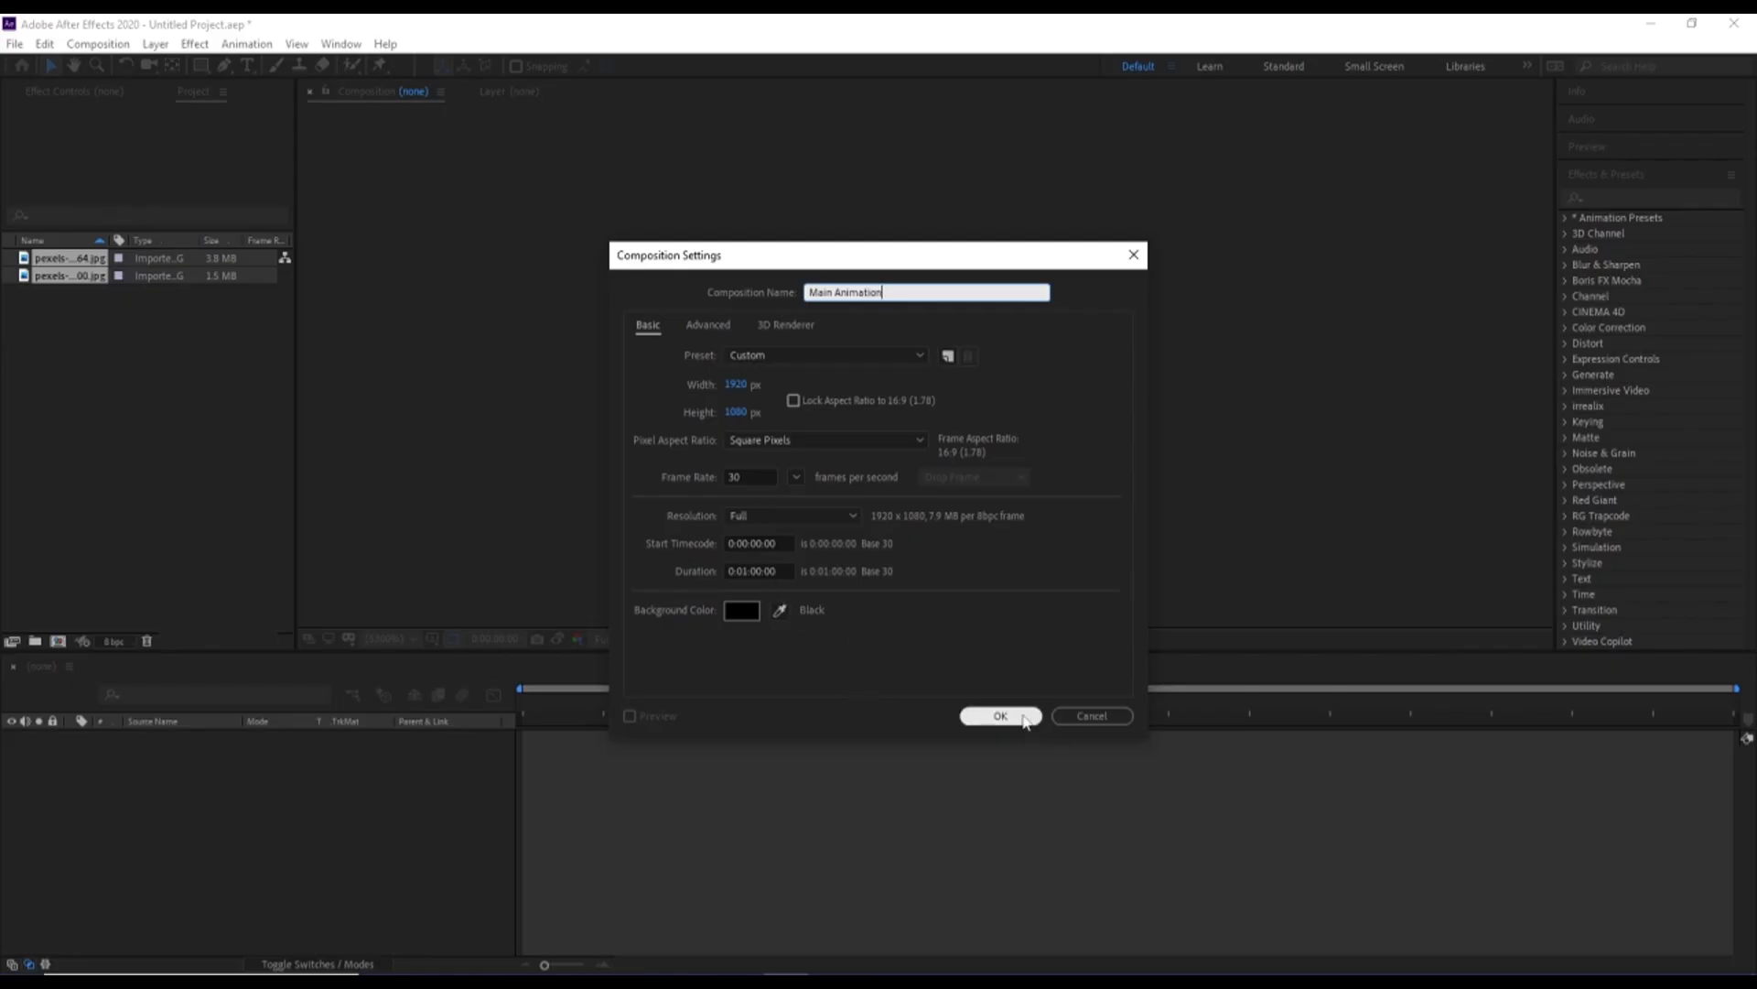
Set the new composition's background color to white (FFFFFF) and create the Main Animation composition
click(742, 611)
text(ffffff)
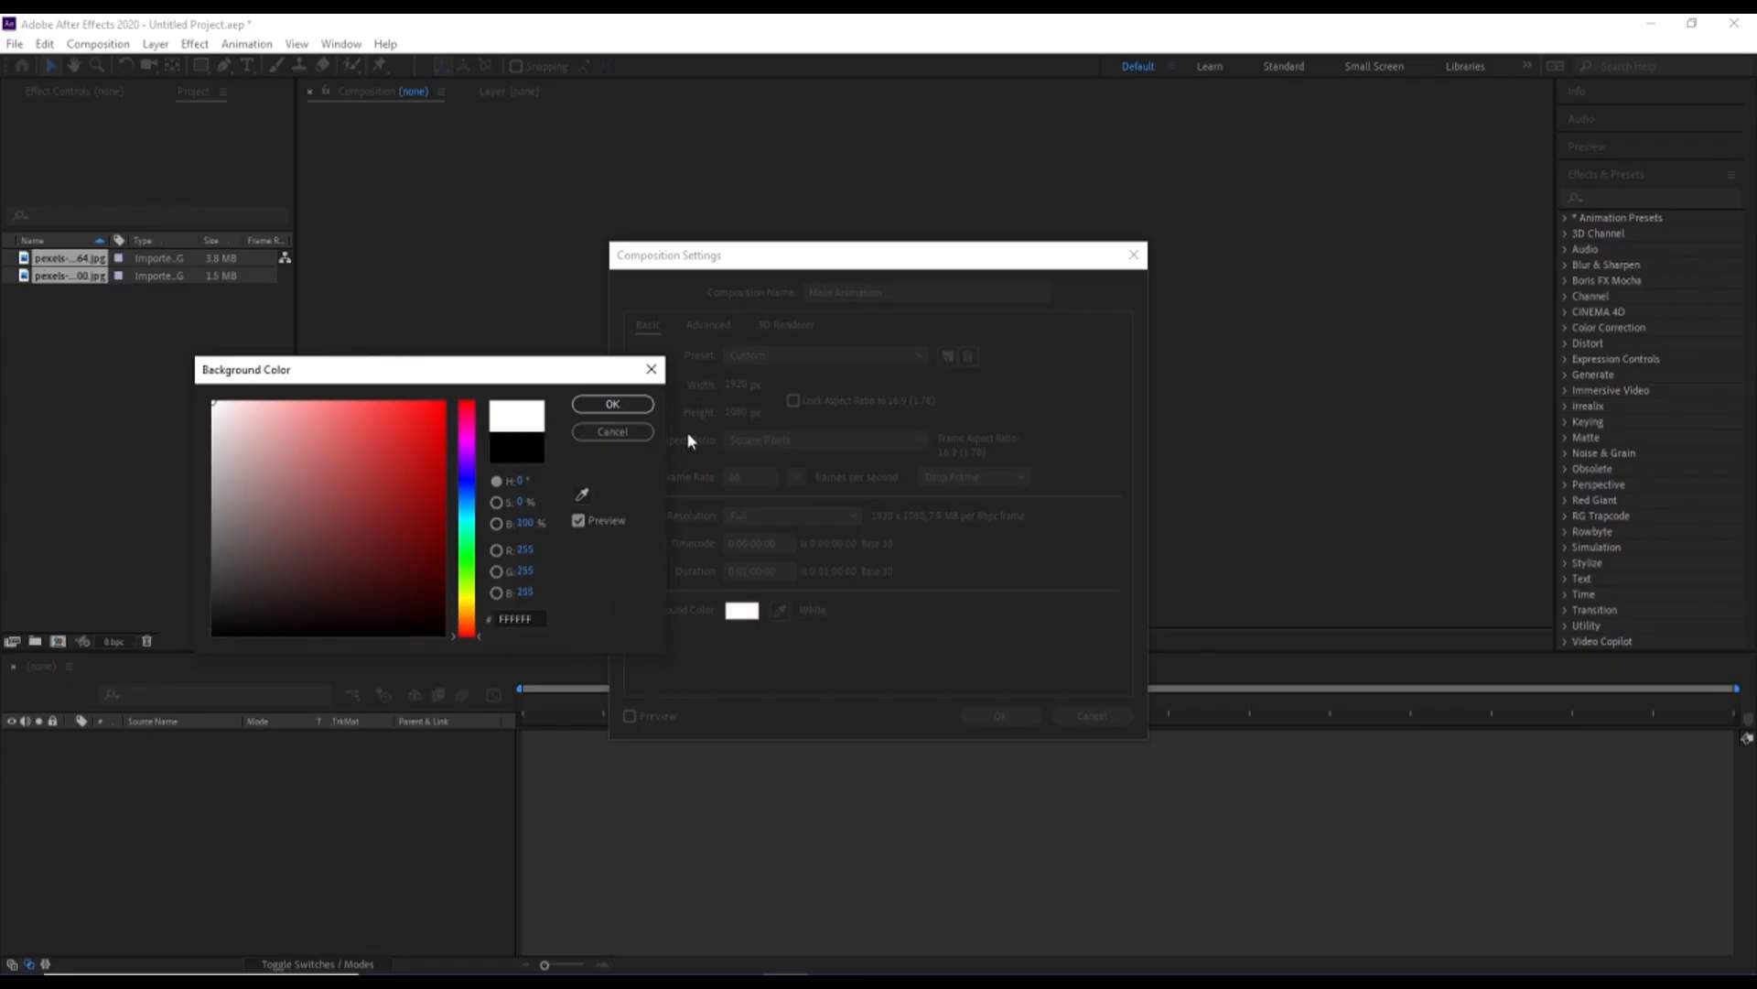
click(613, 403)
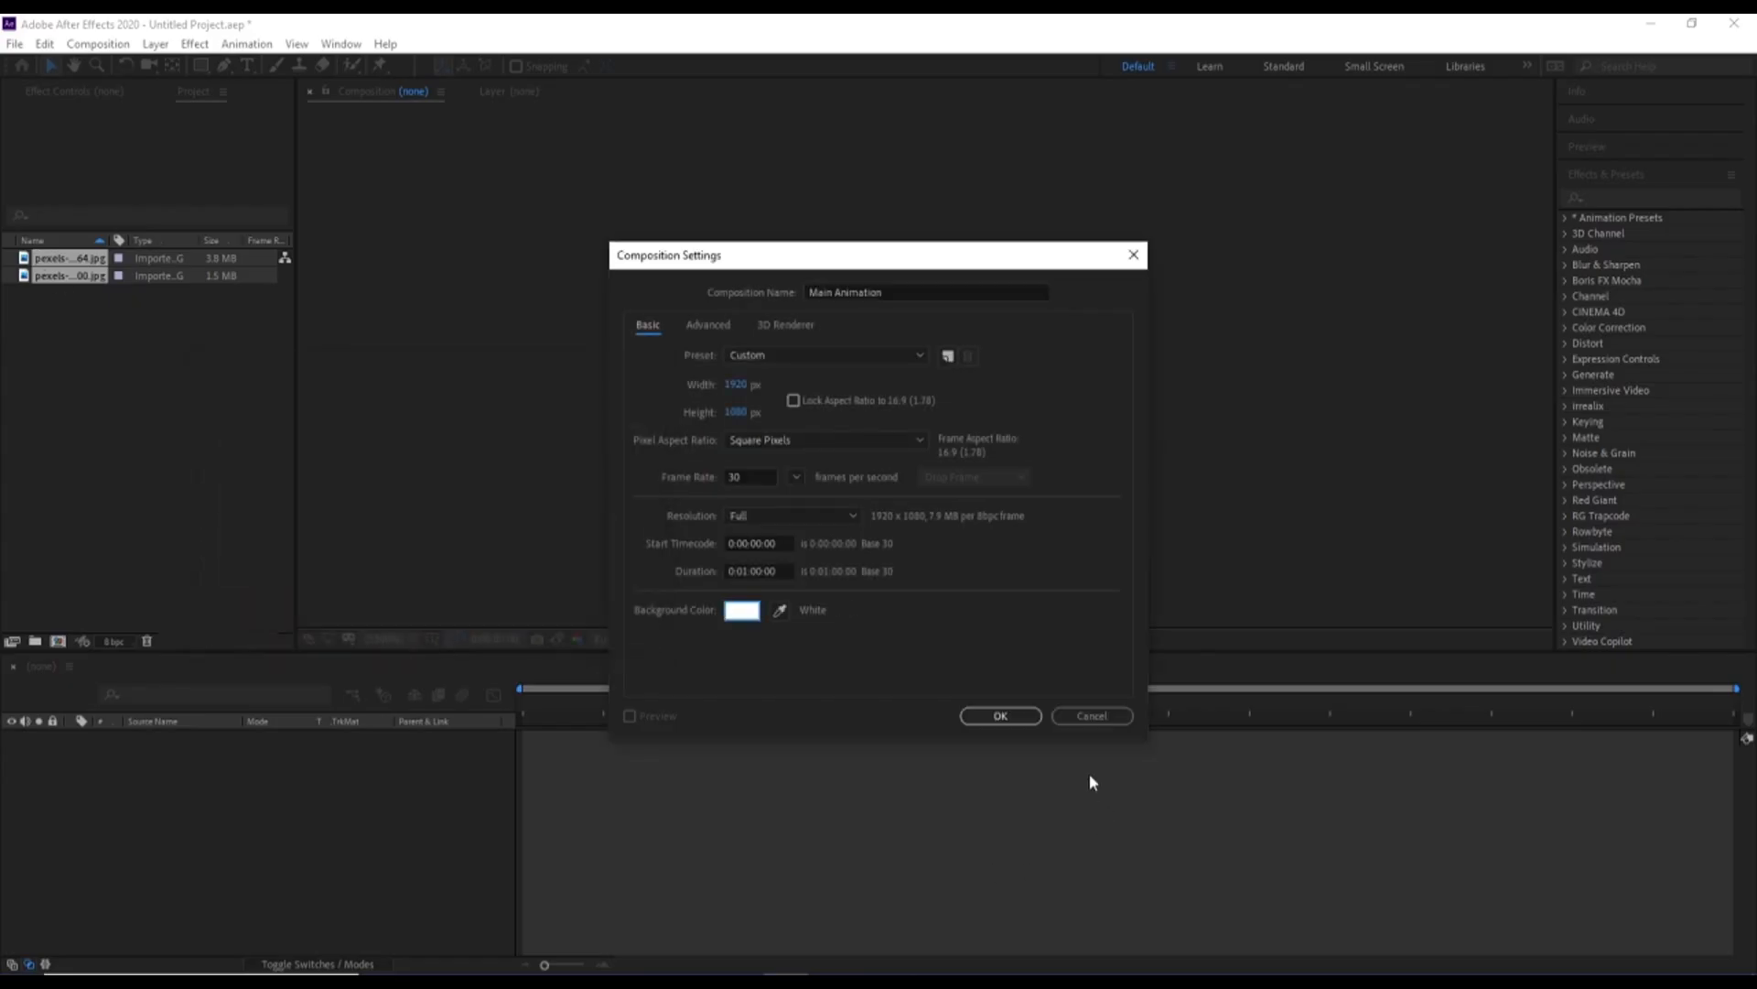
click(999, 718)
Show the Title/Action Safe guides over the Main Animation composition
click(432, 638)
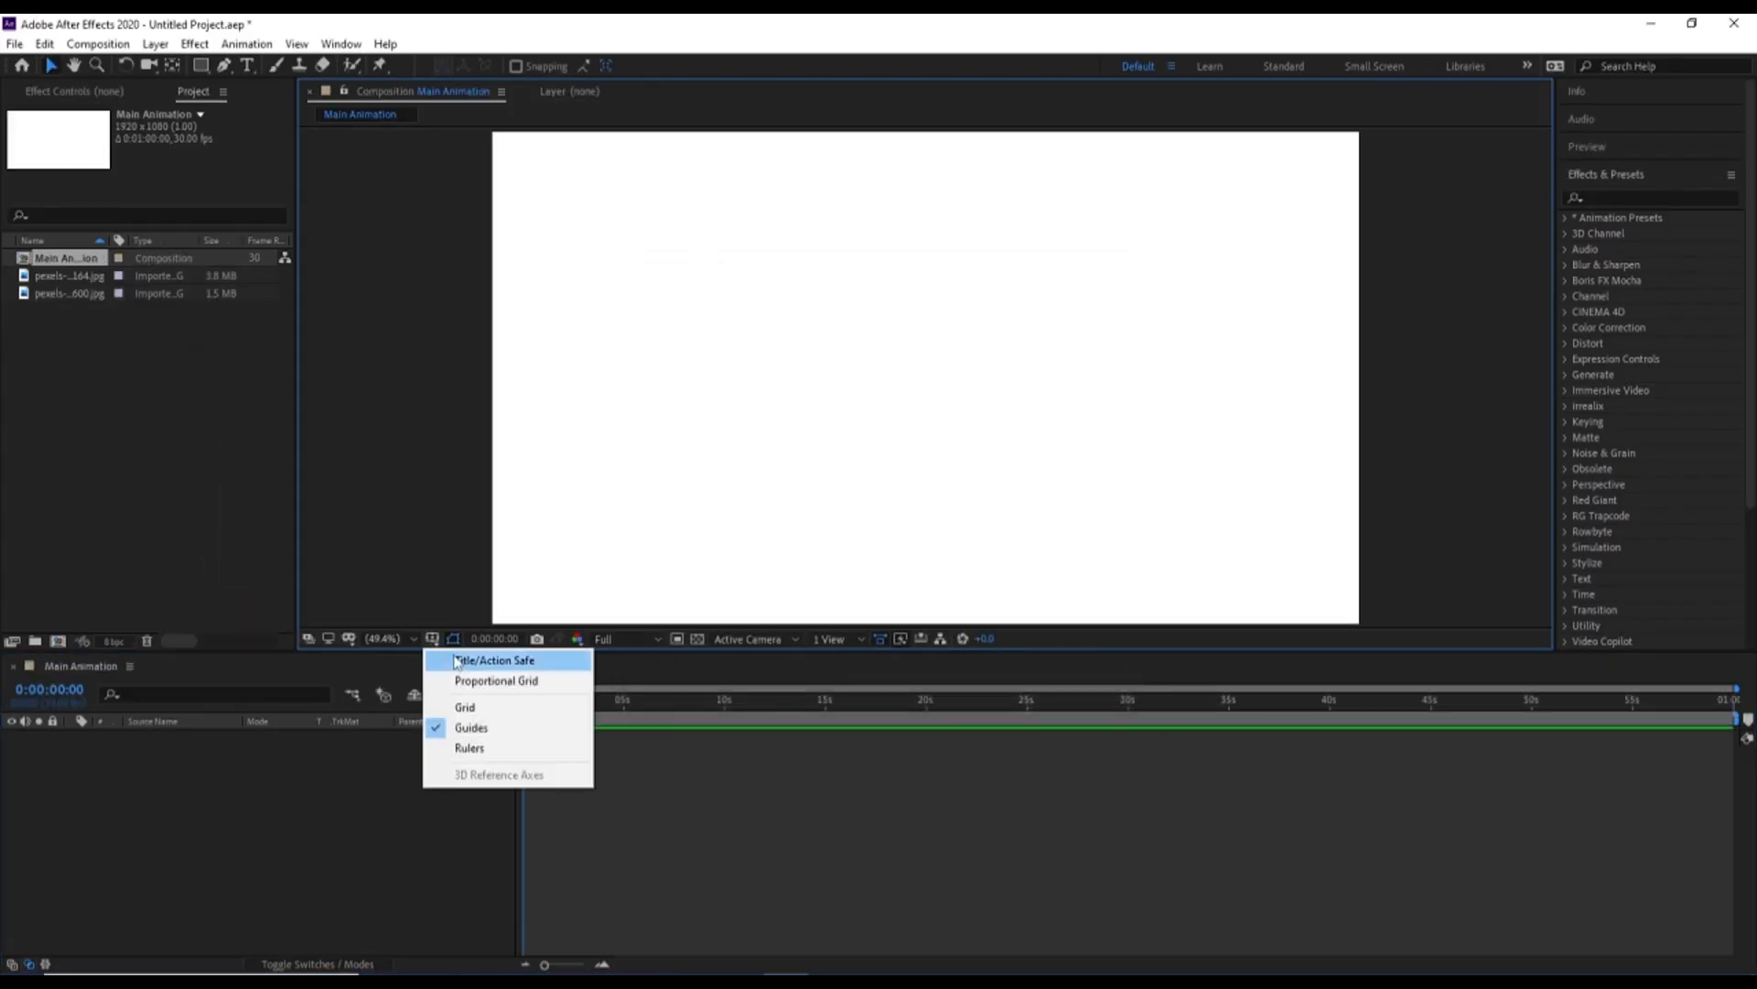
click(456, 661)
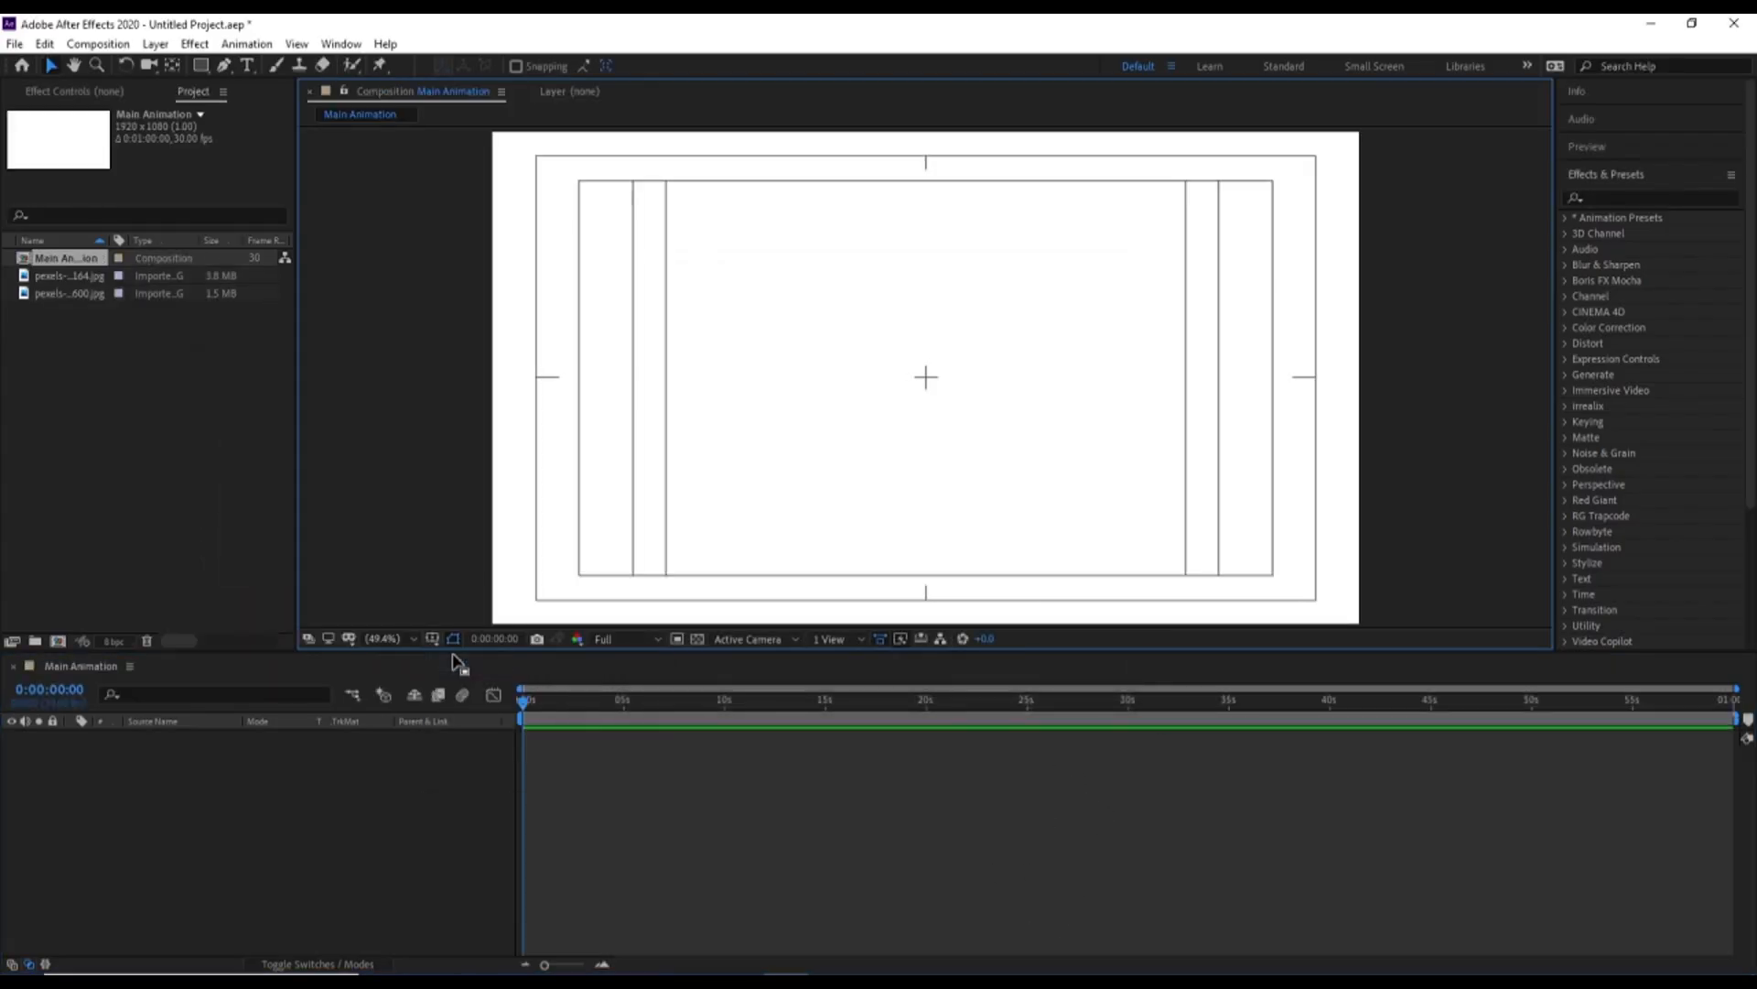
click(98, 404)
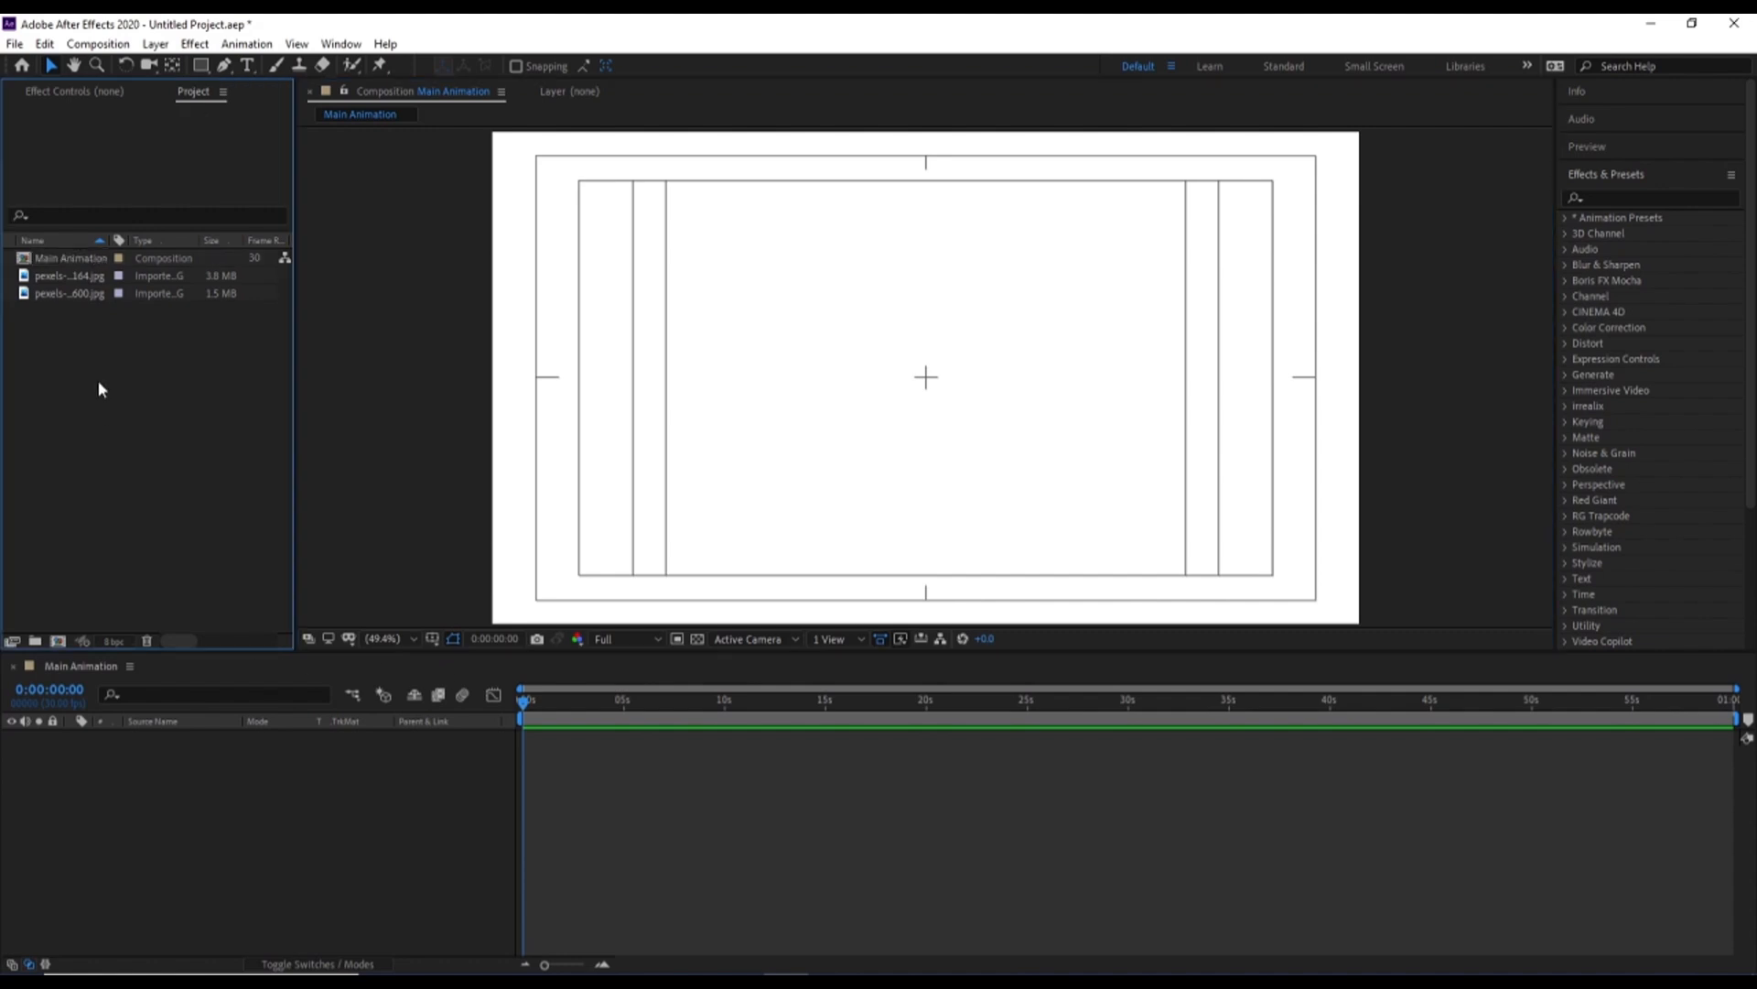
Draw a circle near the composition's center with the Ellipse tool, using a red FF0000 fill
click(202, 65)
drag(206, 67, 280, 108)
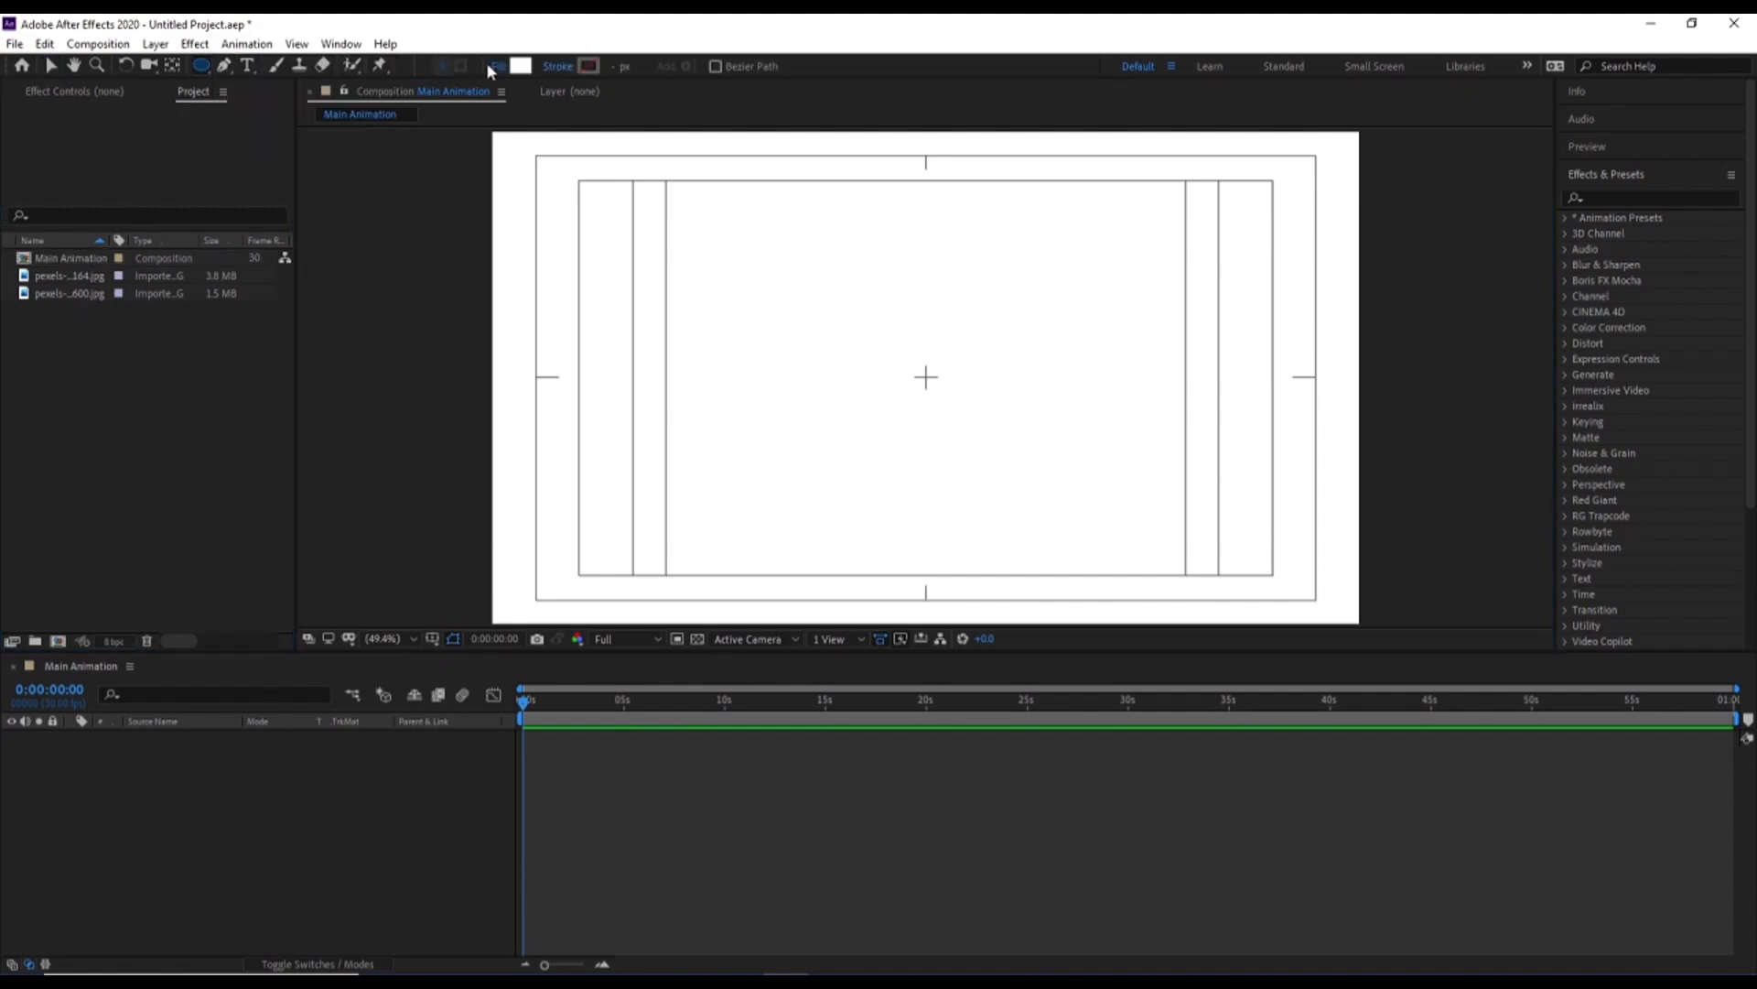
click(520, 65)
text(FF0000)
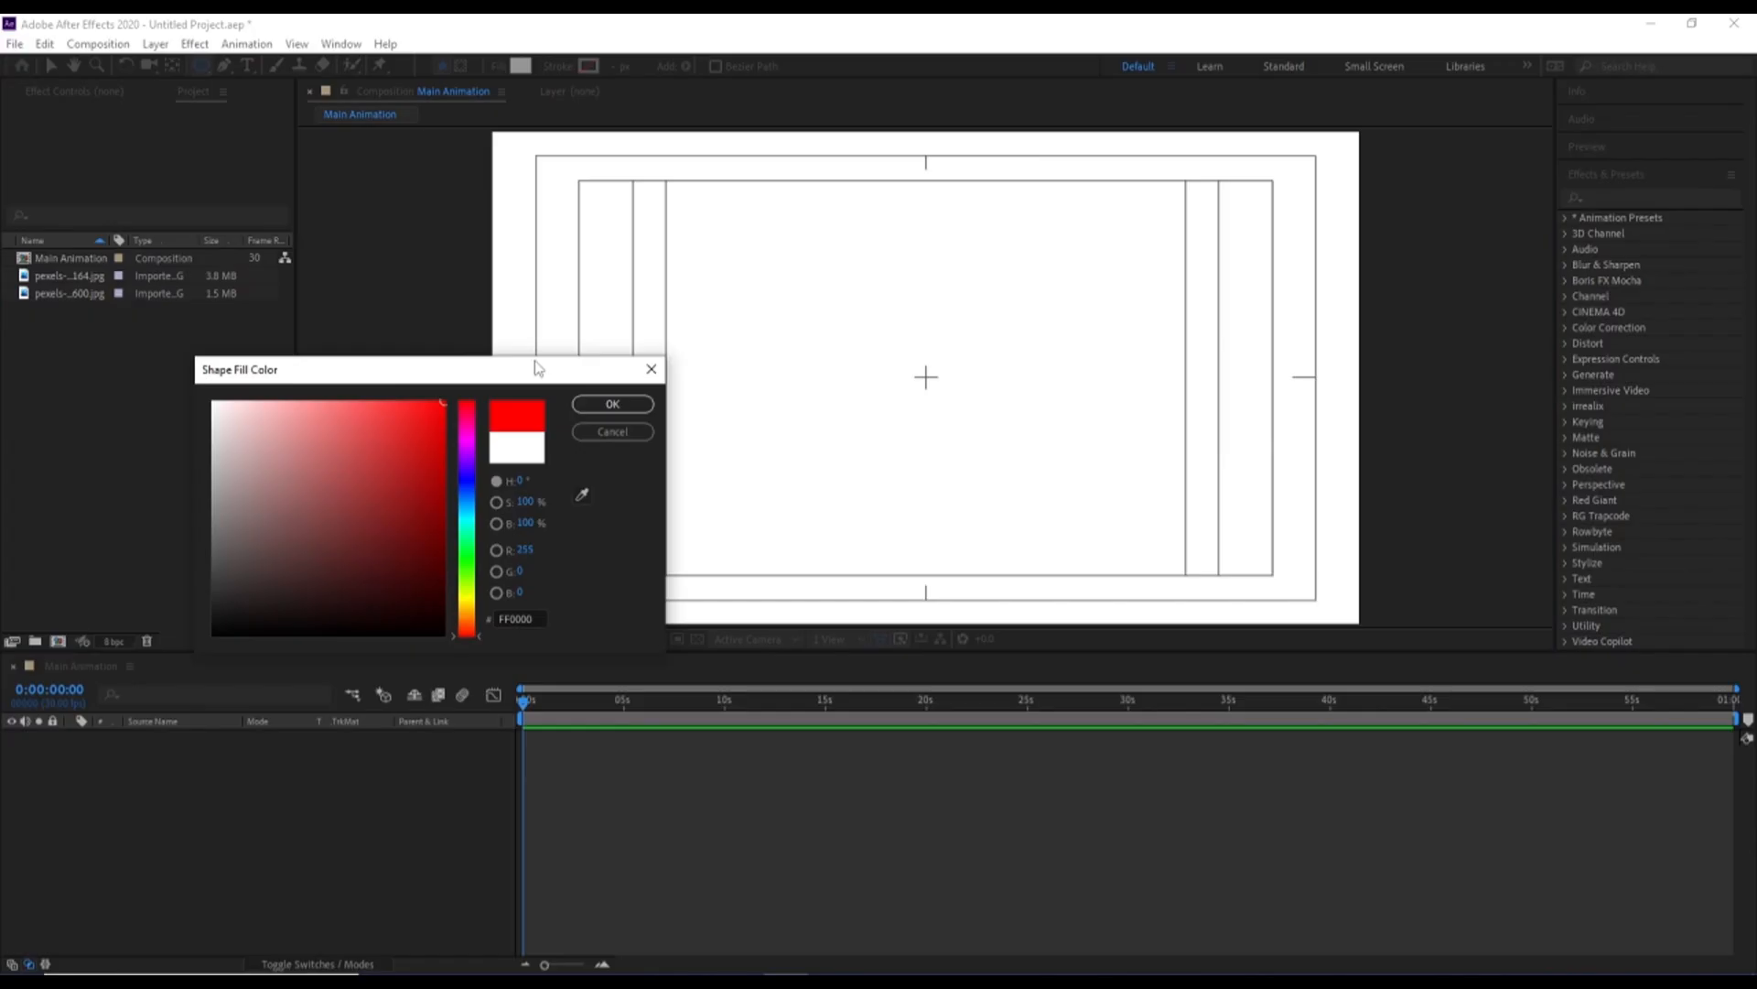
click(607, 402)
drag(865, 308, 1028, 479)
Center the circle layer's anchor point on its shape and align the layer horizontally and vertically to the composition's center
click(192, 738)
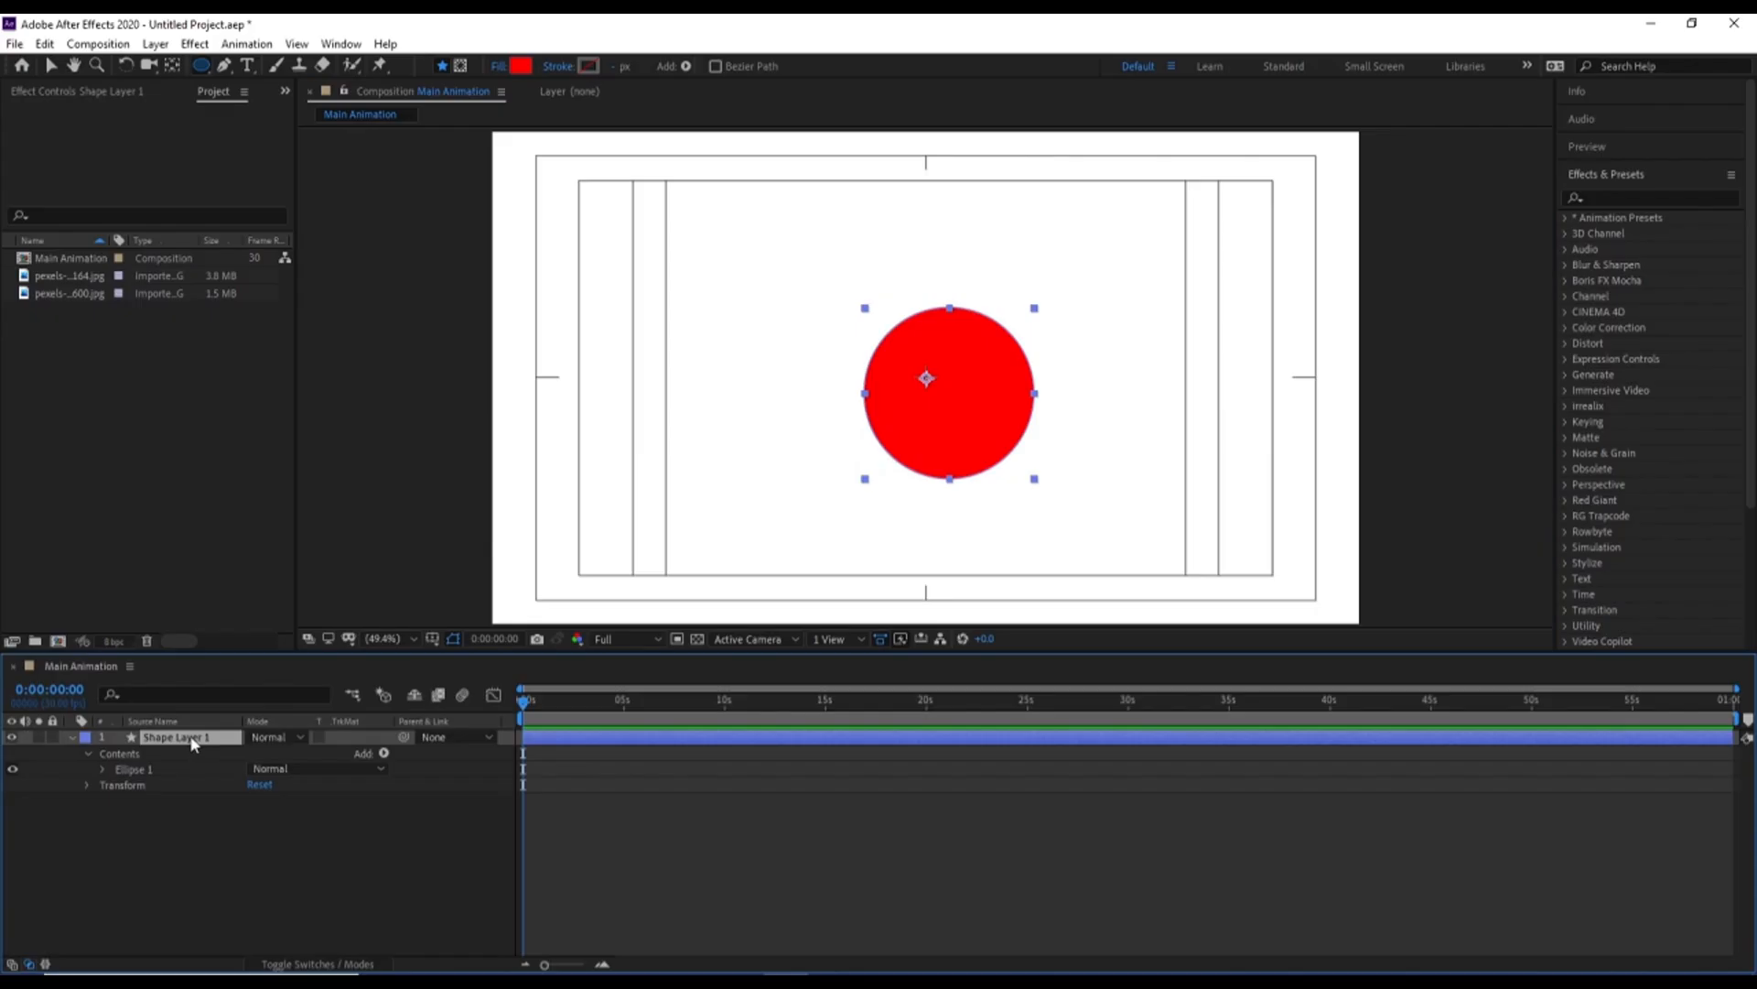
key(ctrl+alt+Home)
click(1605, 179)
click(1599, 206)
click(1605, 248)
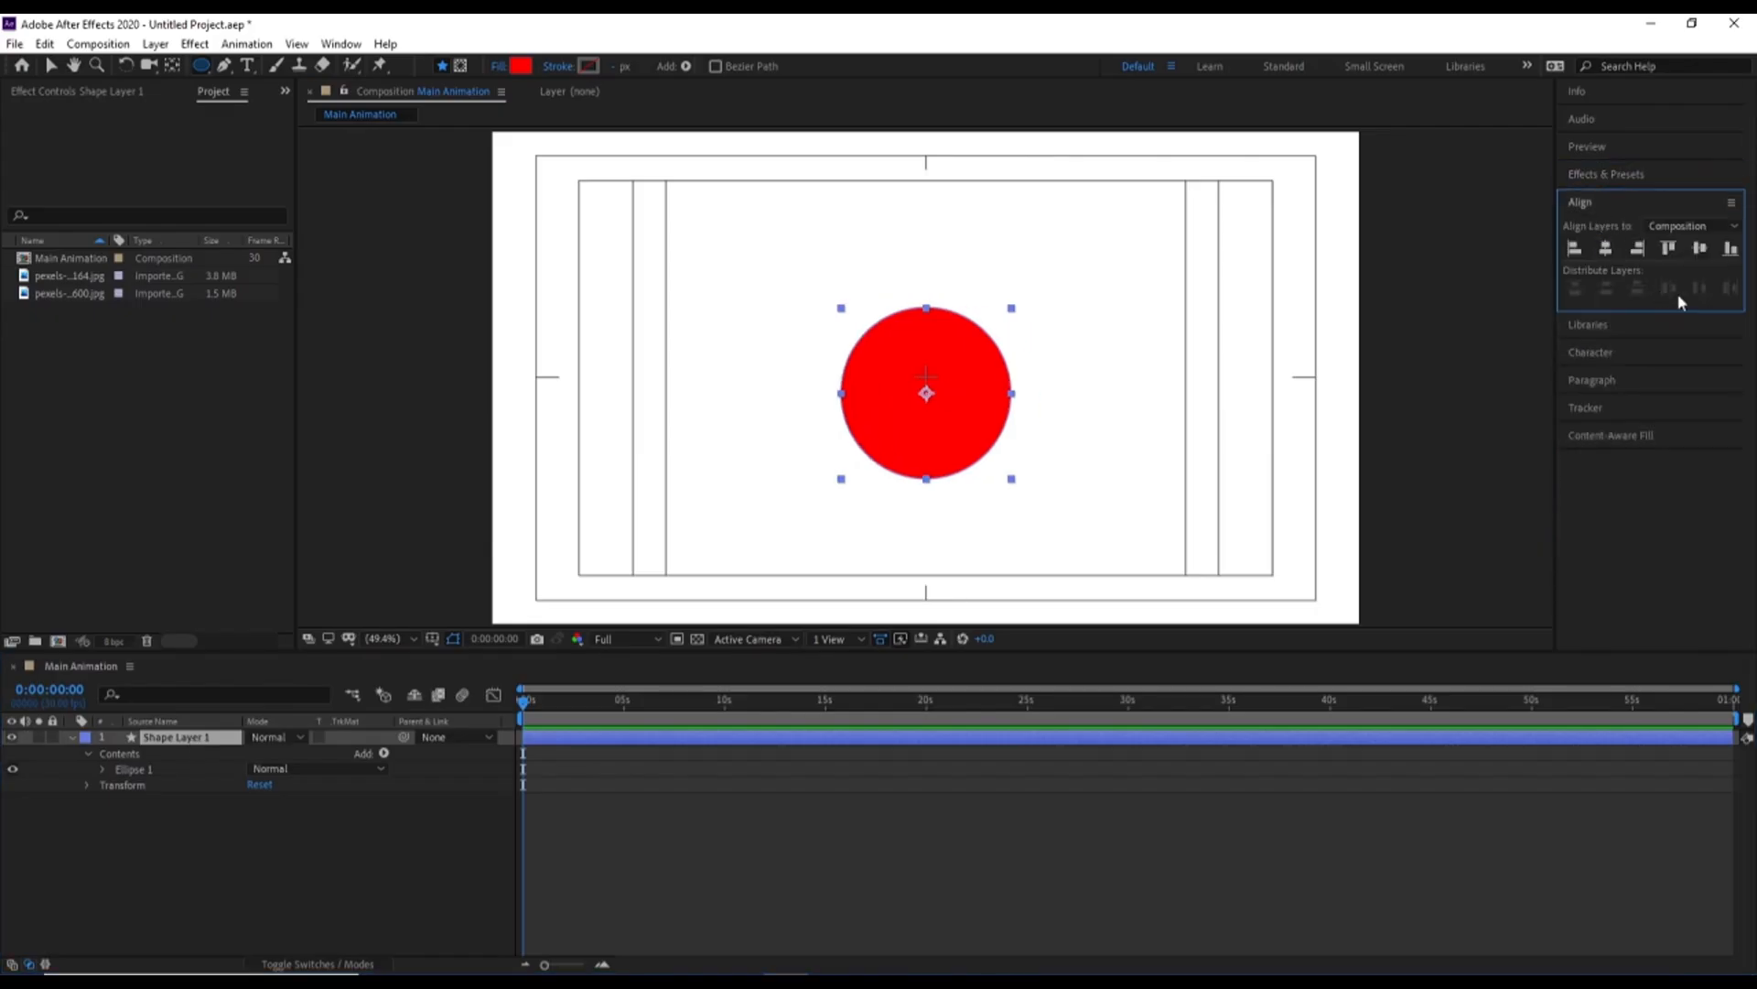
click(1699, 248)
click(195, 892)
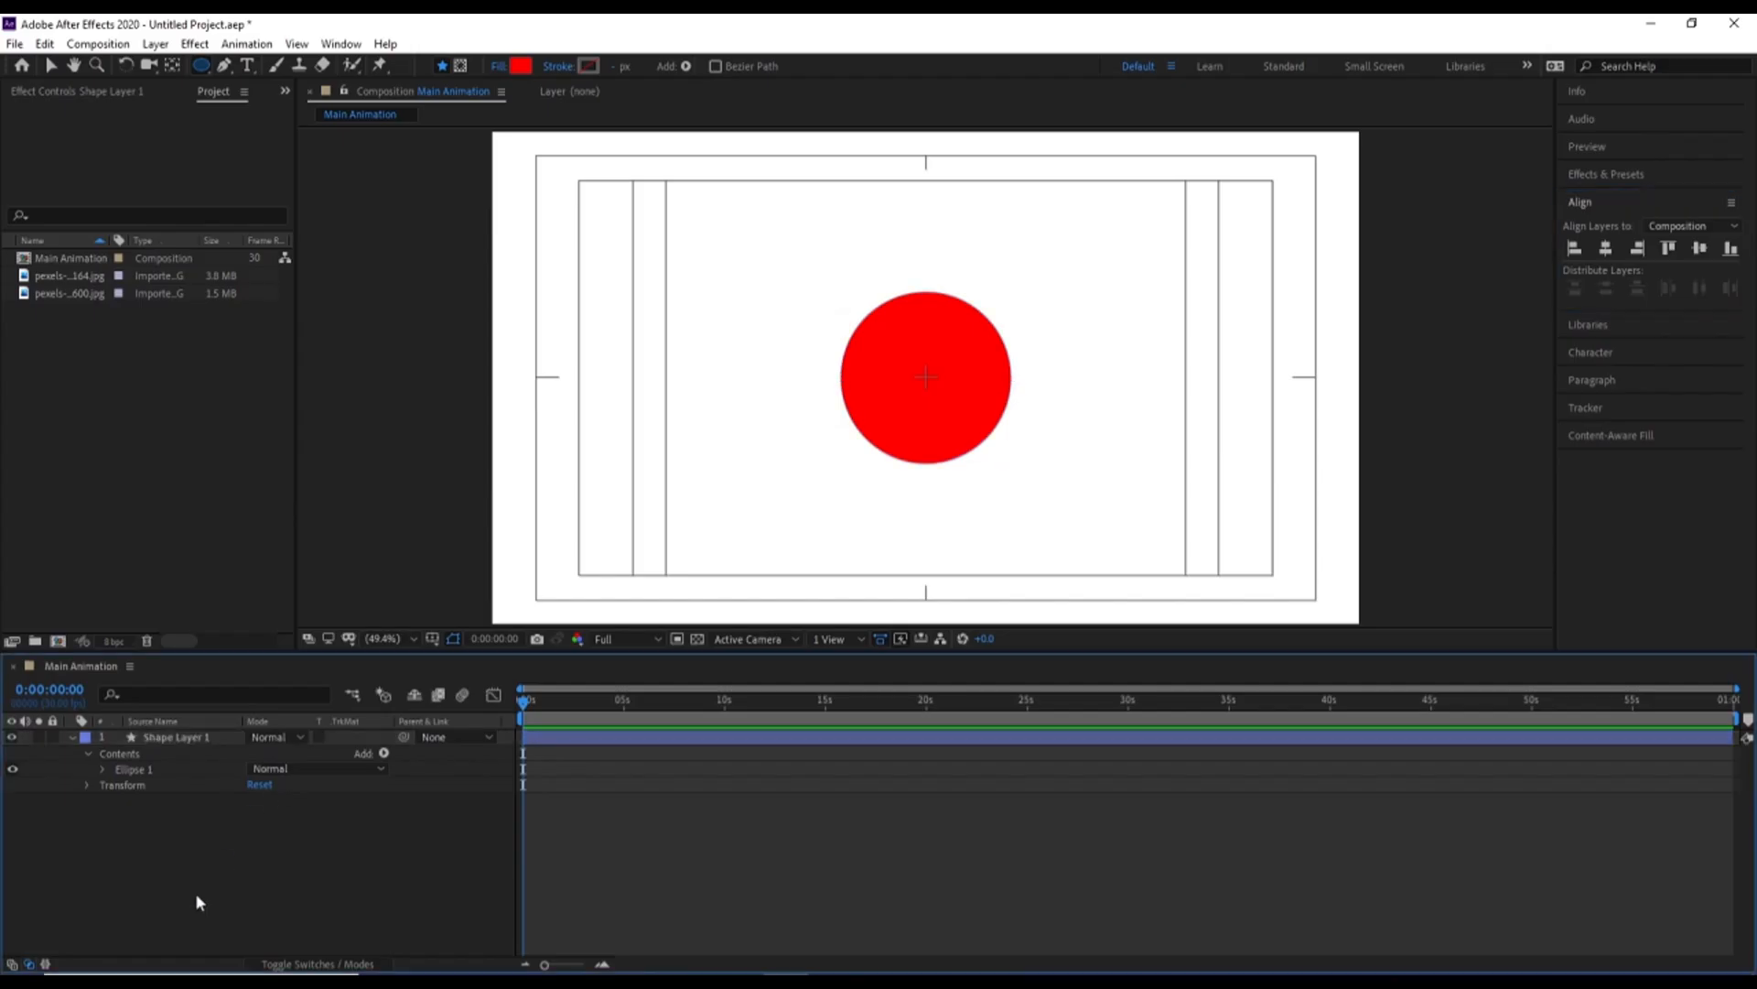
Rename the circle's shape layer to "mask" and collapse its properties
click(167, 739)
key(Return)
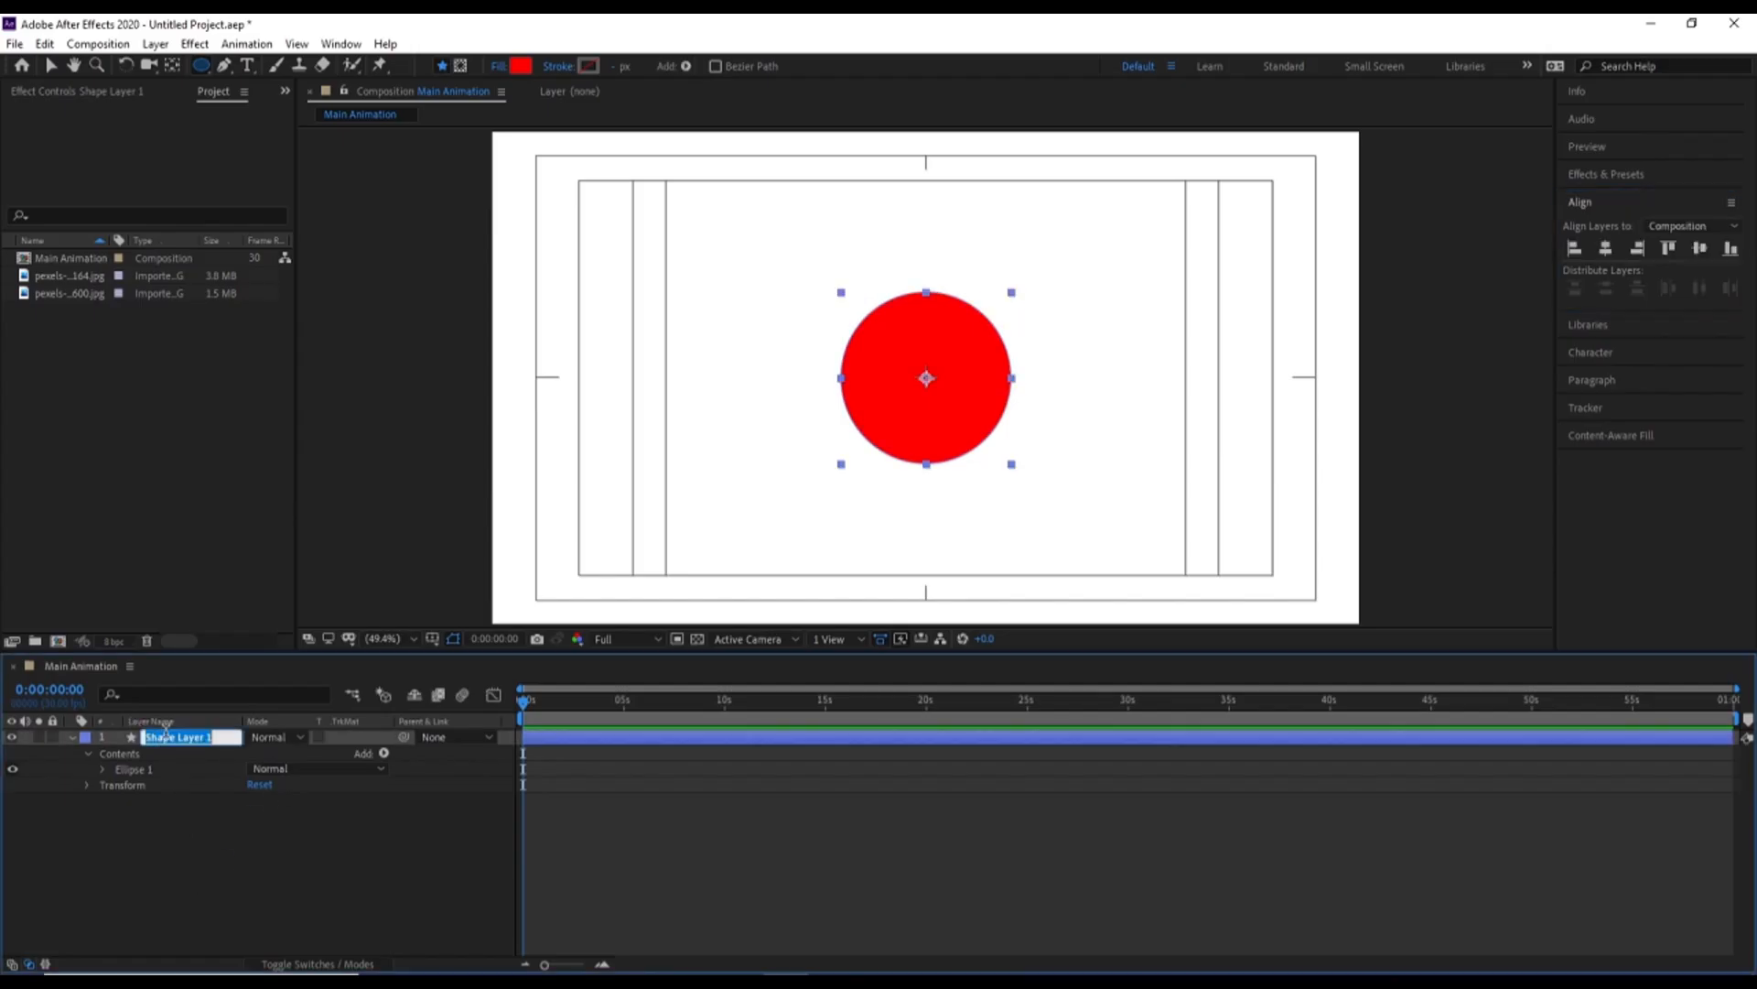
text(mask)
key(Return)
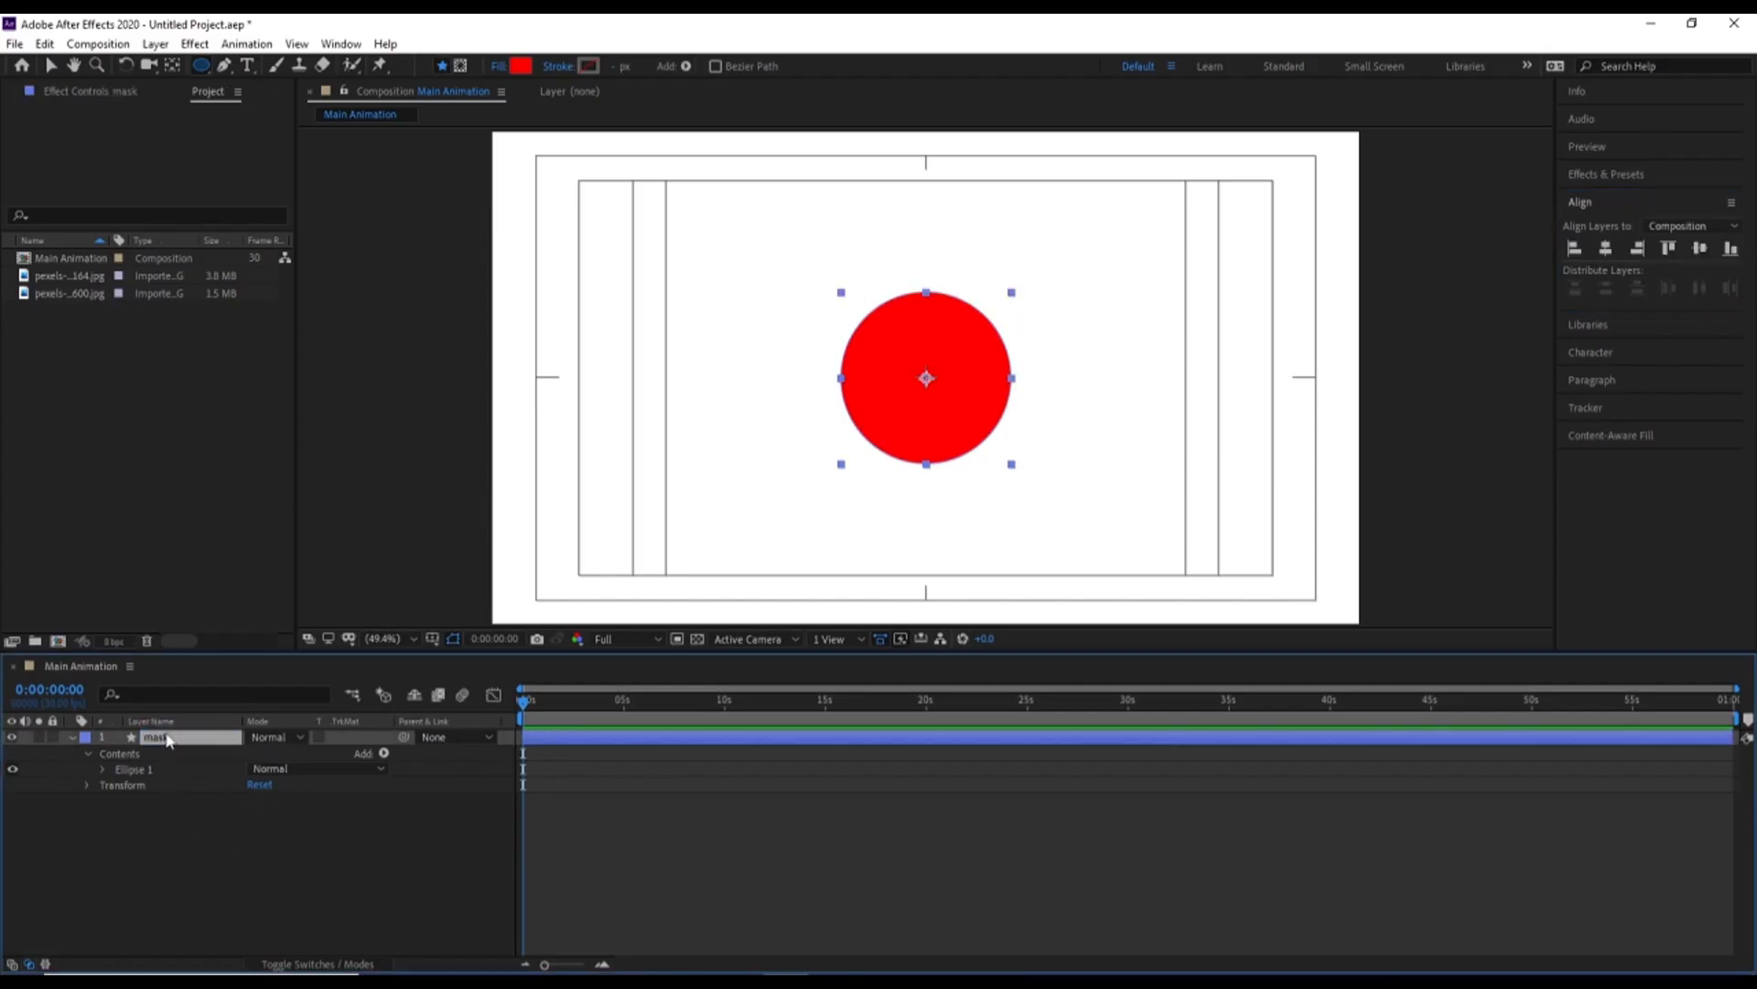
click(64, 749)
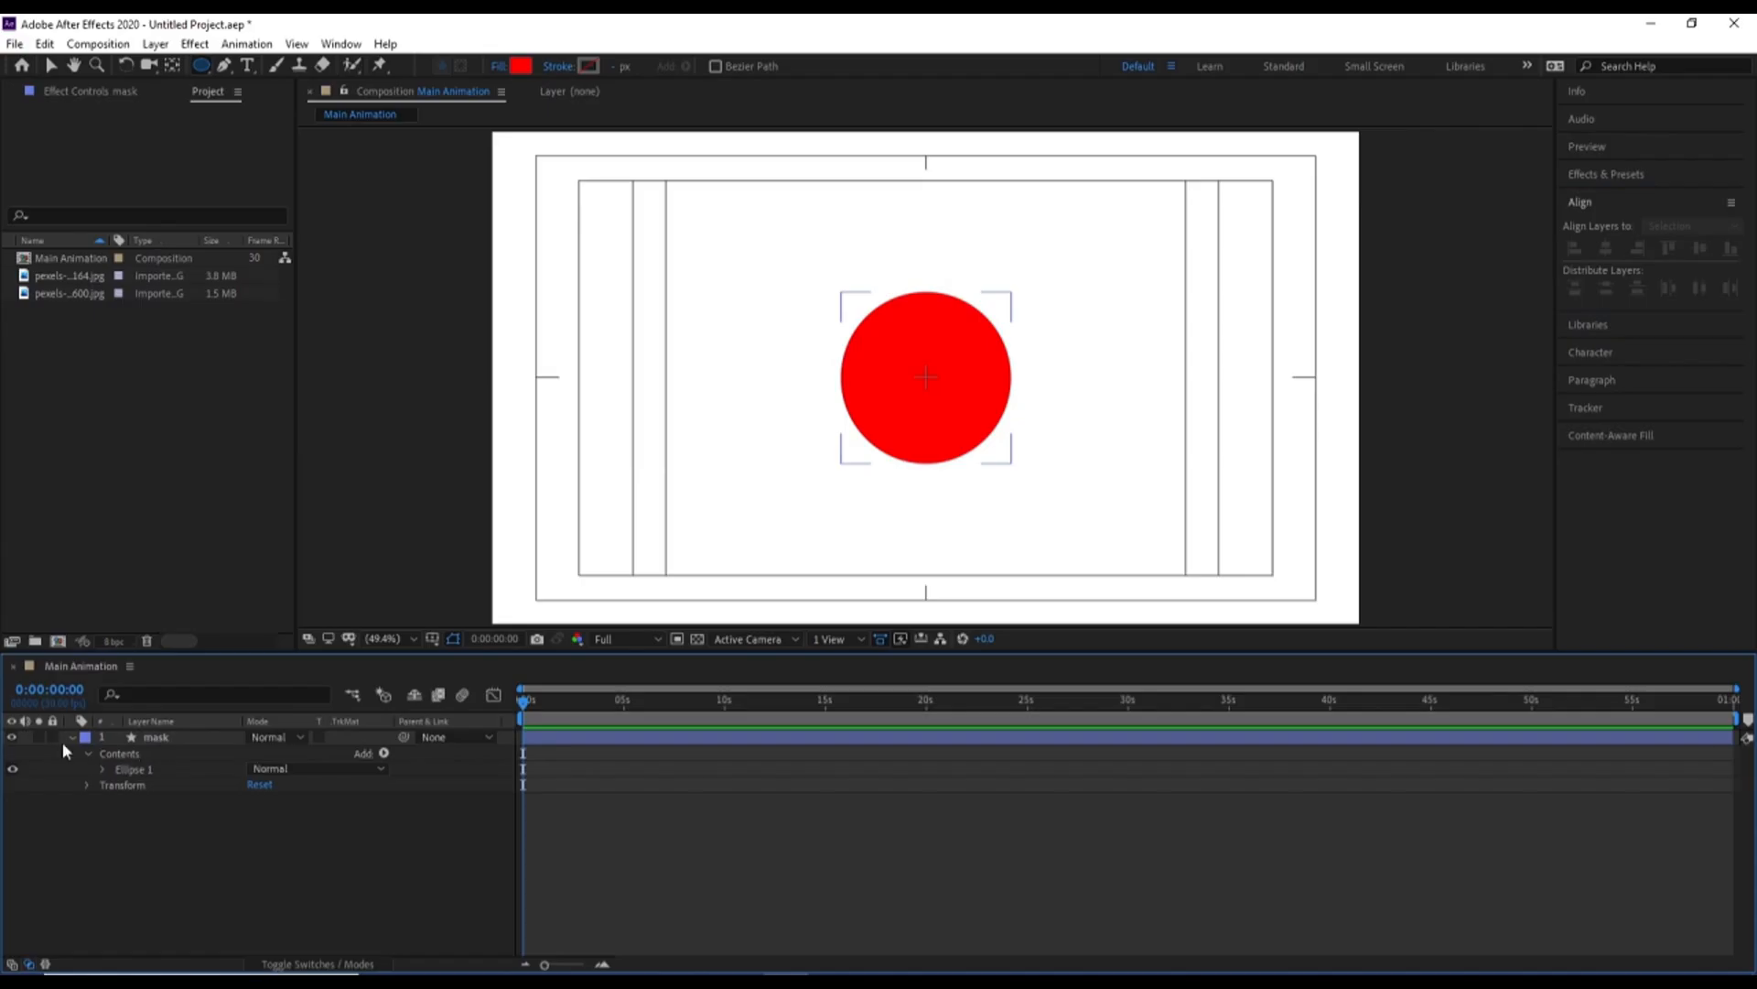
click(71, 737)
Duplicate the mask layer and scale the lower layer, mask, to 234%
click(160, 739)
key(Return)
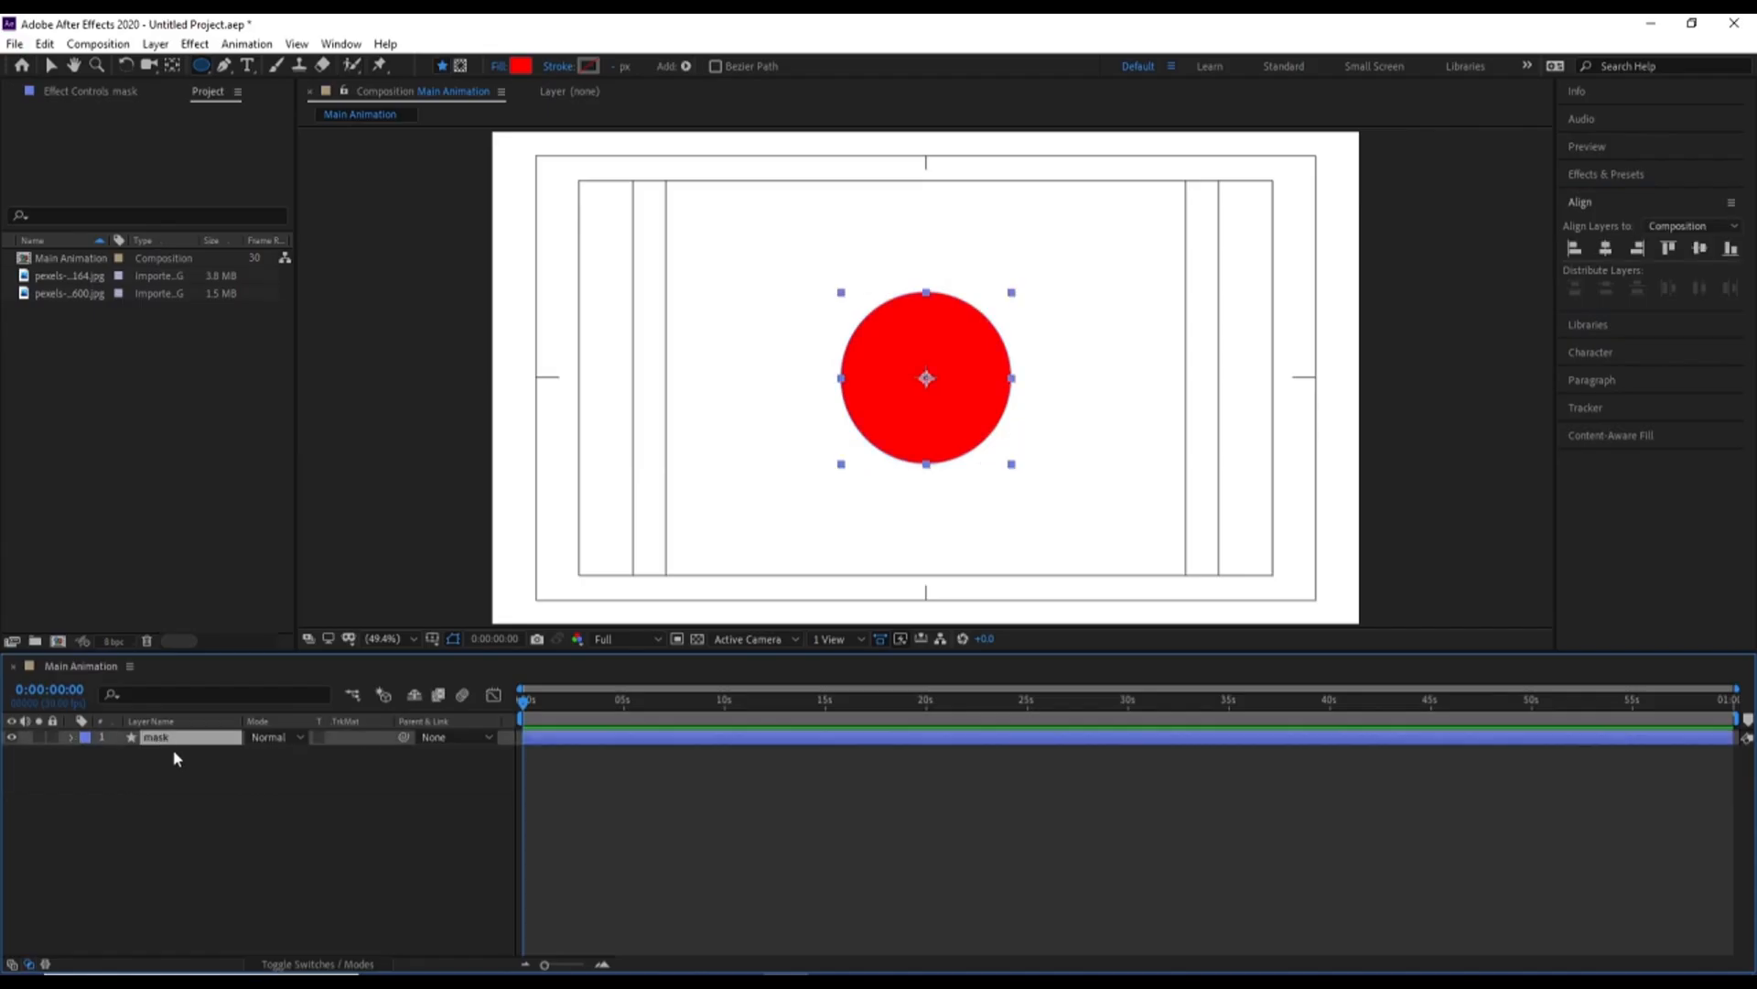
key(ctrl+d)
click(162, 753)
key(s)
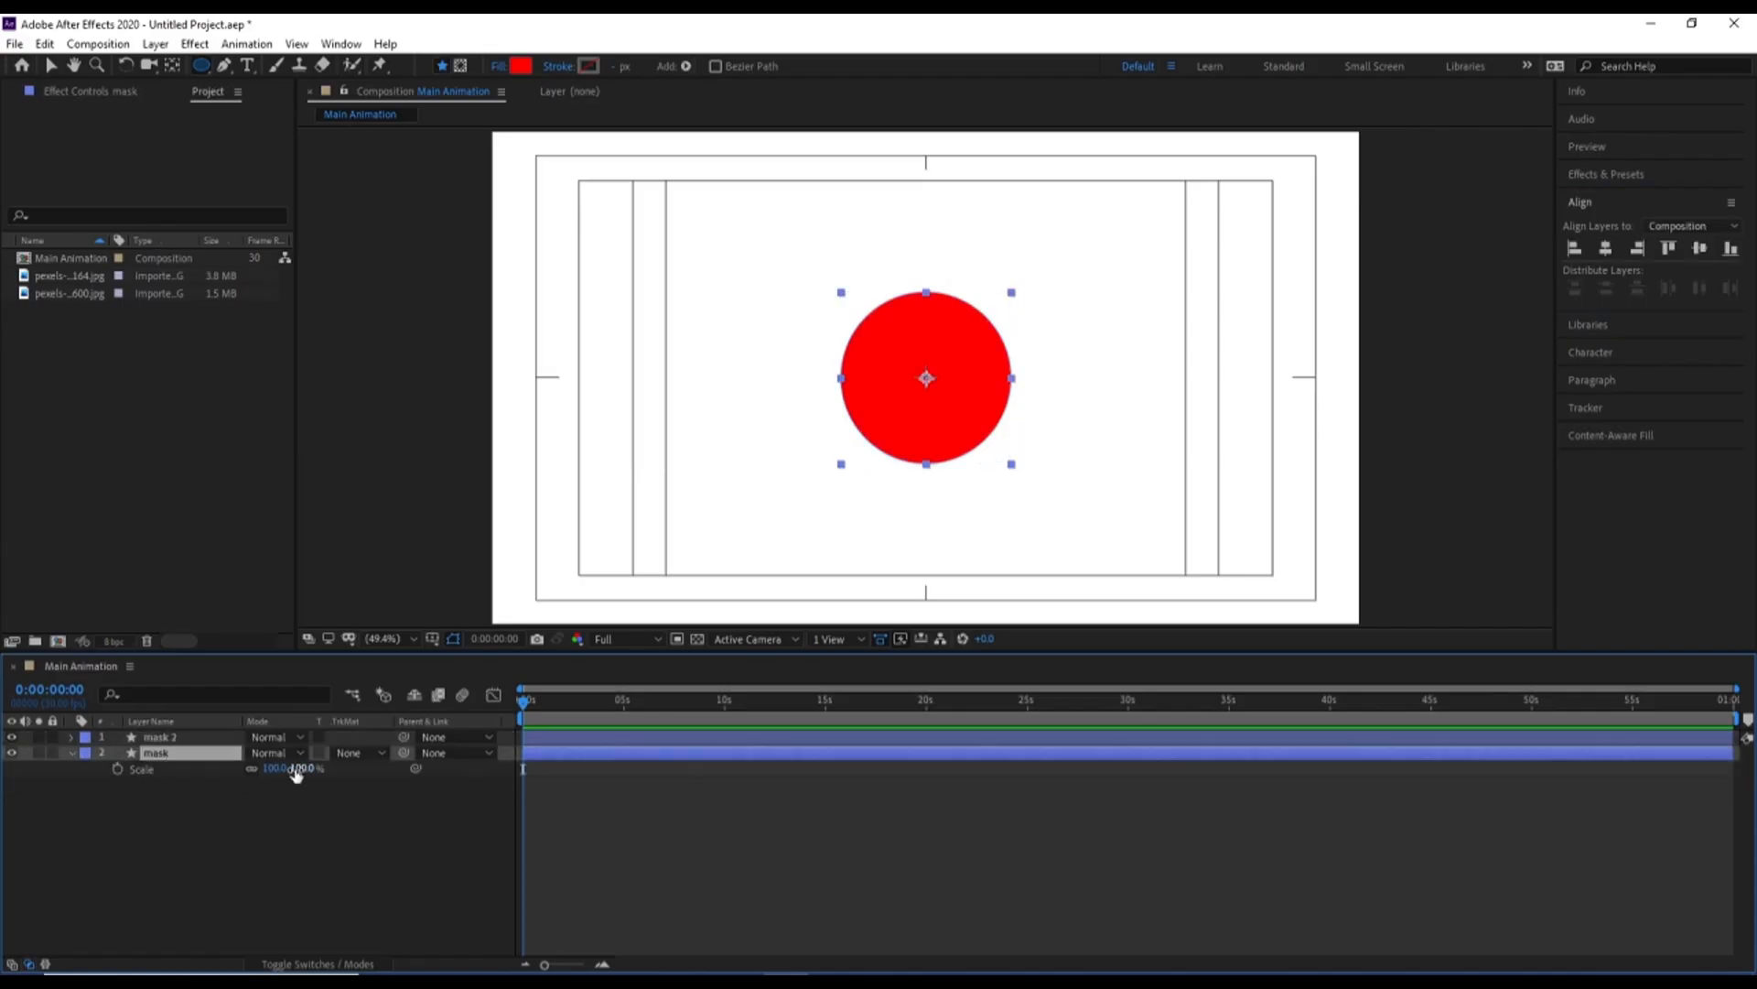
drag(295, 774, 365, 740)
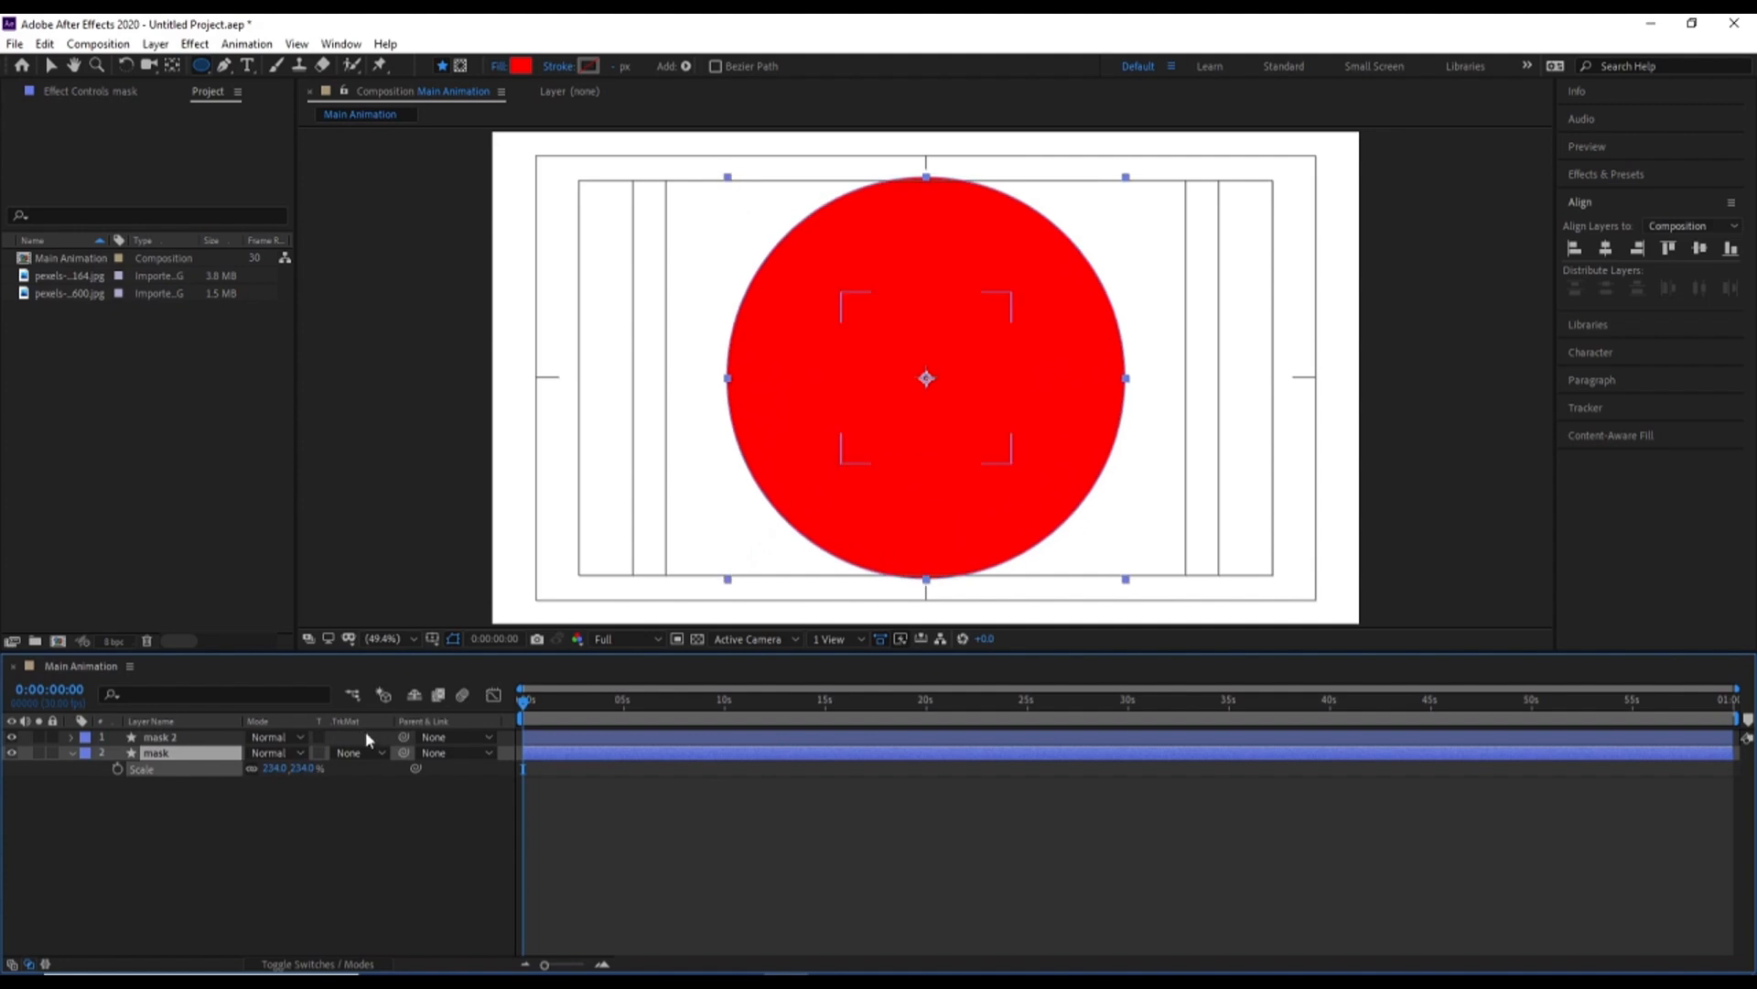
Duplicate the enlarged mask layer and scale the bottommost one to 424%
key(ctrl+d)
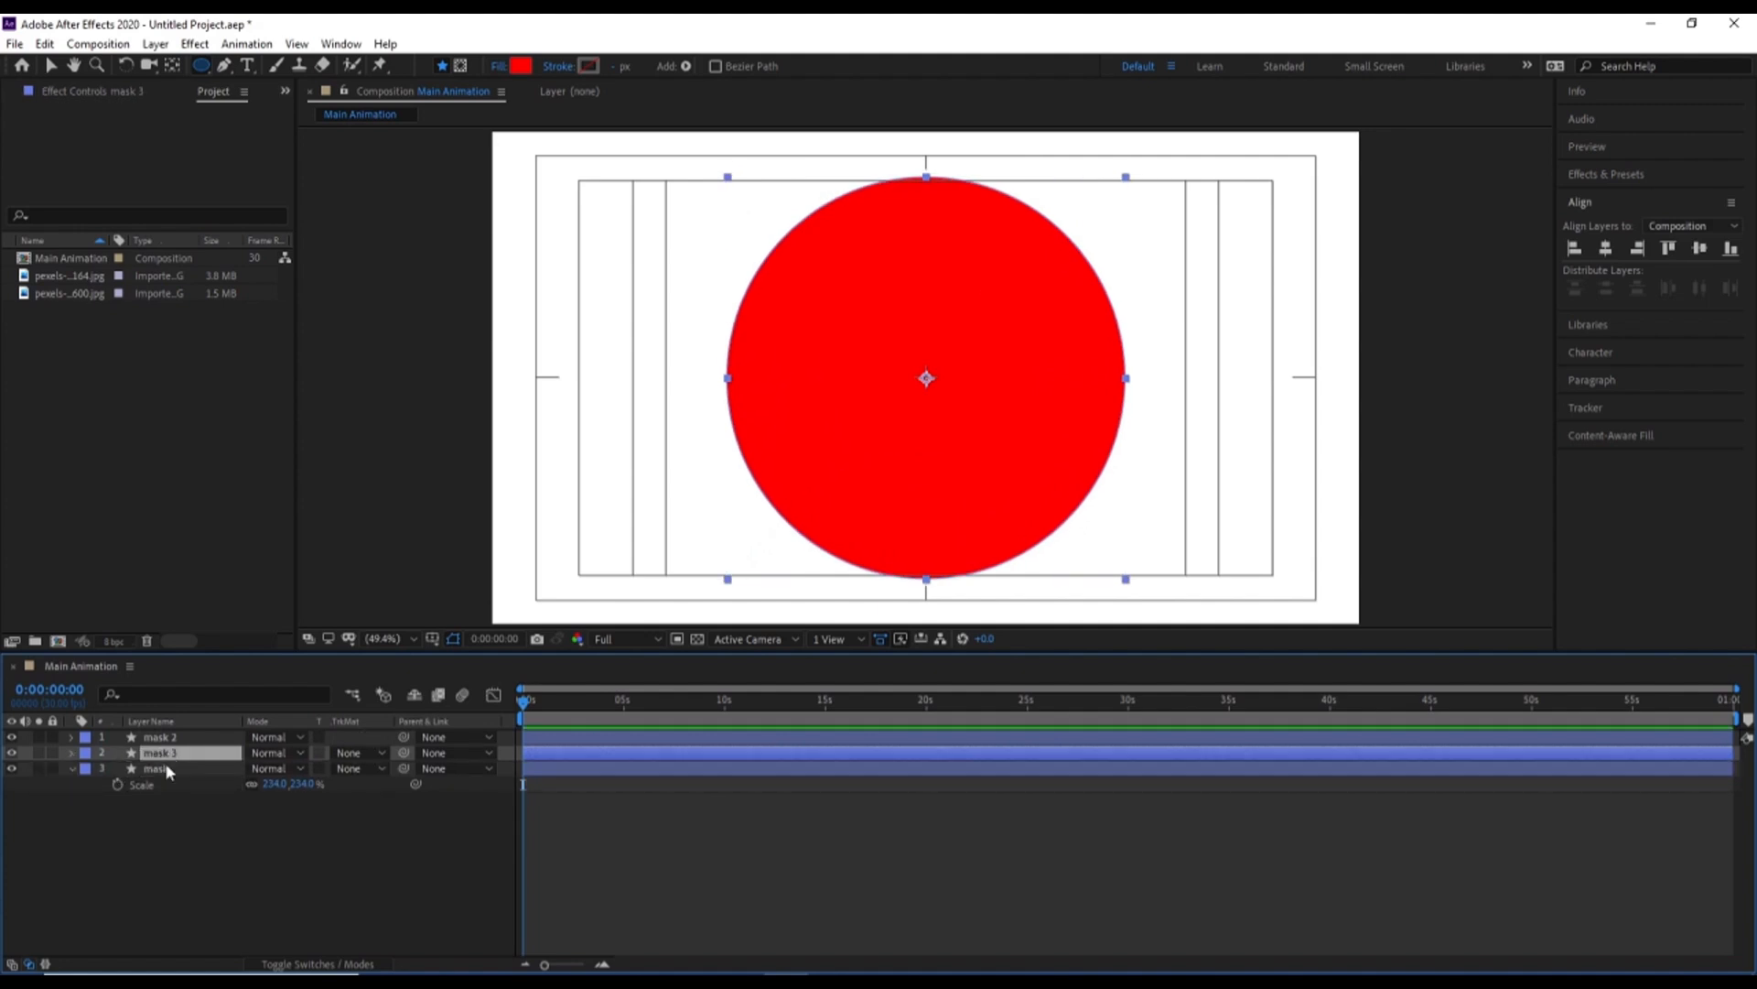
click(159, 770)
drag(280, 787, 384, 783)
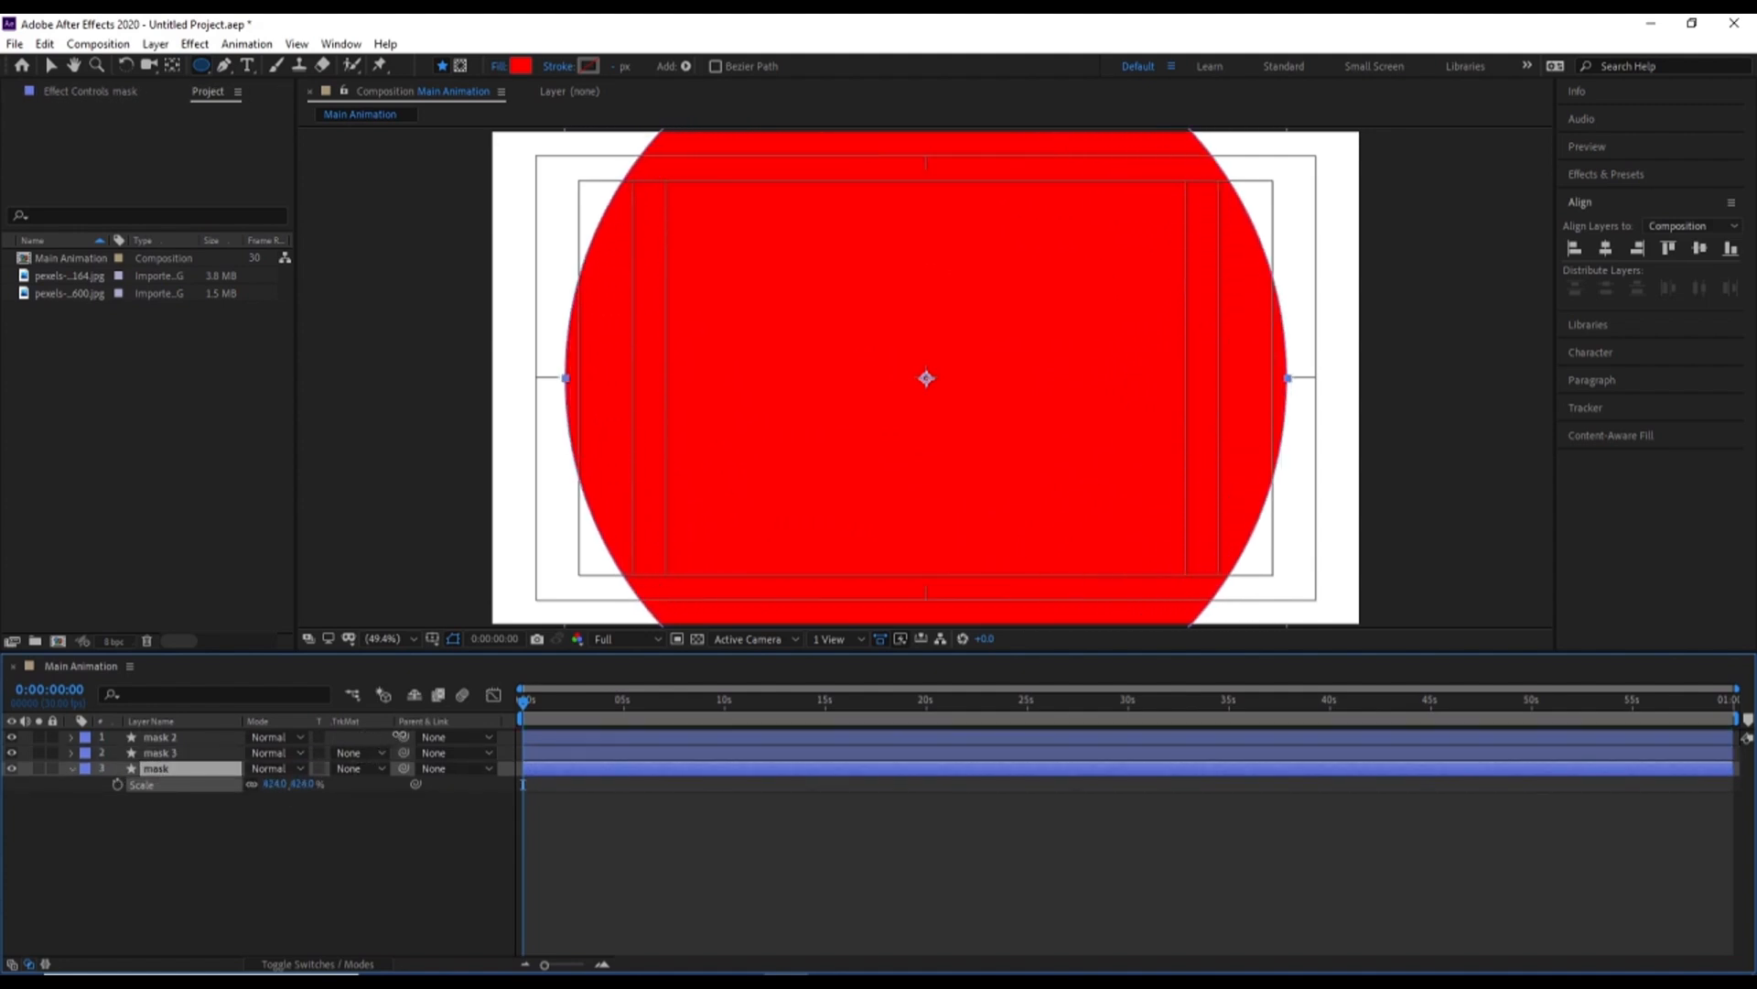
Duplicate the mask layer once more, scale the bottommost one to 590%, and collapse its properties
key(ctrl+d)
click(157, 785)
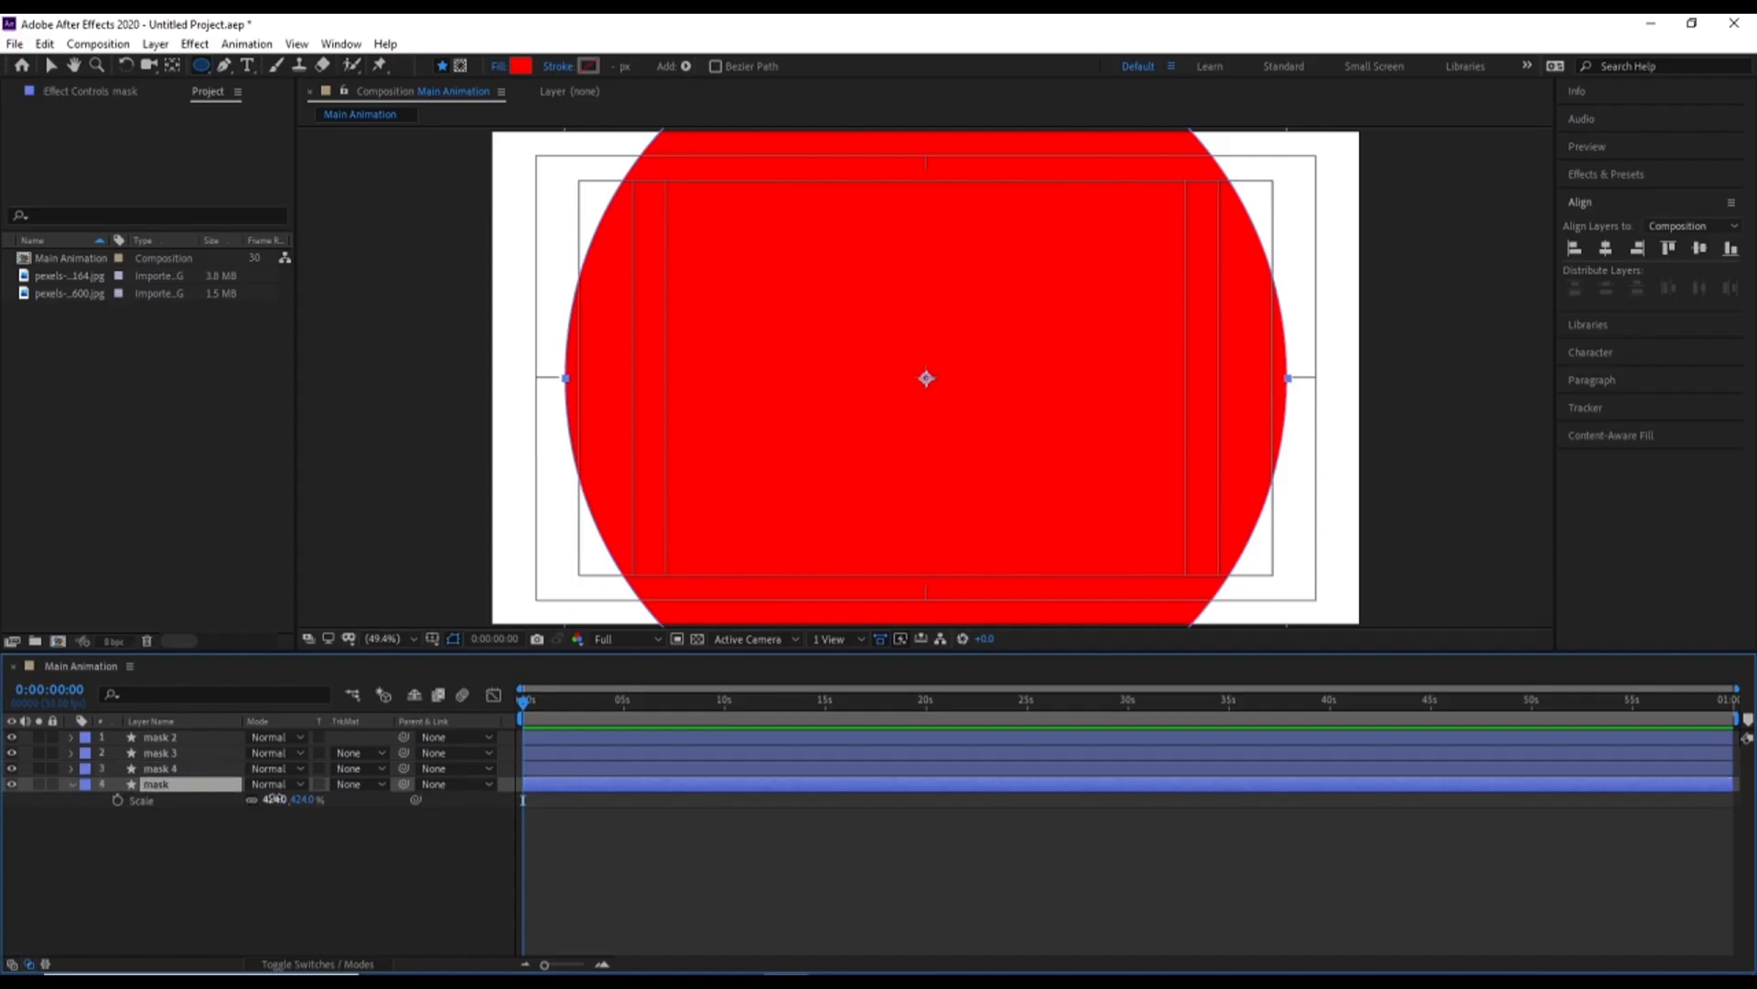
drag(274, 799, 387, 764)
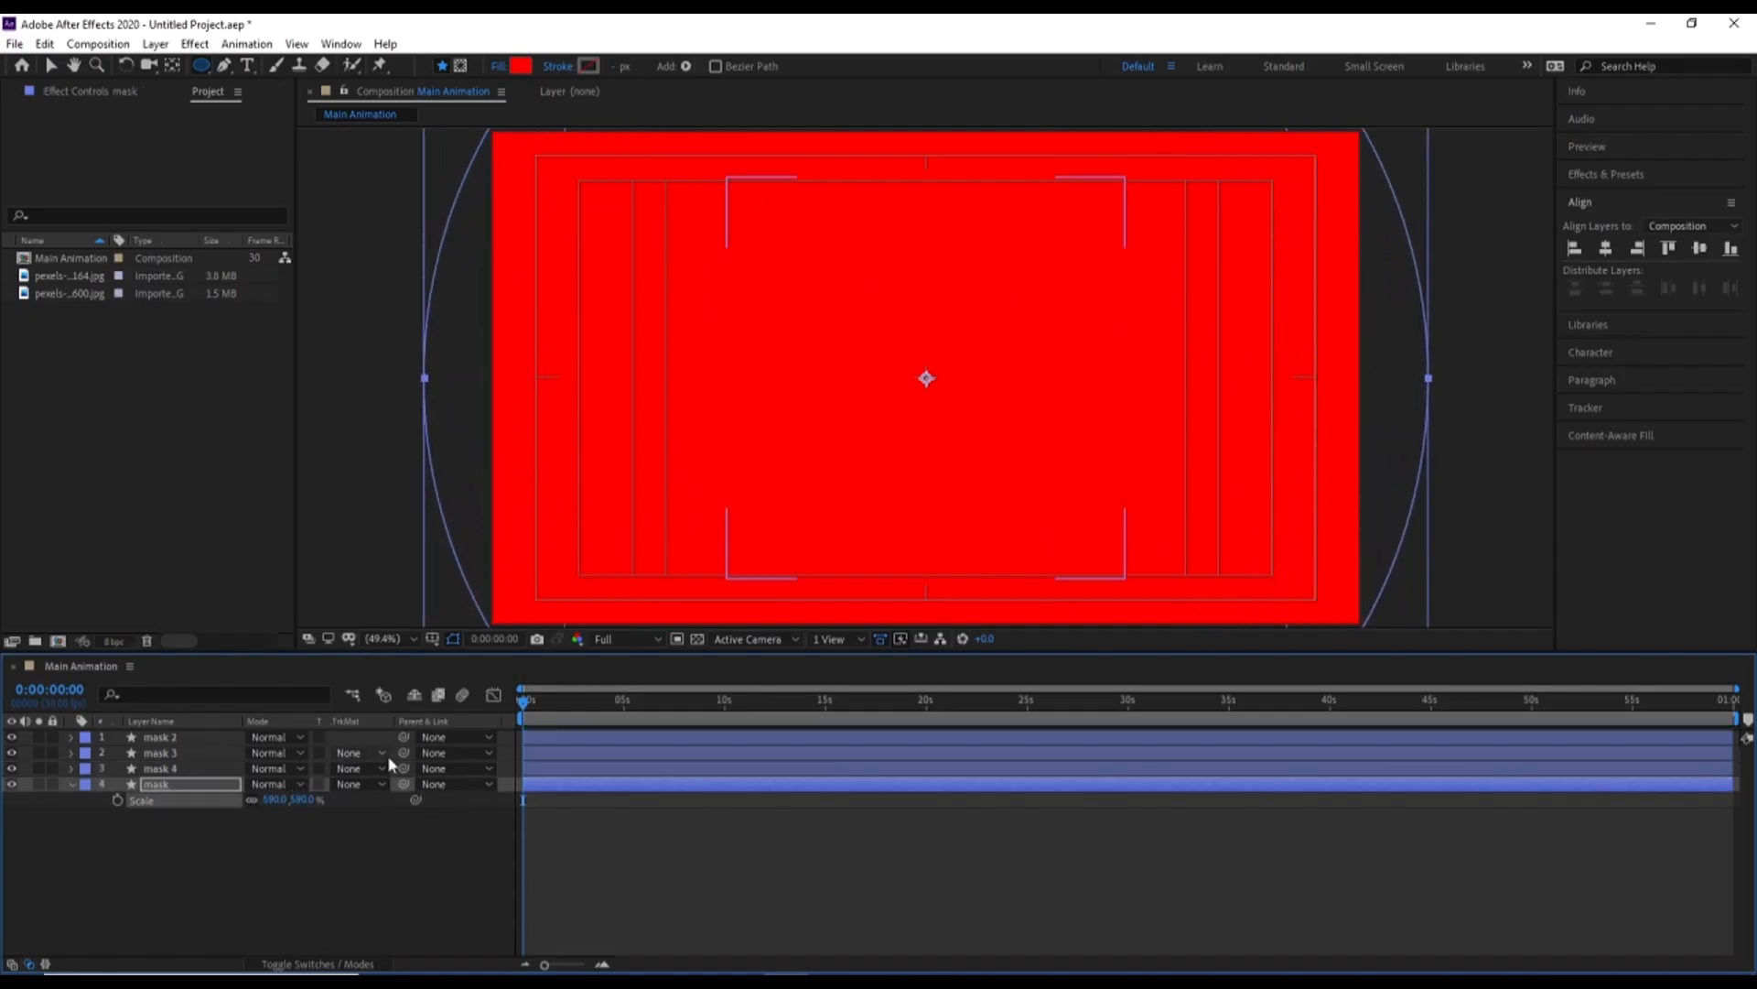
click(214, 870)
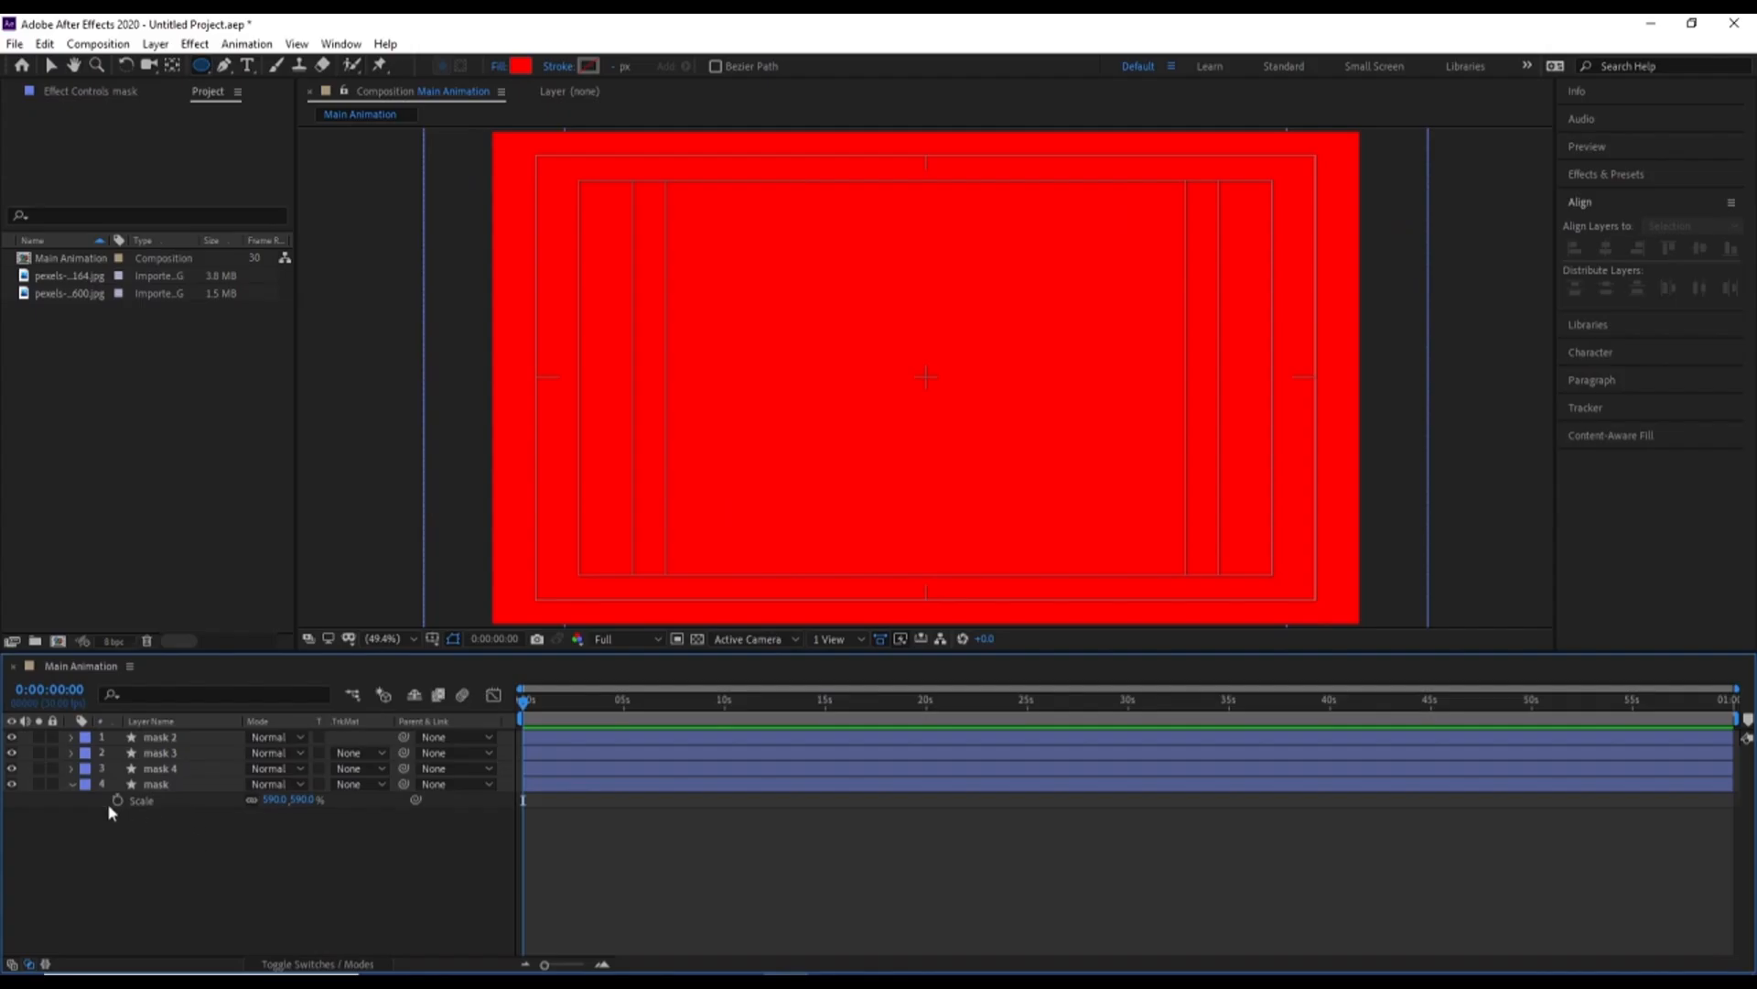
click(71, 784)
Select all four mask layers and change their label color to Red
click(171, 785)
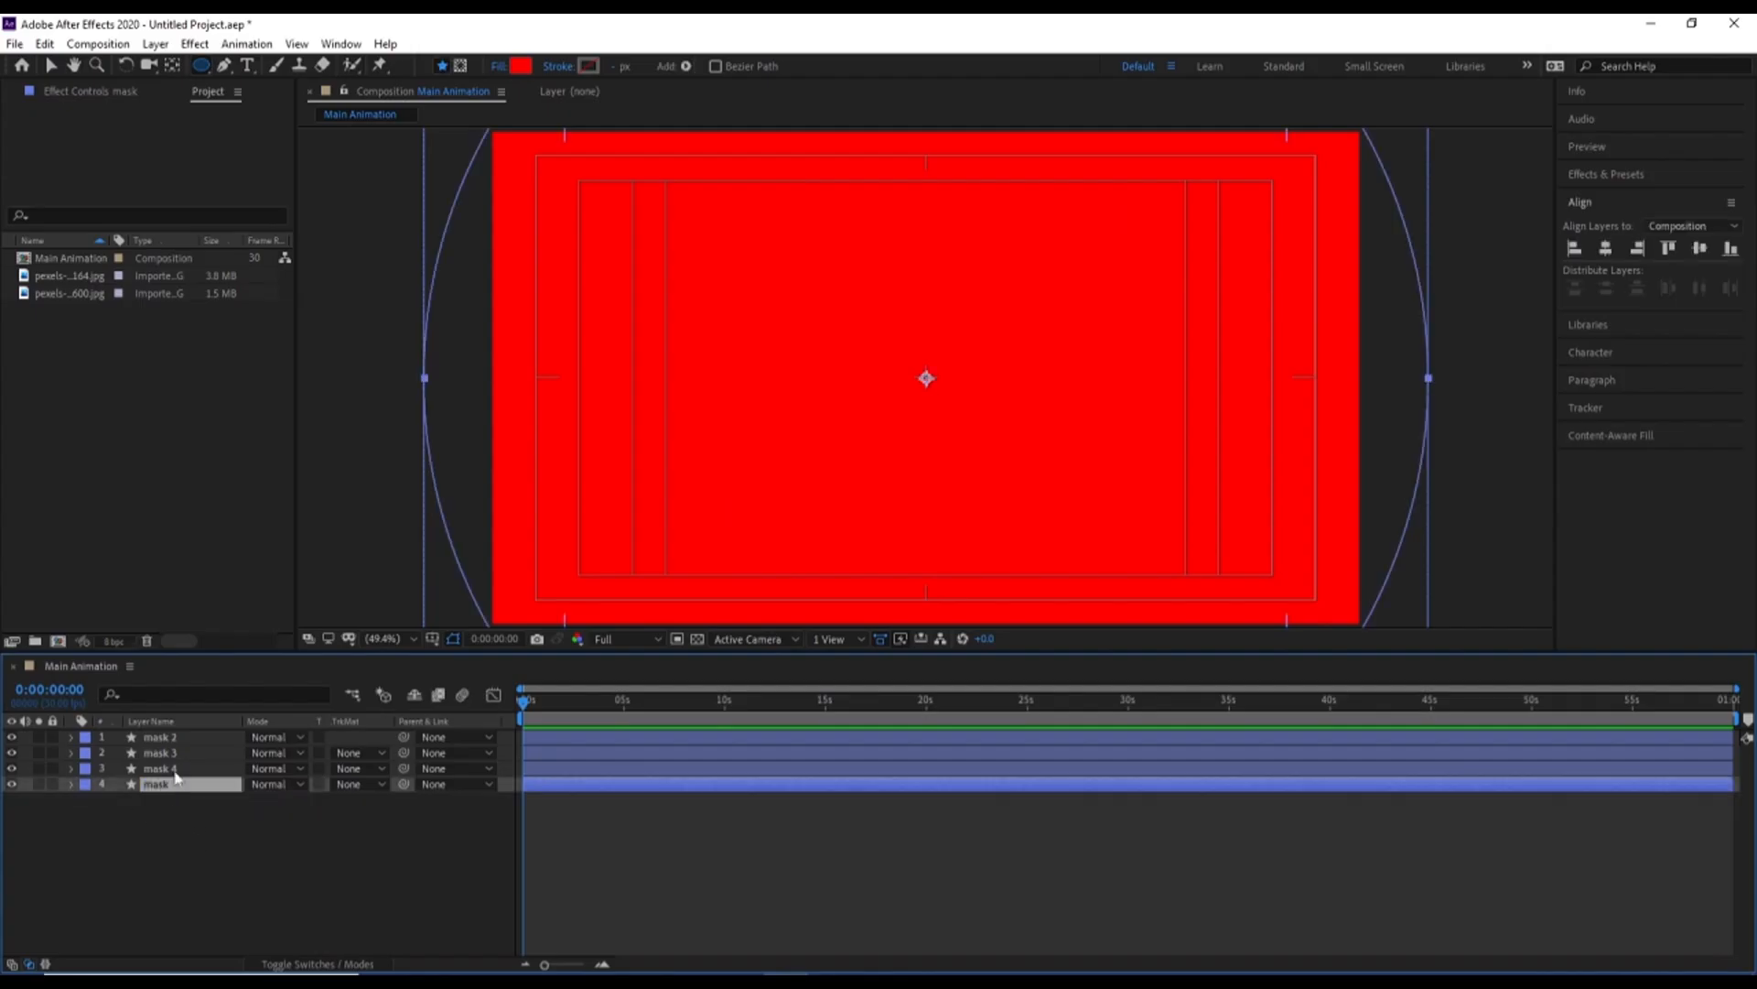
shift+click(170, 740)
click(186, 797)
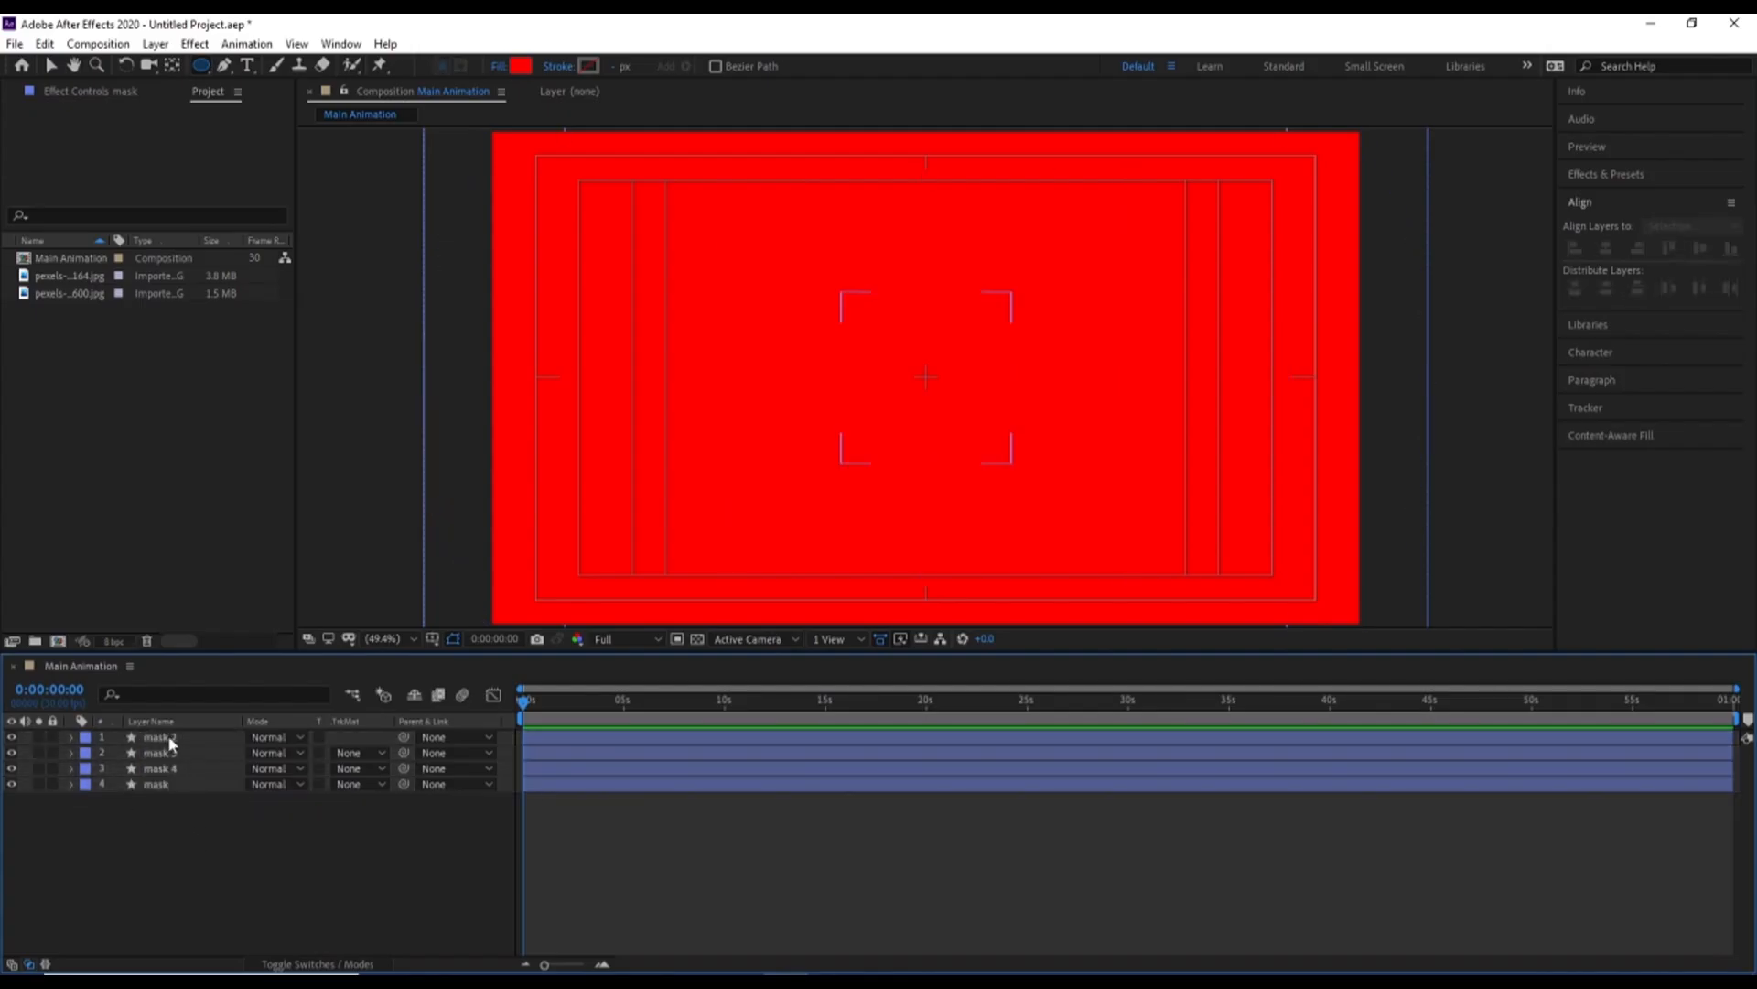
click(171, 742)
shift+click(160, 787)
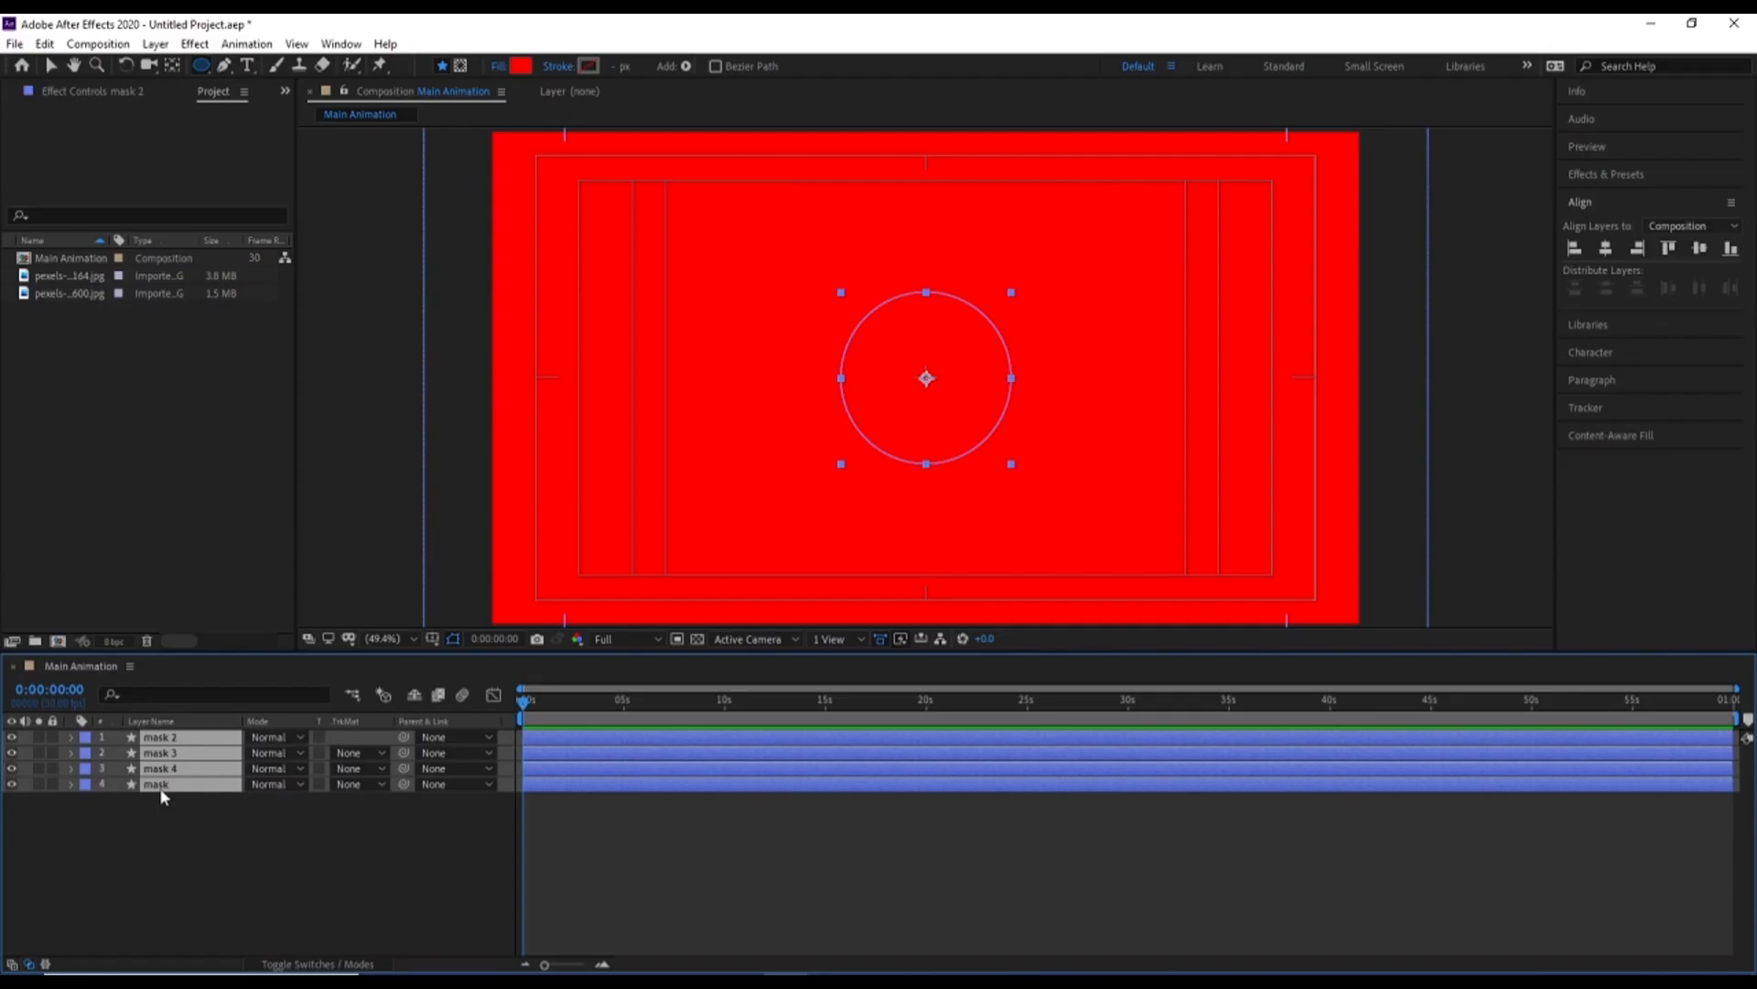
click(85, 737)
click(120, 427)
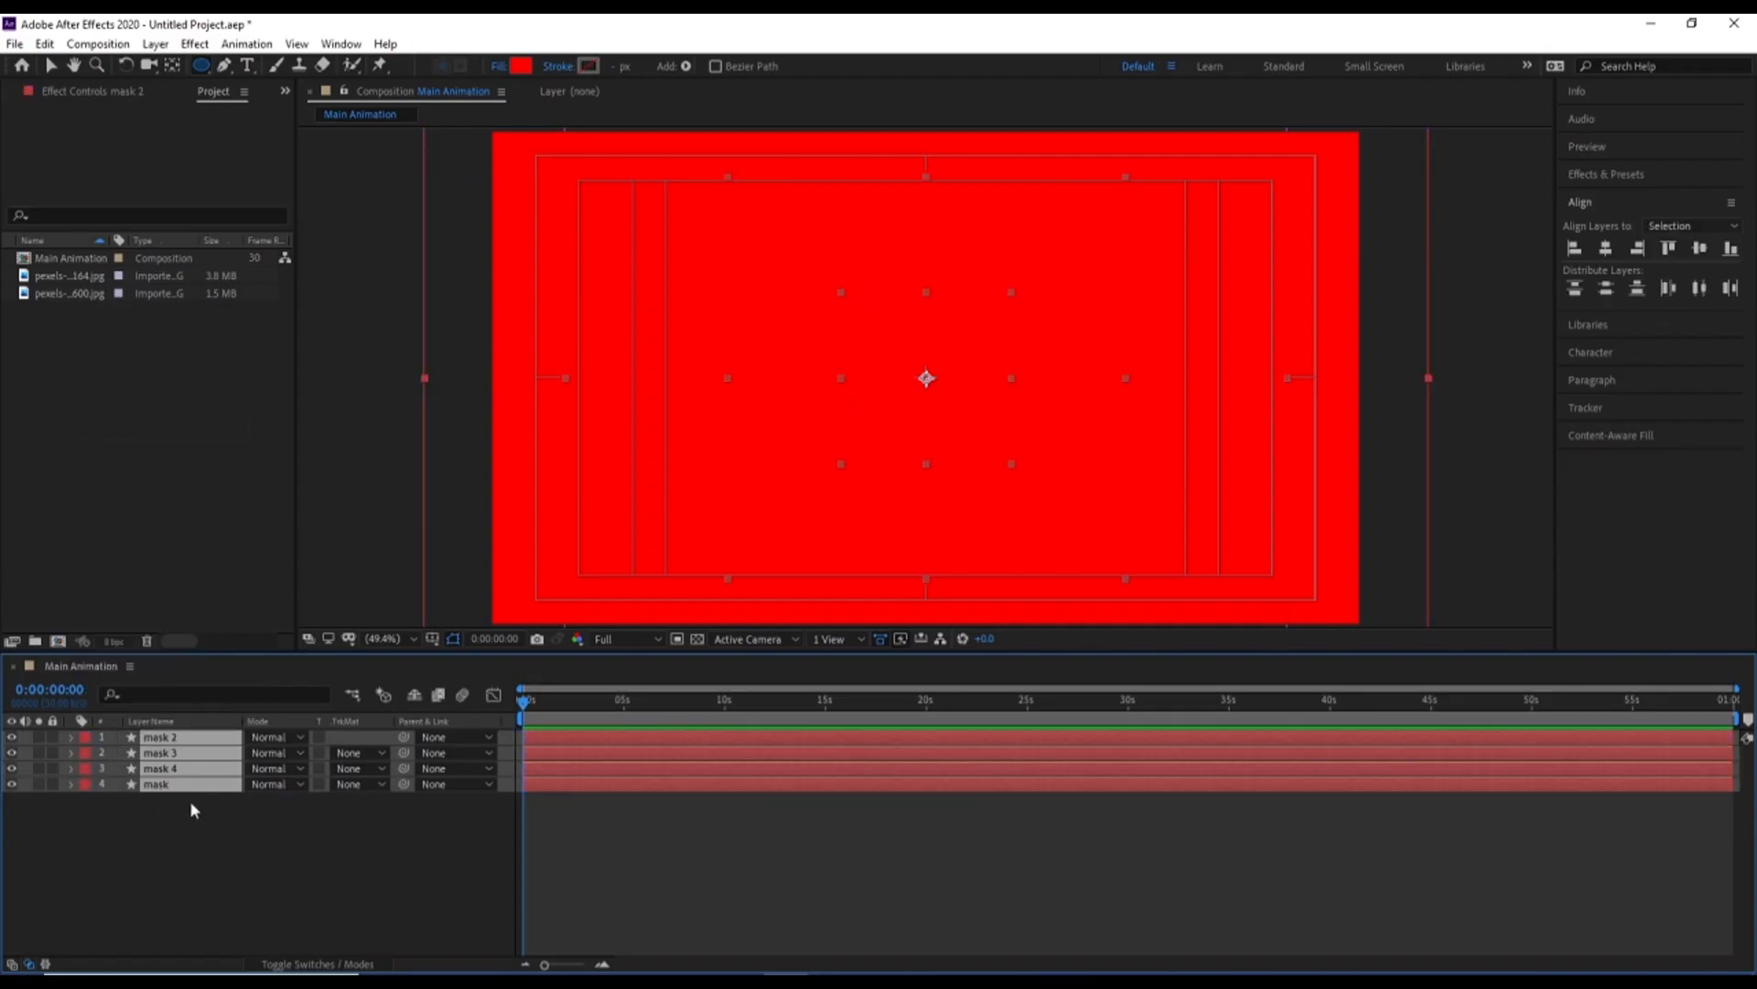
click(189, 800)
Duplicate the mask 2 layer and lock the pair, with the lower layer of the two labelled Yellow
click(163, 741)
key(ctrl+d)
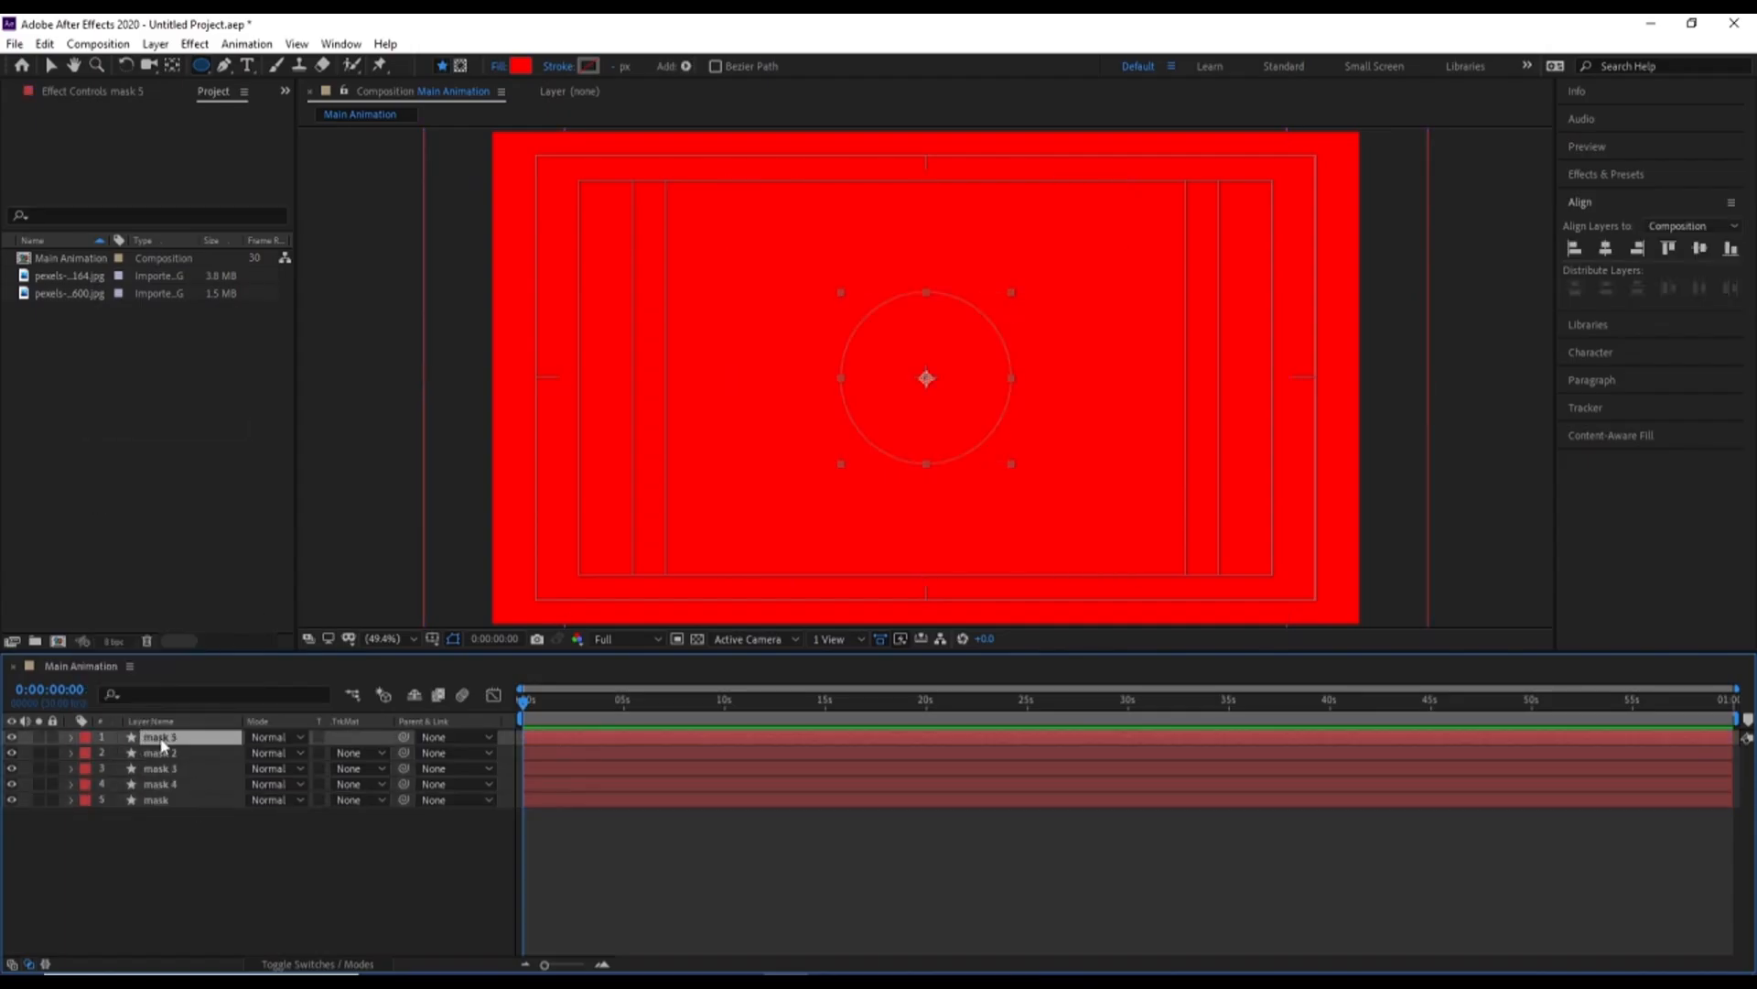
click(154, 756)
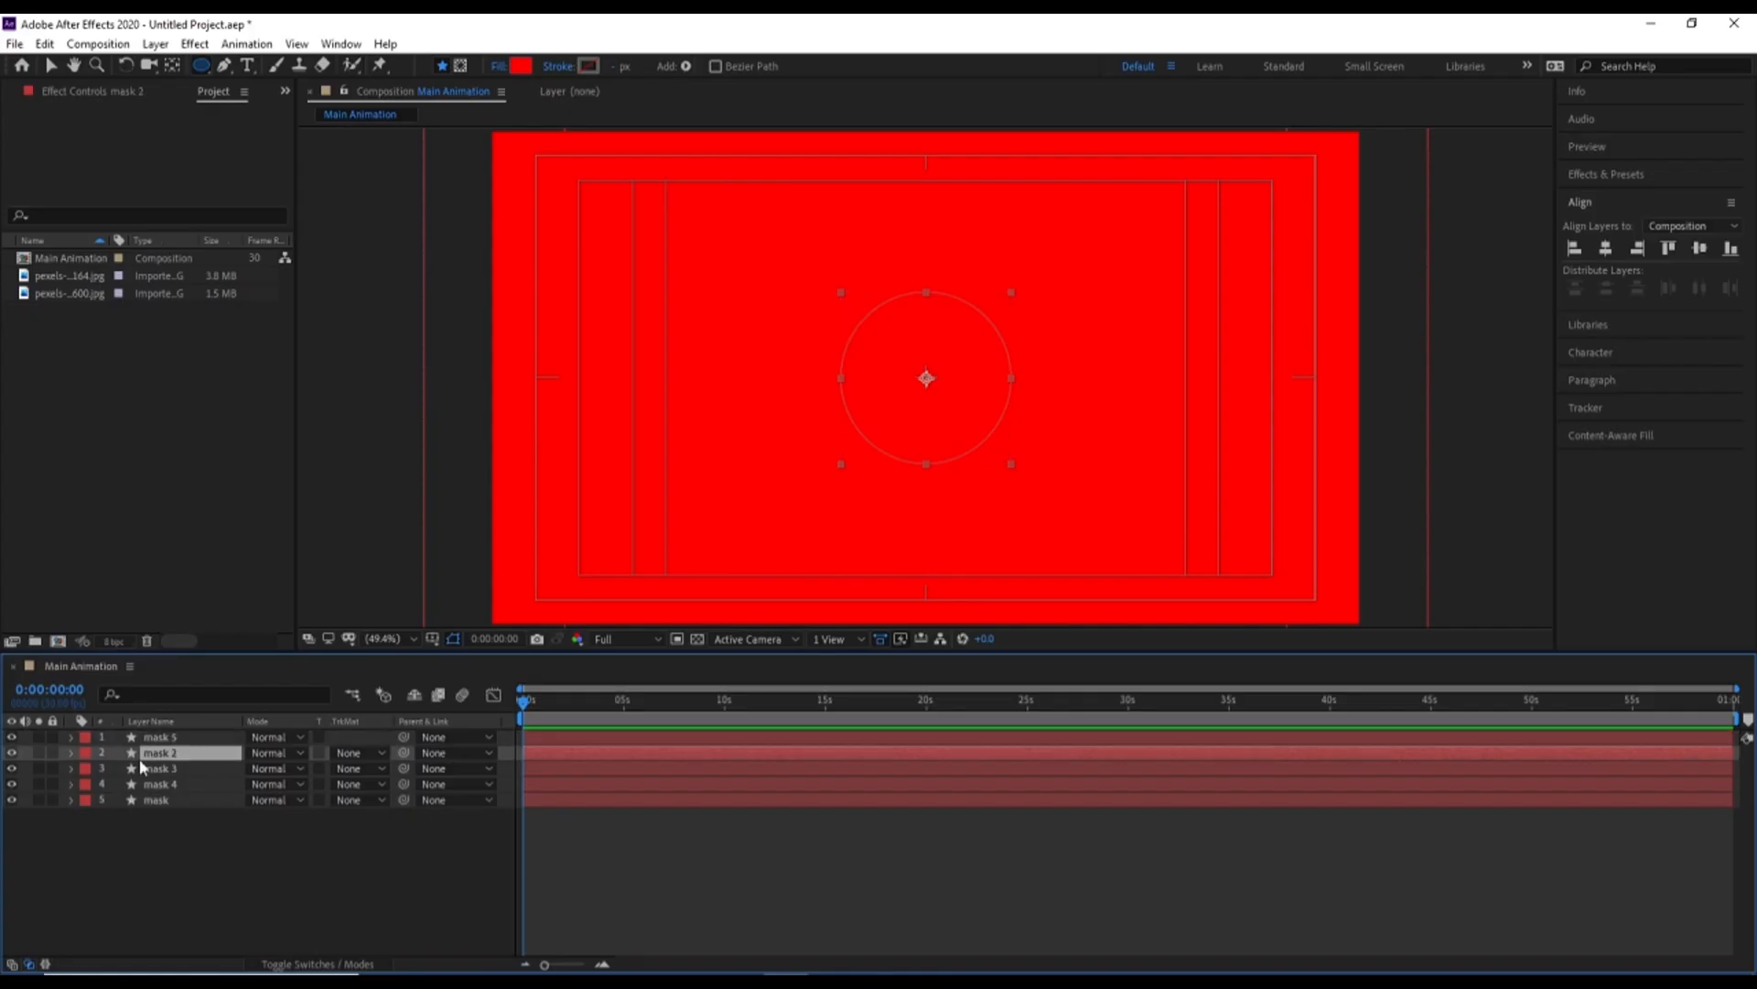
click(84, 752)
click(139, 465)
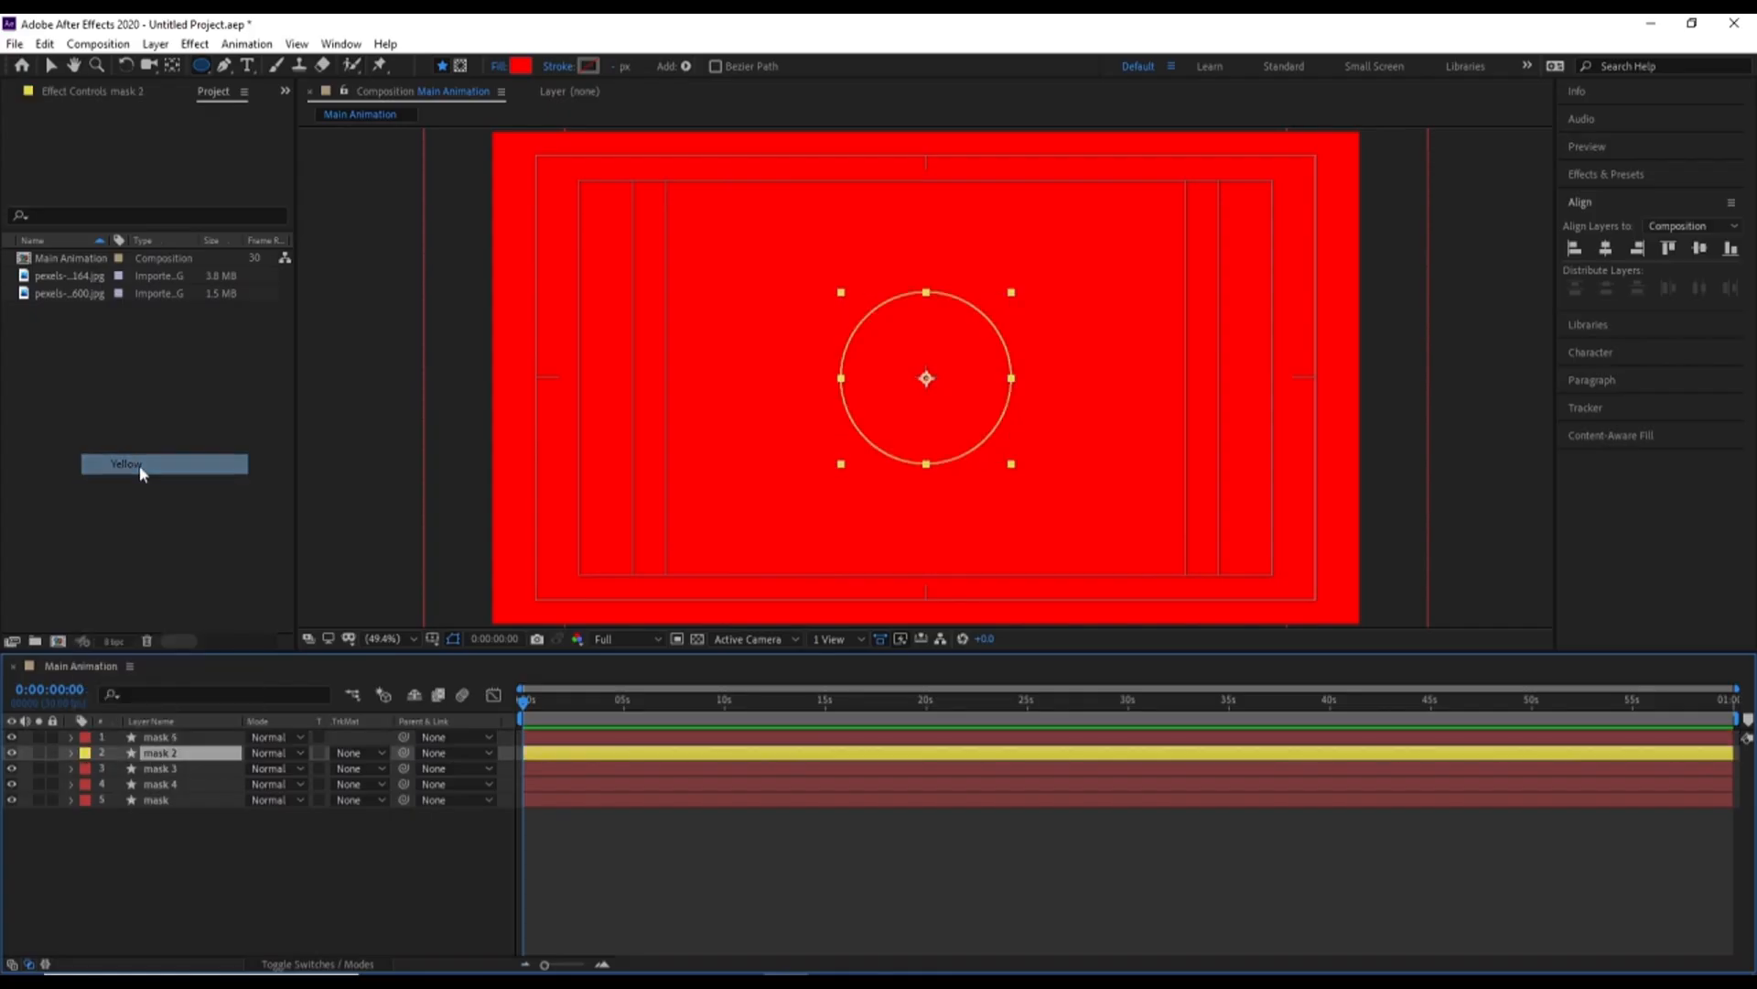
click(53, 752)
click(52, 737)
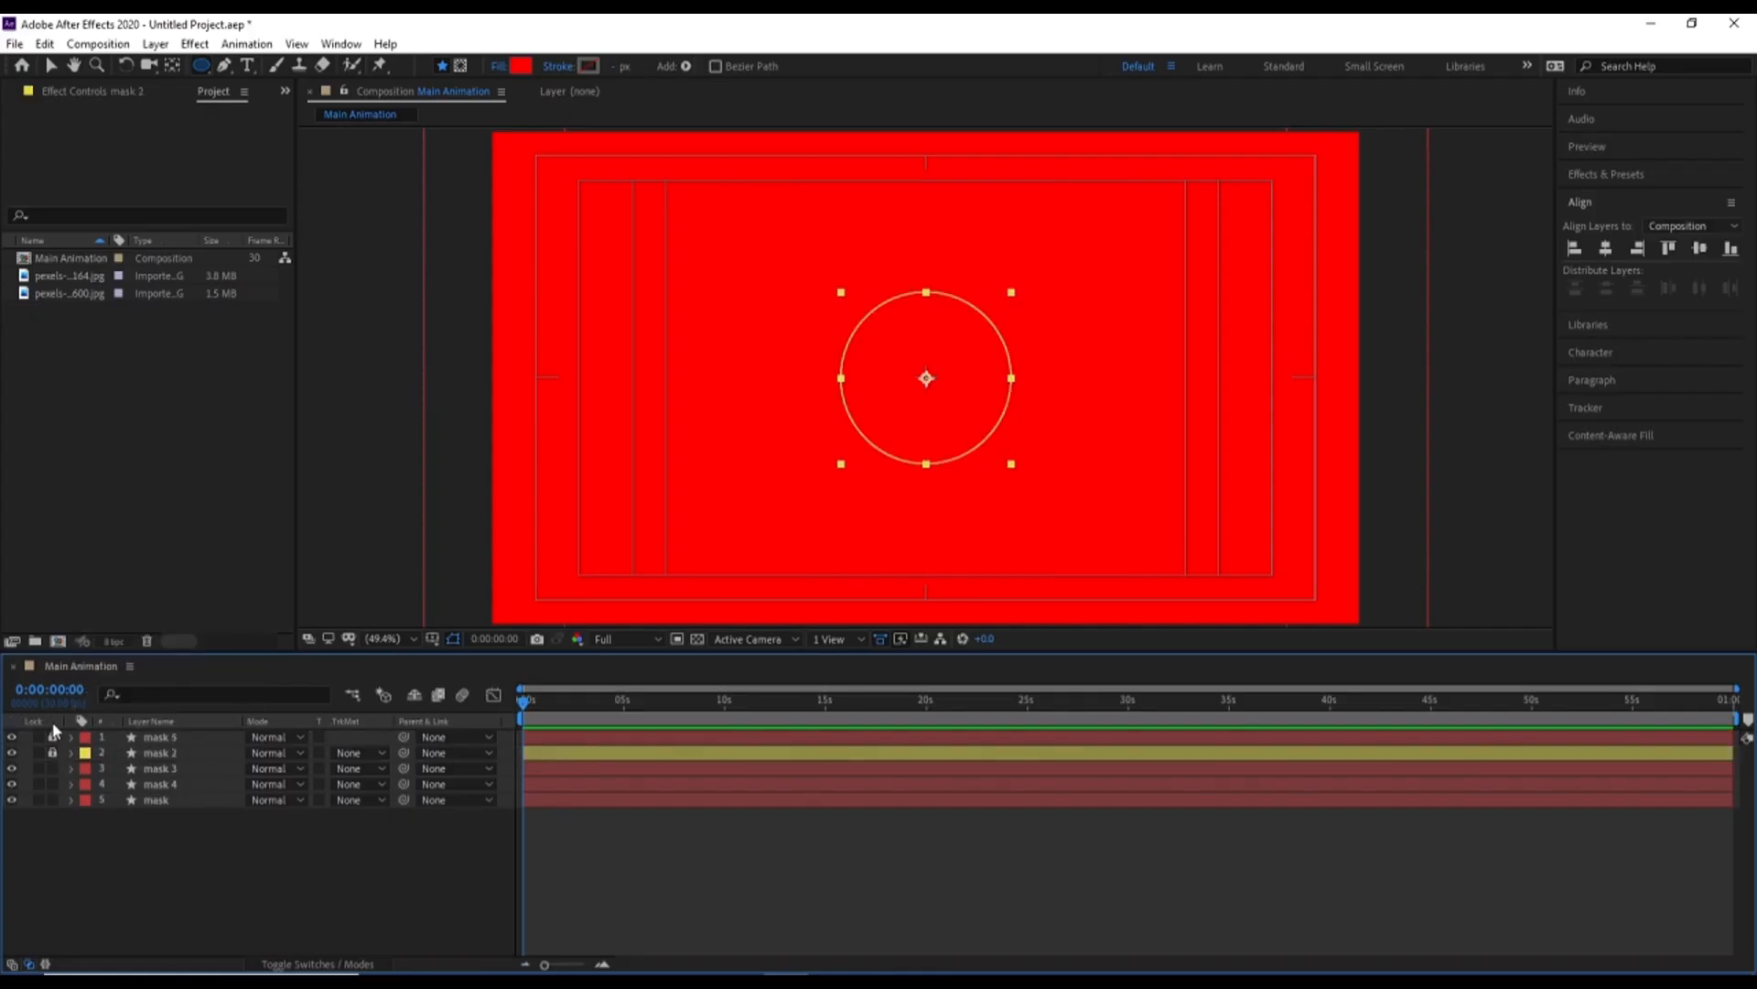
Duplicate the mask 3 layer and lock the pair, with the lower layer of the two labelled Yellow
click(164, 770)
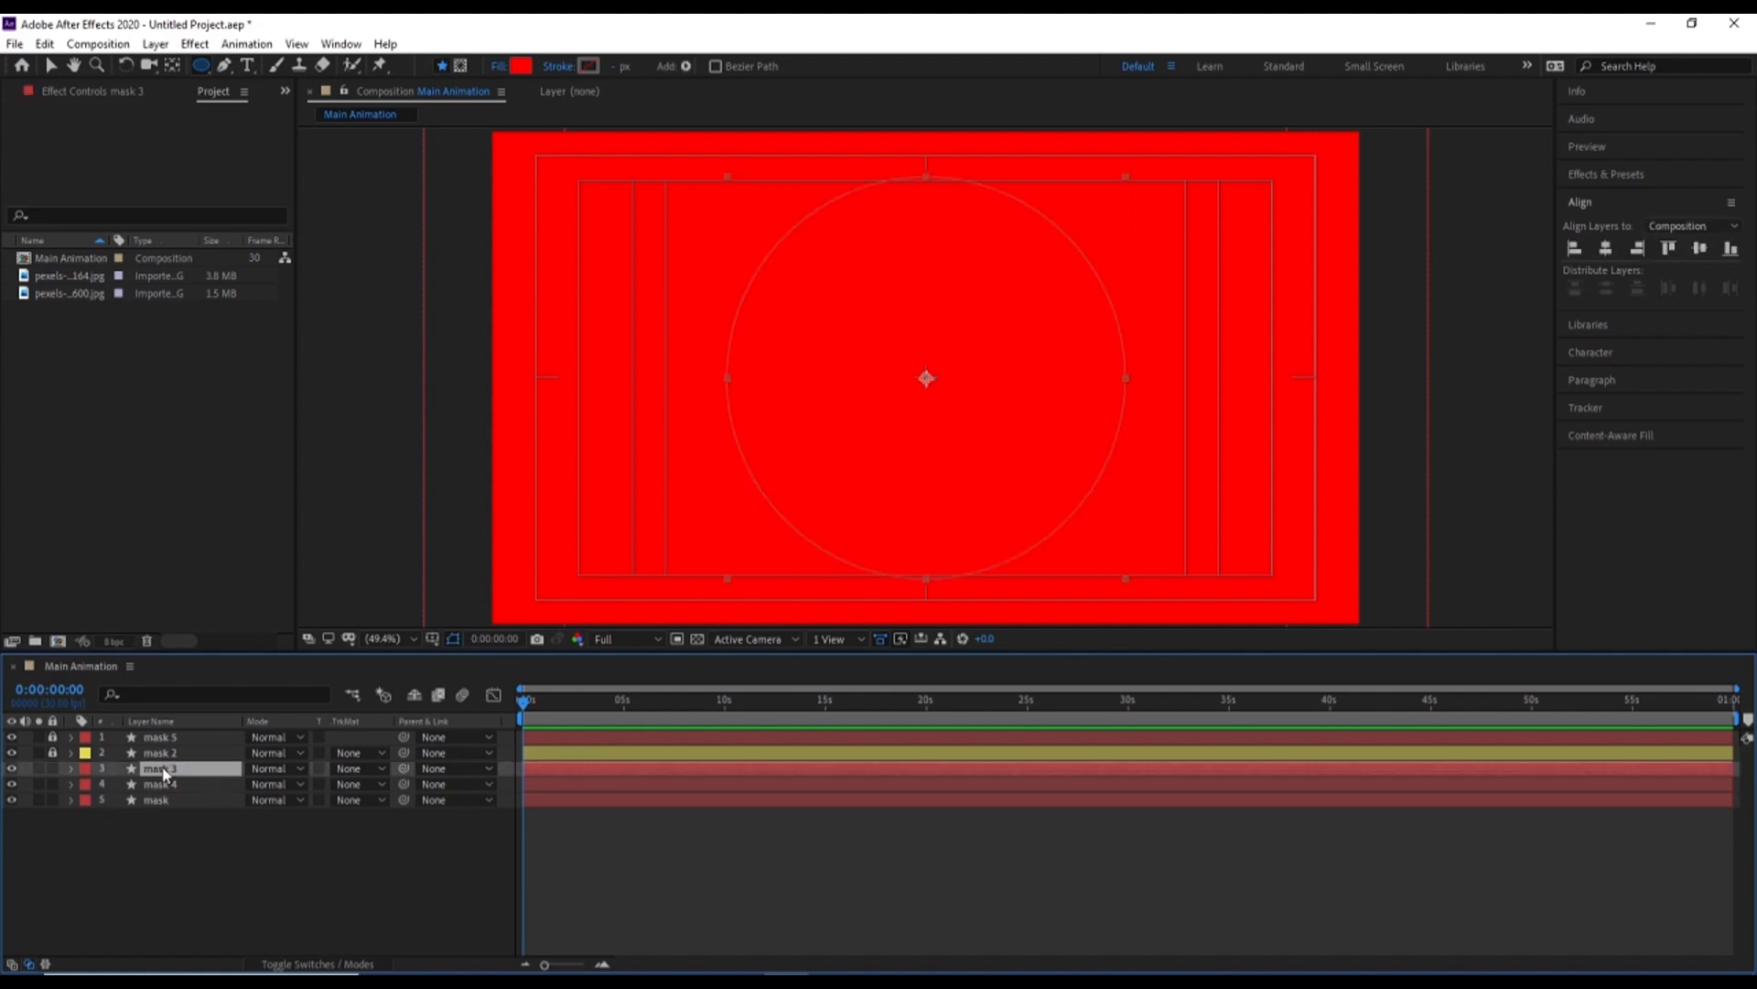
key(ctrl+d)
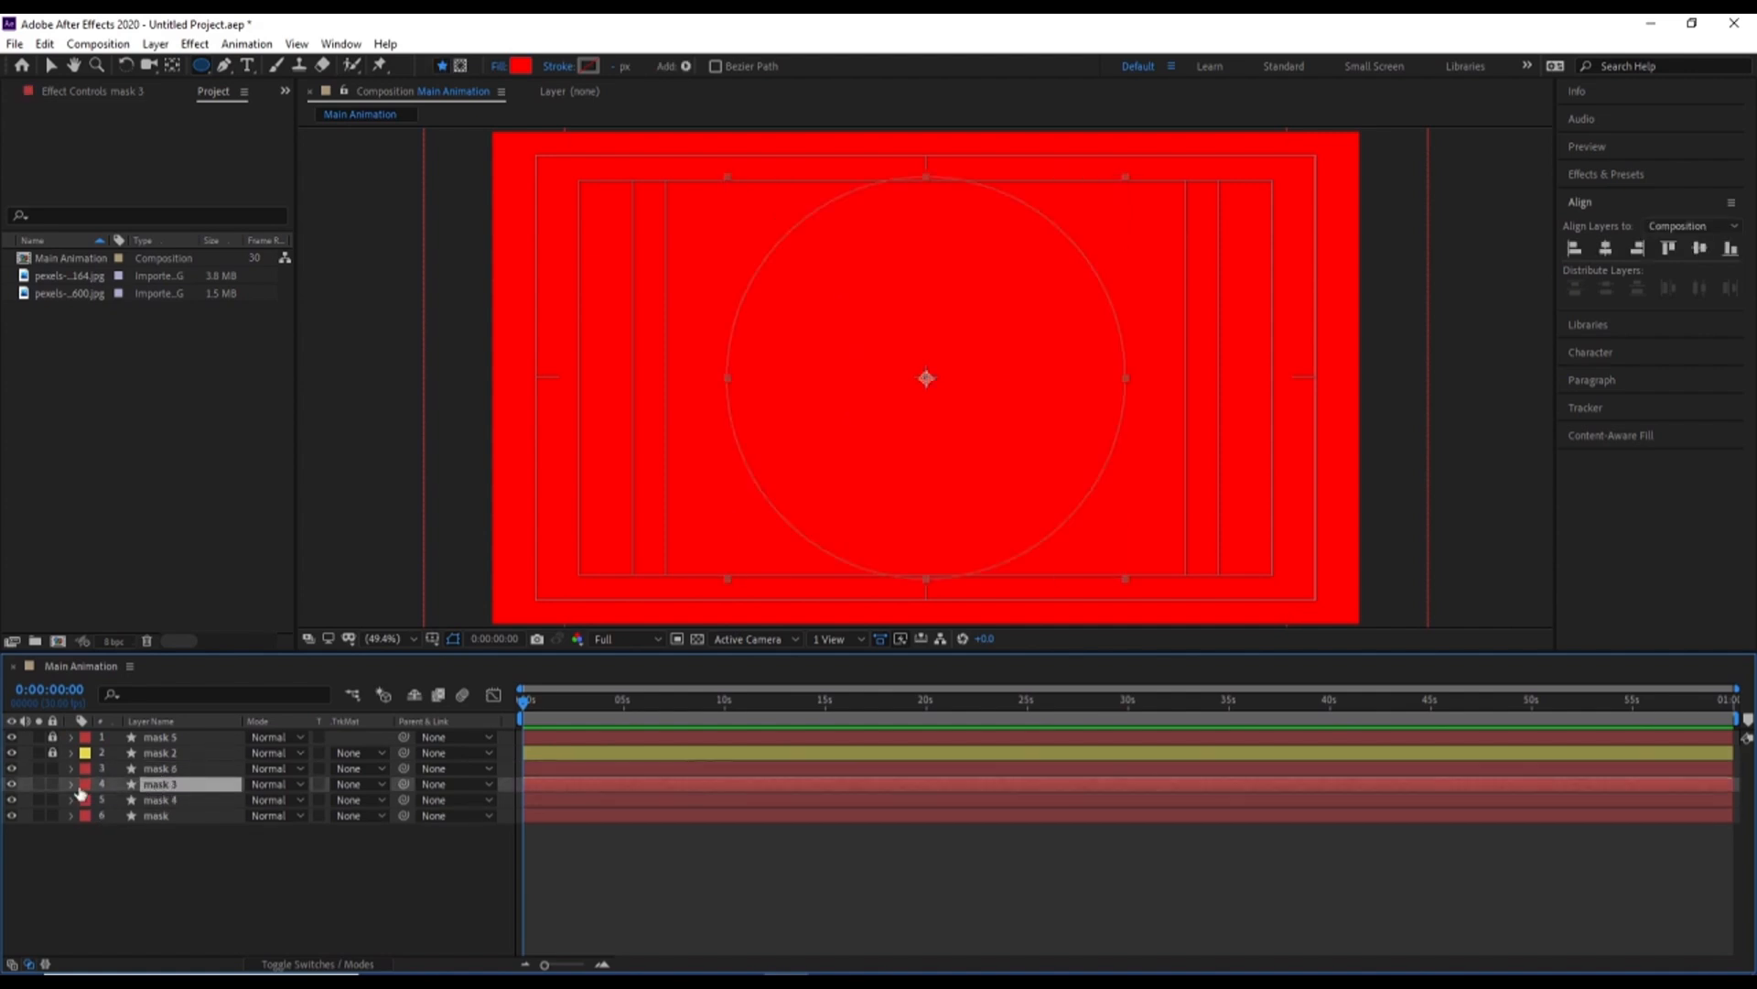
click(86, 790)
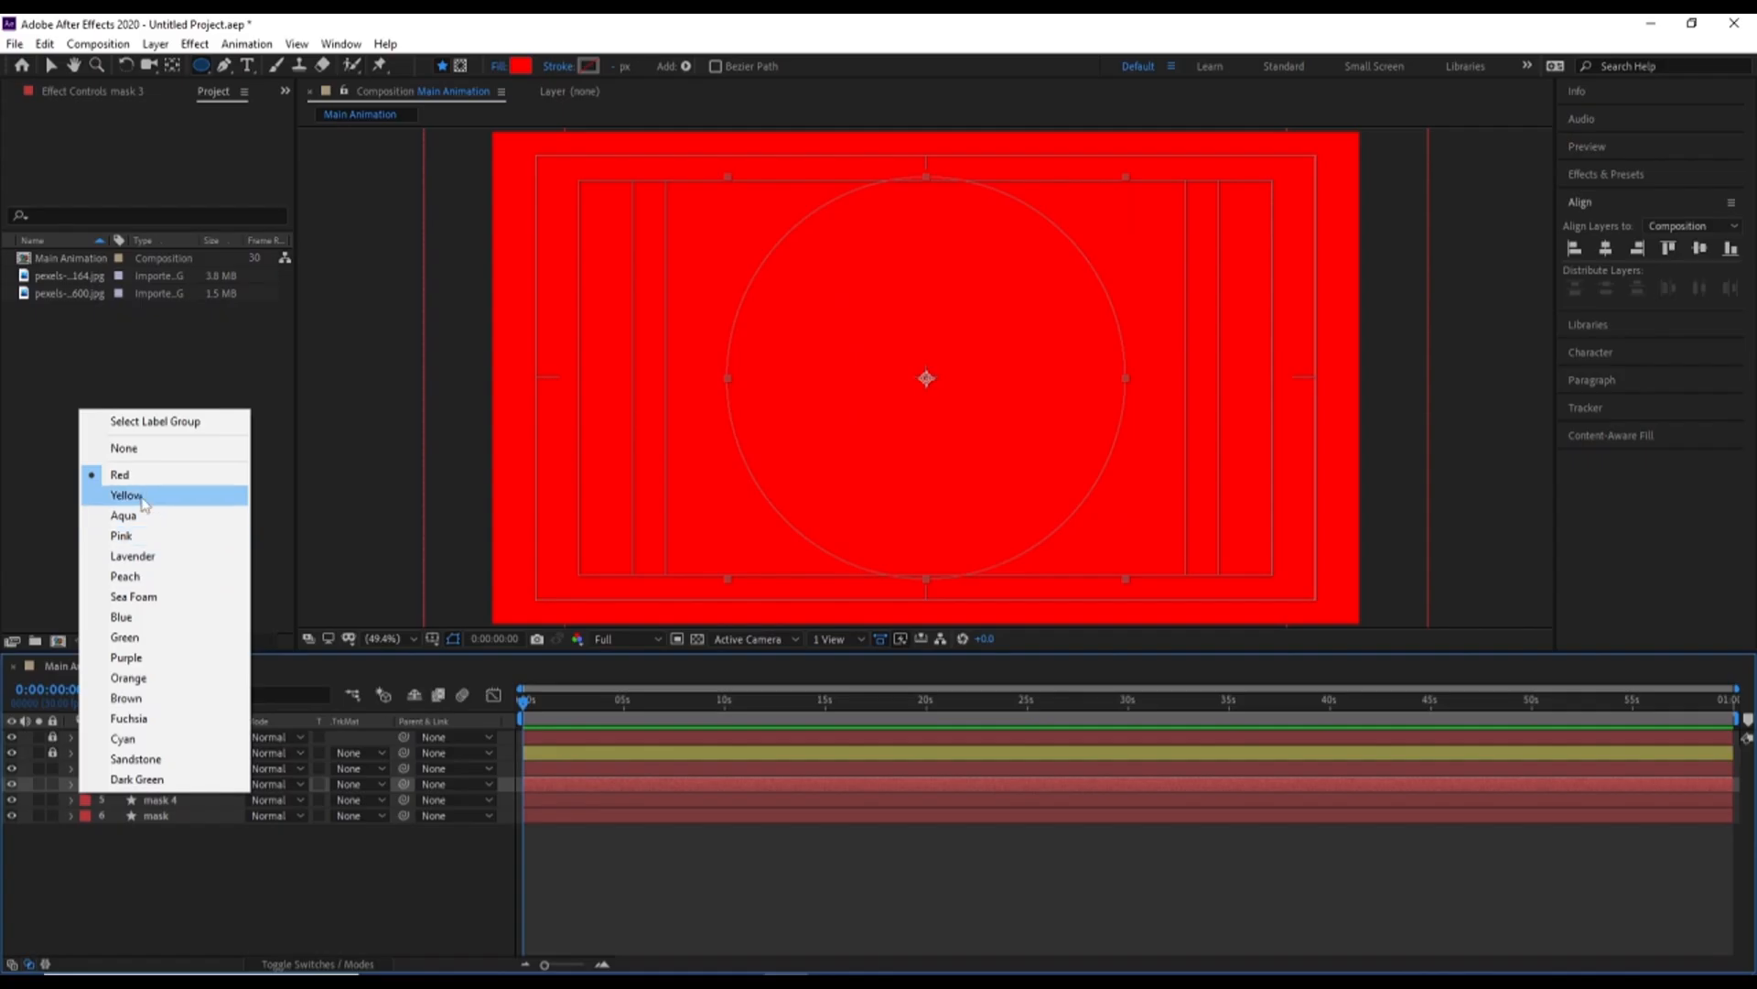
click(115, 495)
click(52, 783)
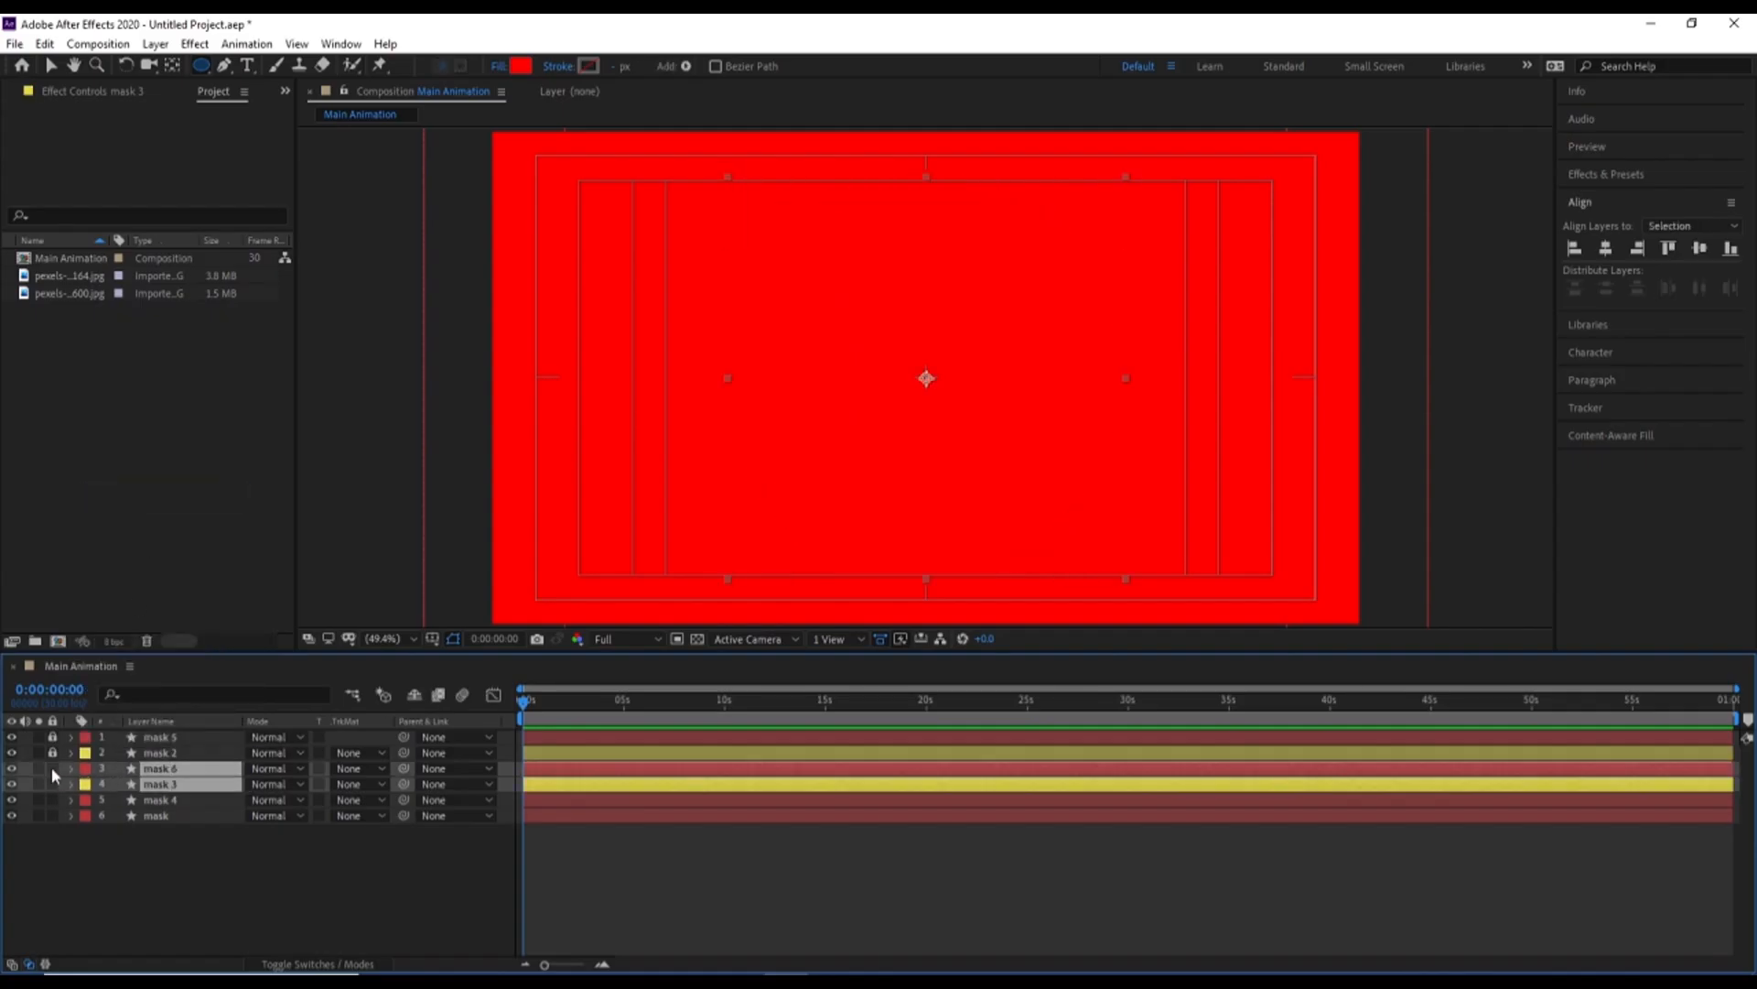
click(53, 768)
Duplicate the mask 4 layer, label the lower layer of the pair Yellow and lock both layers
click(165, 800)
key(ctrl+d)
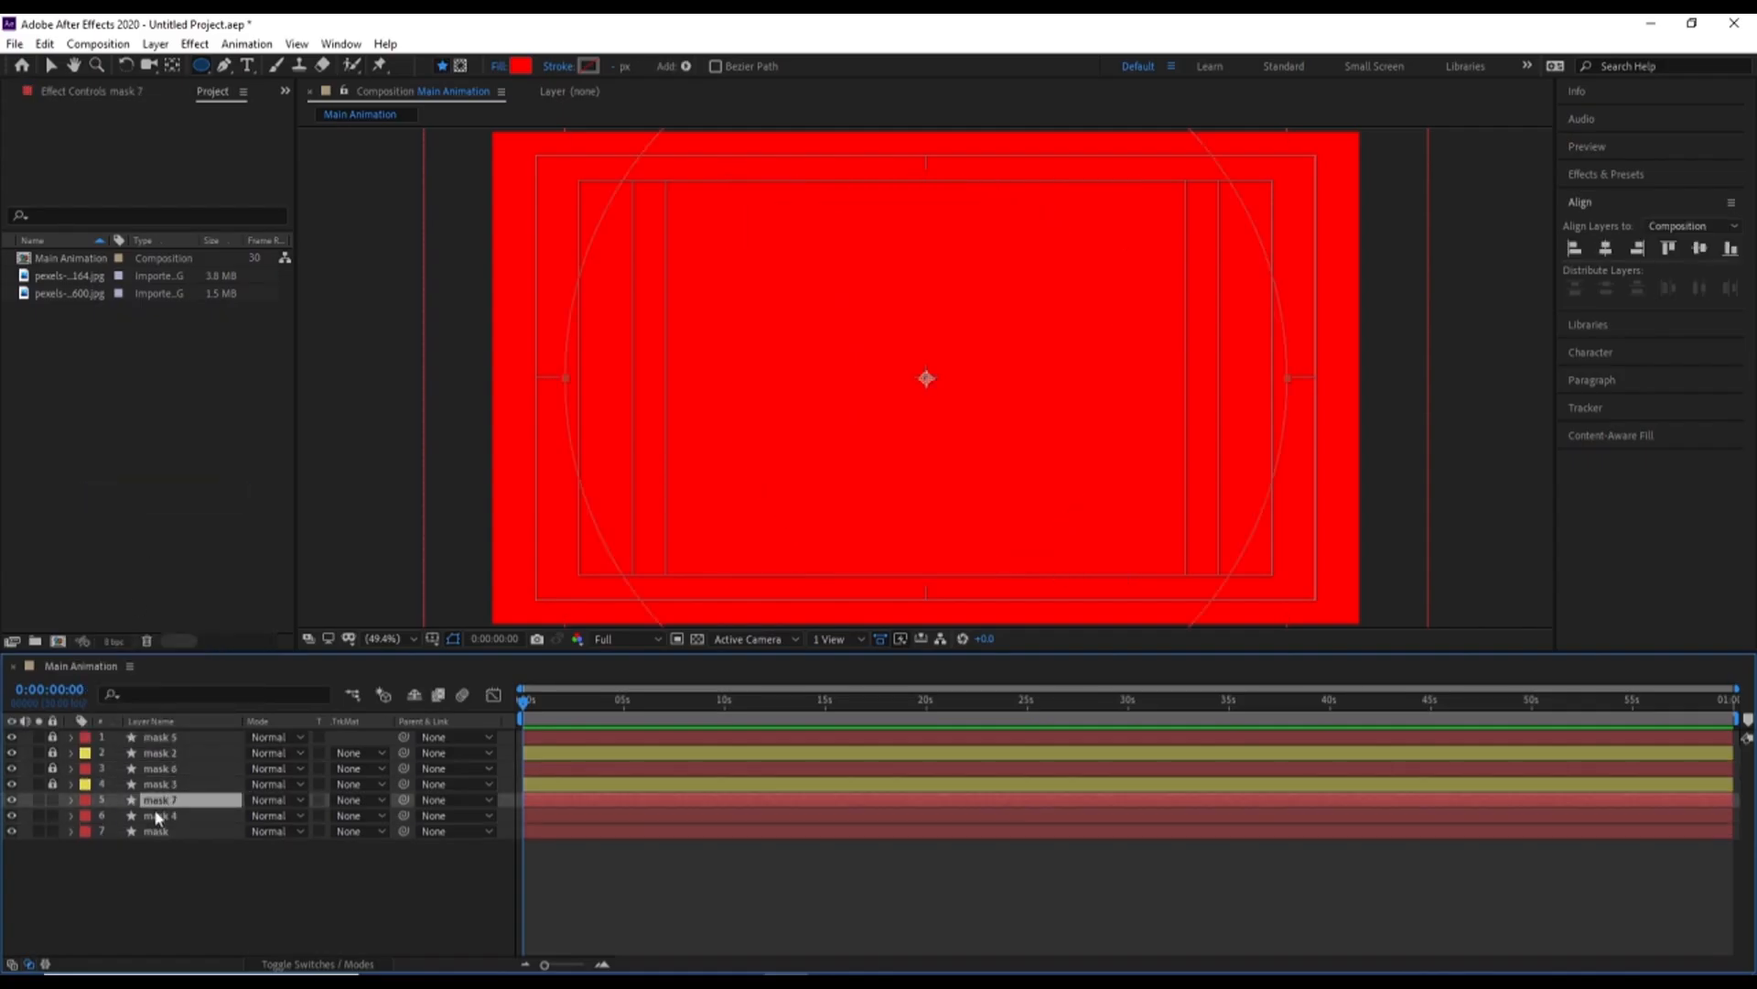
click(142, 815)
click(80, 816)
click(114, 520)
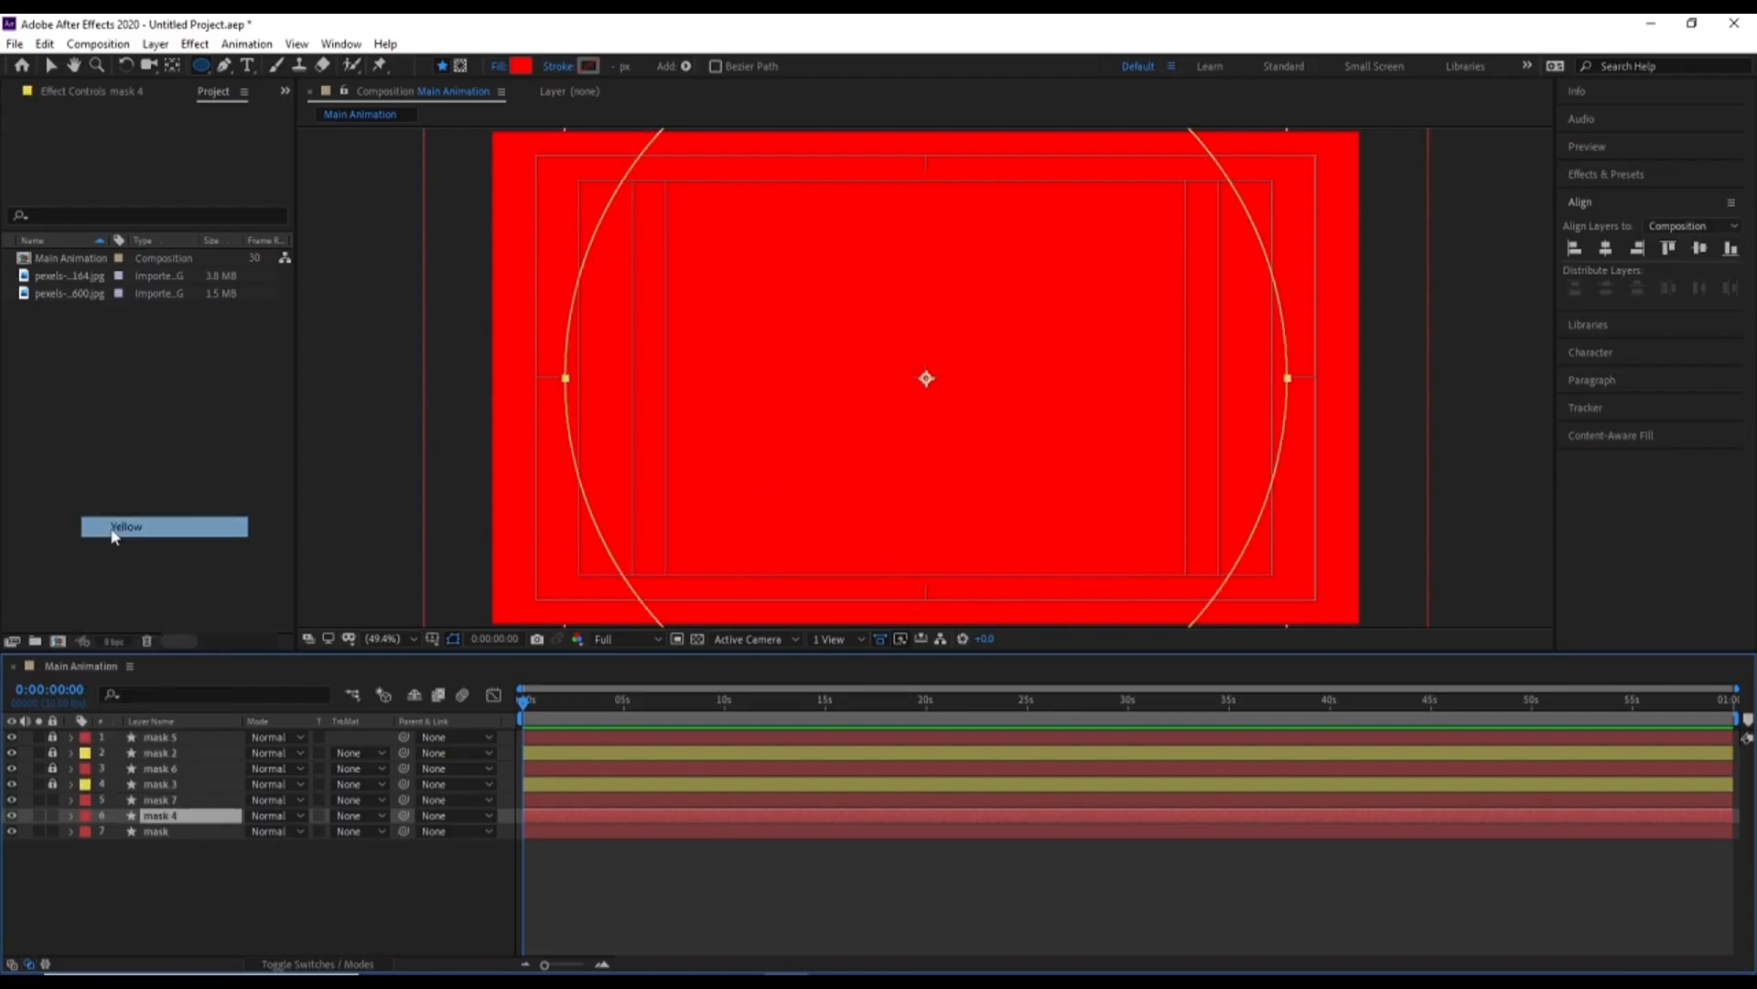
click(52, 816)
Duplicate the bottommost mask layer and label the lower layer of the pair Yellow
click(156, 831)
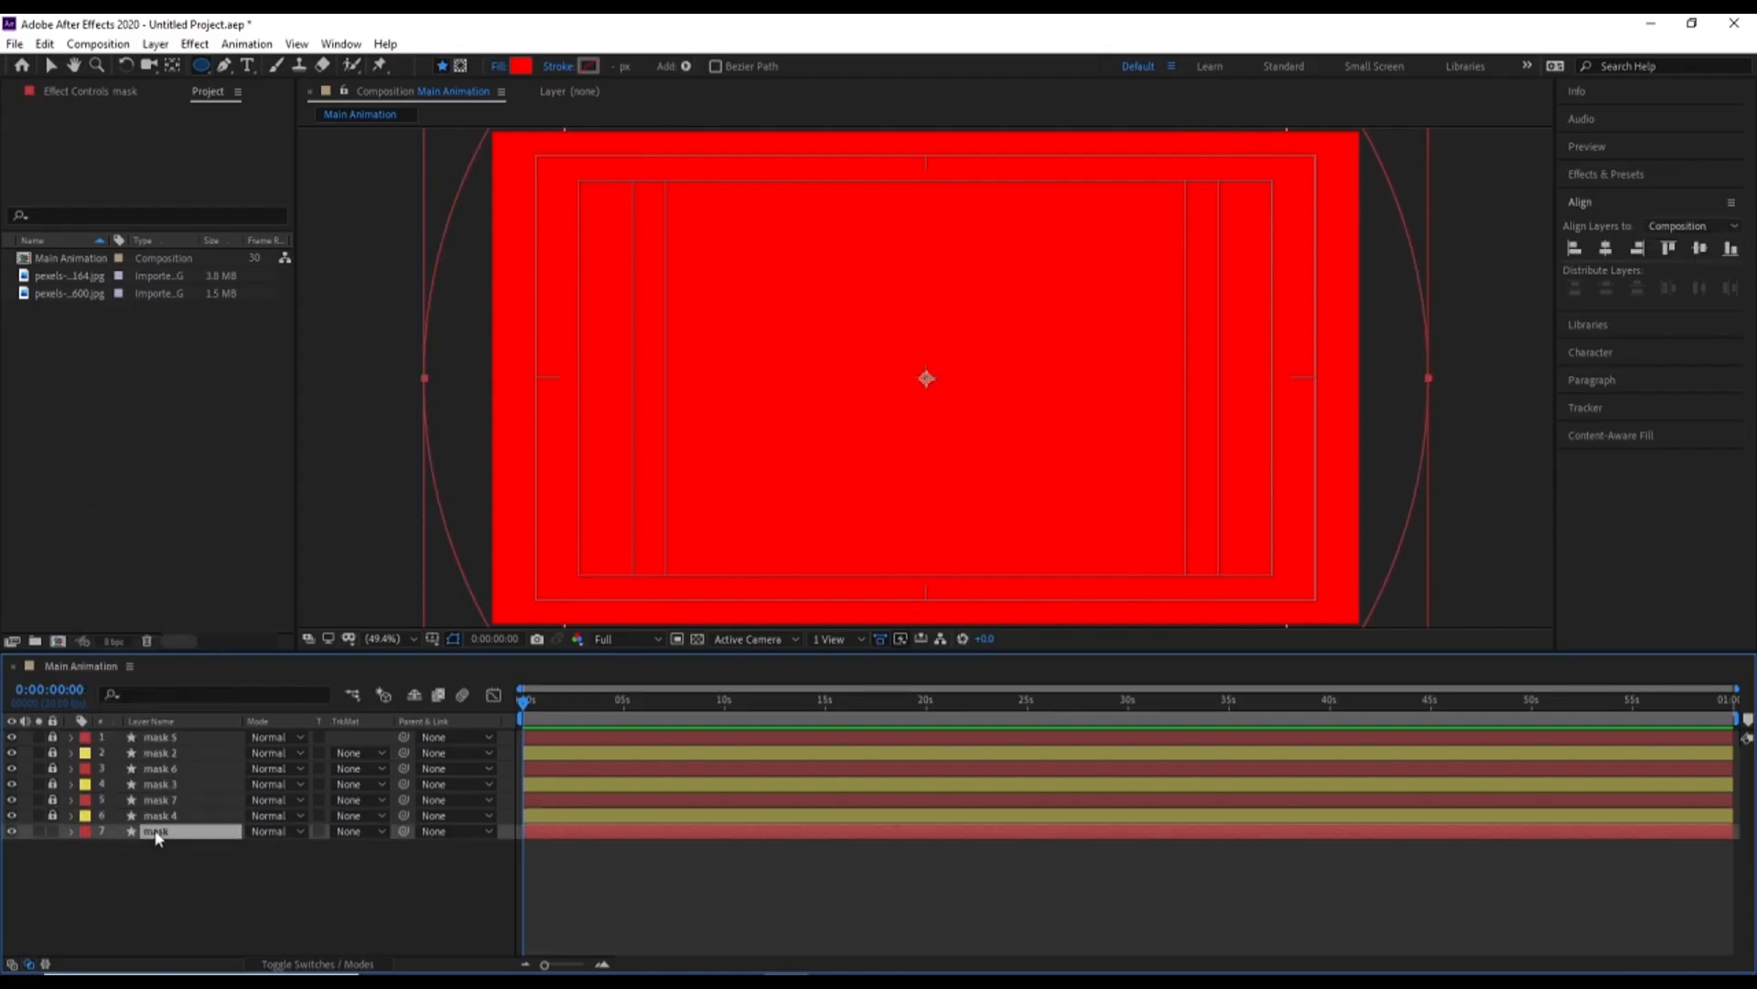
key(ctrl+d)
click(118, 870)
click(82, 846)
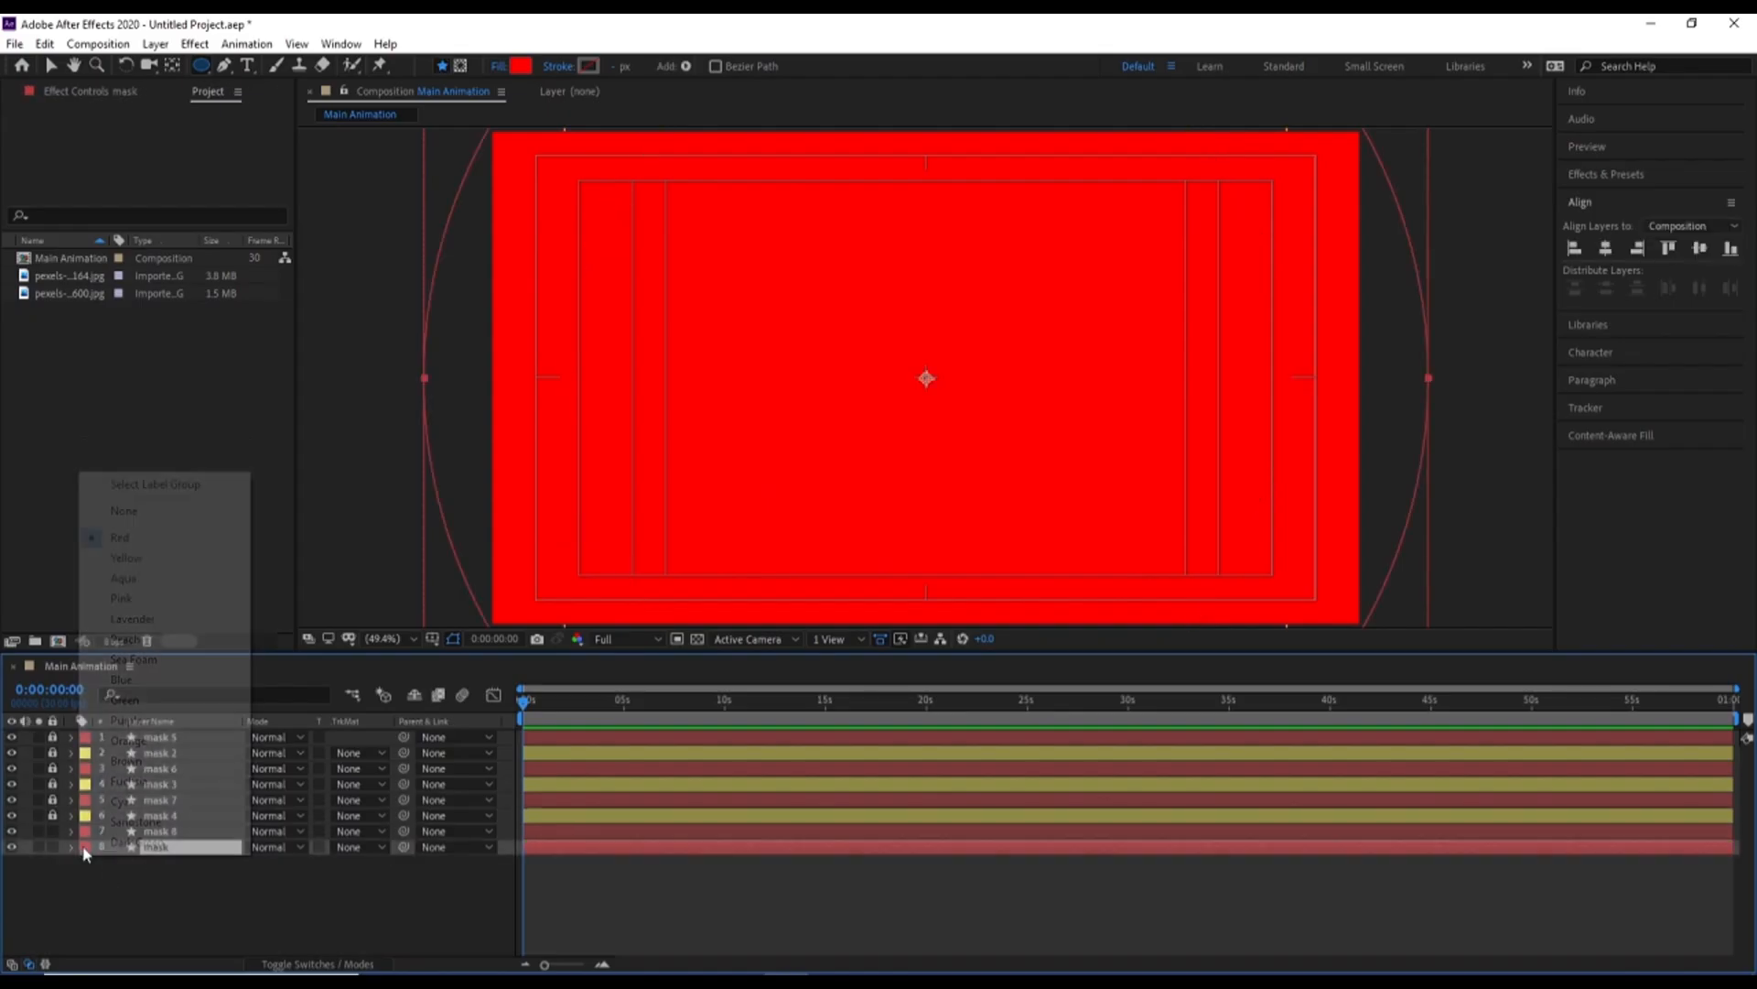
click(123, 558)
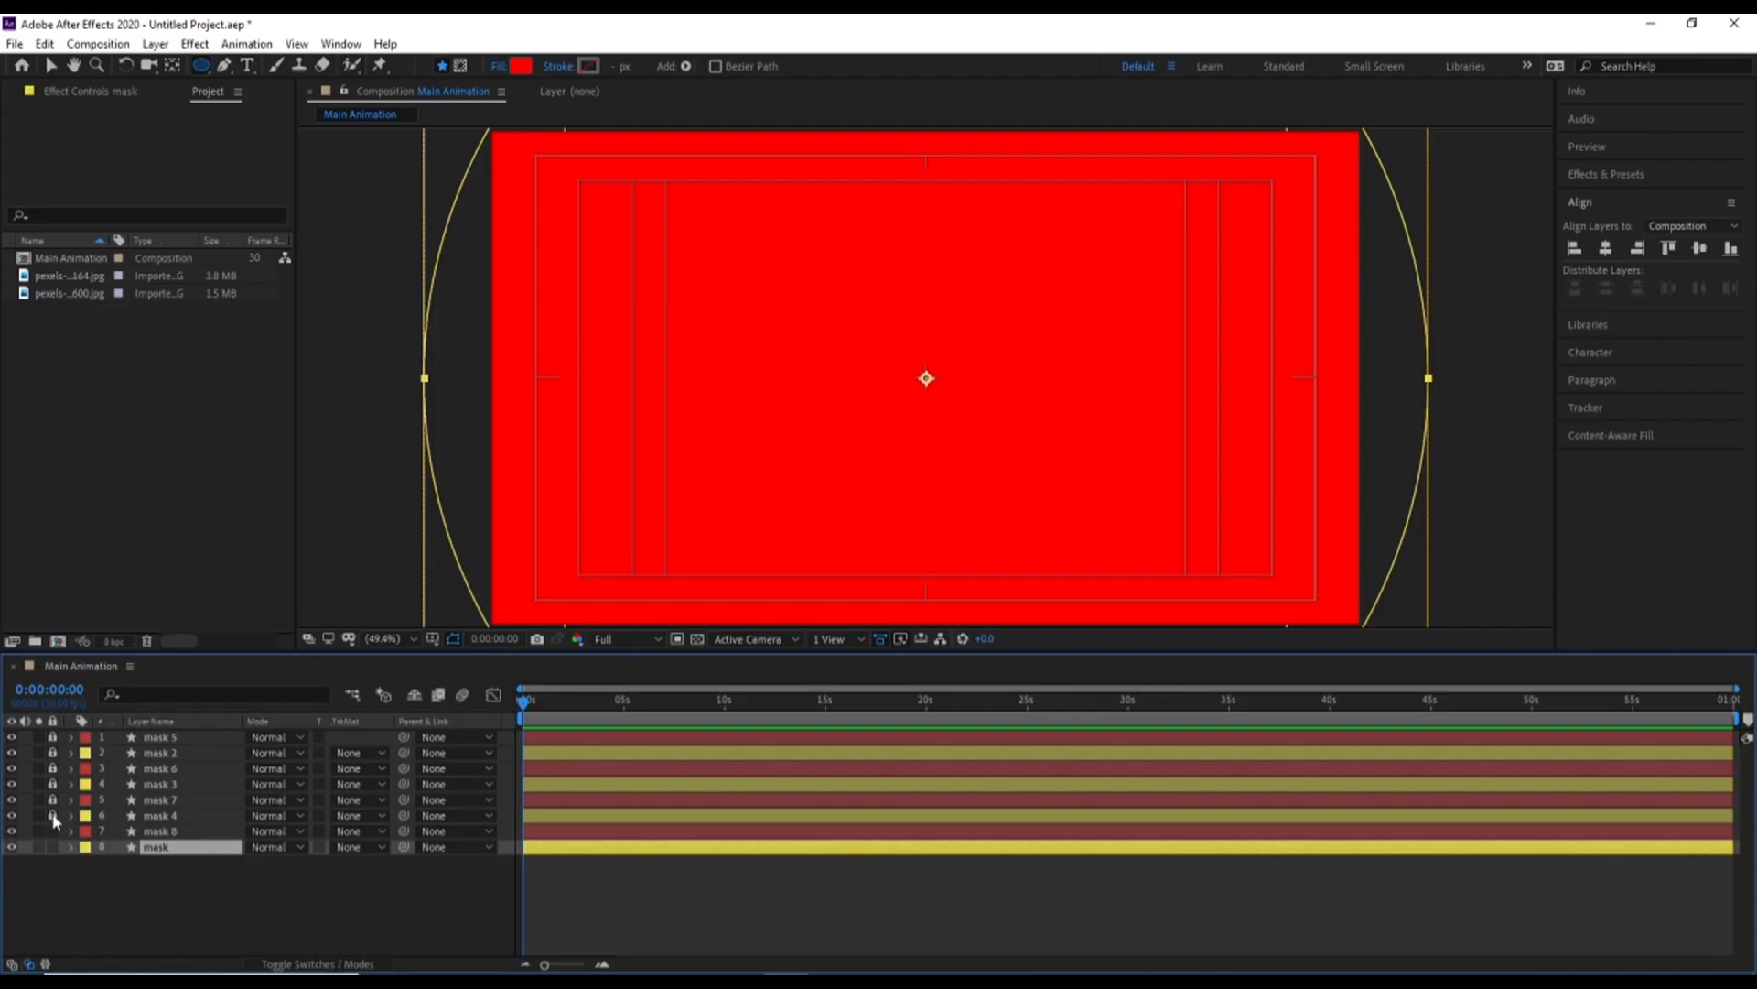
Unlock the layers, select the four Yellow-labelled ones (mask 2, mask 3, mask 4 and mask) and solo them
click(161, 752)
ctrl+click(160, 784)
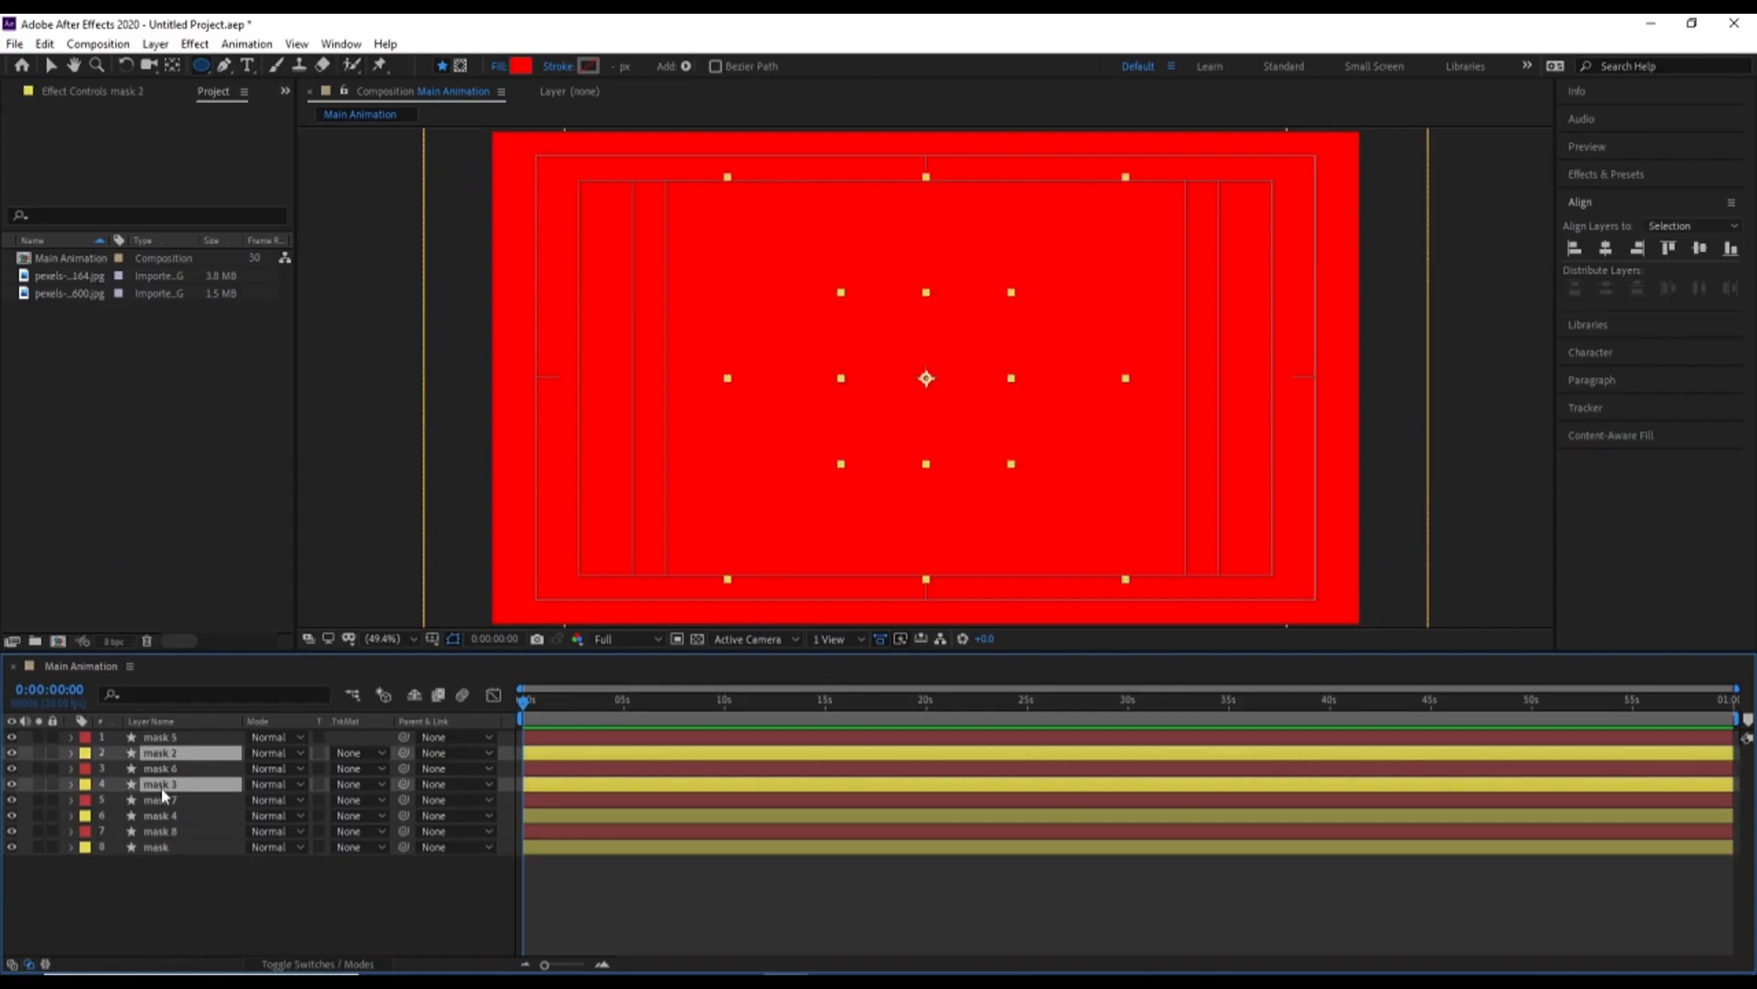
ctrl+click(161, 815)
ctrl+click(157, 846)
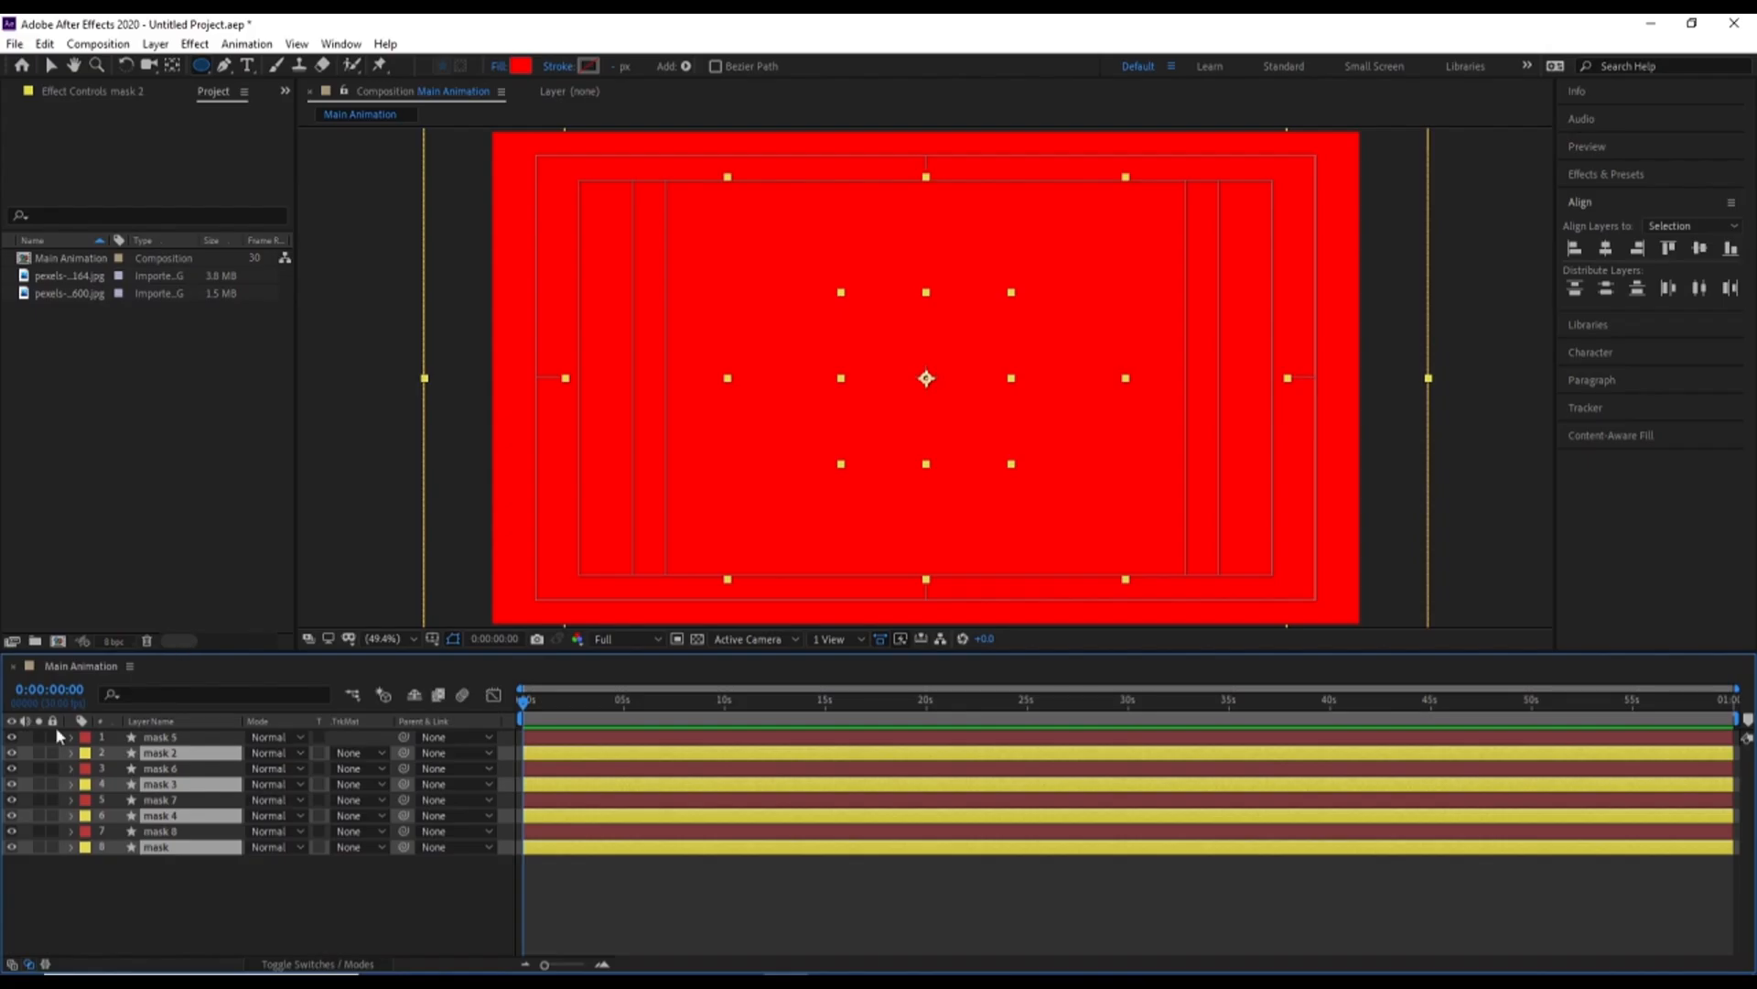
click(38, 752)
Set the four soloed layers' fill to None and give them a 5 px black (000000) stroke
click(499, 66)
click(785, 451)
click(831, 560)
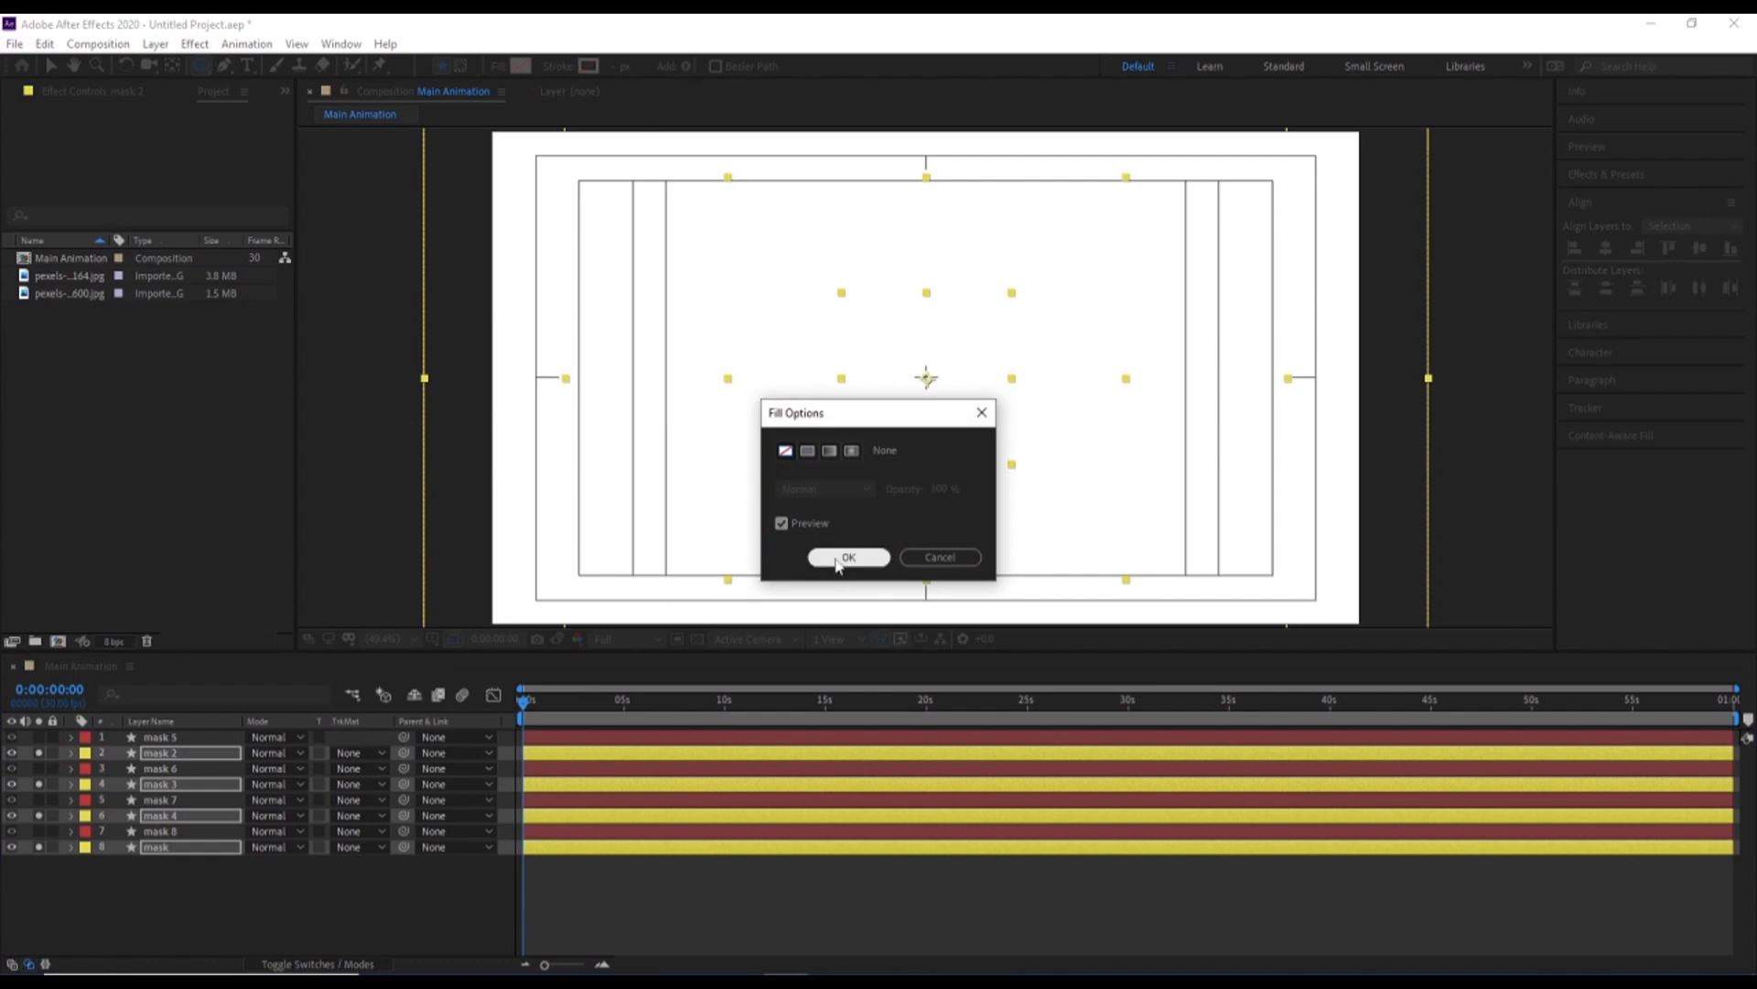
click(589, 66)
drag(361, 520, 162, 641)
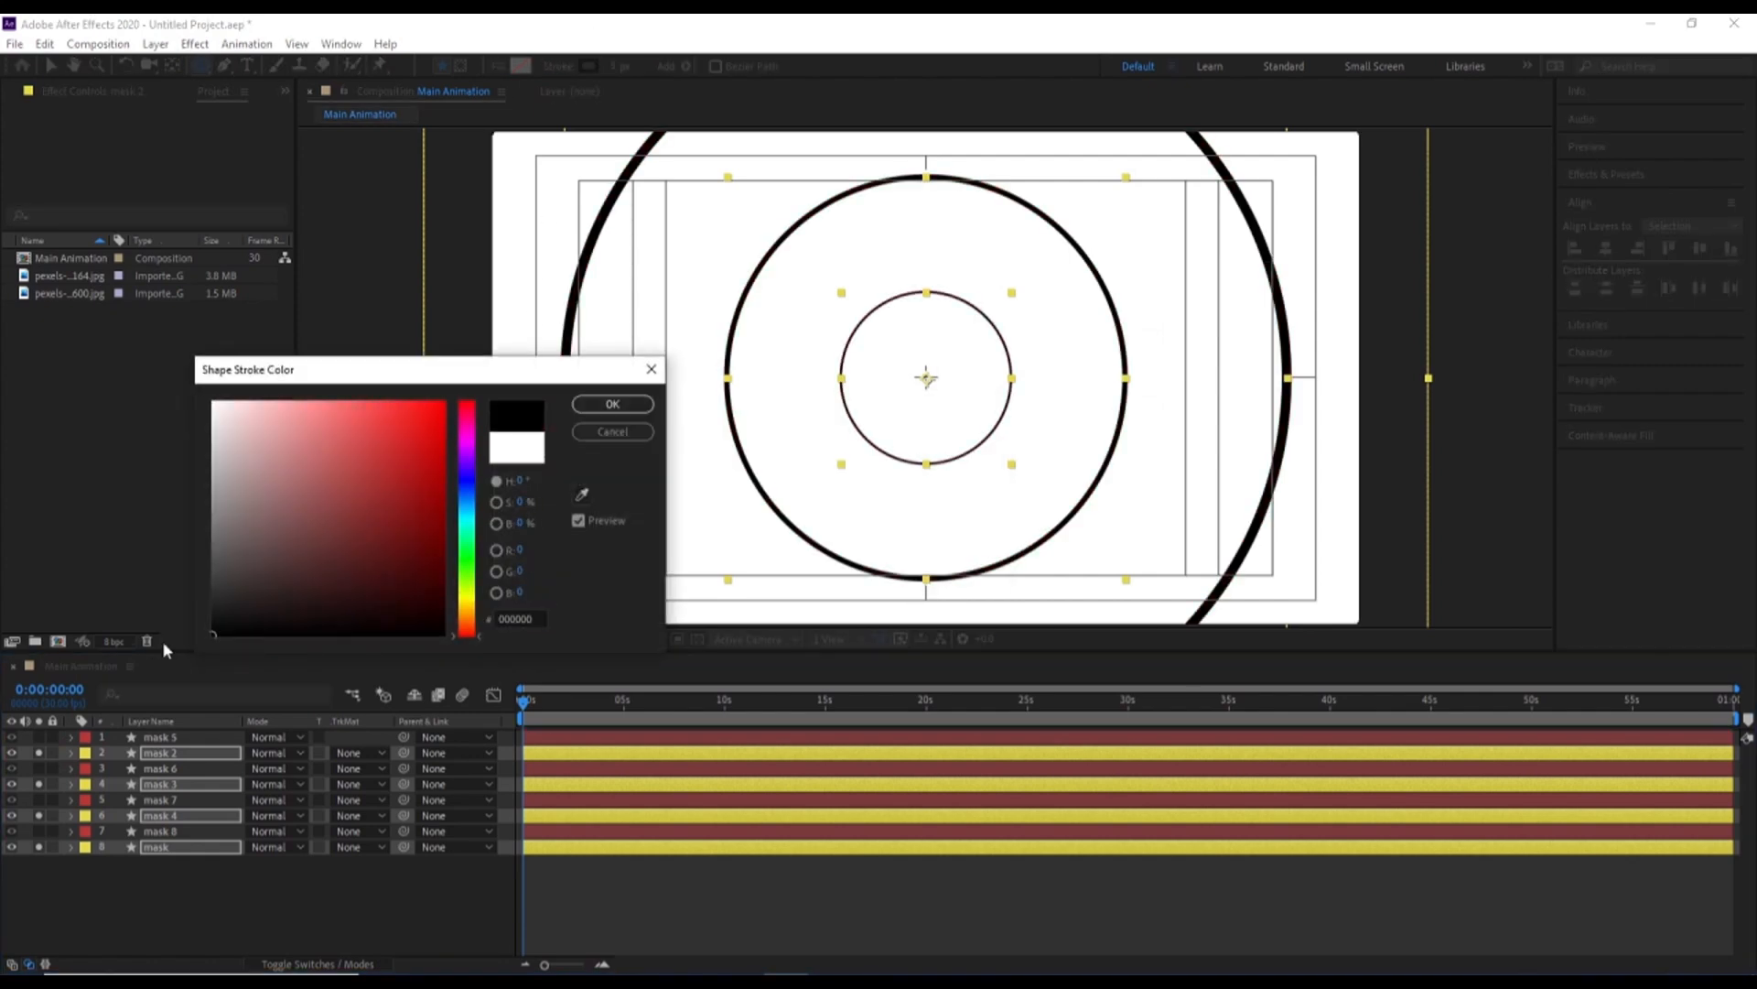
click(613, 404)
click(178, 891)
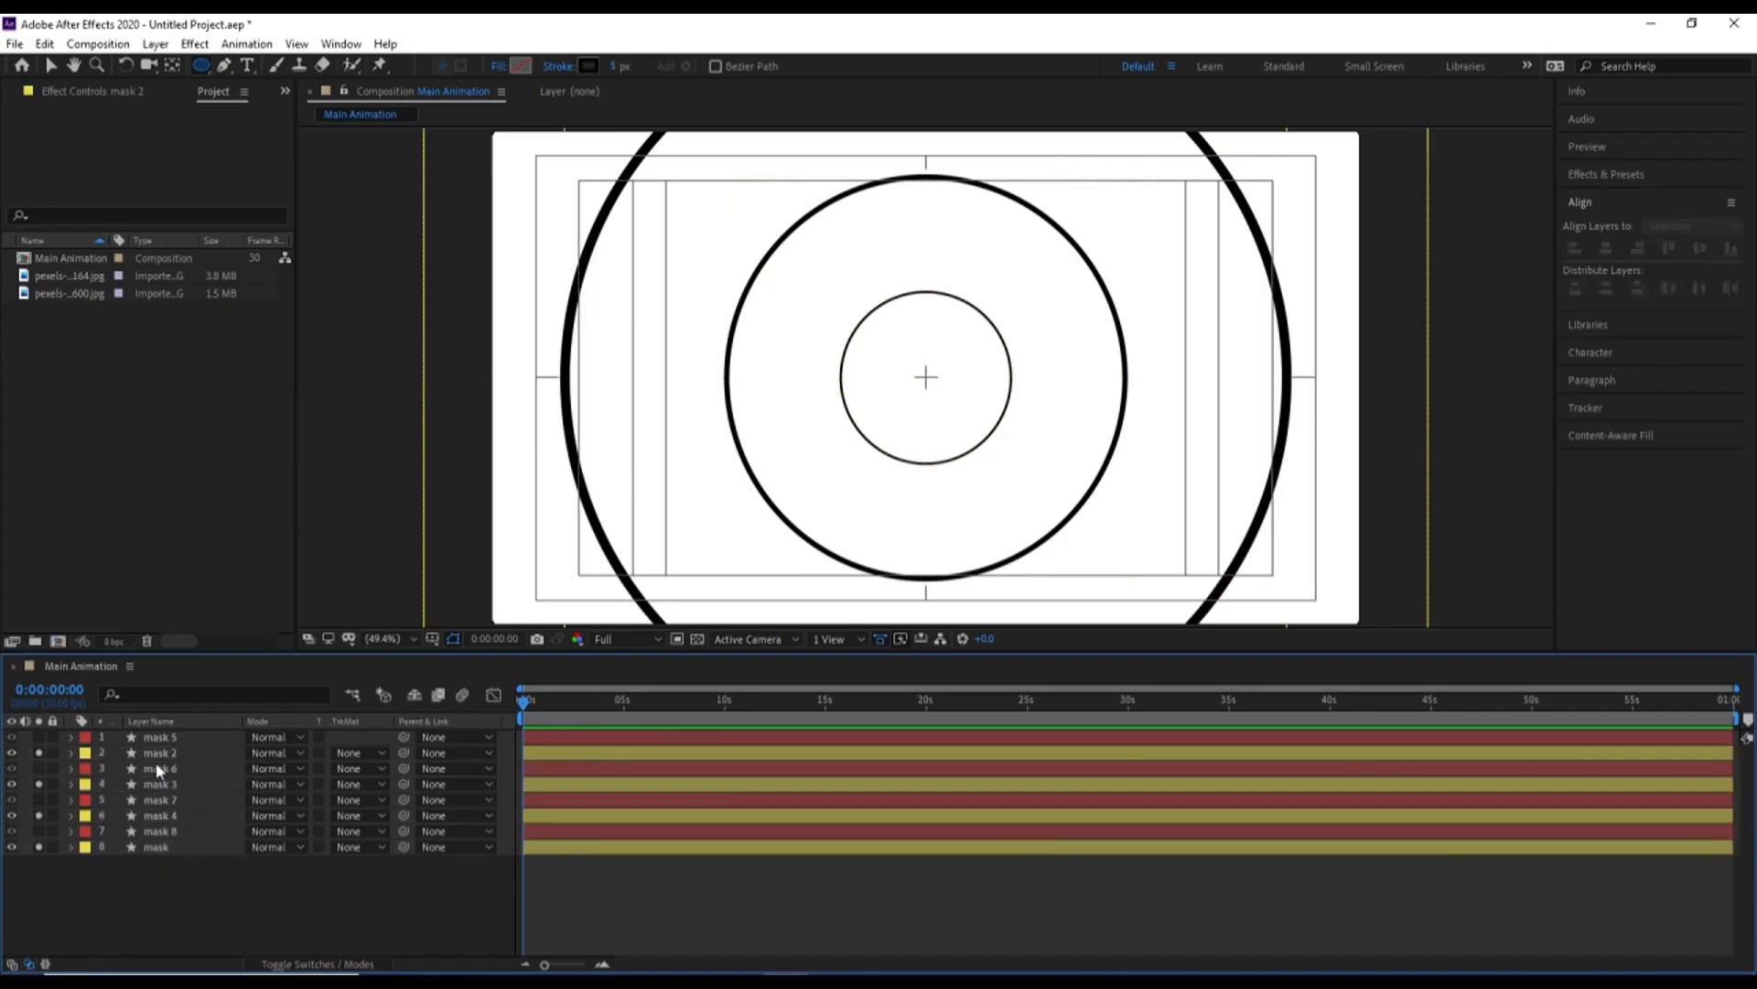
Search the effects for blur and apply Gaussian Blur to the mask 2 layer
click(157, 753)
click(1639, 175)
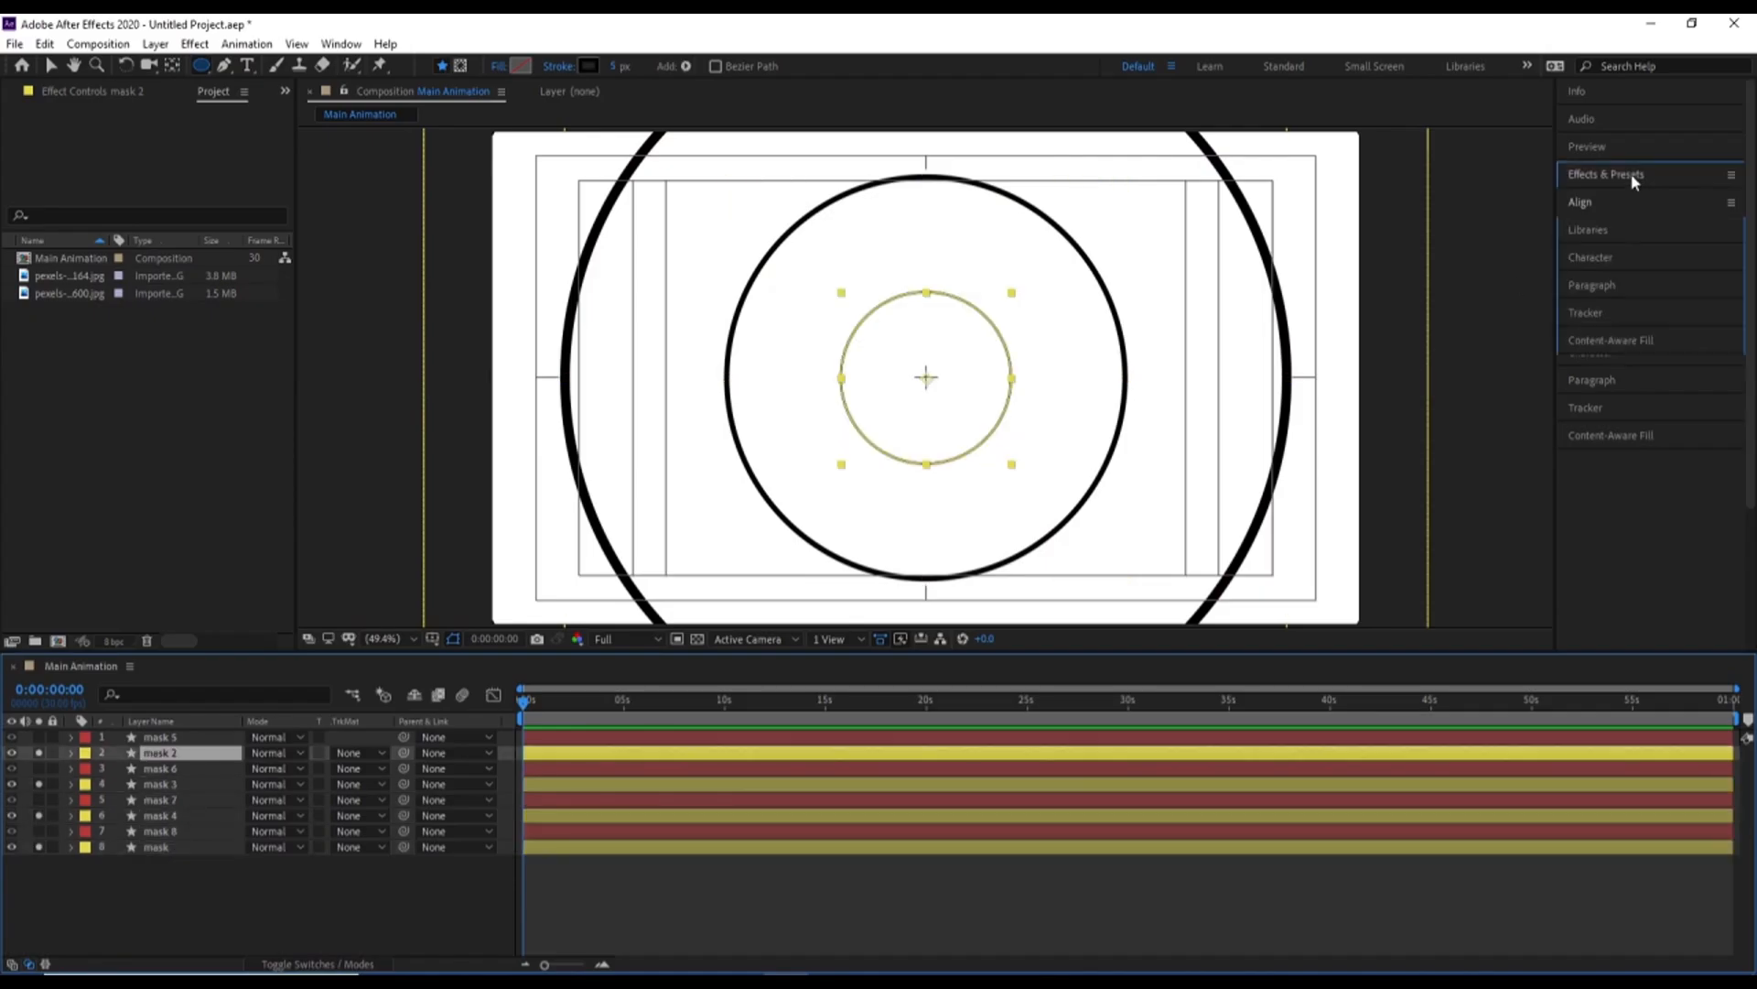
click(1631, 195)
text(blu)
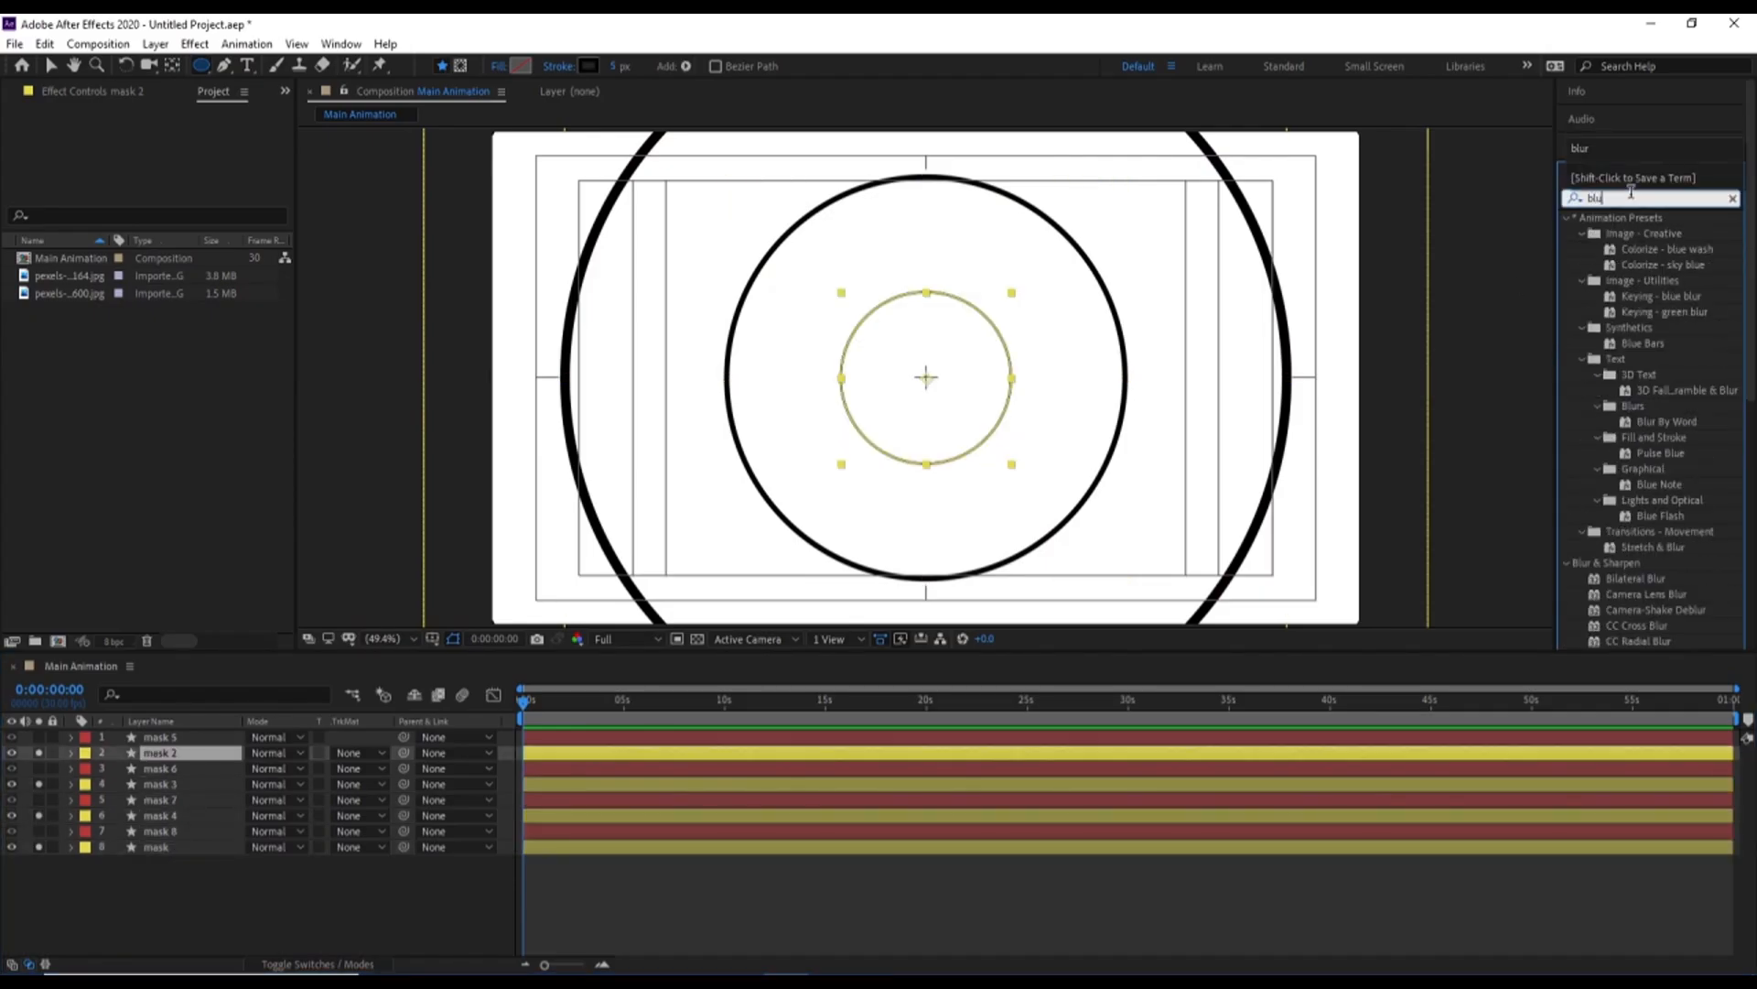
text(u)
key(BackSpace)
text(r)
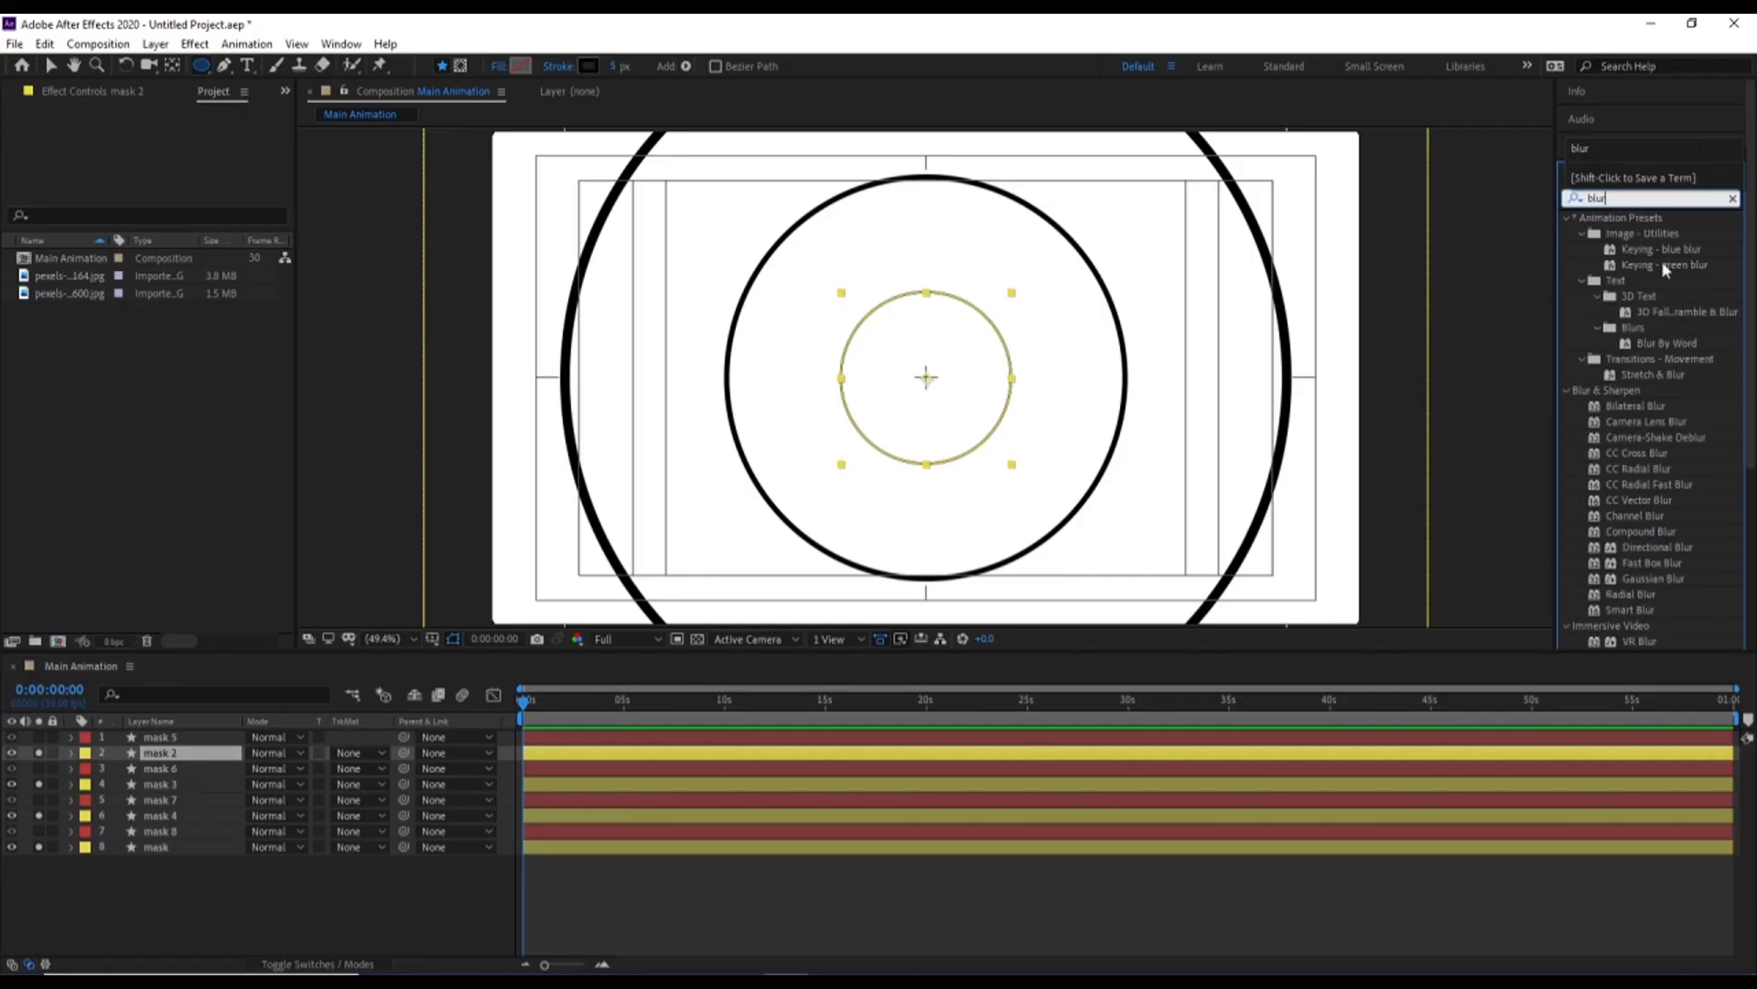
double_click(1647, 580)
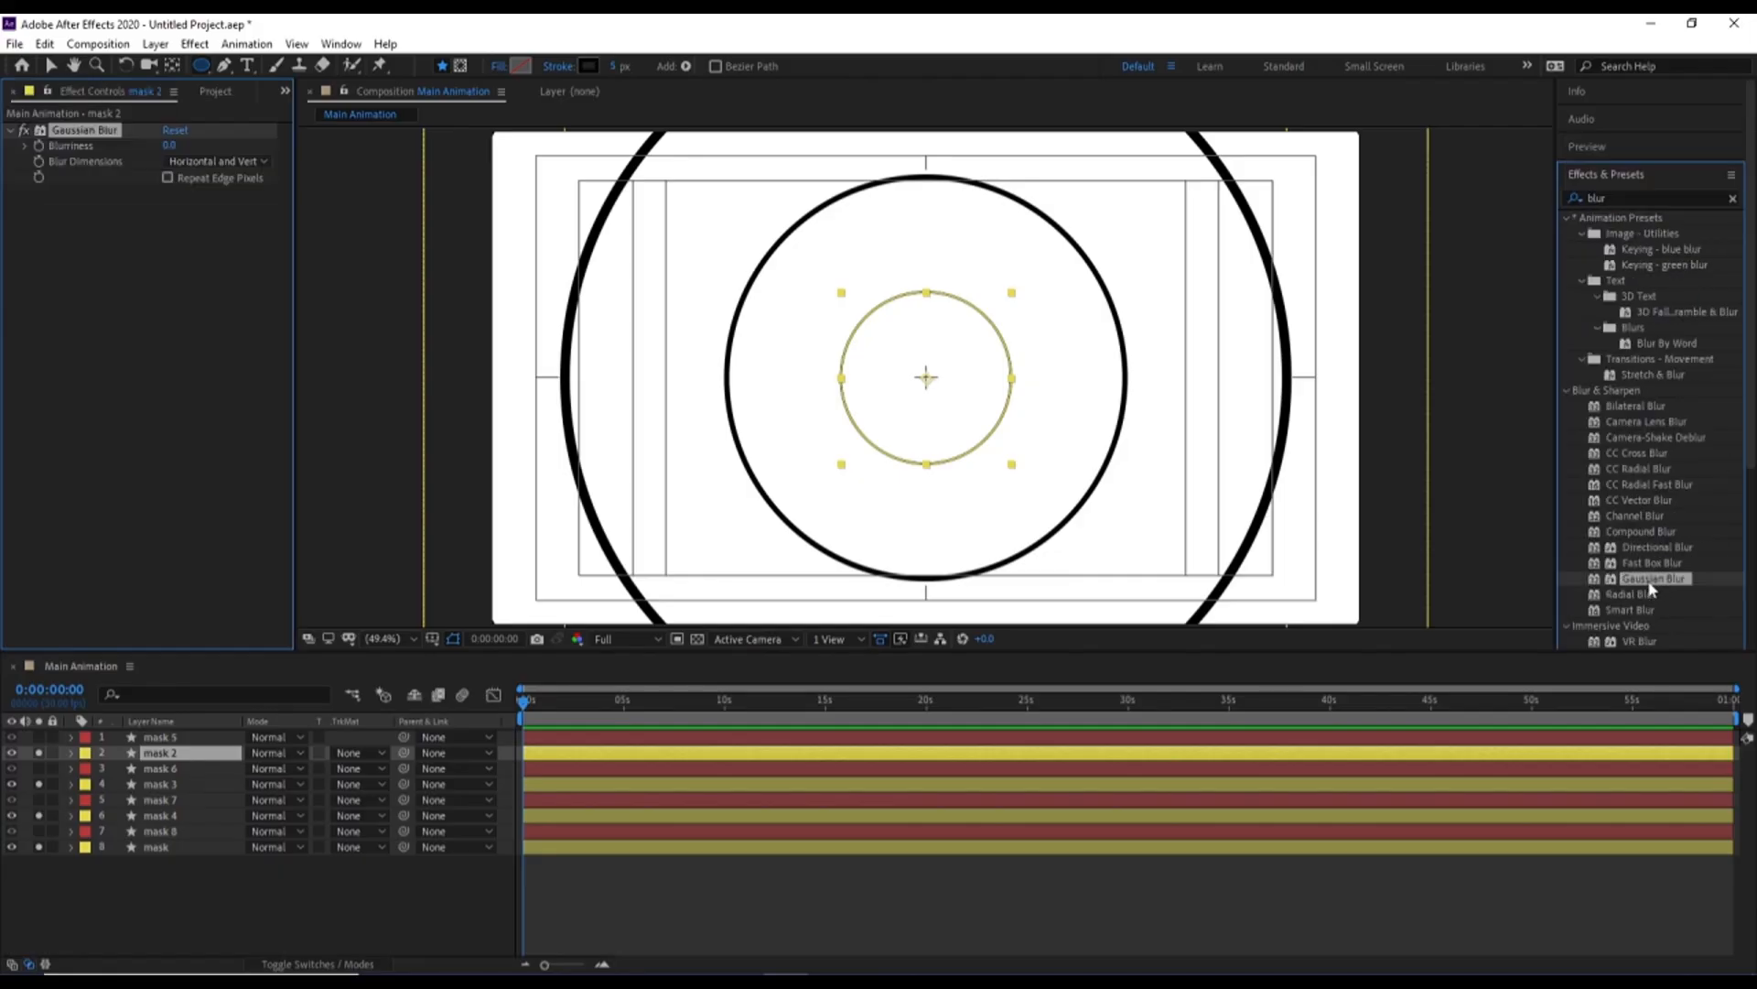
Set the Gaussian Blur's Blurriness on mask 2 to 80
drag(169, 145, 550, 124)
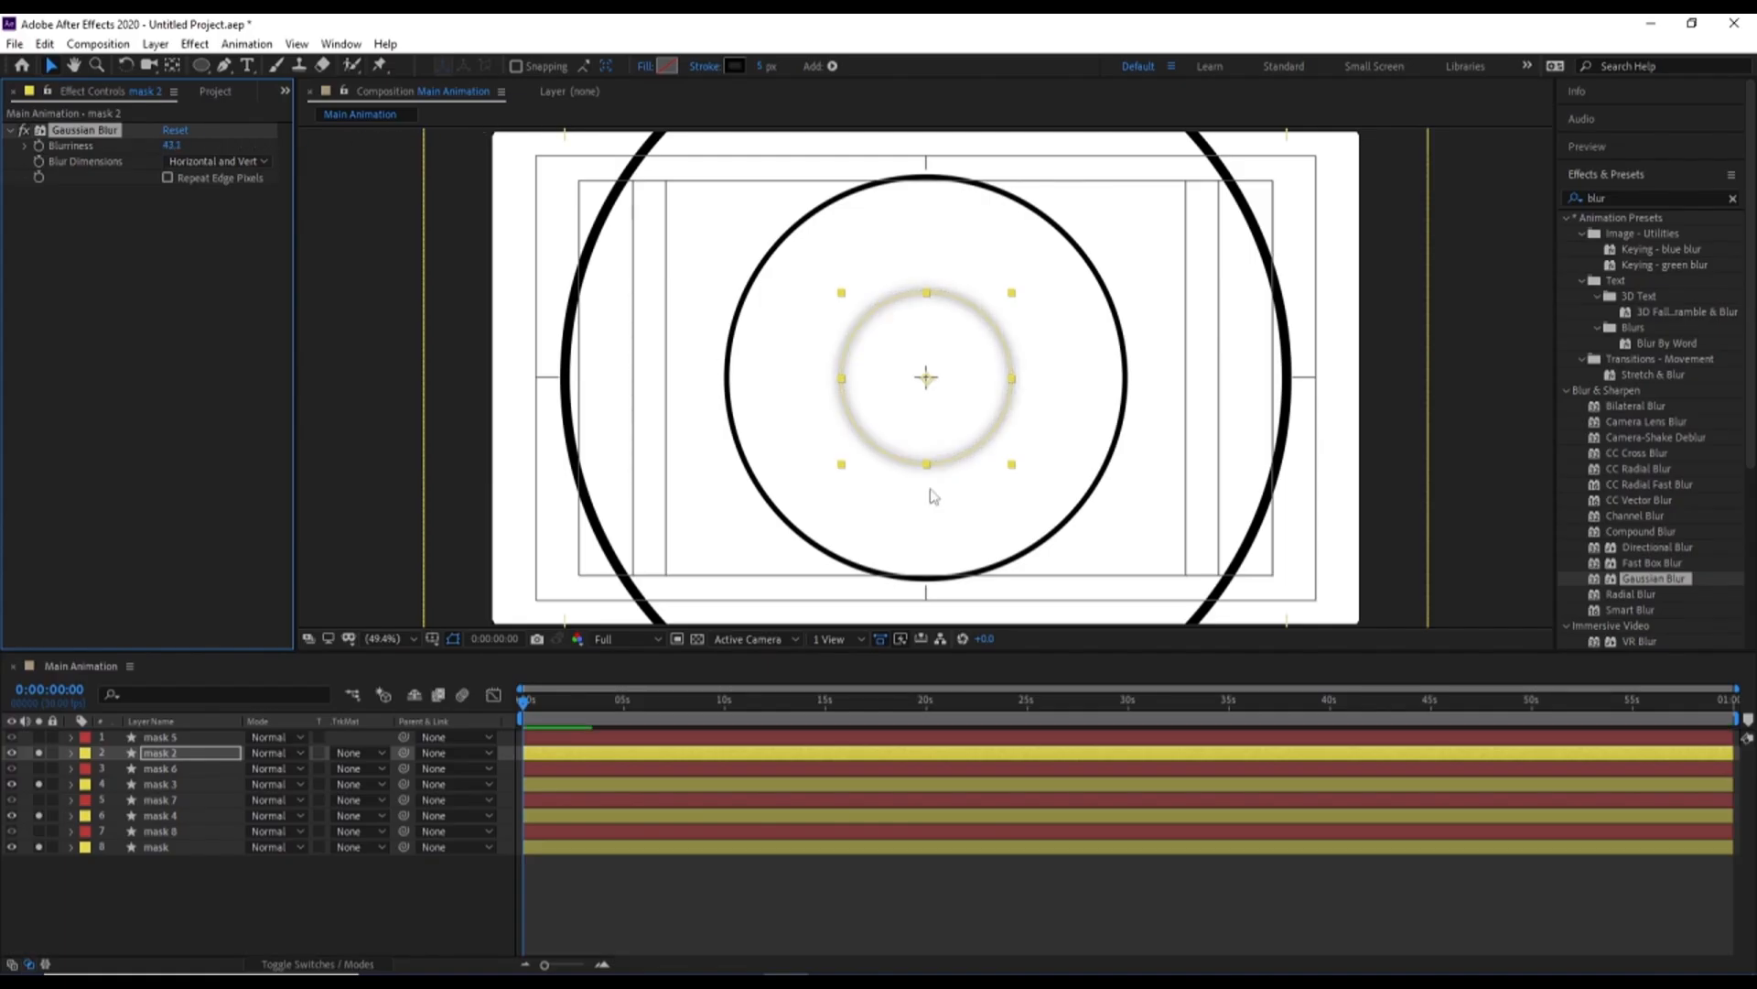
click(172, 144)
text(80)
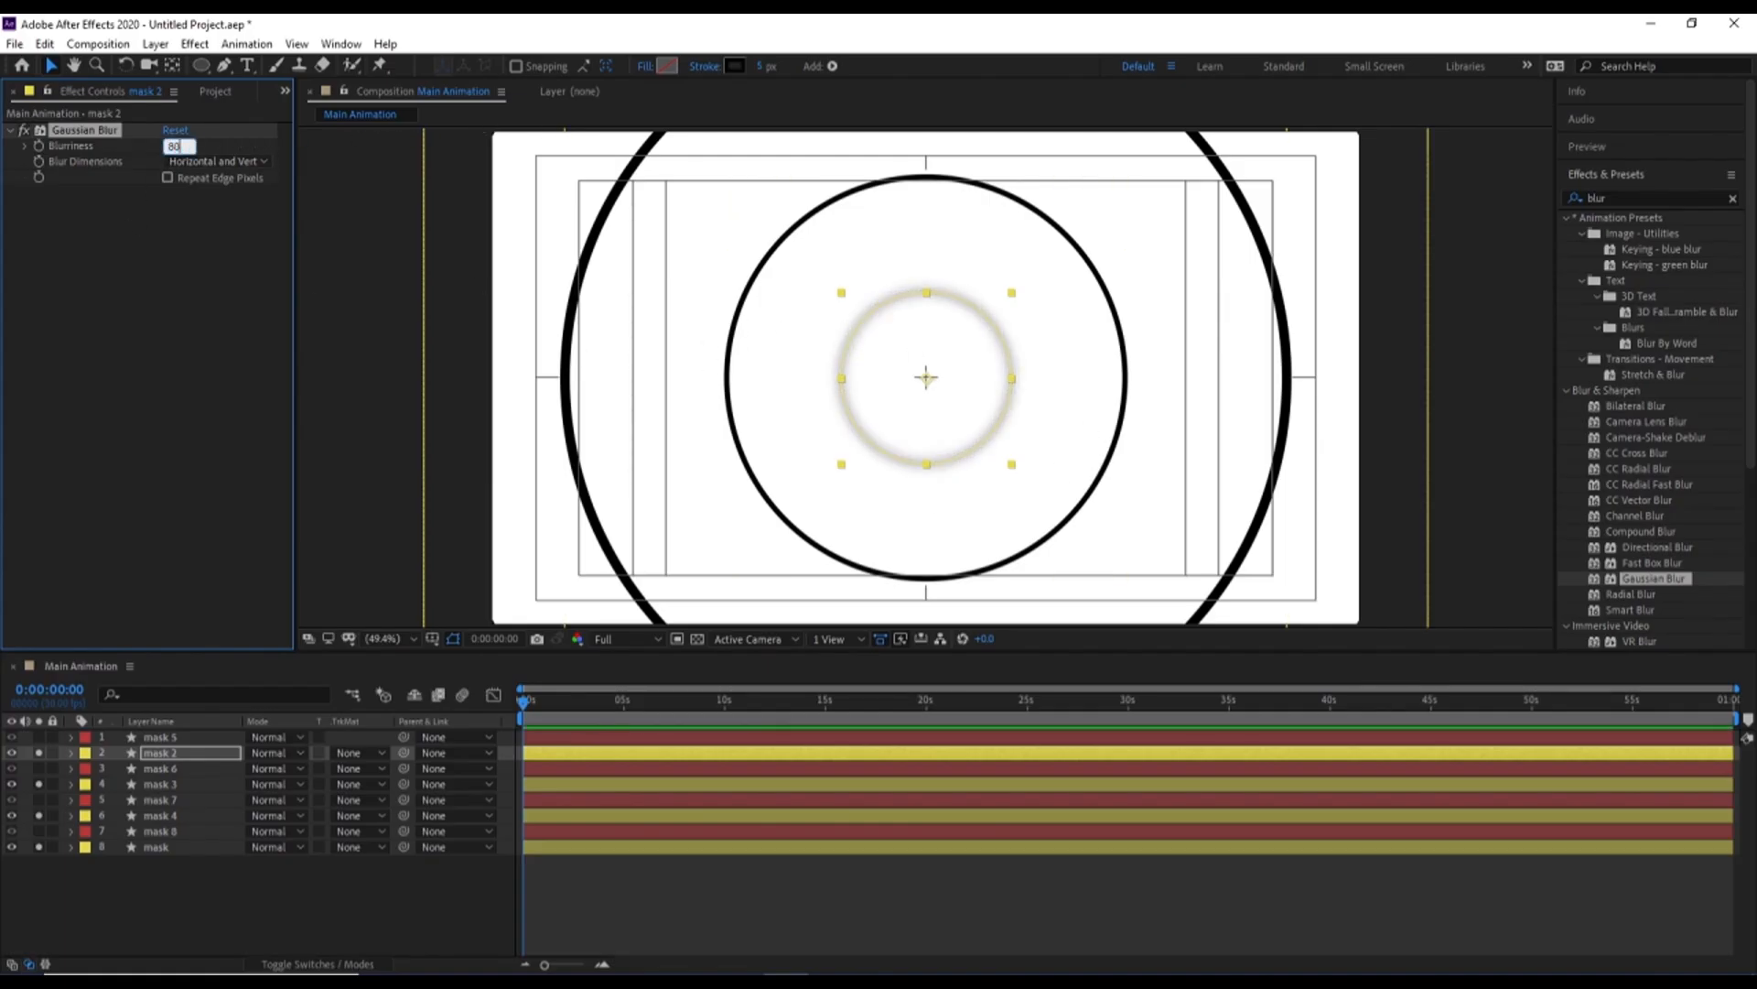
key(Return)
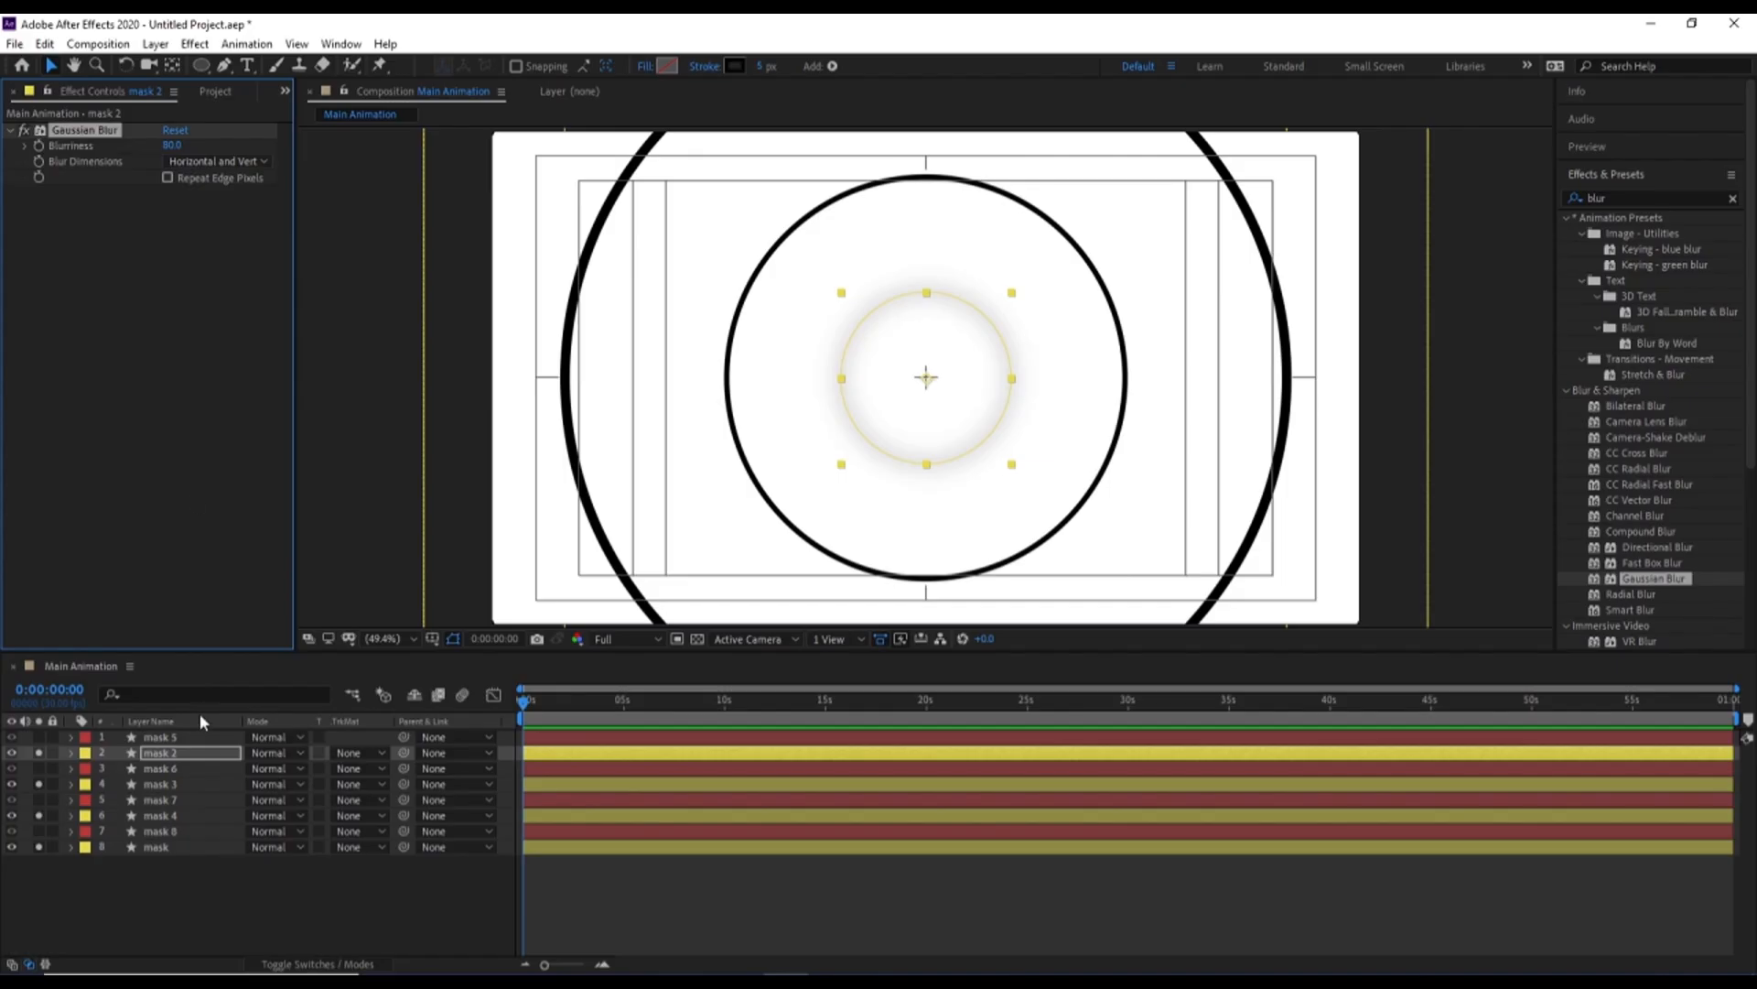
Copy the Gaussian Blur from mask 2 onto mask 3, mask 4 and mask, and unsolo the four Yellow-labelled layers
click(164, 783)
key(ctrl+v)
click(163, 815)
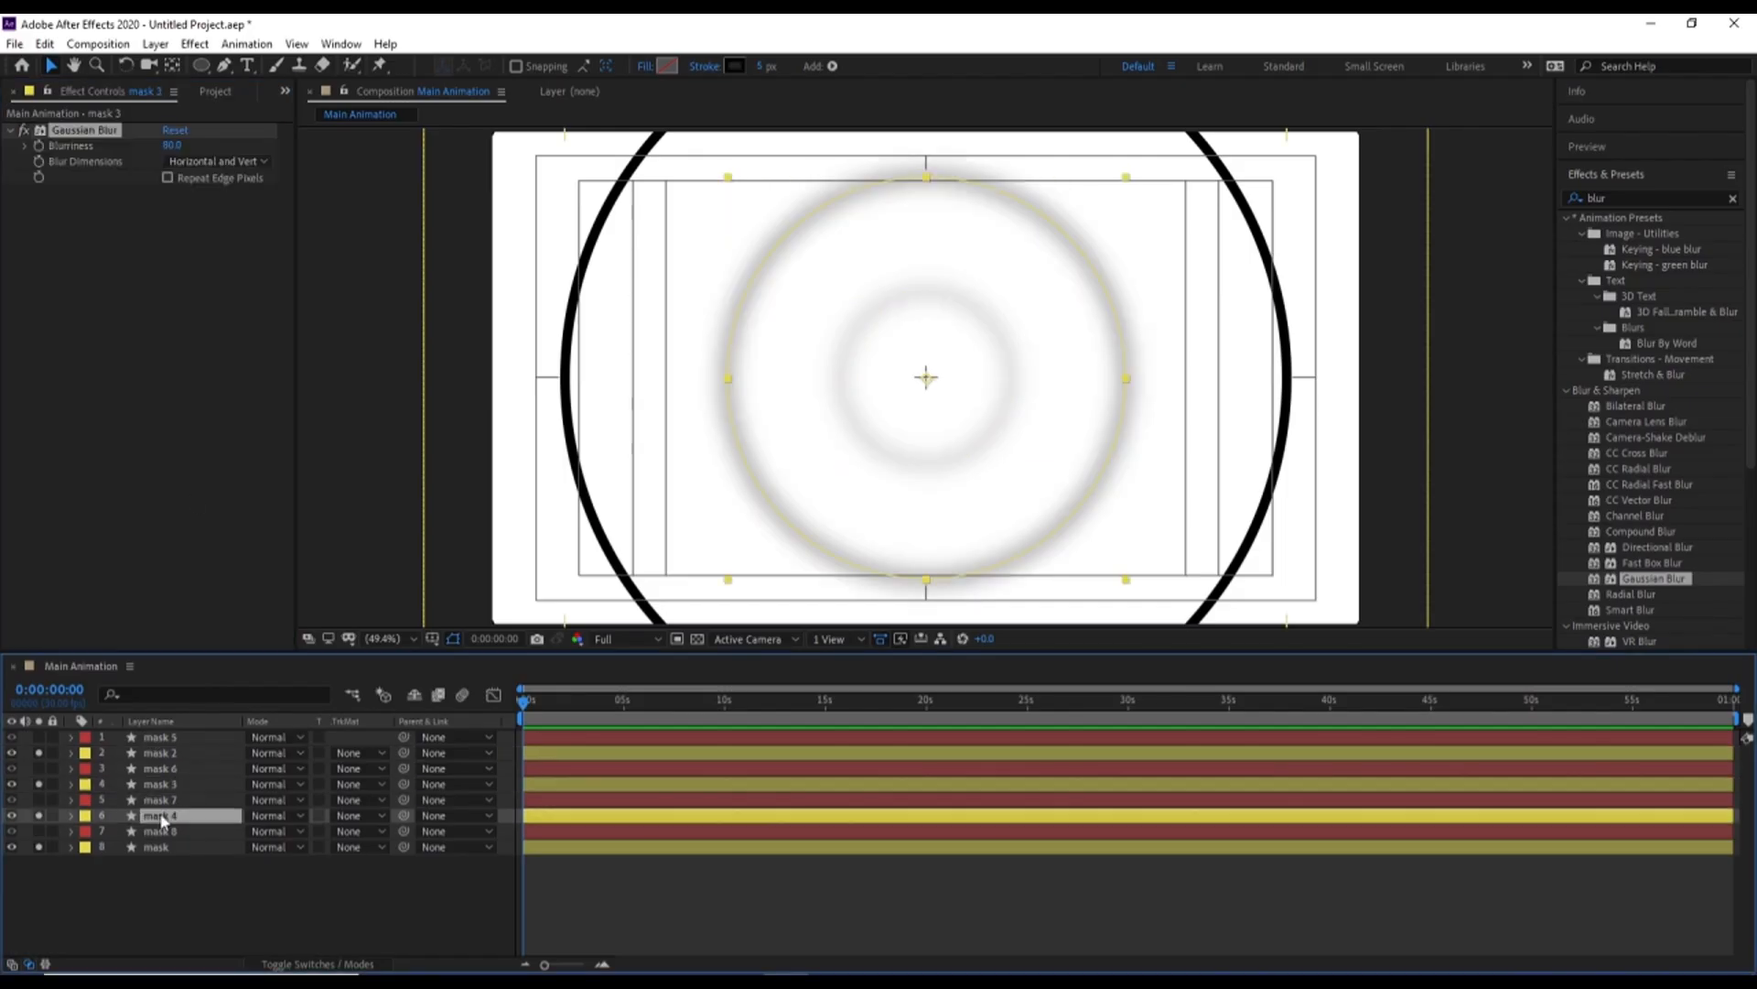
key(ctrl+v)
click(163, 845)
key(ctrl+v)
key(Return)
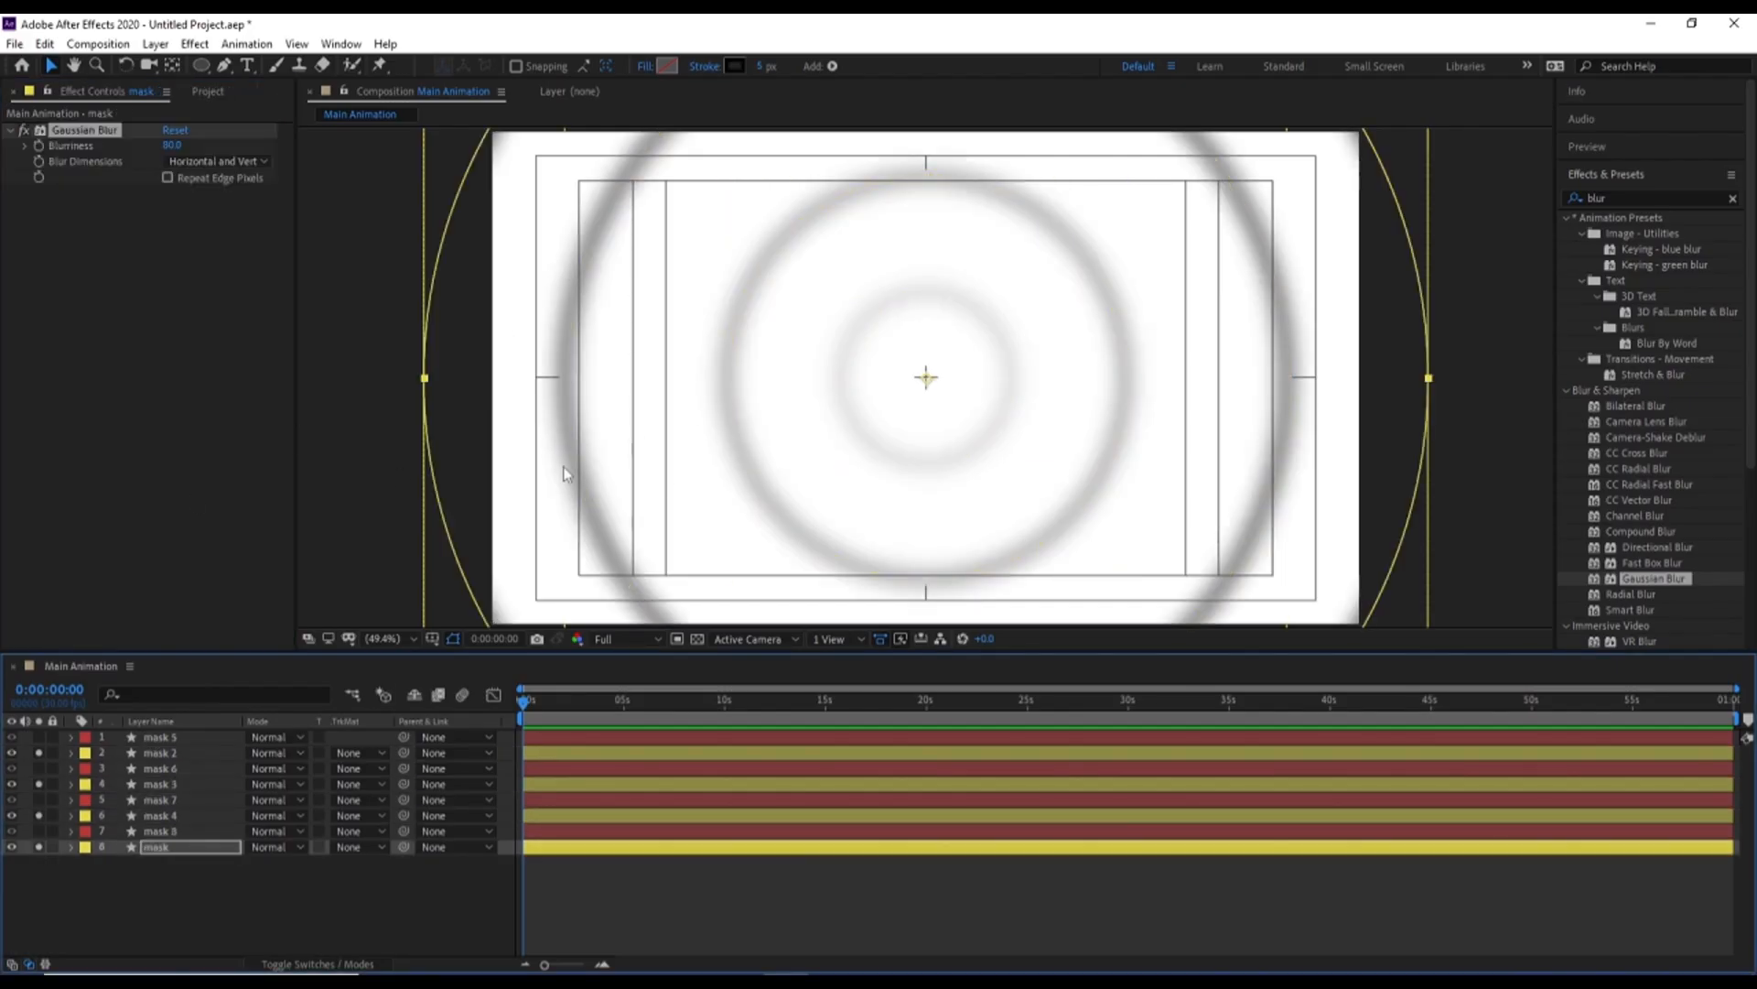
drag(41, 848, 41, 760)
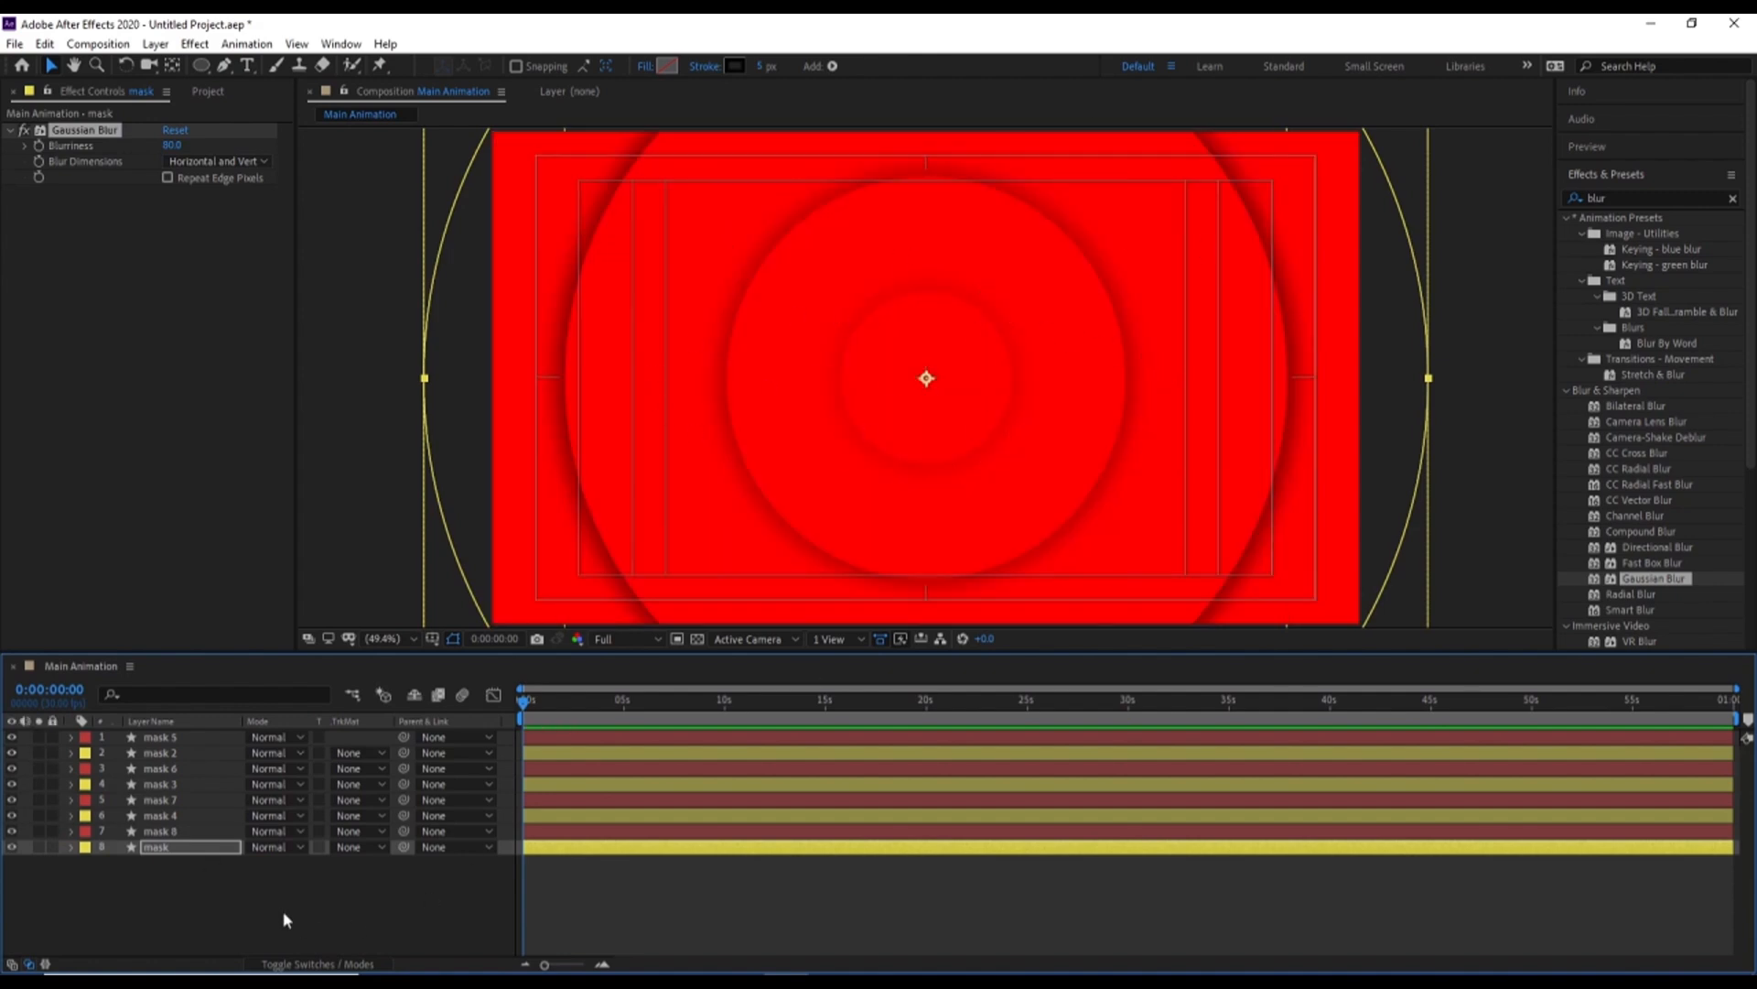
Set the opacity of the four Yellow-labelled layers to 70% and add an opacity keyframe to each at 0:00
click(181, 816)
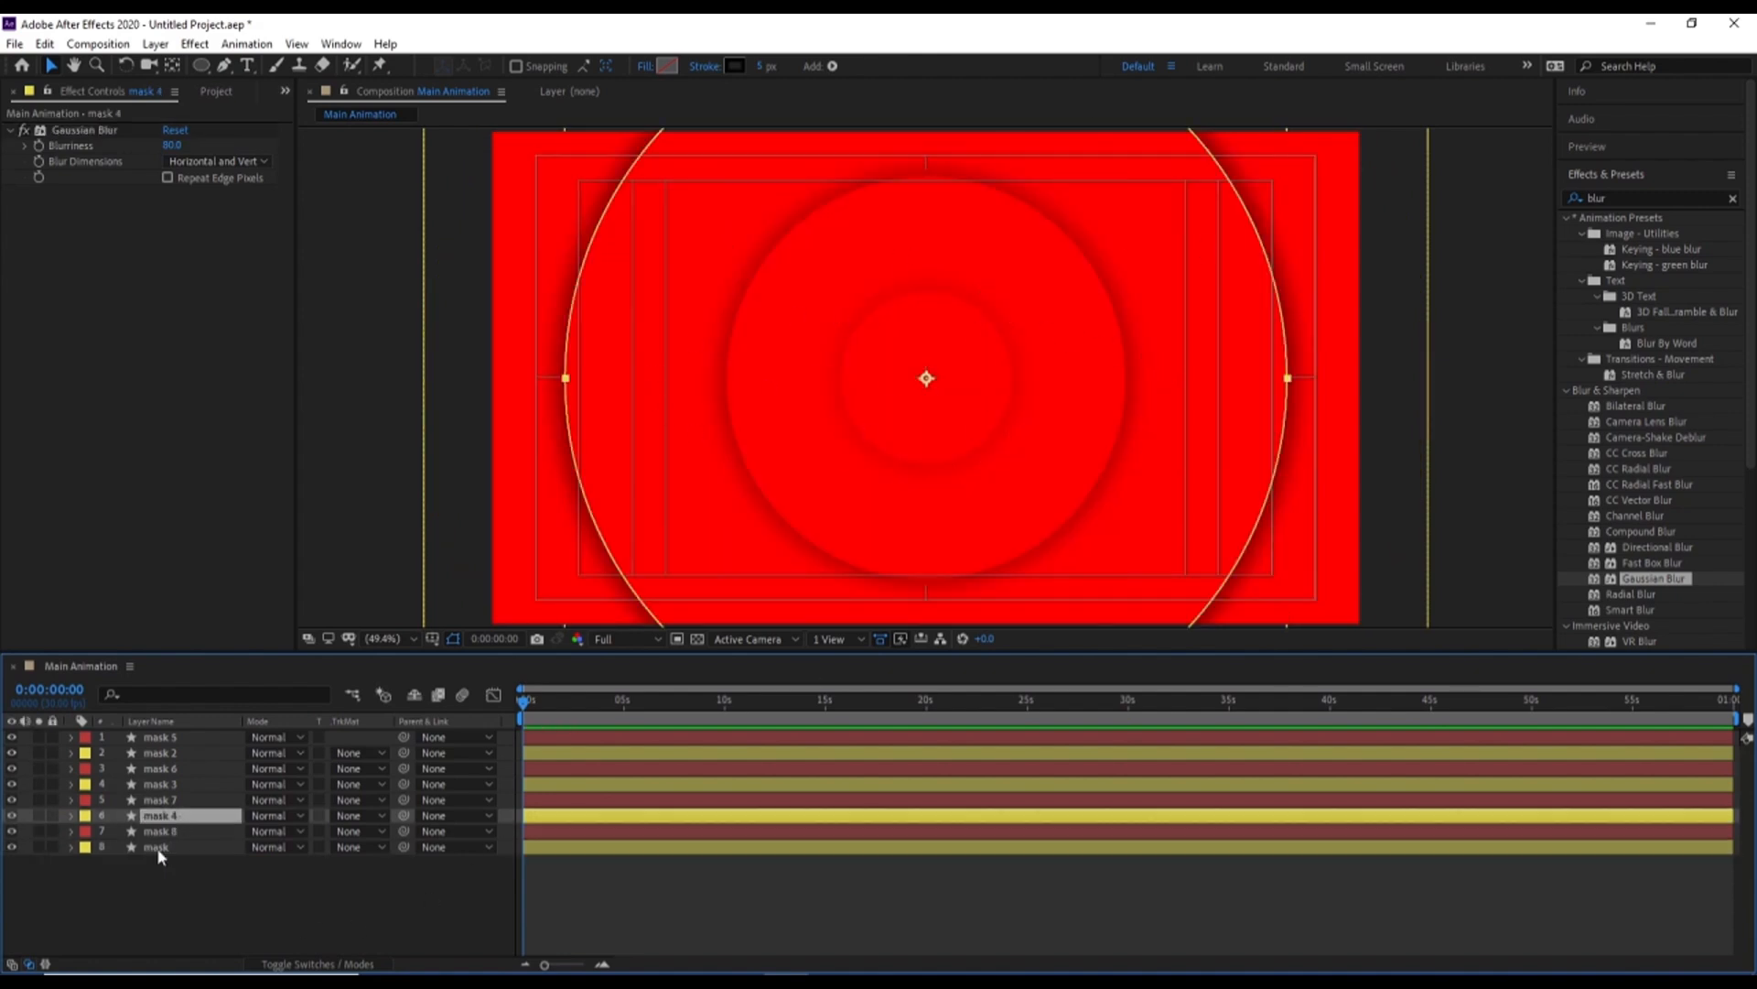
ctrl+click(158, 849)
ctrl+click(167, 784)
ctrl+click(163, 752)
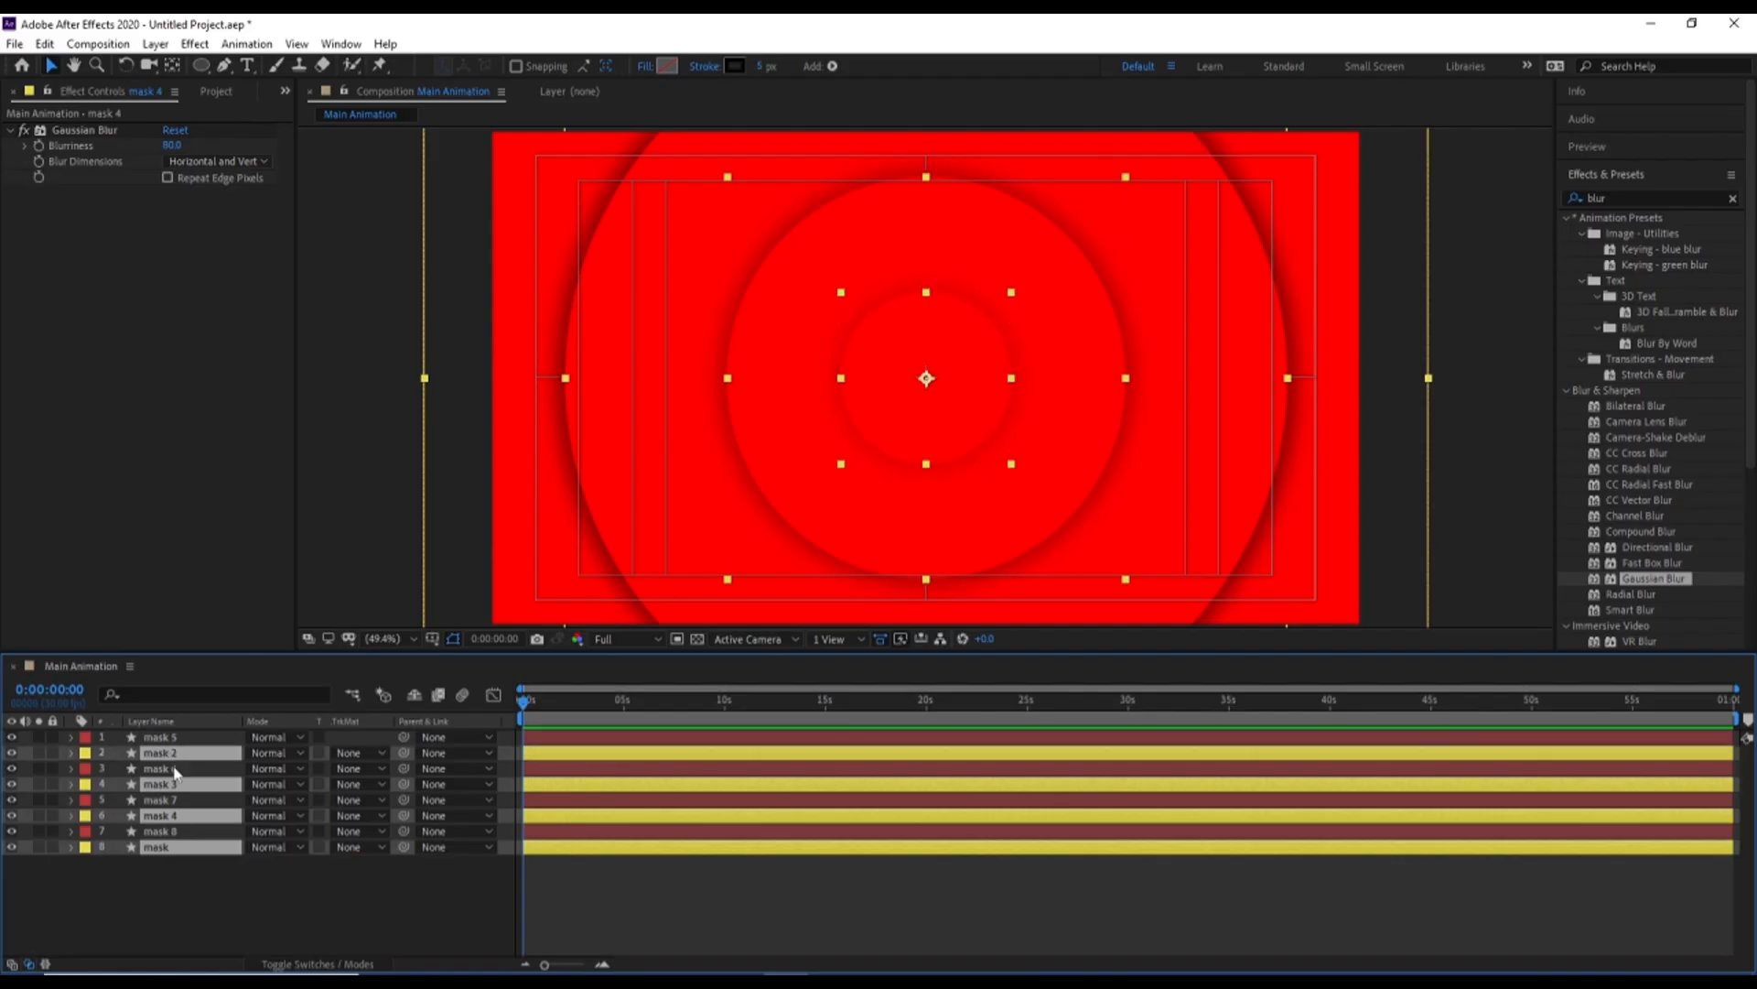
key(t)
drag(252, 770, 223, 772)
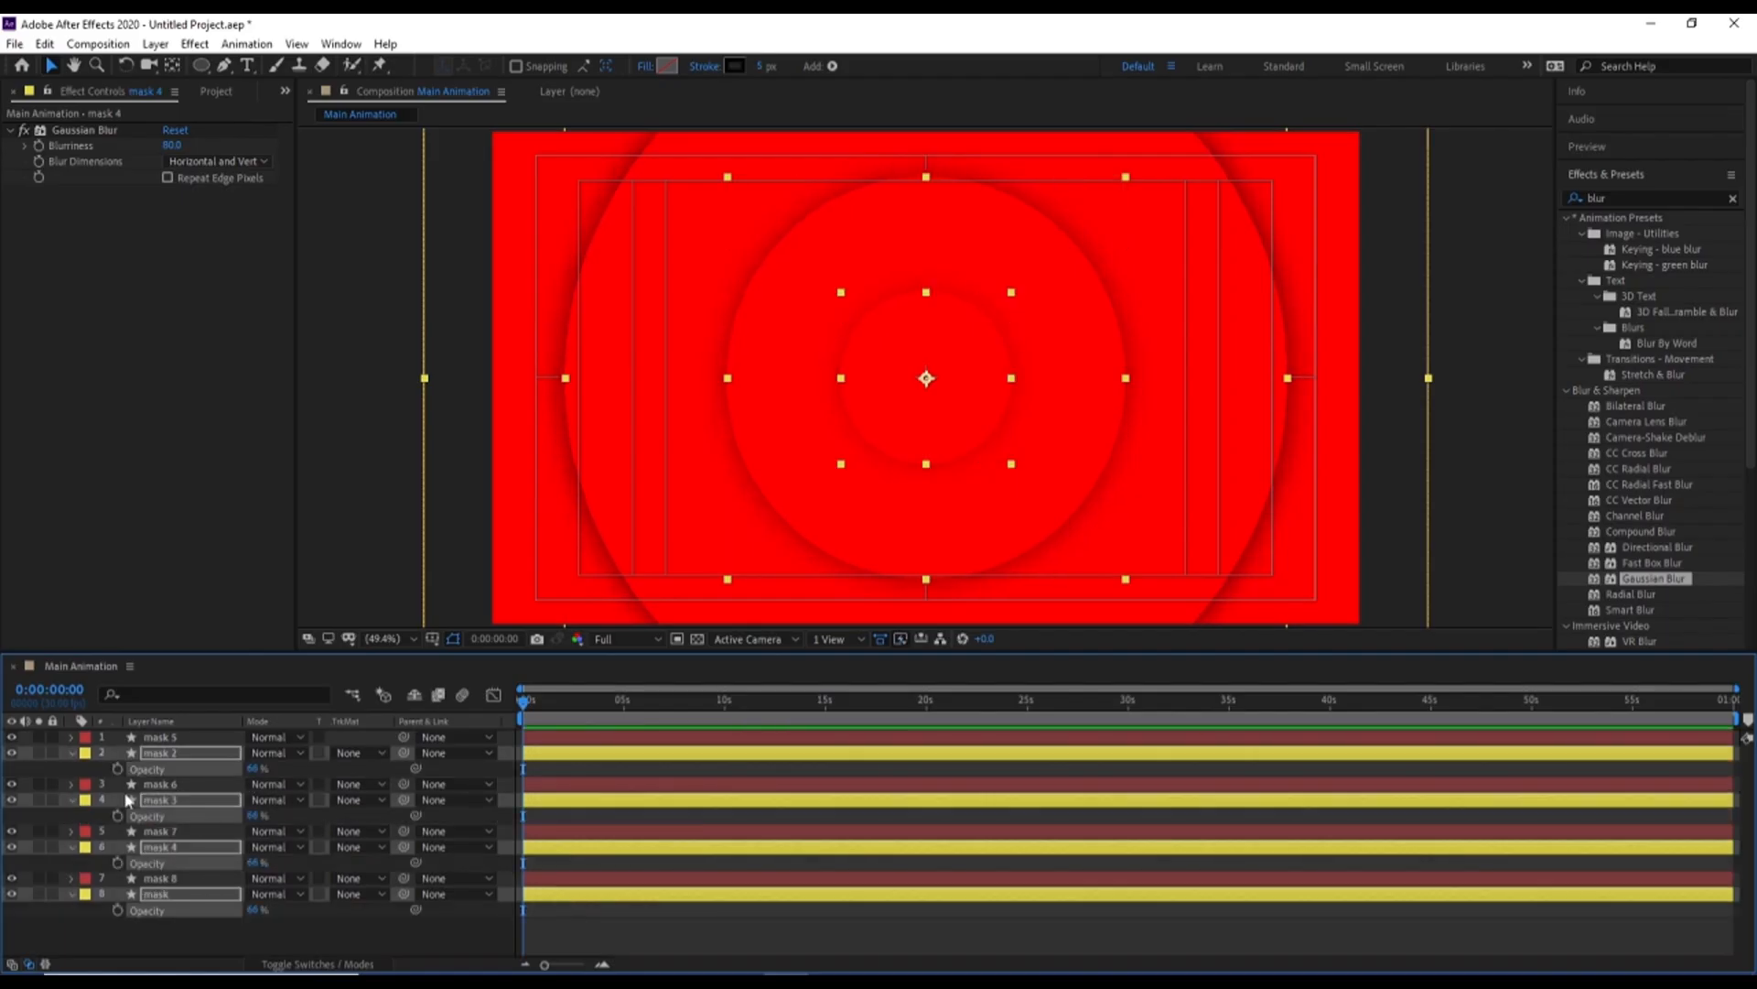
click(256, 769)
key(Return)
click(255, 769)
text(70)
key(Return)
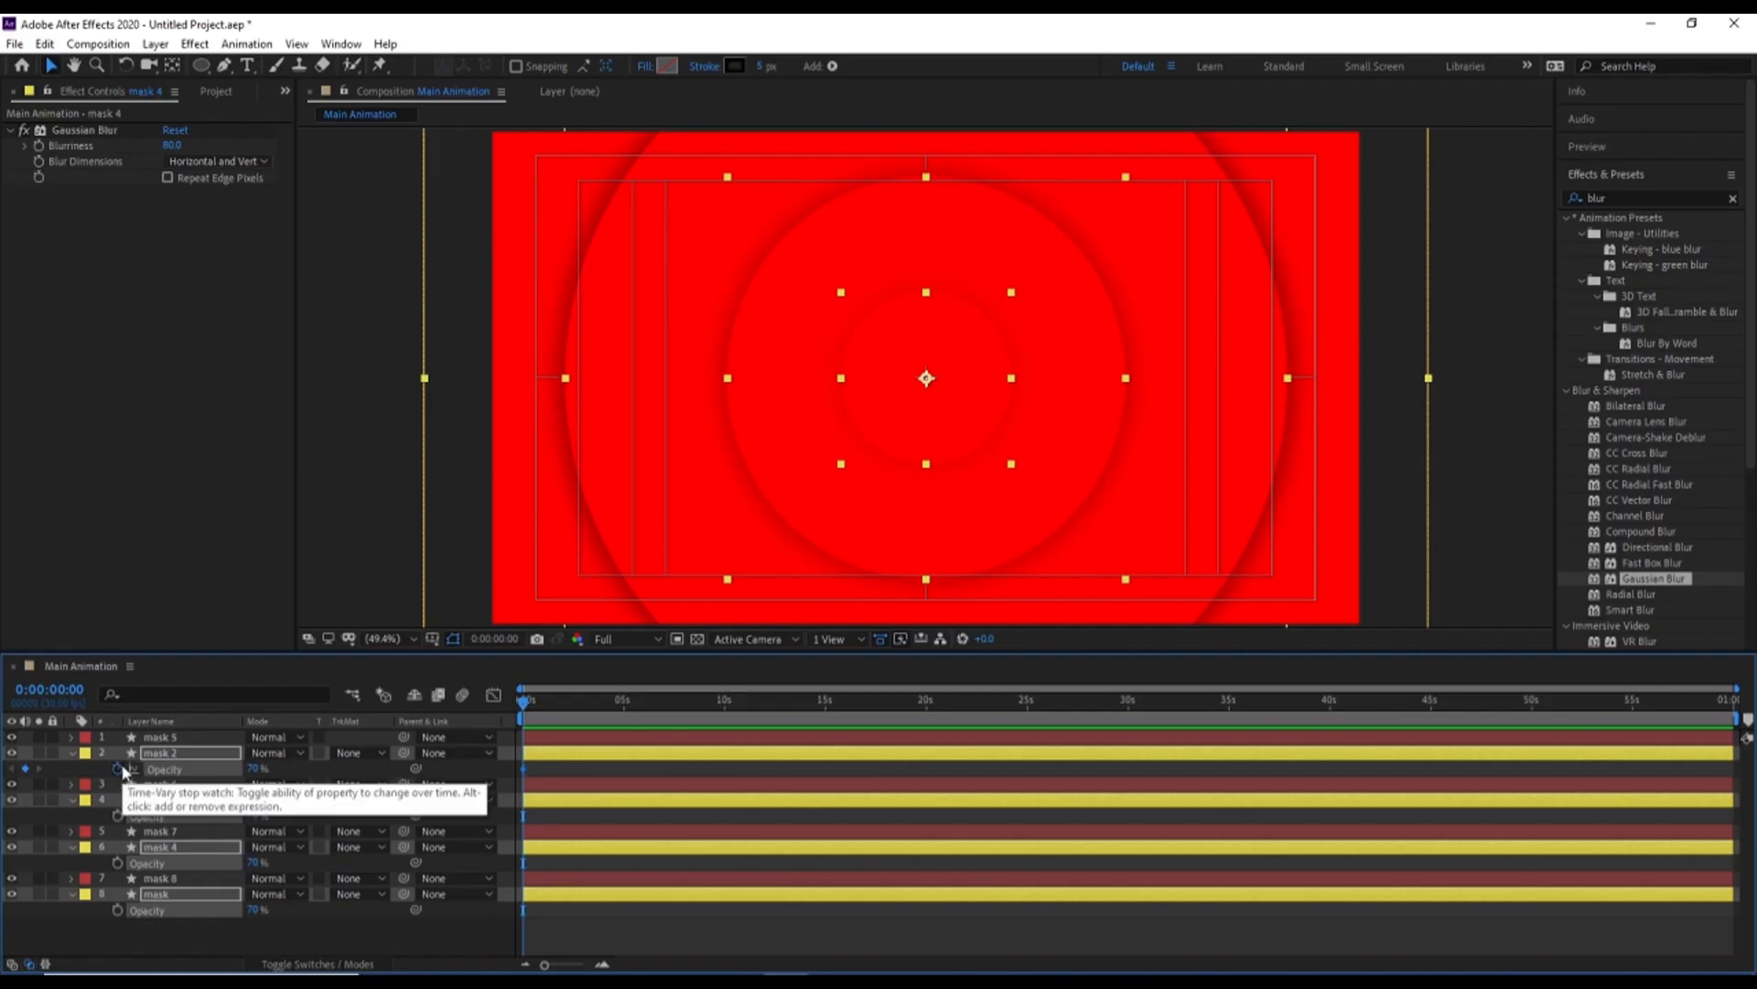
click(117, 769)
Parent each Yellow-labelled layer to the red one above it: mask 2 to mask 5, mask 3 to mask 6, mask 4 to mask 7, mask to mask 8
click(174, 756)
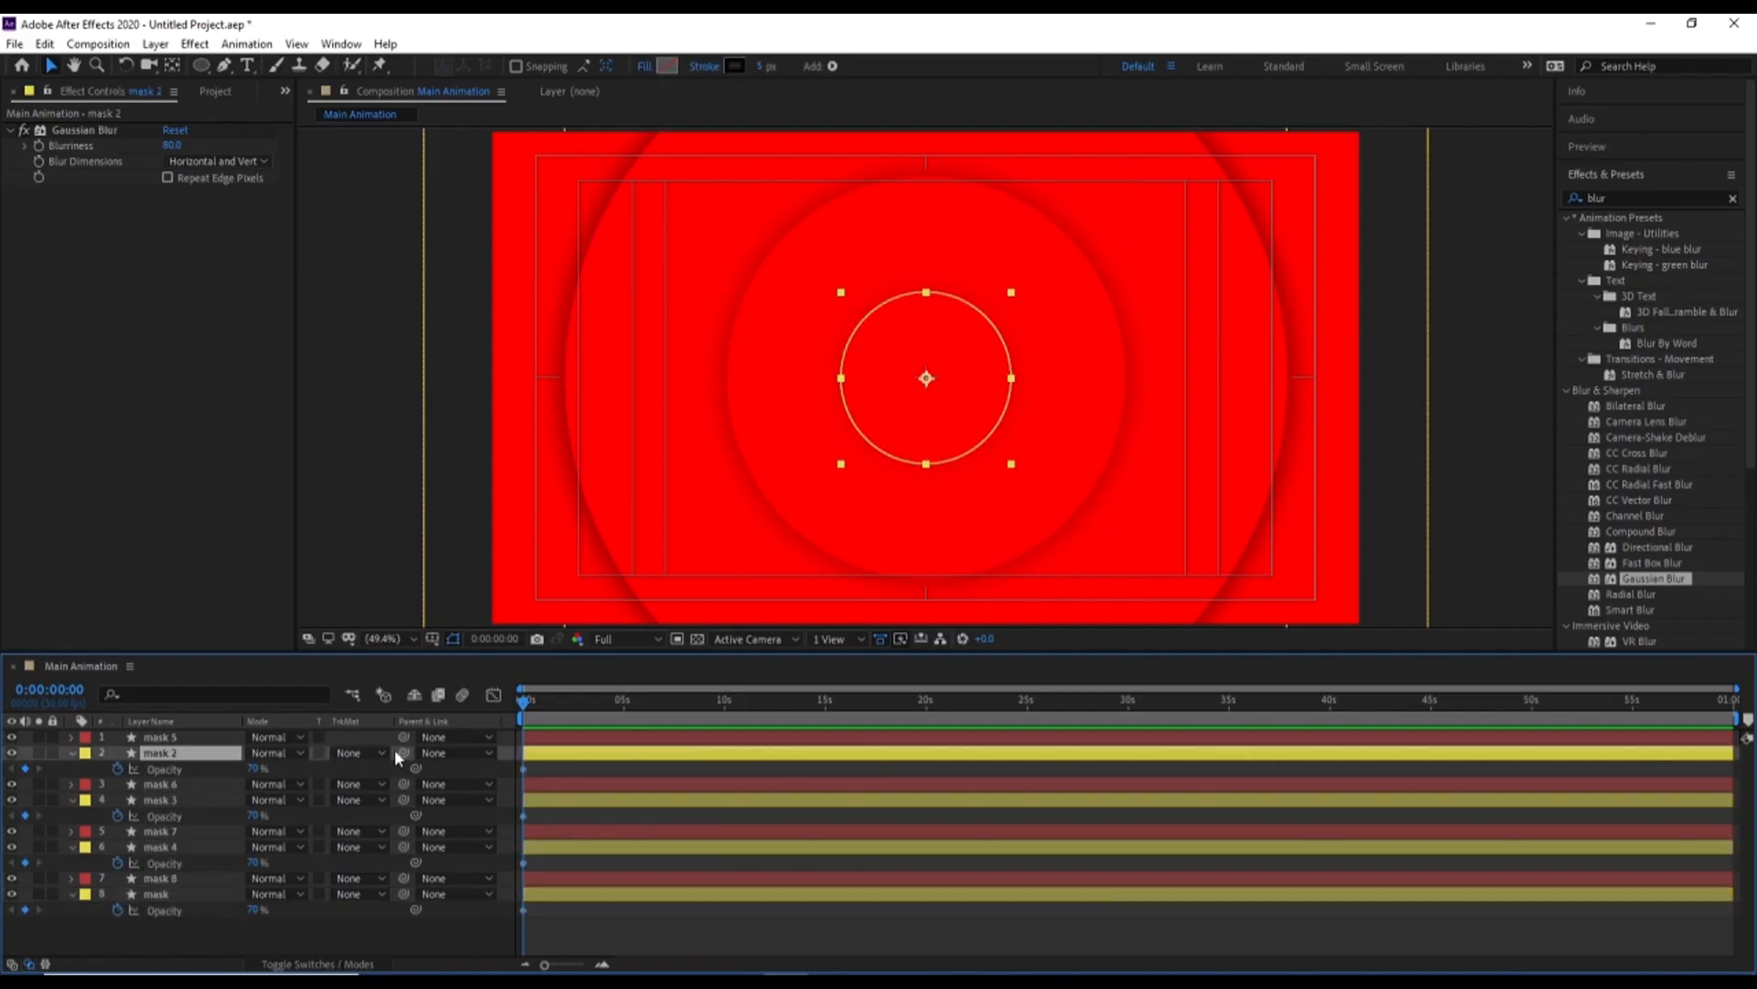
drag(404, 753, 157, 738)
click(154, 804)
drag(404, 799, 174, 787)
click(167, 848)
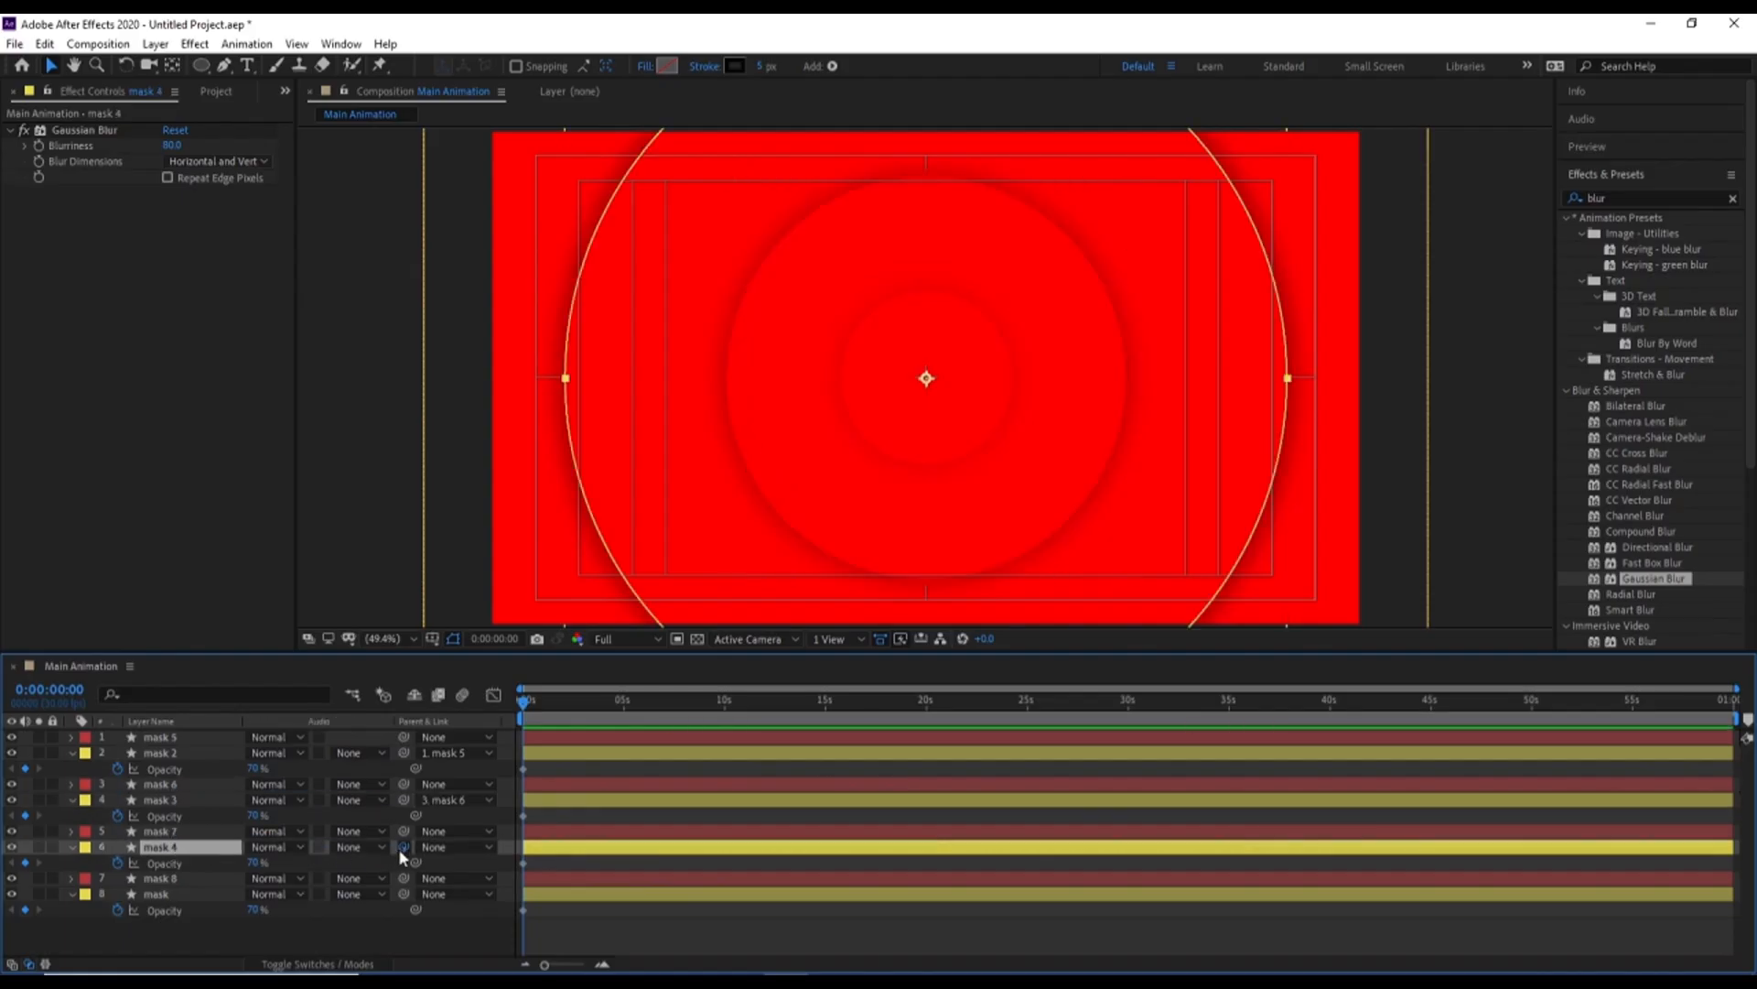
drag(403, 847, 160, 831)
click(173, 895)
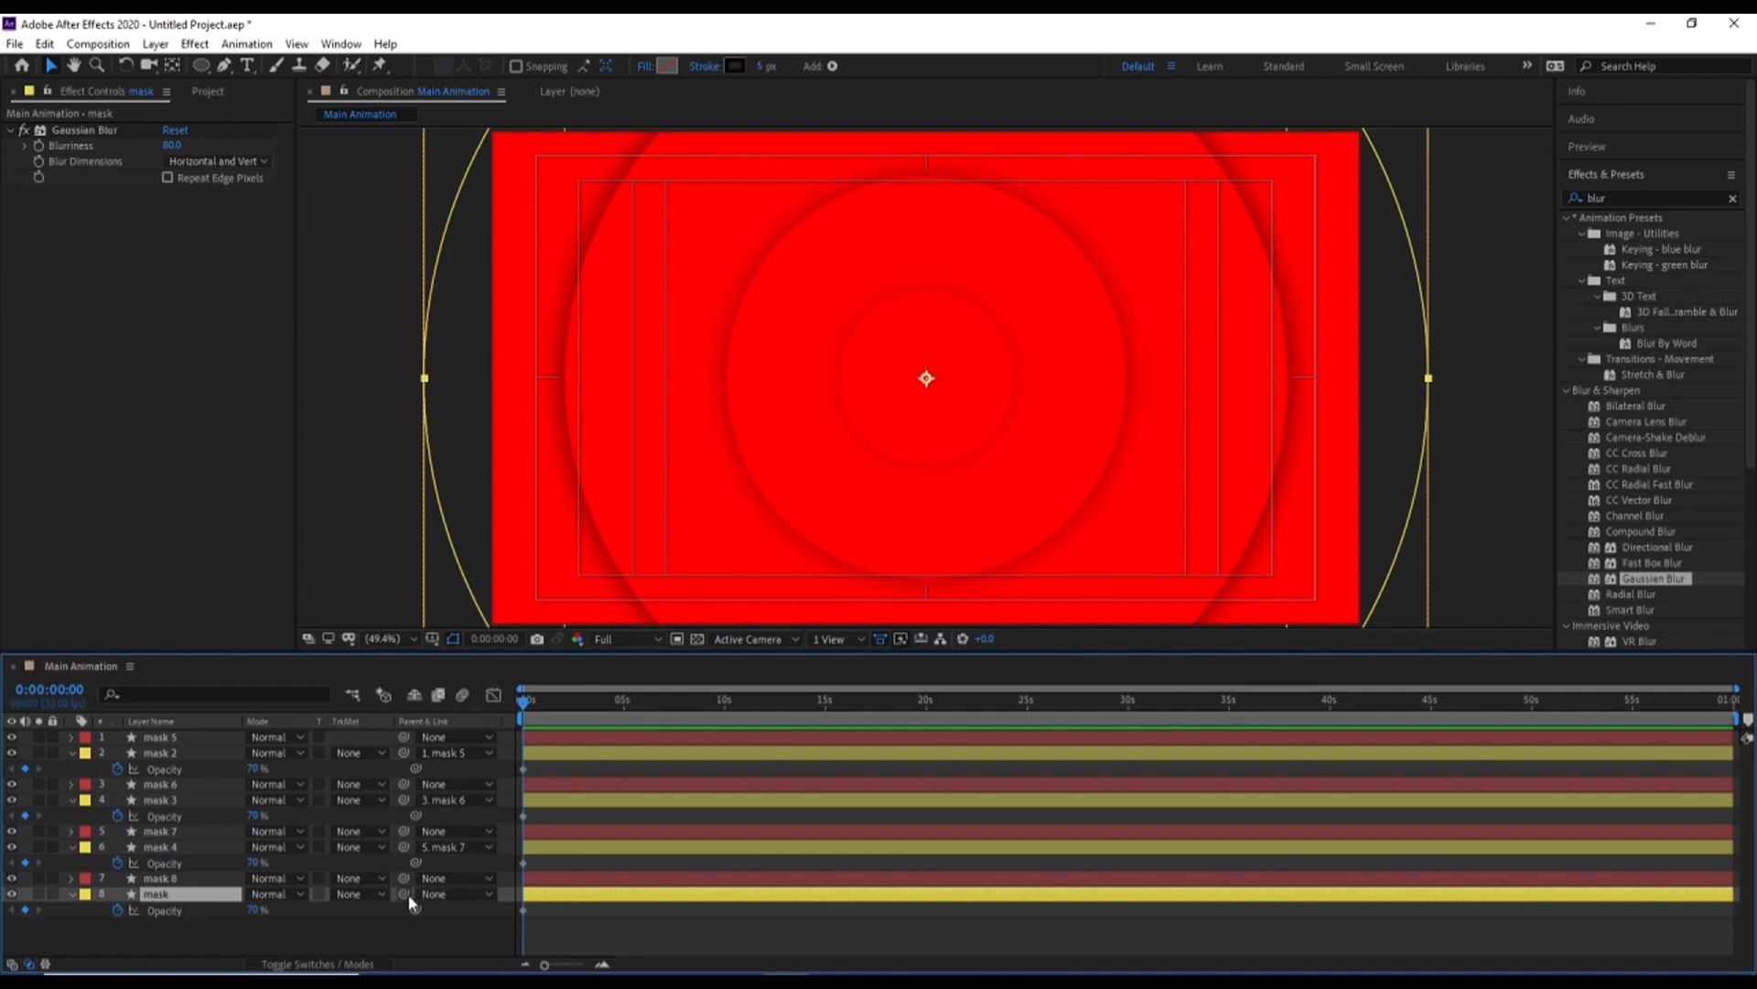
drag(403, 894, 161, 879)
Rename the mask 2 and mask 3 layers to shadow
click(172, 753)
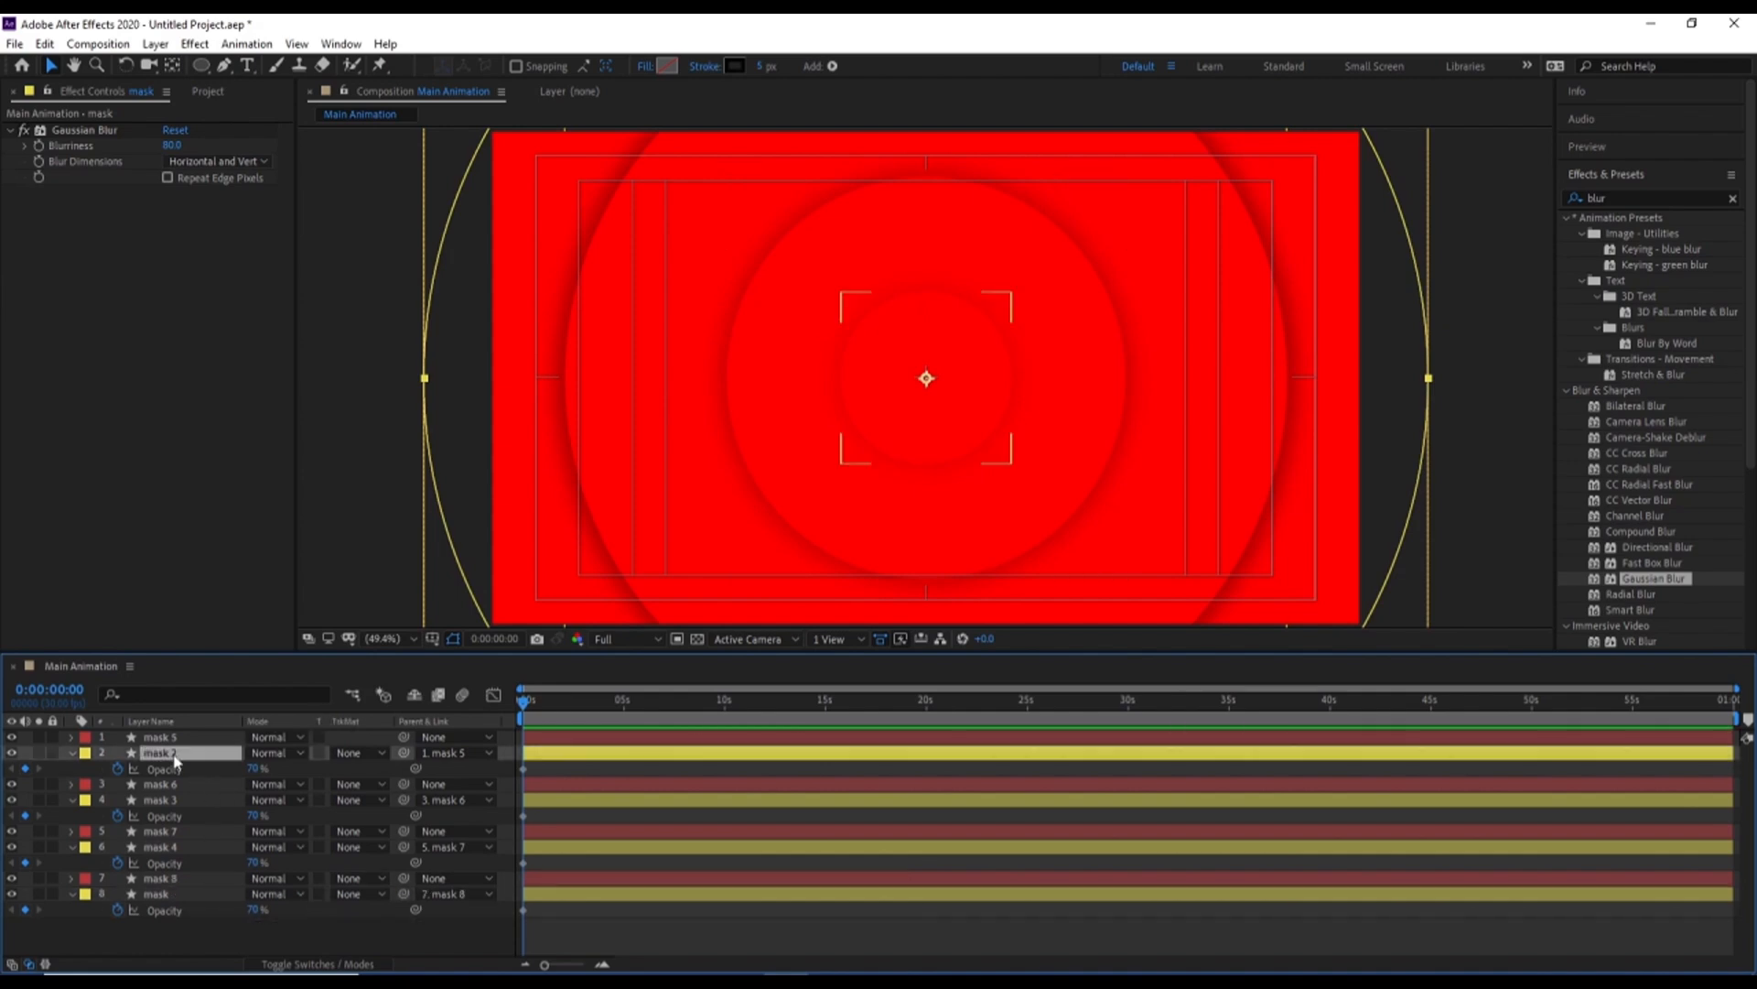
key(Return)
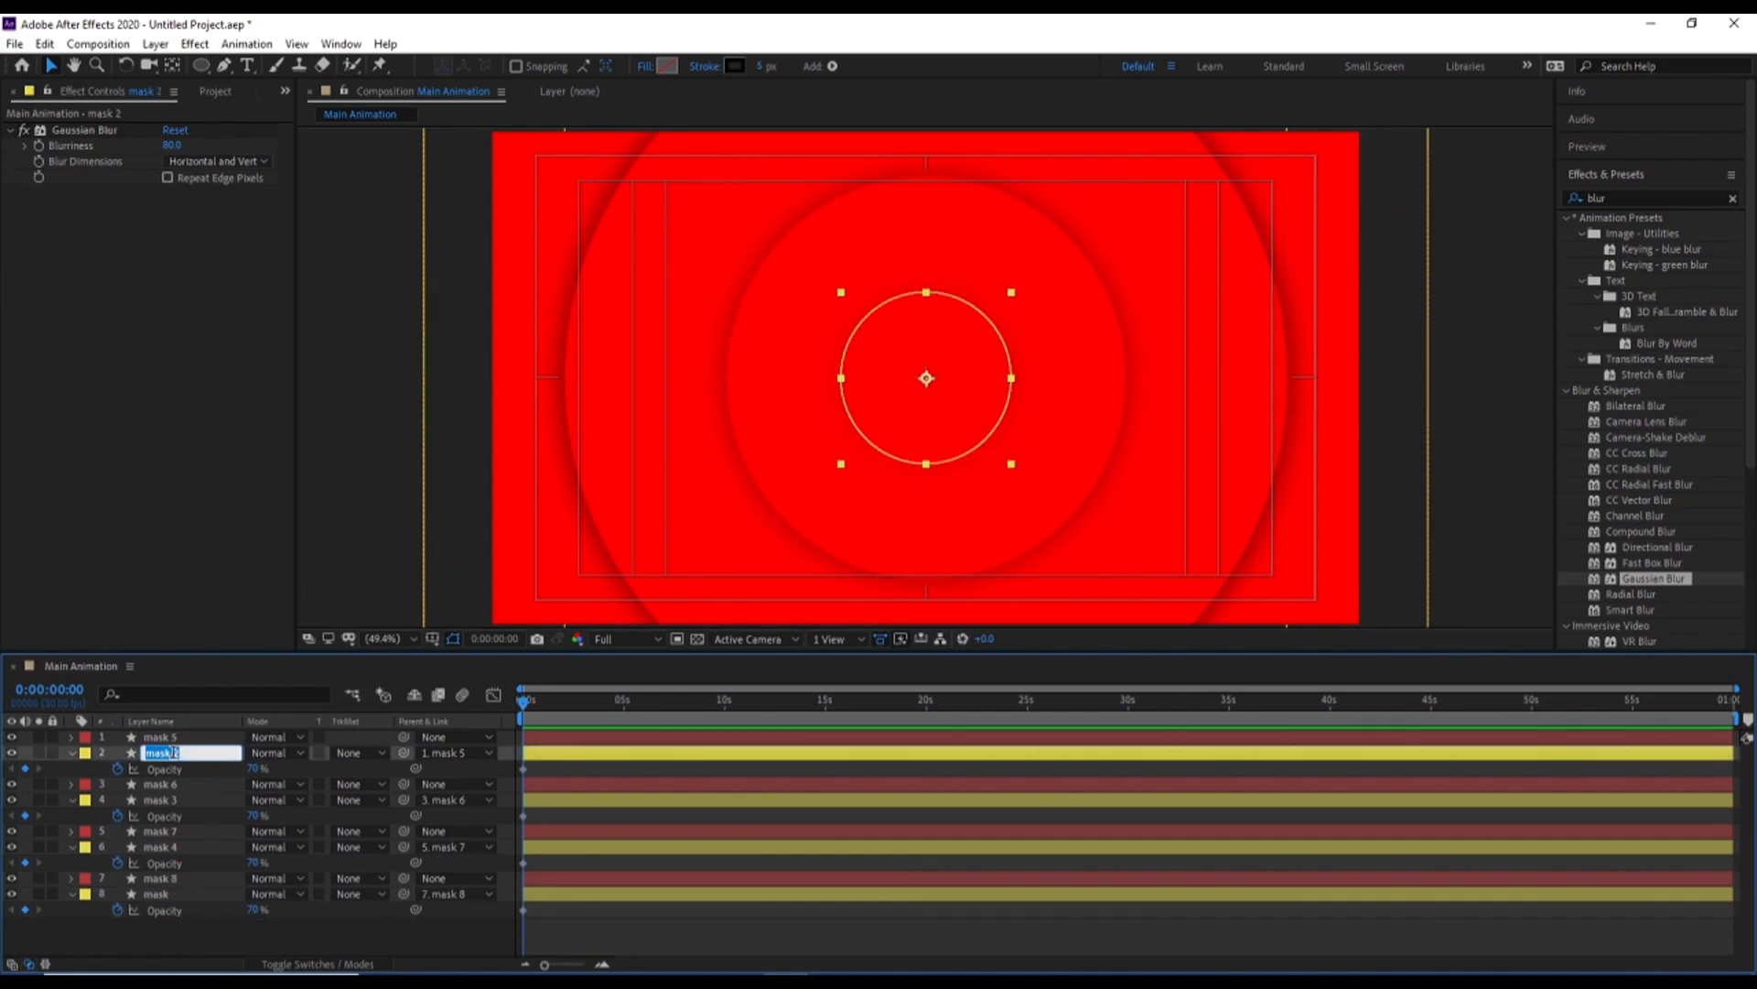
text(shadow)
double_click(172, 752)
key(ctrl+c)
key(Return)
click(168, 800)
key(Return)
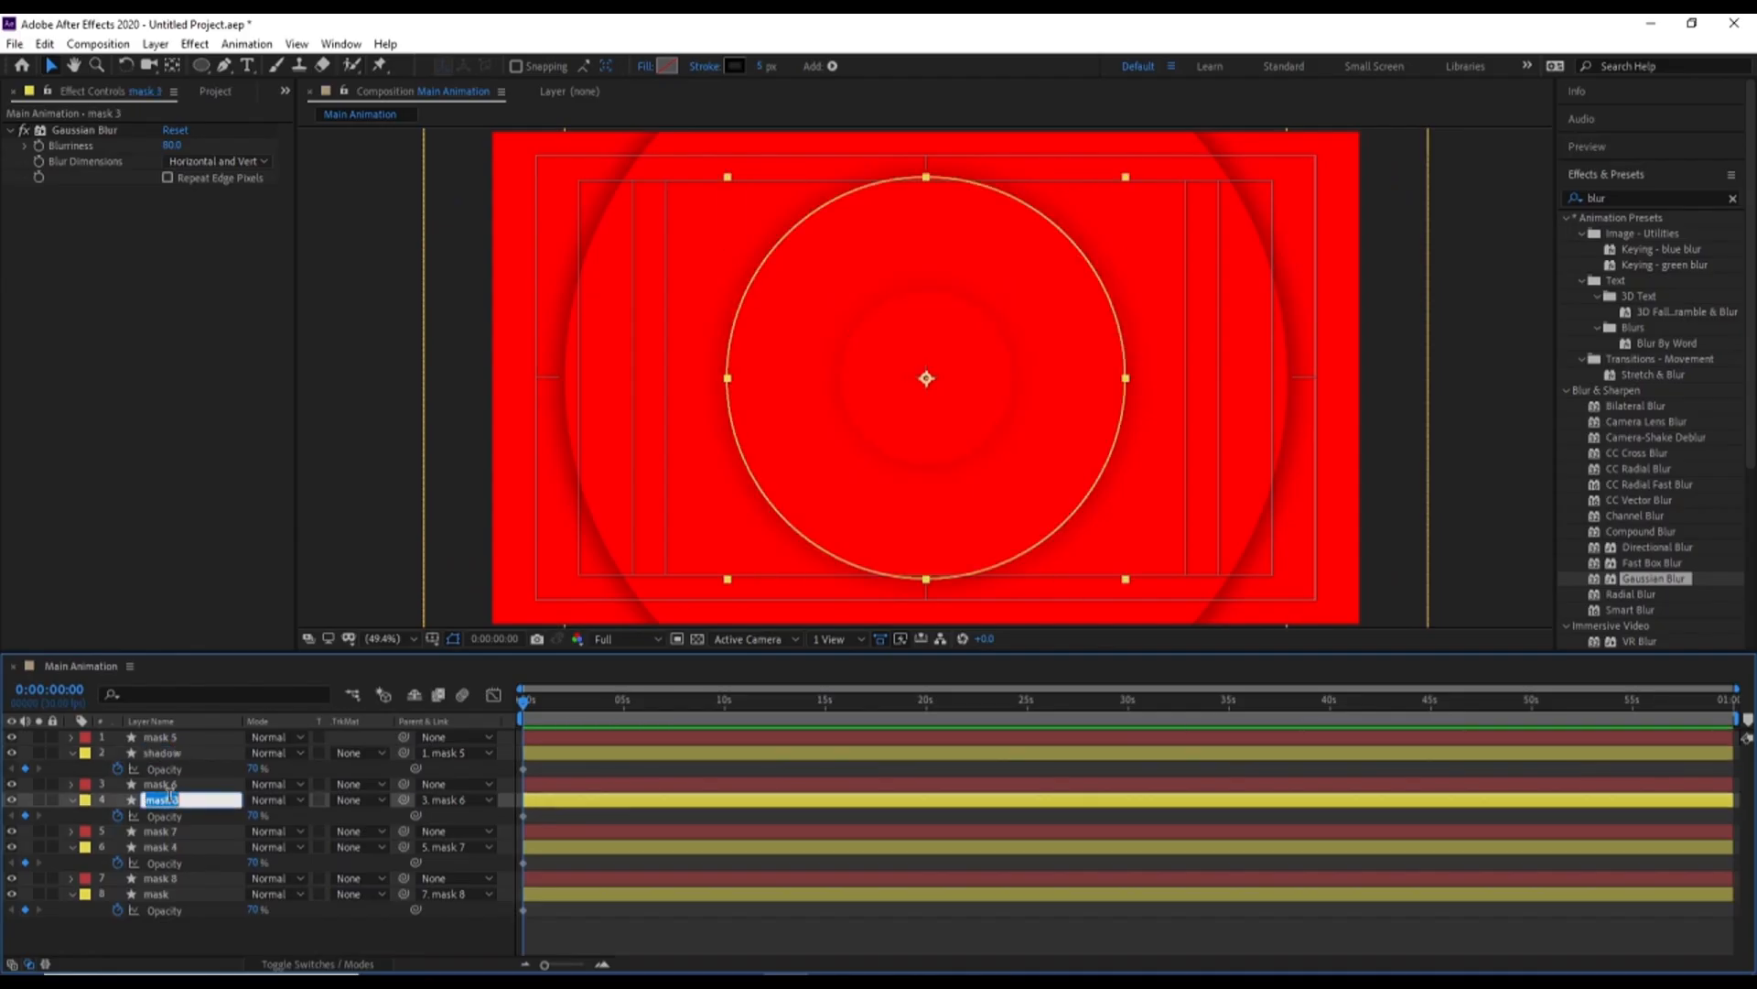
key(ctrl+v)
key(Return)
Rename the mask 4 layer and the bottommost mask layer to shadow, and collapse all layer properties
click(172, 848)
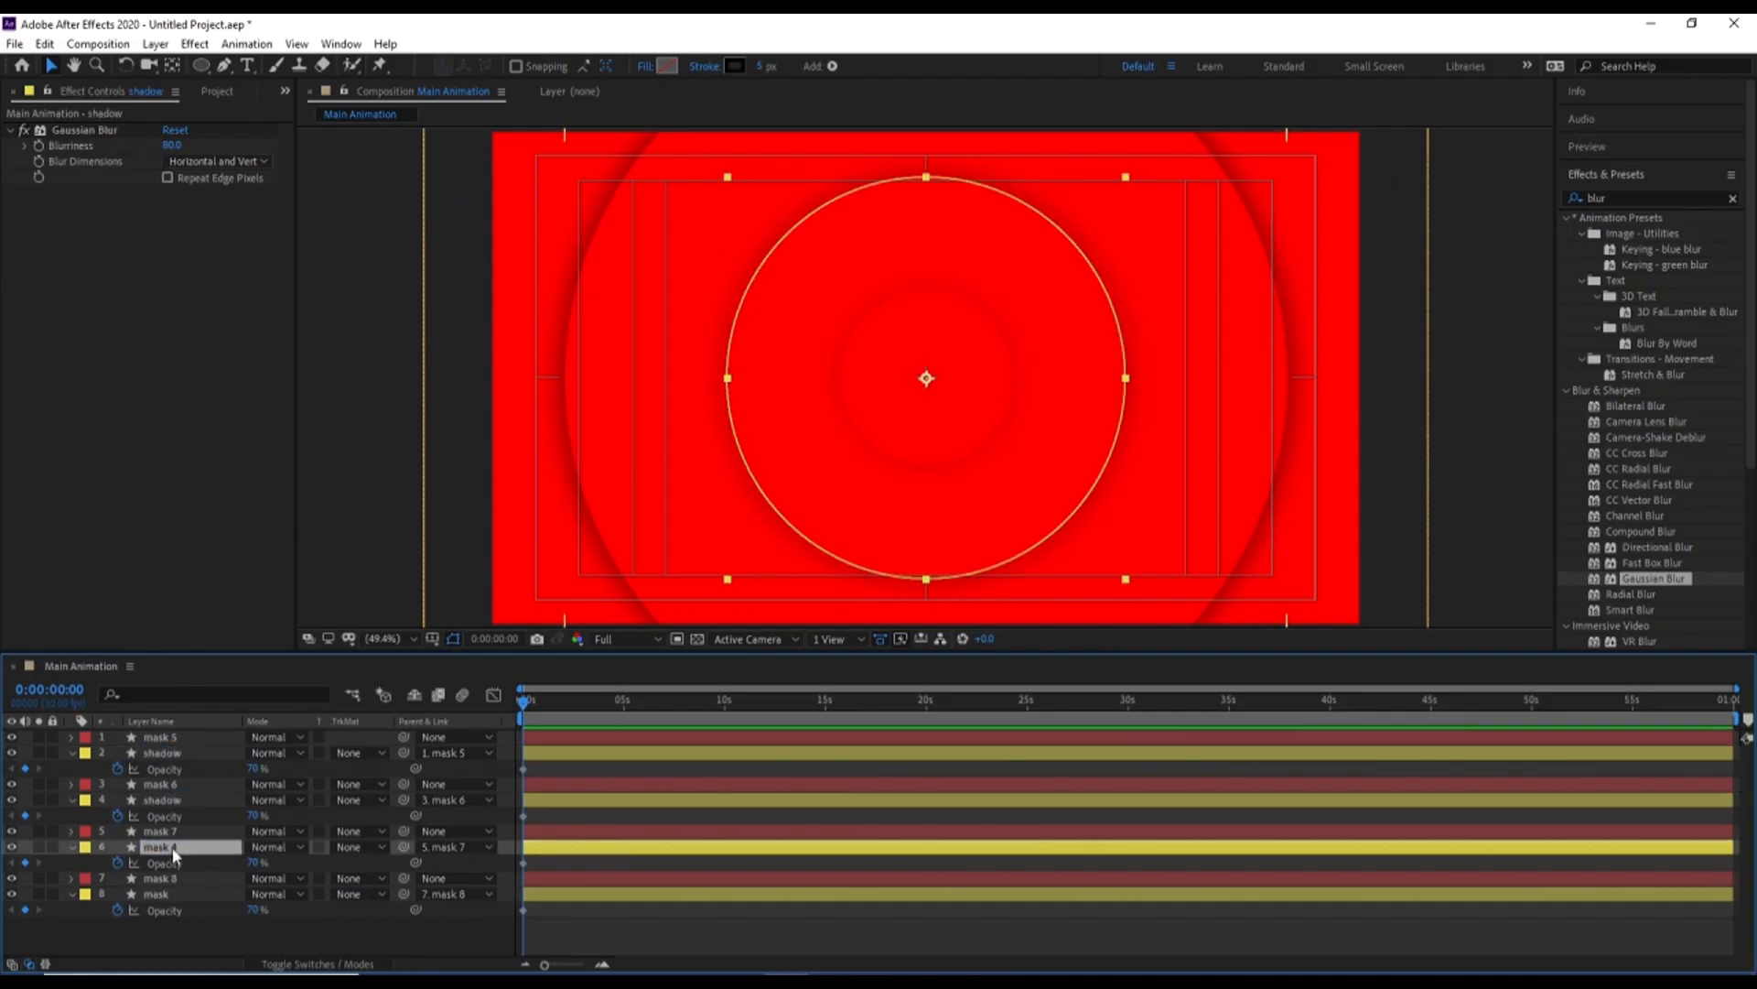
key(Return)
key(ctrl+v)
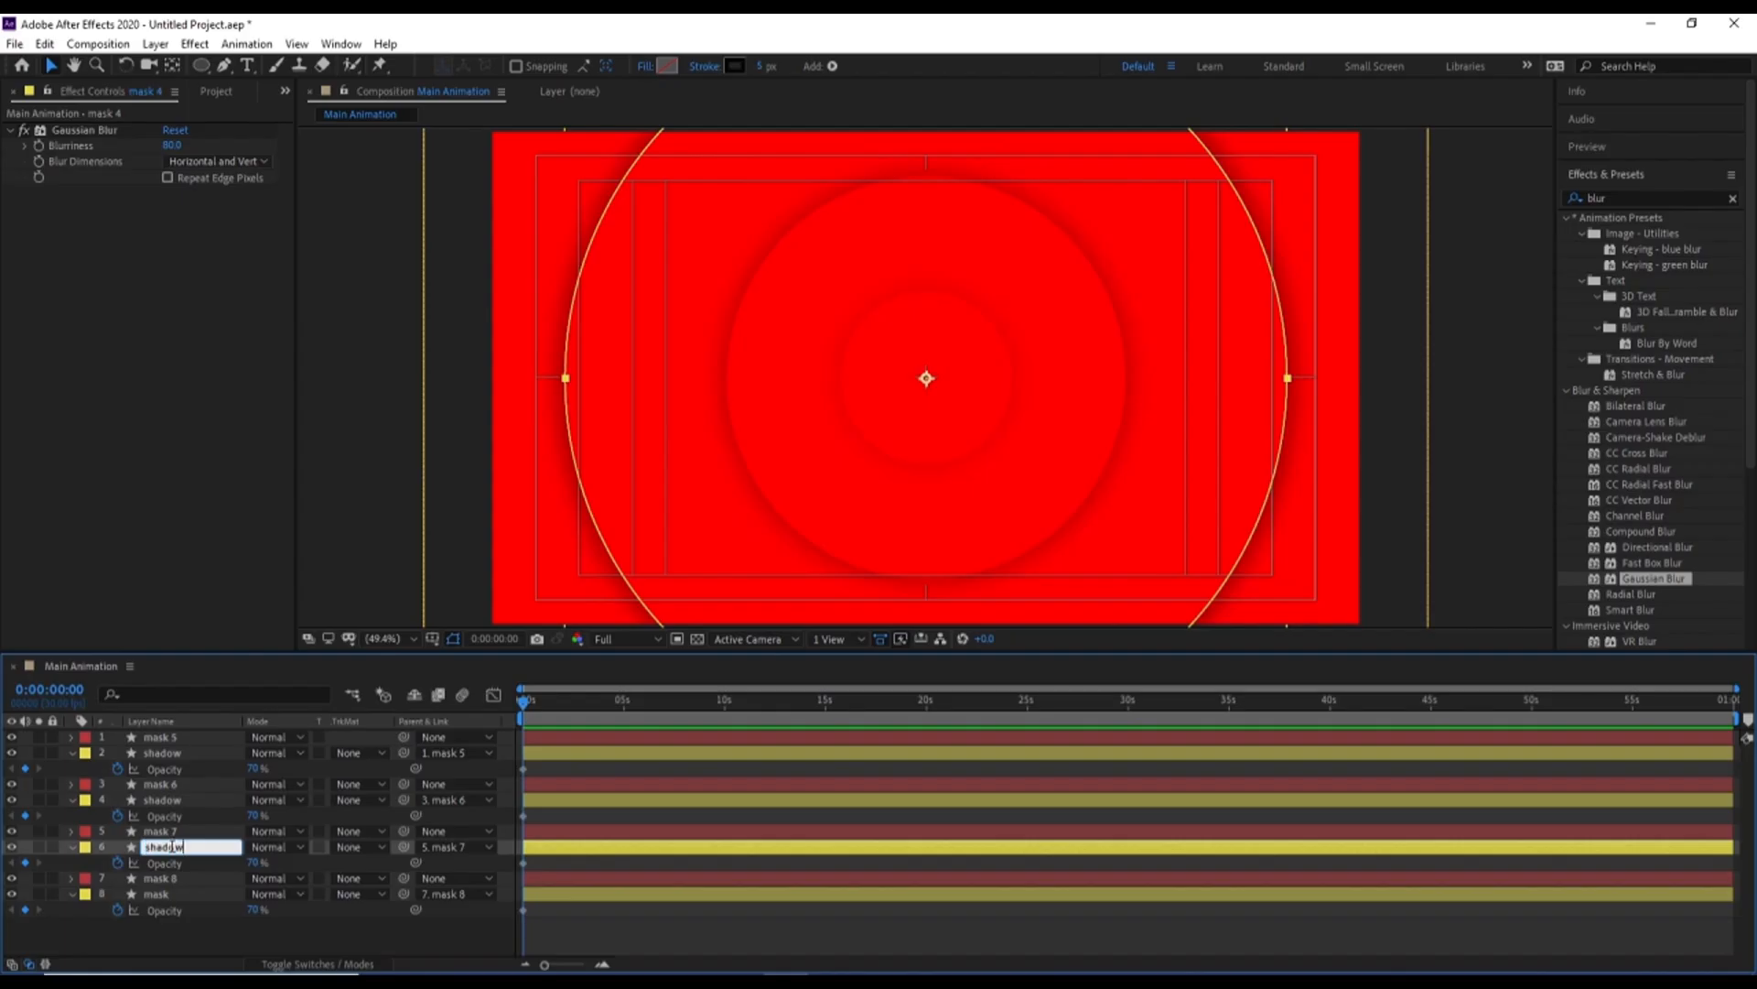
key(Return)
click(161, 894)
key(Return)
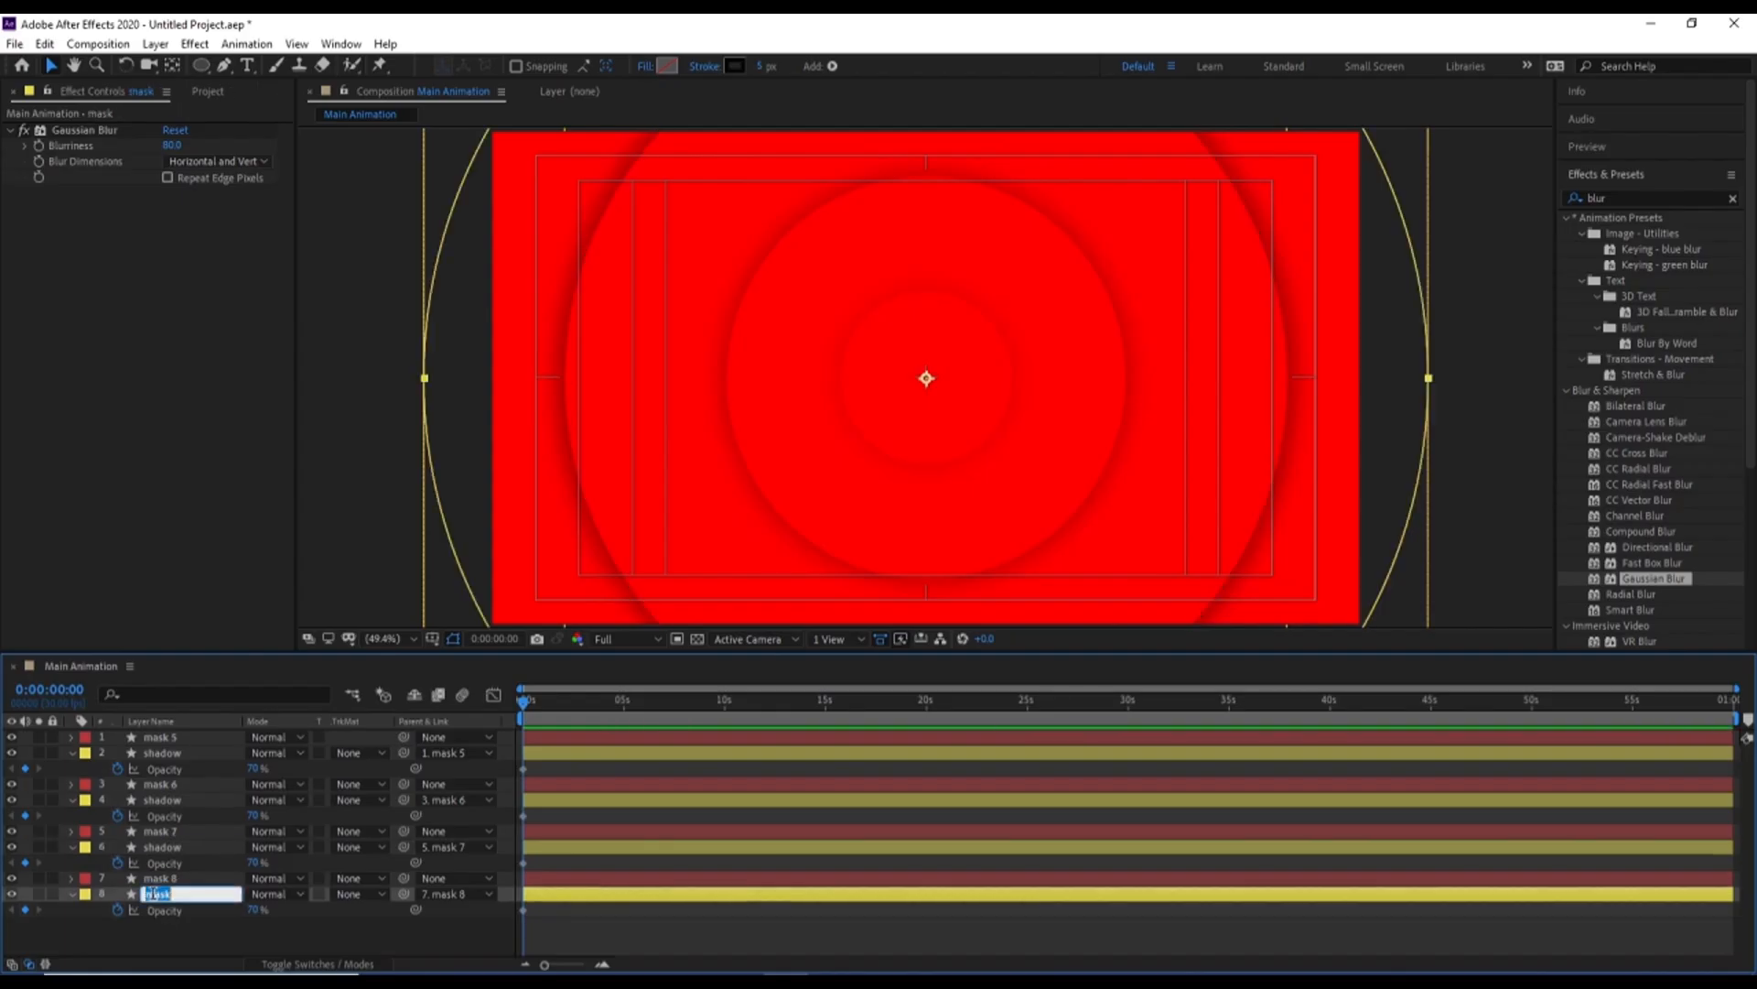
key(ctrl+v)
key(Return)
click(245, 935)
key(u)
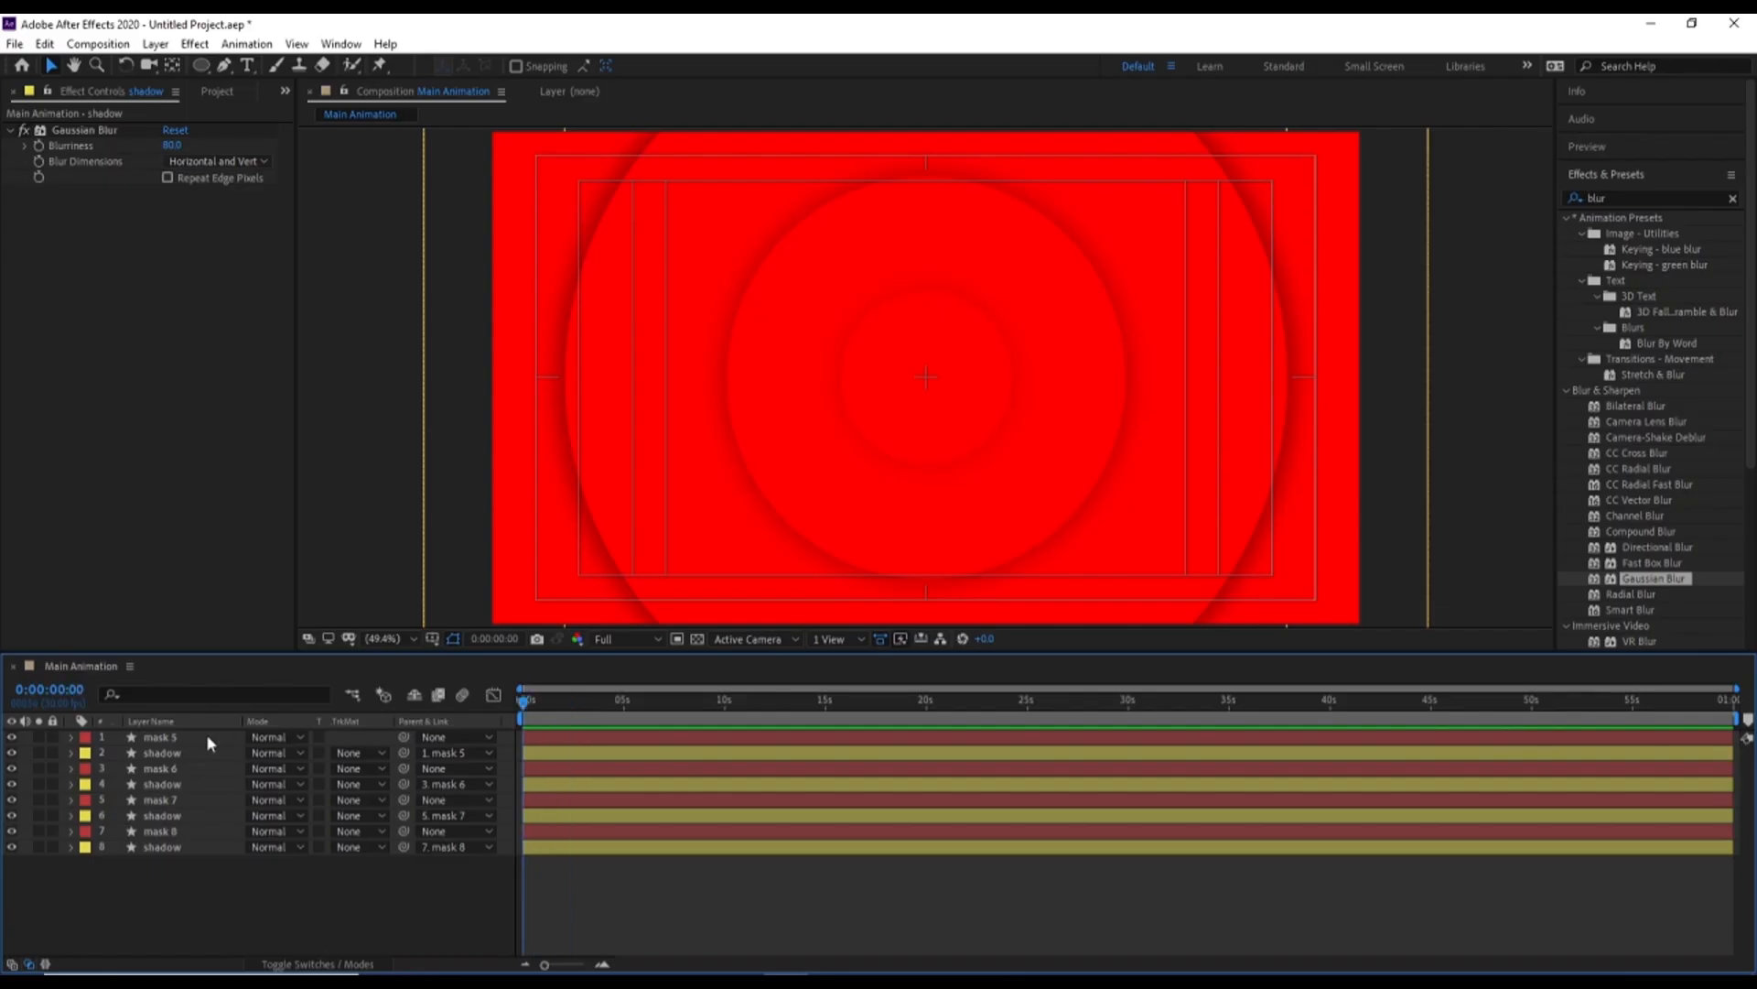
Add a position keyframe at 0:00 to the mask 5, mask 6, mask 7 and mask 8 layers
click(161, 831)
ctrl+click(158, 800)
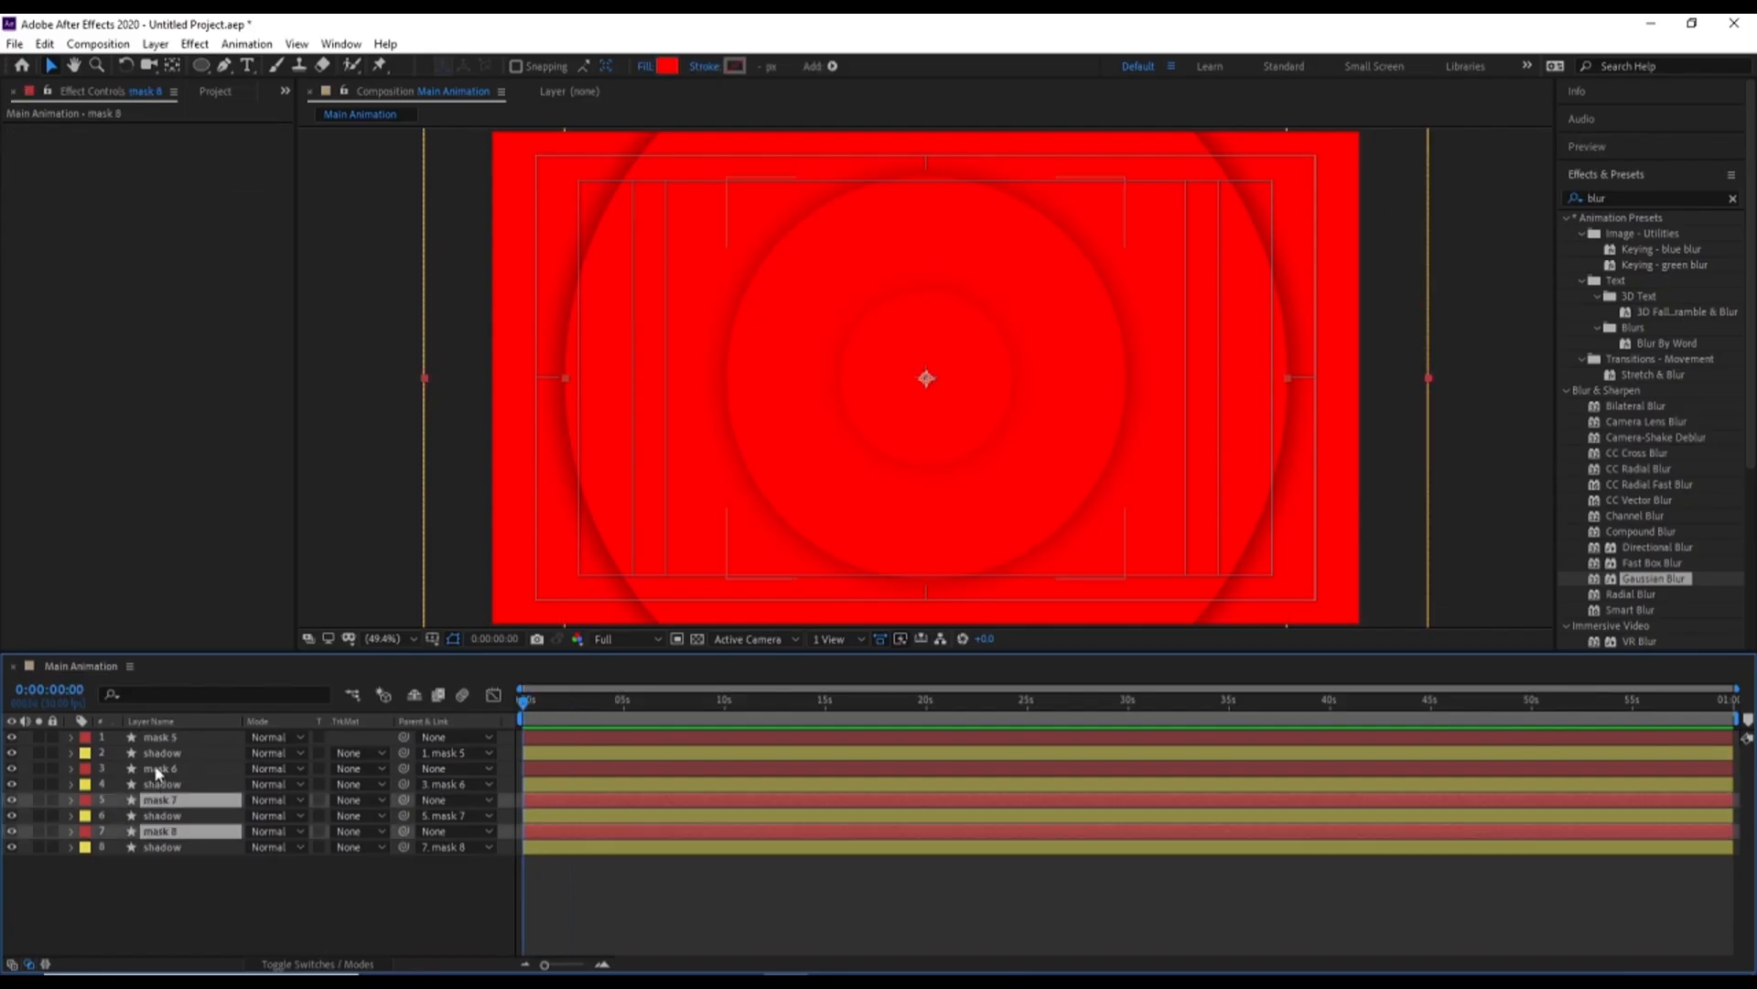
ctrl+click(154, 768)
ctrl+click(161, 738)
key(p)
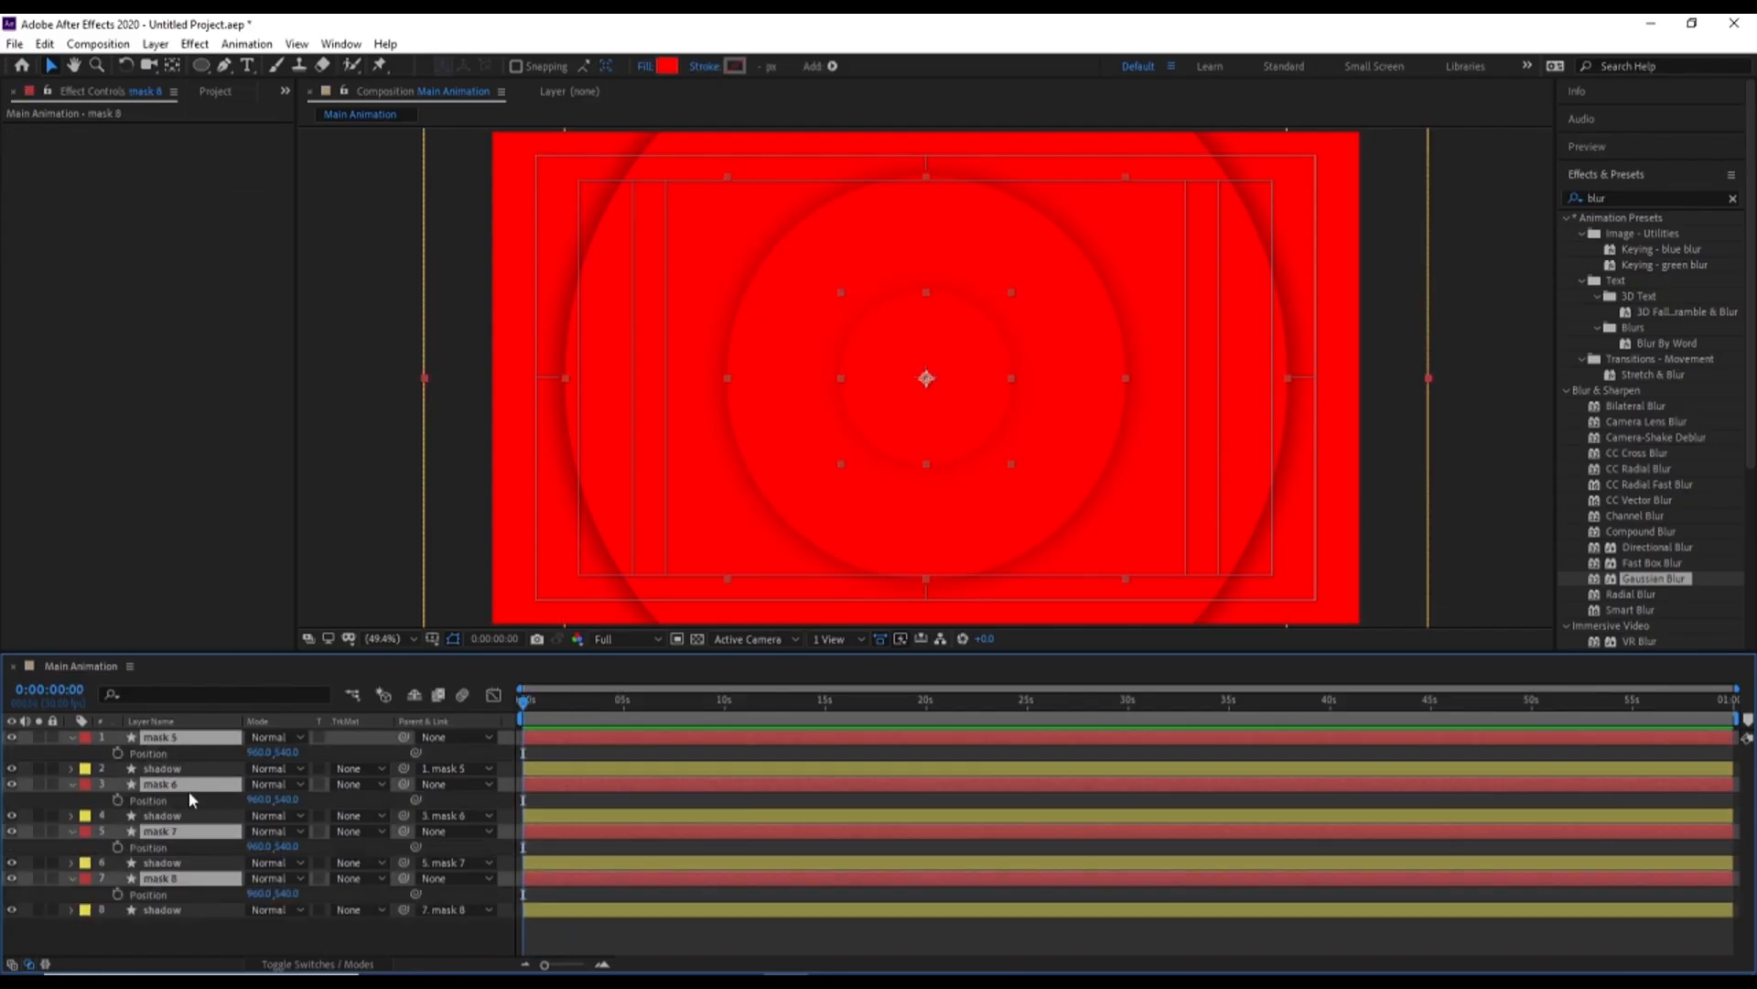
click(118, 752)
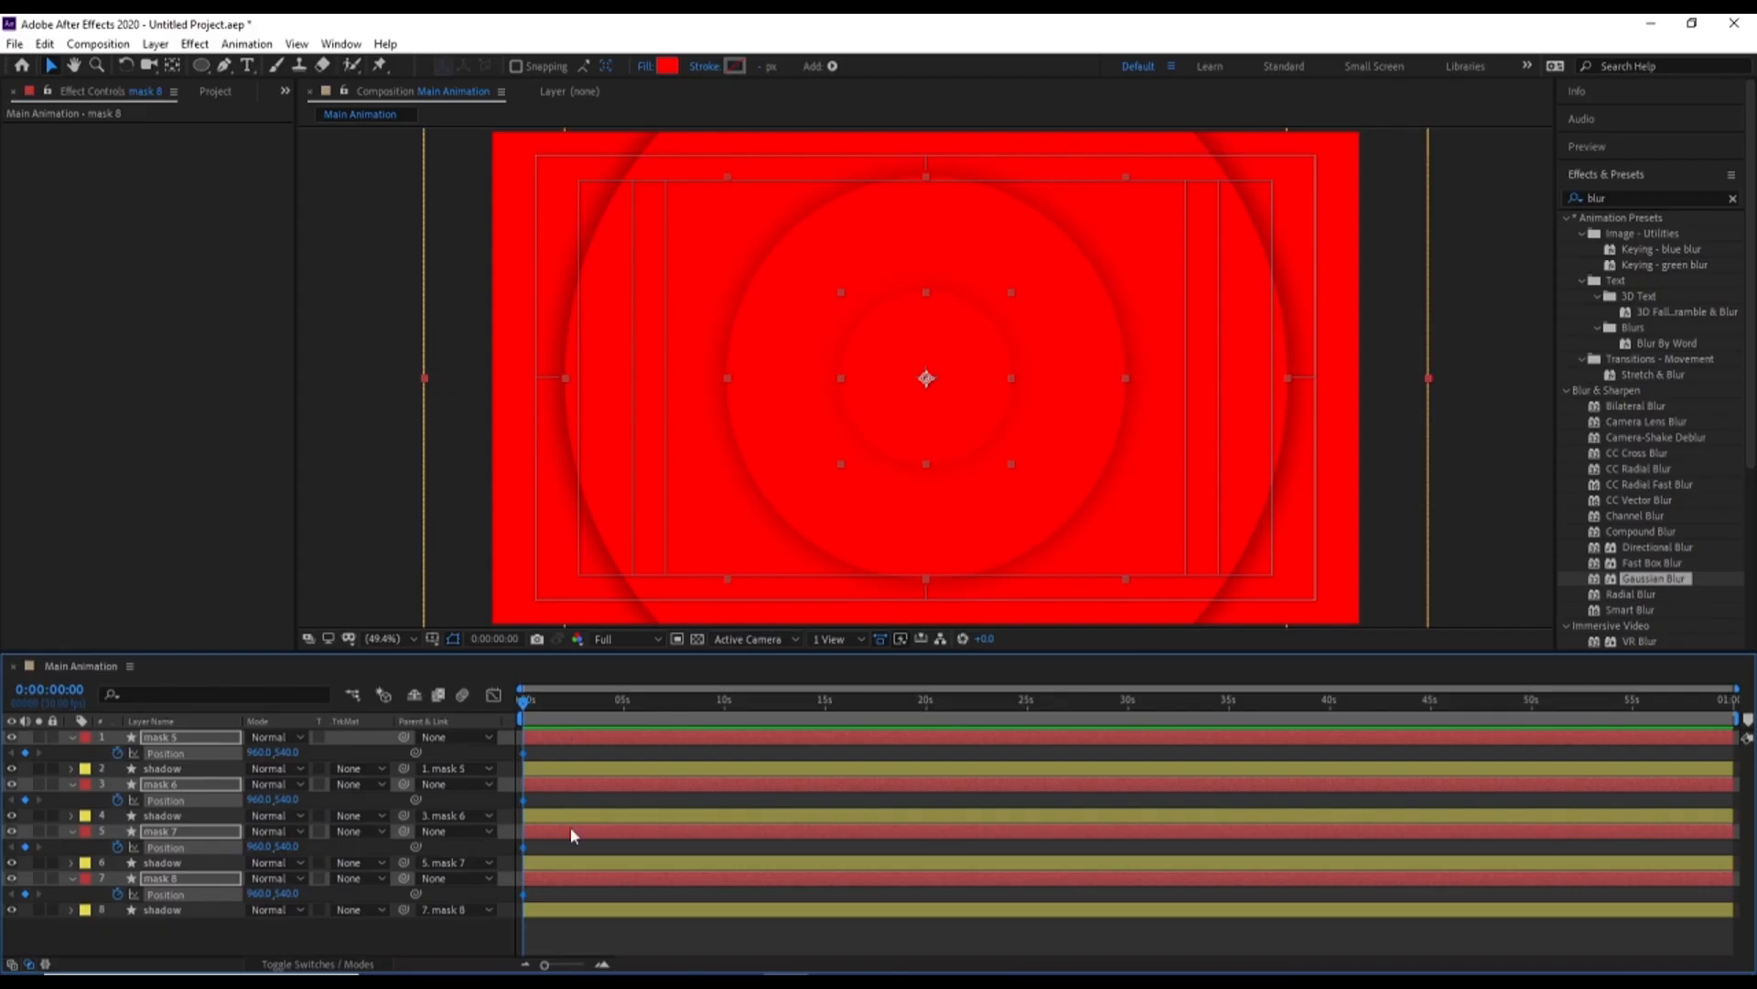
Add a second position keyframe at 0:00:01:29 to all four mask layers, keeping the circles centred
key(equal)
key(equal)
click(685, 705)
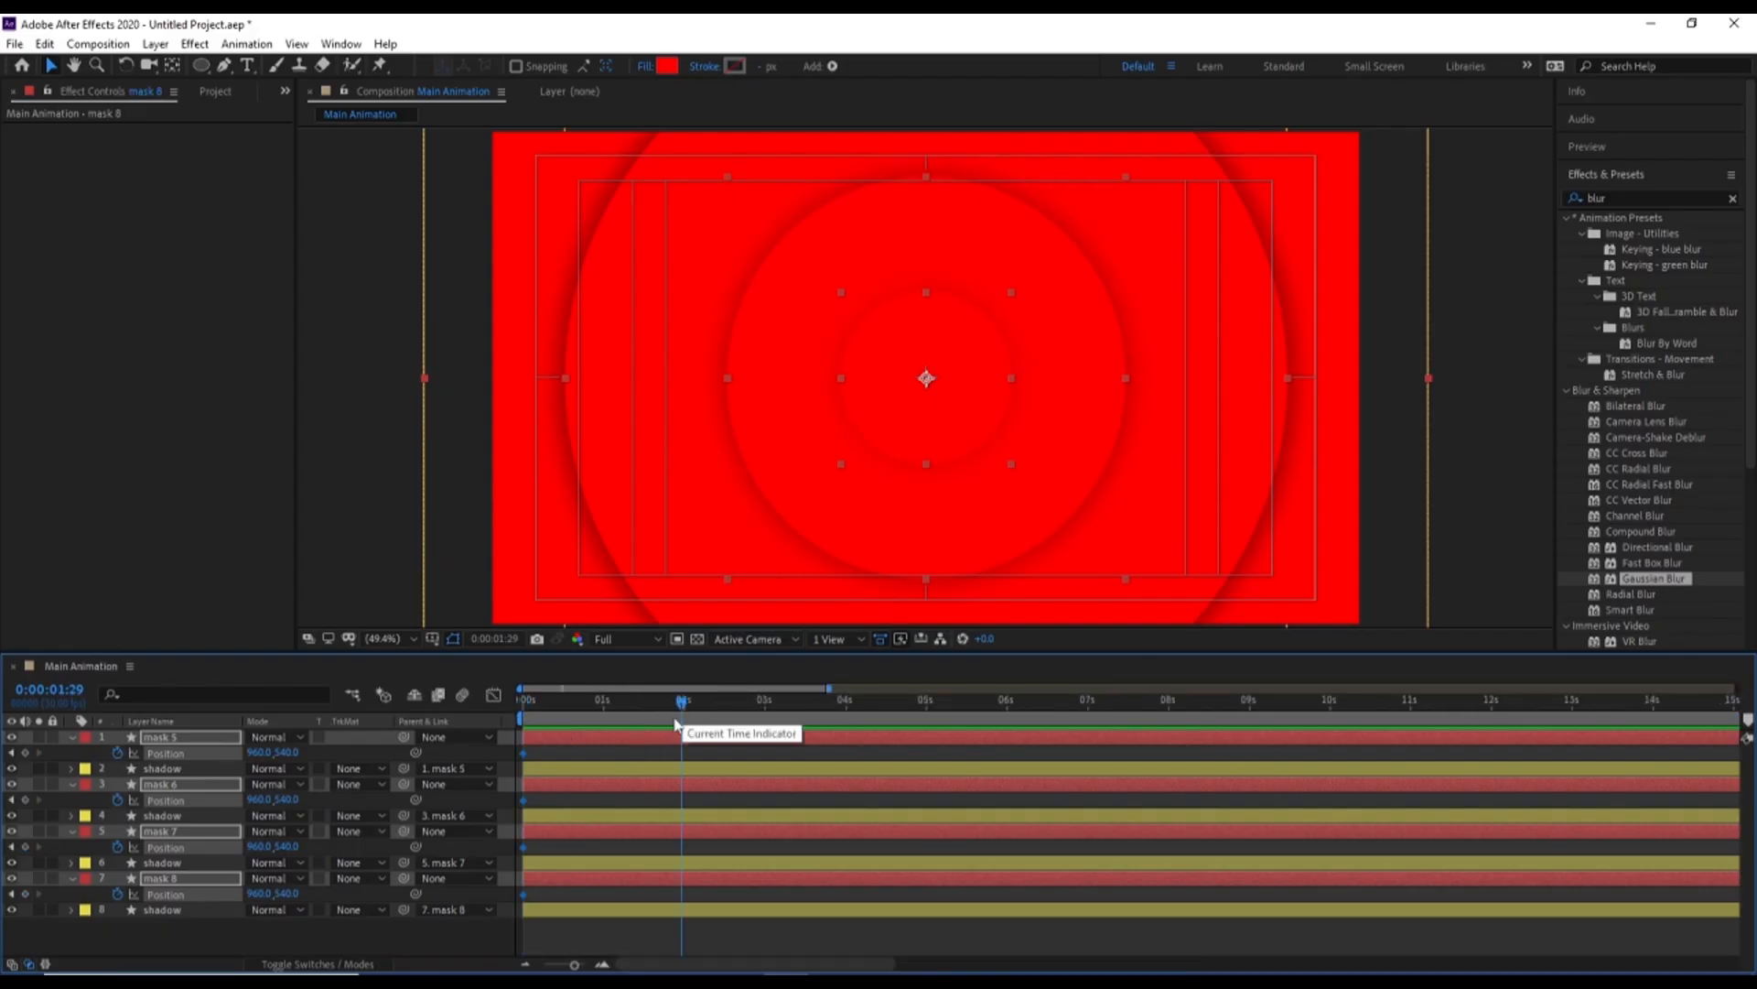
click(26, 754)
At 0:00, move the four mask layers horizontally out of the frame to position 3076.5, 540
key(Home)
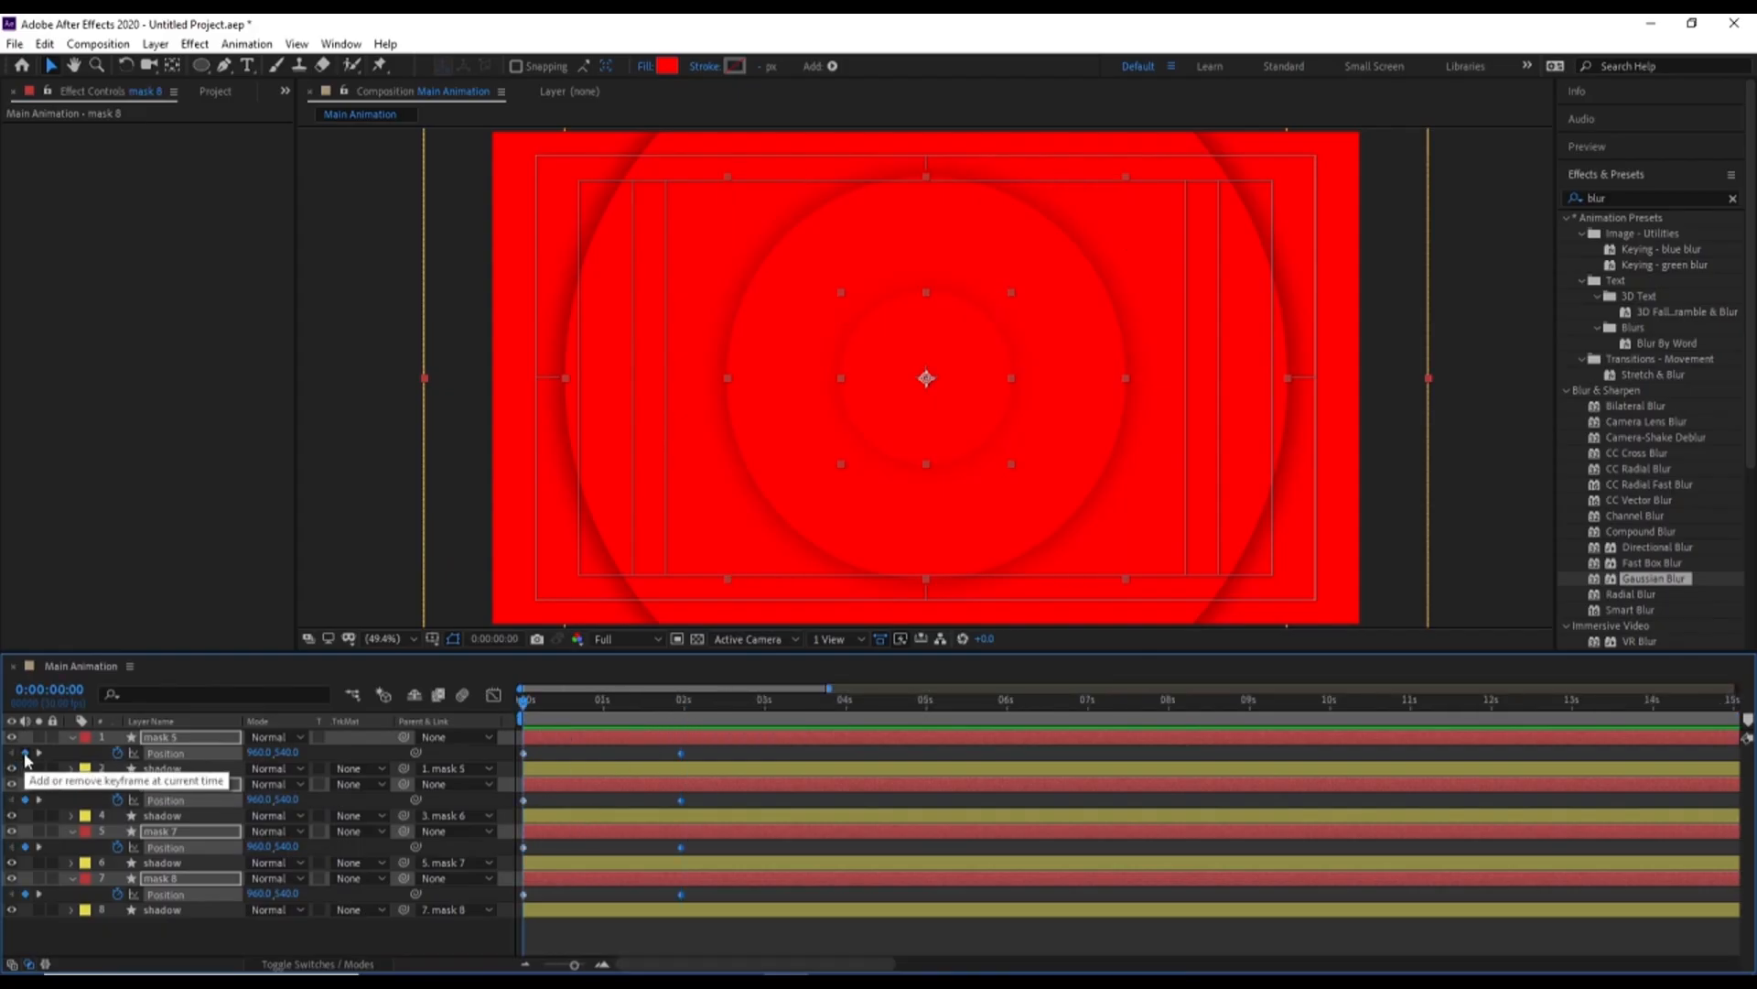
drag(260, 752, 1361, 499)
drag(1213, 430, 1465, 433)
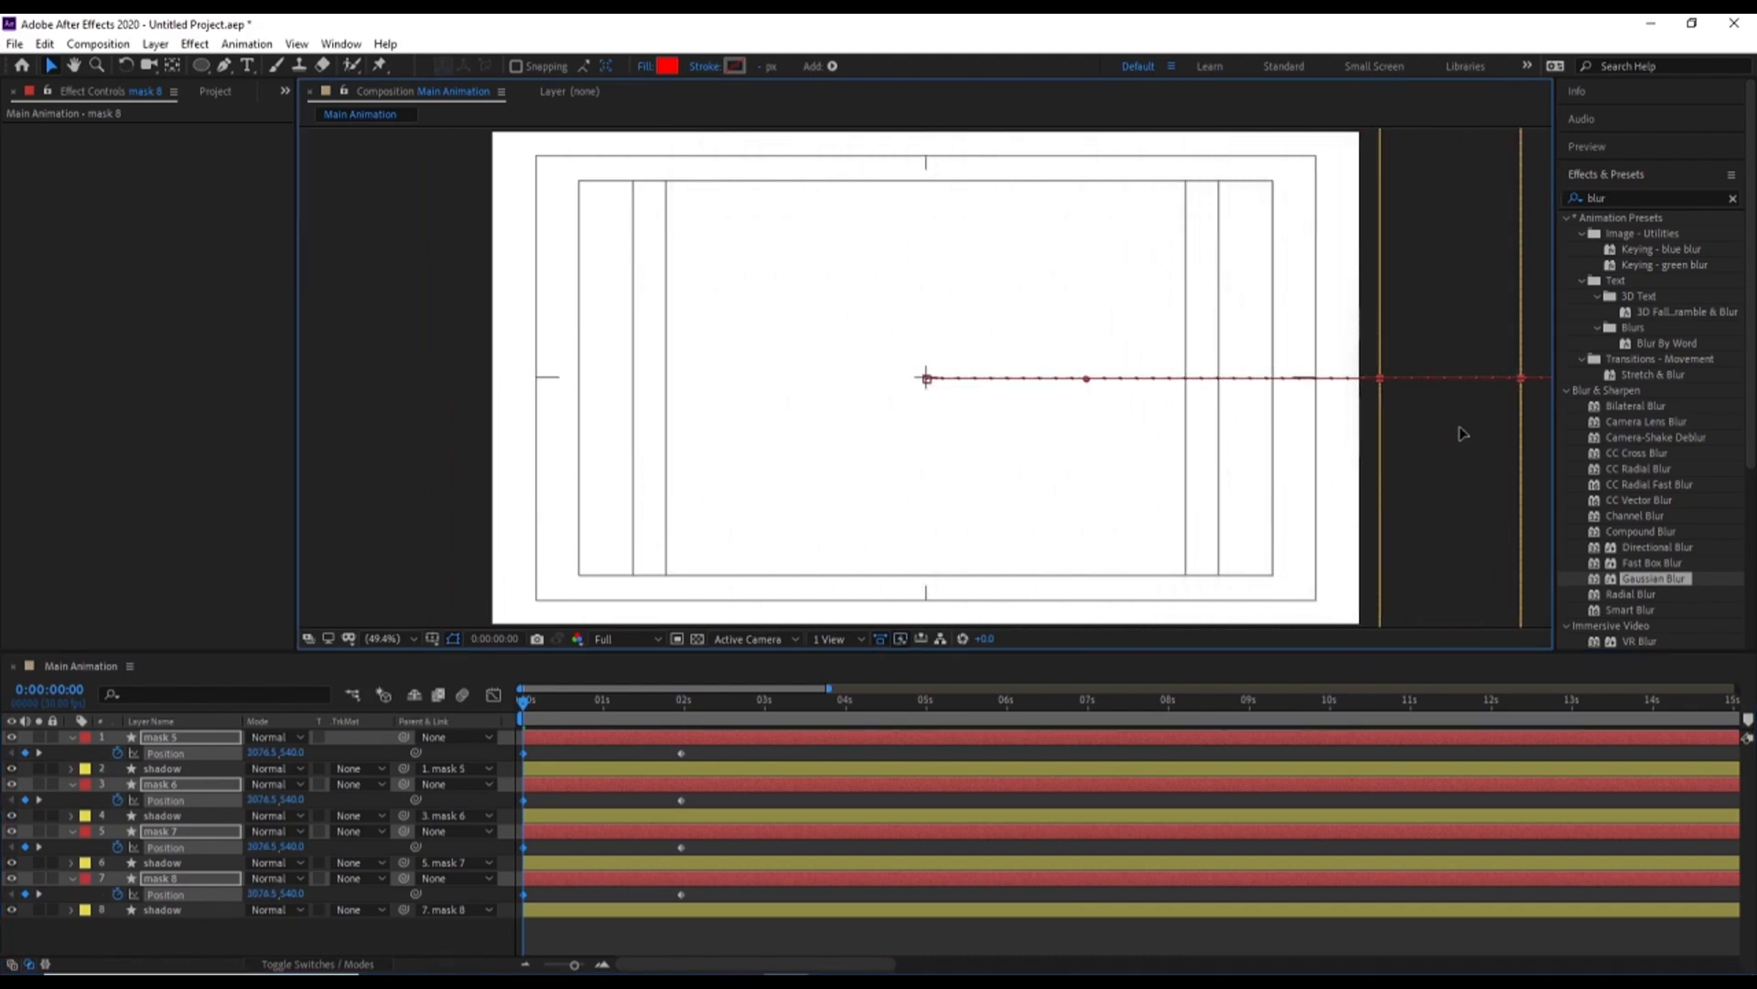
Easy Ease all mask position keyframes, shape their speed graph to peak early with a long slowdown, and preview the motion
drag(743, 940, 398, 634)
key(F9)
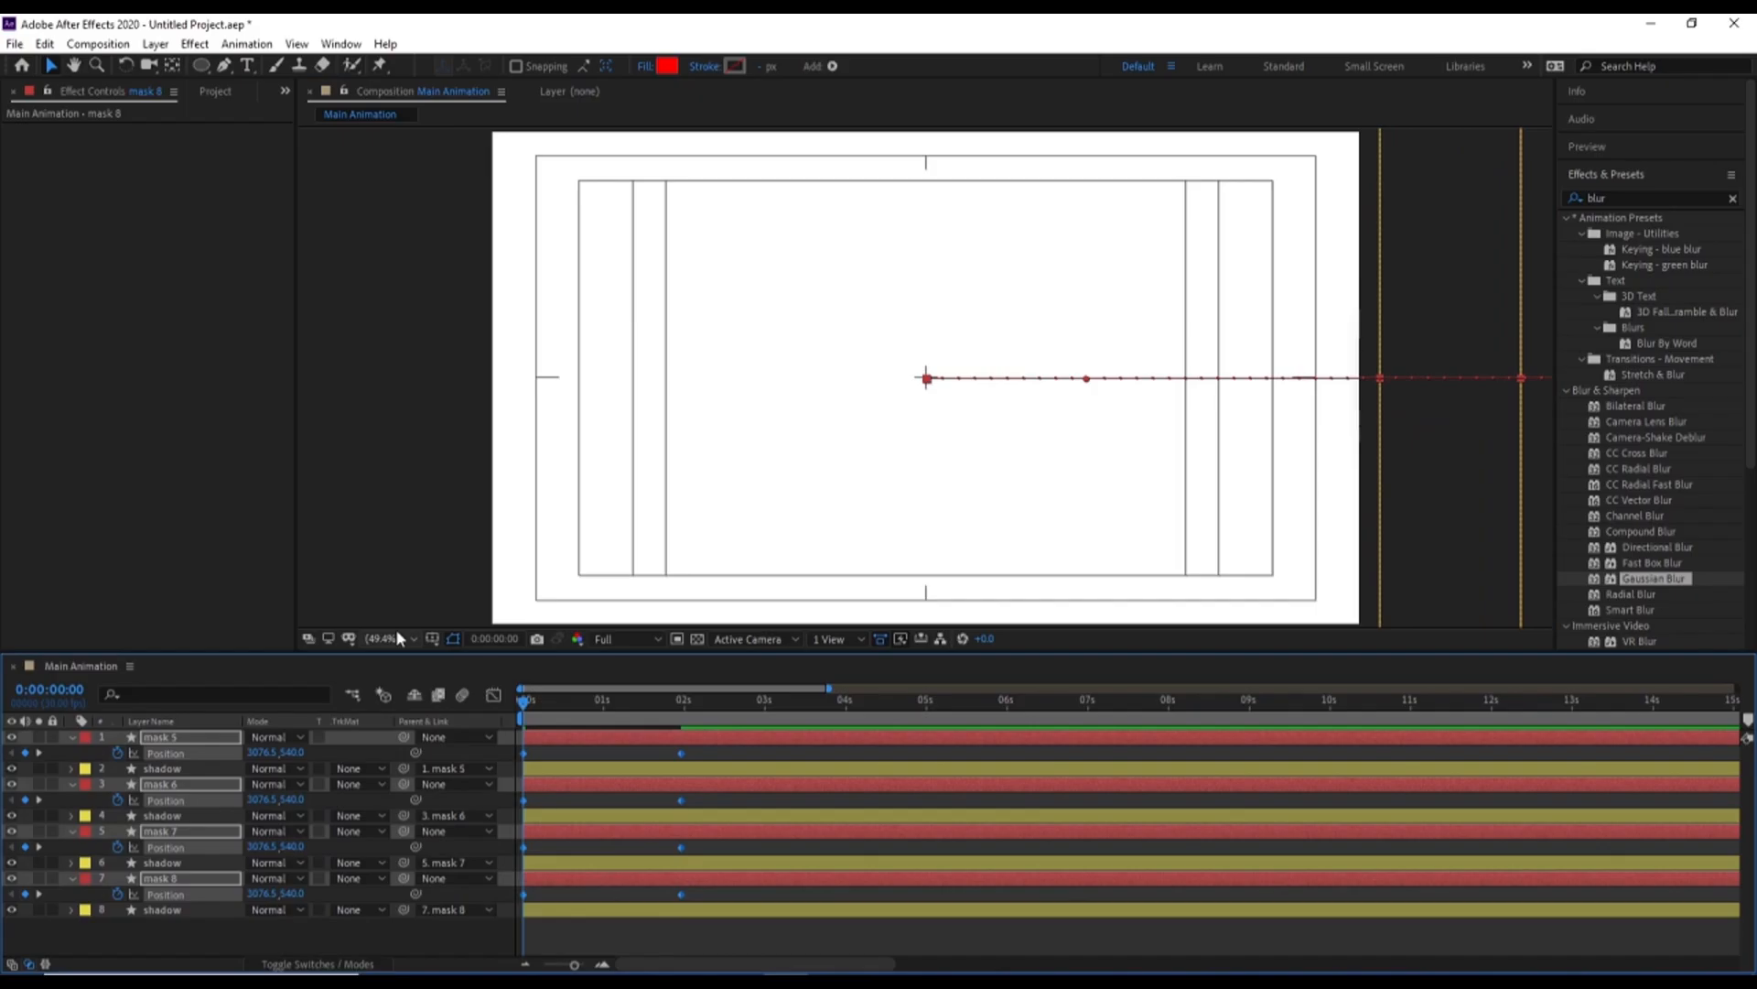
click(494, 698)
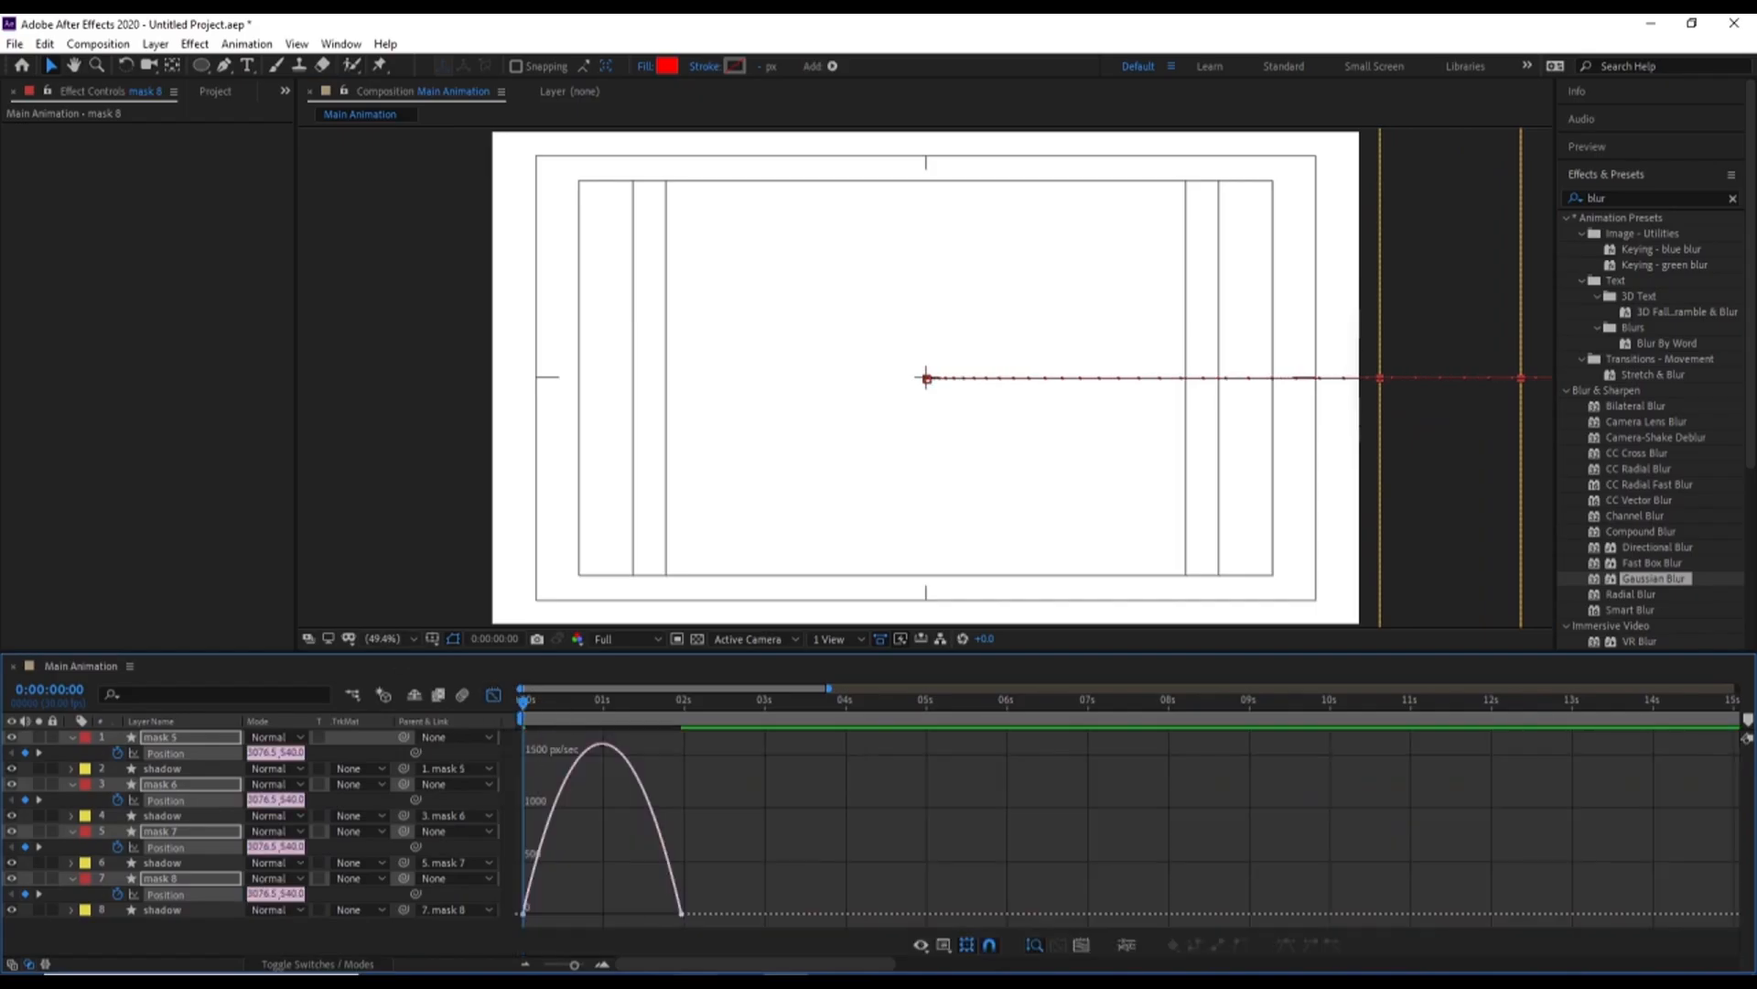
click(608, 964)
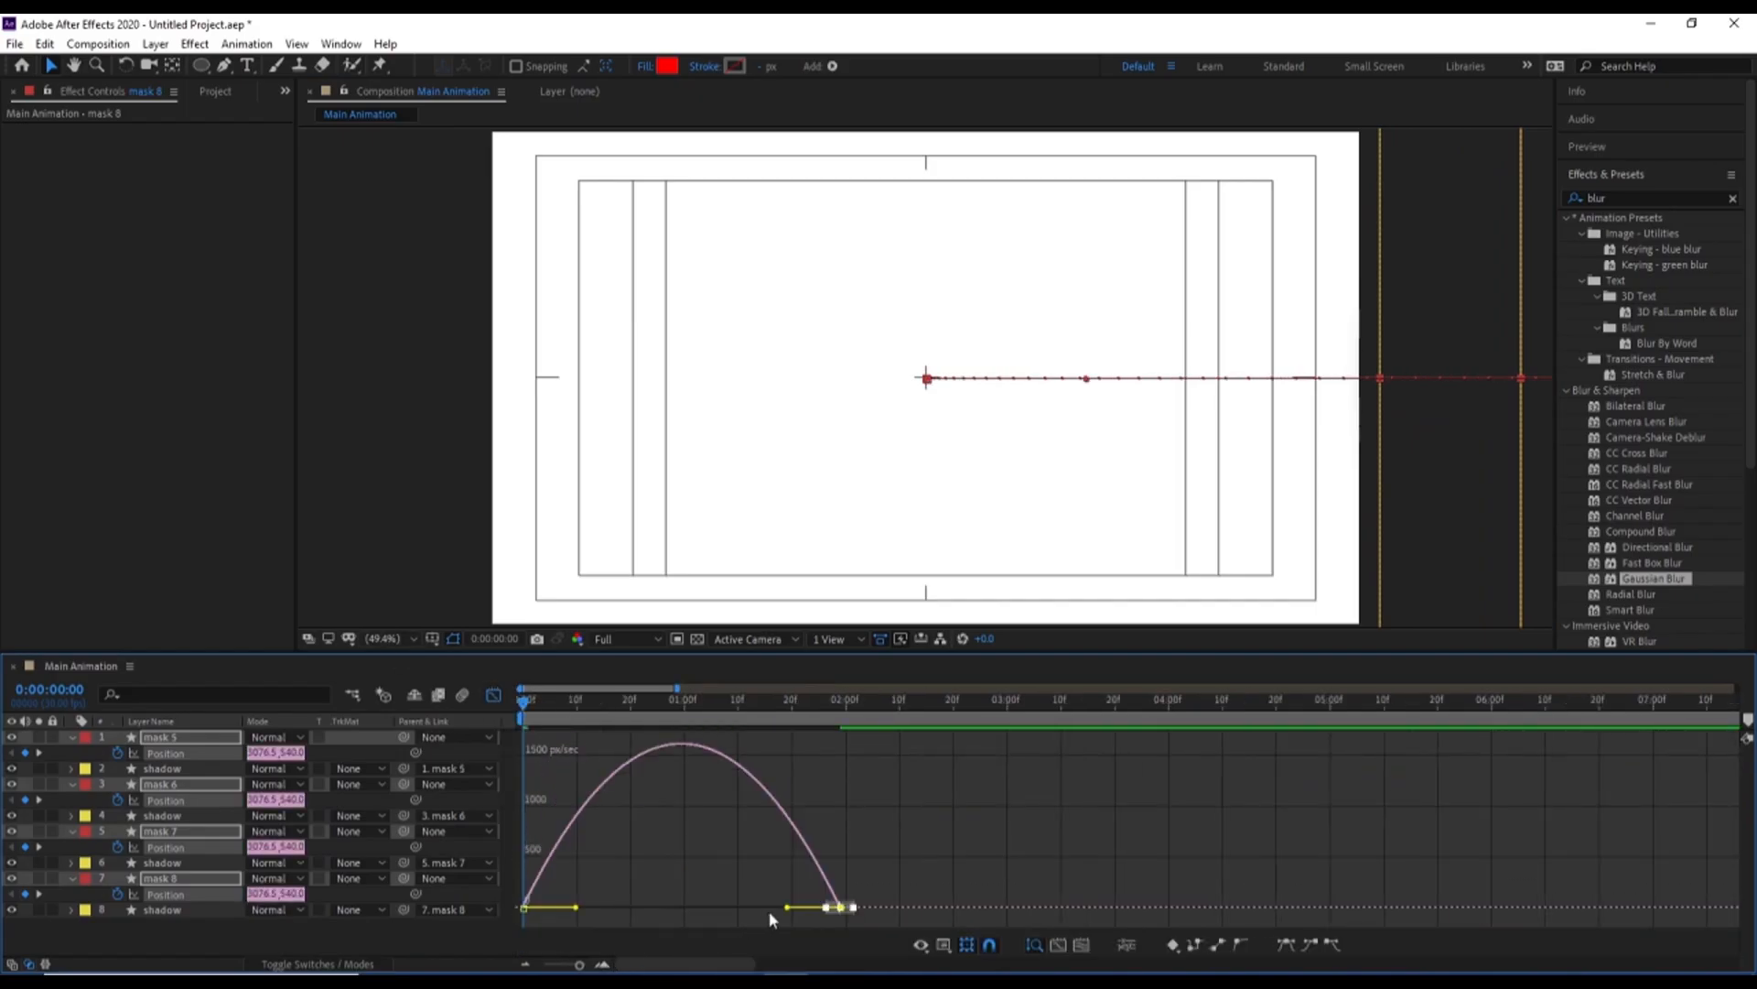
drag(790, 908, 630, 909)
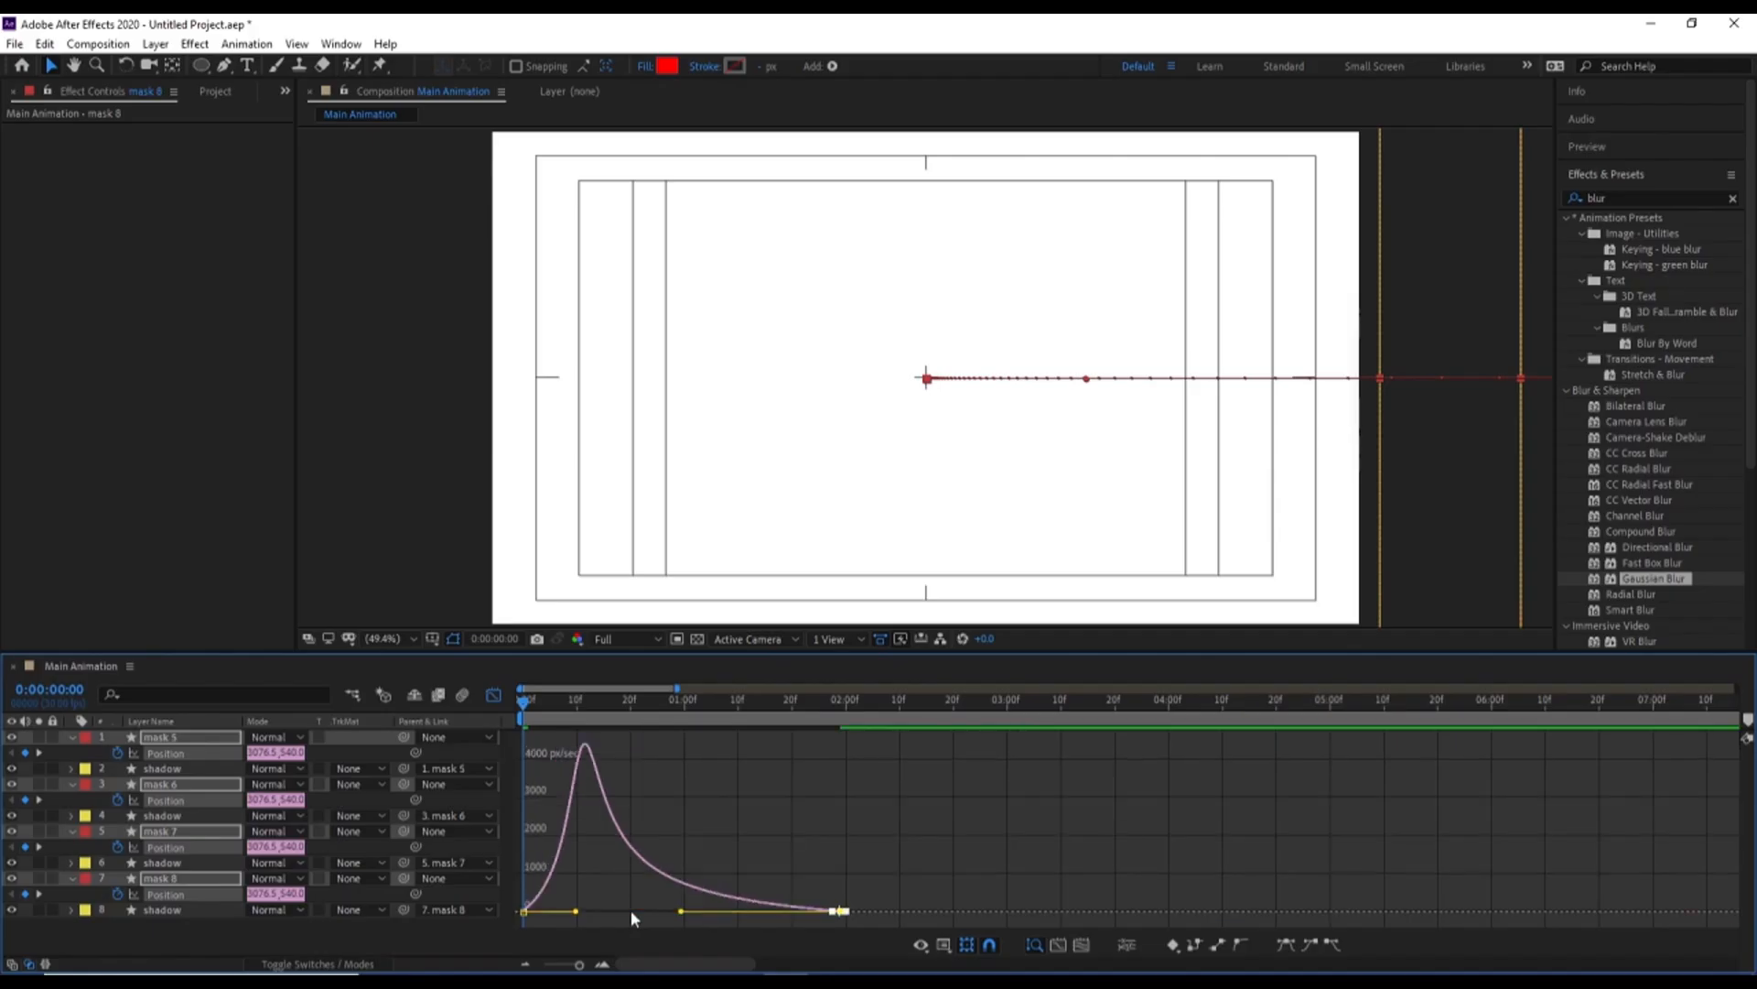
key(space)
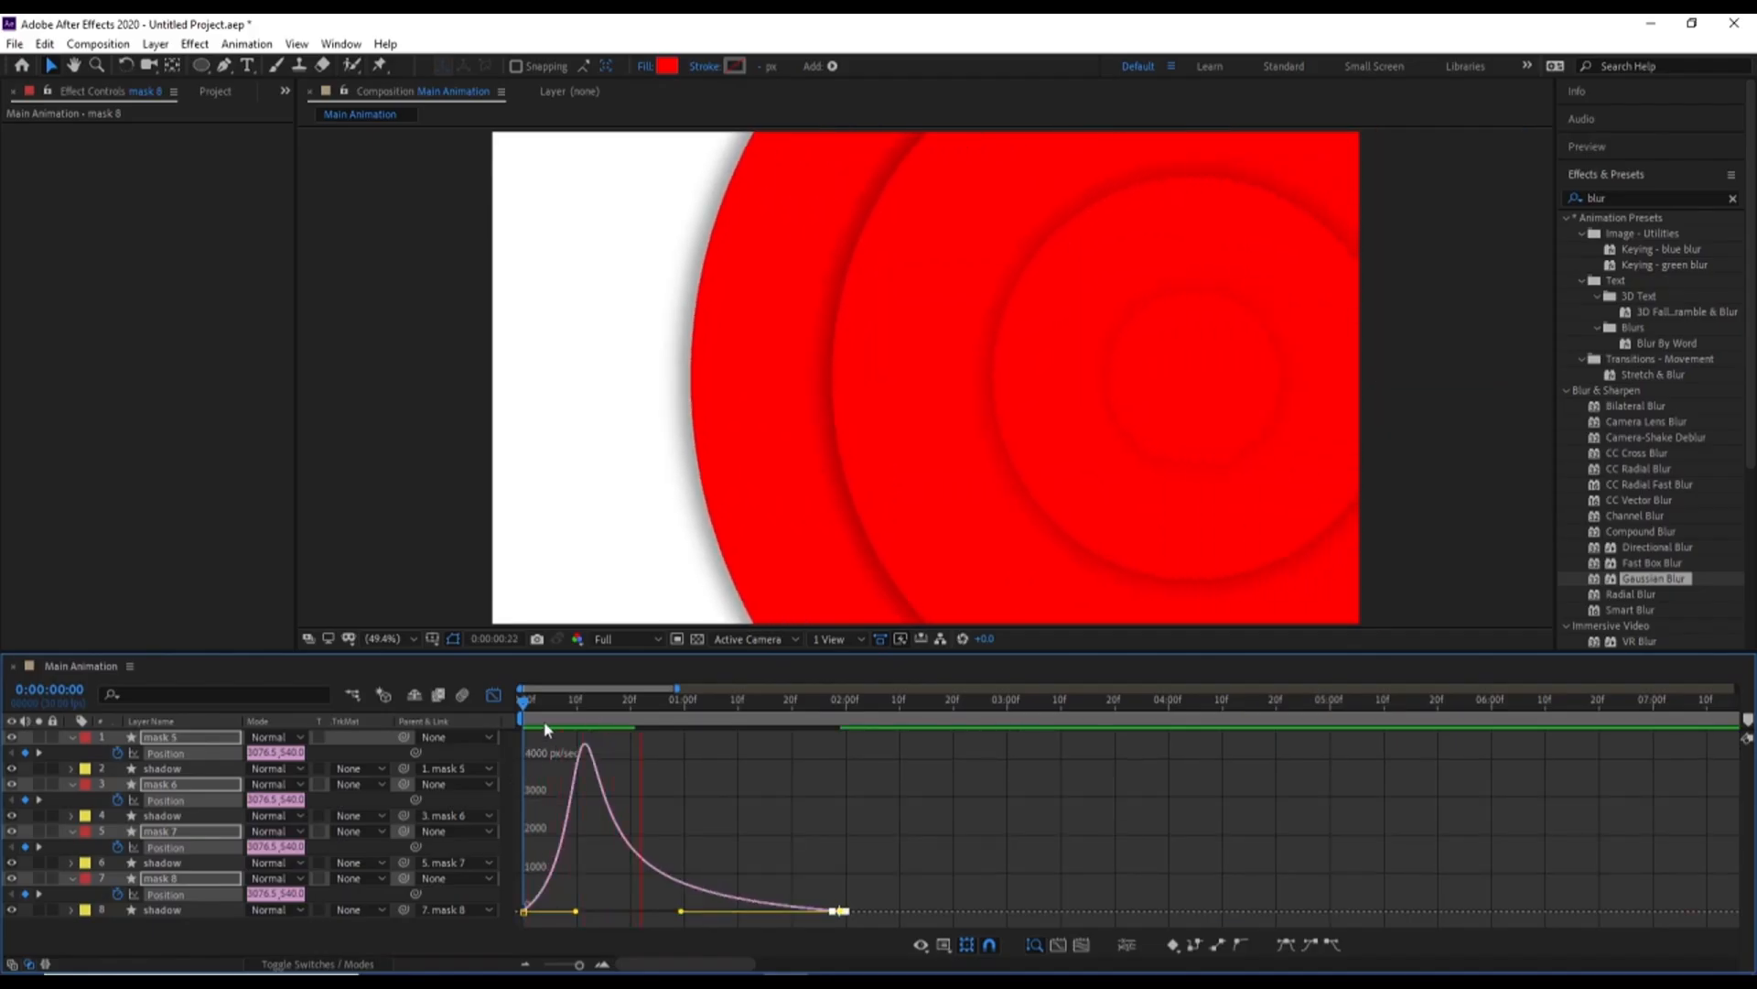
click(494, 696)
Add a 70% opacity keyframe at 0:00:00:10 to the four shadow layers
drag(558, 702, 577, 703)
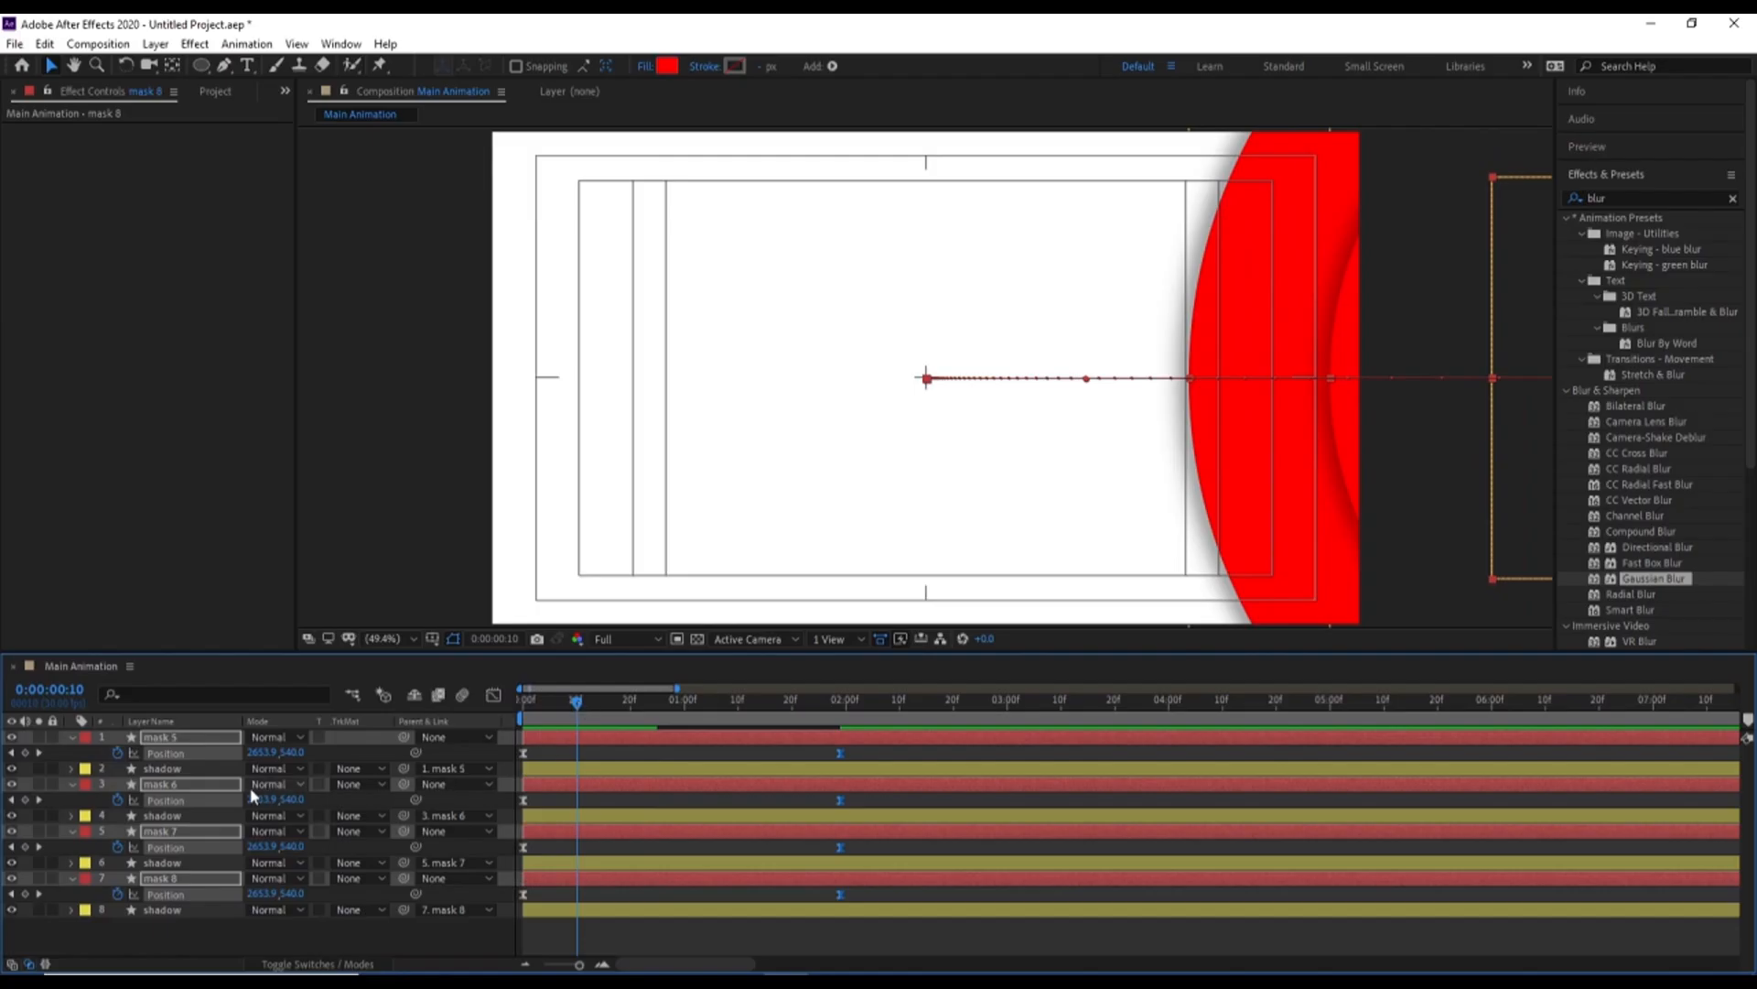
click(157, 769)
ctrl+click(152, 815)
ctrl+click(162, 862)
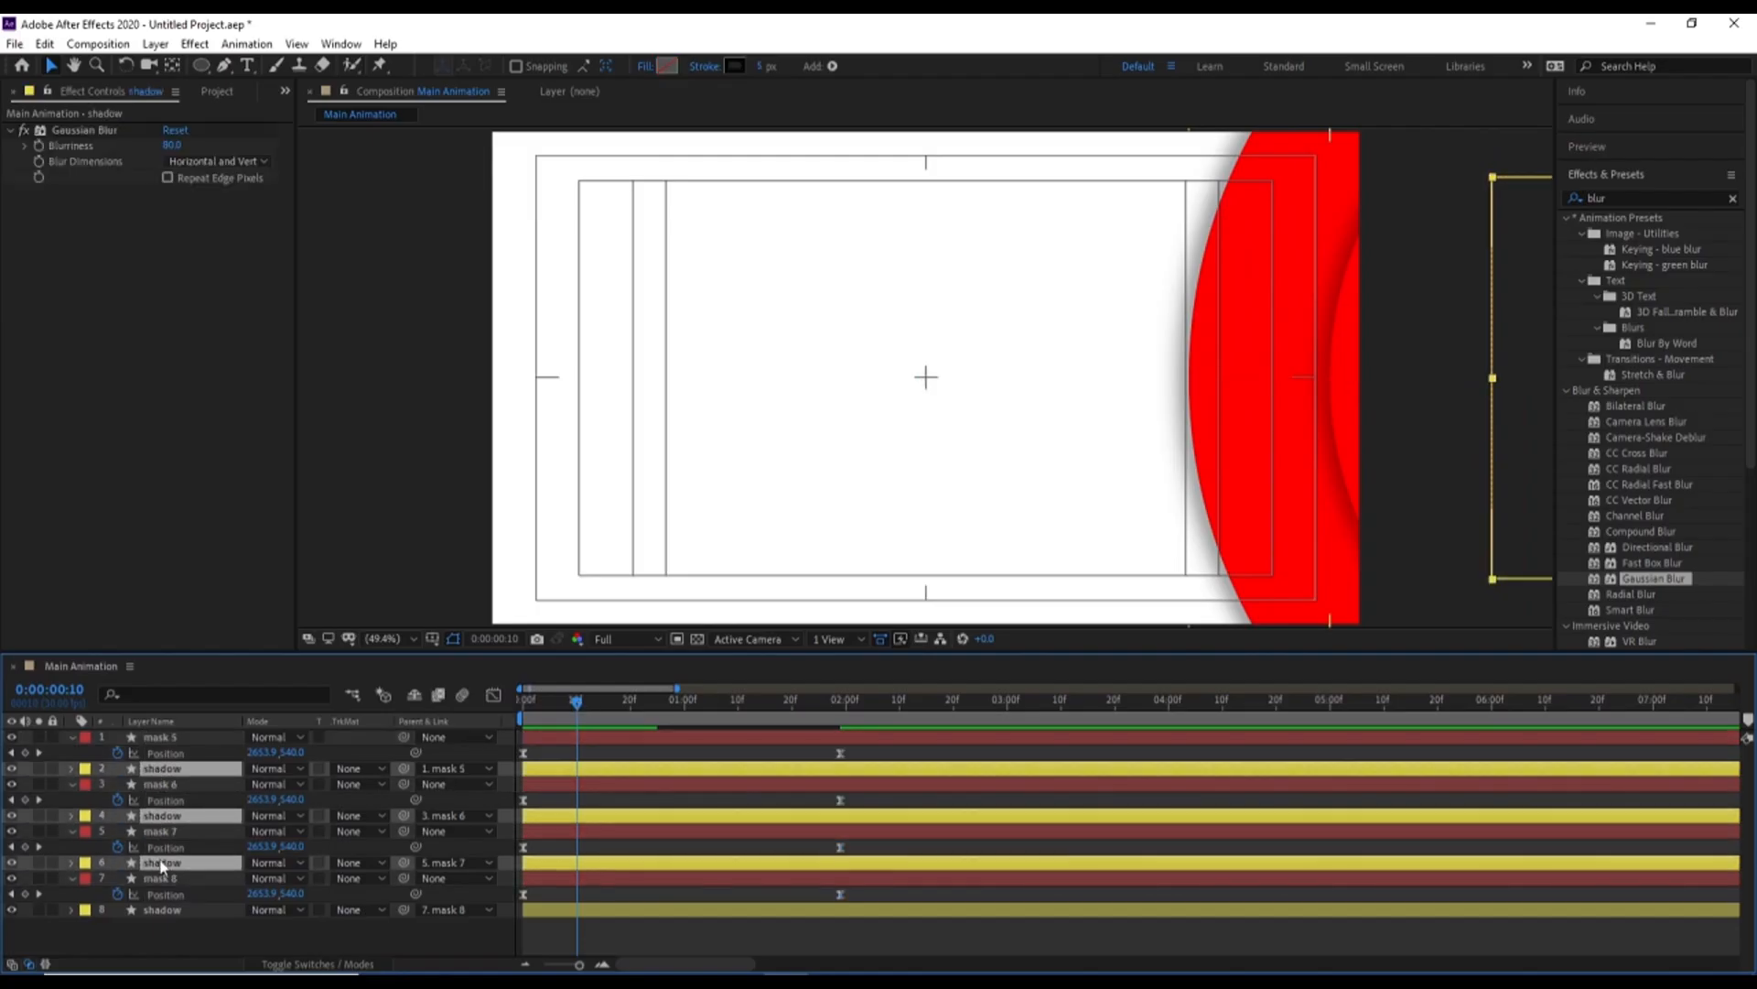
key(t)
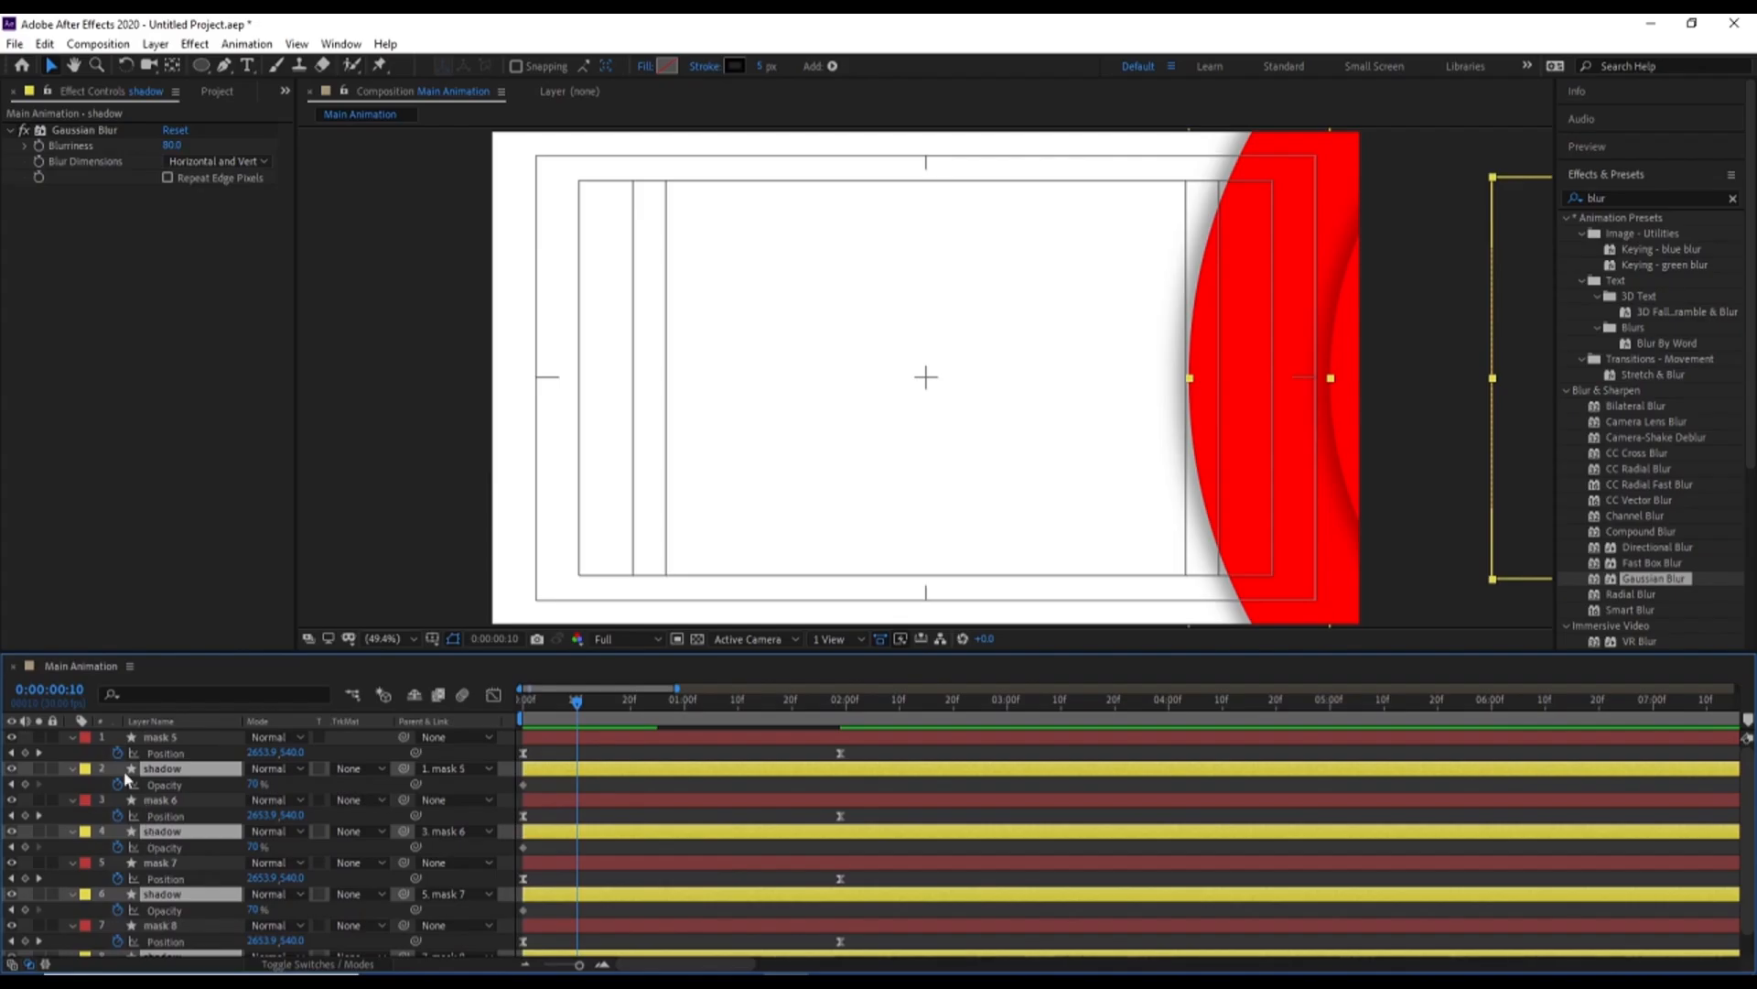
click(24, 785)
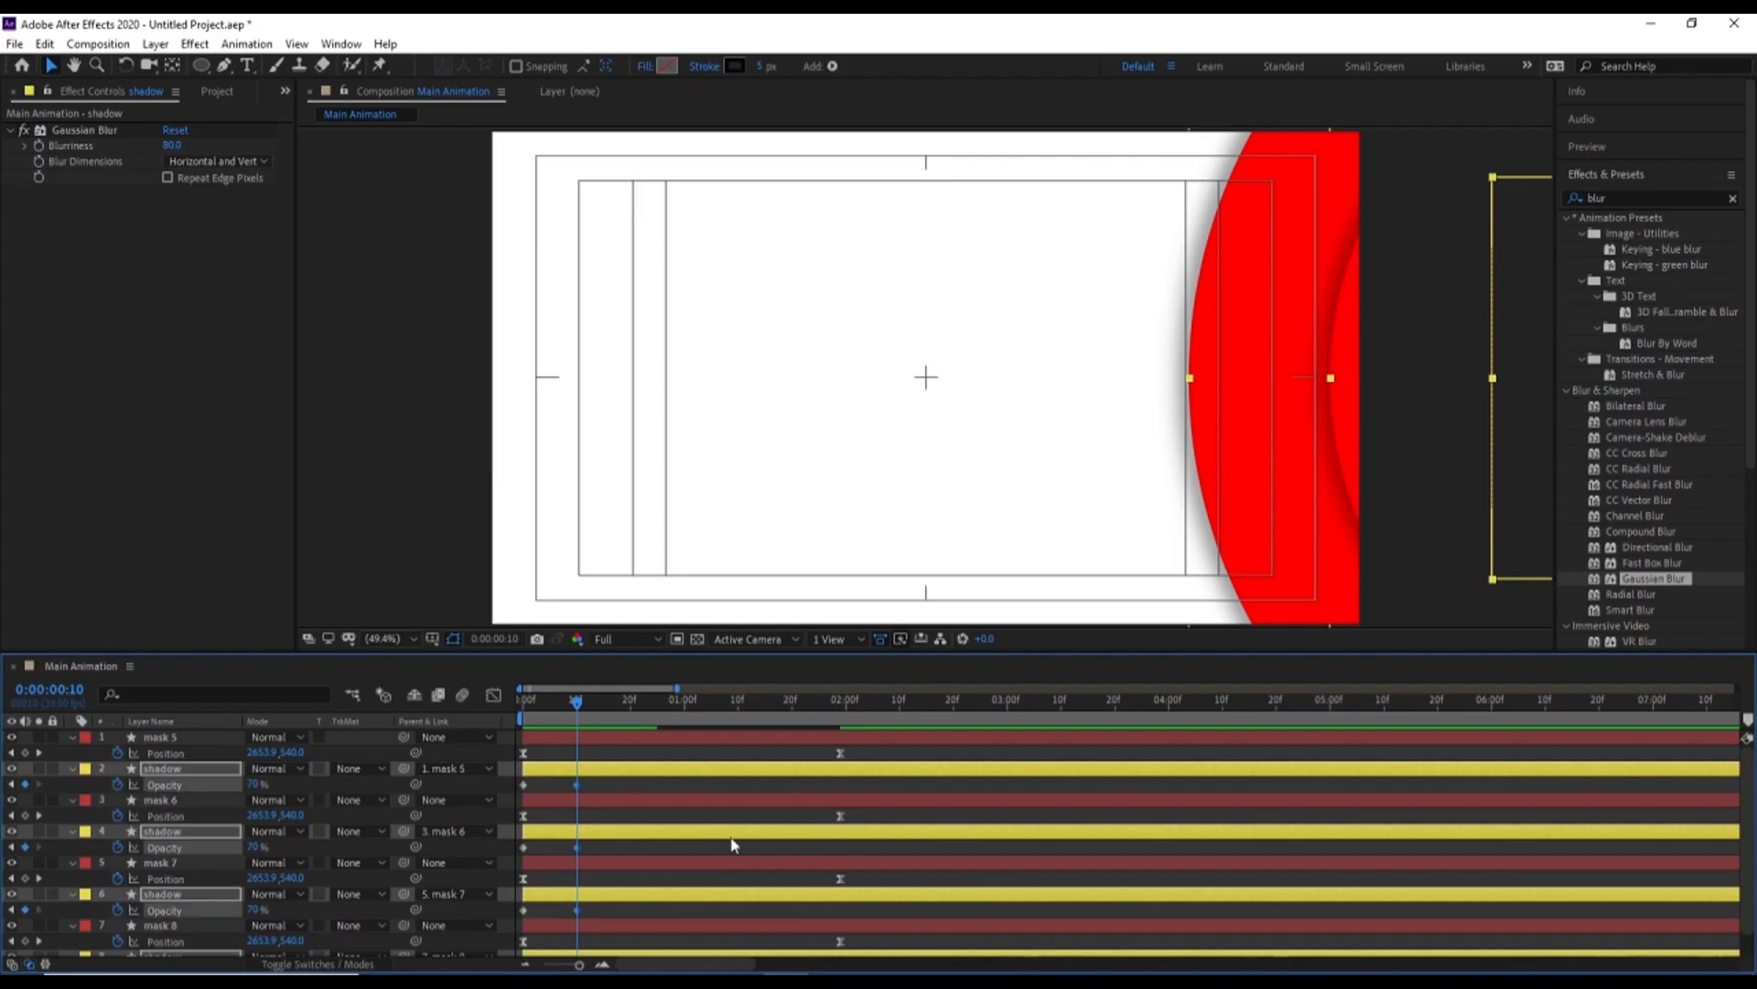
Set the opacity of the four shadow layers to 0% at 0:00:01:29 and preview the fade
key(k)
click(252, 785)
text(0)
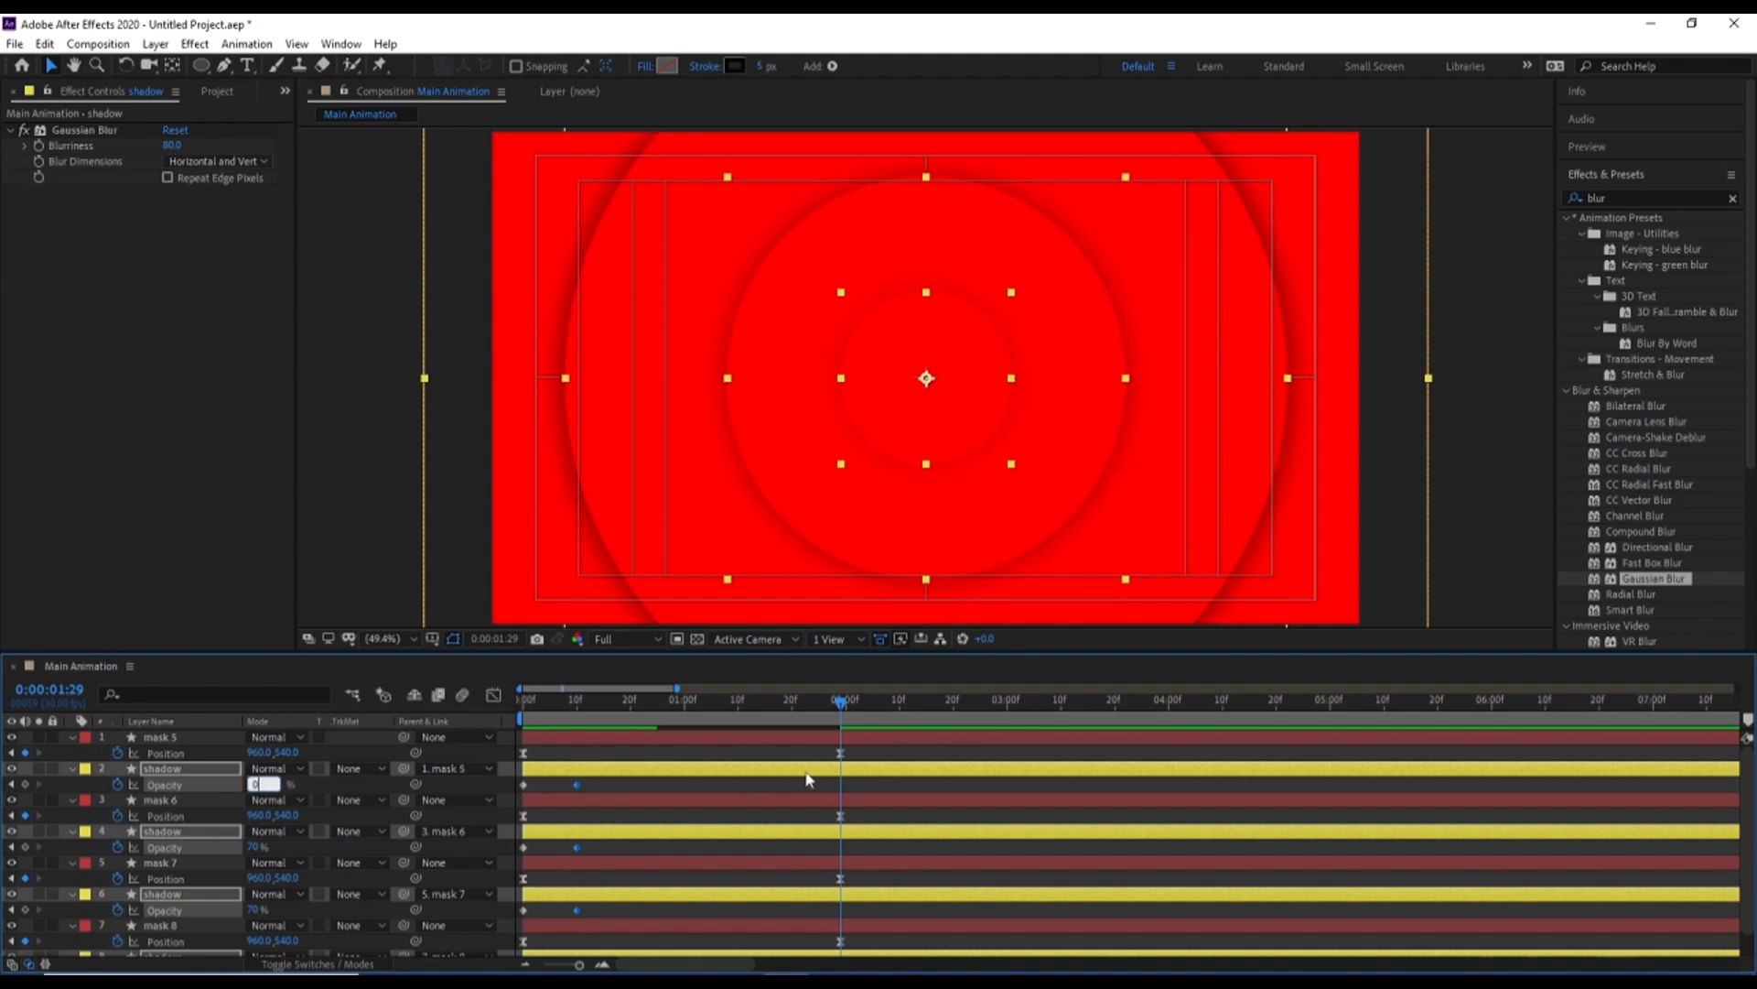
key(Return)
drag(596, 706, 562, 718)
key(space)
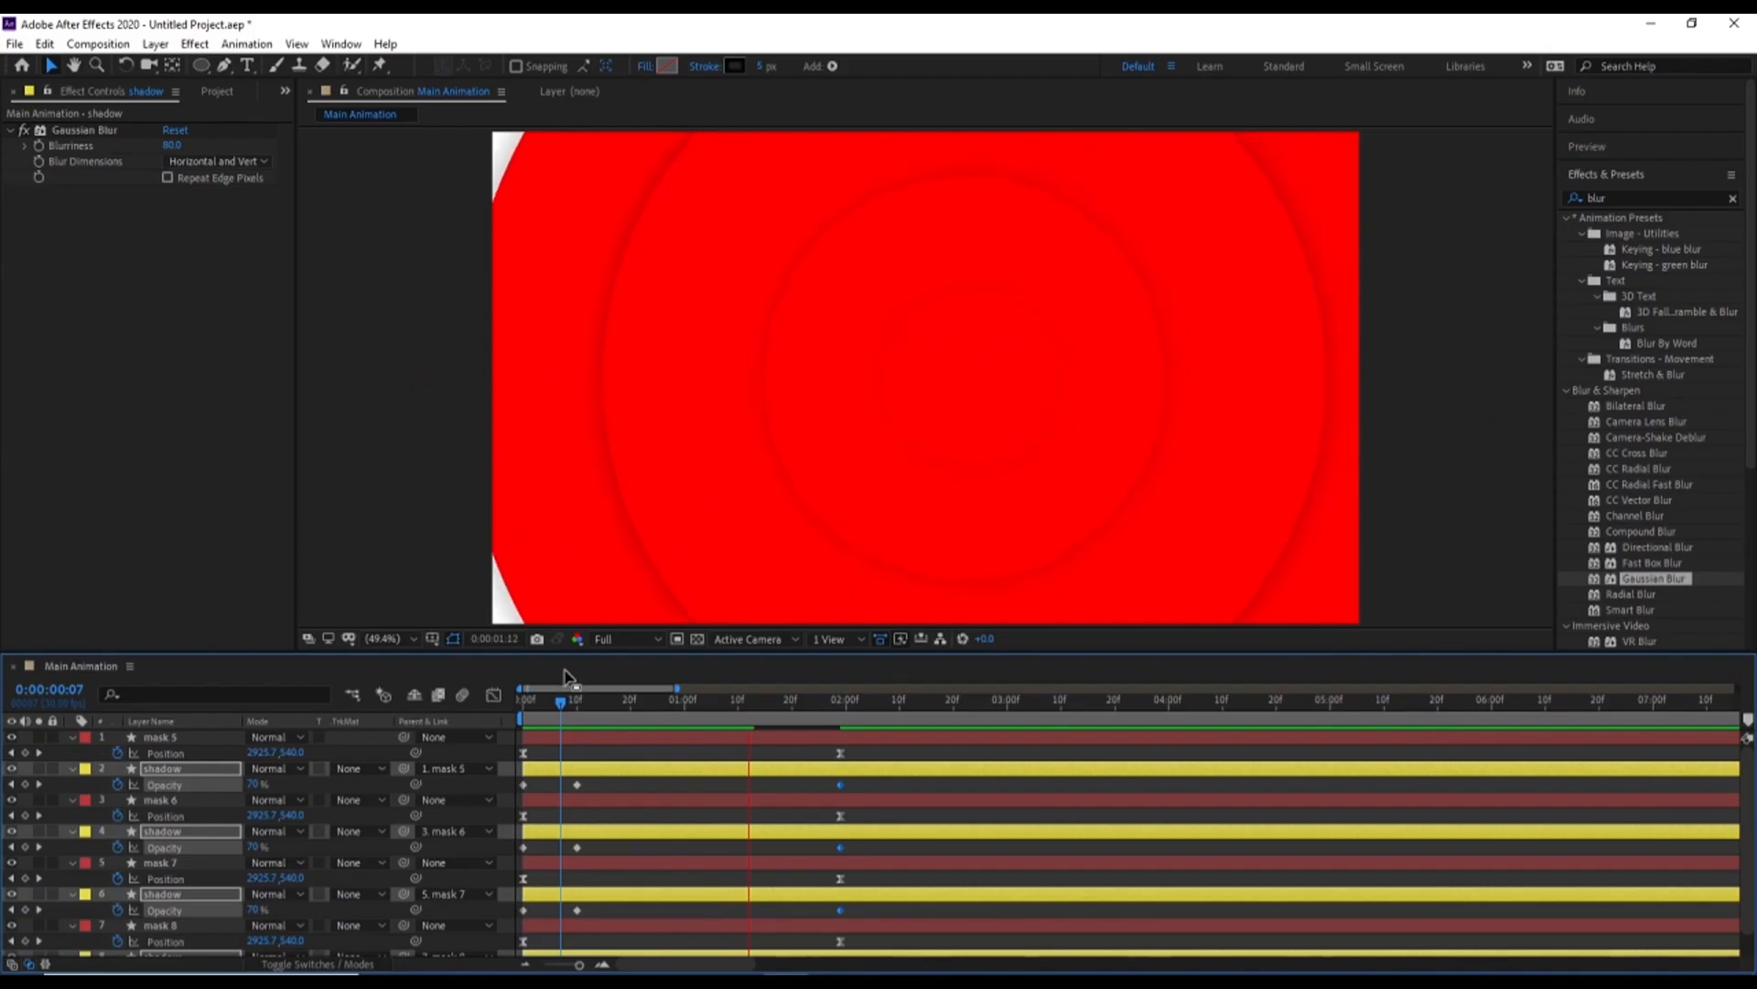
key(space)
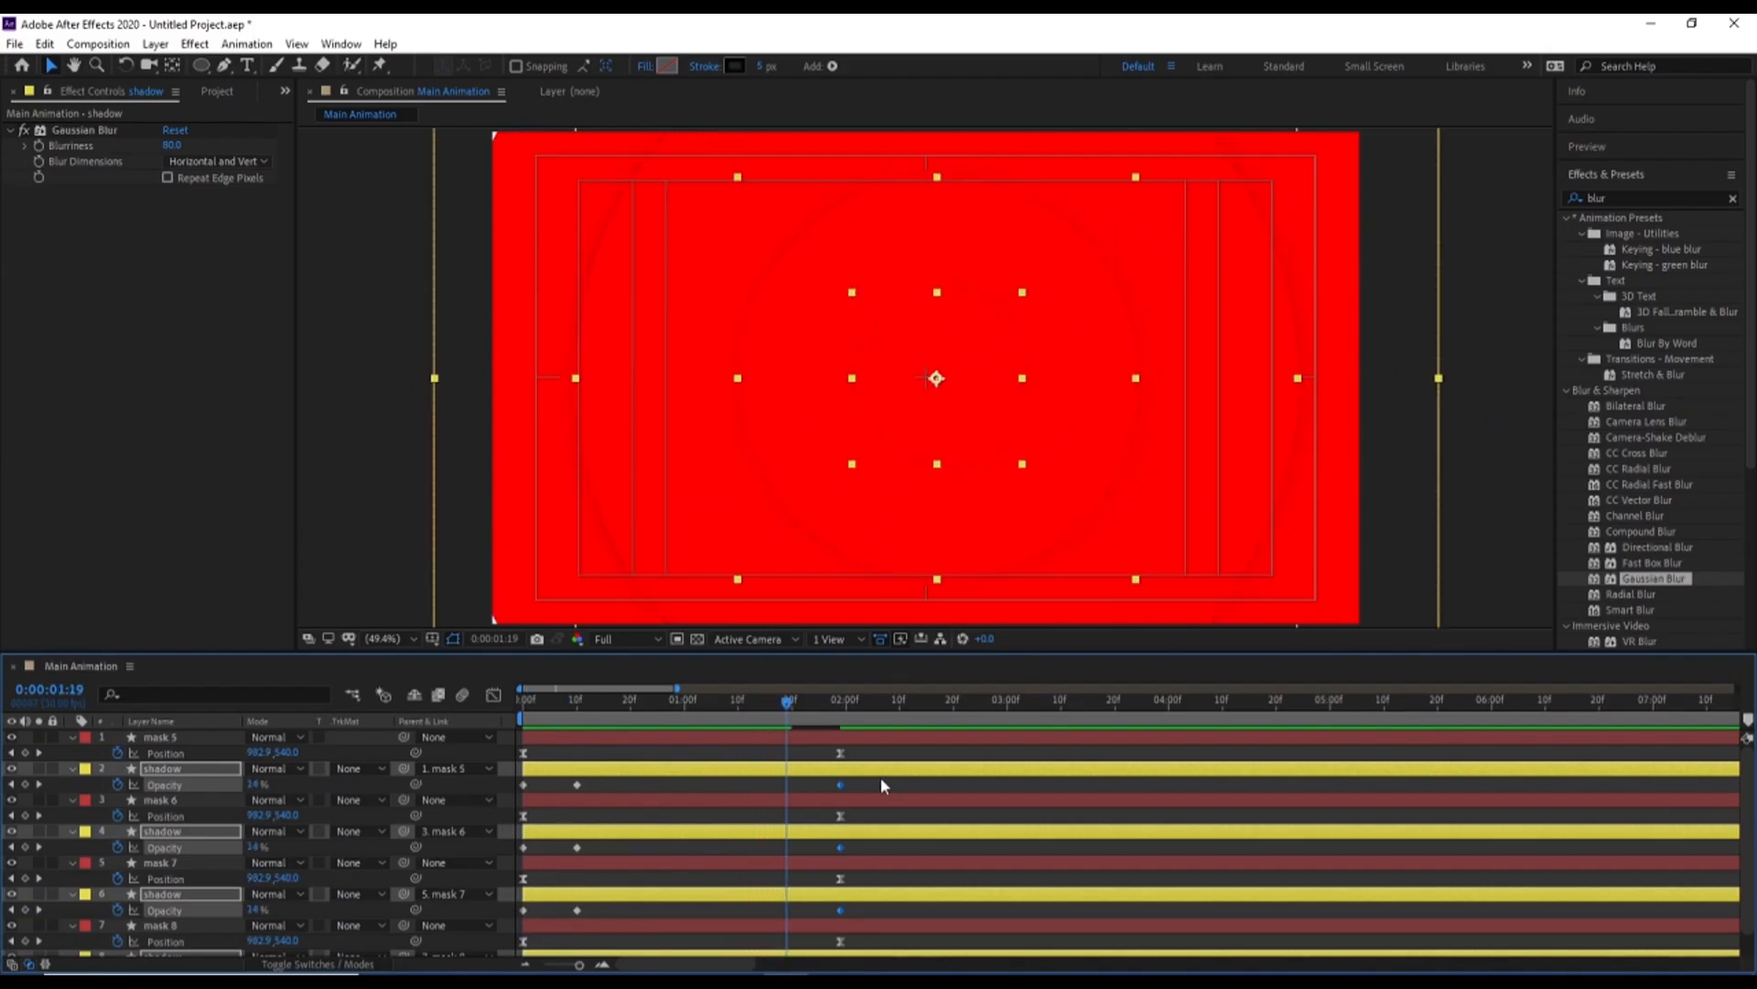
Easy Ease the last opacity keyframes of the shadow layers, preview the animation, and collapse all layer properties
key(F9)
key(Home)
key(space)
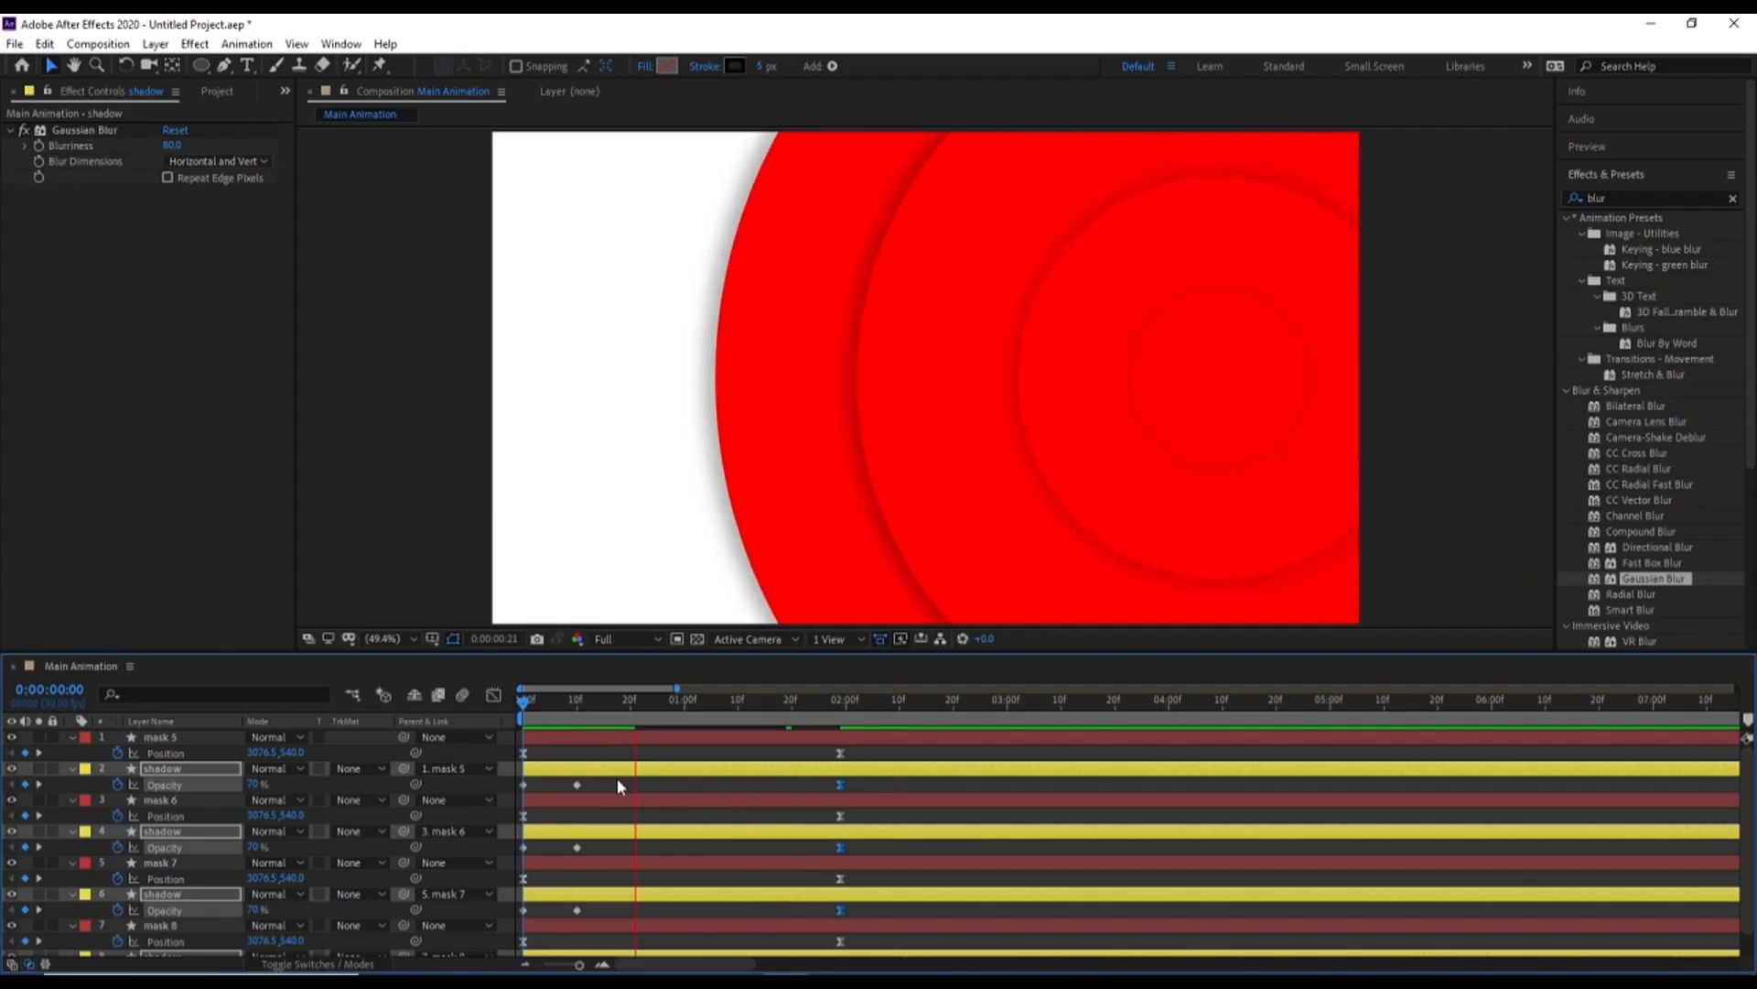
key(space)
click(606, 759)
key(u)
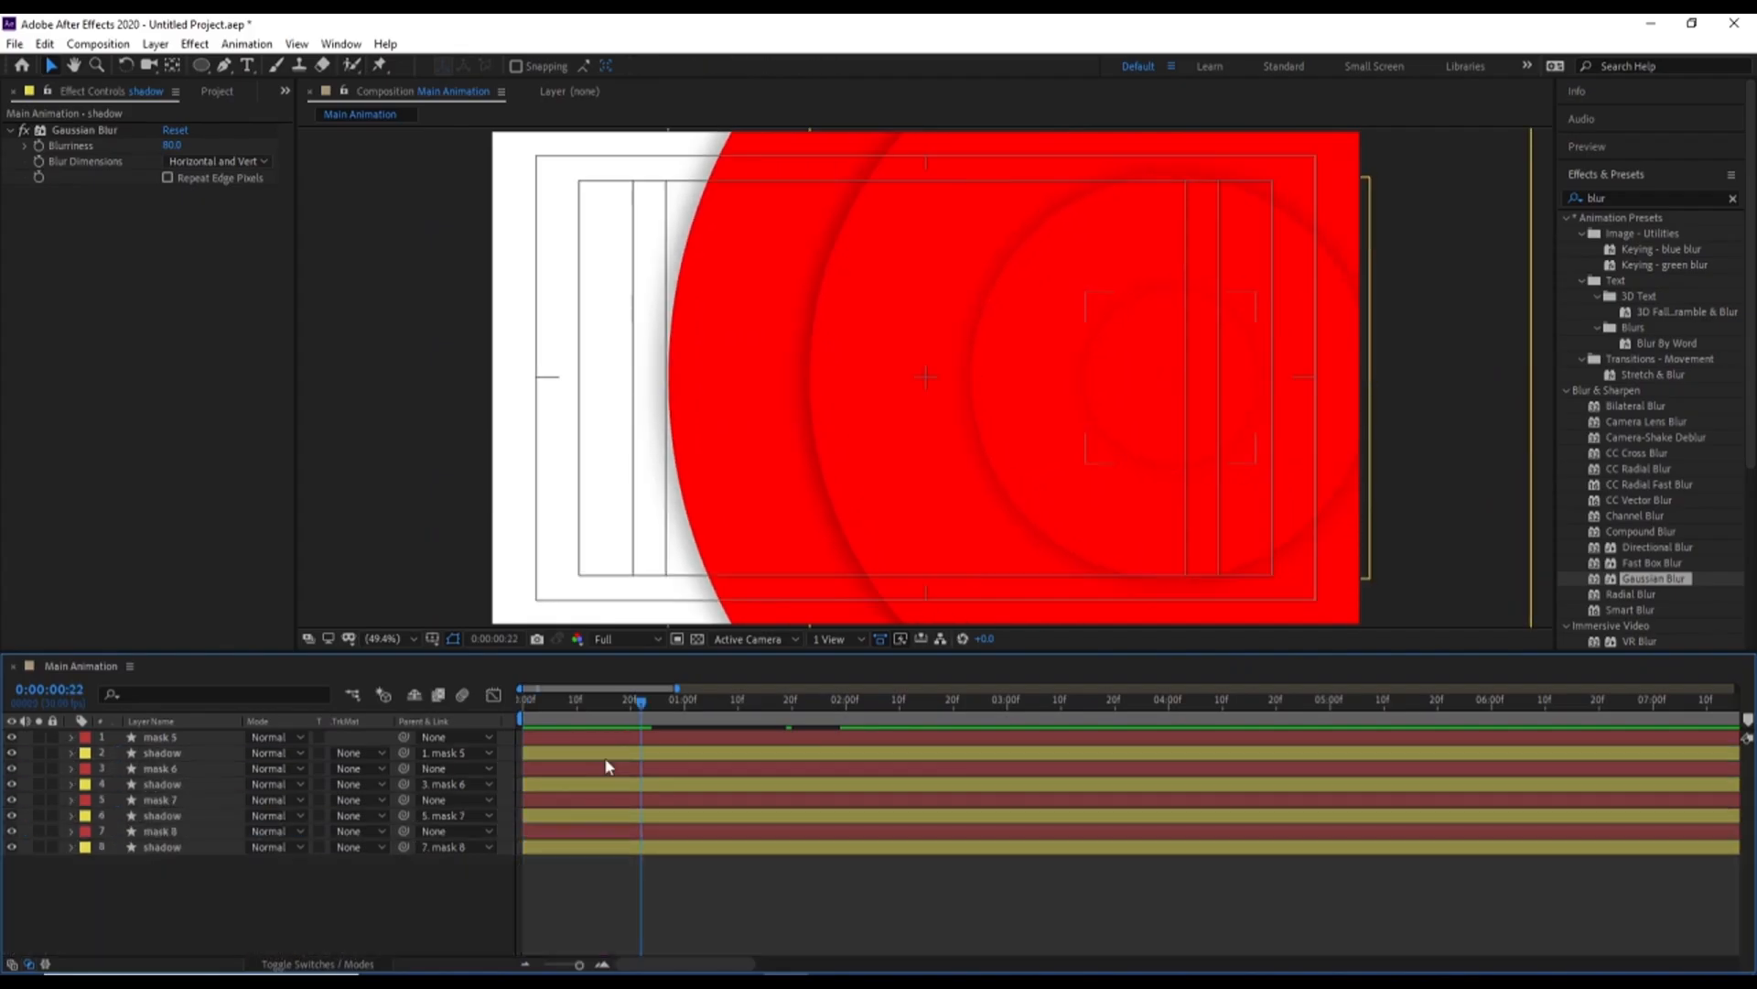
Add the imported pexels image ending in 534164.jpg as the top layer of Main Animation
key(ctrl+0)
click(72, 276)
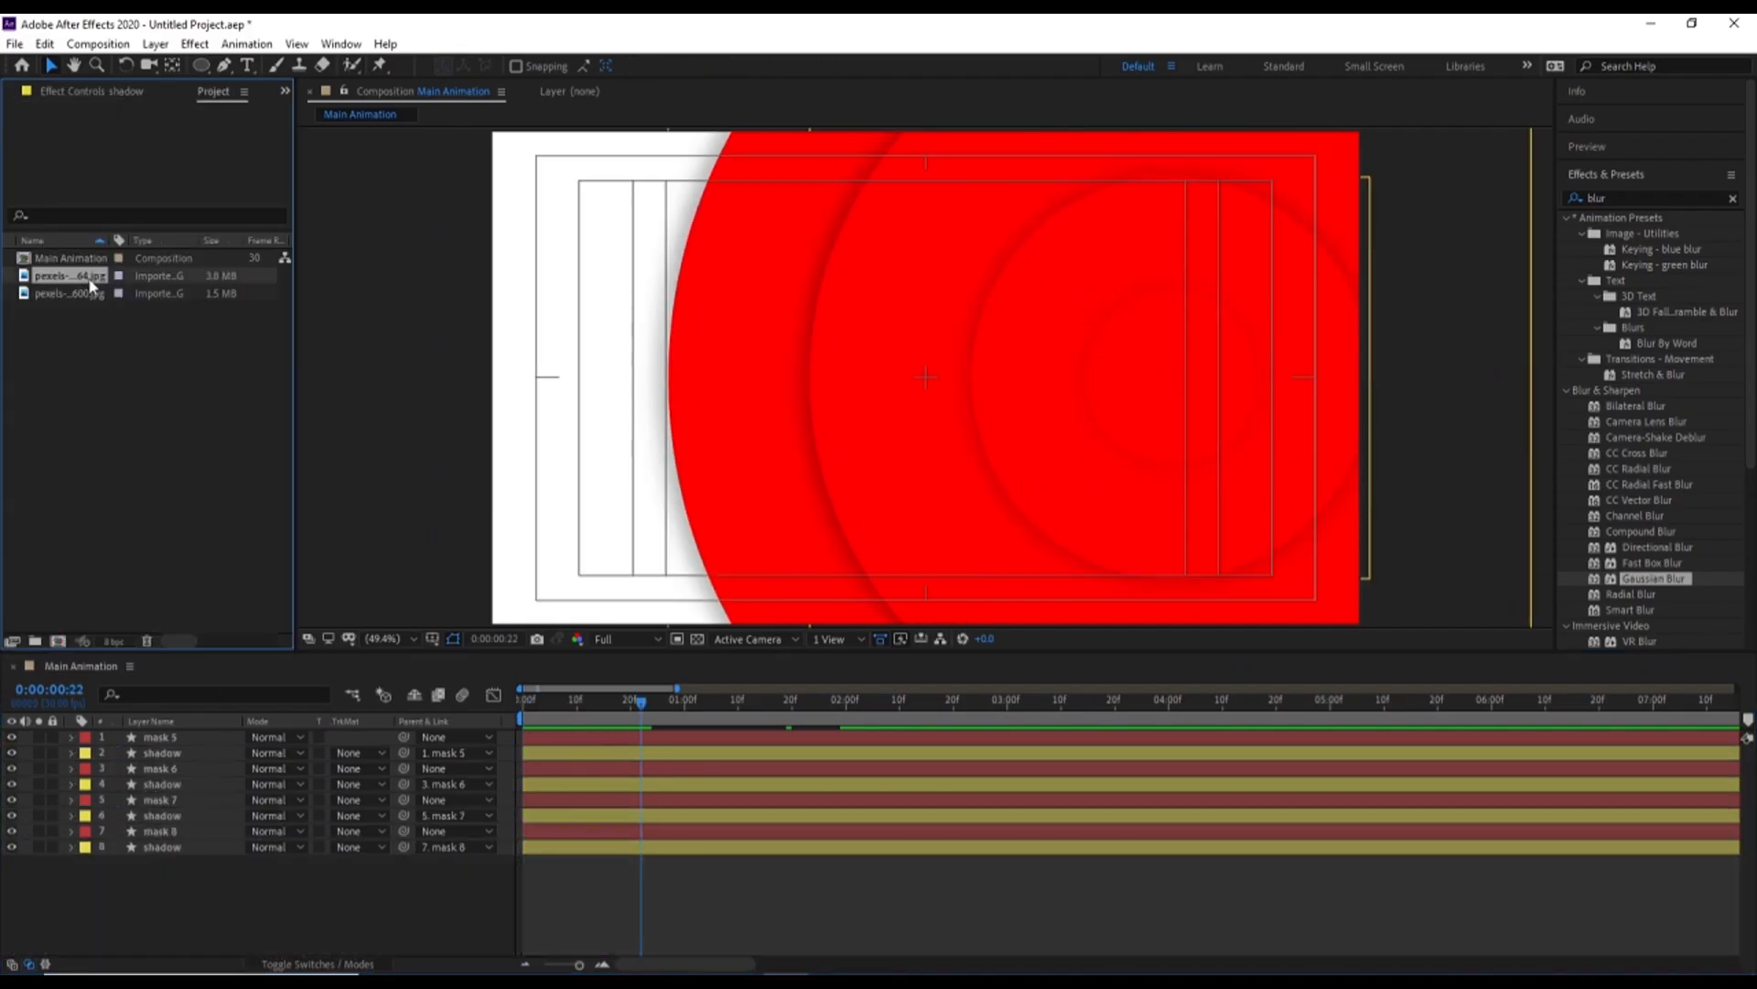
drag(65, 277, 164, 742)
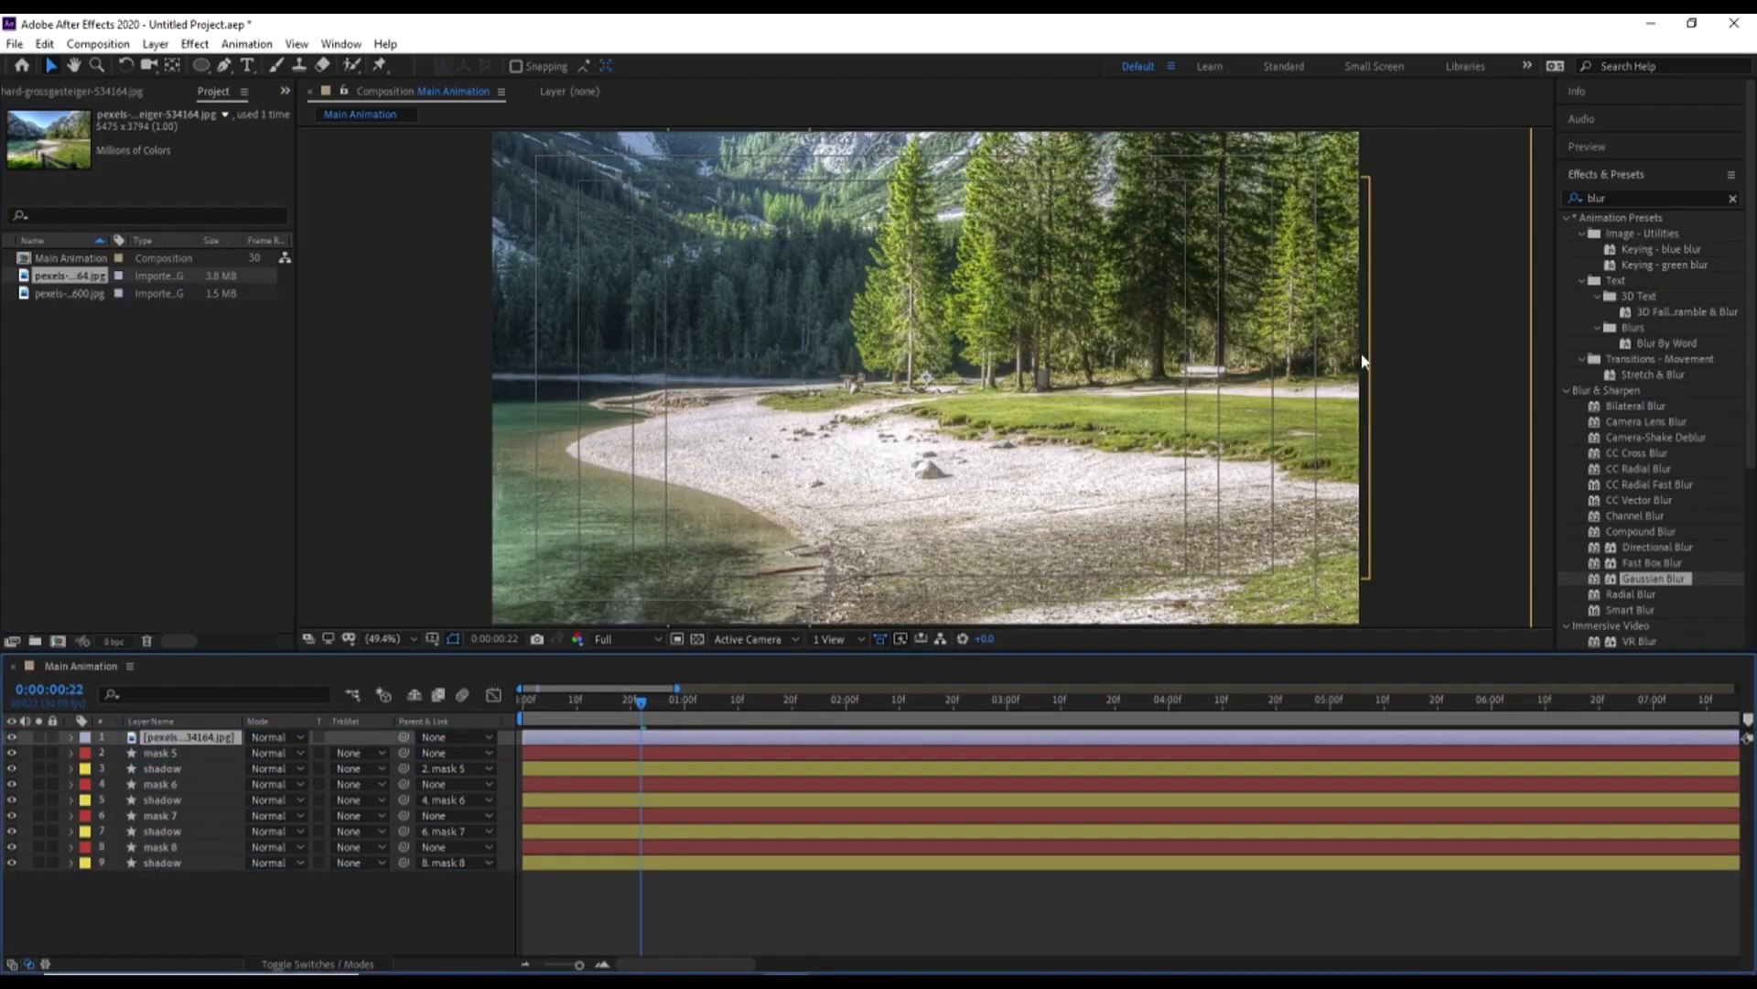
Fit the landscape image to the composition and scale it up to 41.1, 33.3%
right_click(729, 288)
mouse_move(780, 382)
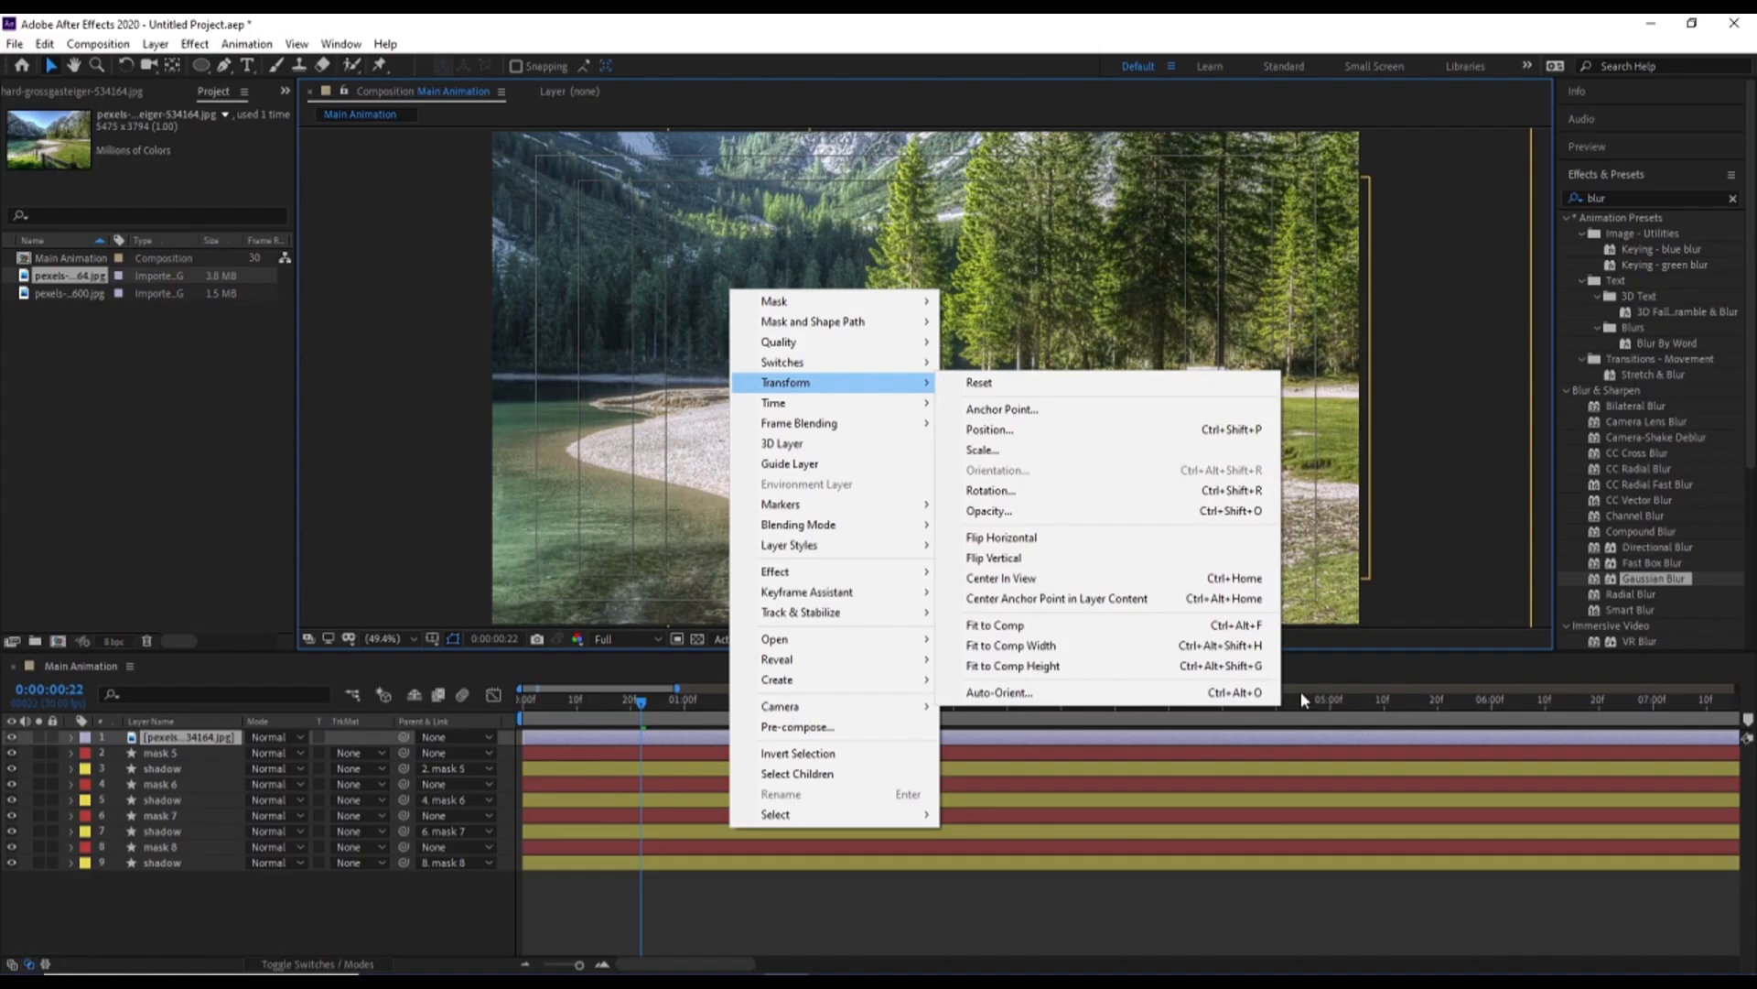
click(989, 626)
key(s)
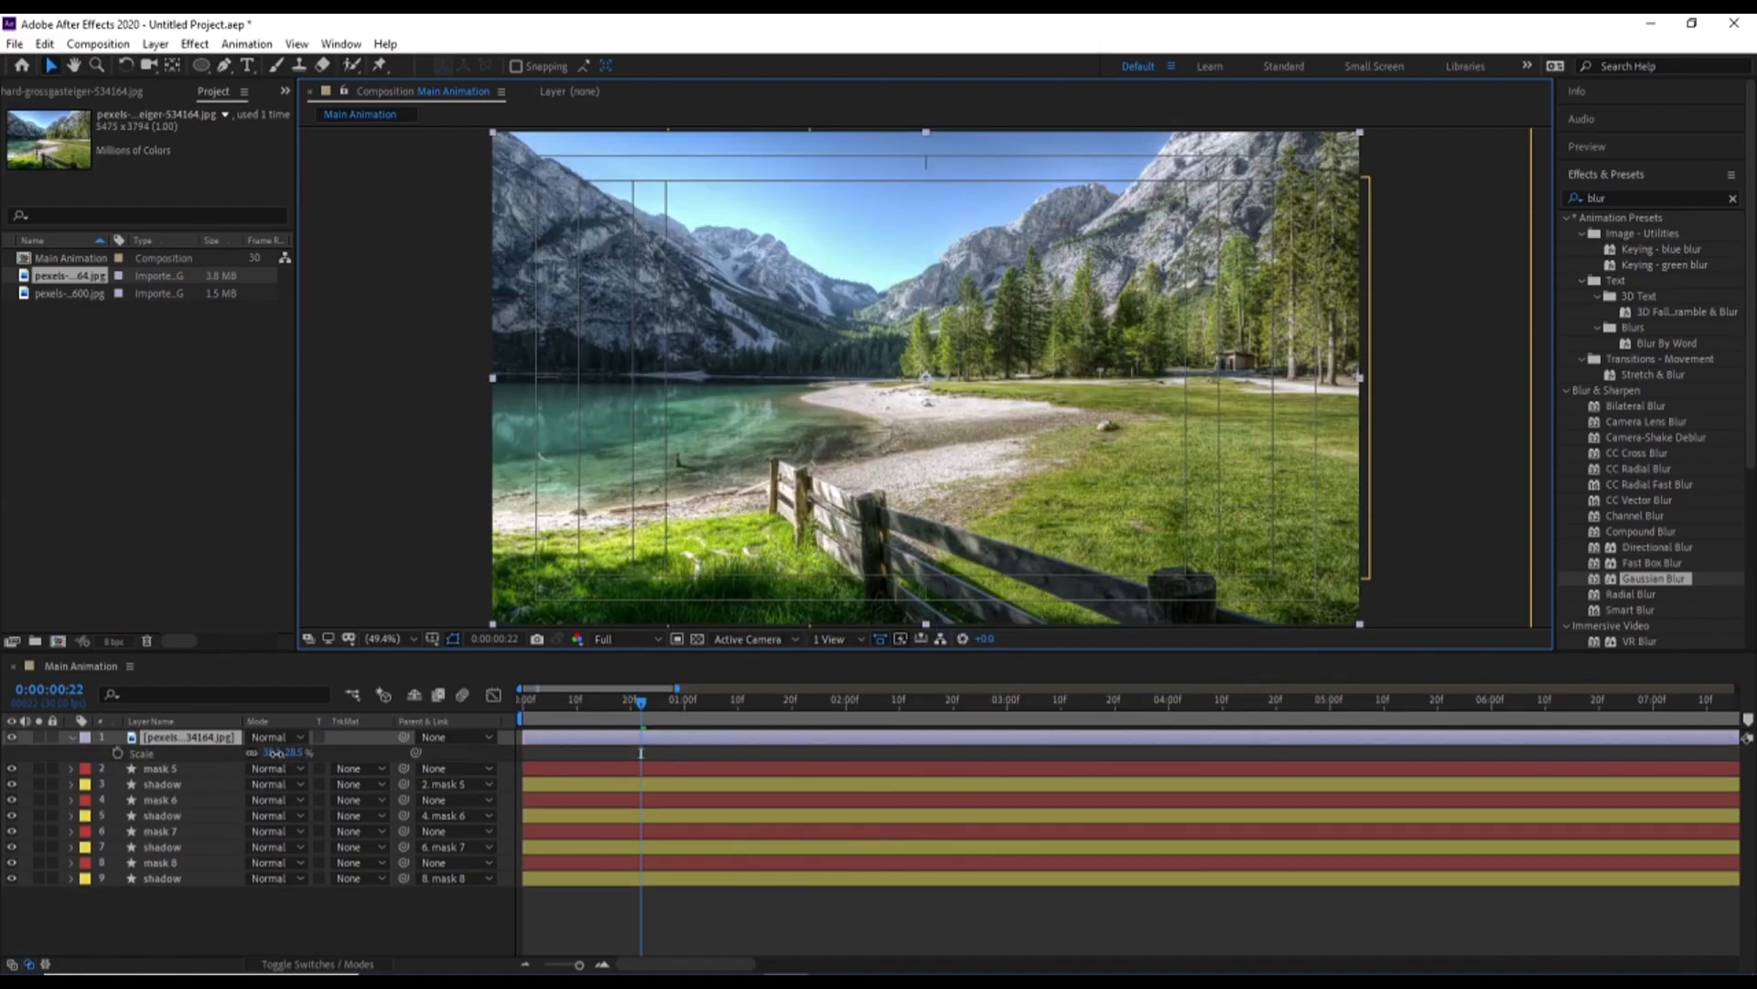
drag(276, 752, 280, 753)
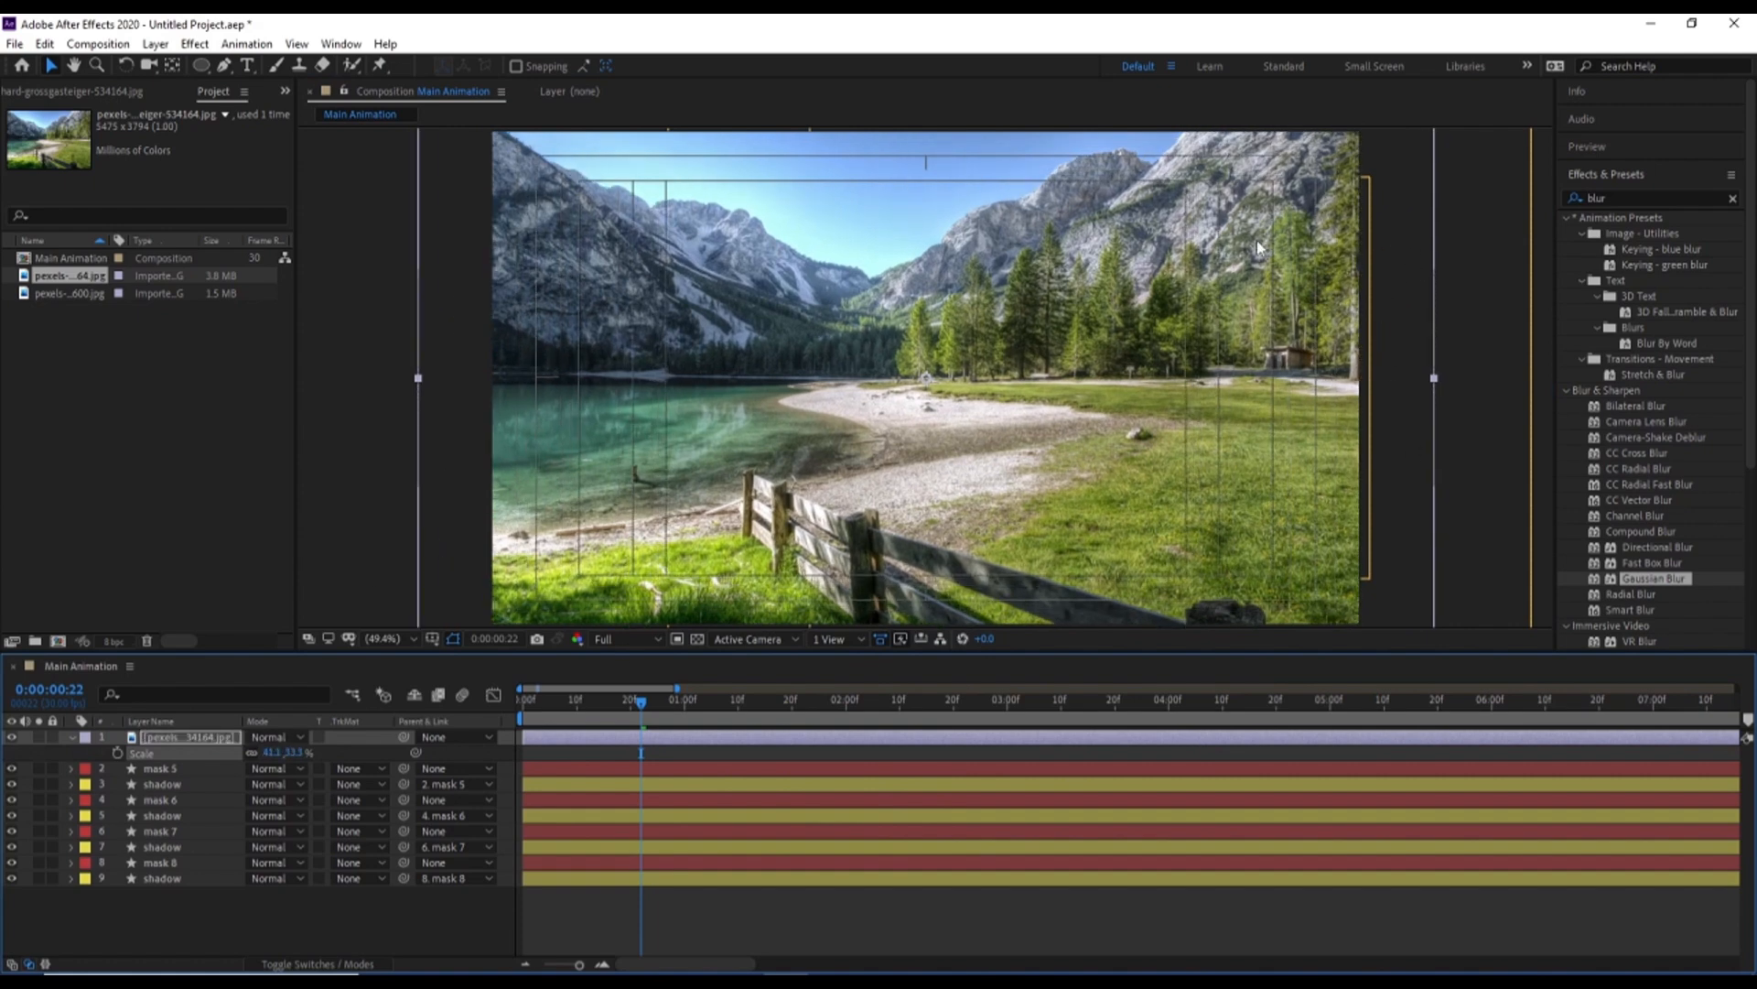
Place the image layer directly below mask 5 and set its track matte to the alpha of mask 5
click(185, 738)
drag(182, 742, 179, 758)
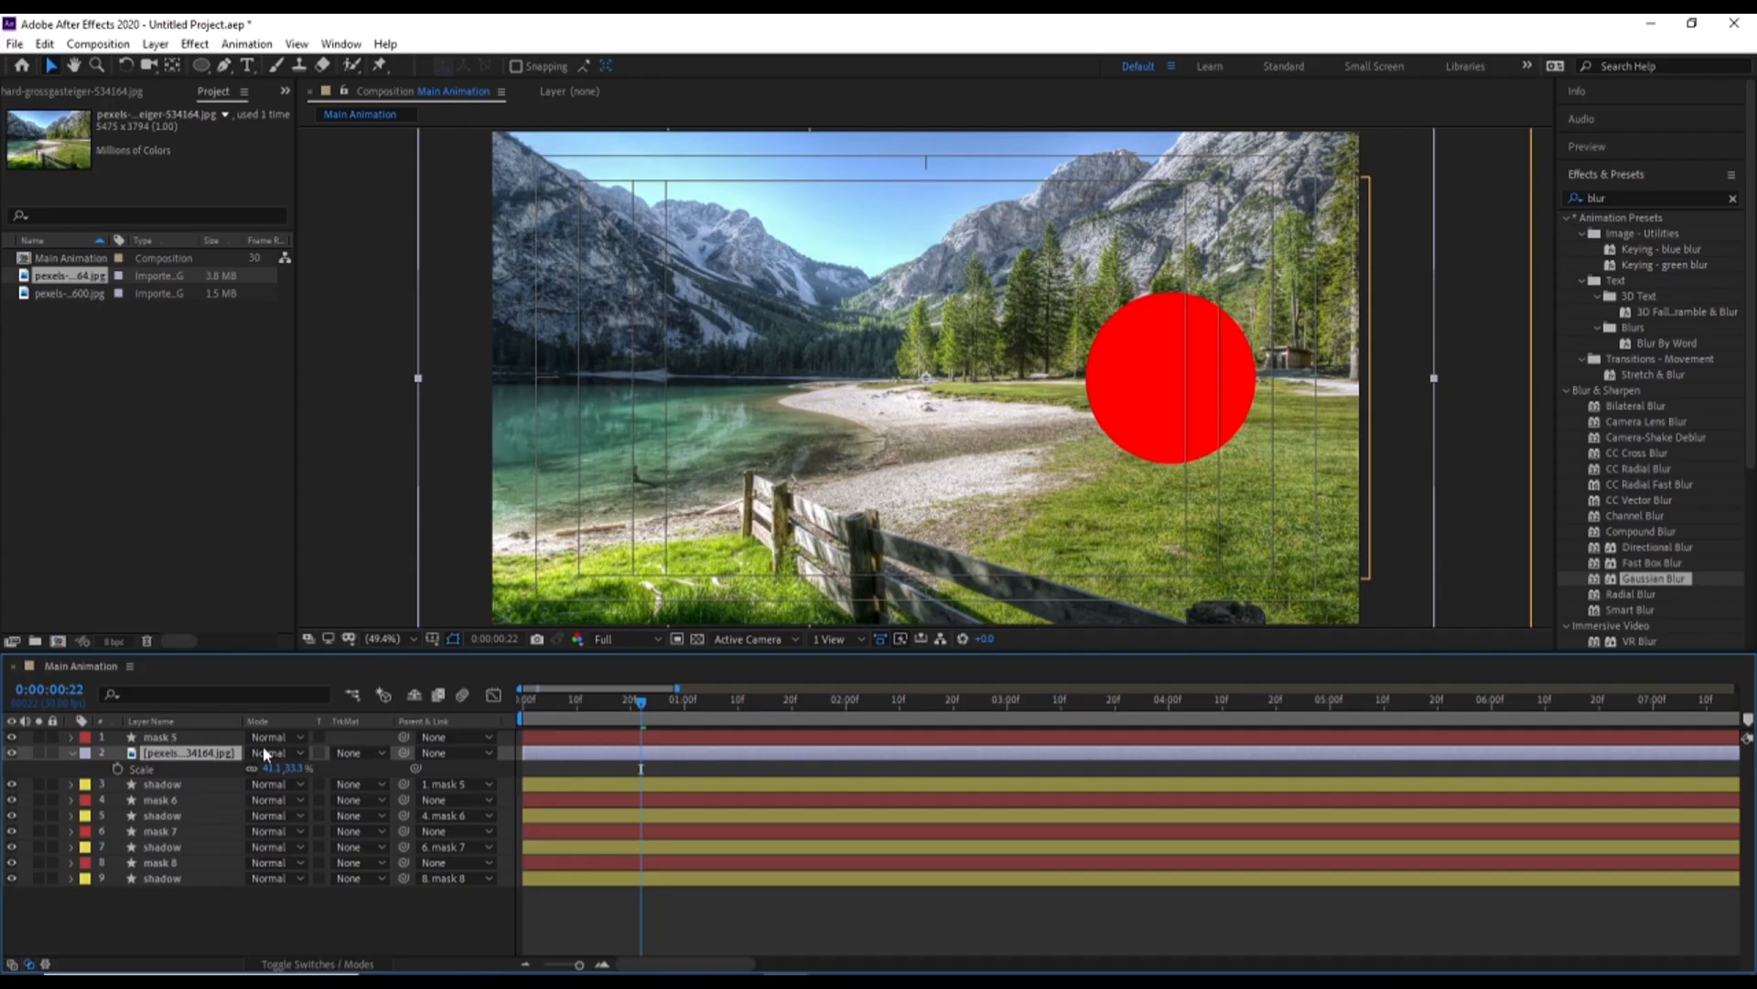
click(352, 752)
click(366, 793)
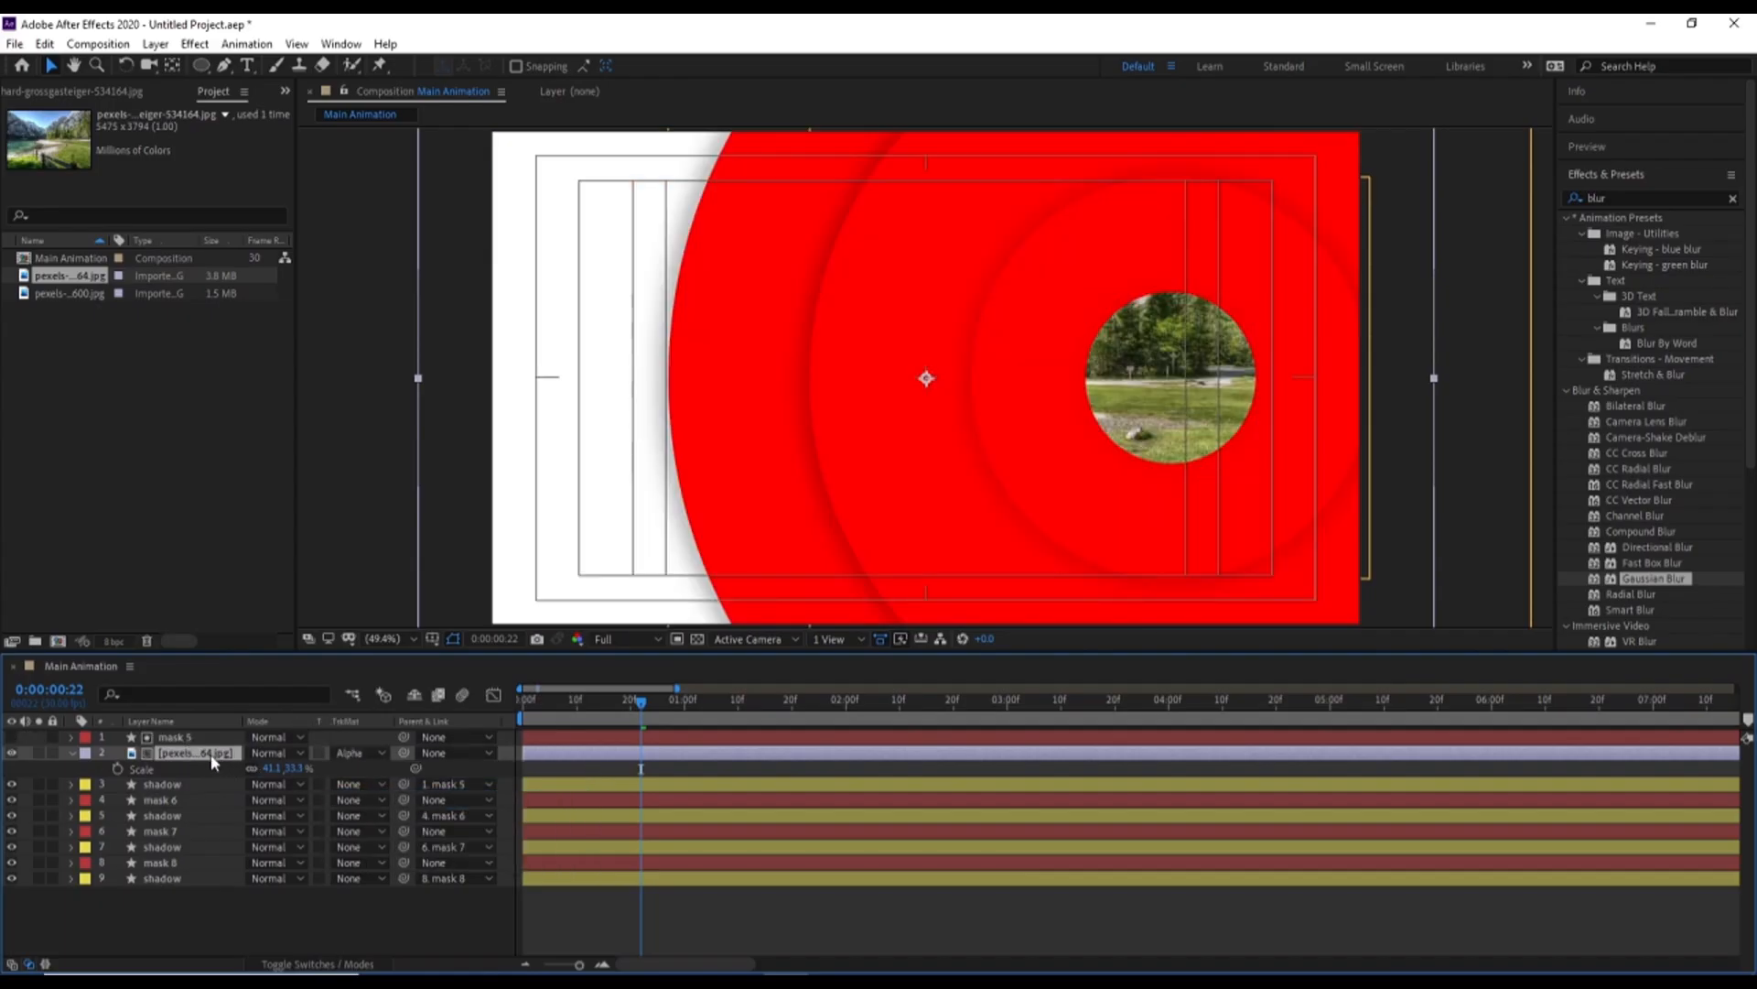
Duplicate the matted image layer, place the copy directly below mask 6, and hide the mask 6 layer
key(ctrl+d)
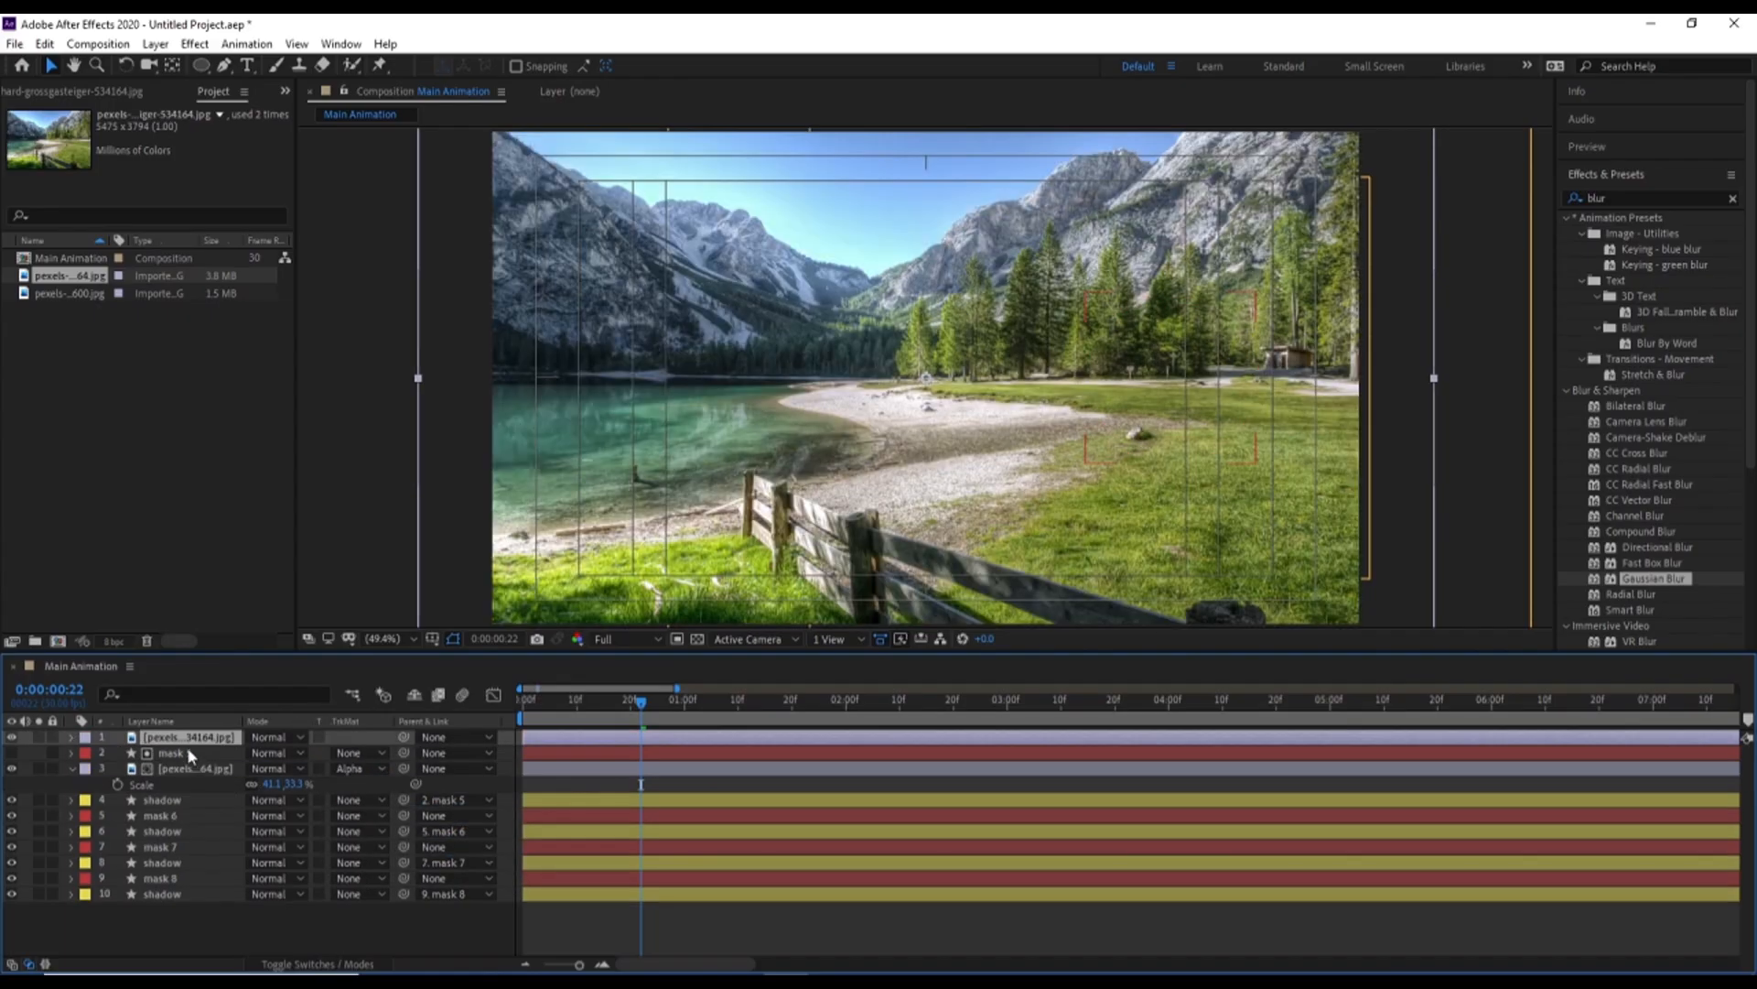
drag(179, 743, 205, 814)
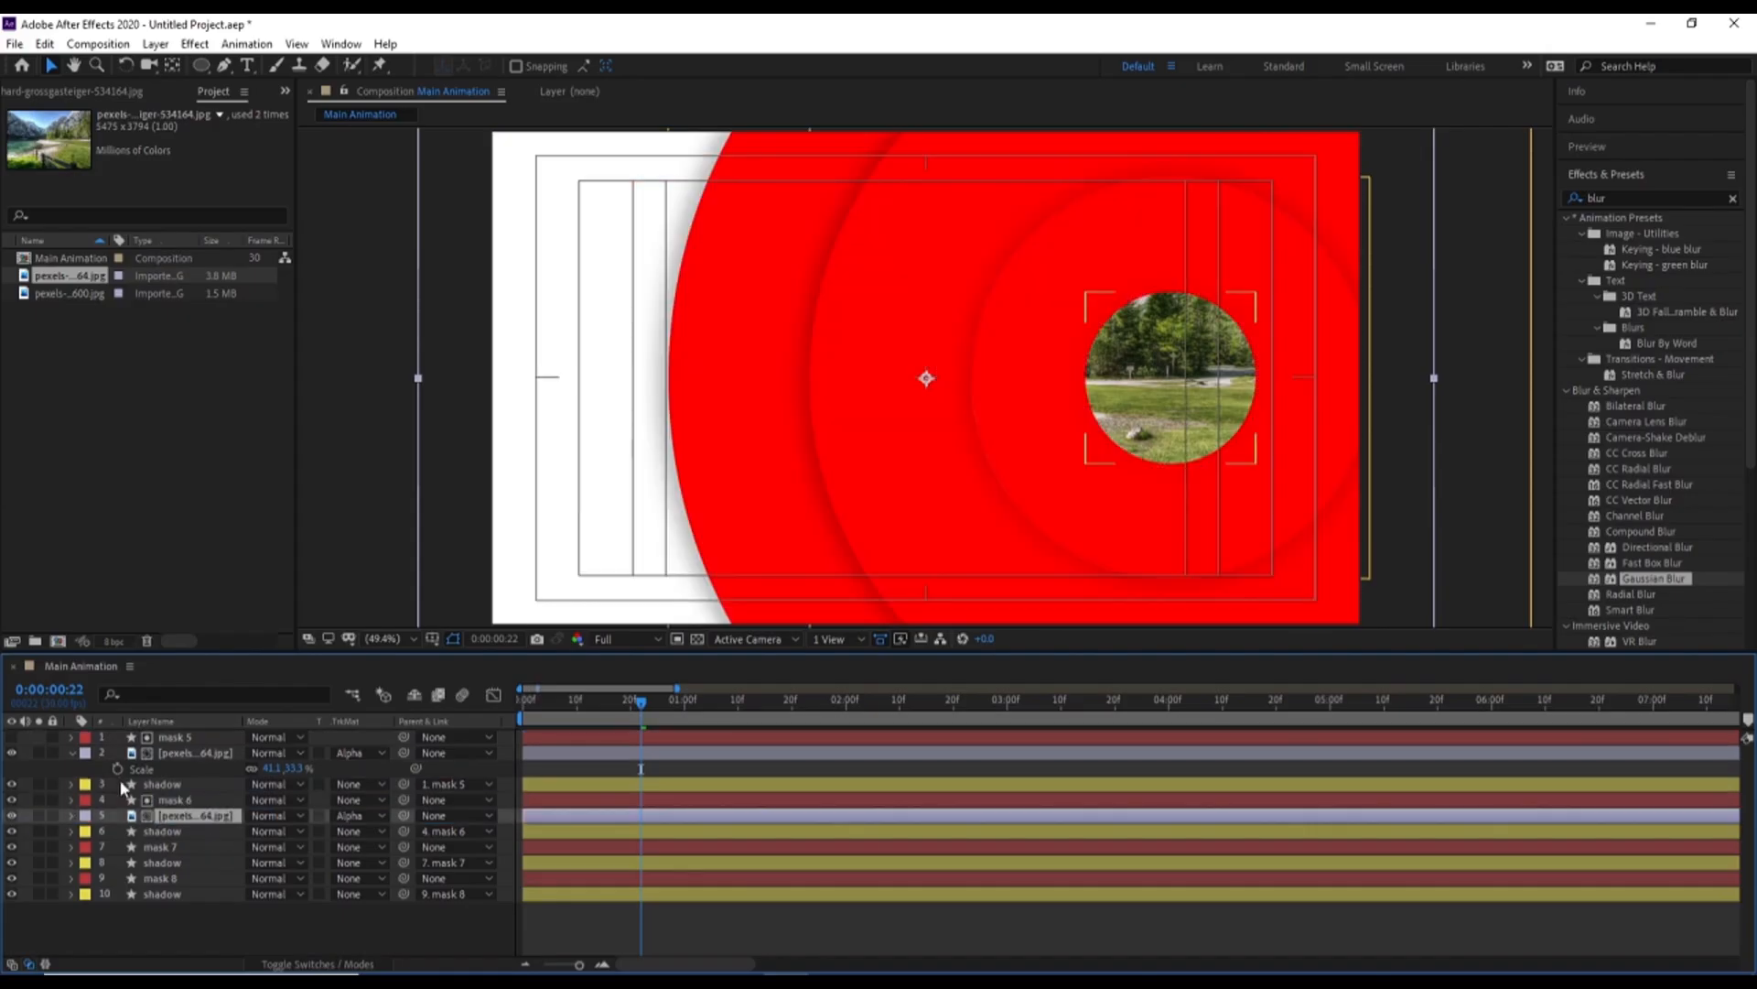
click(12, 800)
Duplicate the image layer again, place the copy directly below mask 7, and hide the mask 7 layer
key(ctrl+d)
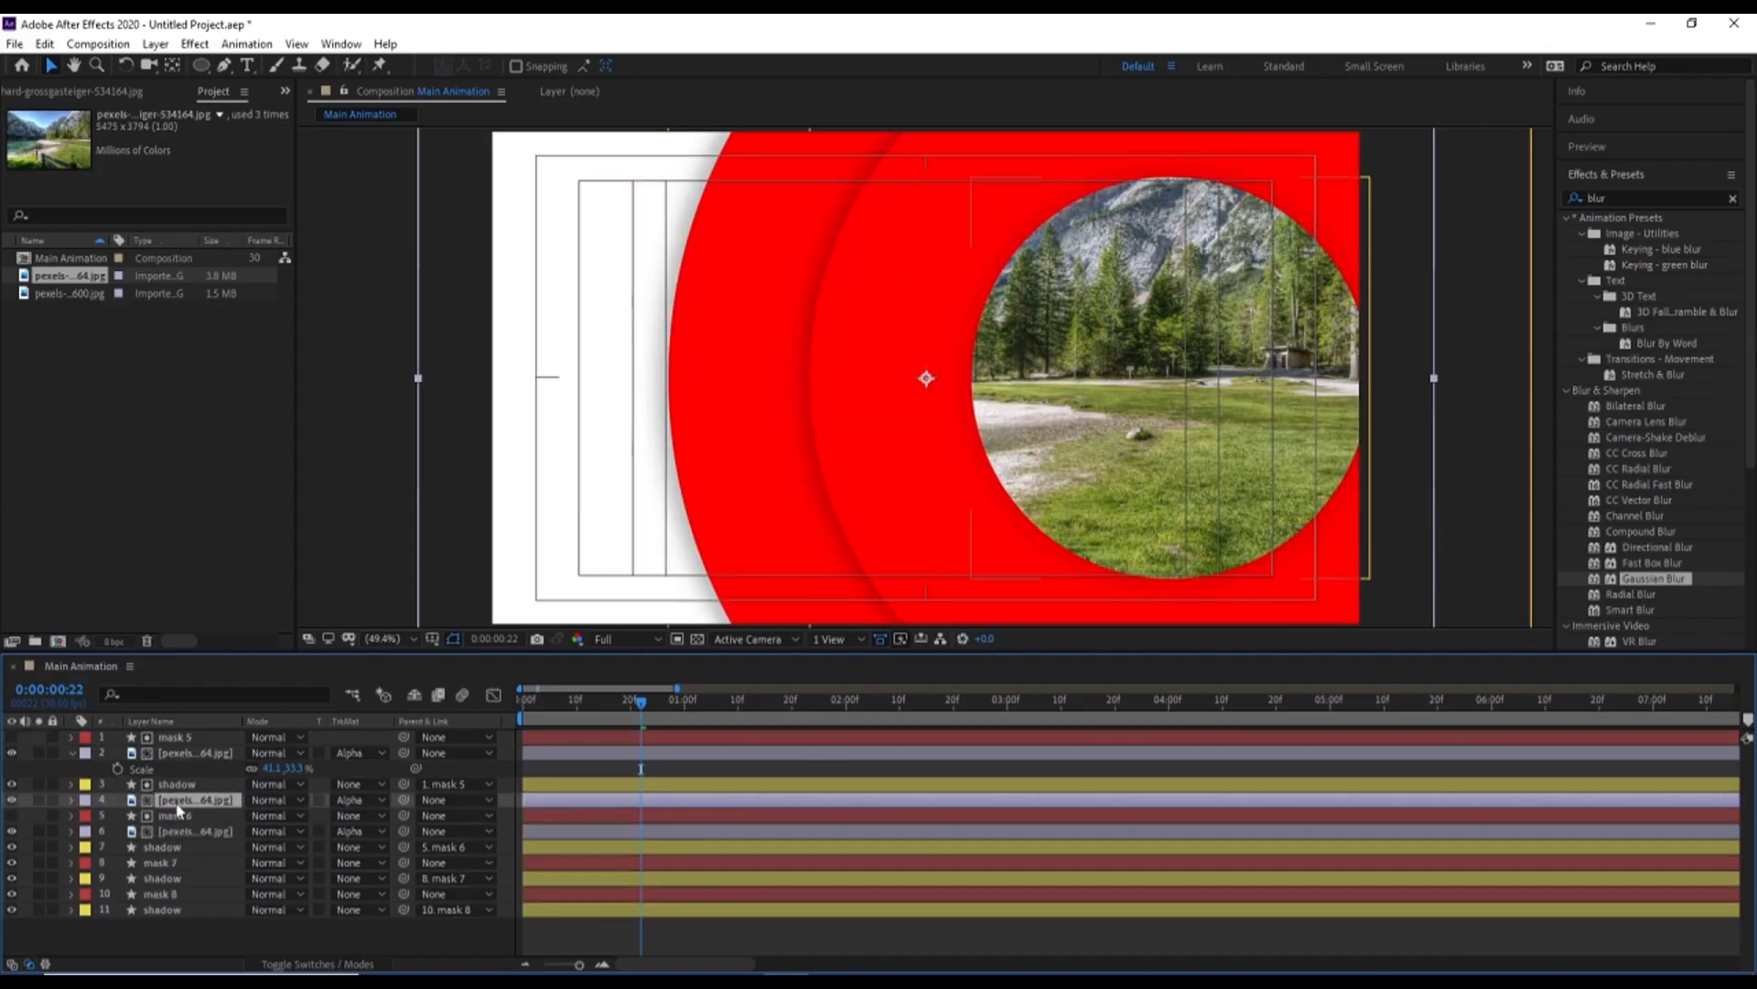
drag(181, 814, 131, 863)
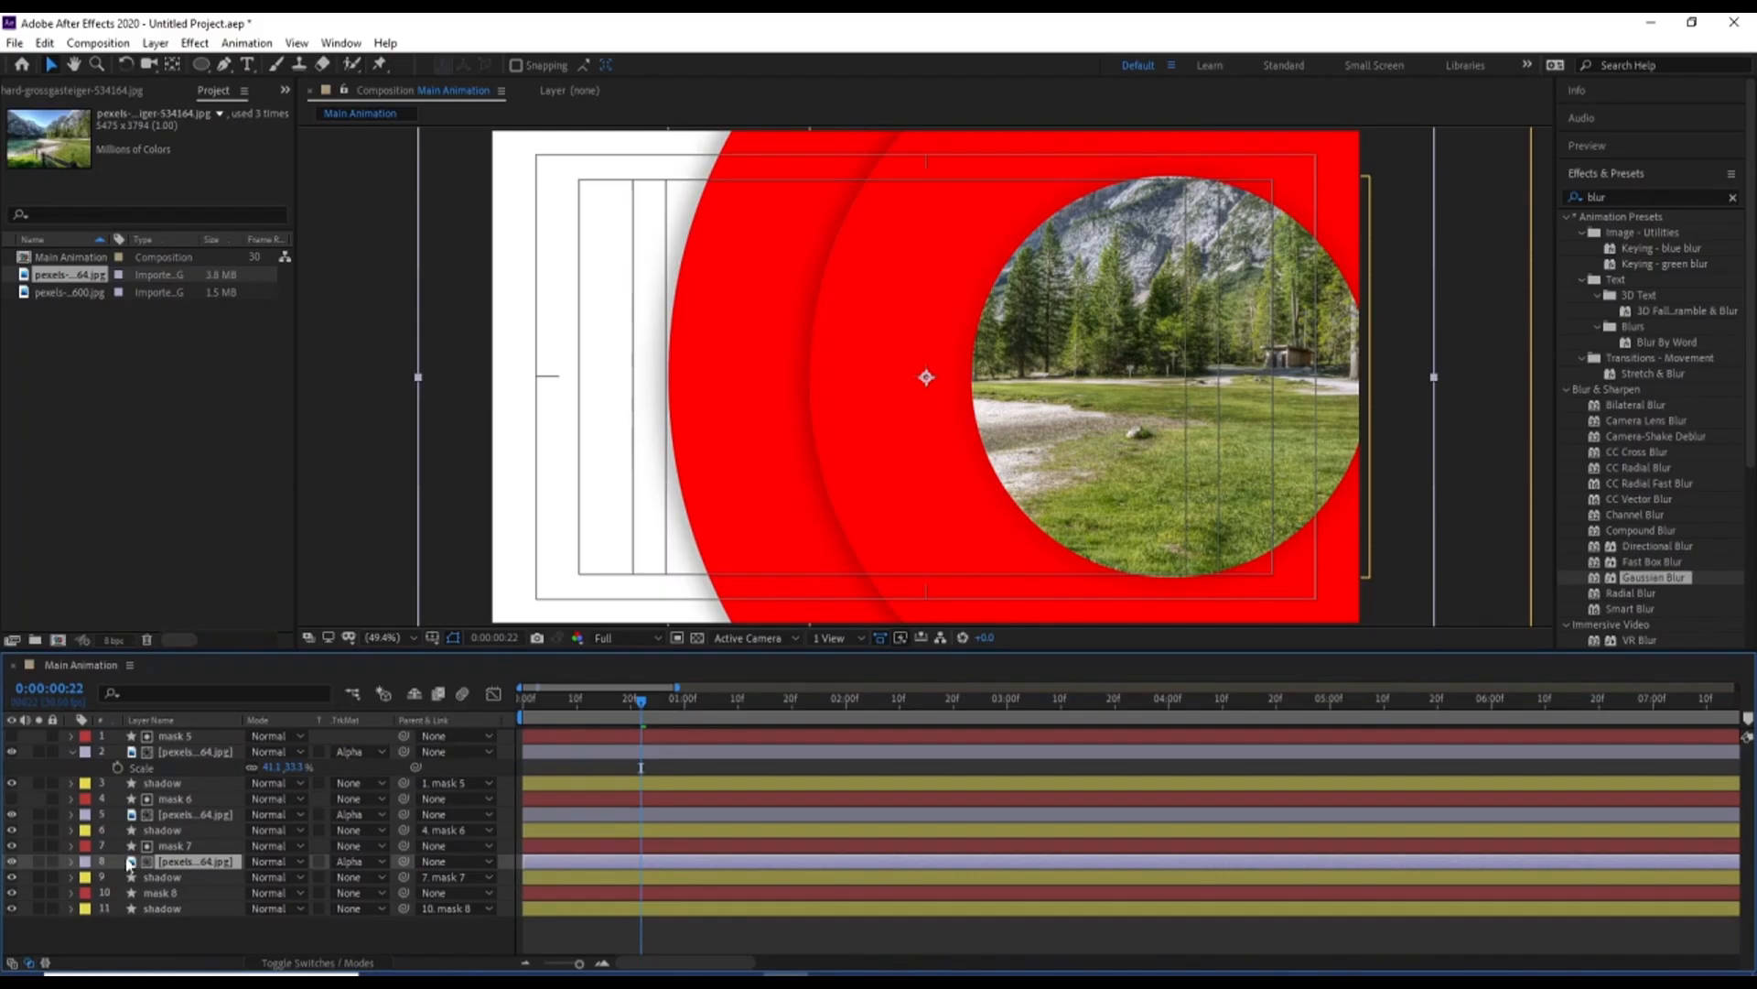
click(13, 846)
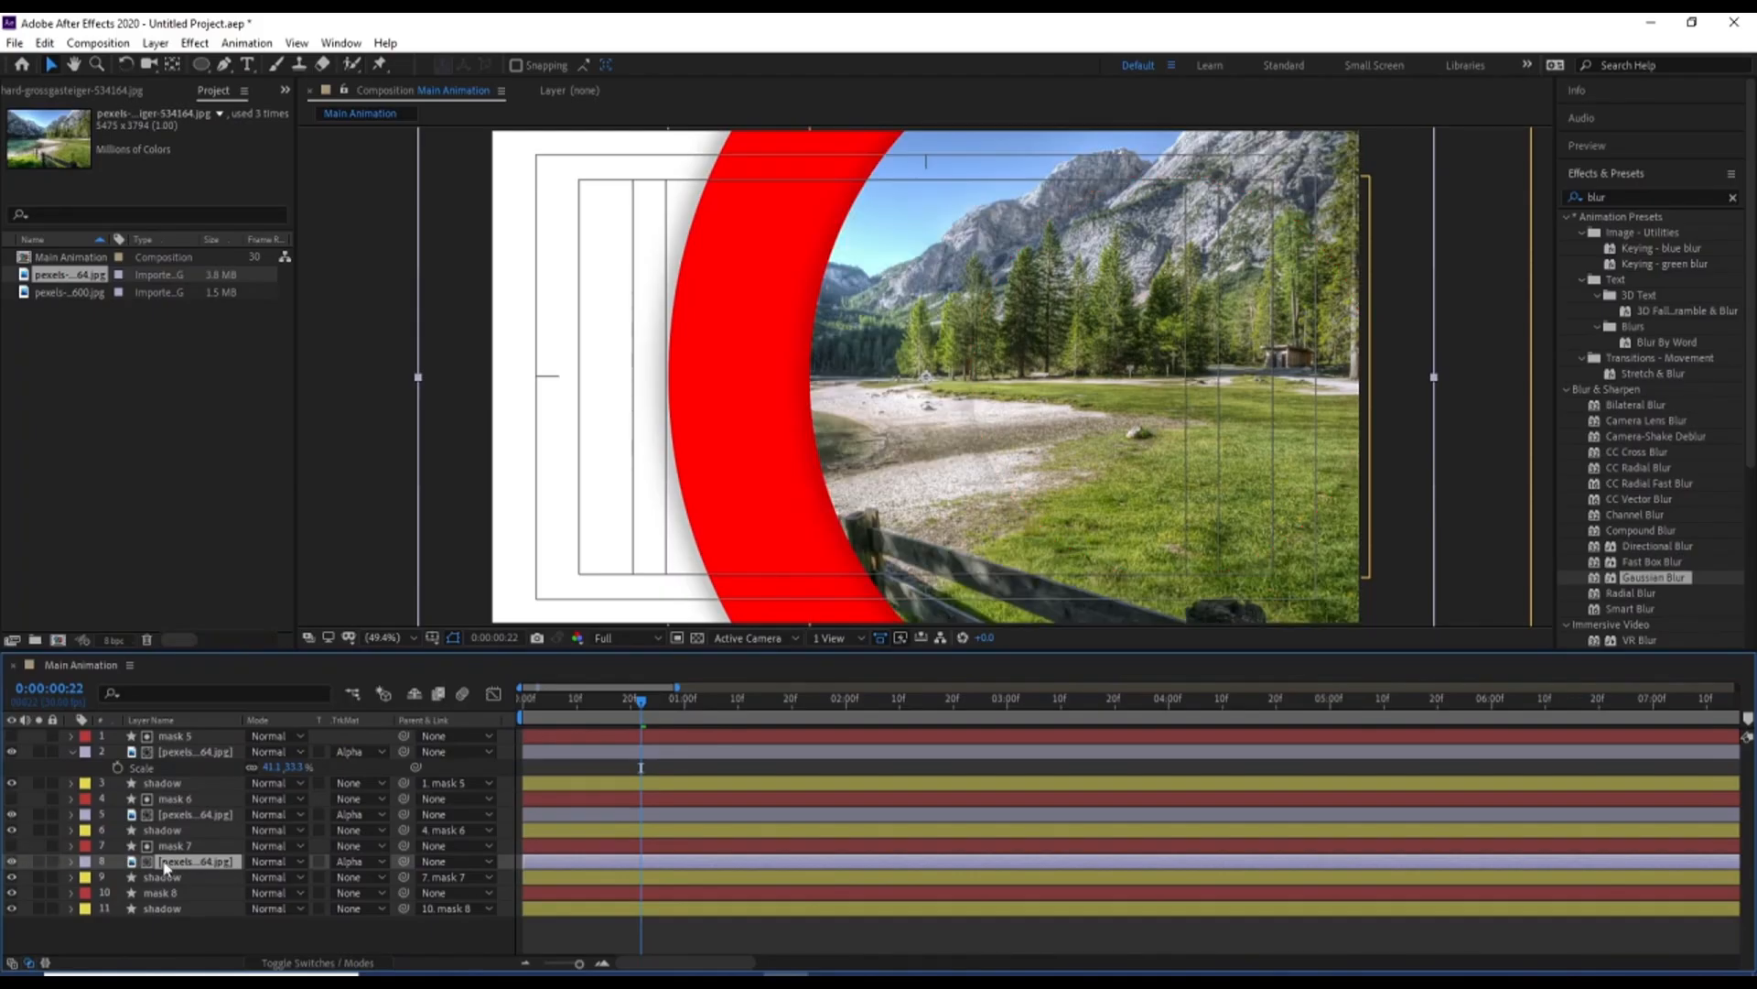
Duplicate the image for mask 8, place the copy directly below it, hide mask 8, and preview the animation
key(ctrl+d)
drag(165, 868, 183, 916)
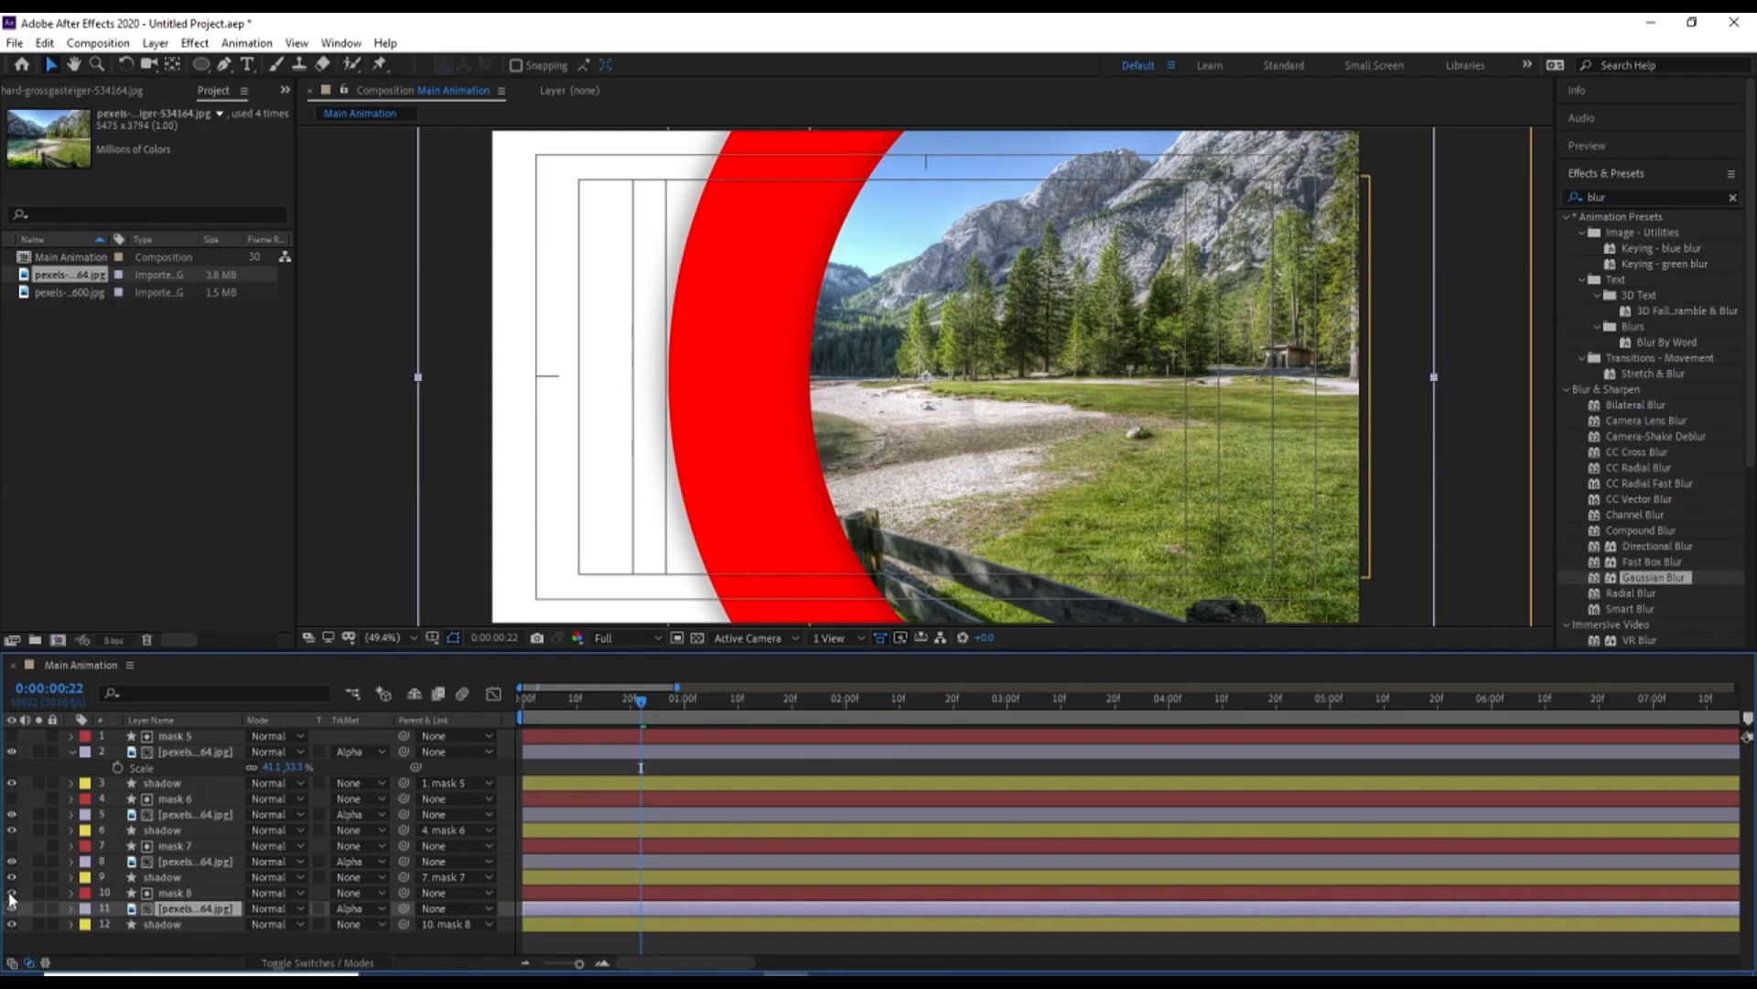
click(11, 892)
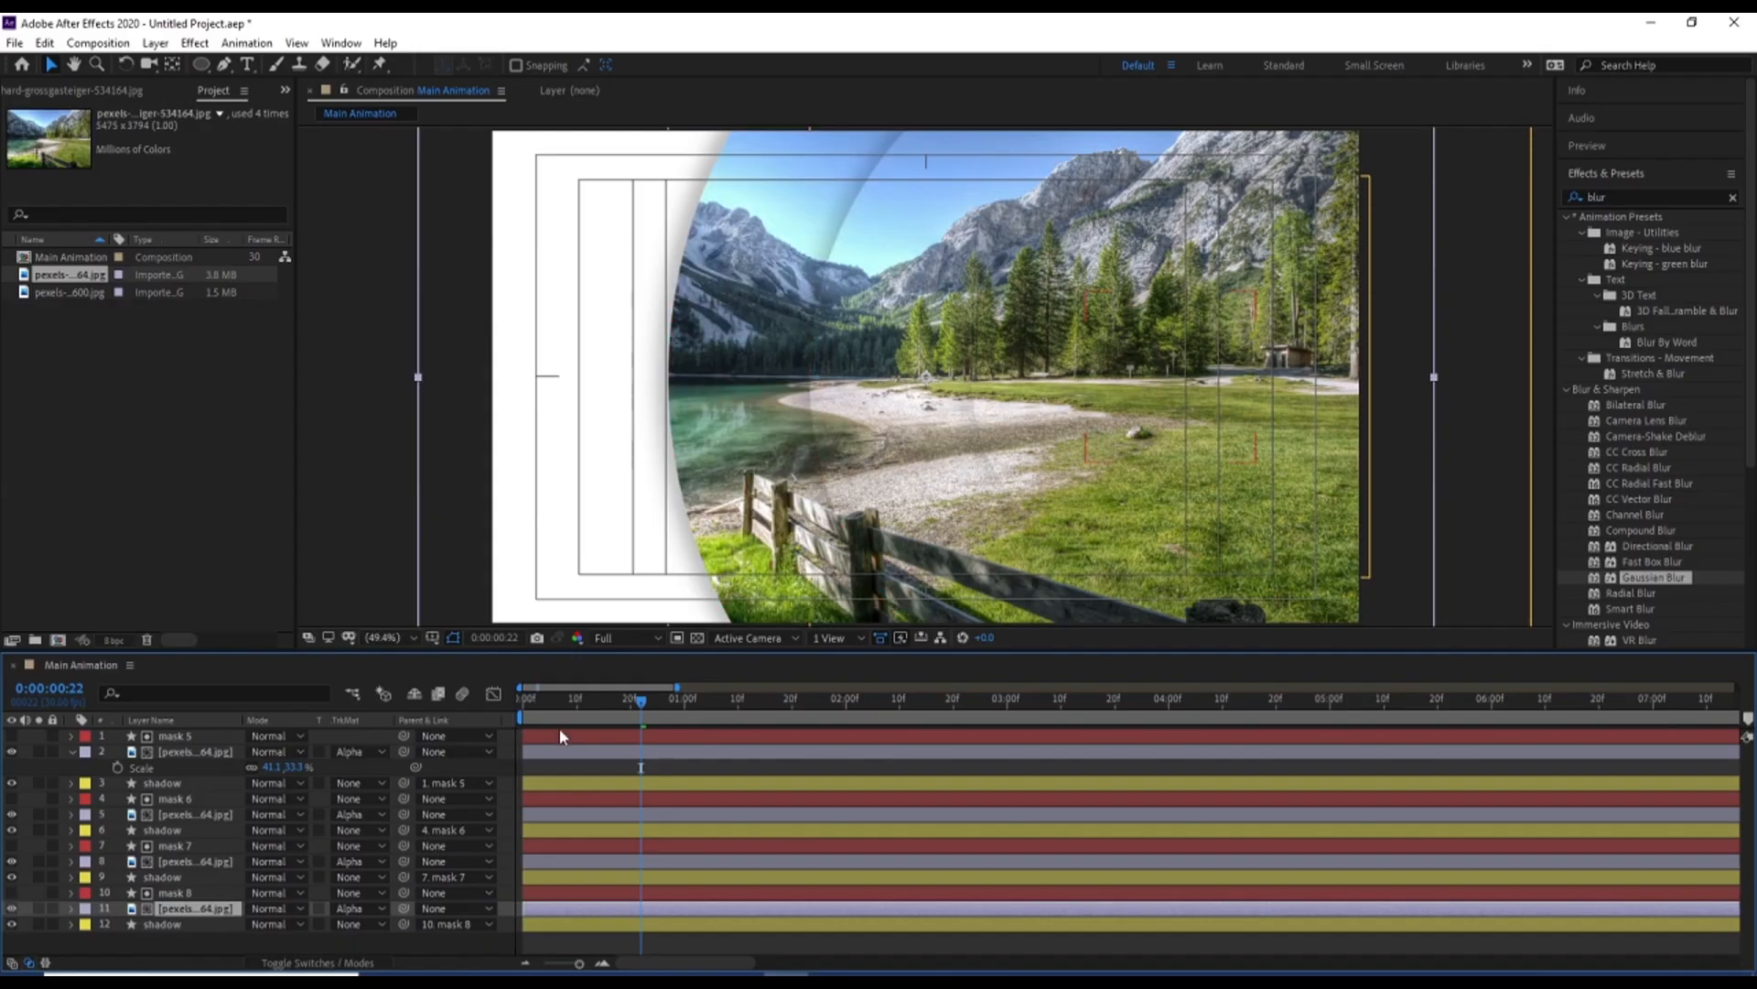
key(space)
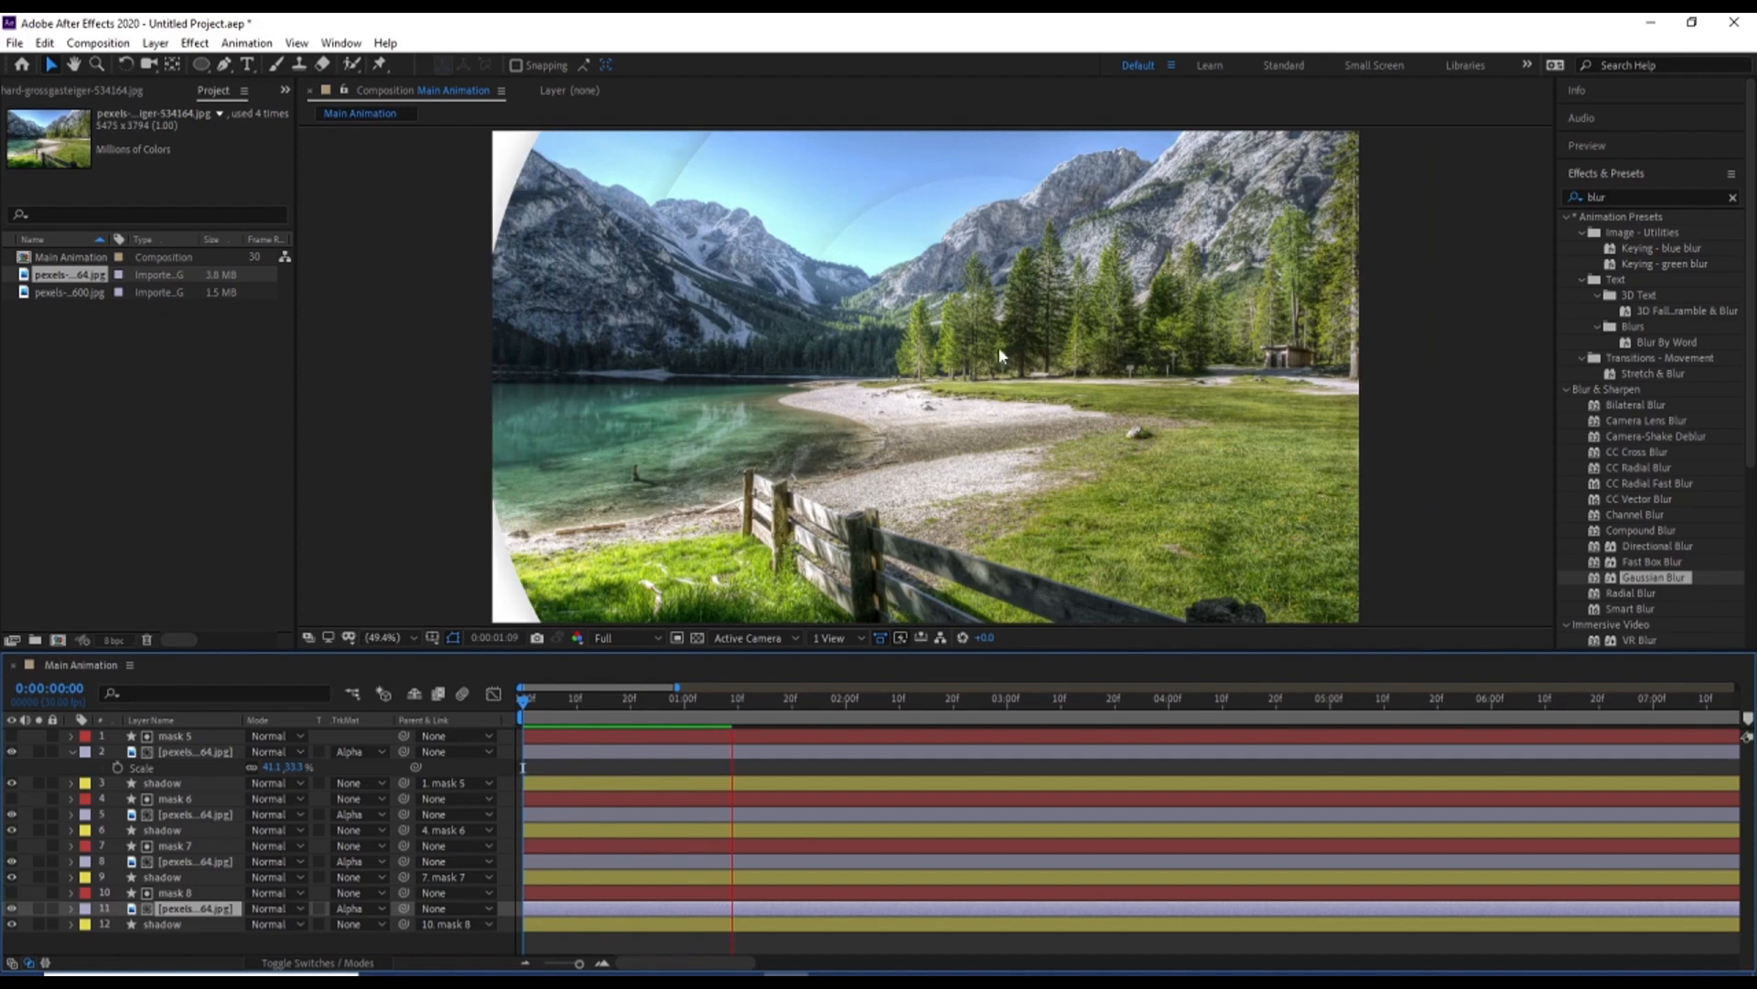
Stop the preview, collapse the image layer's Scale property, and return to the start of the timeline
key(space)
click(568, 777)
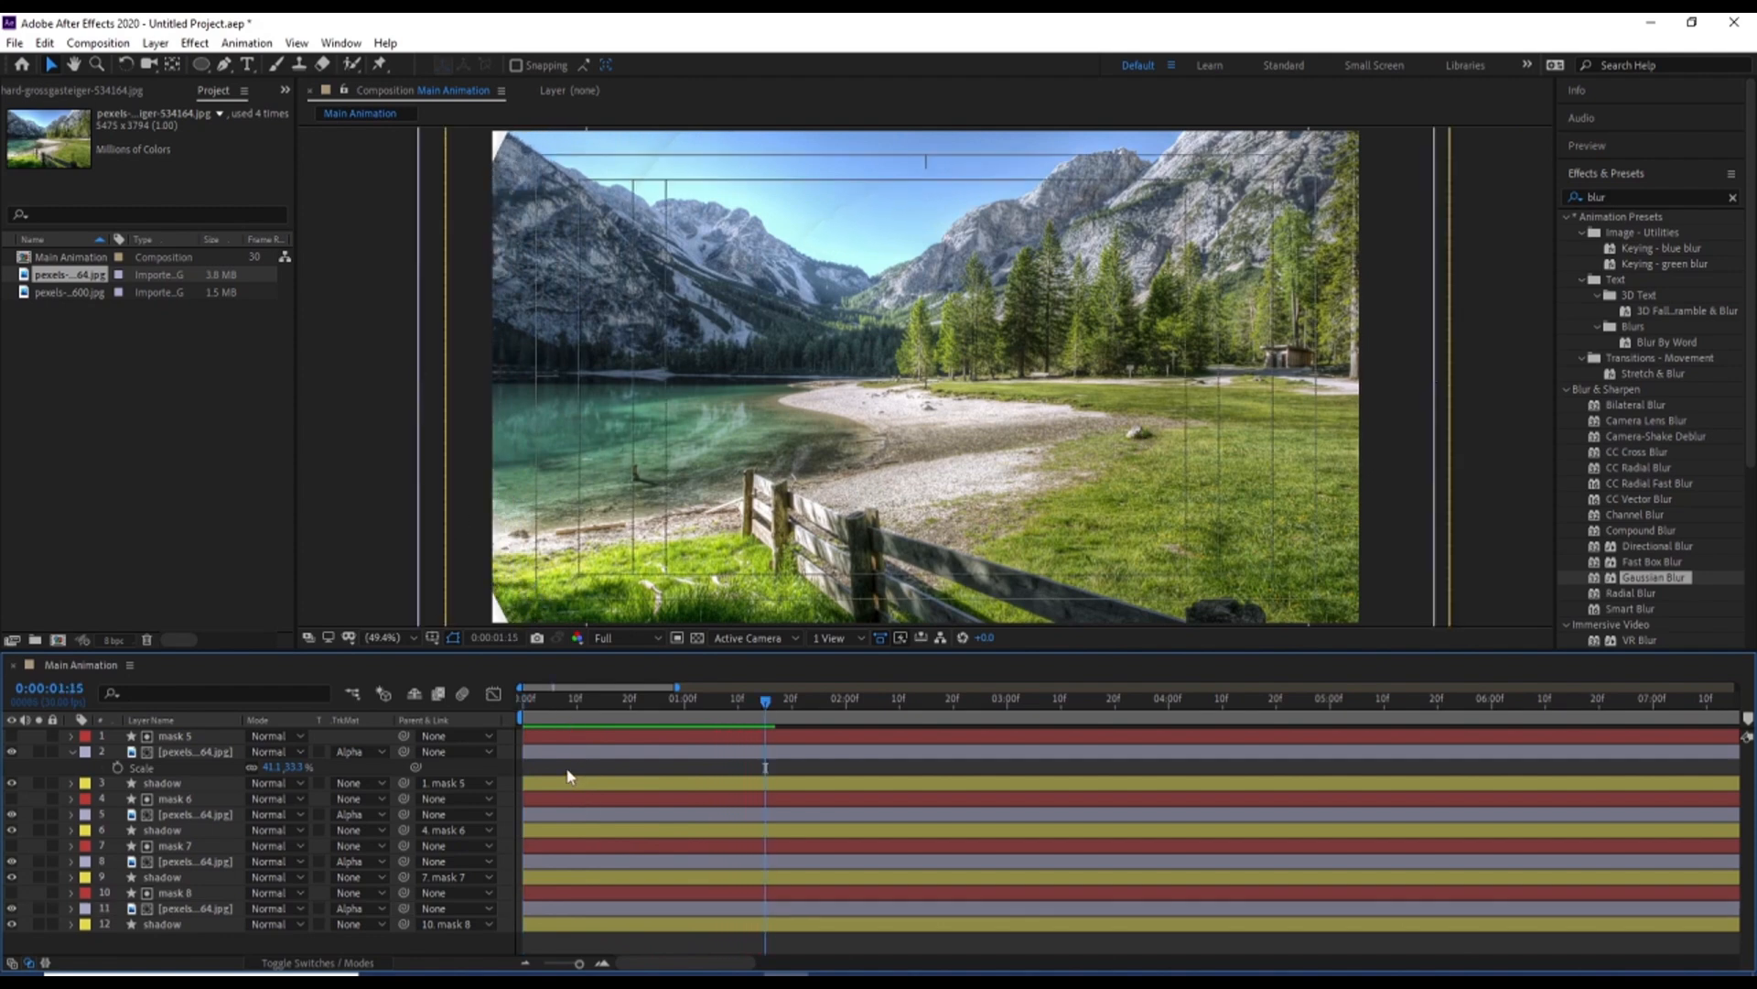
key(u)
key(Home)
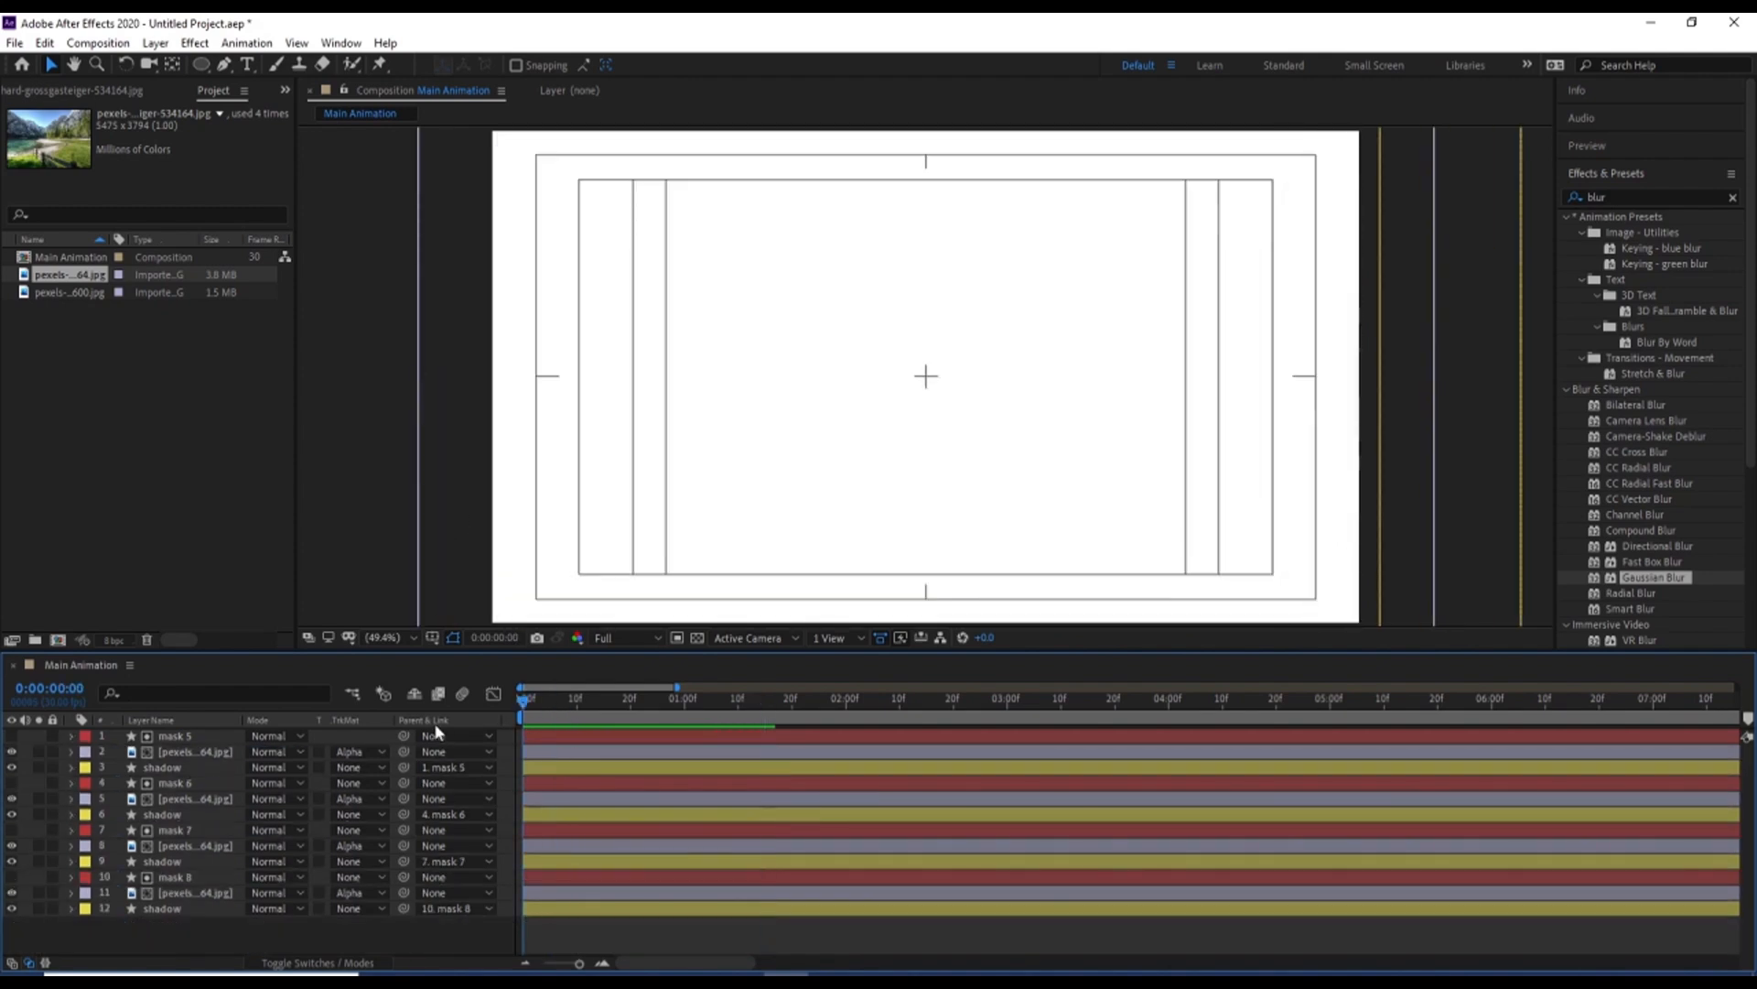
Shift mask 7 together with its image and shadow layers to start at 0:00:00:05
key(equal)
click(573, 701)
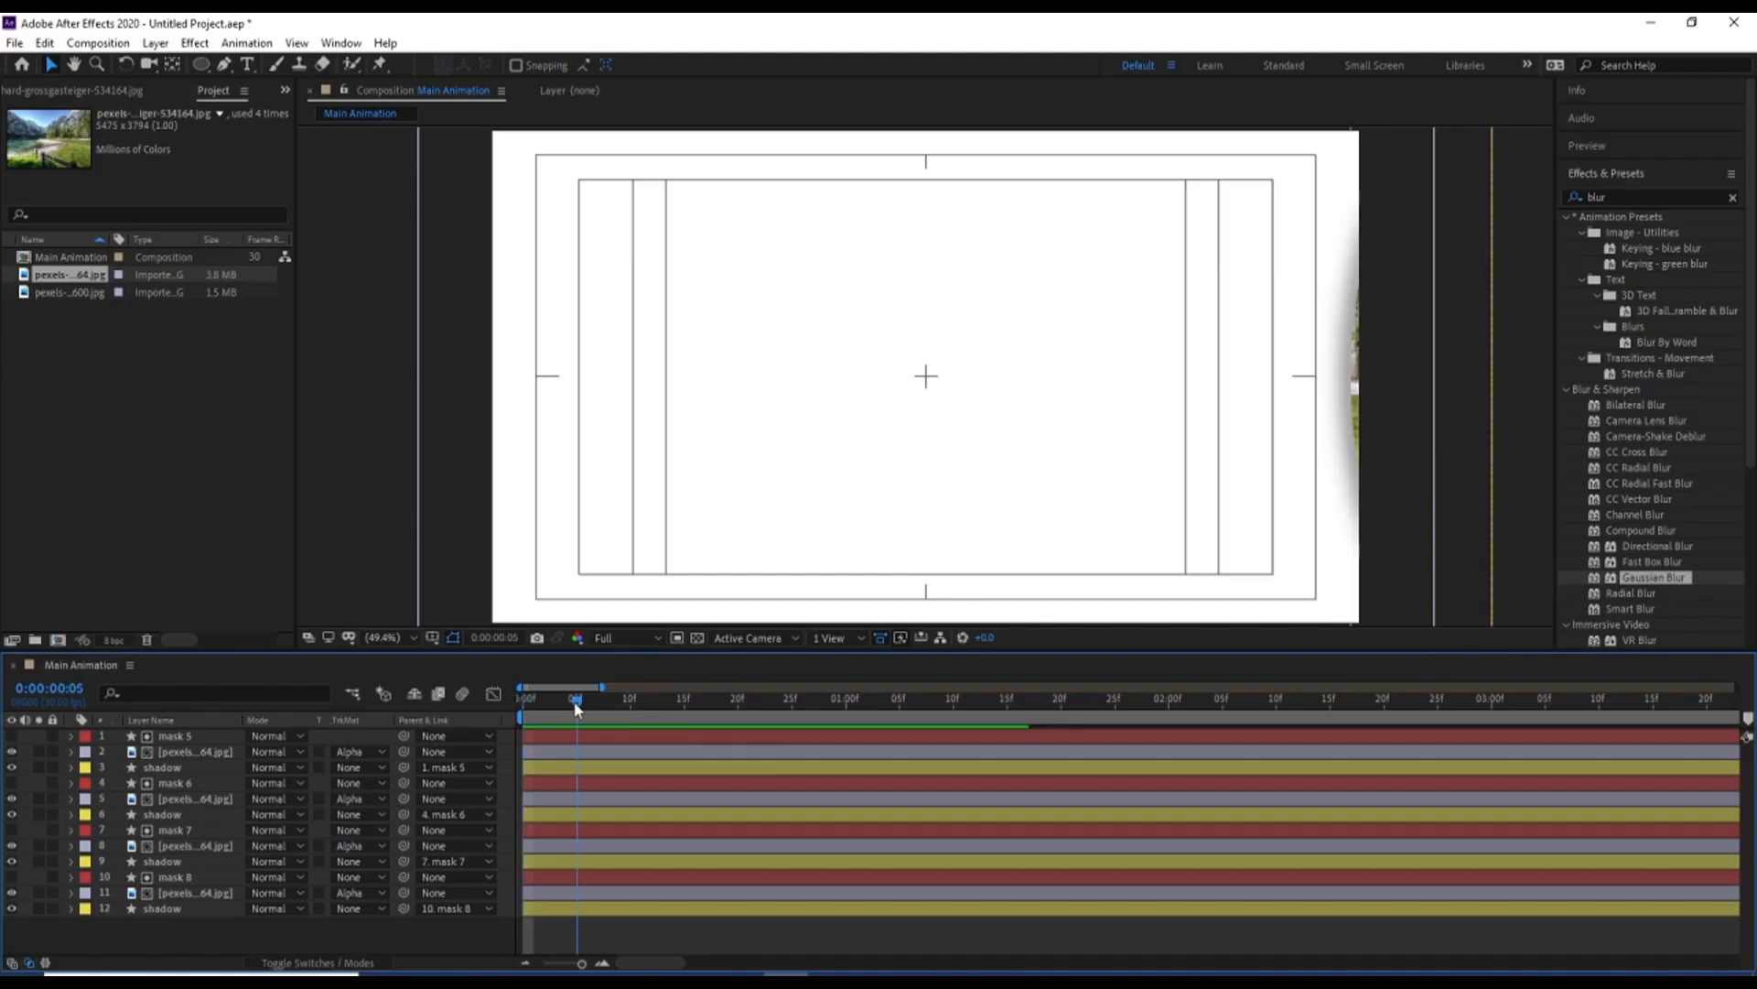
click(178, 877)
click(174, 861)
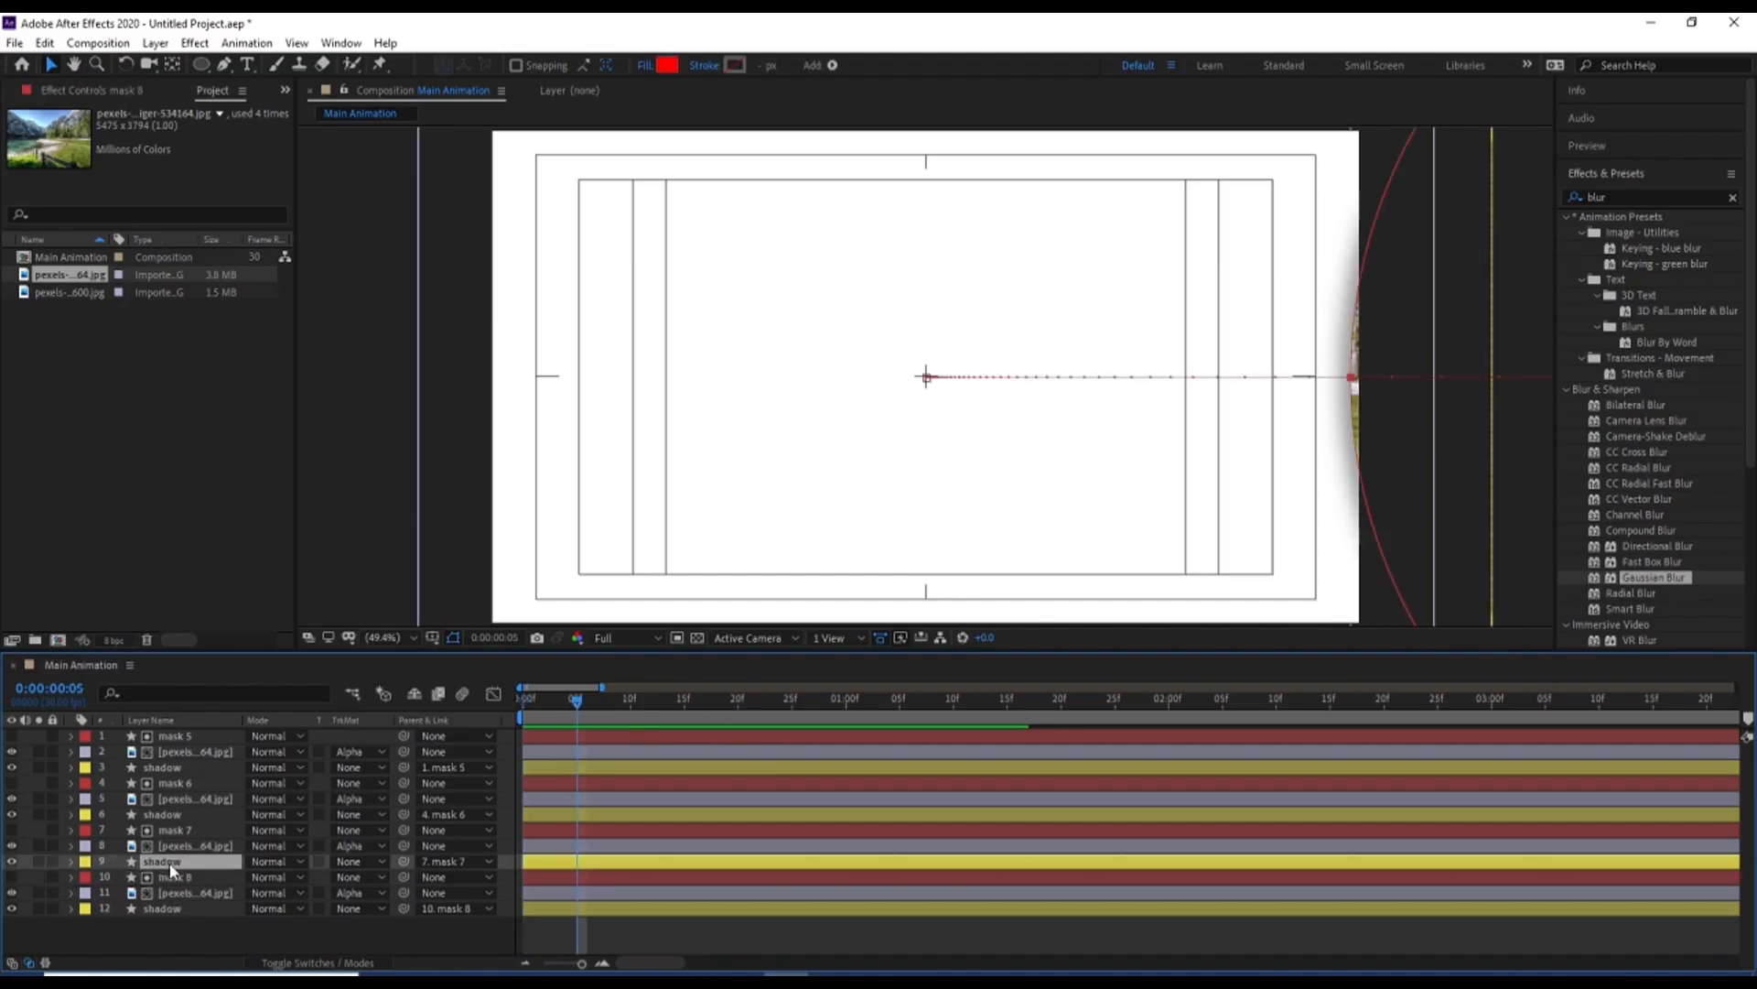
shift+click(171, 846)
shift+click(171, 830)
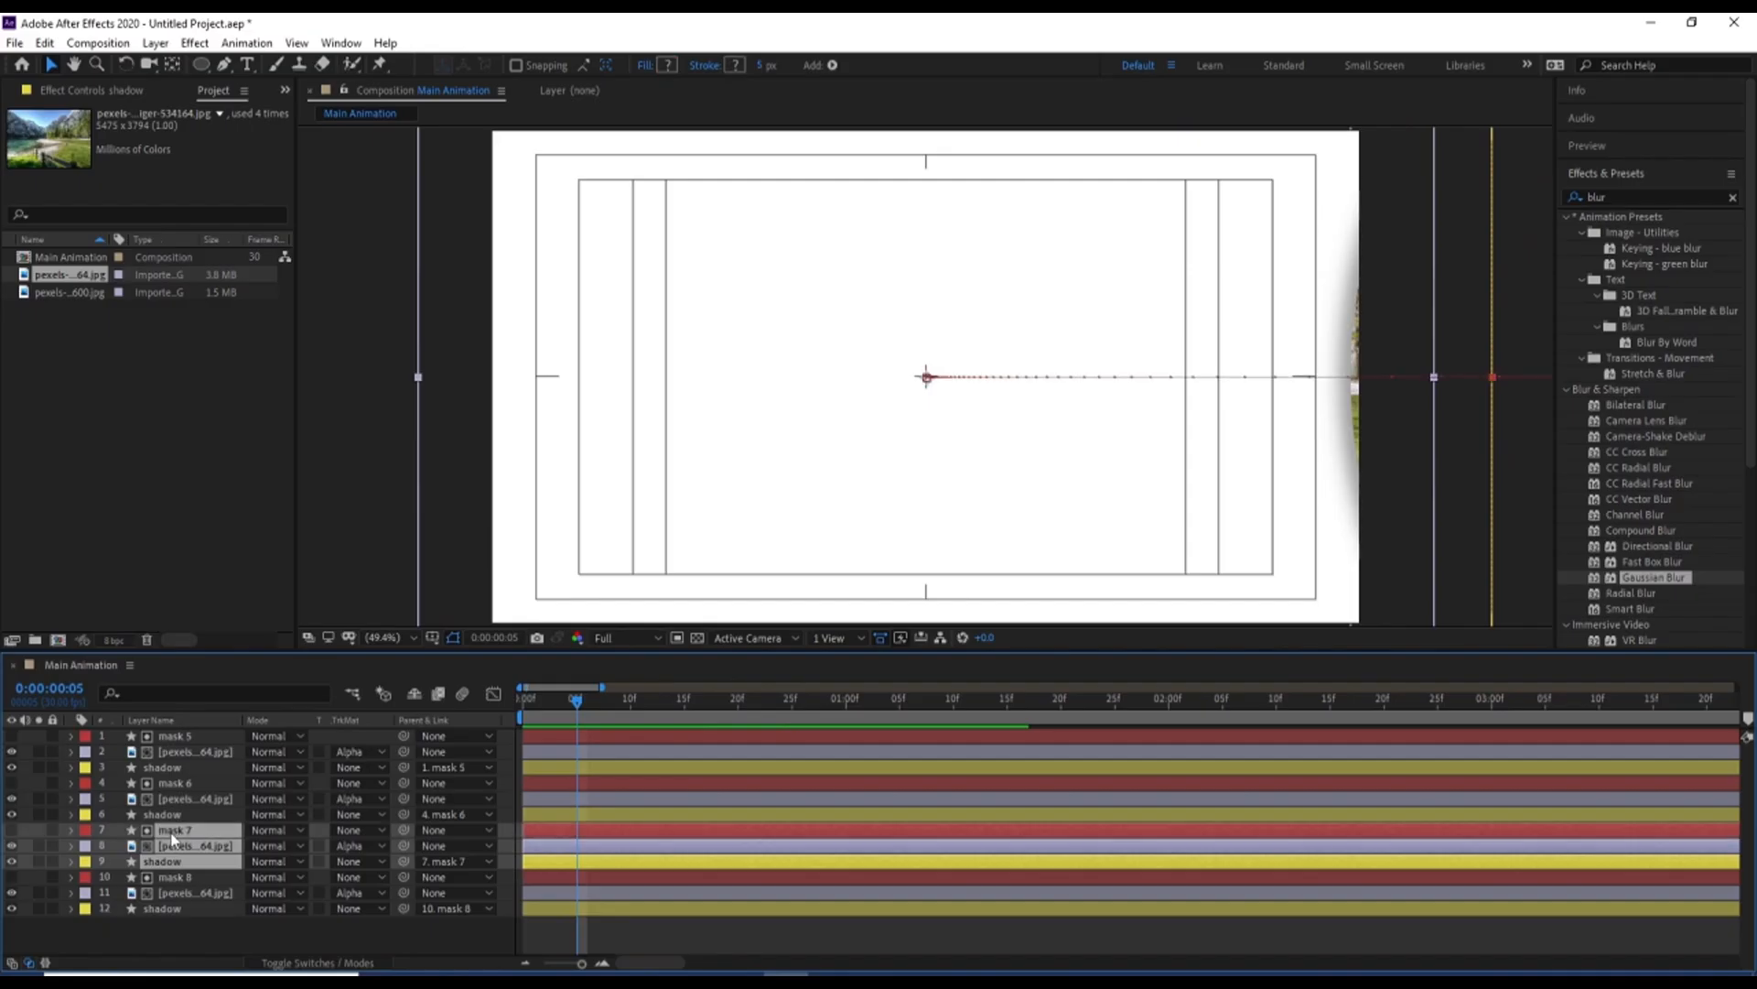
key(bracketleft)
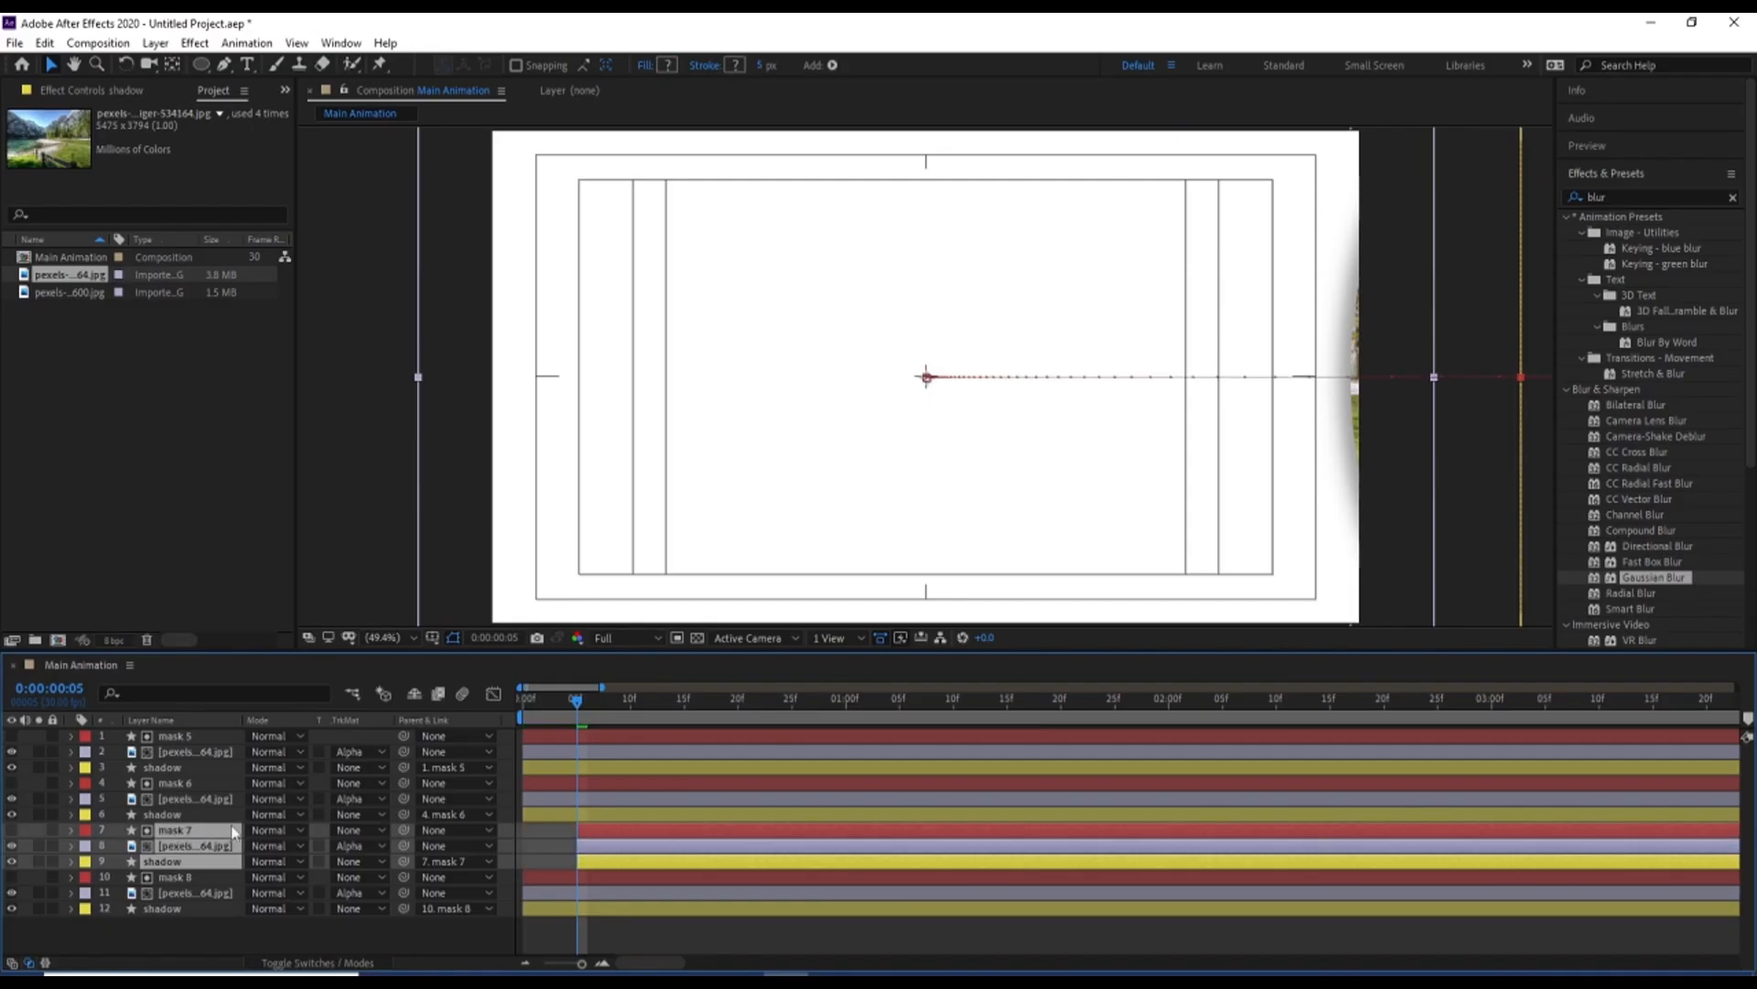
Shift mask 6 together with its image and shadow layers to start at 0:00:00:10
click(631, 700)
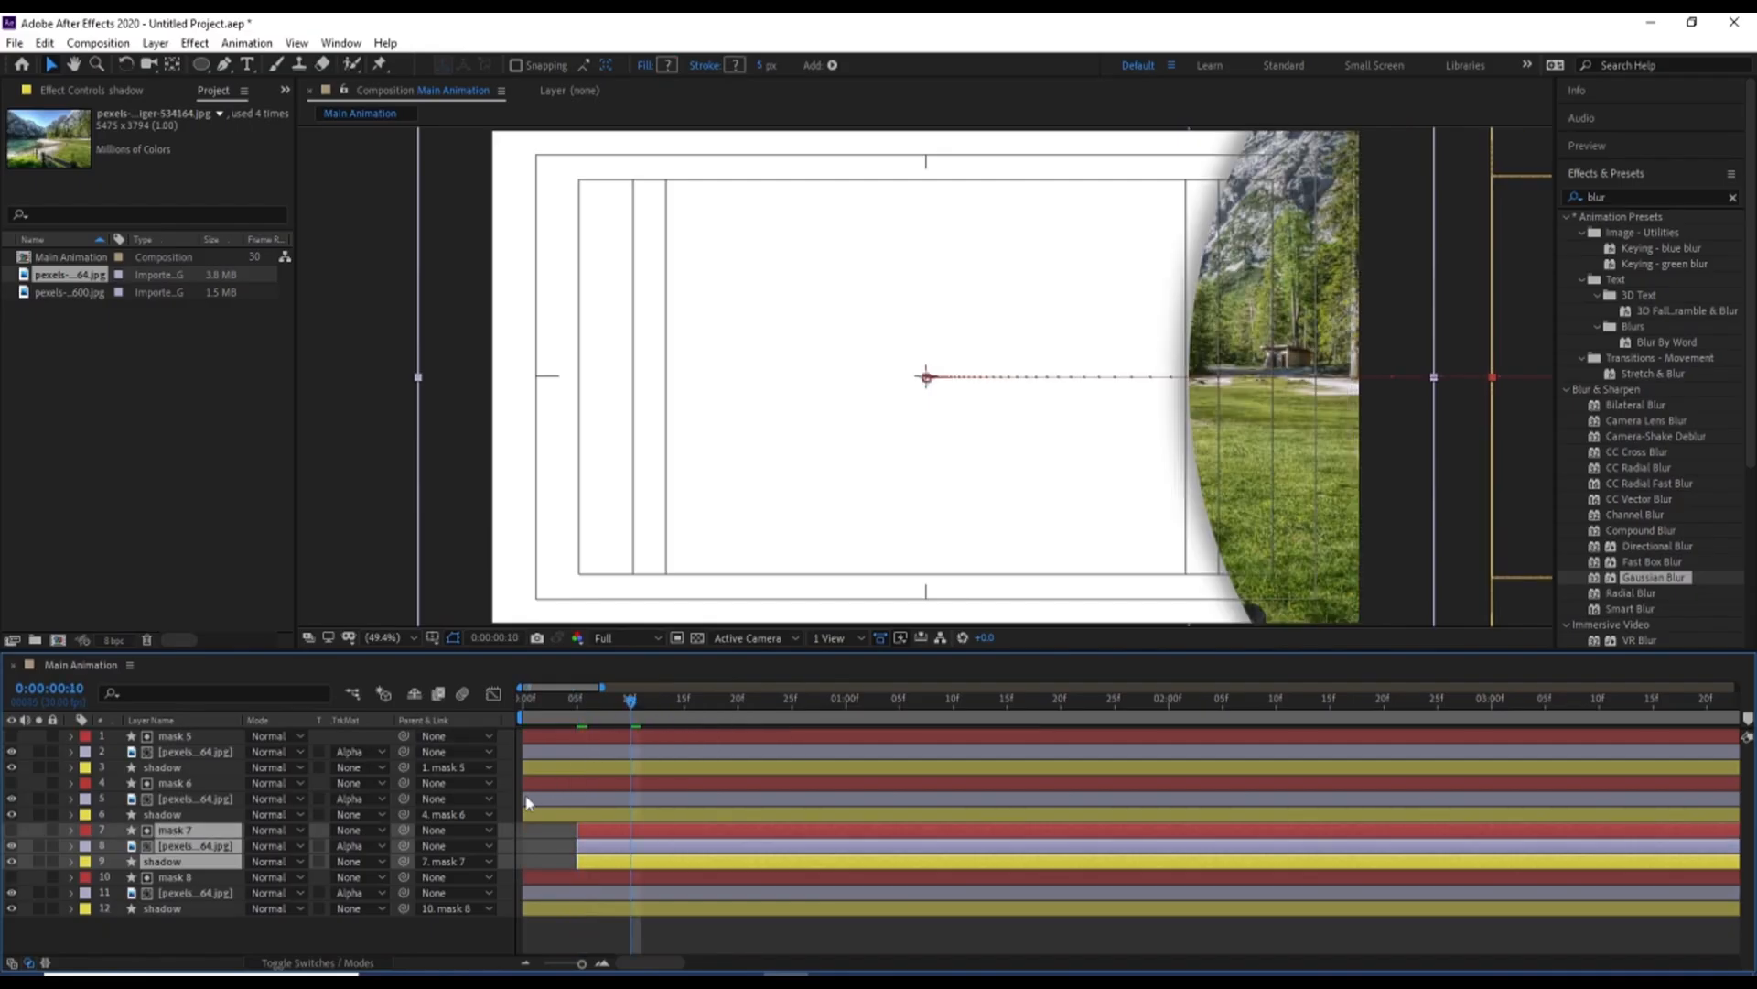
click(176, 813)
shift+click(174, 783)
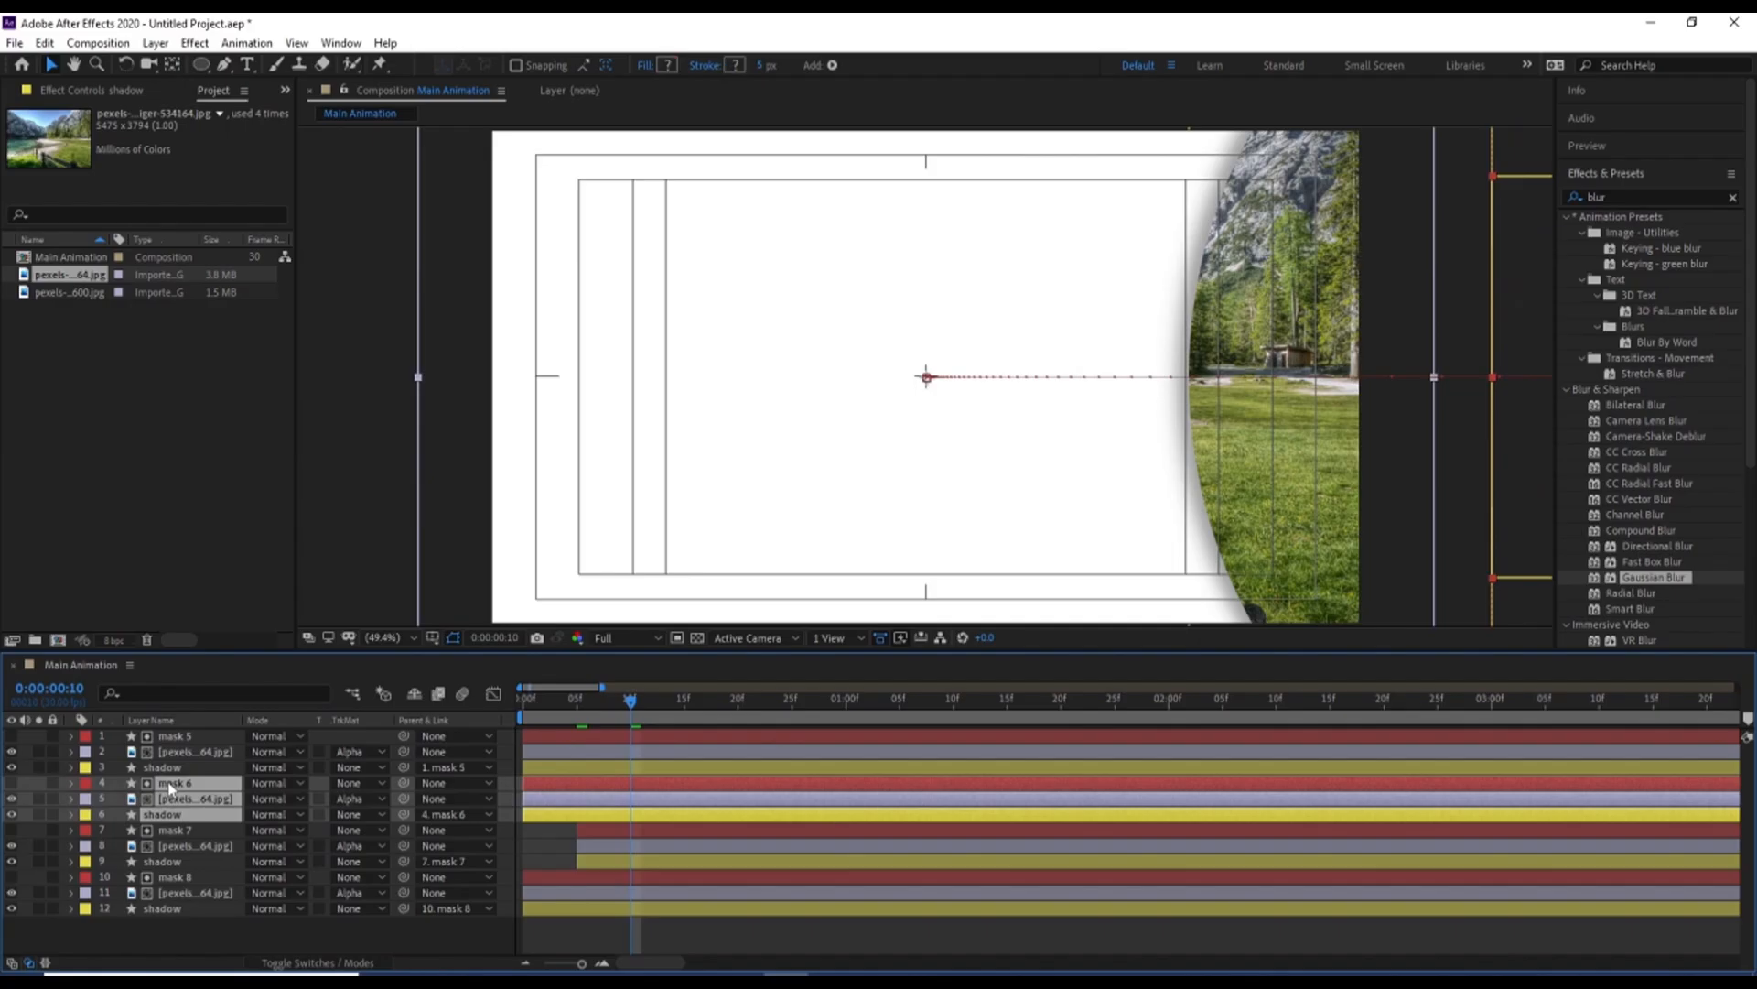
key(bracketleft)
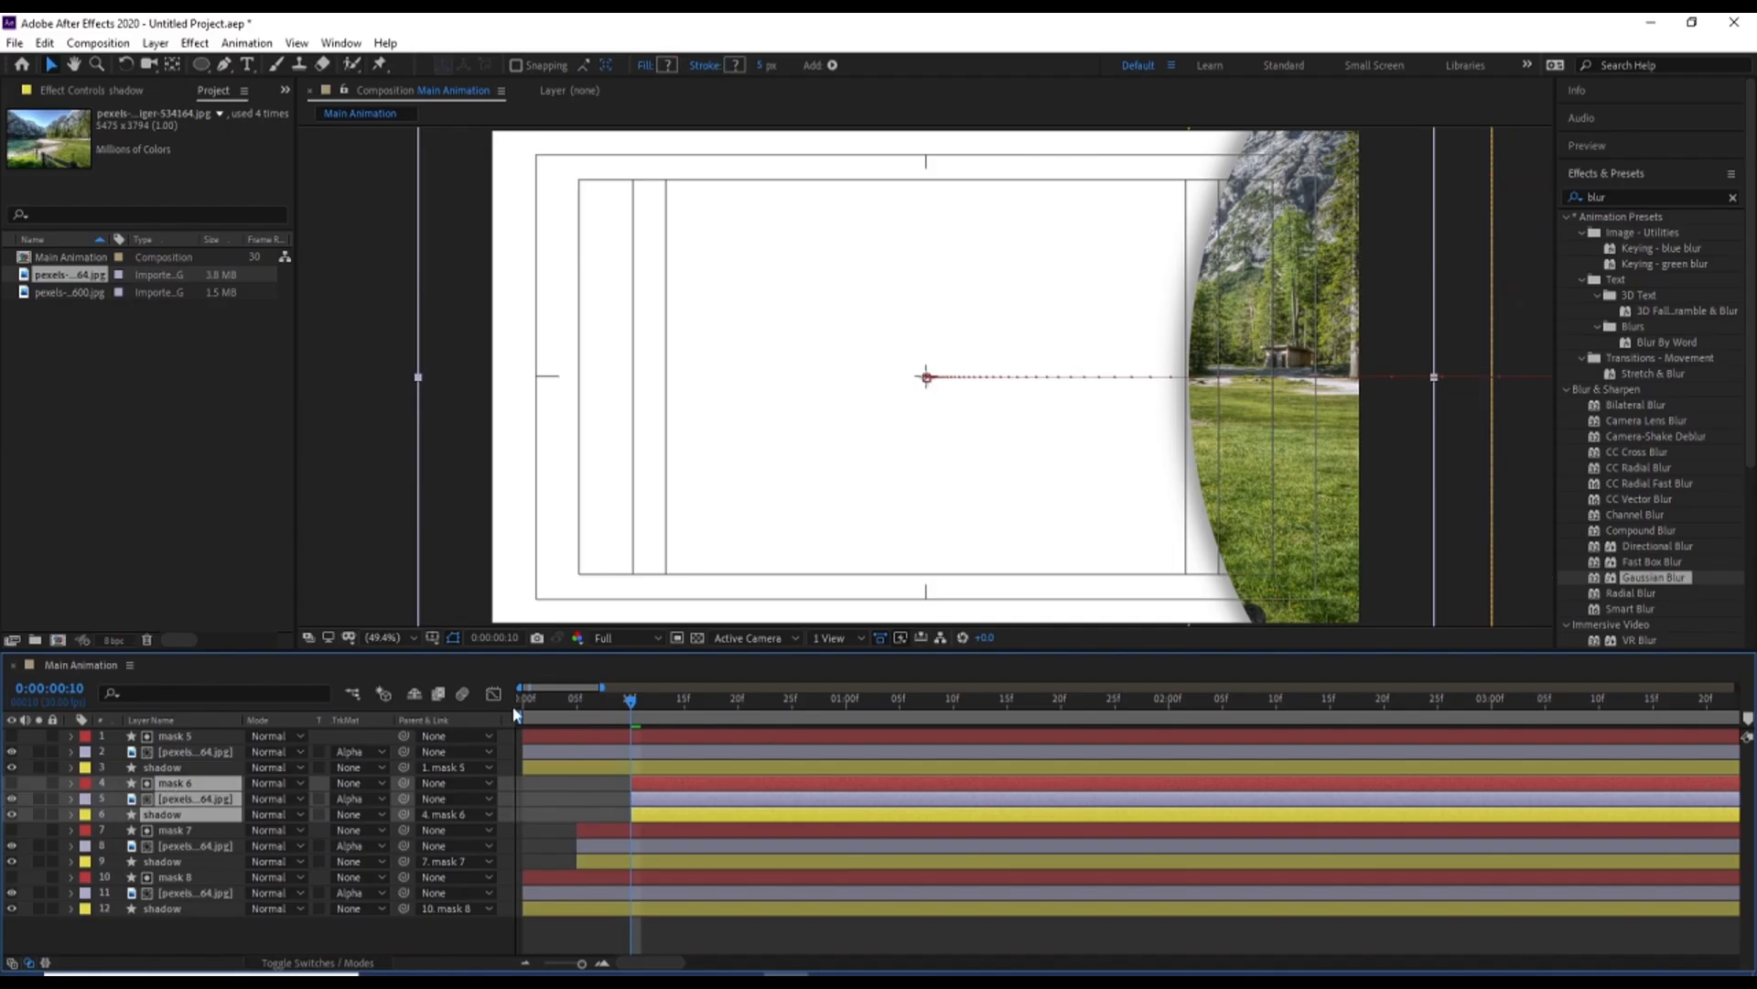
Shift mask 5 with its image and shadow layers to start at 0:00:00:15, and preview the staggered animation
click(685, 701)
click(675, 767)
shift+click(655, 736)
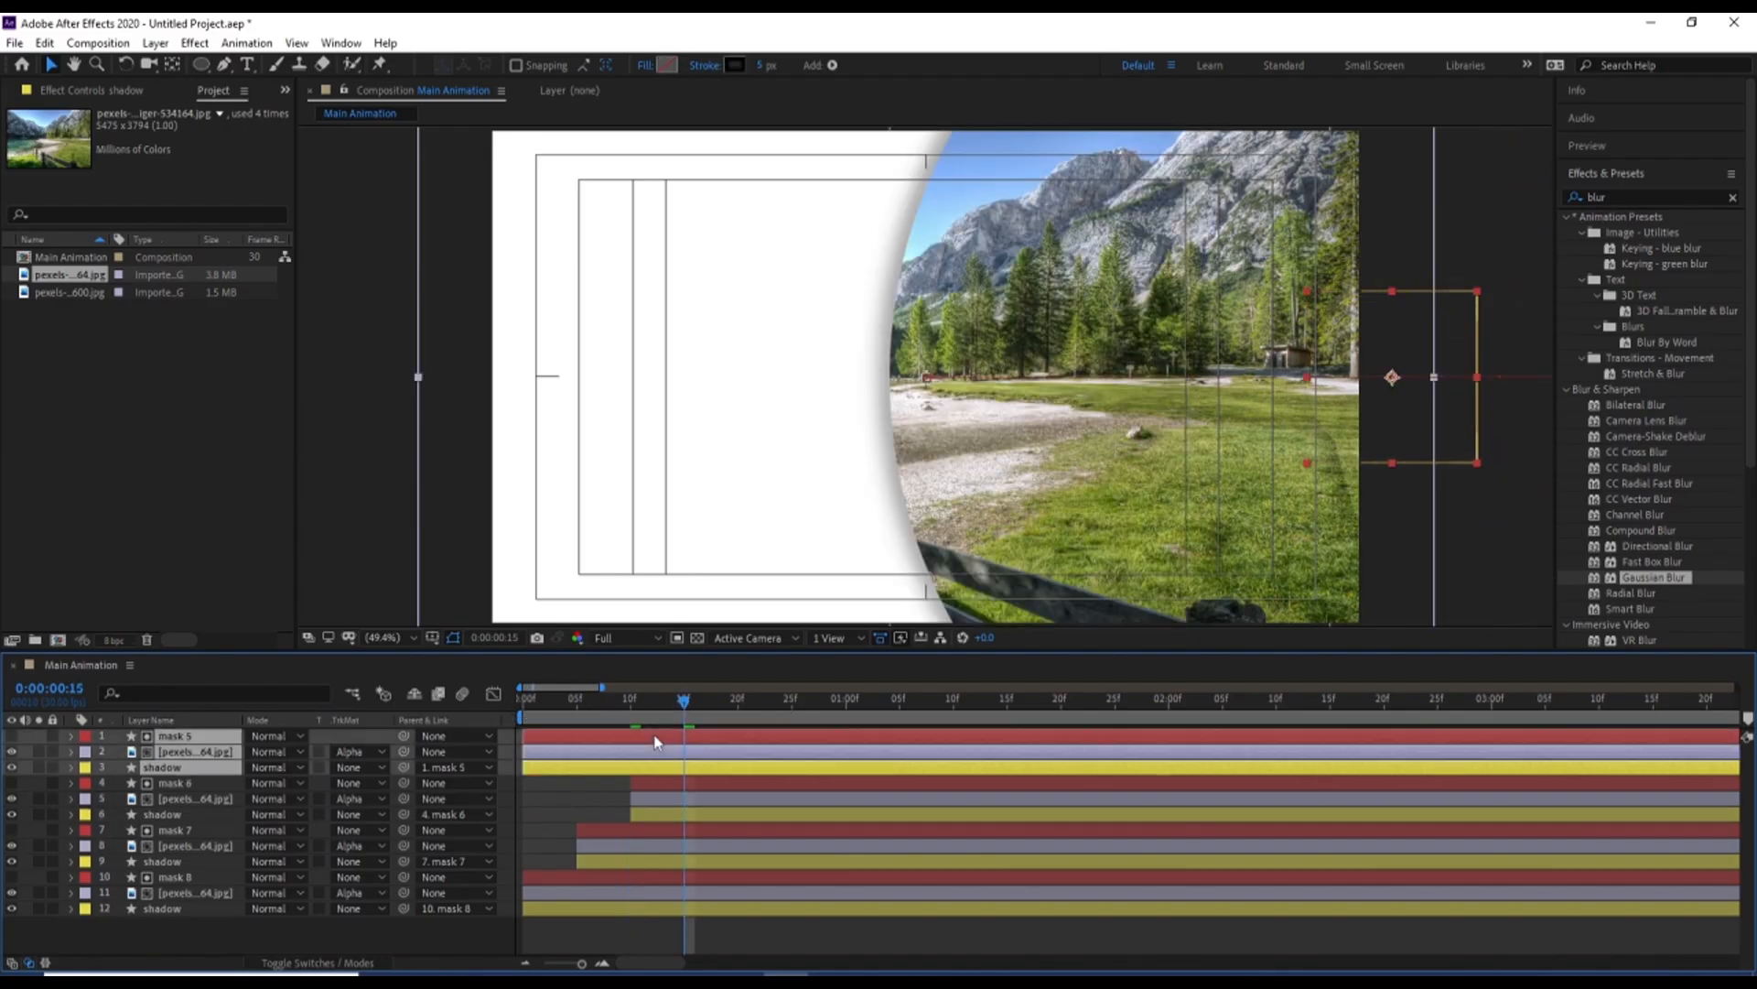
key(alt+bracketleft)
key(Home)
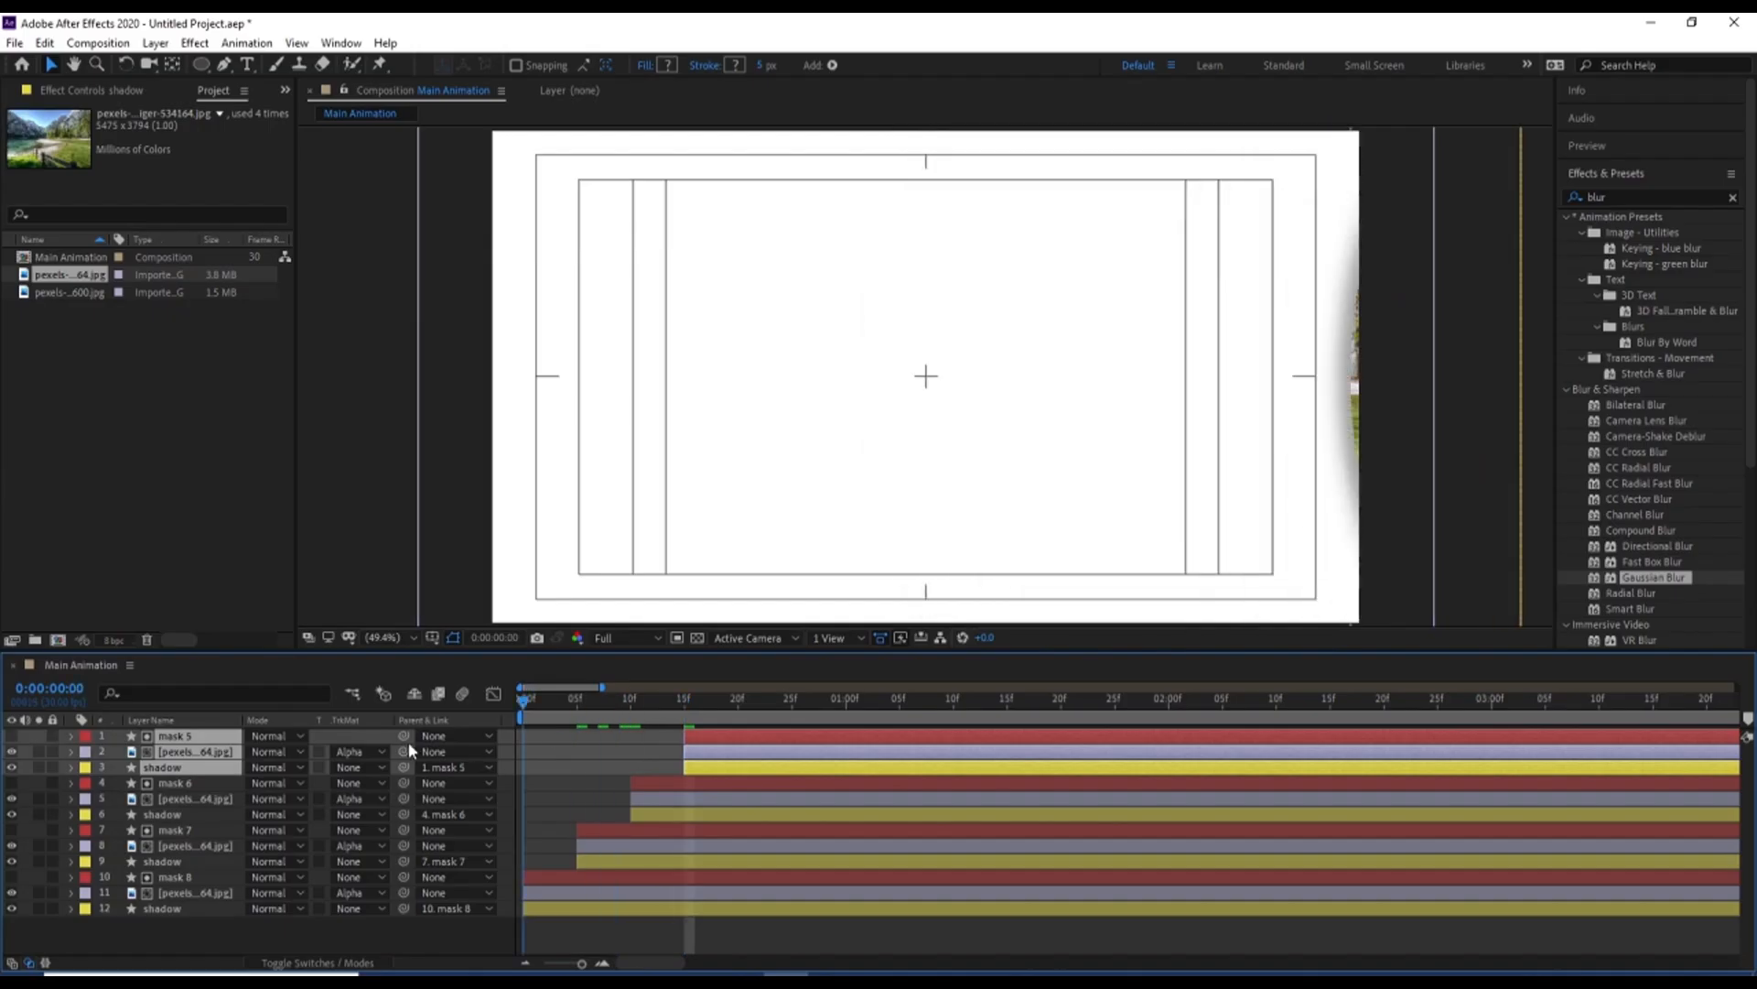
key(space)
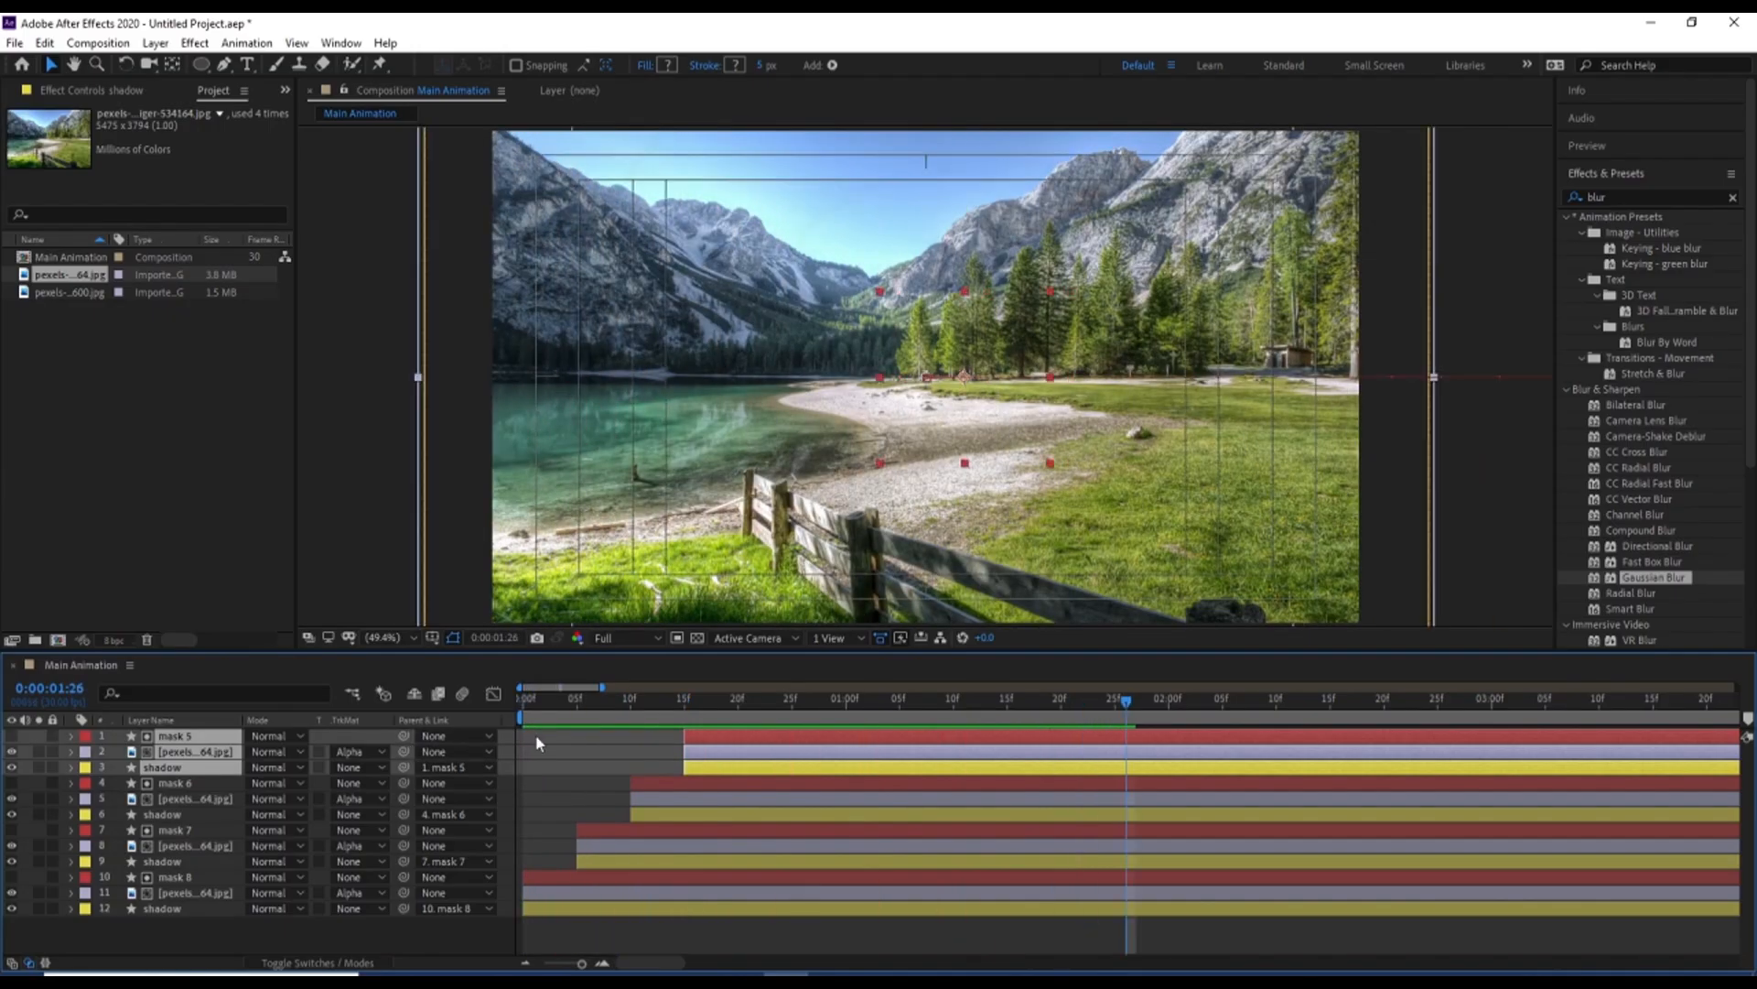
key(space)
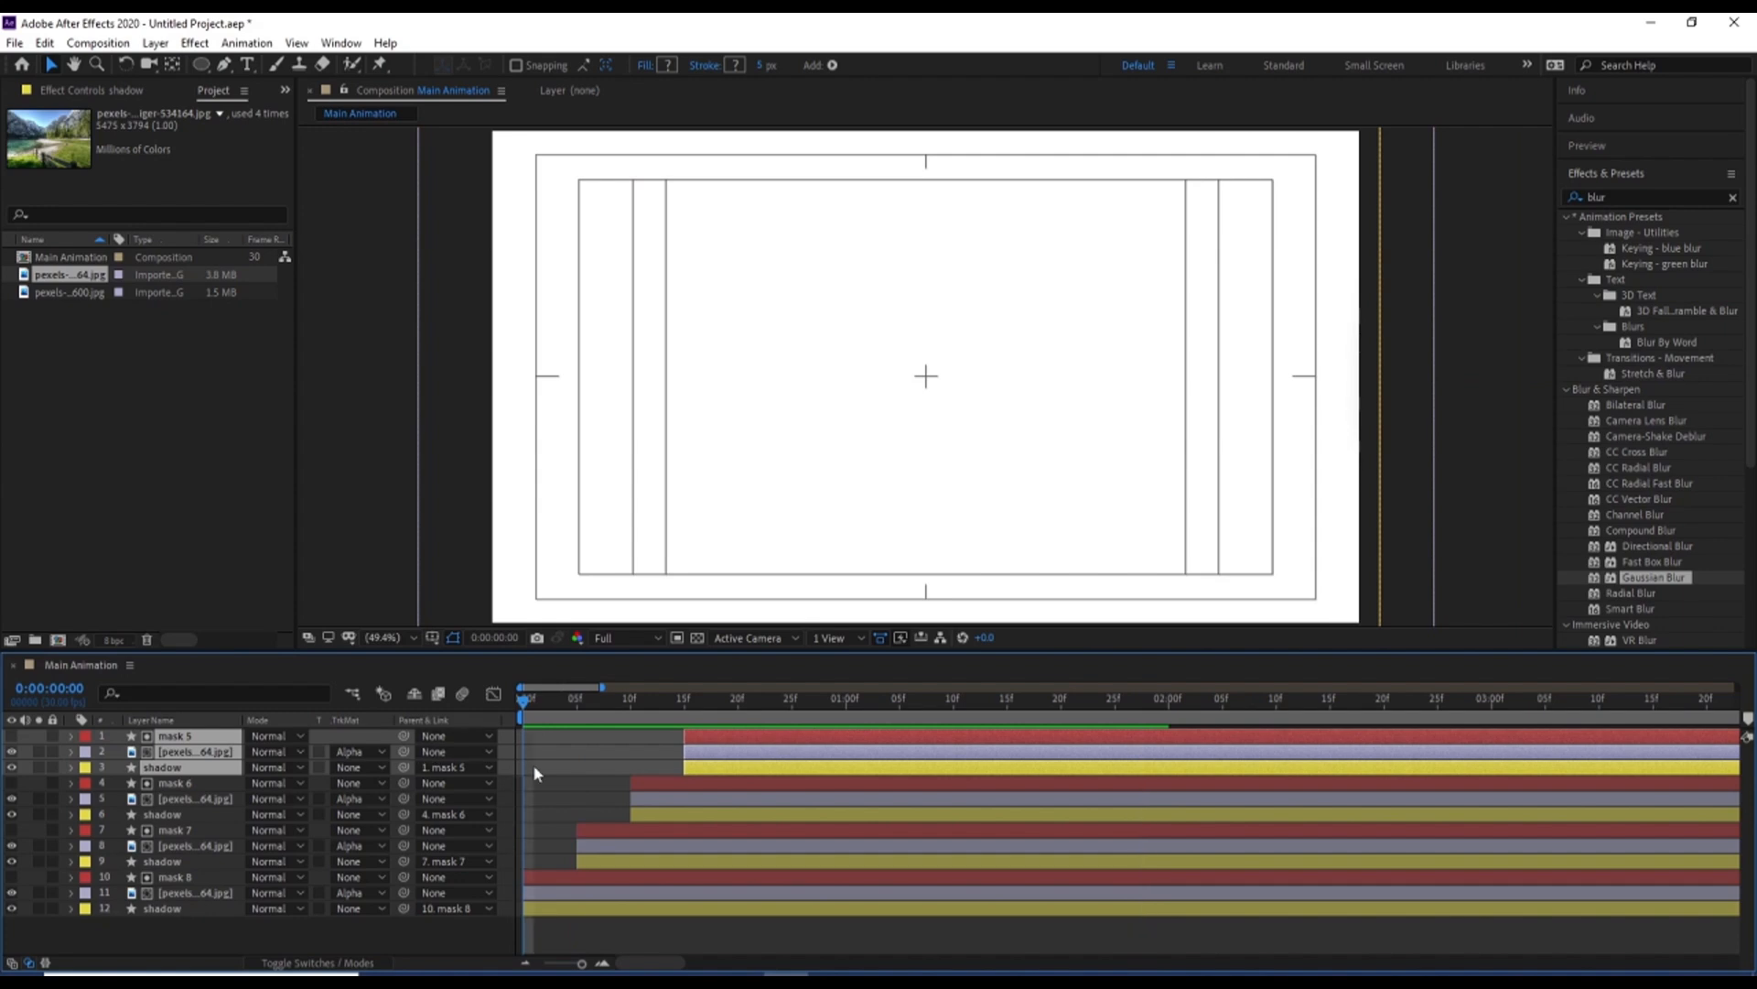
Move the start of all layers back to 0:00:00:00 and deselect them
key(ctrl+a)
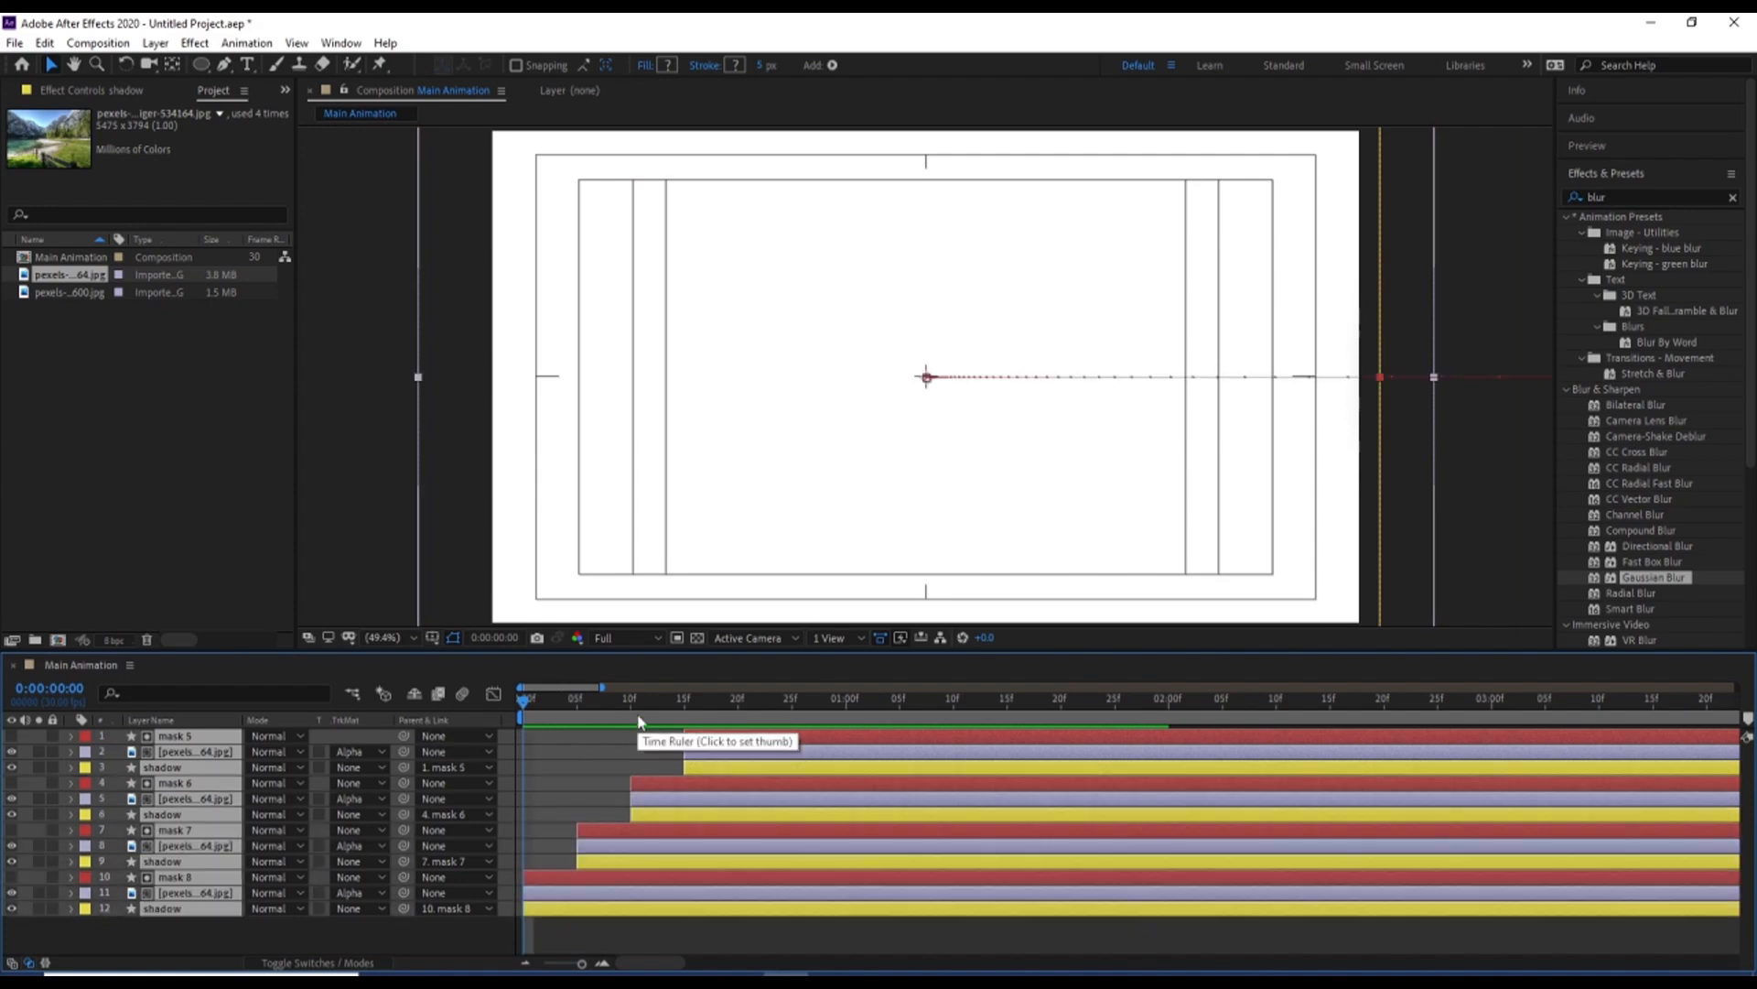
key(bracketleft)
click(189, 923)
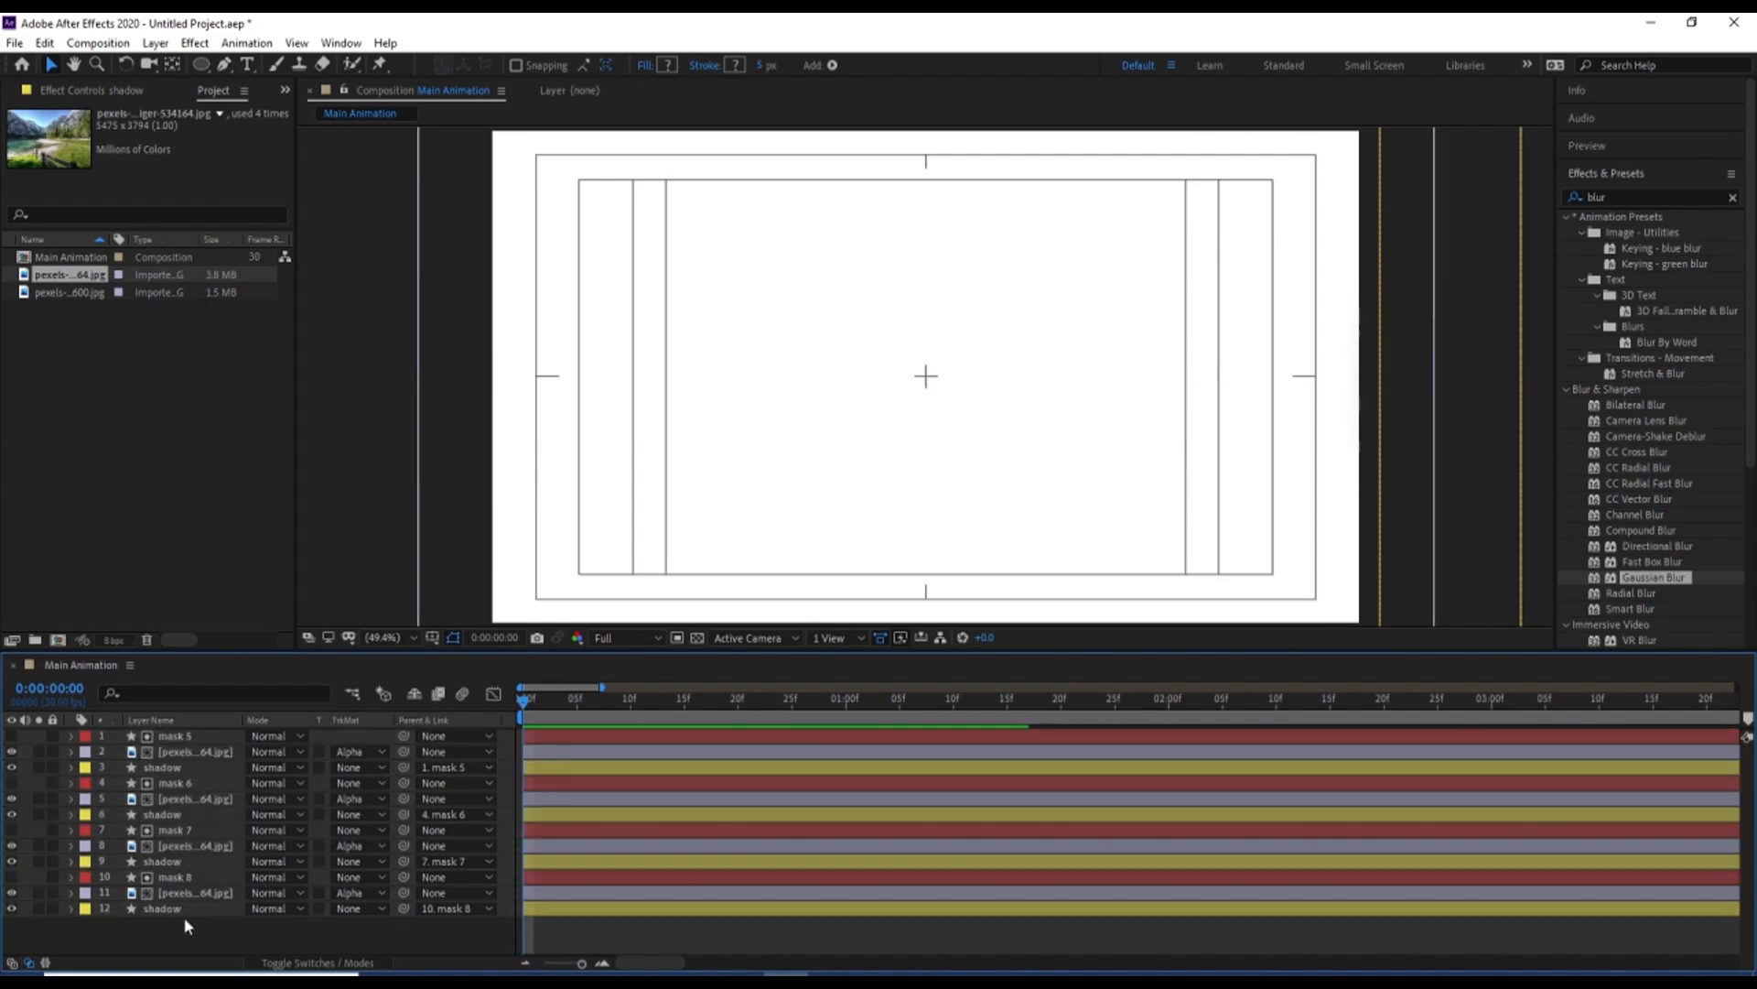
Add Position keyframes to all four image layers at 0:00:00:00 and 0:00:02:00
click(170, 894)
ctrl+click(165, 847)
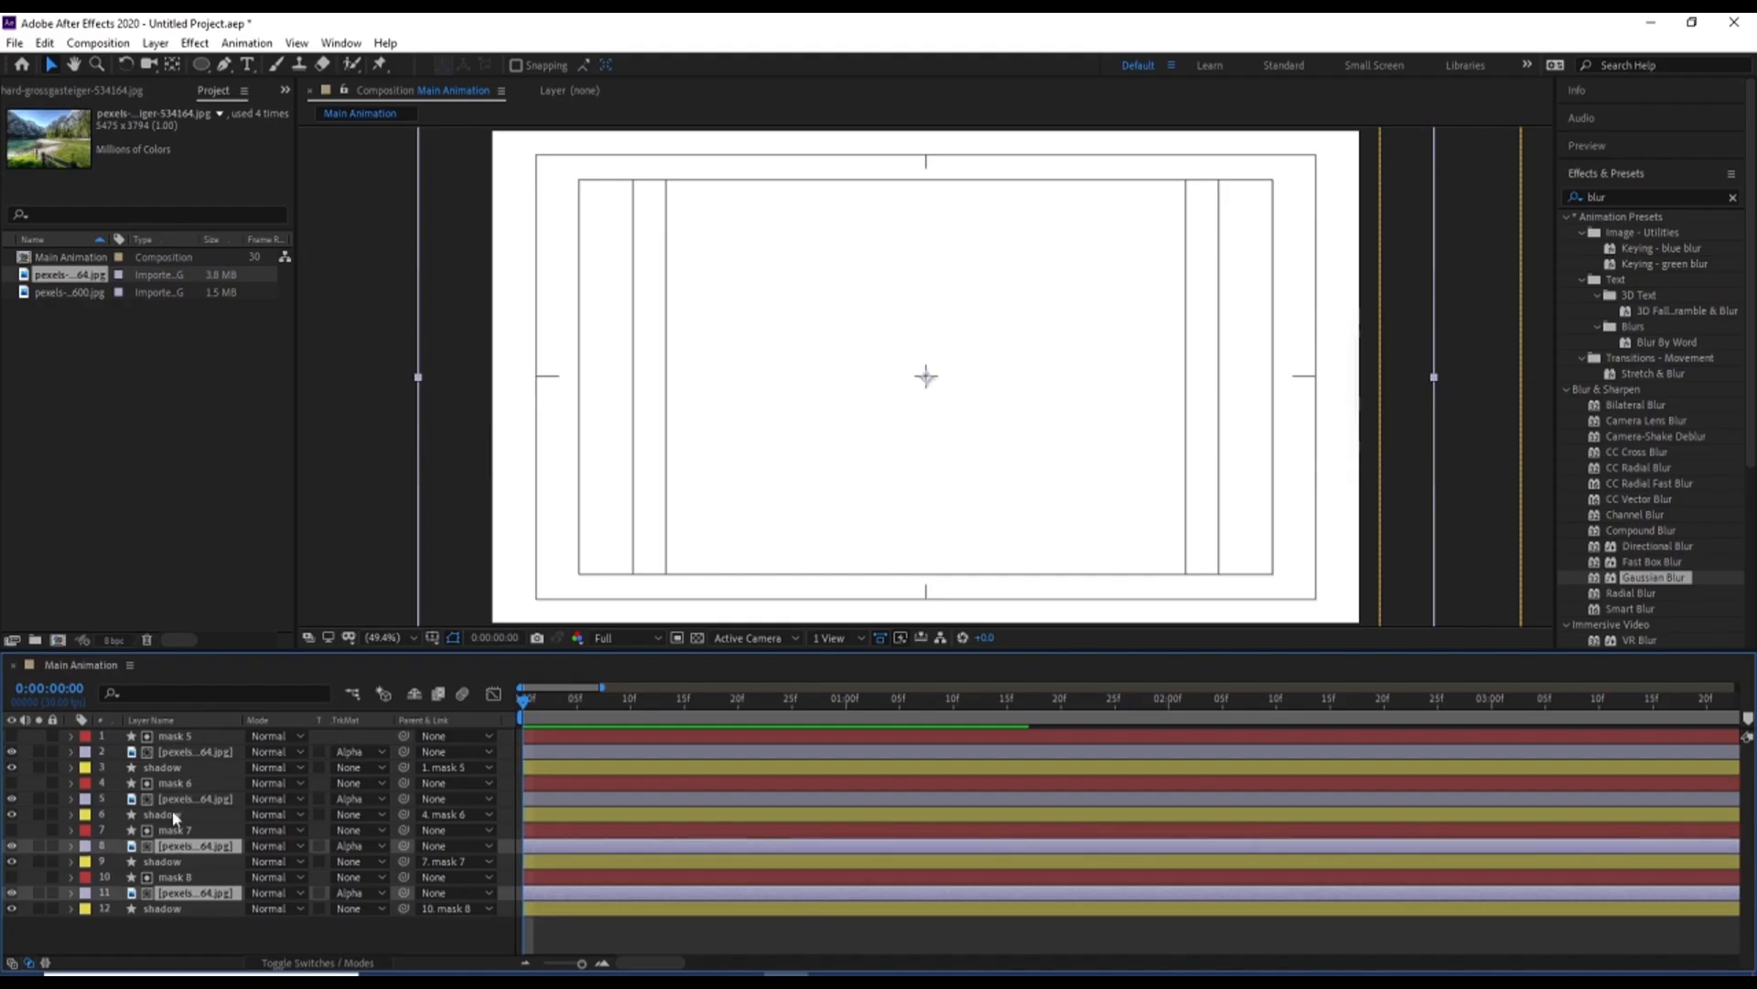
ctrl+click(174, 799)
ctrl+click(172, 753)
key(p)
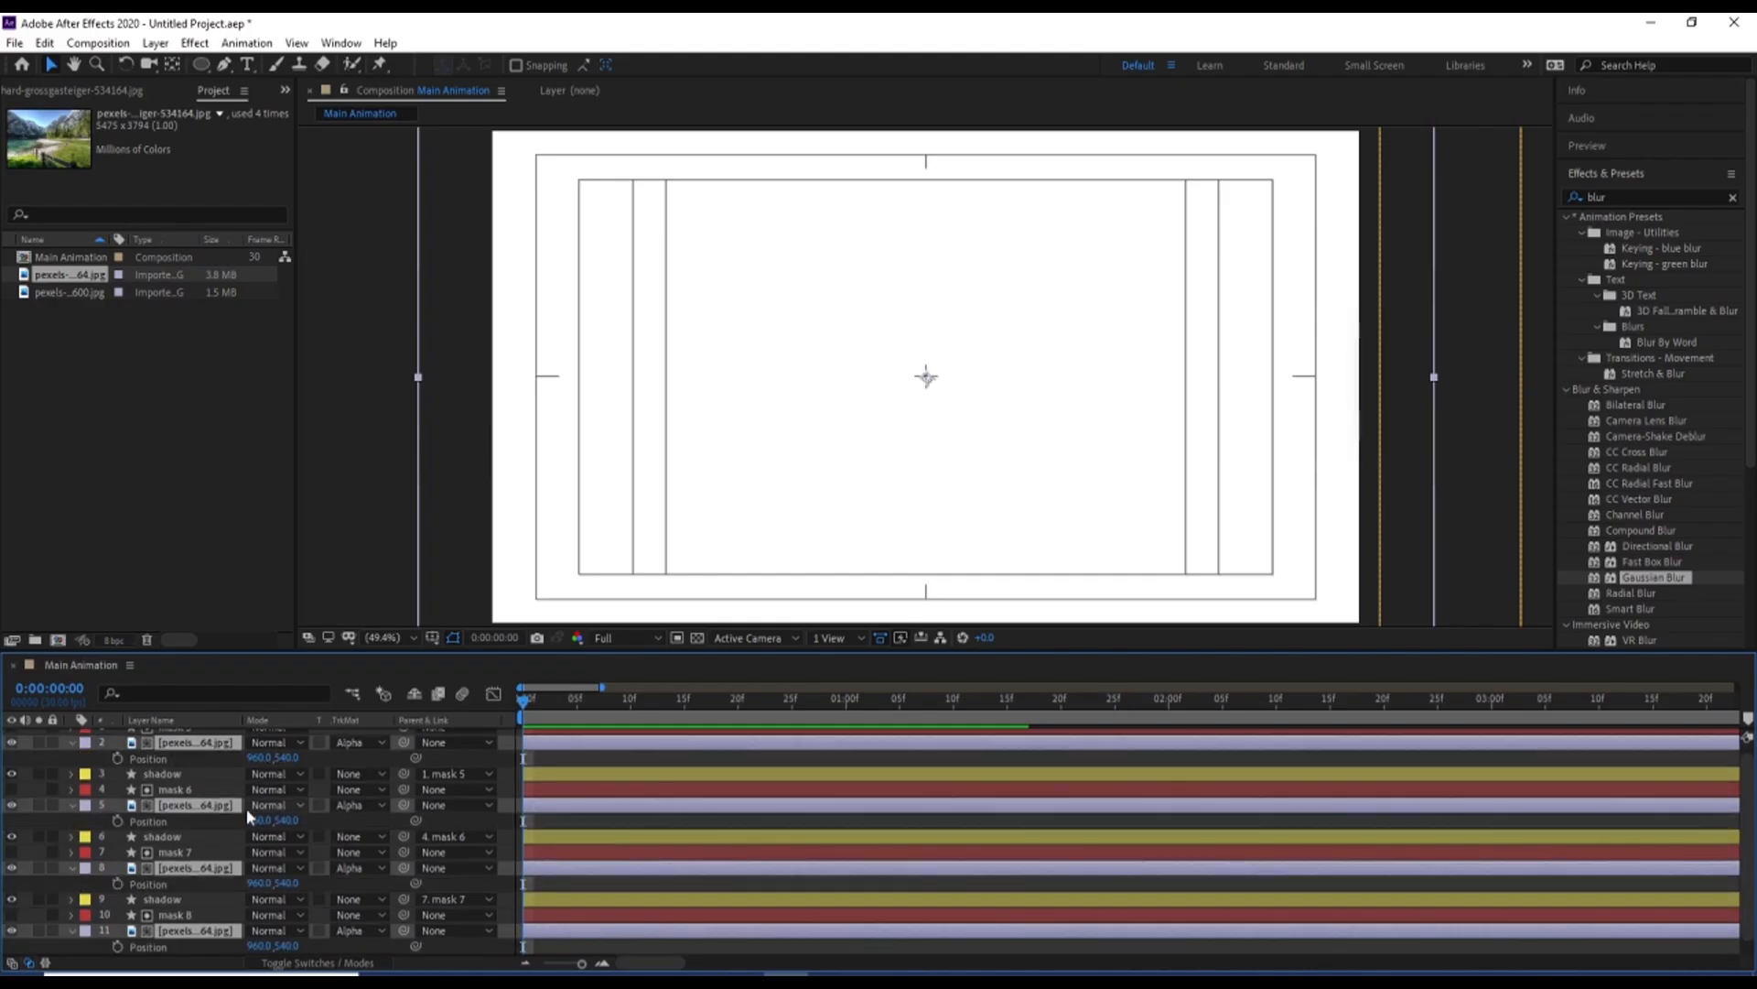
click(117, 757)
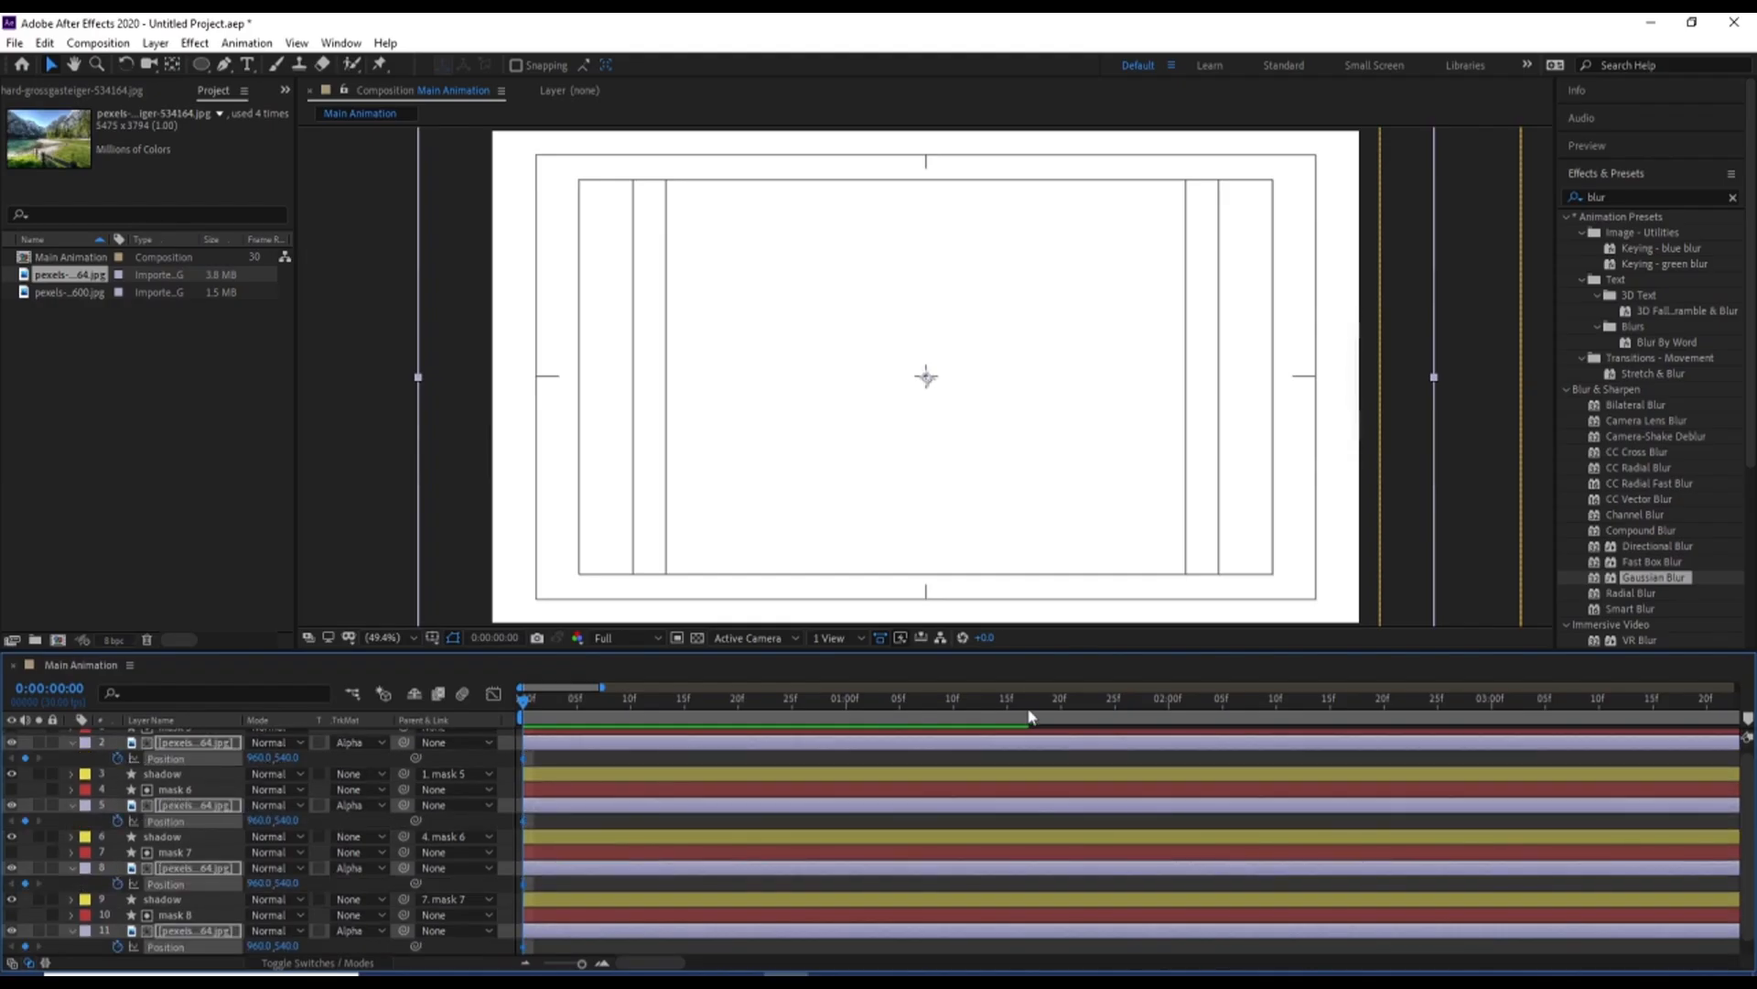
click(1171, 705)
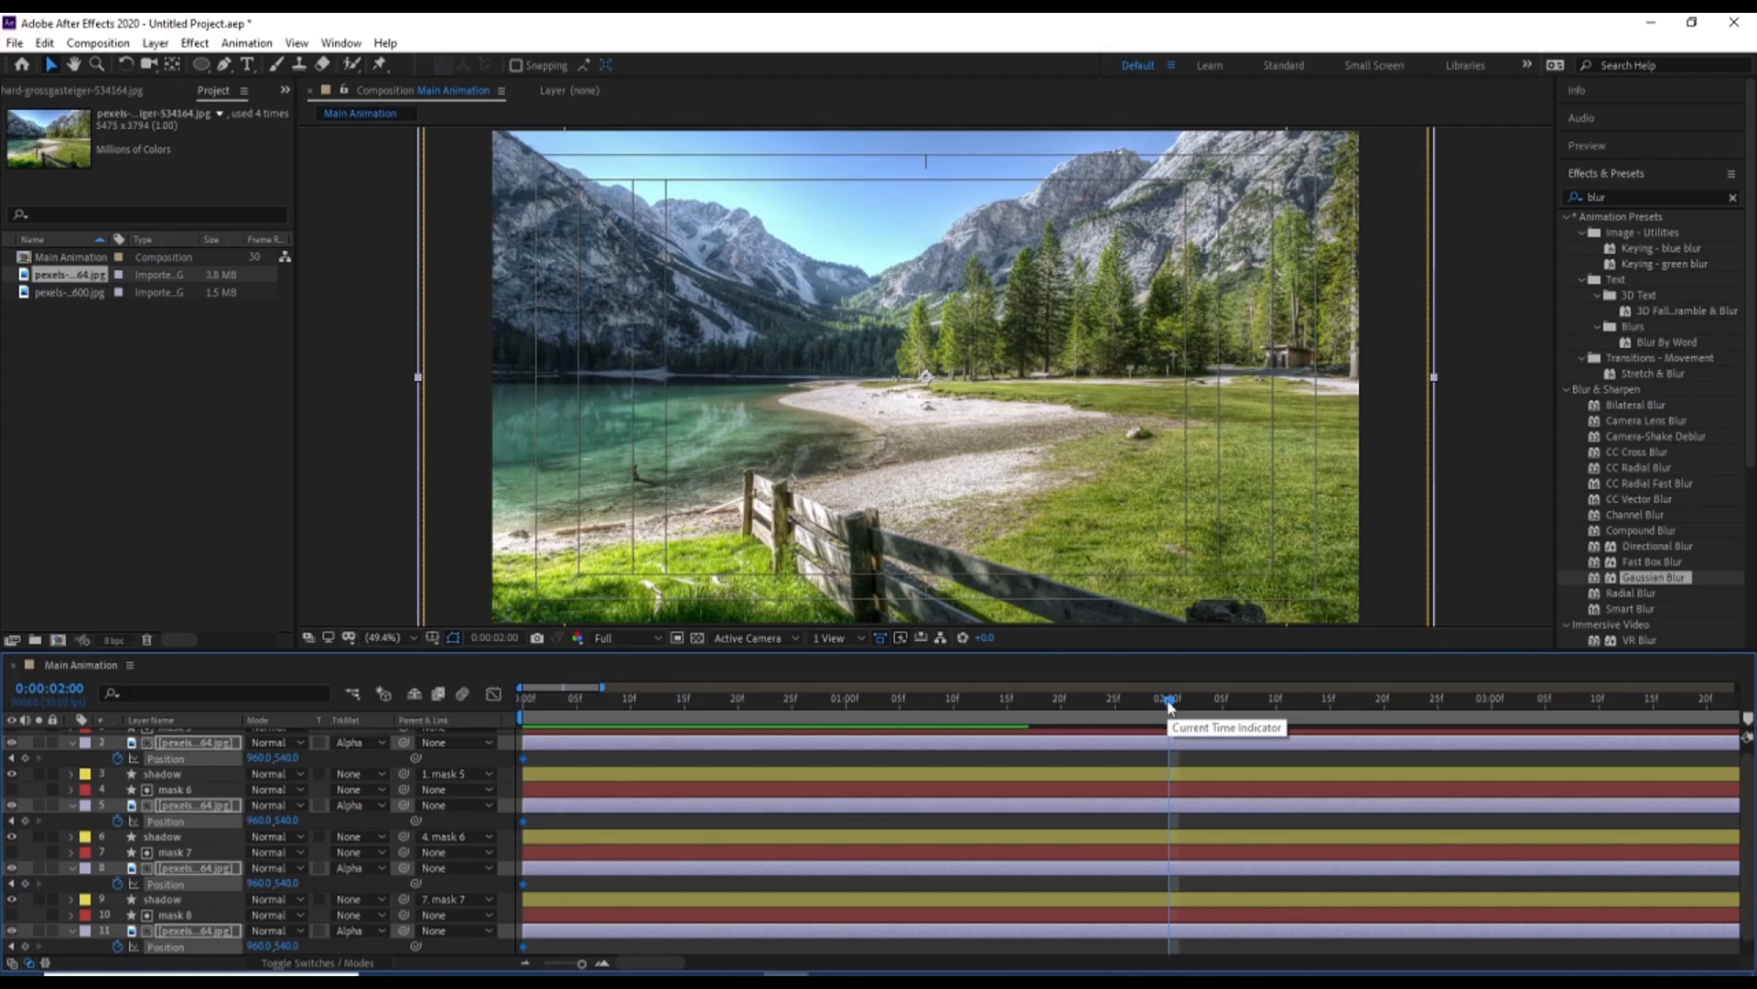
click(26, 758)
Set the four image layers' Position at 0:00:00:00 to 1519.0, 540.0 and preview the slide
key(Home)
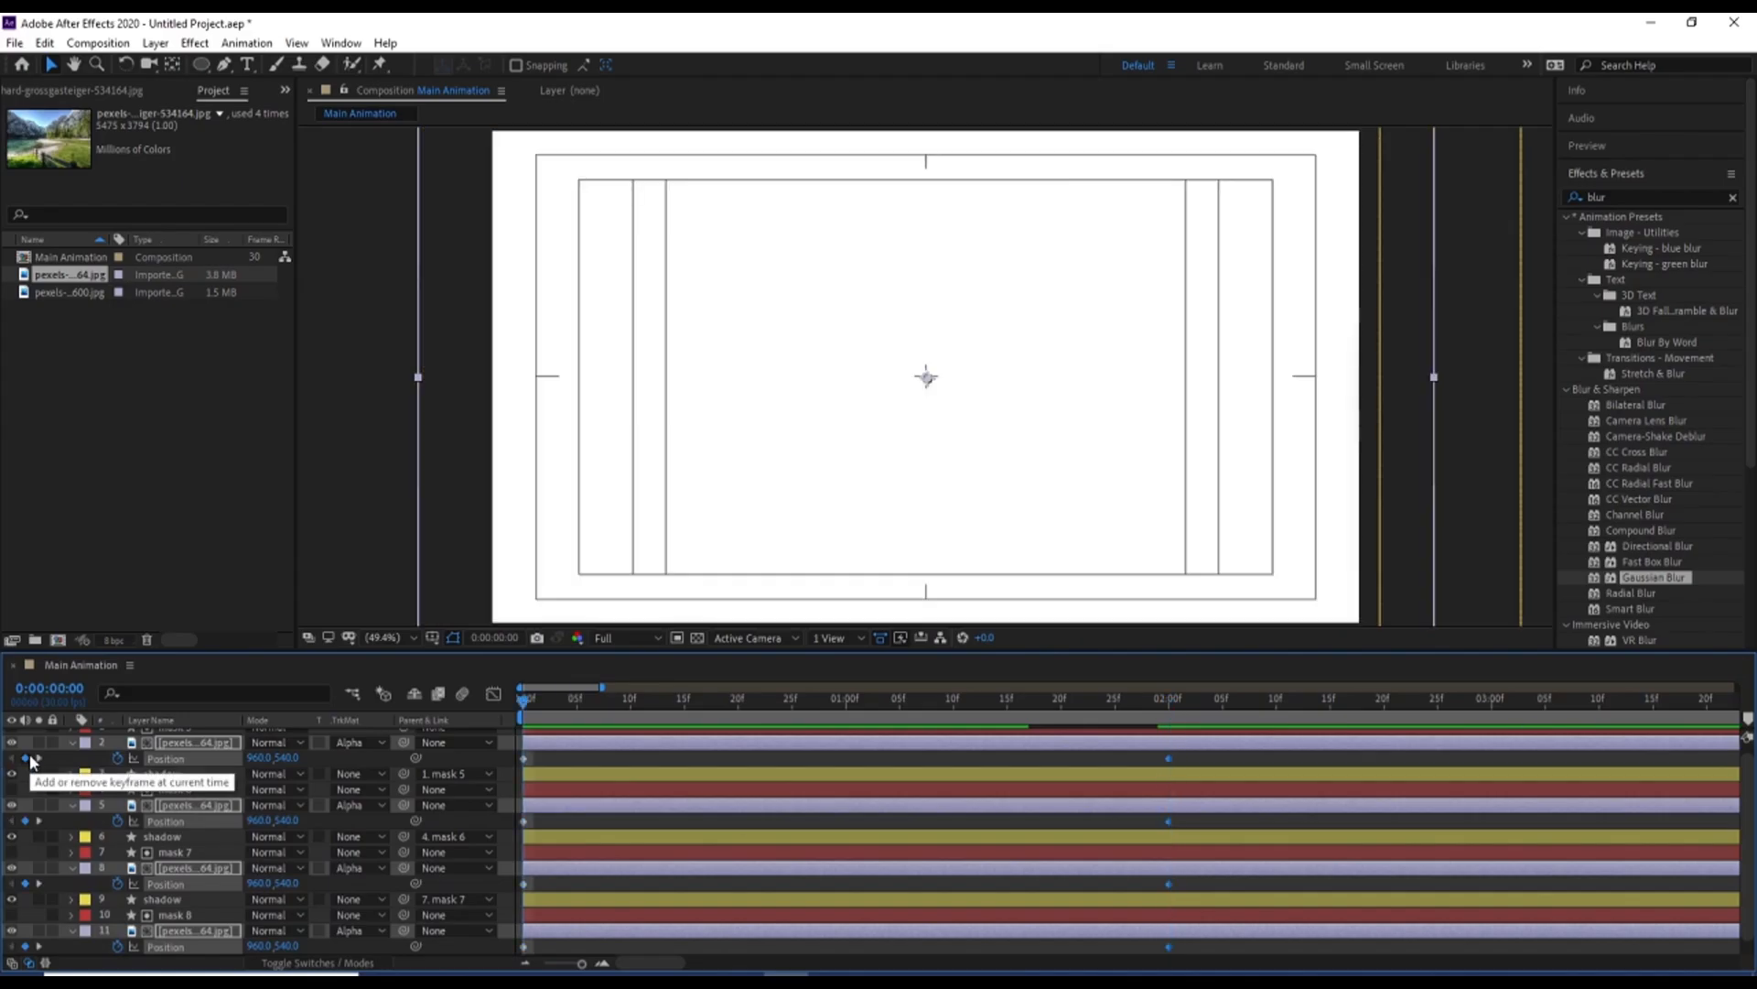
drag(272, 759, 759, 751)
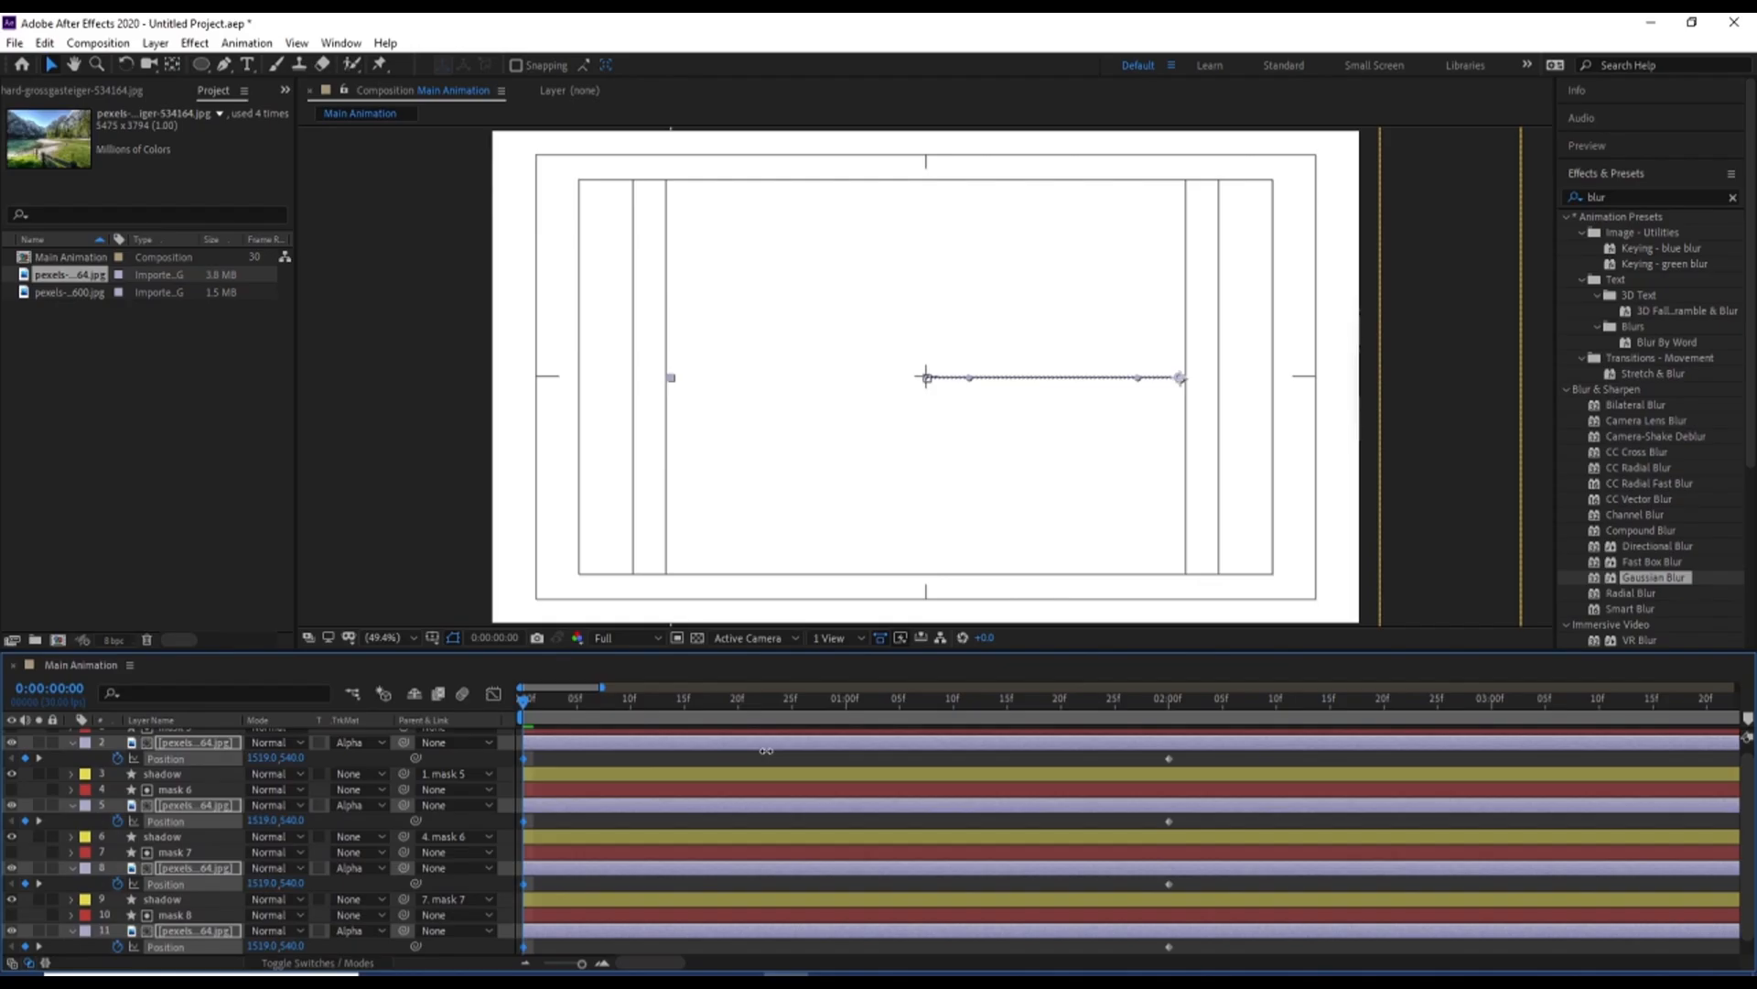
key(space)
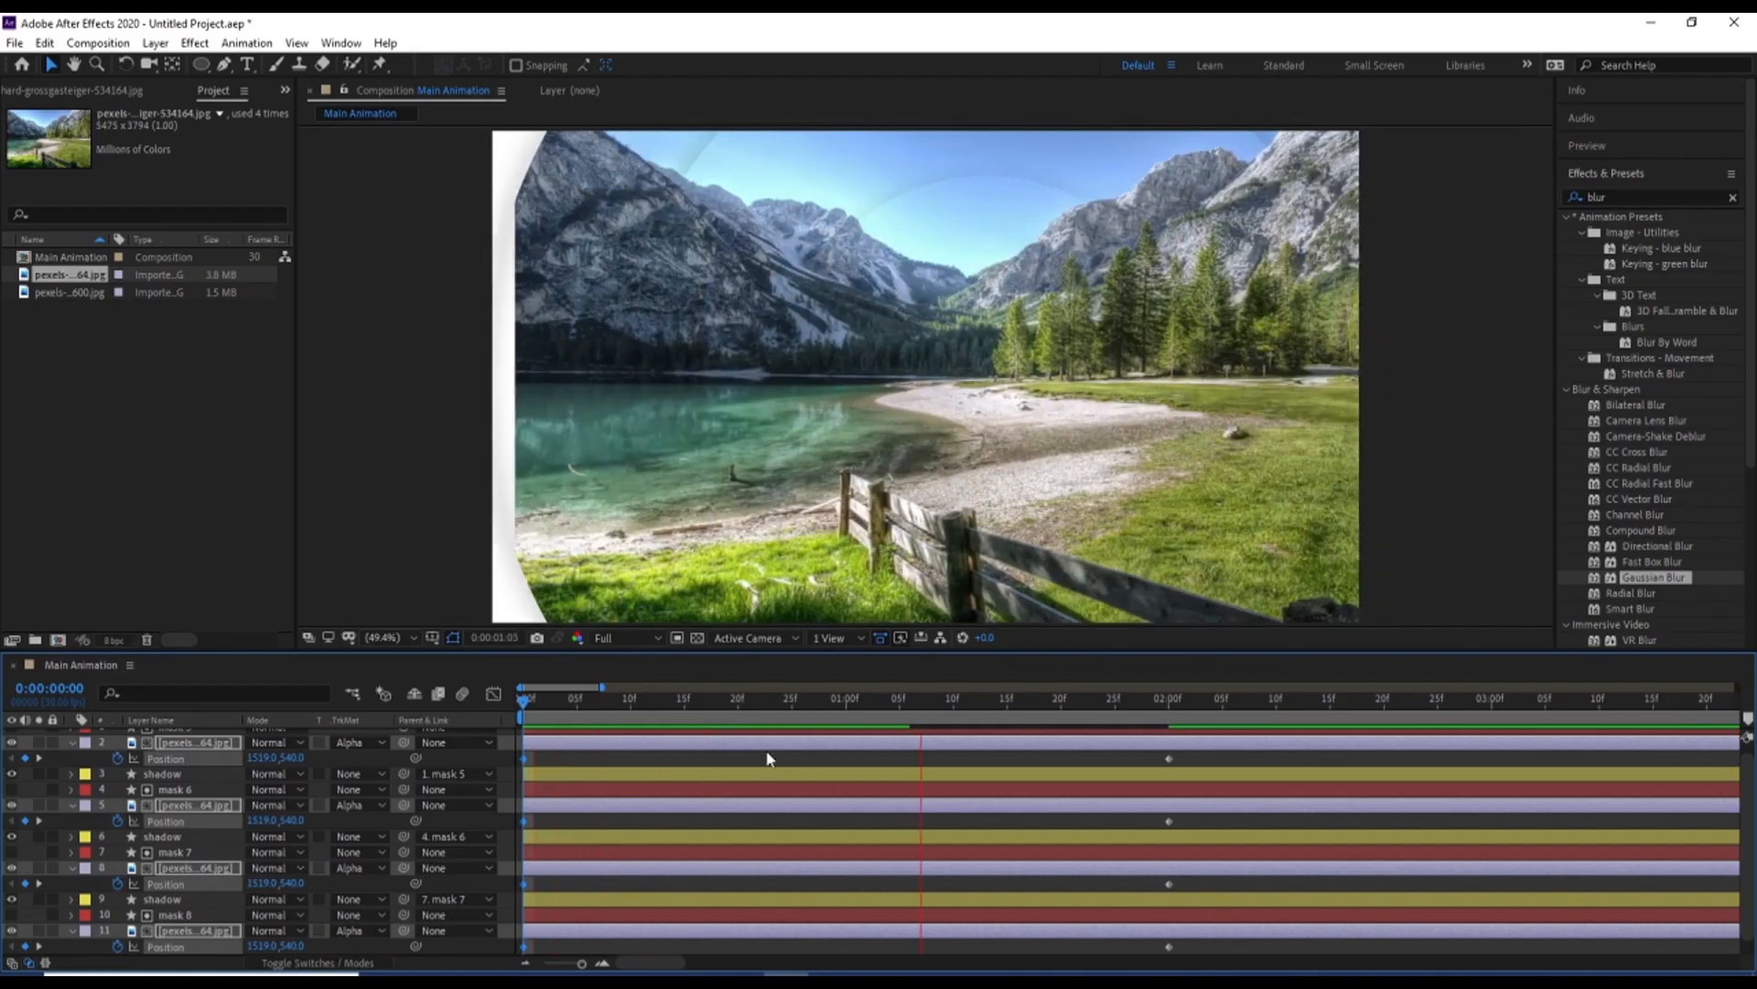
key(space)
Apply Easy Ease to the image layers' Position keyframes and adjust their curve in the Graph Editor
drag(1220, 946, 428, 515)
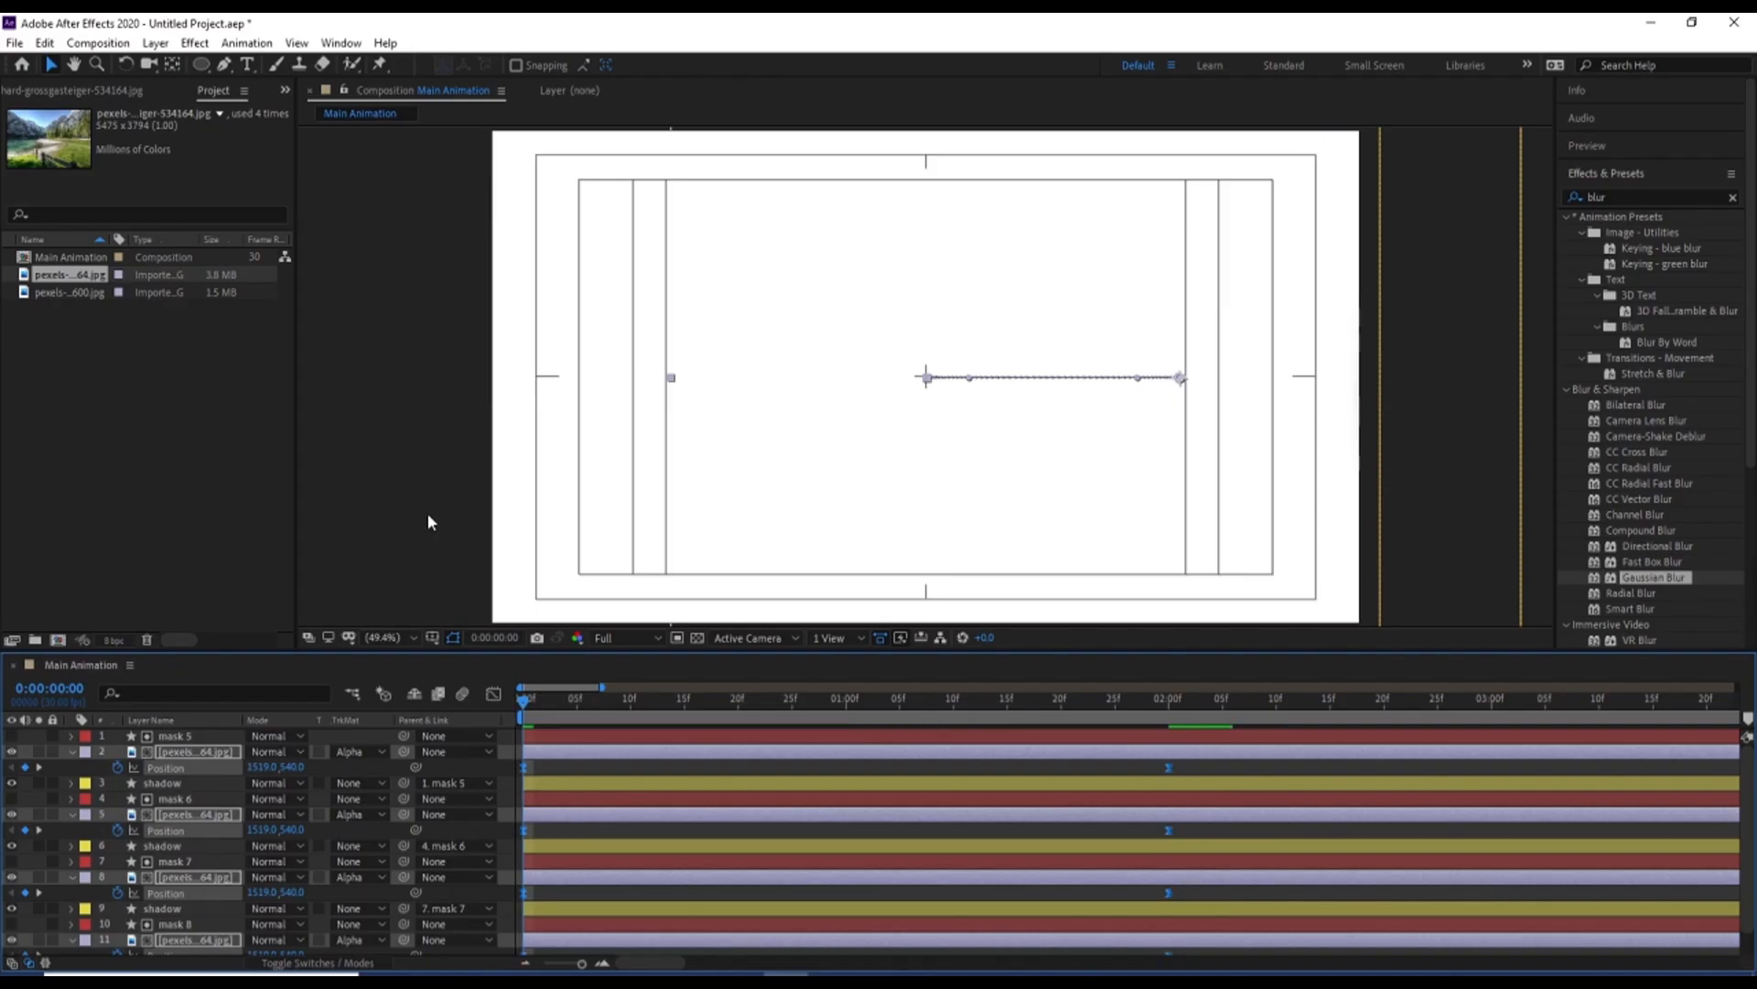
click(494, 694)
drag(1263, 733, 846, 910)
click(494, 694)
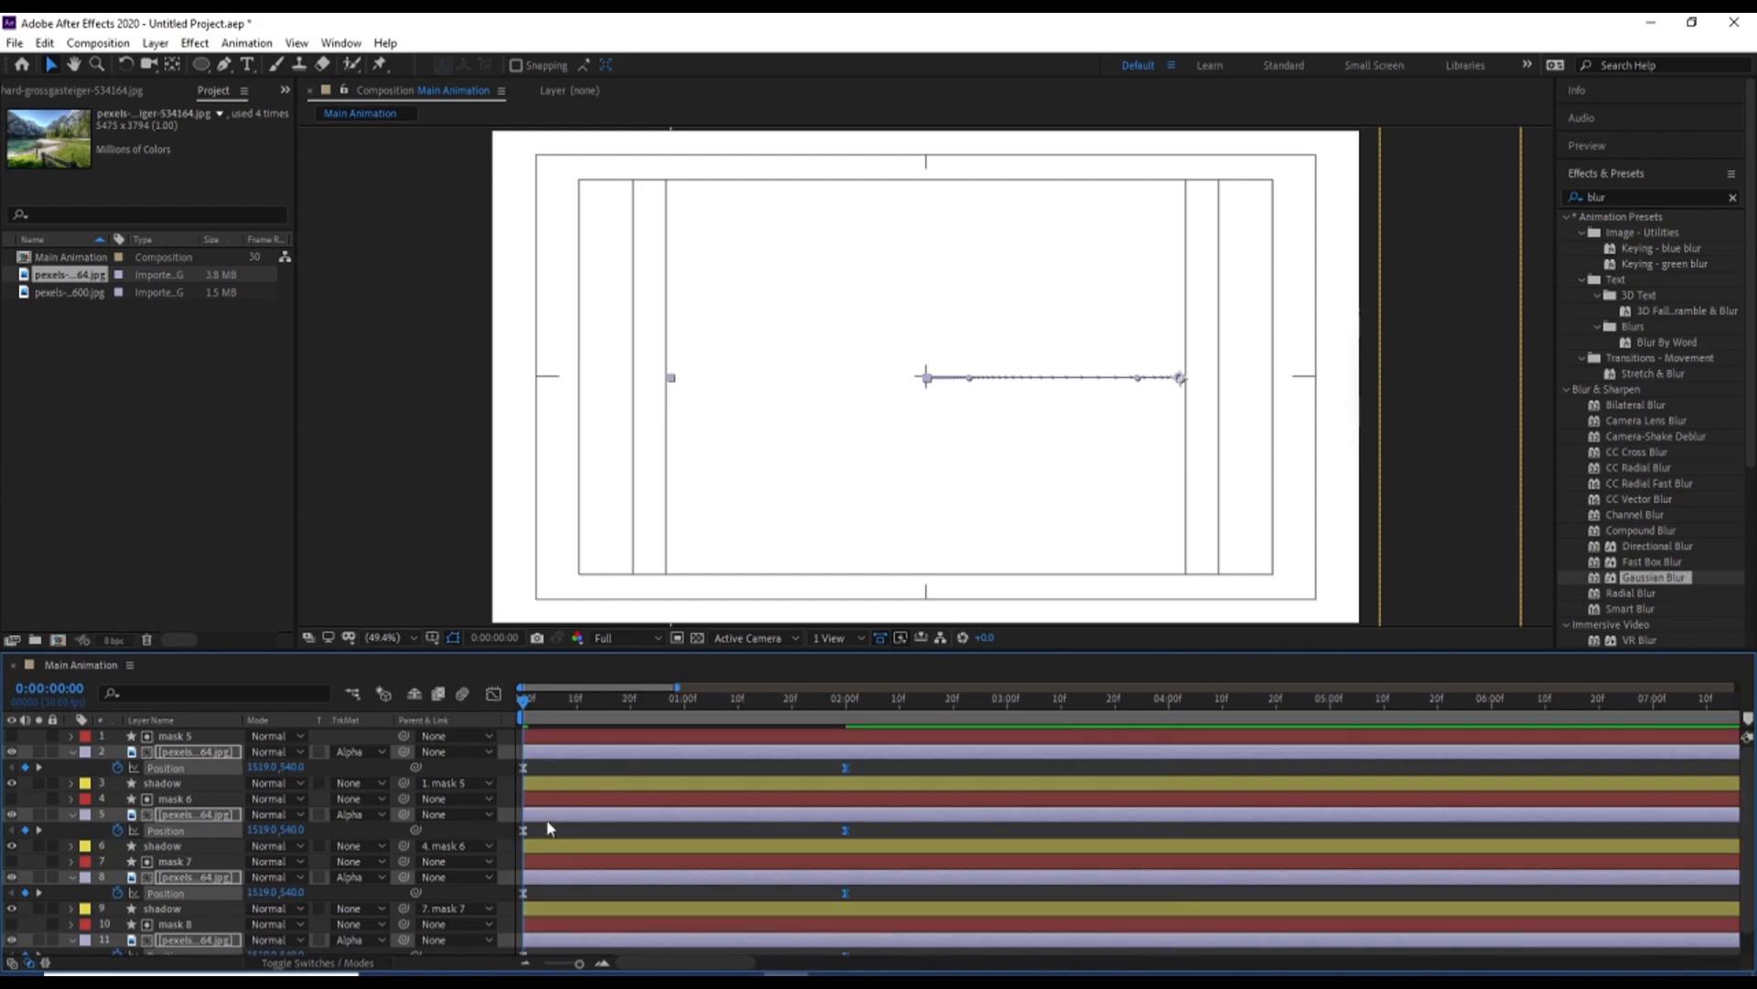
Collapse the keyframed properties of all layers, preview the eased animation, and return to the timeline start
click(556, 831)
key(u)
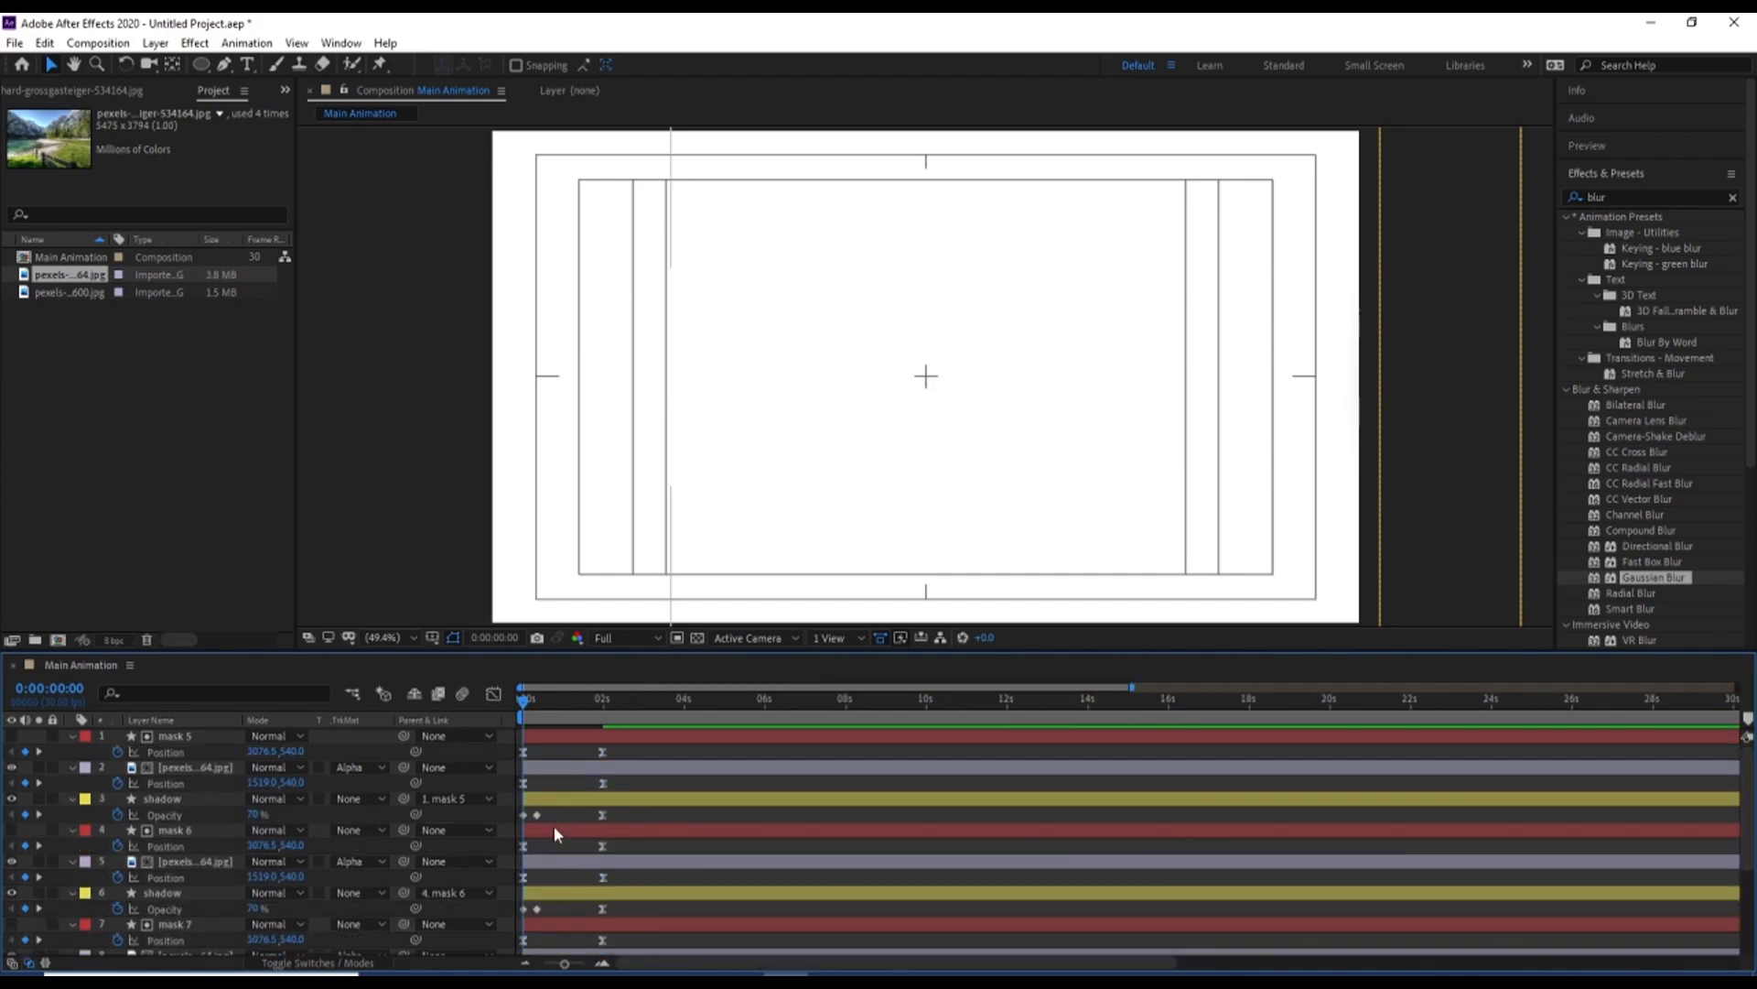
key(u)
key(space)
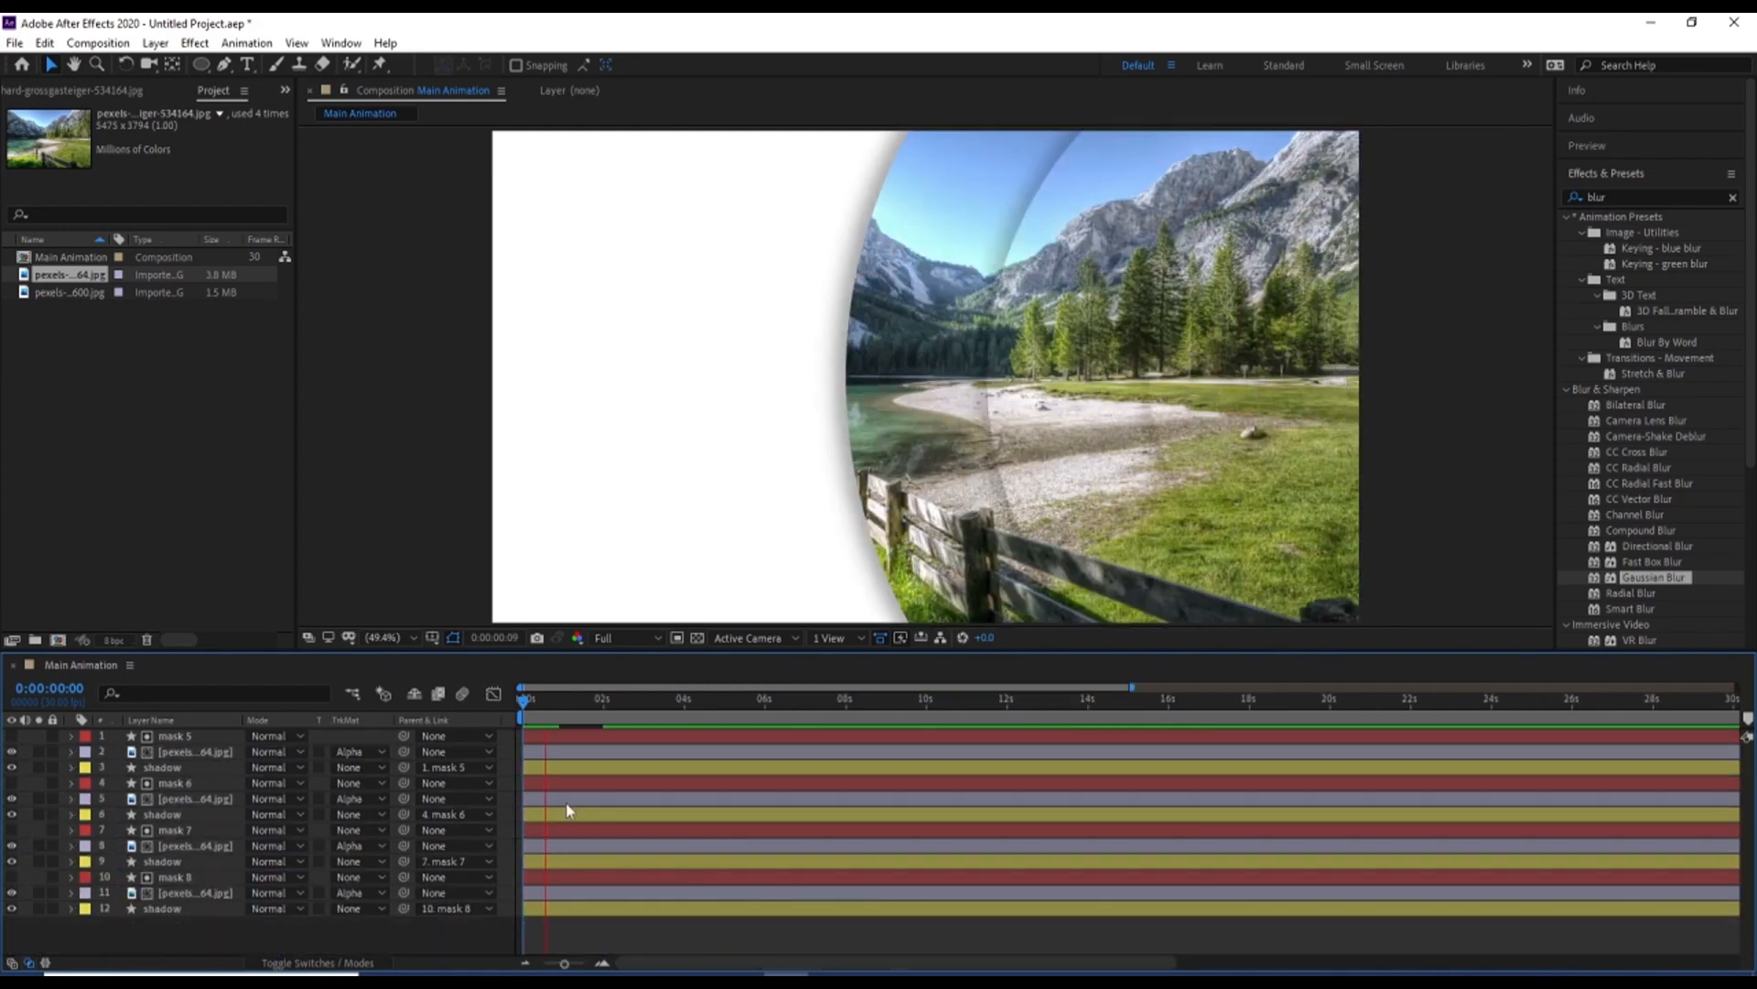
drag(540, 707, 436, 727)
Offset the mask 7 layer and its image and shadow so they start at 0:00:00:05
key(=)
key(=)
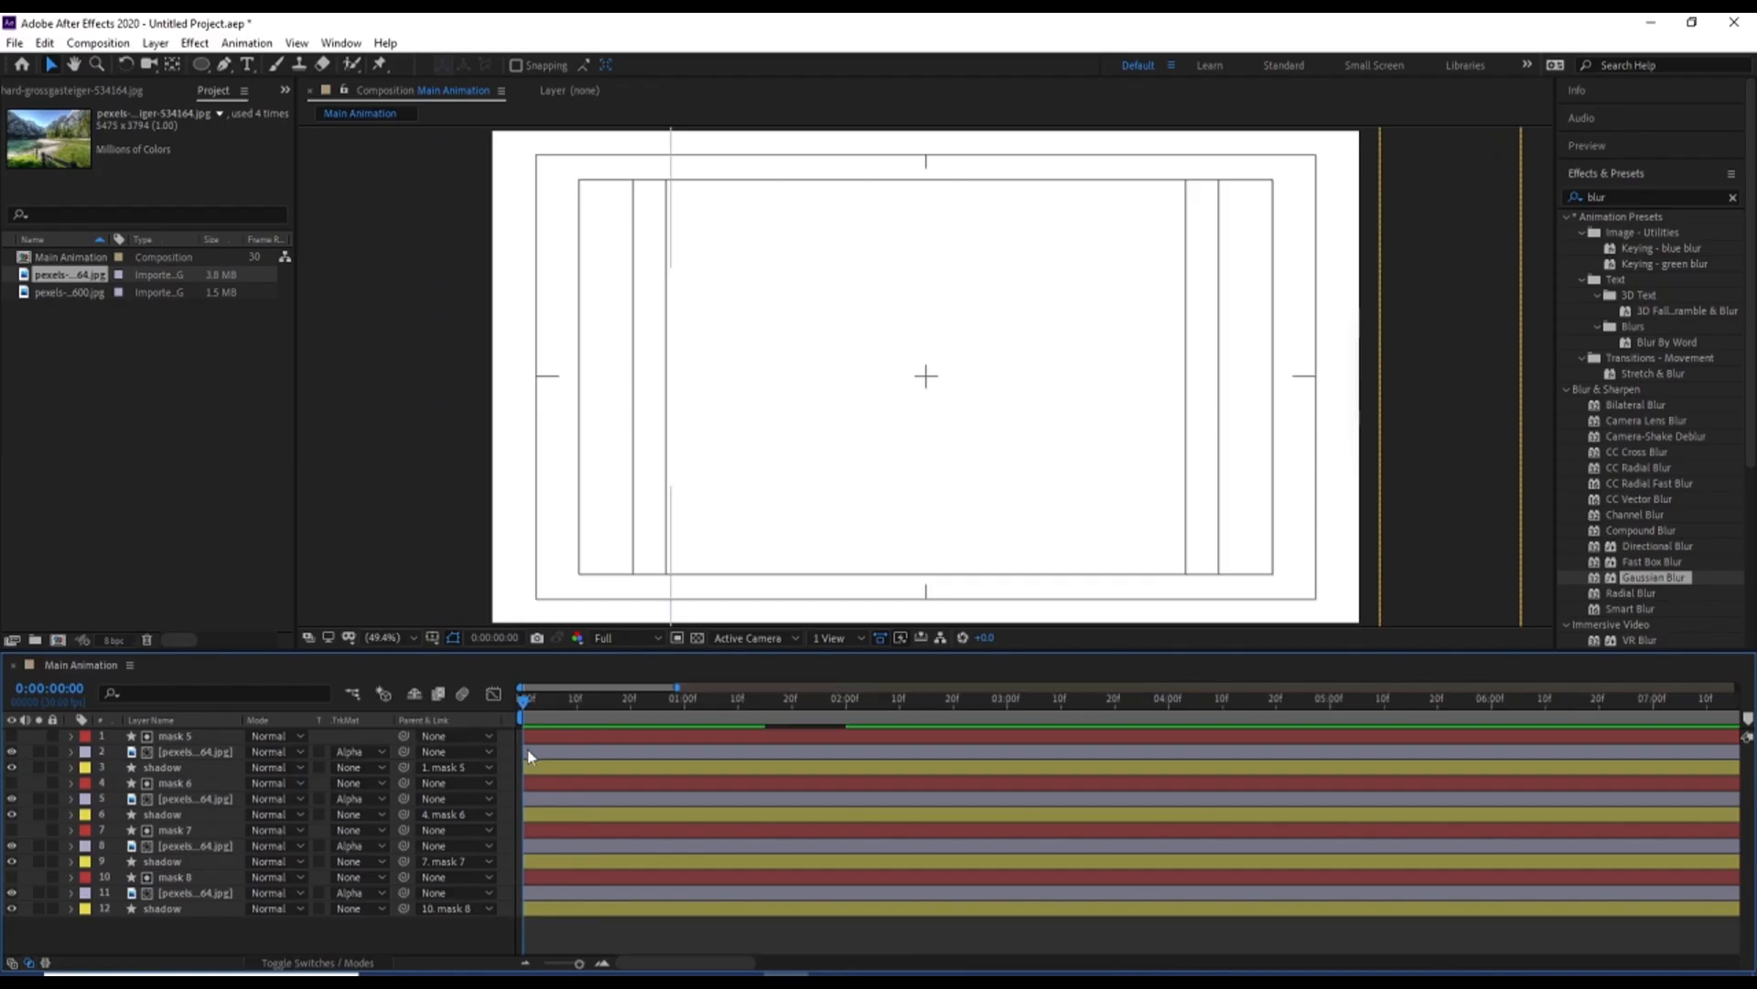
key(=)
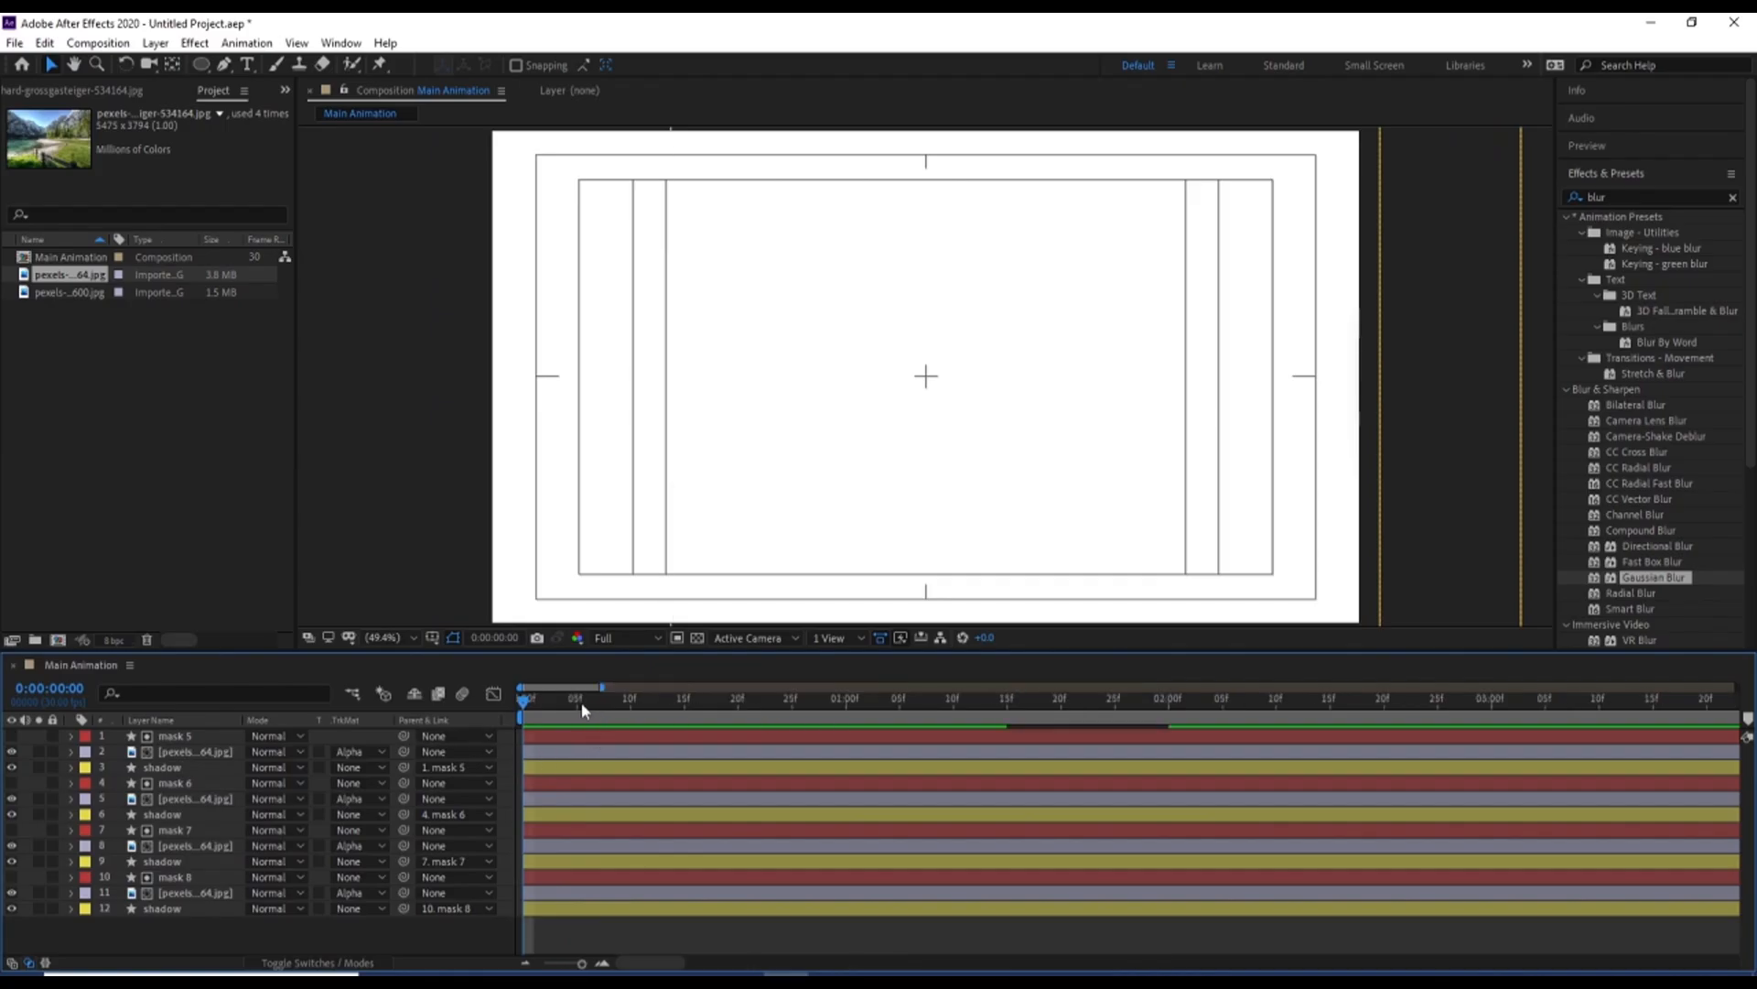
click(577, 702)
click(198, 859)
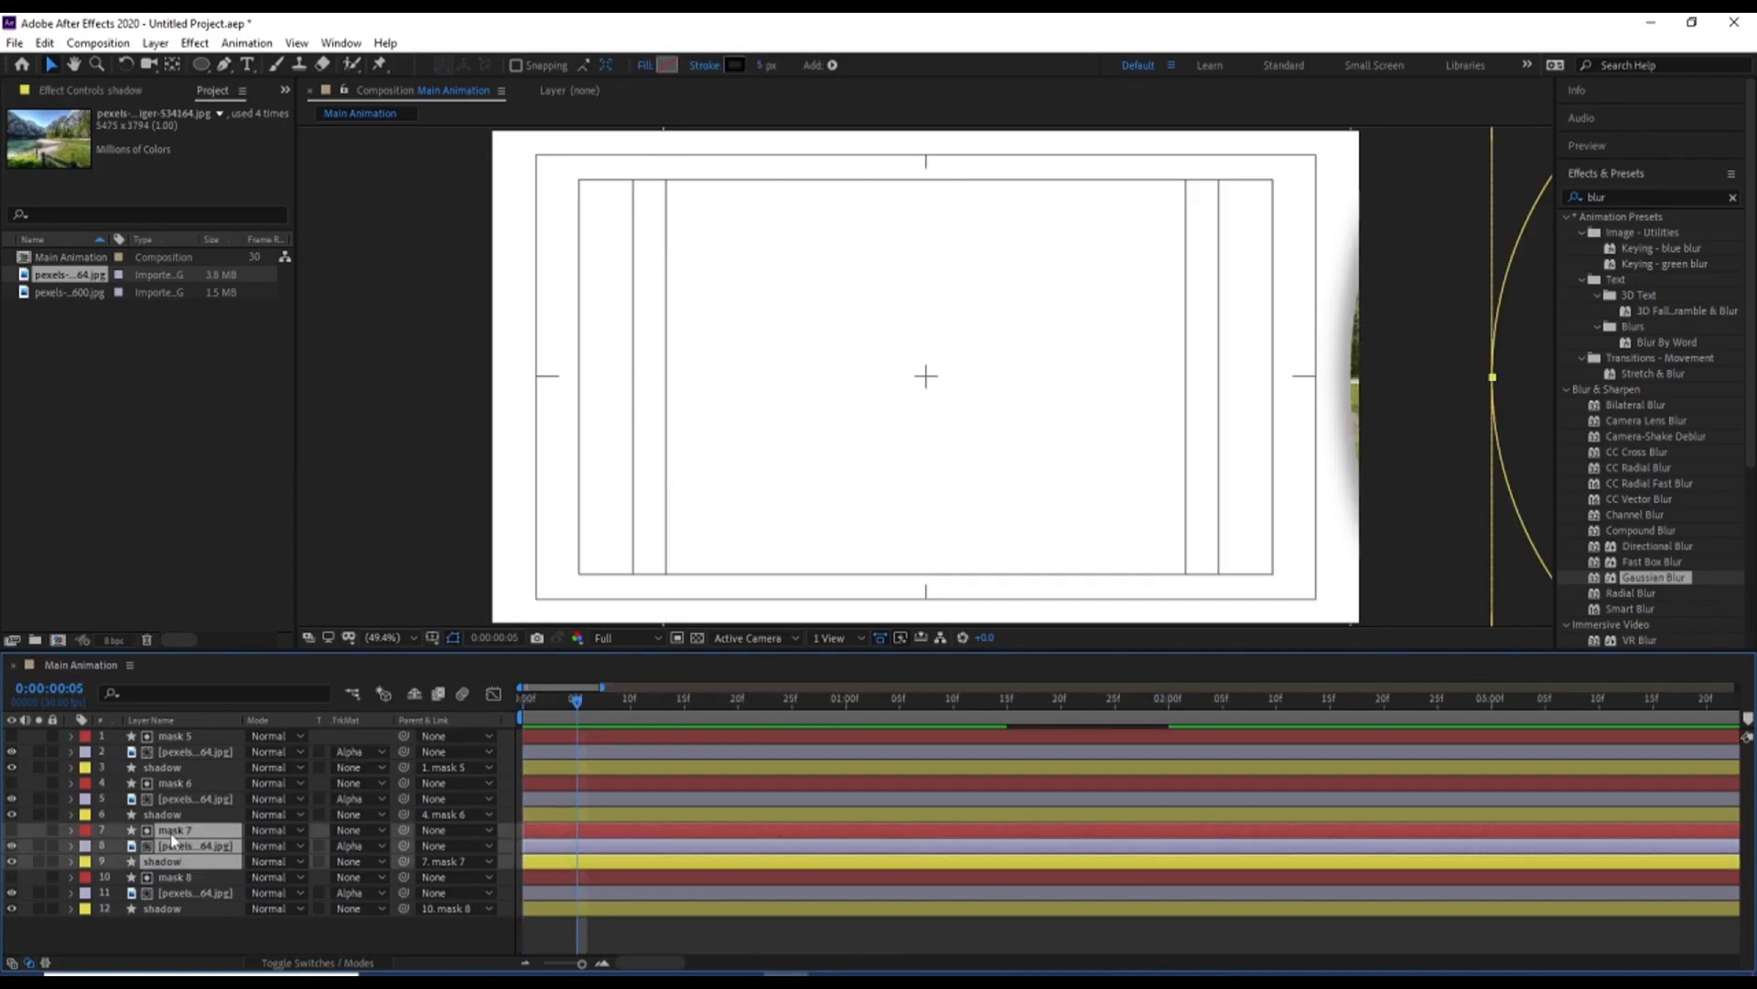
shift+click(171, 833)
key(alt+bracketleft)
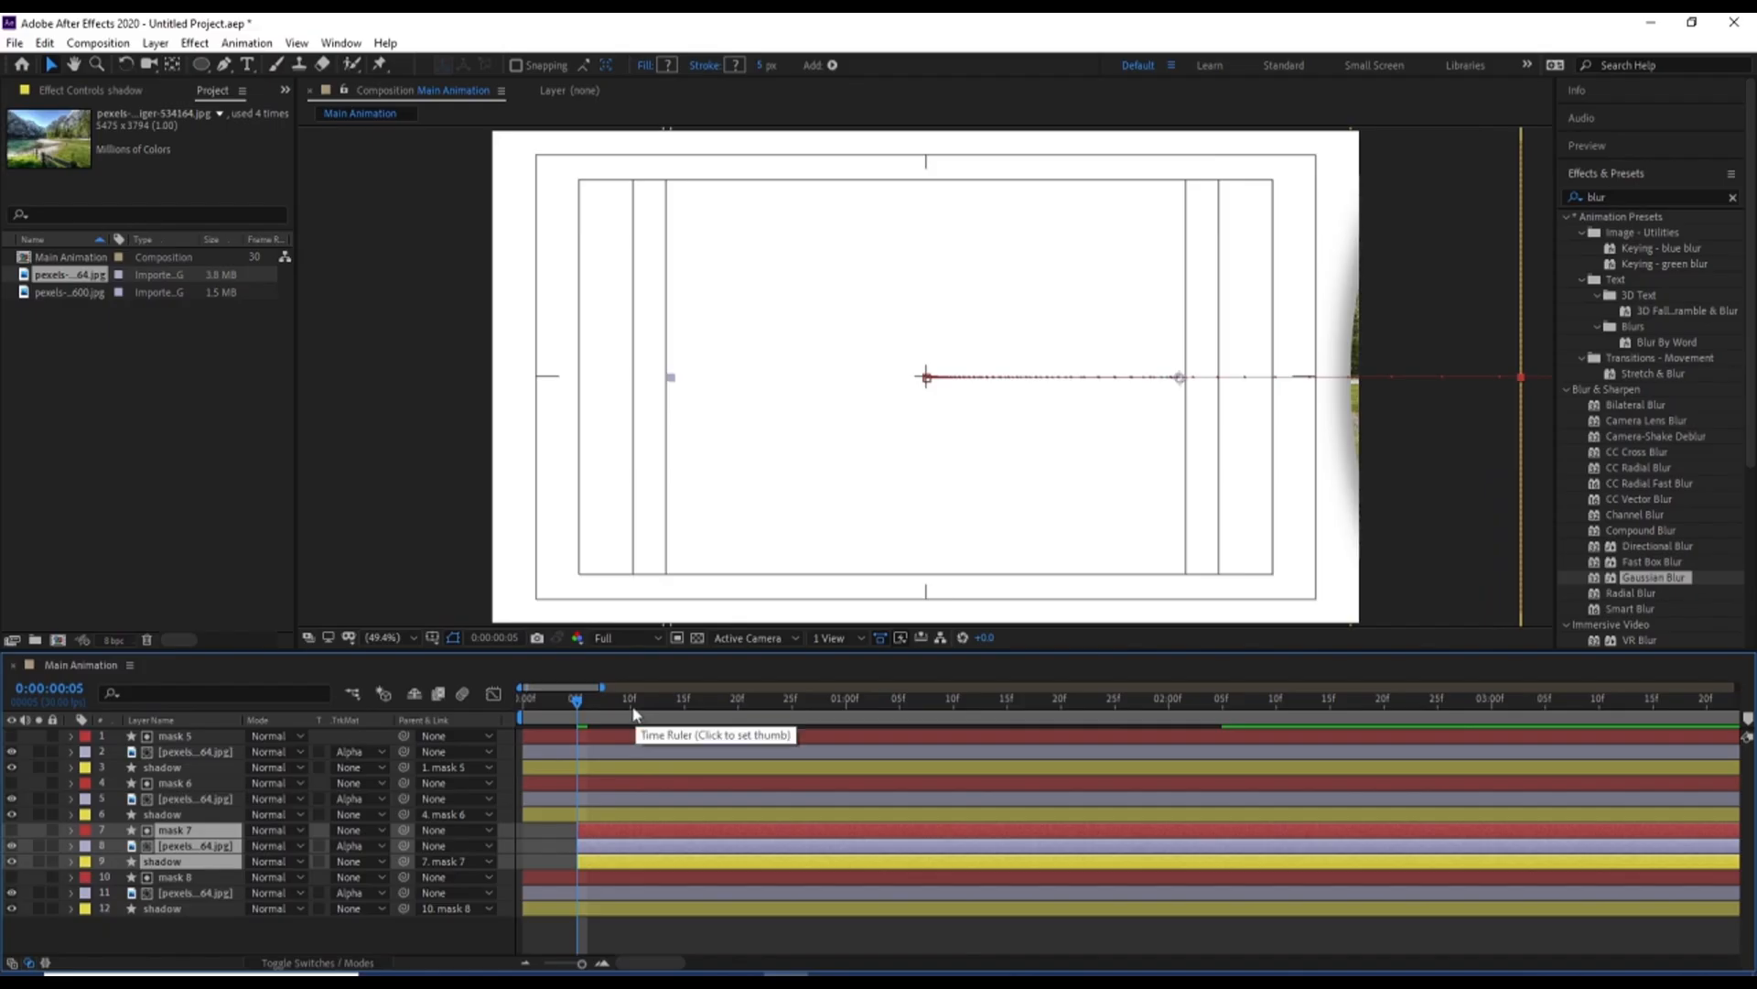
Offset the mask 6 layer and its image and shadow so they start at 0:00:00:10
click(629, 703)
click(600, 812)
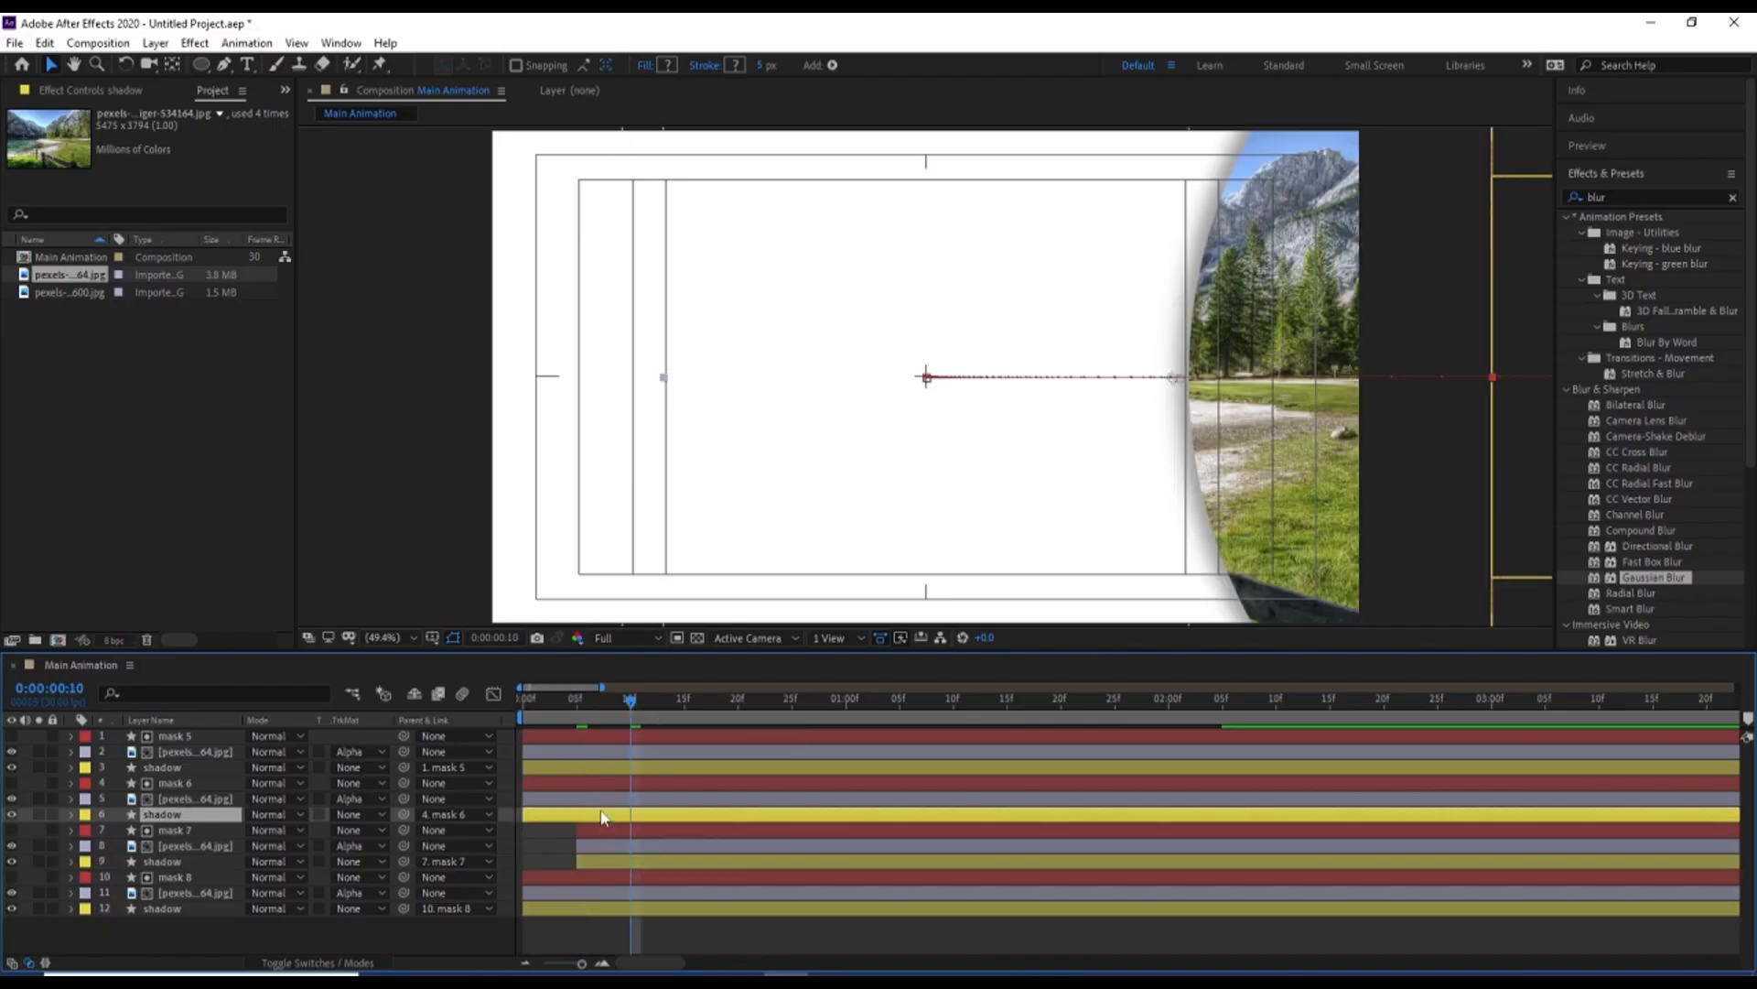
shift+click(597, 783)
key(alt+bracketleft)
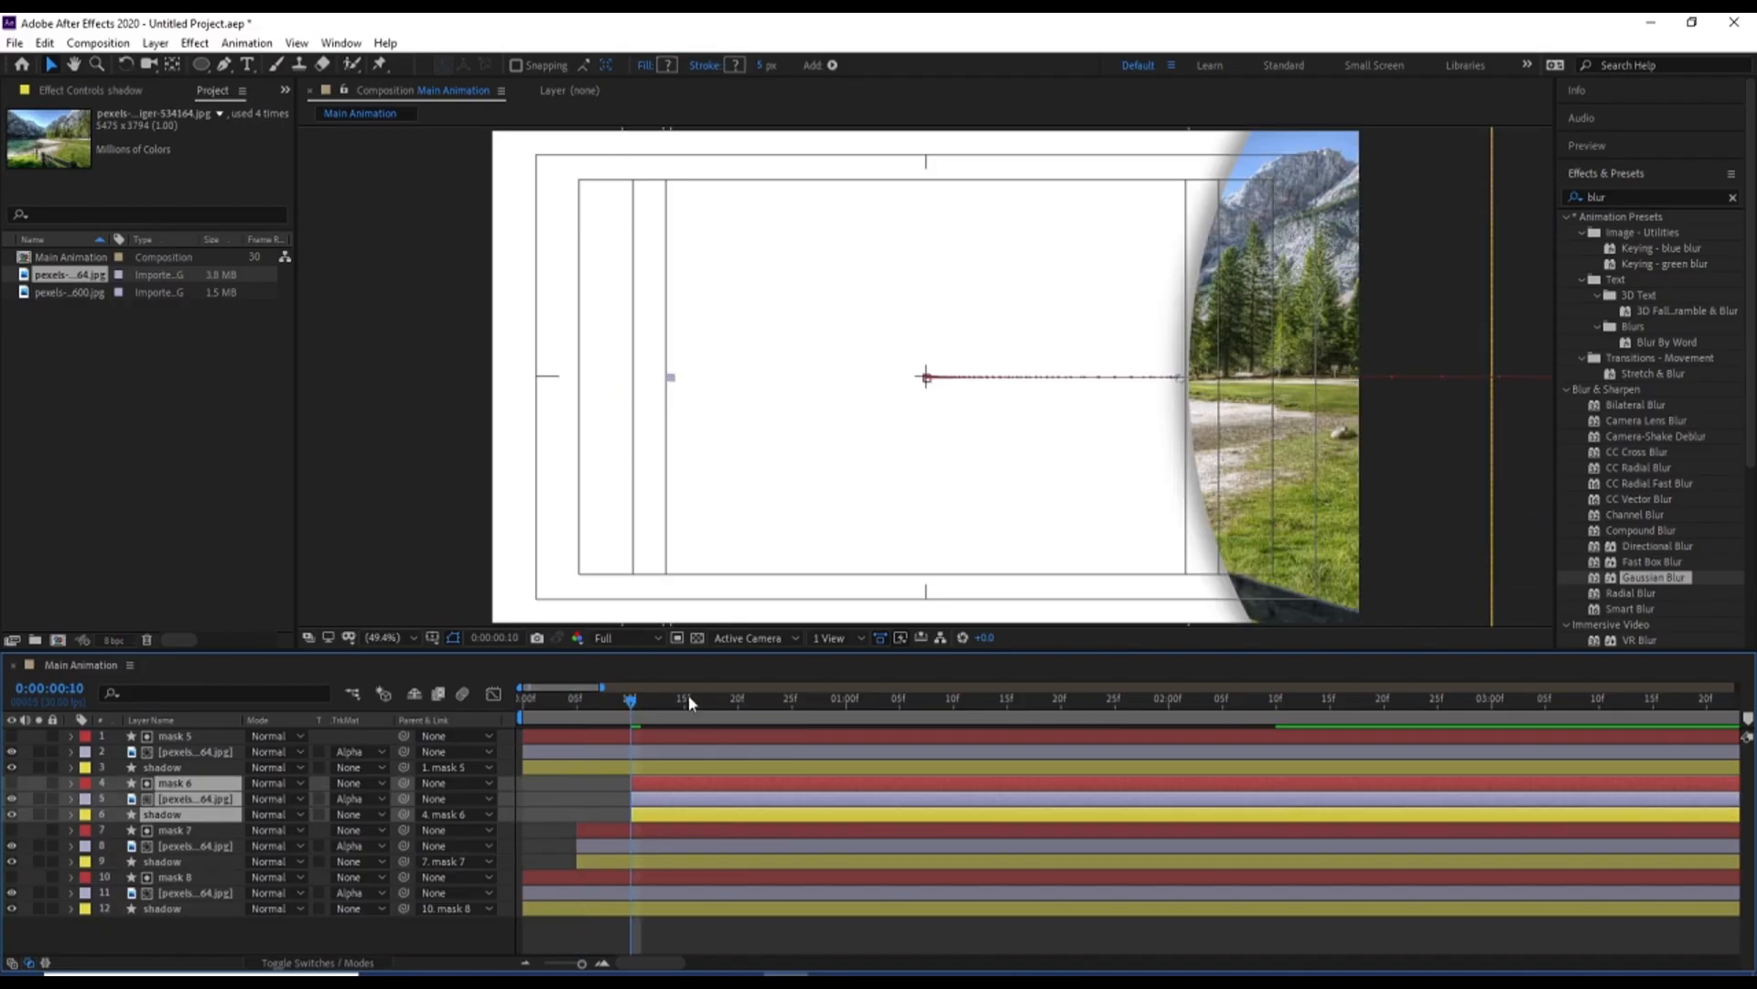
Offset the mask 5 layer and its image and shadow to start at 0:00:00:15, and preview the result
click(684, 723)
click(684, 767)
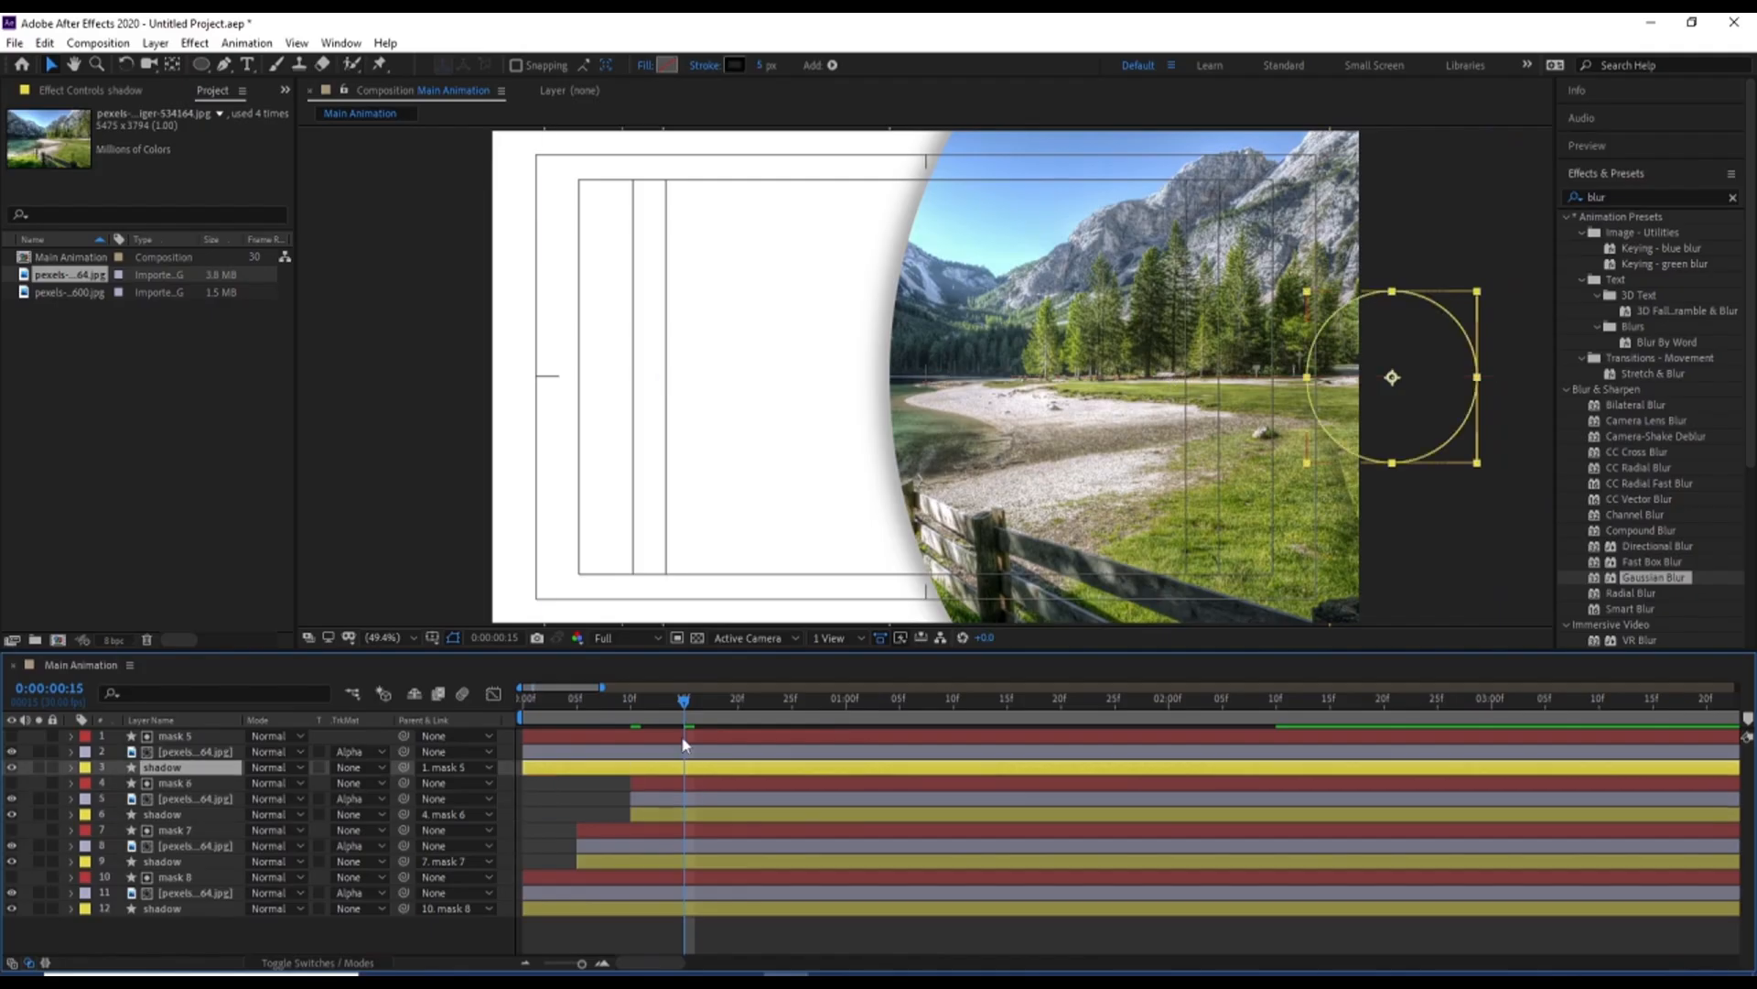
shift+click(684, 736)
key(alt+bracketleft)
key(space)
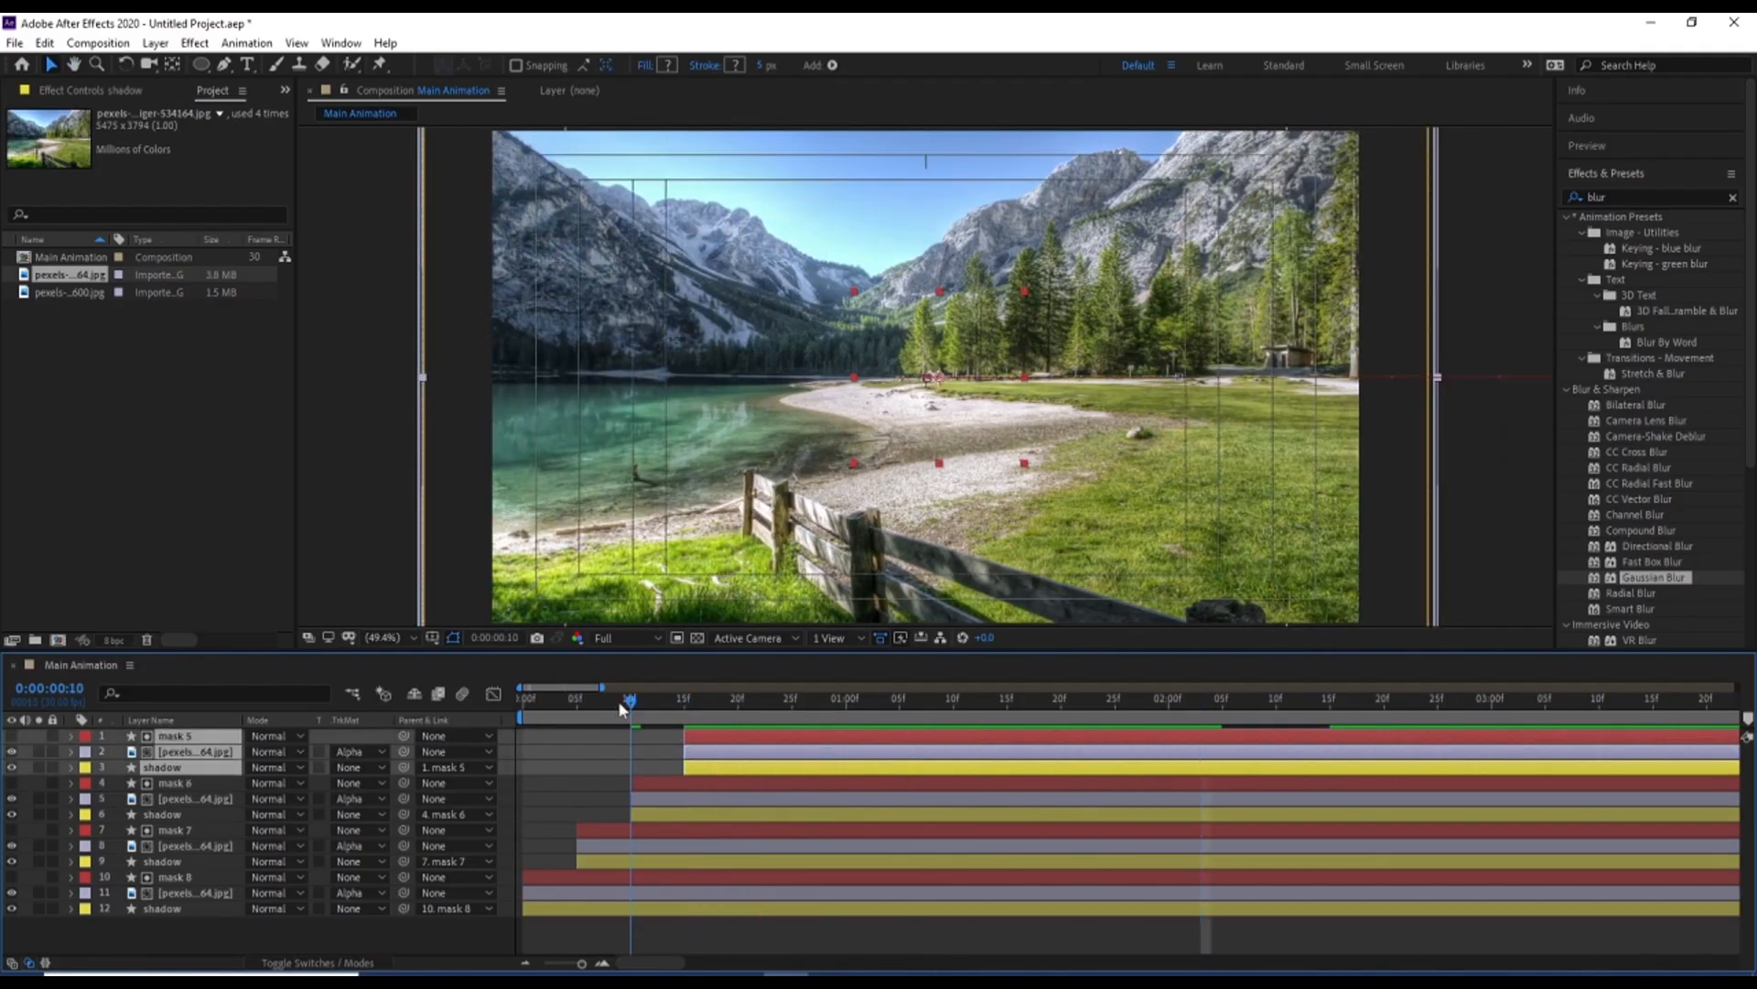
Pre-compose all layers into a new composition named 1 and preview it in Main Animation
key(ctrl+a)
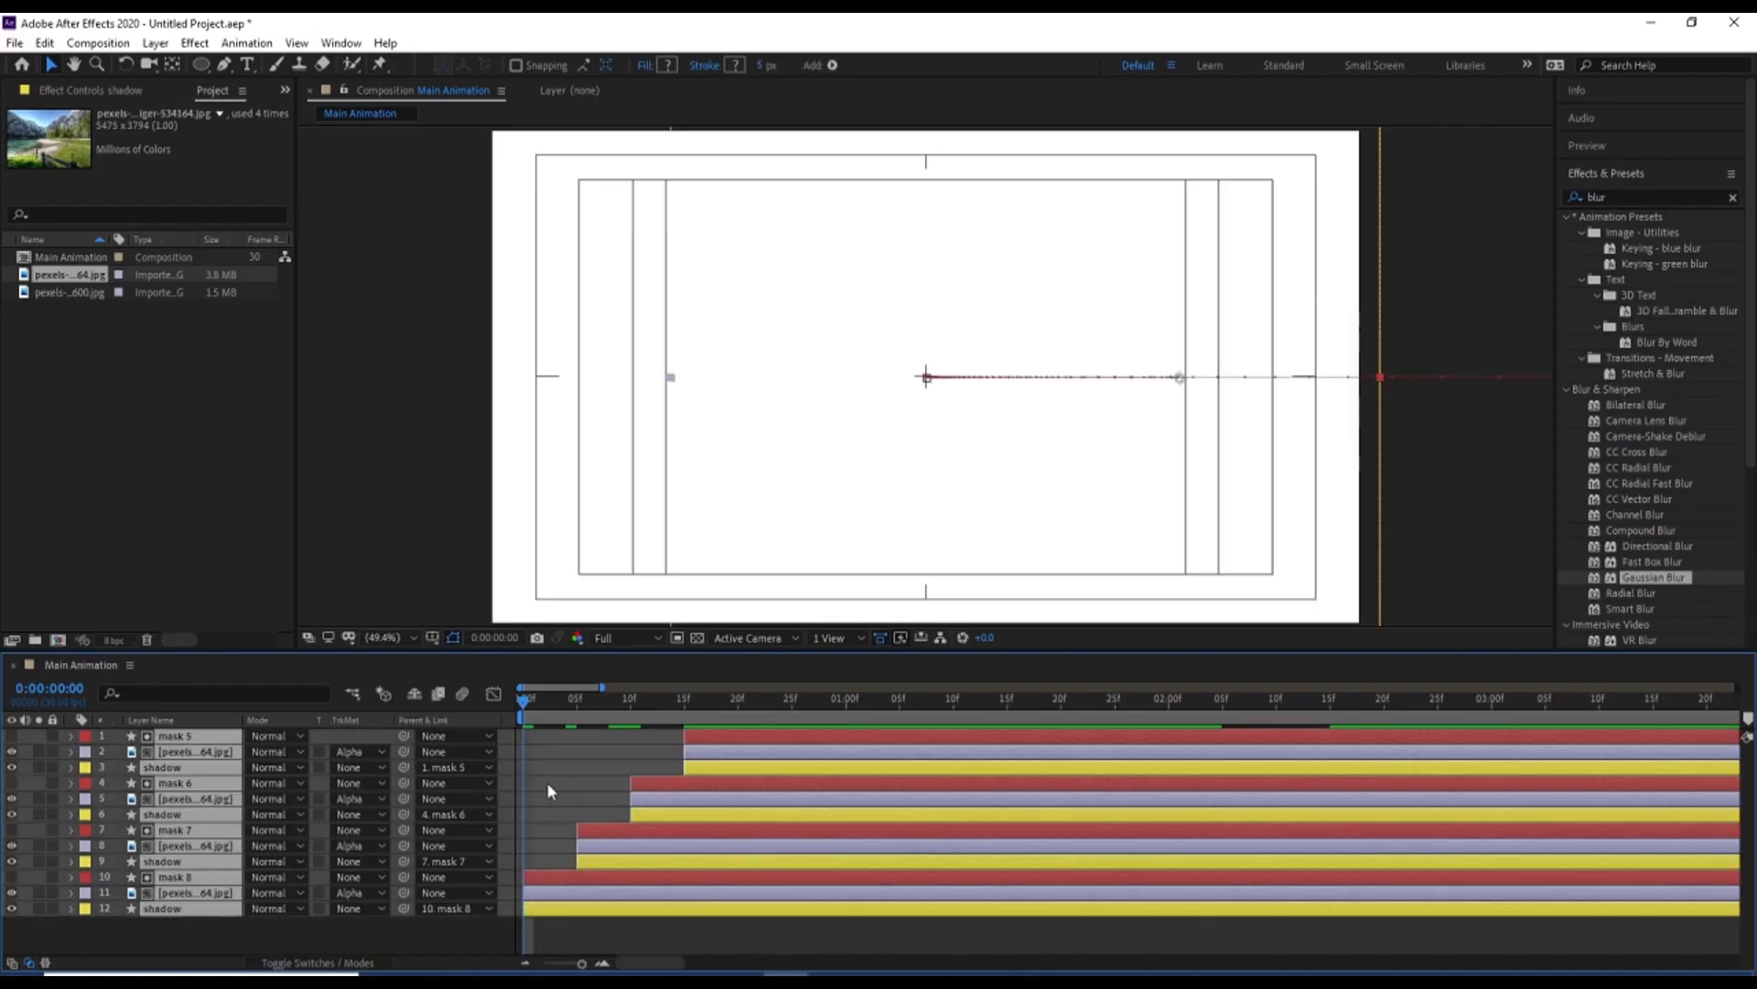
key(ctrl+shift+c)
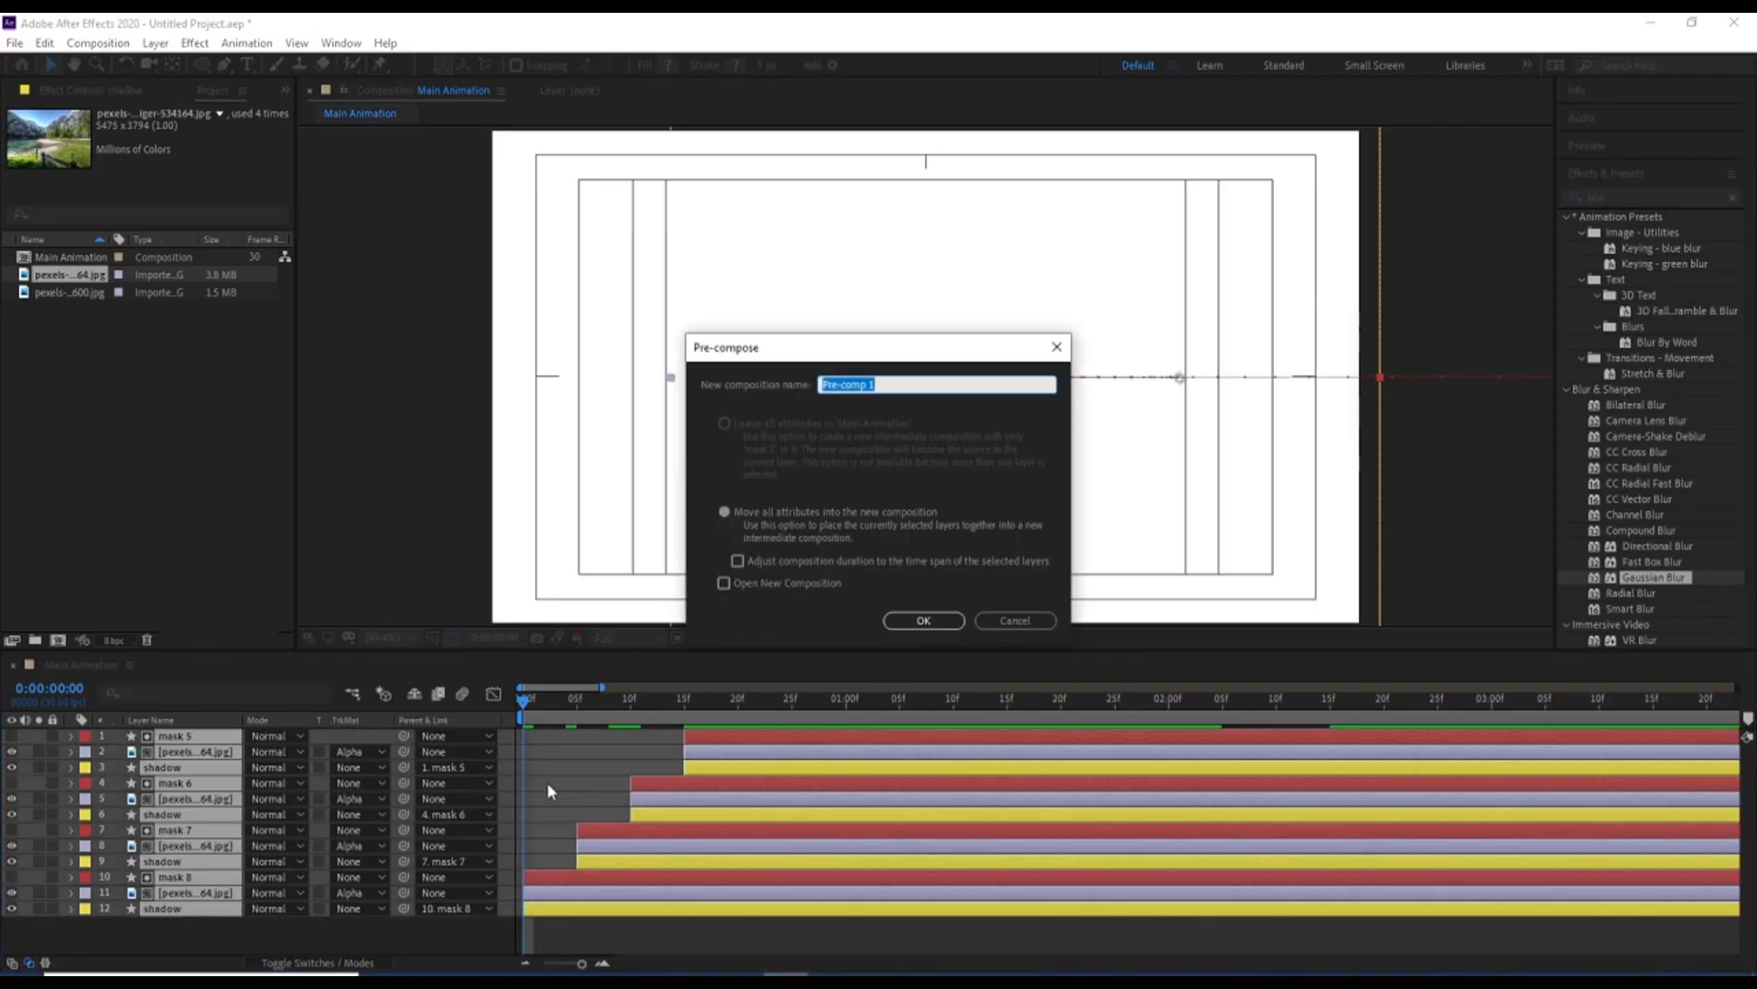
text(1)
key(Return)
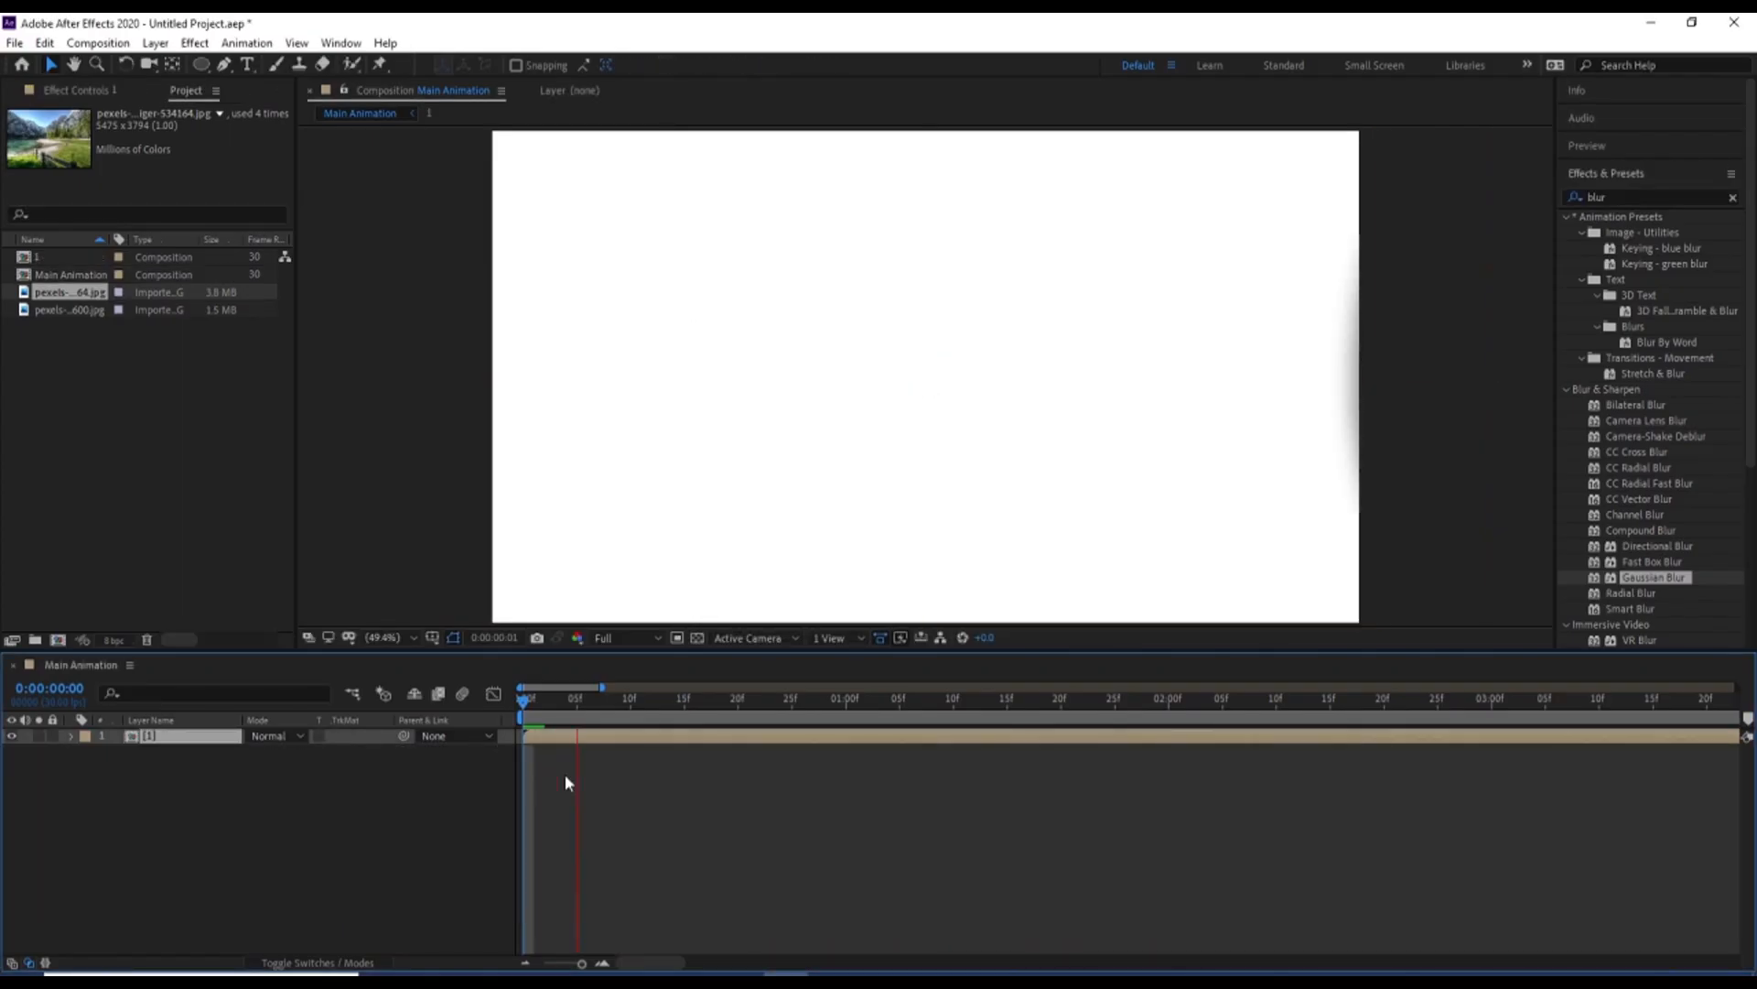
key(minus)
key(minus)
key(space)
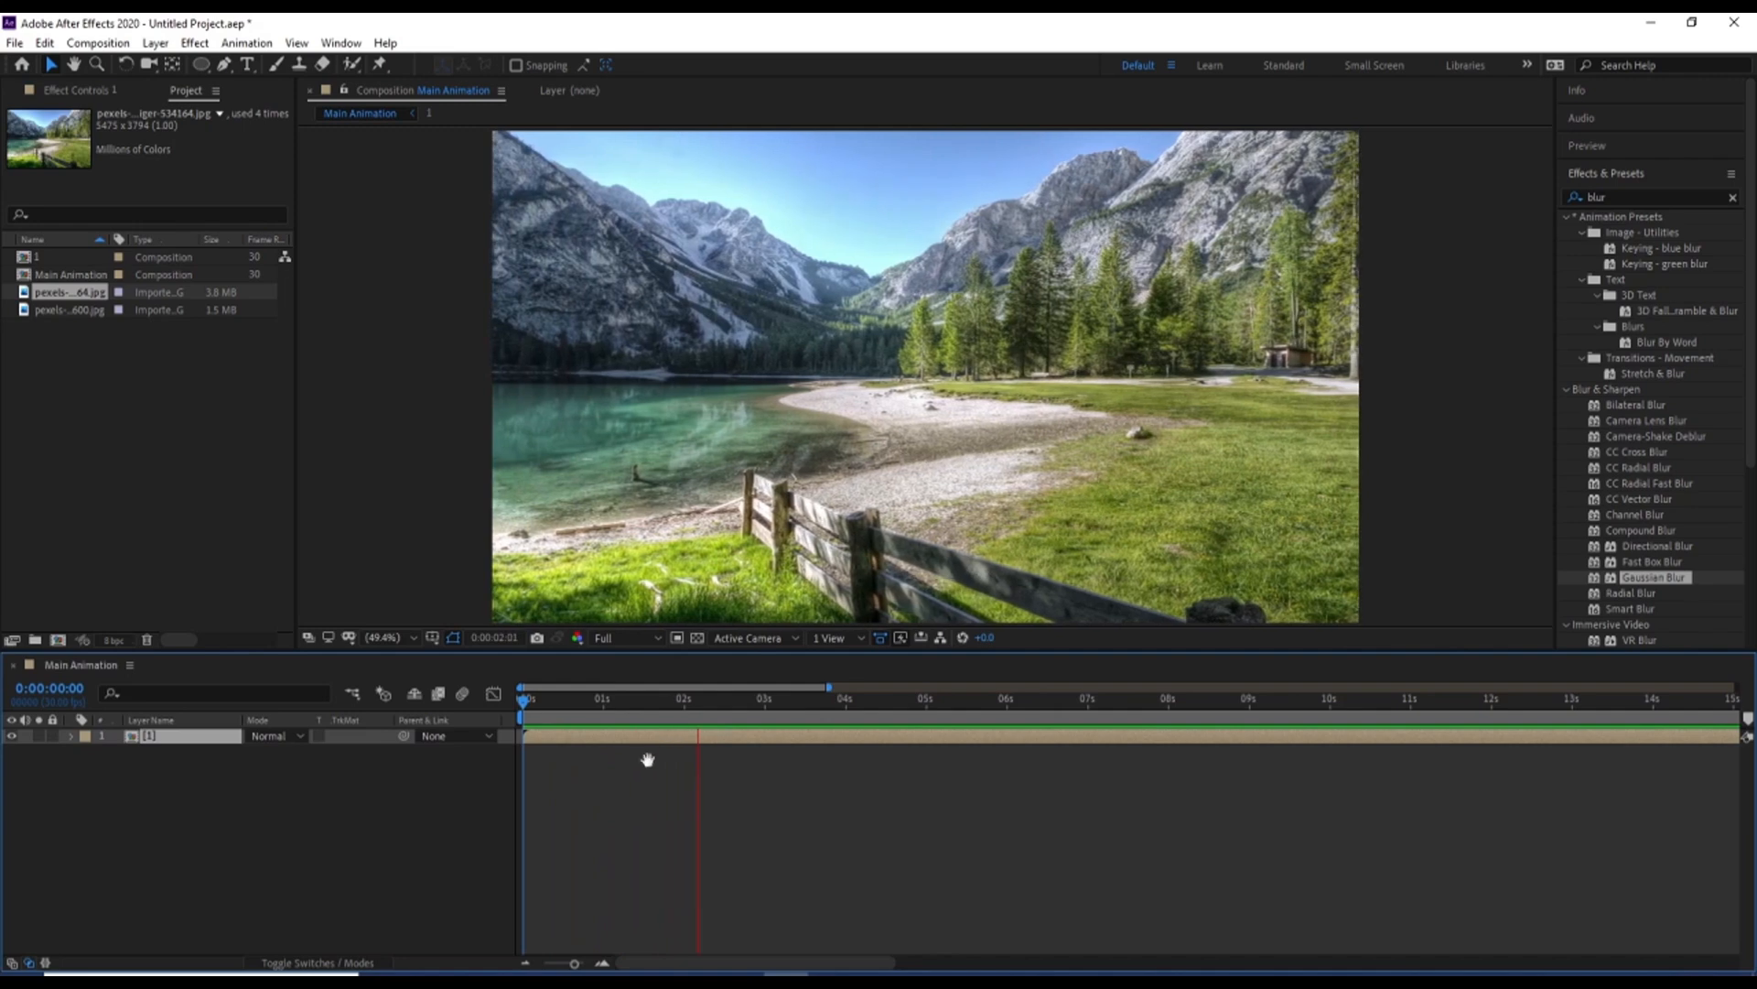
key(space)
key(space)
key(space)
Open composition 1 and add a null object to it
double_click(647, 738)
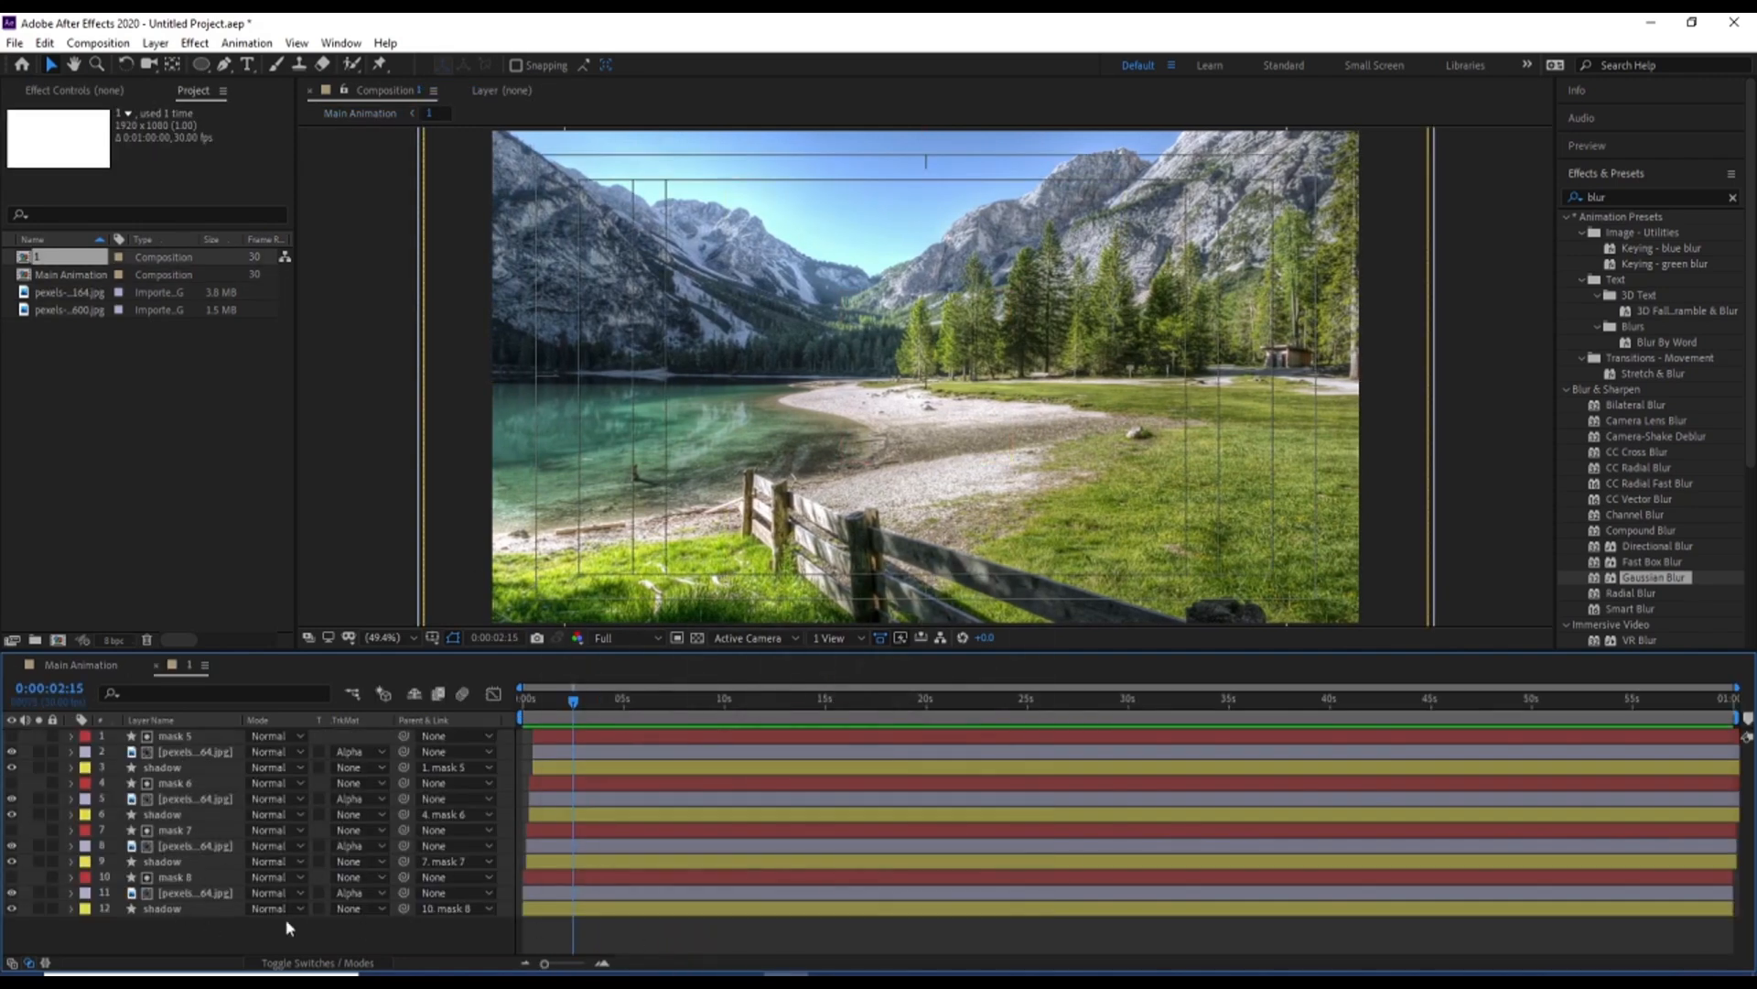
right_click(382, 938)
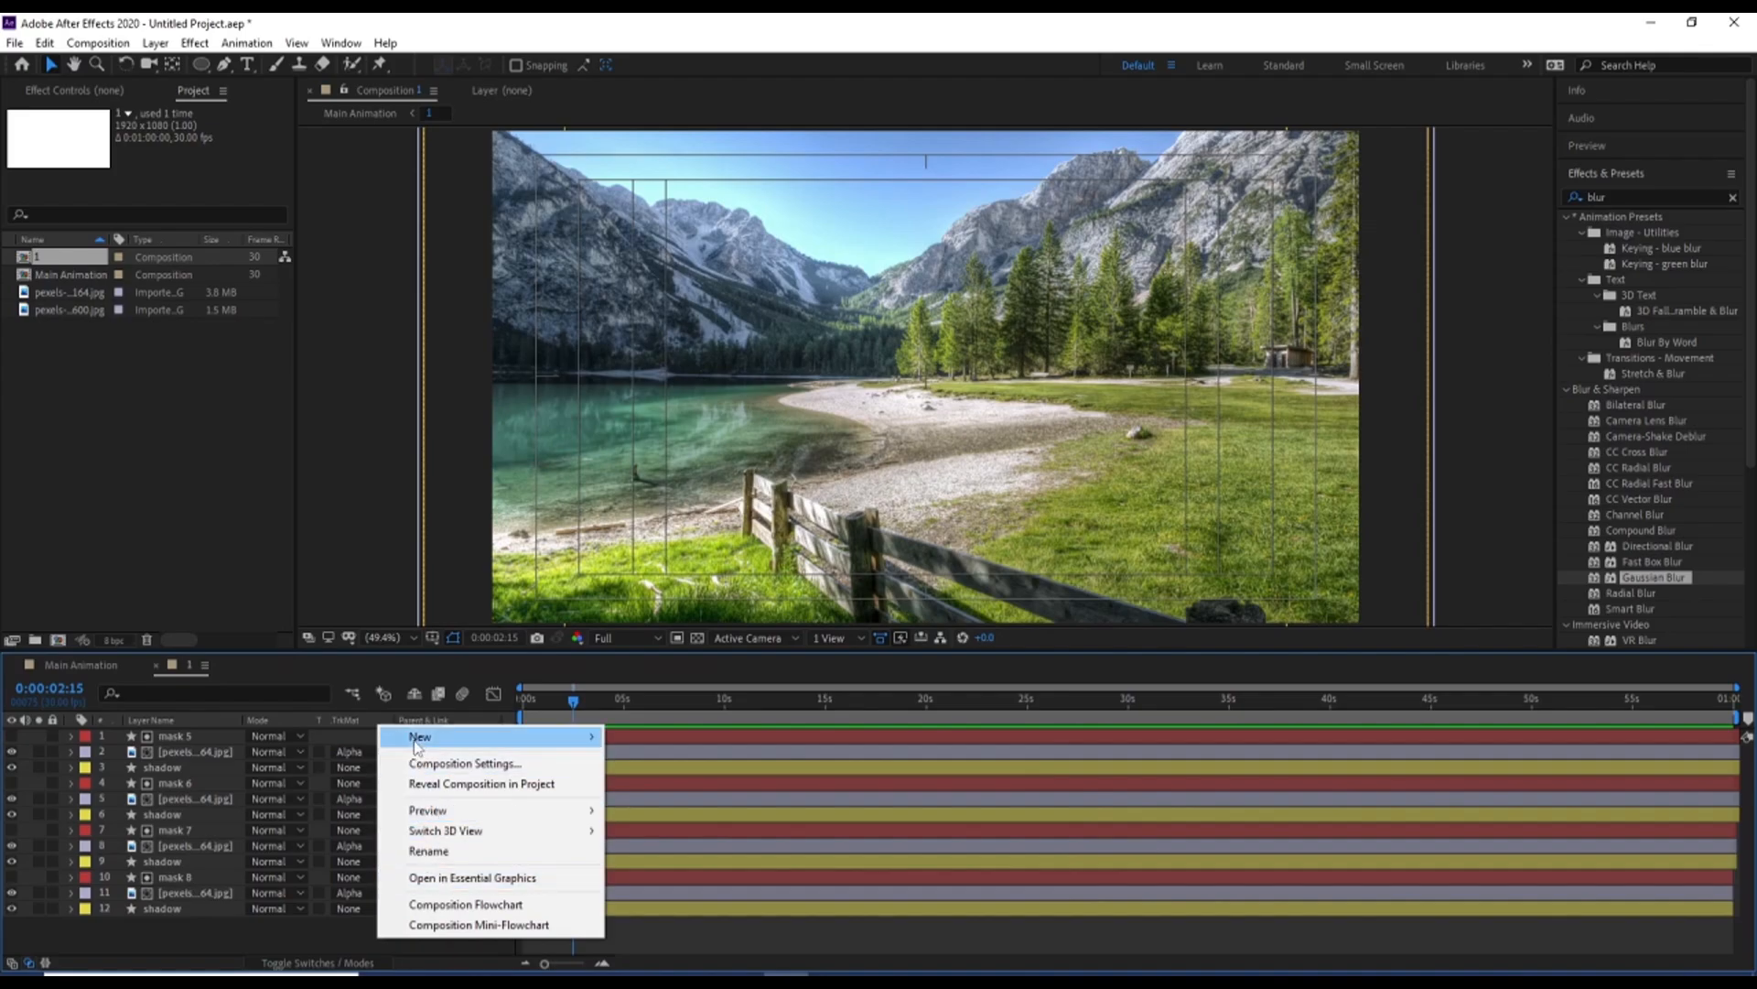
mouse_move(458, 737)
click(652, 843)
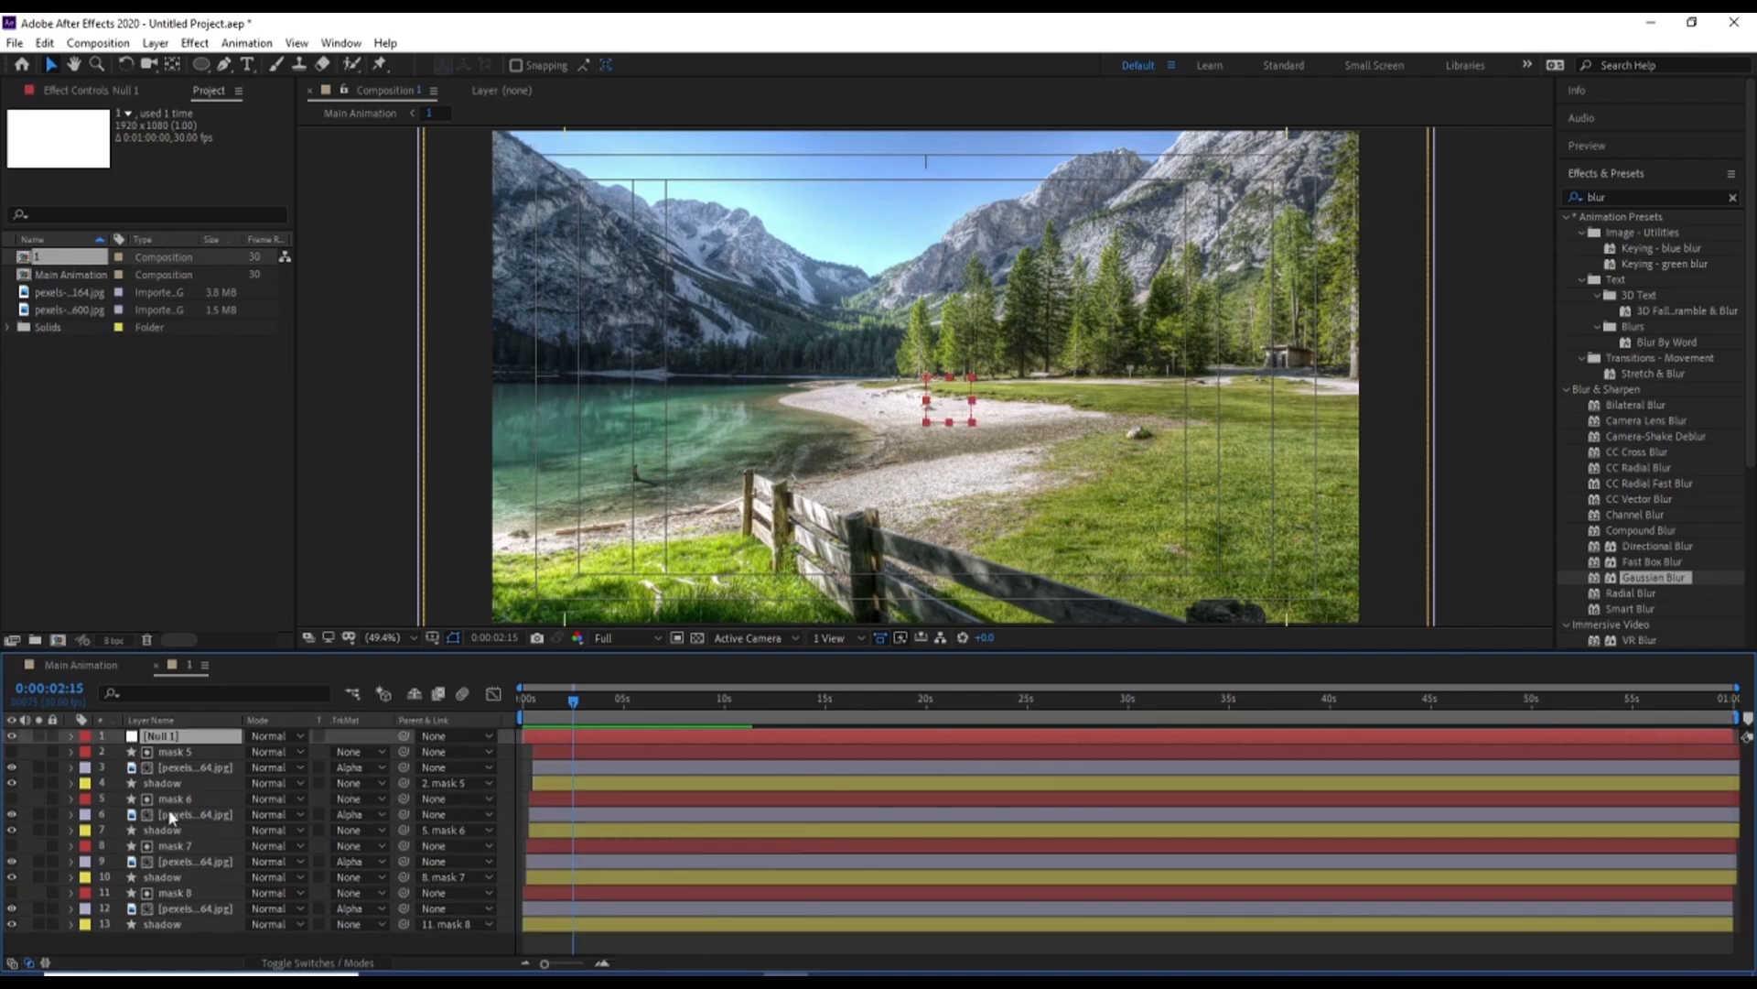
Parent all four image layers to the null object
click(173, 767)
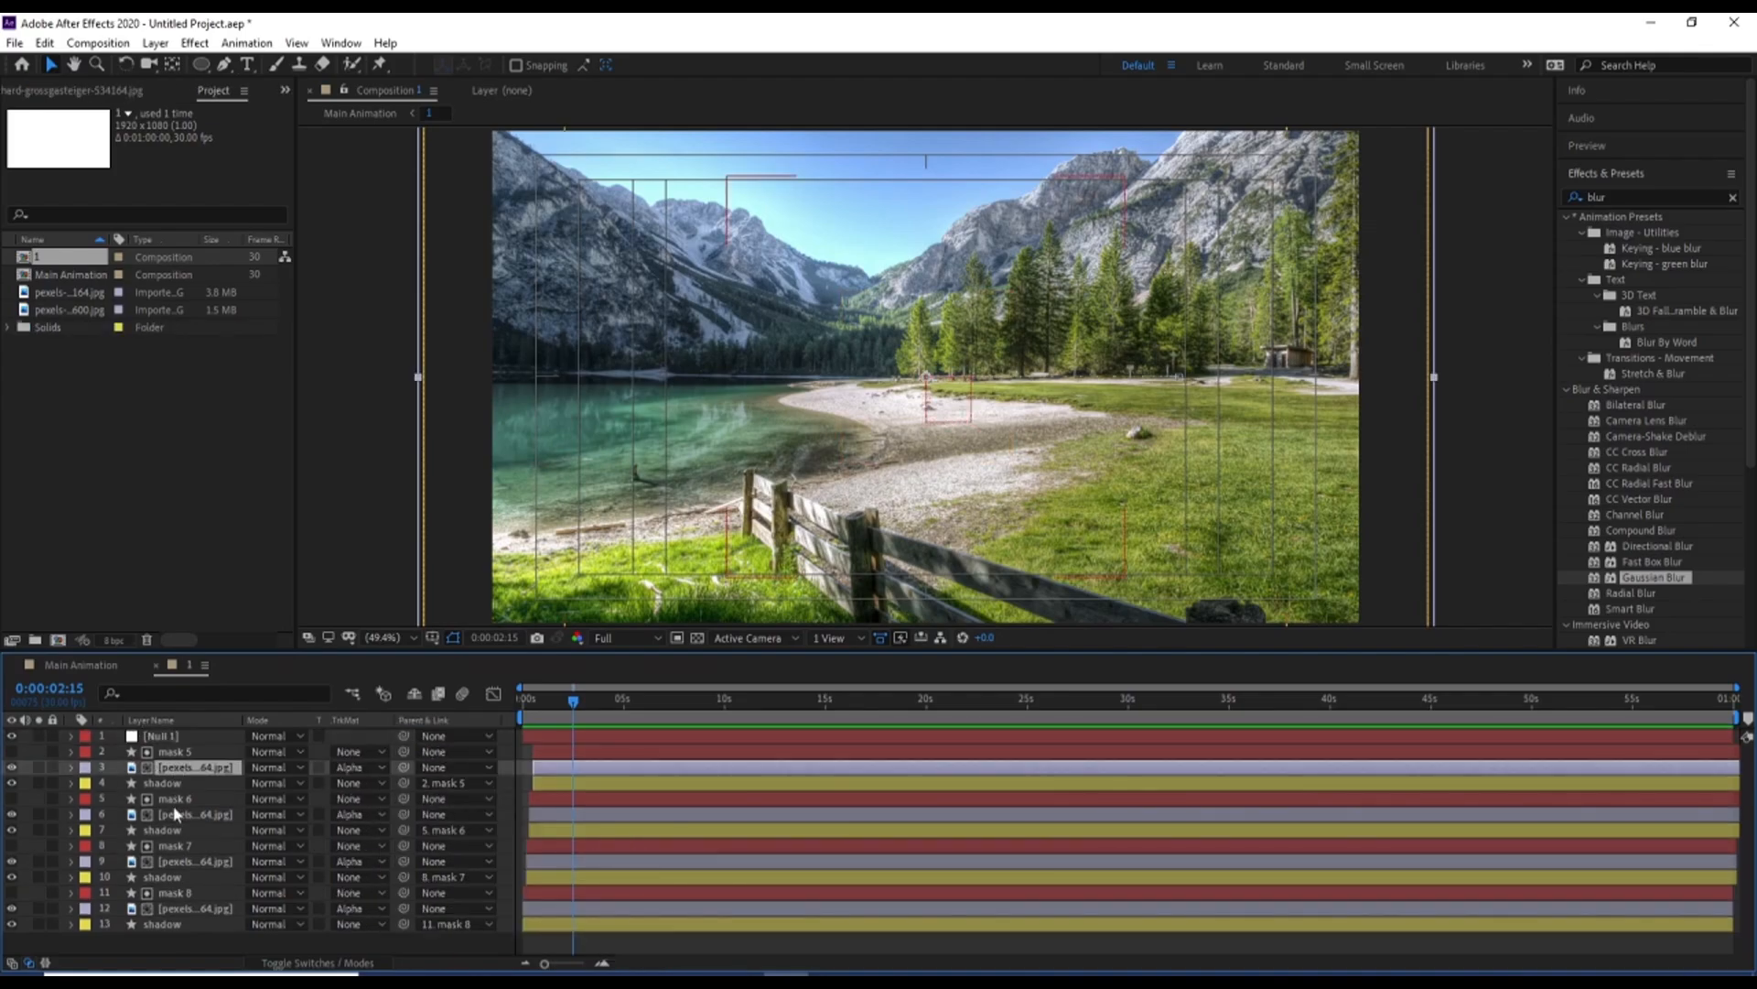
ctrl+click(177, 815)
ctrl+click(172, 862)
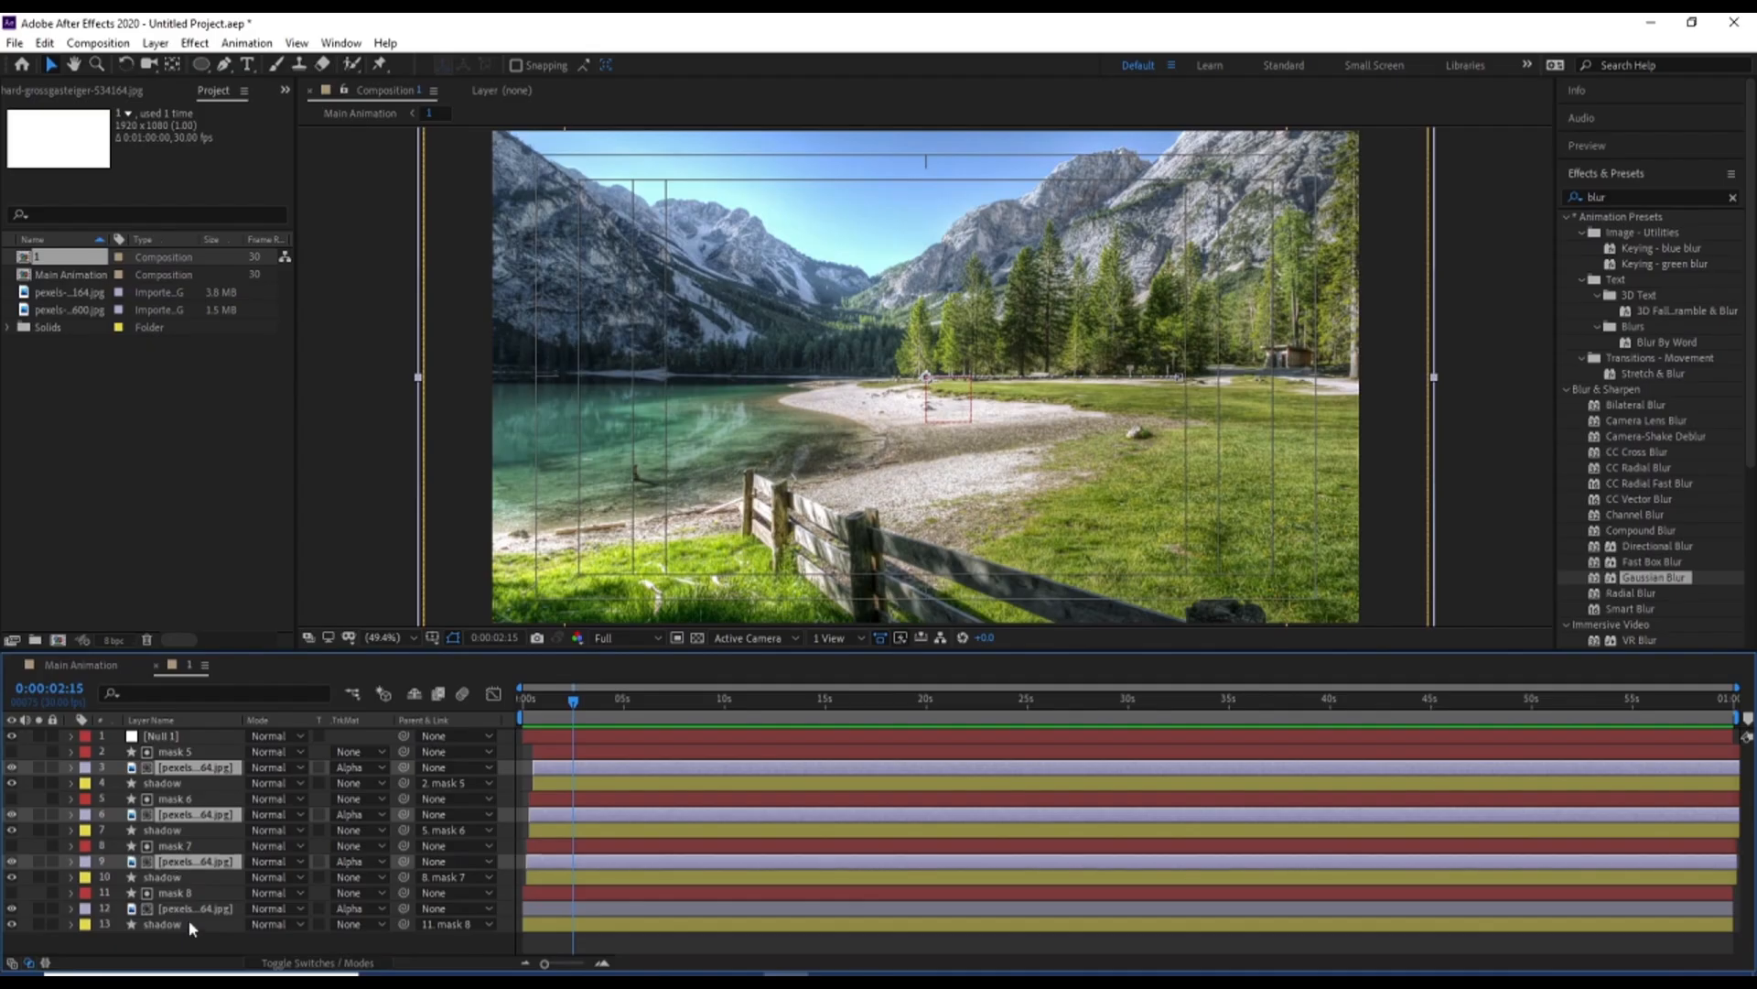
ctrl+click(187, 909)
drag(403, 767, 173, 746)
Keyframe the null's Scale from 100% at 0:00:00:00 to a larger value at 0:00:09:28, and preview both compositions
click(172, 740)
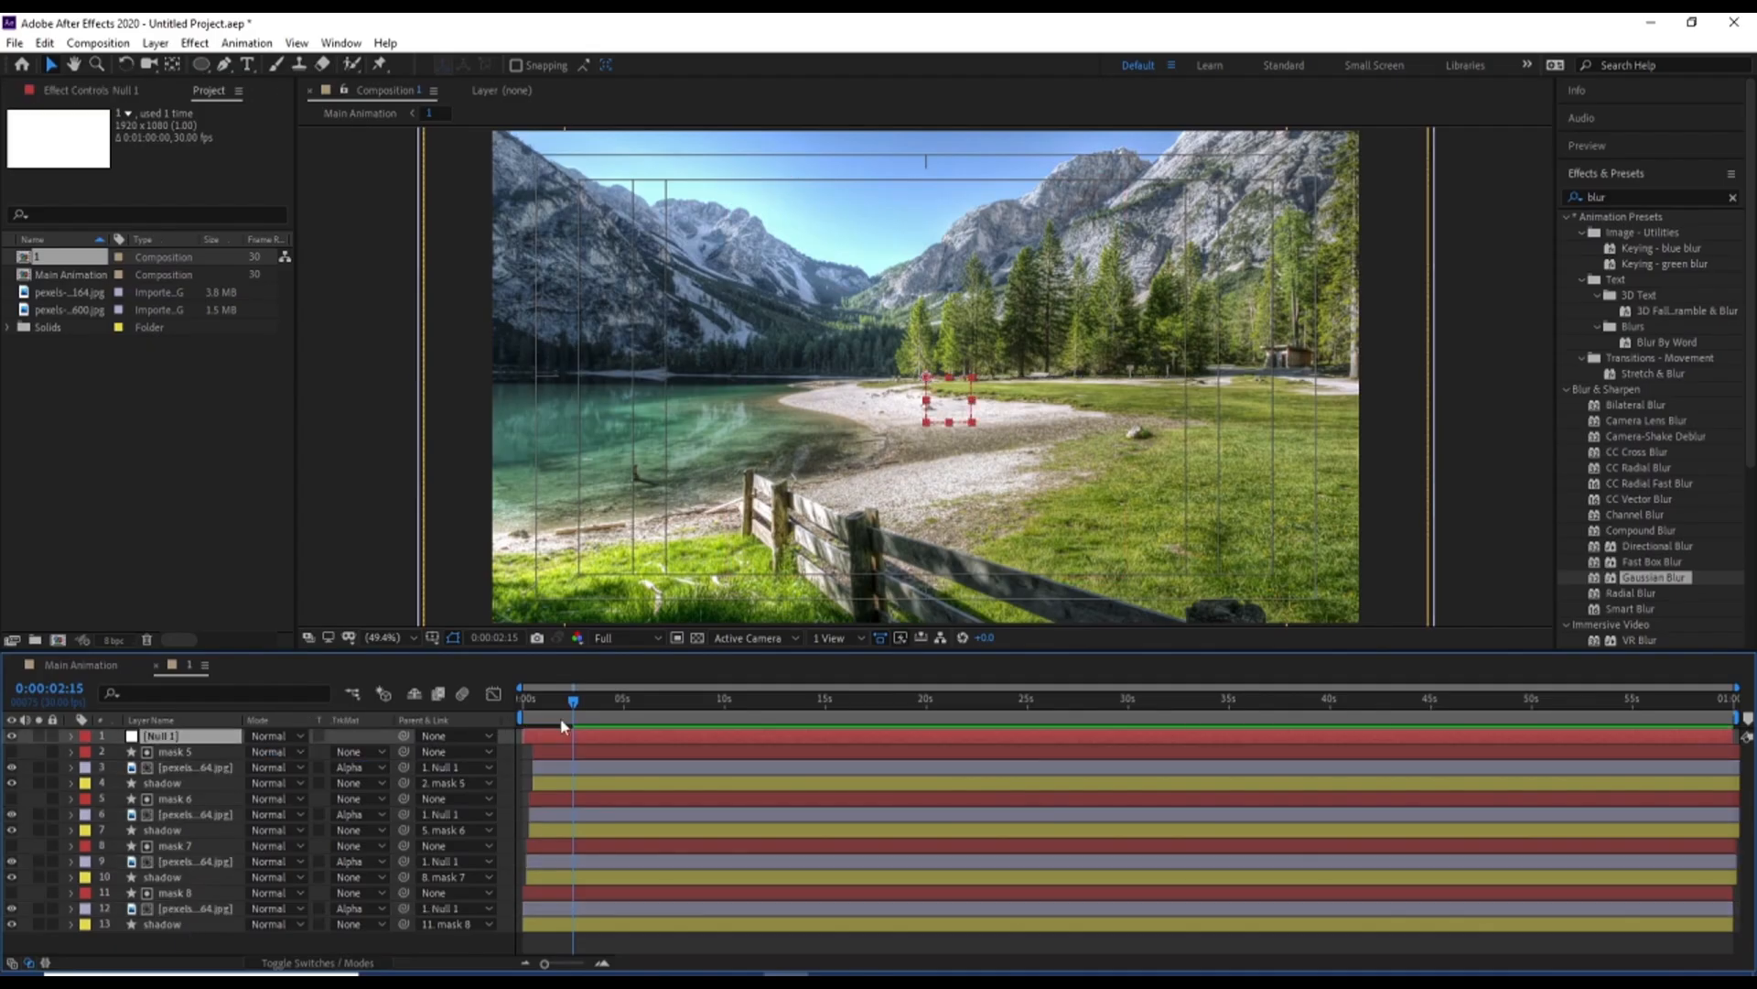
key(Home)
key(s)
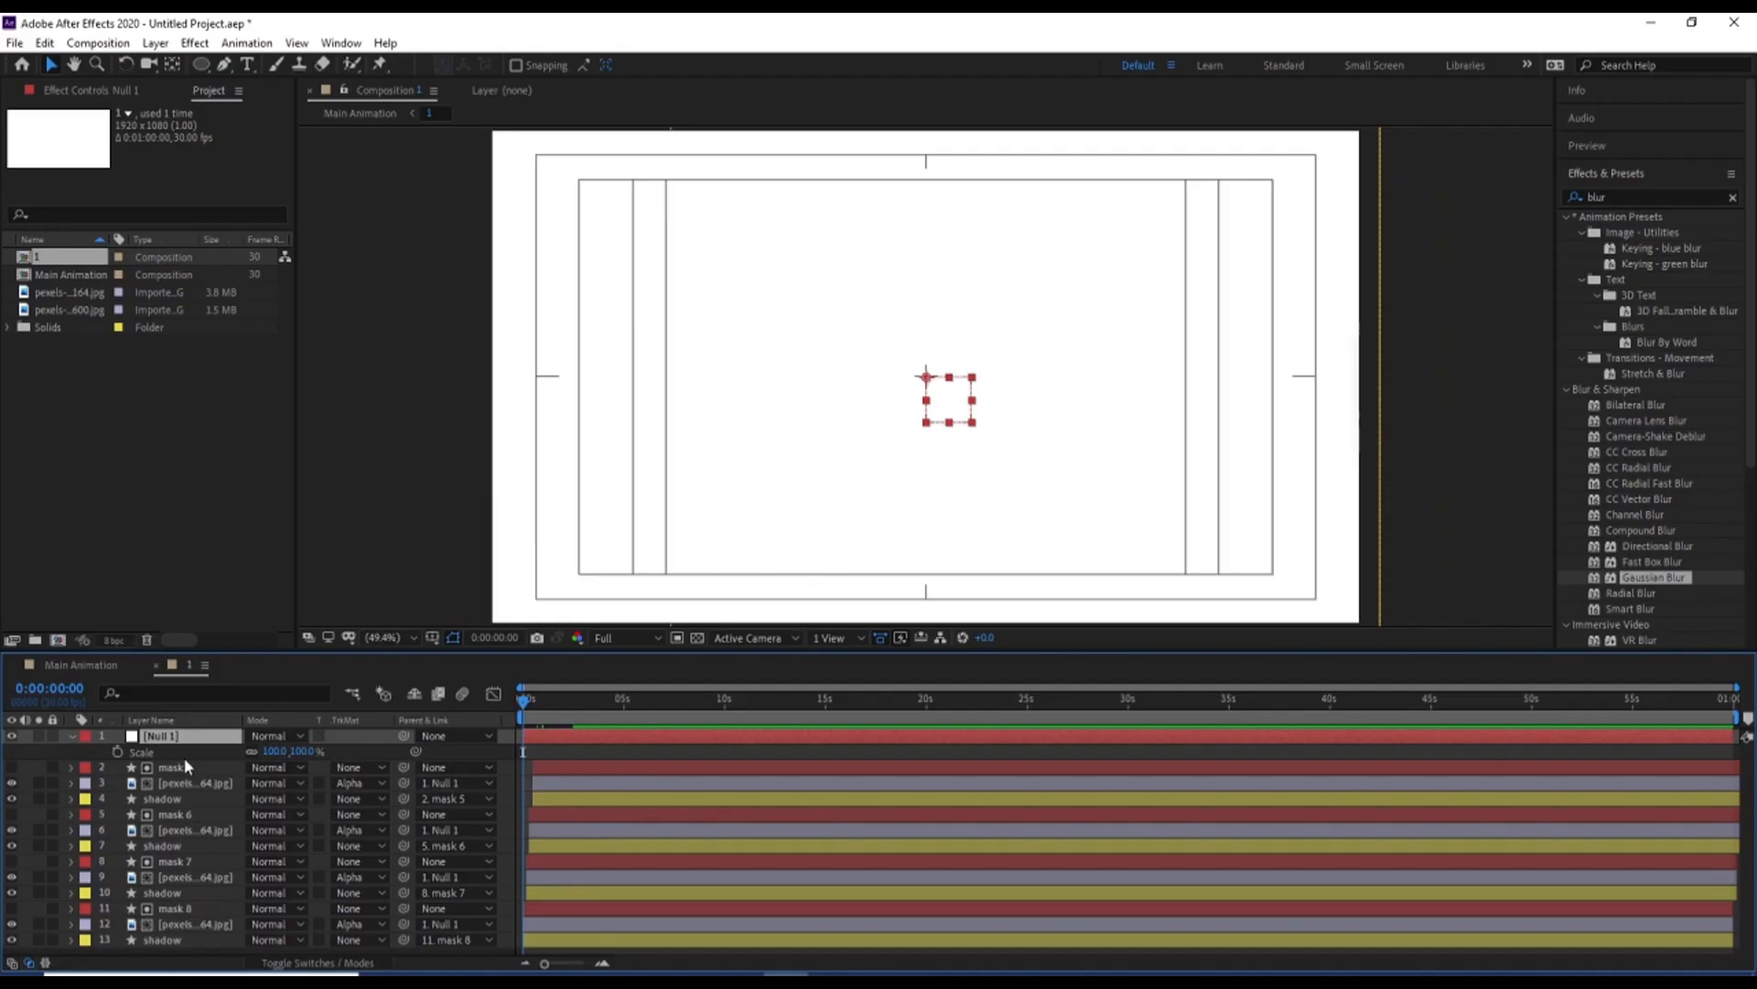
click(118, 751)
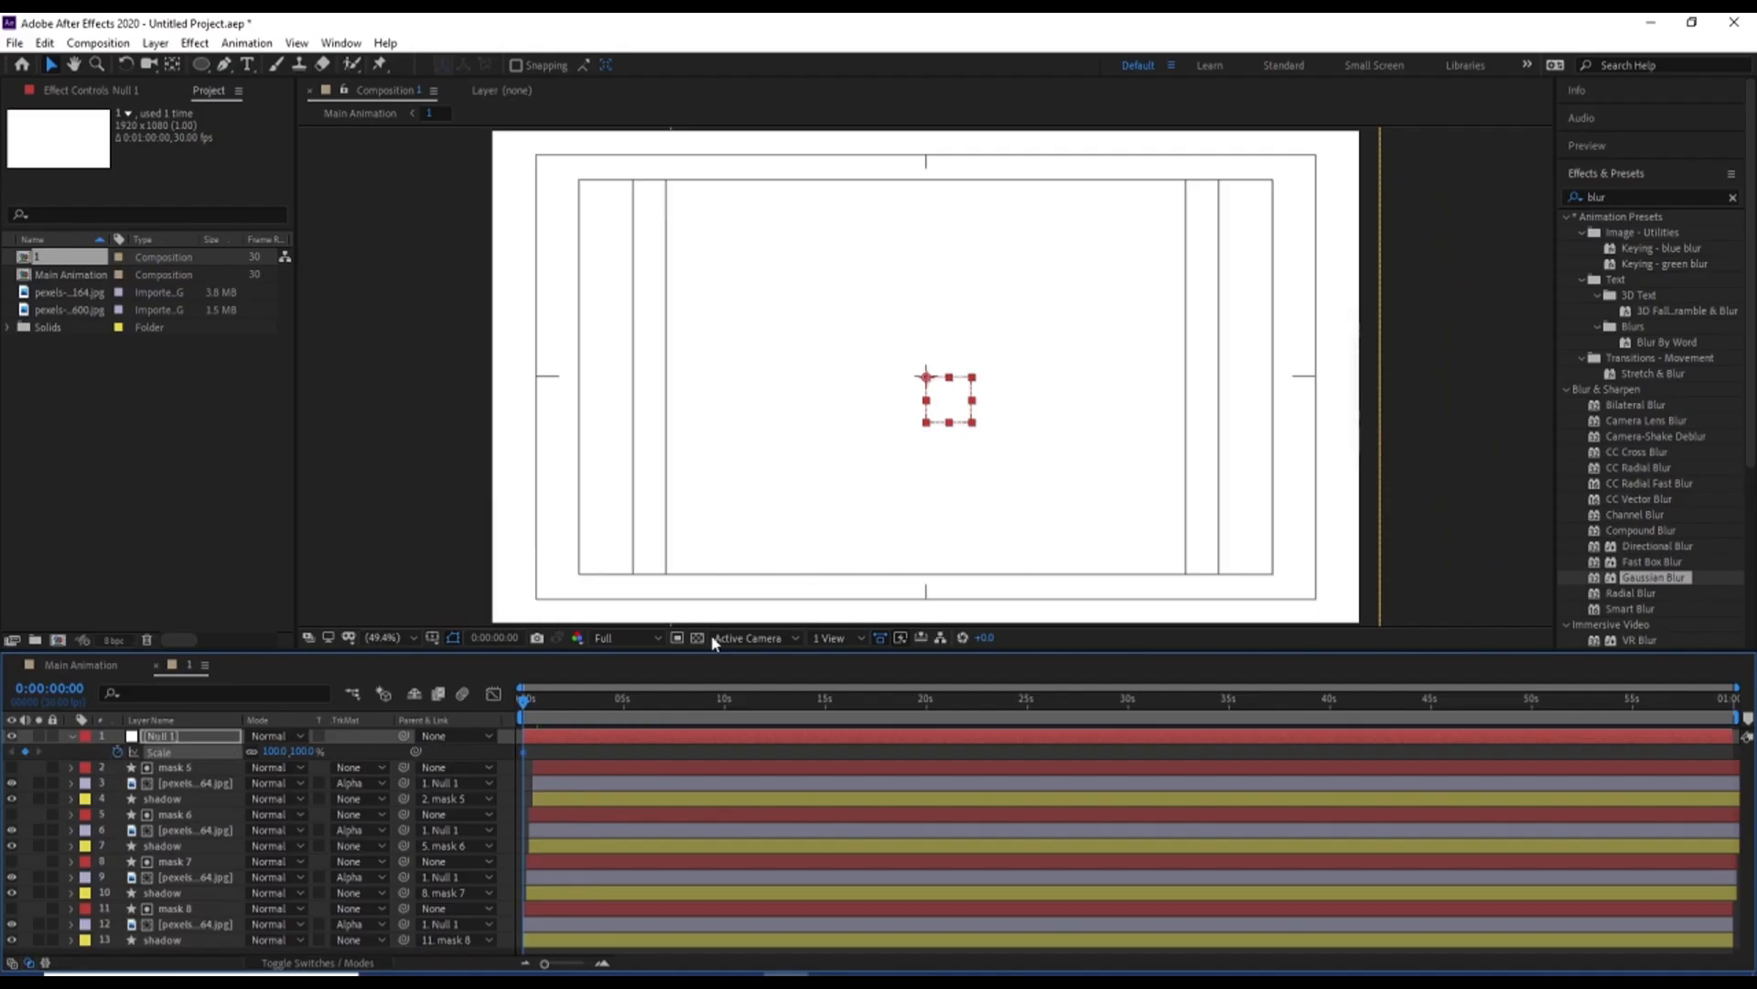
click(725, 703)
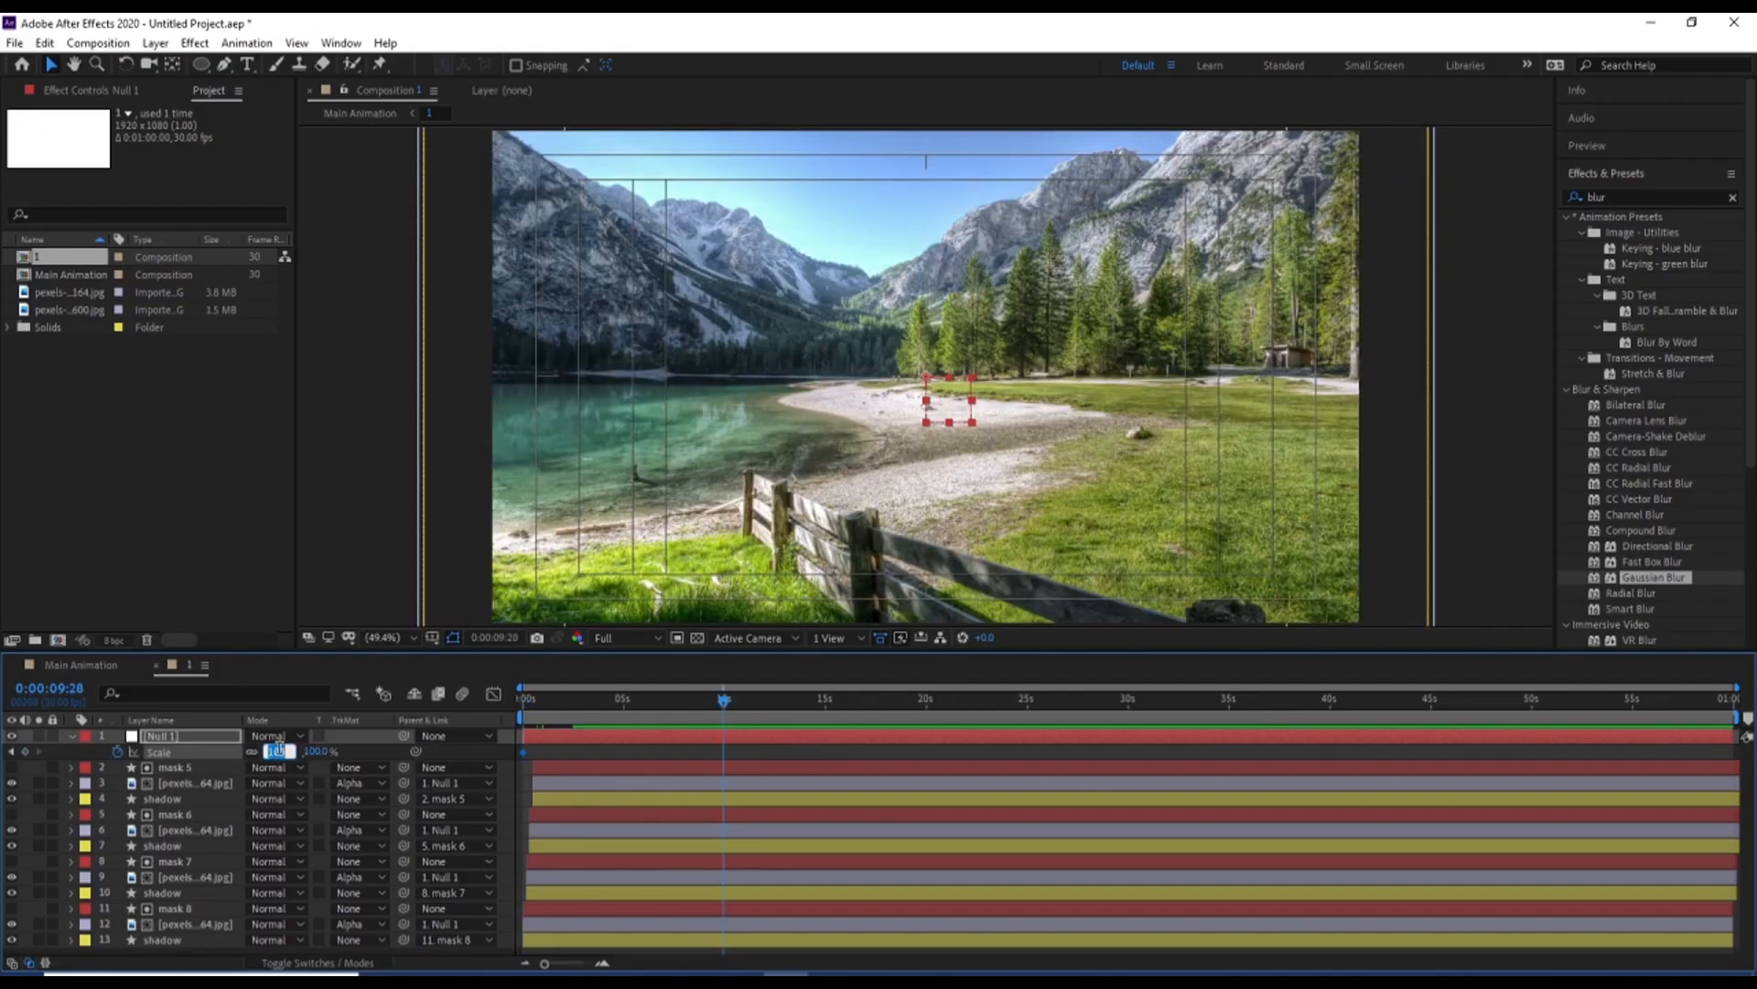
key(Return)
drag(723, 700, 411, 734)
key(space)
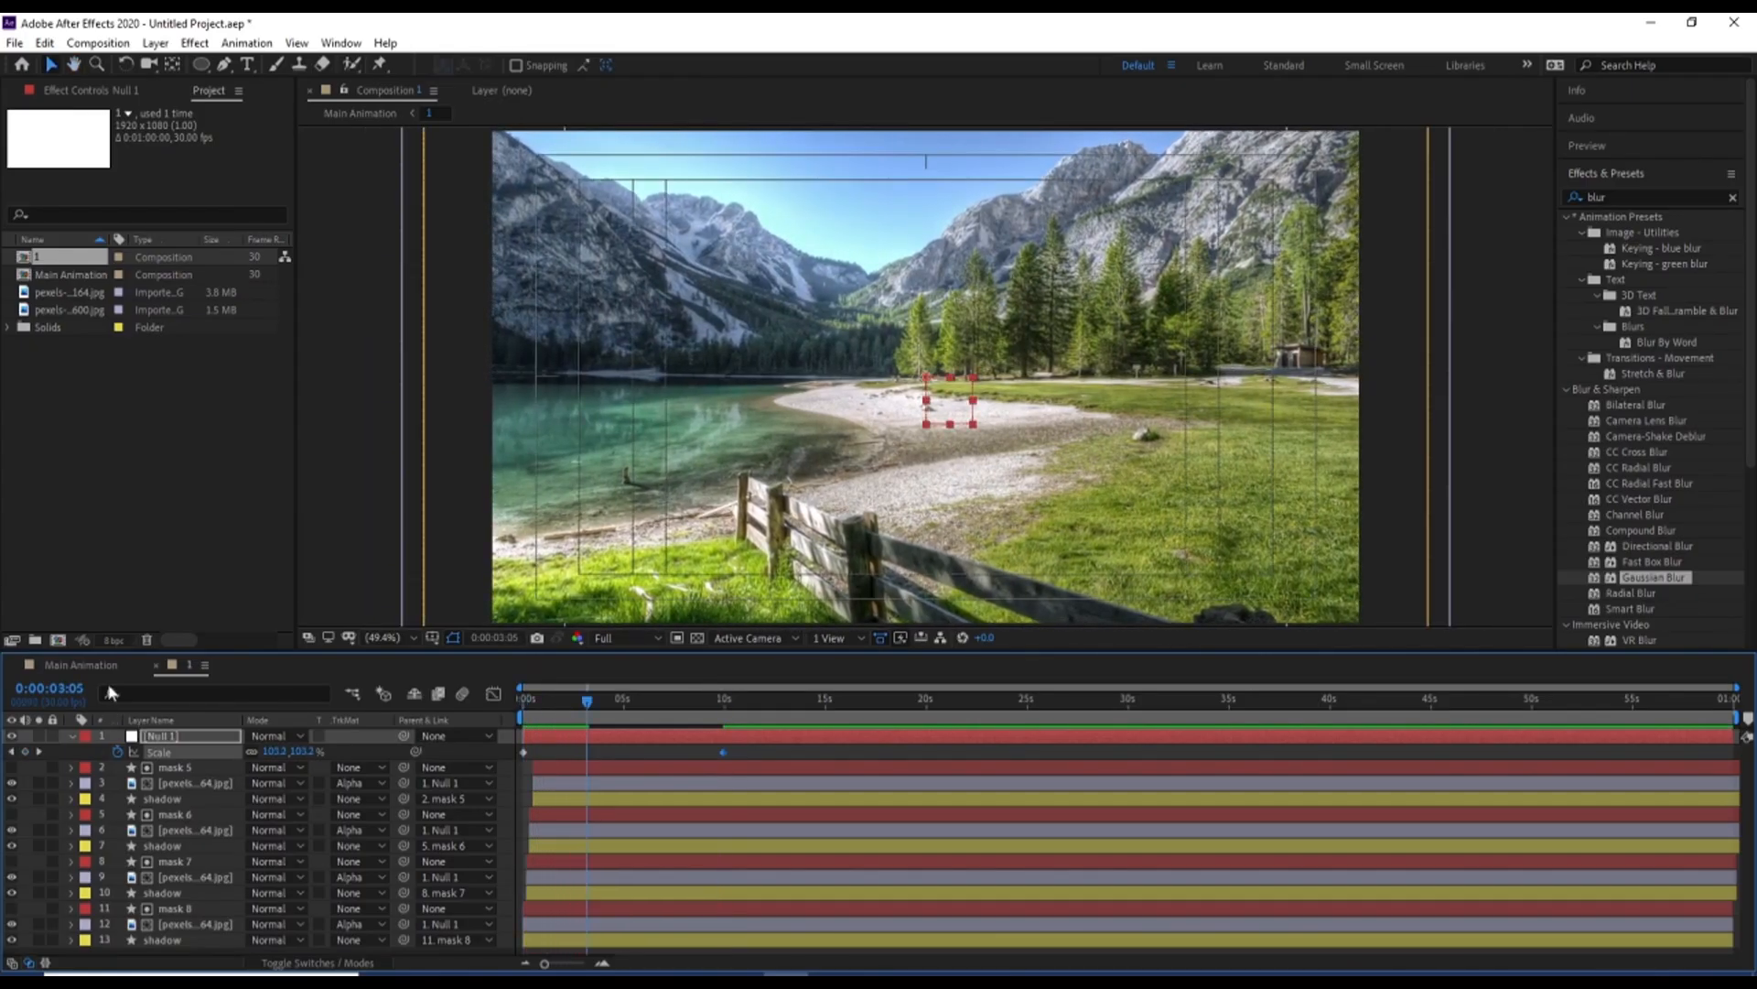
click(91, 665)
drag(540, 717, 434, 749)
key(space)
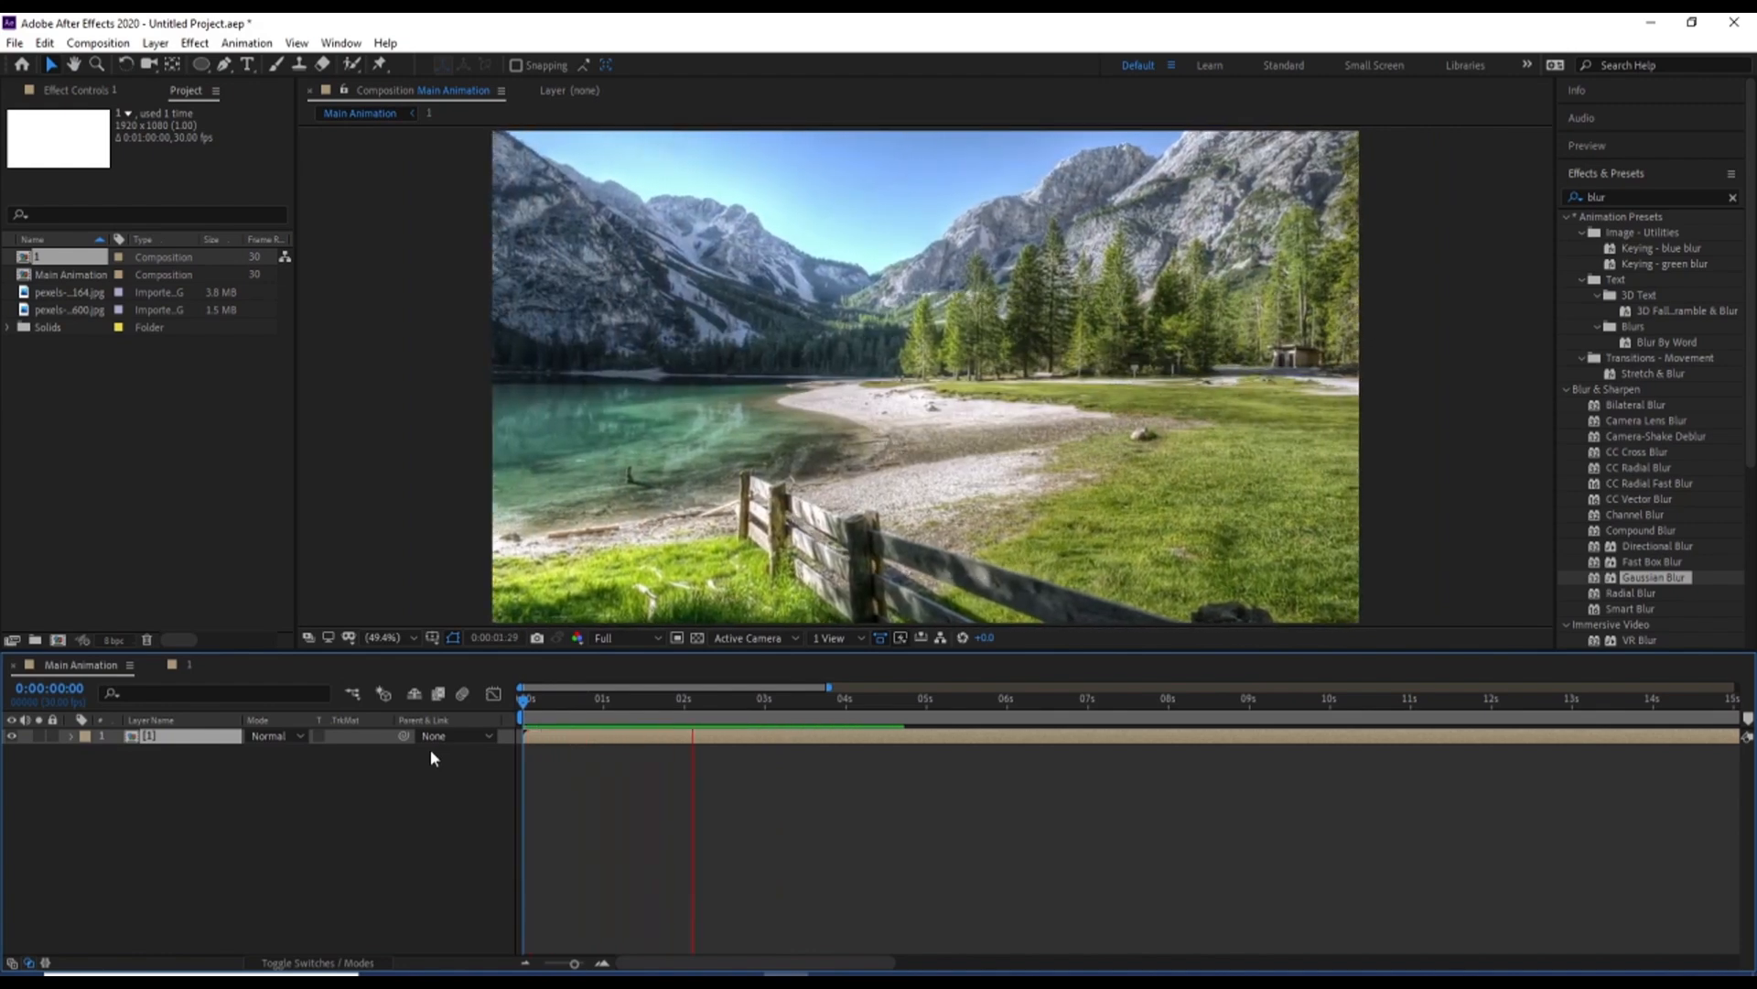
Return to composition 1 and add an adjustment layer above the null
click(187, 666)
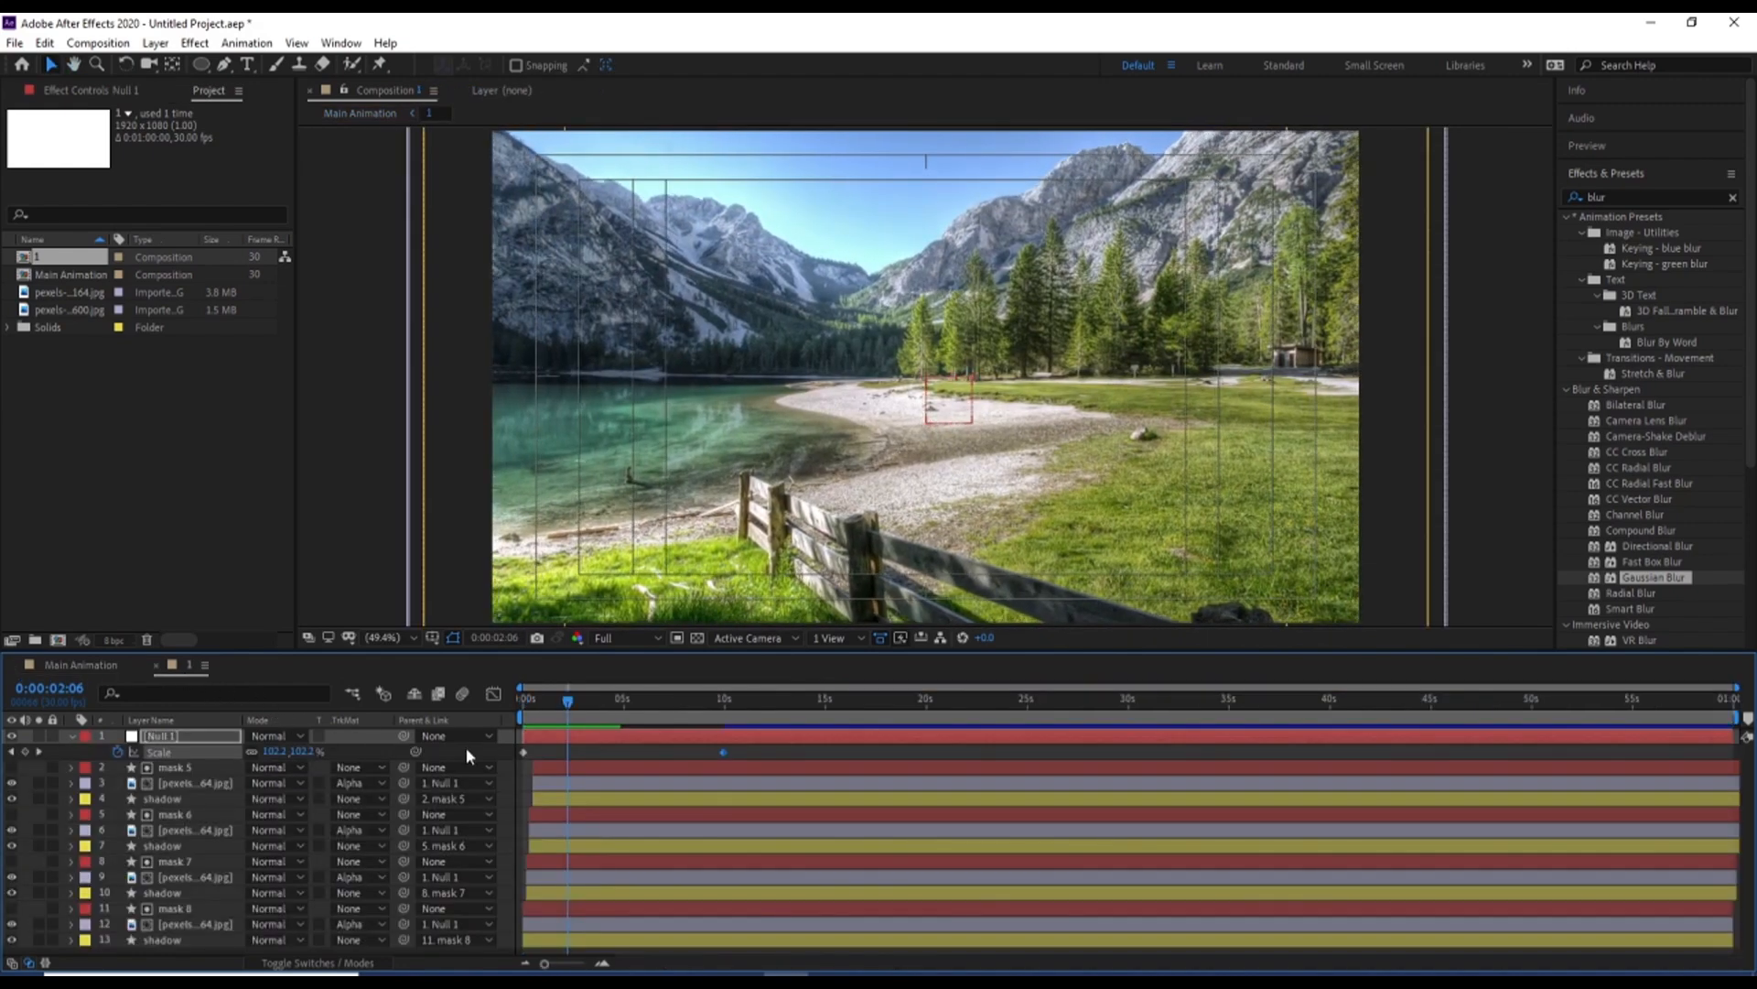
right_click(468, 755)
mouse_move(517, 764)
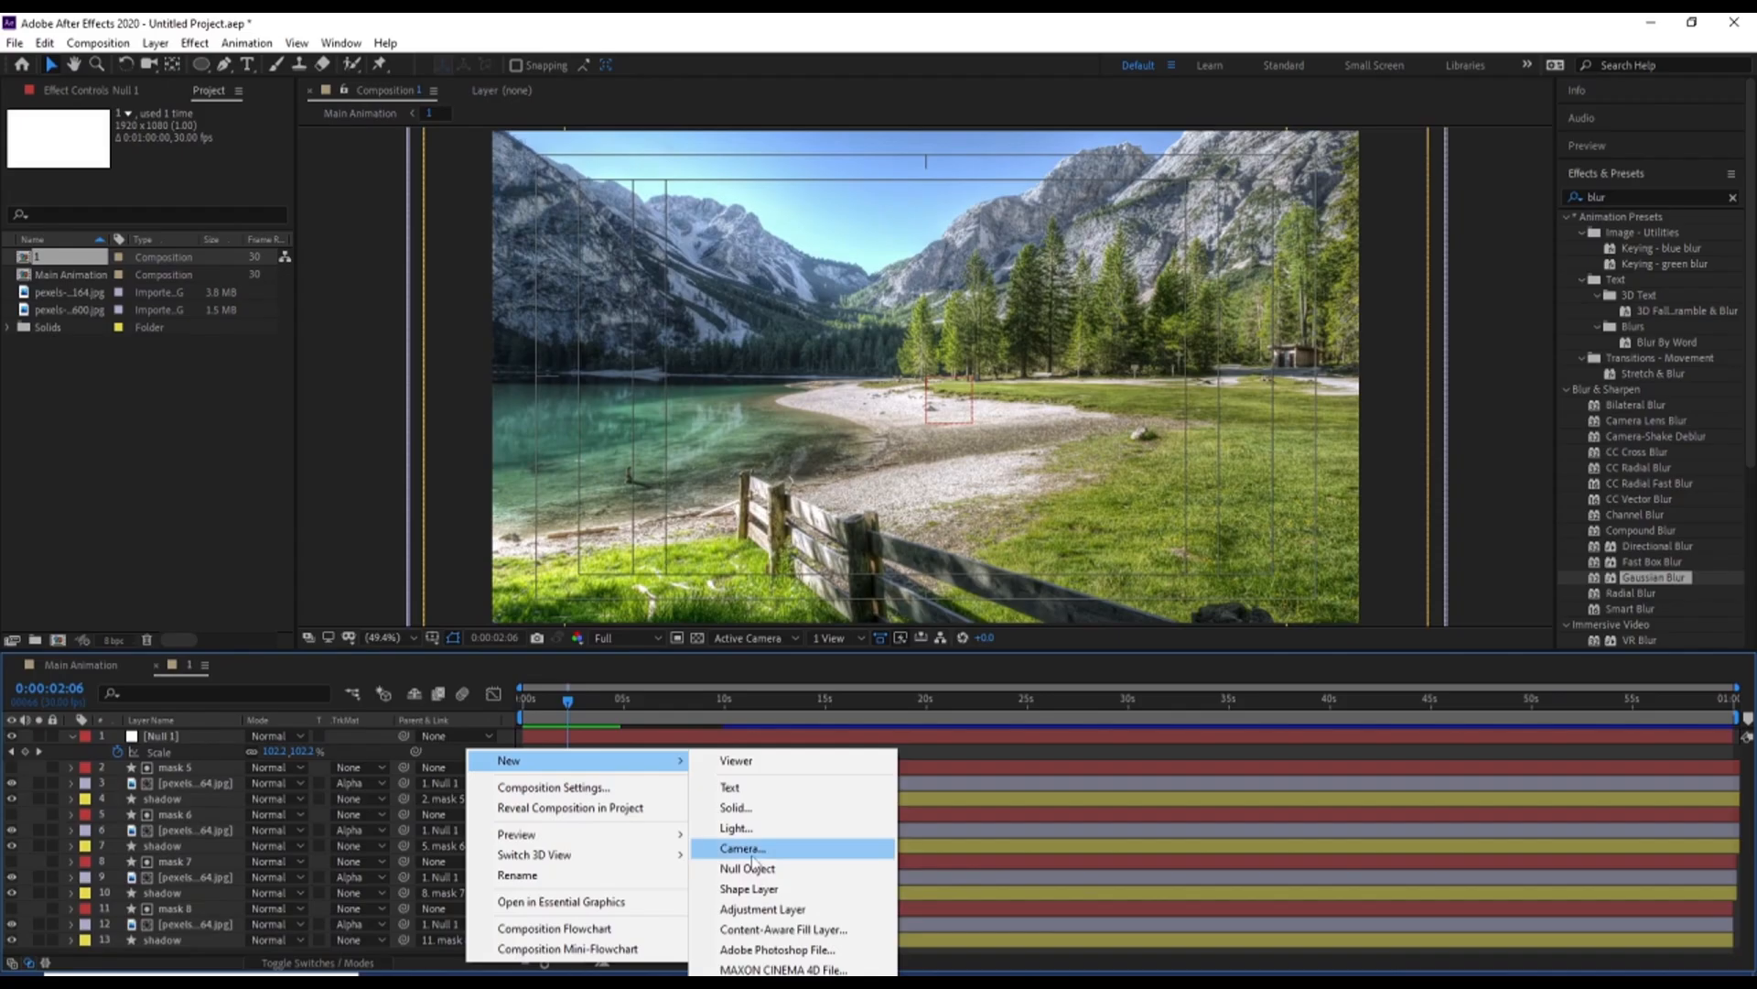
click(762, 910)
Apply the CC Lens effect to the adjustment layer and set its Size to 188
click(1626, 196)
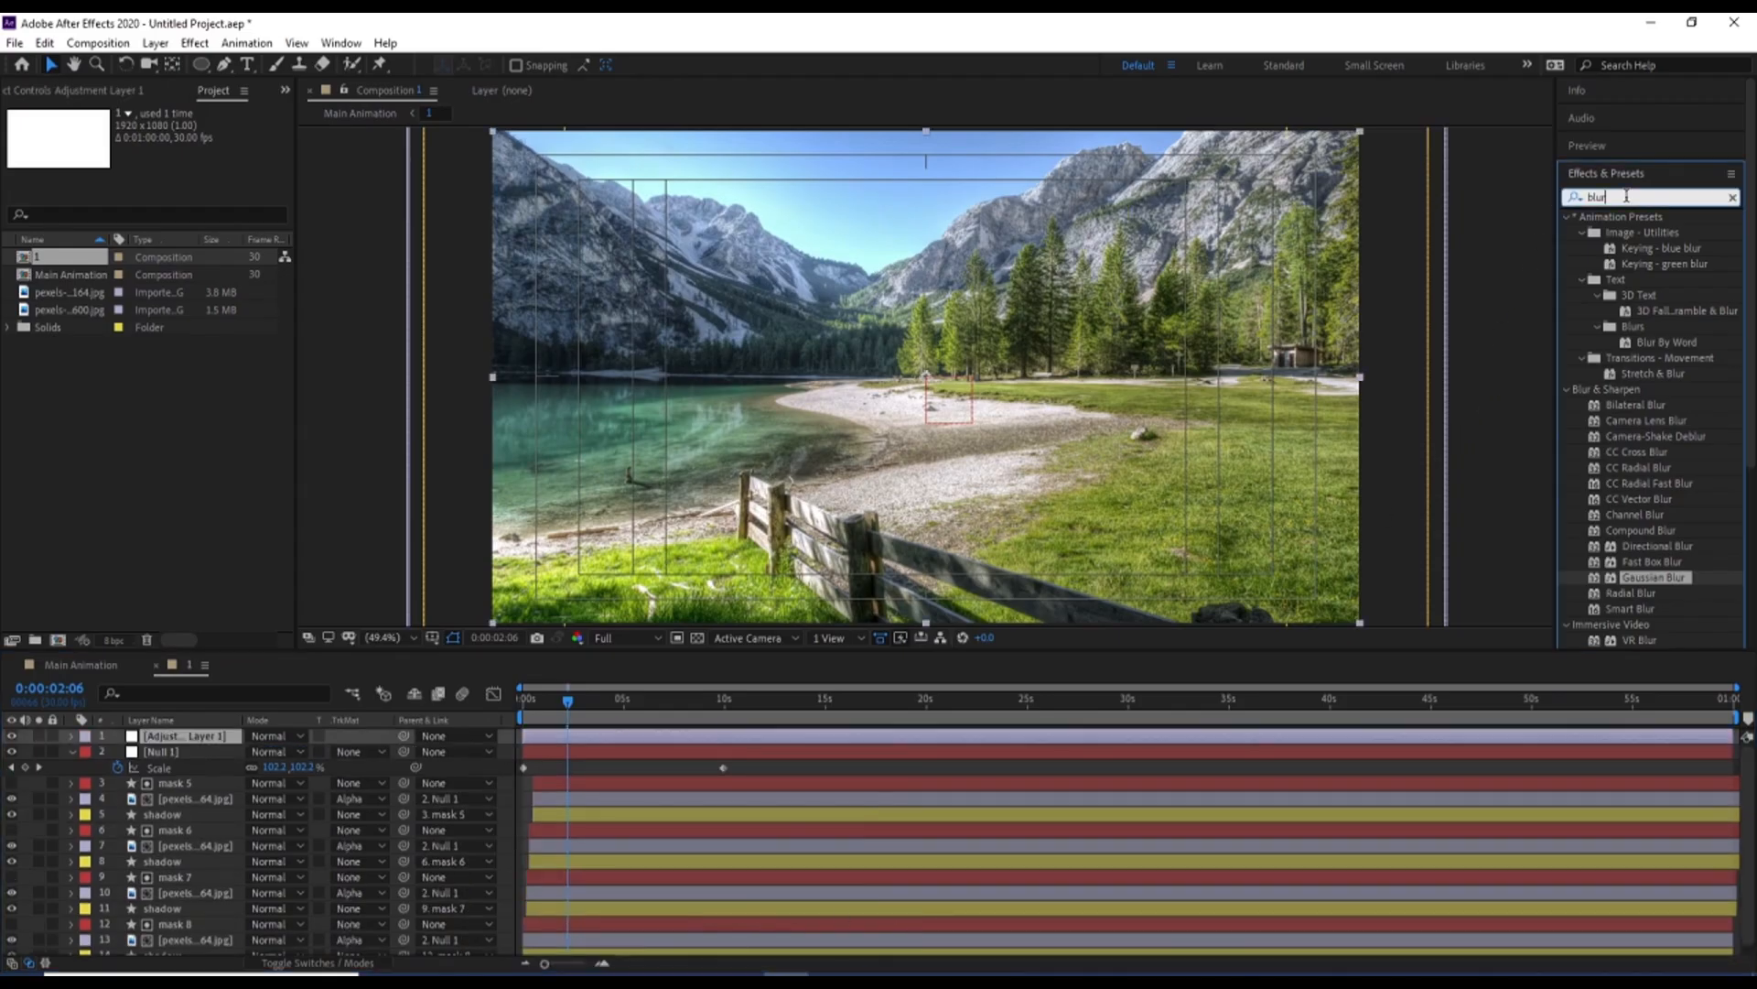
text(cc)
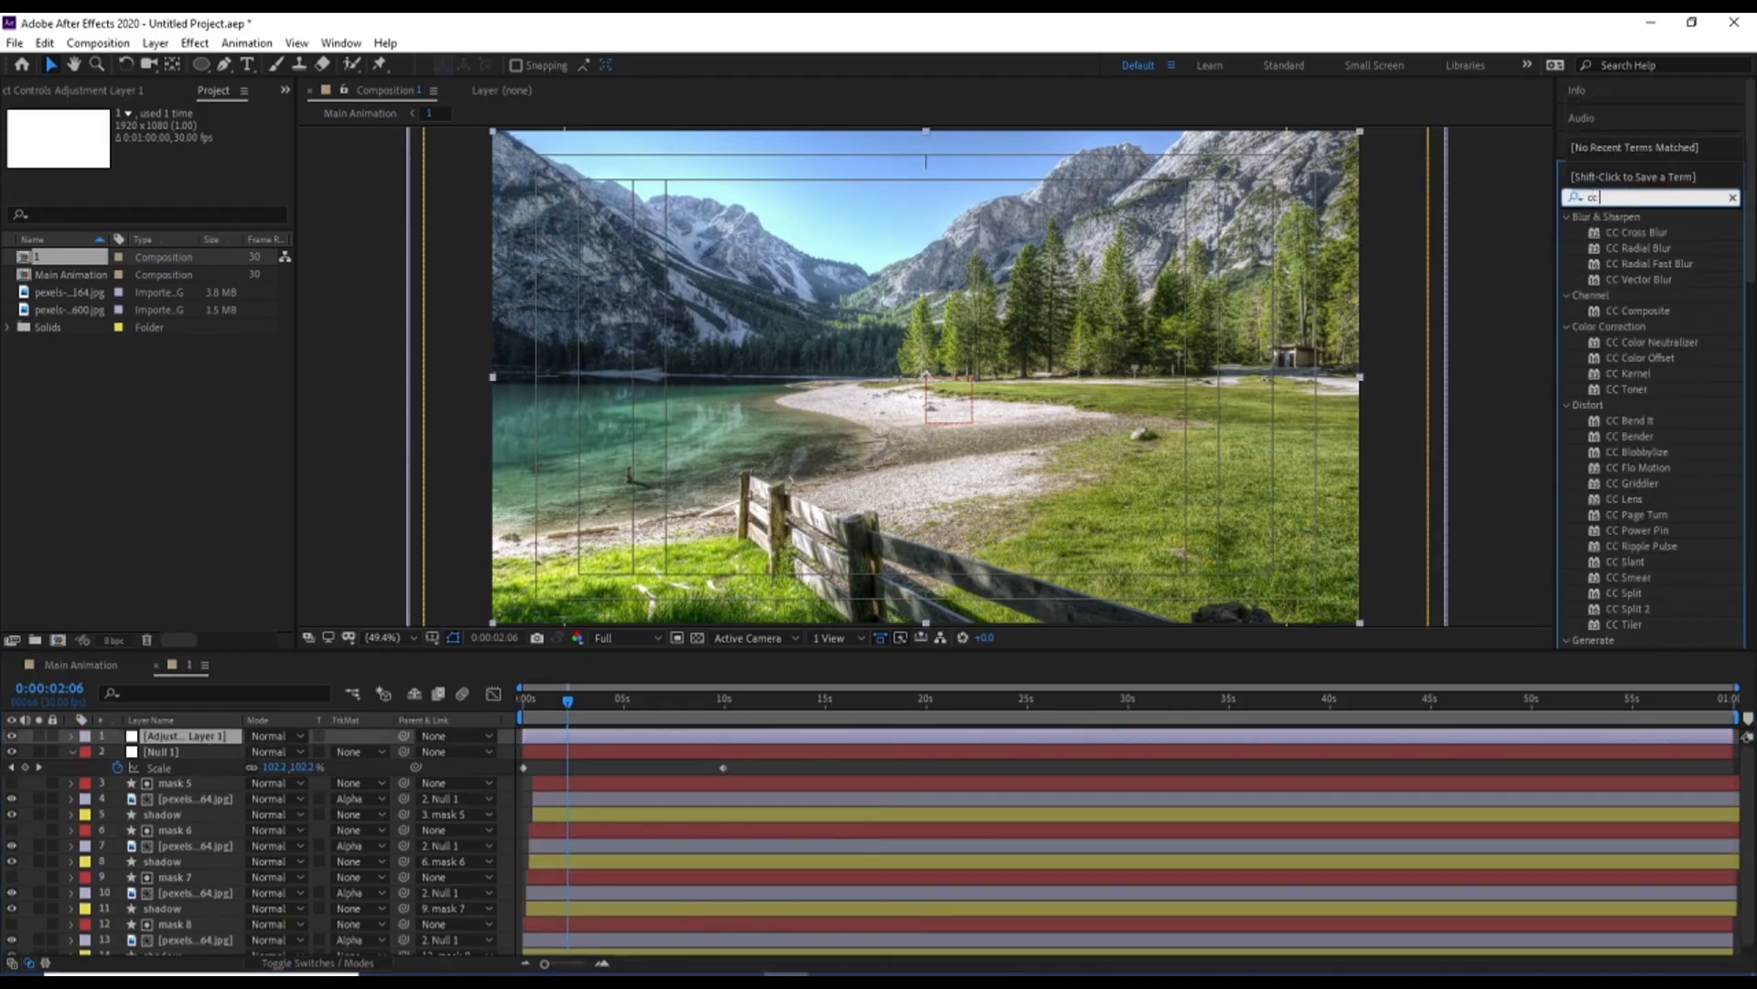
text( l)
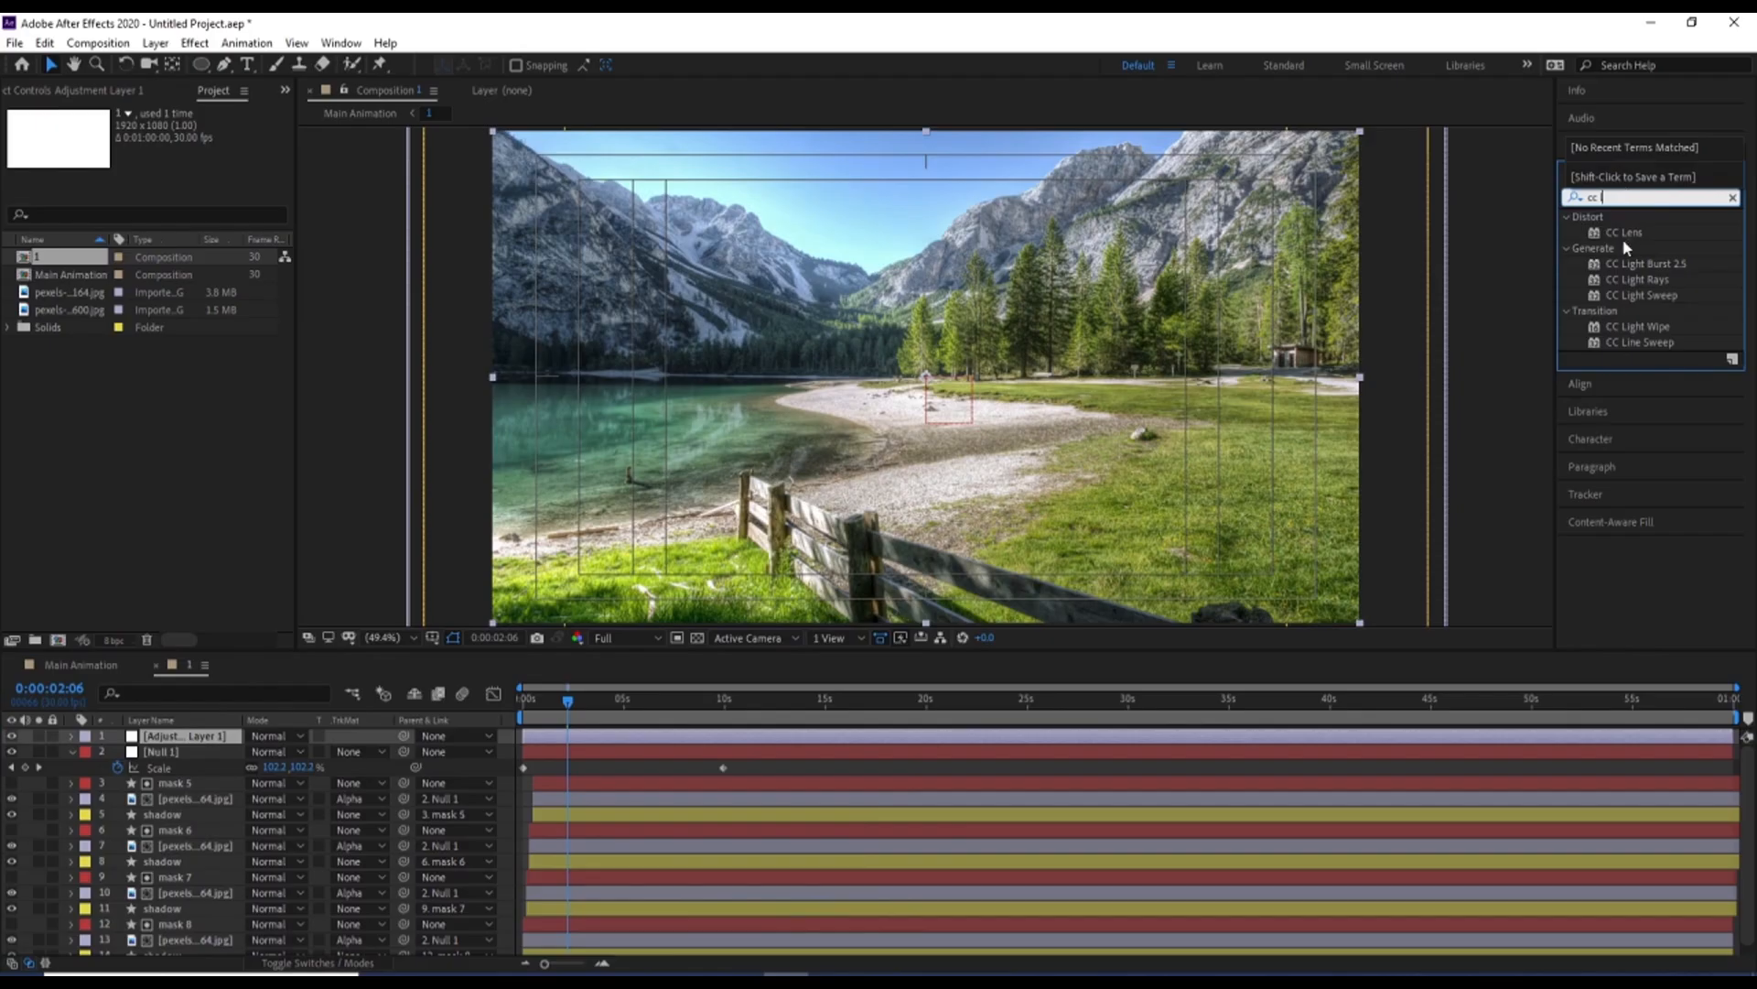
double_click(1625, 232)
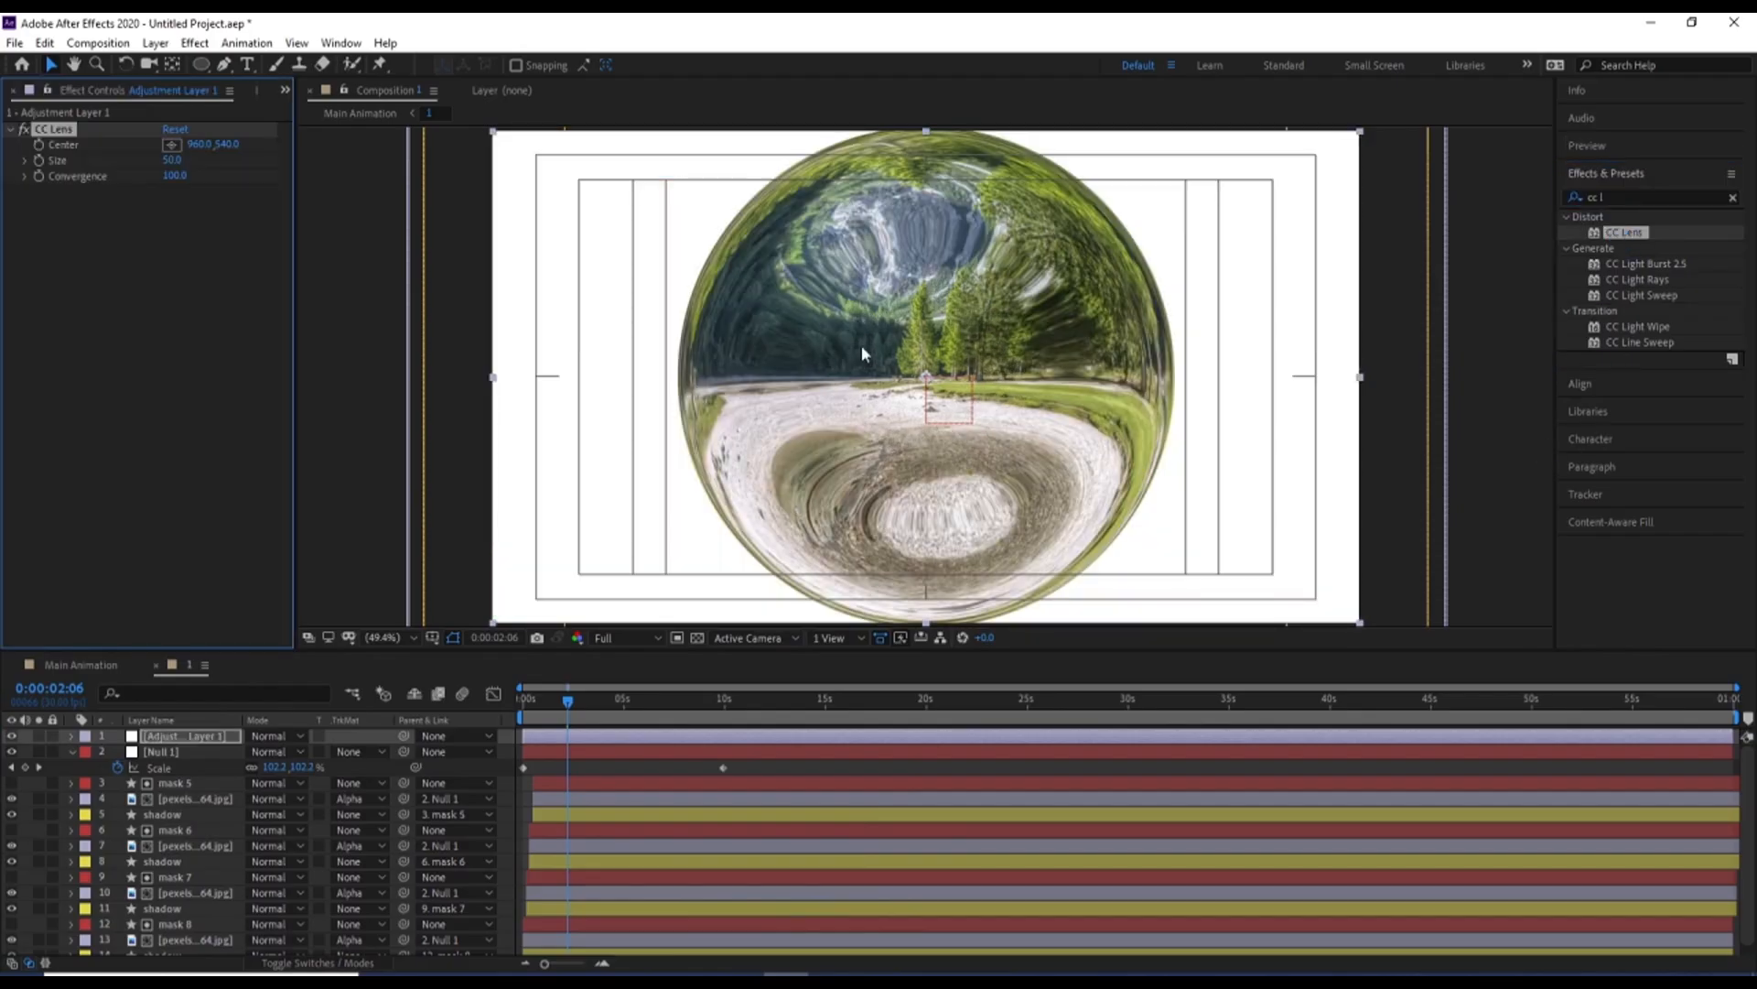
drag(198, 156, 304, 164)
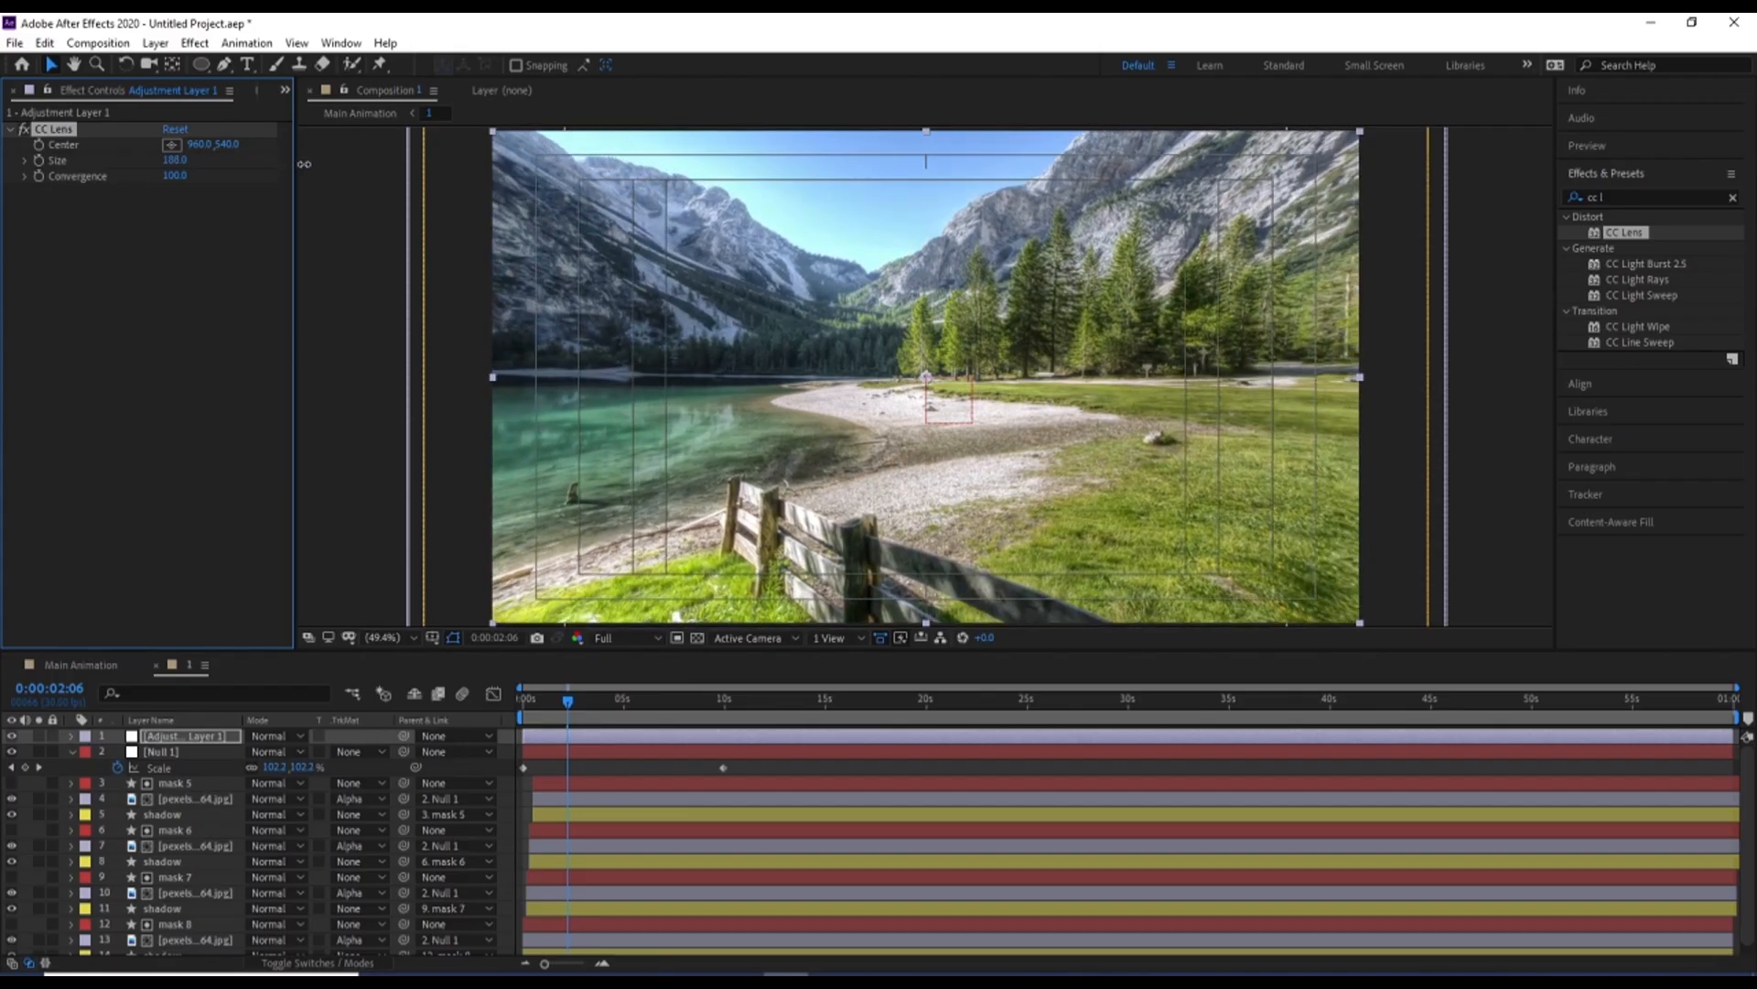
Set composition 1's preview resolution to Quarter and preview the lens distortion from the start
click(524, 701)
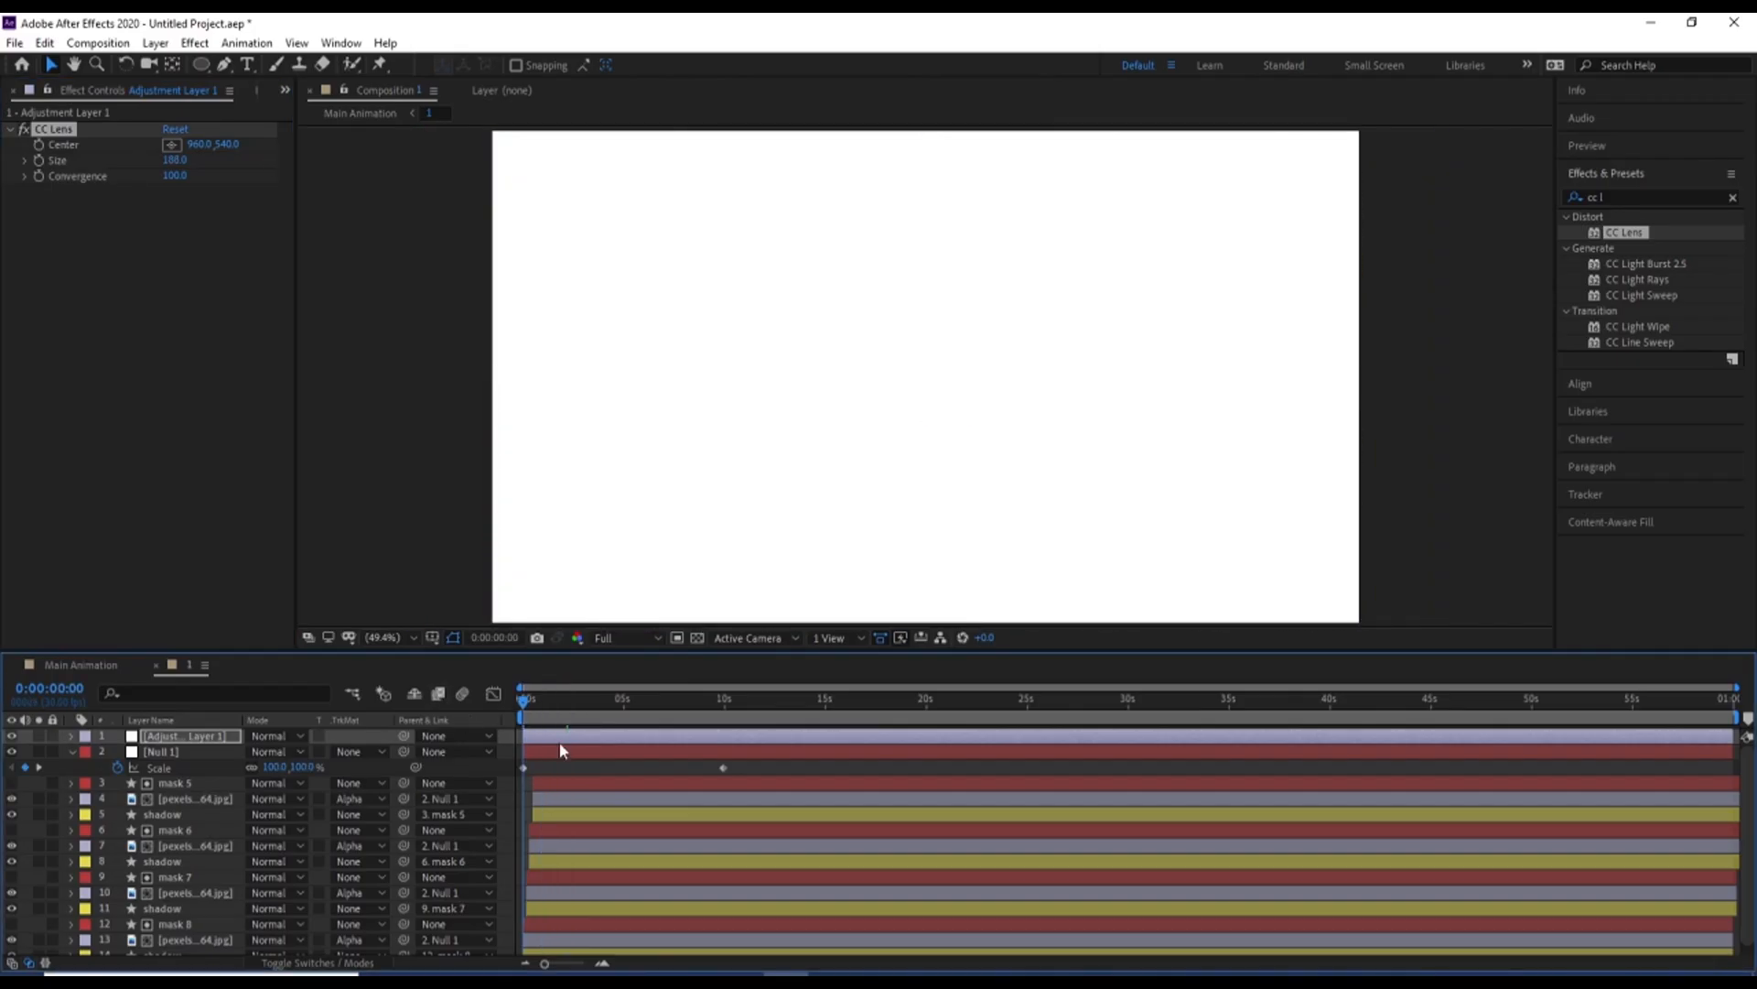
key(space)
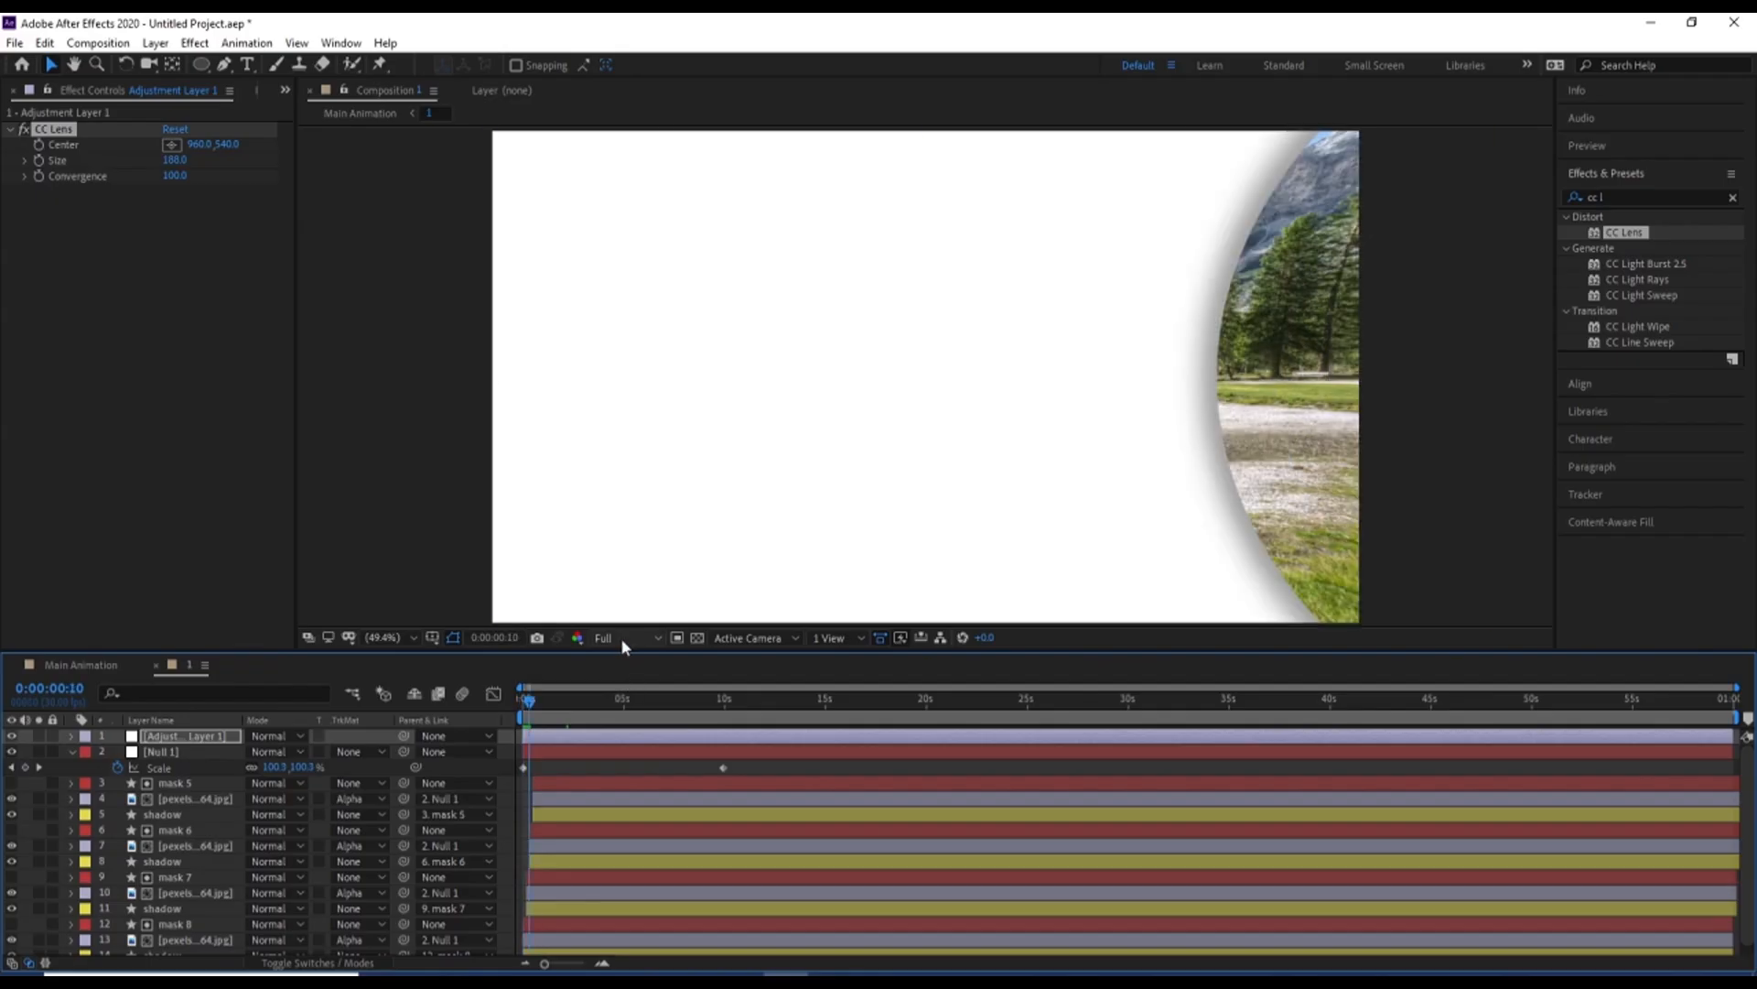
click(620, 637)
click(616, 742)
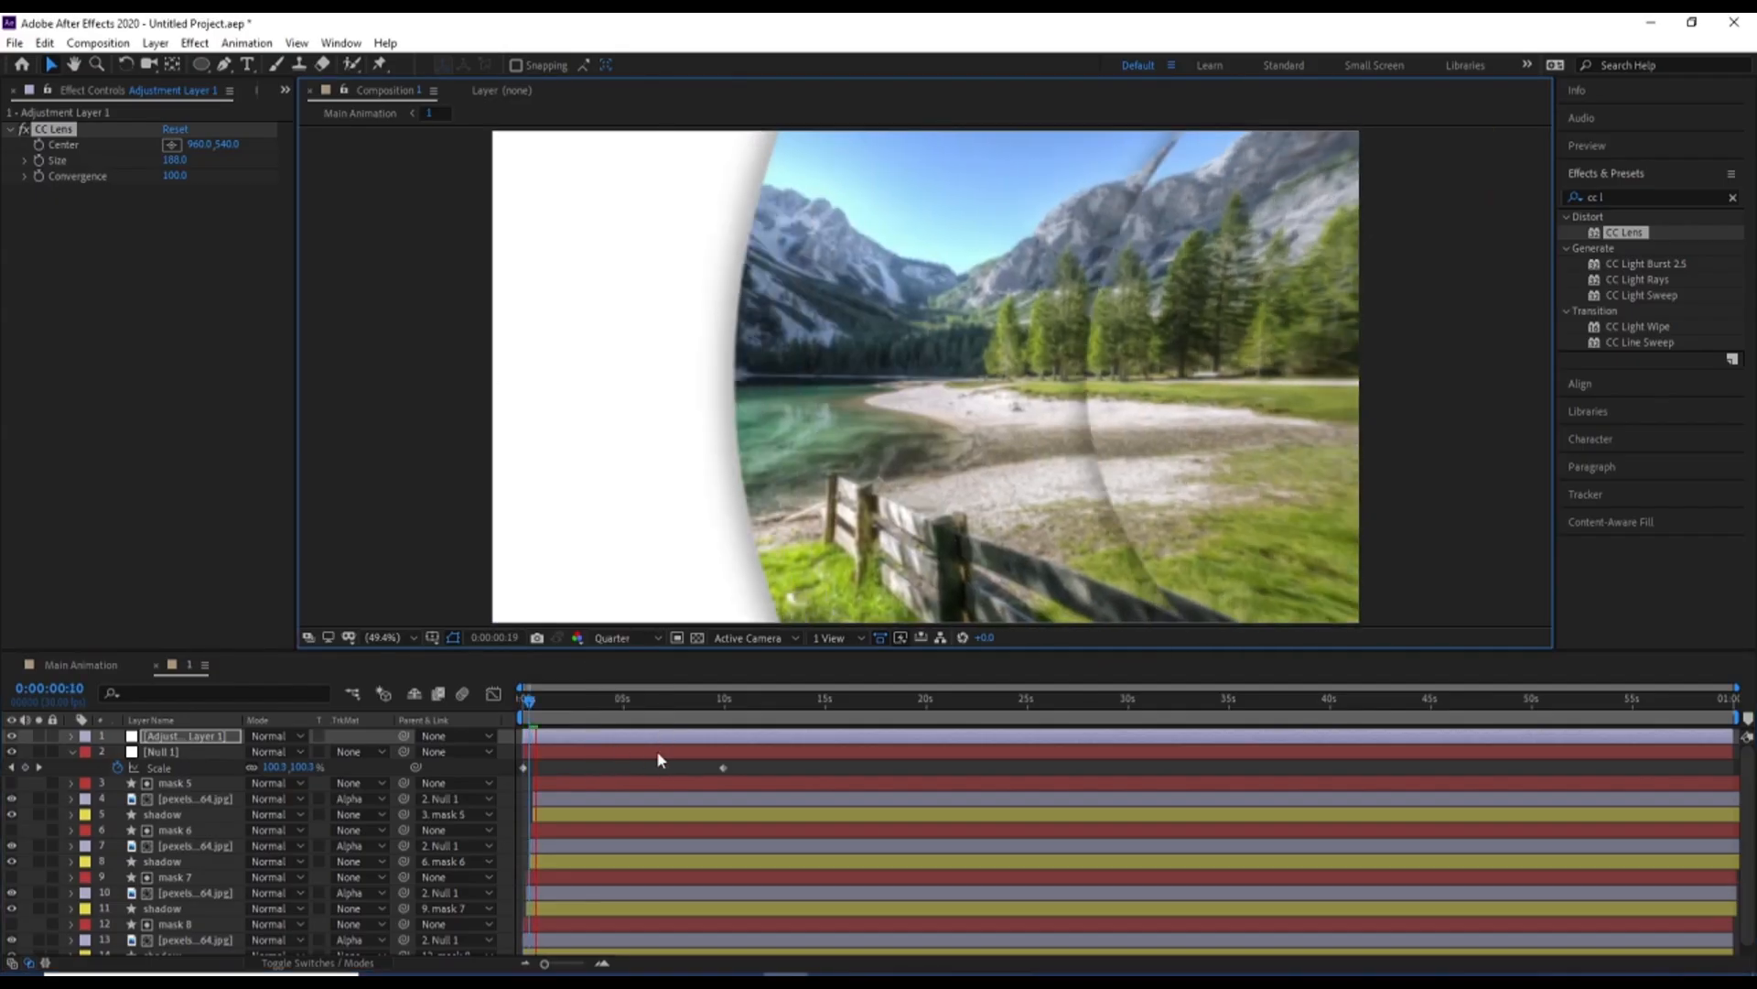
key(space)
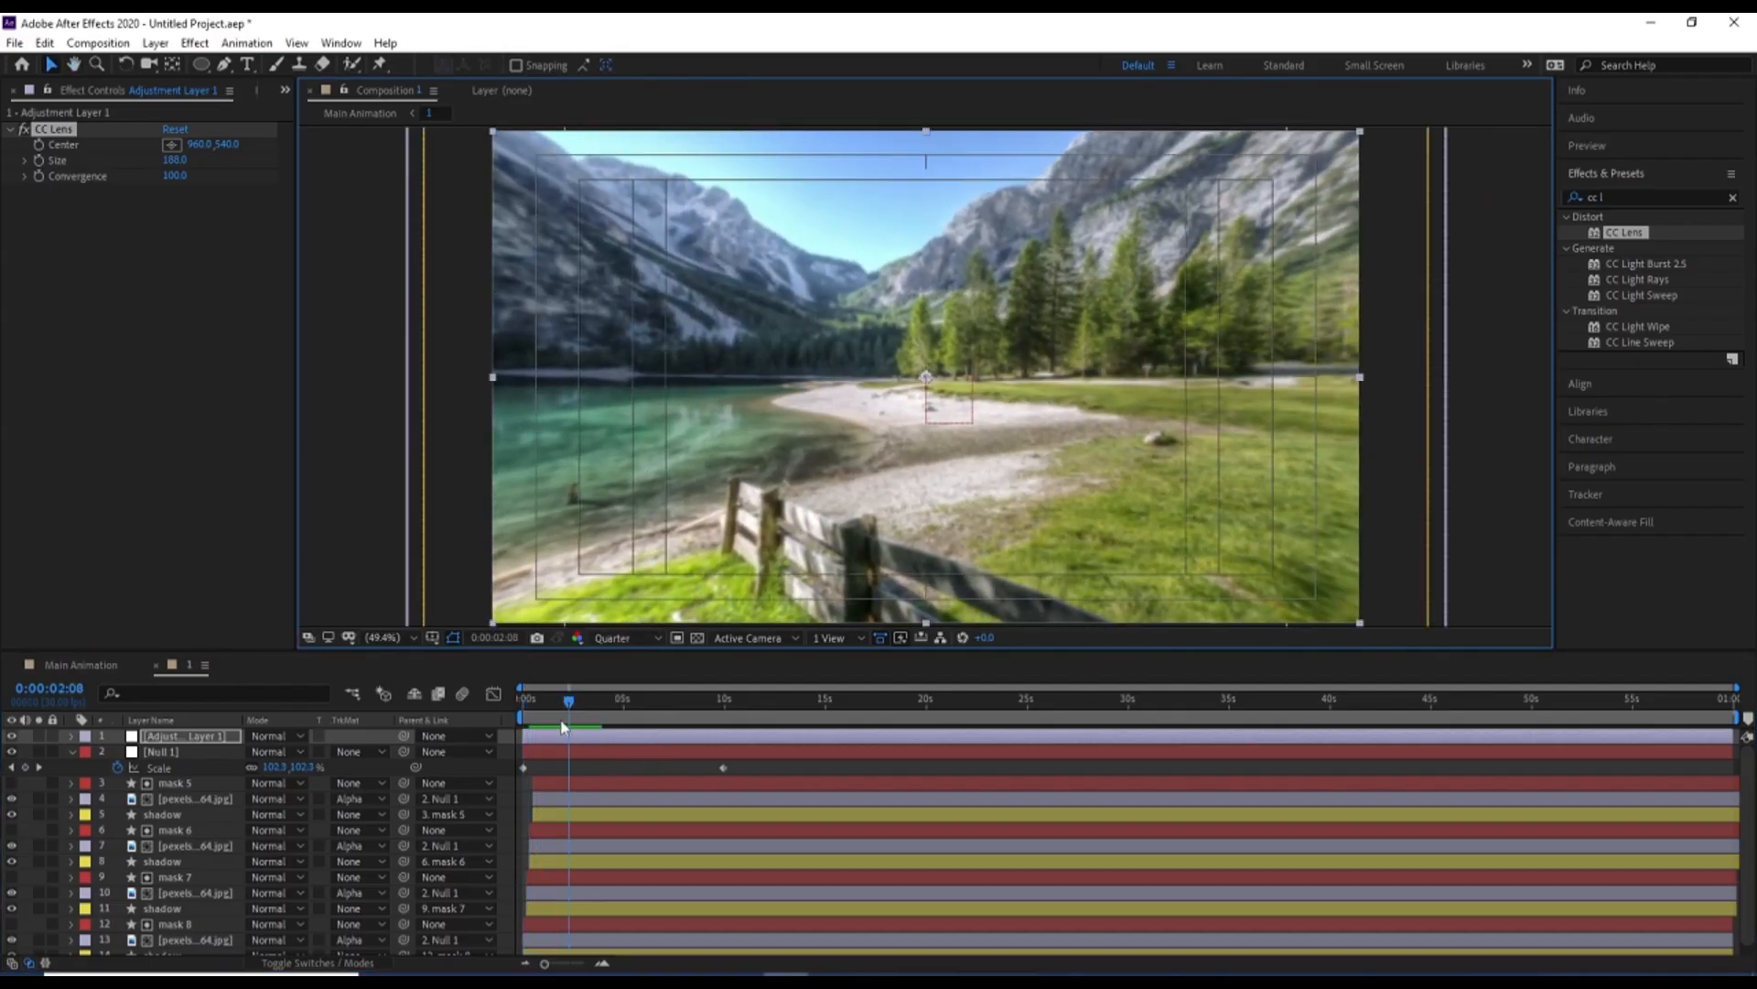
drag(566, 707, 465, 710)
key(space)
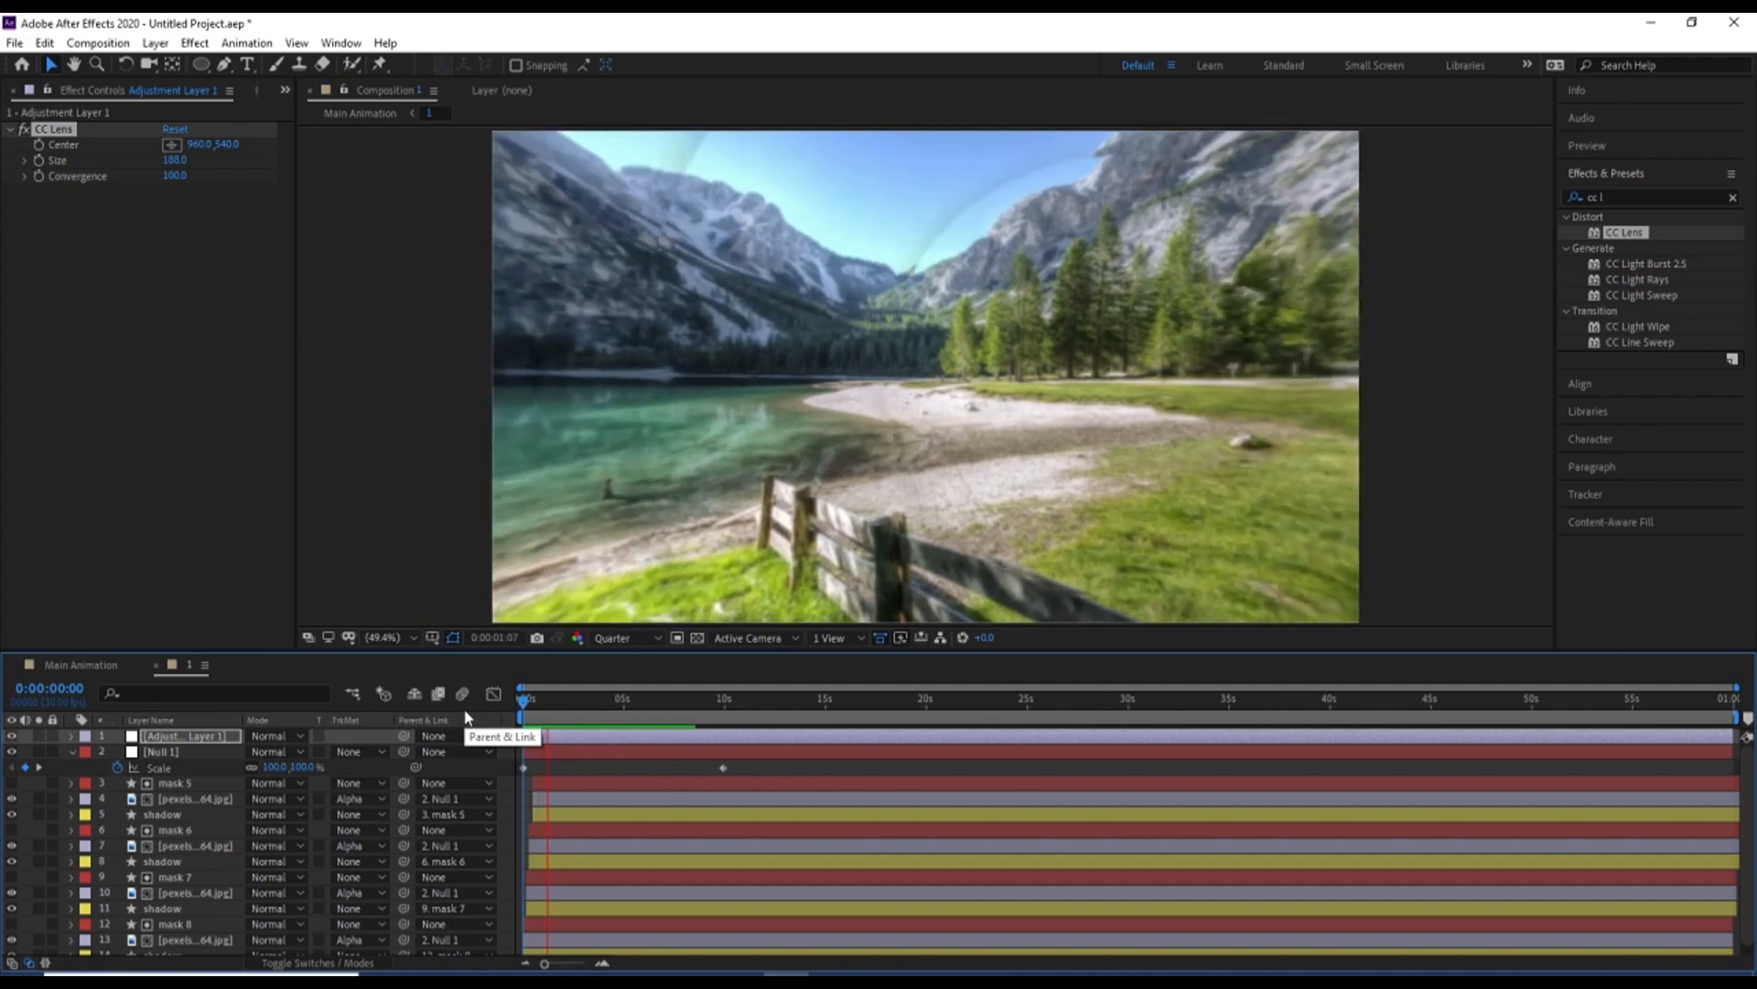
key(space)
Switch to Main Animation and preview the lens-distorted transition from the timeline start
click(81, 664)
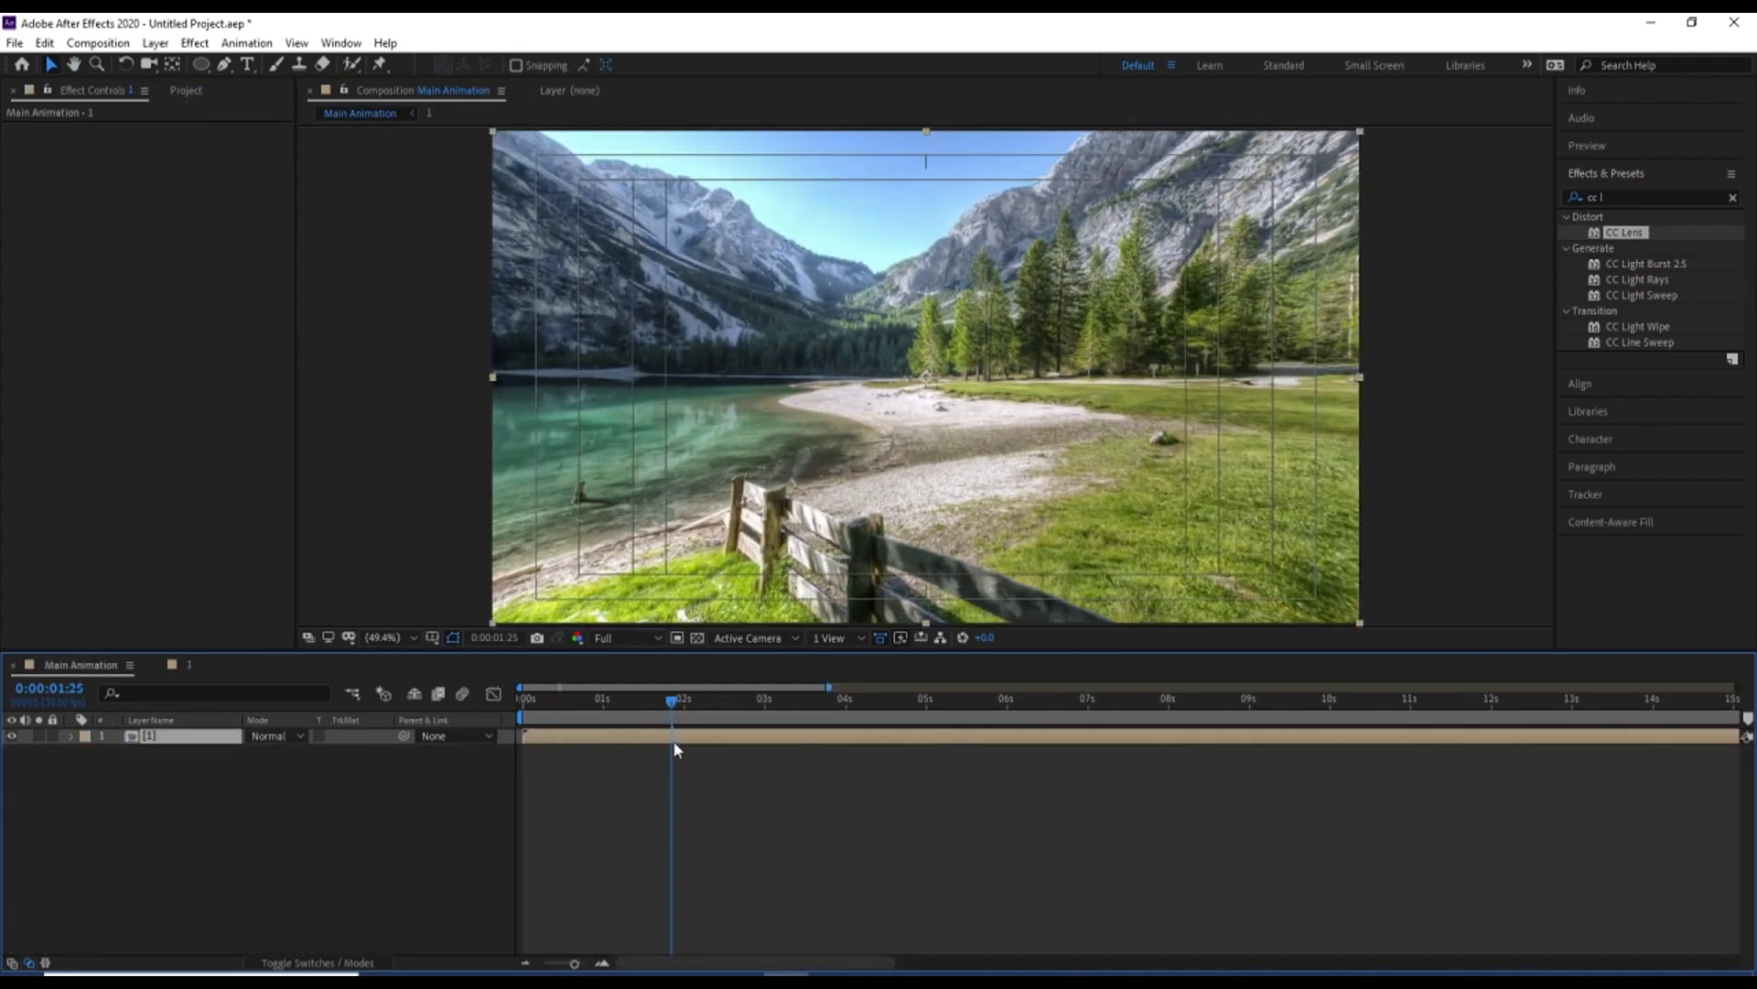
key(Home)
key(space)
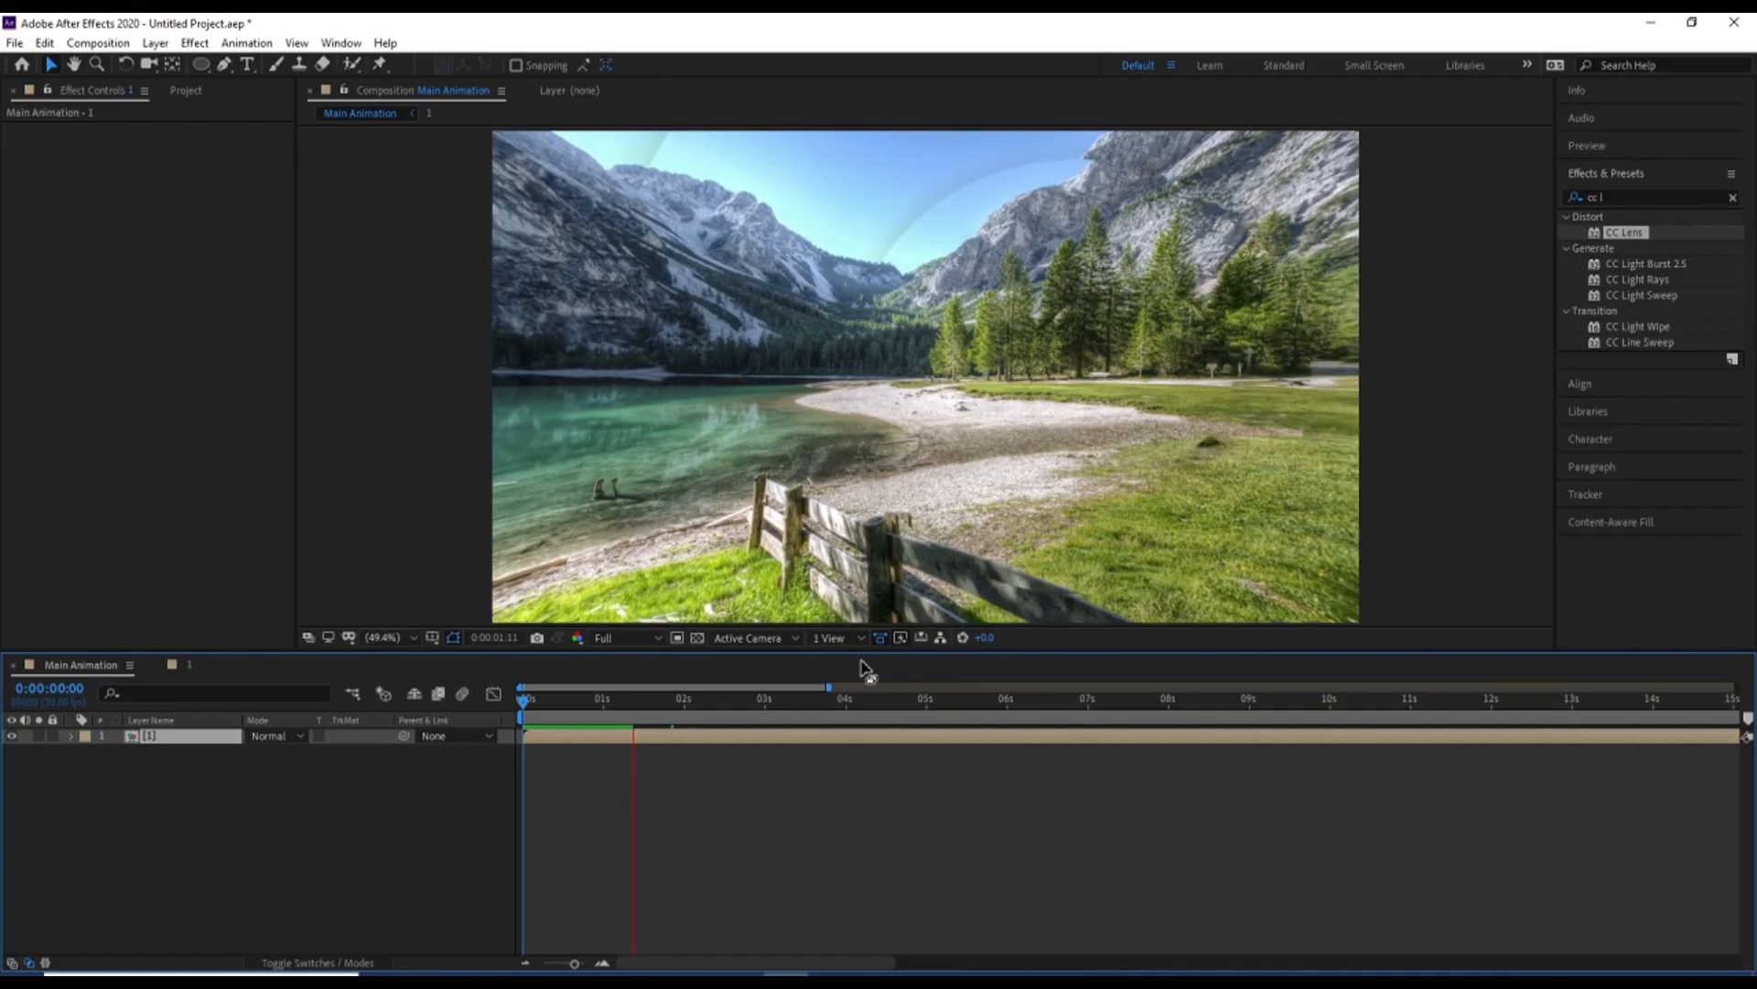
key(space)
drag(600, 701, 443, 725)
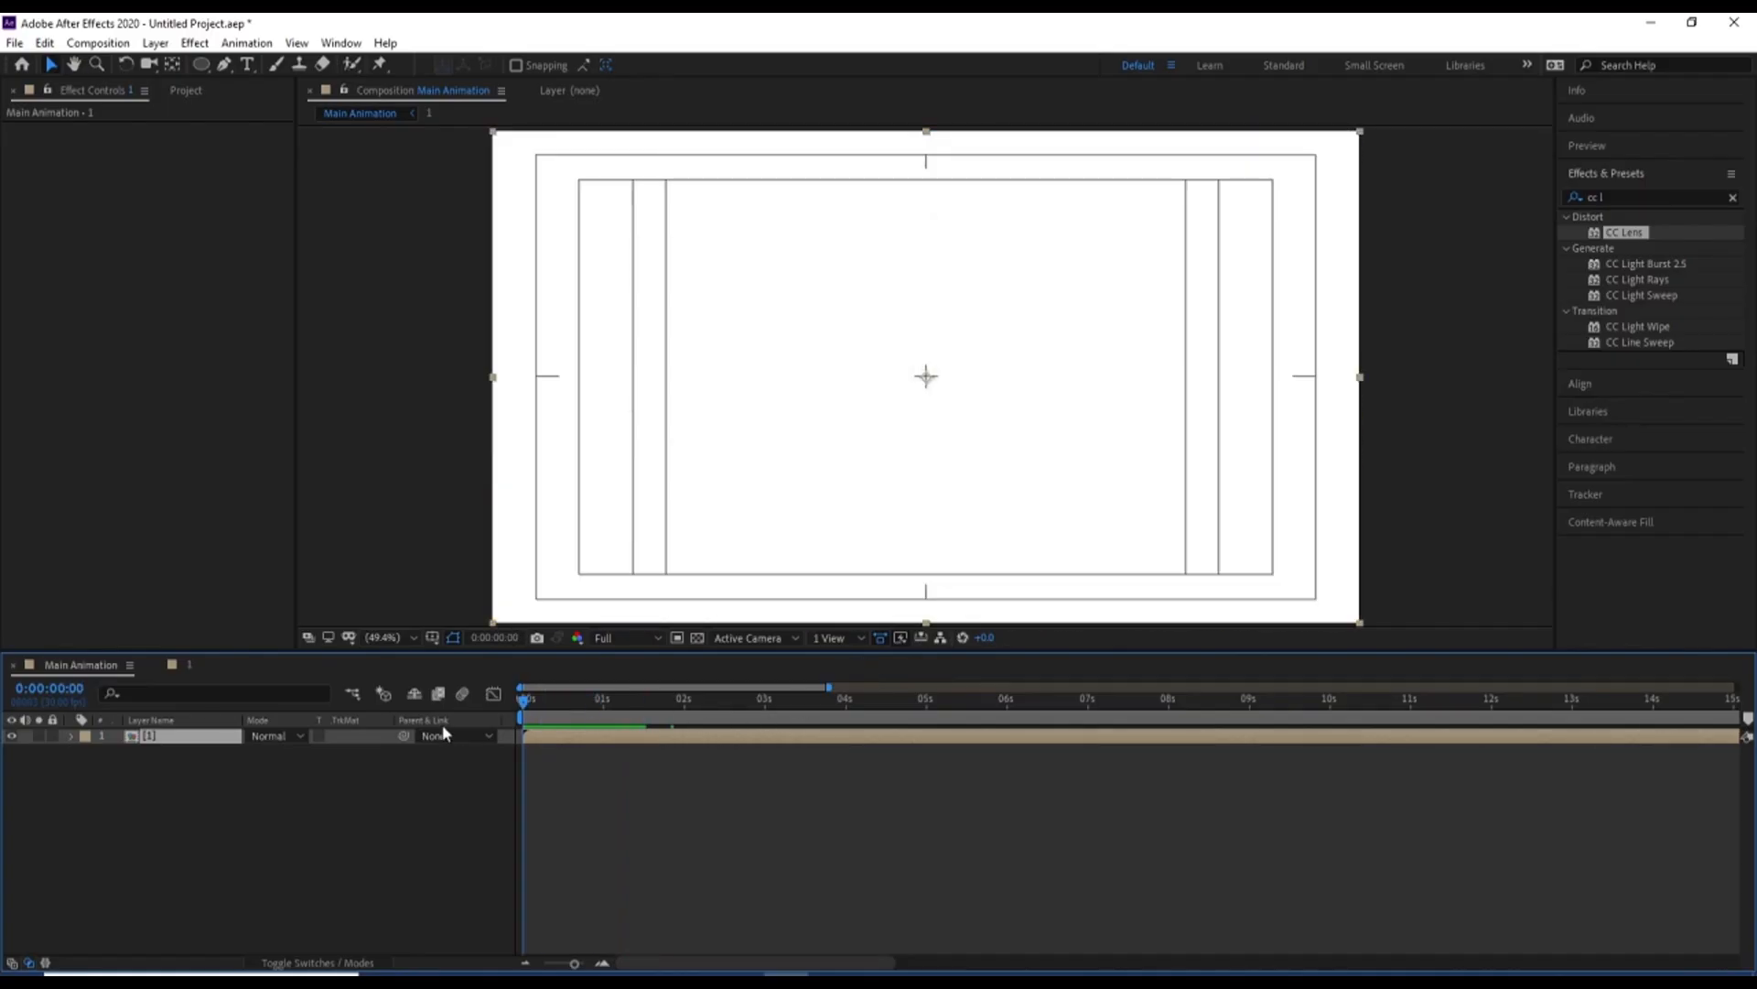
key(space)
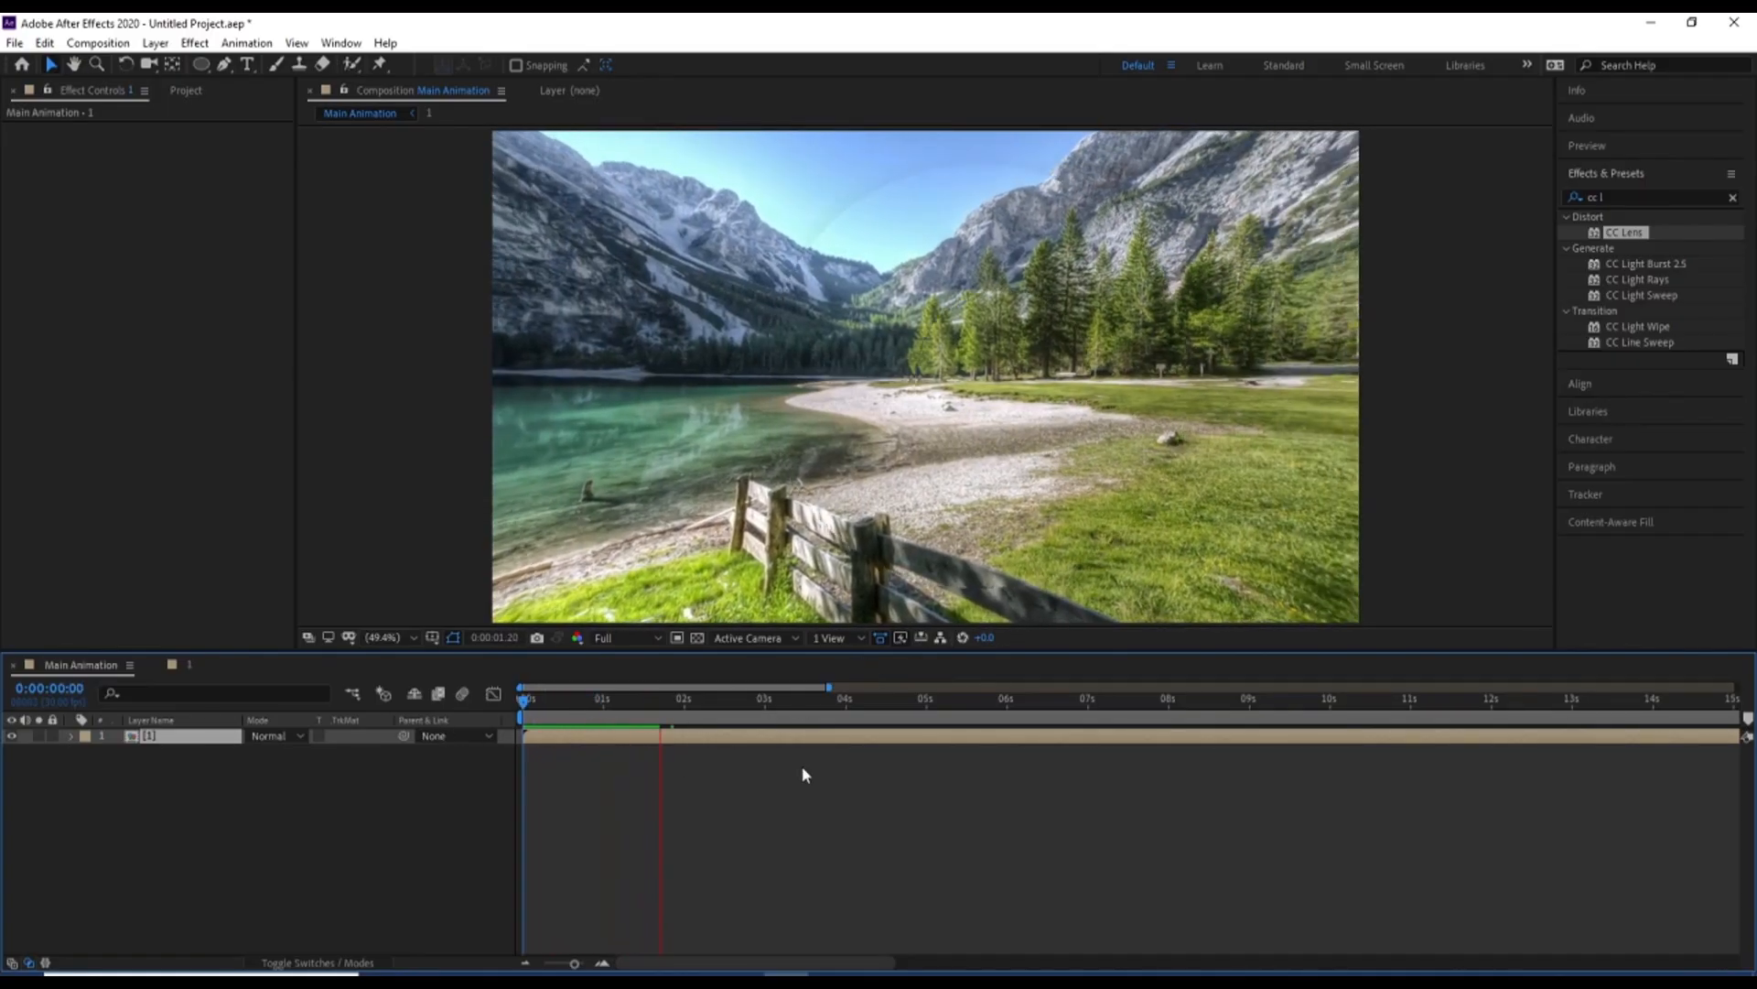
key(space)
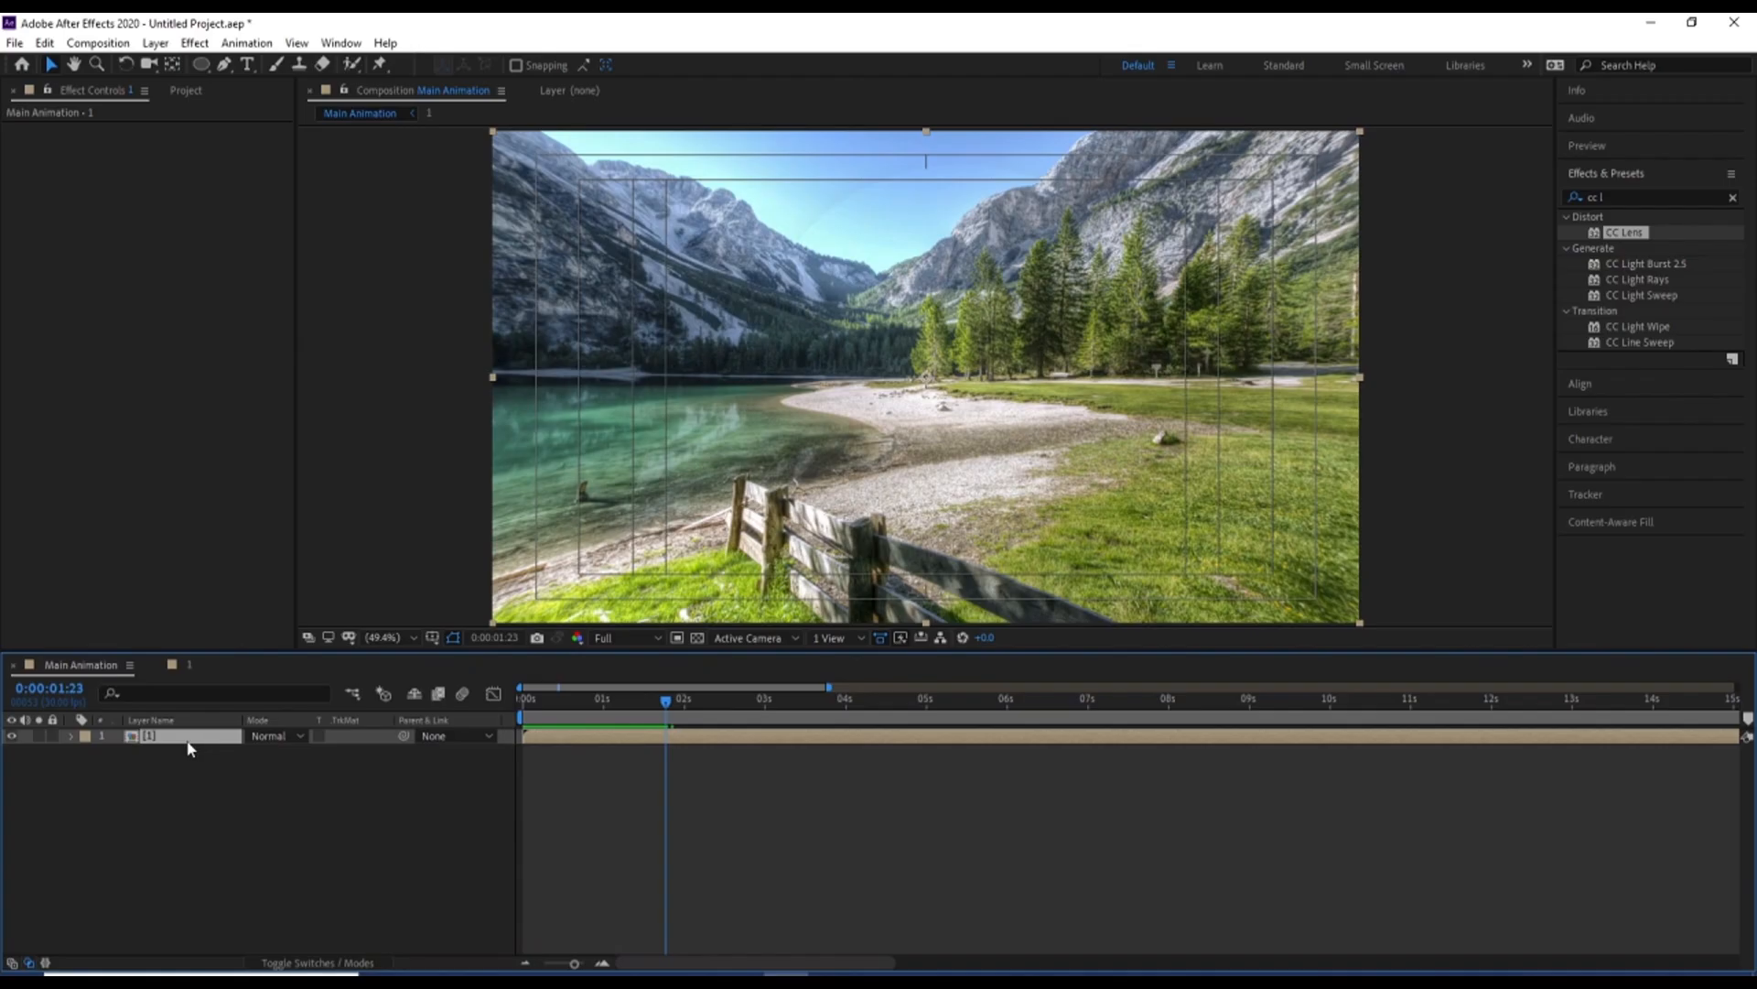
Reveal layer 1's source composition in the project, select it, and set Main Animation's preview resolution to Quarter
right_click(189, 746)
mouse_move(243, 595)
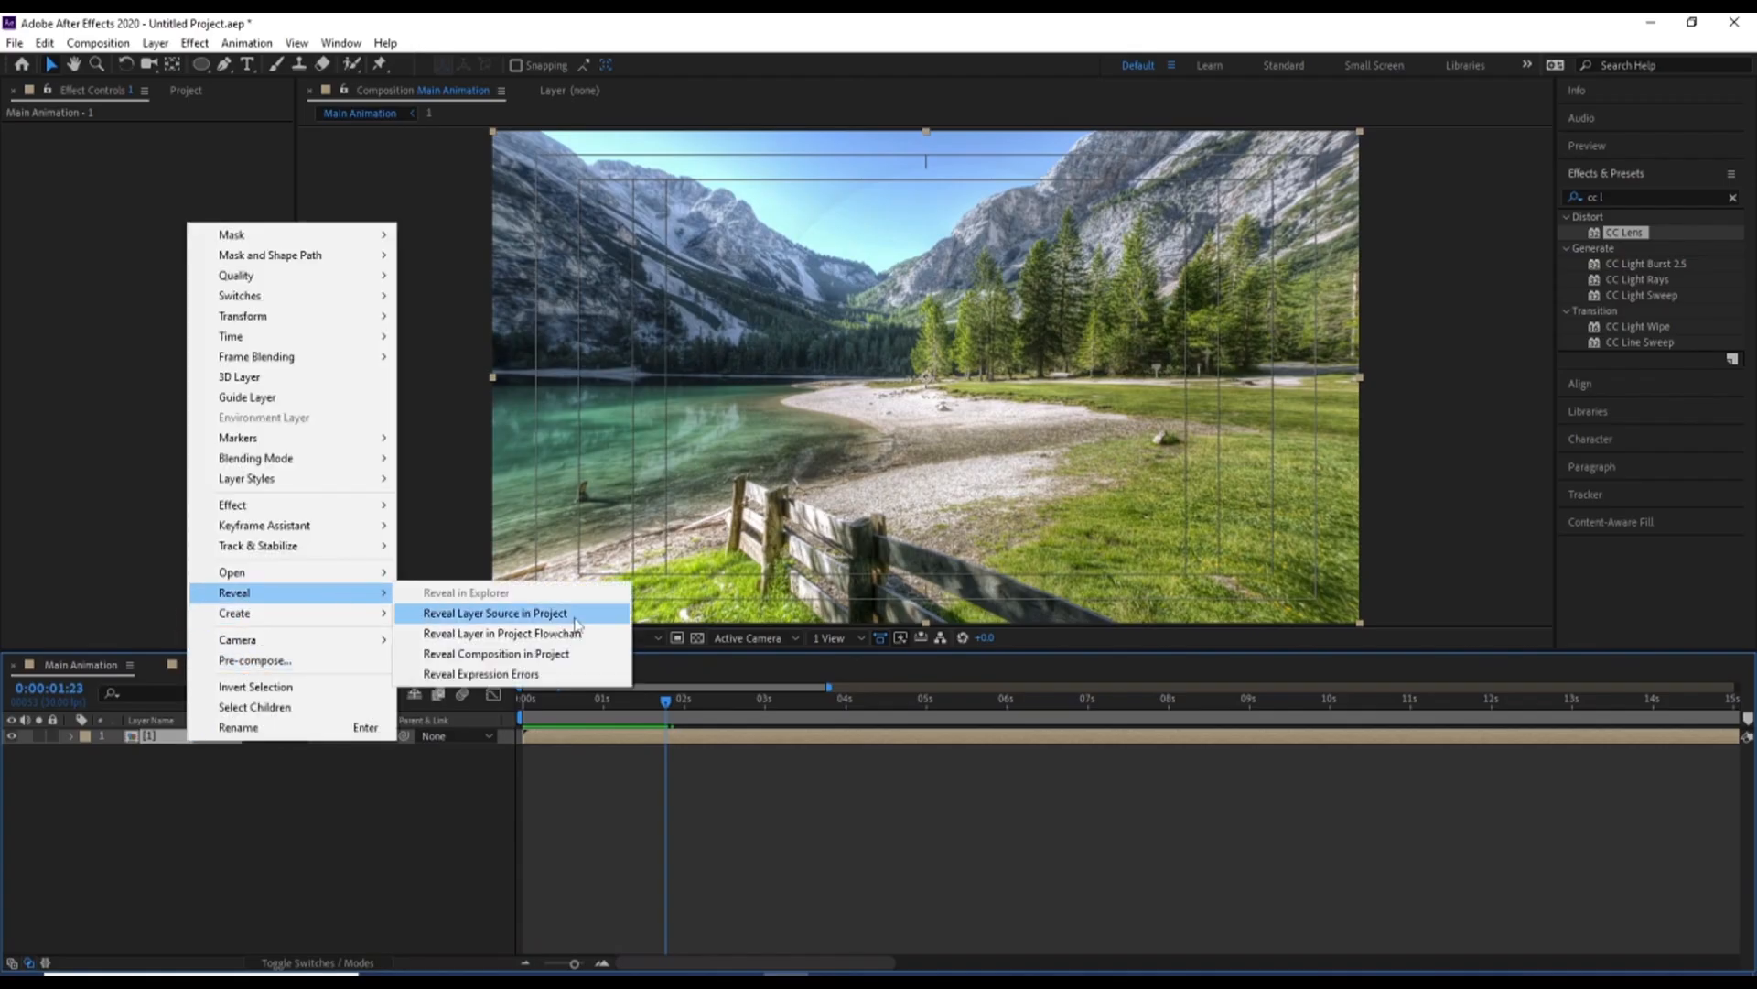
click(576, 624)
click(643, 639)
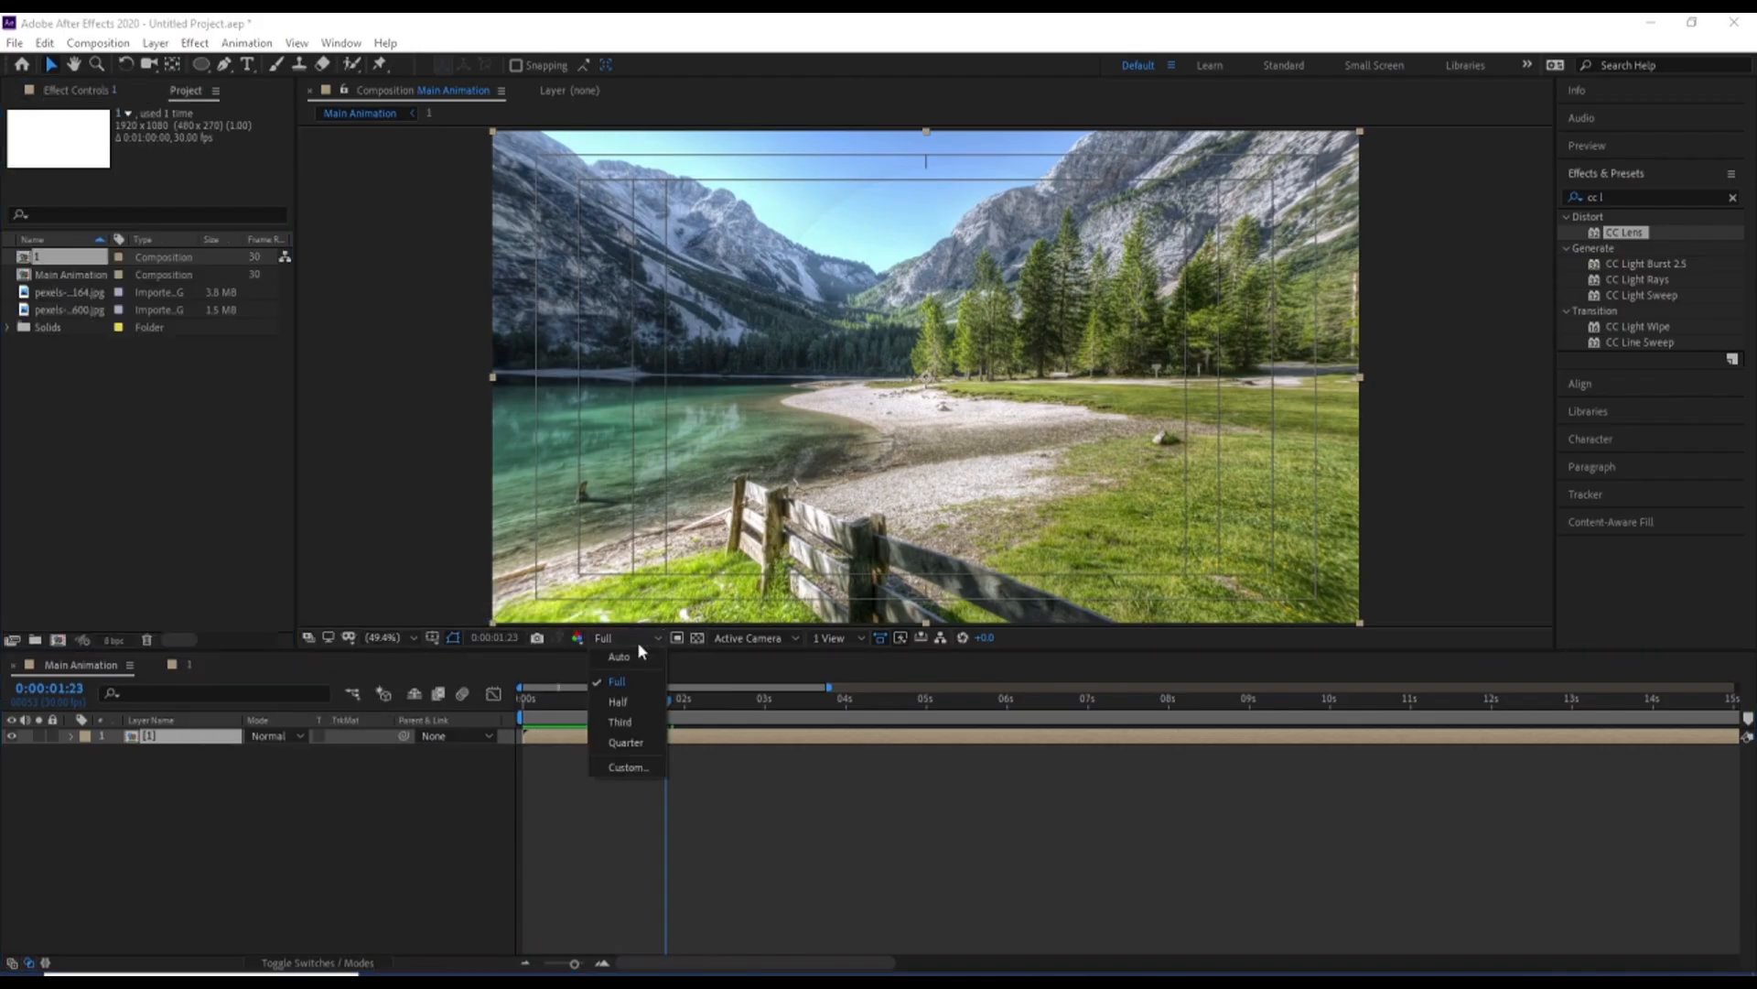
click(628, 742)
click(62, 263)
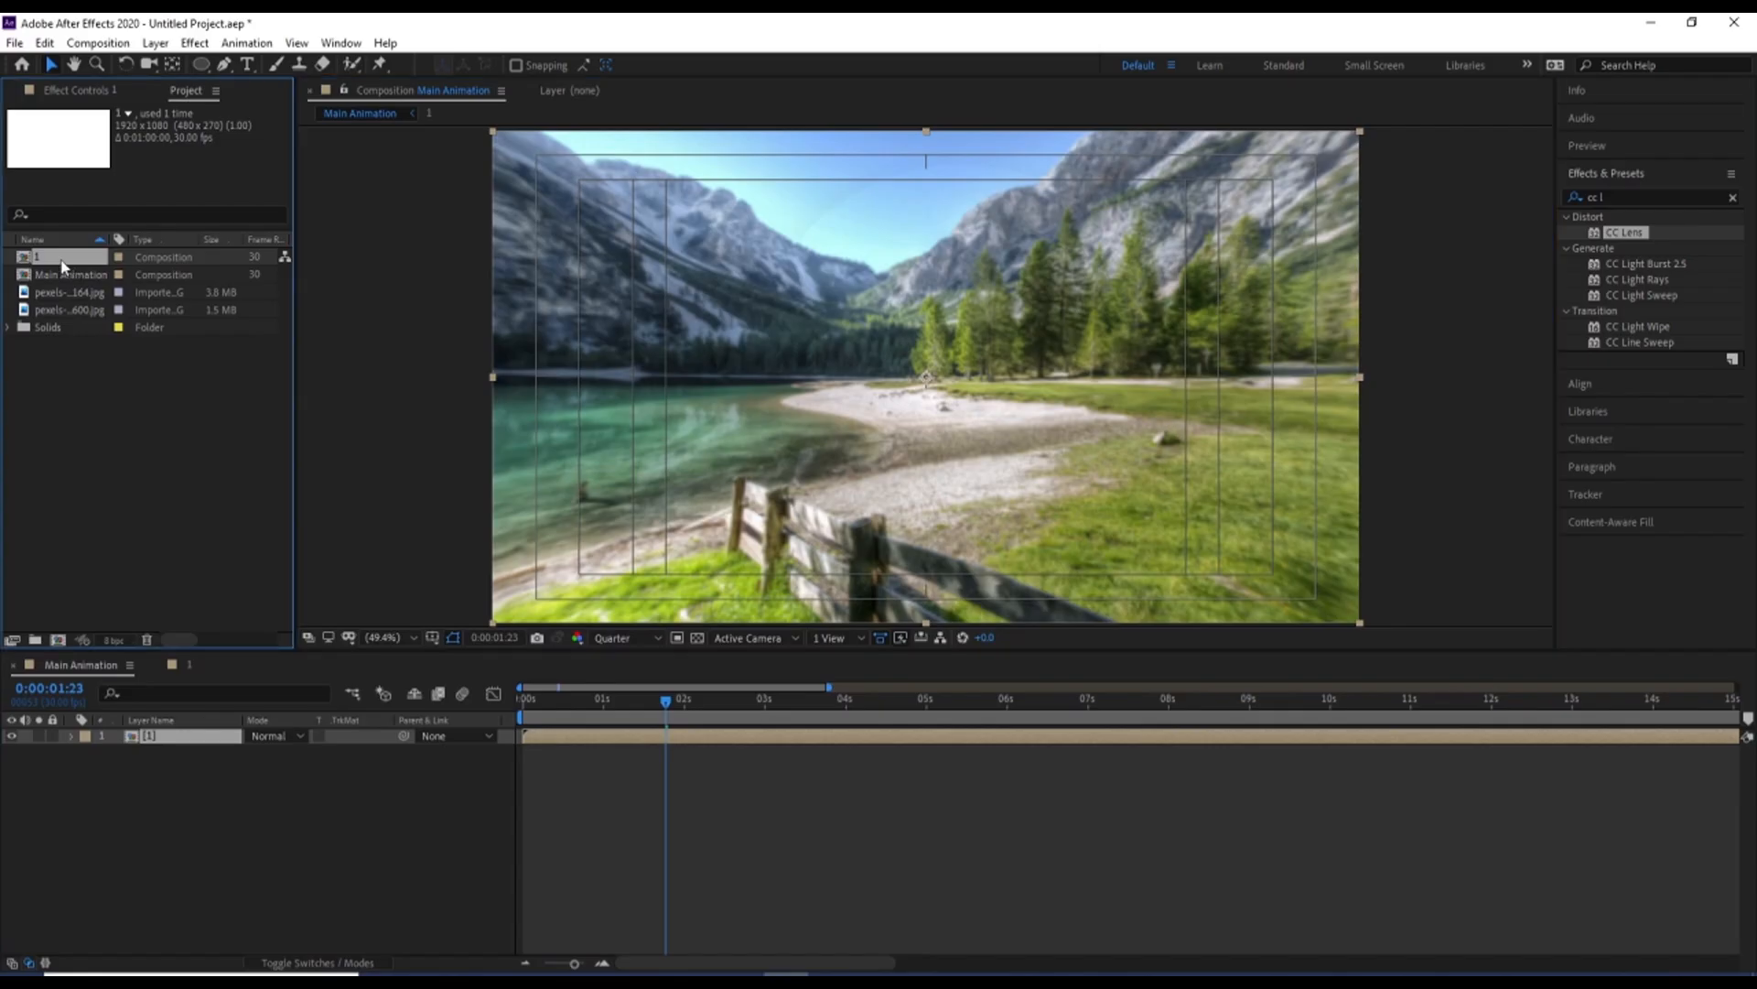
Duplicate composition 1 in the project, place the copy above layer 1 in Main Animation, start it at 3 seconds, and preview it
key(ctrl+d)
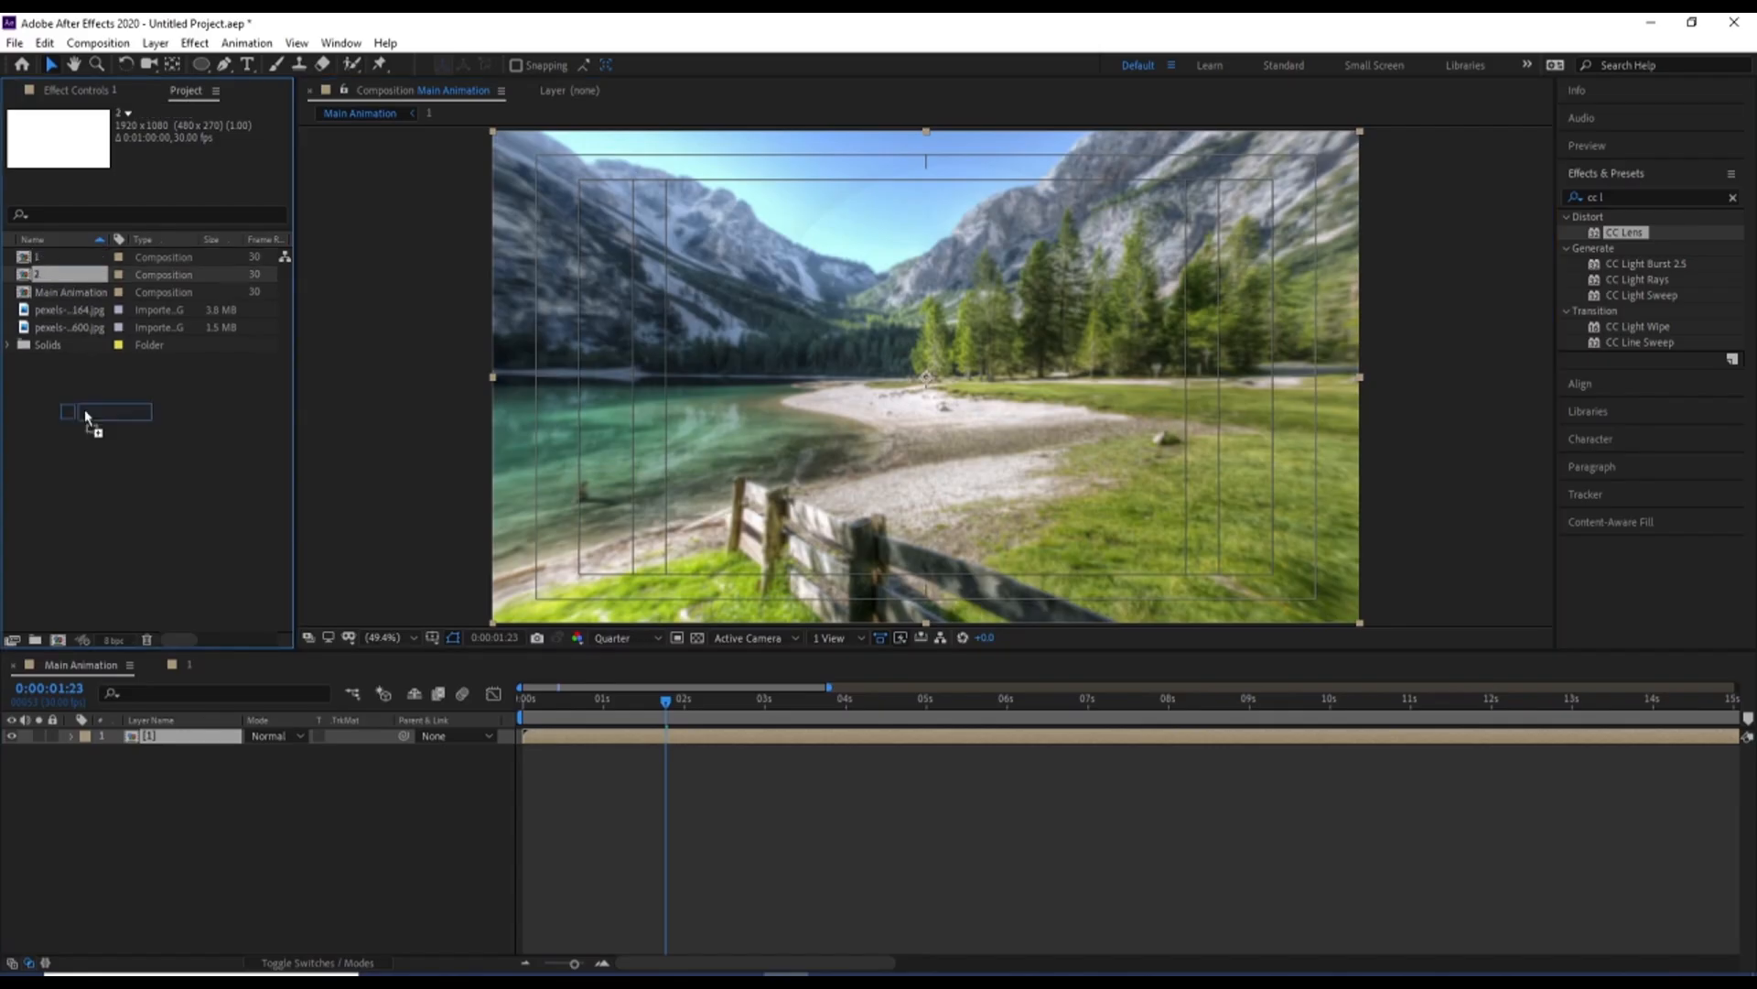
drag(84, 409, 192, 738)
key(space)
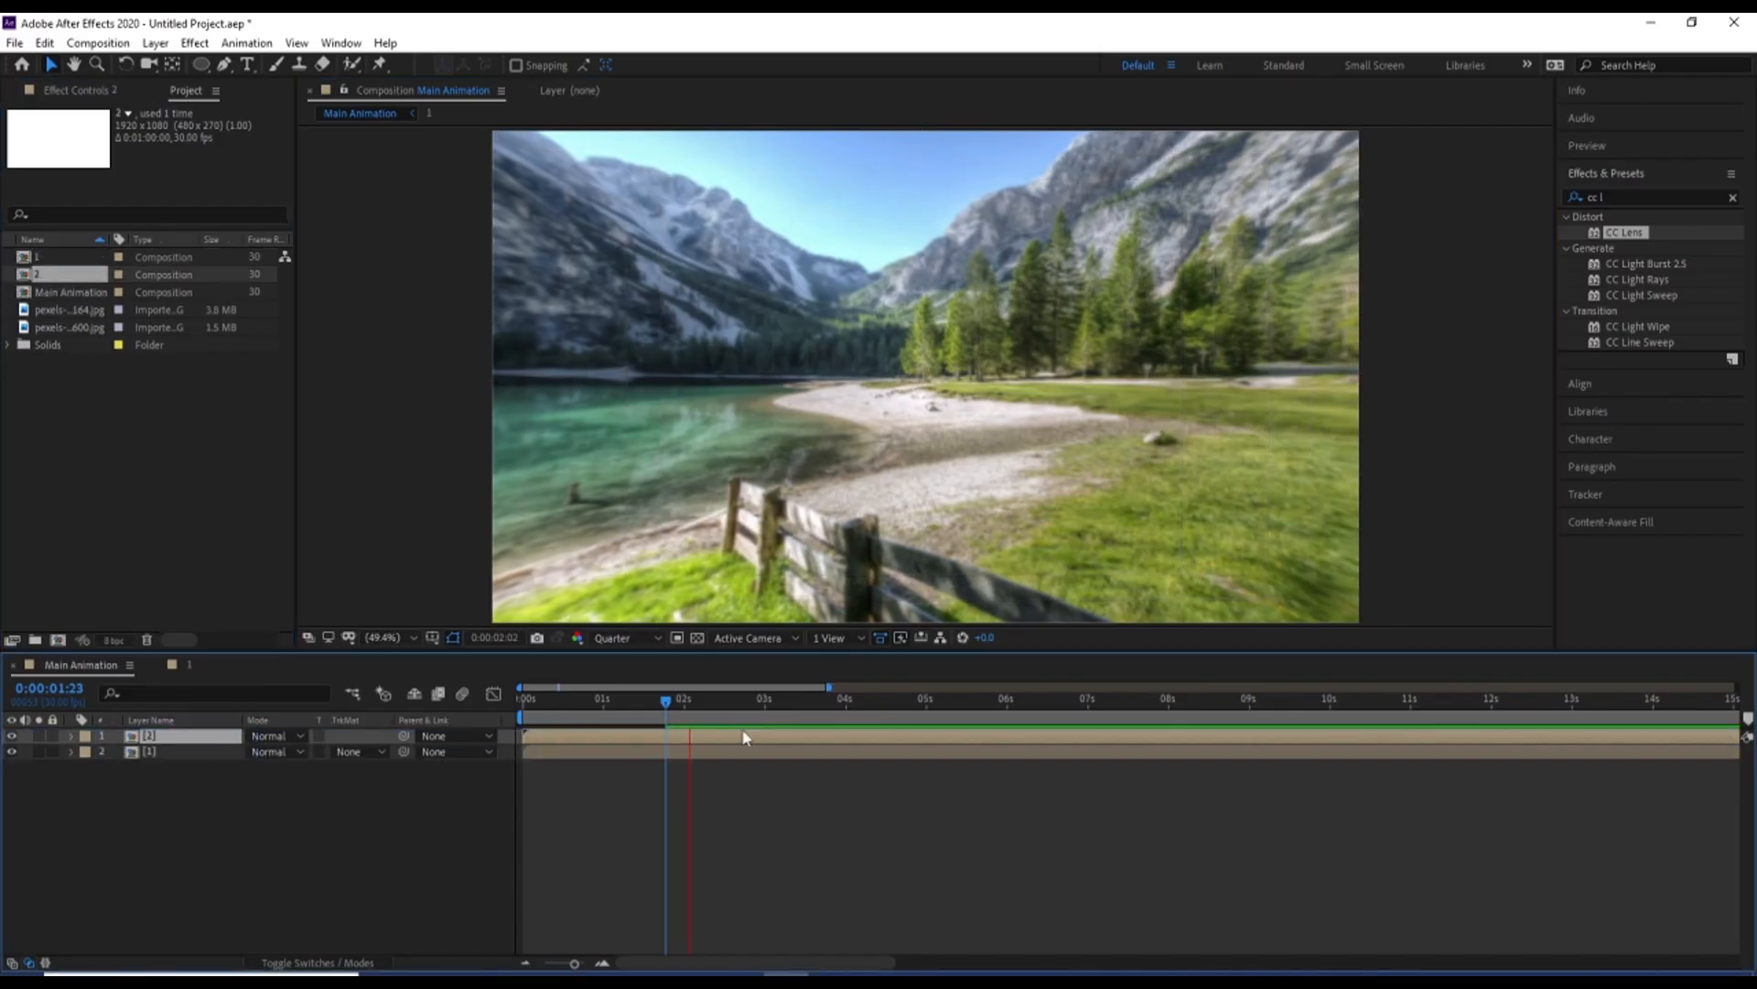
click(764, 700)
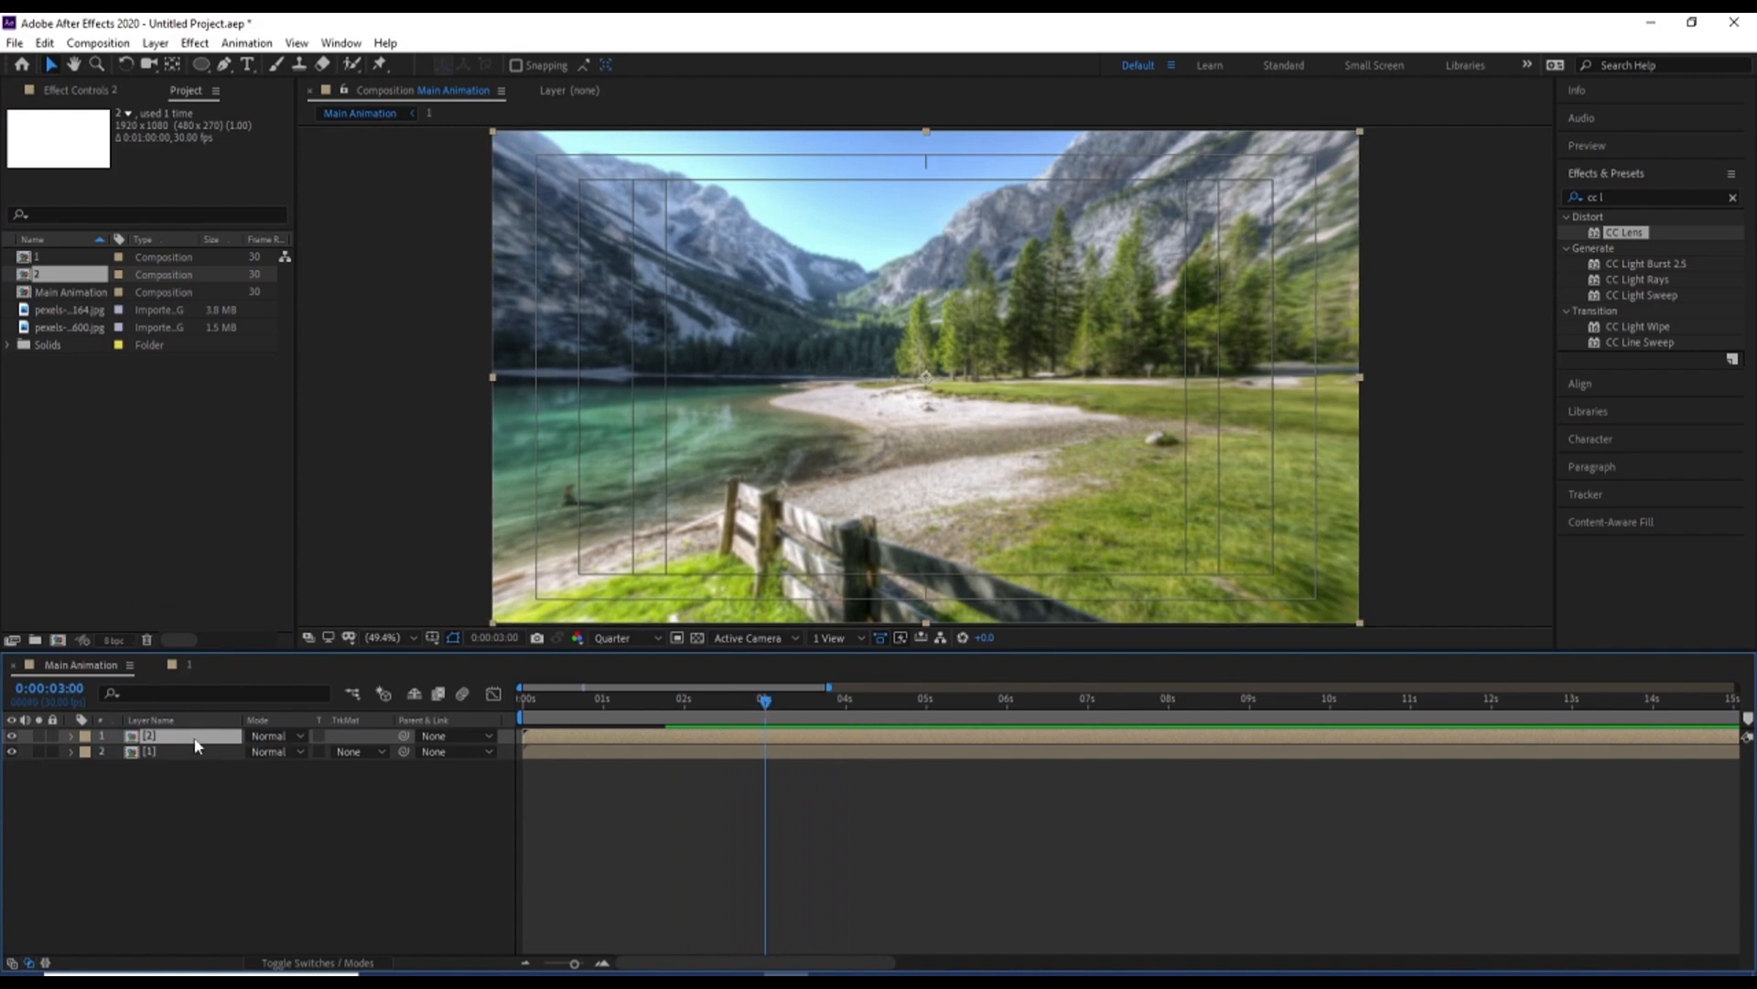
key(space)
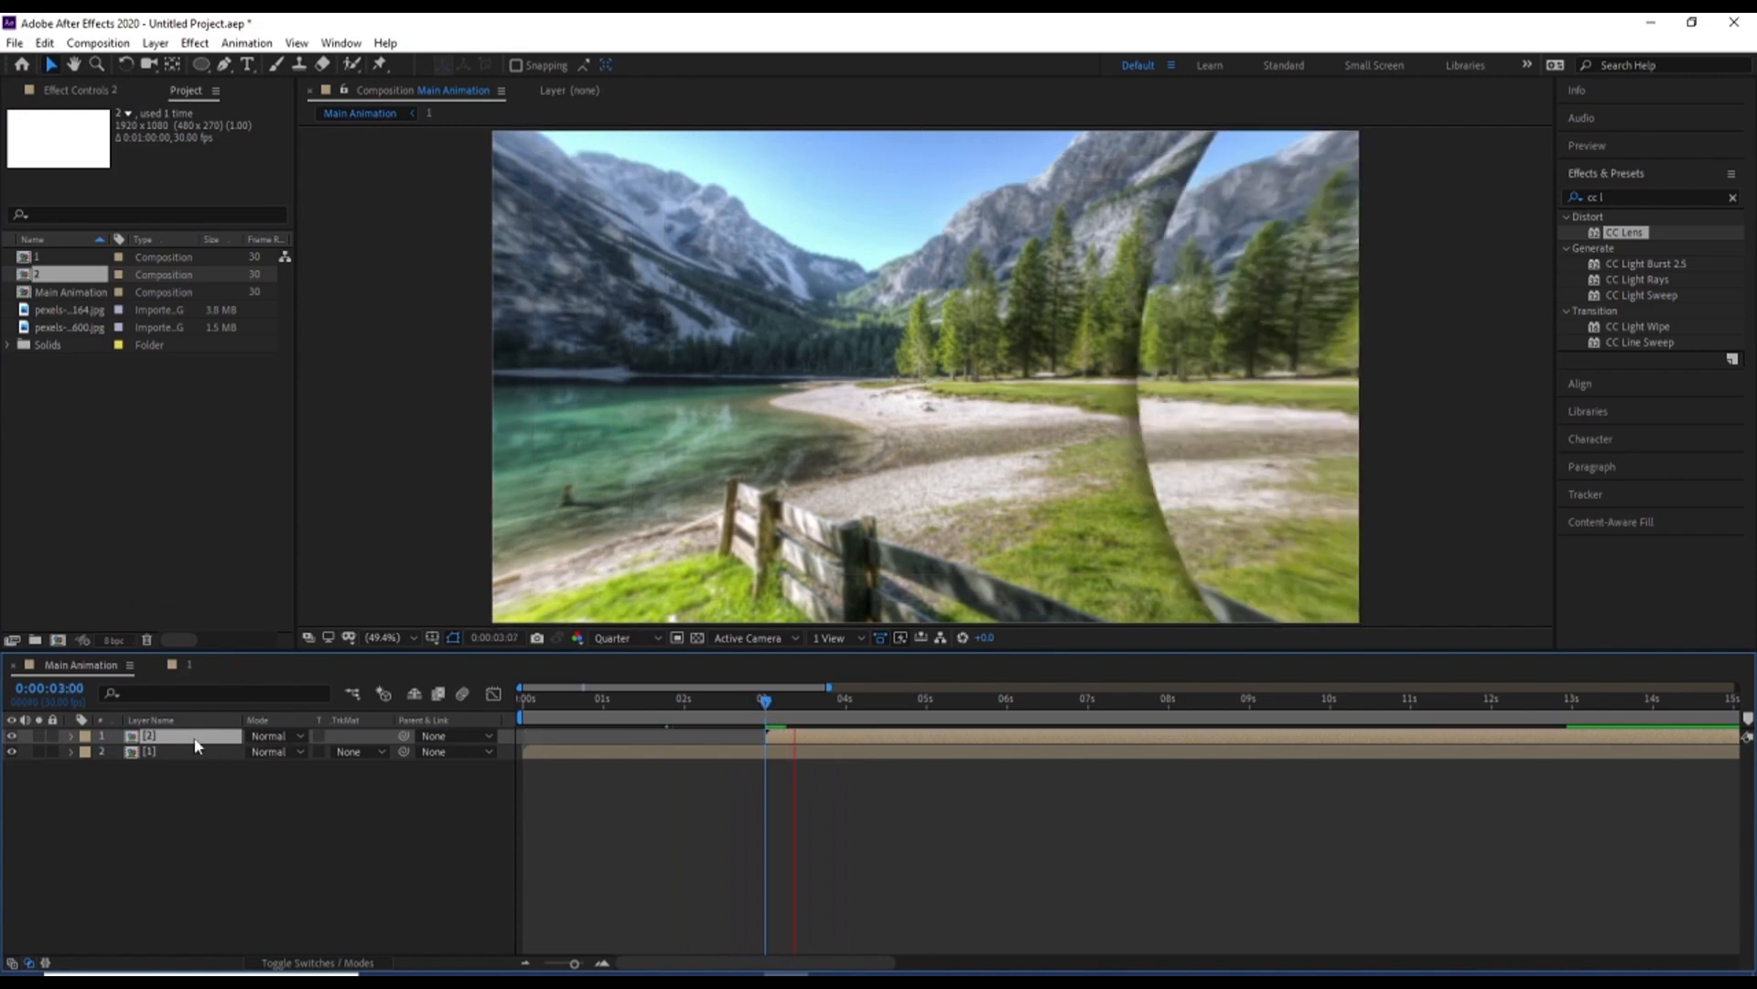
key(space)
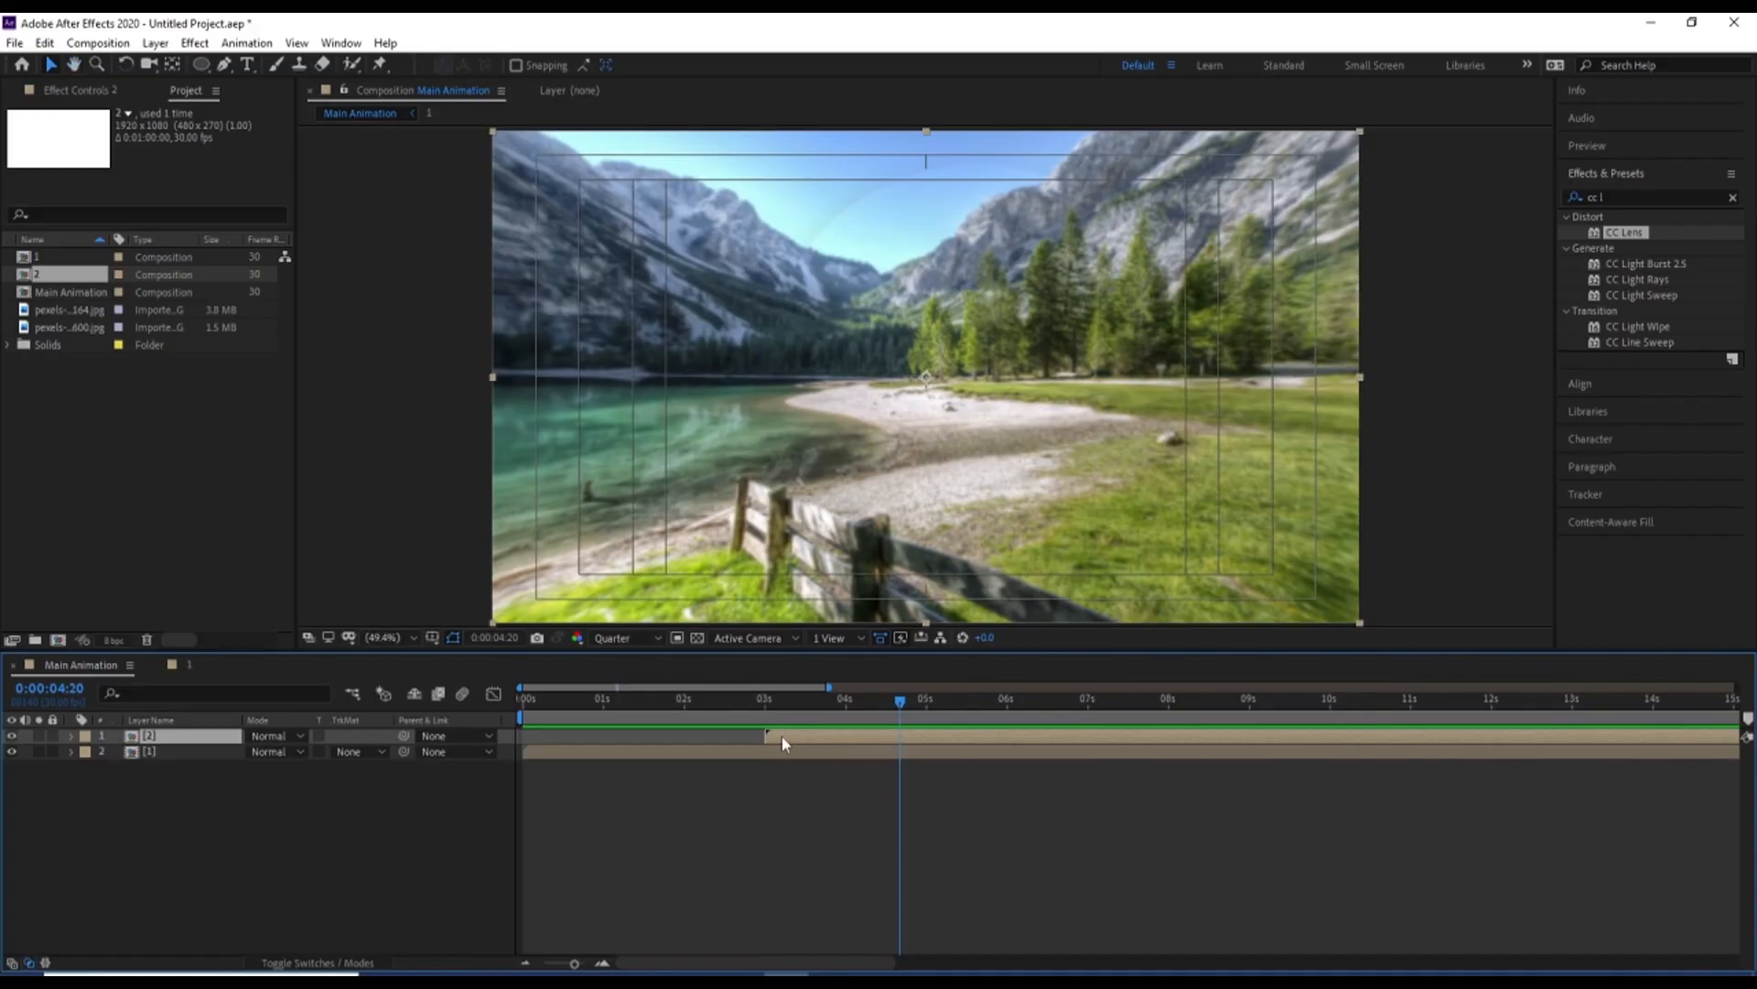
In composition 2, replace the images in layers 4, 7, 10 and 13 with pexels-pixabay-247600.jpg
double_click(781, 736)
click(202, 803)
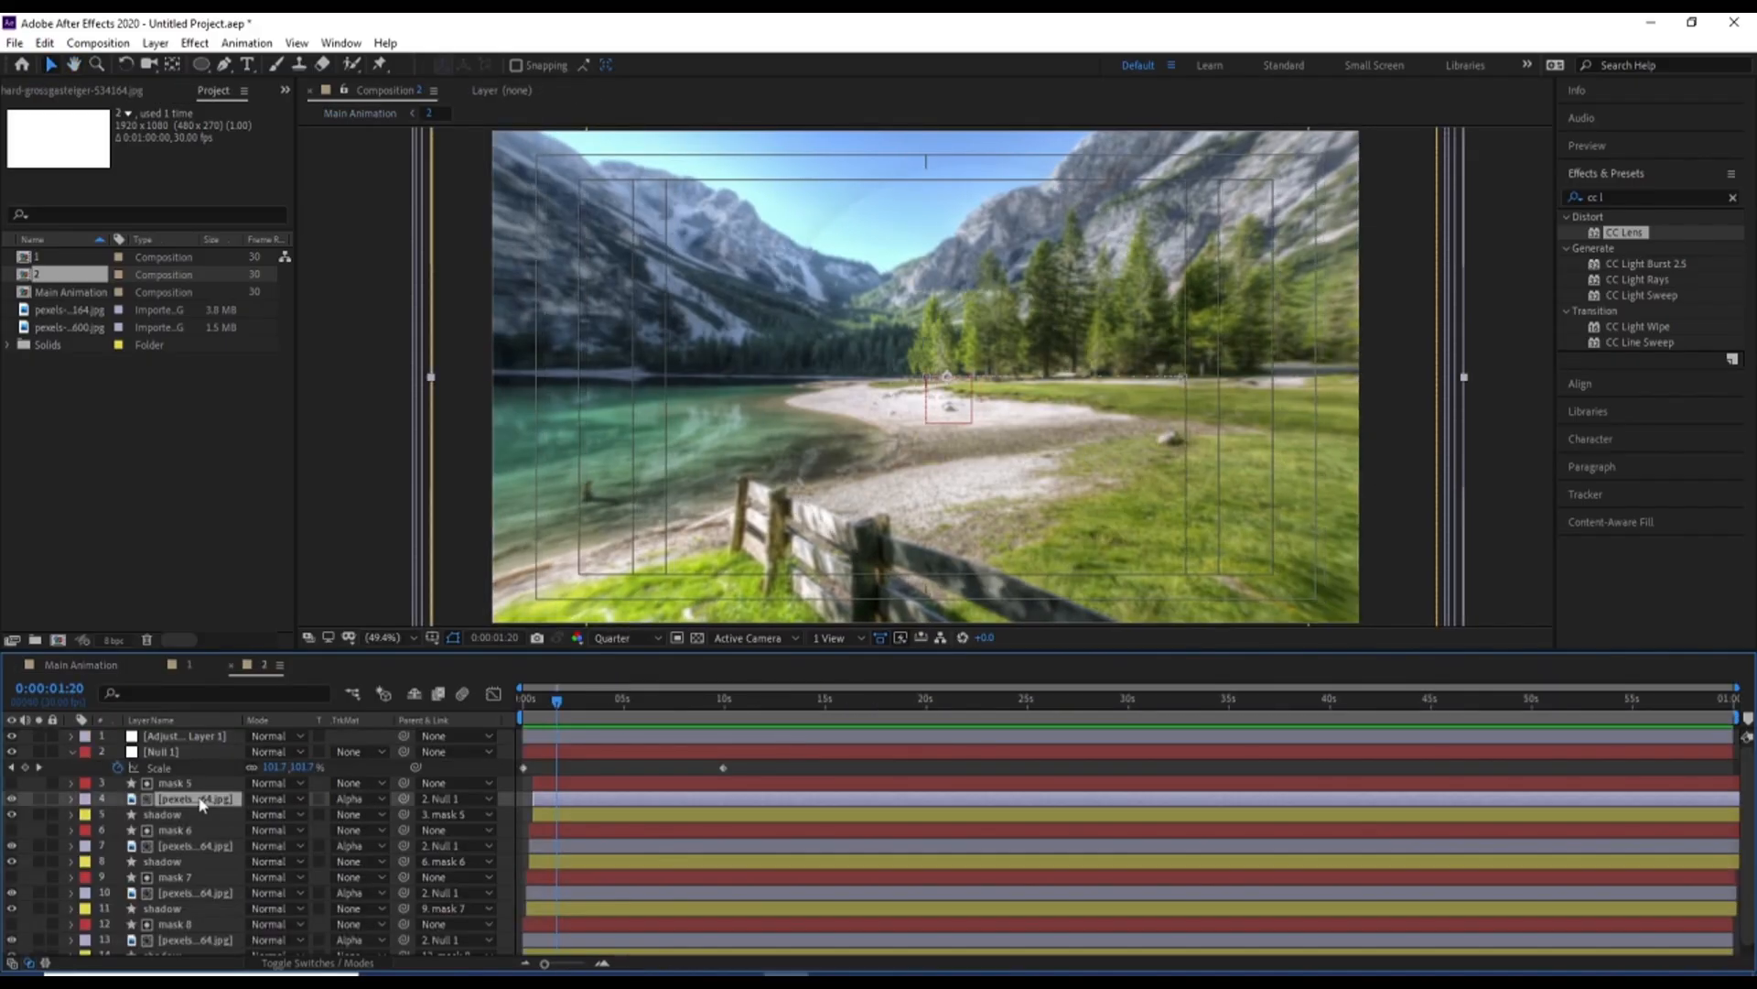
ctrl+click(182, 848)
ctrl+click(190, 894)
ctrl+click(189, 940)
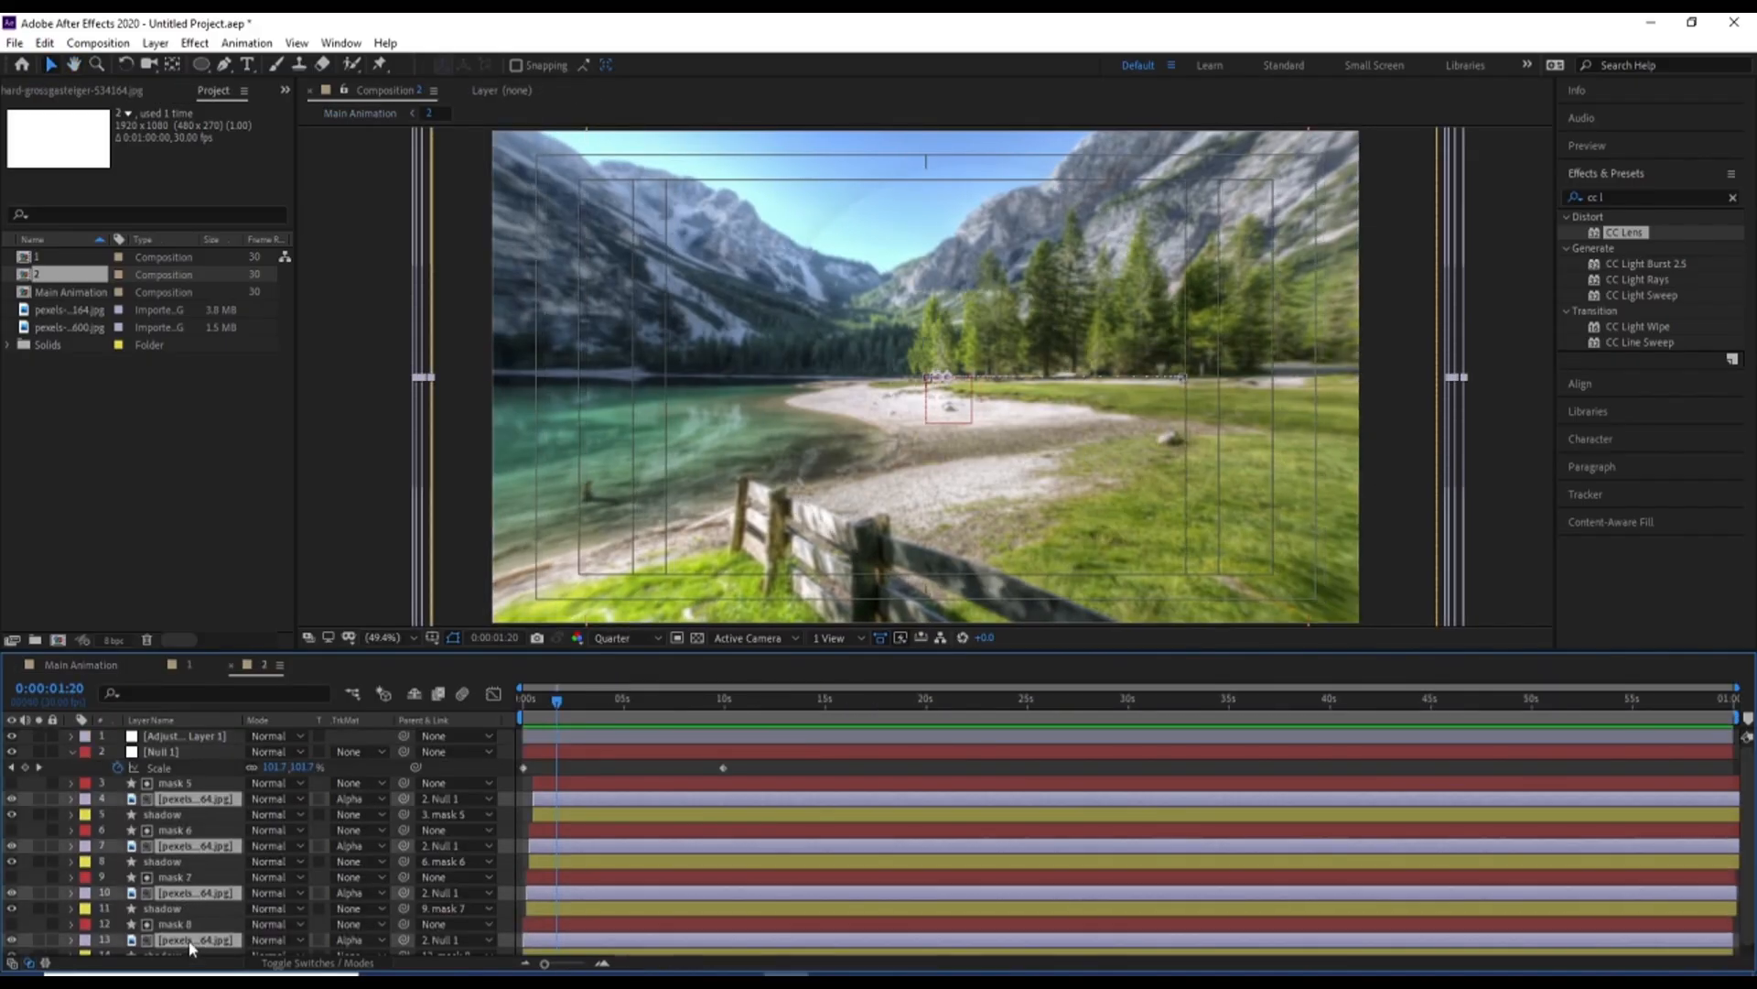
drag(1747, 767, 1730, 937)
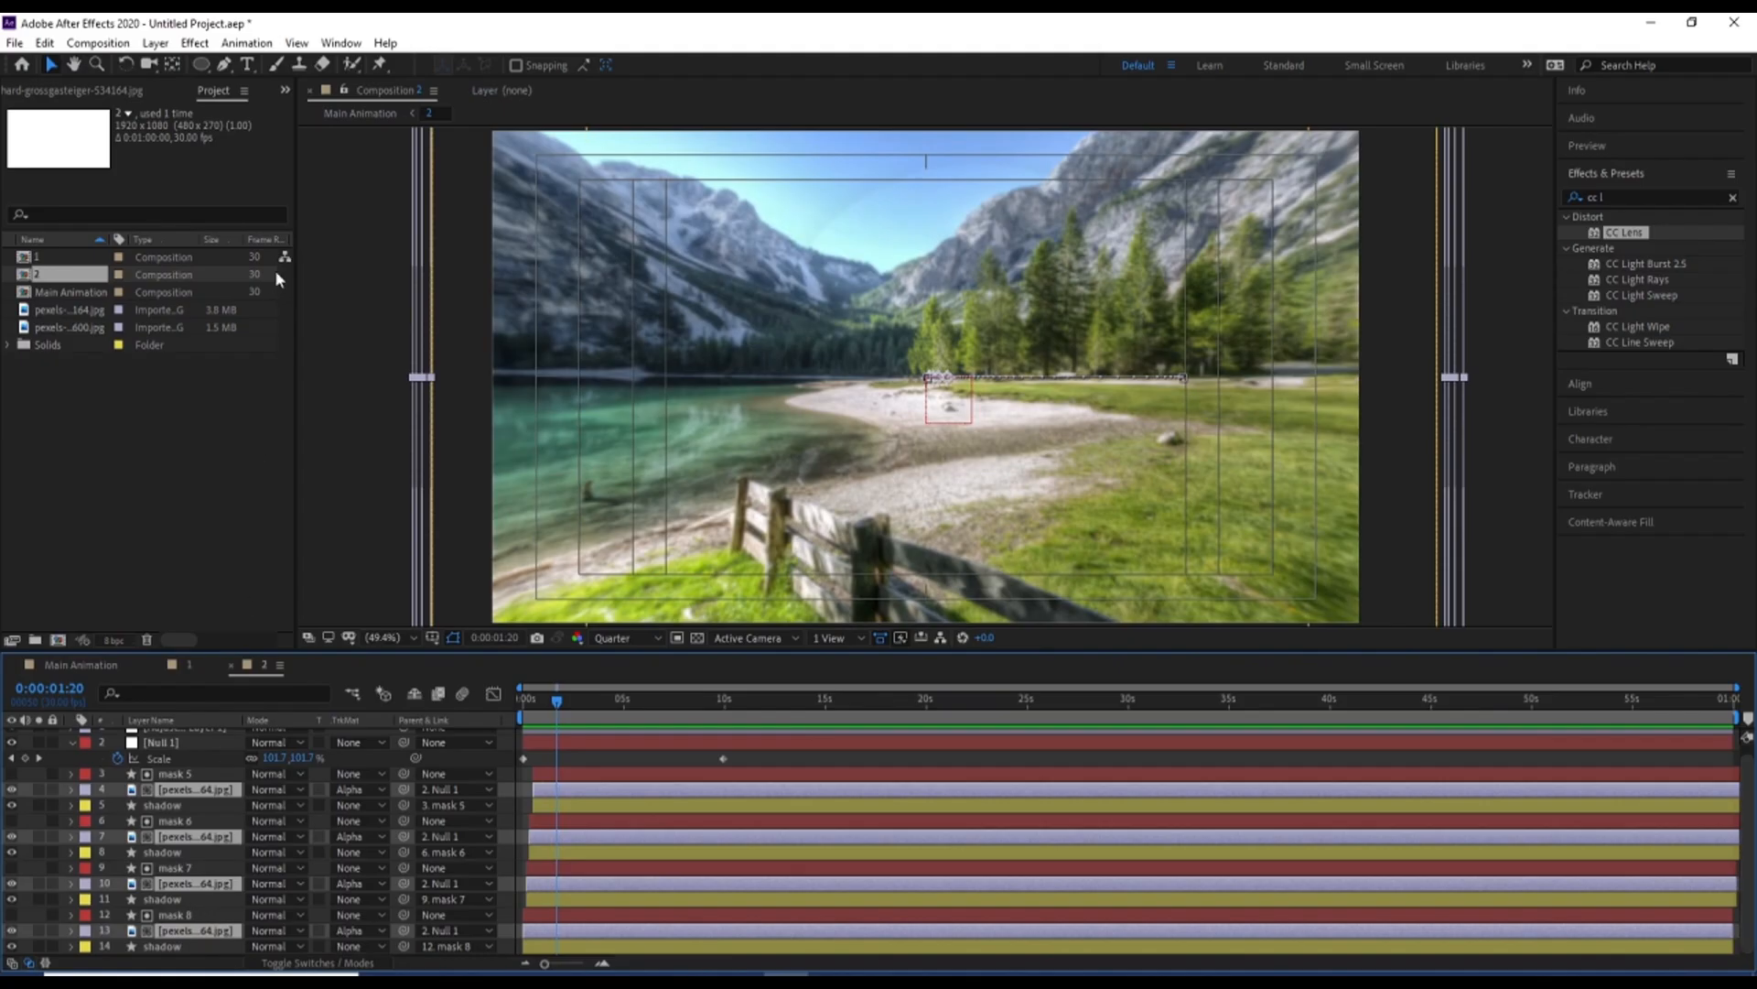
click(80, 329)
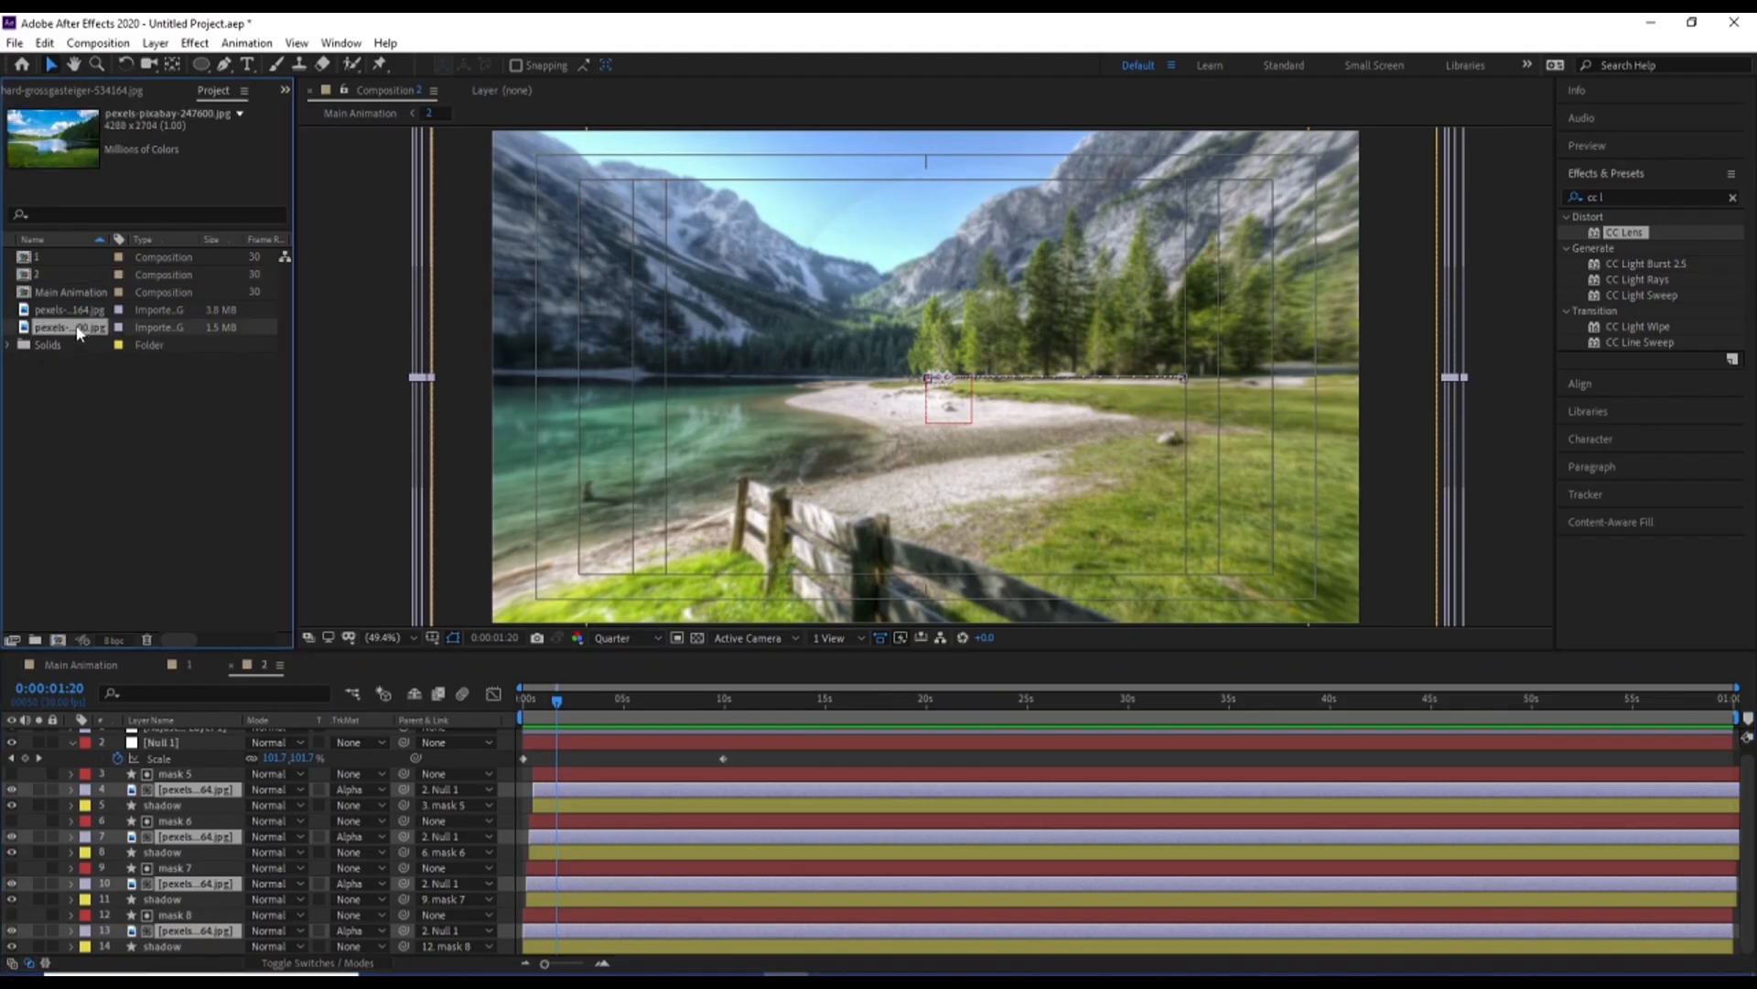
drag(197, 797, 199, 797)
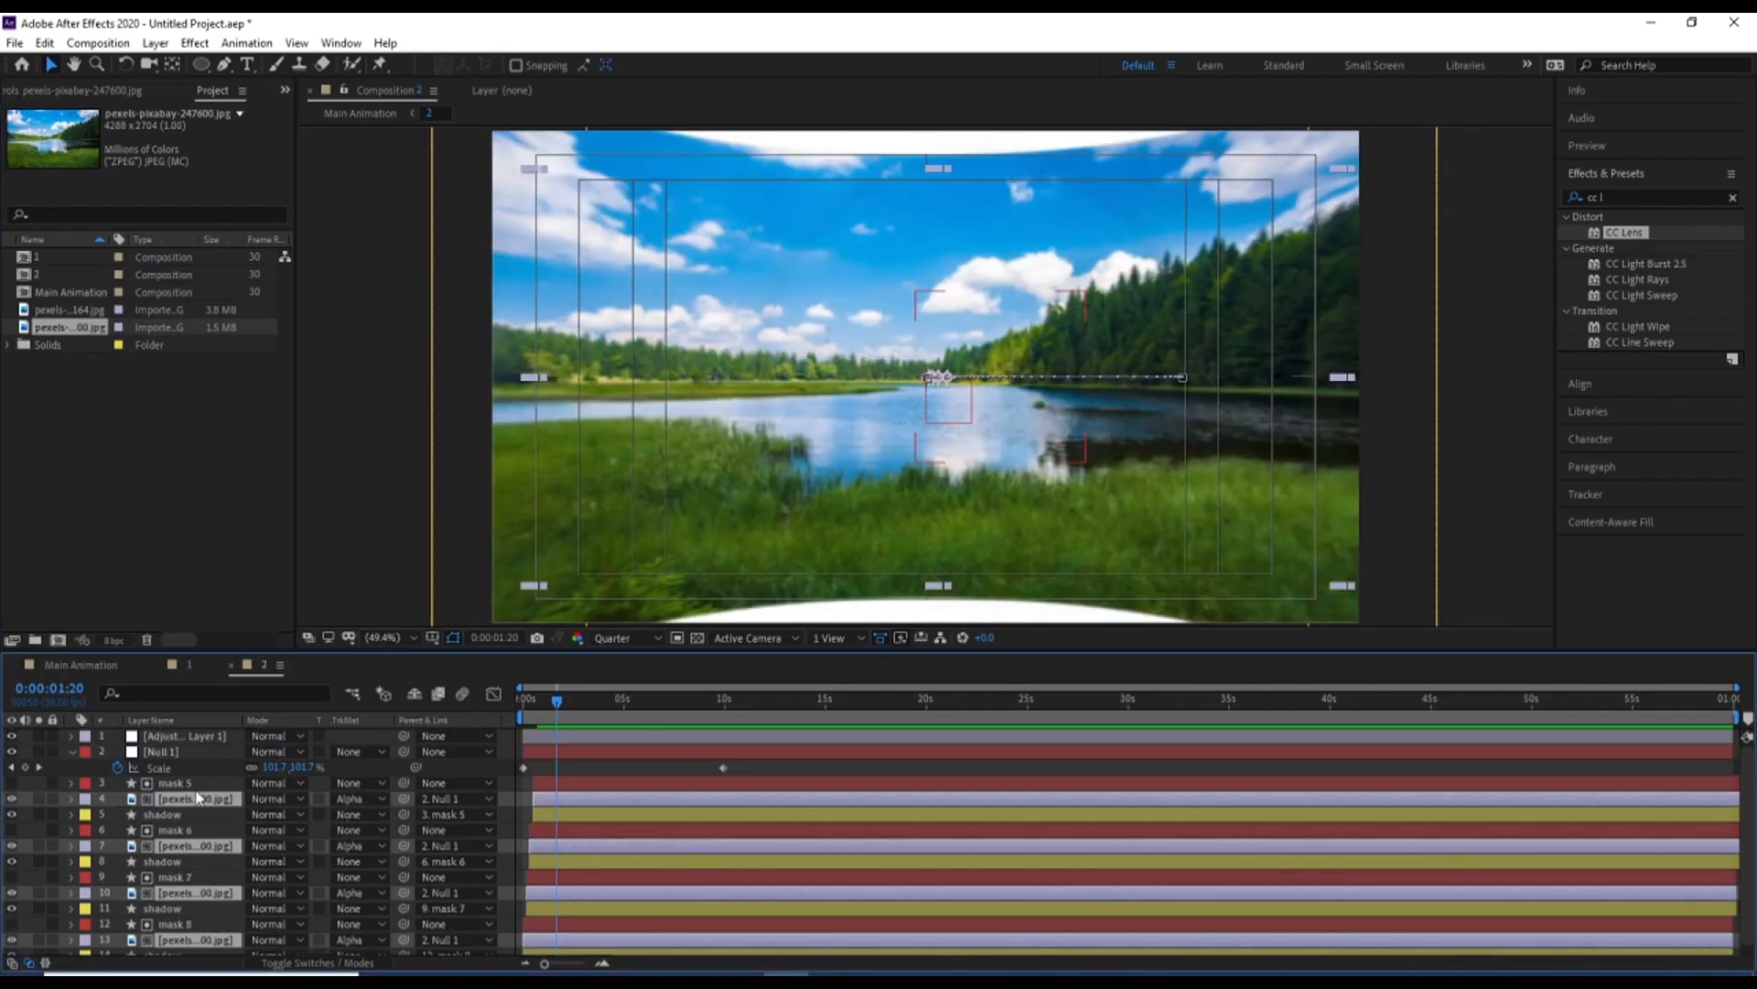
Scale the four replaced image layers to 48.1, 39.0% so they fill the frame, and preview the result
key(s)
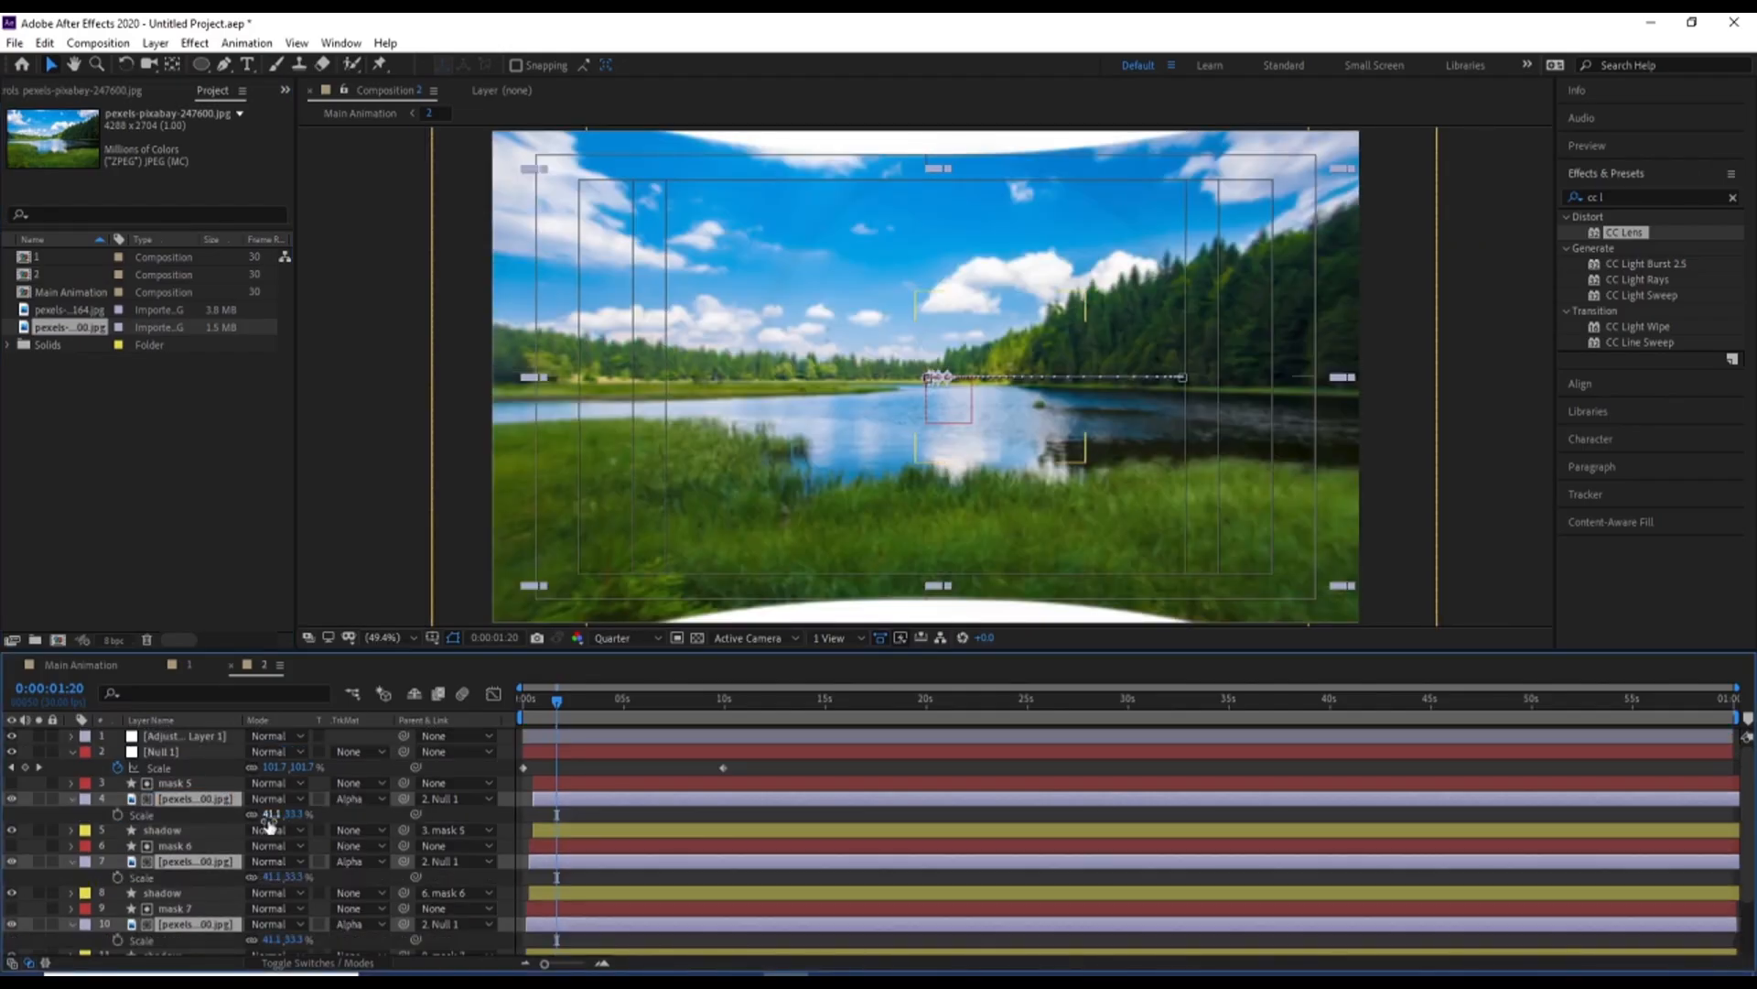
drag(273, 815, 277, 816)
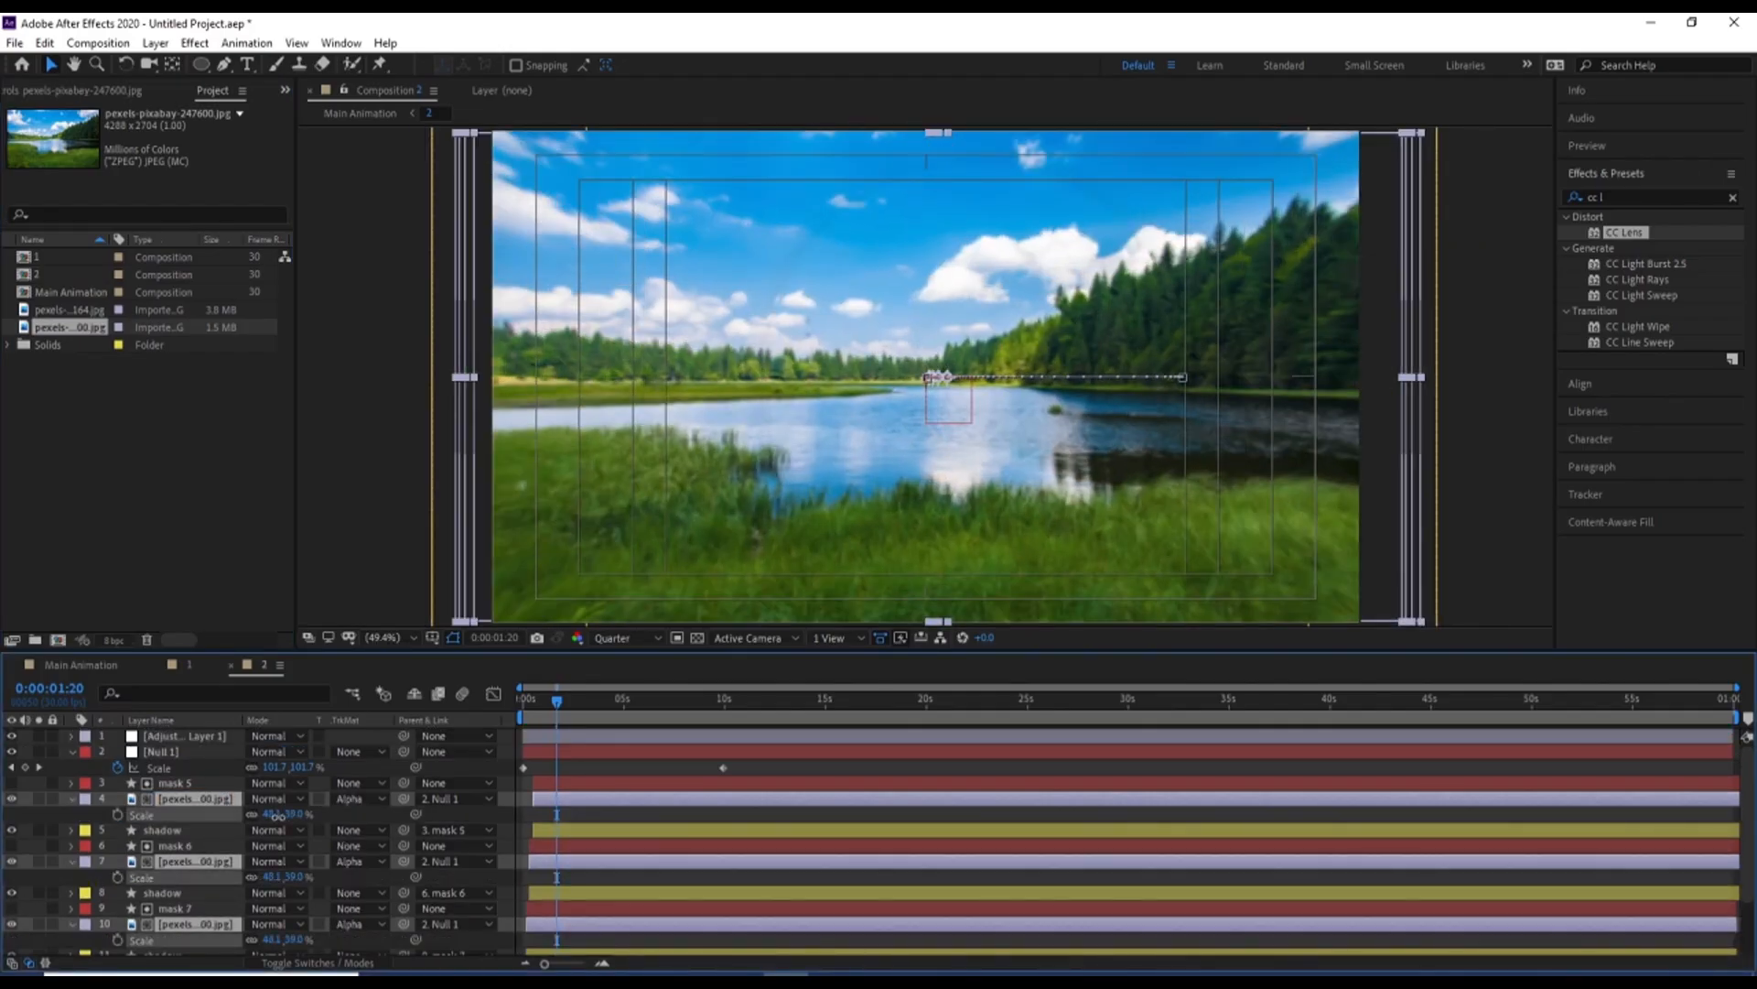
key(space)
Return to Main Animation and preview the transition between the two images from just before 3 seconds
key(space)
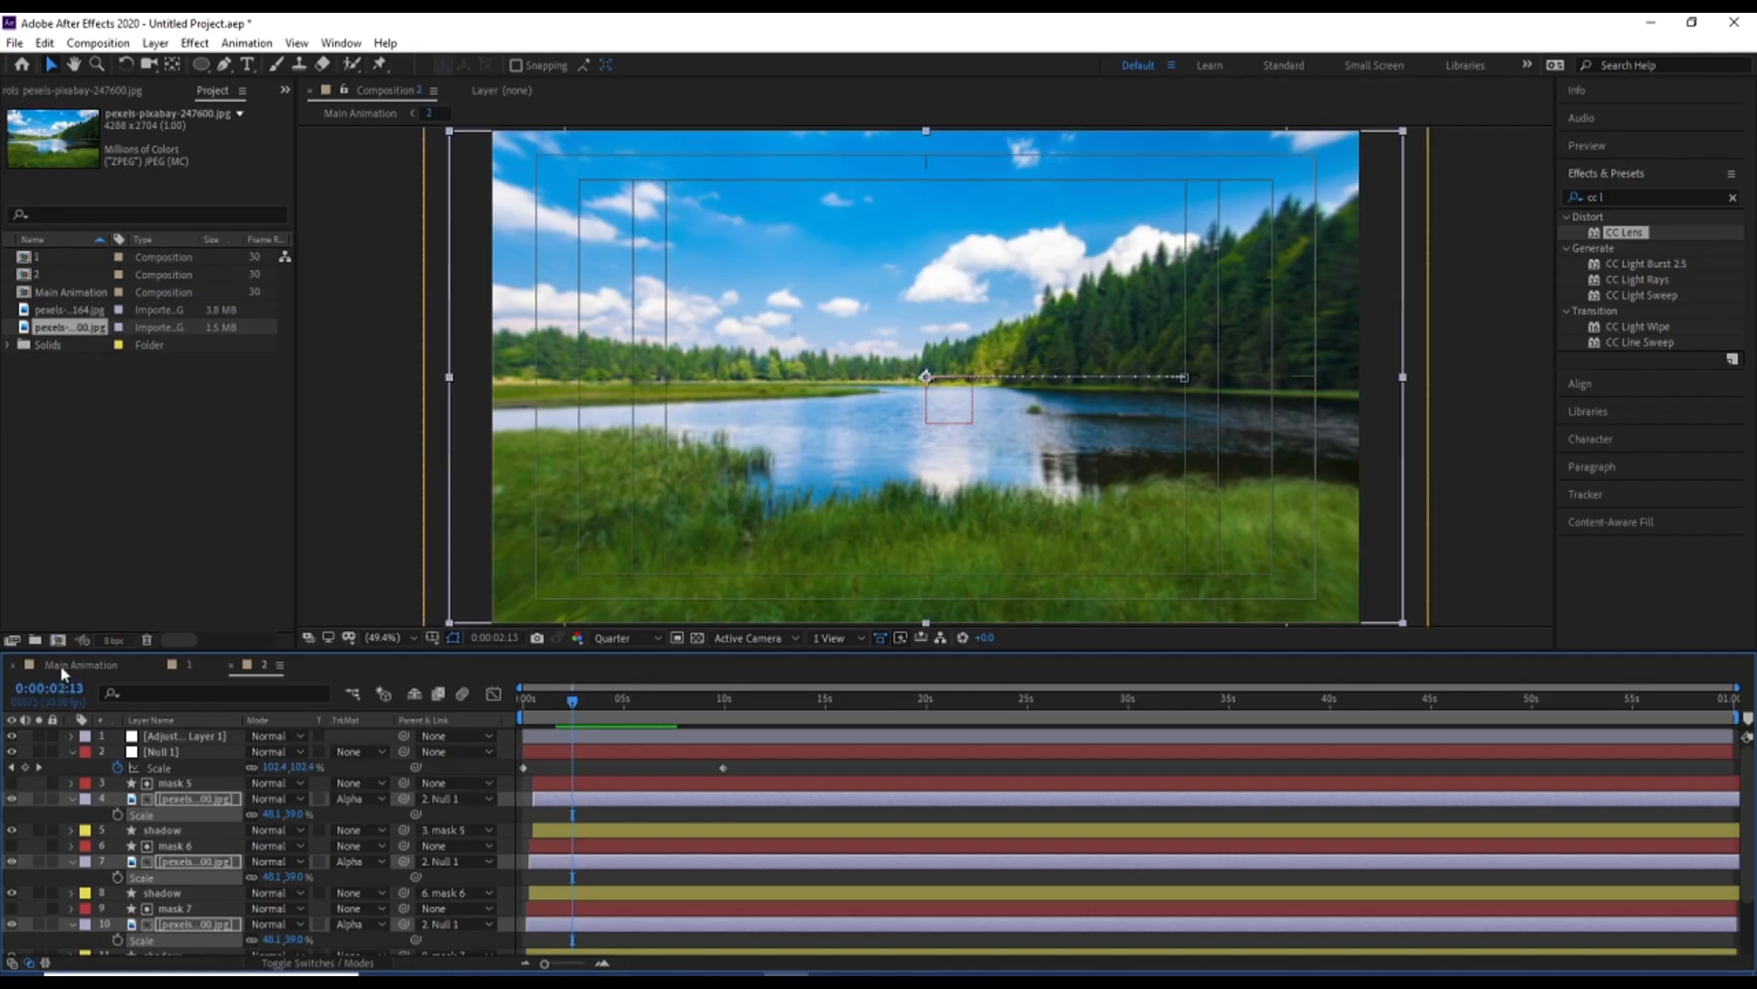
click(64, 667)
click(738, 717)
key(space)
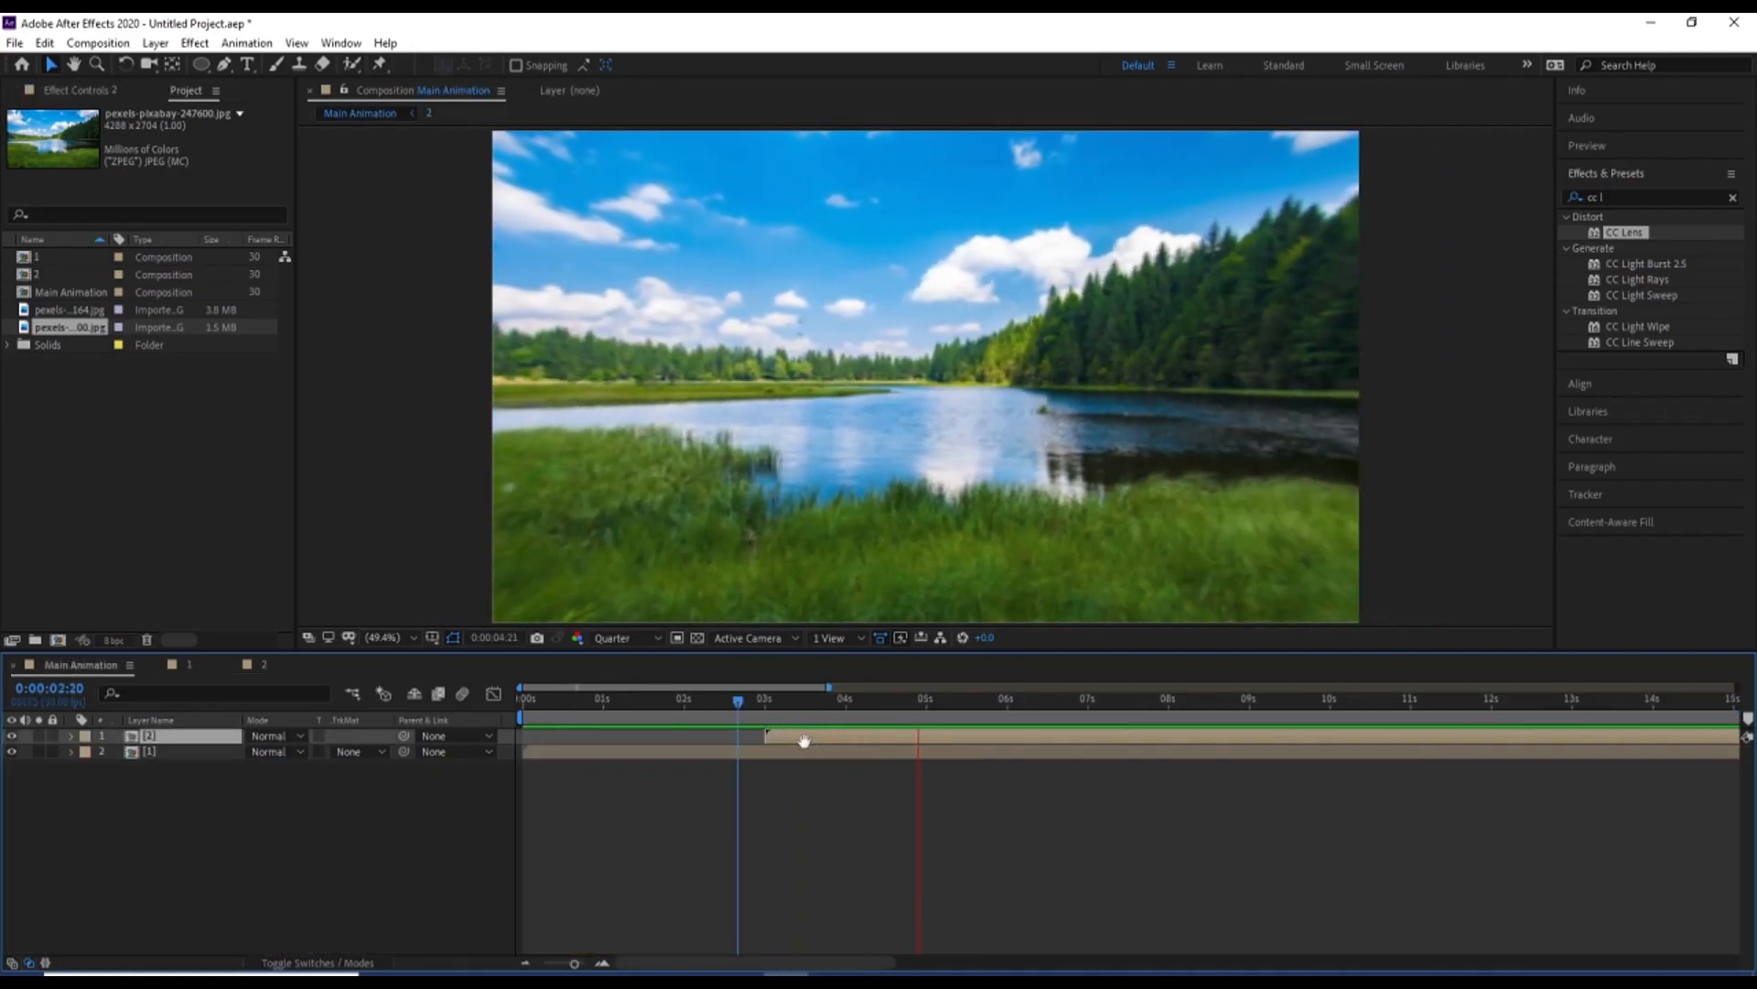
key(space)
Duplicate the composition 1 layer, move the copy to the top of the stack, and start it at 6 seconds
click(766, 714)
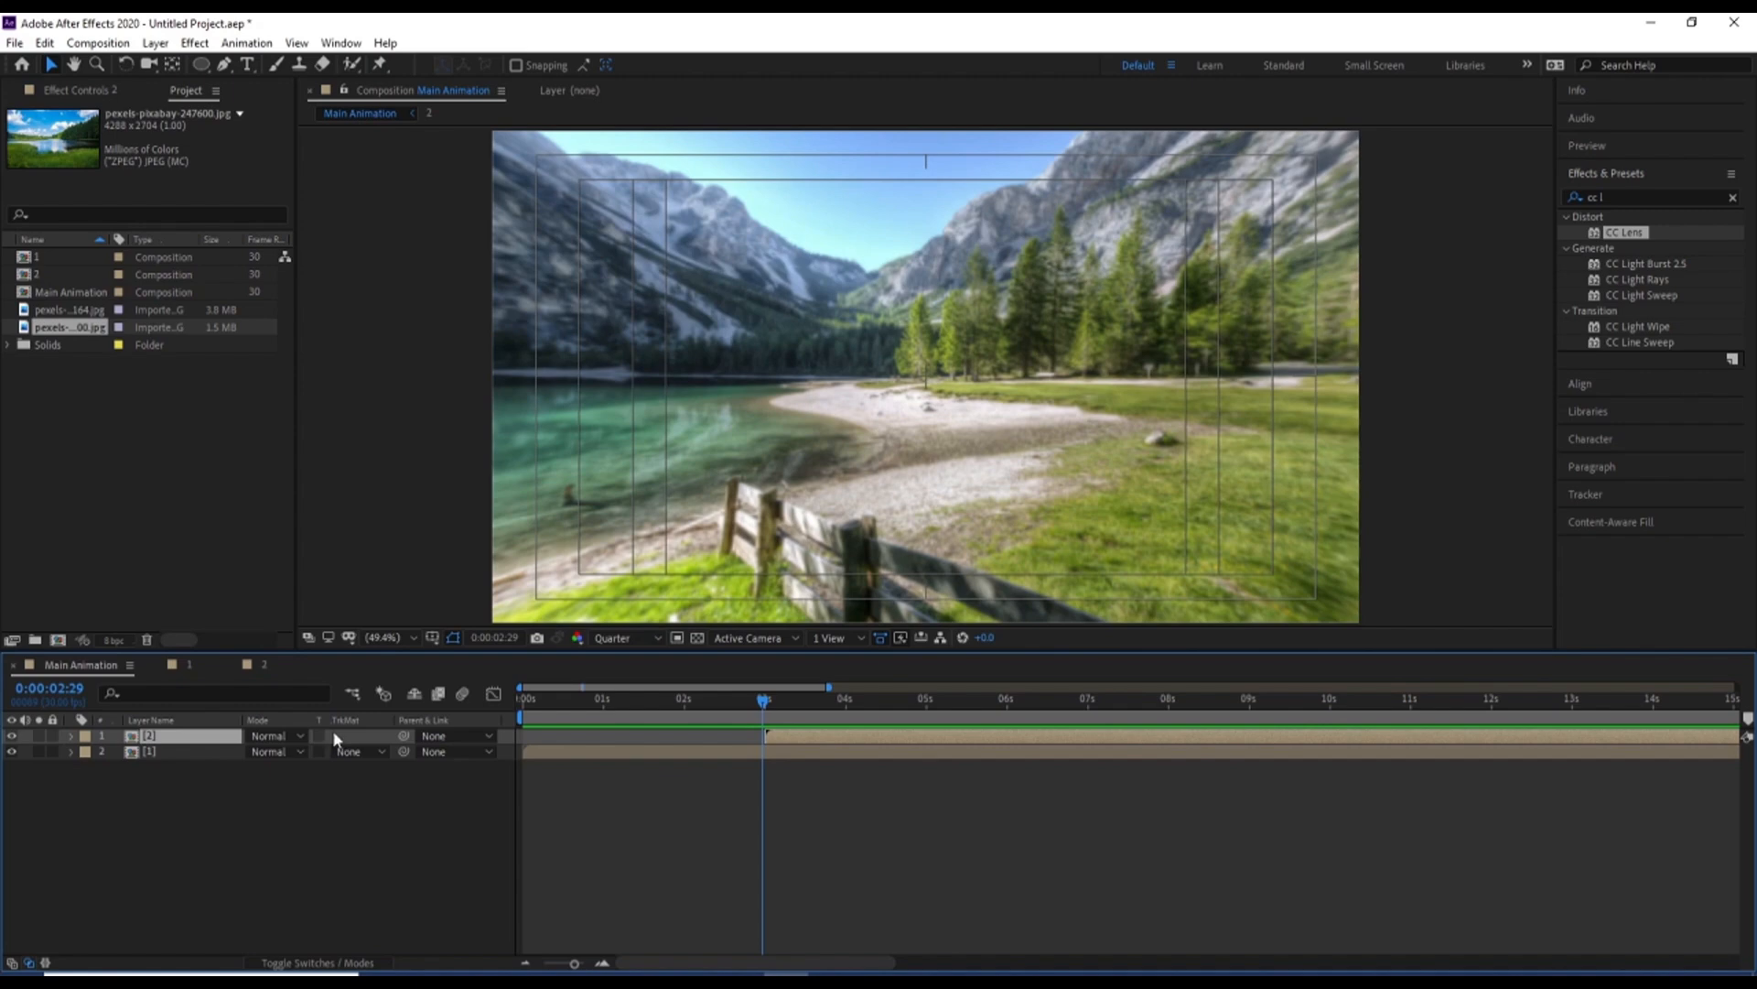
click(150, 756)
key(ctrl+d)
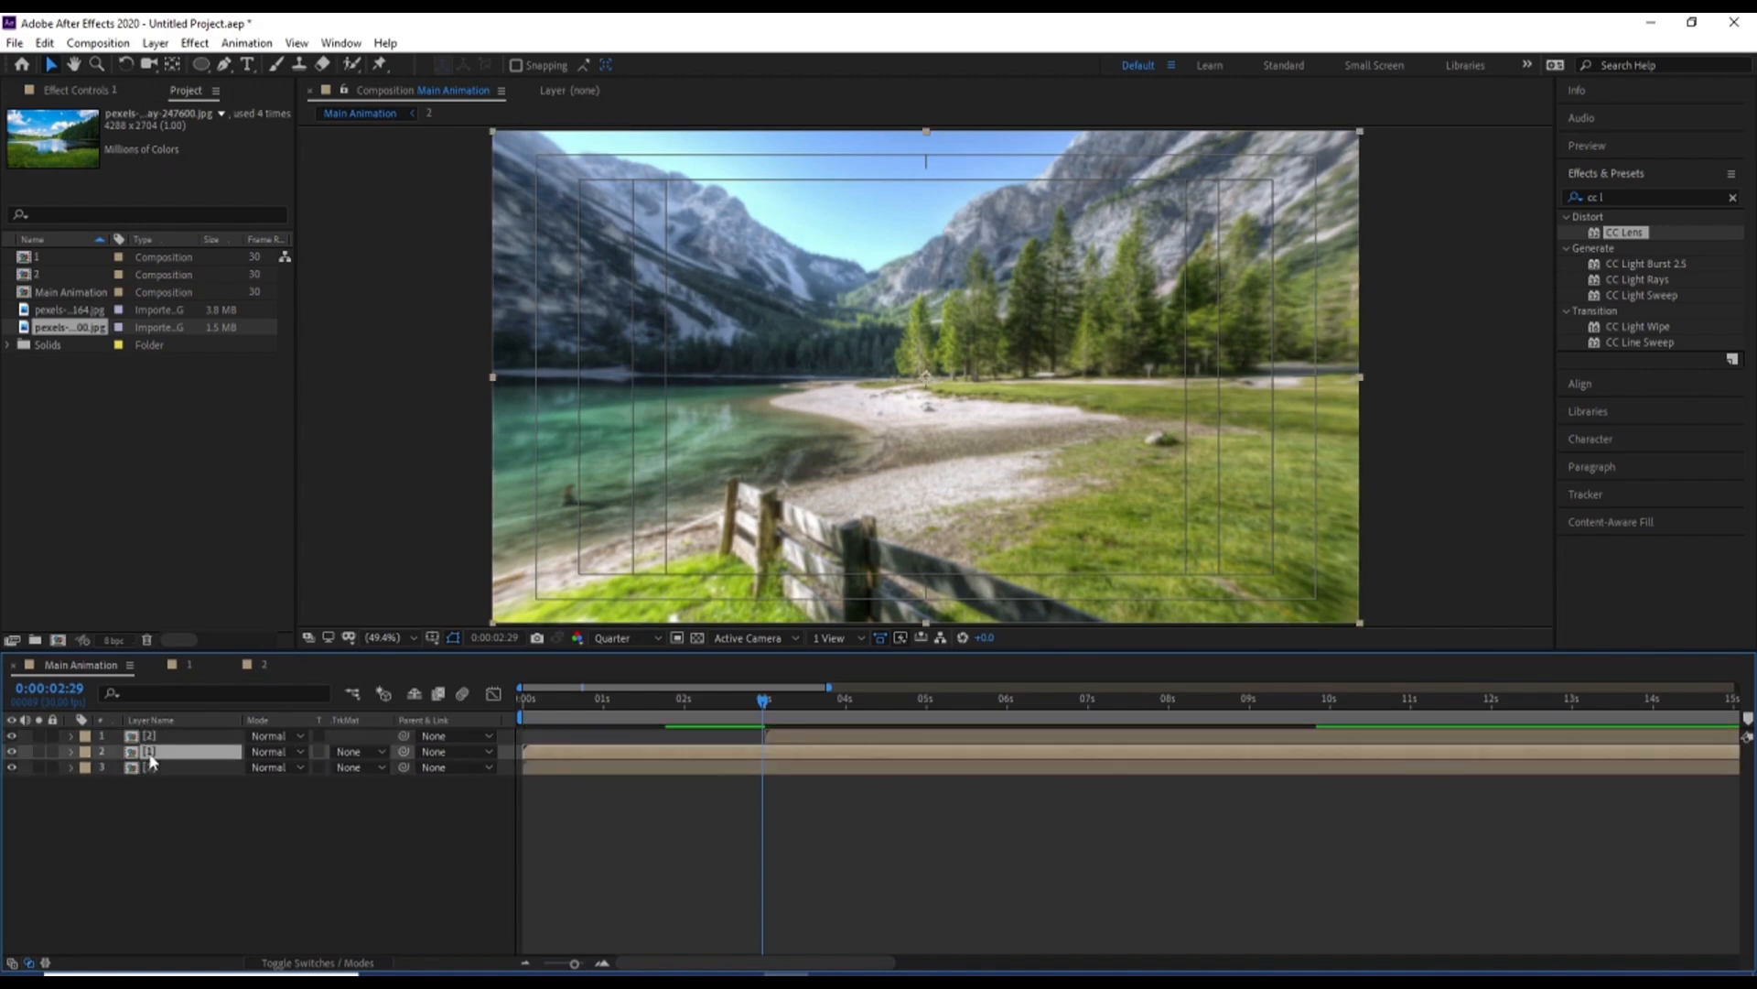
drag(150, 760, 146, 740)
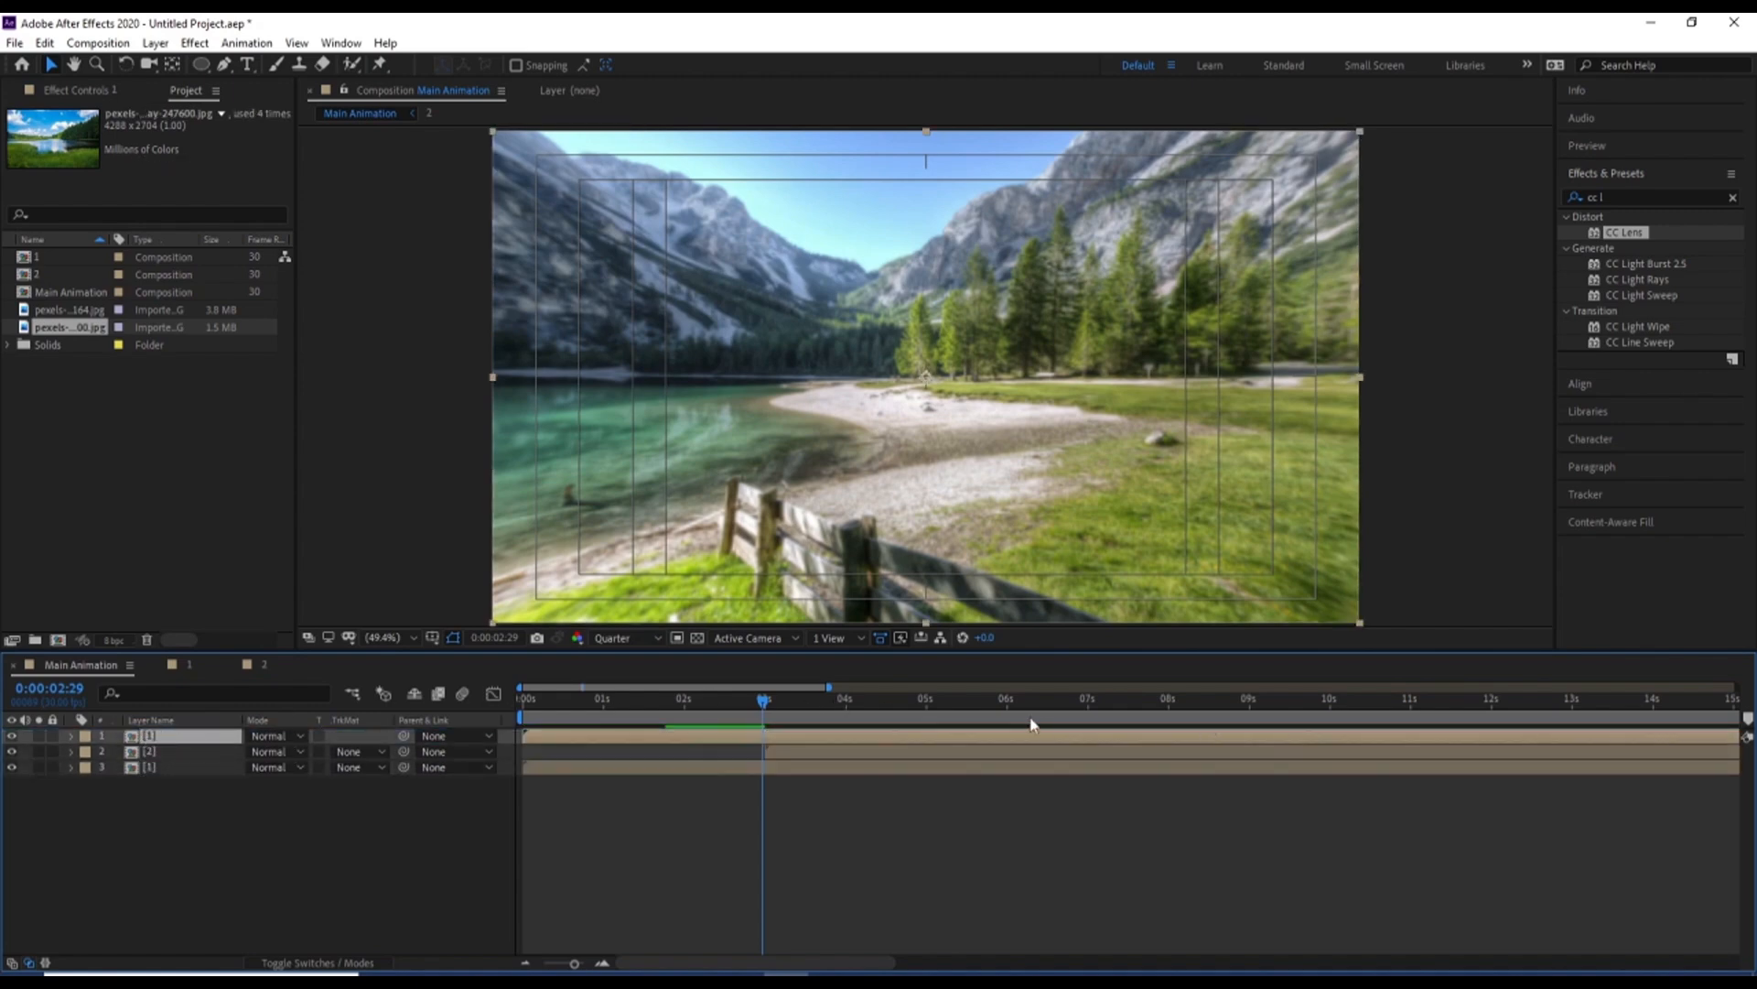
click(1007, 711)
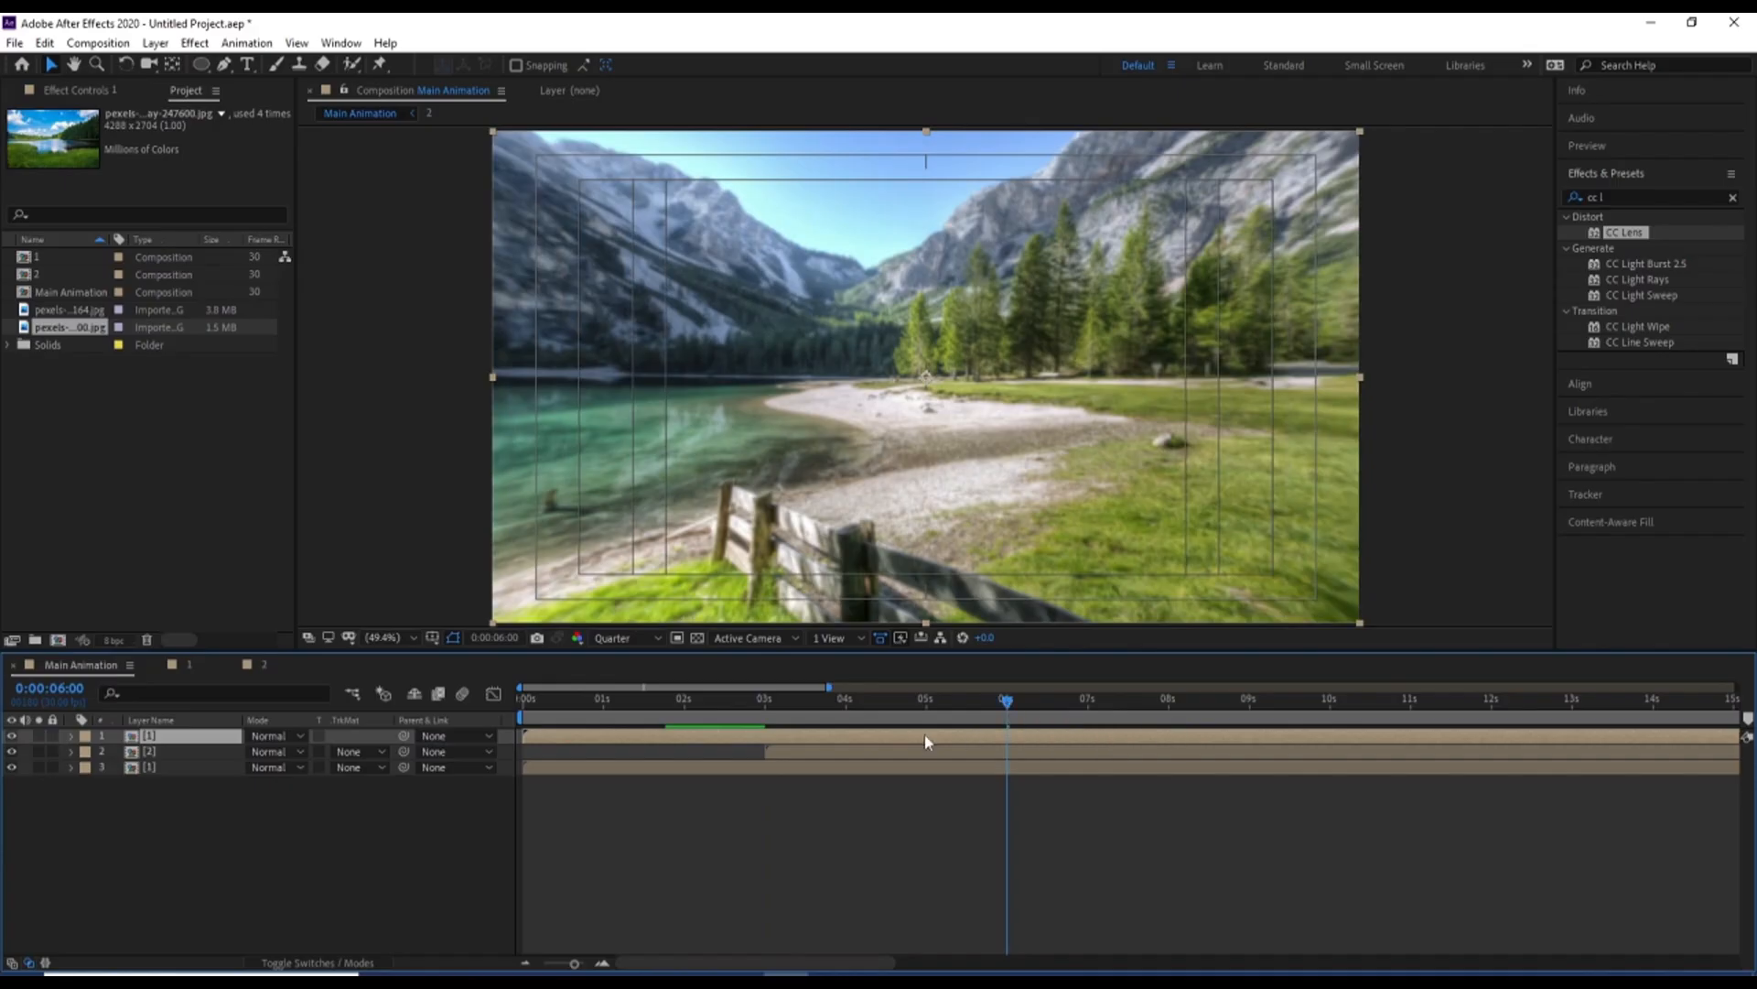
drag(546, 736, 1030, 738)
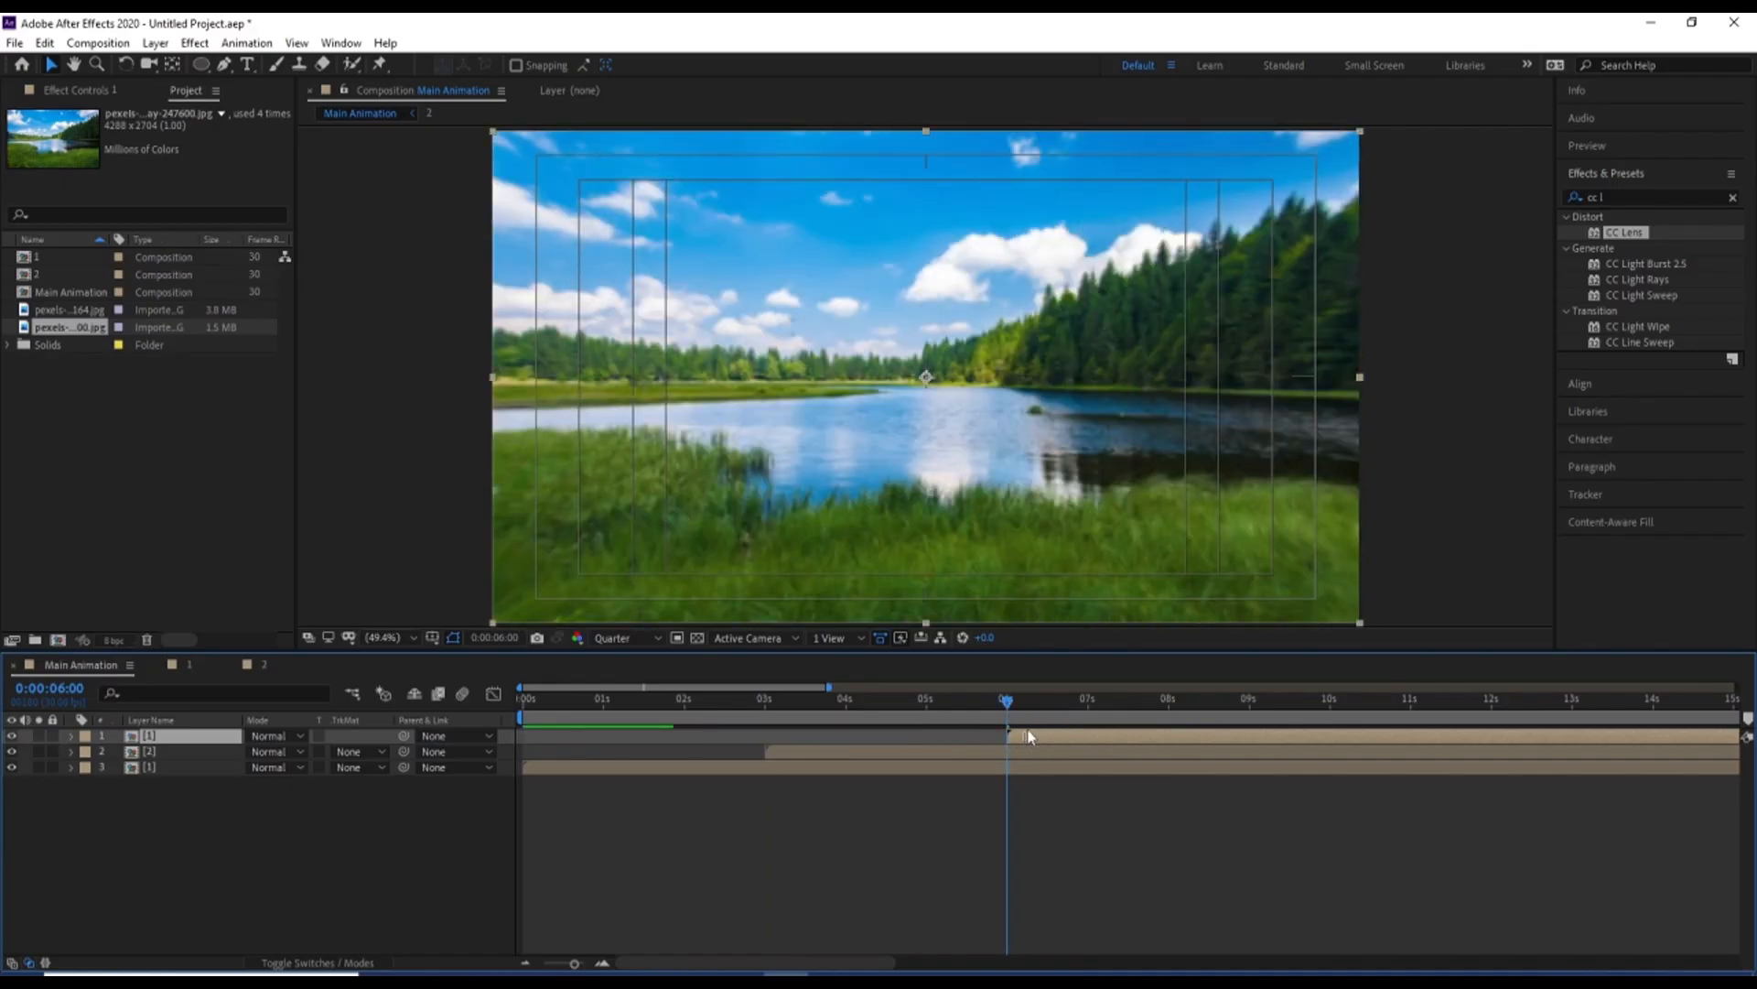
Duplicate the composition 2 layer, move the copy to the top of the stack, and start it at 9 seconds
click(900, 753)
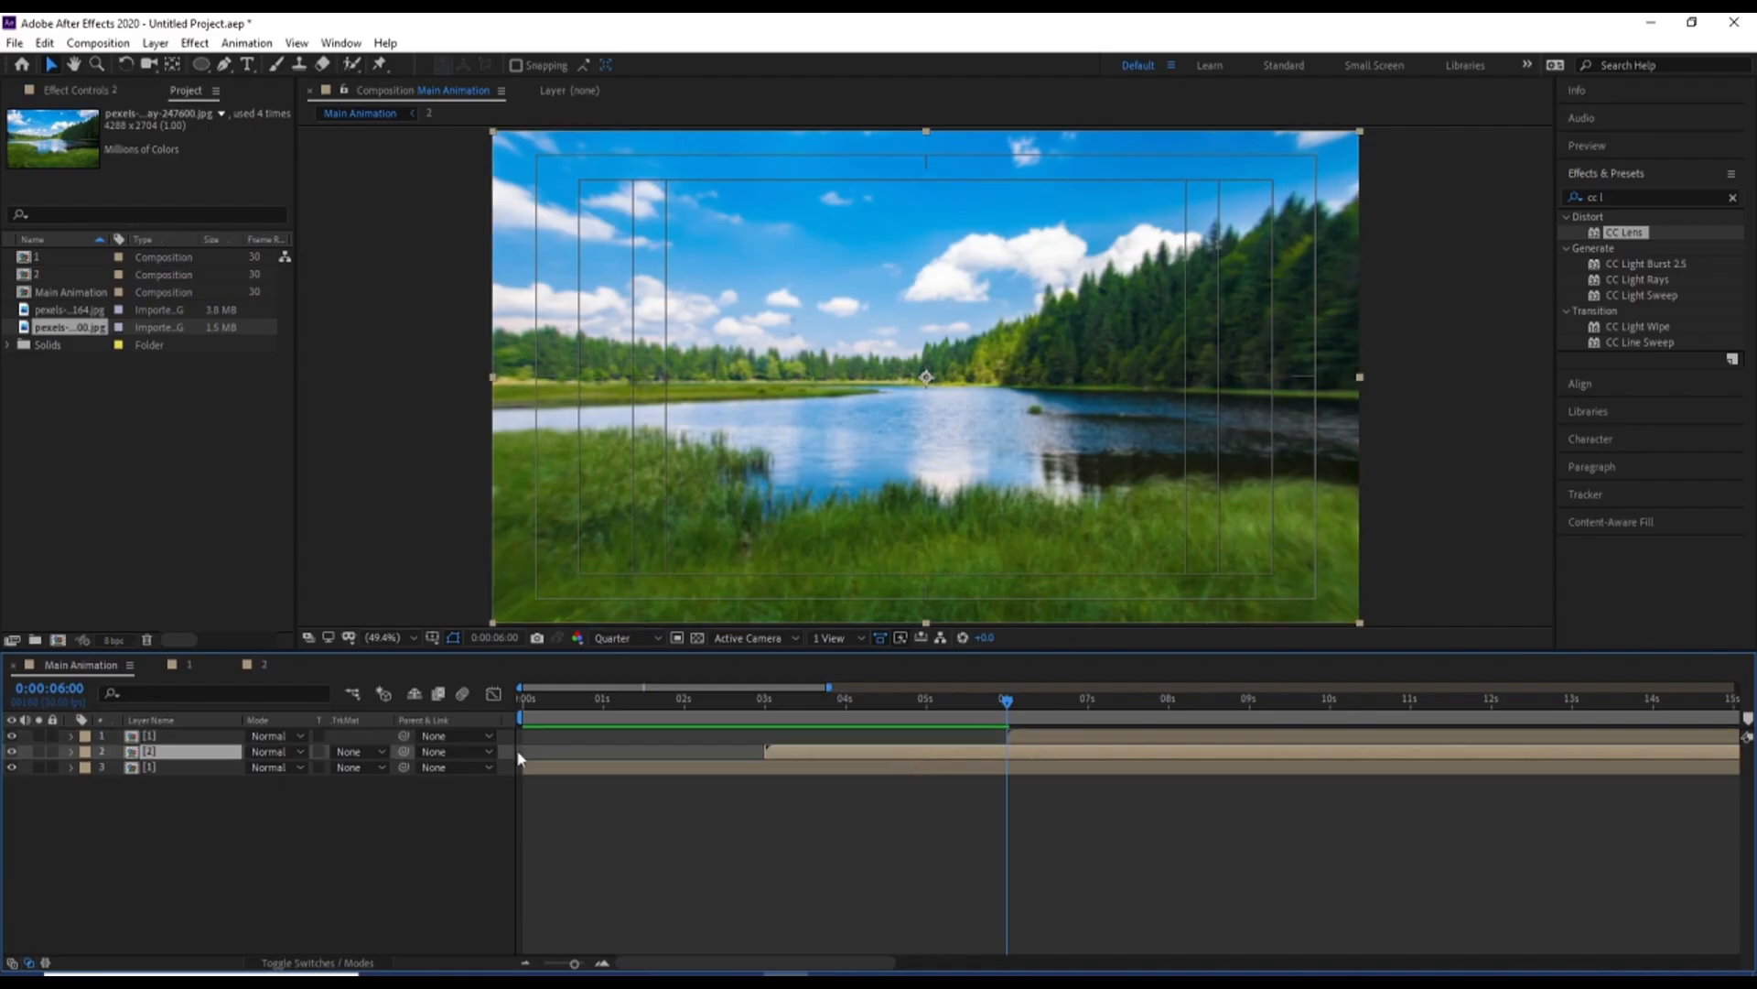
key(ctrl+d)
drag(176, 752, 177, 734)
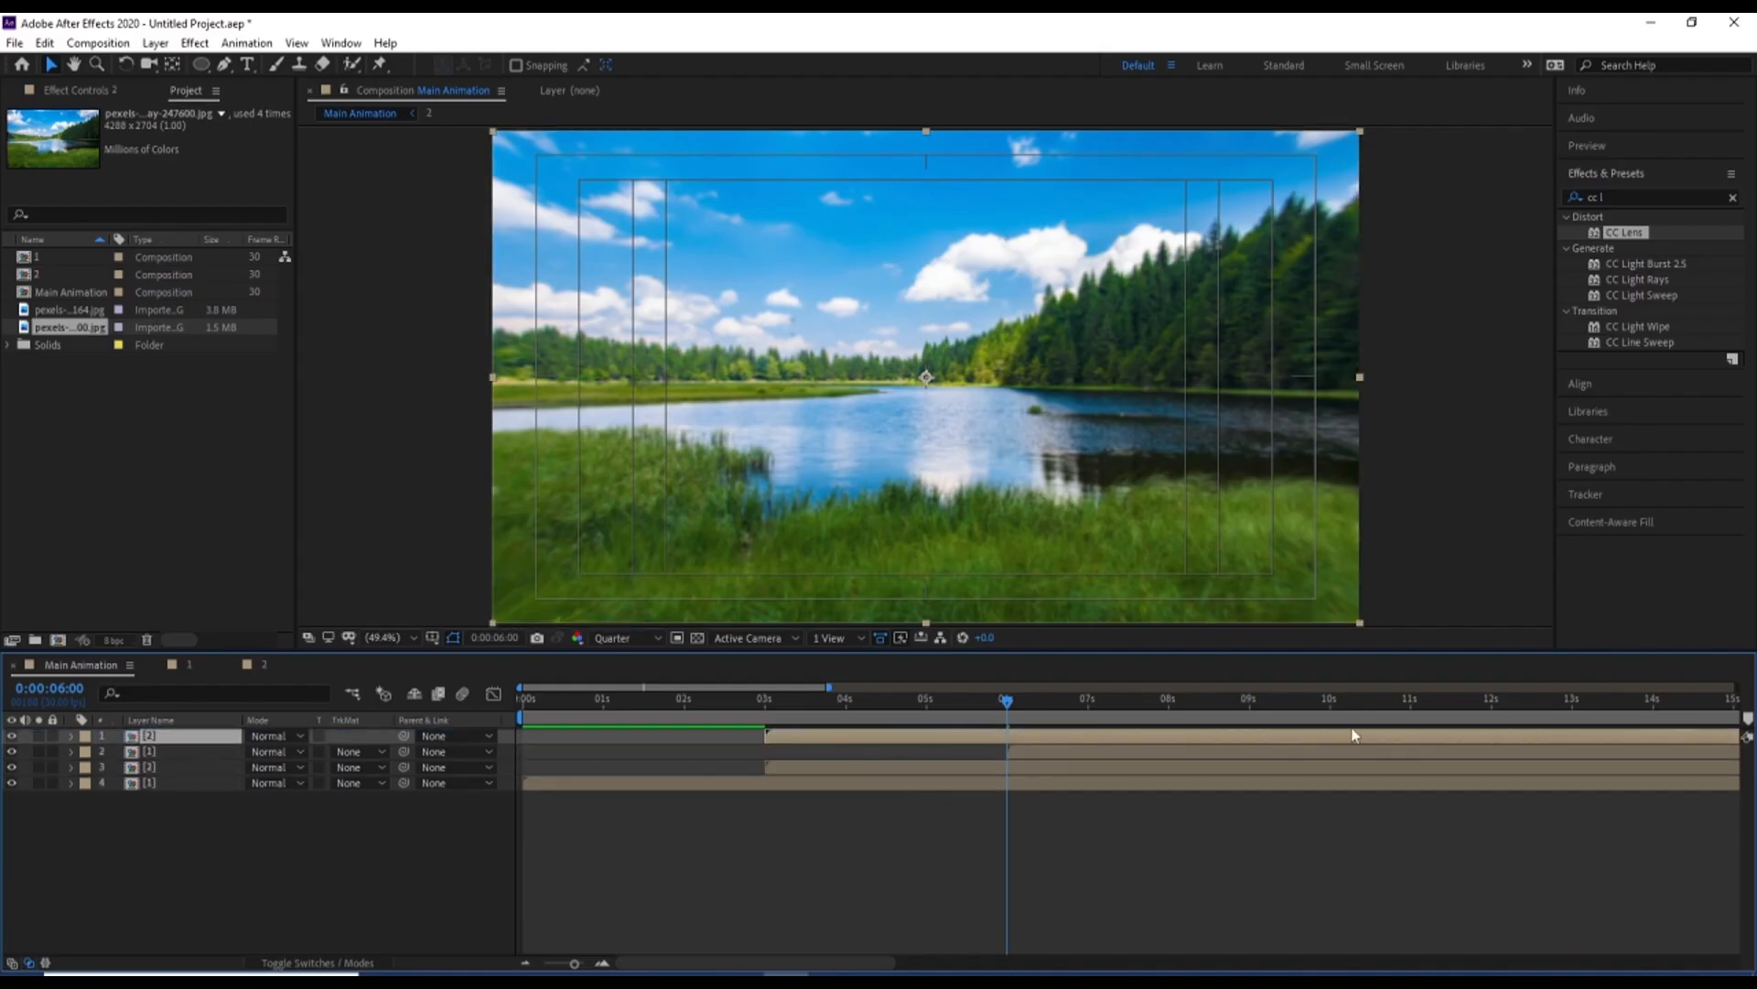
click(1251, 701)
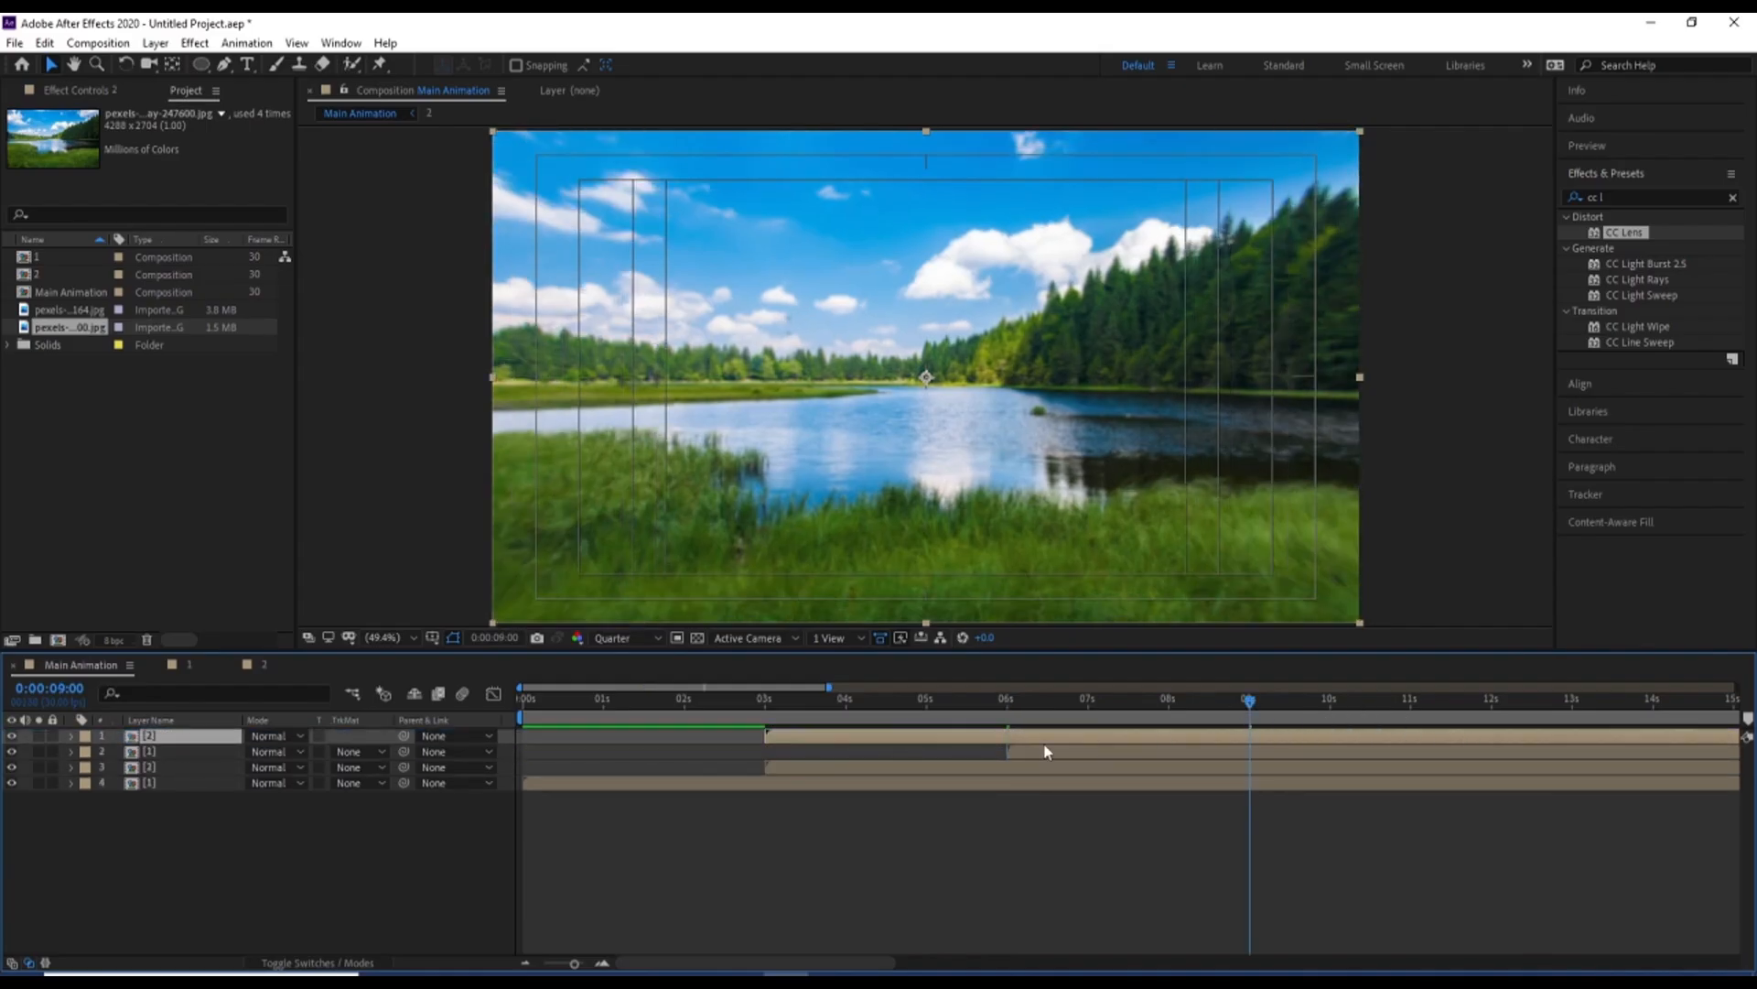
key(bracketleft)
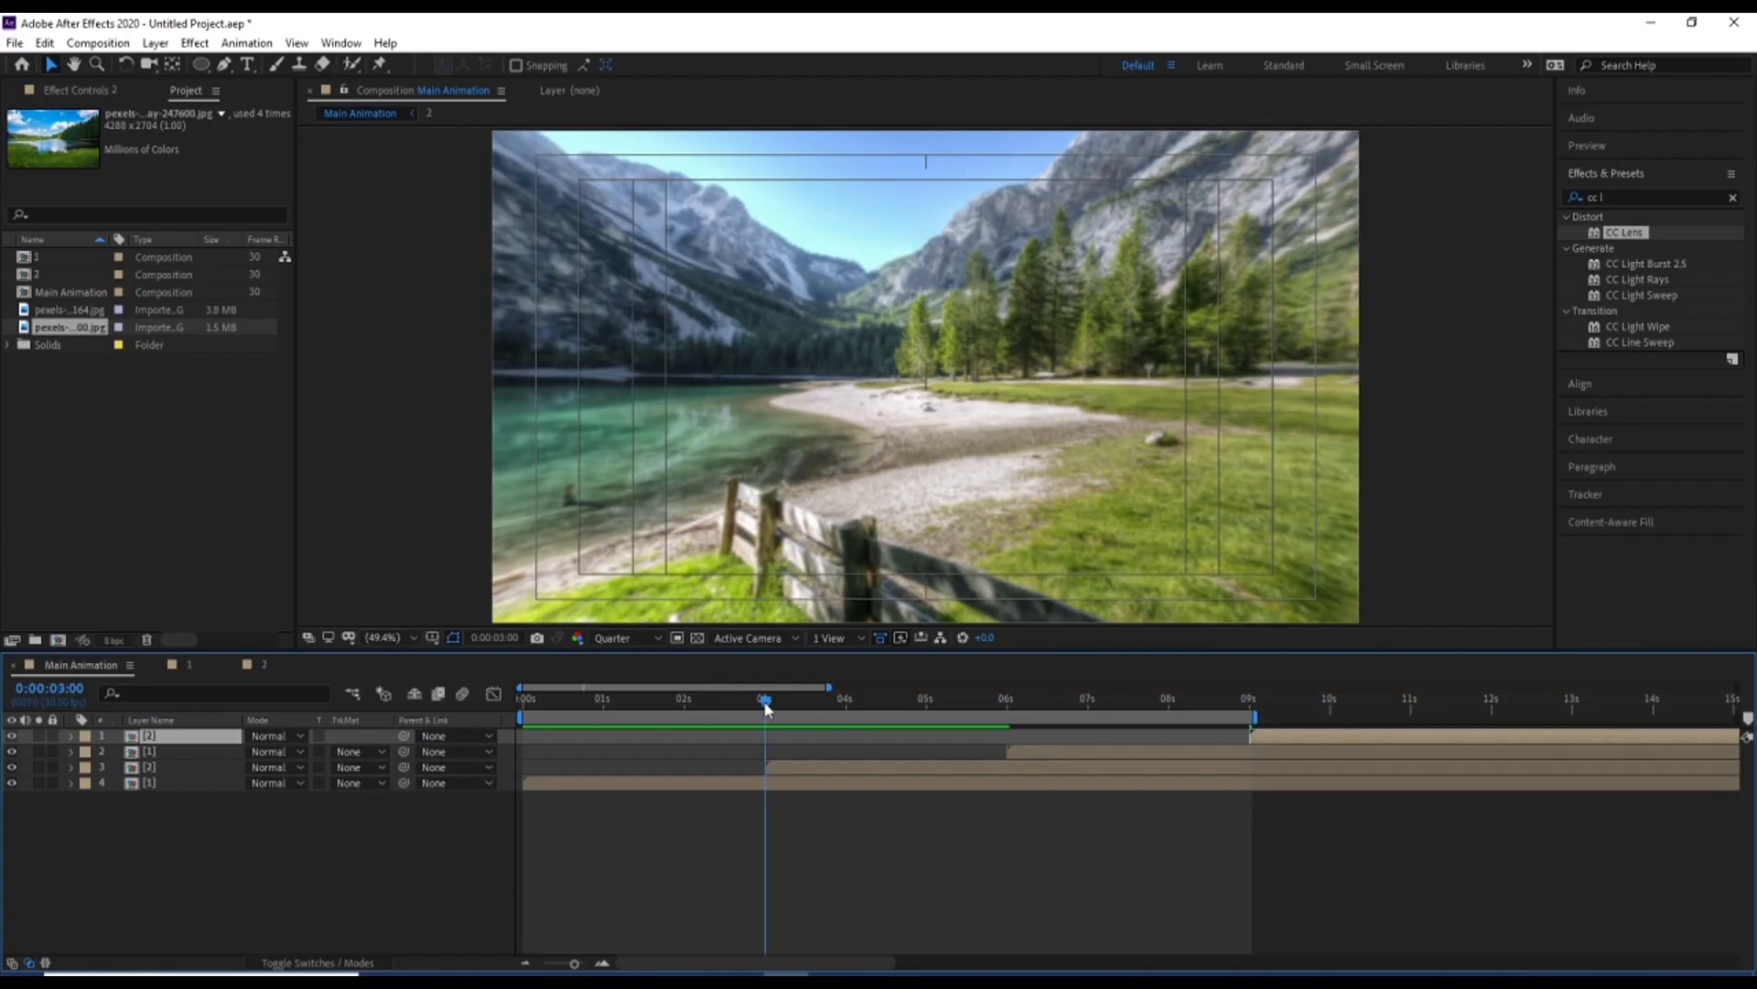
Limit Main Animation's work area to 3 through 9 seconds and preview the slideshow
key(b)
key(space)
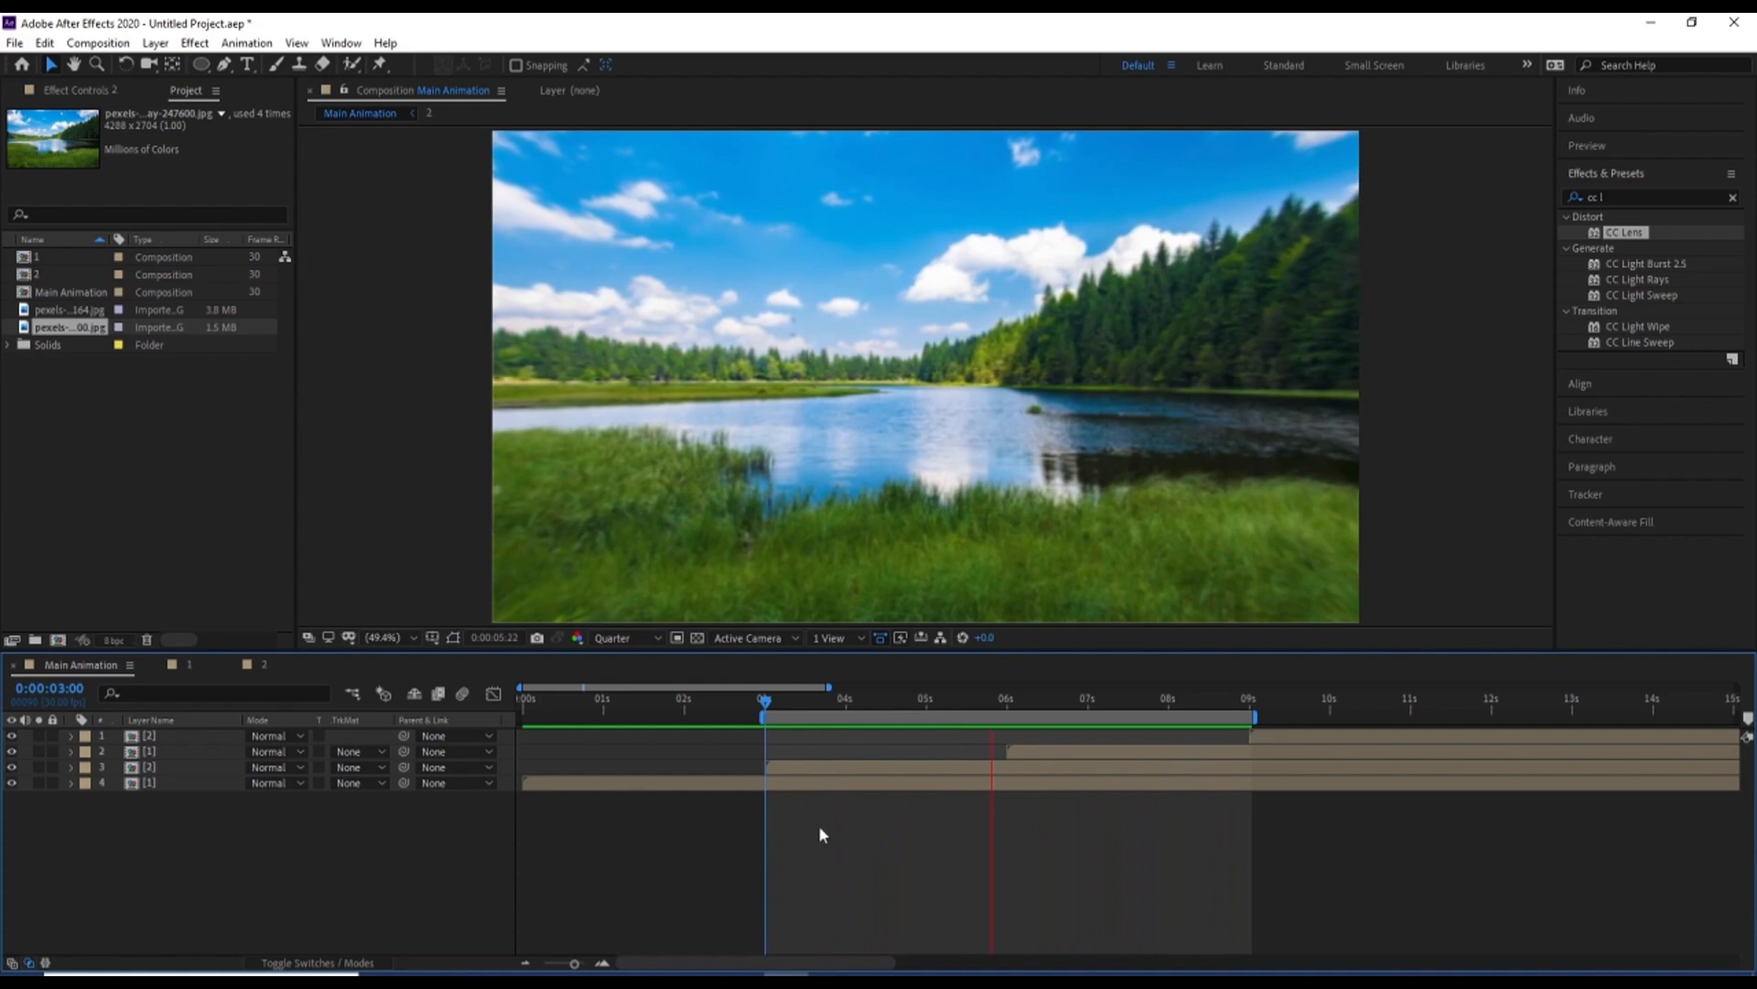
key(space)
Add a two-line text layer over the lake image reading "SLIDESHOW" and "ANIMATION"
click(245, 68)
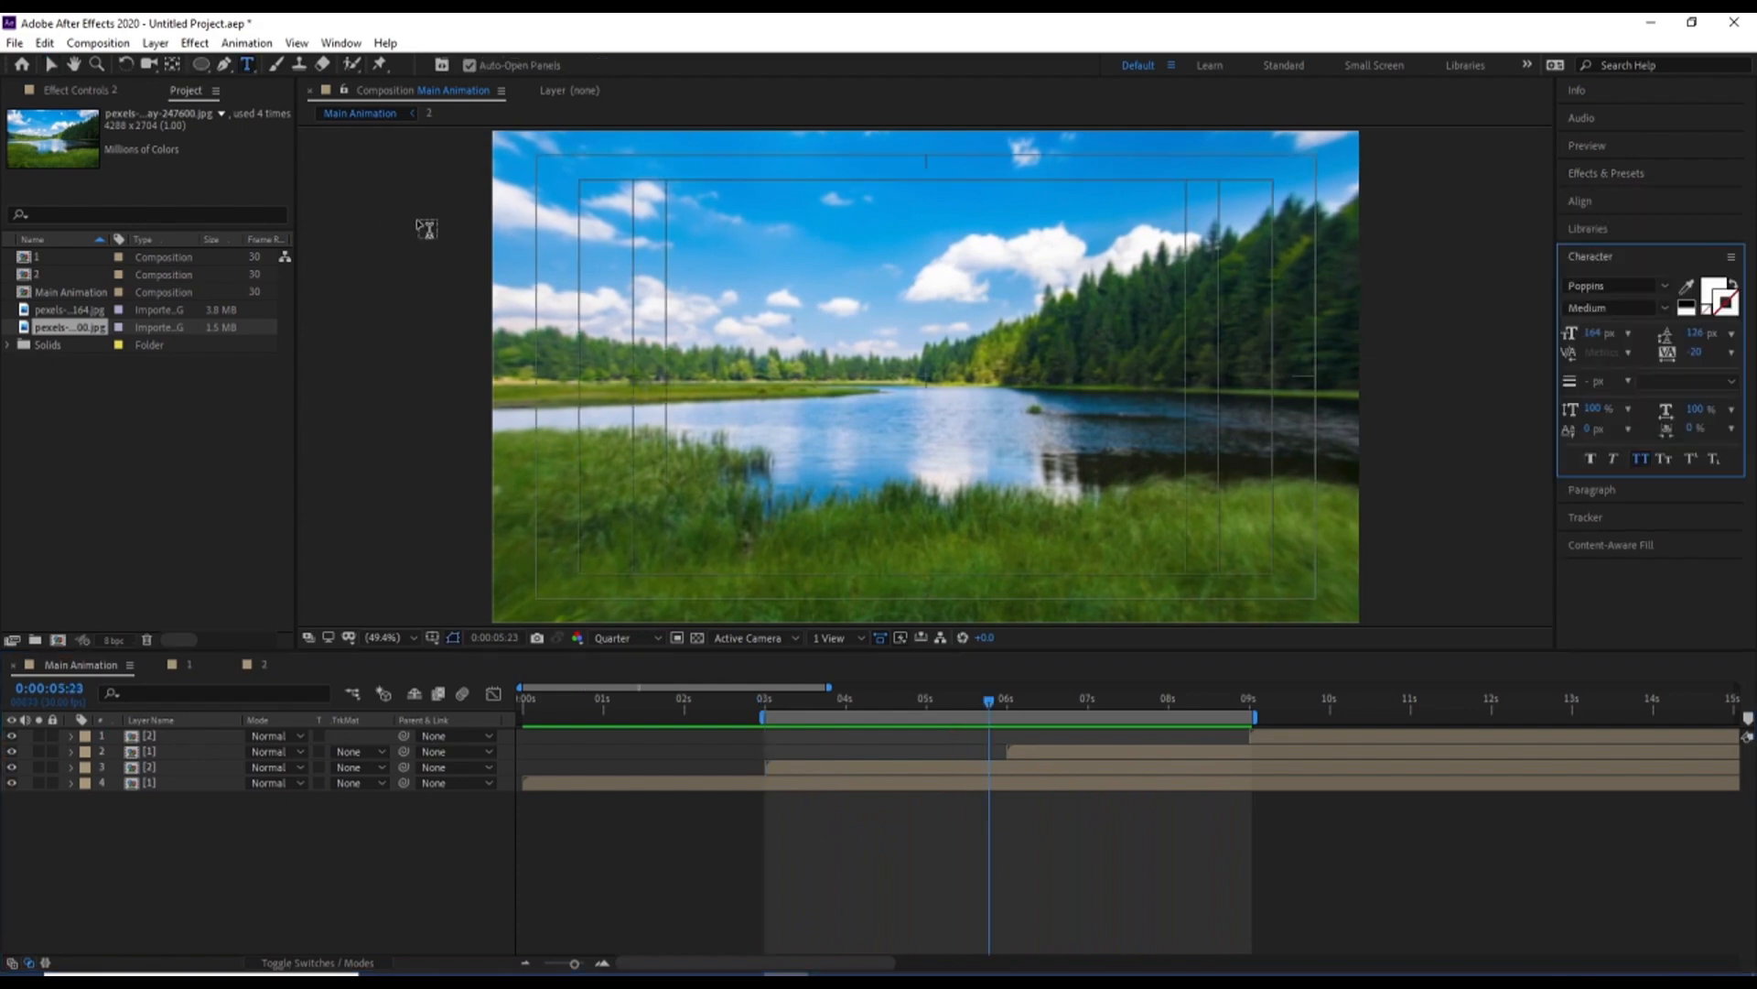
click(651, 312)
text(S)
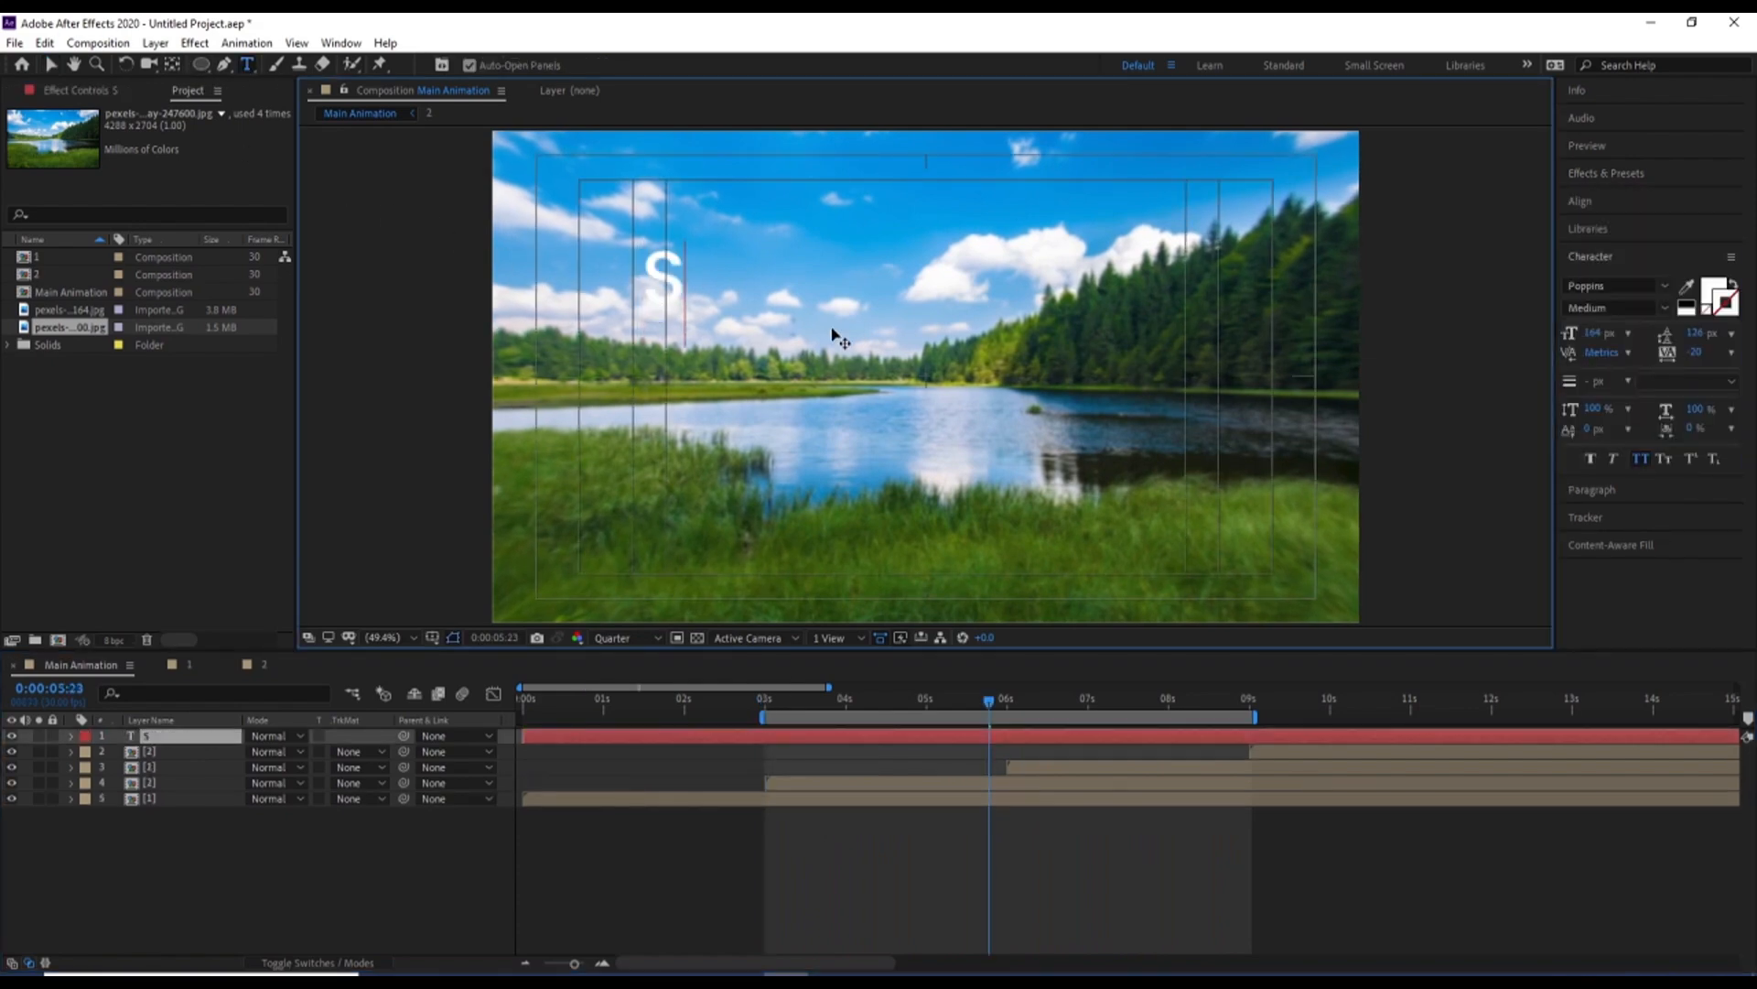
text(LIDE)
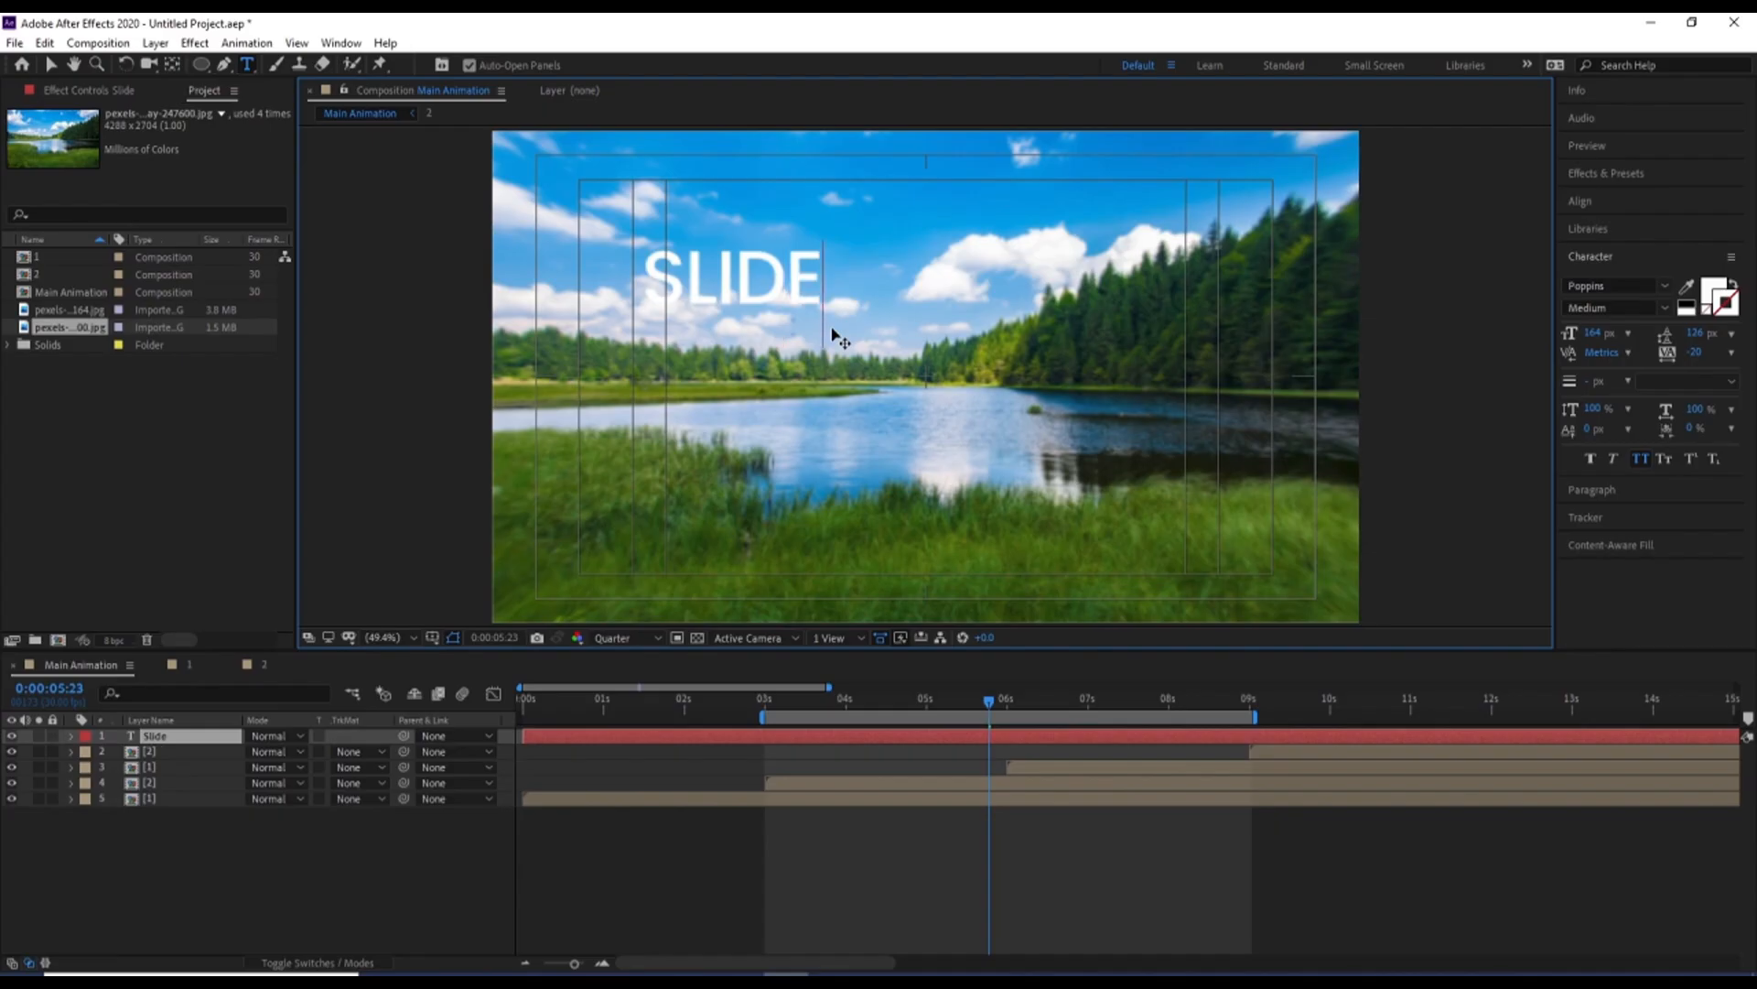
text(SHOW)
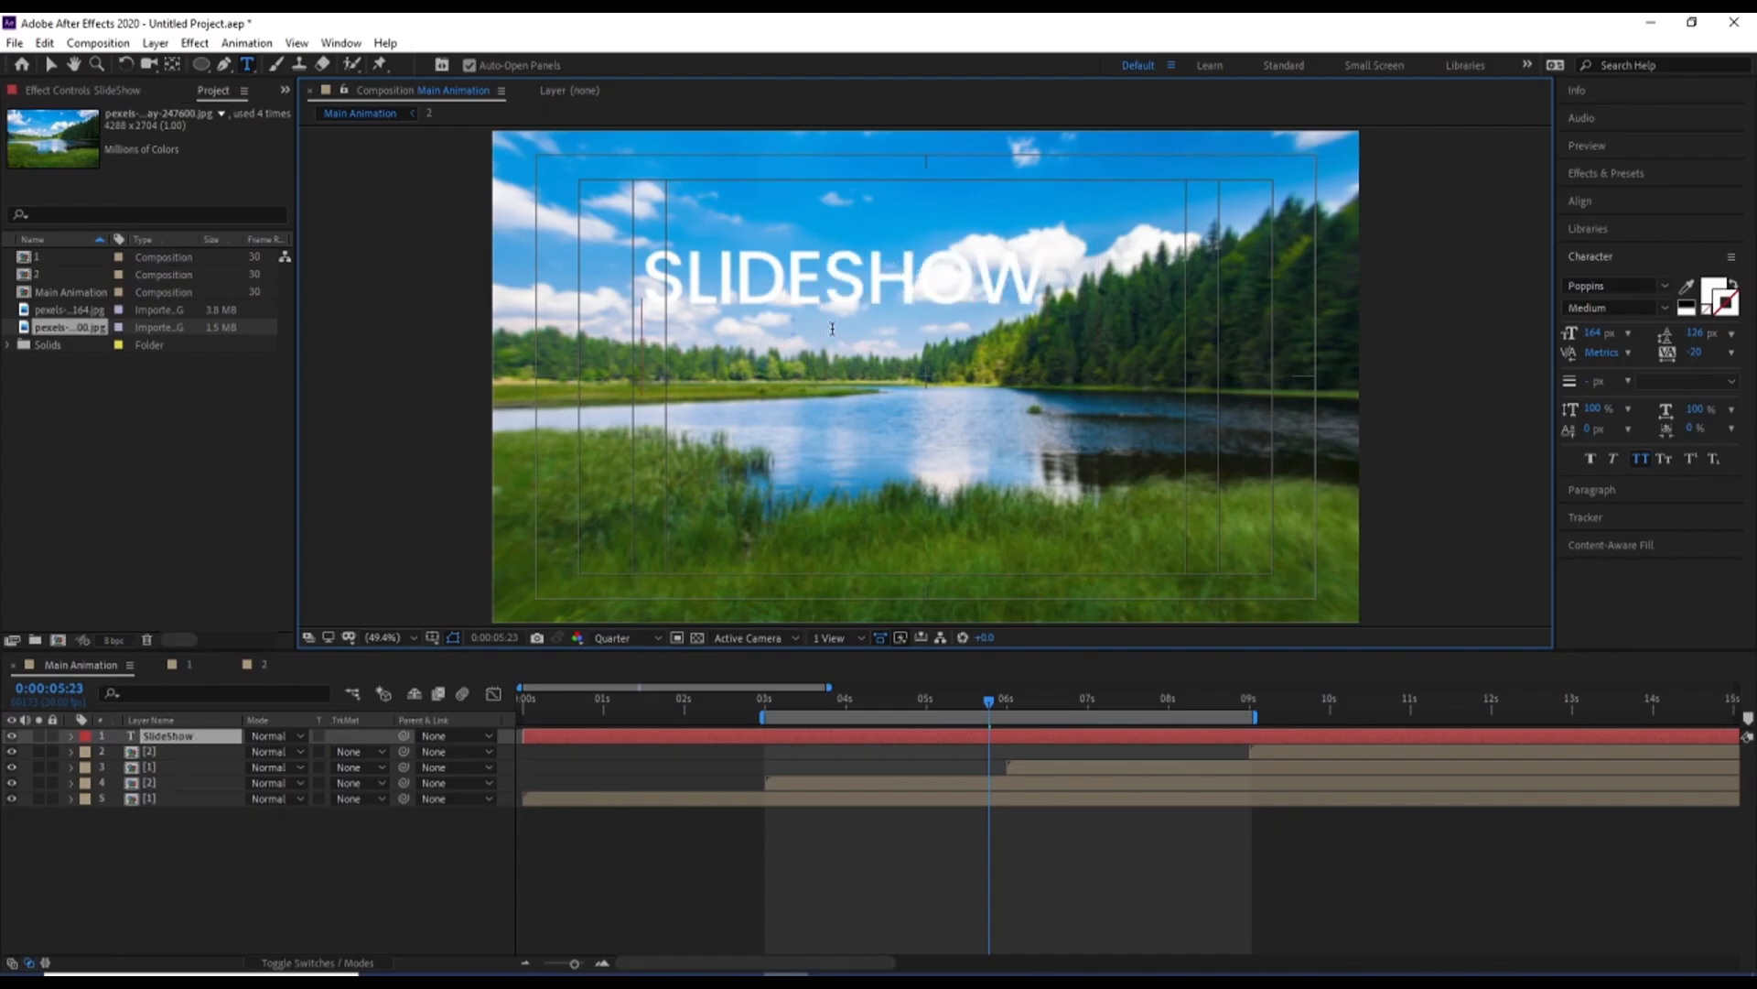
key(Return)
text(ANIMATI)
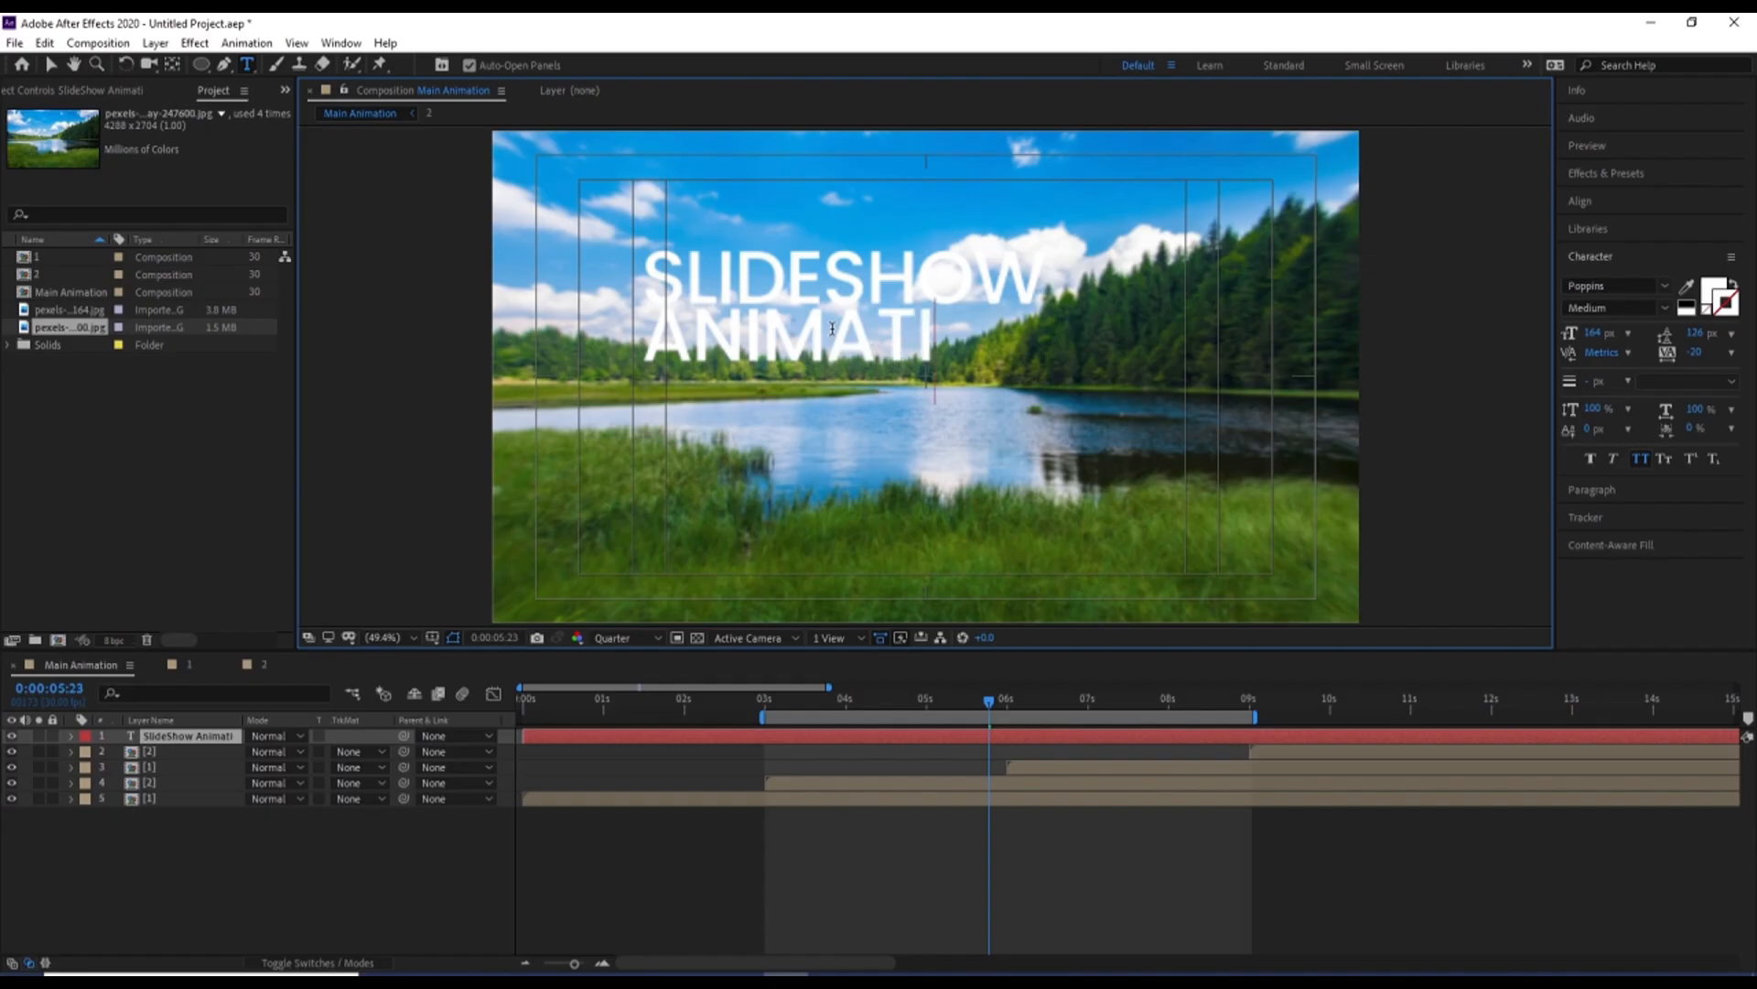
text(ON)
Enlarge the word ANIMATION with more line spacing, and scale the whole text layer to 73%
double_click(798, 335)
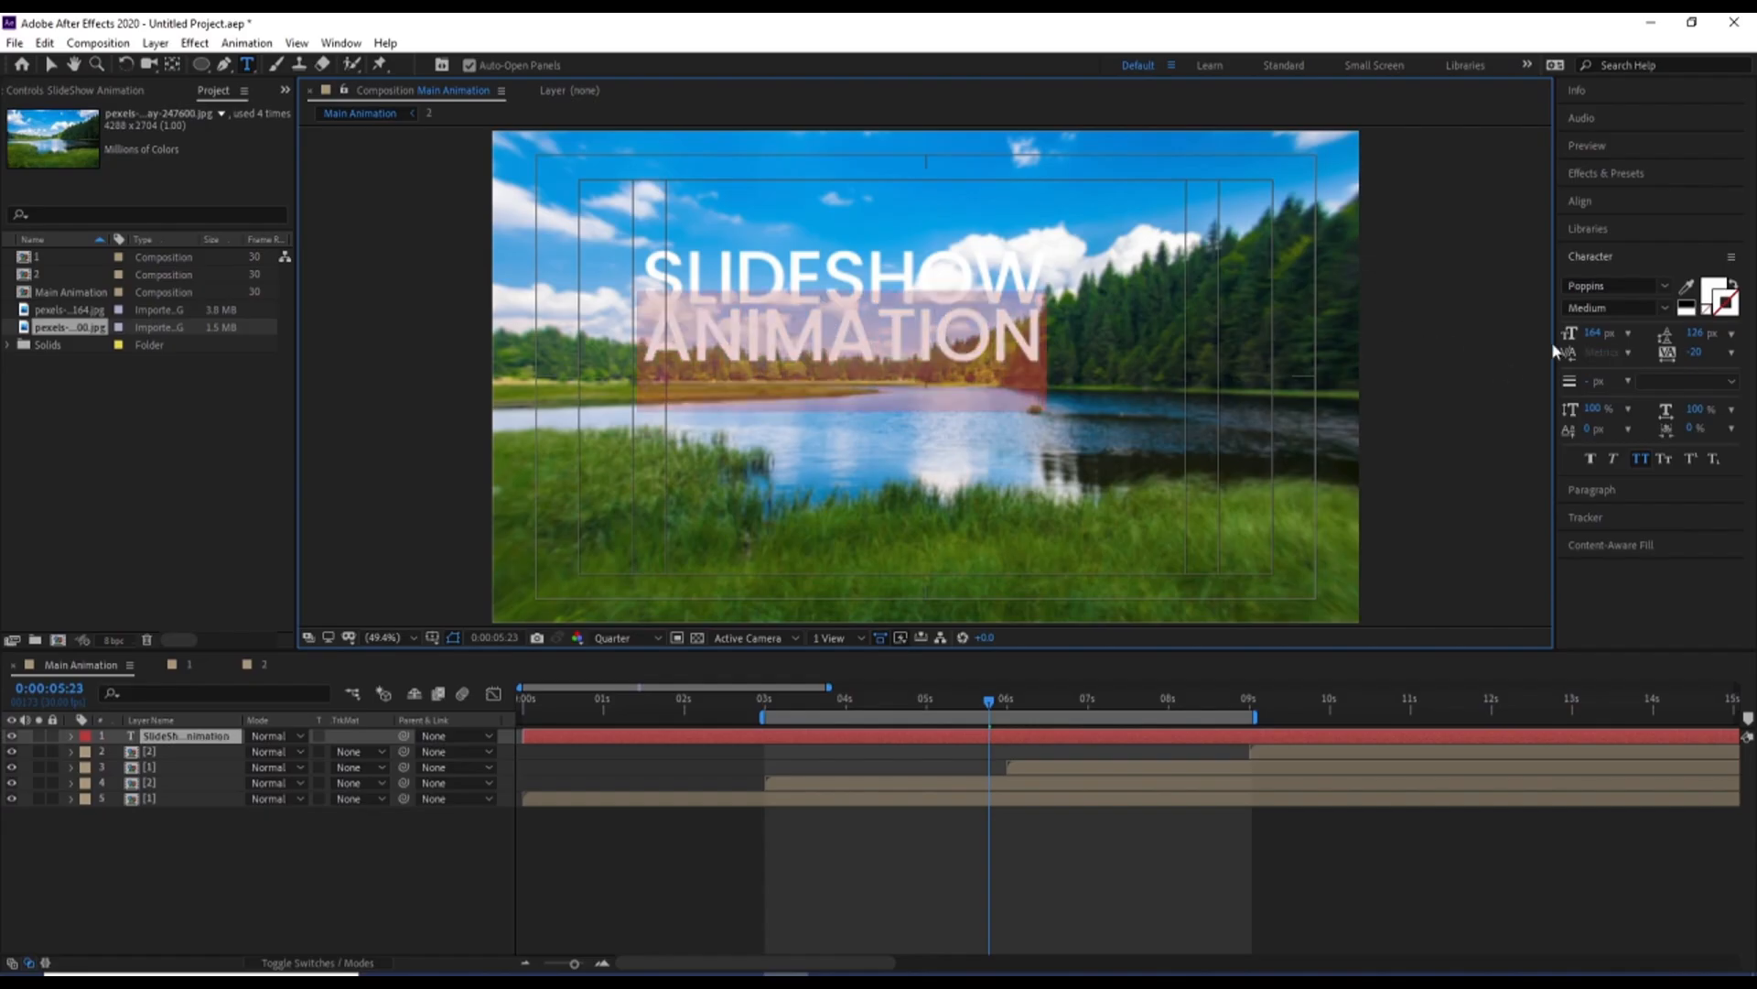
drag(1592, 332, 1701, 336)
click(174, 742)
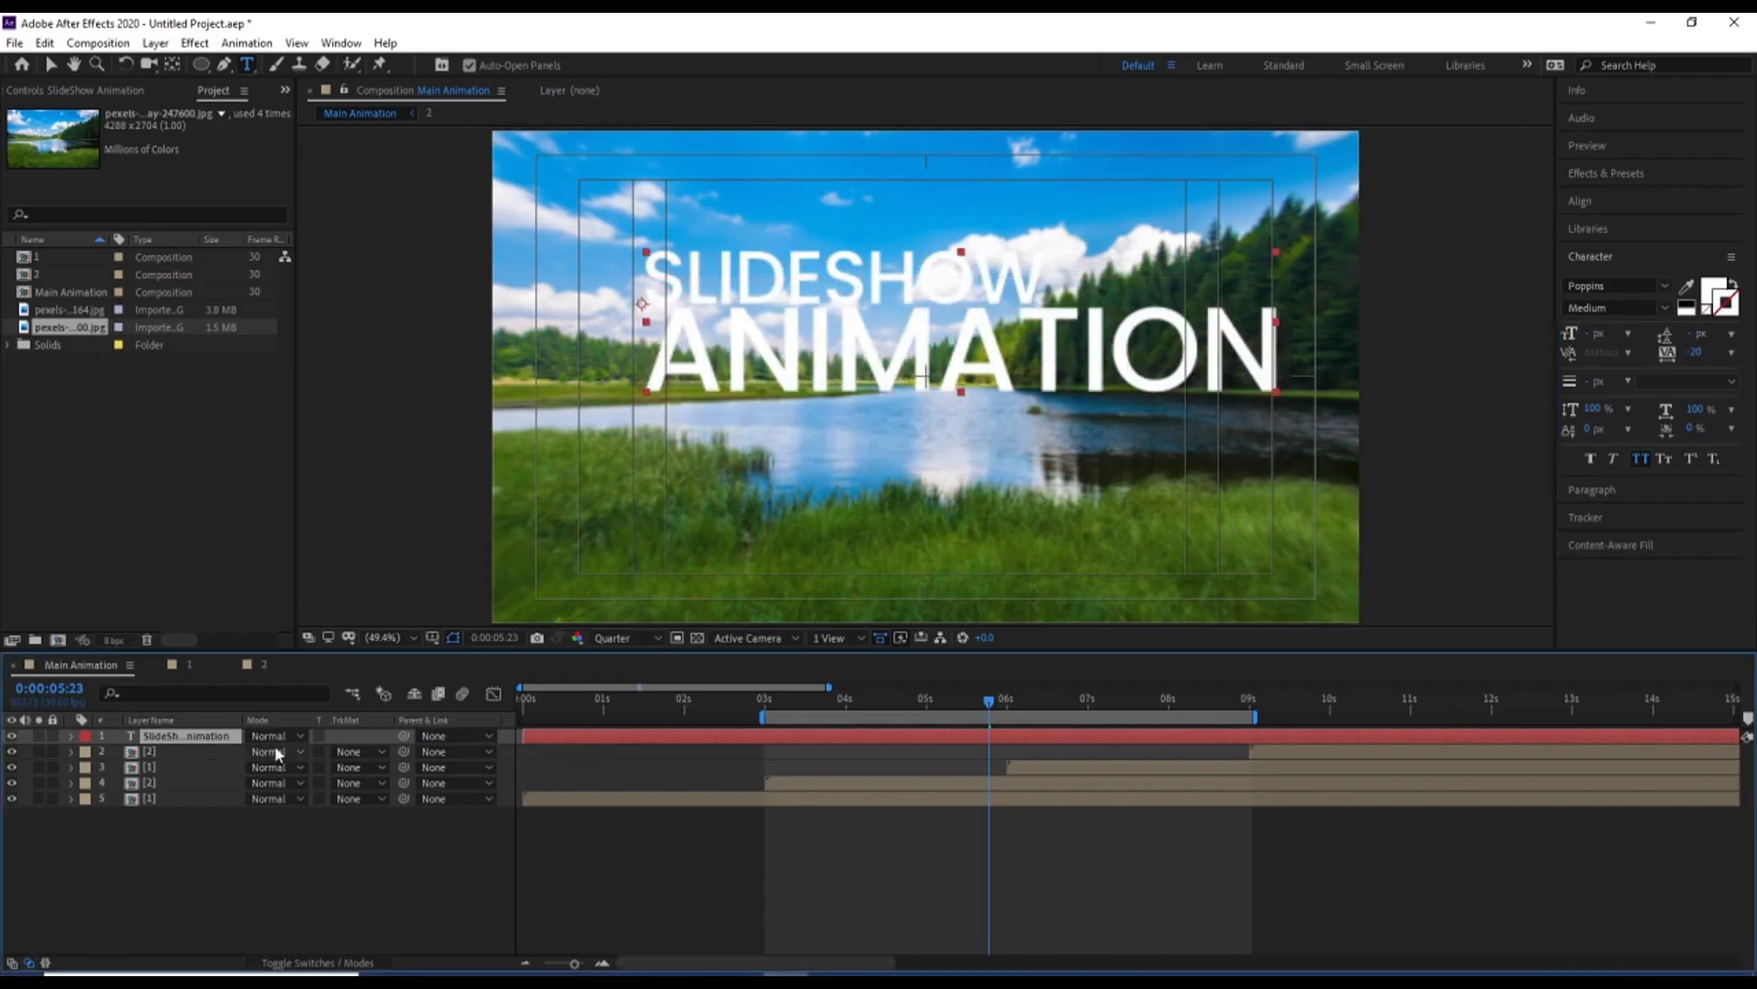
key(s)
drag(272, 752, 256, 752)
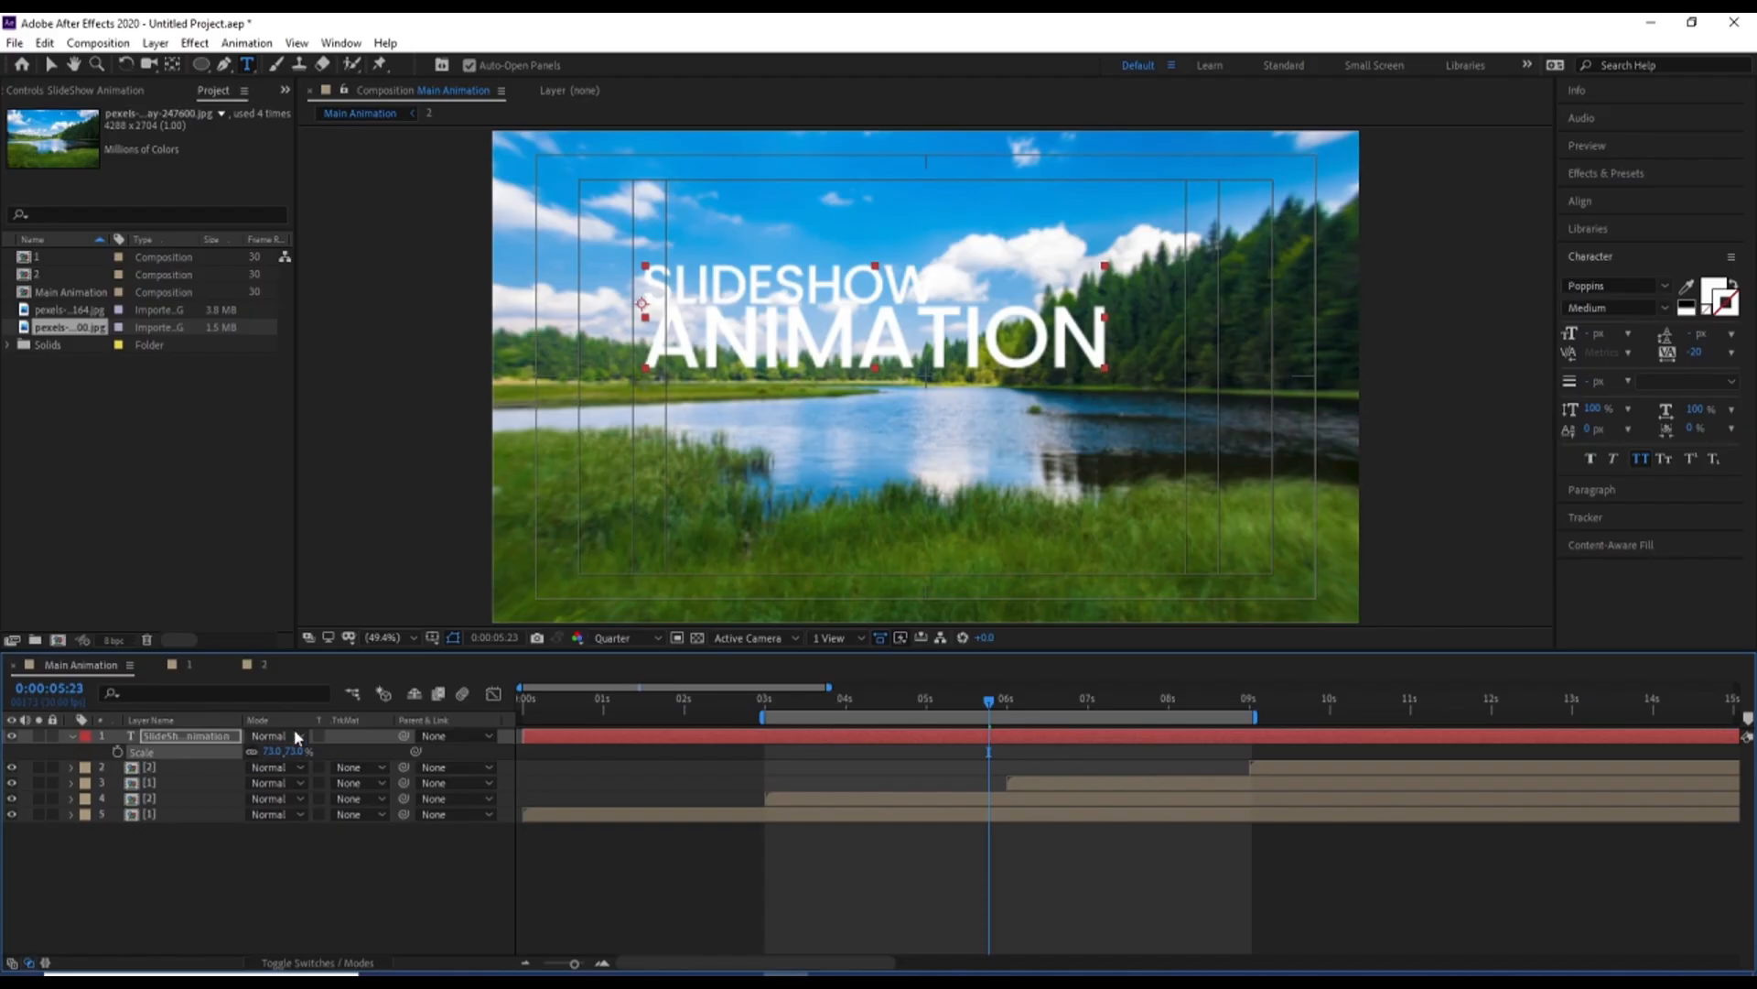
Center the title horizontally and vertically in the composition, then shift it left to the title-safe guide
click(1626, 203)
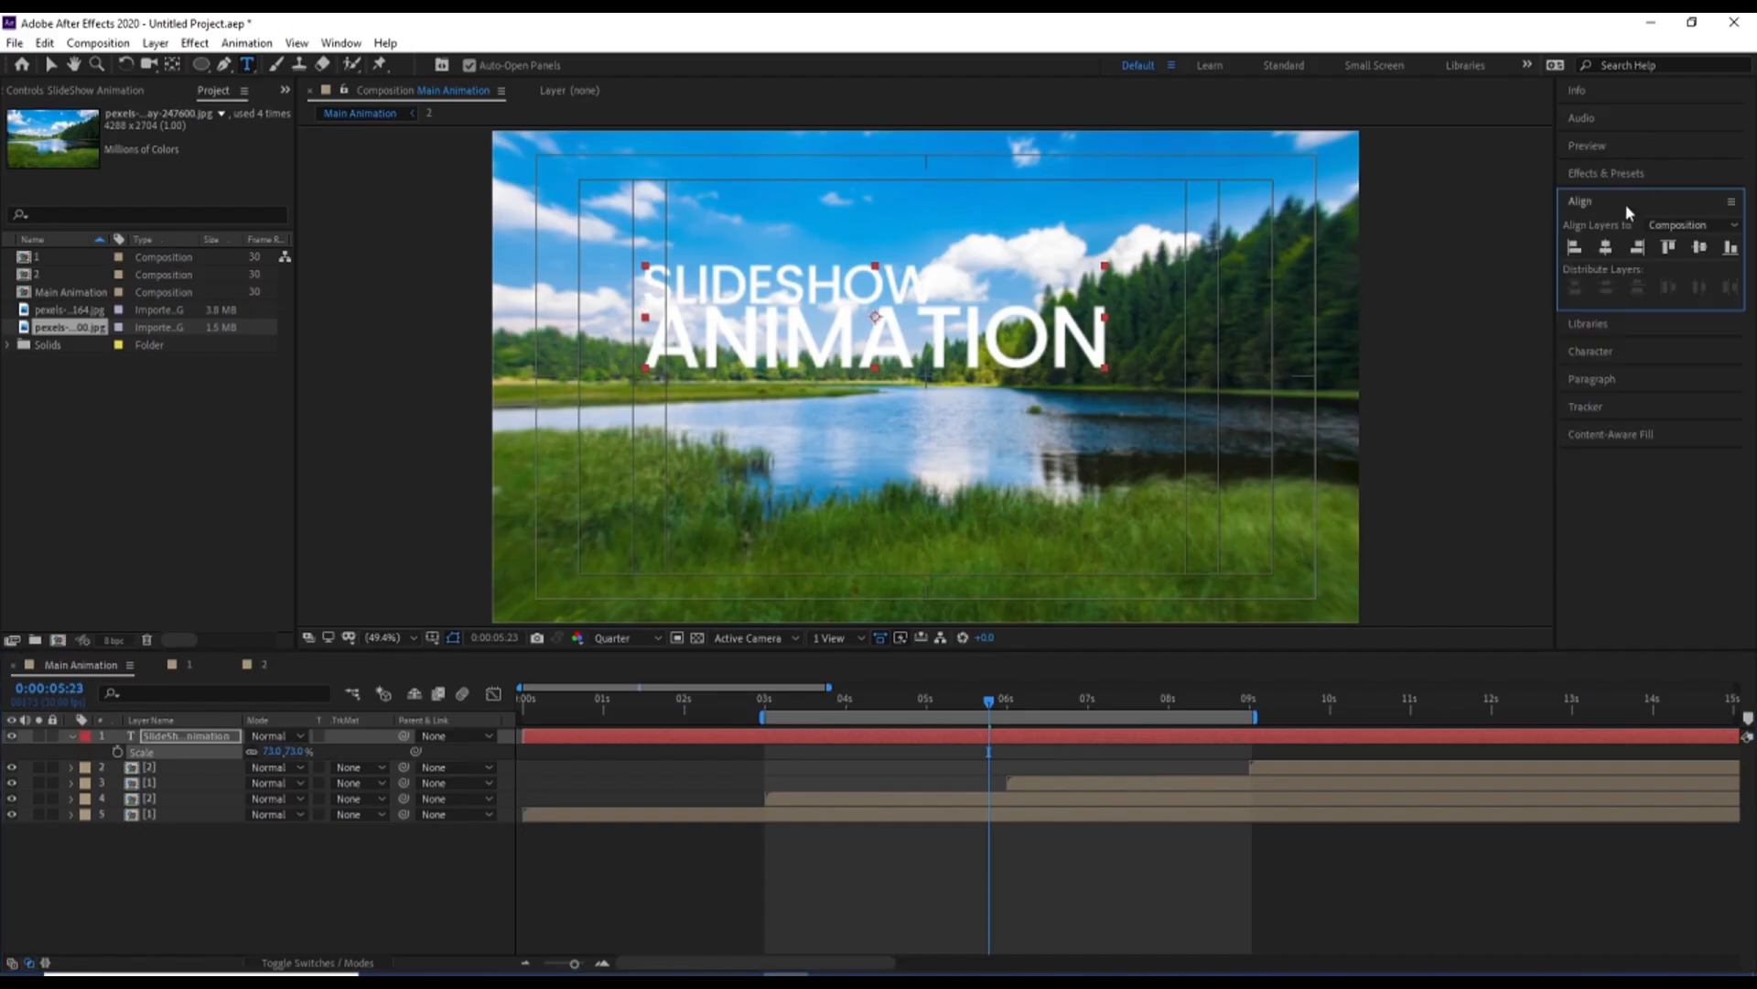
click(1605, 247)
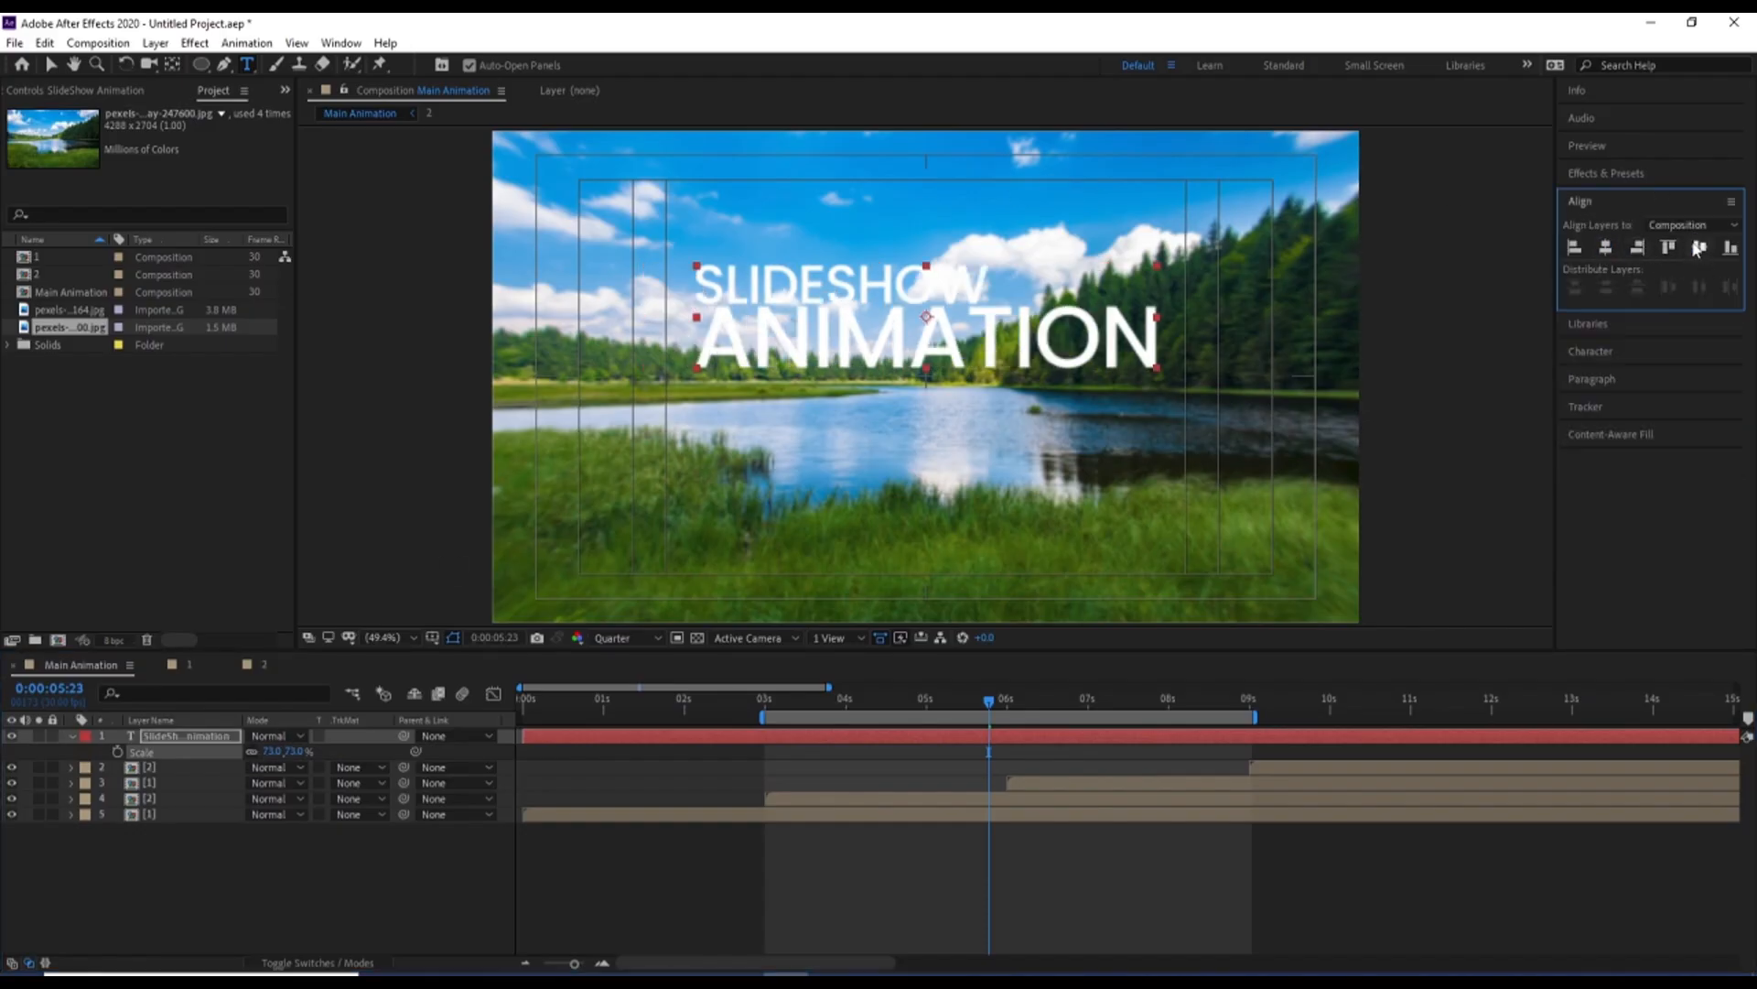
click(1697, 248)
key(v)
drag(793, 394, 688, 394)
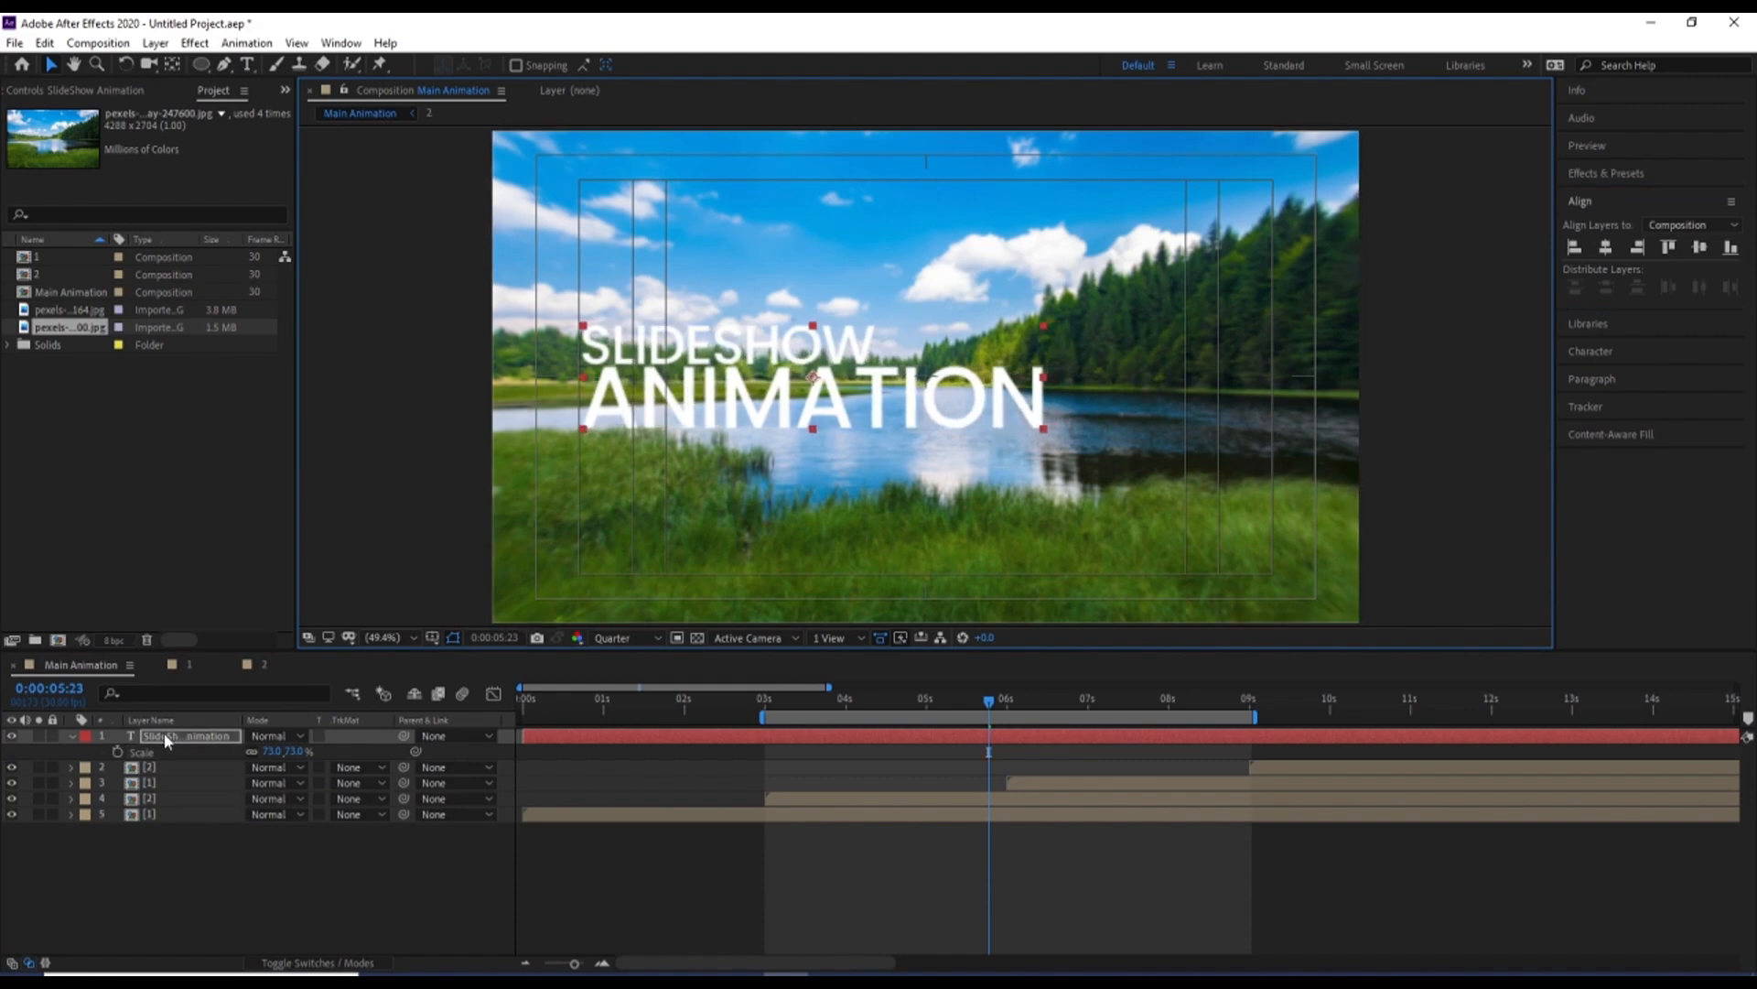
Duplicate the title and turn the lower copy into a 277% oversized white outline with no fill
key(ctrl+d)
drag(272, 767, 366, 767)
click(1590, 351)
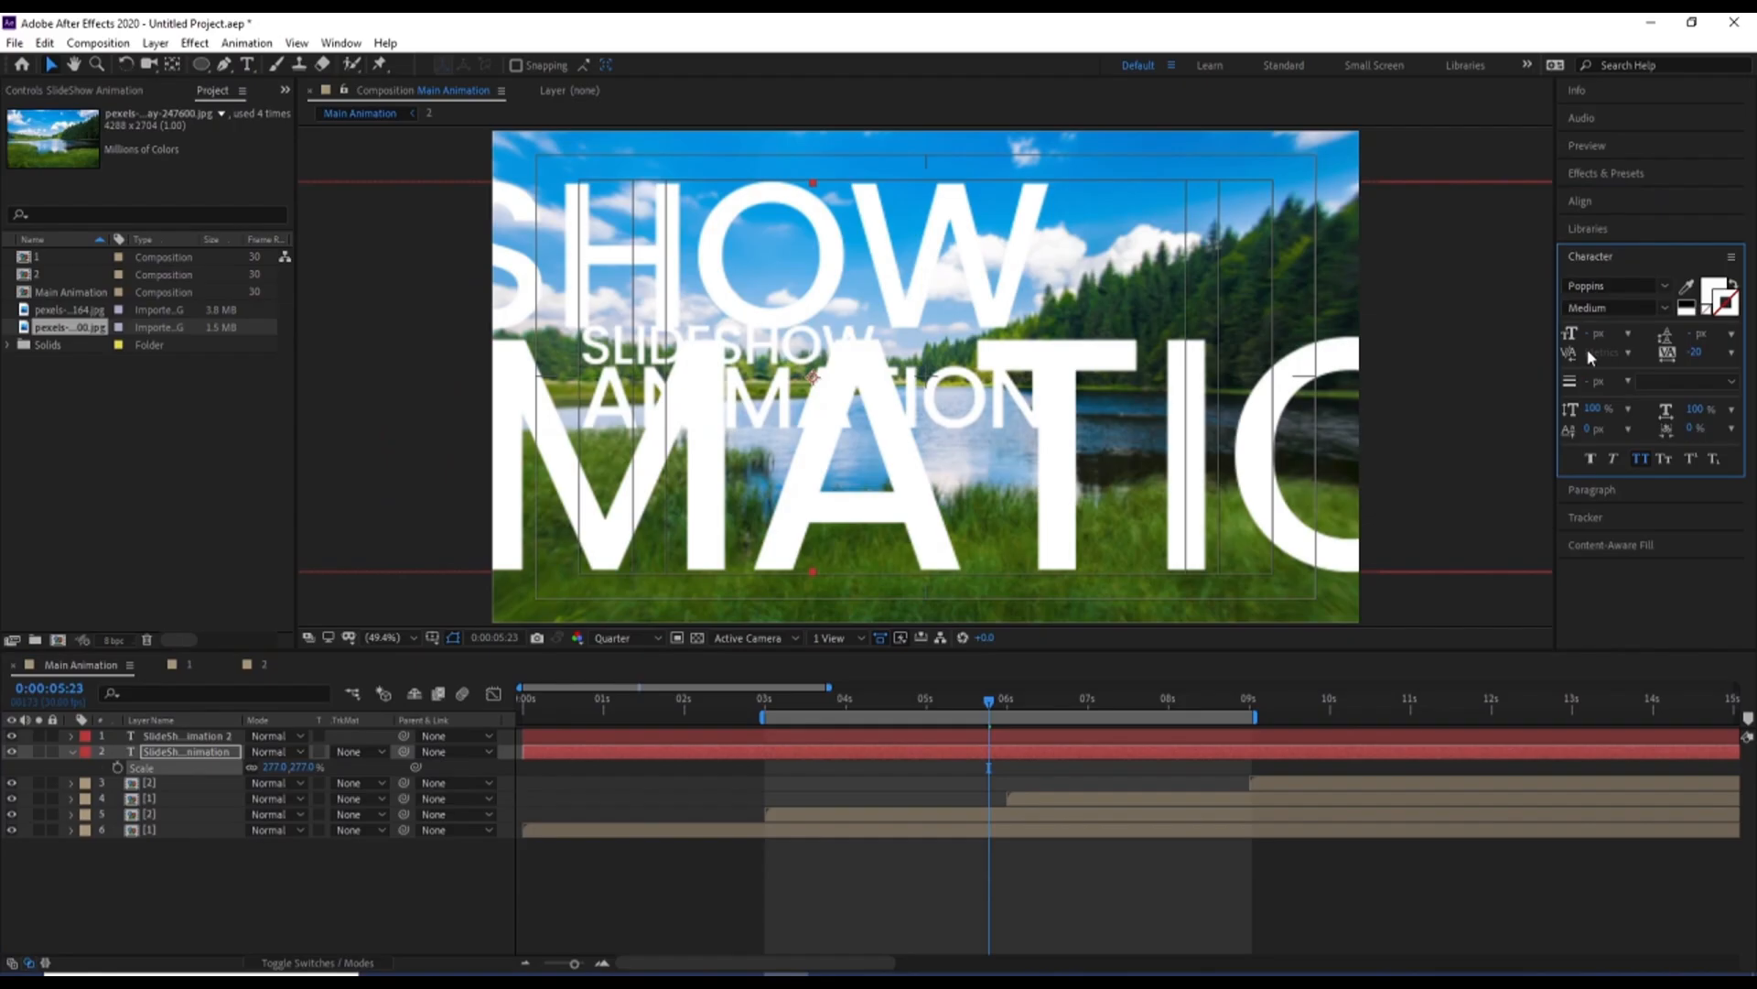
click(1709, 312)
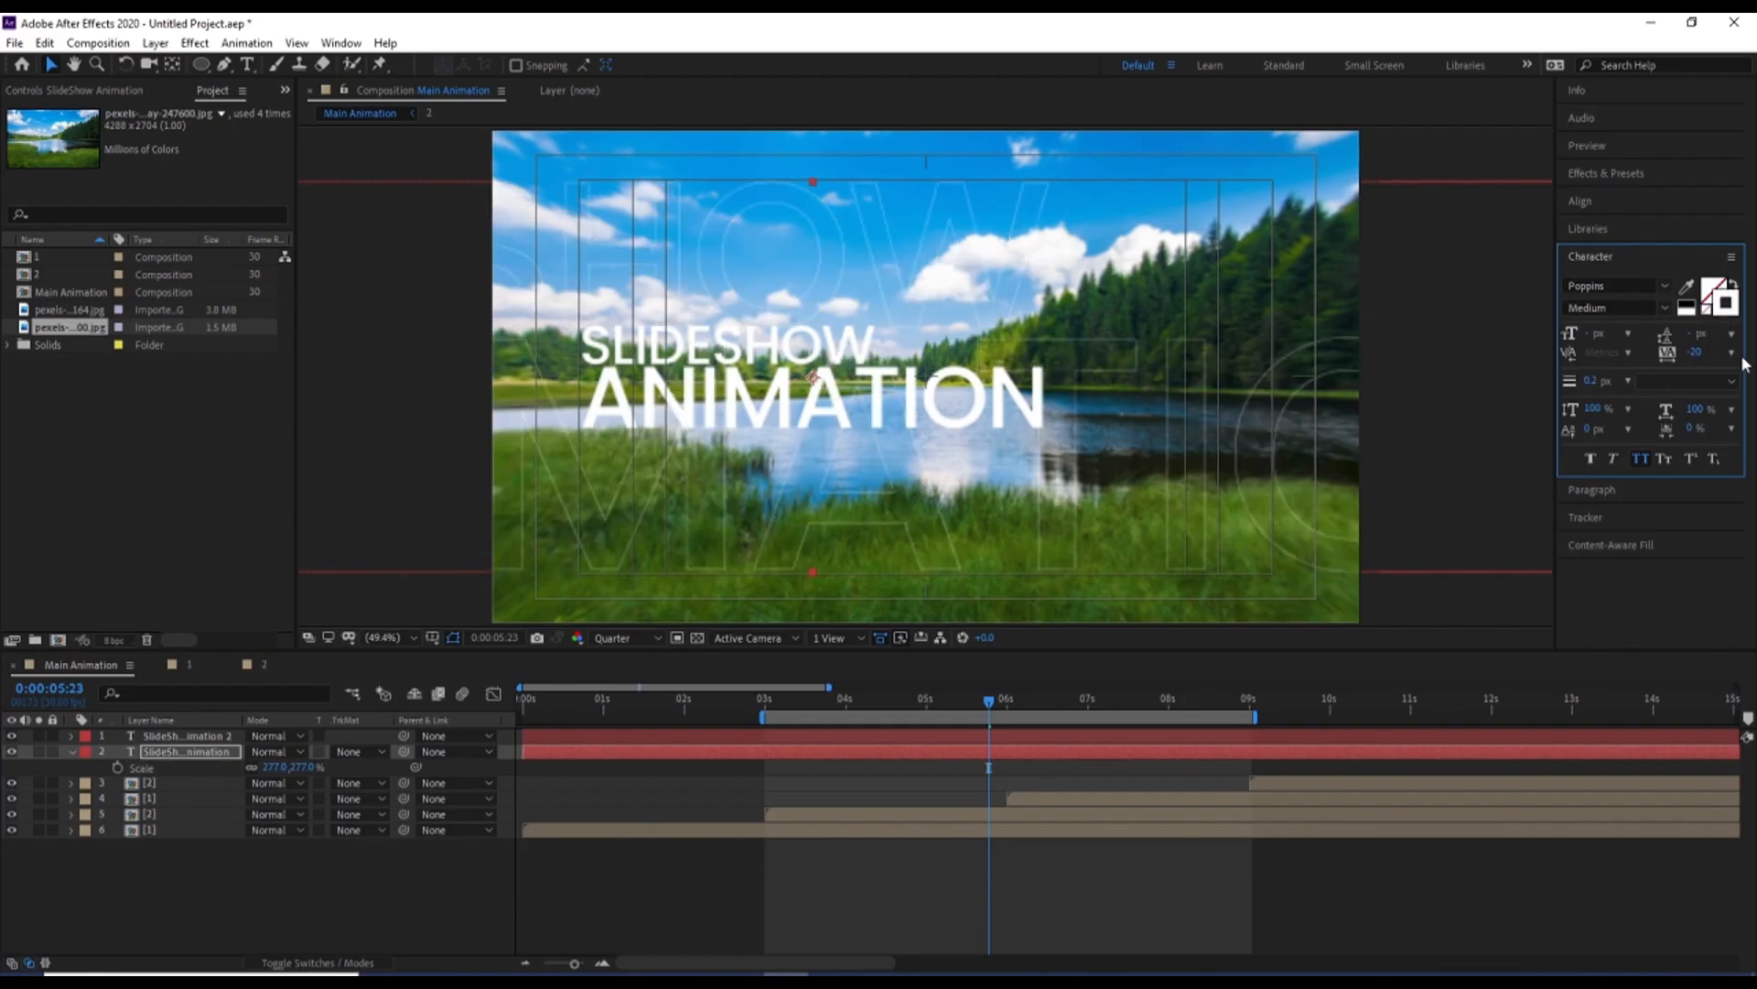
Set the composition preview to Full resolution and advance the current time to 0:00:06:00
click(612, 638)
click(606, 676)
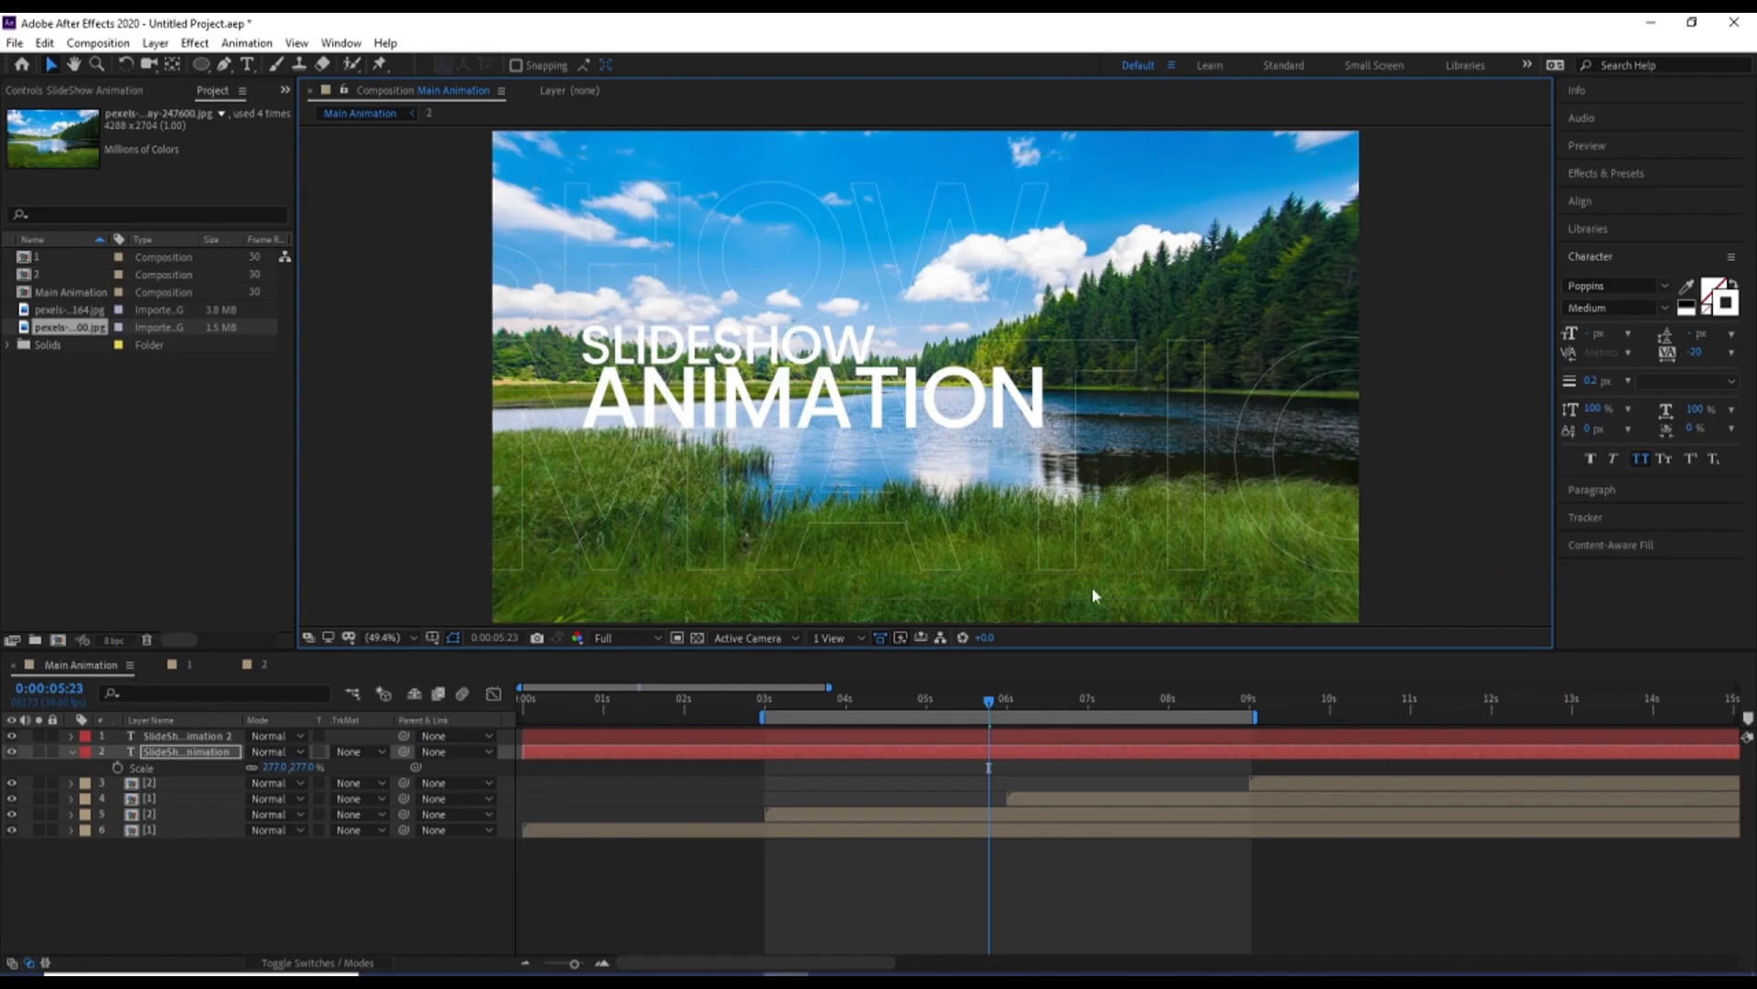
key(Page_Down)
Apply a Drop Shadow effect to the smaller solid title layer and set its softness to 211
click(915, 738)
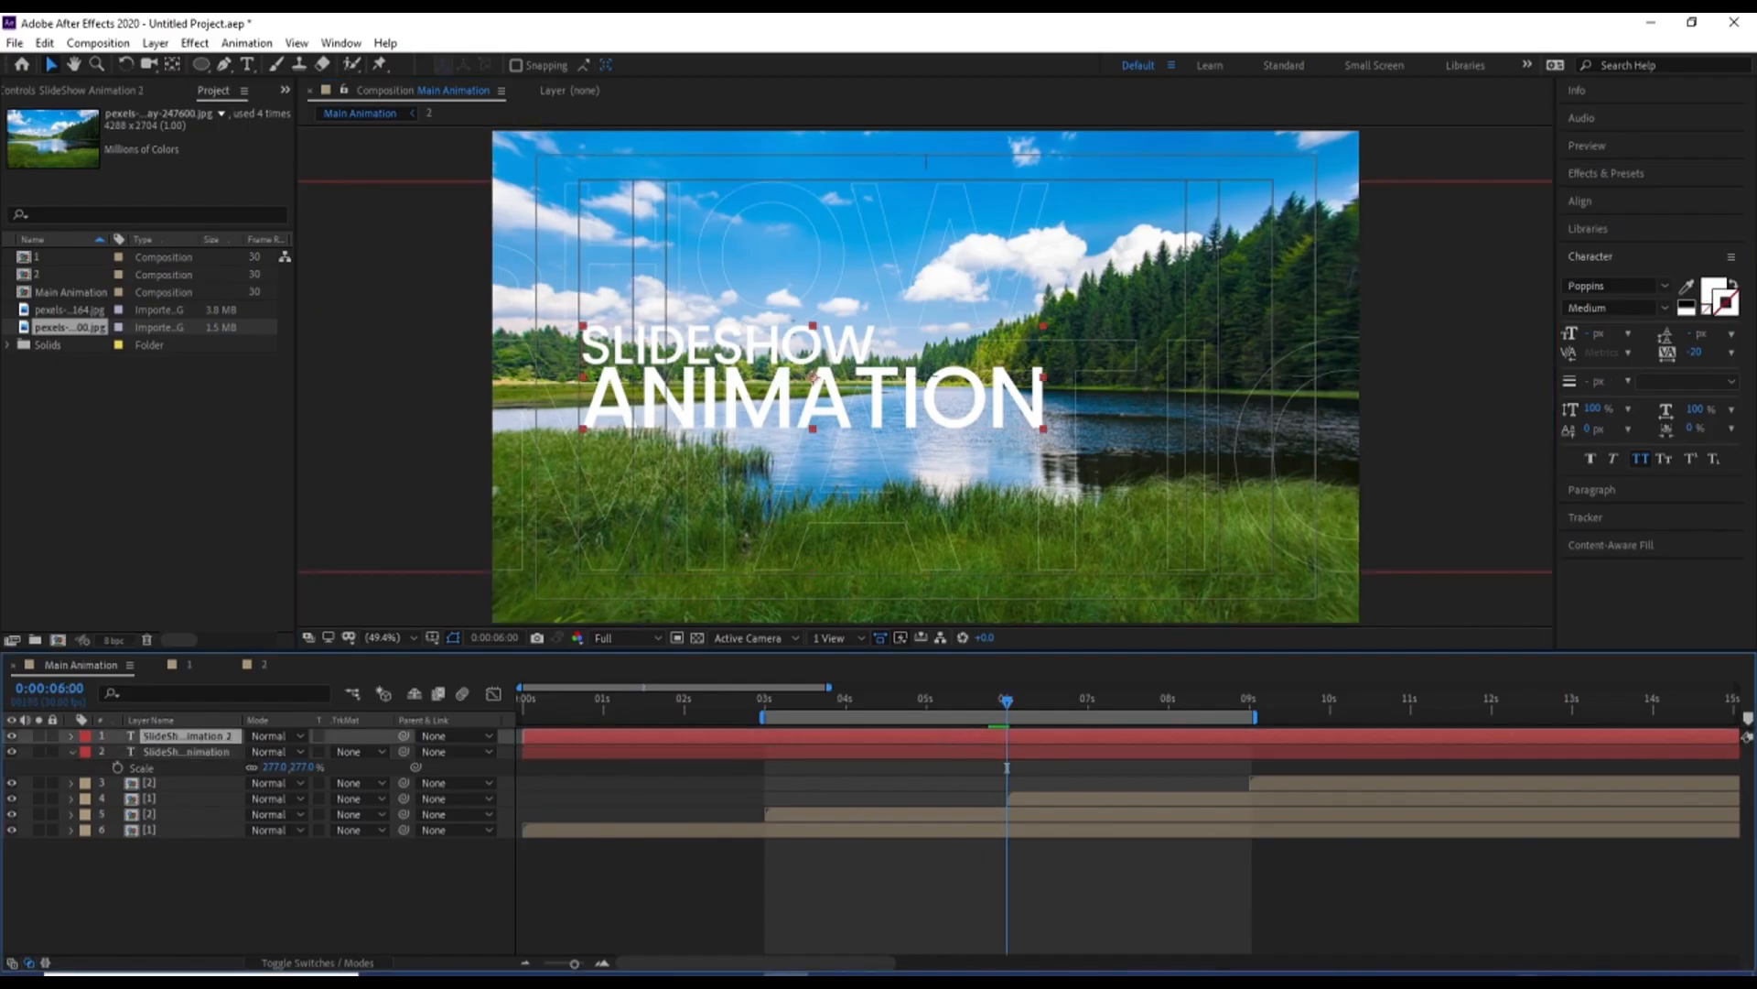
click(1606, 174)
click(1635, 196)
text(d)
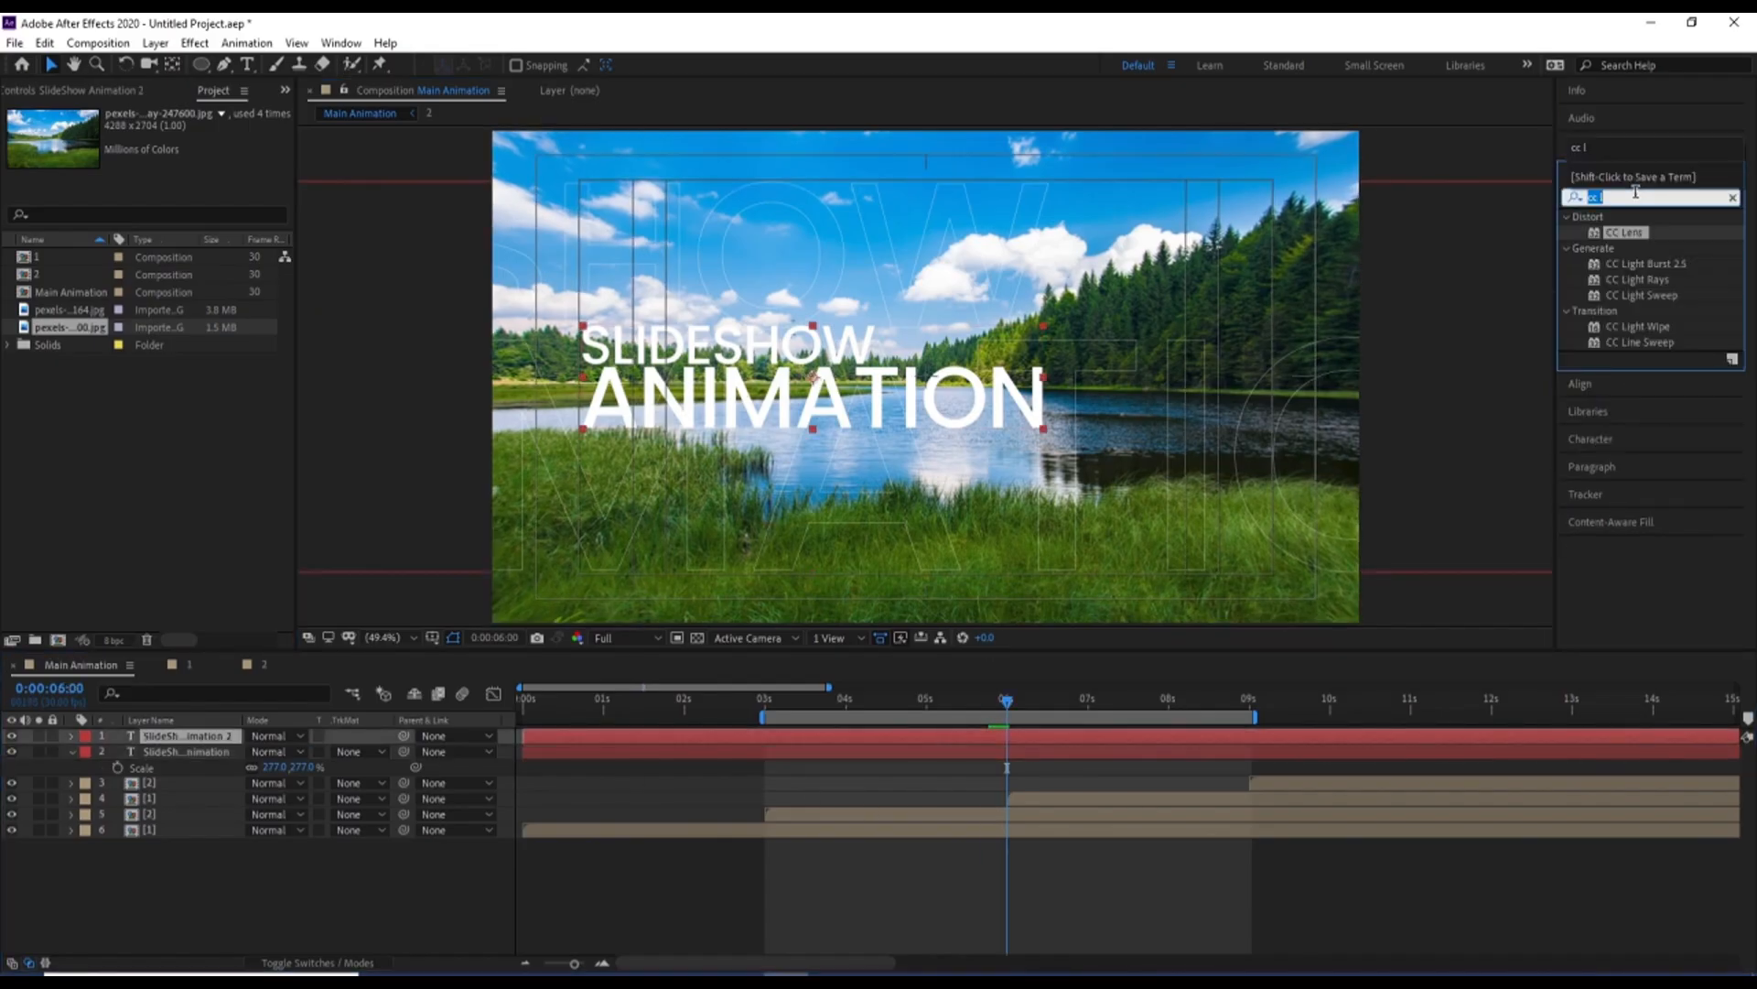
text(rop)
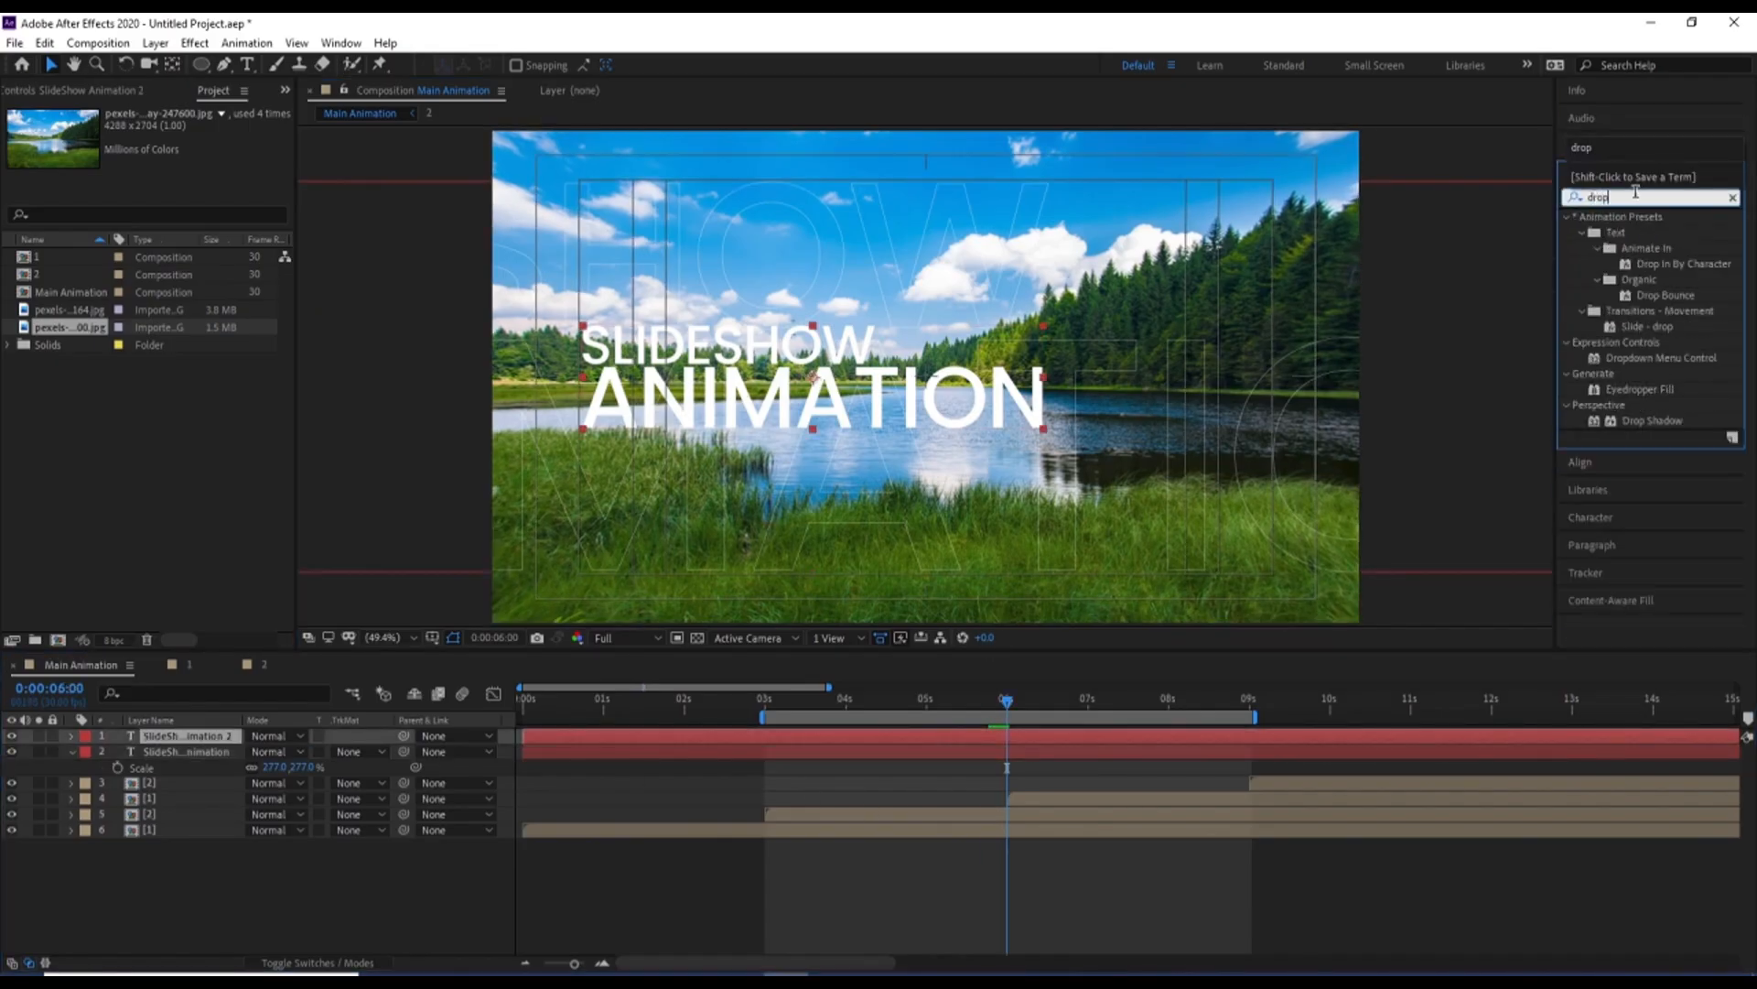
double_click(1645, 422)
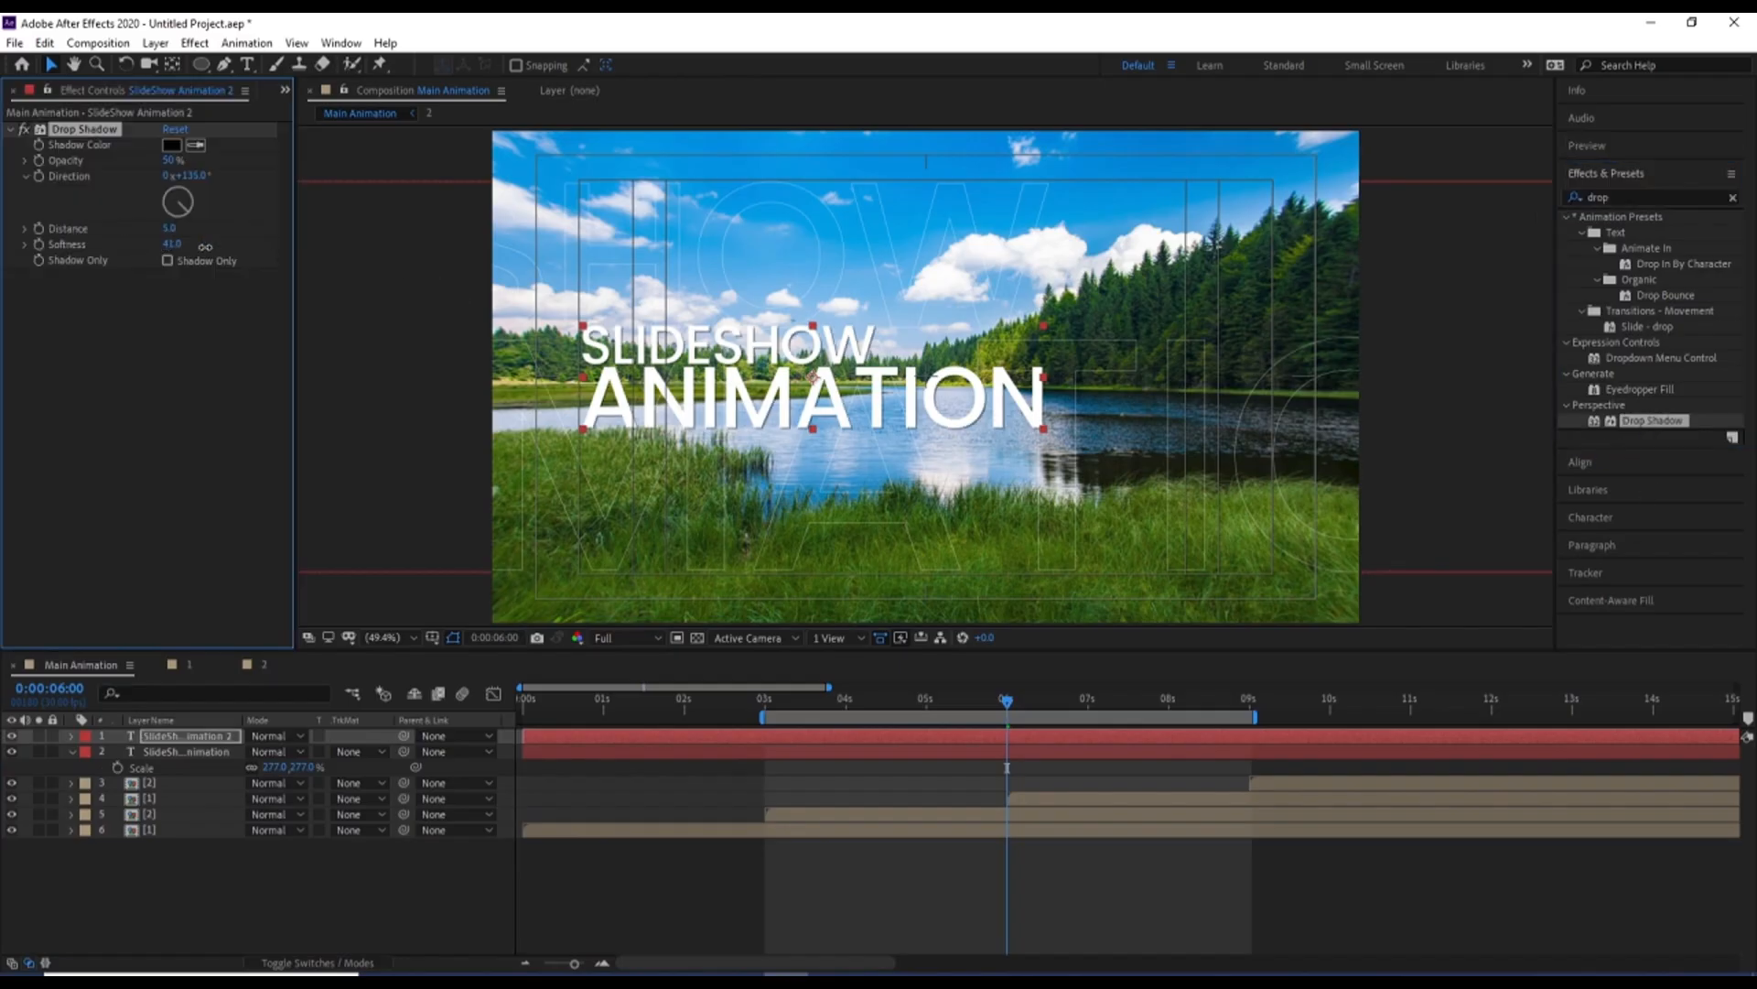
drag(205, 246, 298, 231)
Preview the slideshow from 6 seconds to examine the shadowed title and its outline copy, then deselect the layers
key(space)
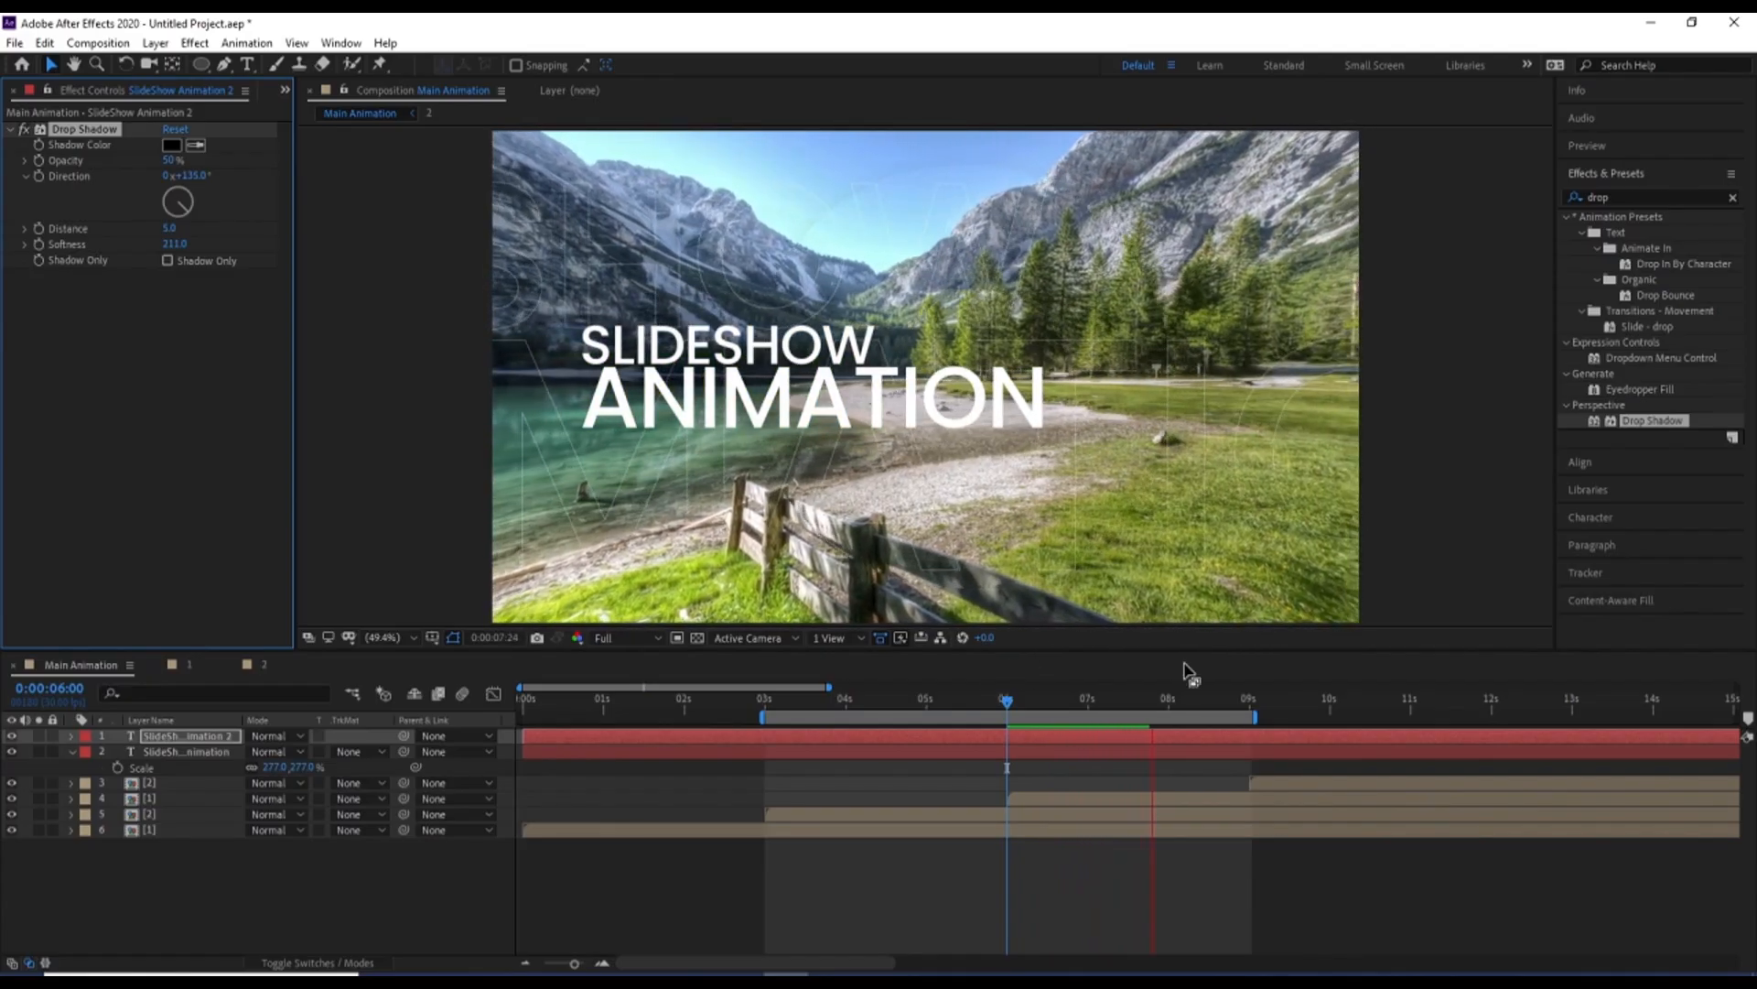
key(space)
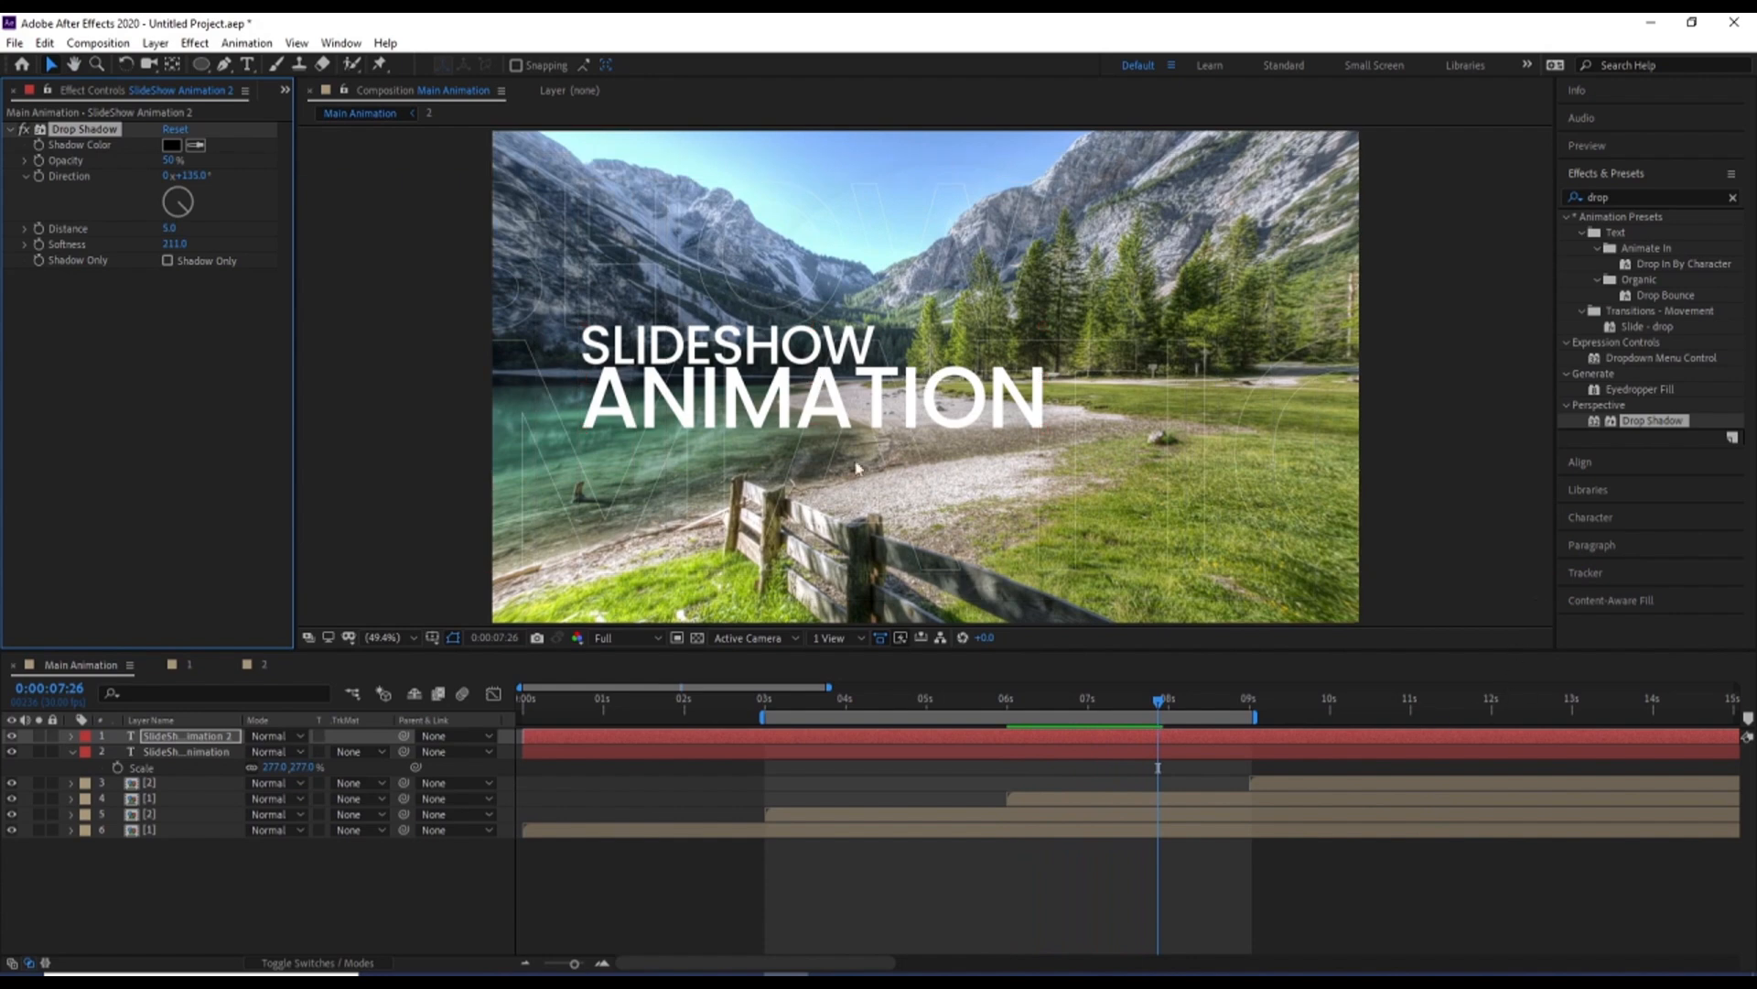
key(space)
click(843, 891)
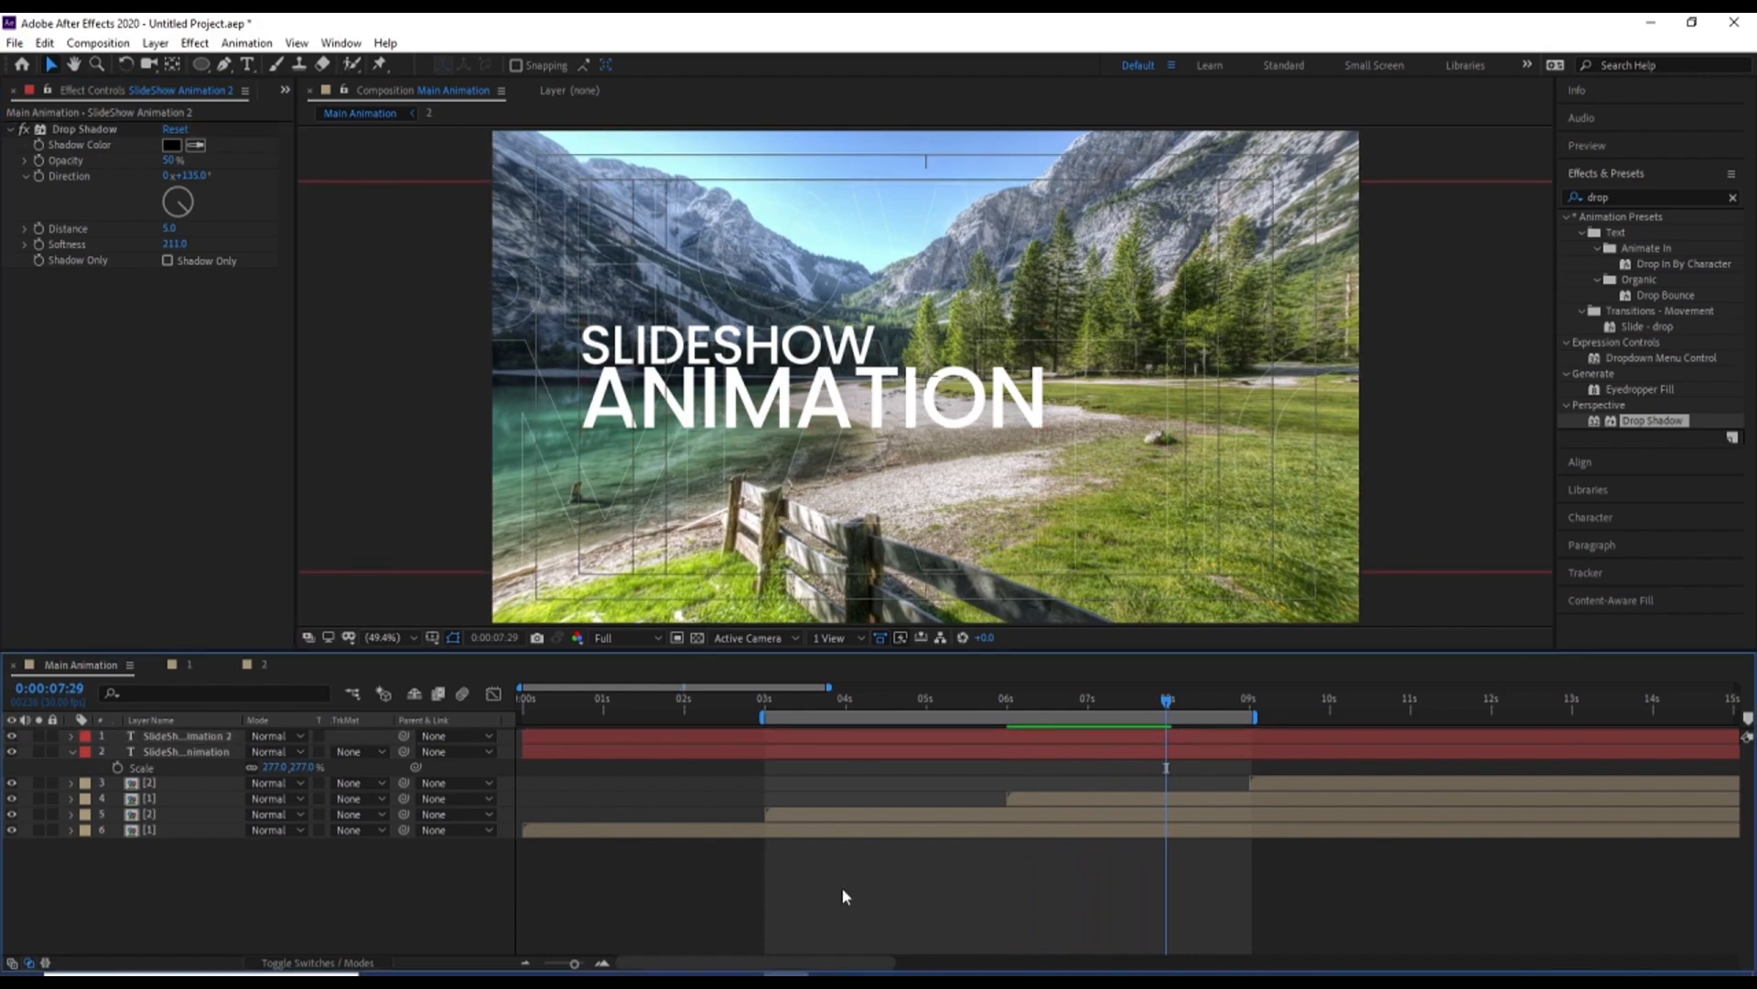
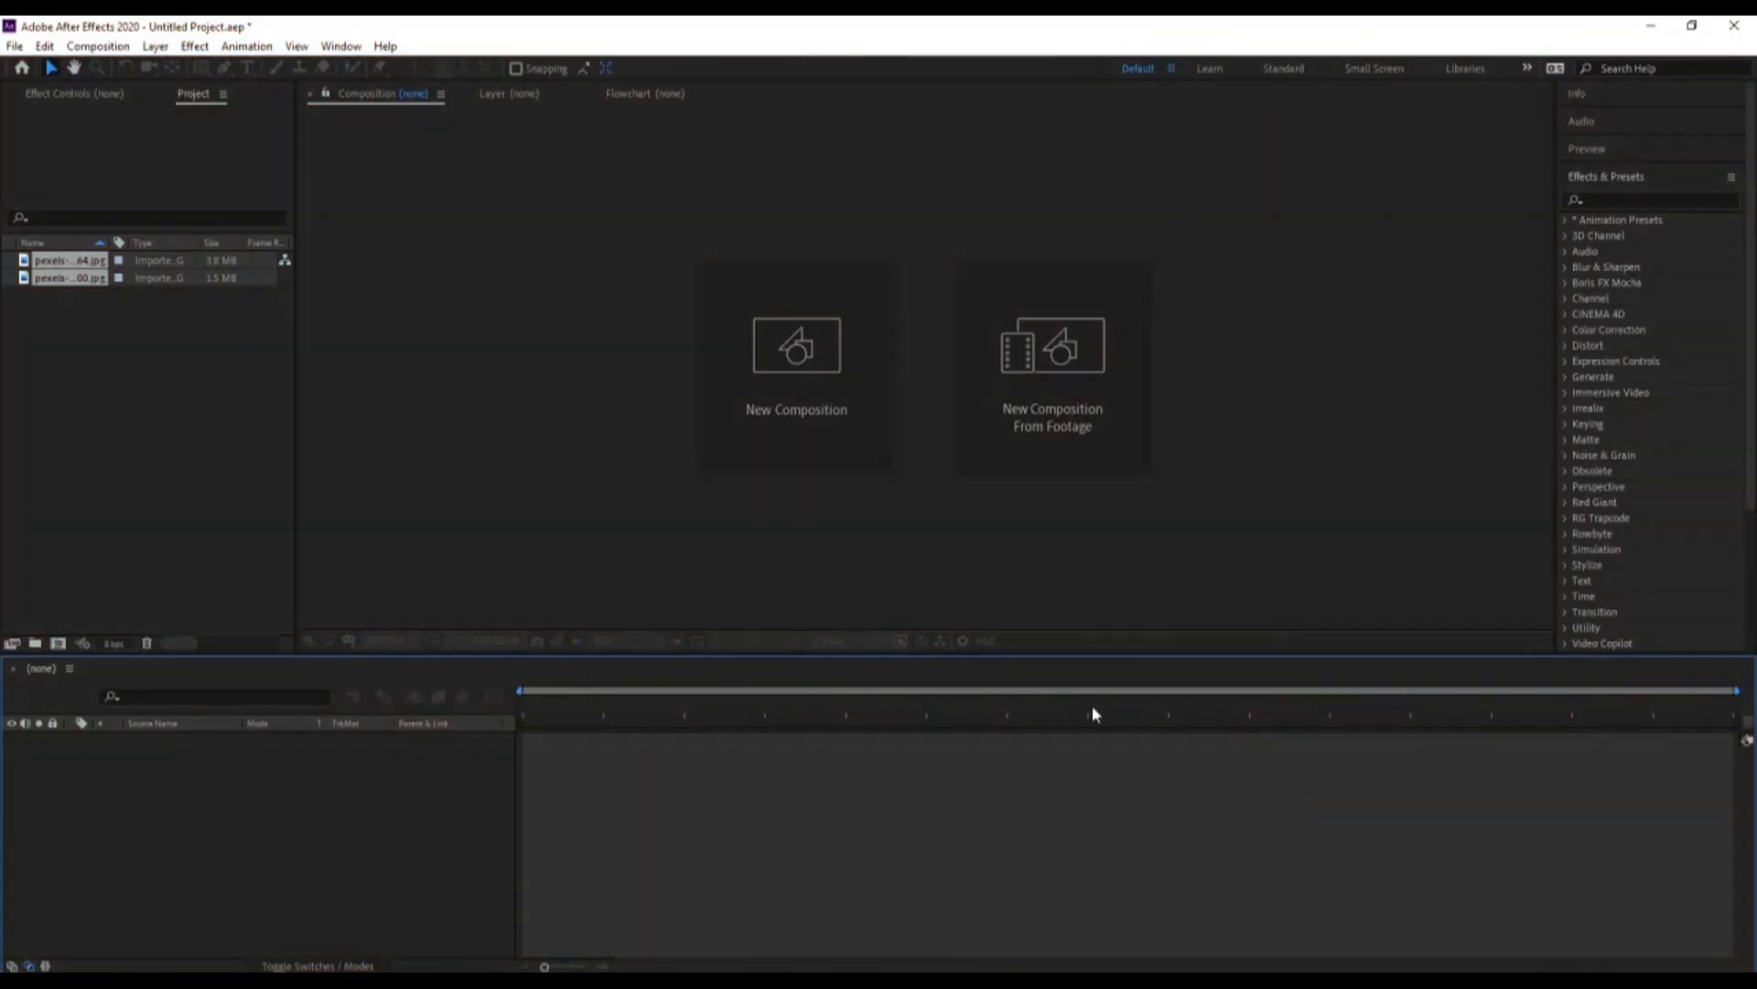
click(655, 544)
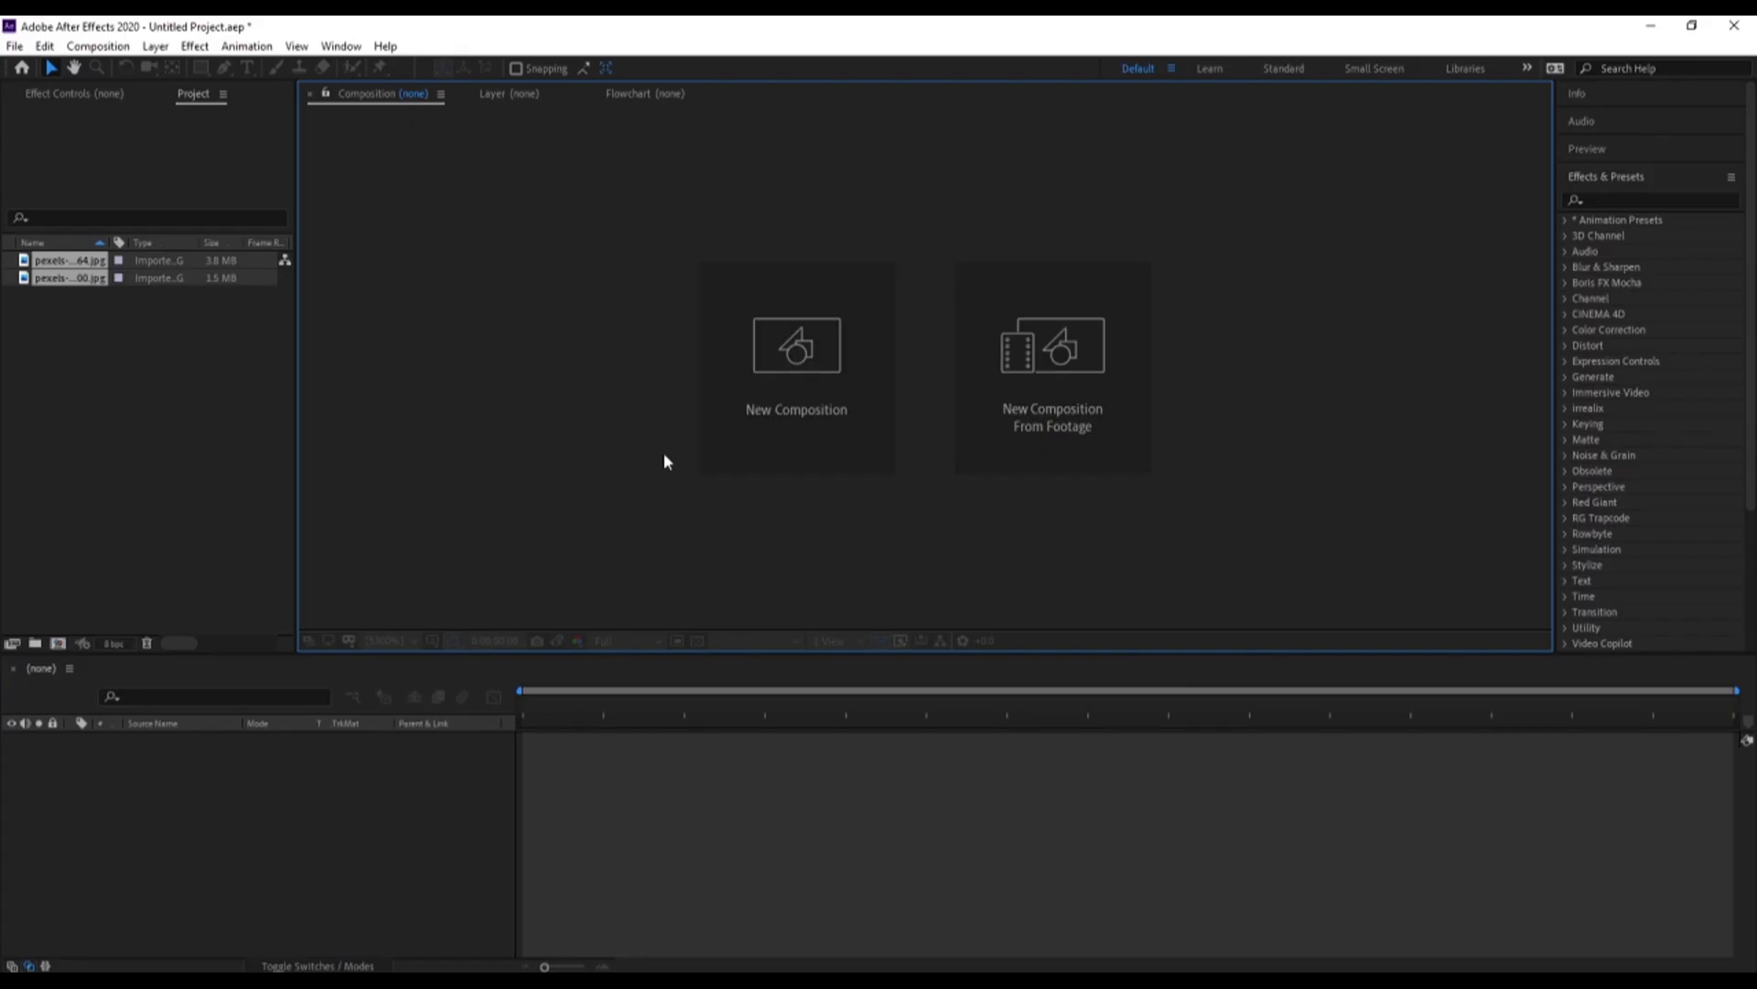
Create a composition named Main Animation and show its Title/Action Safe guides
click(765, 430)
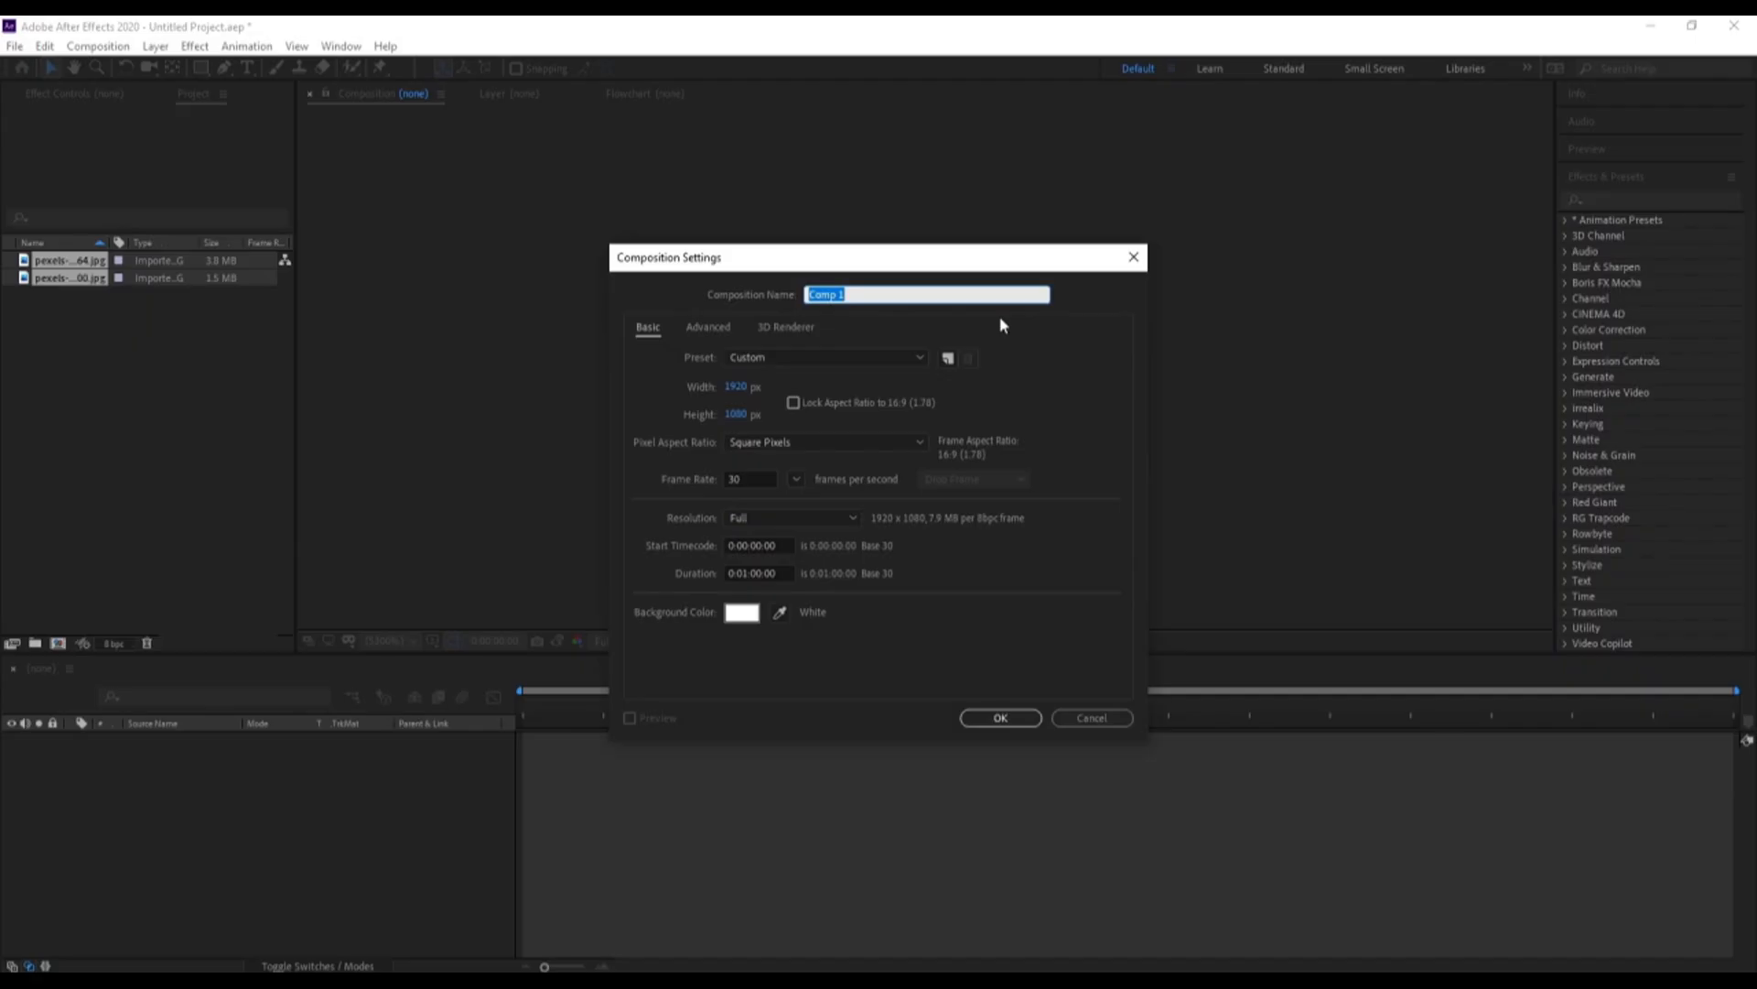
text(Main Animation)
click(1003, 718)
click(432, 641)
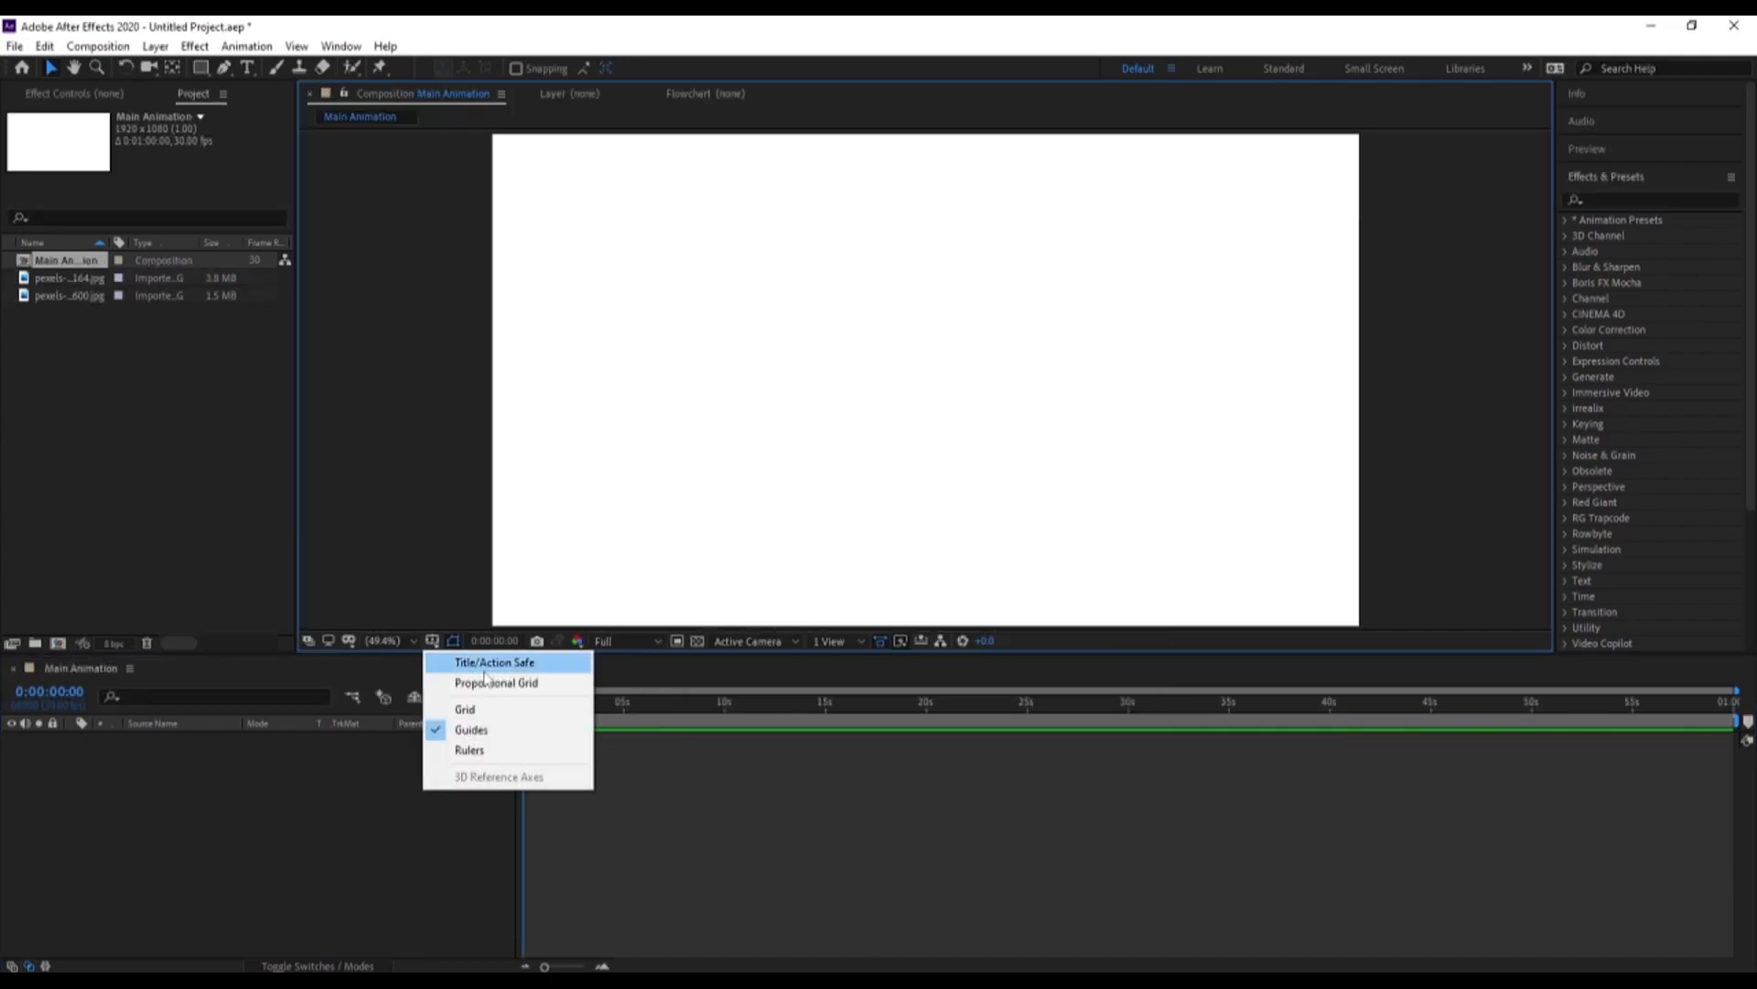
click(510, 663)
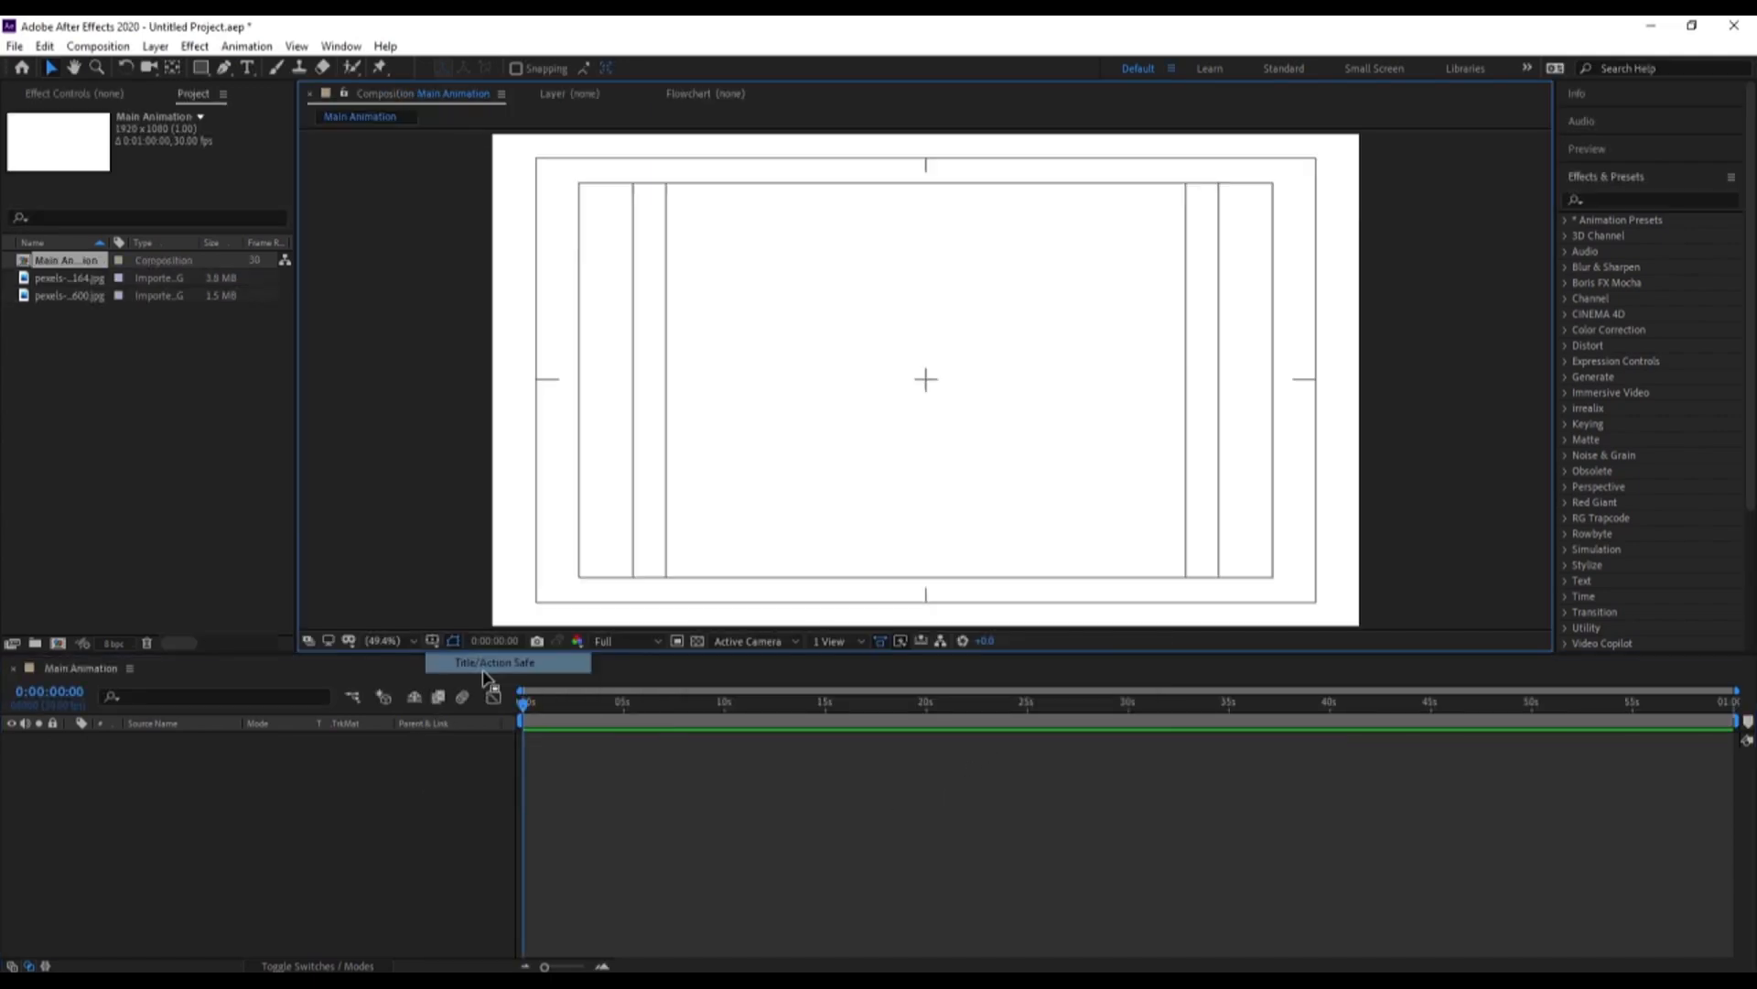
Add both pexels photos to the Main Animation timeline and fit them to the composition size
click(73, 278)
shift+click(66, 295)
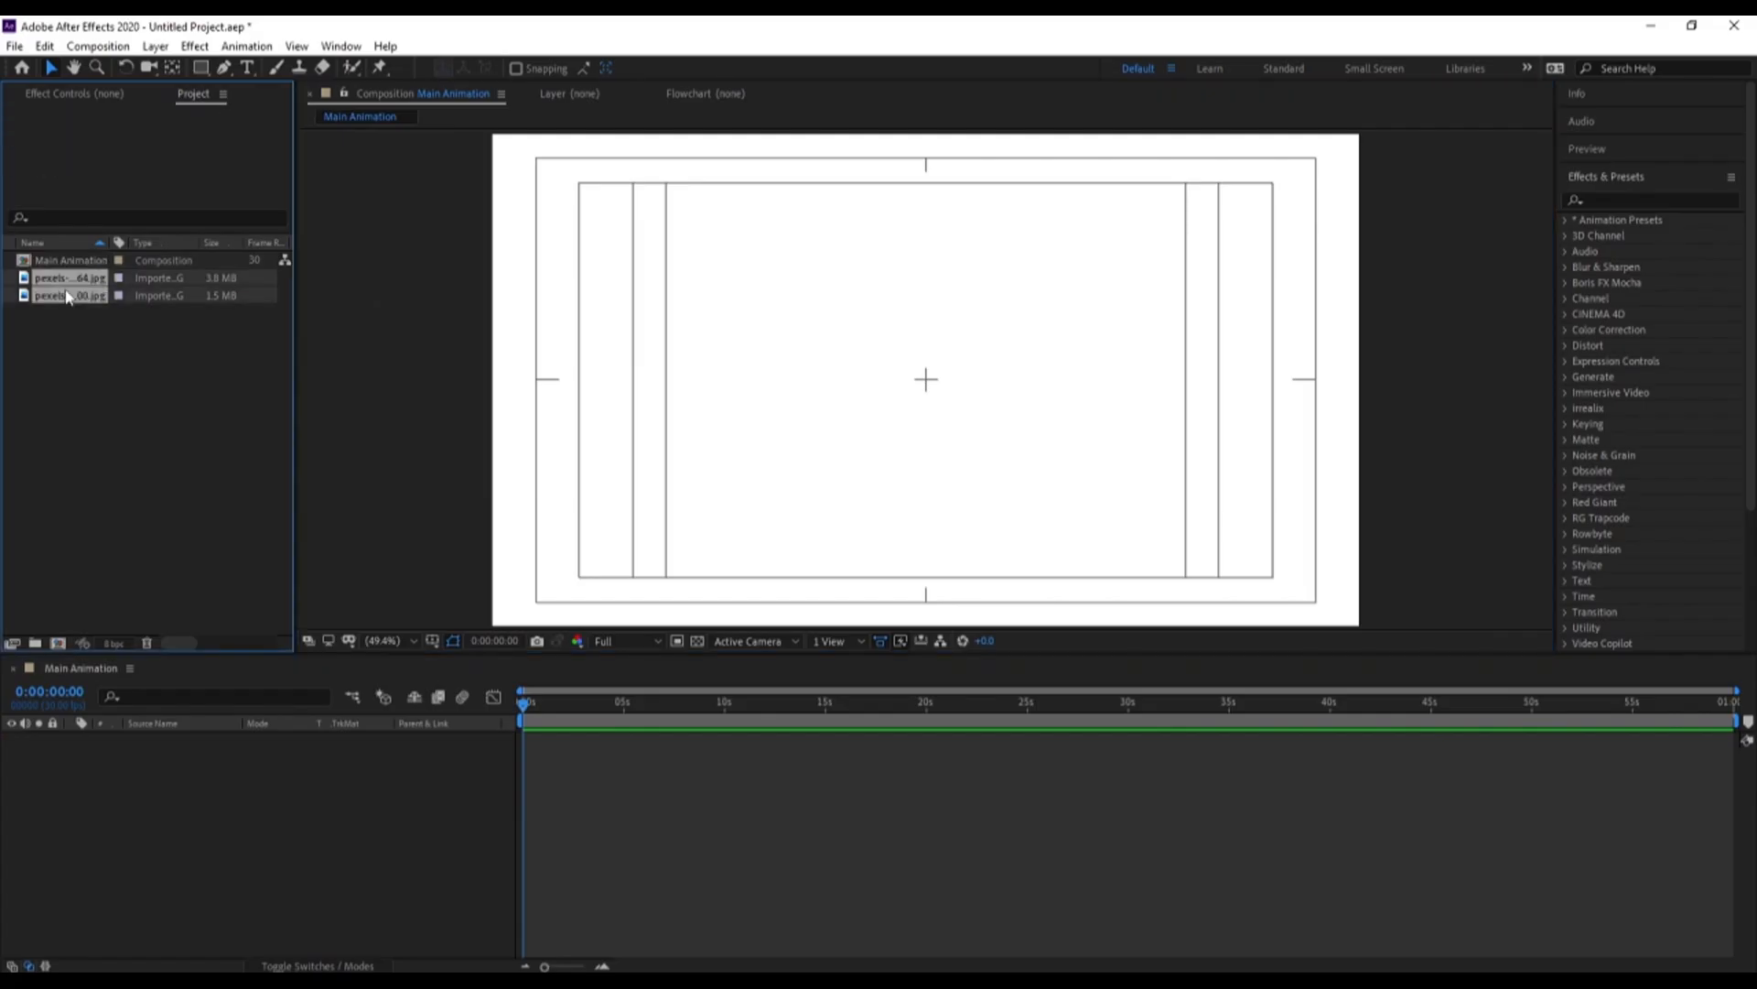
drag(66, 294, 222, 766)
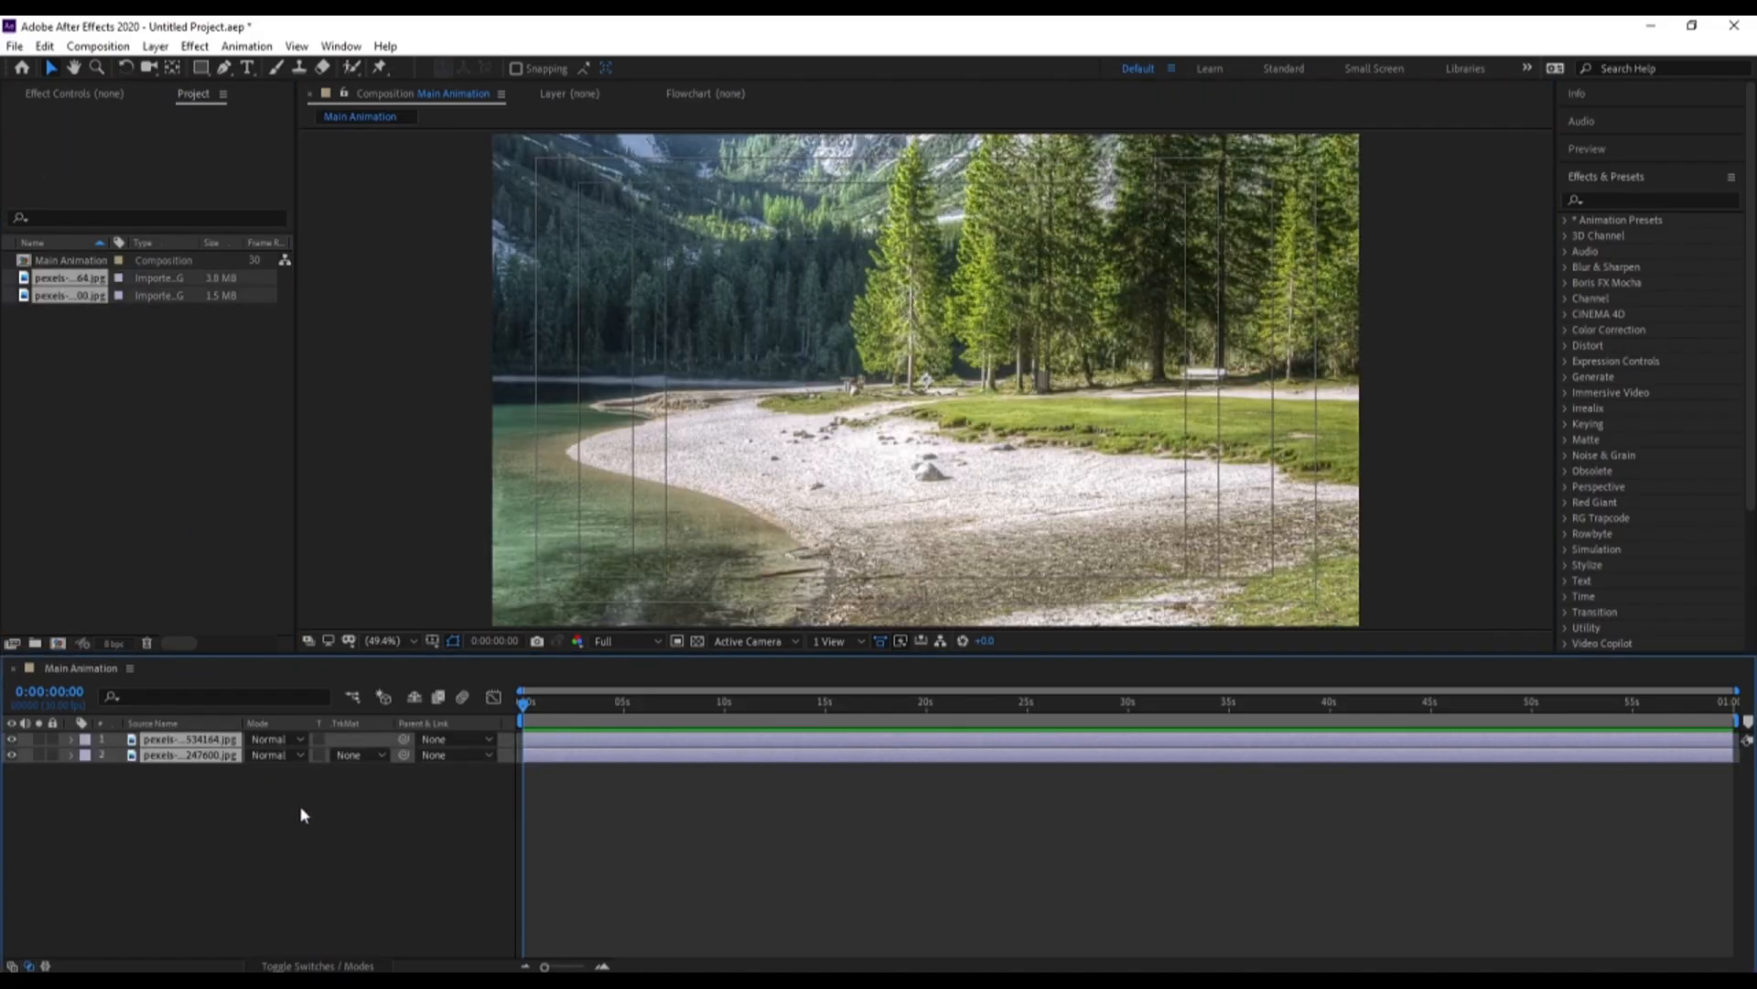
key(ctrl+a)
right_click(911, 405)
mouse_move(972, 499)
click(1177, 742)
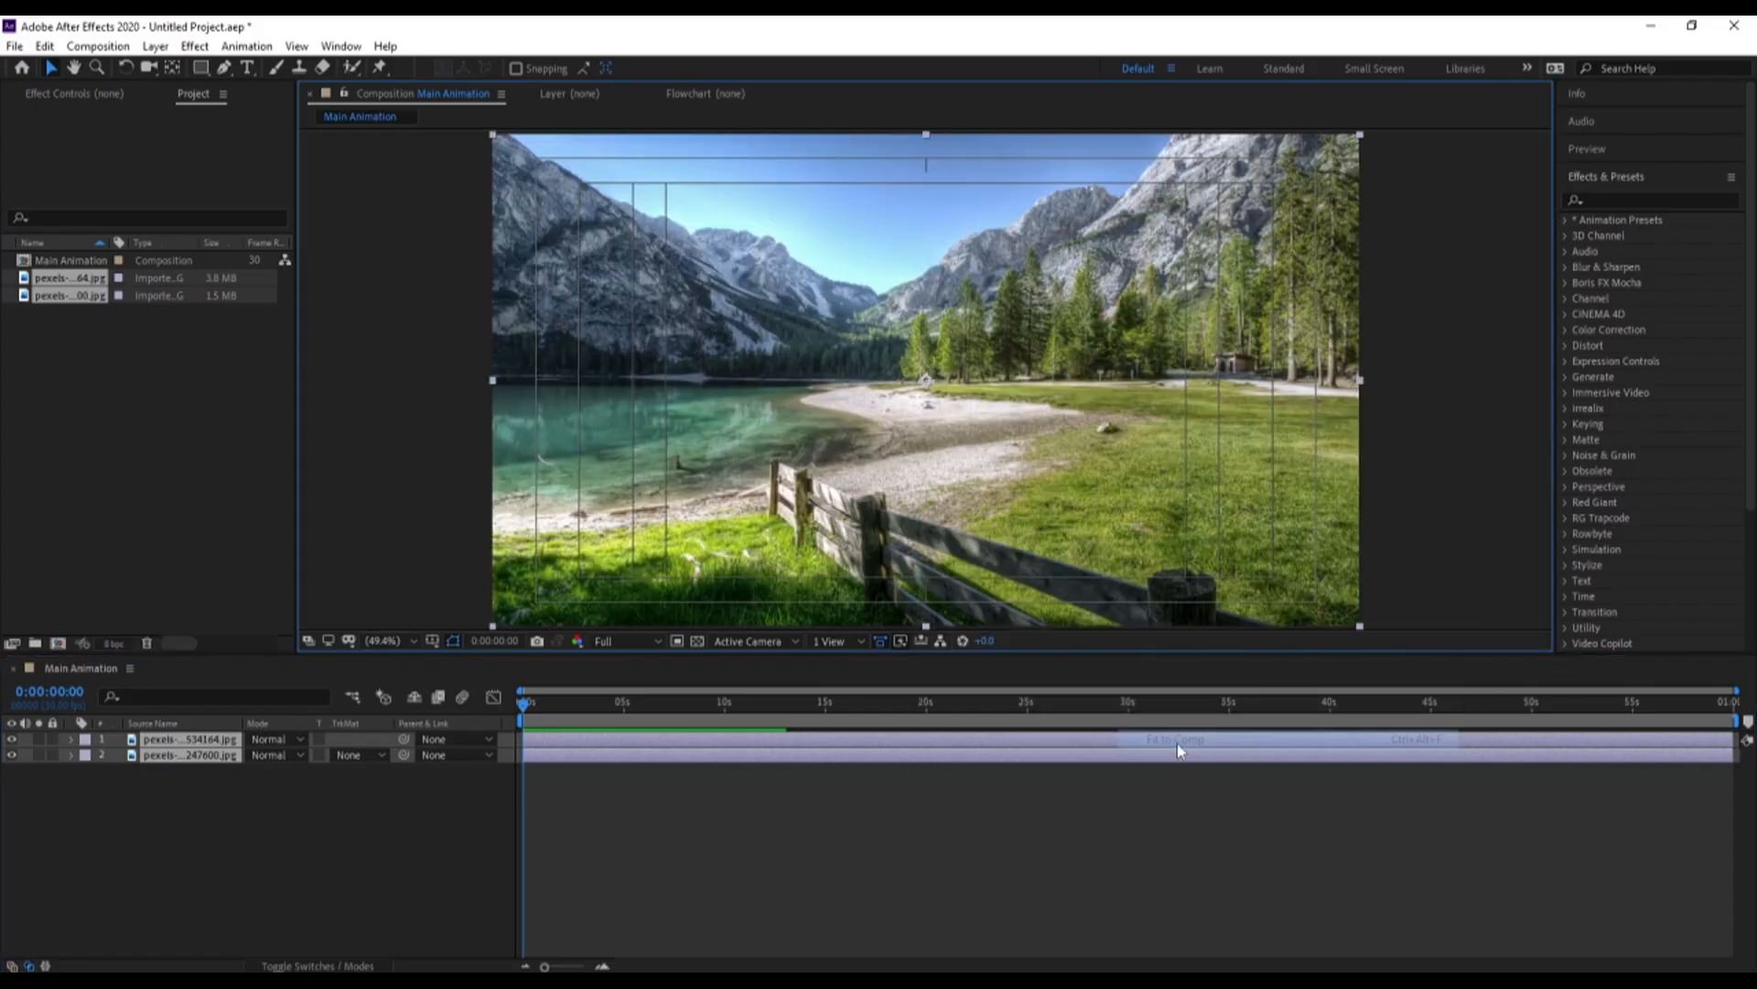
click(217, 802)
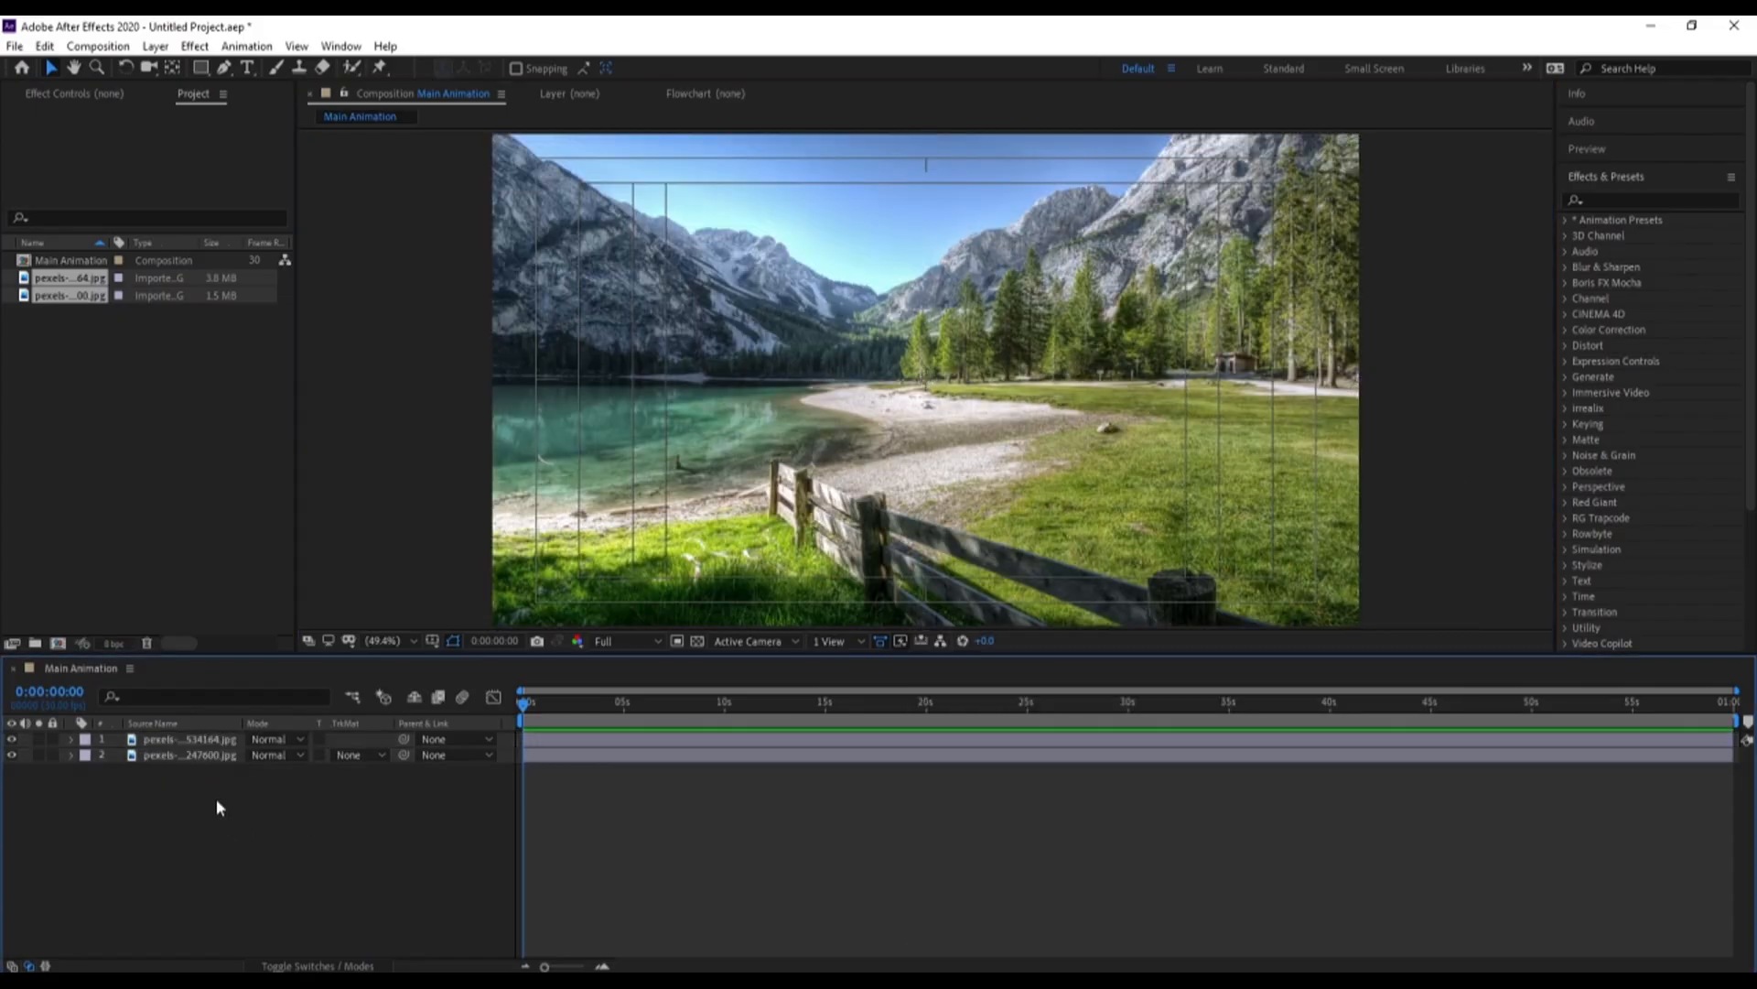
Hide the upper 534164 photo layer and set a Position keyframe on the 247600 photo at 0:00:01:00
click(13, 739)
click(164, 755)
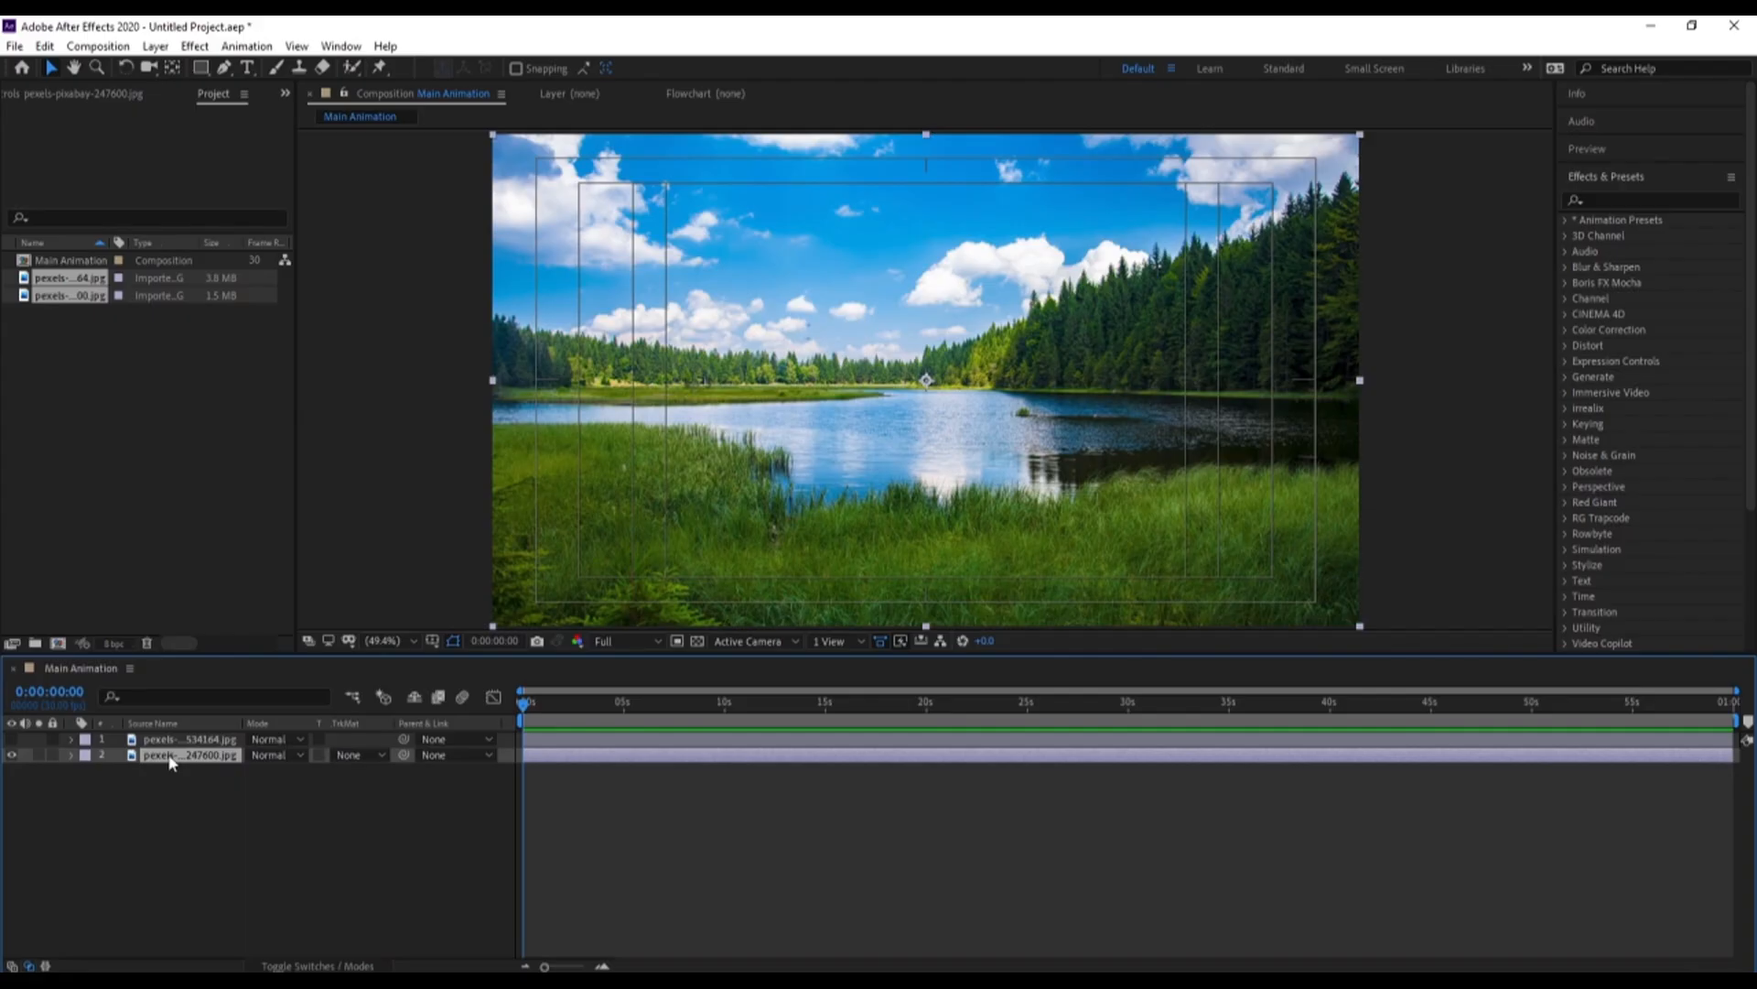
key(equal)
key(equal)
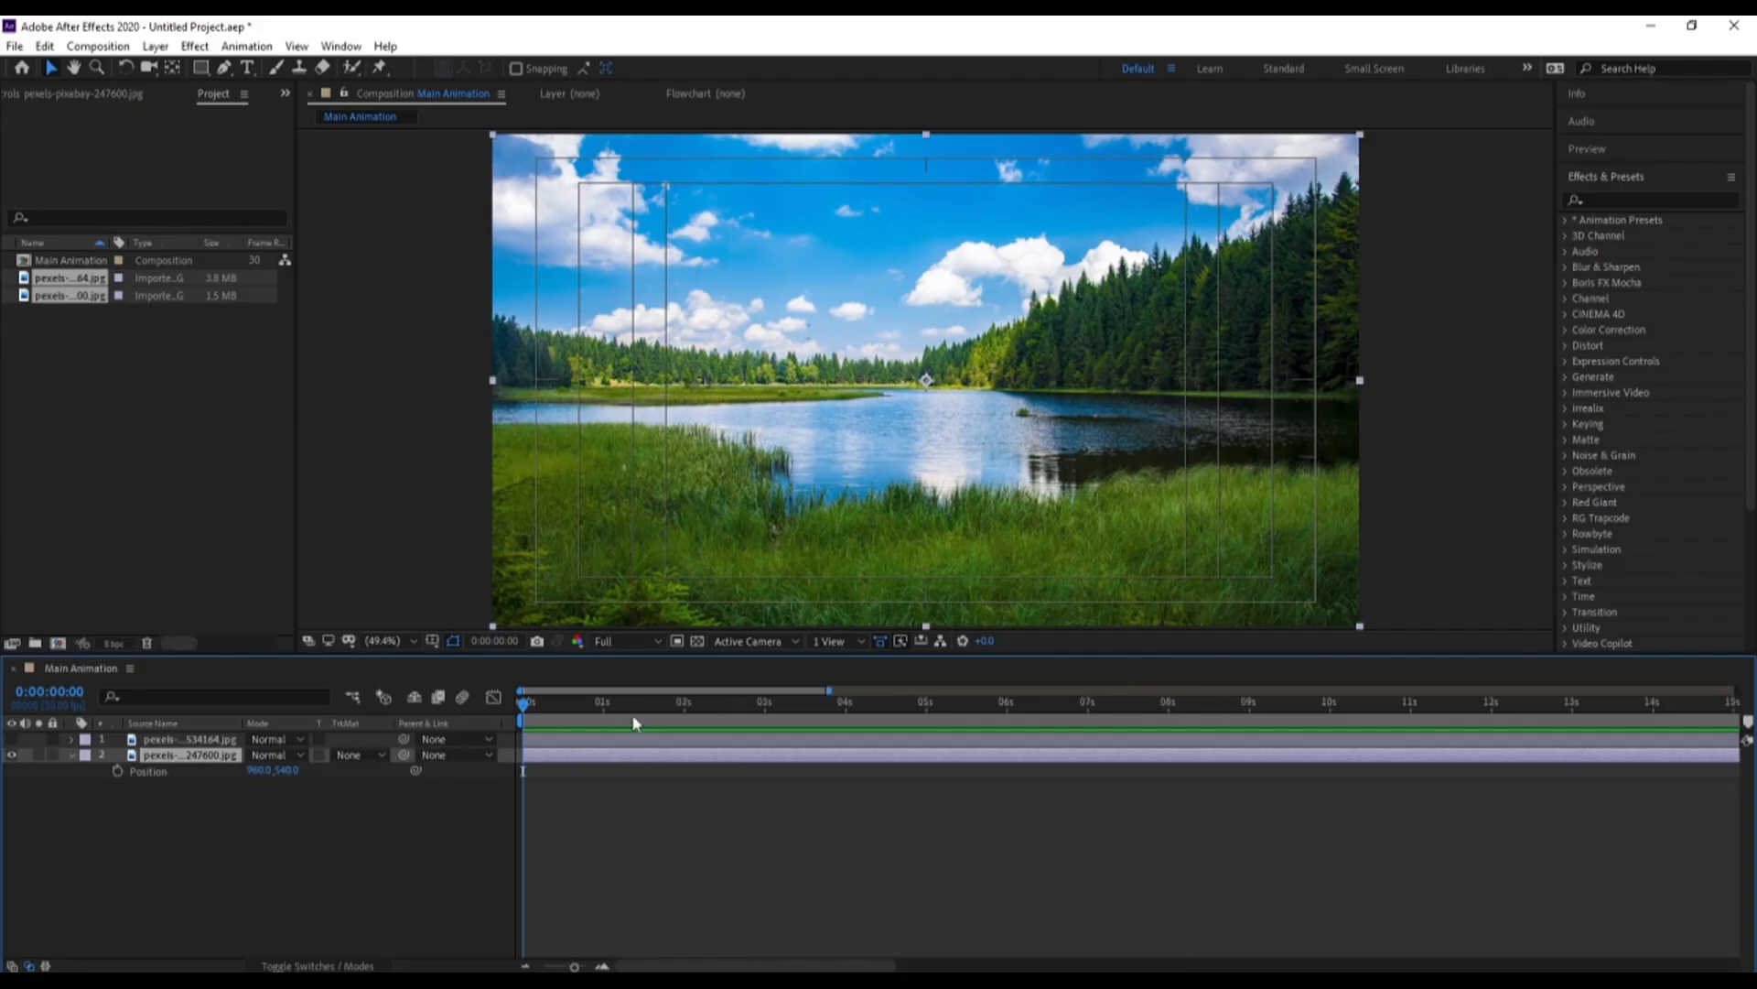
click(602, 706)
click(117, 771)
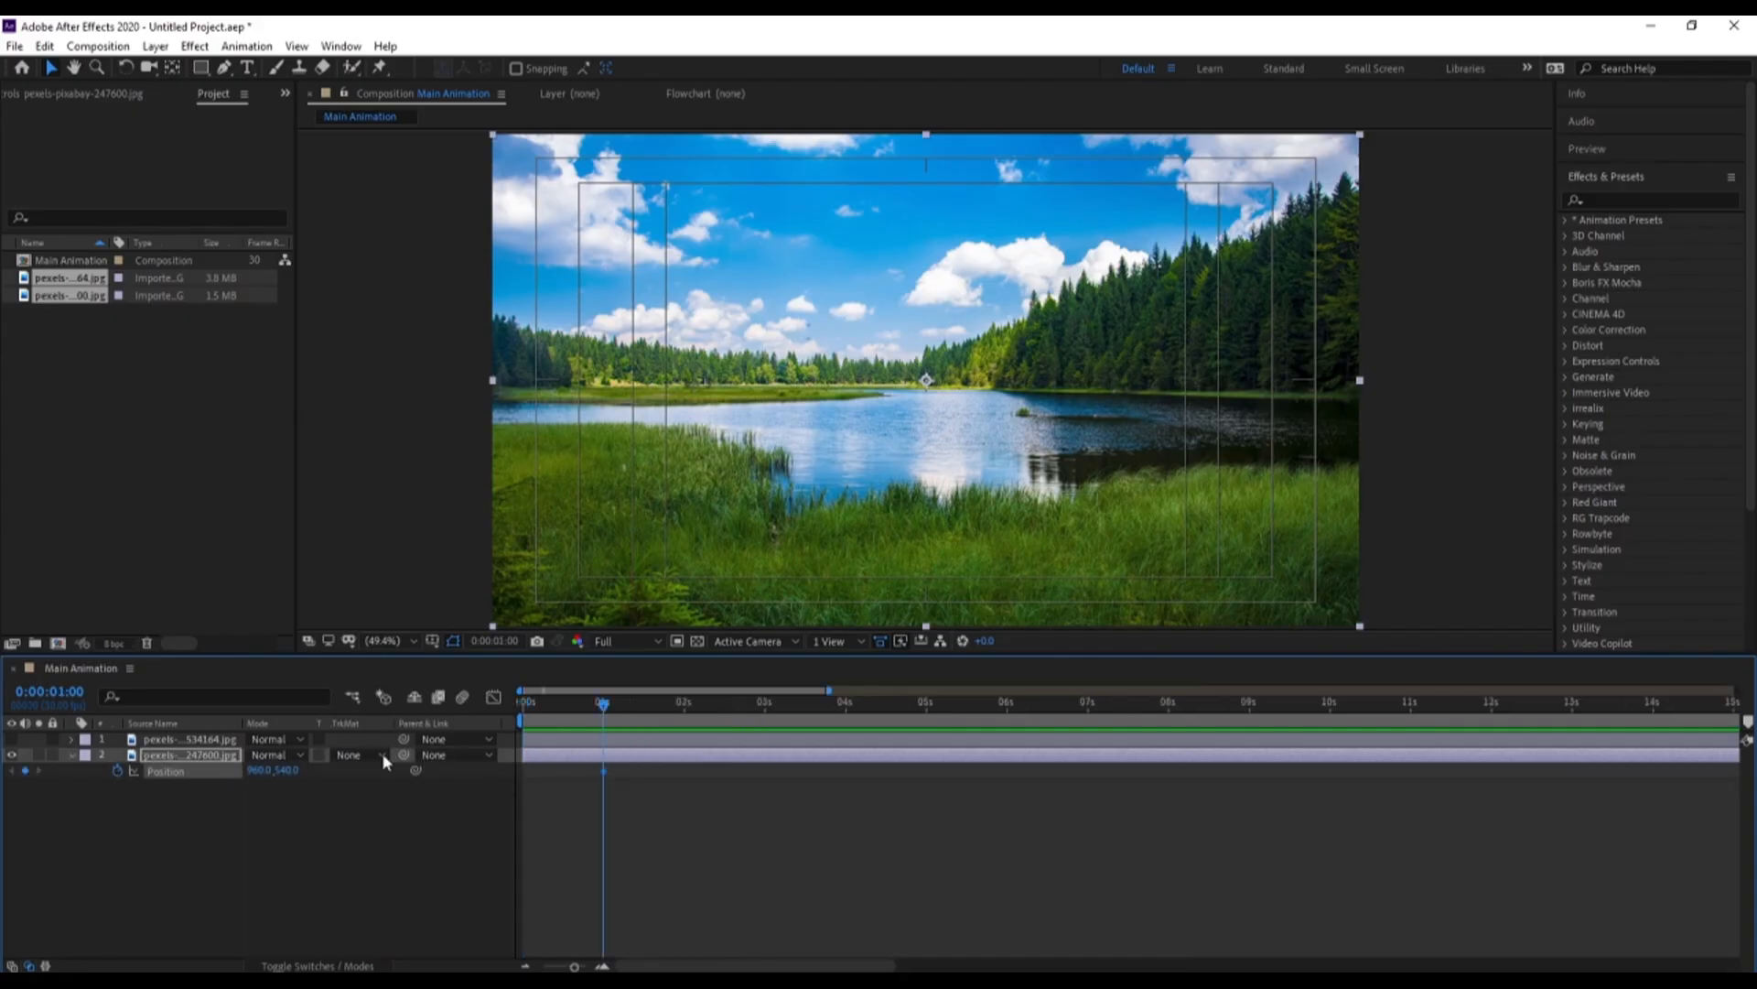
At 0:00:02:00, move the 247600 photo fully past the frame's left edge, to position -958.7, 540
click(685, 706)
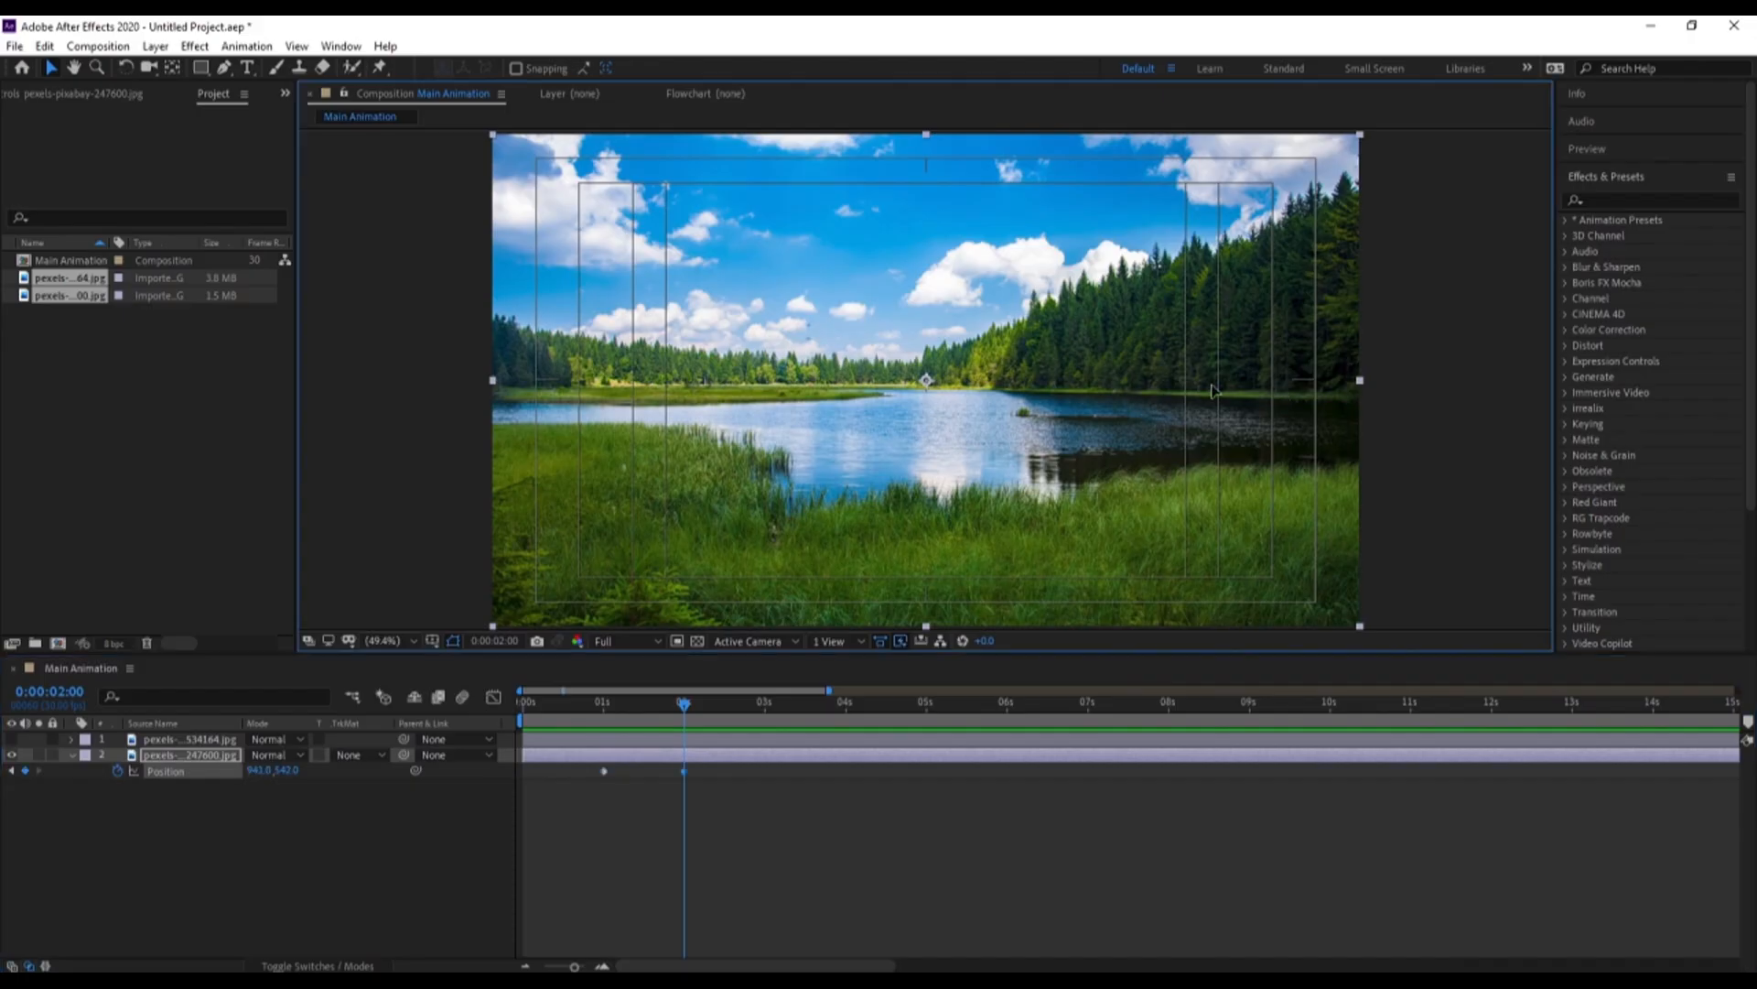
drag(1213, 389, 423, 383)
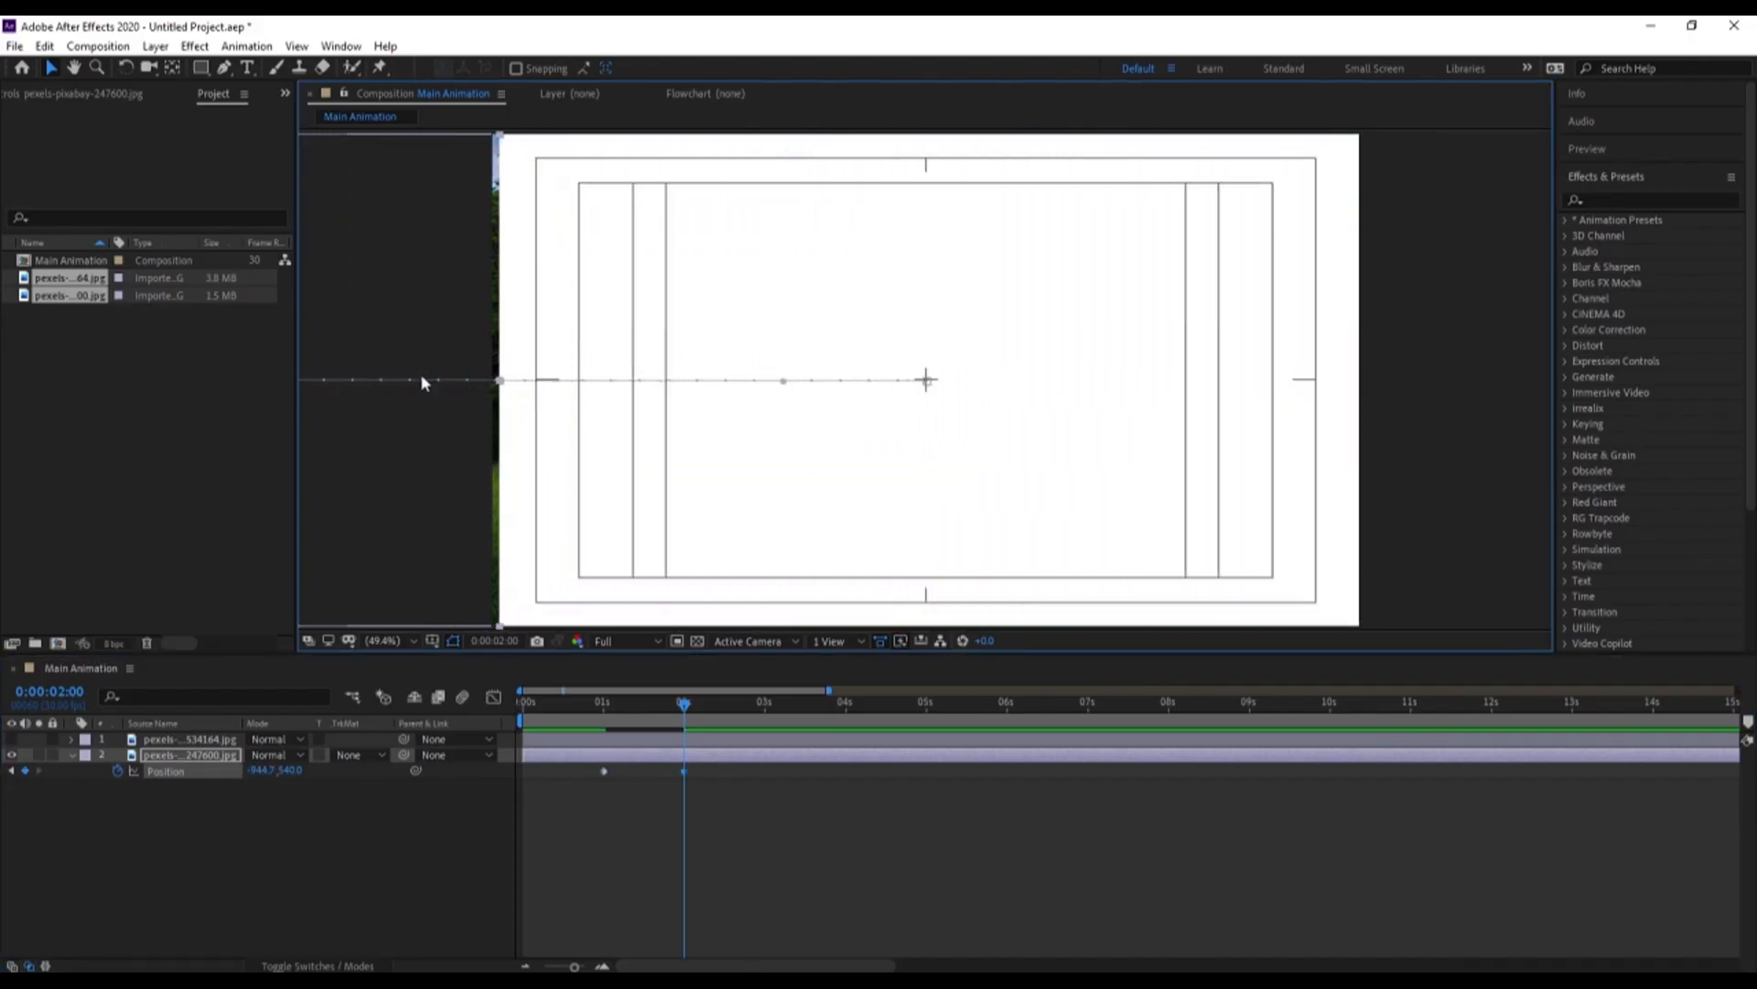
key(Left)
key(Left)
key(Left)
key(Left)
key(Left)
key(Left)
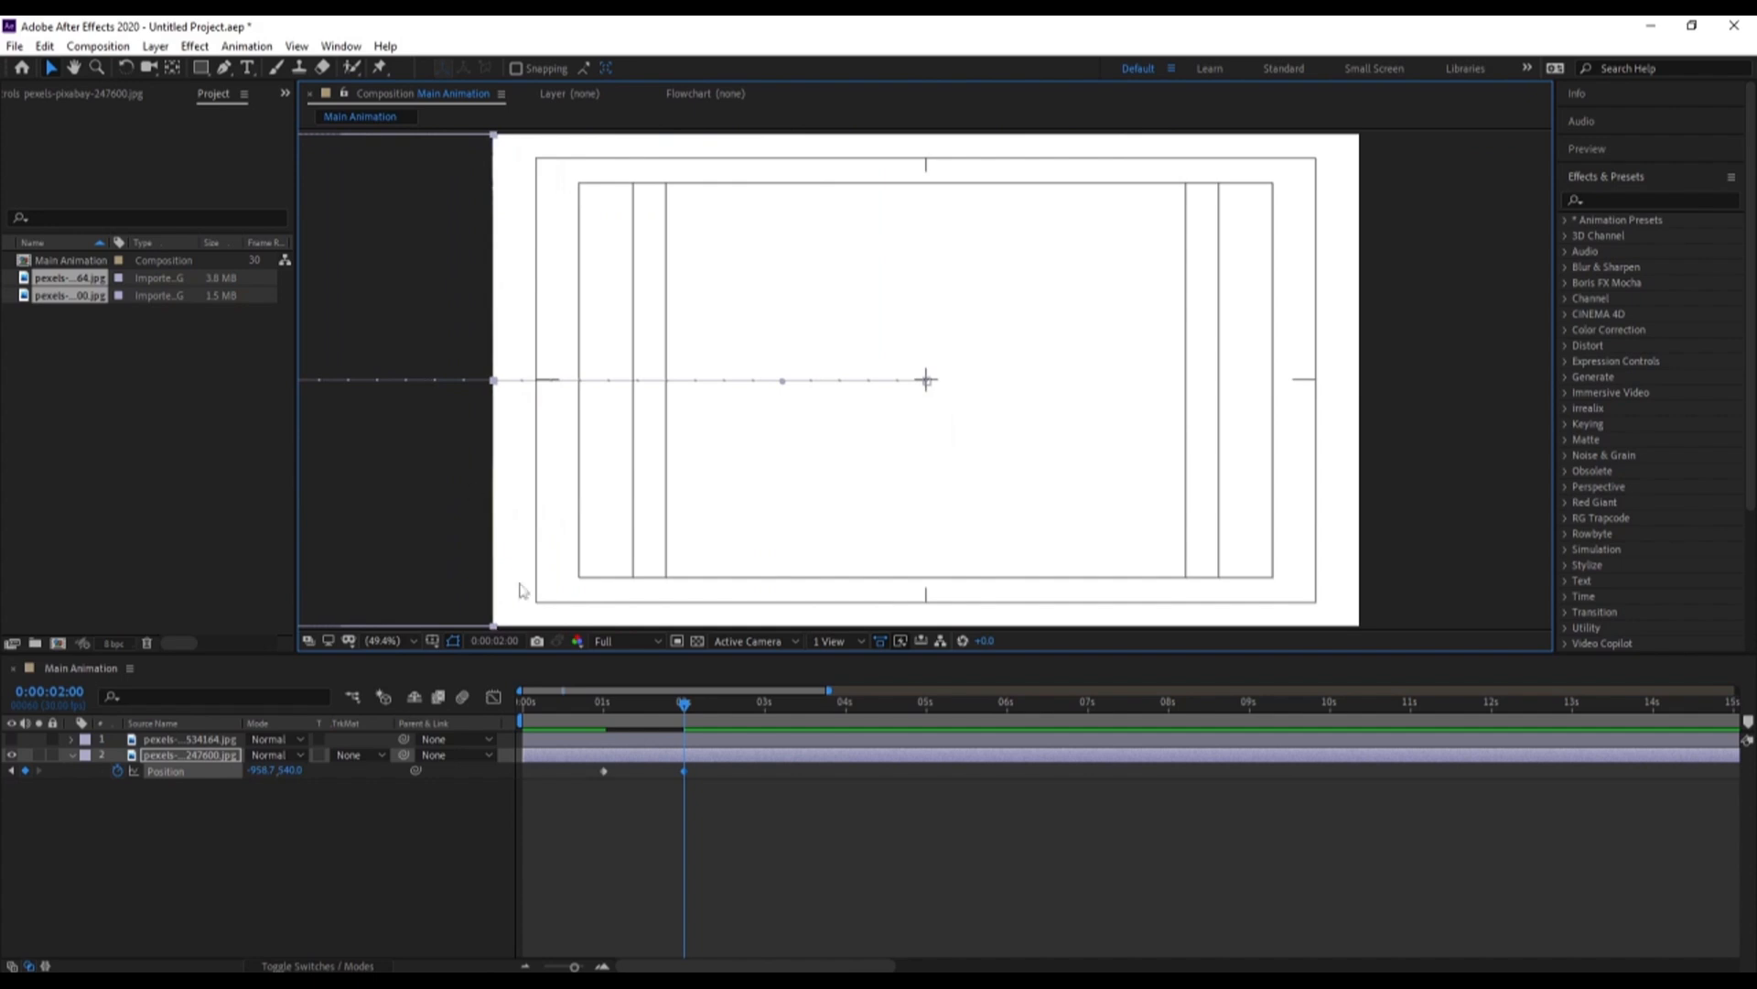
Unhide the 534164 photo, parent it to the 247600 photo layer and preview the slide
click(305, 809)
click(11, 738)
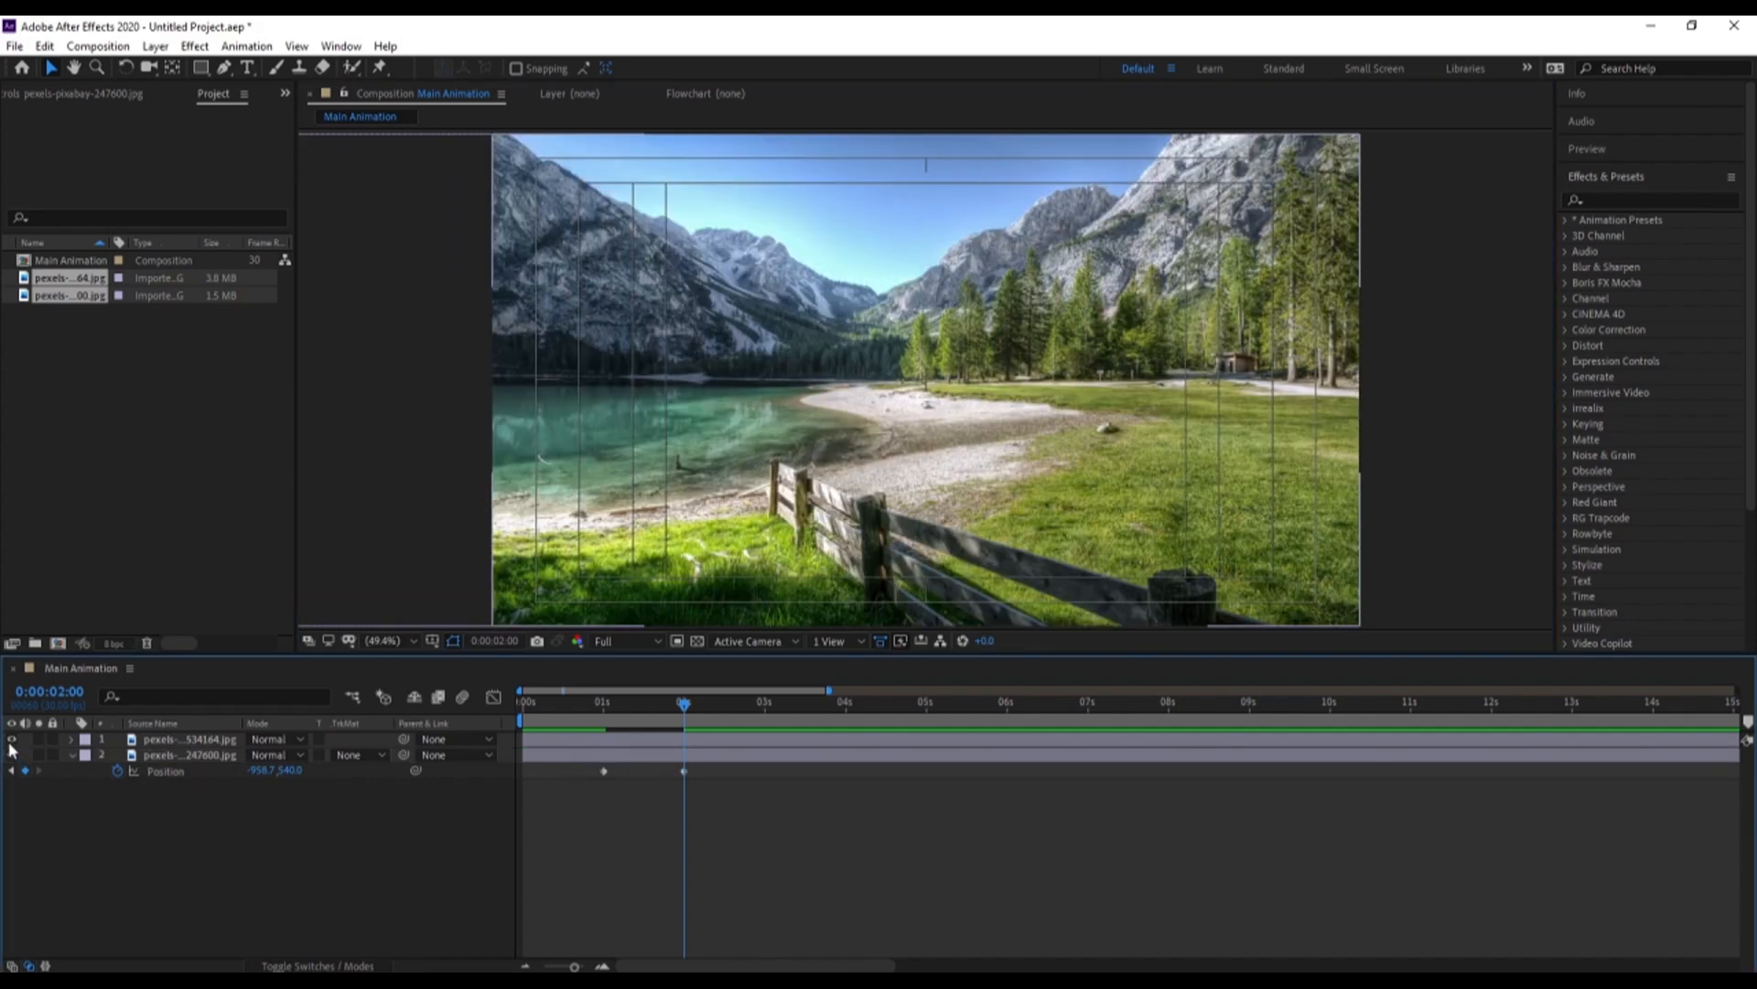
click(189, 740)
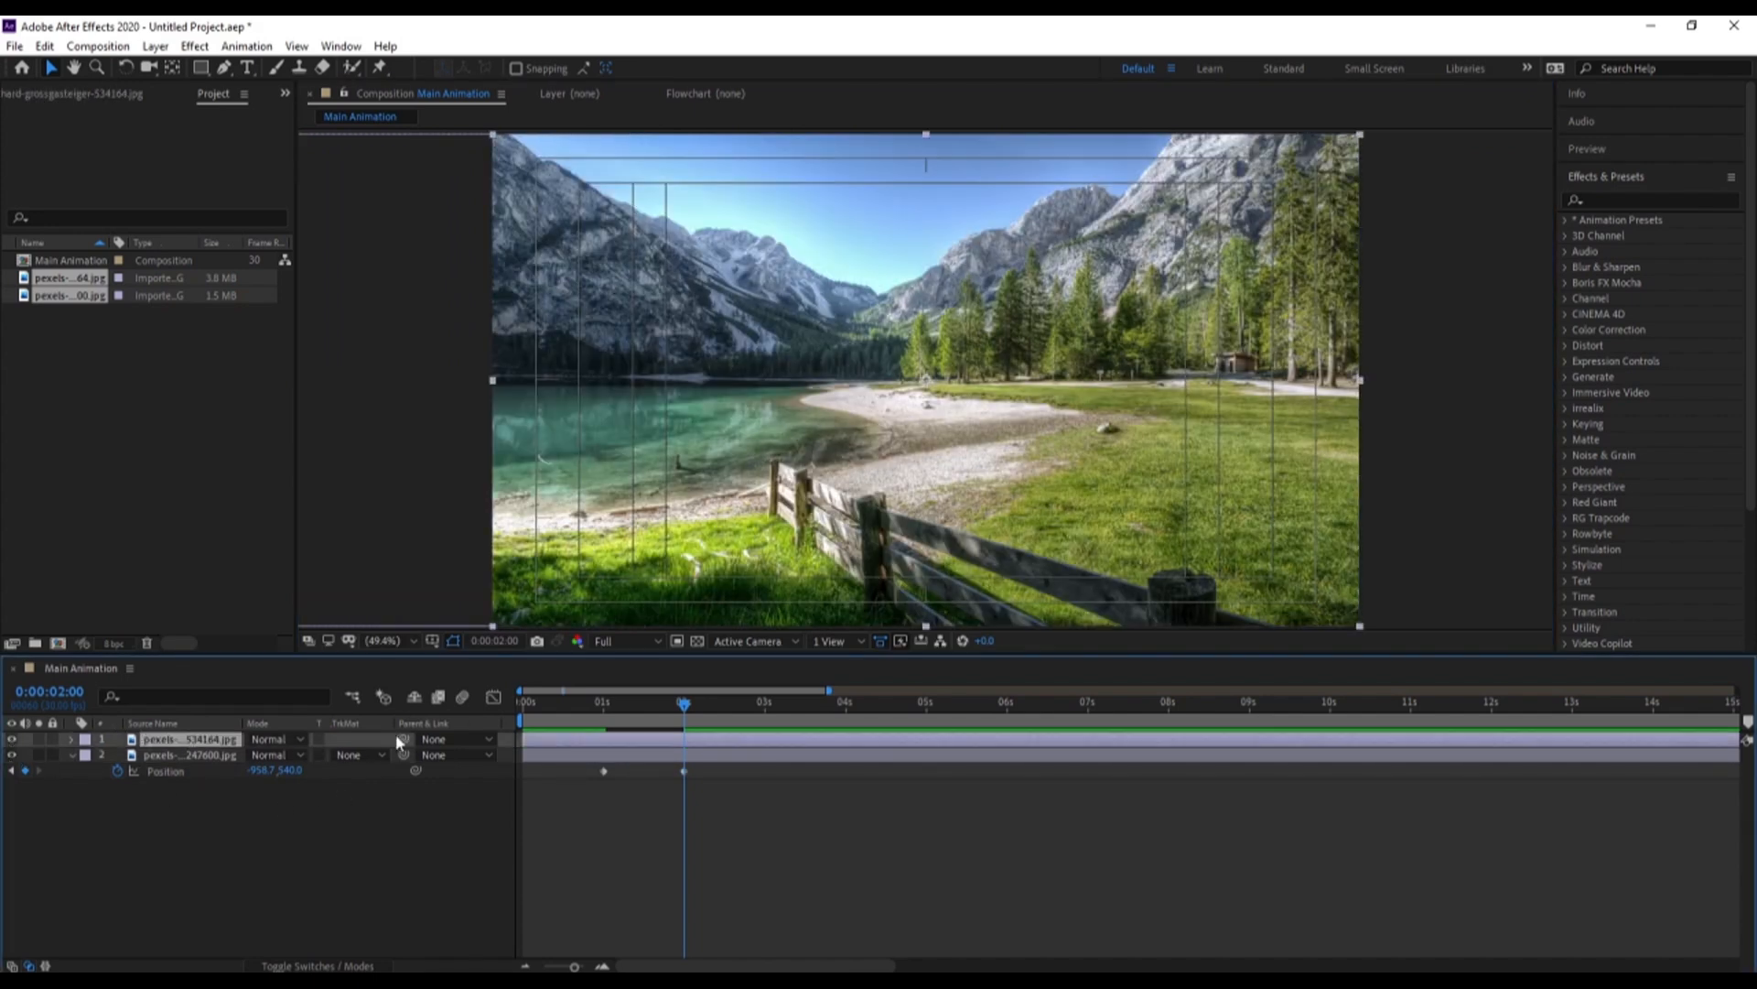
drag(293, 744, 208, 755)
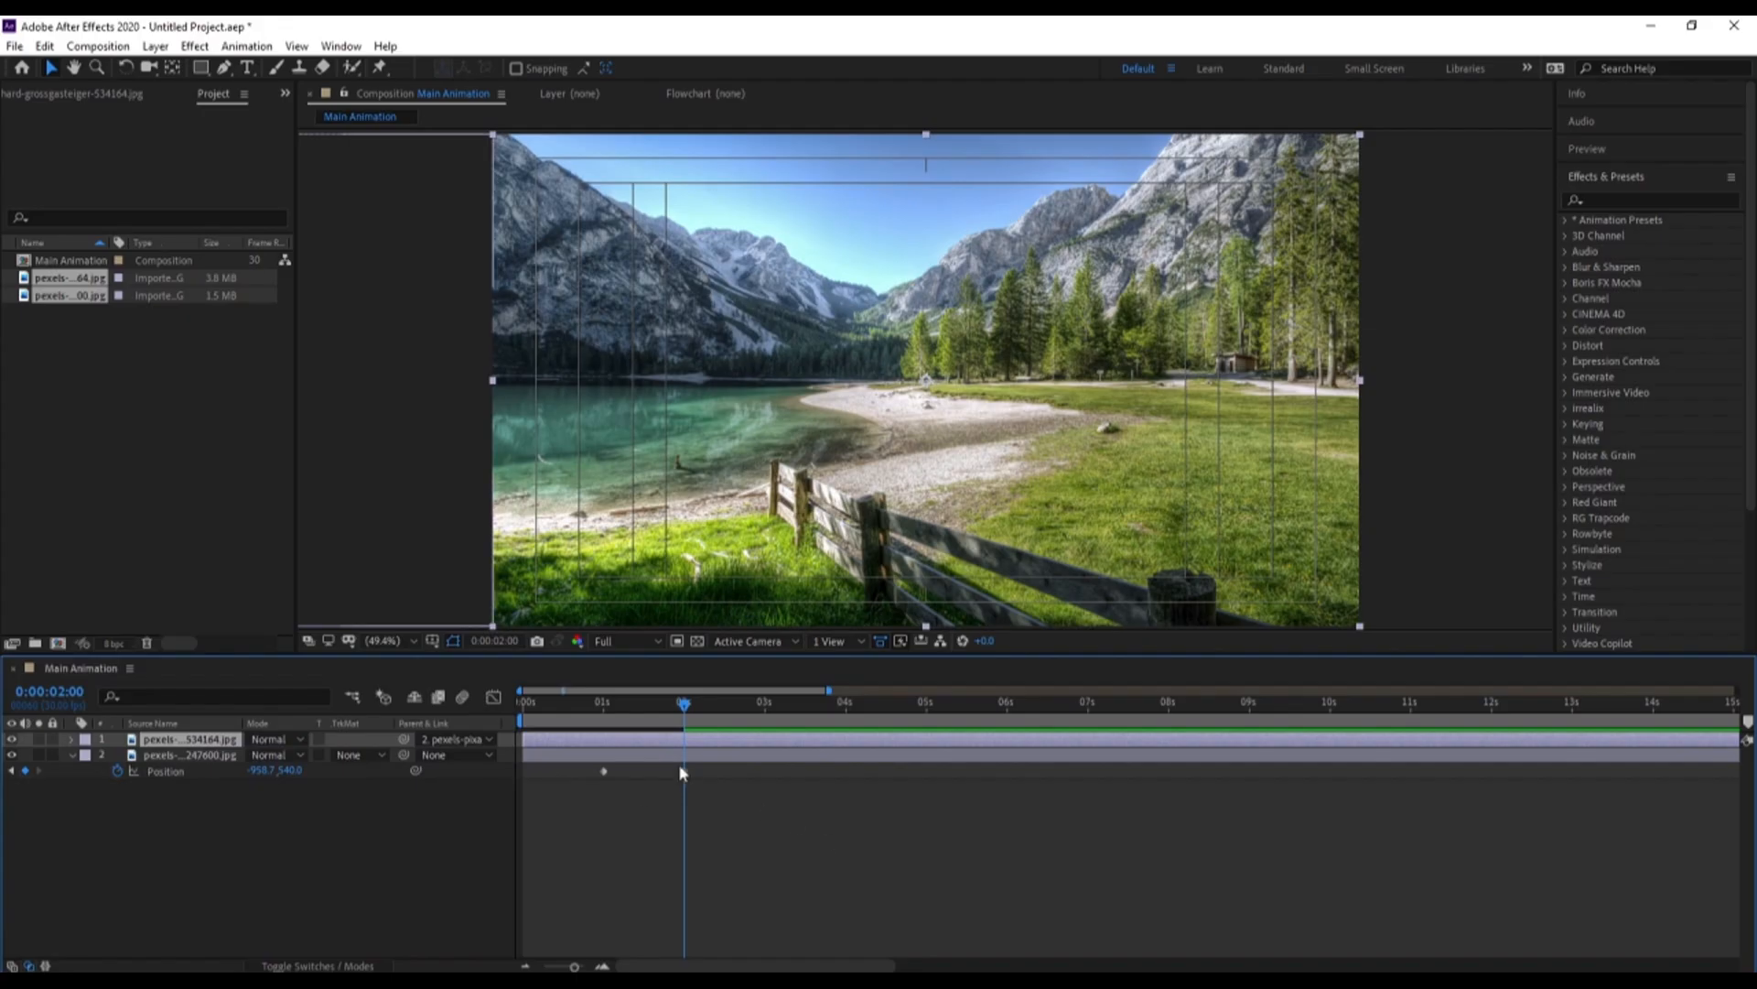
drag(683, 763, 539, 722)
key(space)
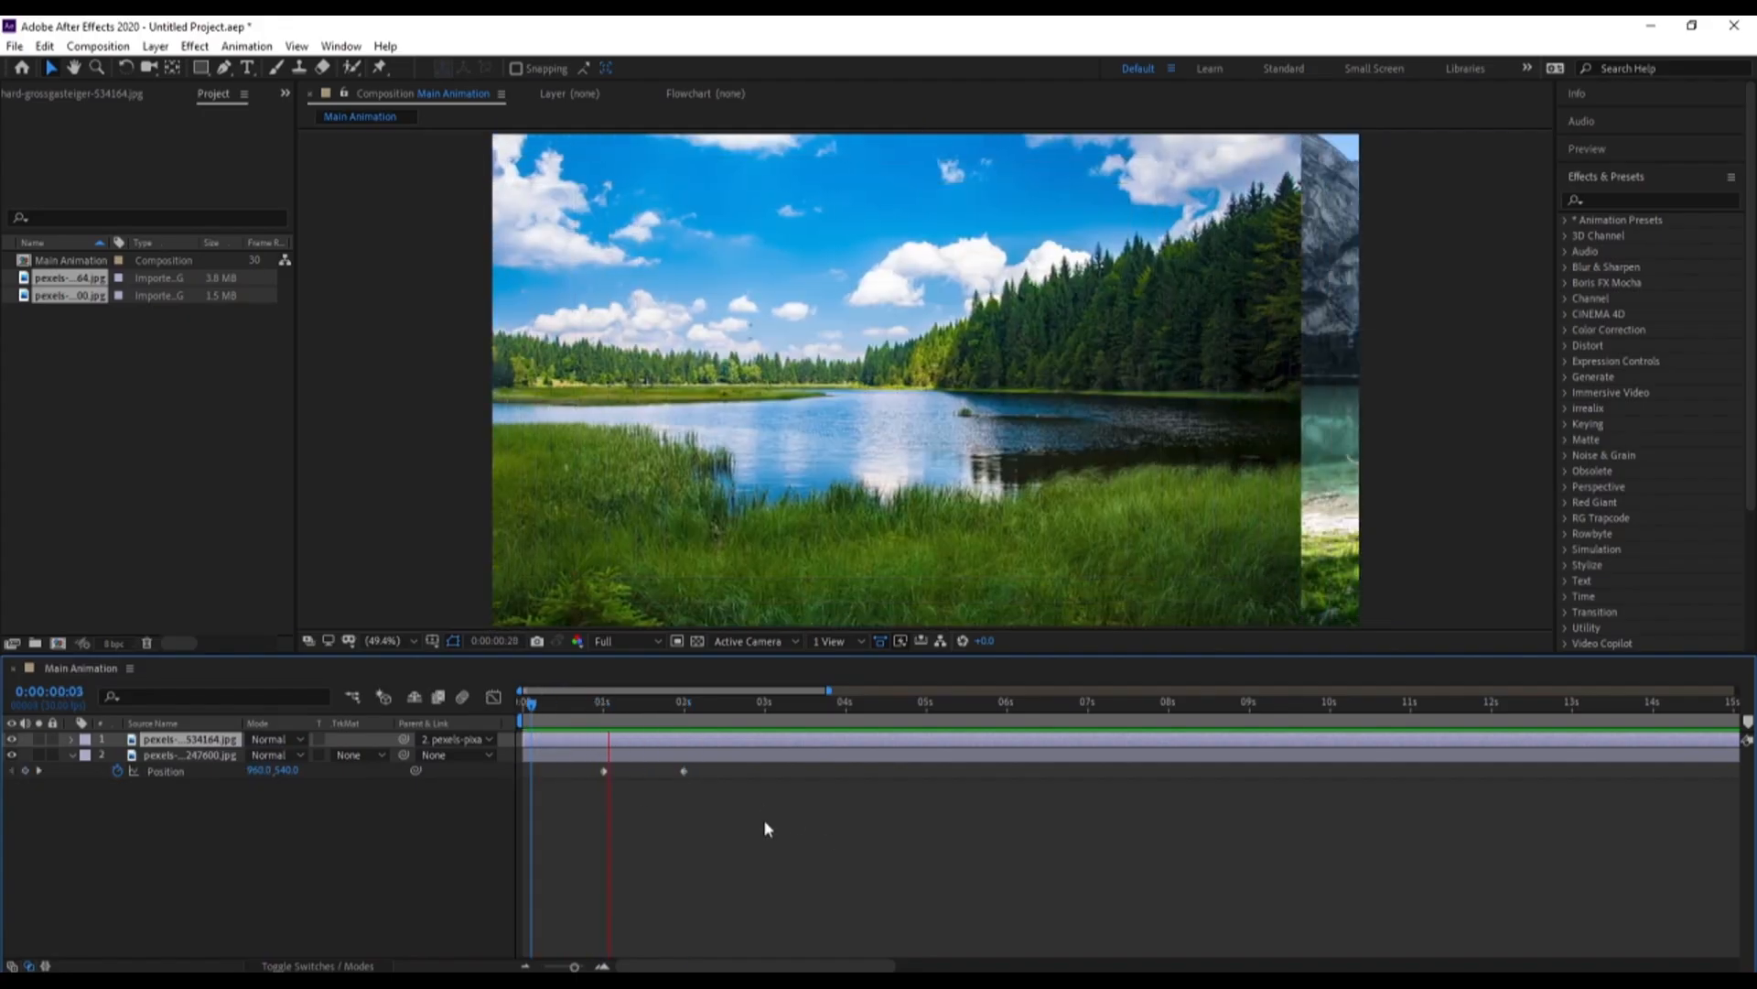
key(space)
Easy-ease both Position keyframes of the 247600 photo and move the second one to about 0:00:02:14
drag(765, 822, 560, 758)
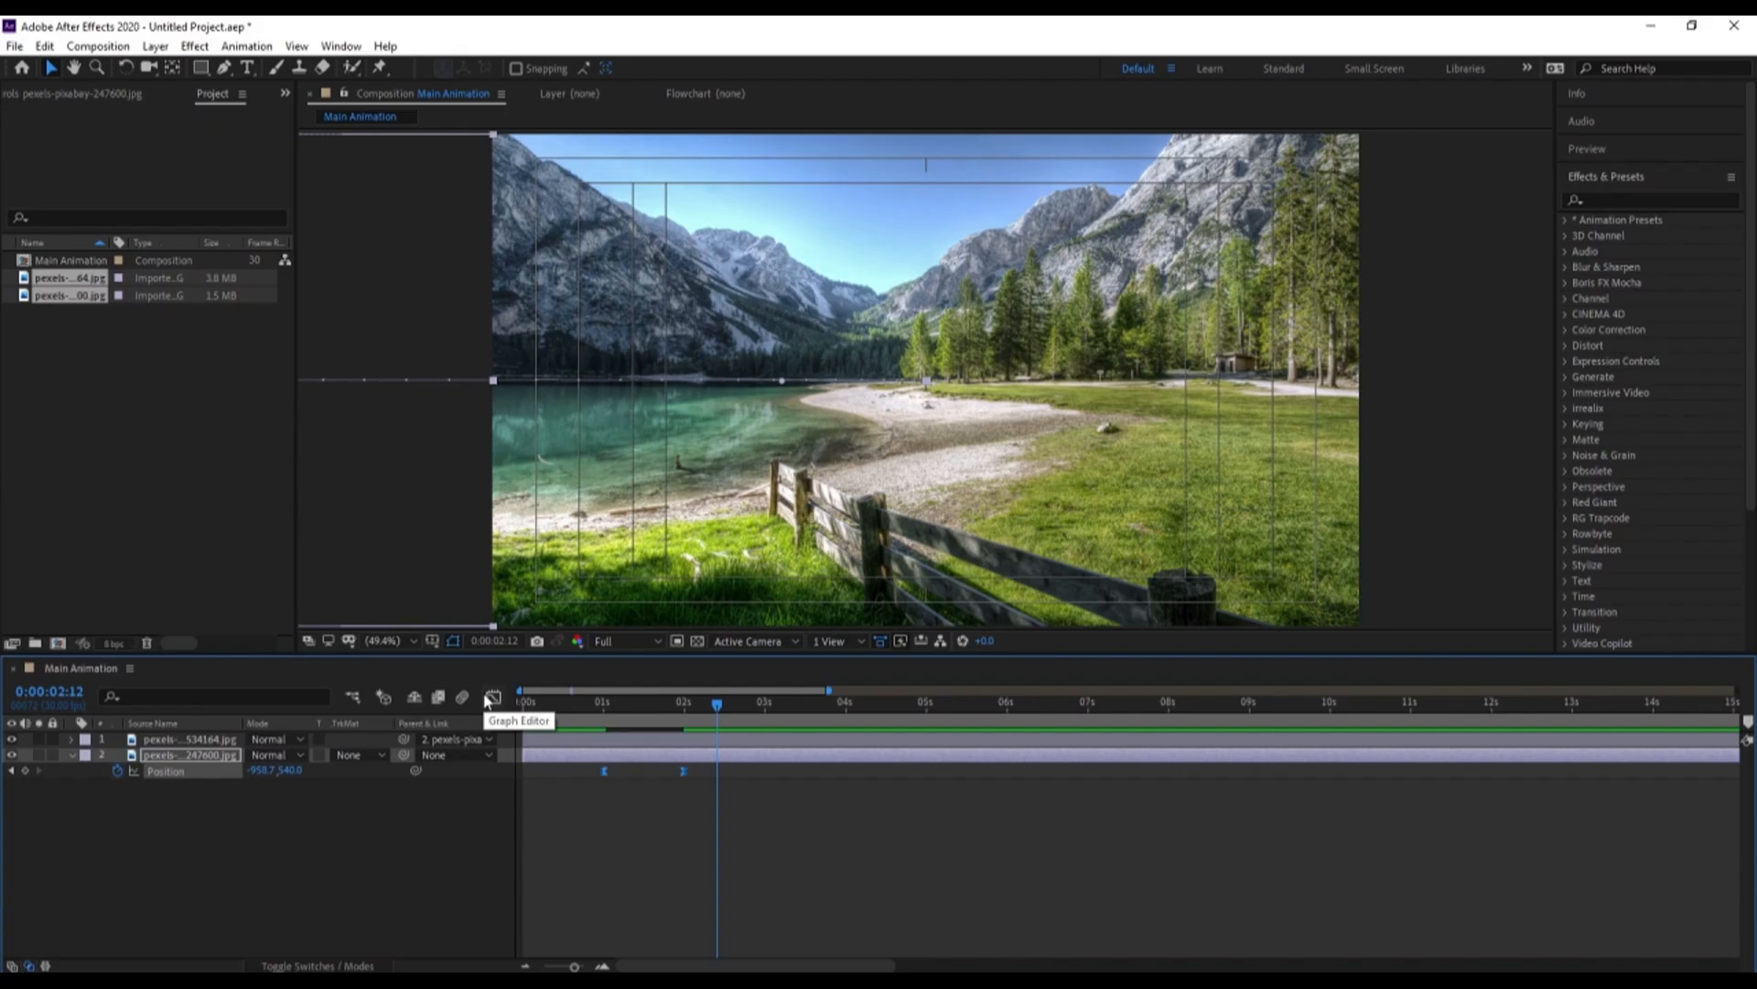
drag(683, 771, 717, 772)
Reshape the 247600 photo's Position speed curve with the keyframe influence handles in the Graph Editor, and preview the slide
click(493, 698)
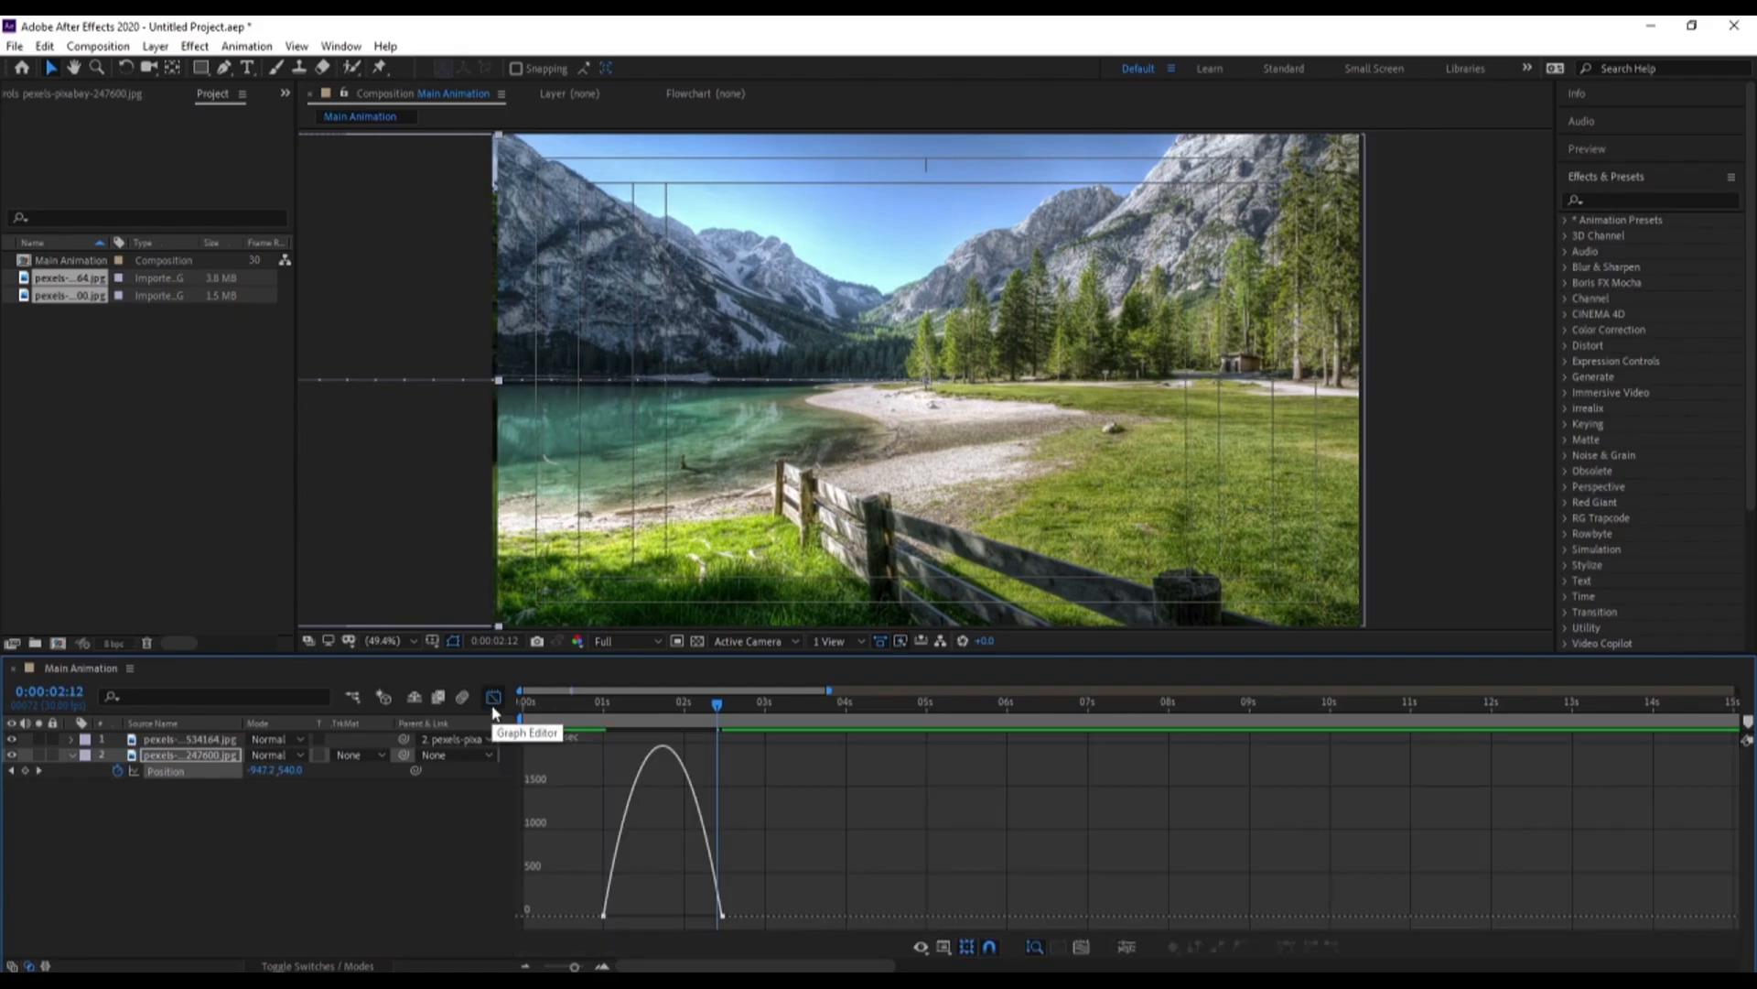
drag(785, 838, 583, 925)
key(equal)
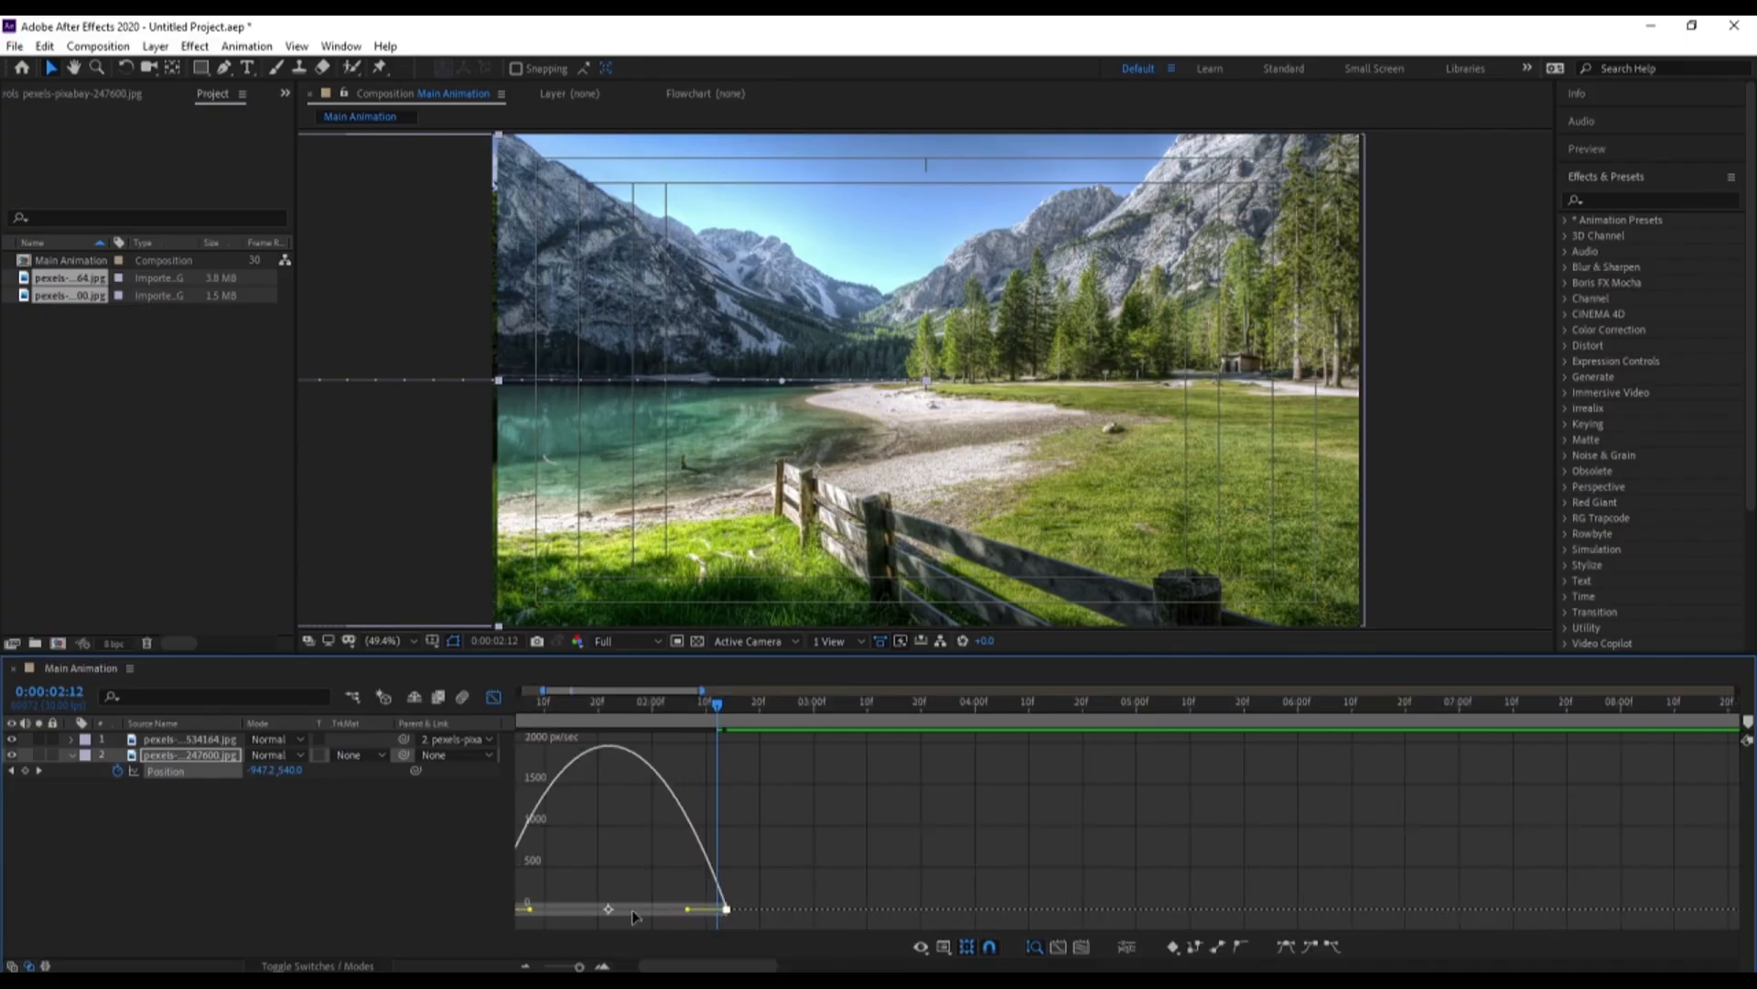
drag(687, 910, 671, 966)
drag(723, 911, 759, 911)
click(493, 698)
key(space)
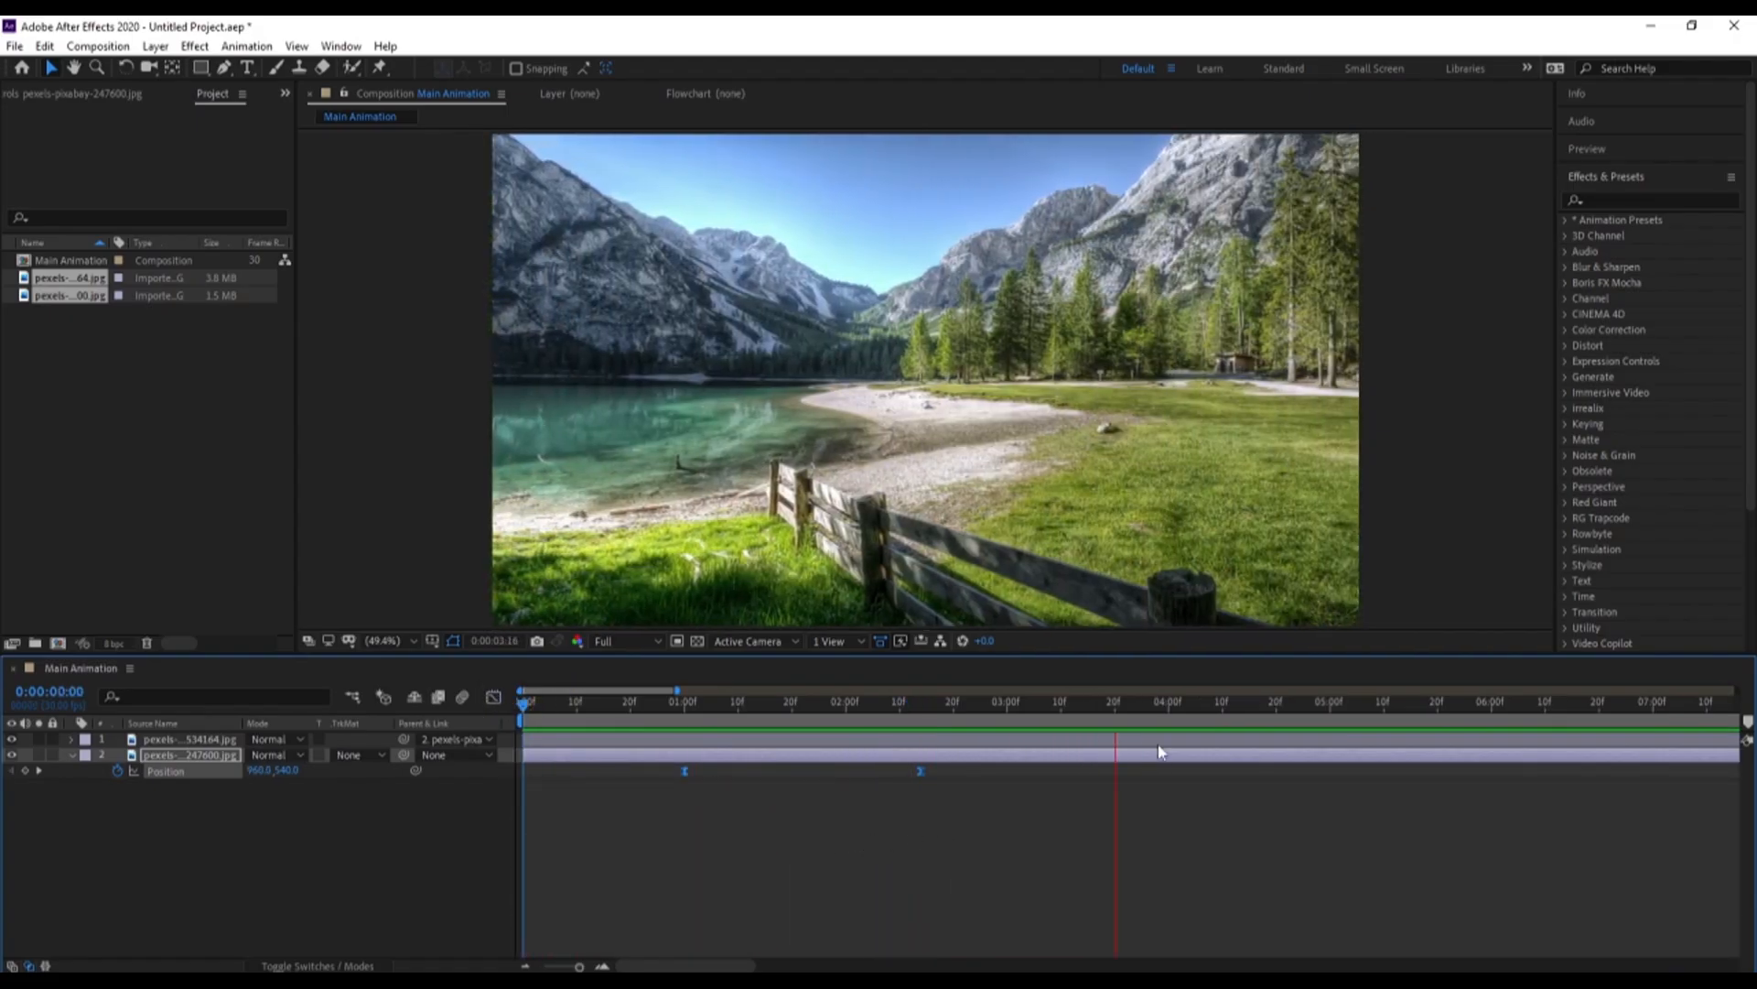
key(space)
Copy the two Position keyframes of the 247600 photo and paste them at 0:00:05:07
key(space)
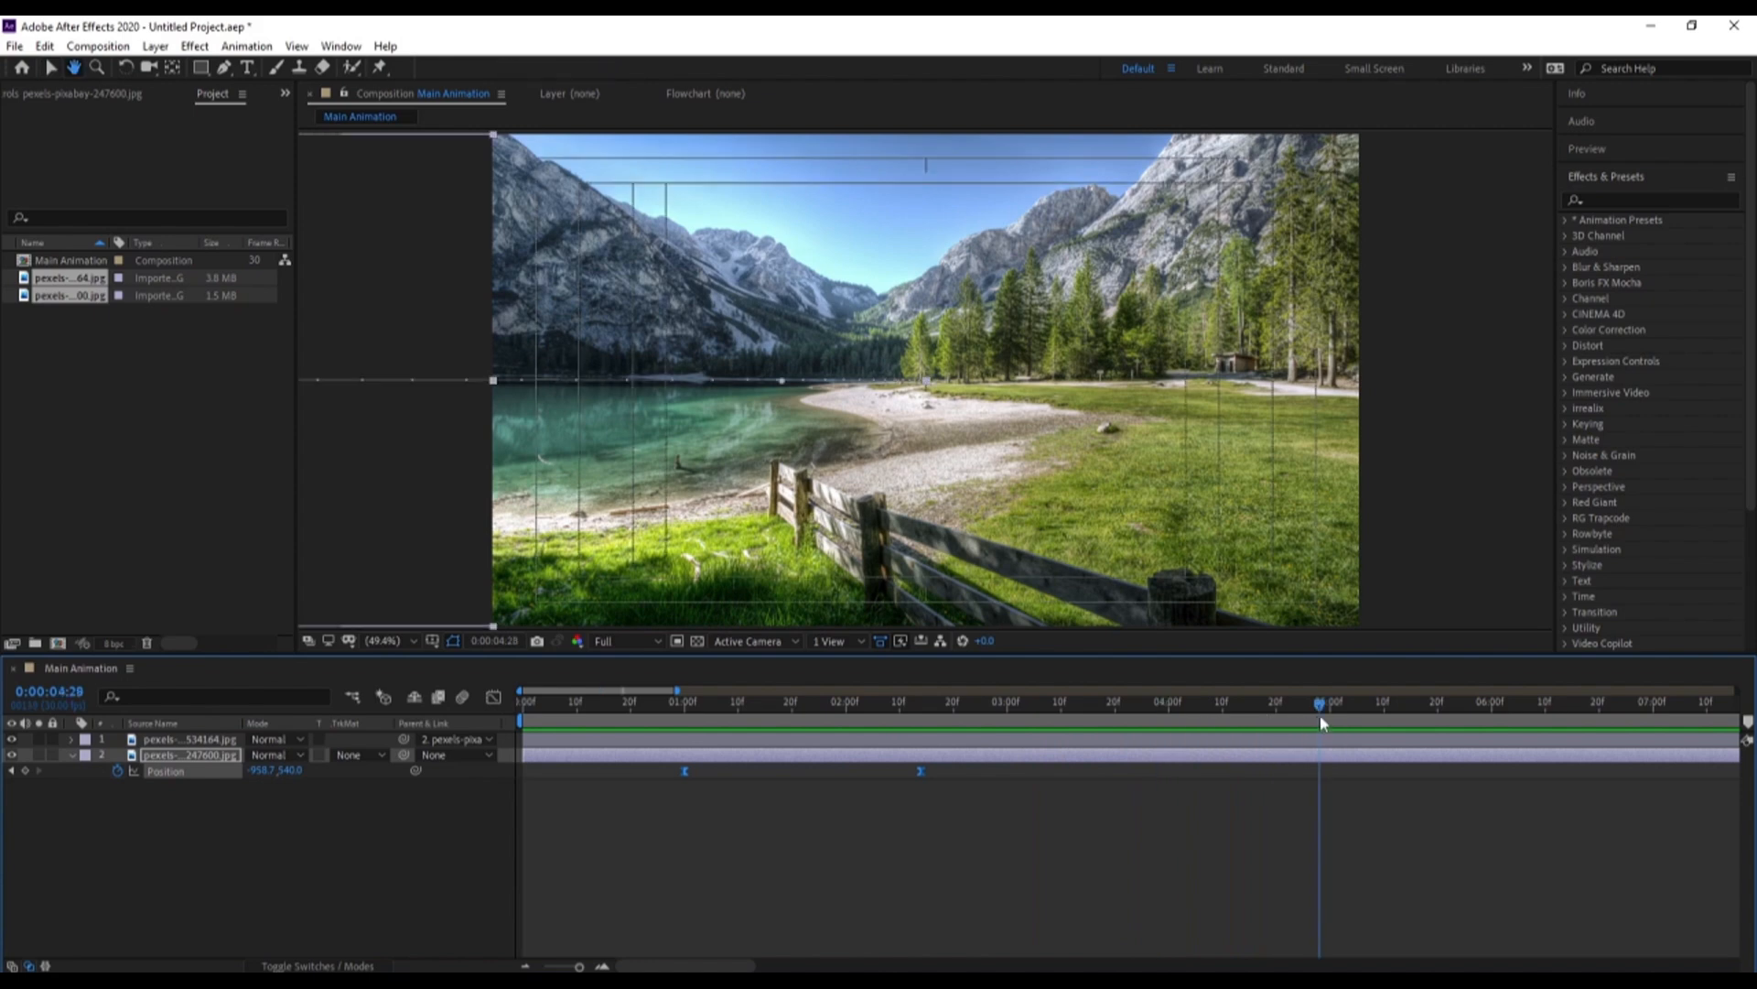
key(space)
key(space)
drag(1098, 835, 672, 762)
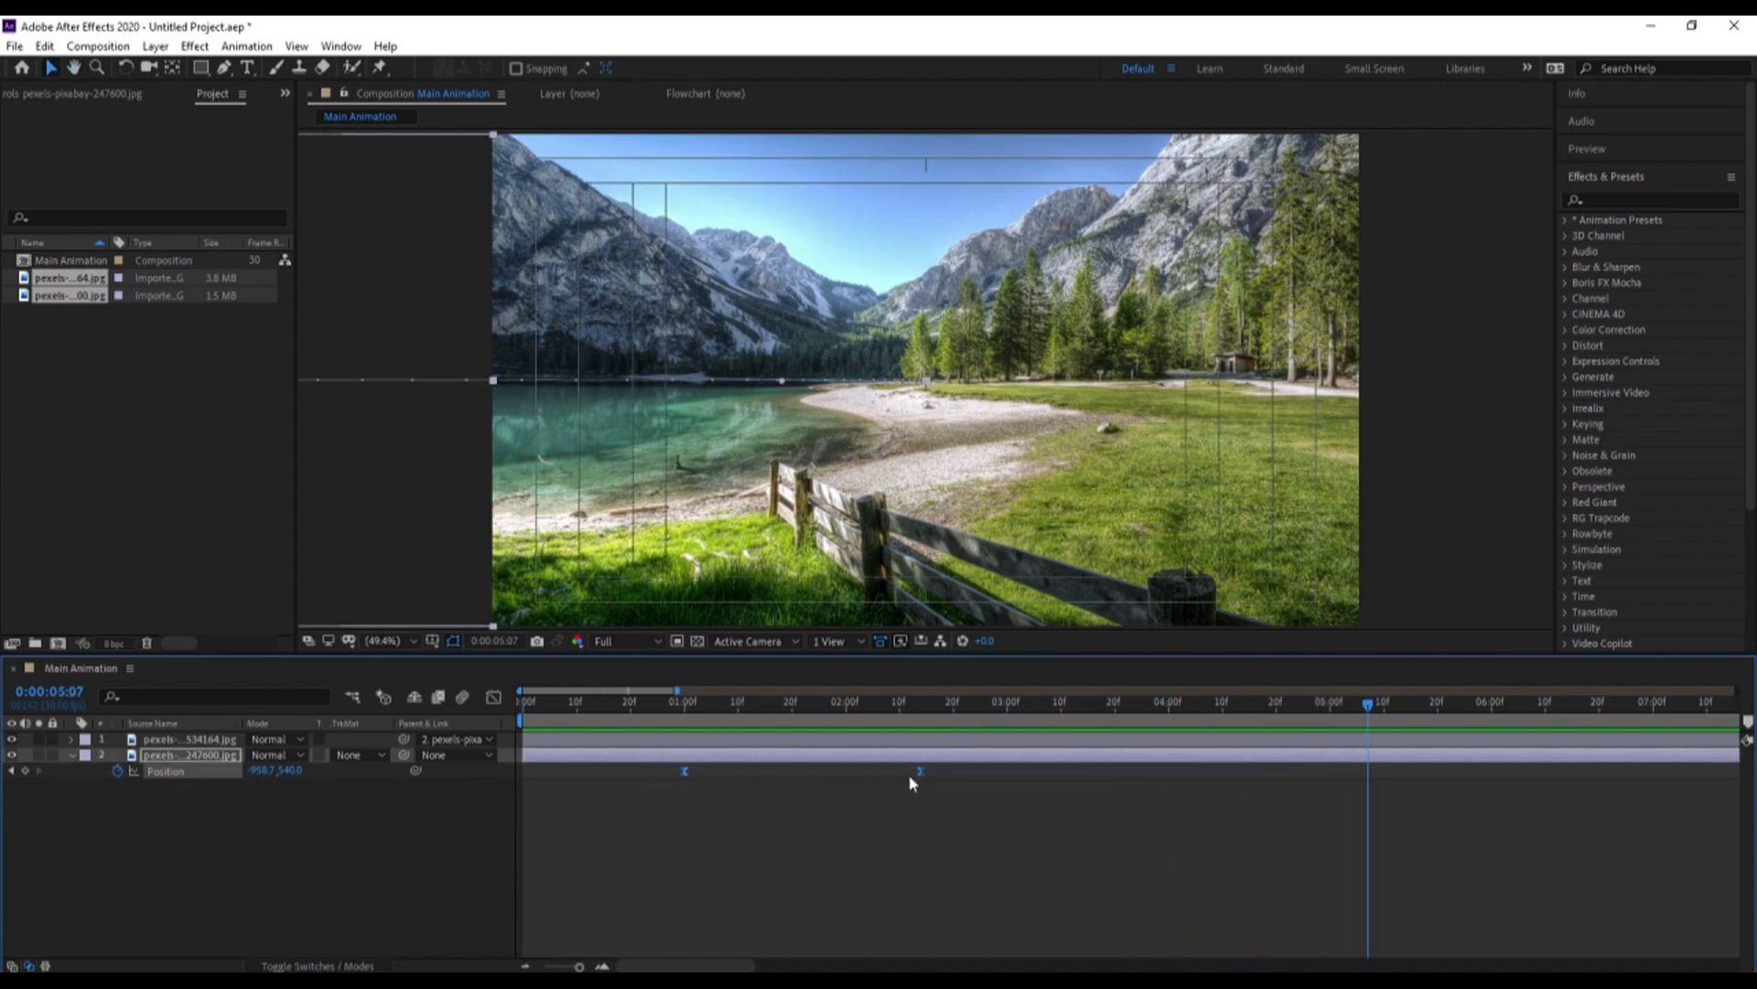
key(ctrl+v)
Time-reverse the pasted pair of Position keyframes so the 247600 photo slides back in, and preview it
right_click(1371, 771)
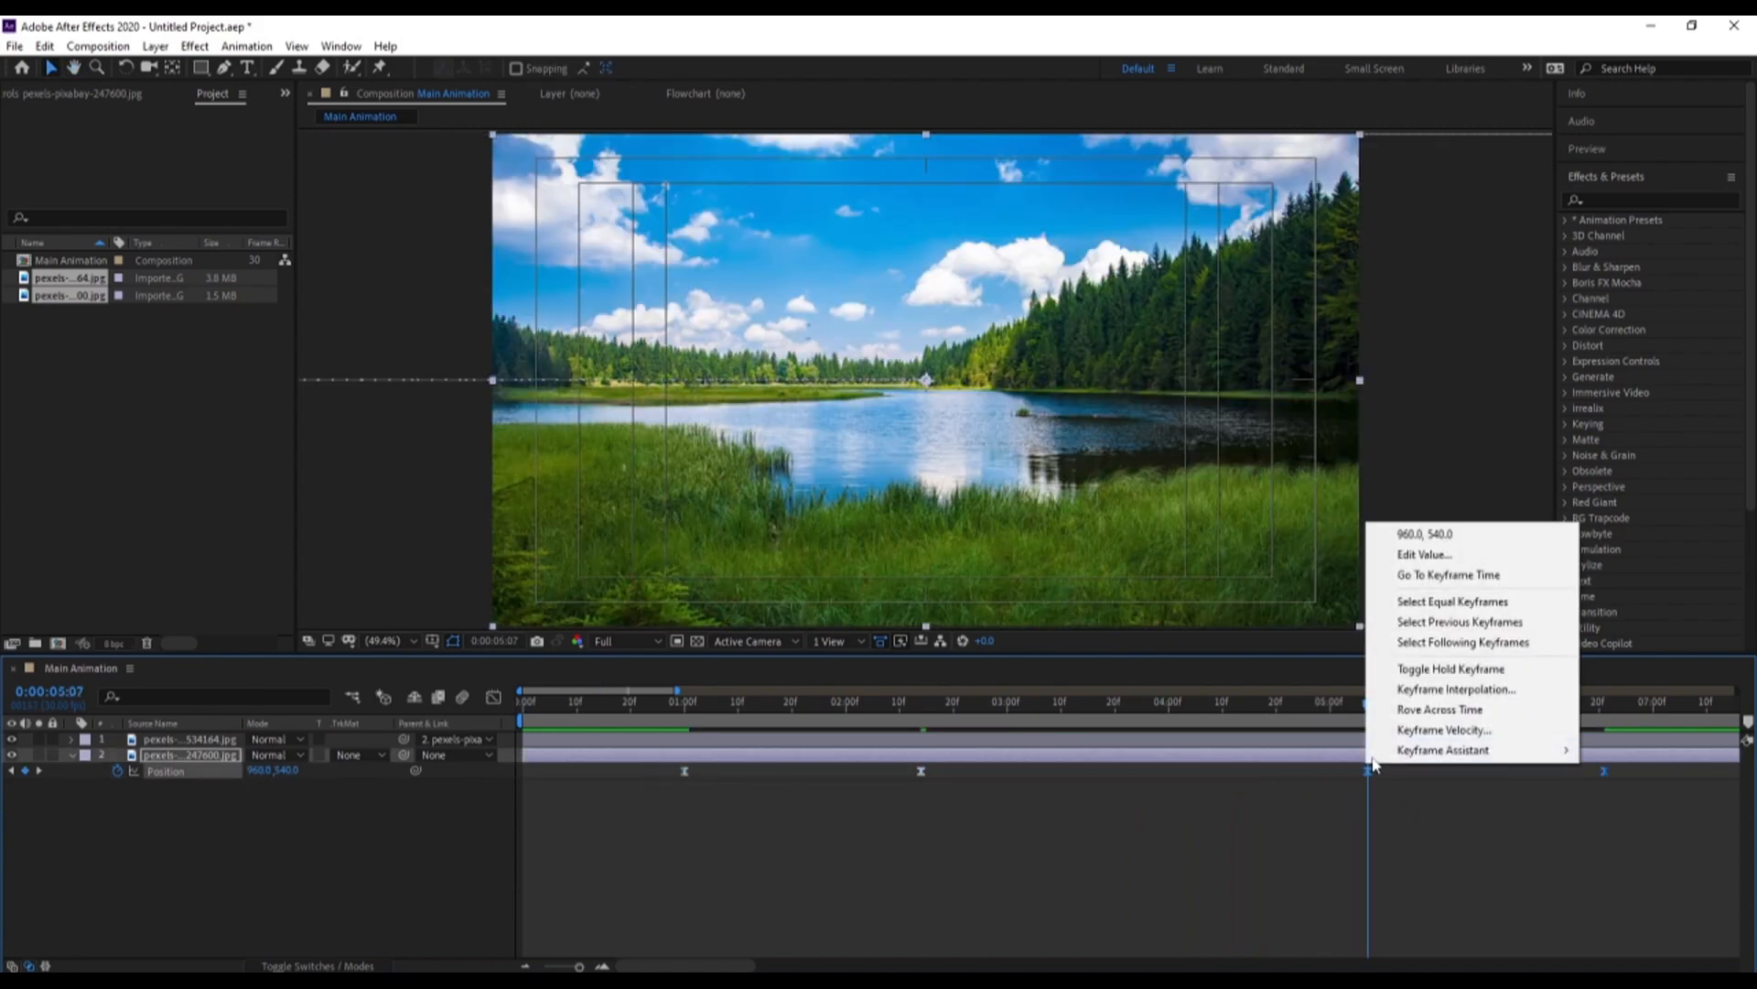
mouse_move(1407, 750)
click(1153, 931)
key(space)
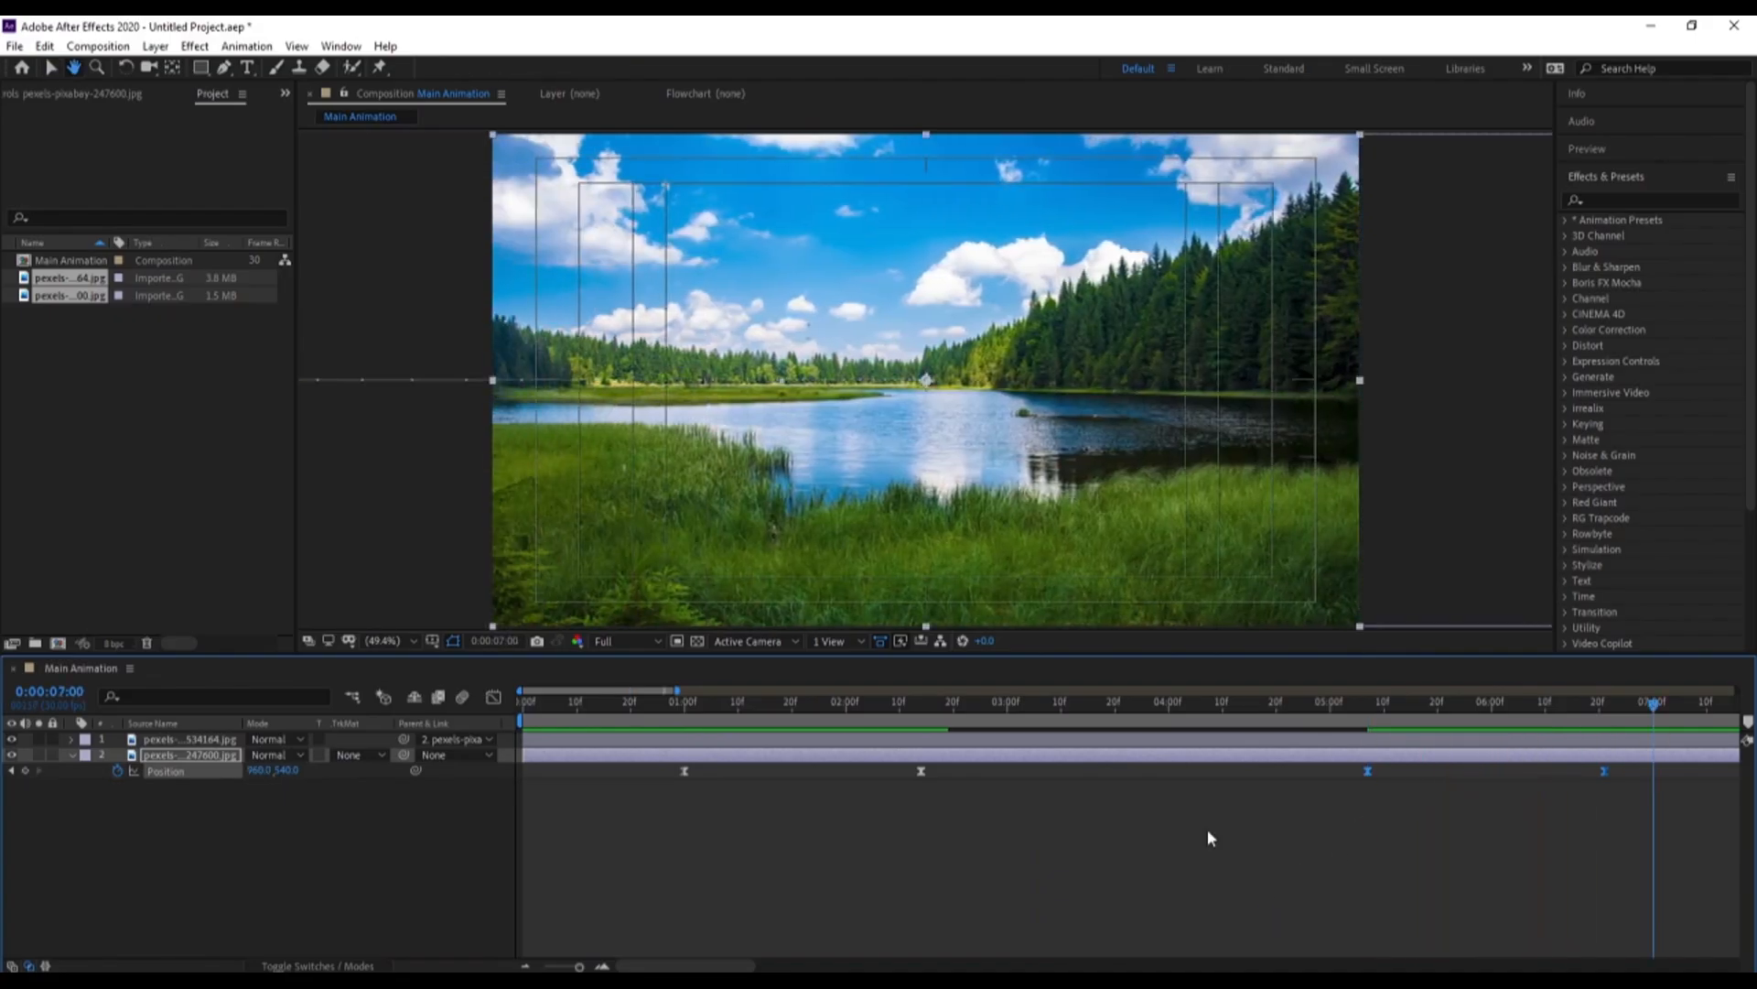
Pre-compose both photo layers into a new composition named Animayion
click(173, 863)
drag(241, 843, 142, 751)
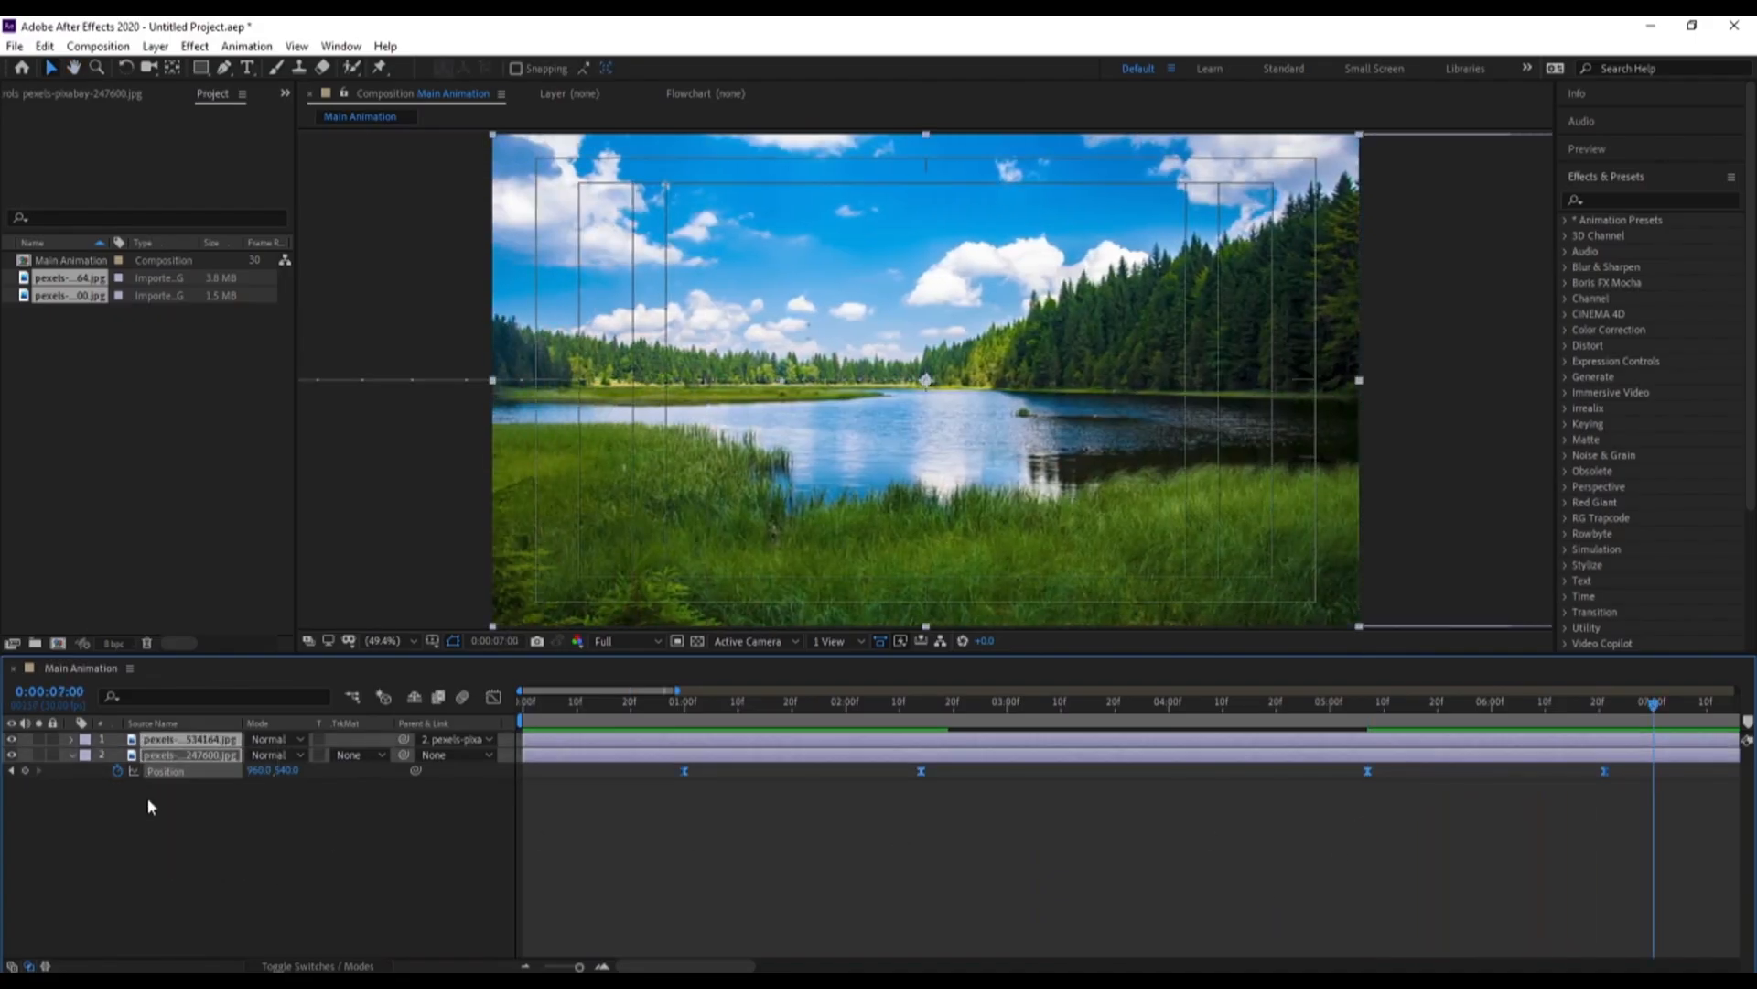
key(ctrl+shift+c)
text(Animayion)
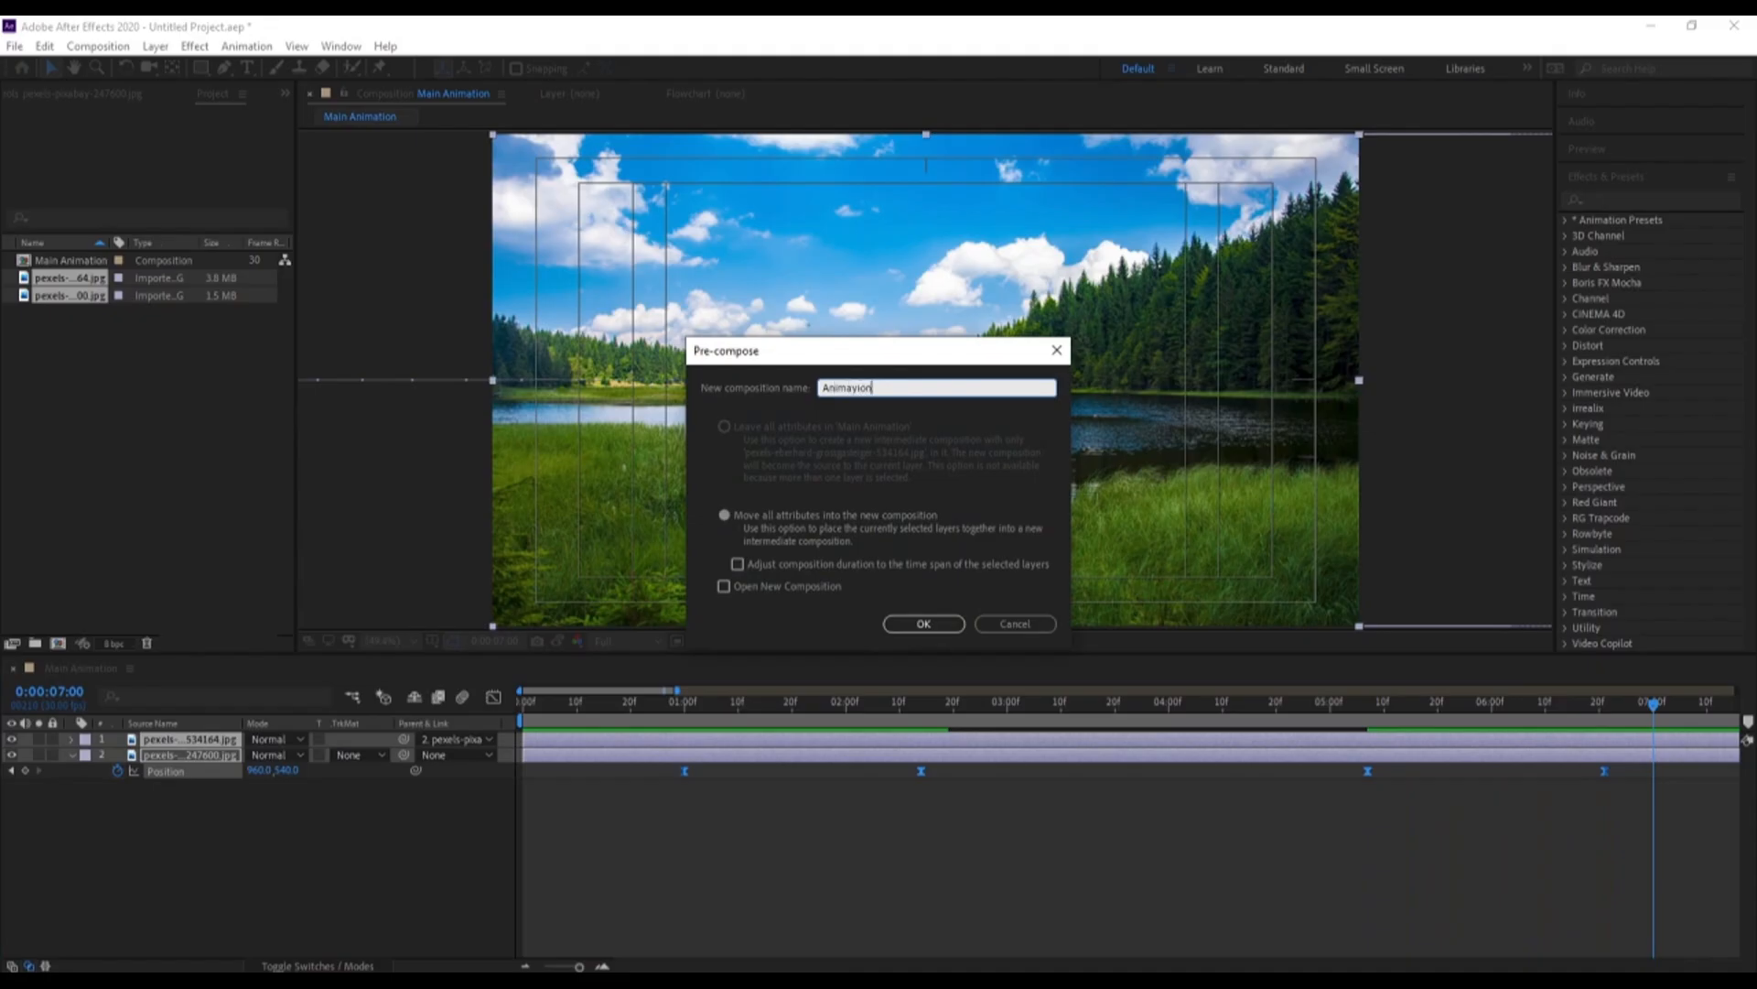
key(Return)
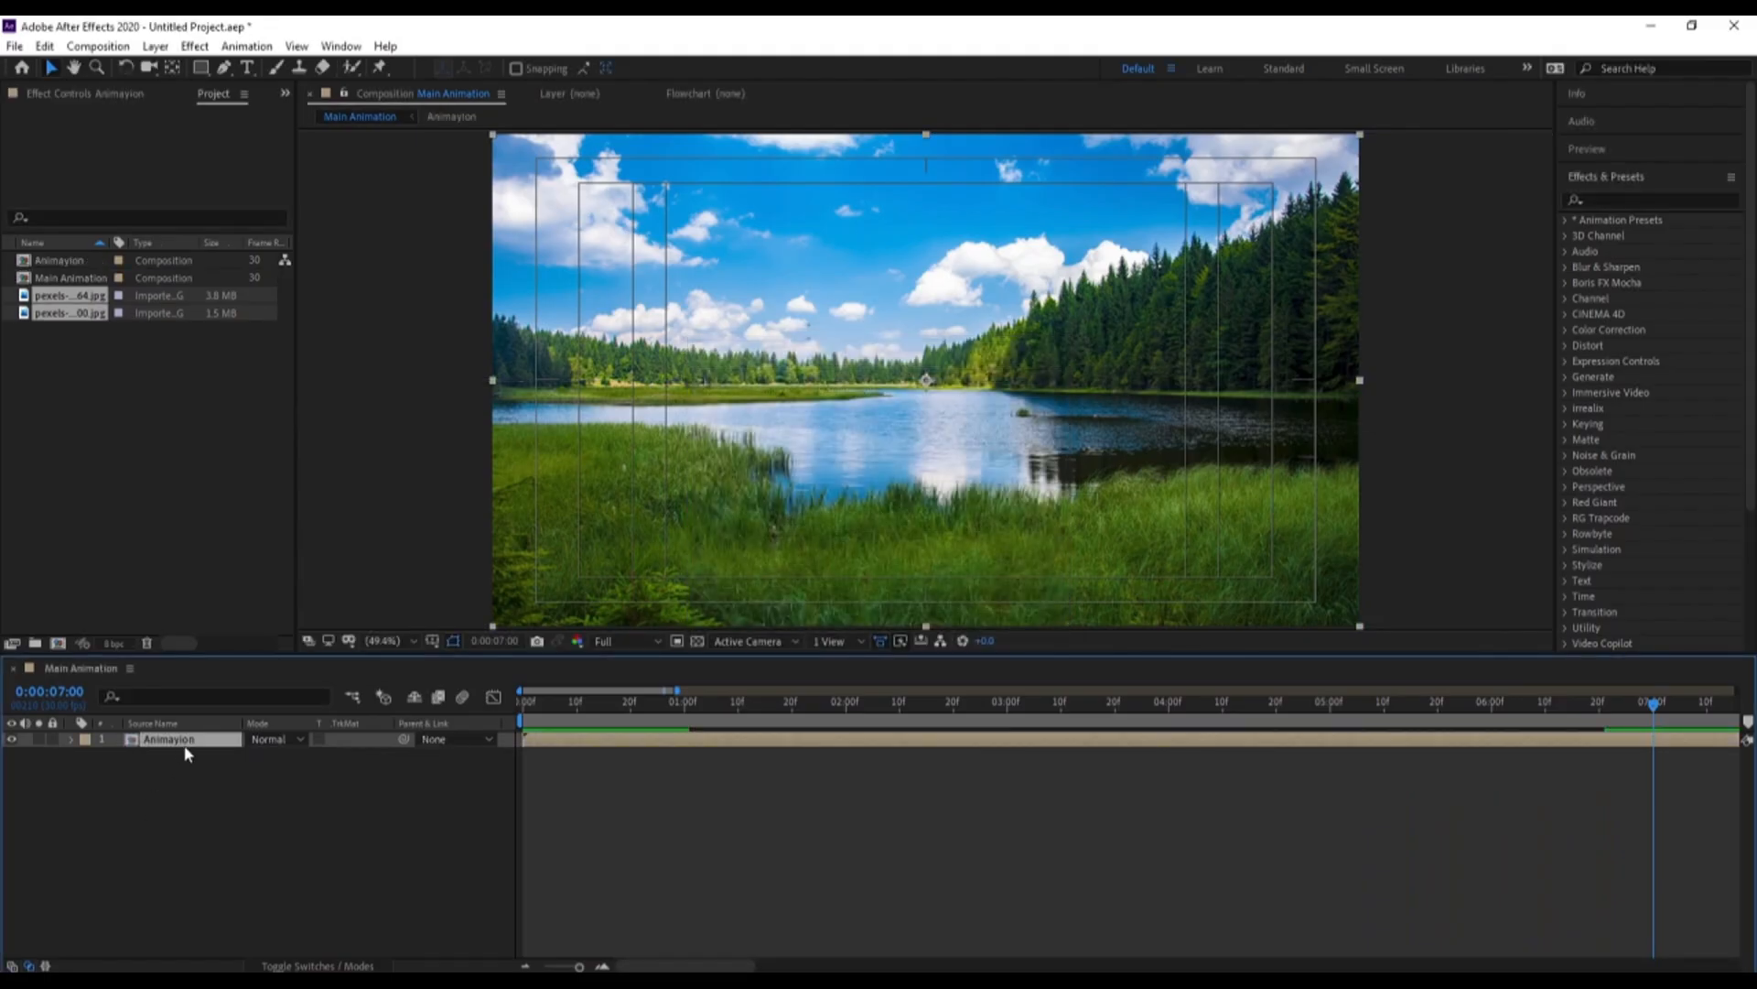
click(218, 783)
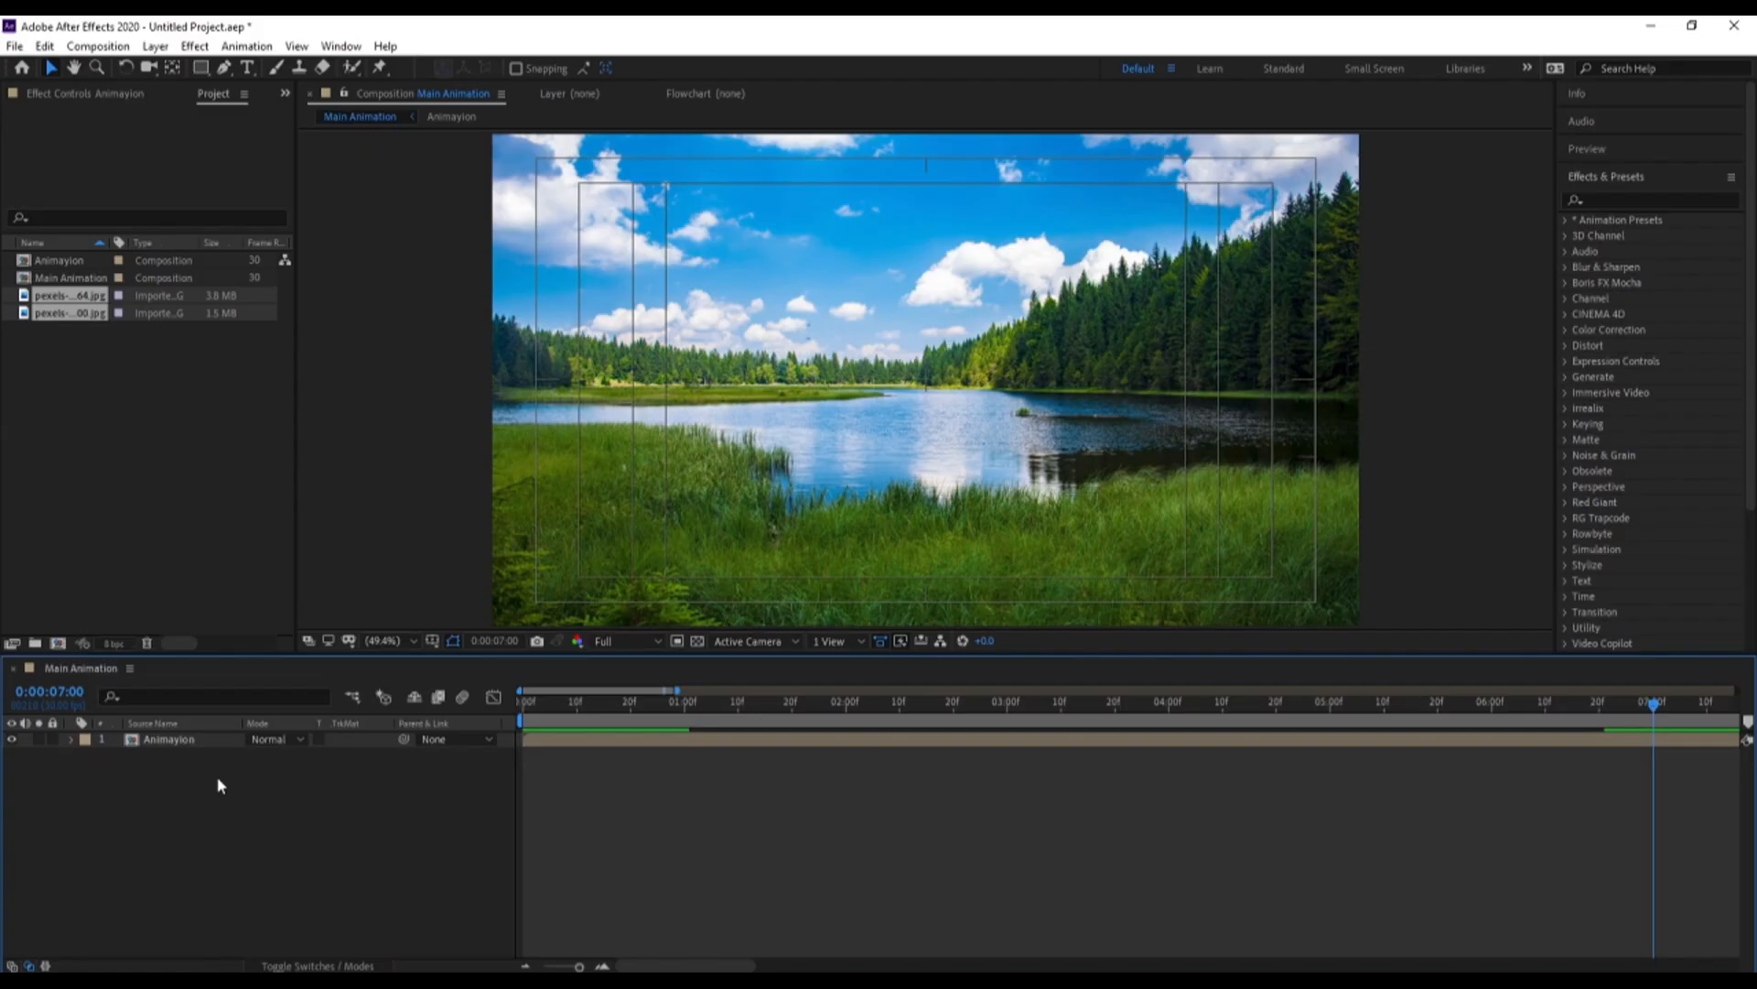
Create a composition named map and add a full-frame black solid to it
key(ctrl+n)
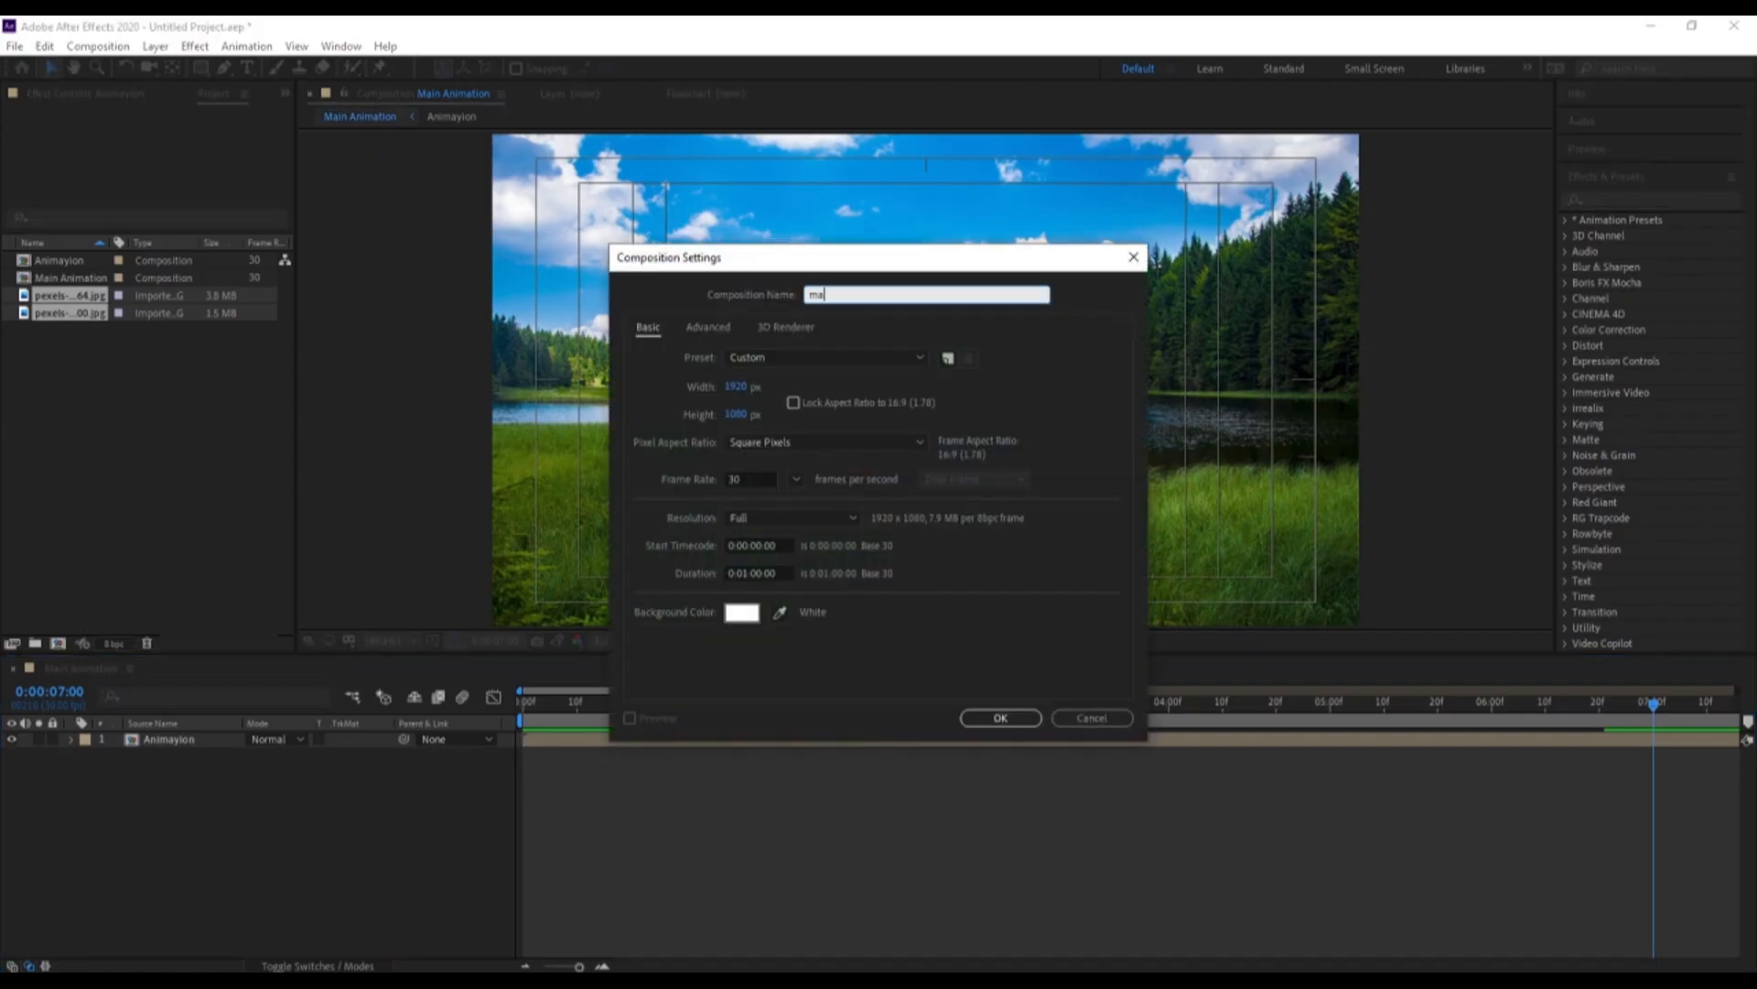
key(Return)
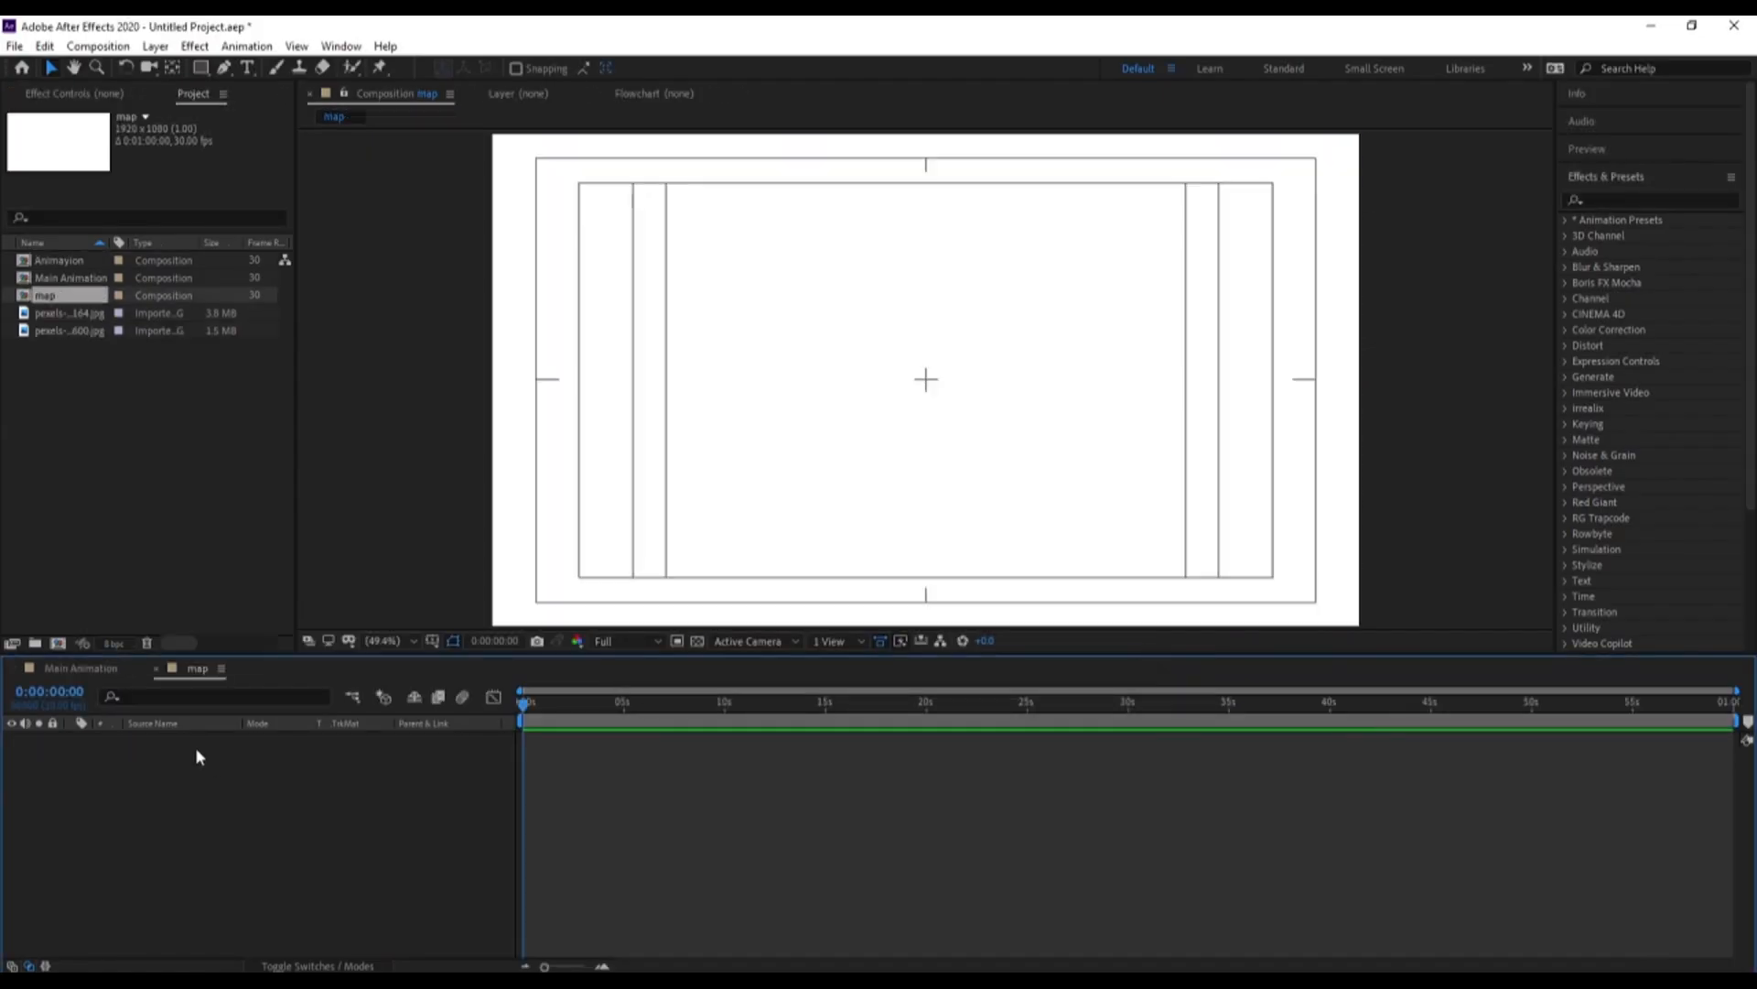
key(ctrl+y)
key(Return)
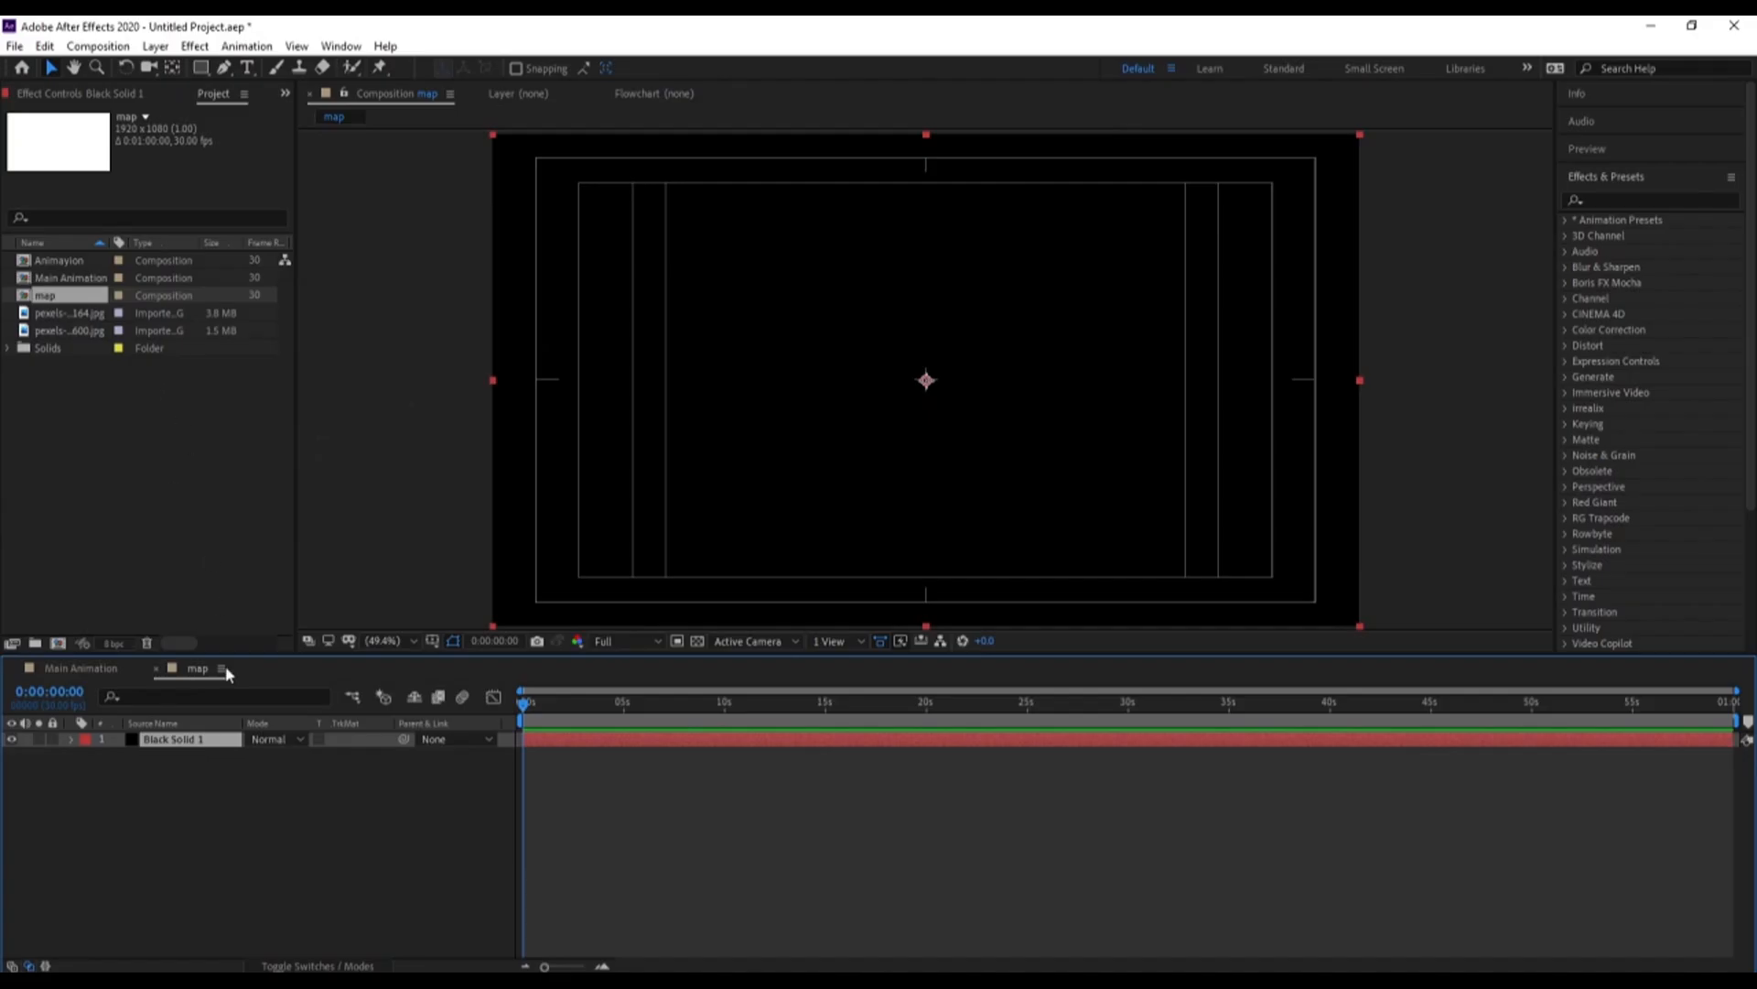
Draw a white rectangle with no stroke in the upper-left part of the map composition, above the black solid
click(219, 761)
click(195, 71)
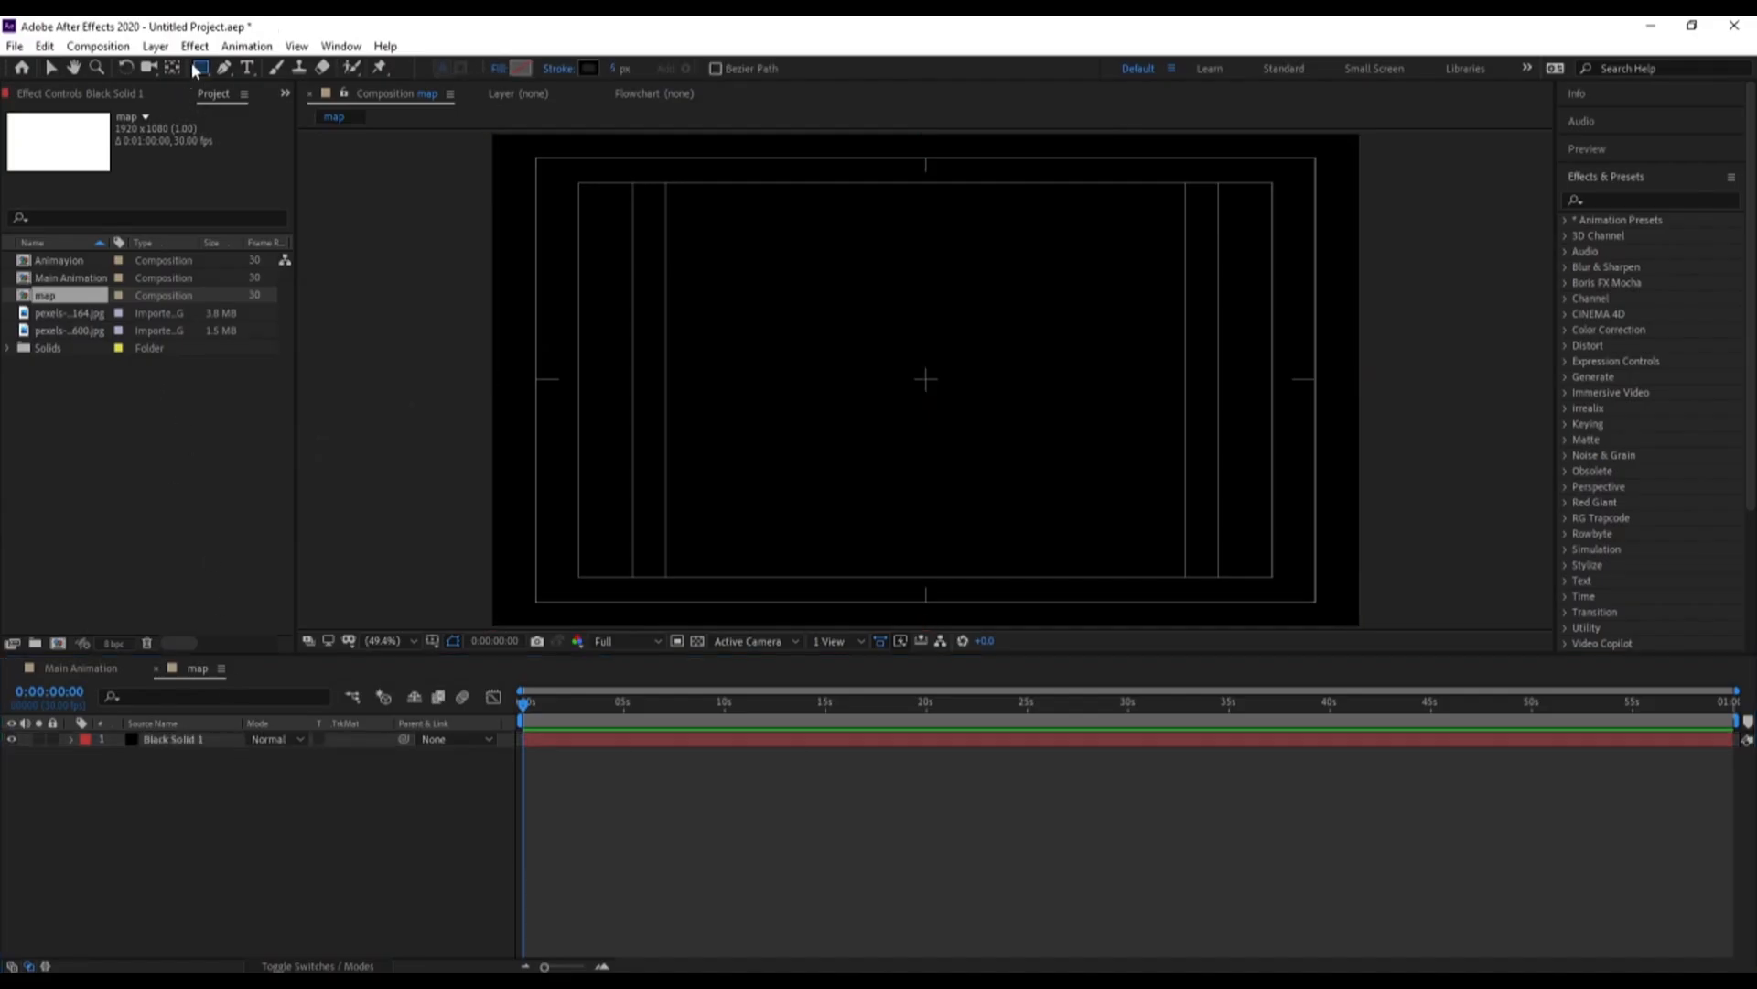
click(553, 72)
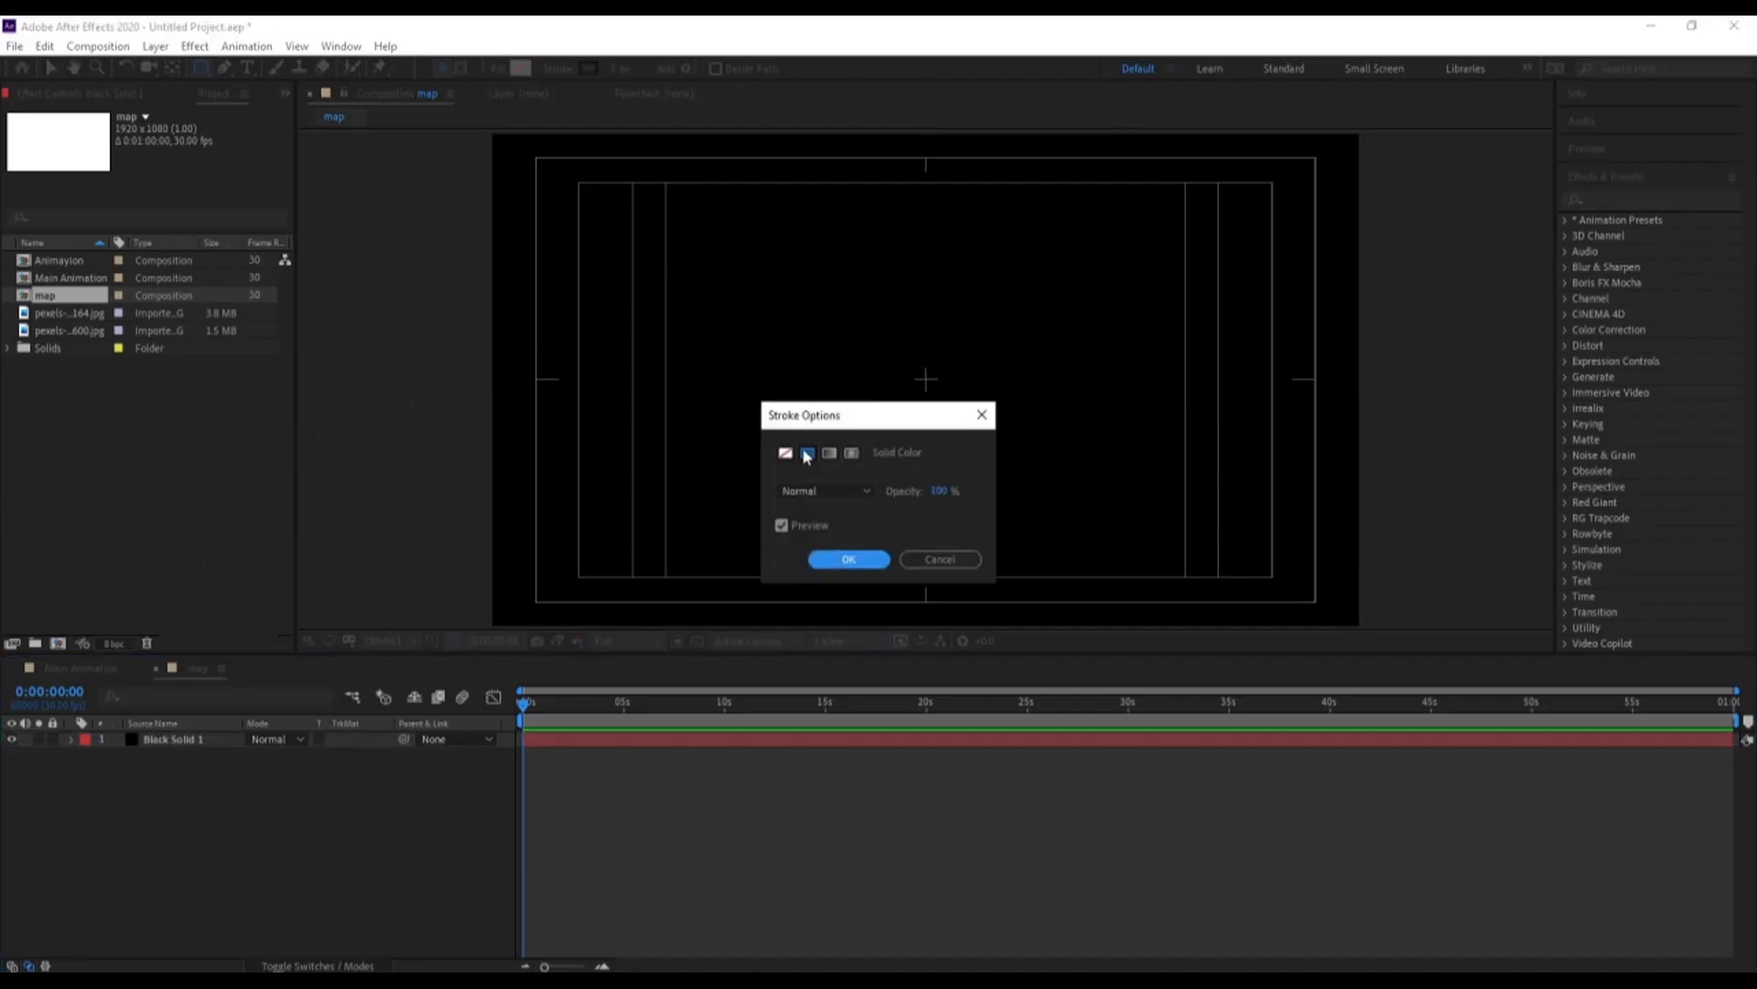
click(850, 559)
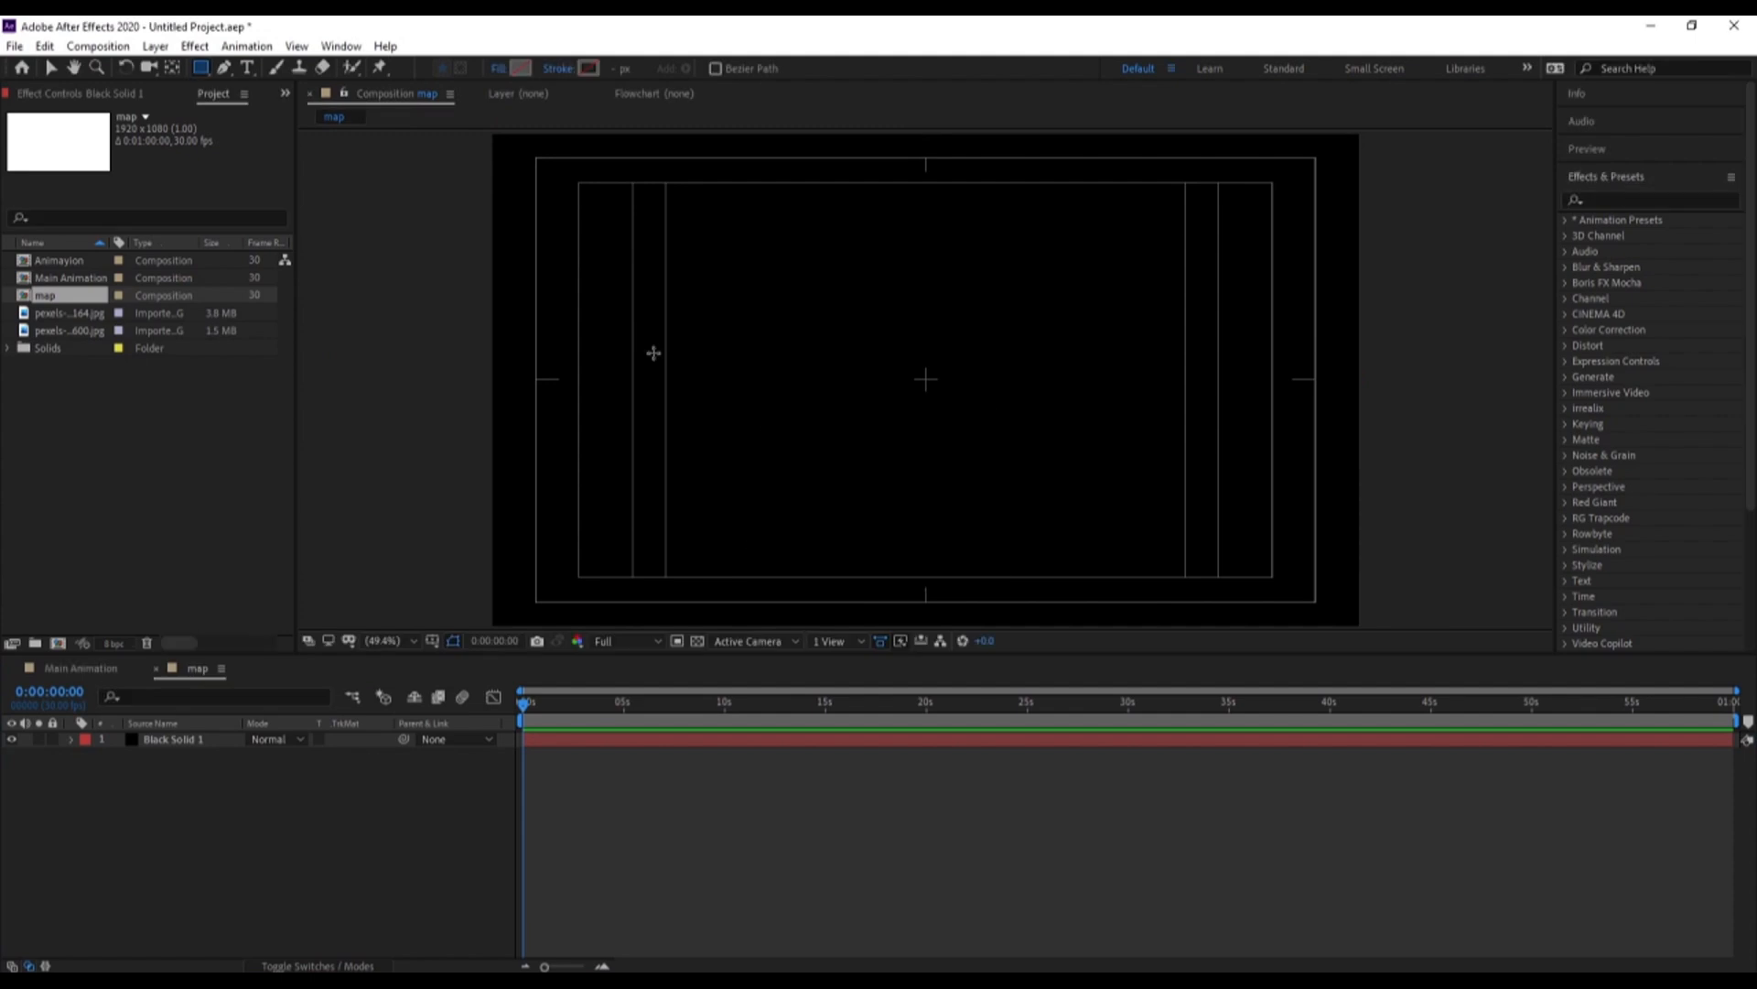
click(516, 74)
drag(382, 409, 55, 272)
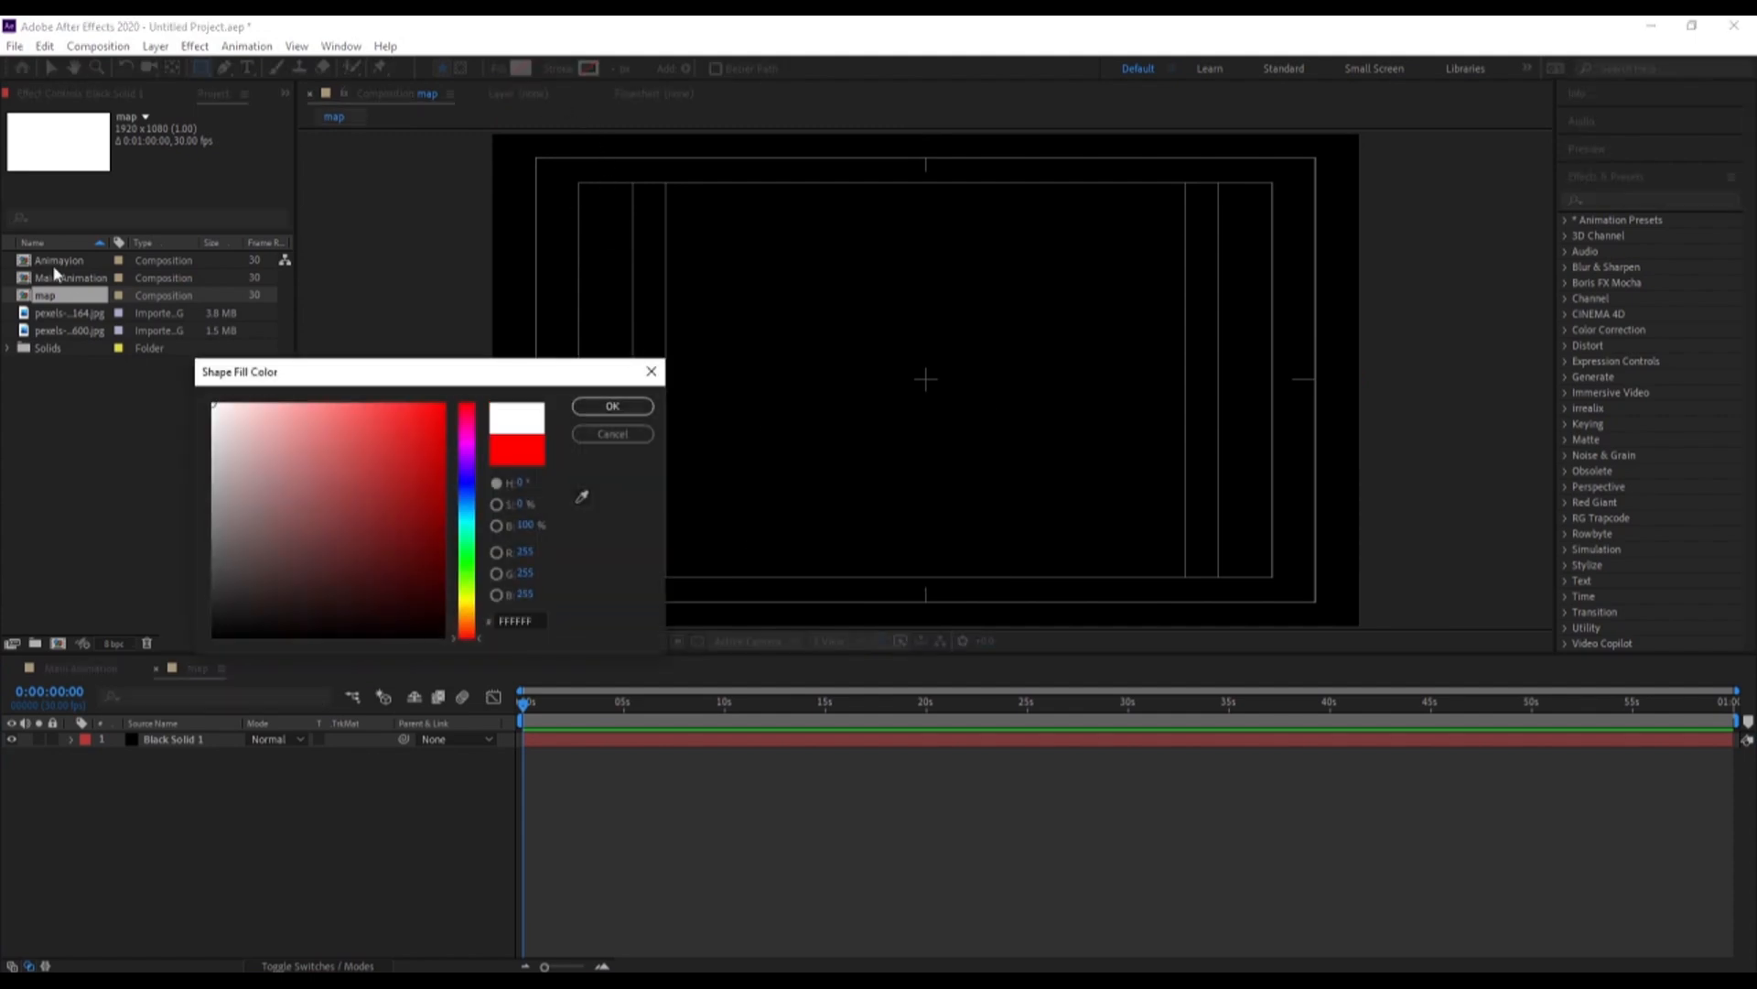
click(602, 413)
drag(536, 171, 829, 282)
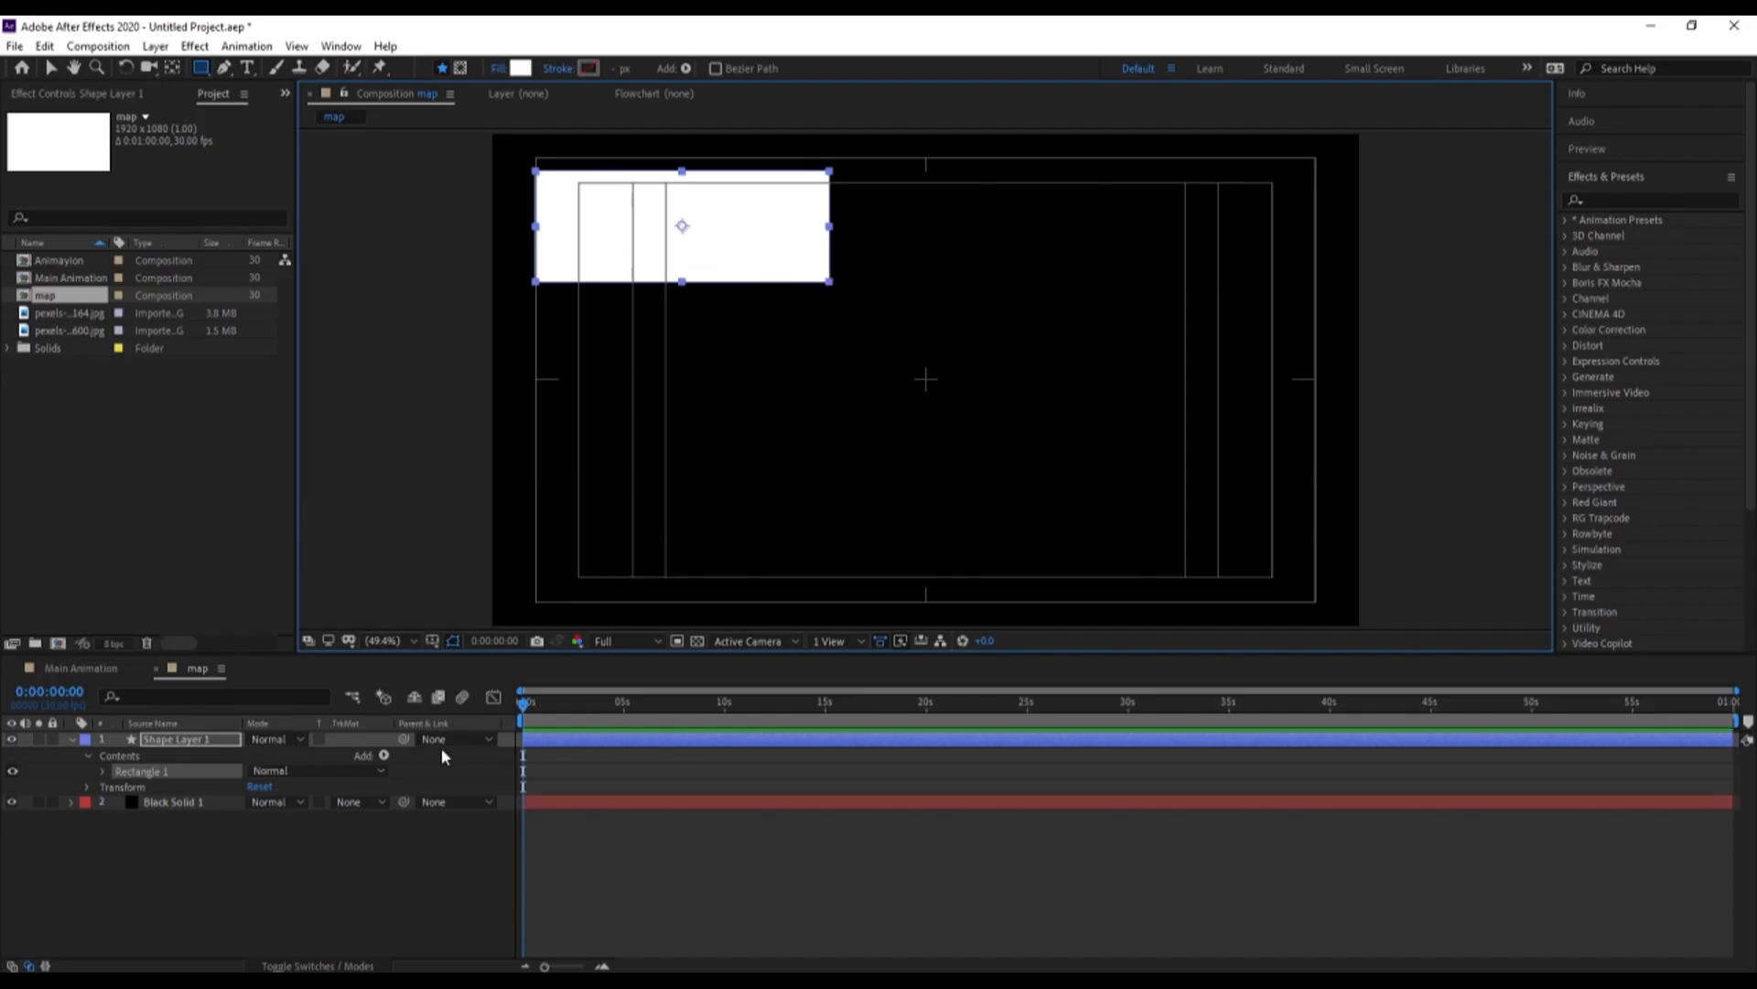
click(317, 812)
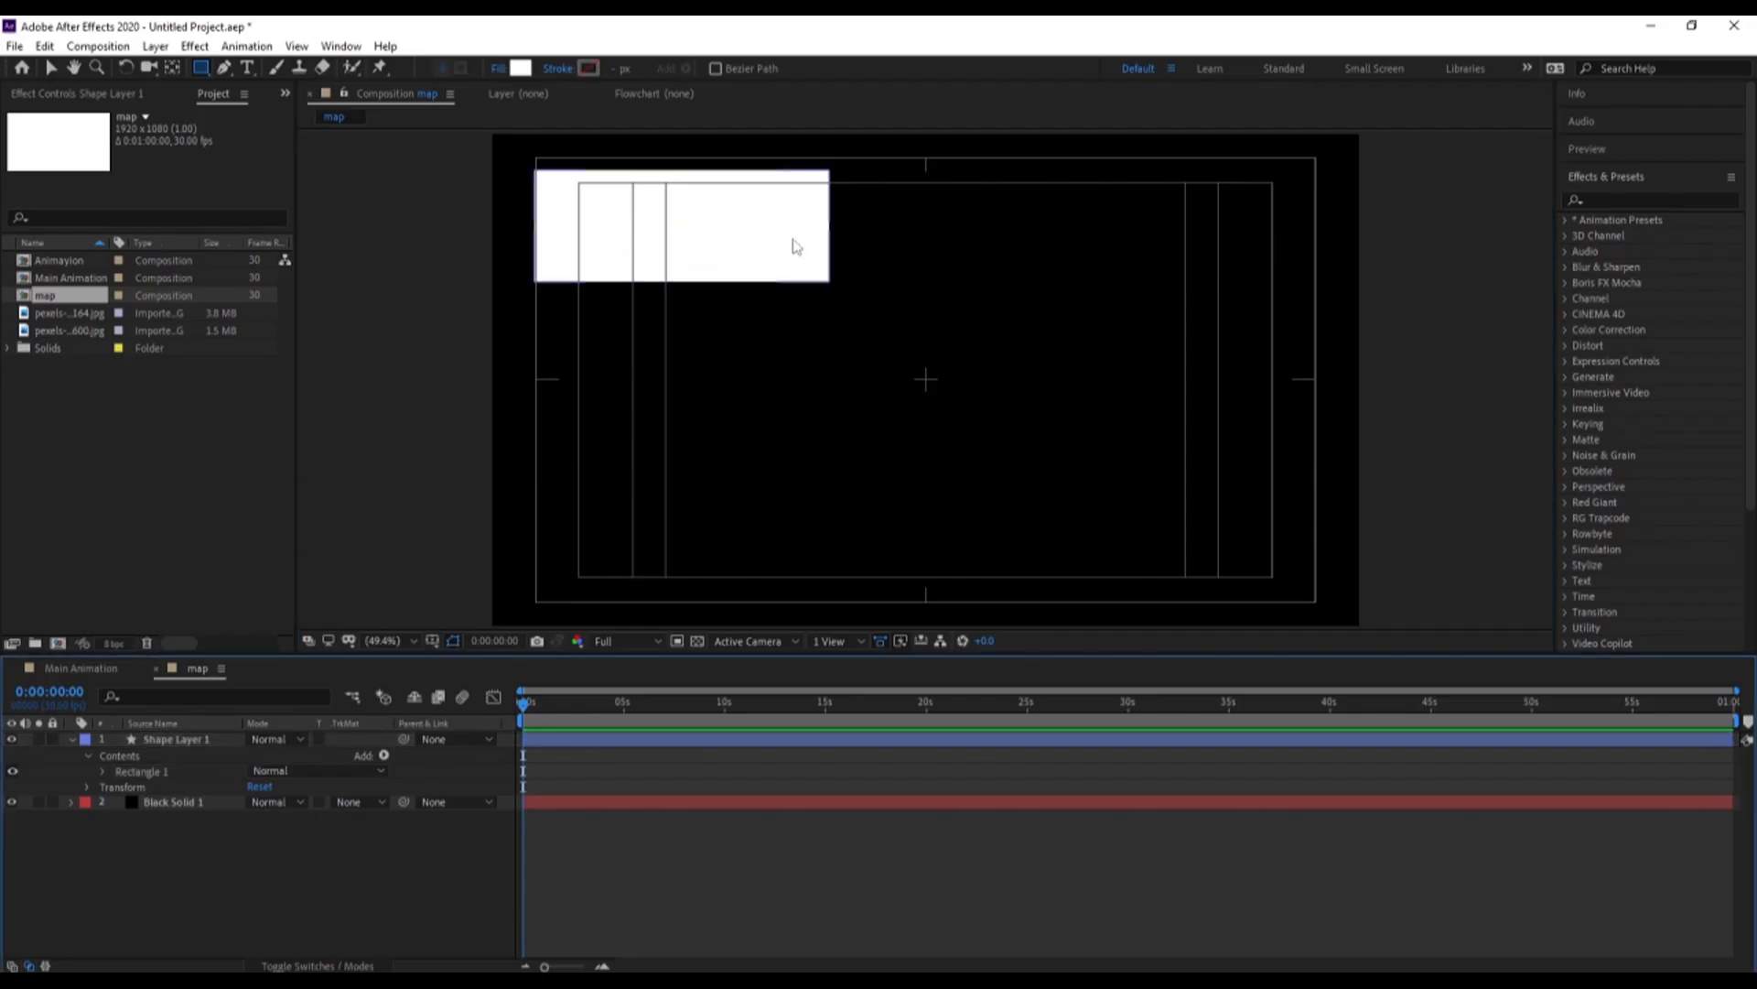
Duplicate the white rectangle repeatedly and spread the copies across the frame, letting some extend past its edges
key(v)
click(758, 236)
key(ctrl+d)
drag(758, 238, 1094, 440)
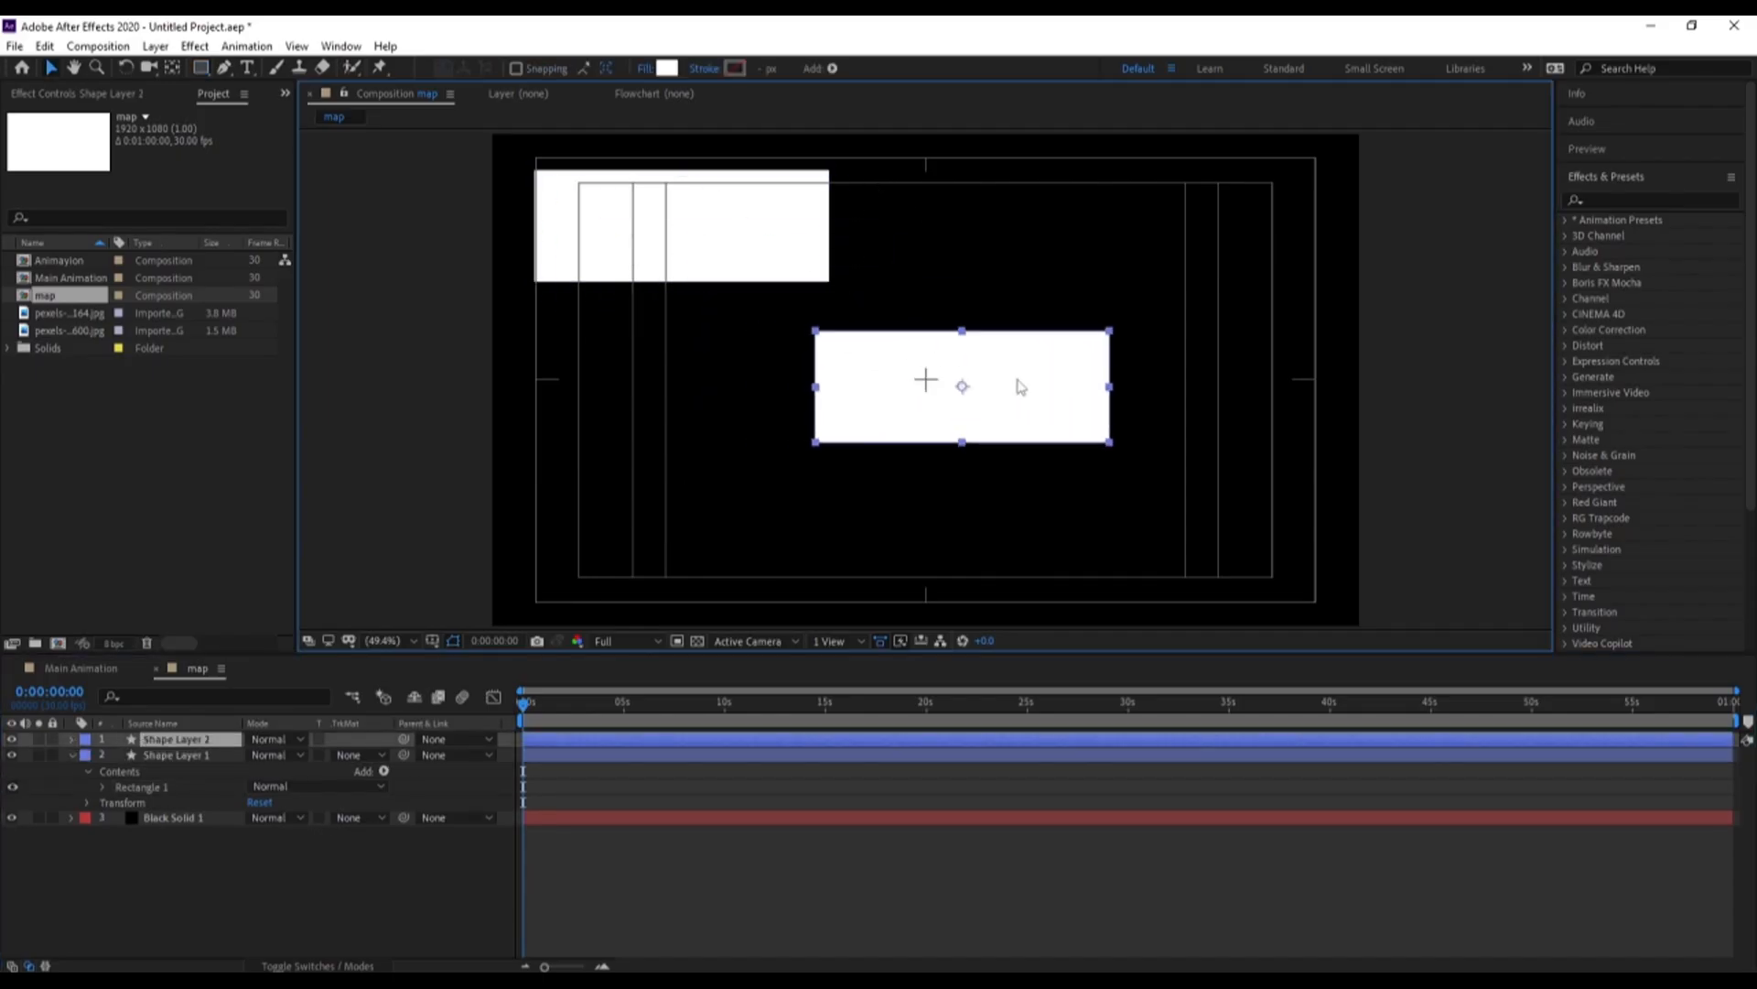
key(ctrl+d)
drag(997, 399, 1432, 444)
key(ctrl+d)
drag(1319, 469, 489, 359)
key(ctrl+d)
key(ctrl+d)
Add an adjustment layer above the shapes and apply Gaussian Blur with Blurriness 64.1 and Repeat Edge Pixels on
right_click(203, 909)
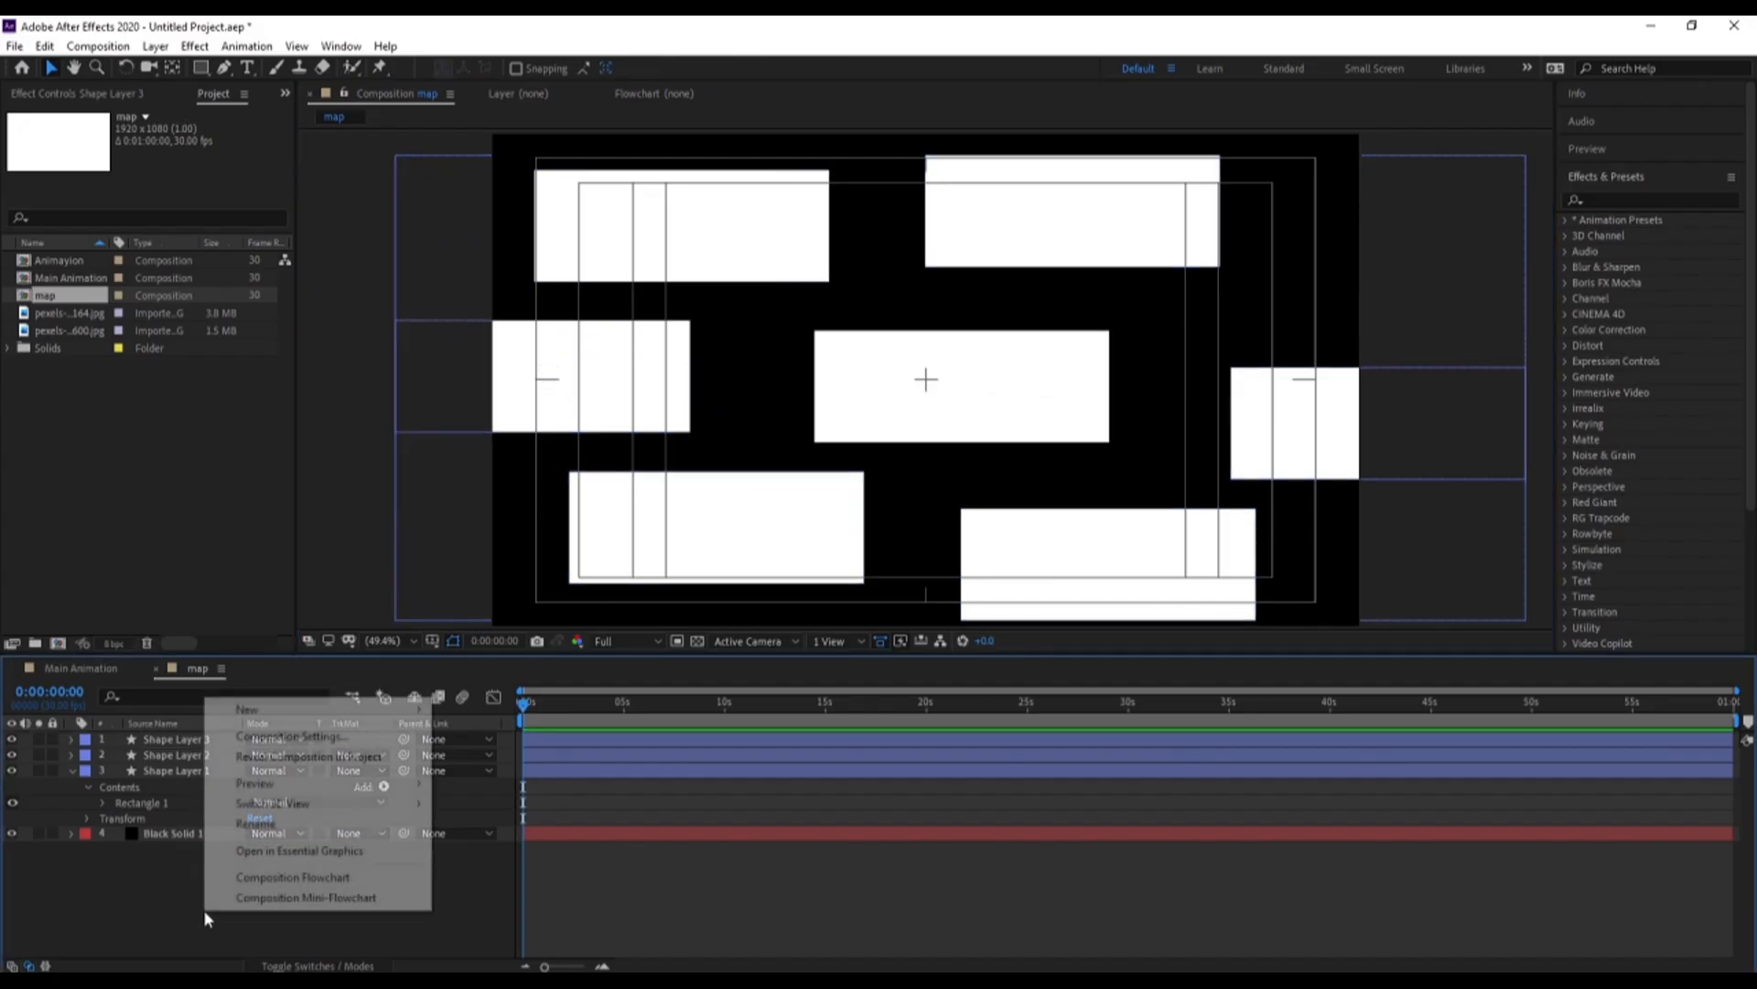
mouse_move(247, 706)
click(585, 858)
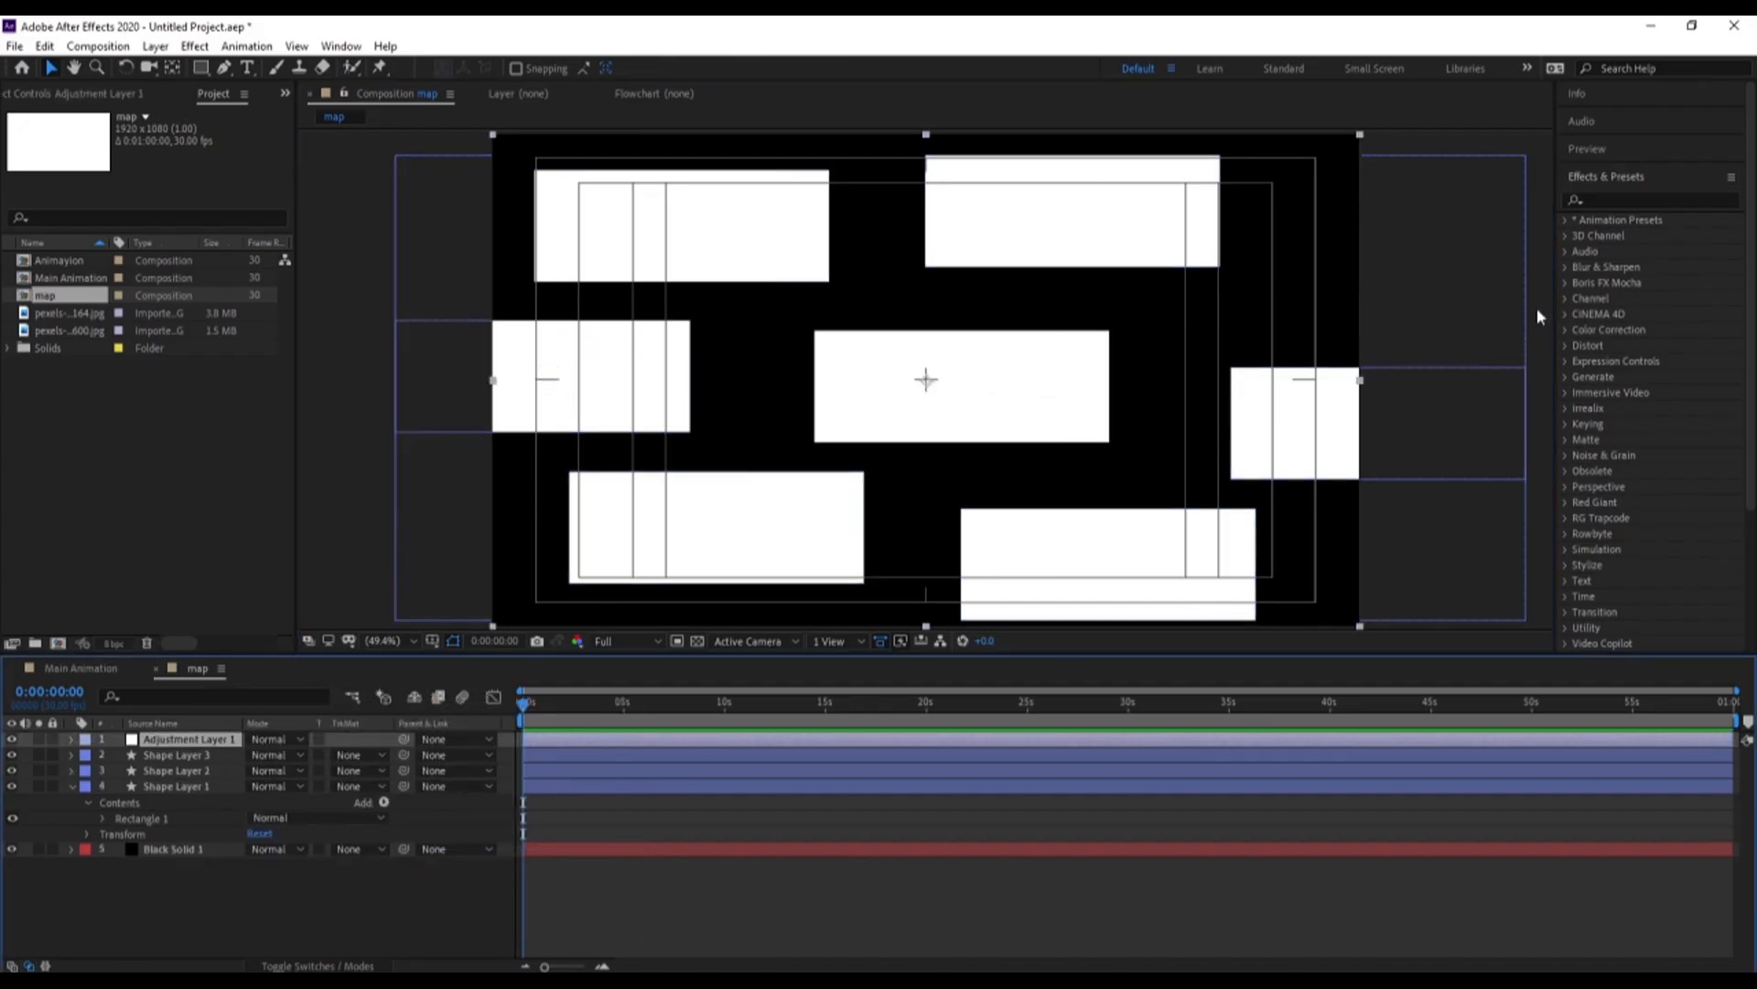
click(1633, 199)
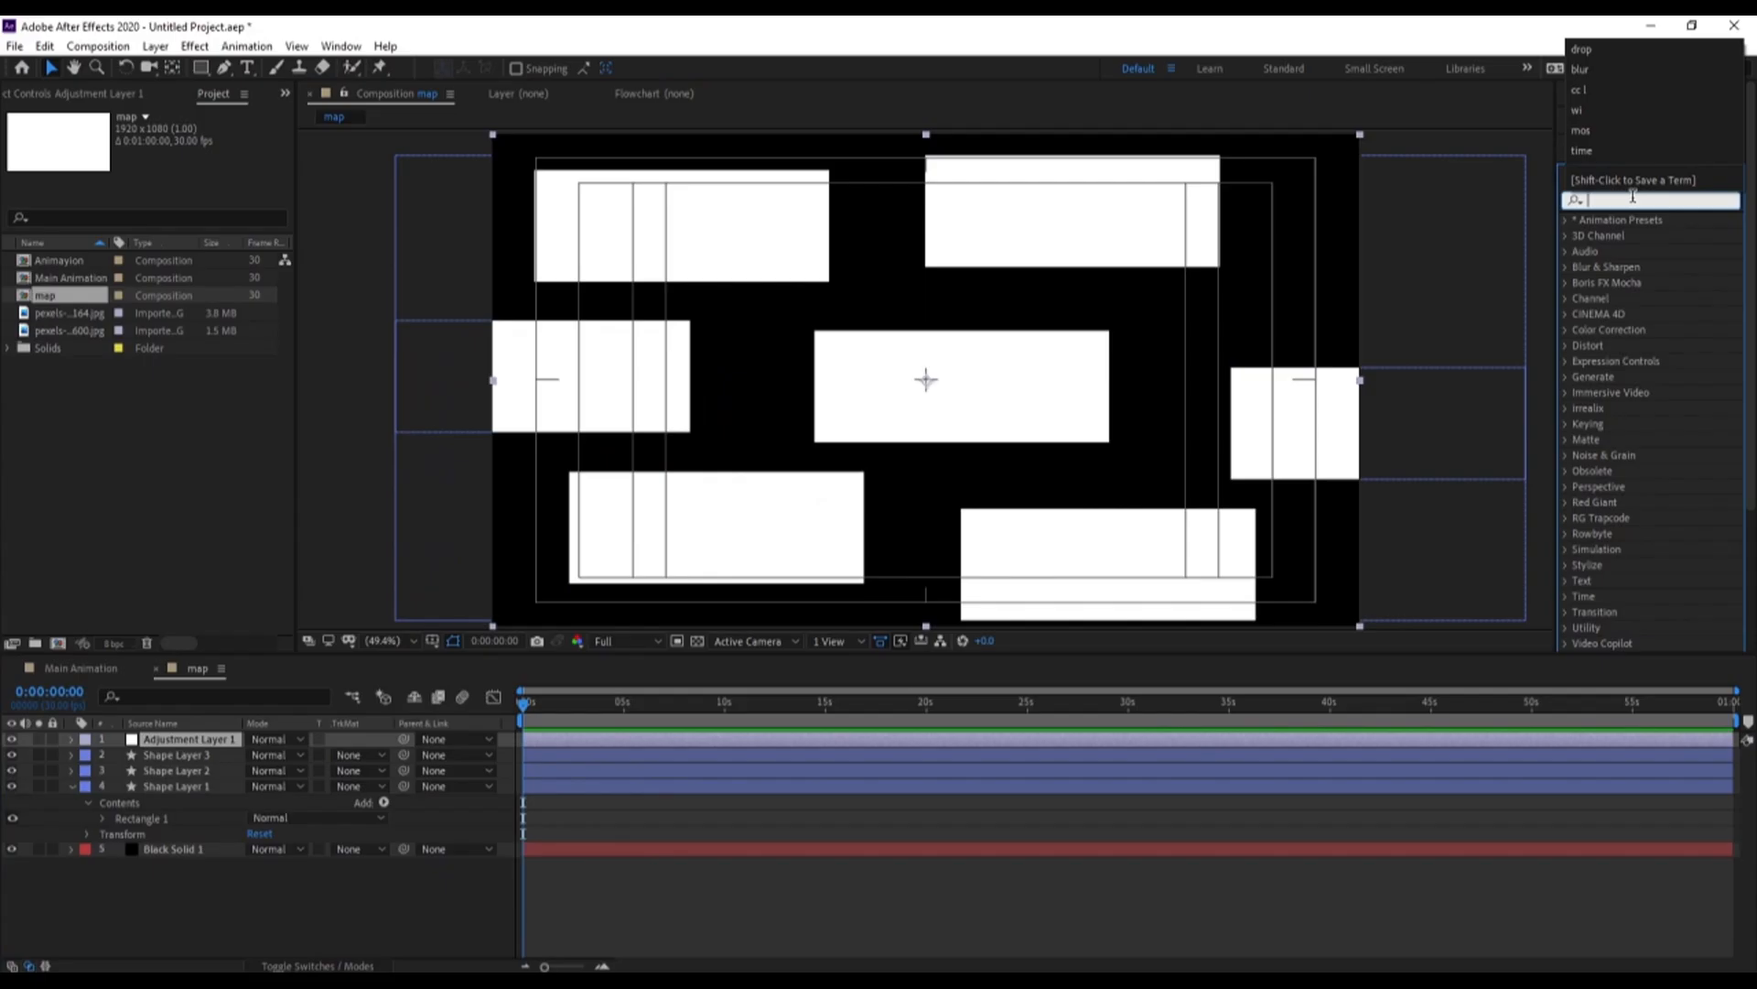
text(blur)
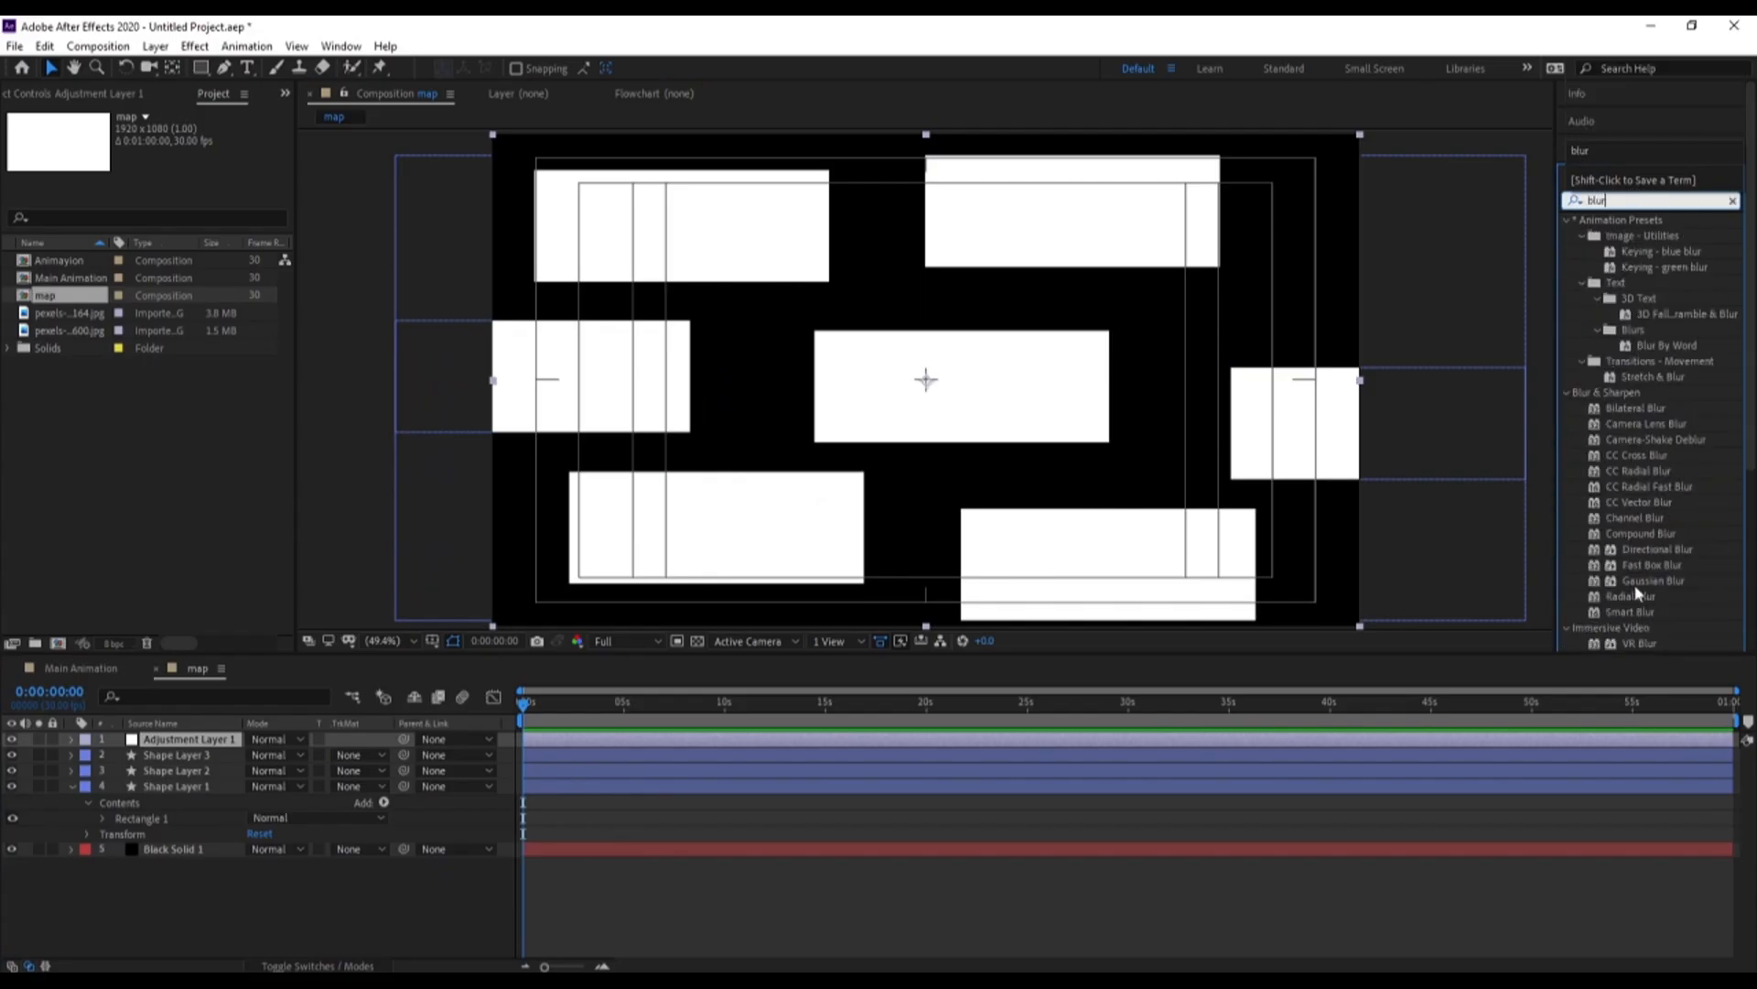
double_click(1640, 581)
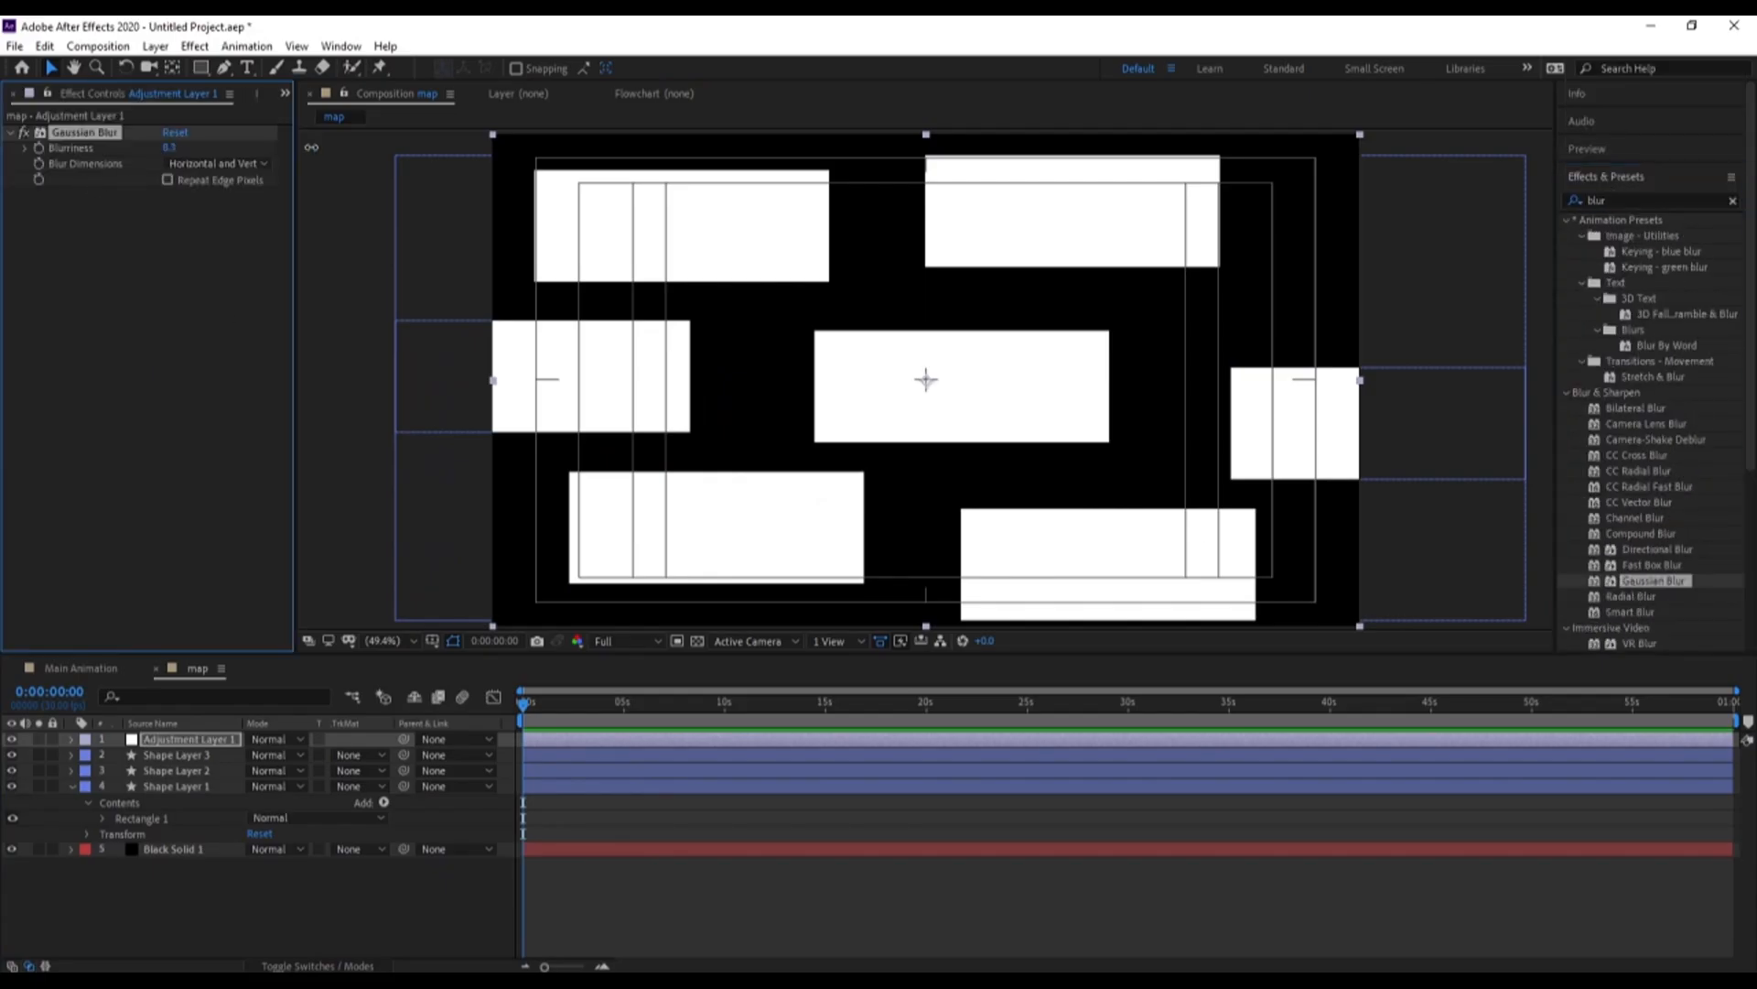
drag(311, 148, 756, 144)
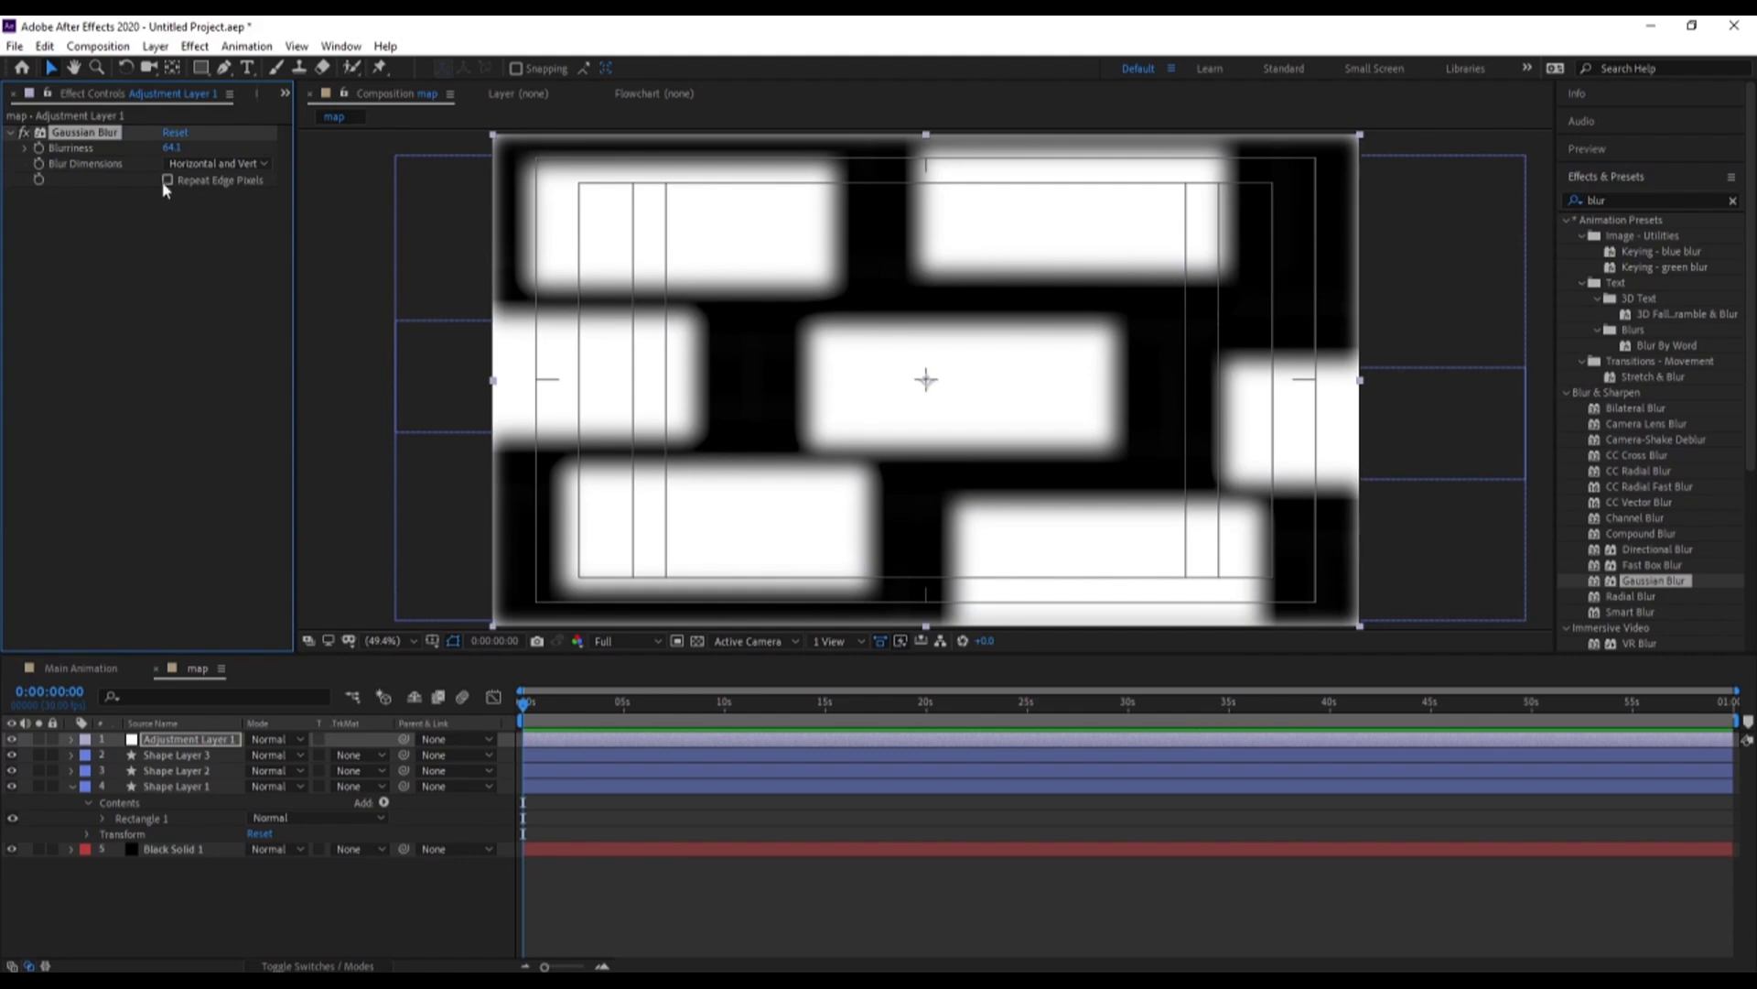
Apply the Stylize Mosaic effect to the adjustment layer to turn the blurred rectangles into grey blocks
click(1625, 200)
text(mos)
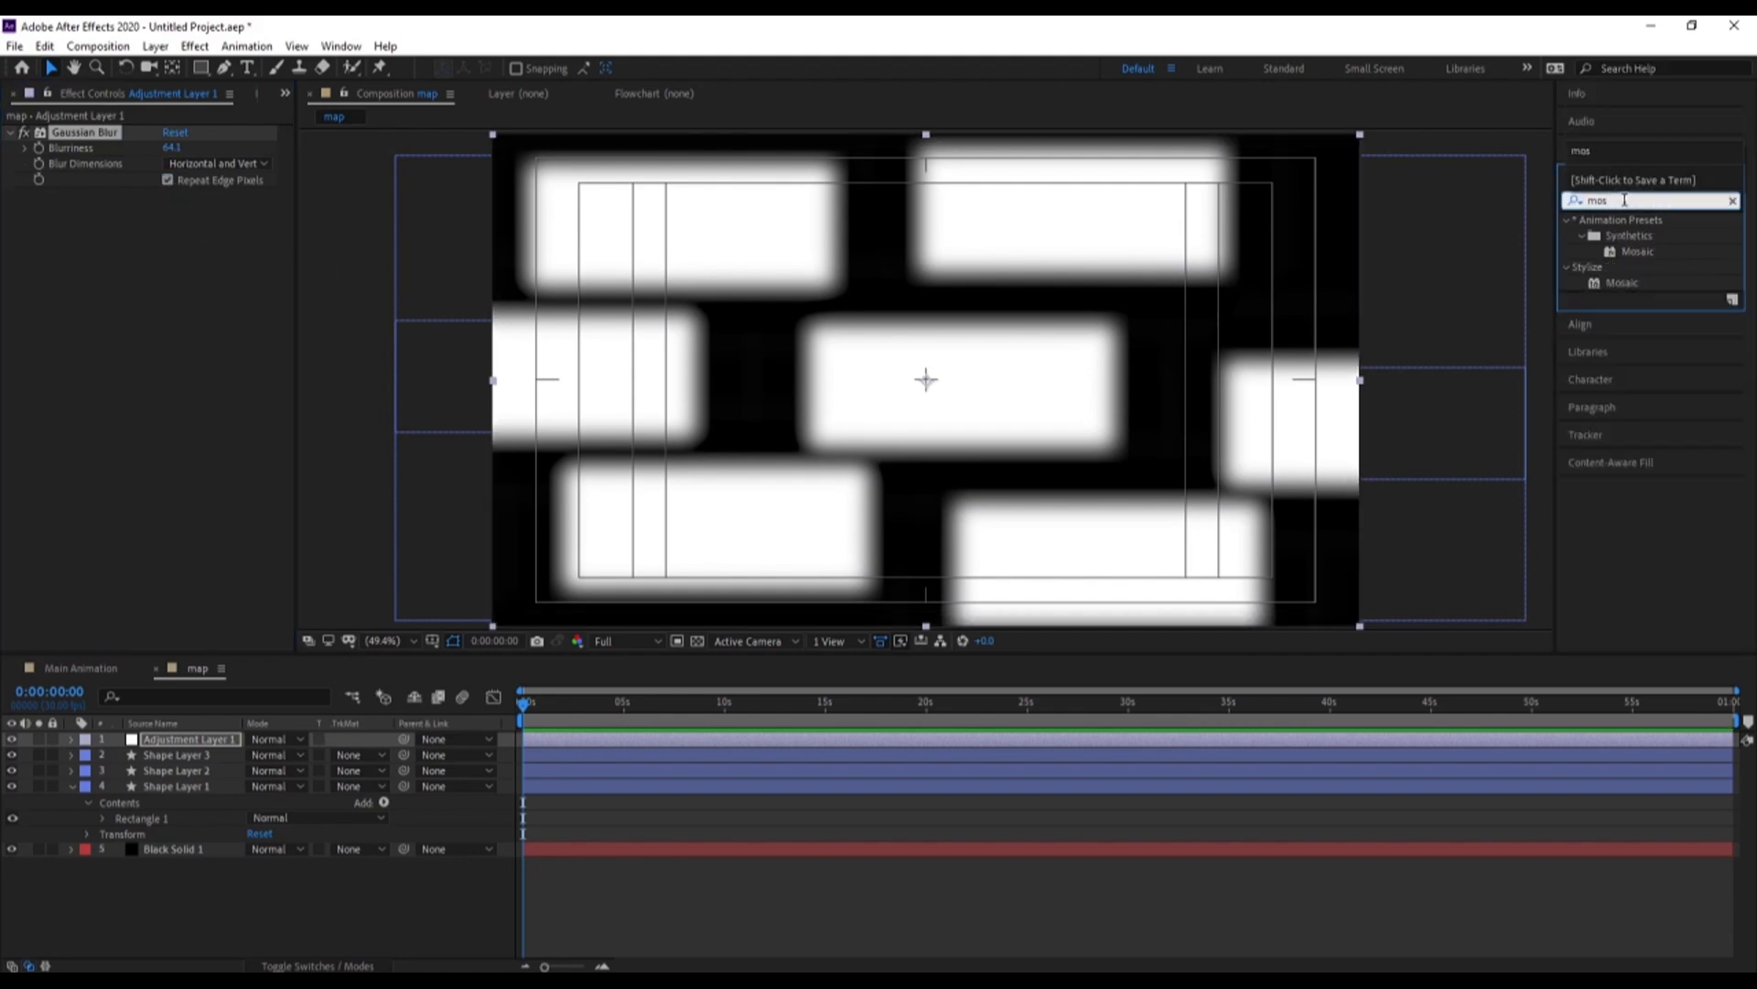
double_click(1620, 282)
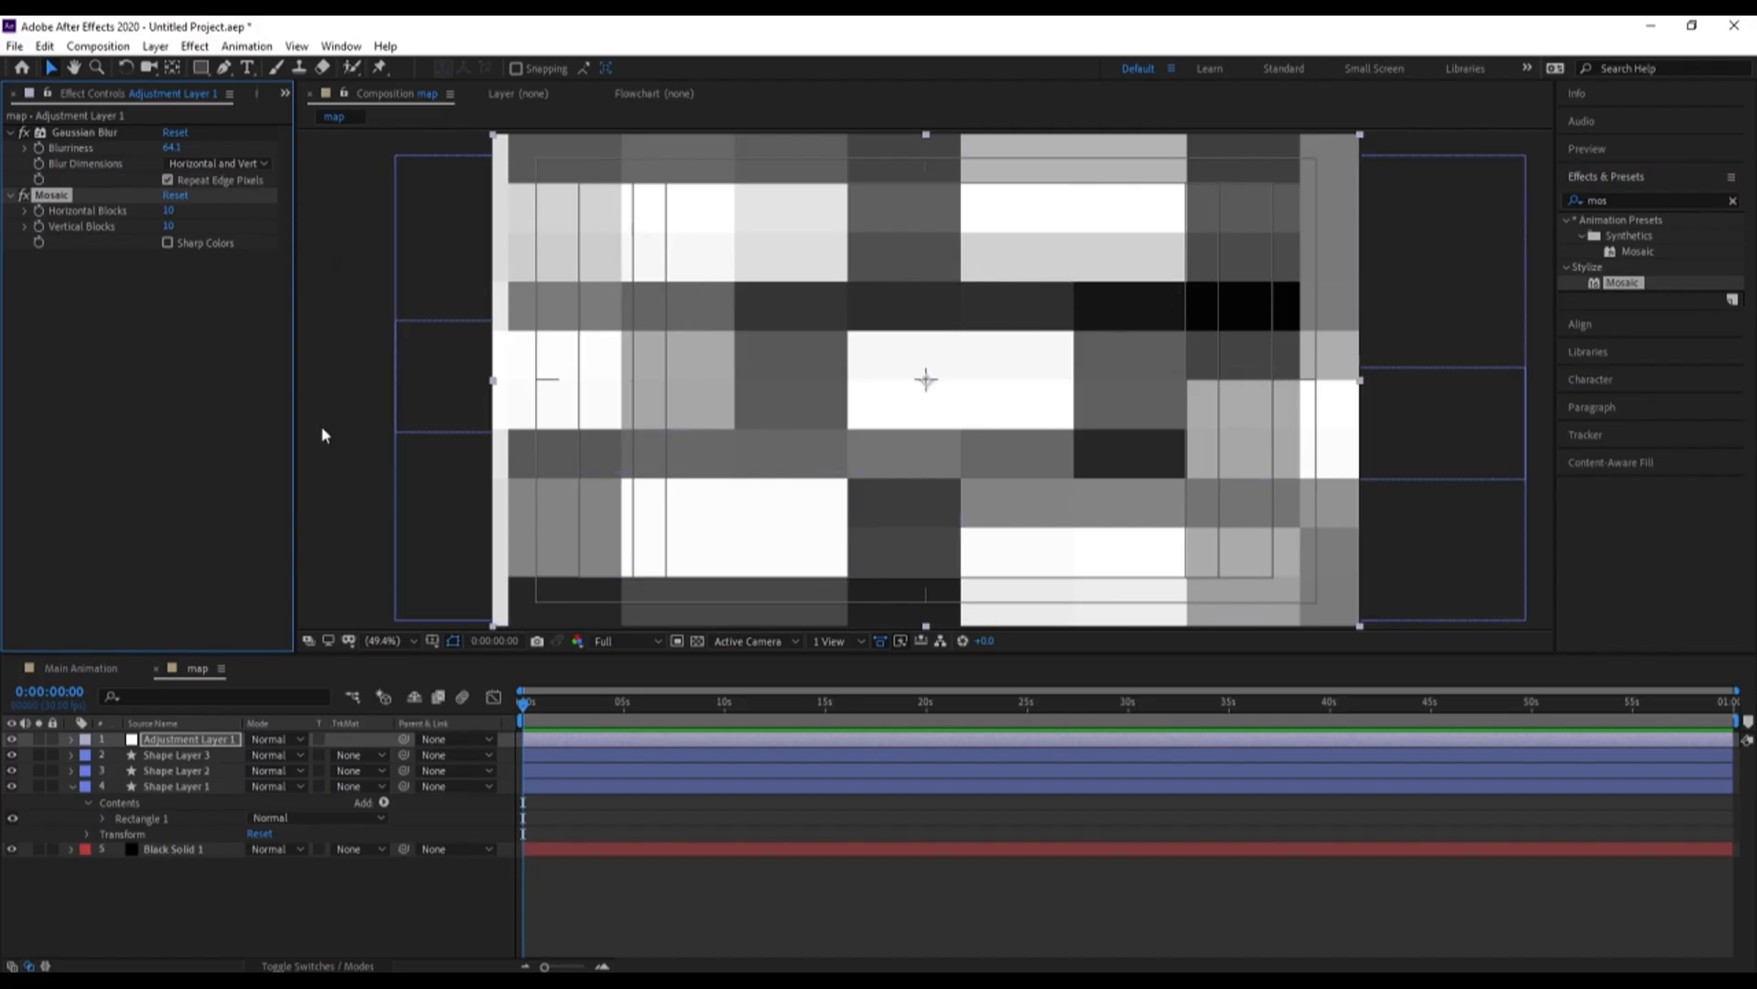
Place the map composition beneath the Animayion layer in Main Animation and hide it
click(107, 672)
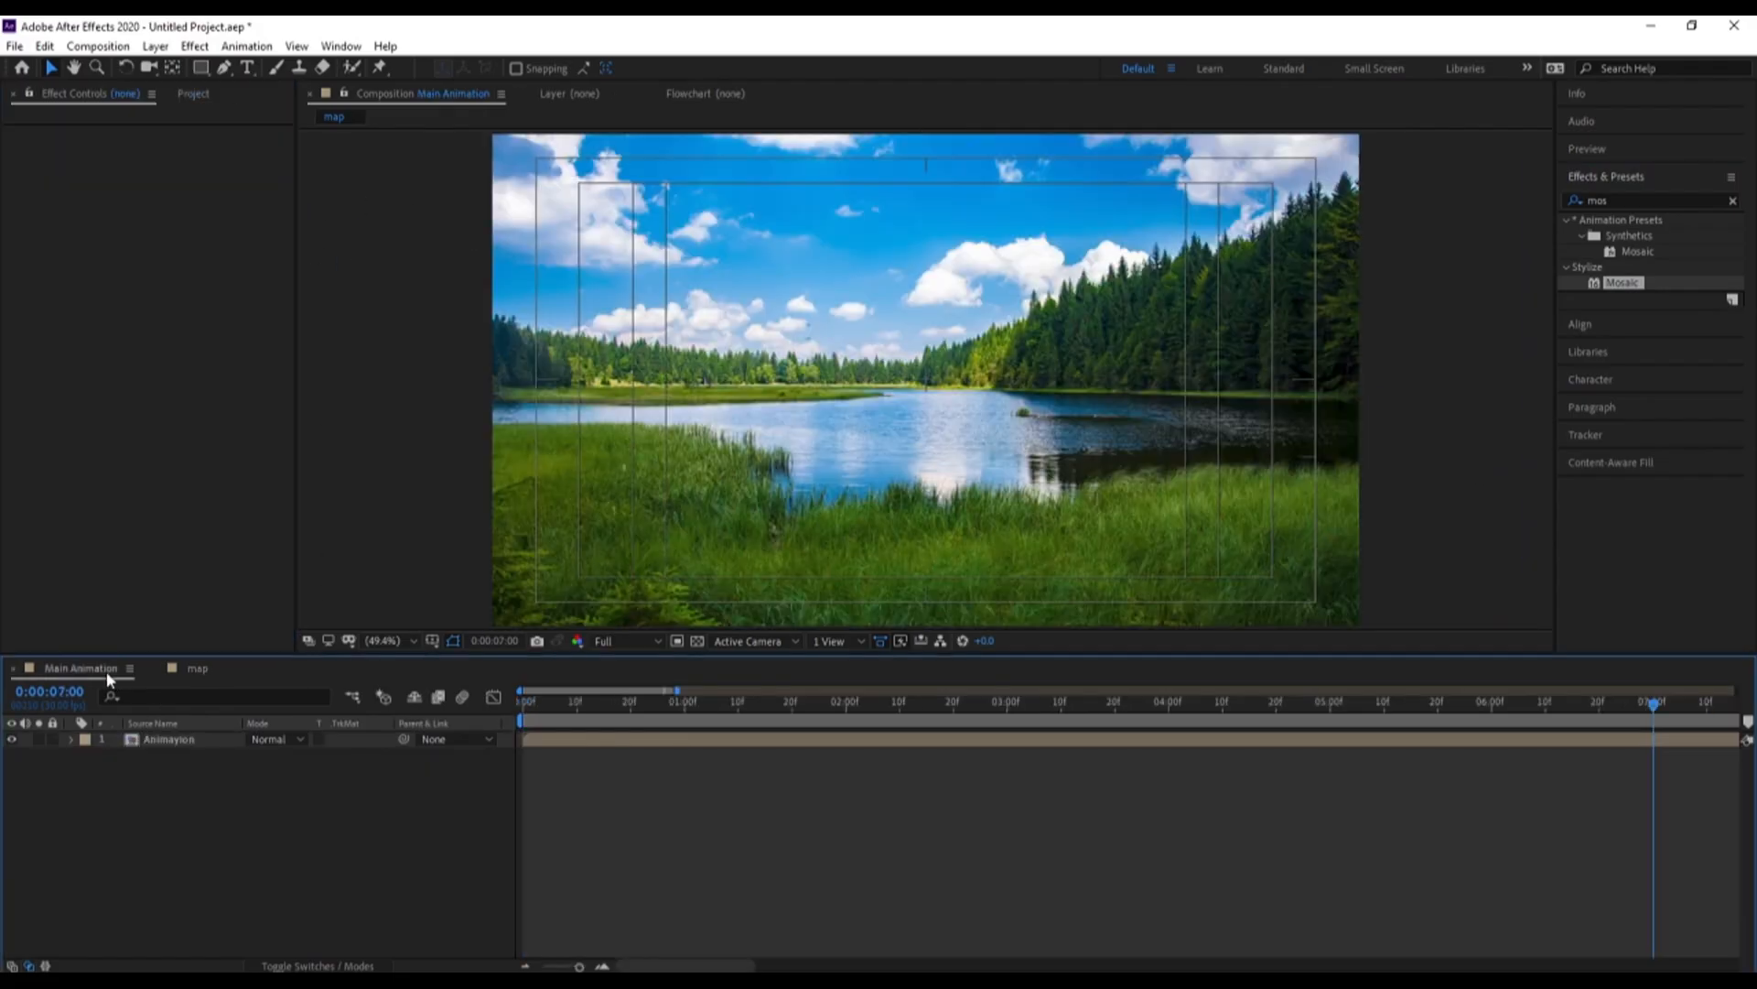
key(ctrl+0)
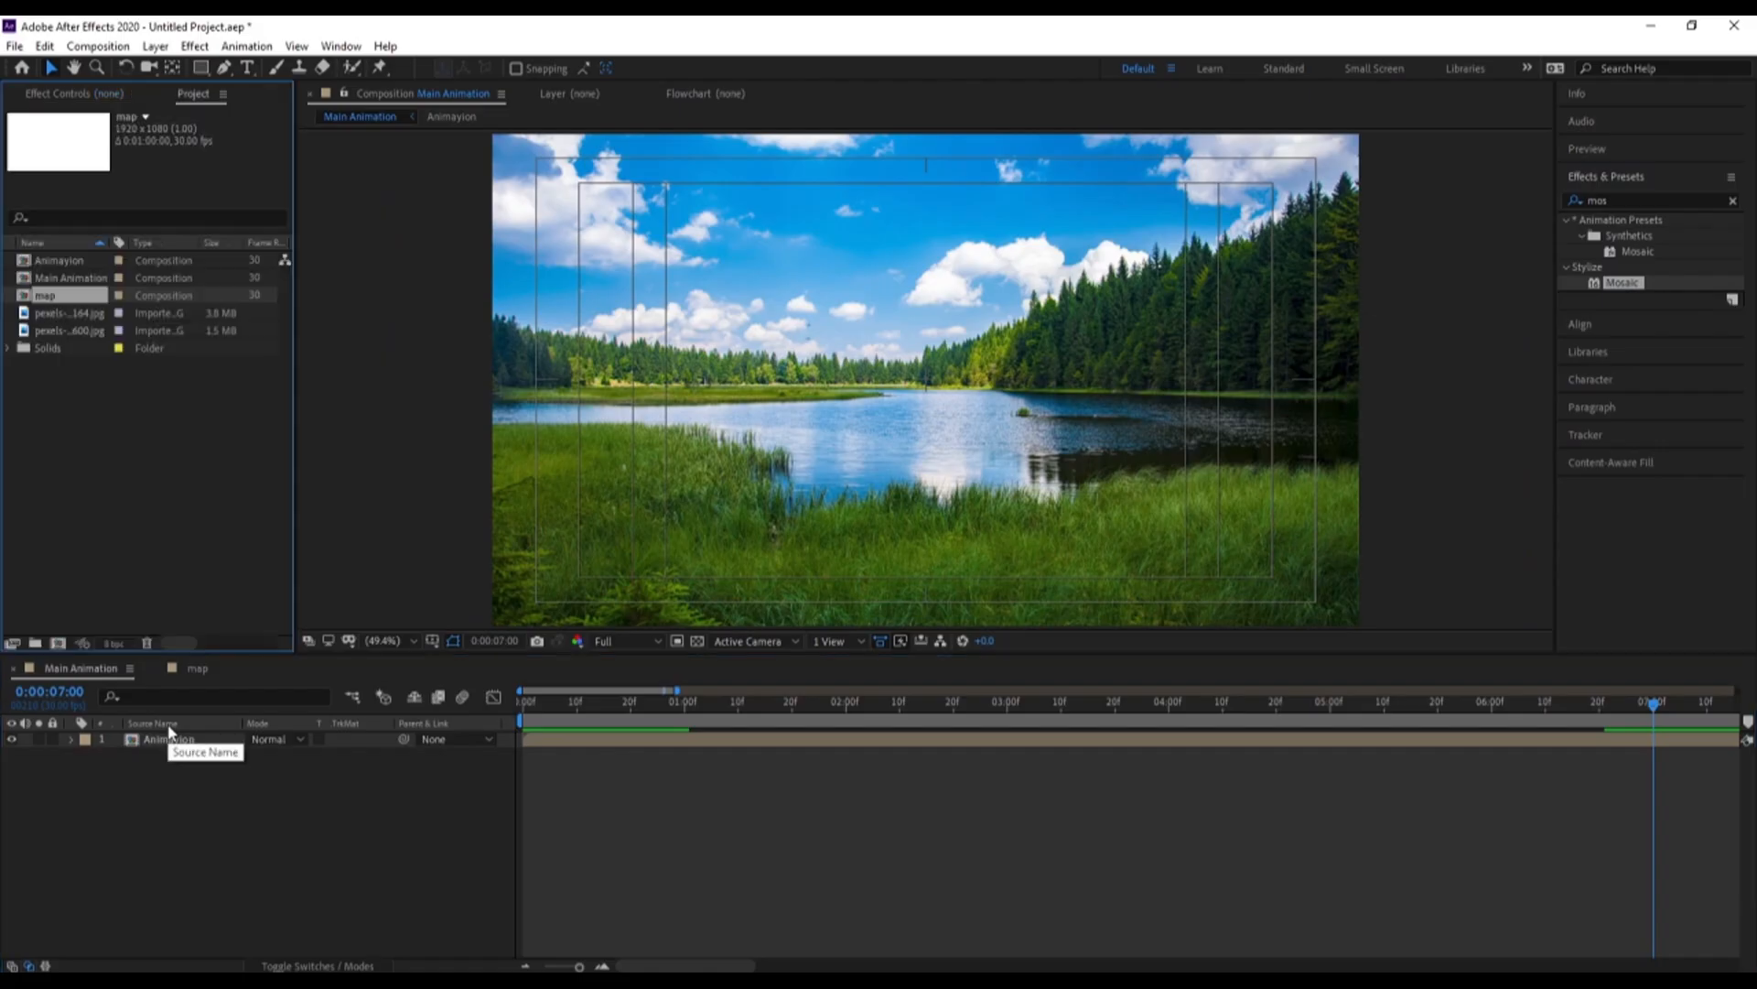
drag(52, 302, 153, 716)
drag(60, 305, 220, 851)
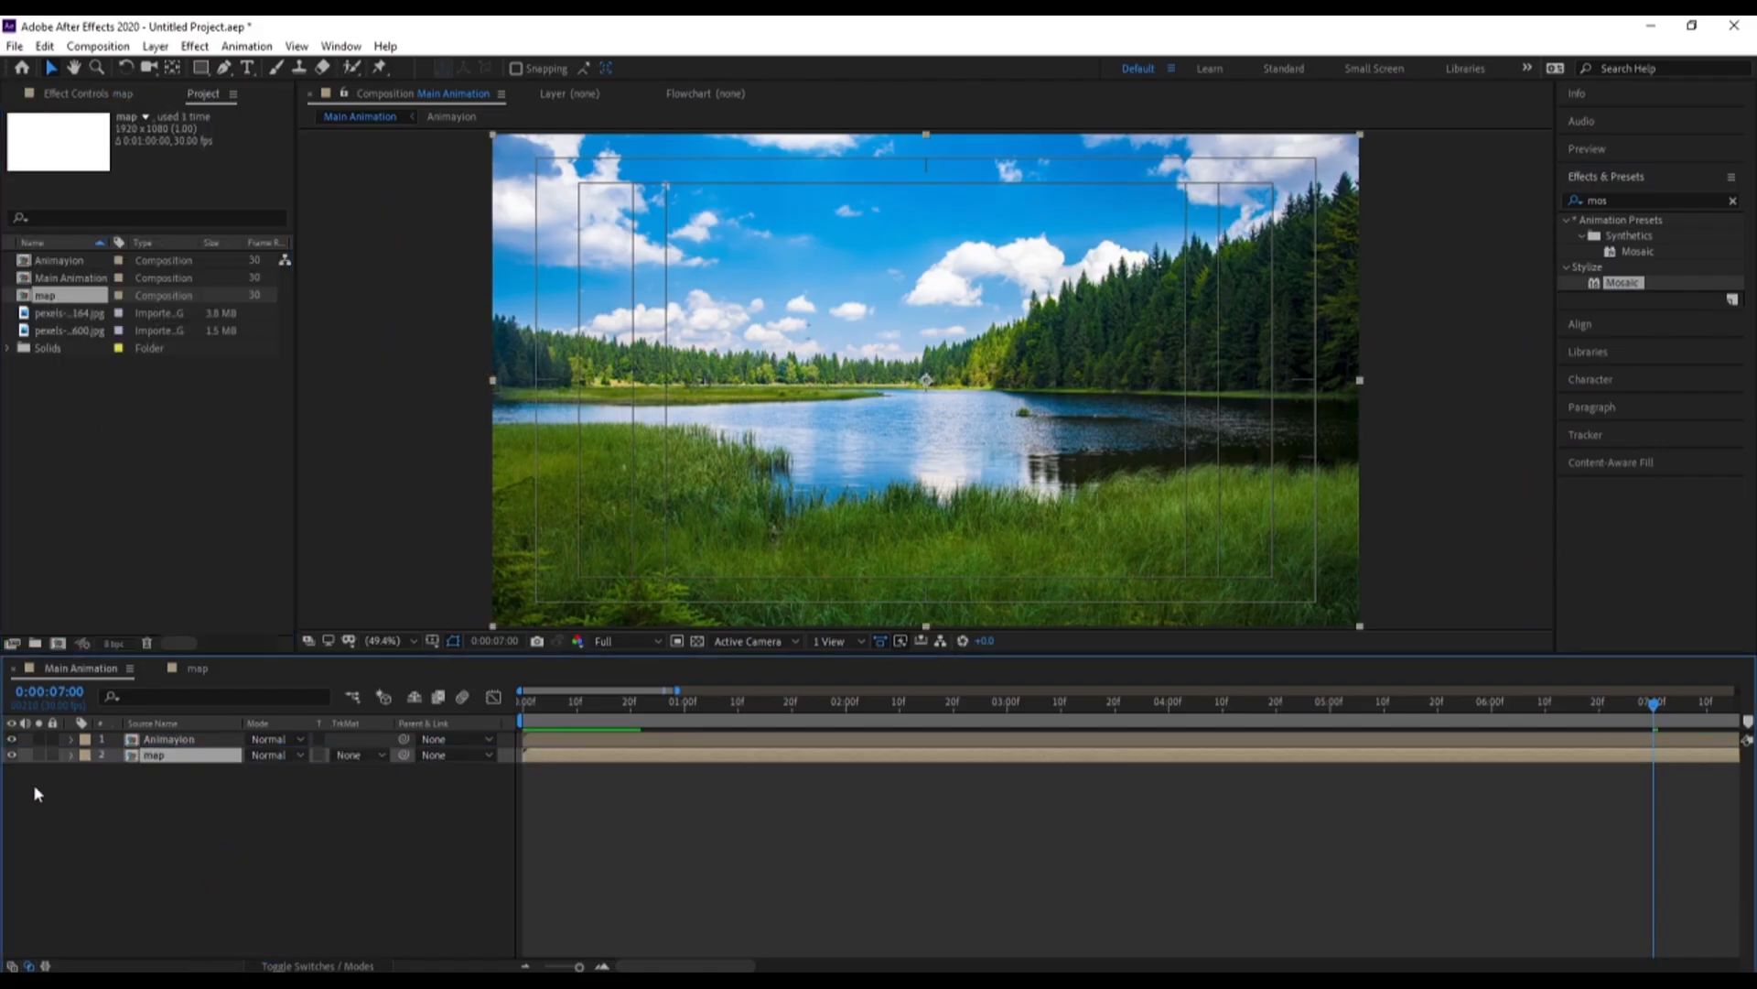
Apply the Time Displacement effect to the Animayion layer and set its displacement layer to map
click(191, 739)
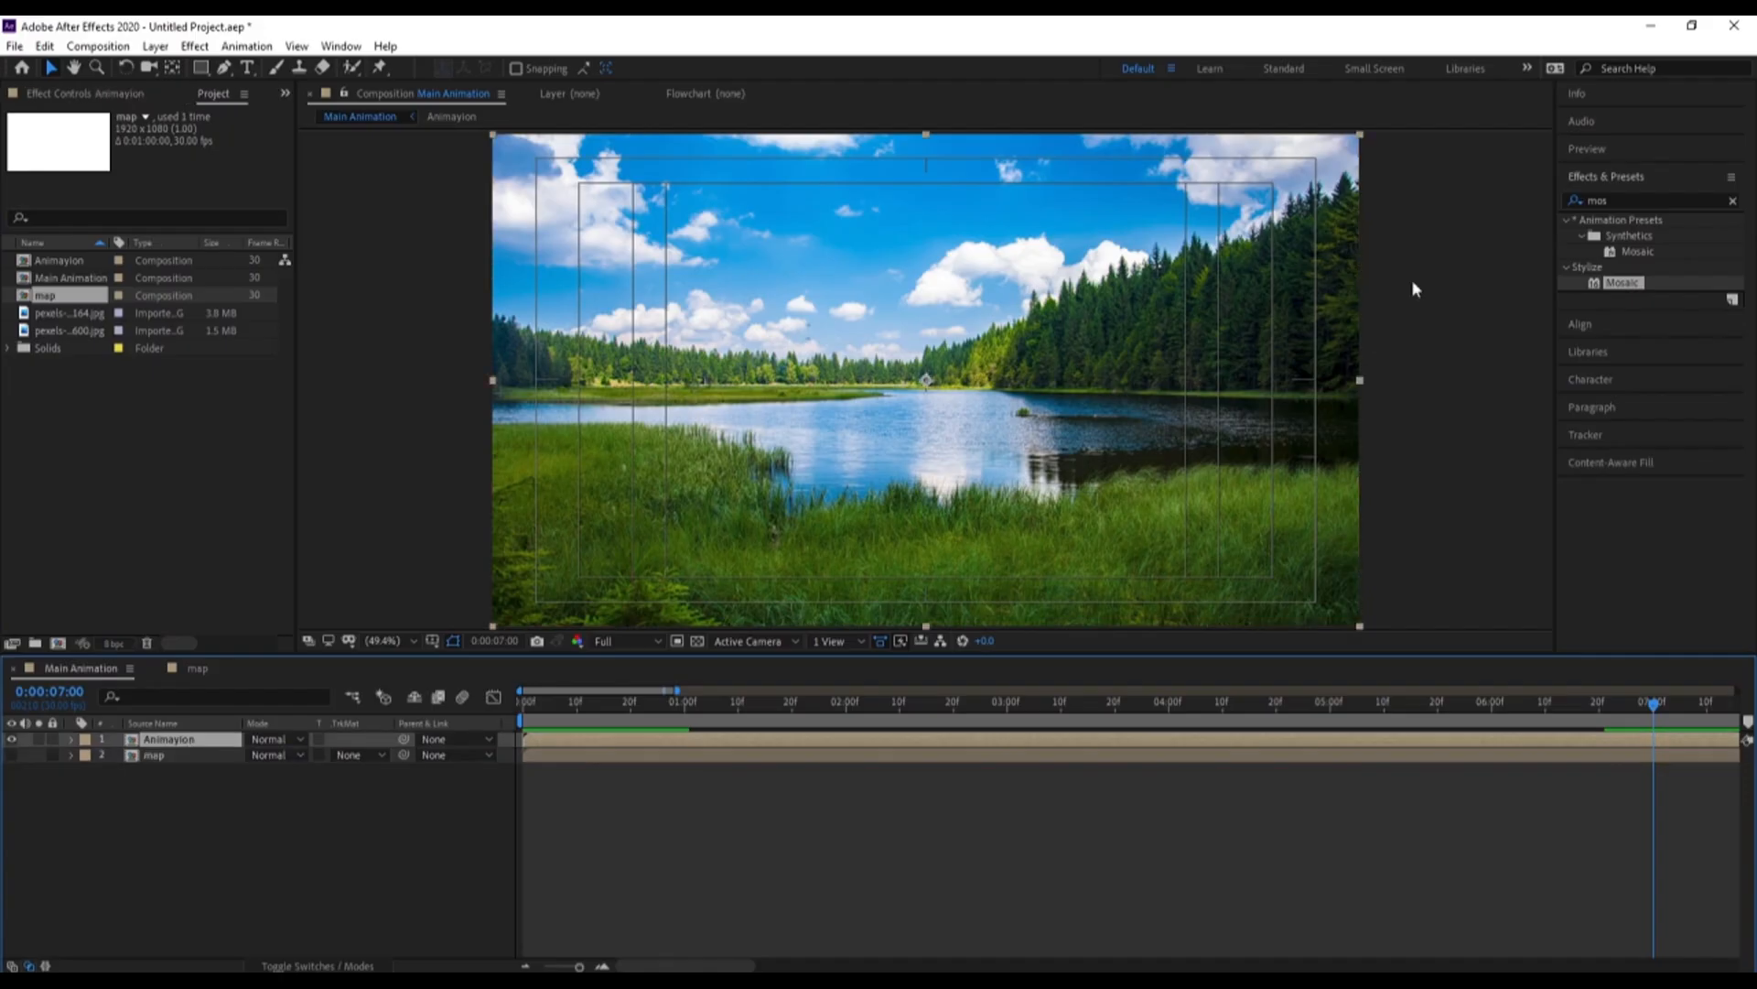
click(1615, 198)
text(tin)
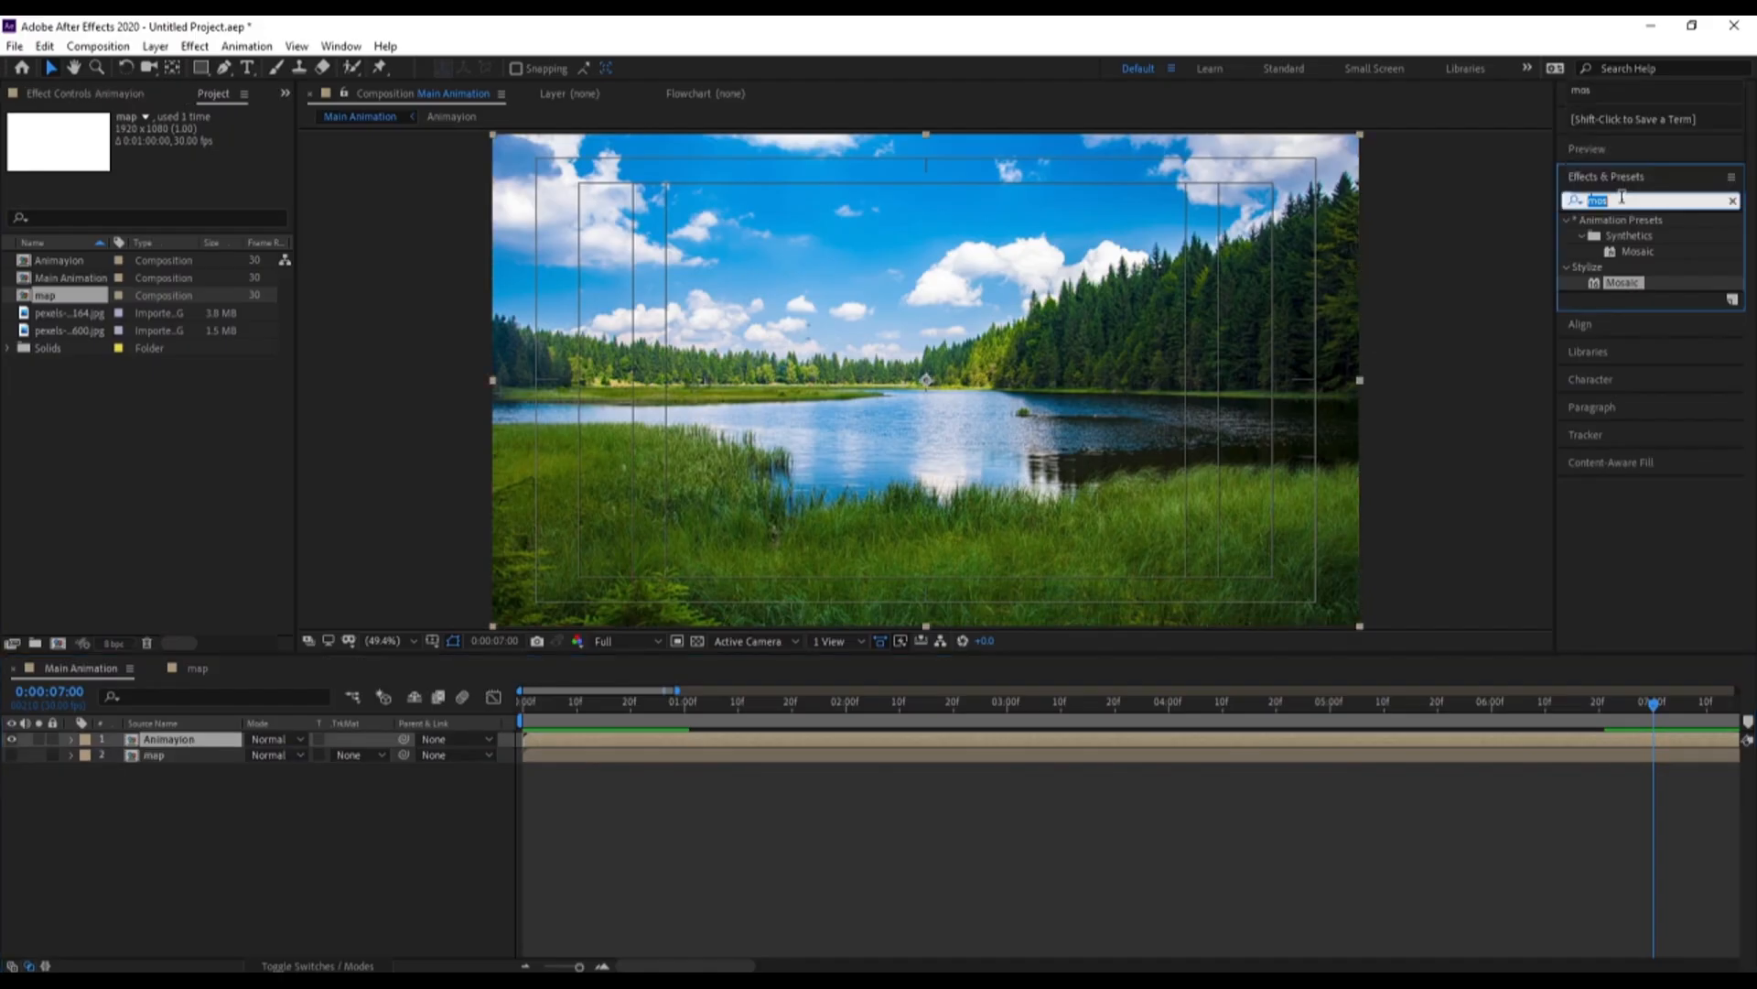
text(t)
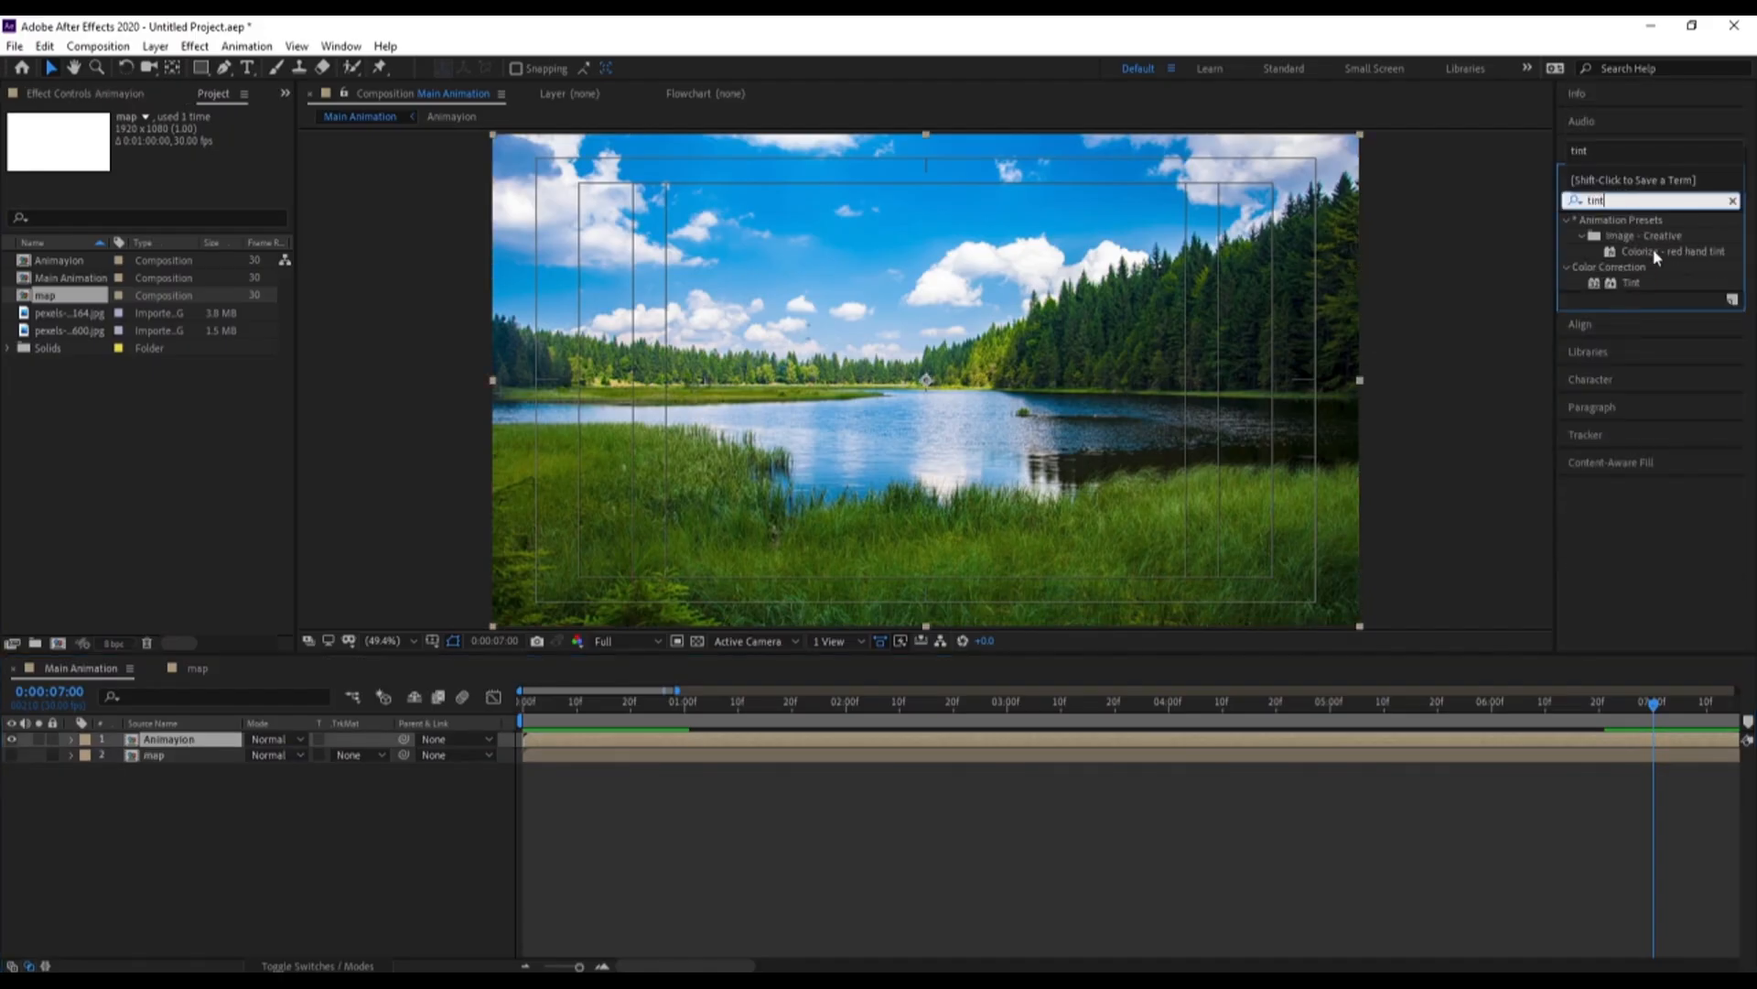
text(tim)
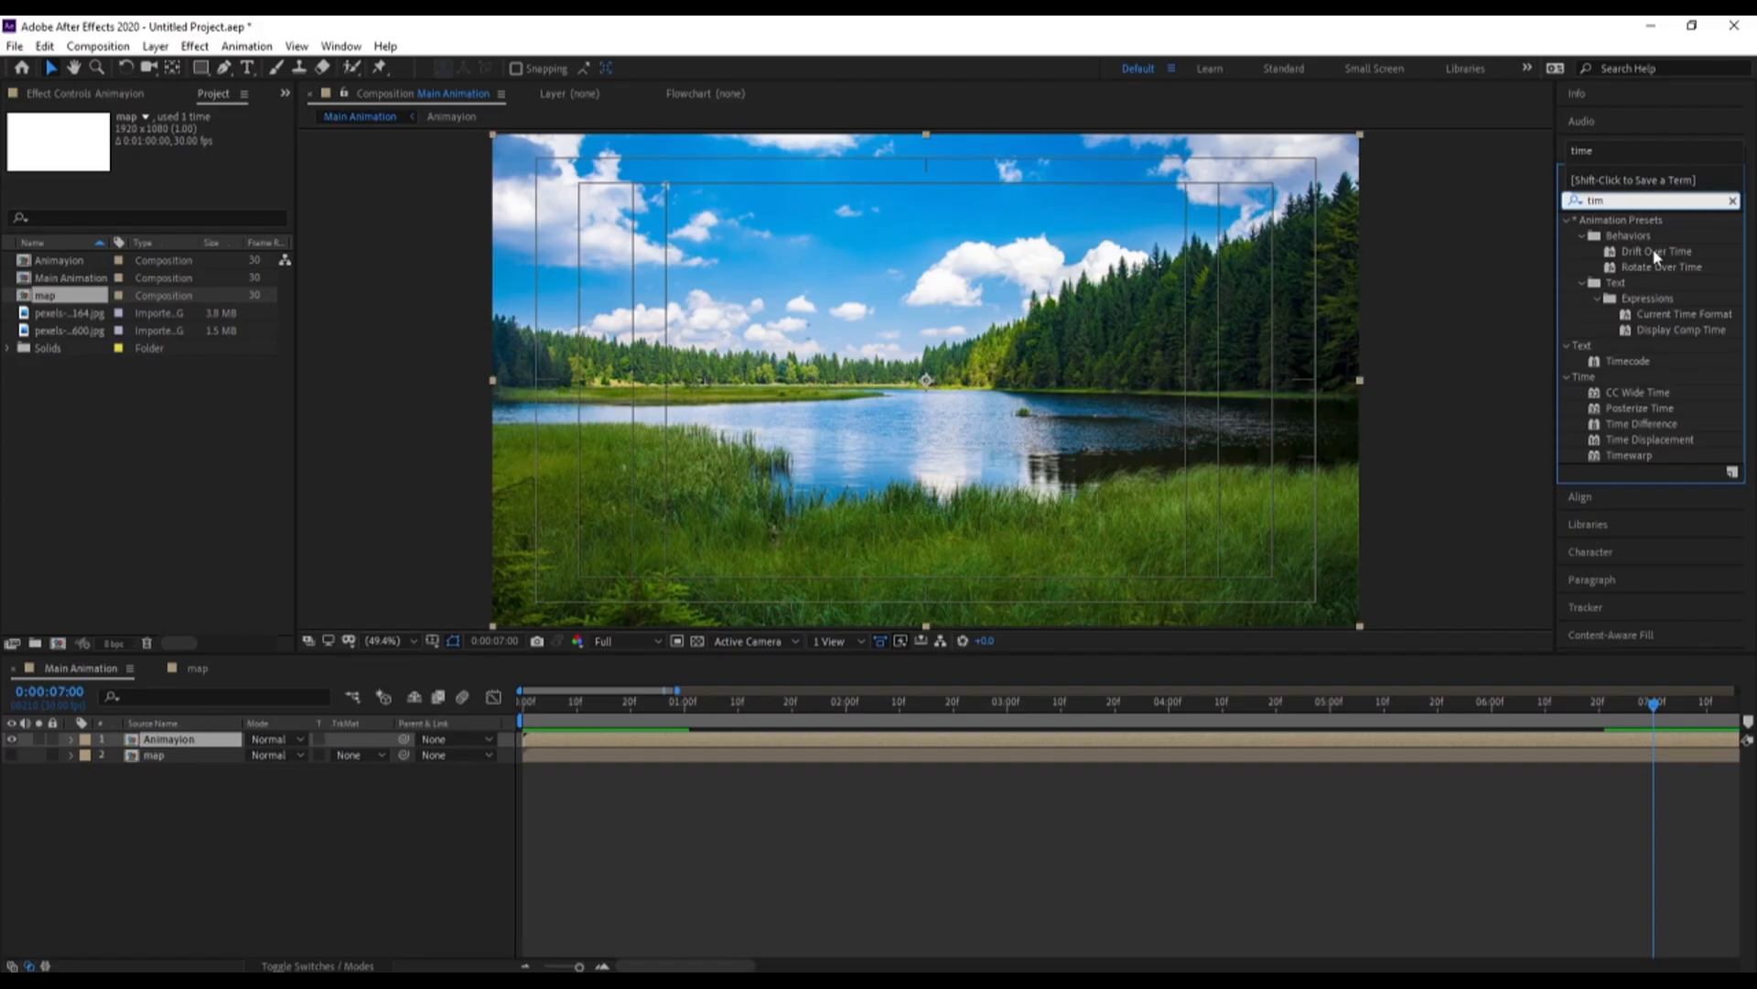
double_click(1649, 440)
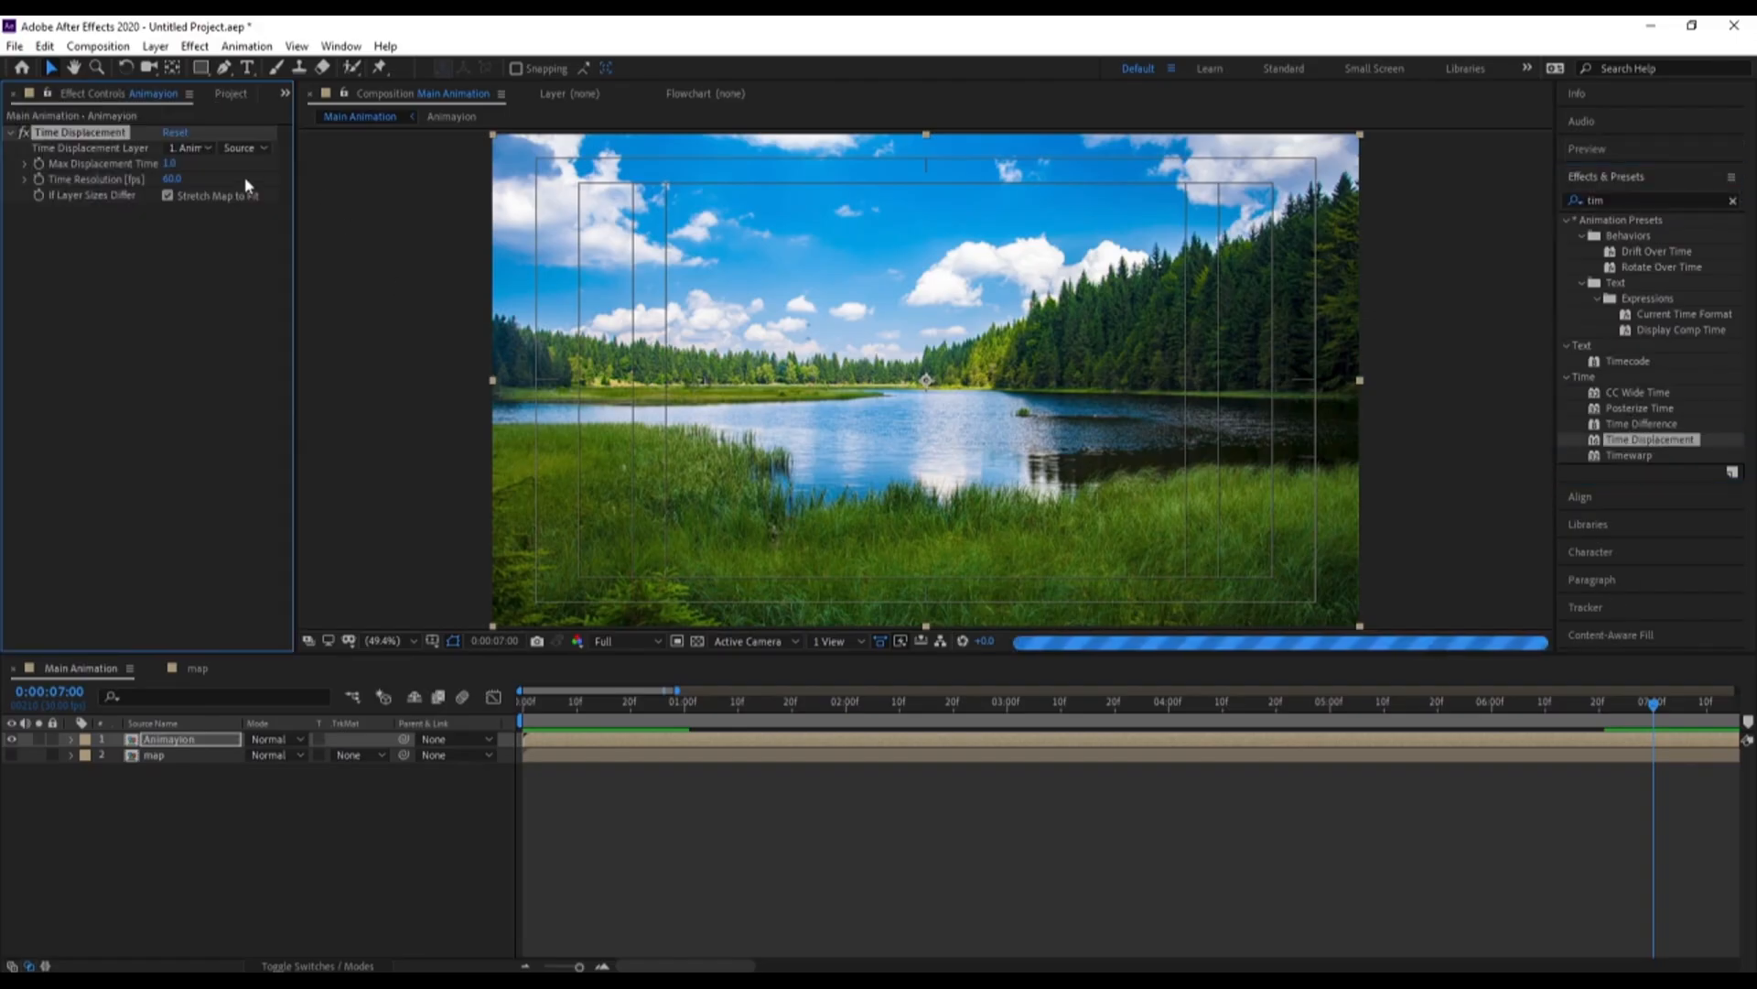
click(207, 149)
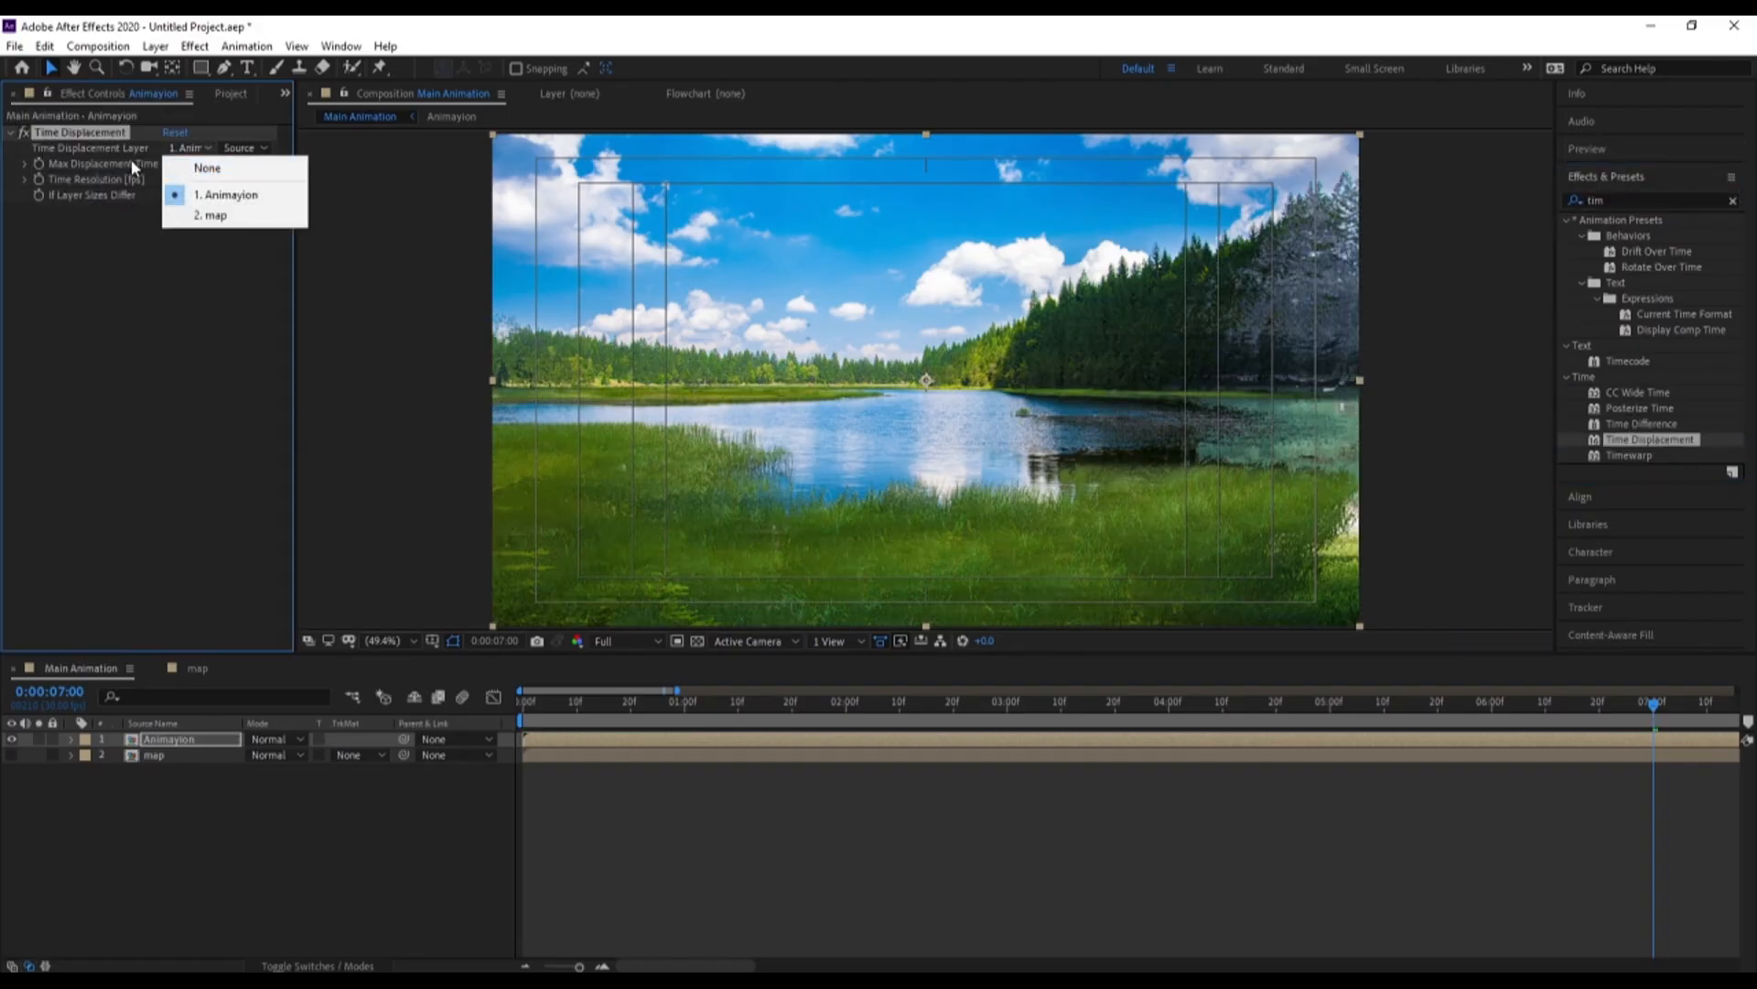
click(228, 217)
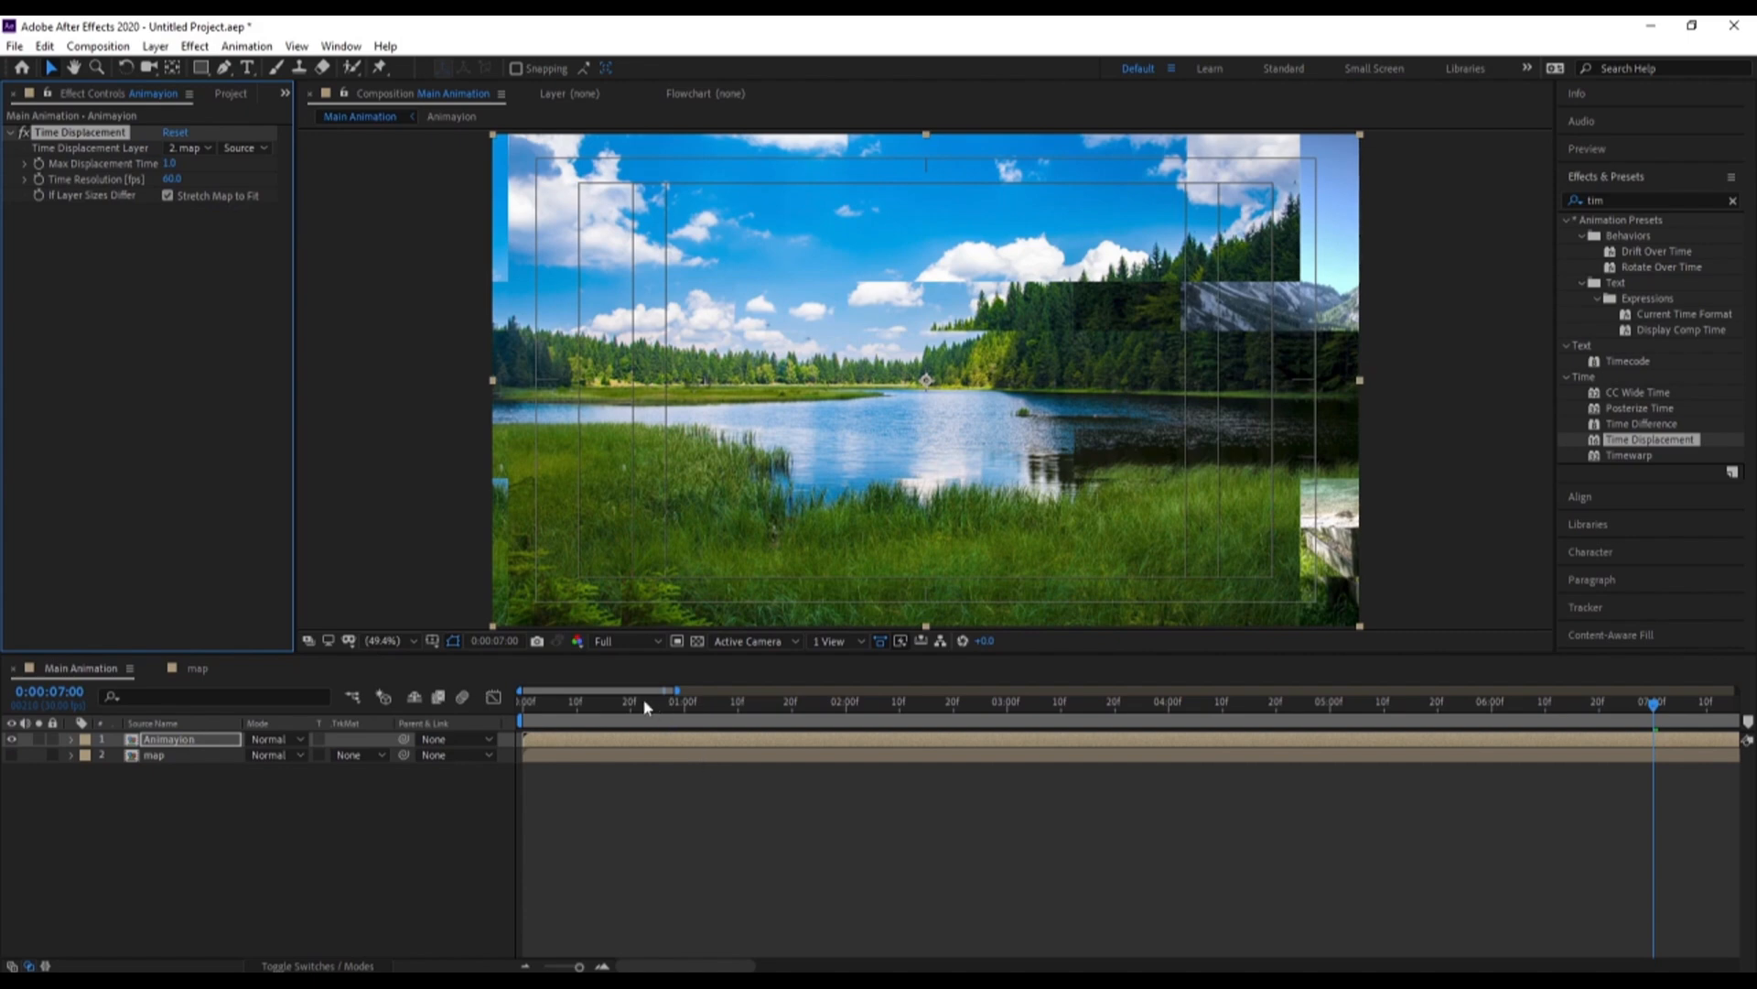
Set the viewer resolution to Third and preview the displaced animation from the start
drag(646, 707, 383, 703)
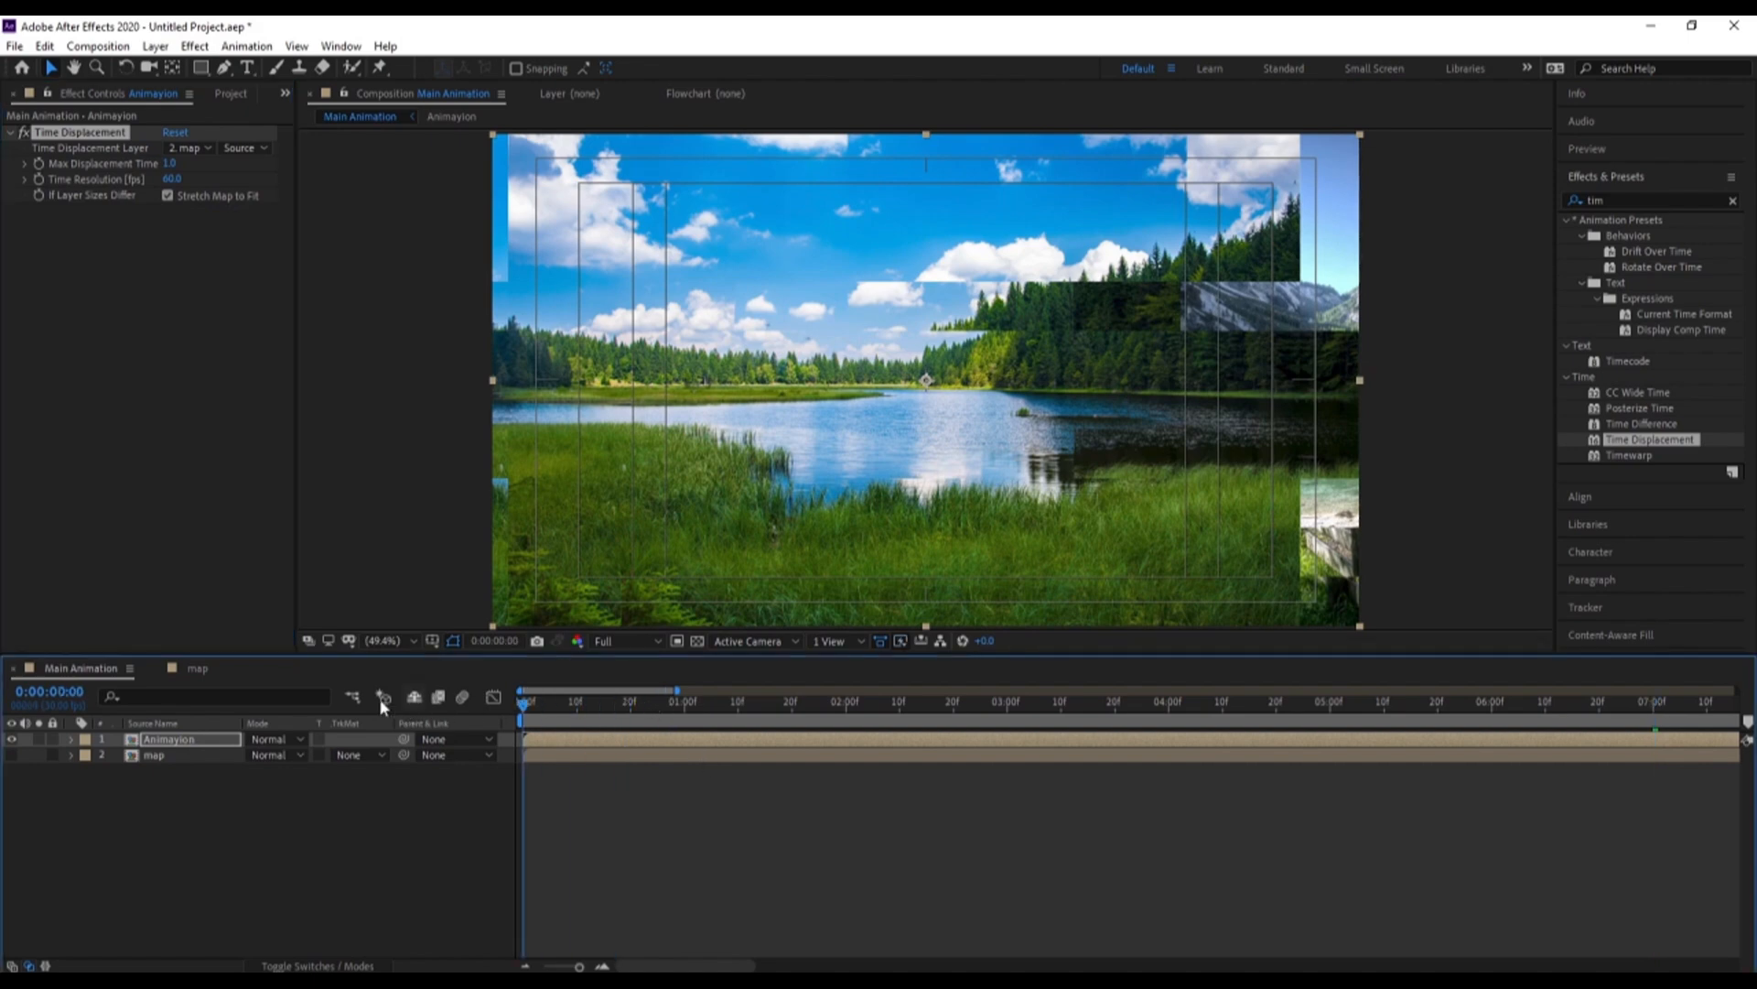
click(618, 641)
click(619, 724)
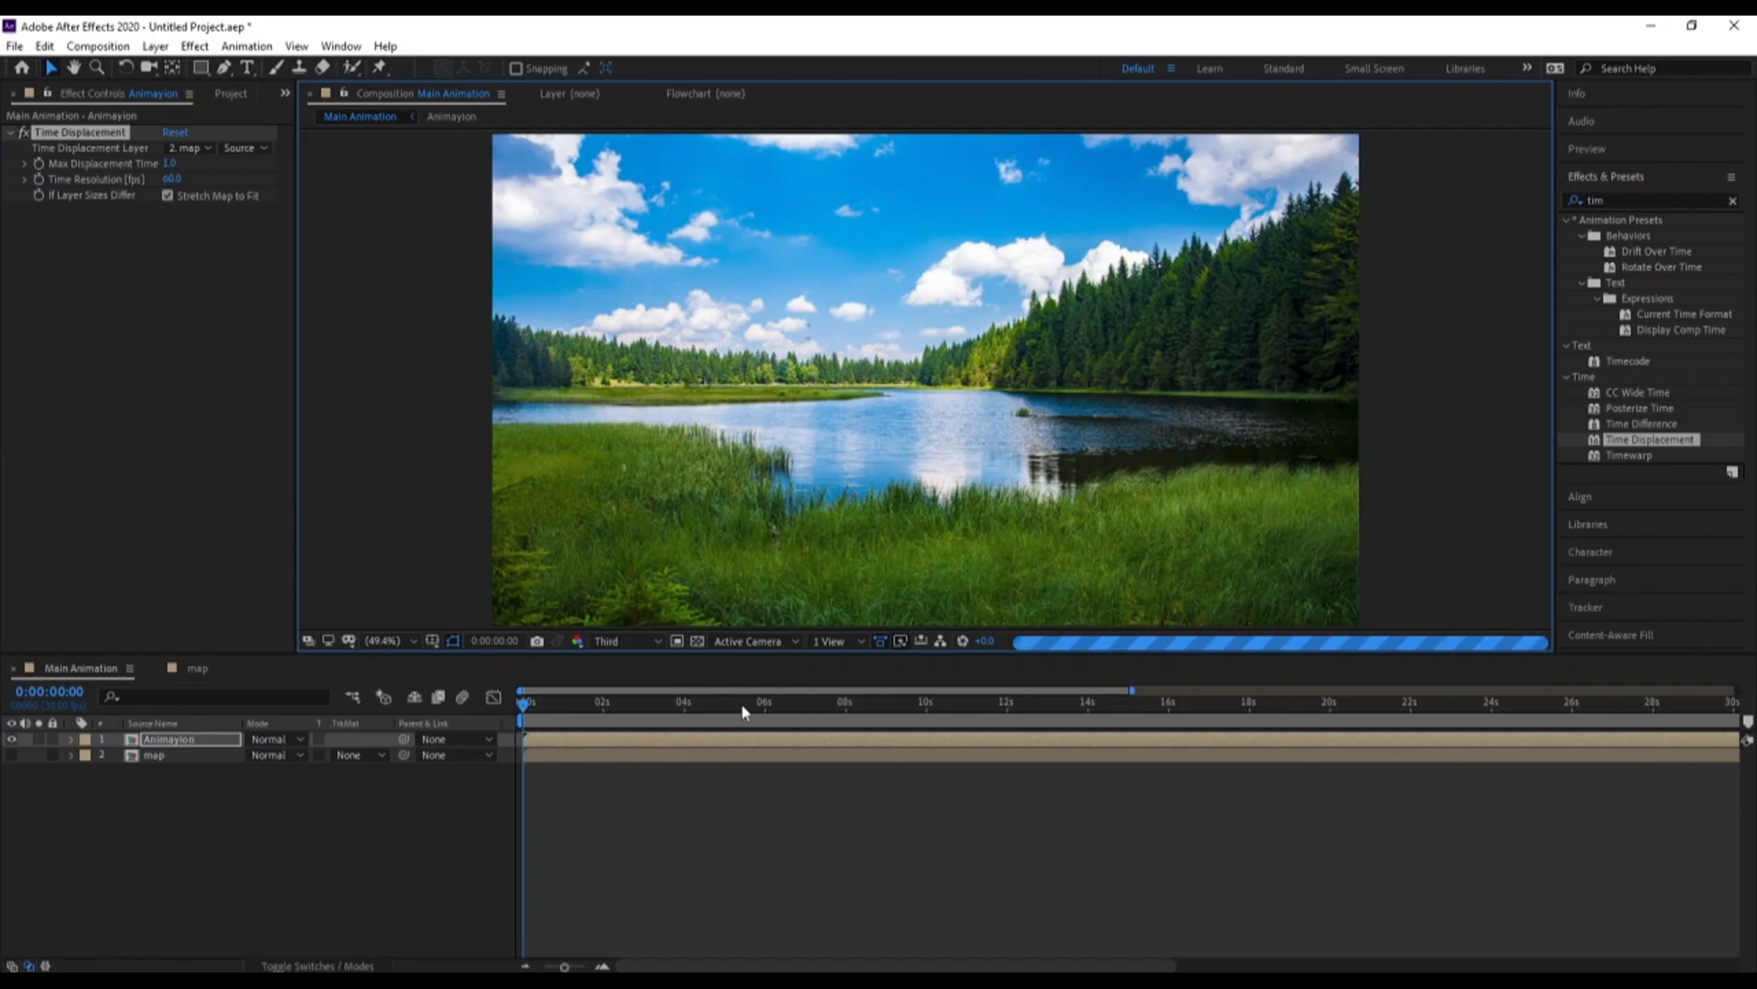
key(space)
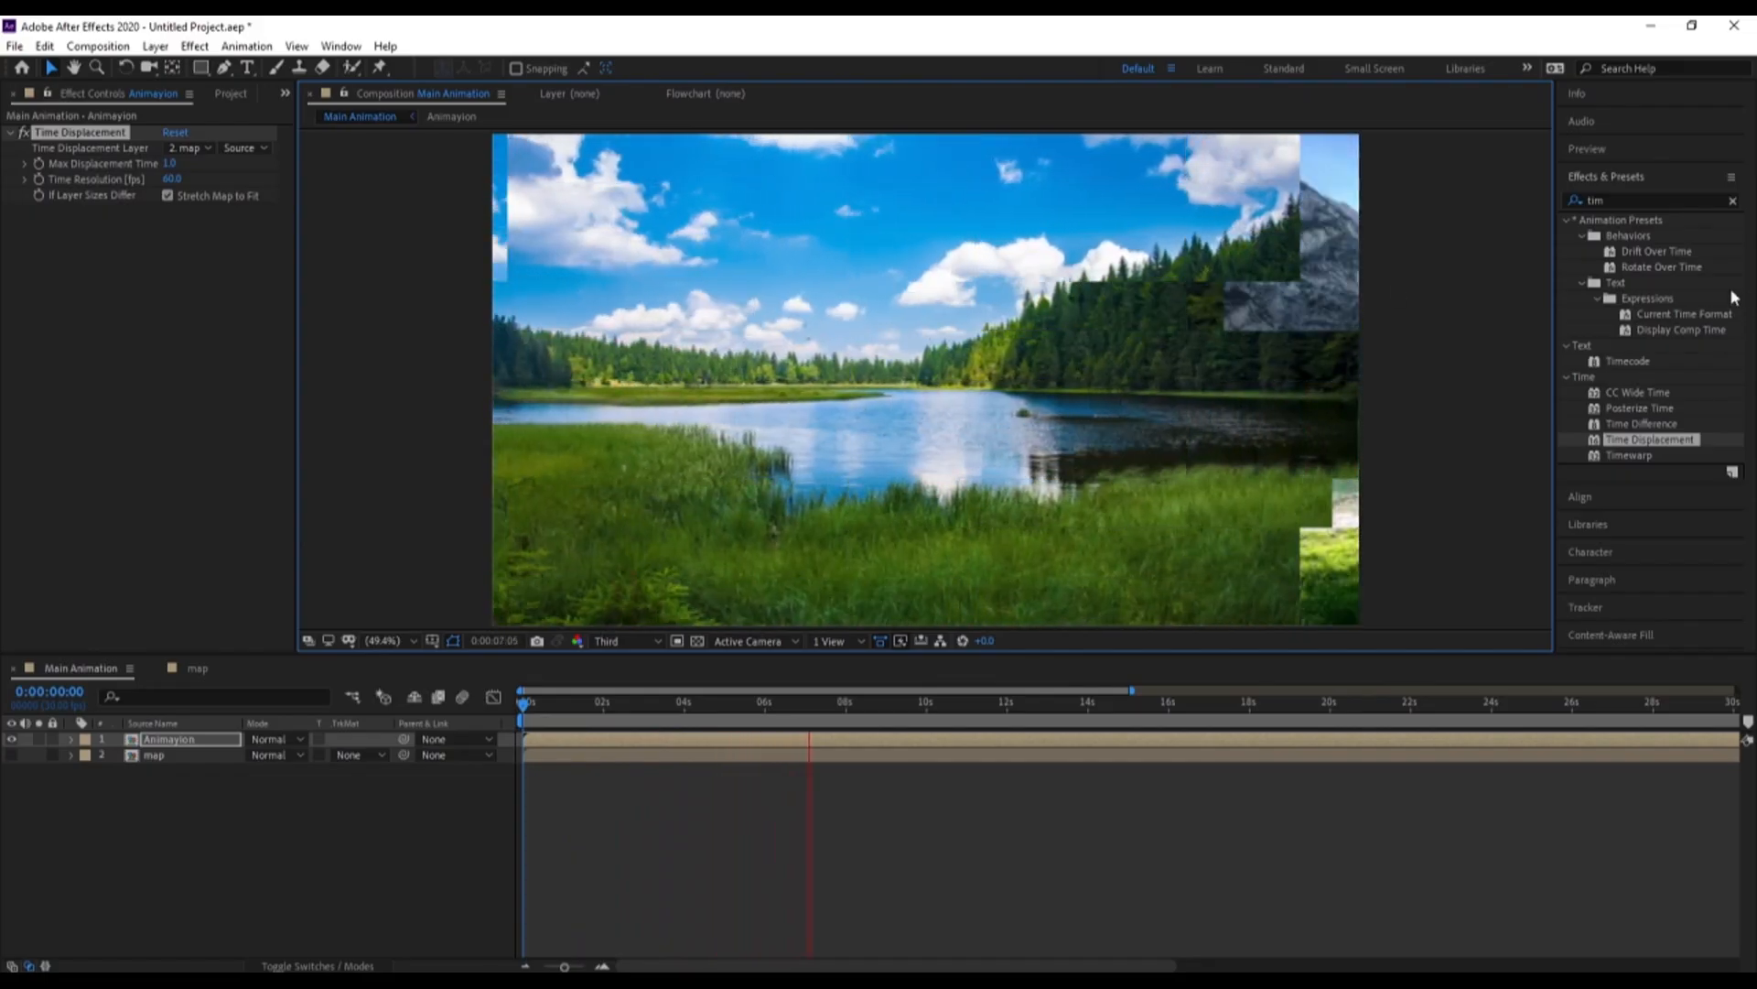
key(space)
key(space)
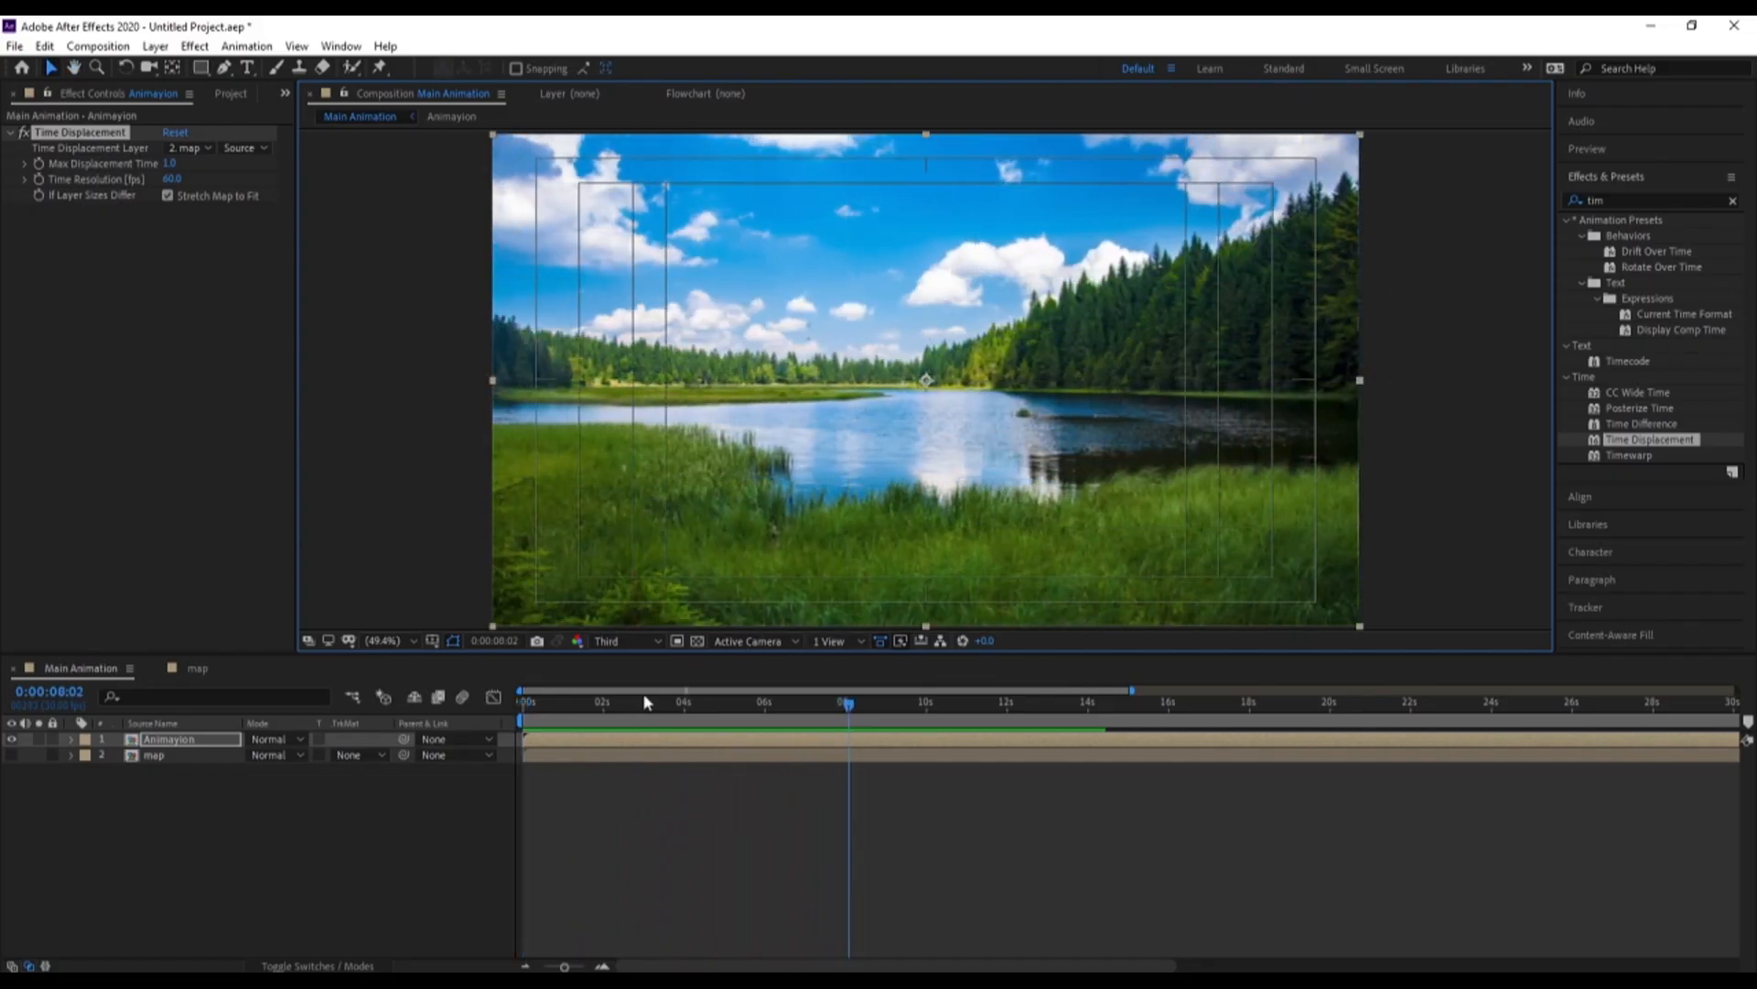
drag(583, 712, 452, 698)
key(space)
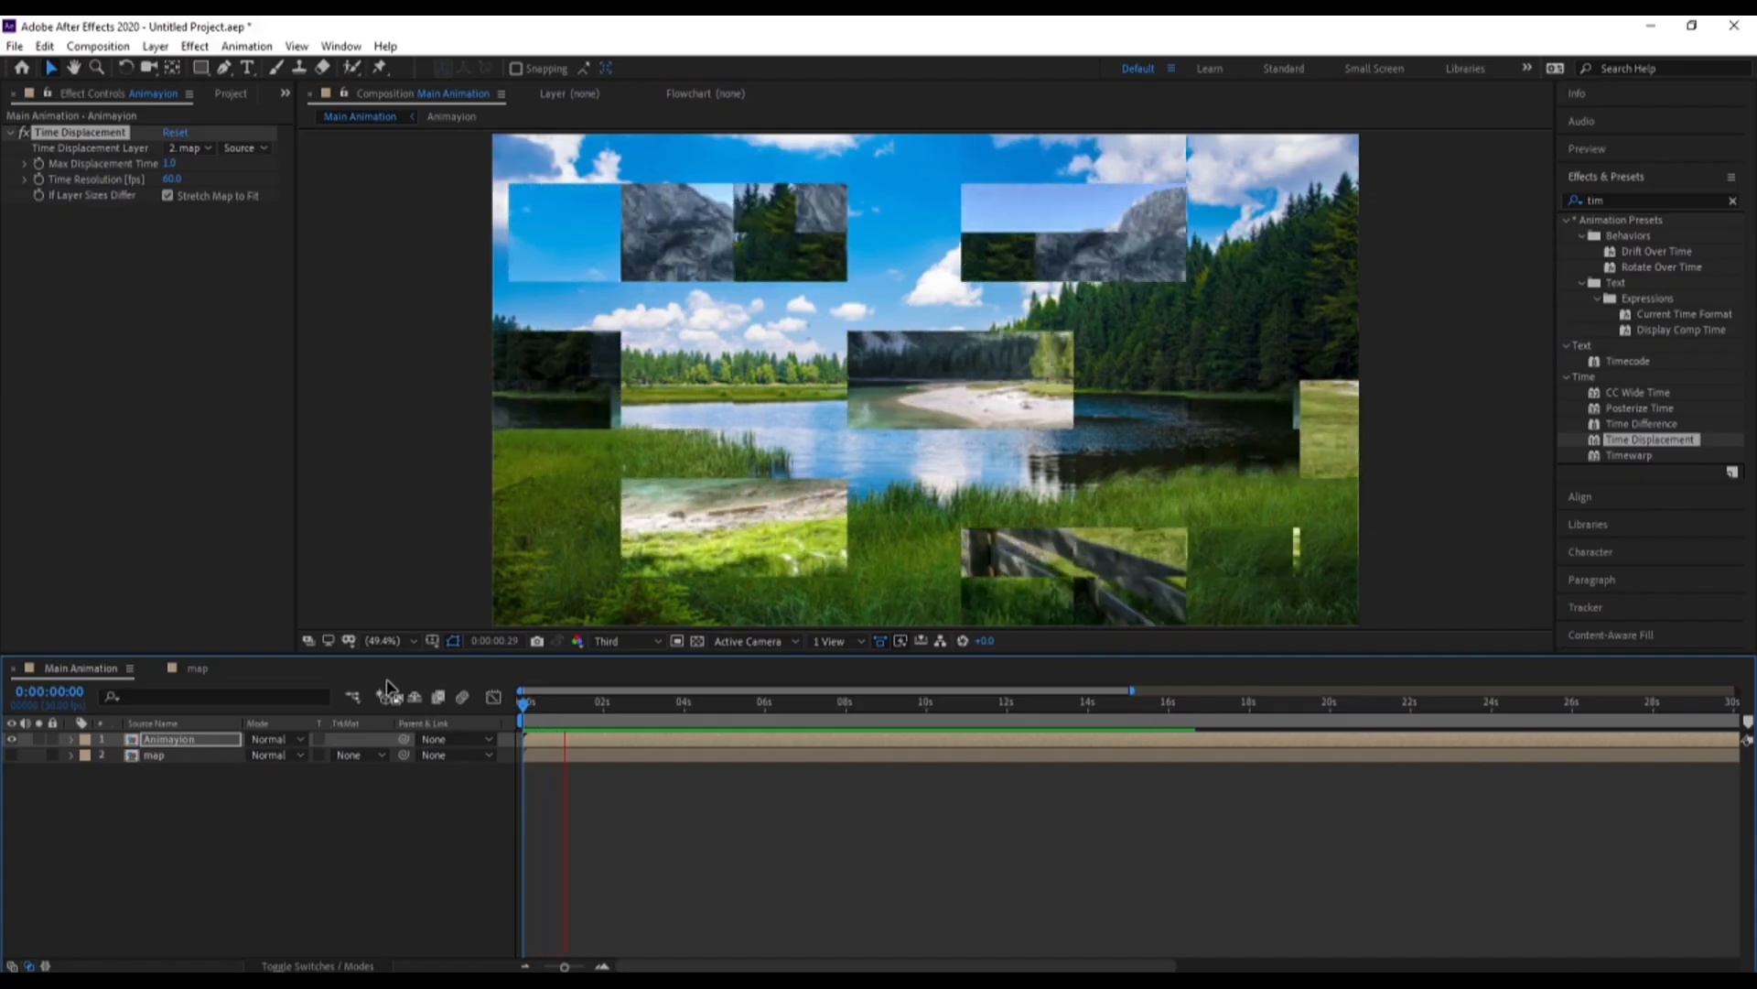
Scale up the three shape layers together in the map composition
click(214, 666)
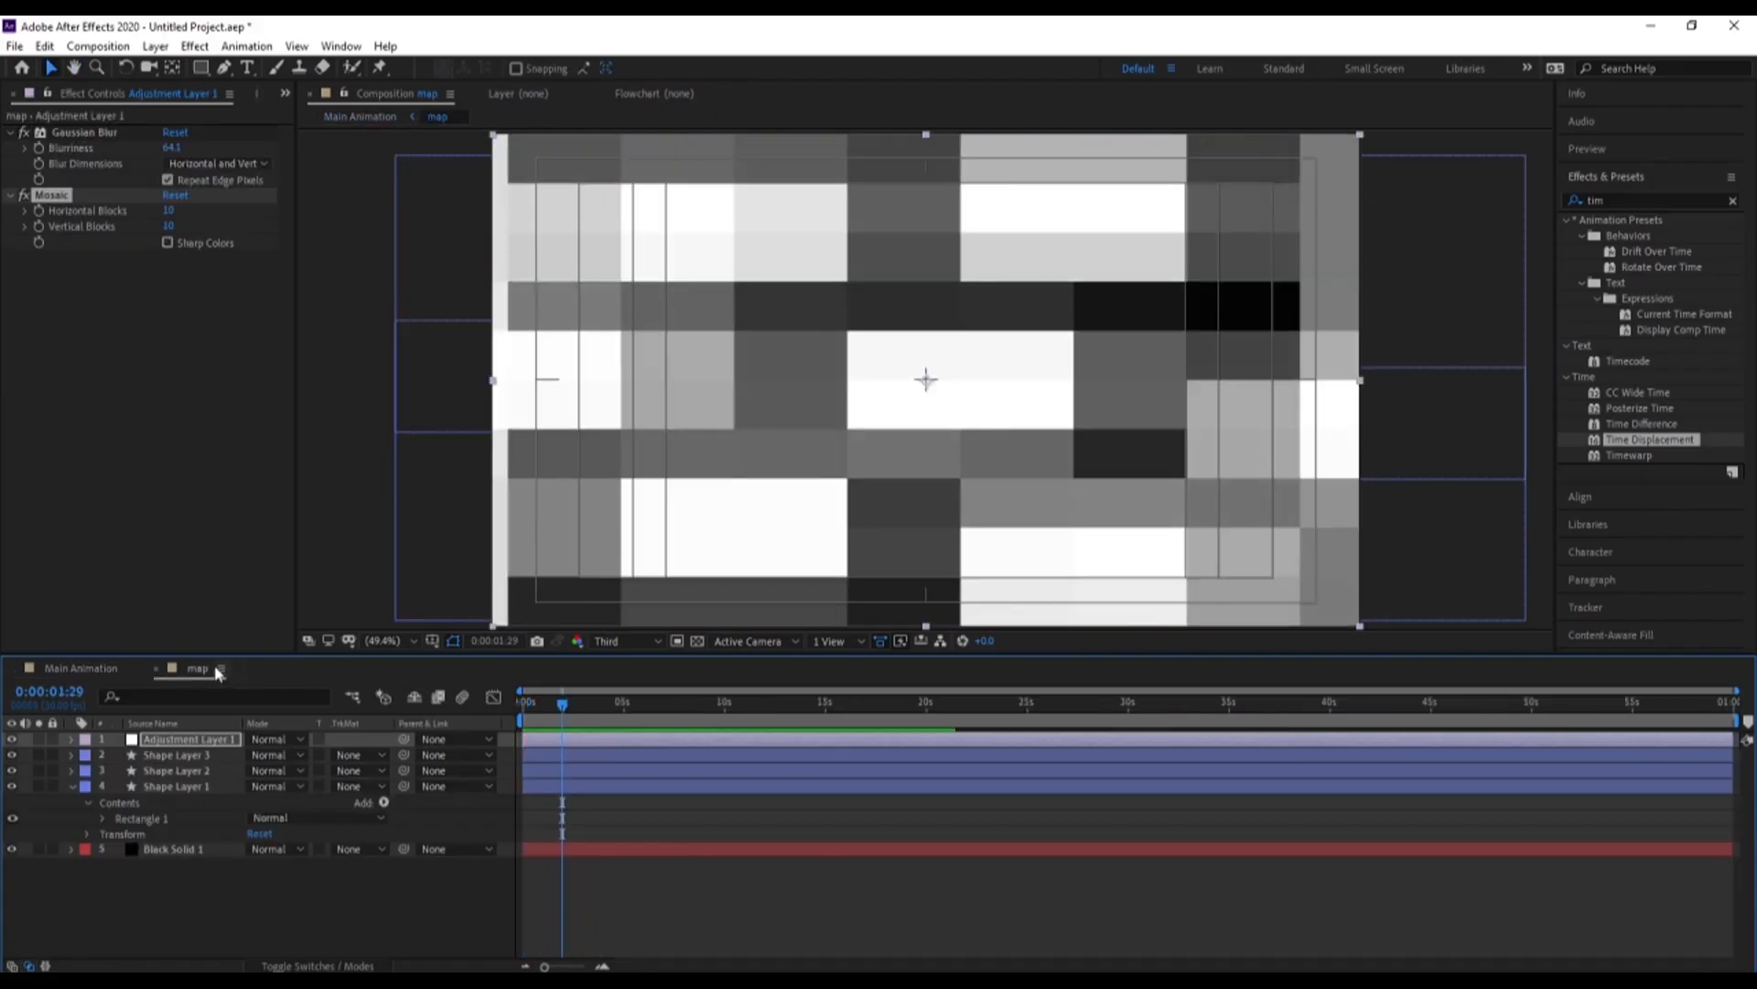
click(176, 786)
shift+click(185, 755)
key(s)
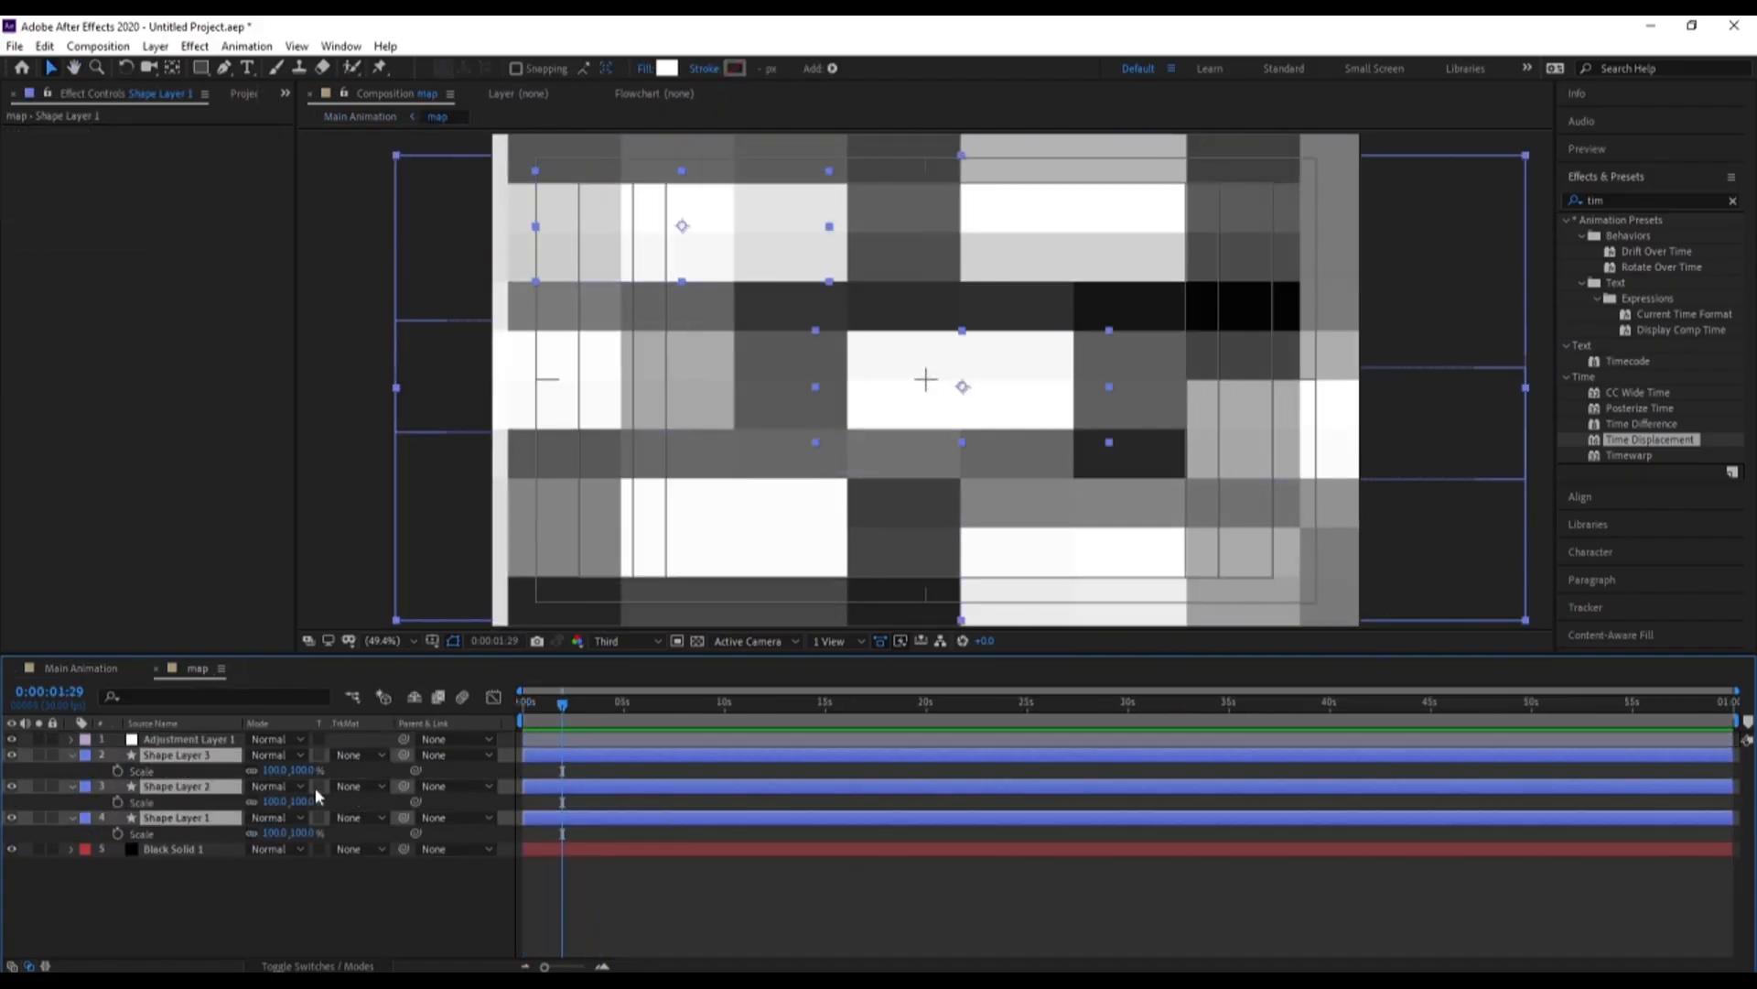
drag(271, 770, 291, 771)
Preview Main Animation from 0:00:00:00 to check the effect of the enlarged map shapes
click(126, 679)
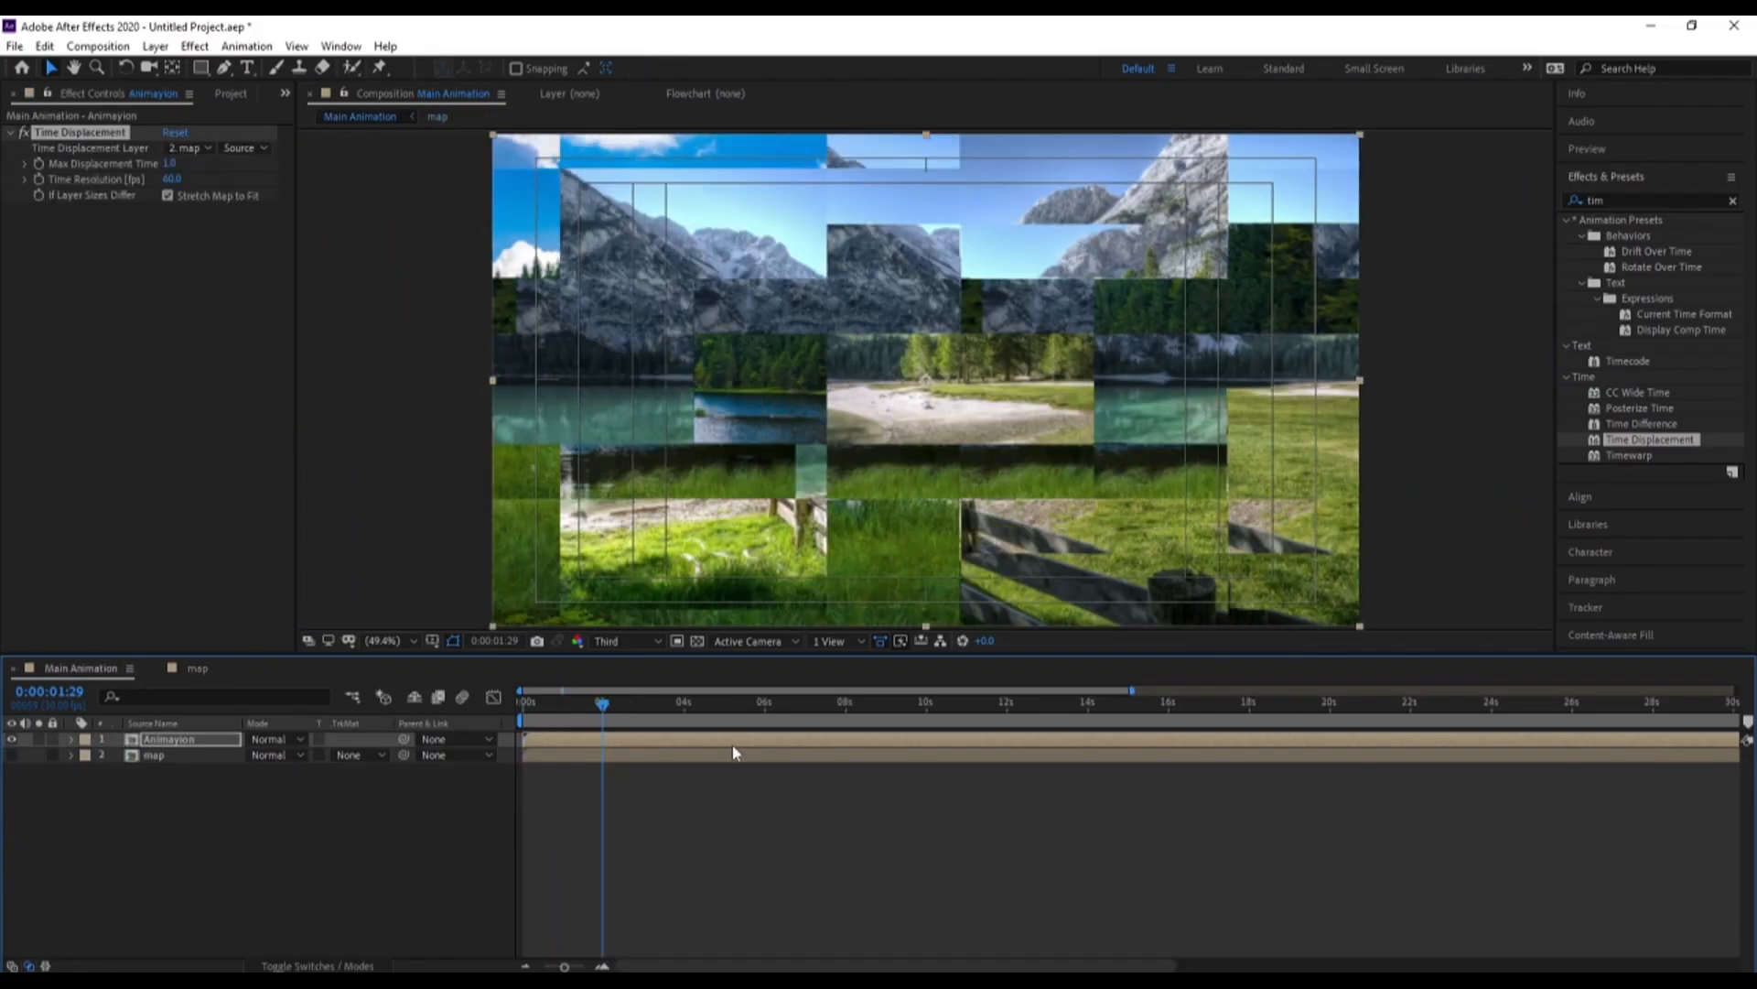
drag(606, 702, 517, 716)
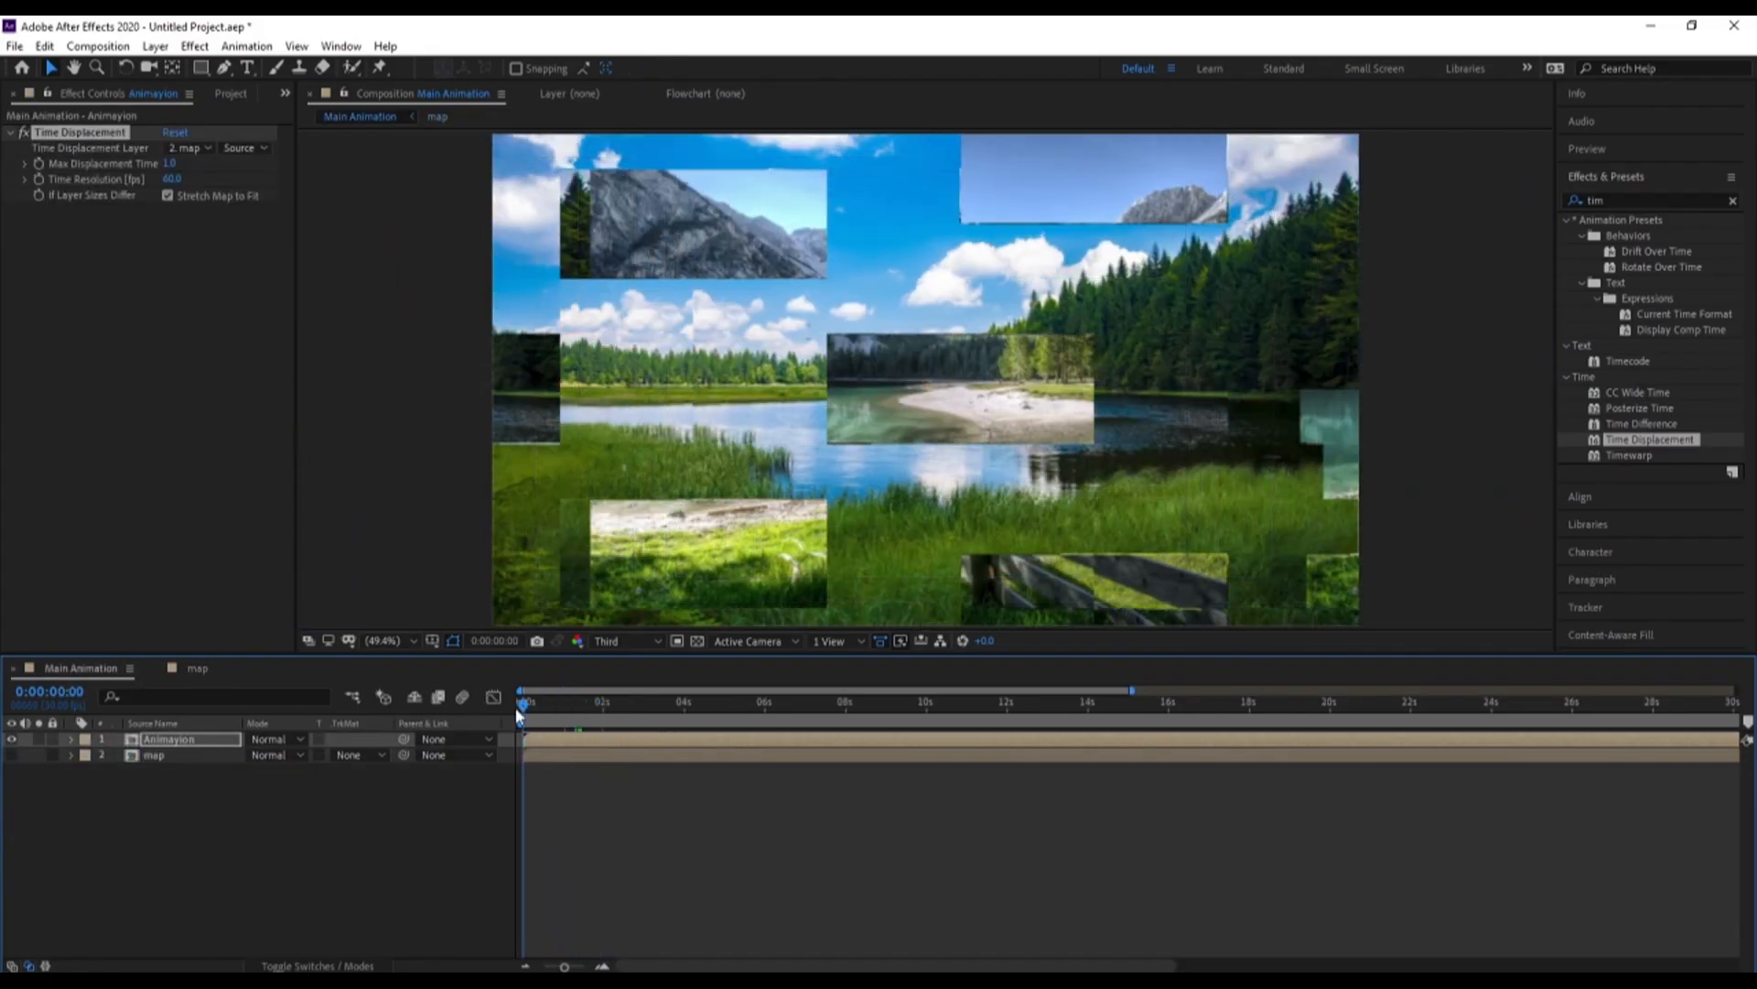
key(space)
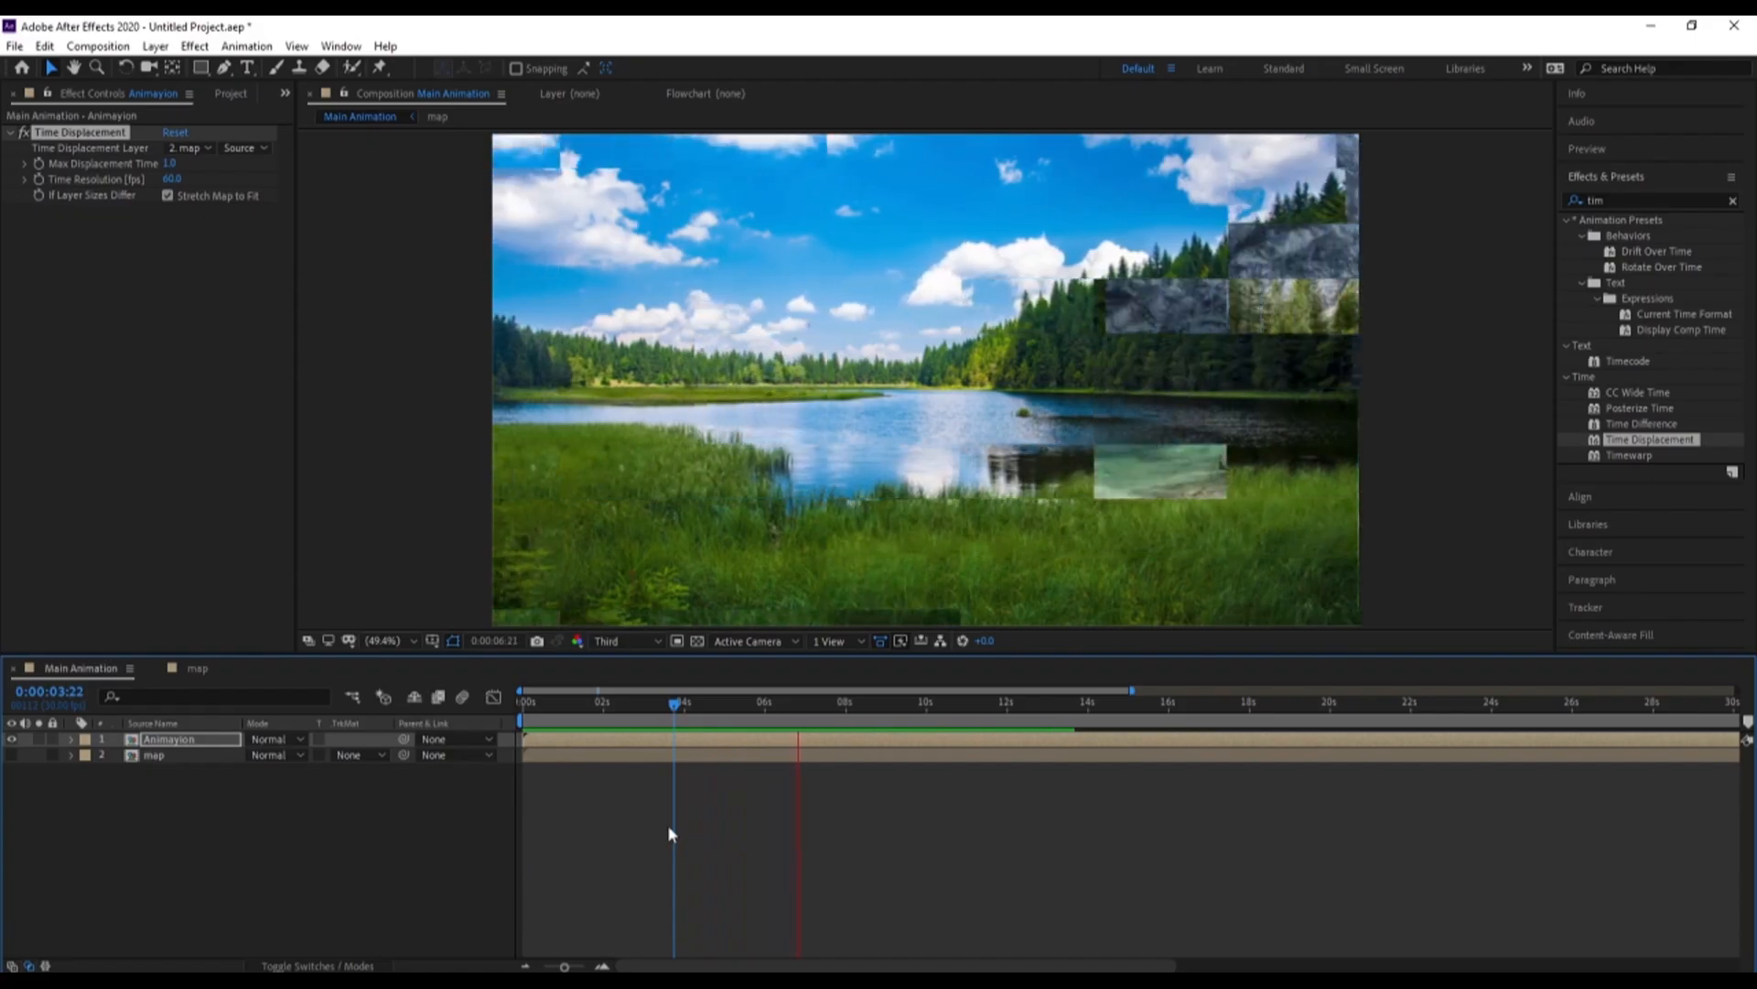
Keyframe the three shape layers' positions in the map composition, shifting them right at 0:00:00:00 and left at 0:00:14:26
key(space)
click(220, 669)
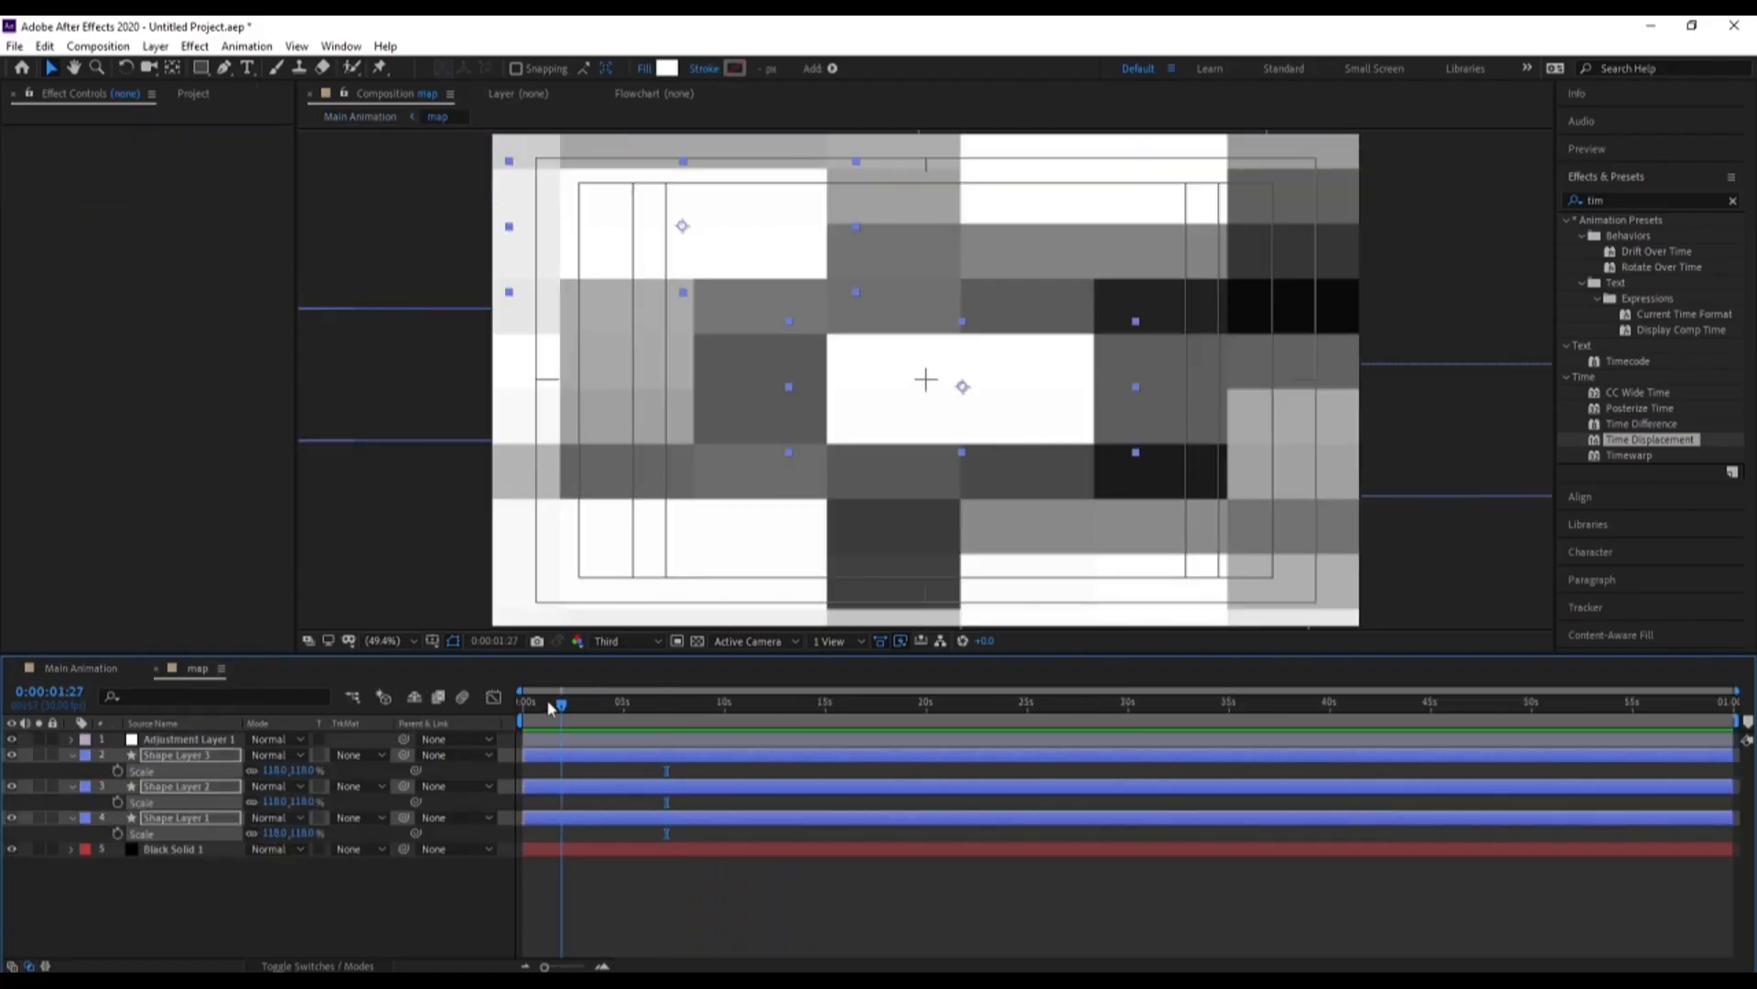
key(Home)
key(p)
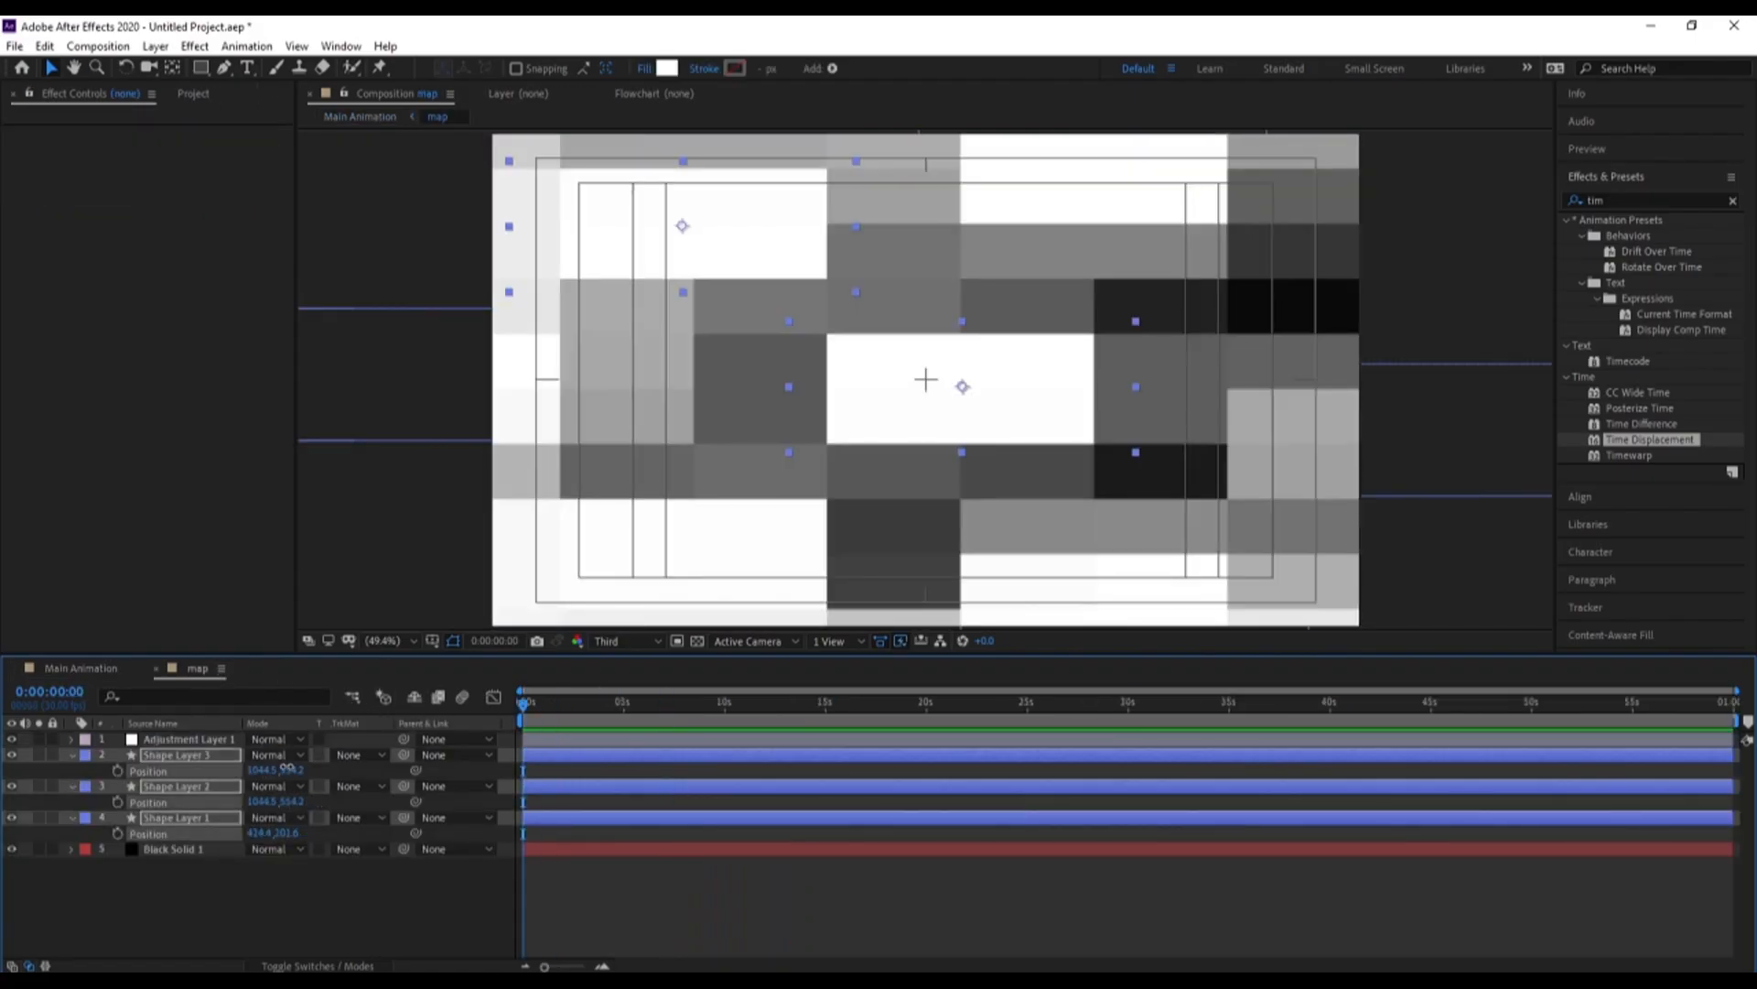
drag(284, 769, 531, 755)
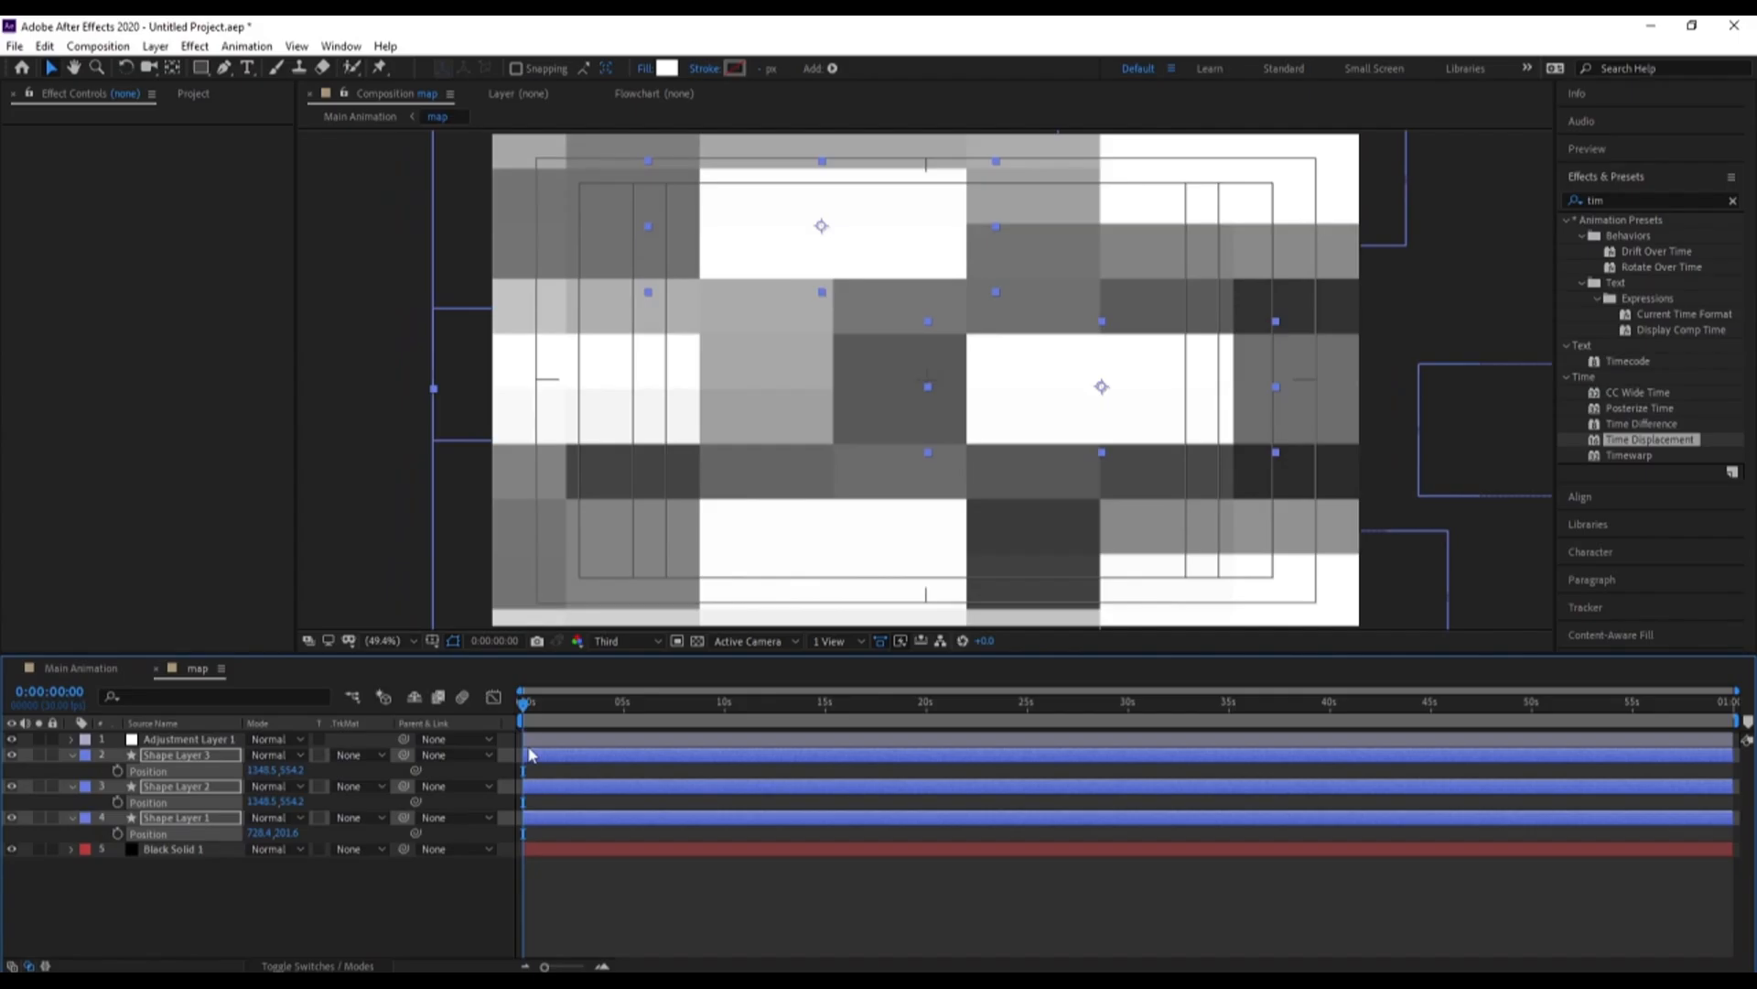
click(118, 771)
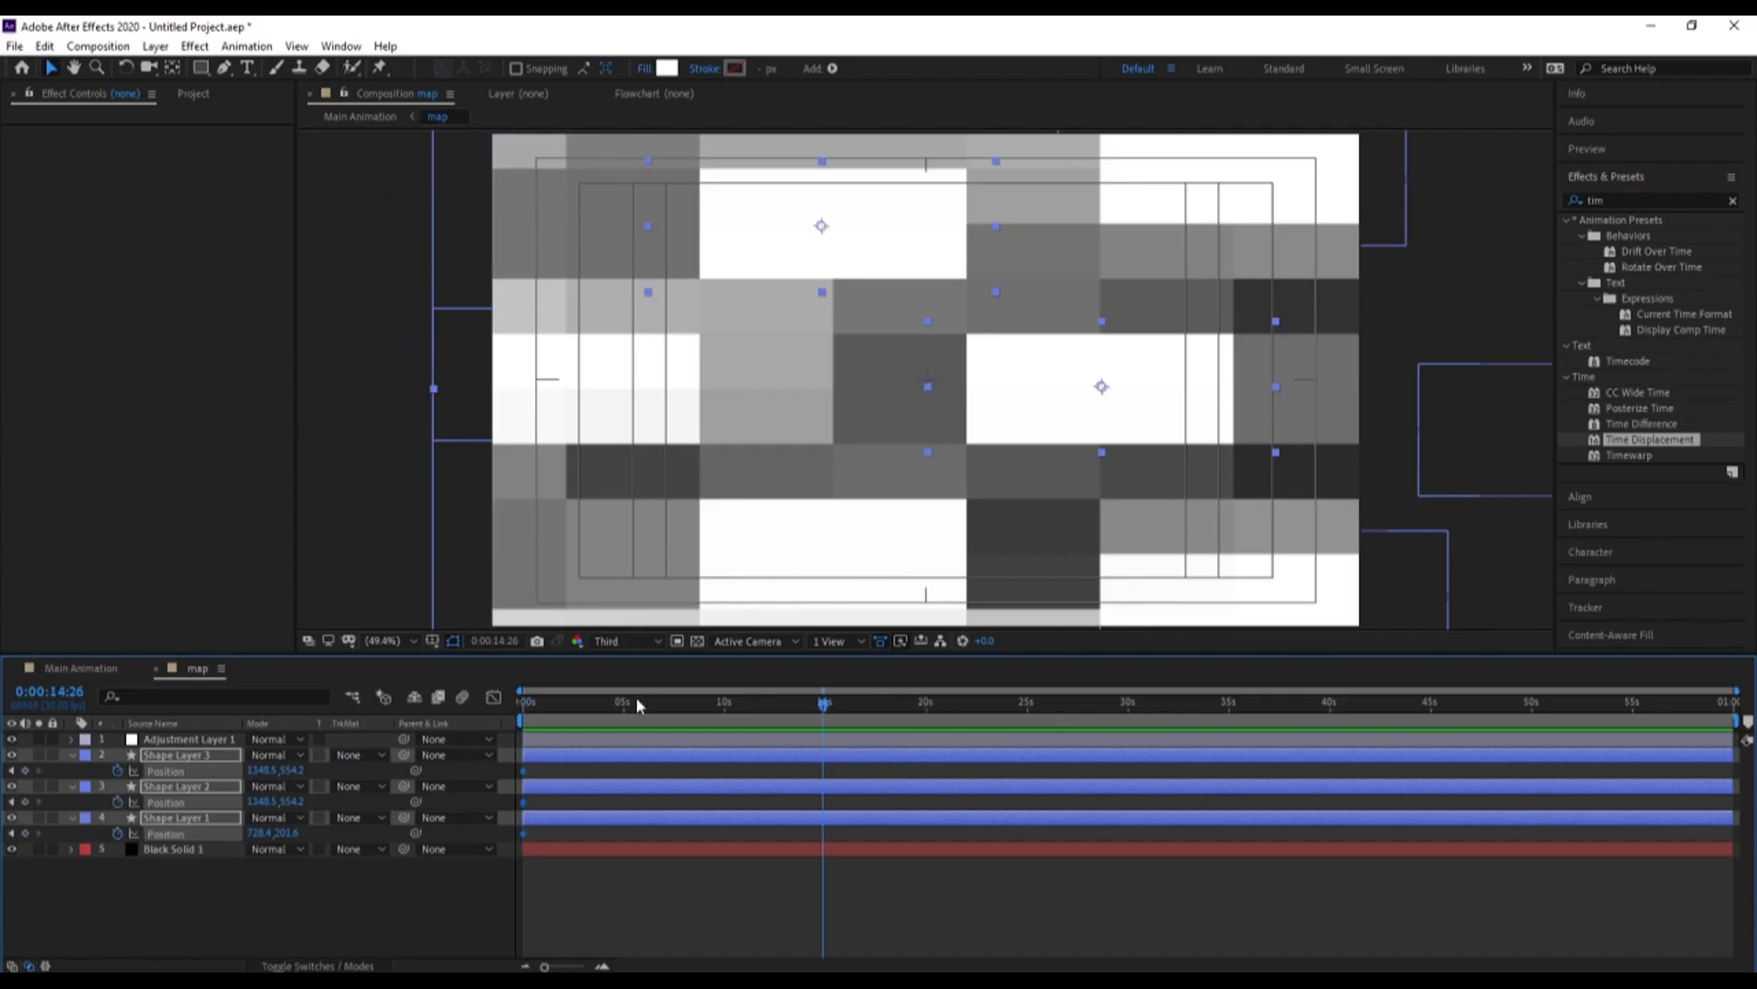
drag(261, 771, 2, 772)
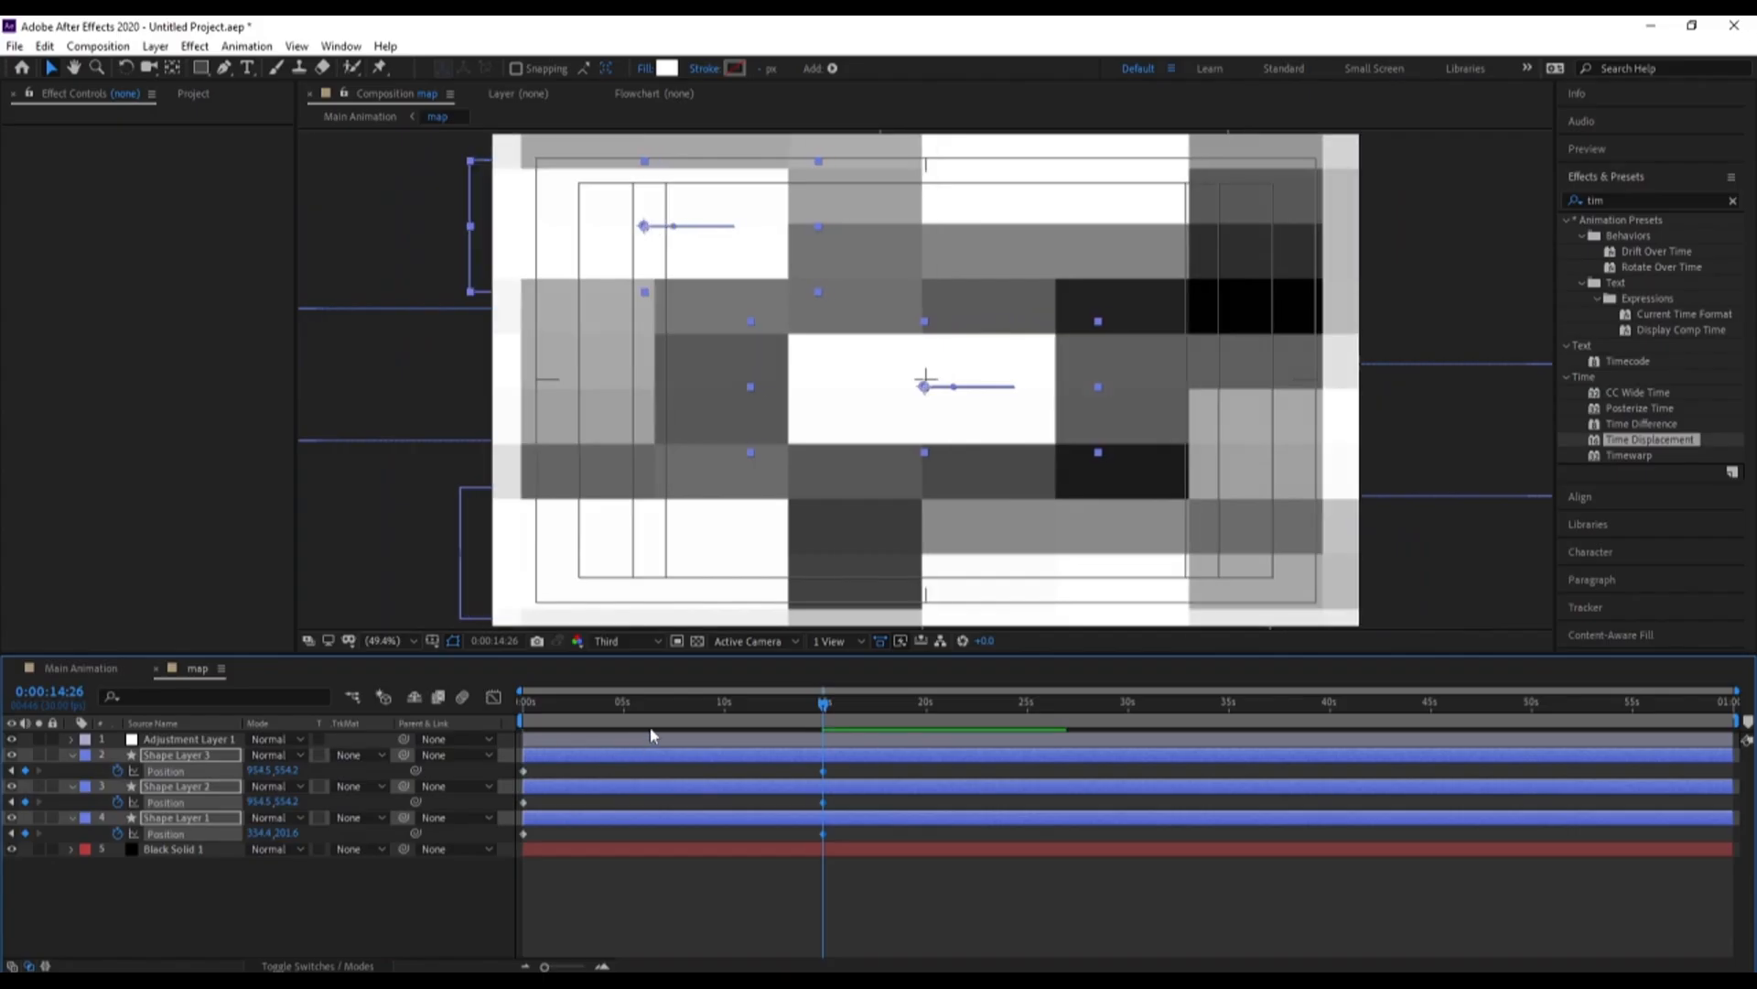
Preview Main Animation from the start to check the effect of the moving map shapes
key(Home)
click(82, 669)
key(space)
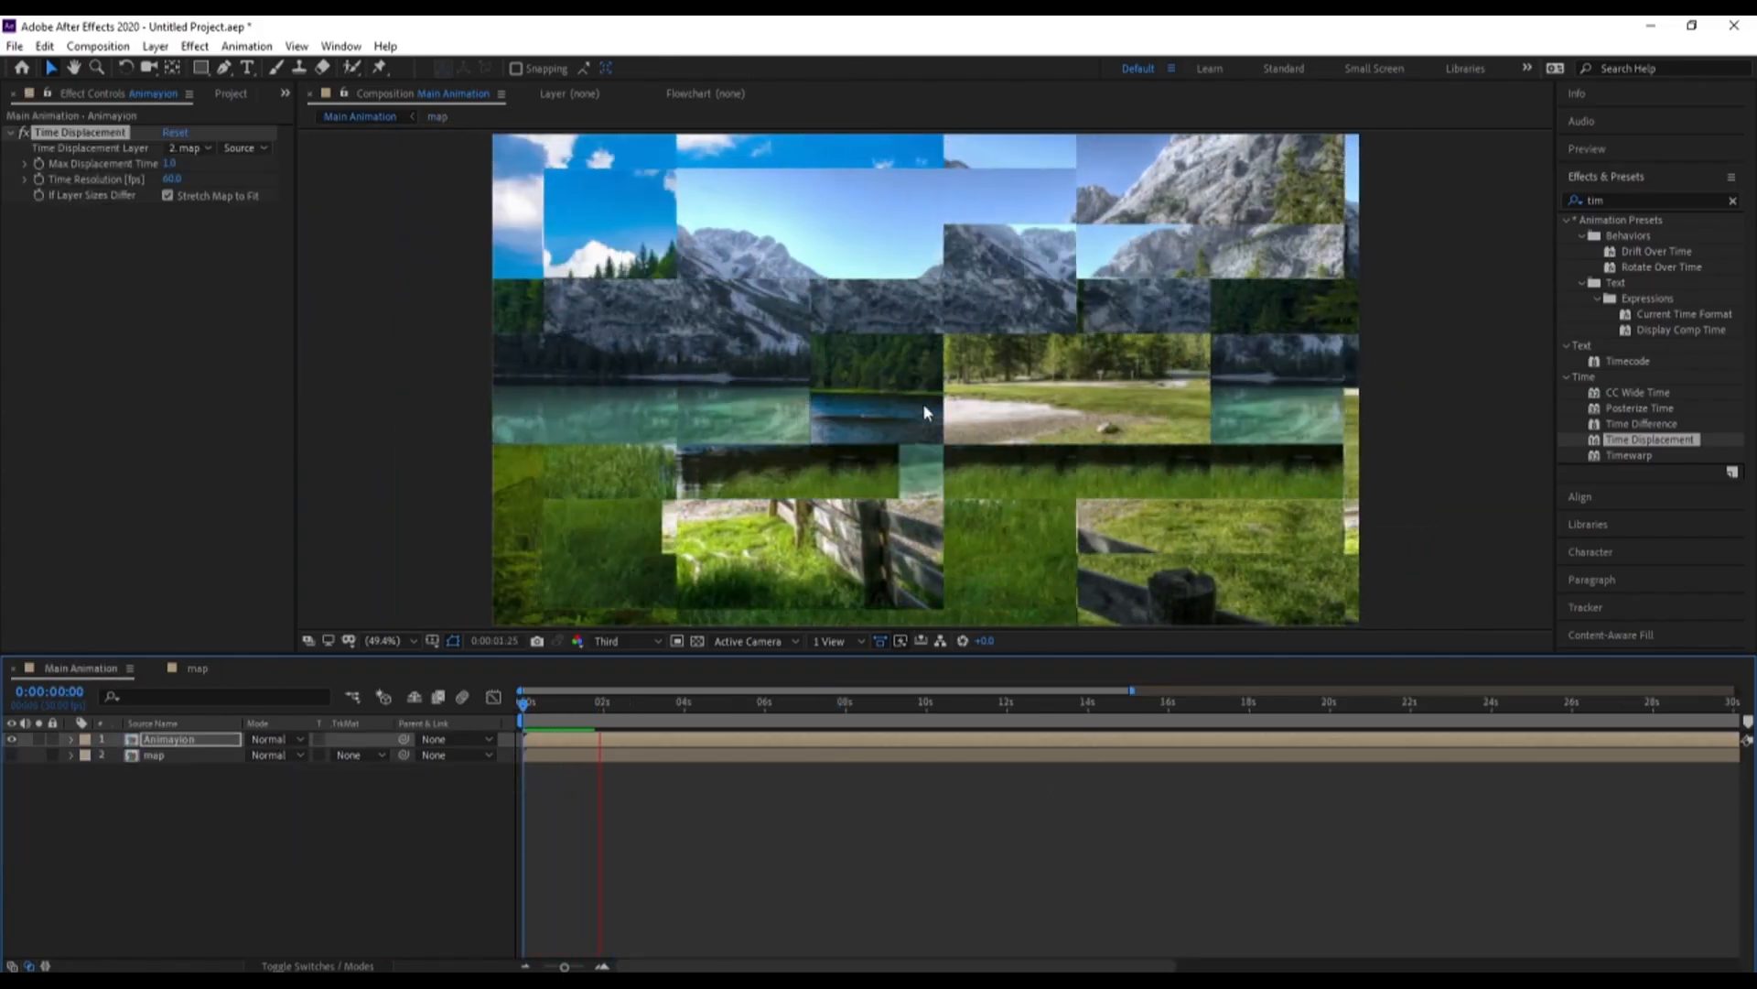
key(space)
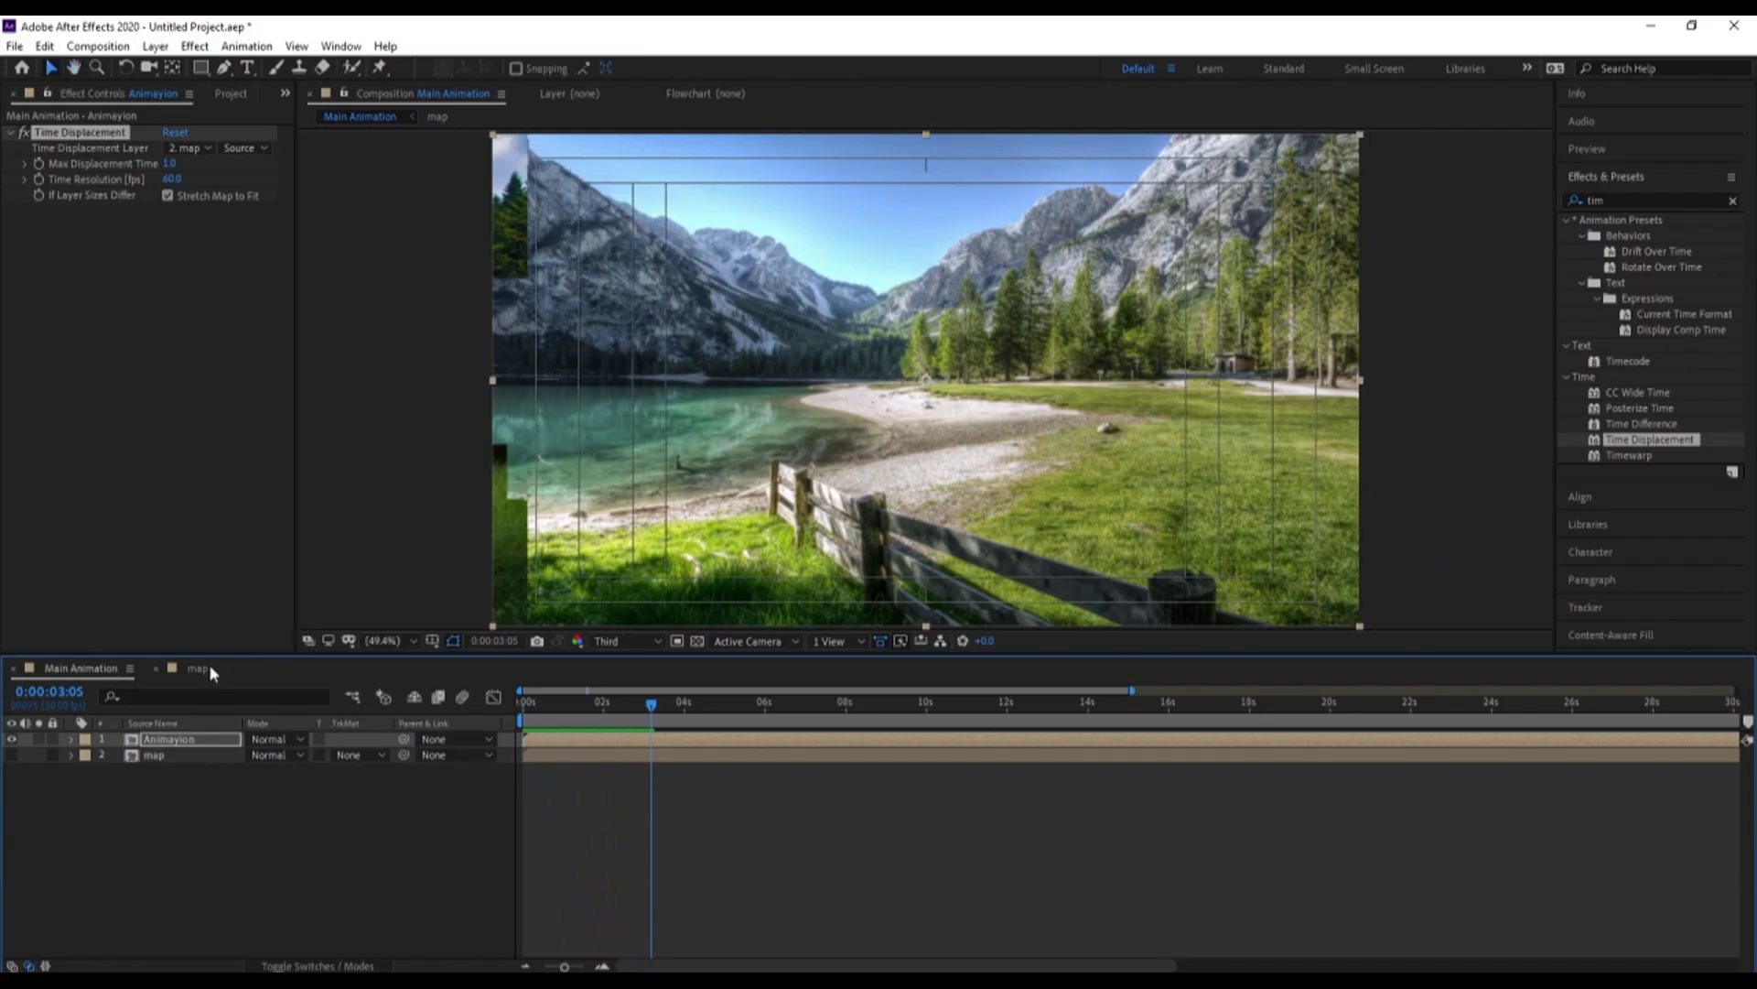
Retime the map shapes' end position keyframes to 0:00:07:14 and widen their travel, shifting the end positions further left and the start positions further right
click(198, 670)
drag(823, 774, 673, 775)
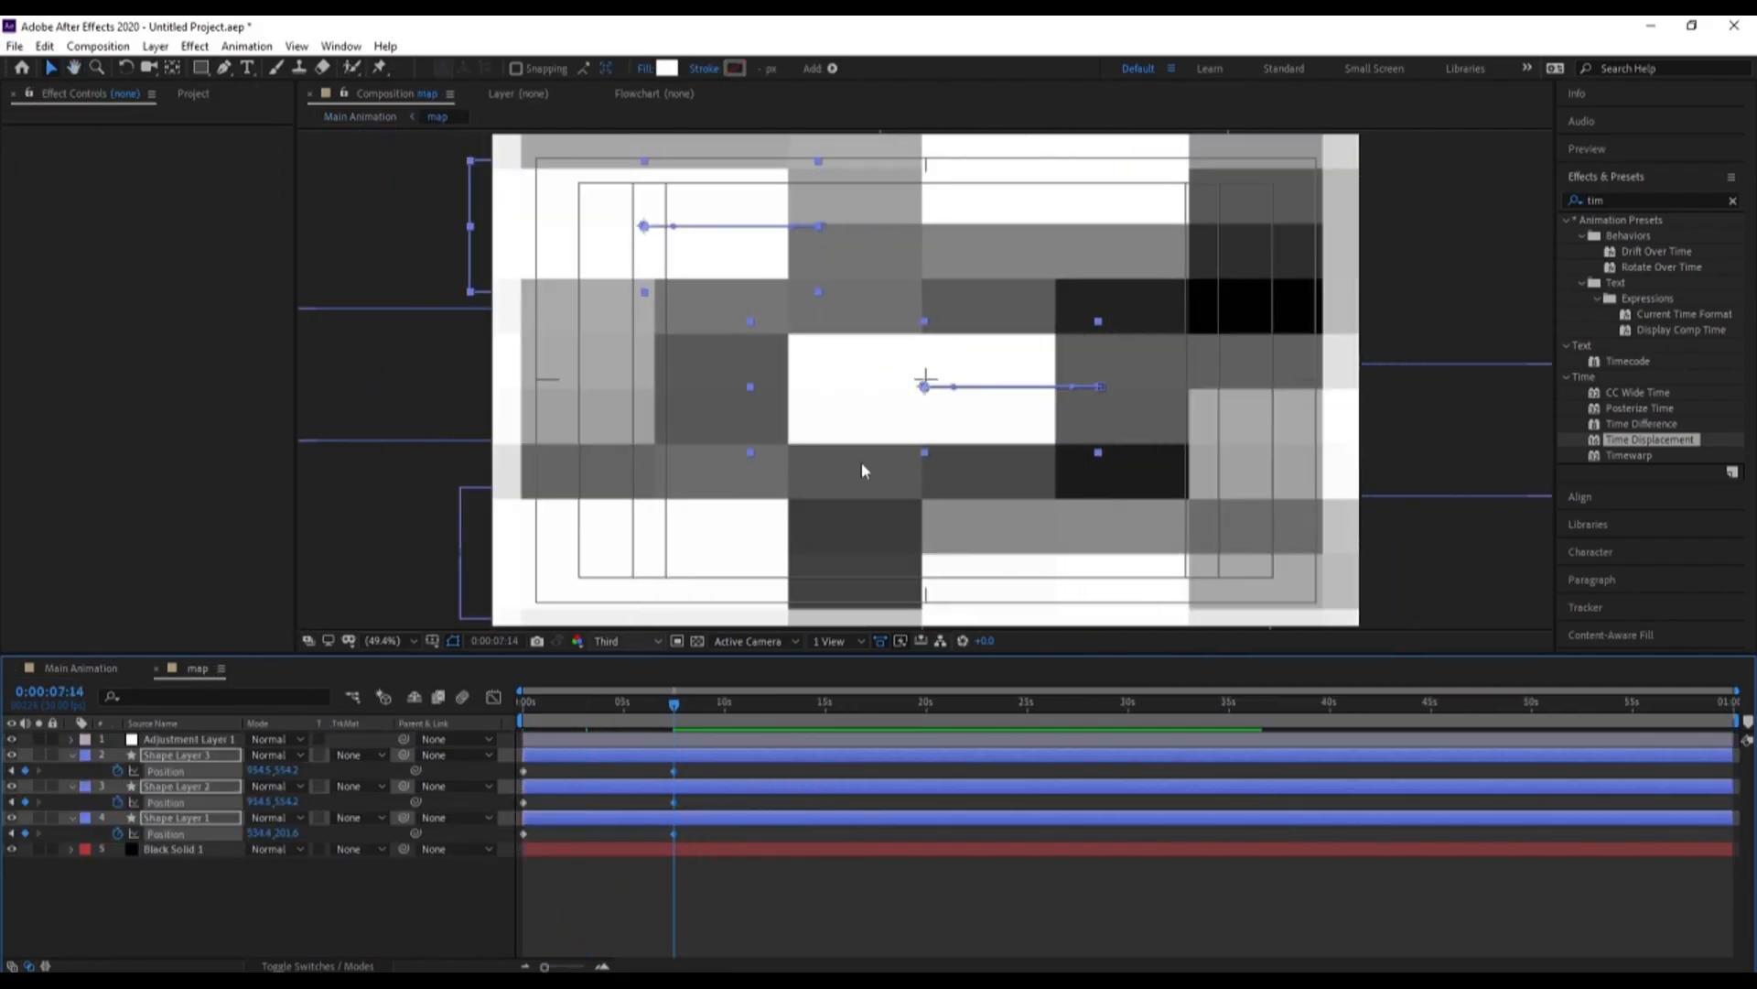
drag(261, 771, 152, 761)
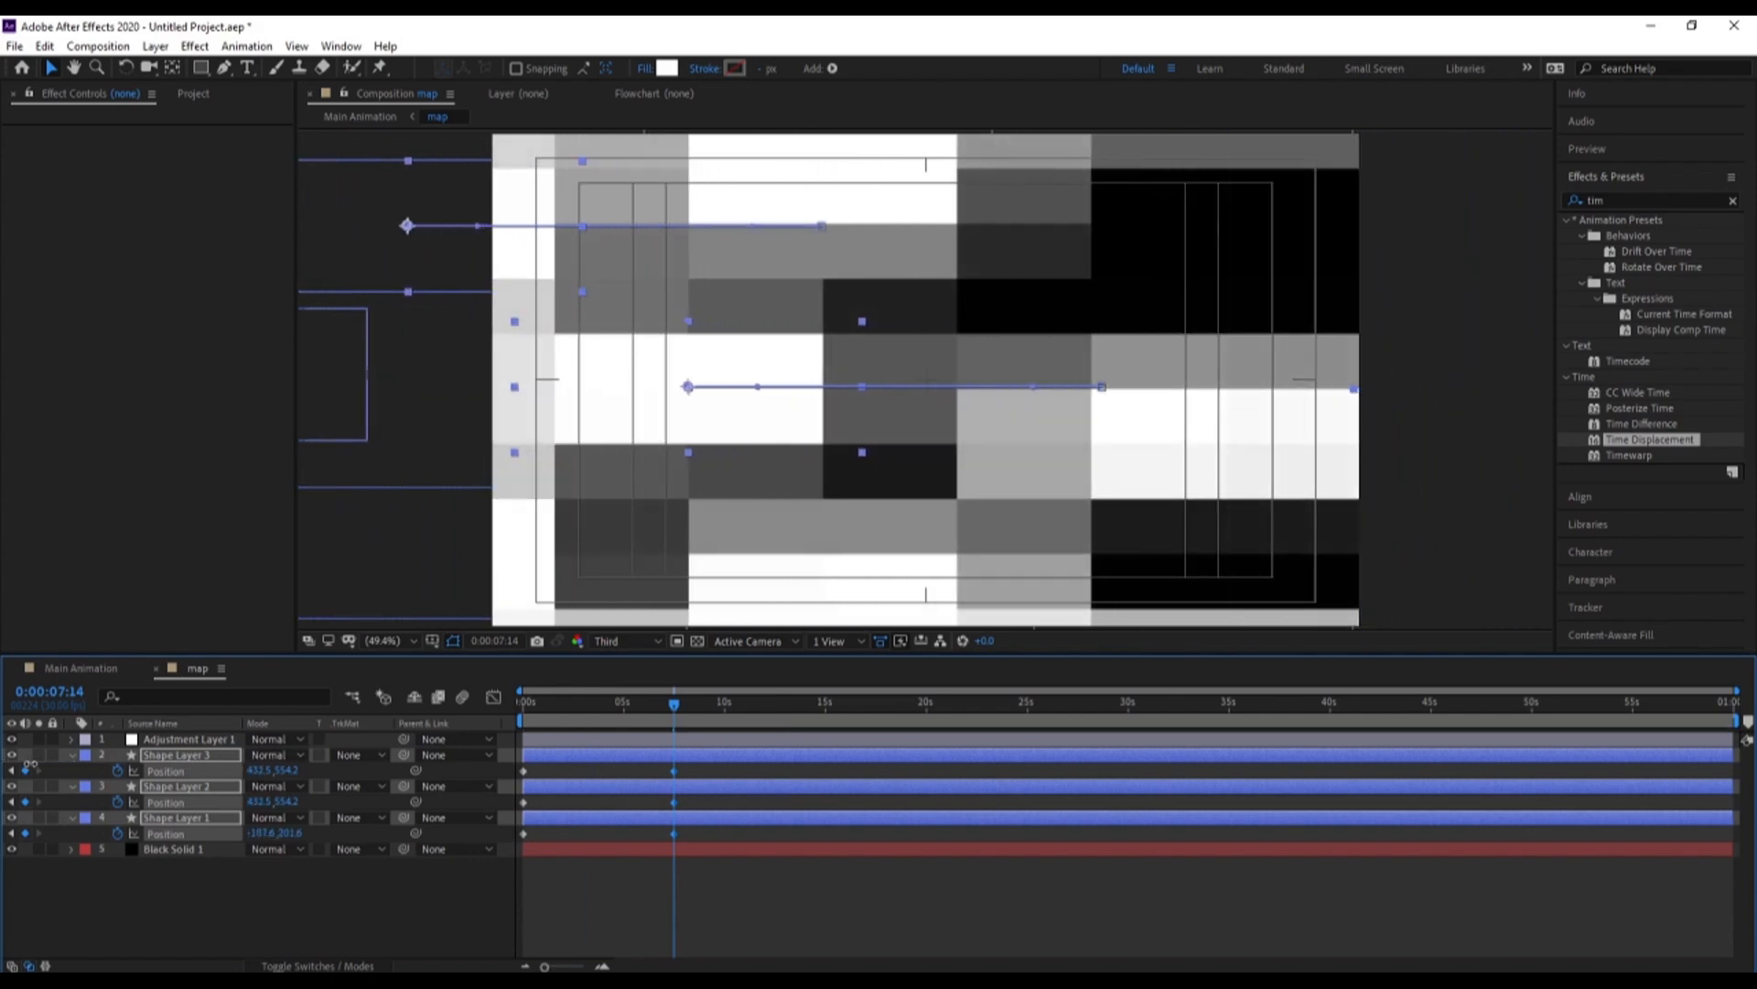
key(Home)
drag(277, 770, 334, 771)
Preview Main Animation from the start and end its work area at 0:00:08:04
click(108, 669)
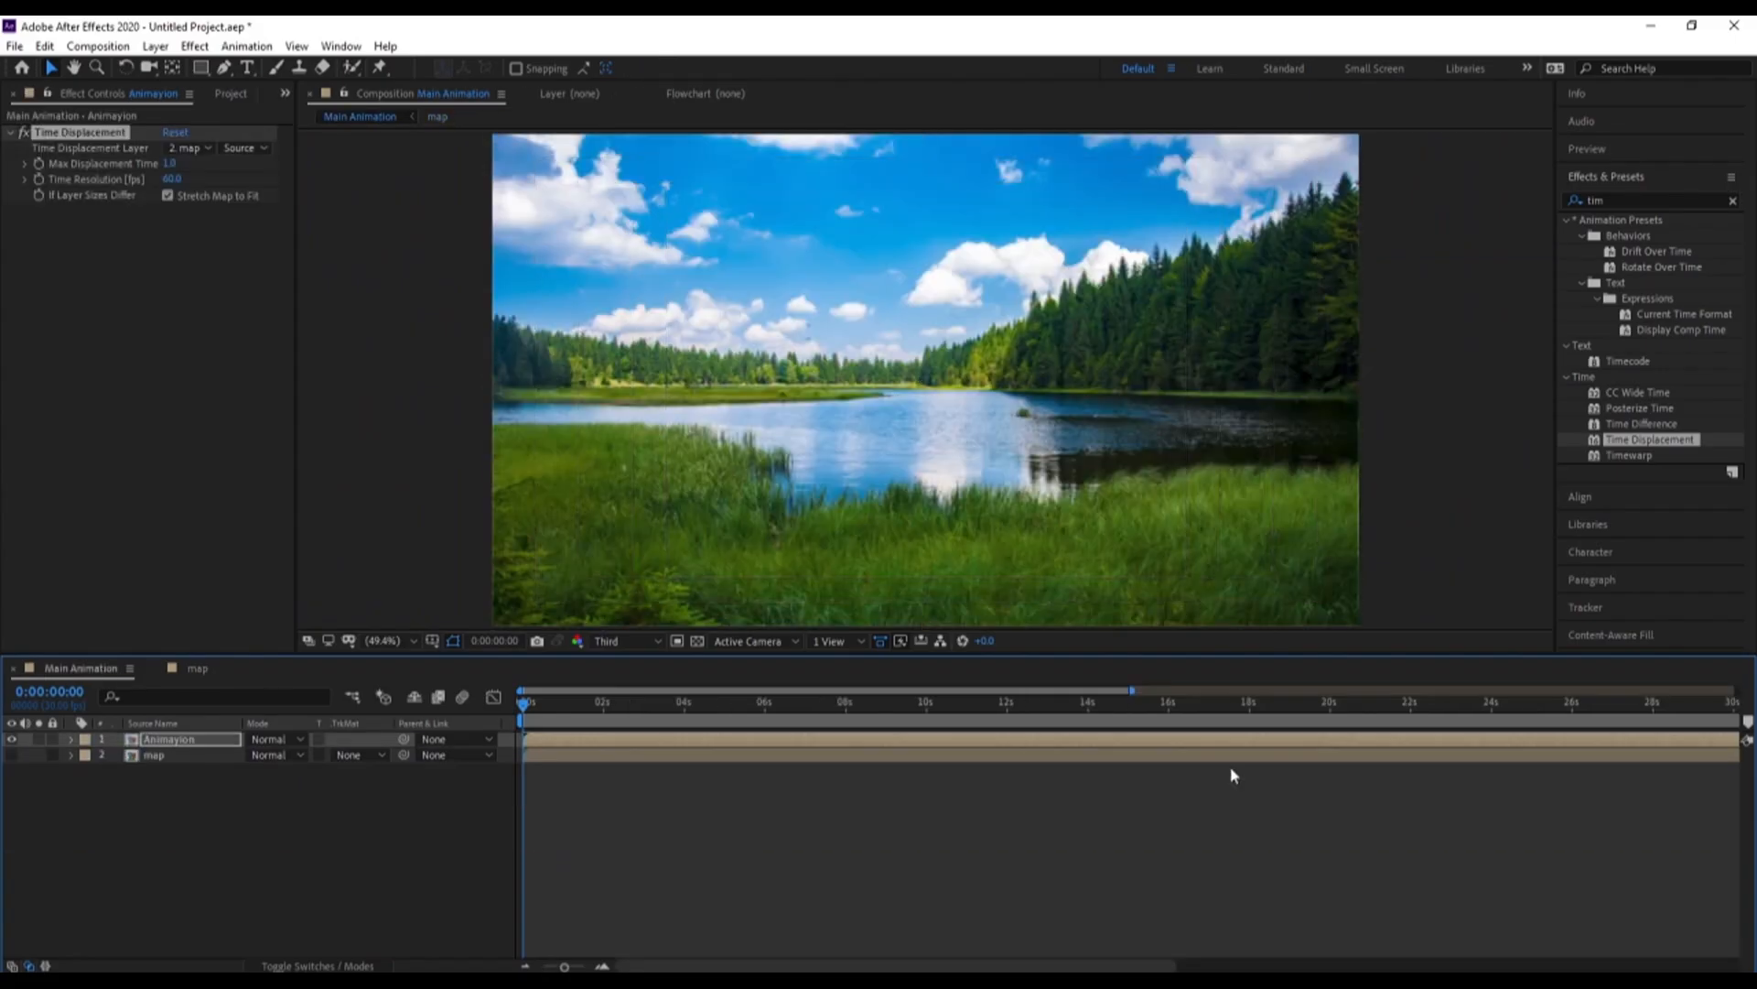
key(space)
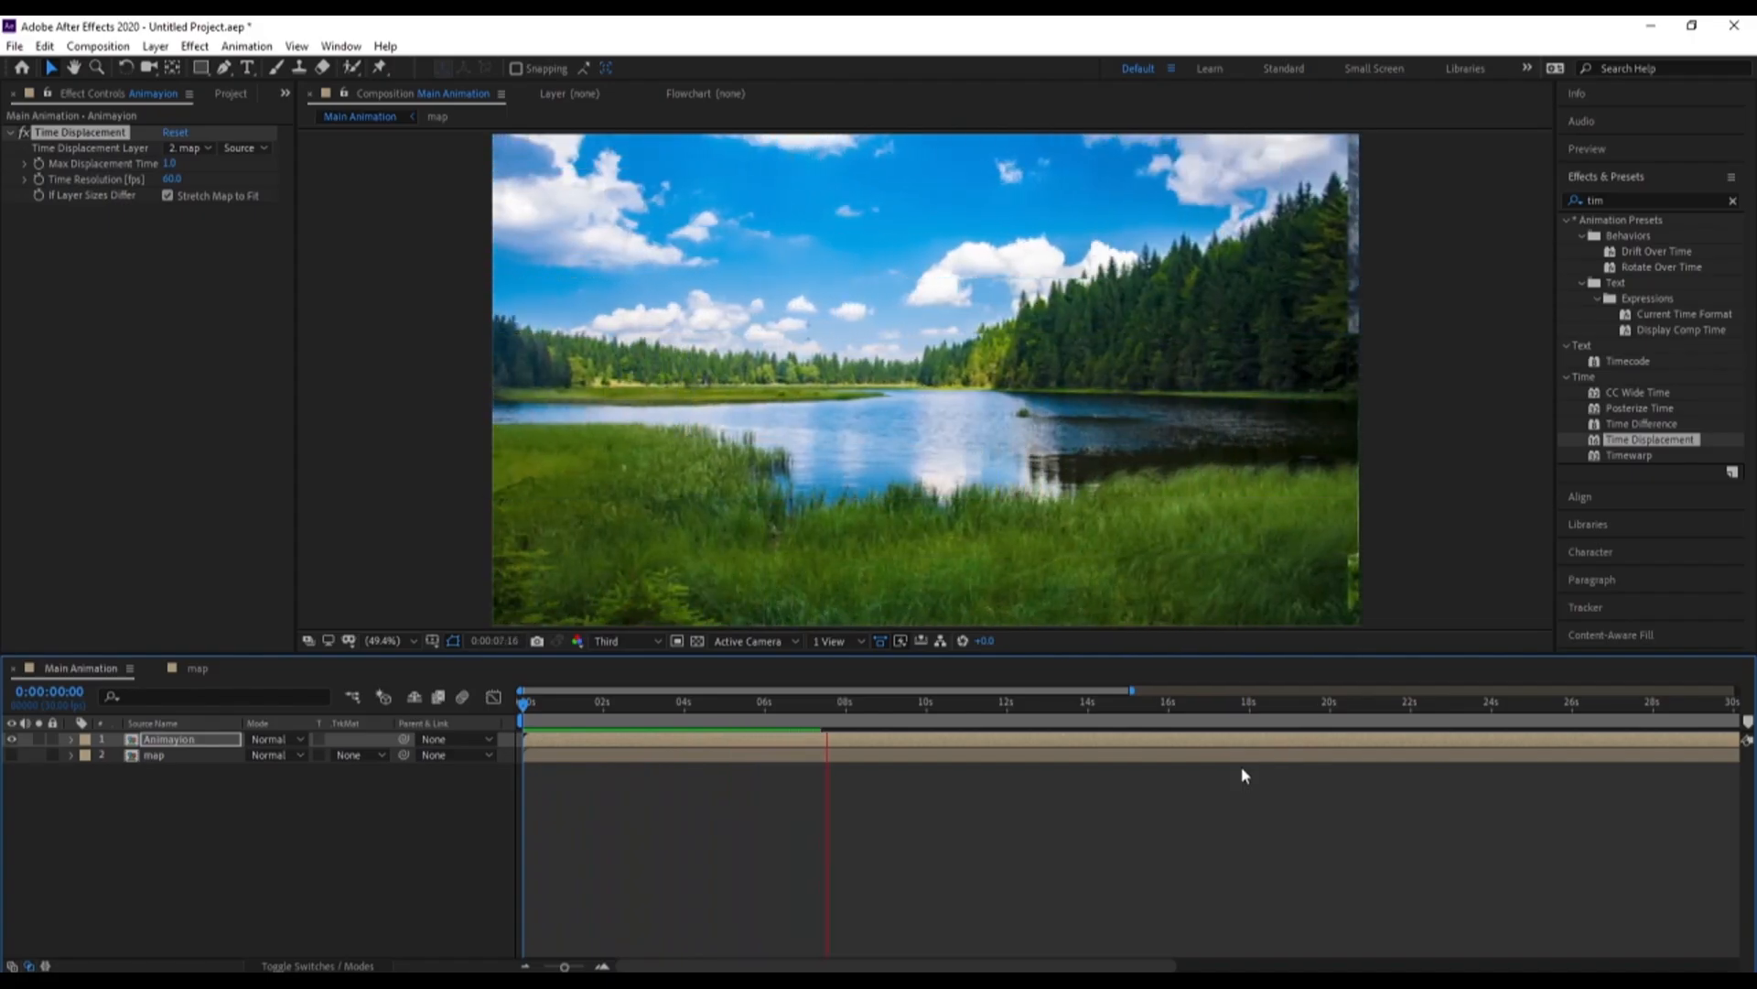
key(space)
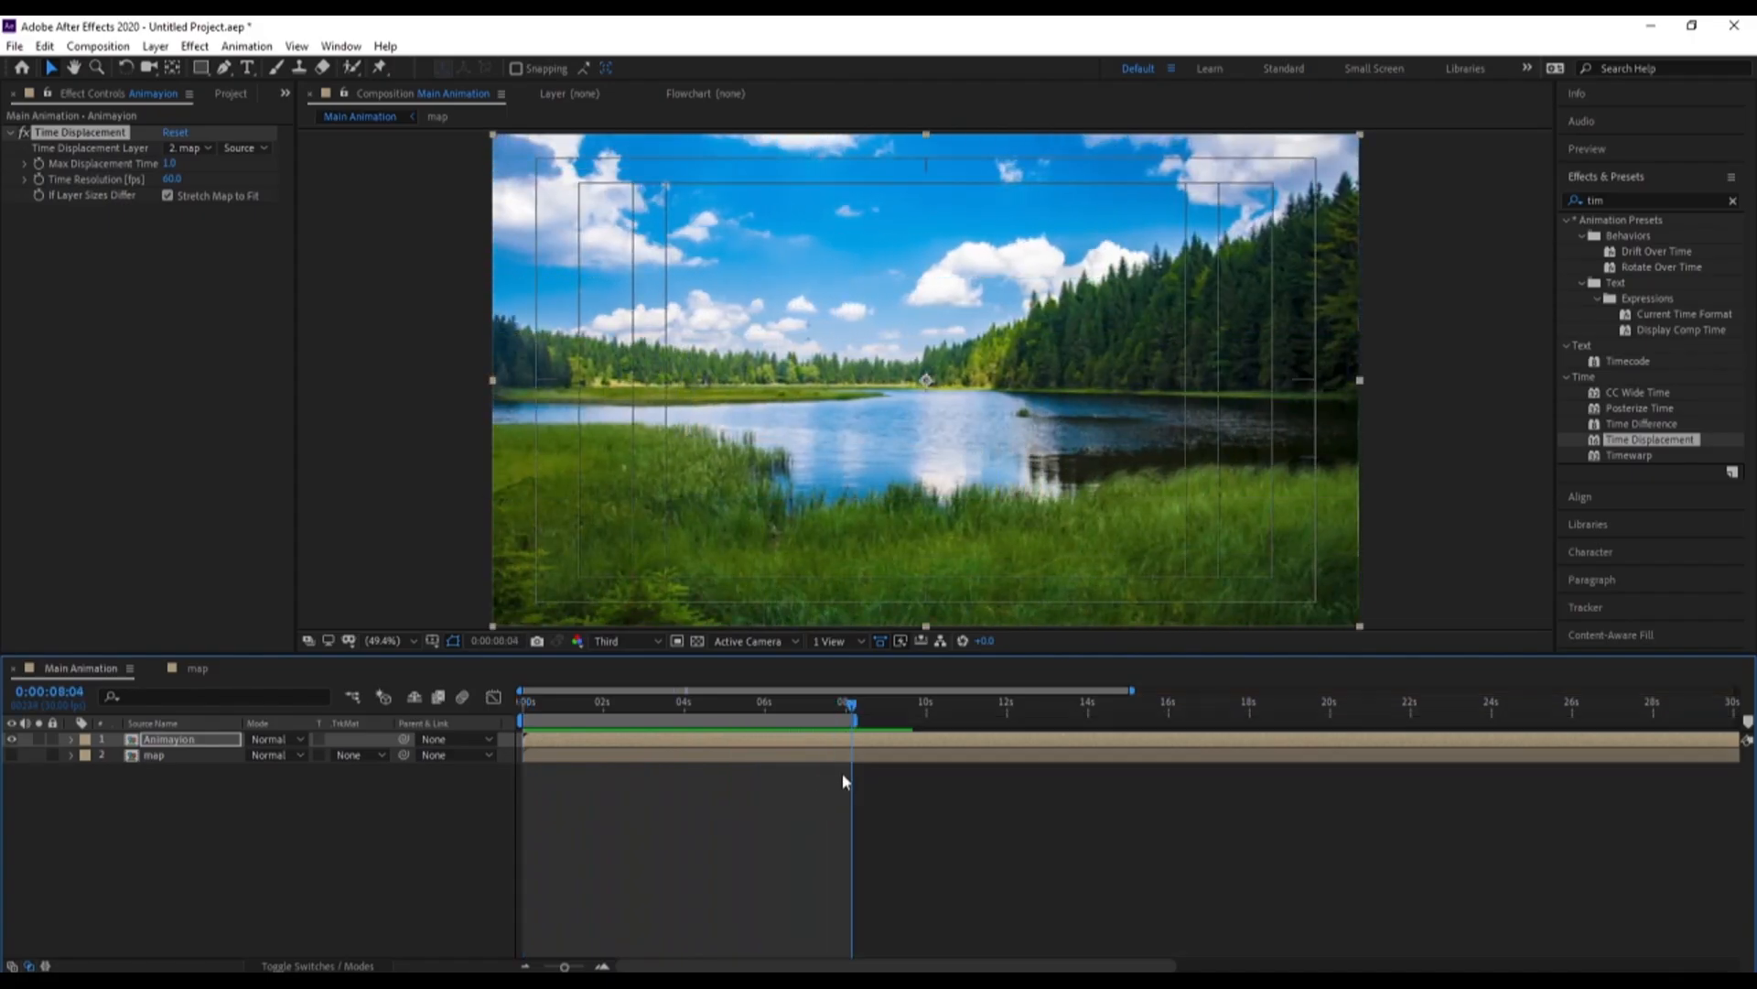
key(space)
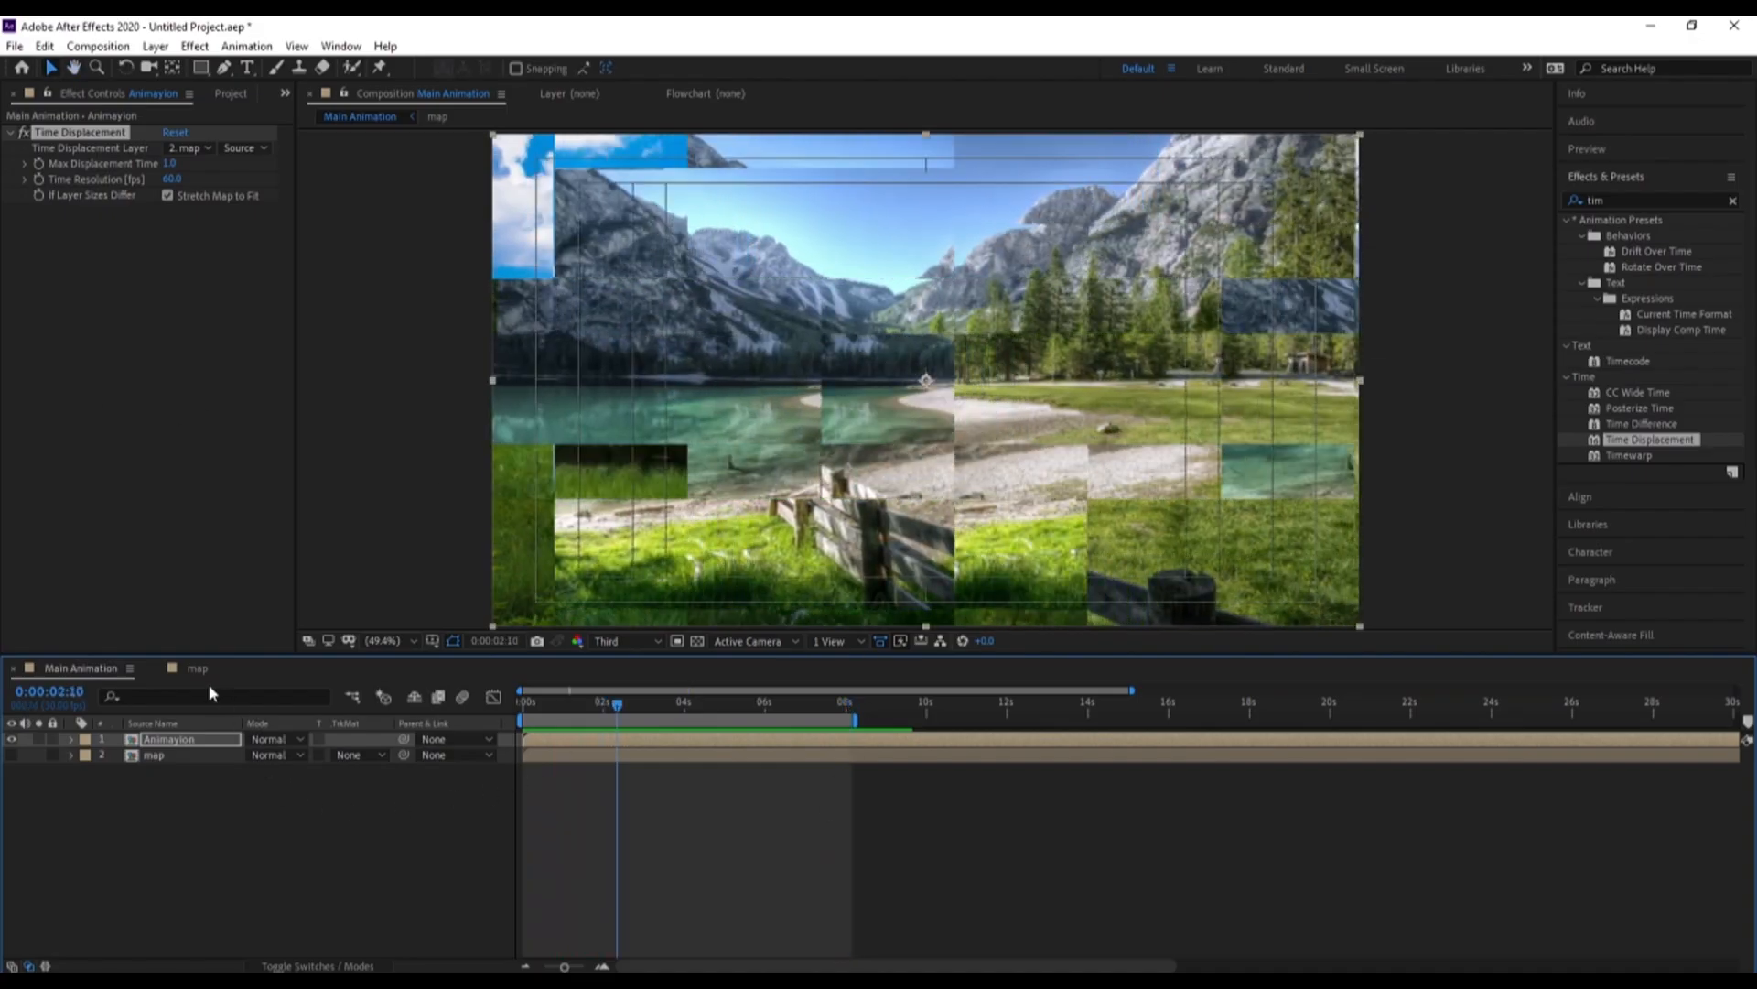
Set the Mosaic effect on the map composition's Adjustment Layer 1 to 25 horizontal and 26 vertical blocks
click(197, 668)
click(184, 740)
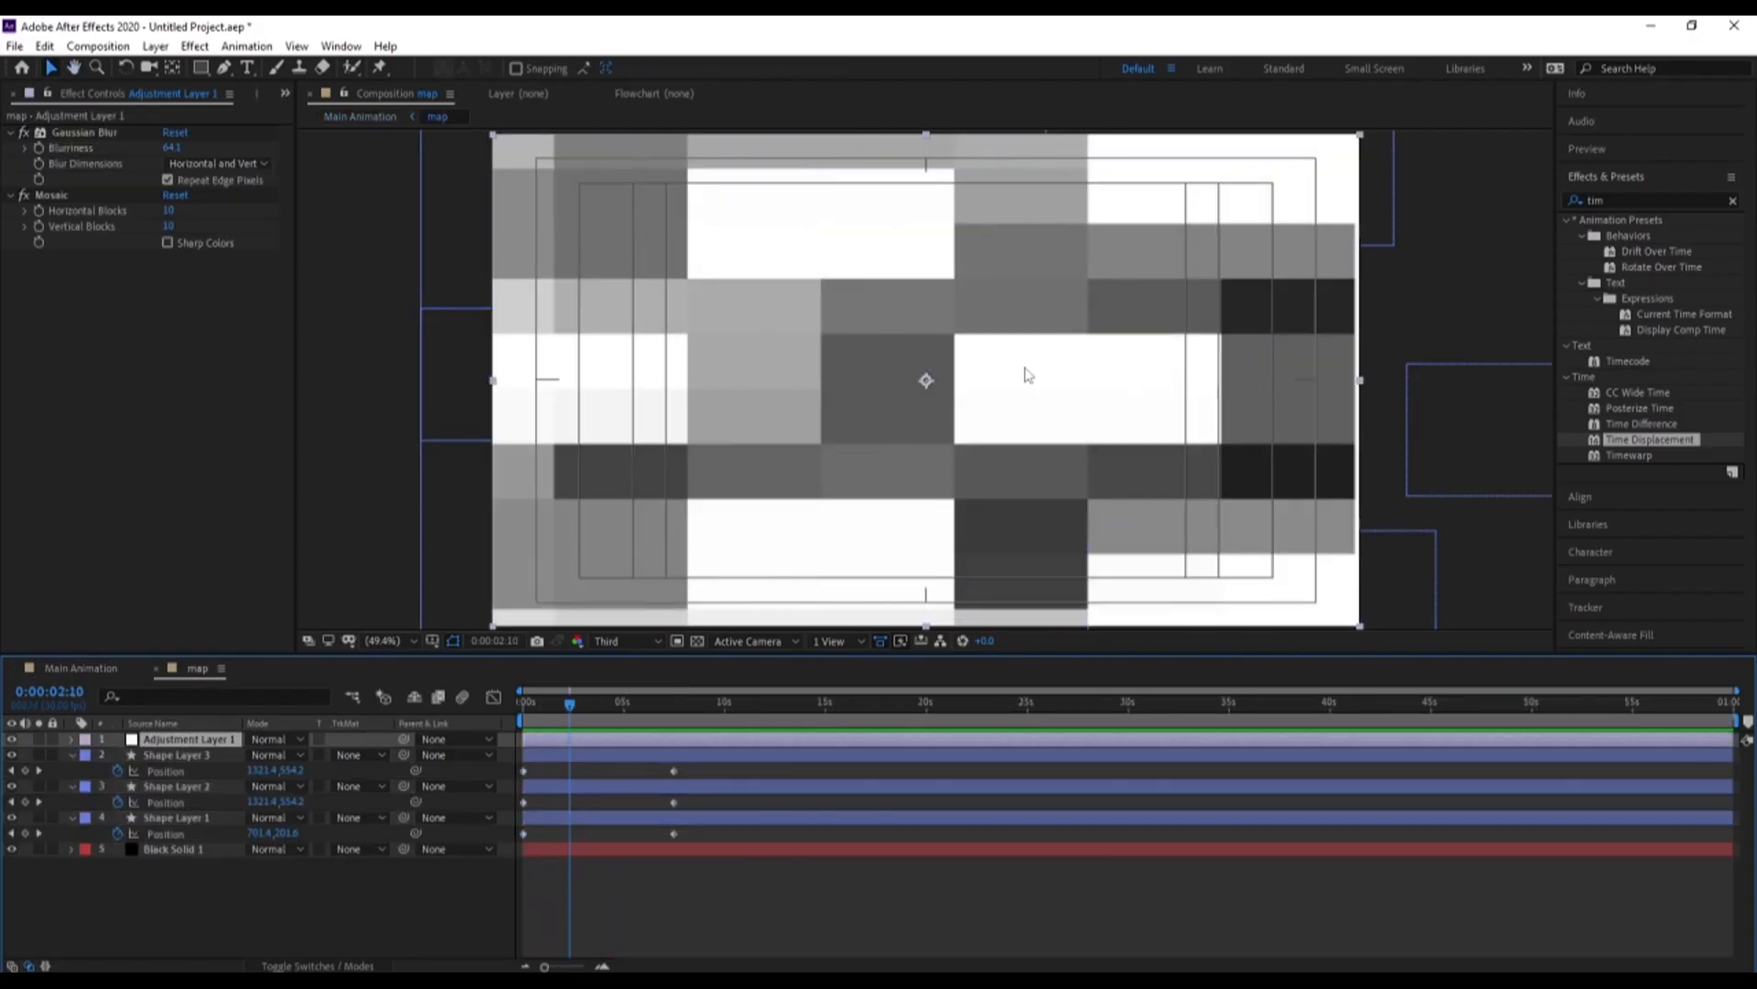
drag(169, 211, 175, 227)
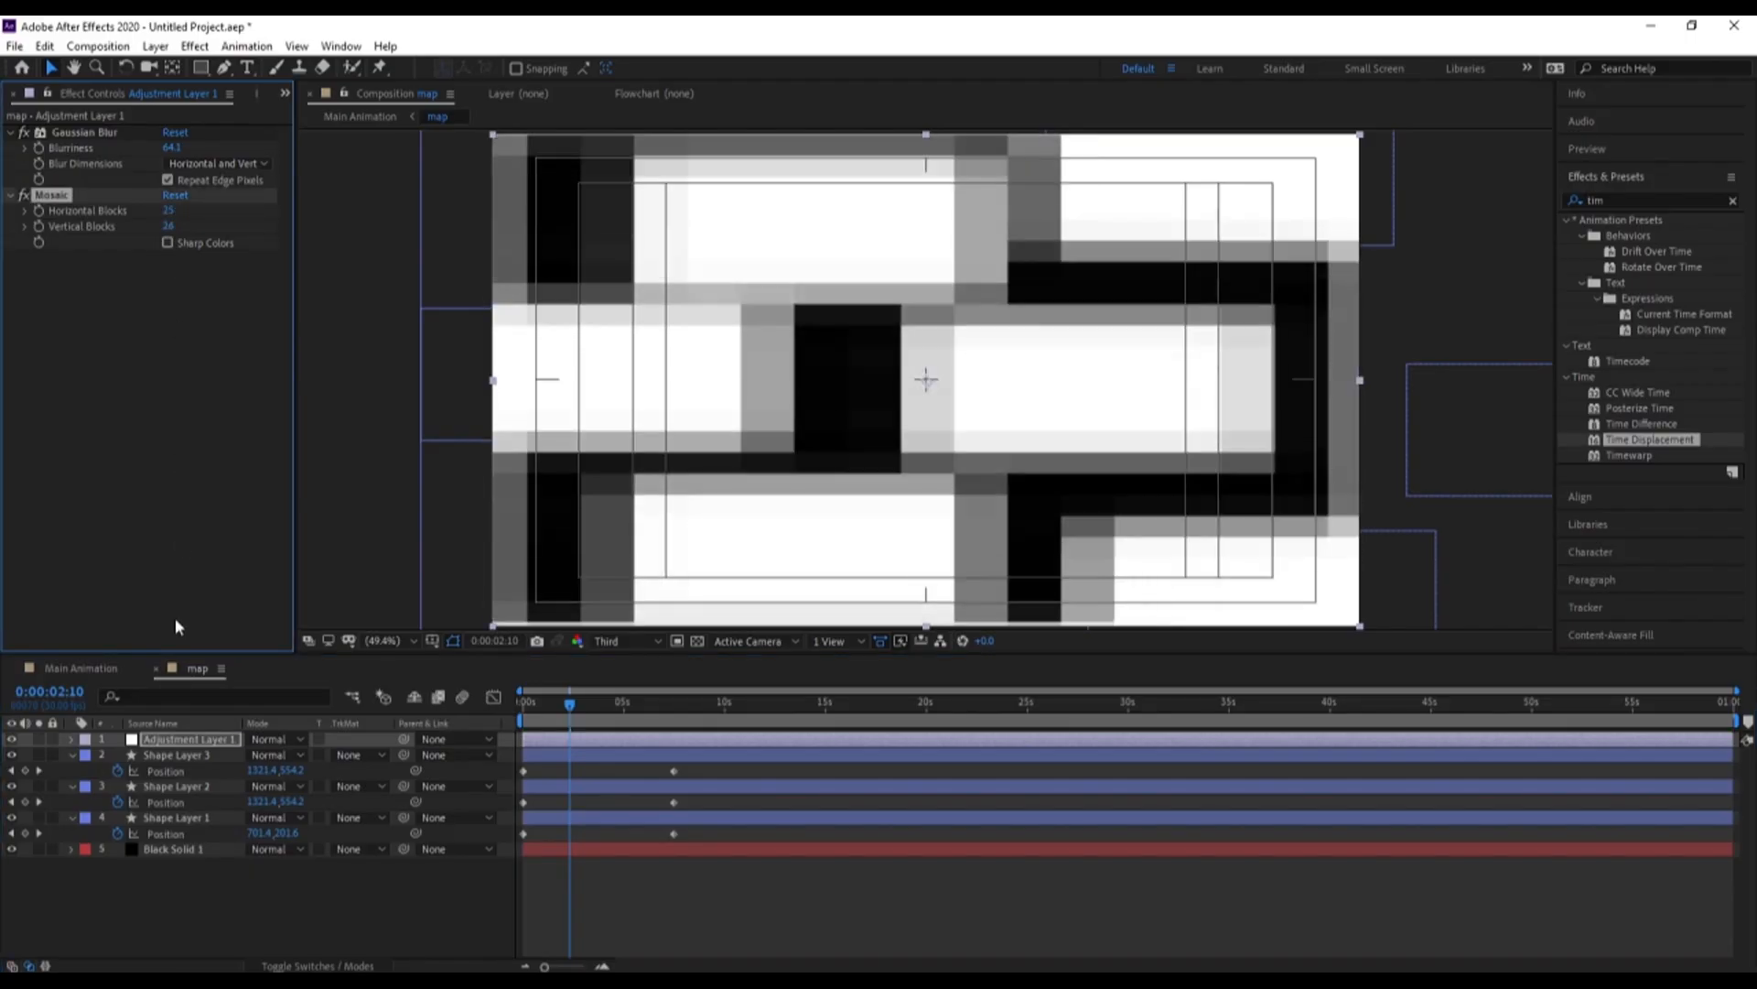
Preview Main Animation from 0:00:00:00 to check the displacement with the finer mosaic blocks
click(81, 668)
key(space)
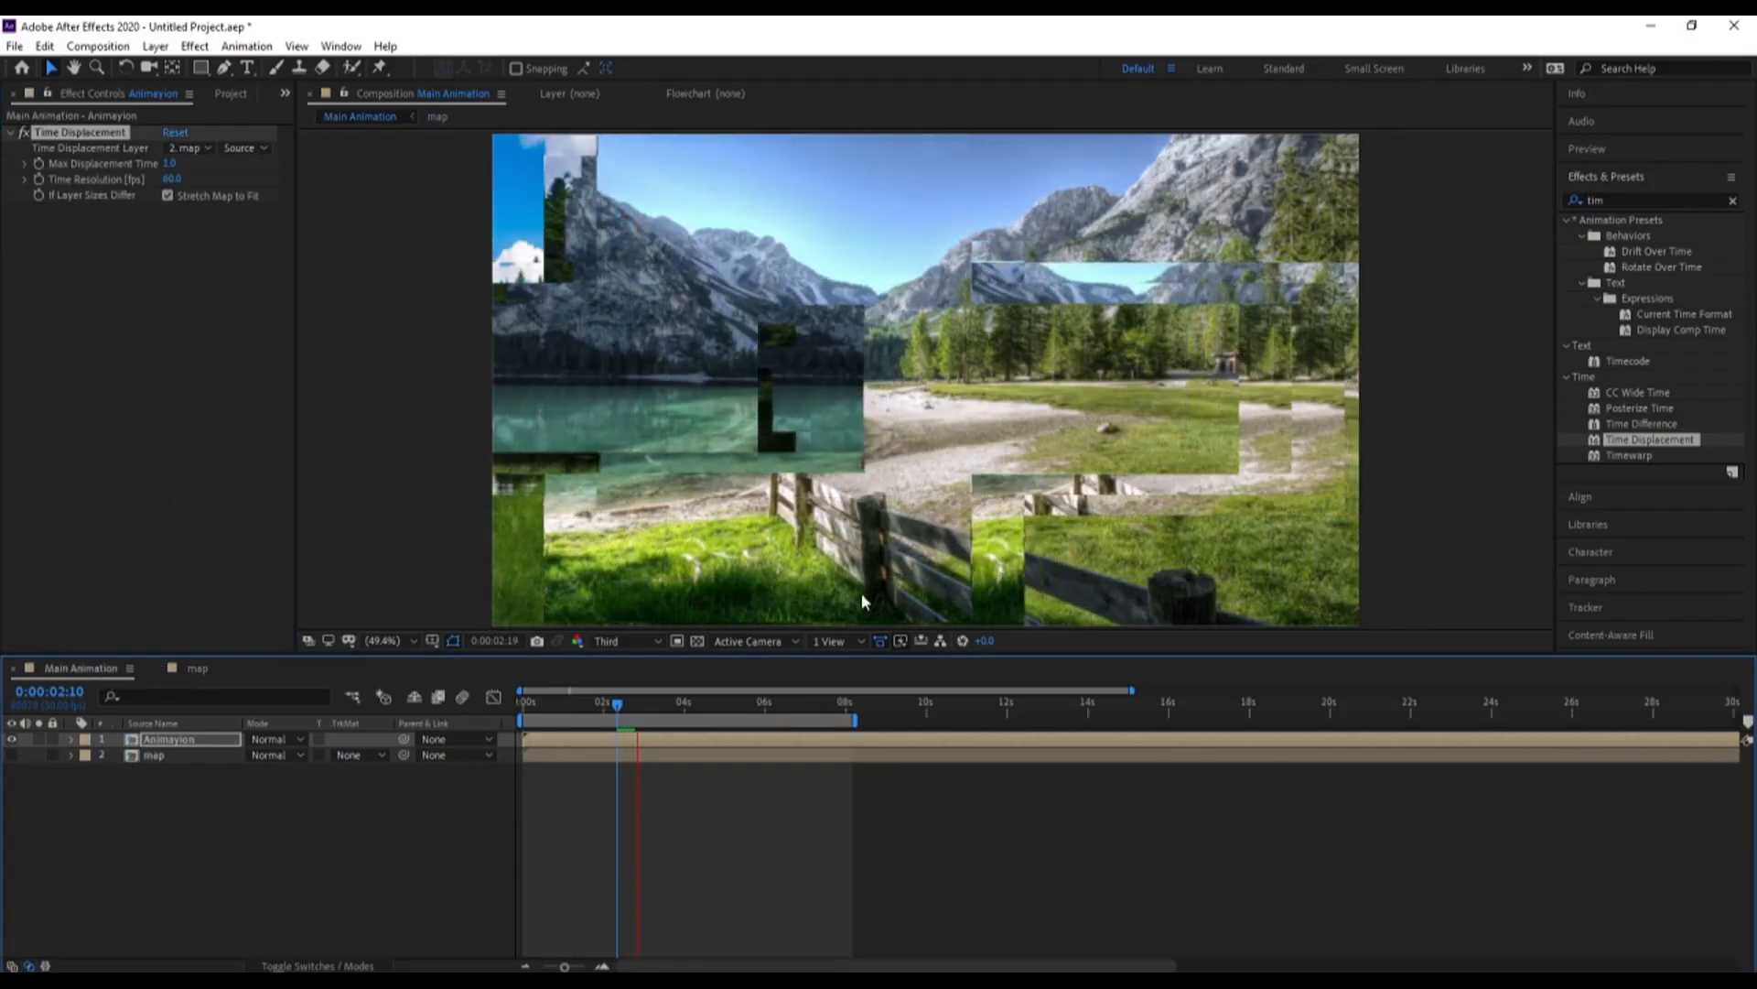
key(space)
key(Home)
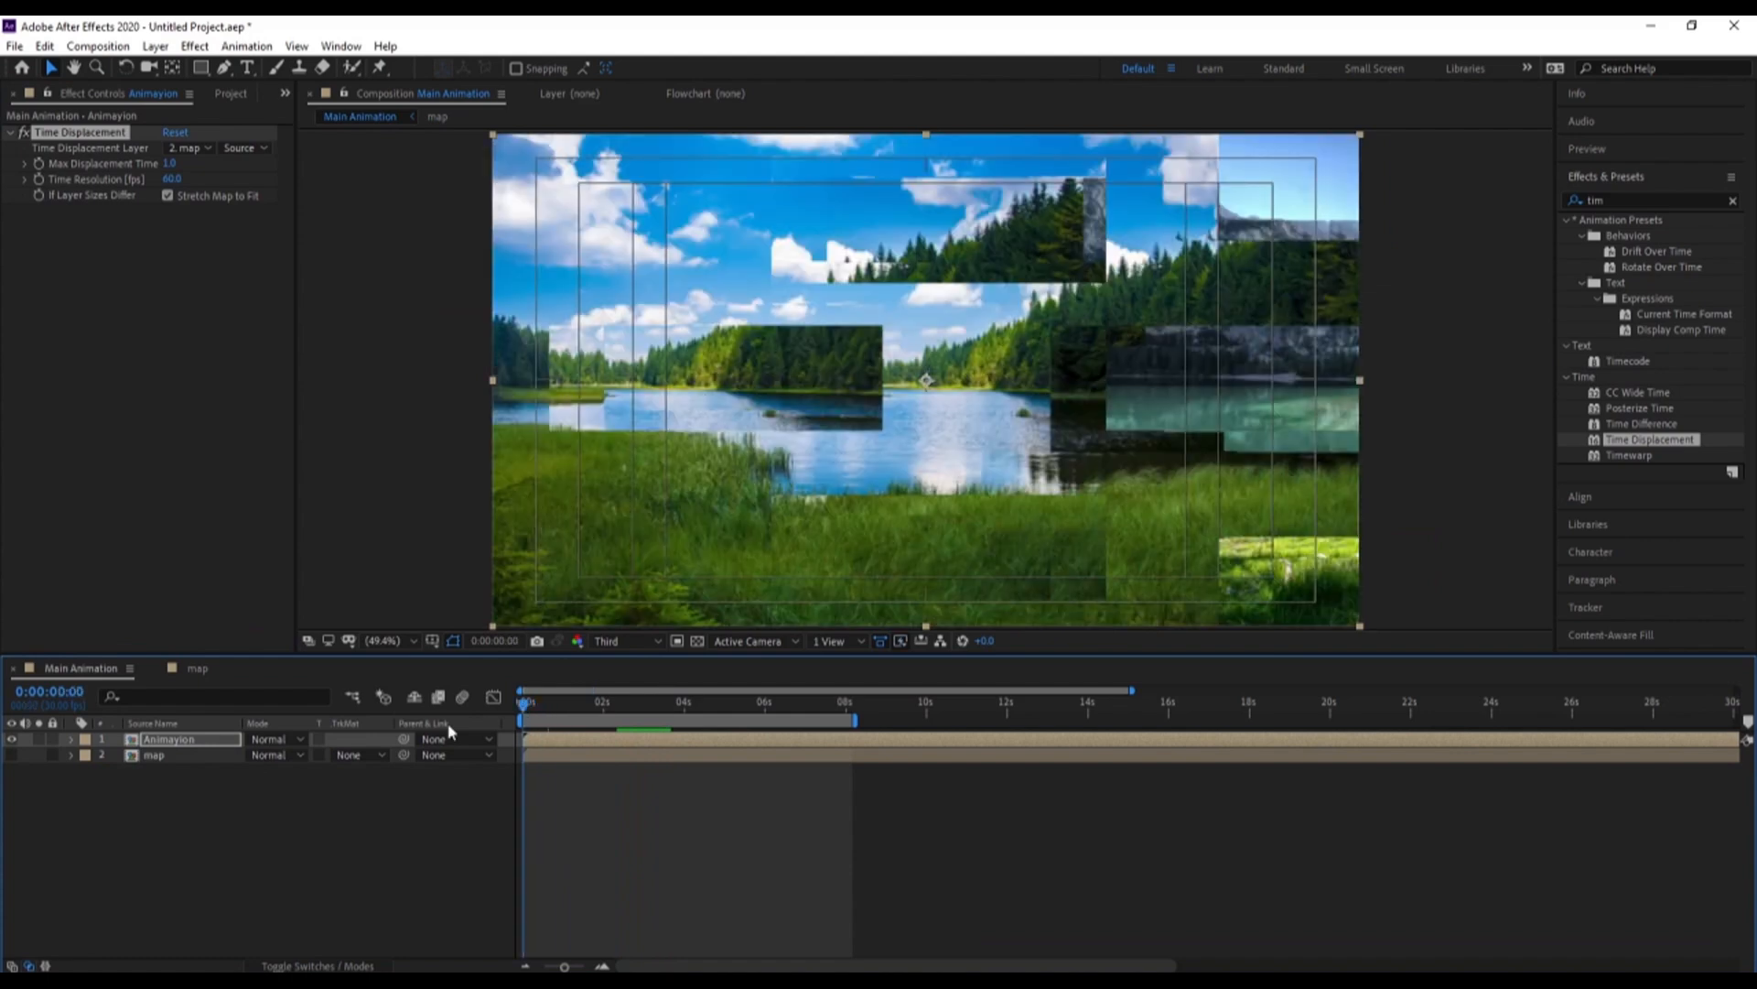
click(587, 739)
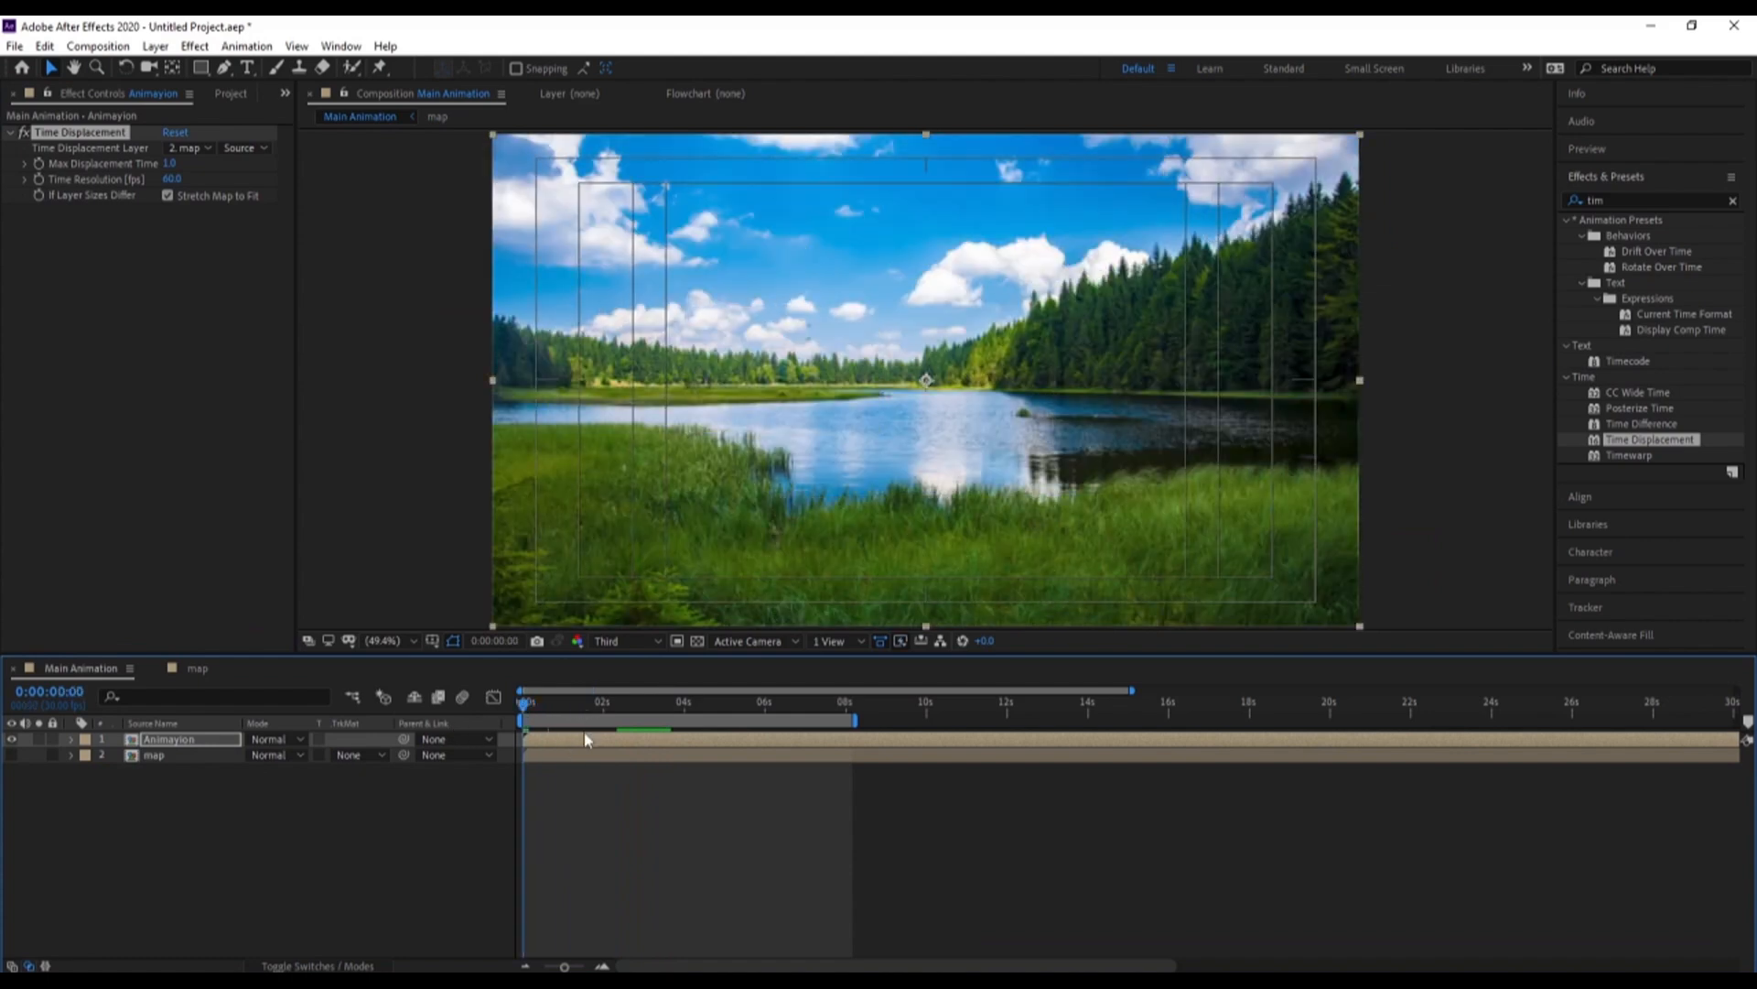
key(space)
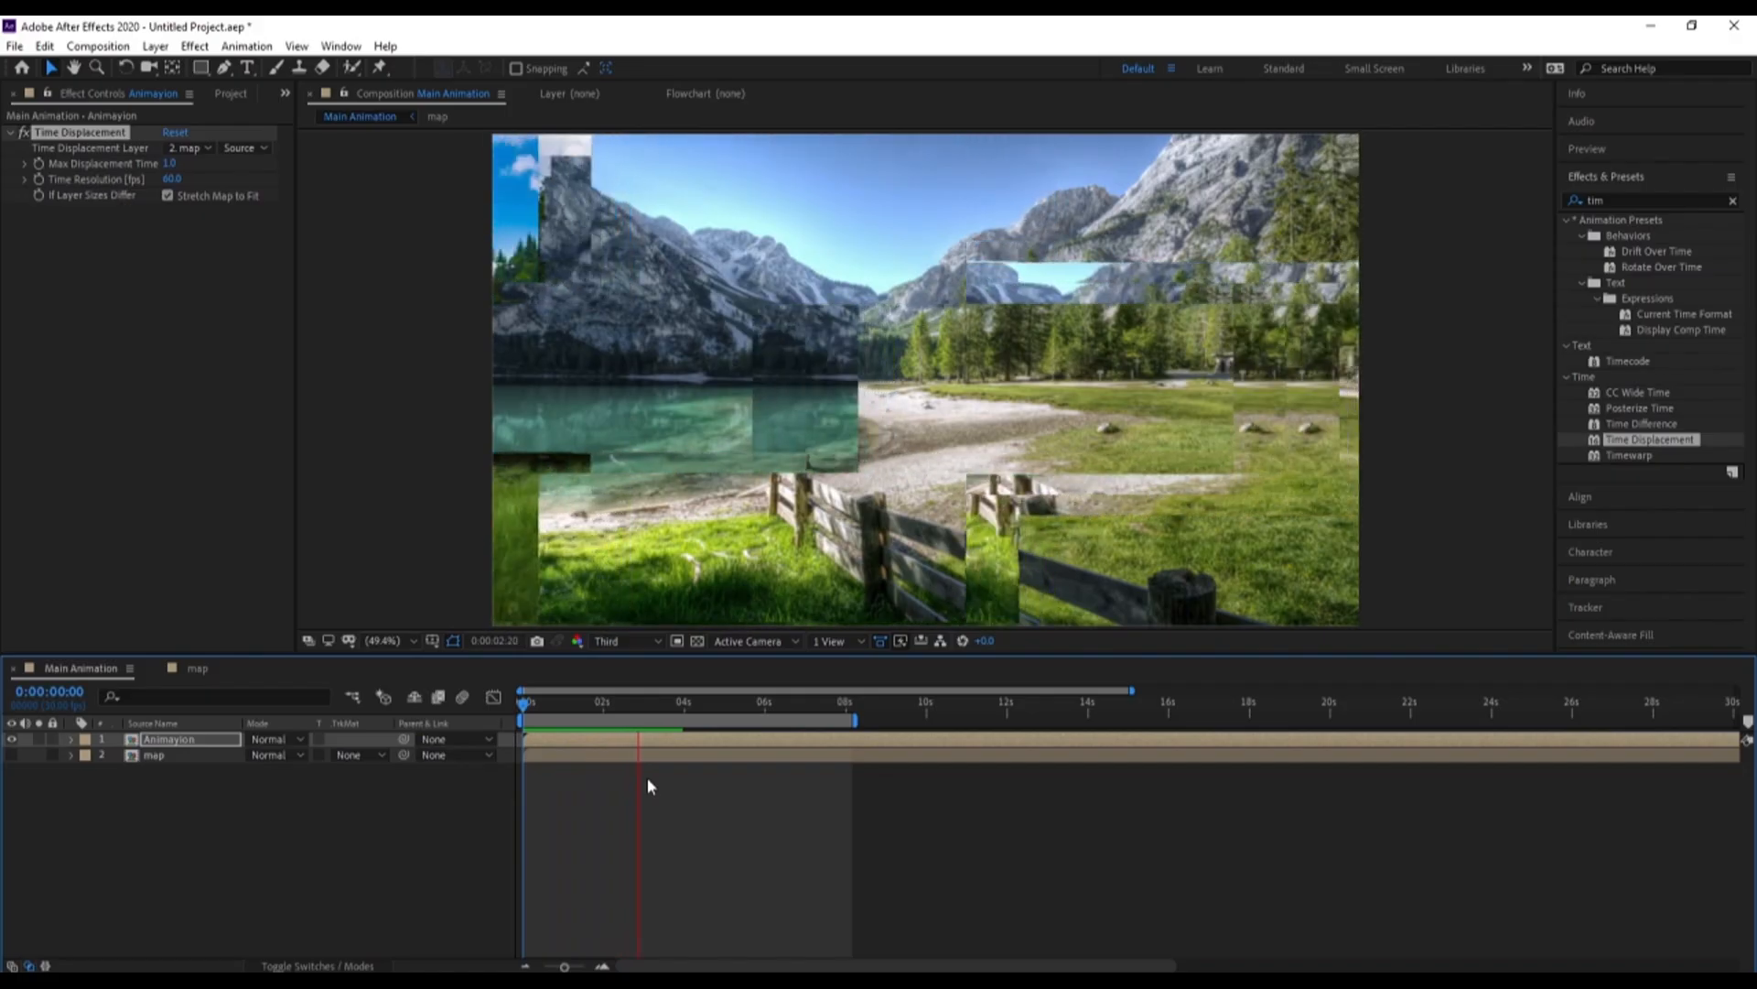
key(space)
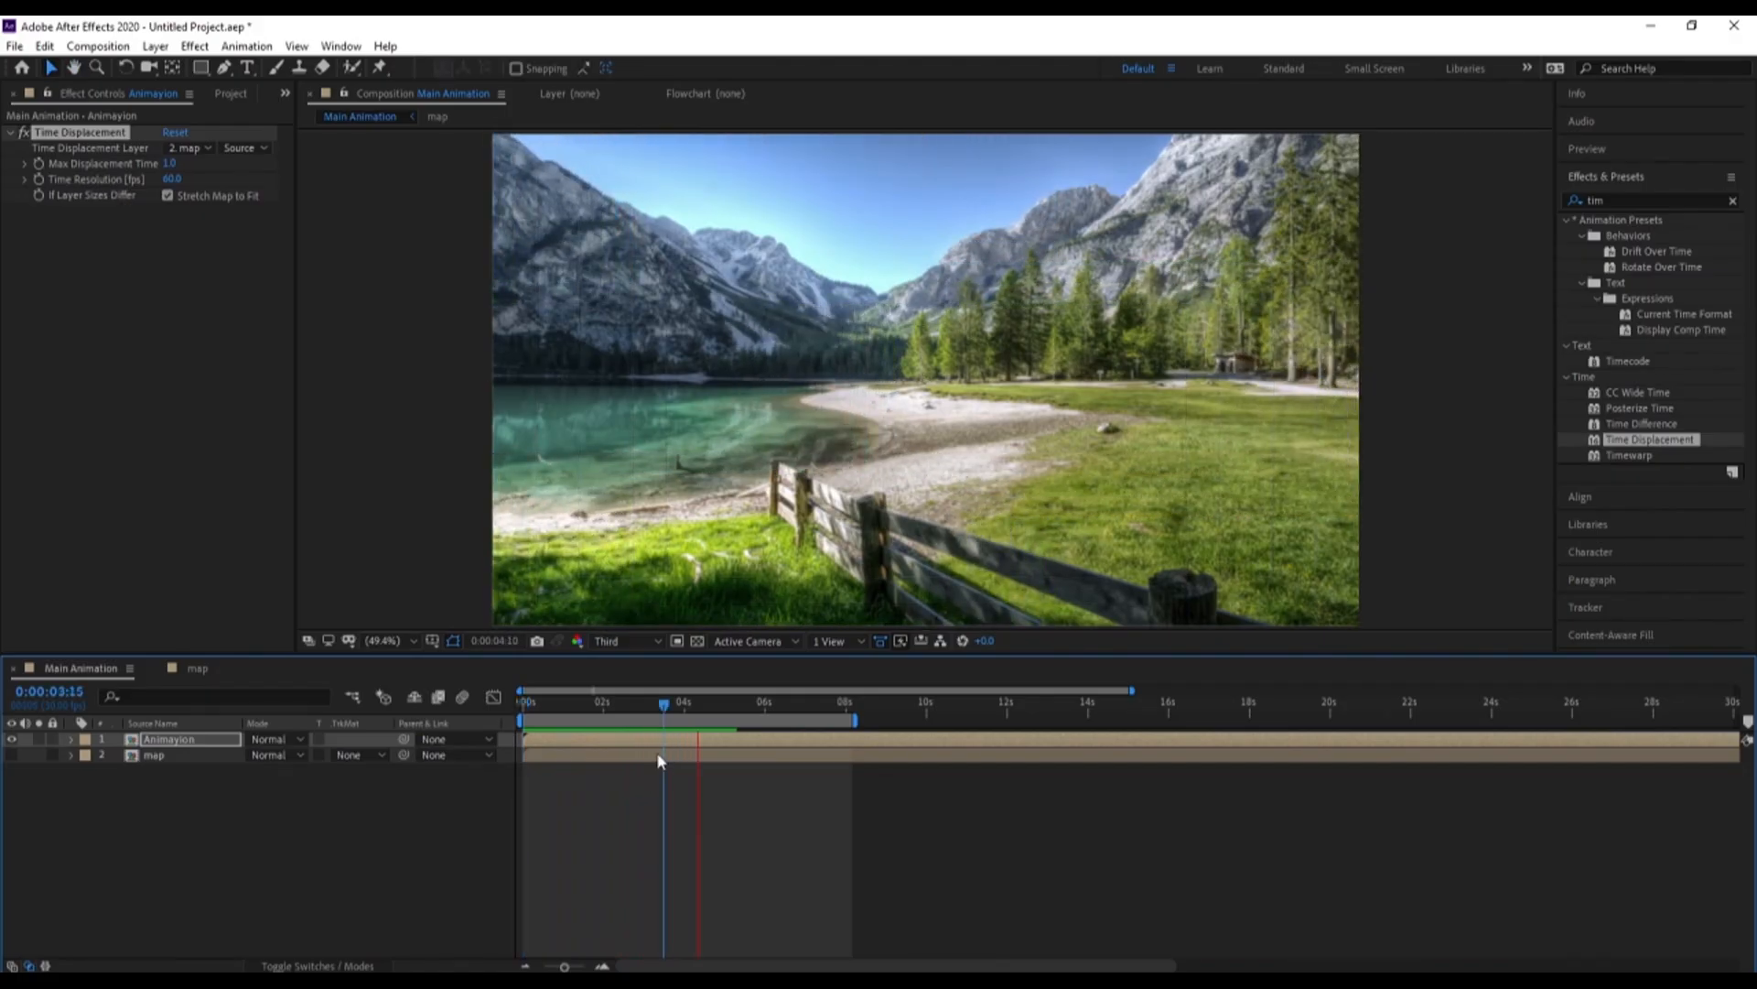
key(space)
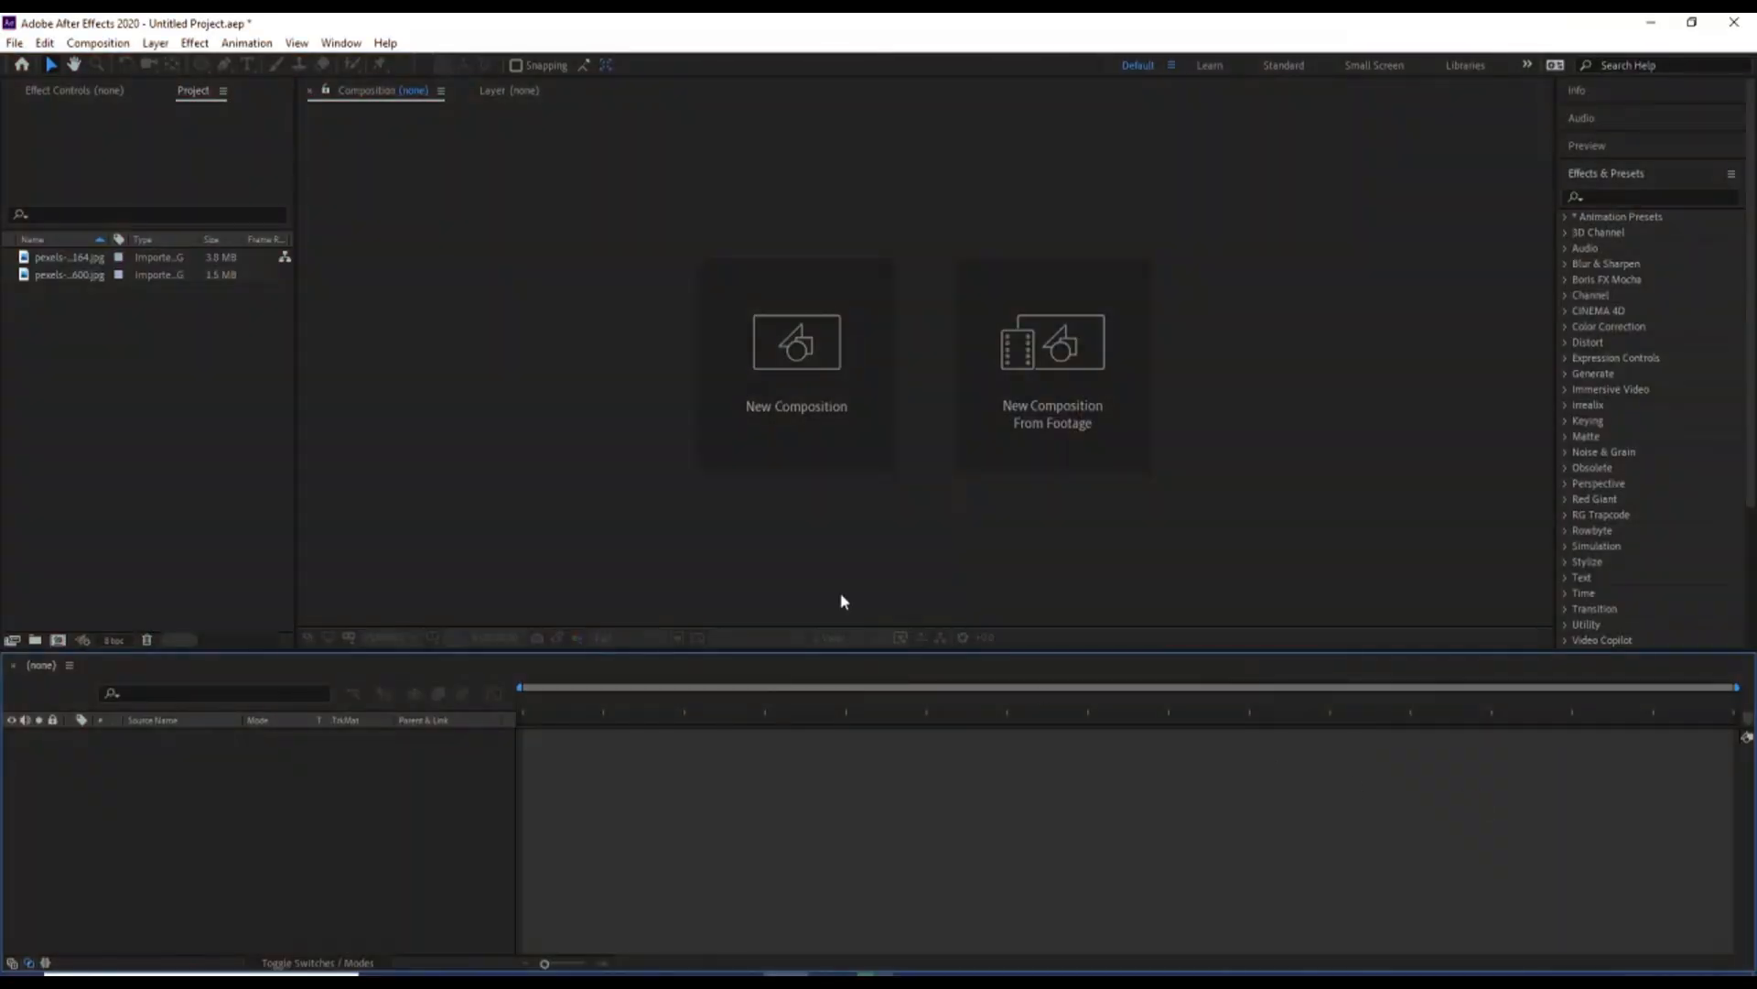
Create a 1920 x 1080, 30 fps, one-minute composition named Main Animation and display its title/action safe guides
click(470, 465)
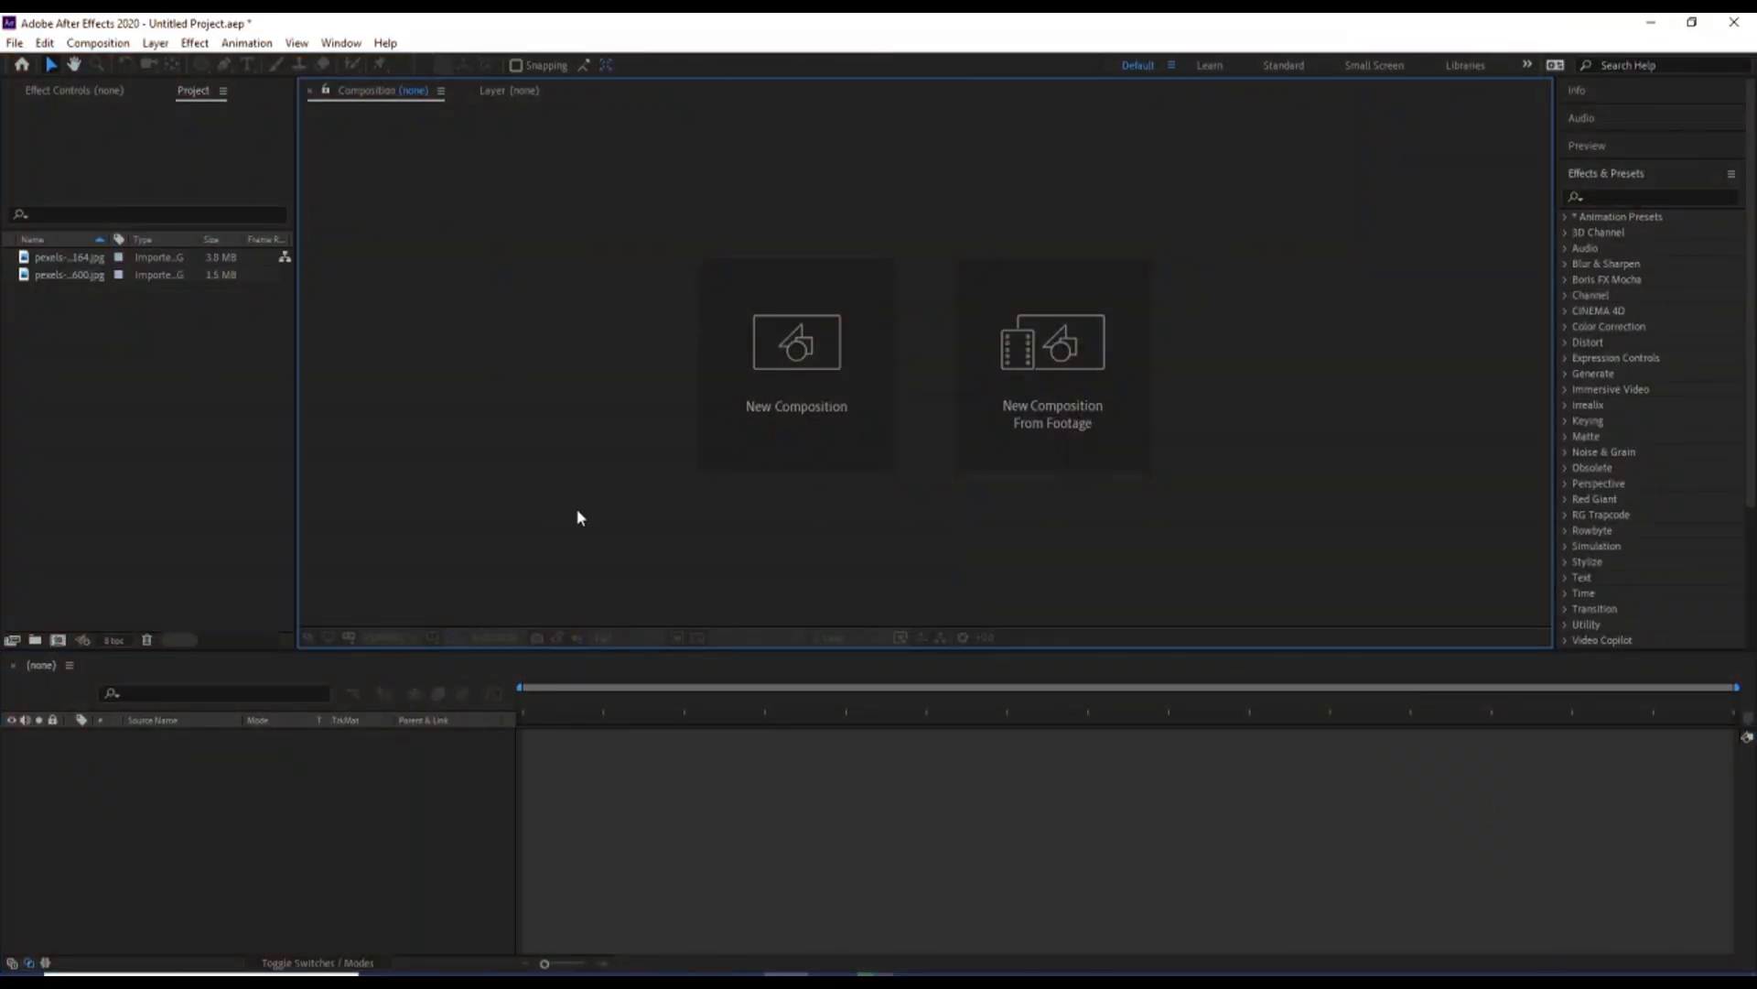
click(733, 404)
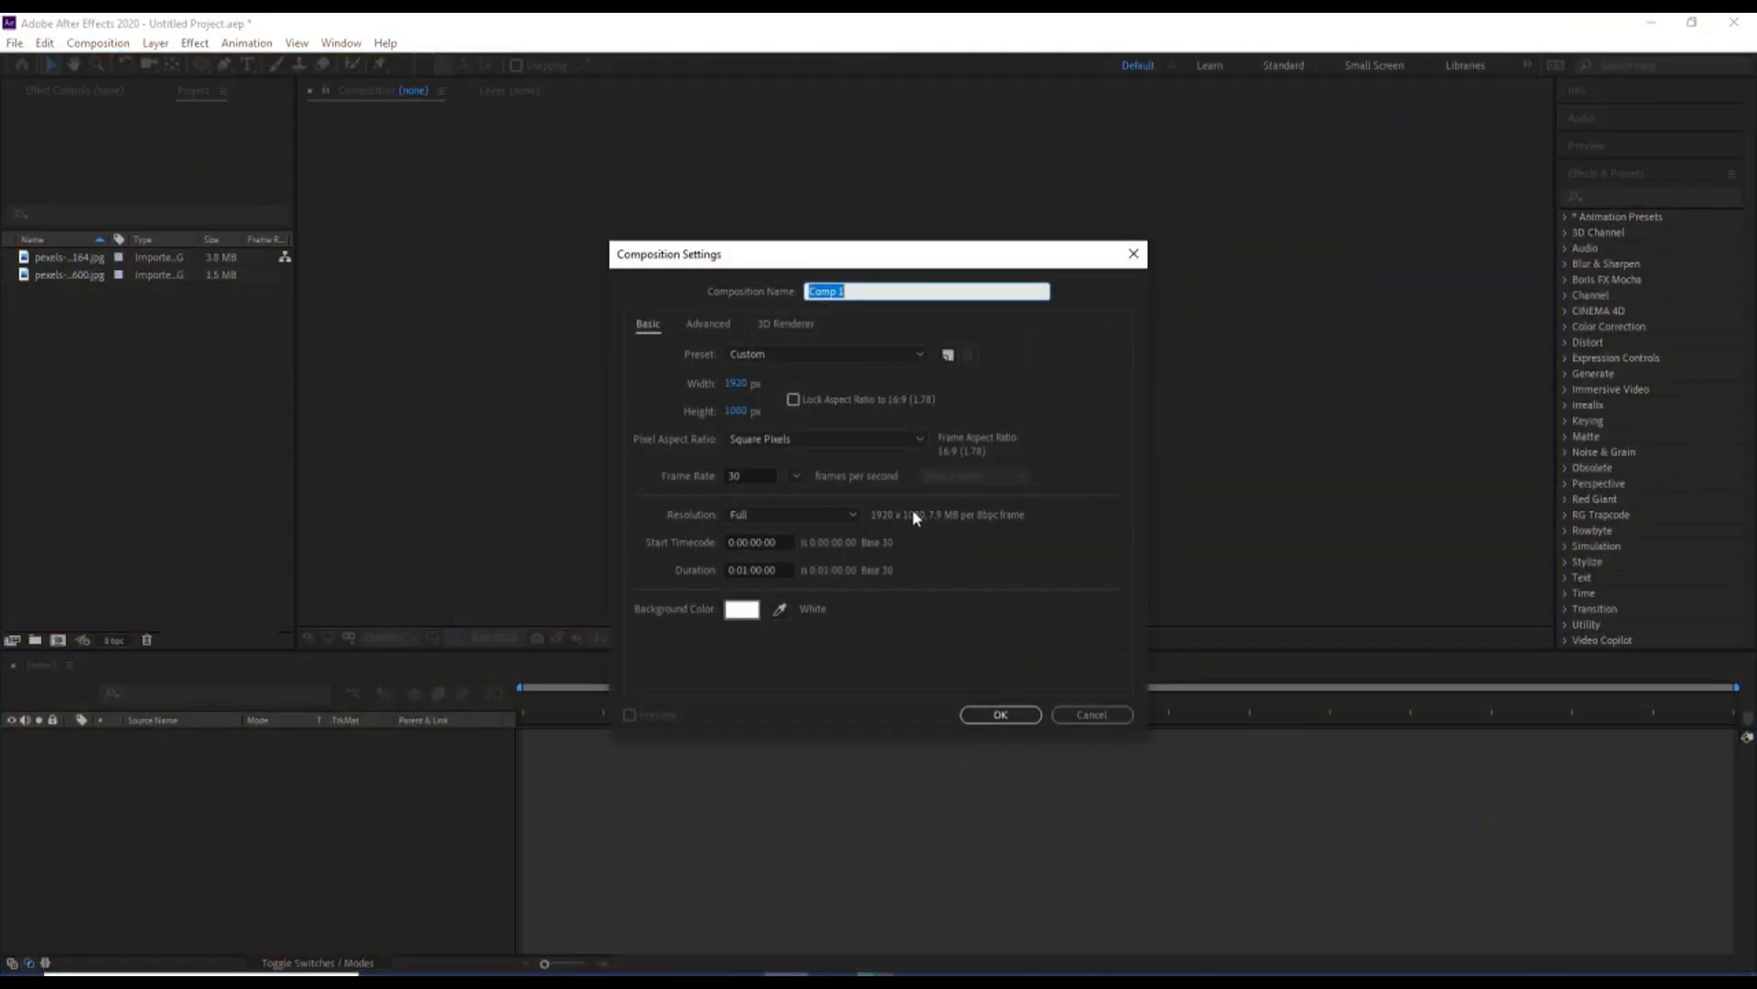
text(Main Animation)
click(1023, 717)
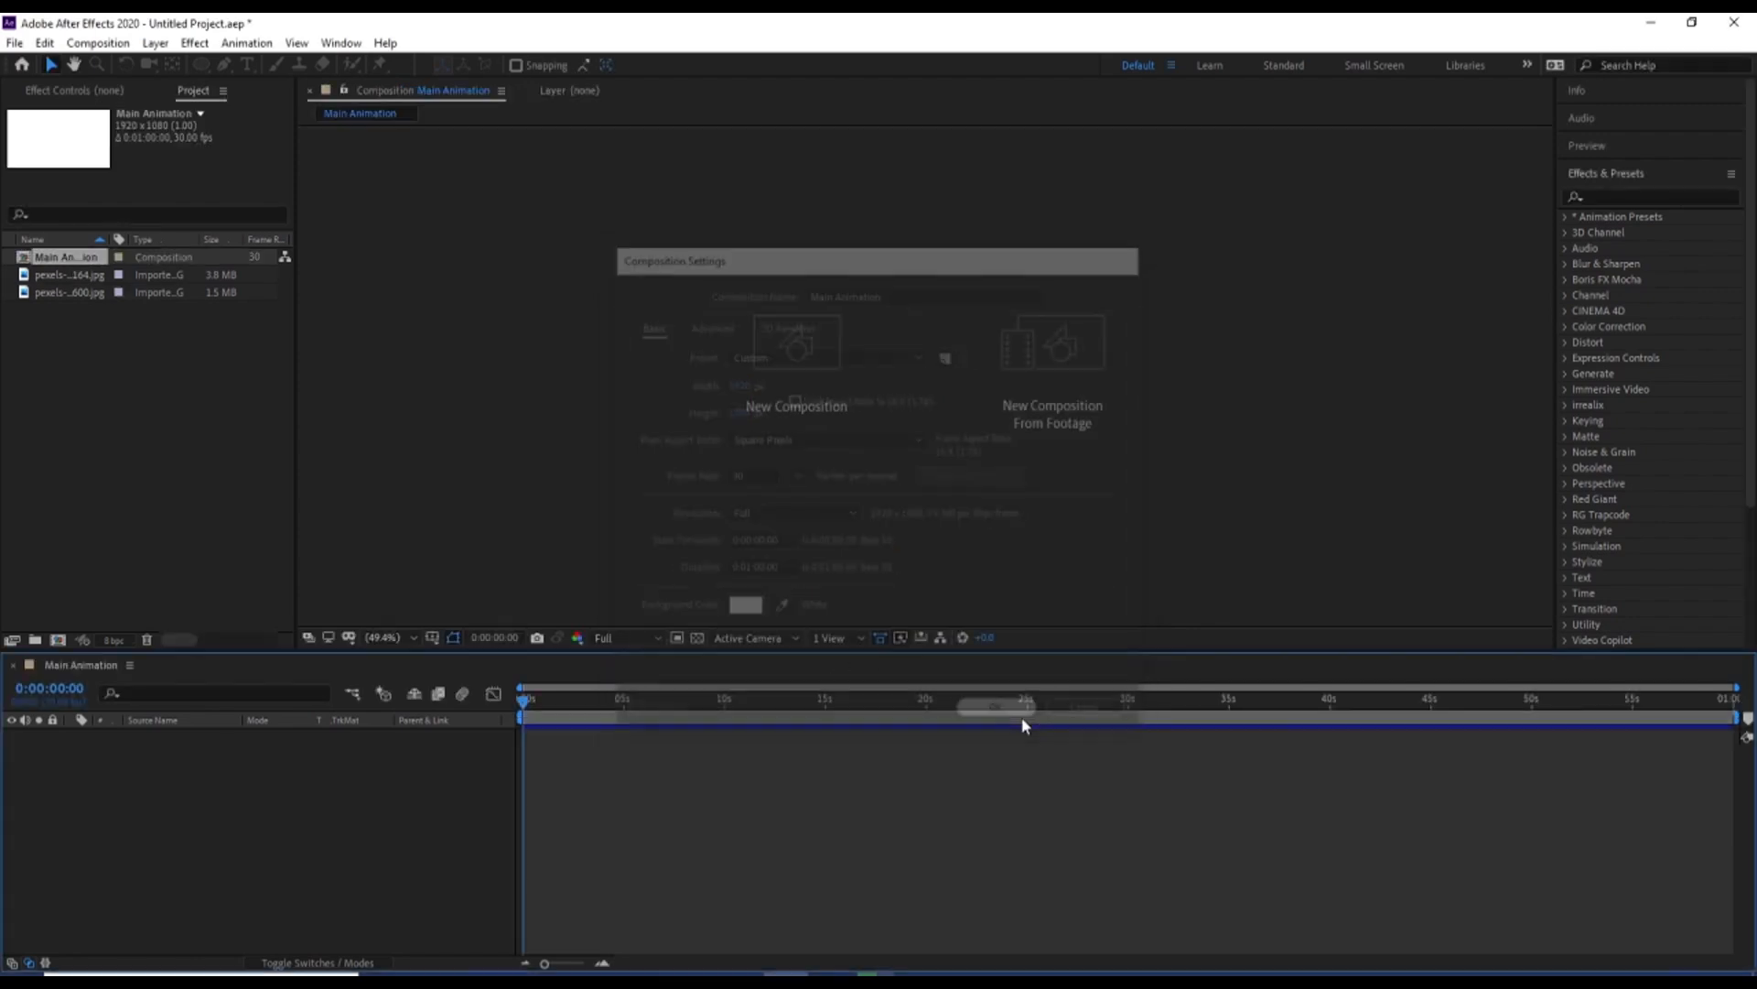
click(433, 637)
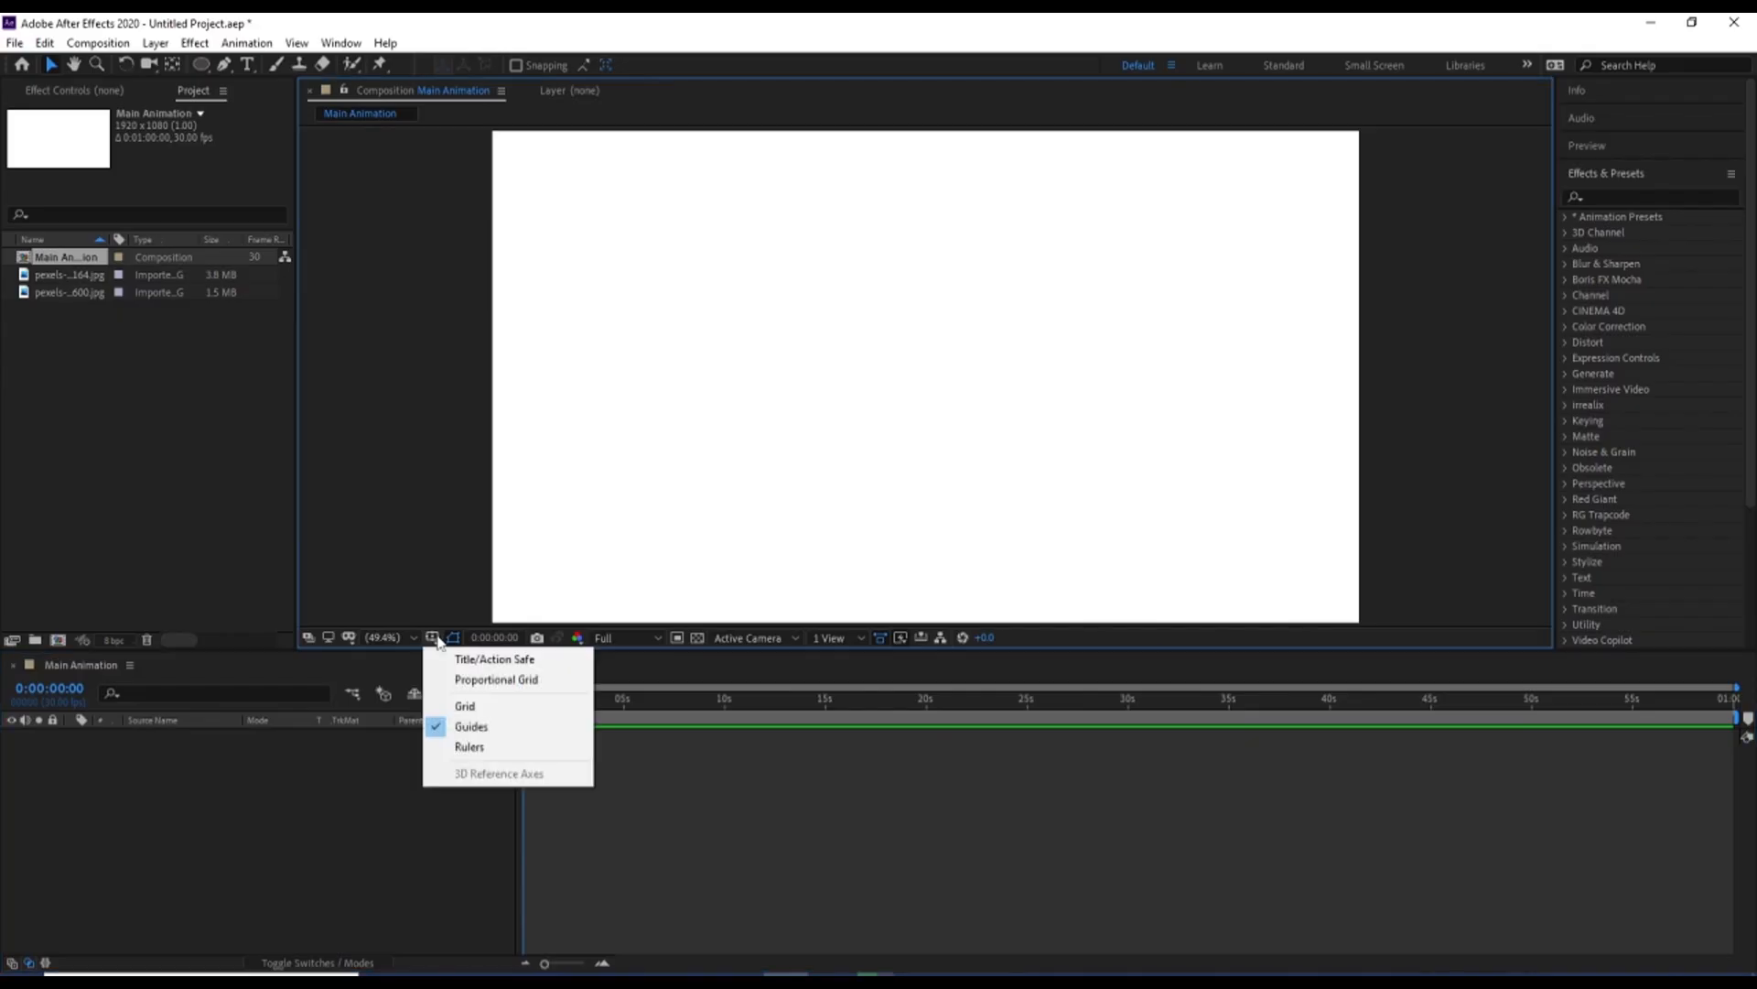
click(499, 658)
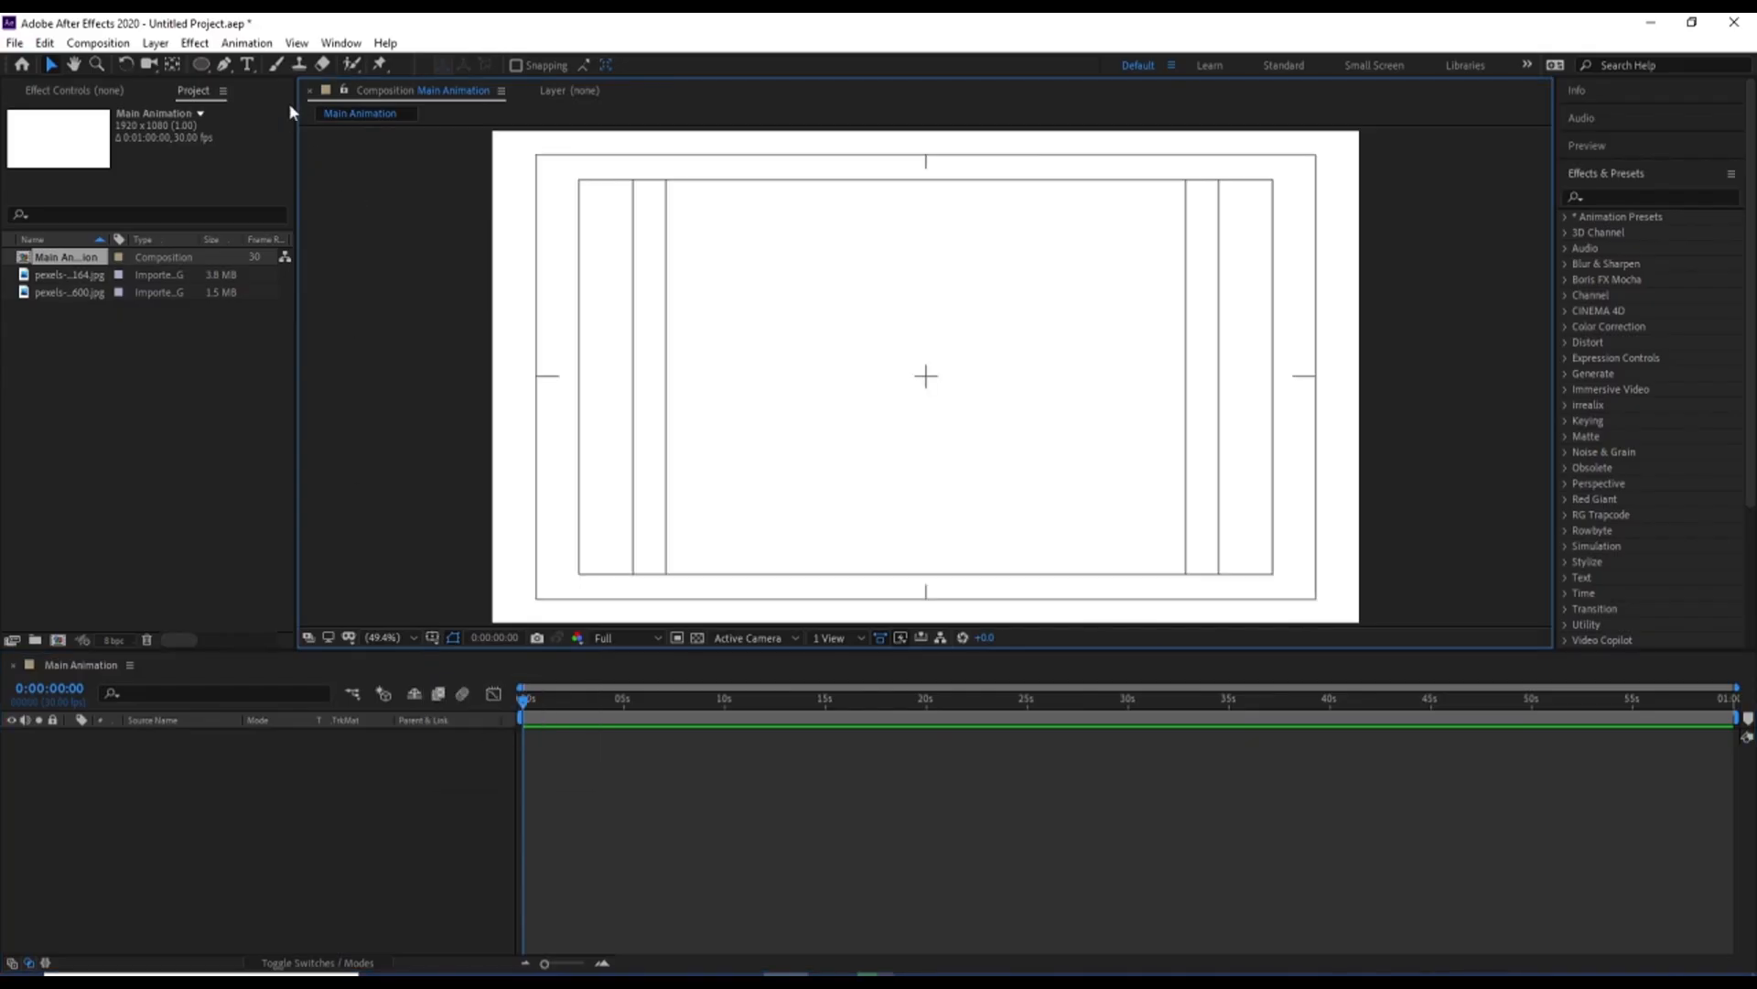
Set up the Rectangle tool with a solid red FF0000 fill and no stroke
click(201, 64)
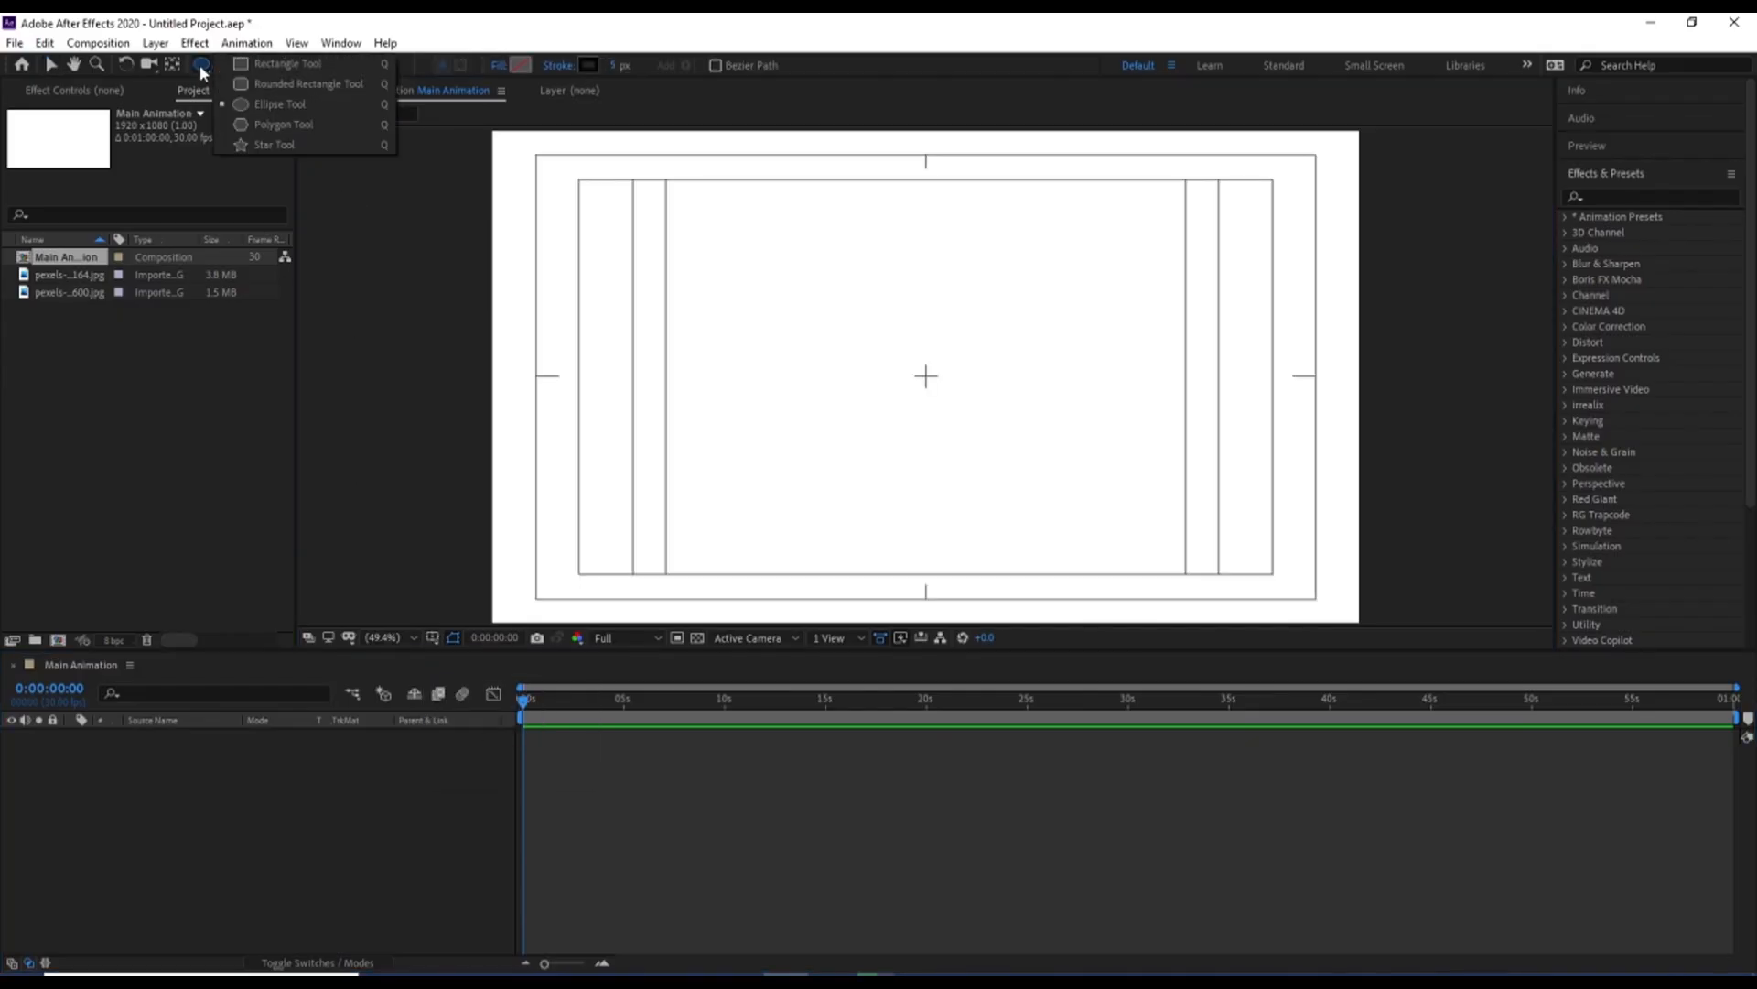
click(255, 68)
click(523, 65)
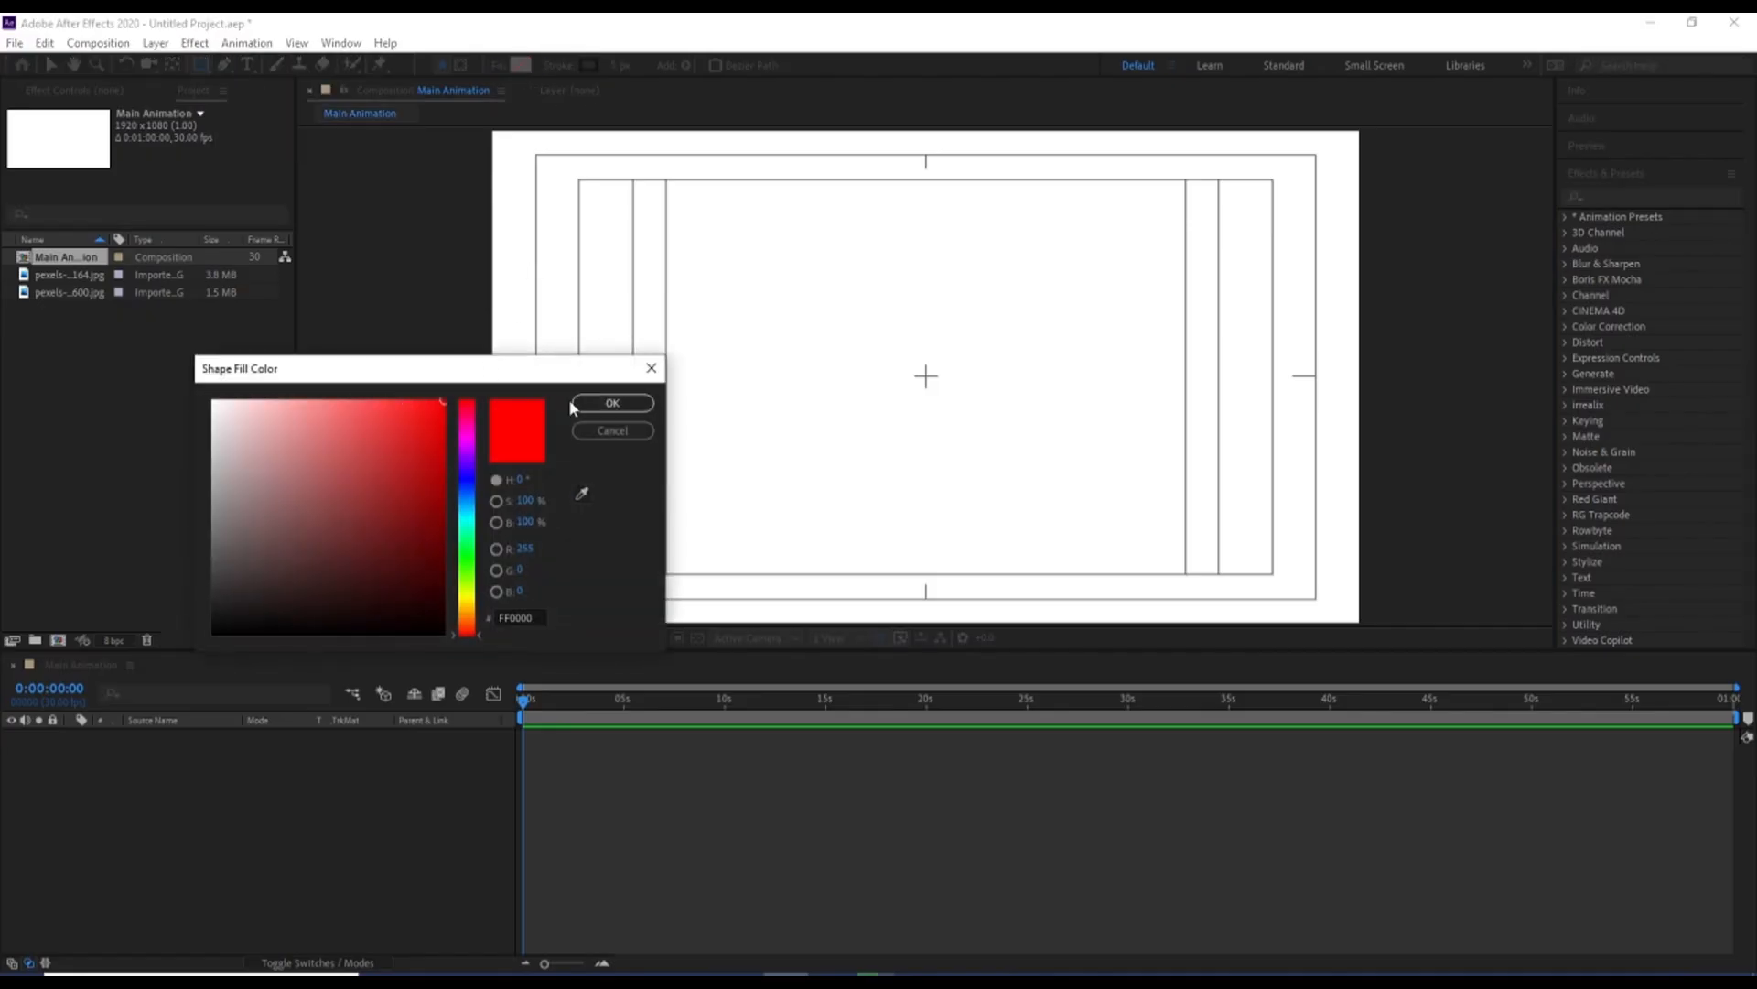
click(612, 403)
click(558, 65)
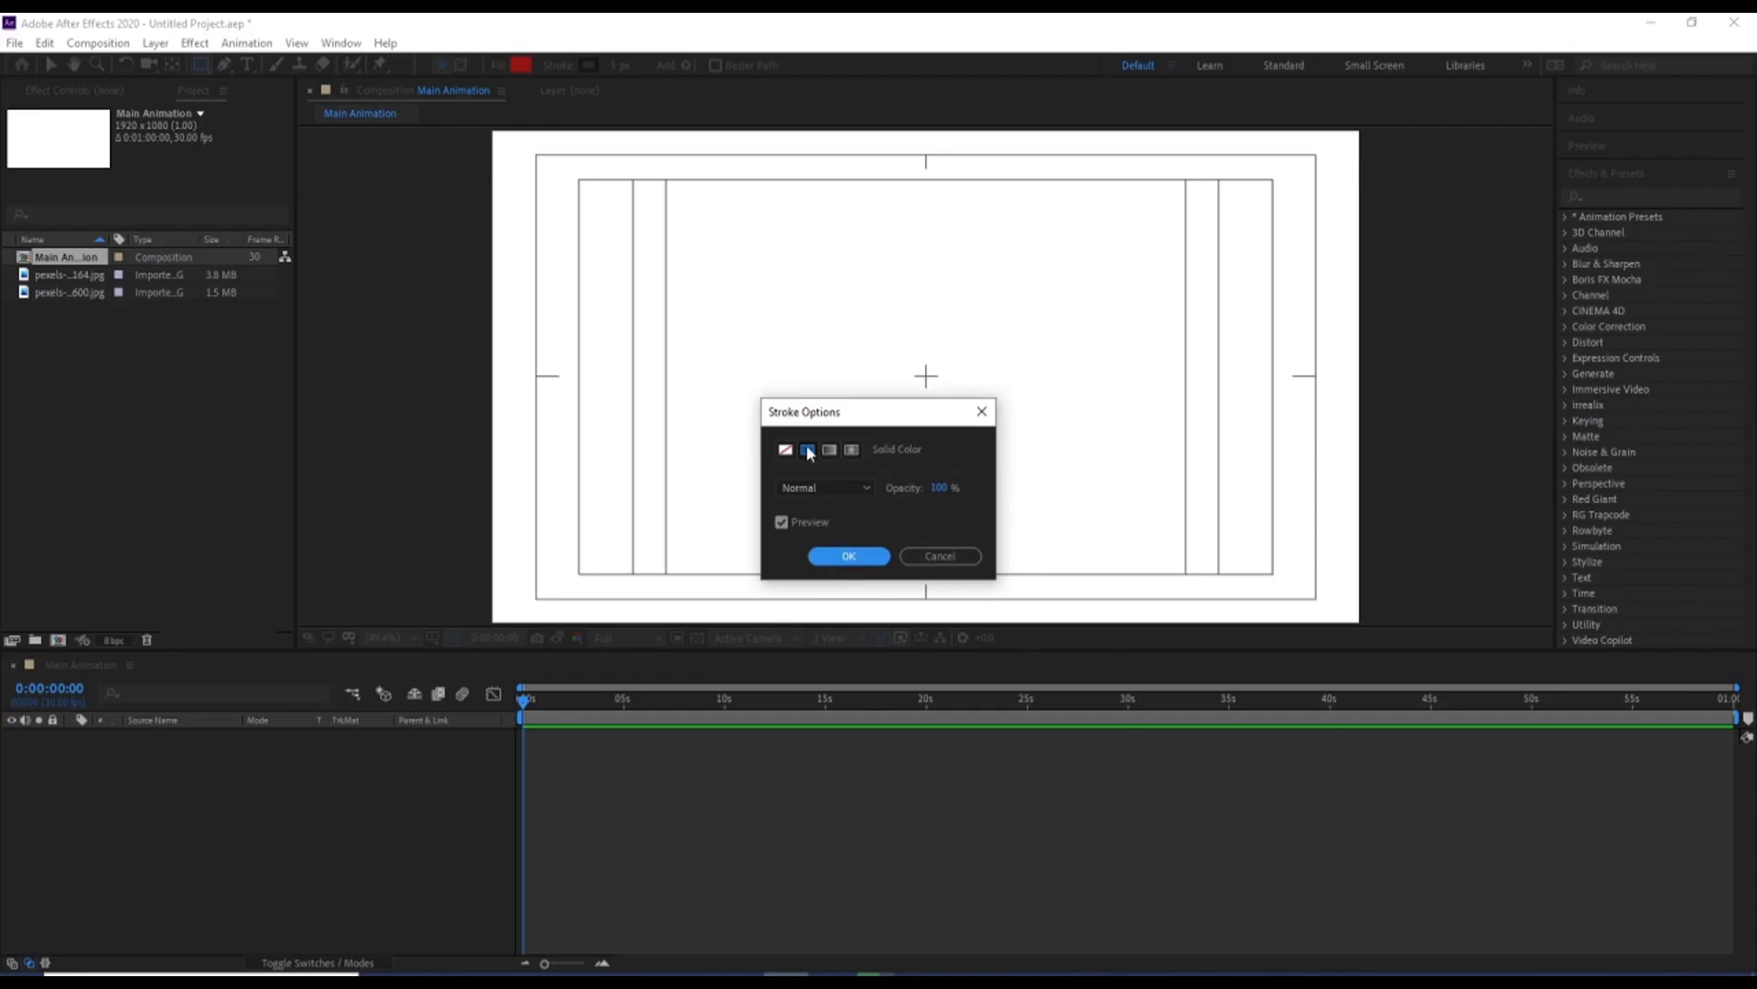
click(785, 450)
click(835, 553)
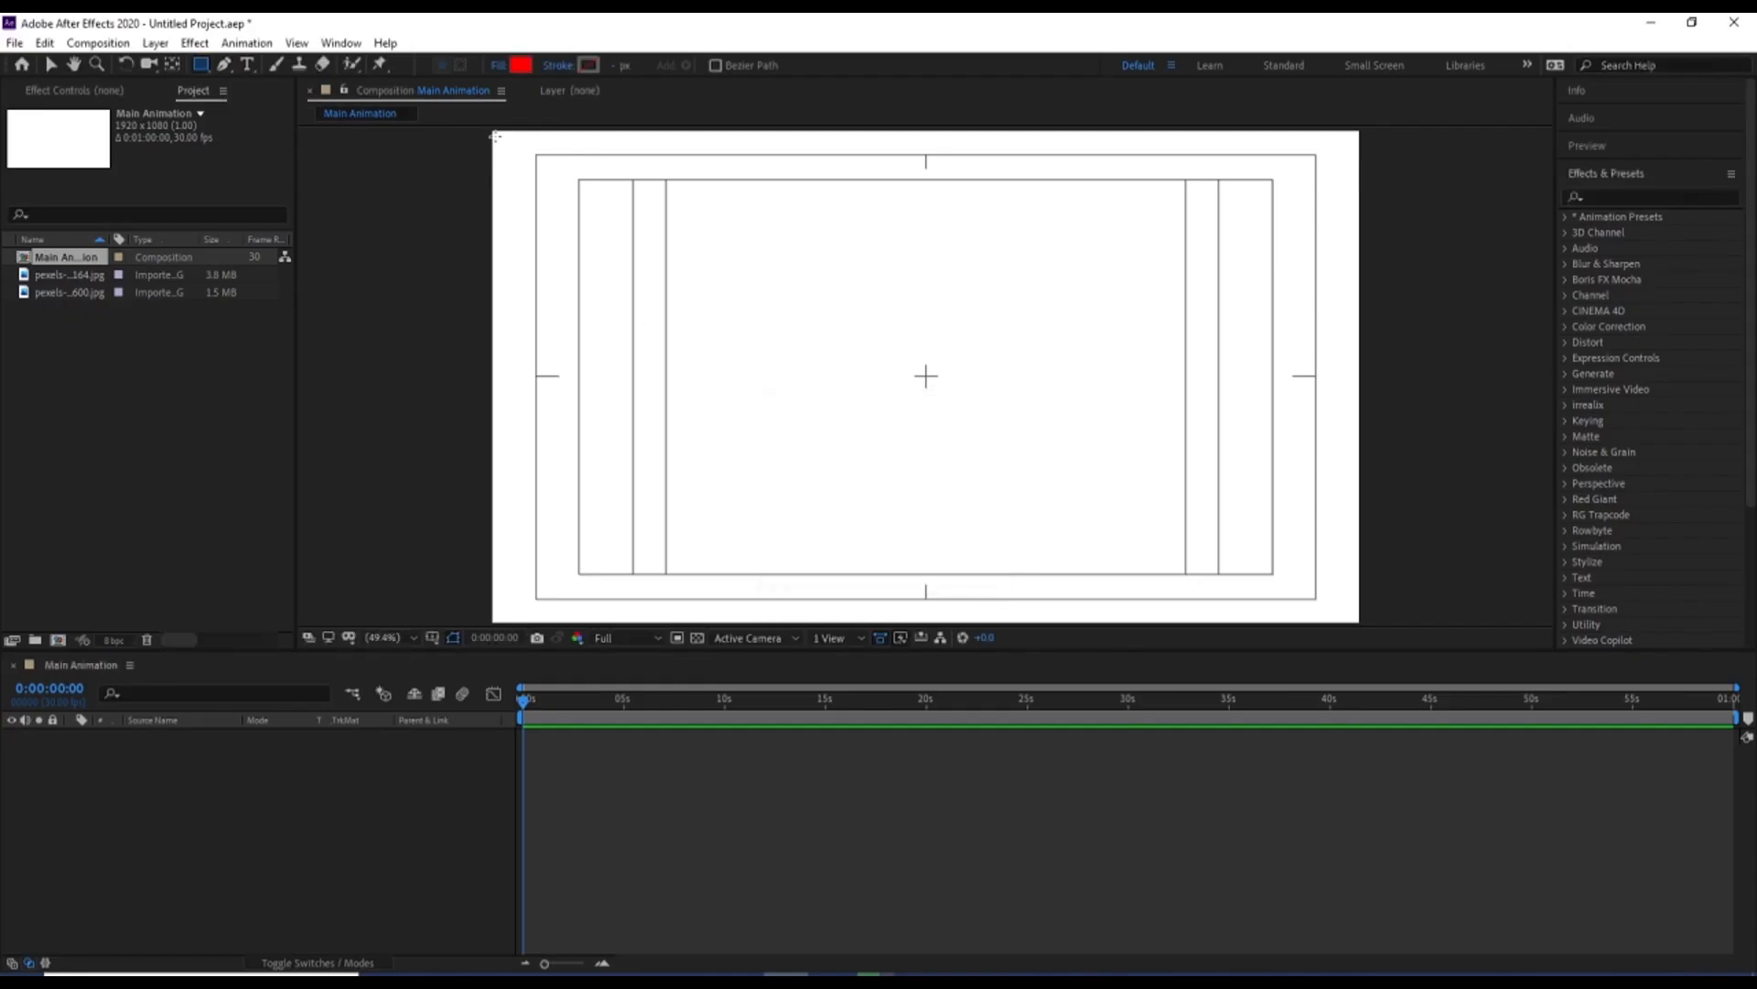
Draw a wide red rectangle in the frame's upper-left corner, centre its anchor point and nudge it flush with the top edge
drag(493, 133, 855, 322)
click(249, 881)
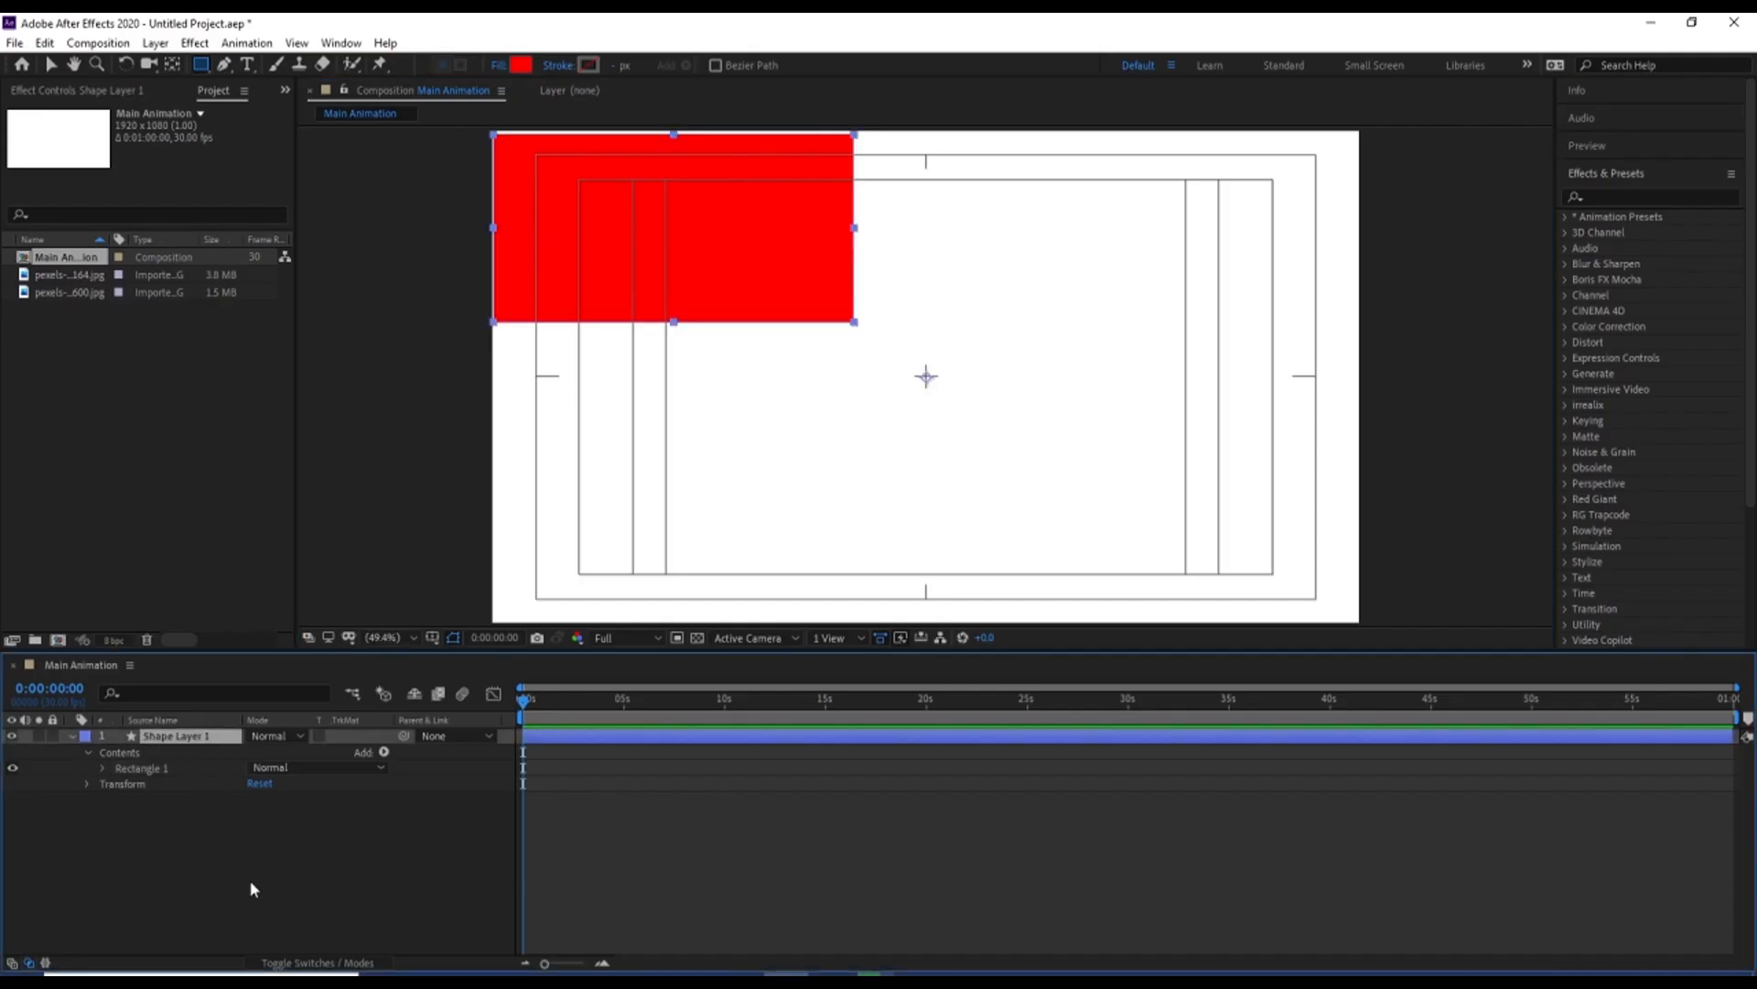
click(50, 883)
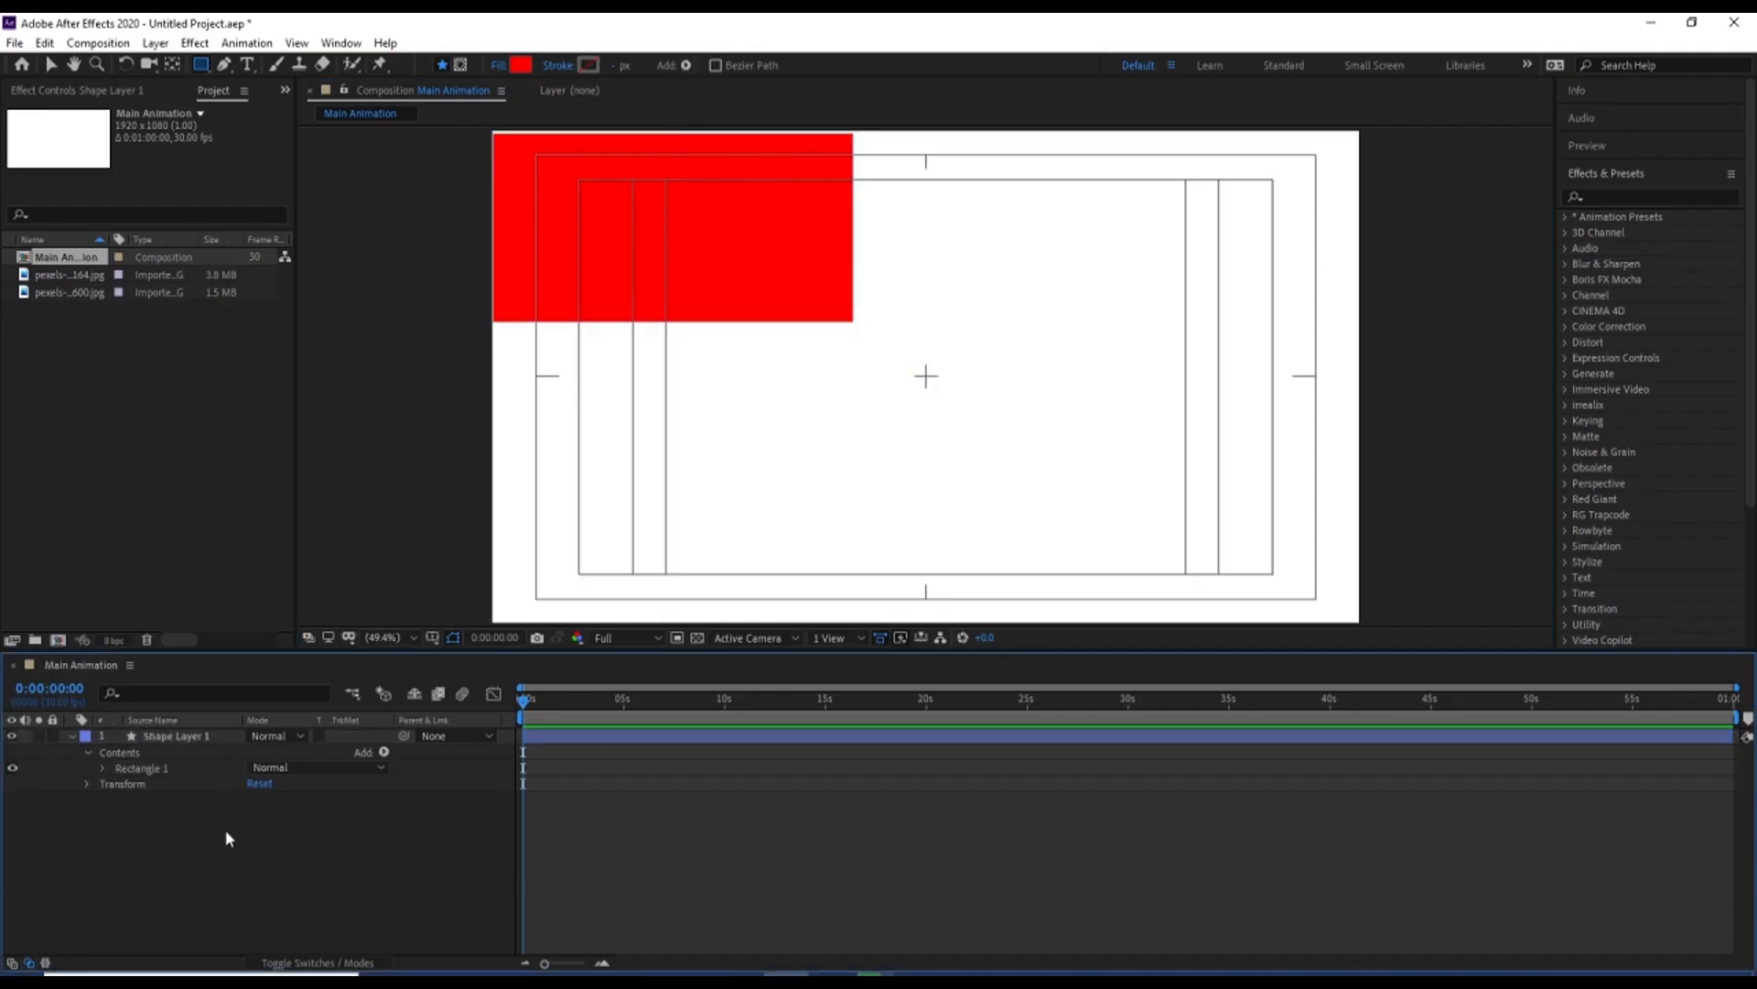
click(177, 739)
key(v)
drag(558, 262, 558, 257)
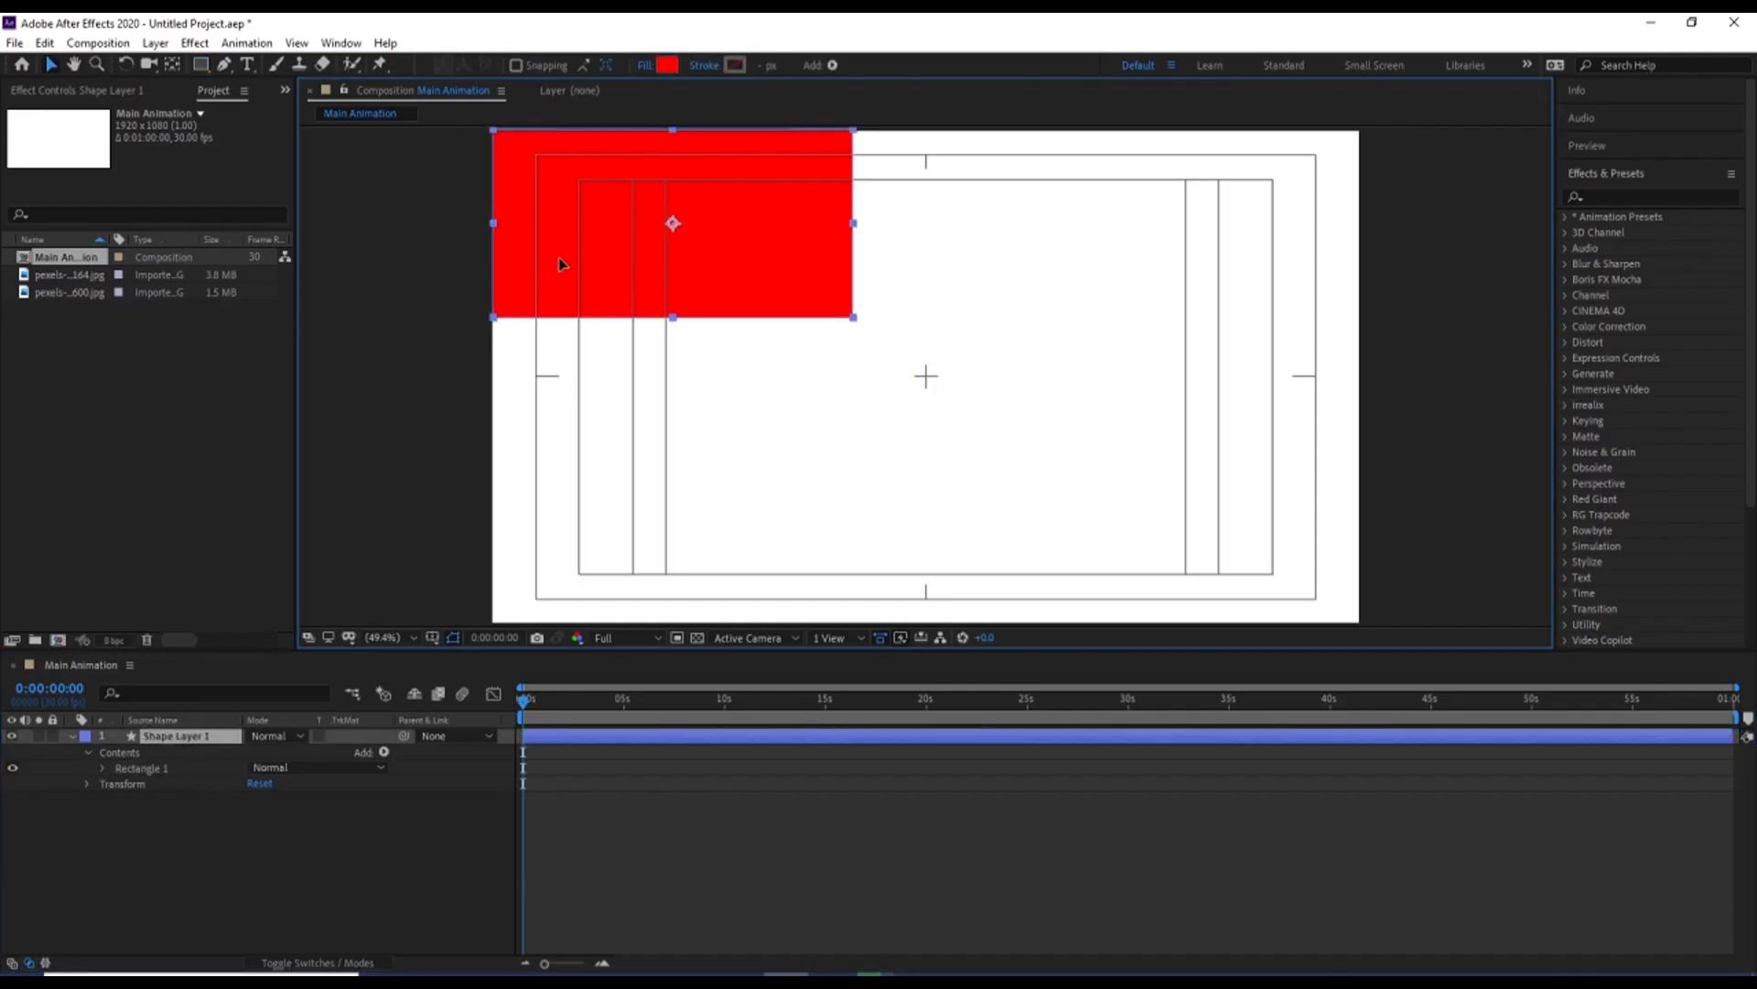
Draw a tall red rectangle on a new shape layer, adjoining the first rectangle's right edge from the frame's top to below its middle
click(272, 835)
click(200, 64)
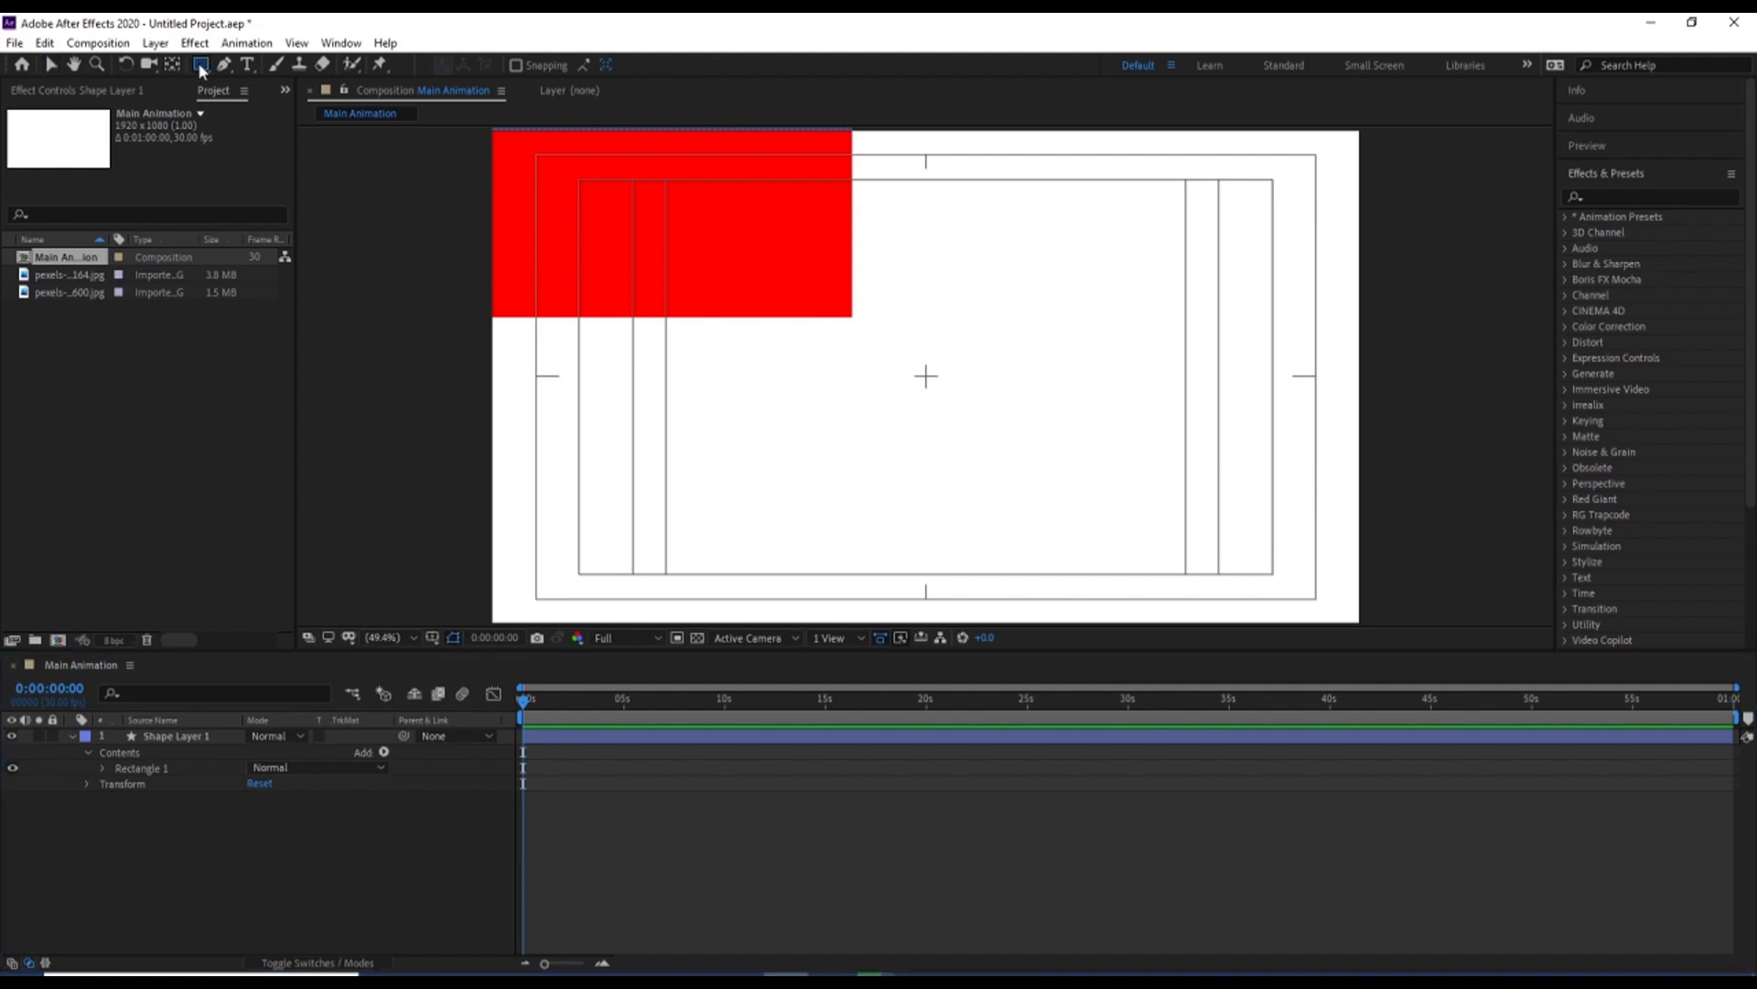
drag(850, 130, 984, 429)
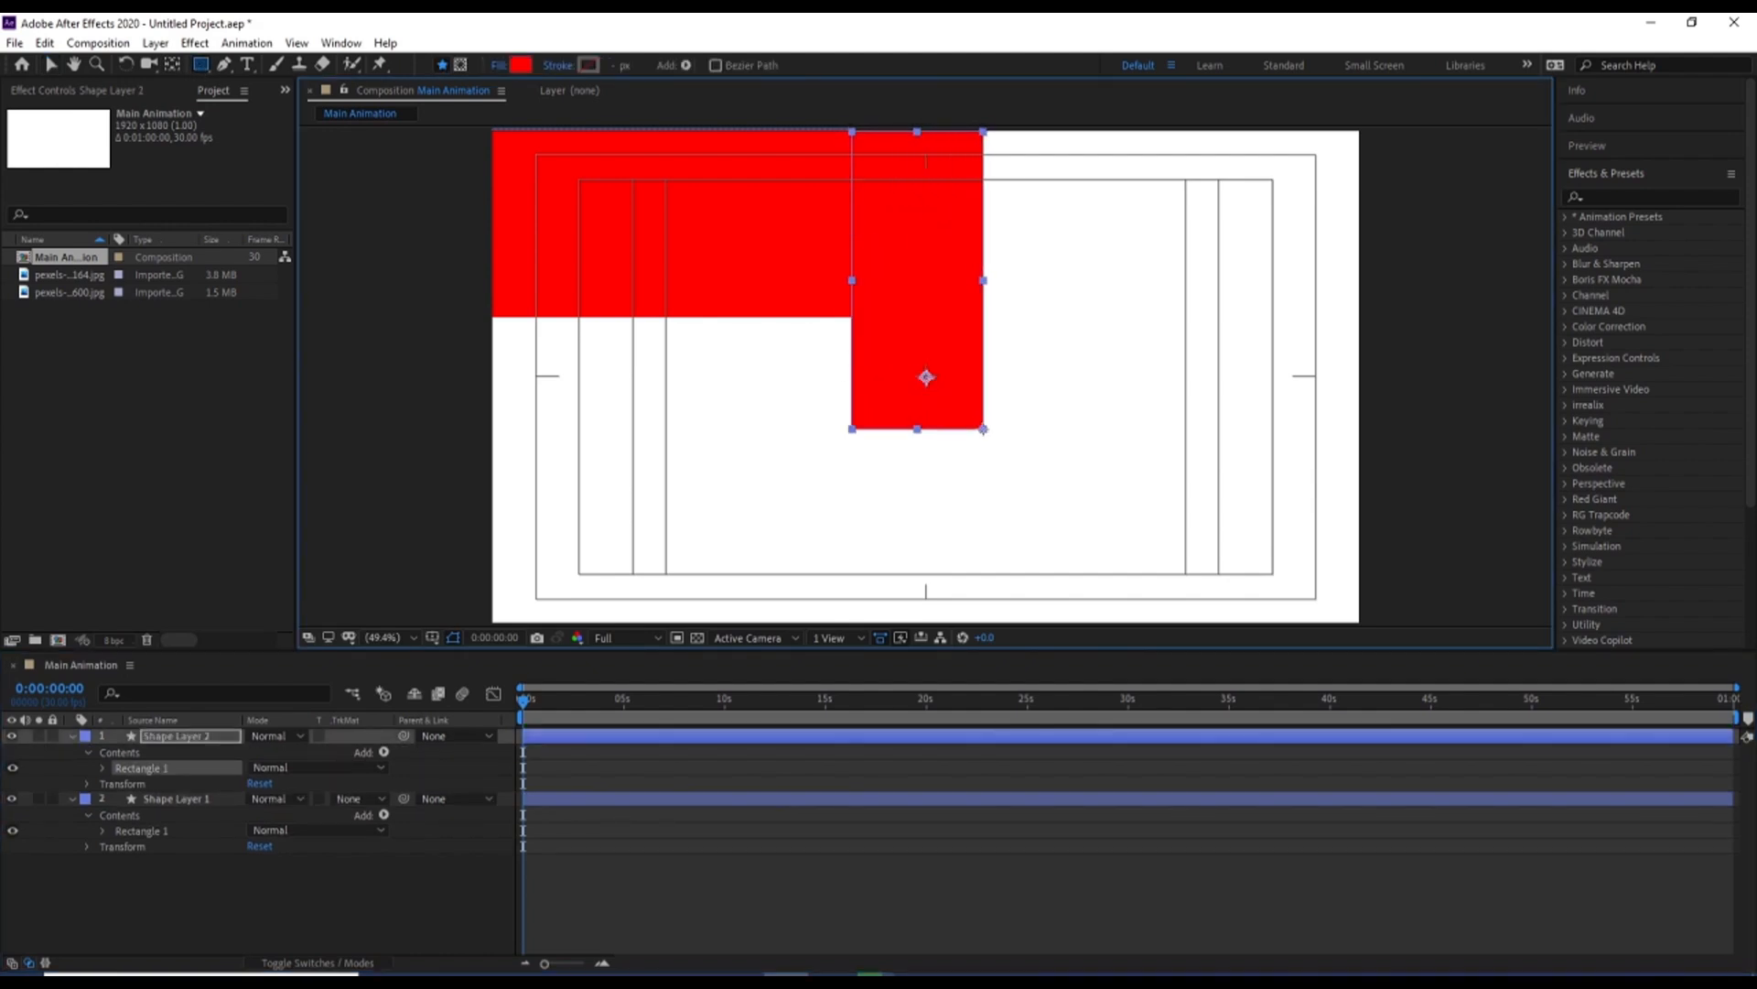
Draw two more adjoining red rectangles on separate shape layers: a wide one along the top edge beside the tall one, and a tall one beneath it
click(436, 848)
drag(983, 131, 1248, 243)
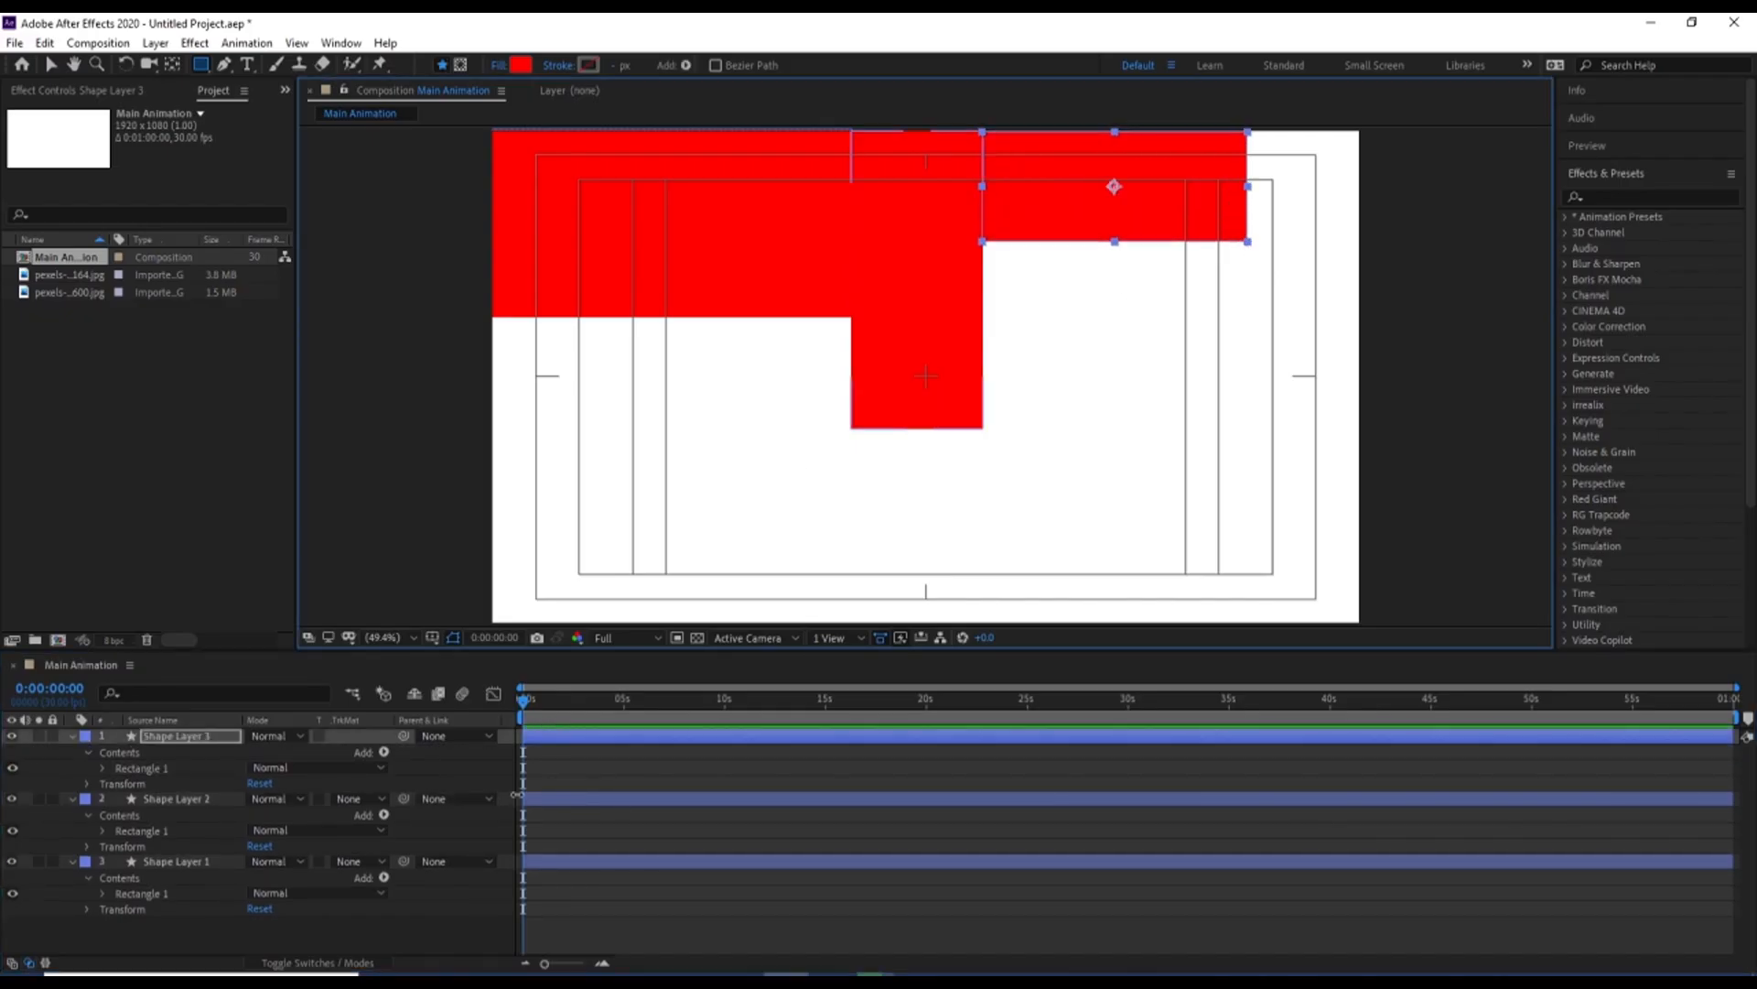
click(612, 767)
key(u)
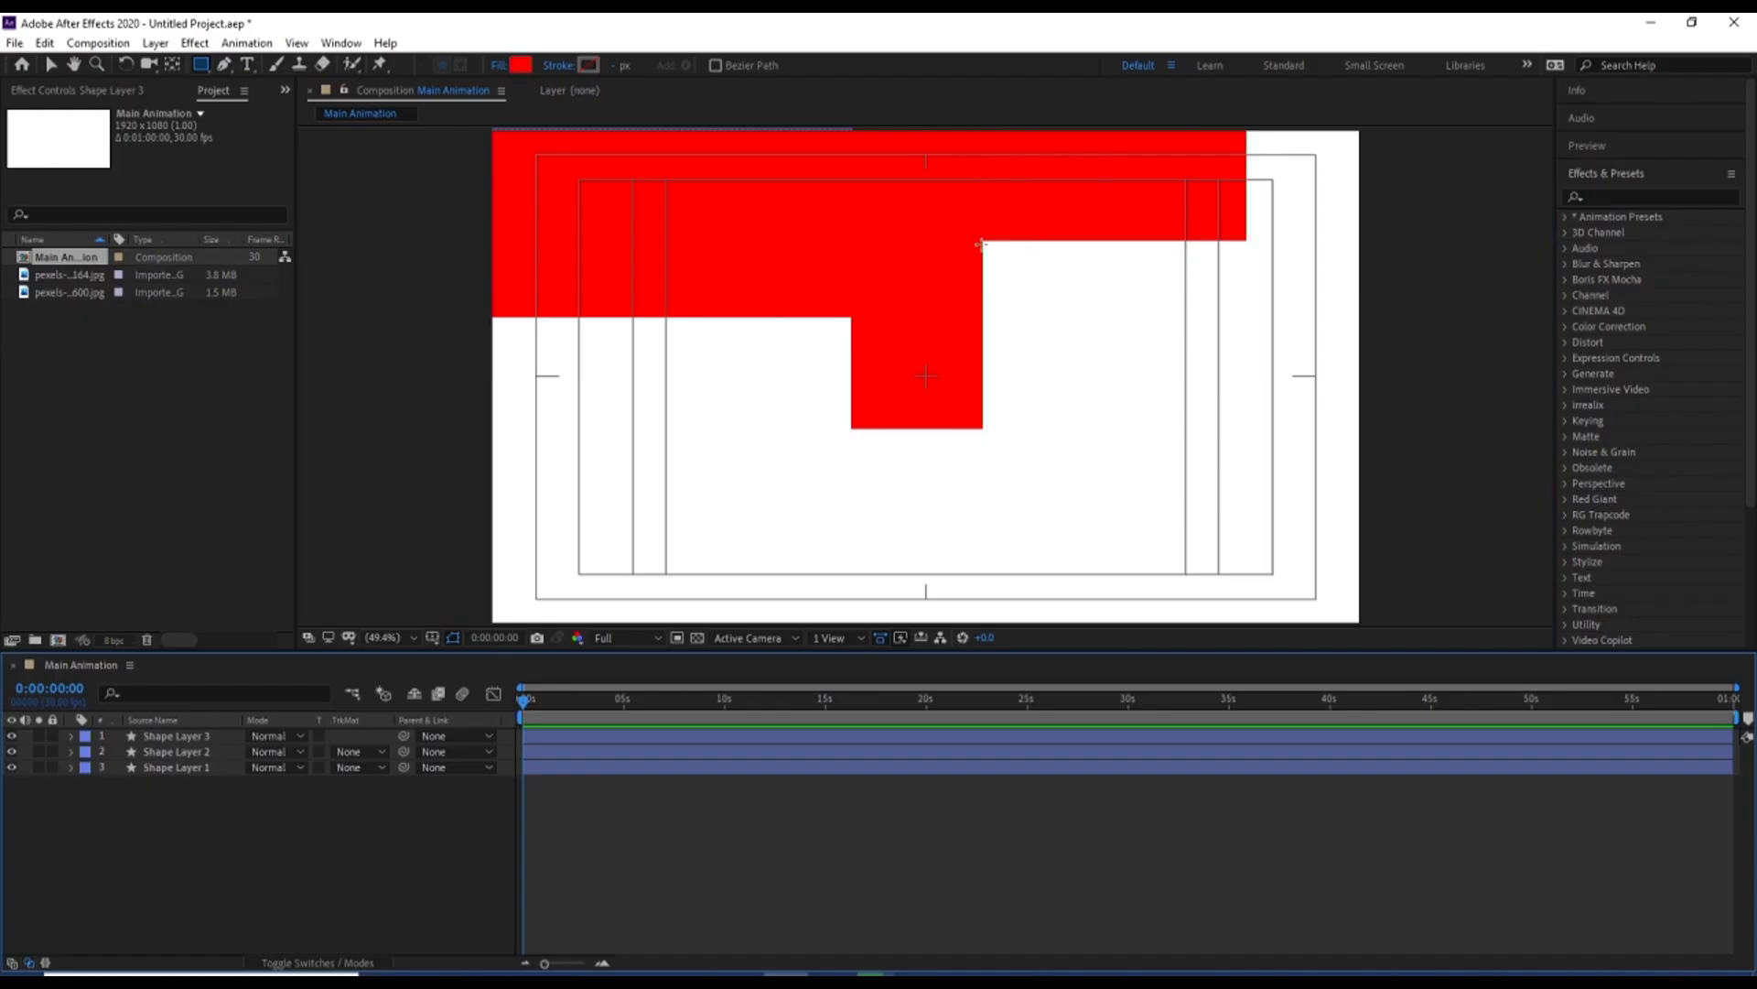
drag(983, 241, 1184, 579)
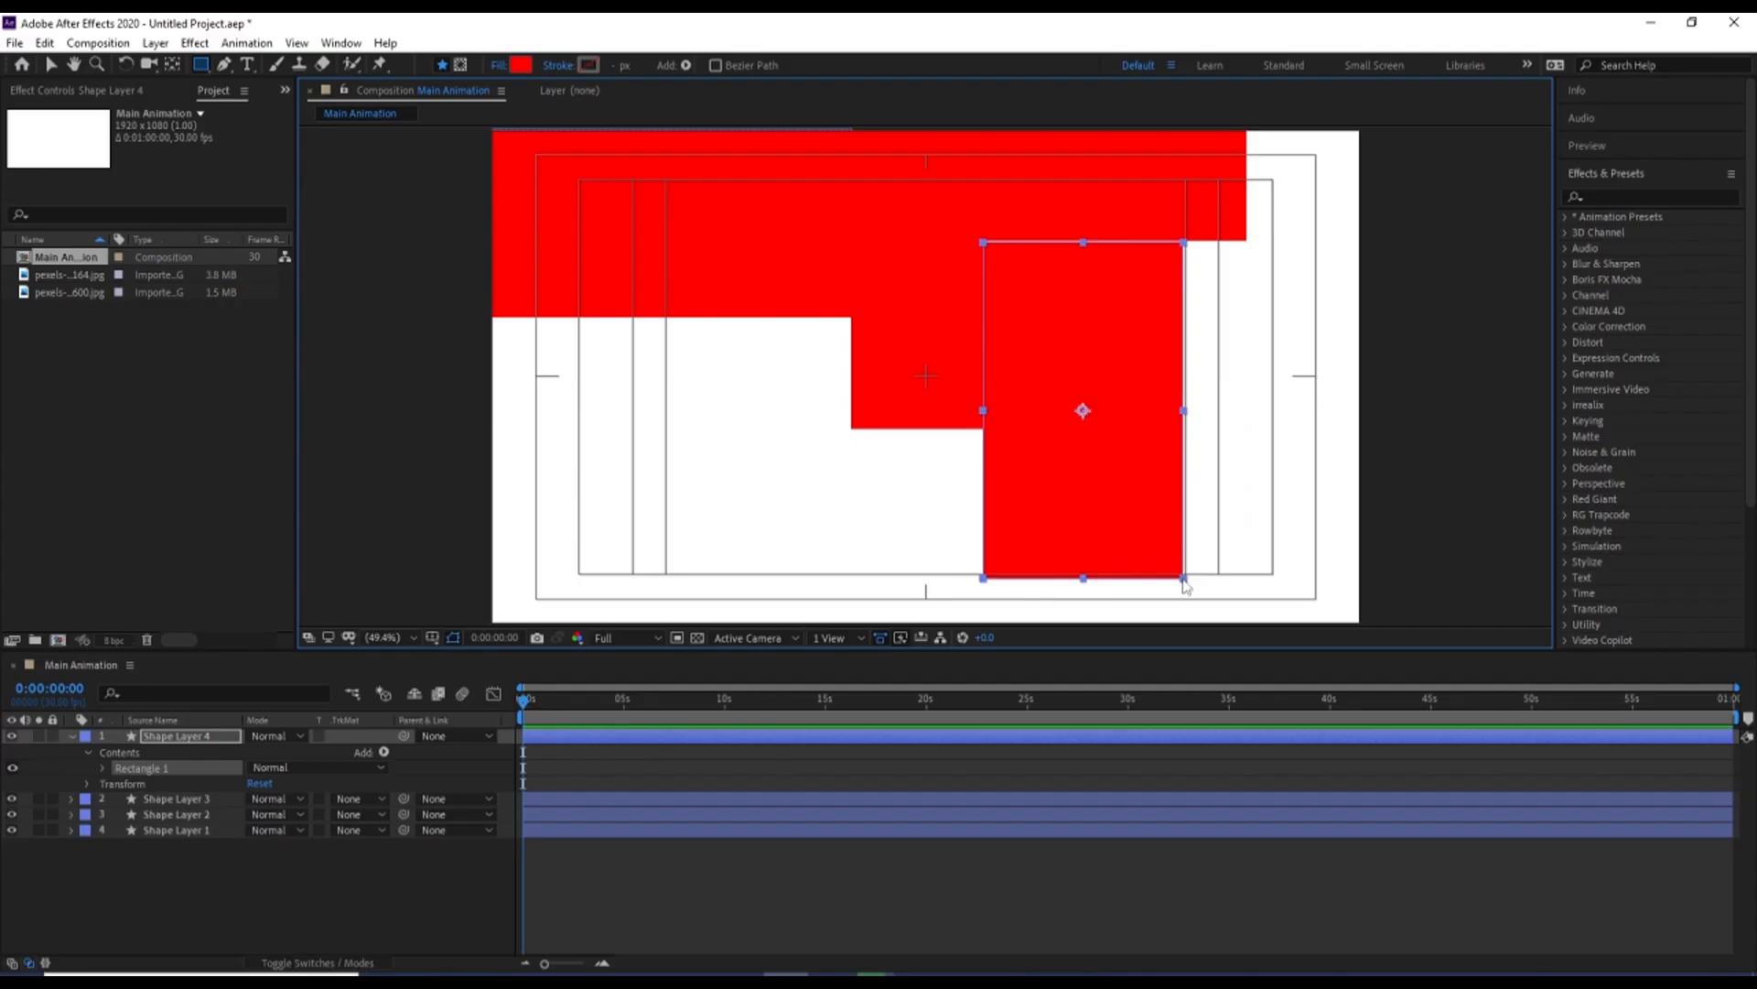
click(495, 922)
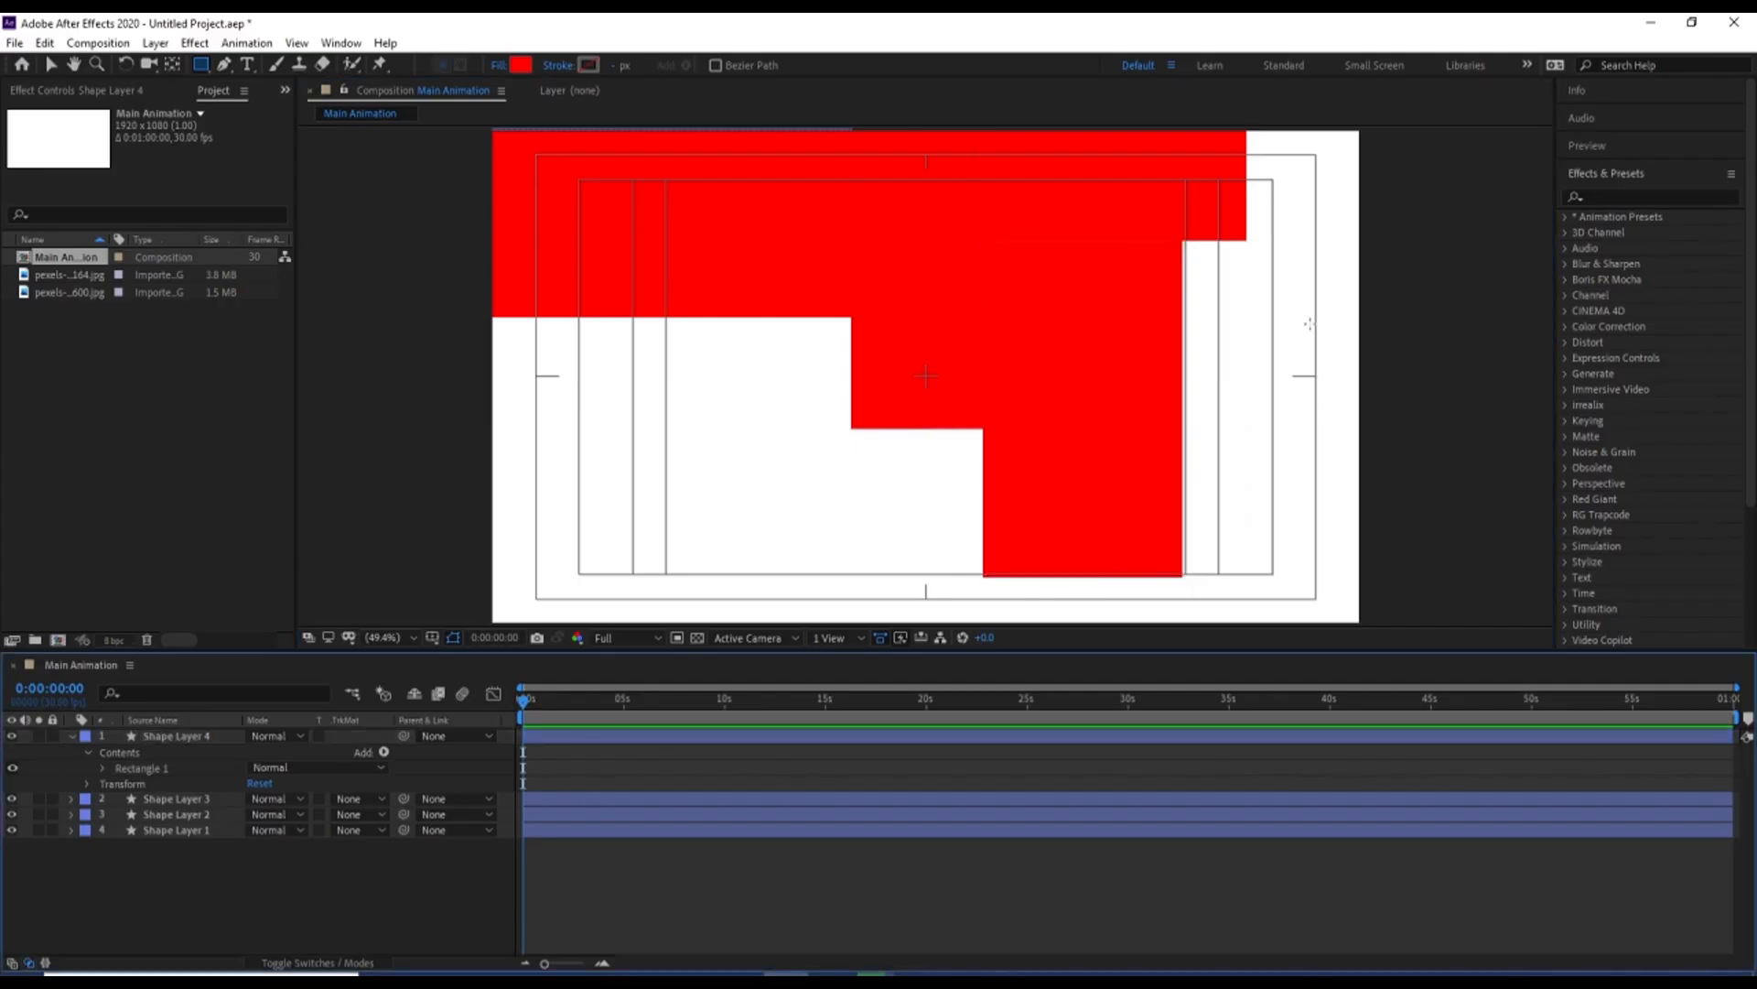
Draw a red rectangle on a new layer from the second tall rectangle's right edge past the frame's right side, just below the top row
drag(1183, 241, 1380, 393)
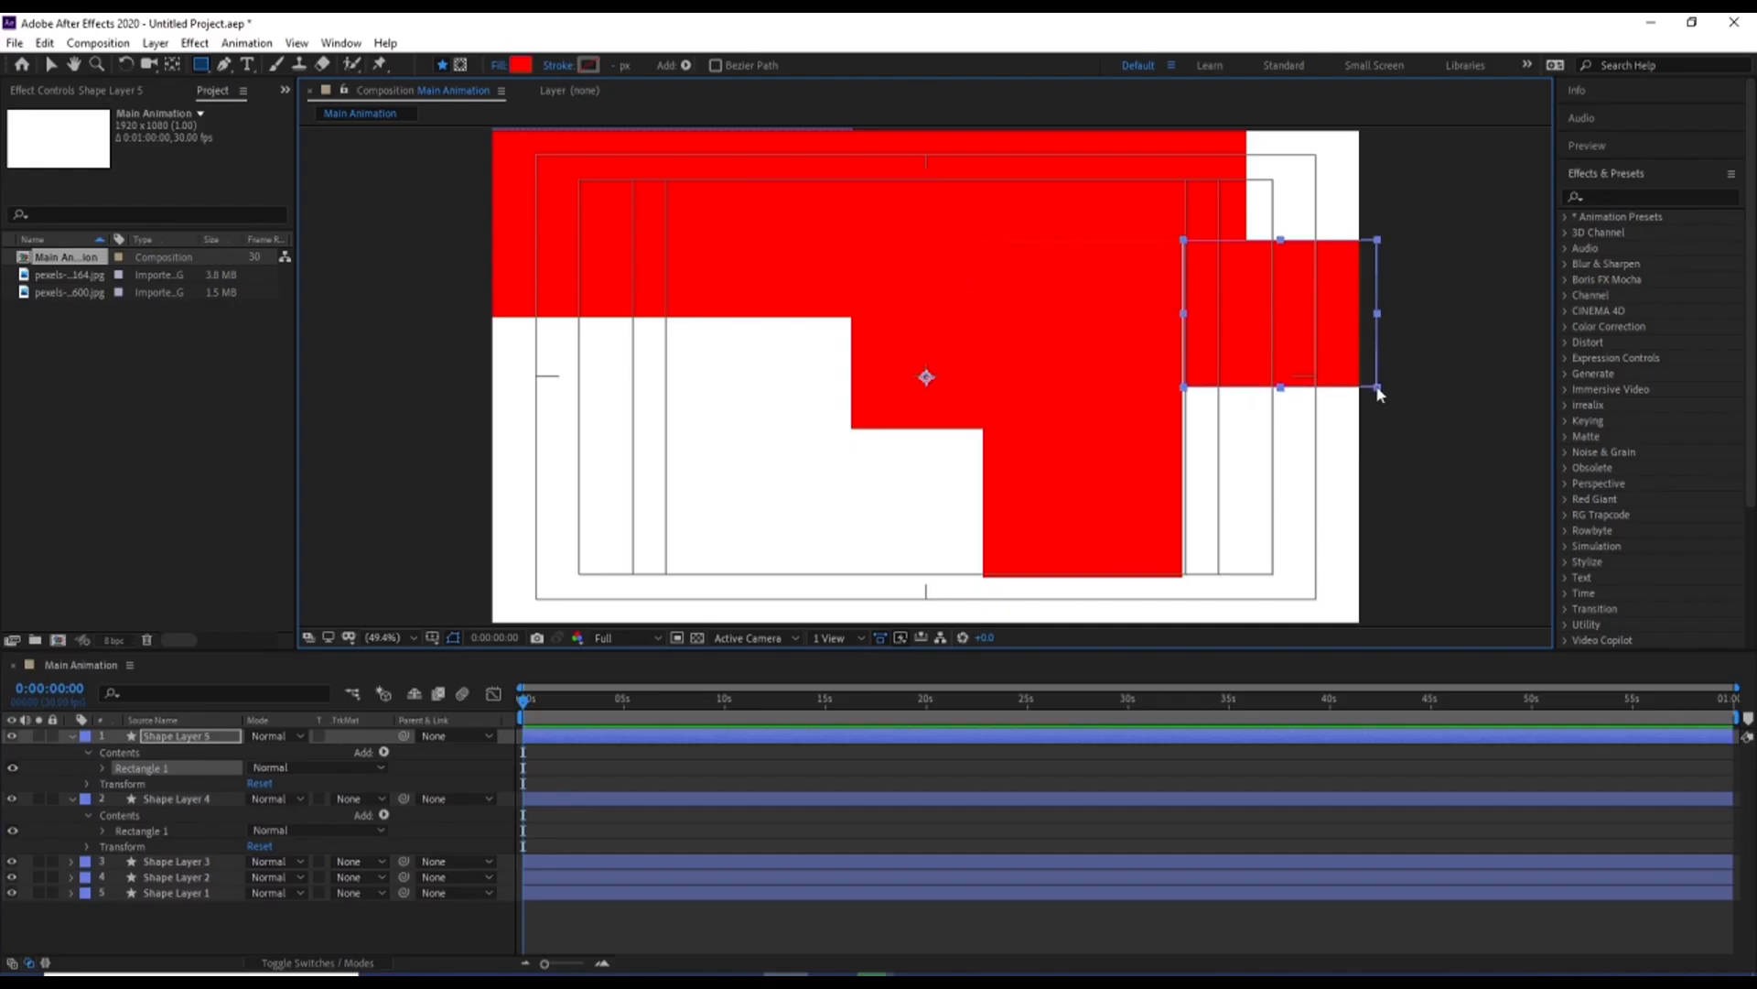
click(569, 748)
key(u)
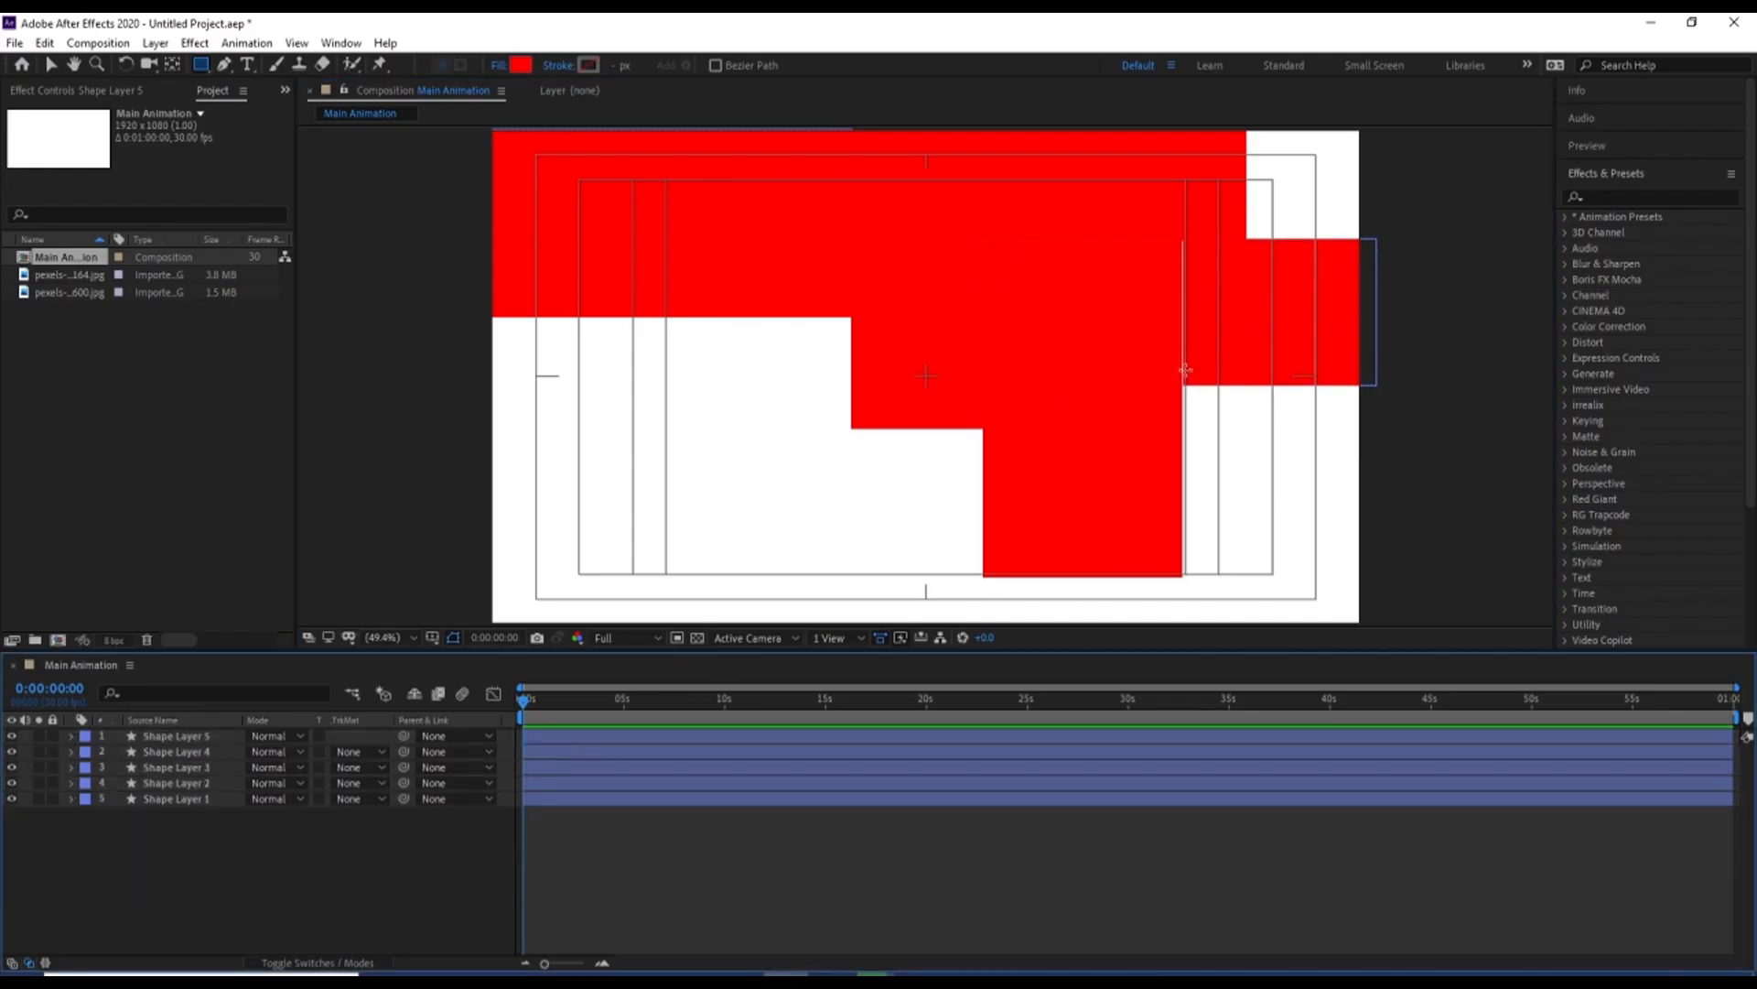
key(v)
click(1293, 333)
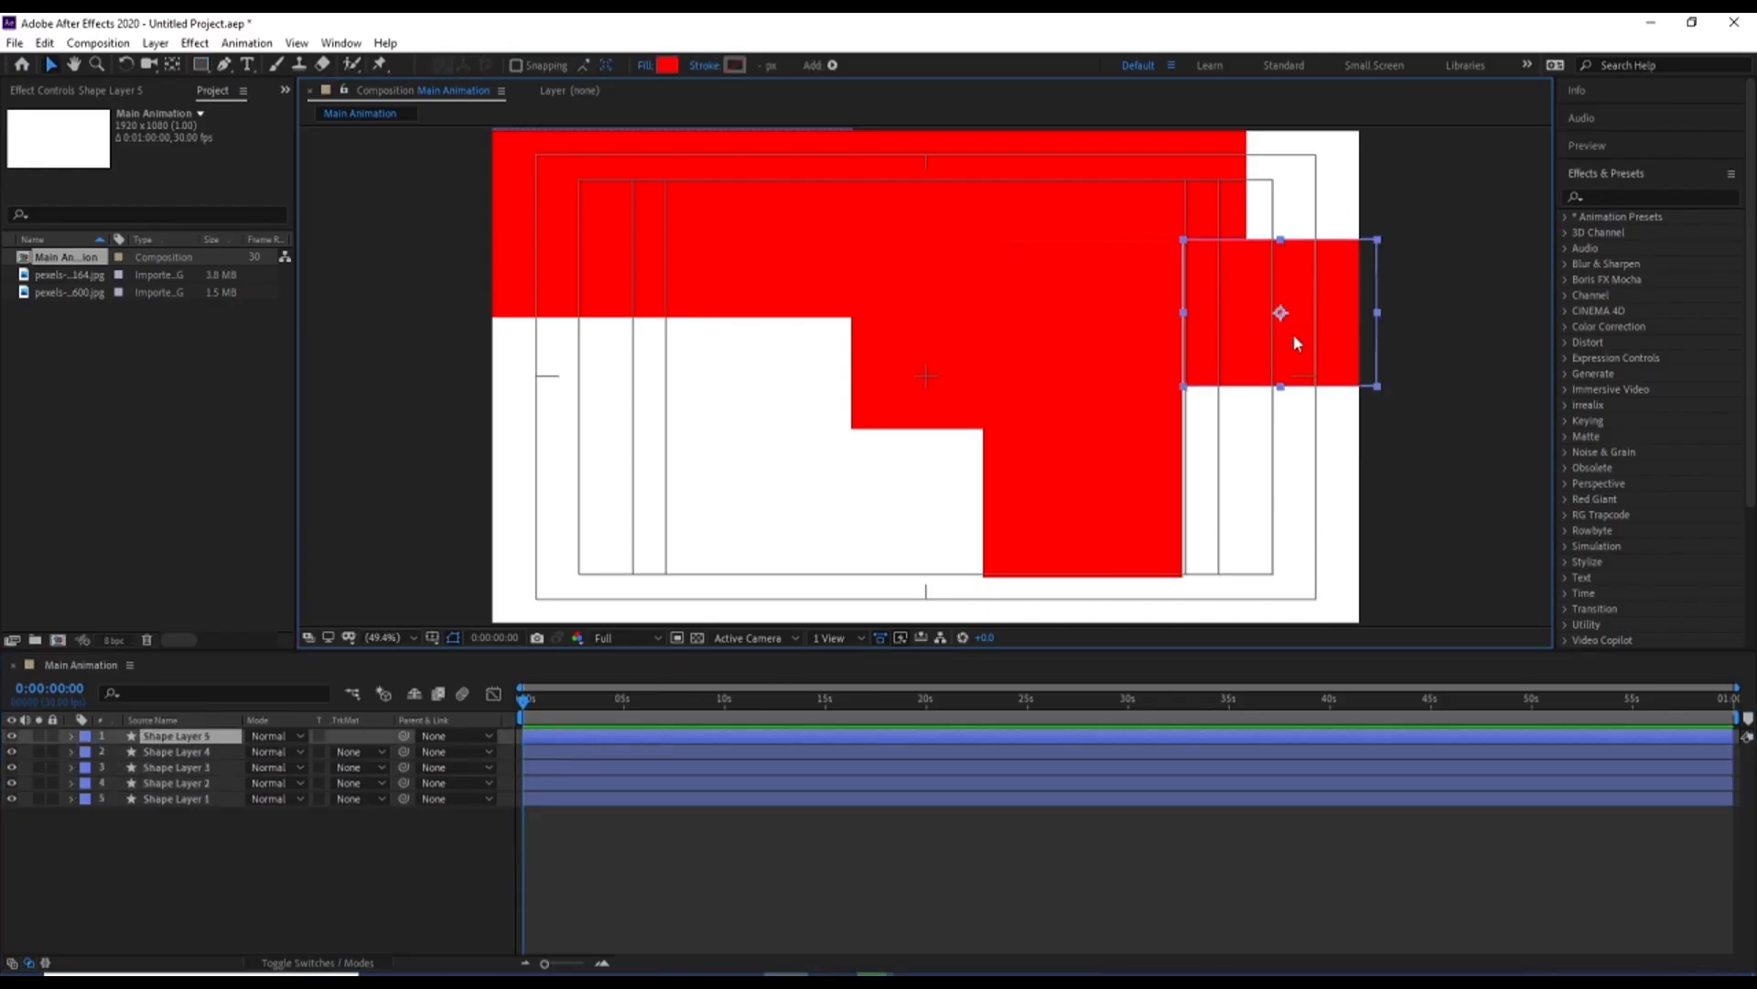
click(612, 930)
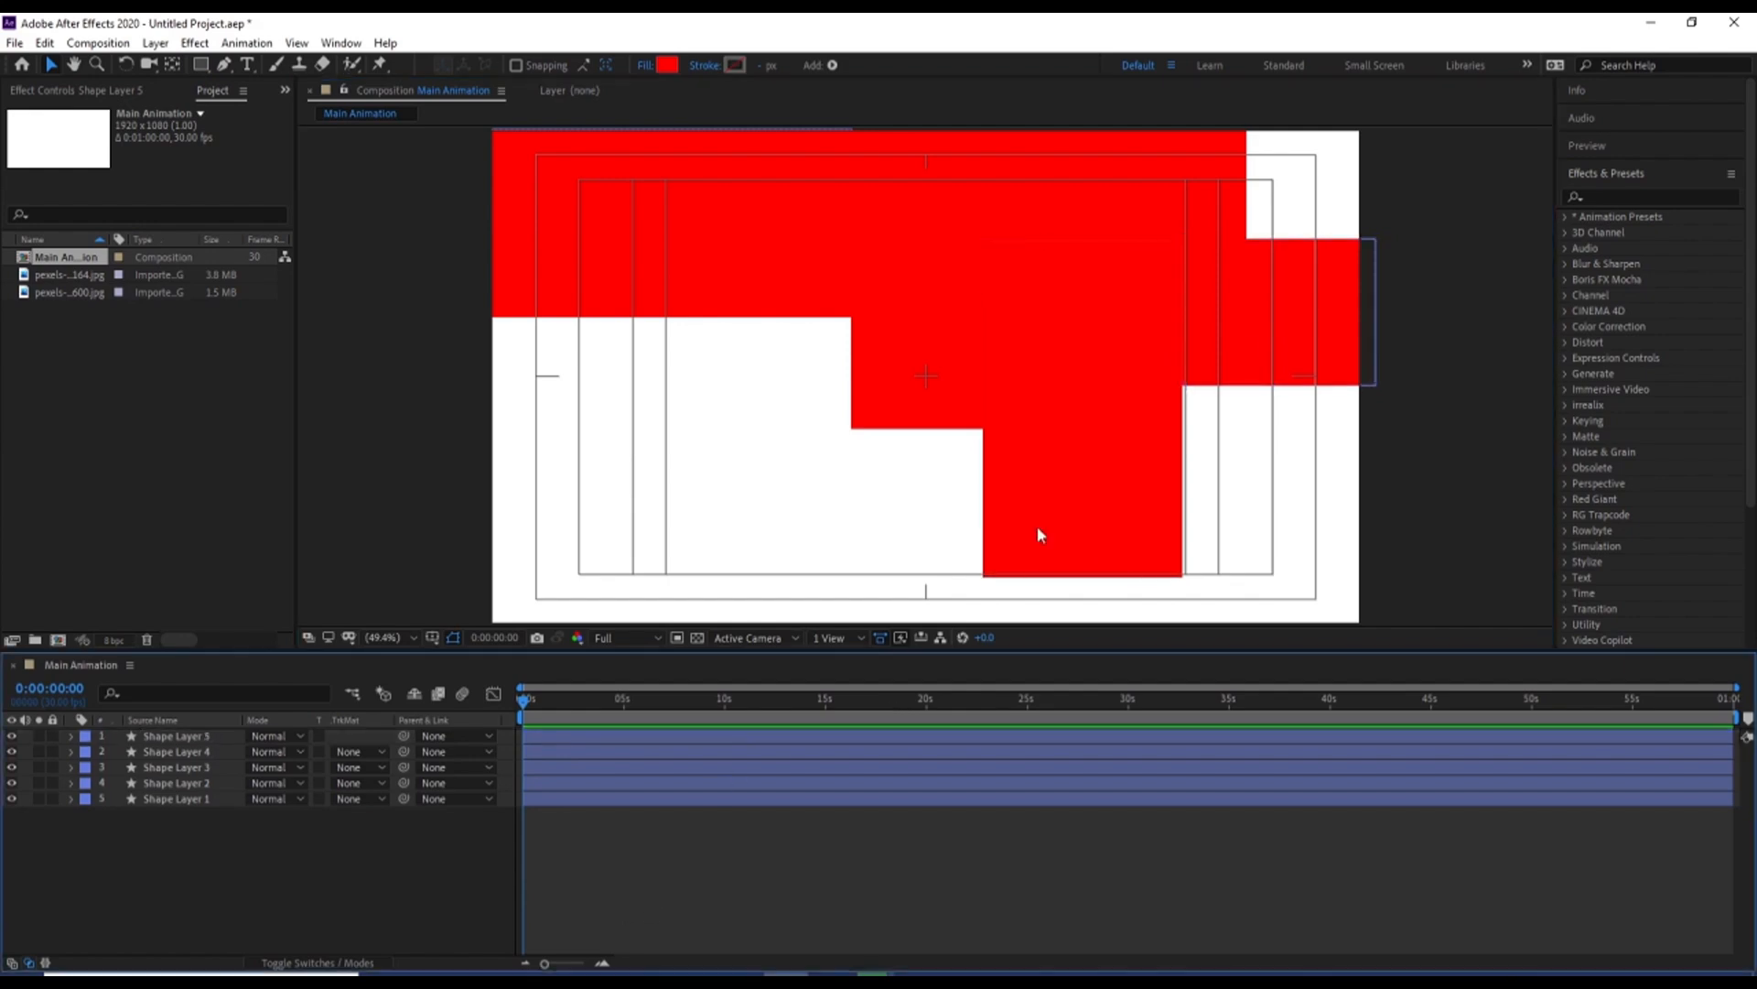
Fill the frame's upper-right corner with a red rectangle on a new shape layer, extending past the frame, and centre its anchor point
click(200, 64)
drag(1367, 236, 1245, 99)
key(ctrl+alt+Home)
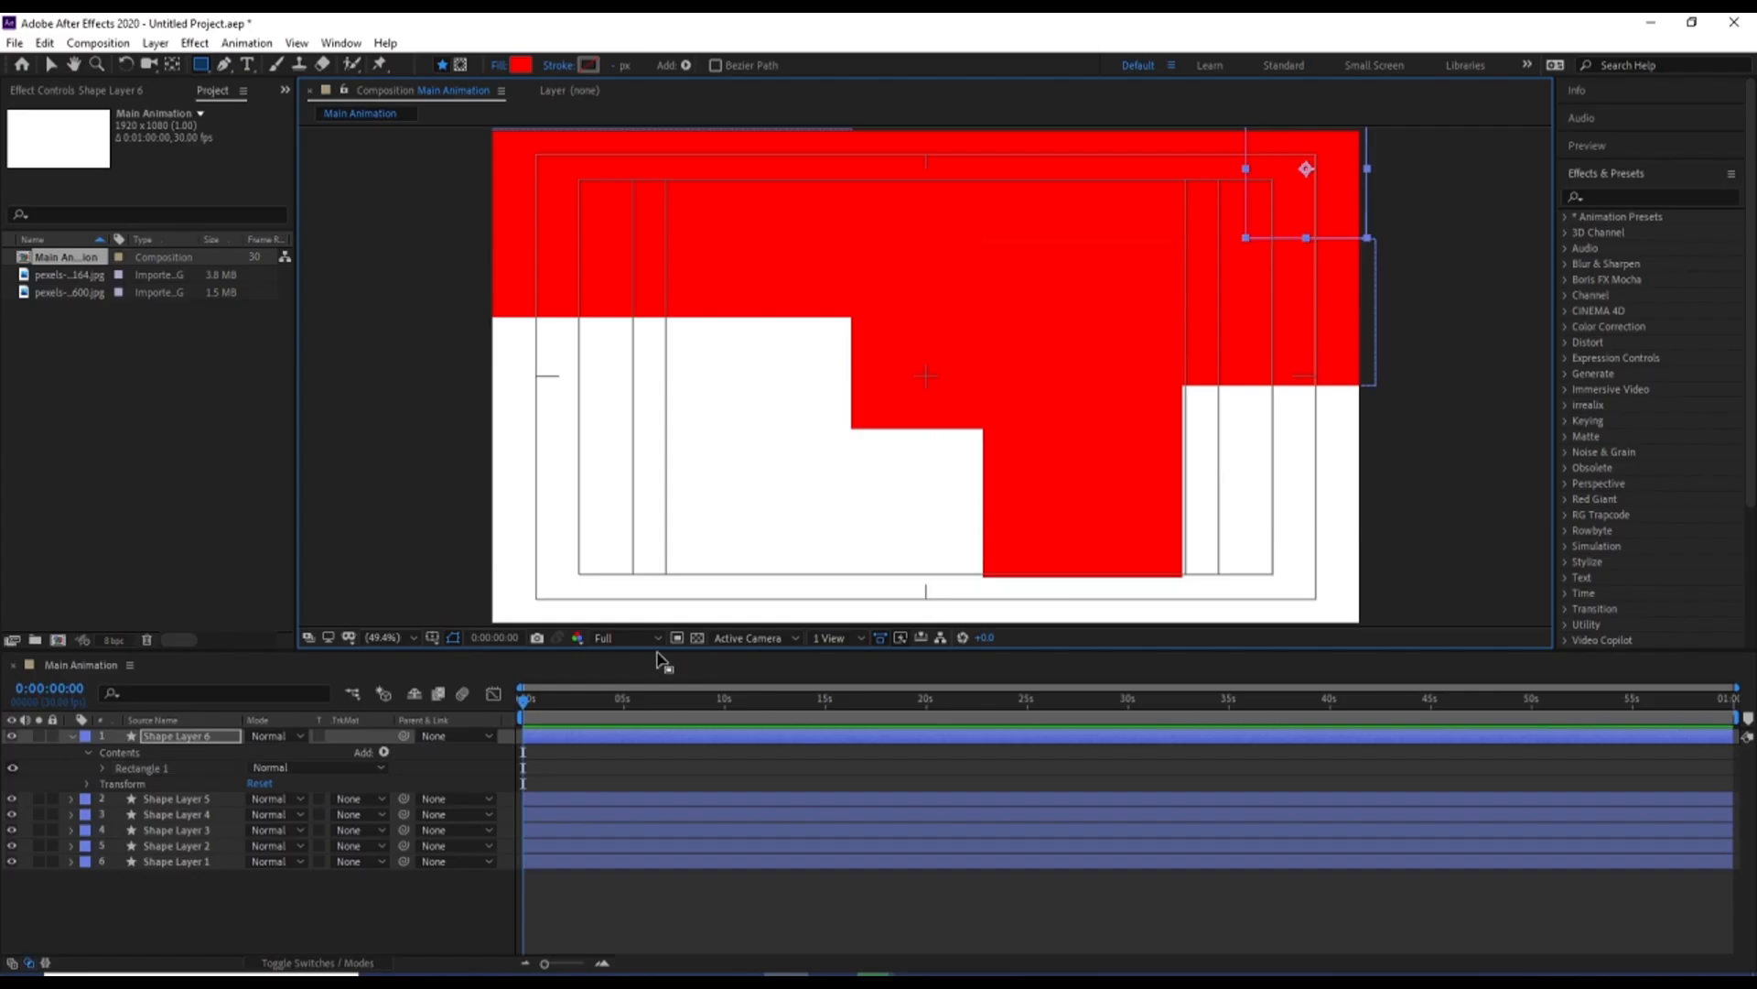
click(290, 893)
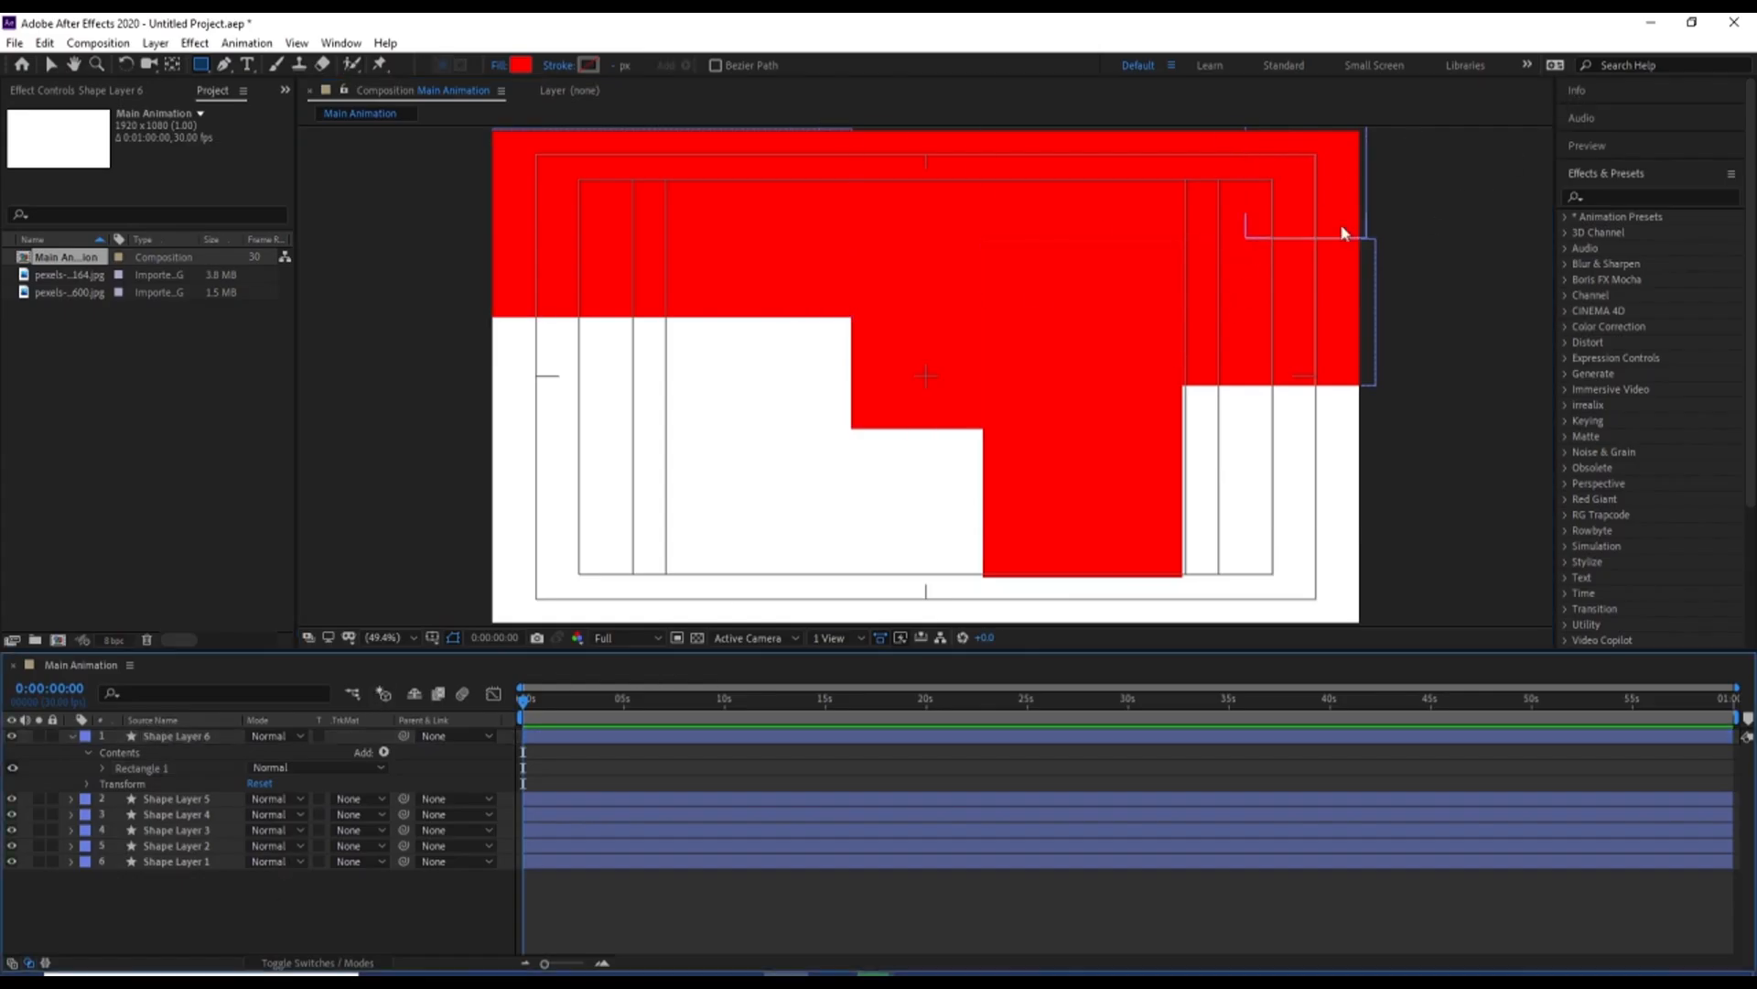
key(v)
click(1313, 200)
click(1461, 287)
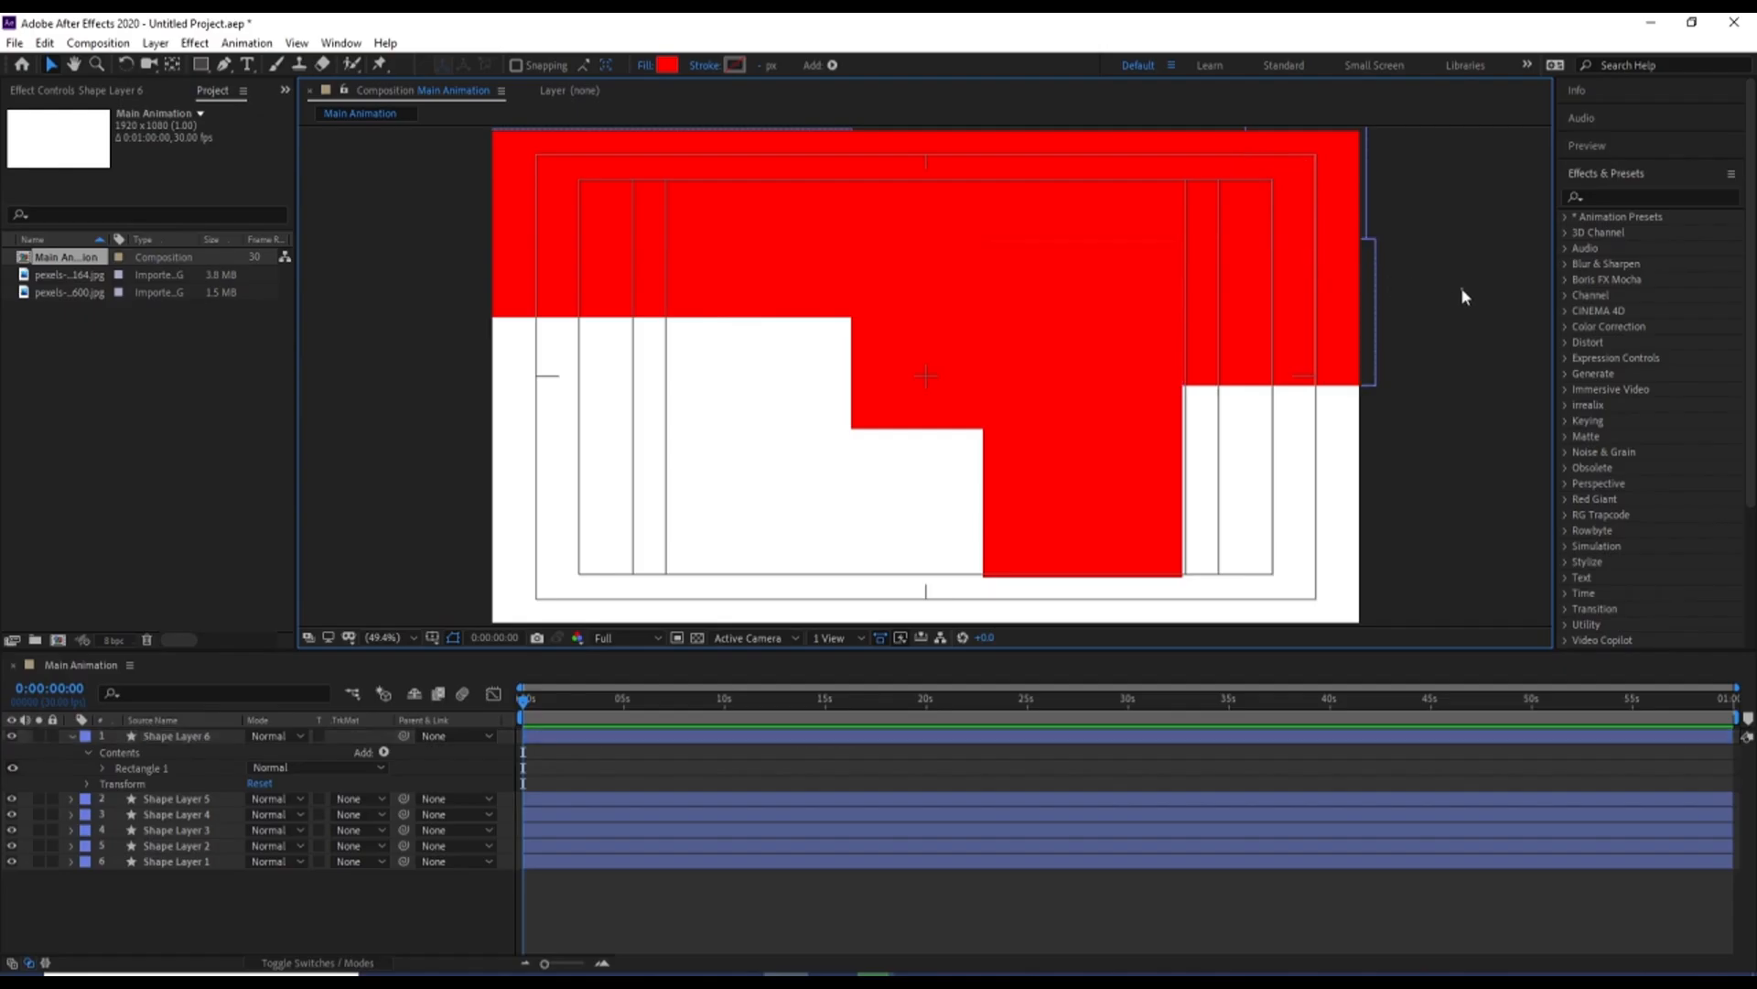
Cover the frame's lower-right corner with a red rectangle, and draw a wide red strip along the bottom edge beside it, each on its own layer
click(200, 65)
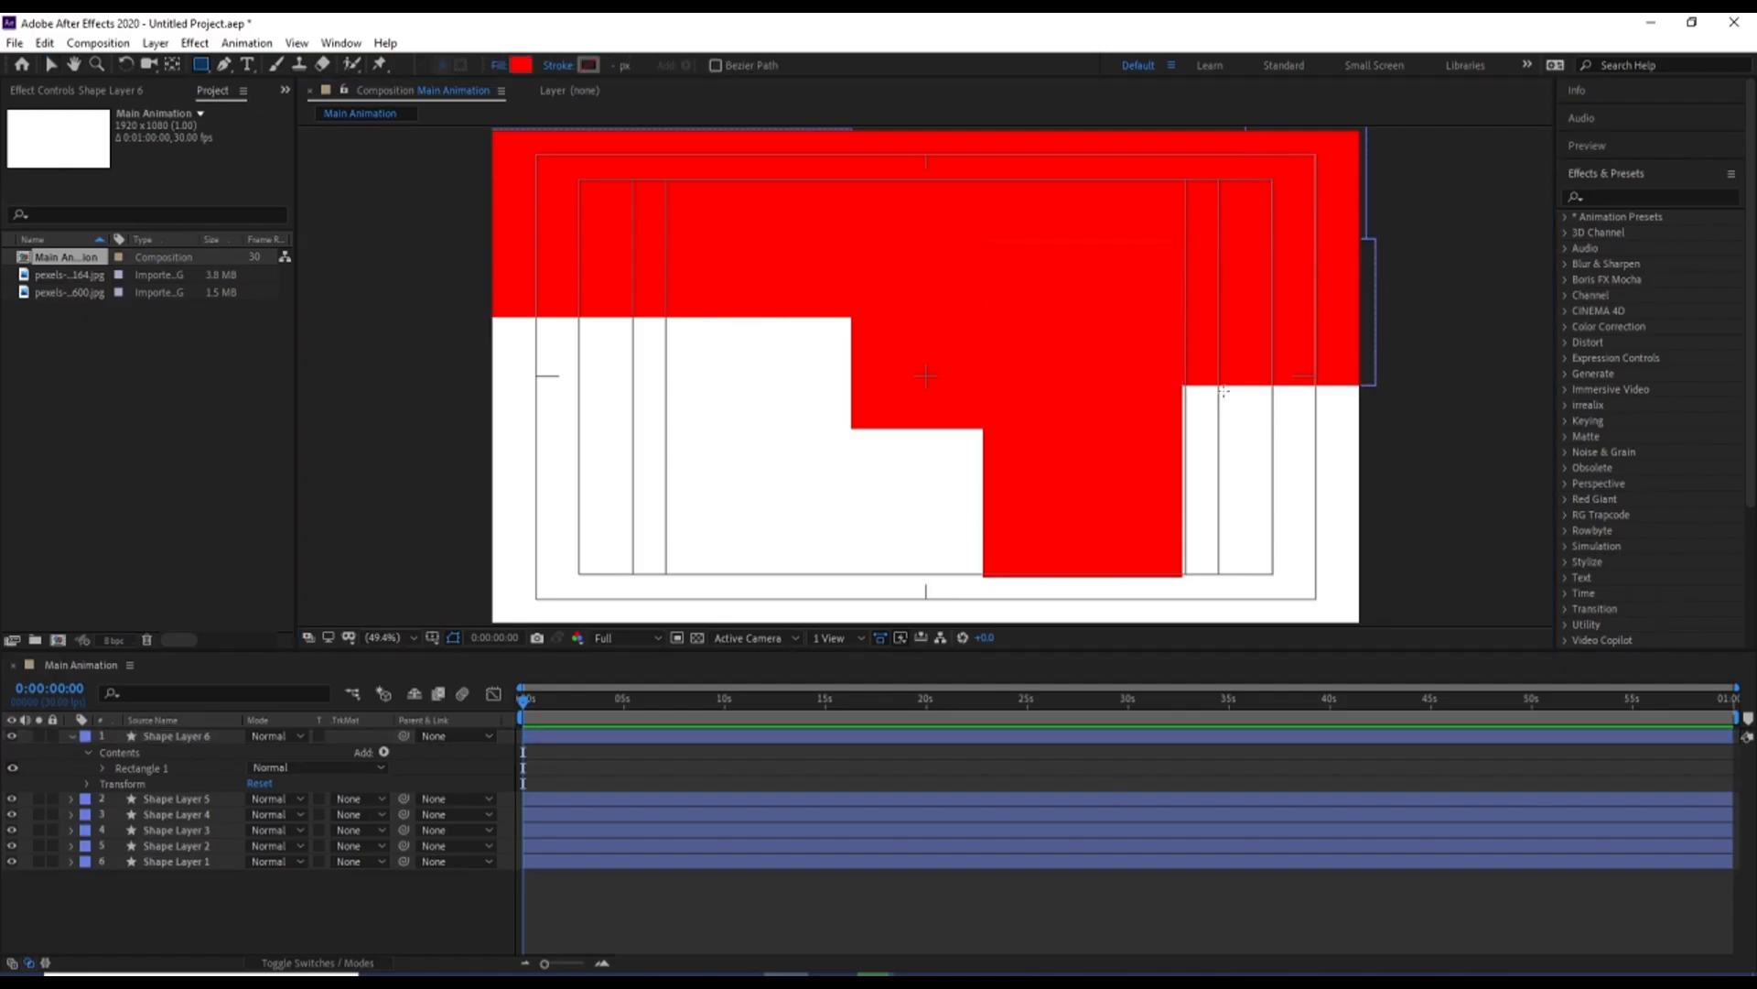
drag(1182, 385, 1362, 628)
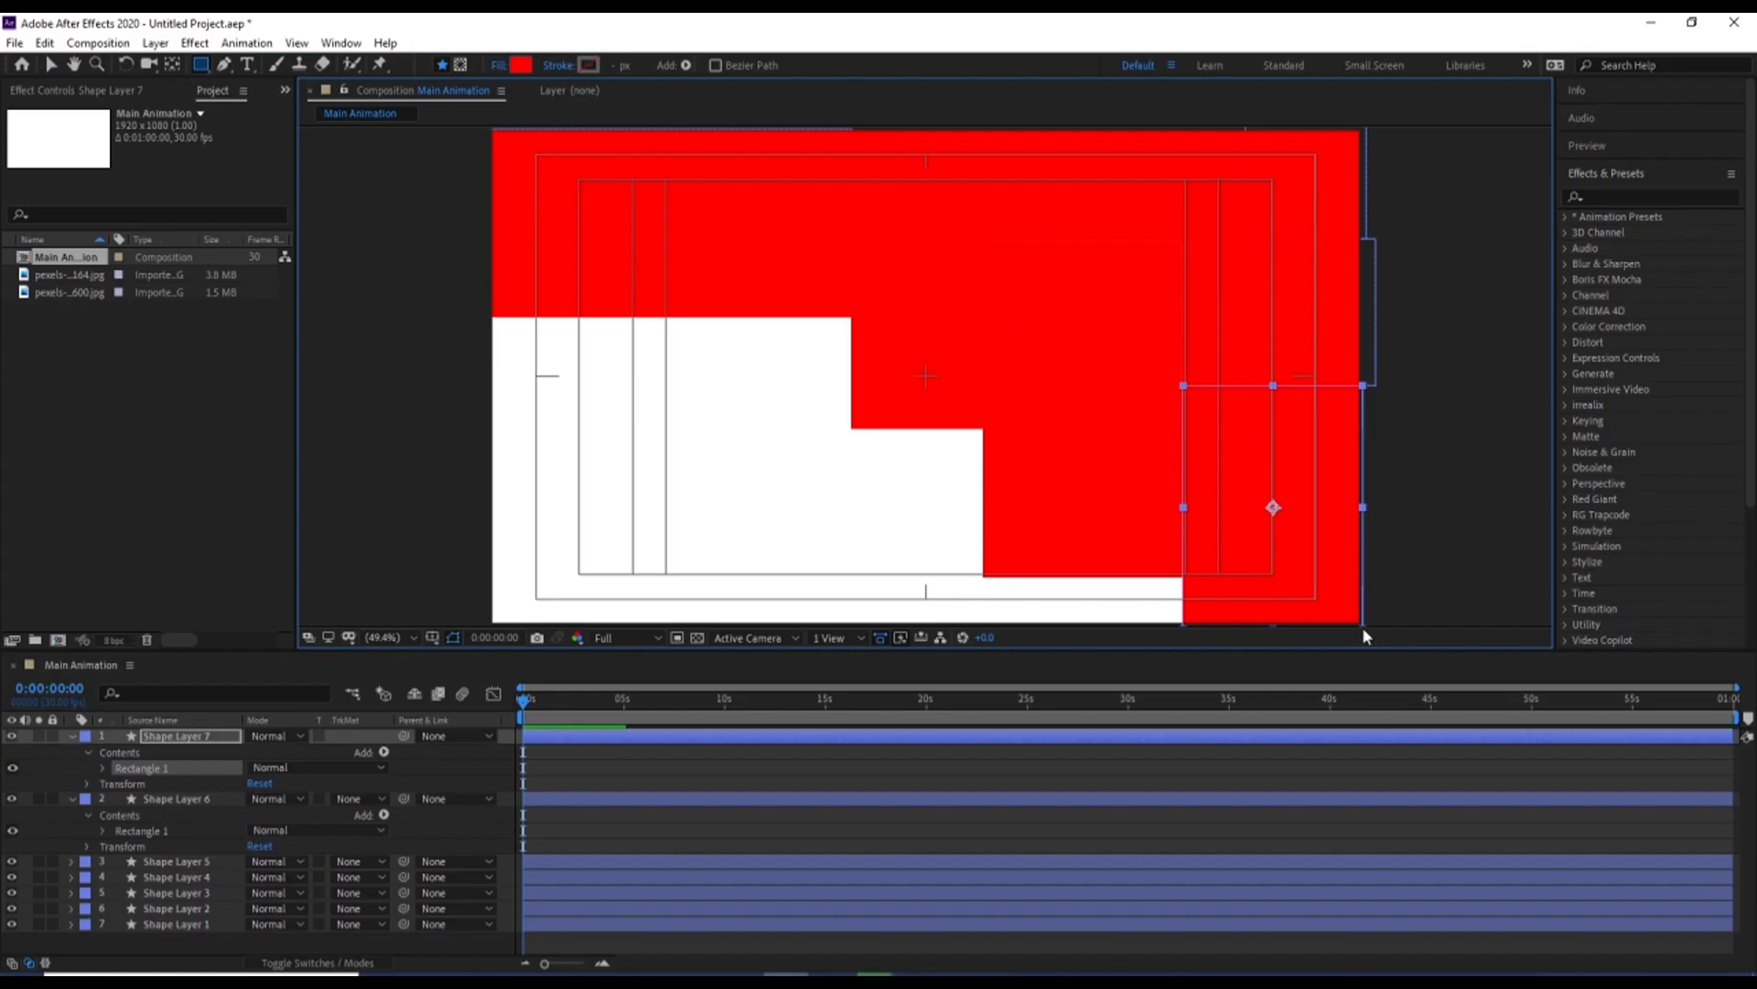
click(619, 788)
key(u)
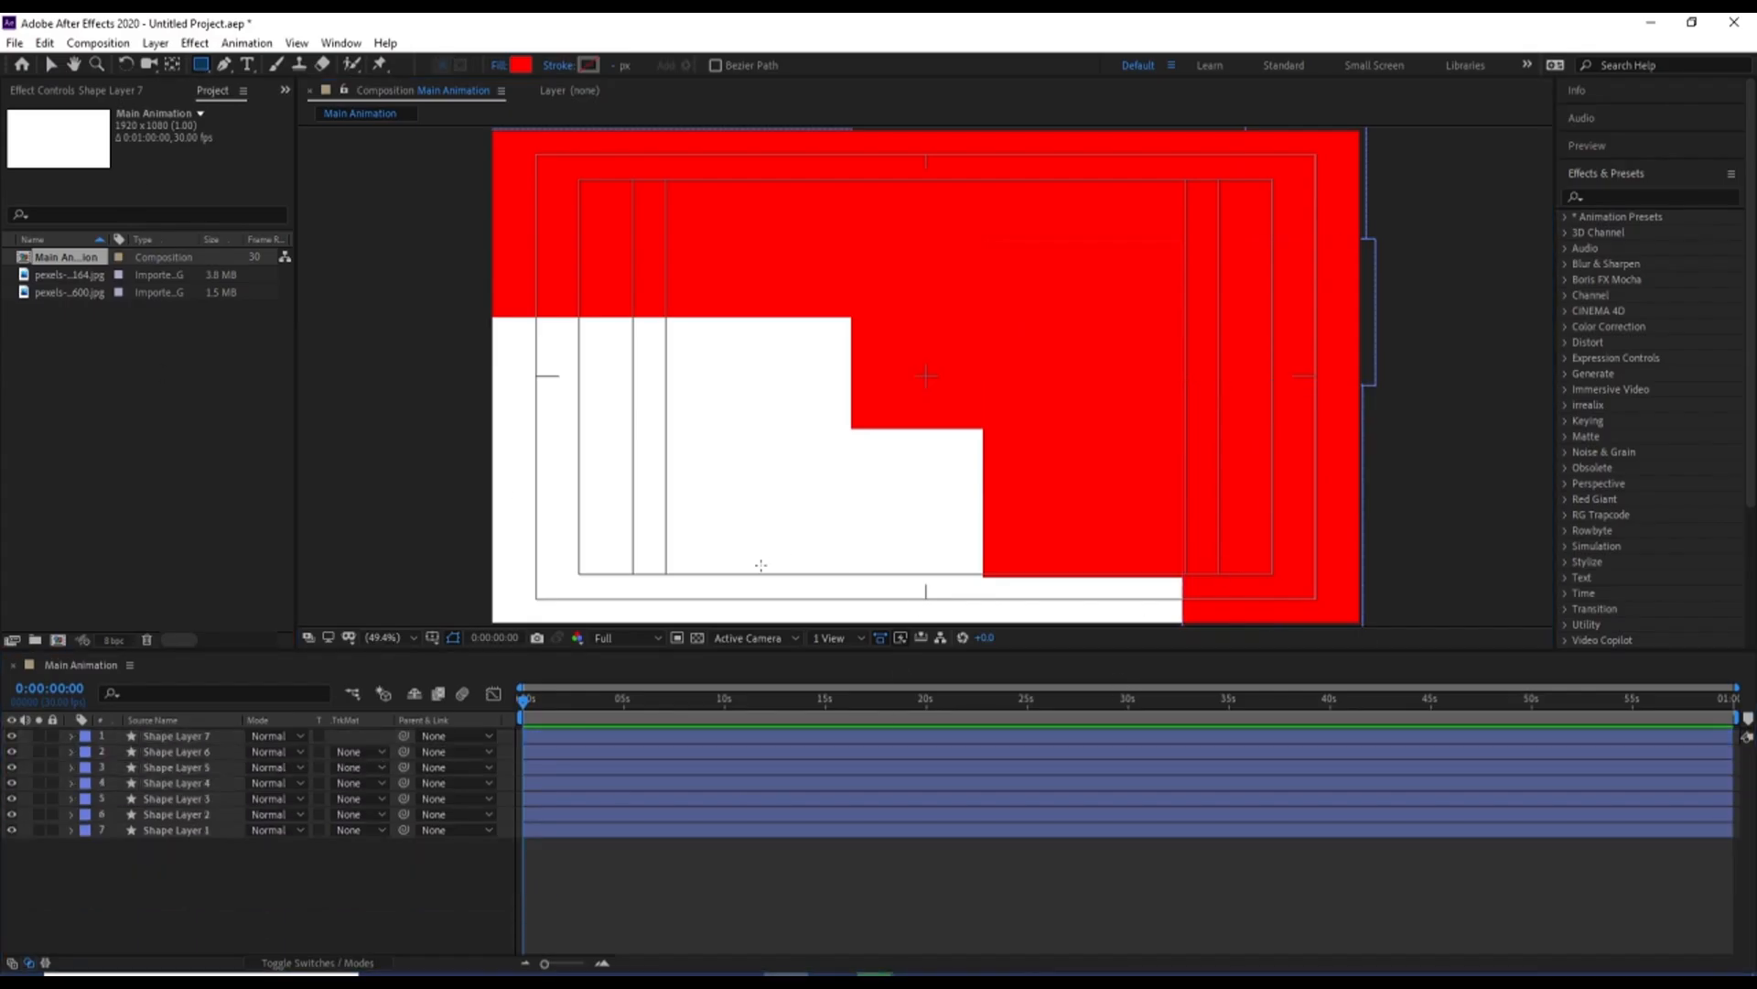
drag(744, 572, 1185, 647)
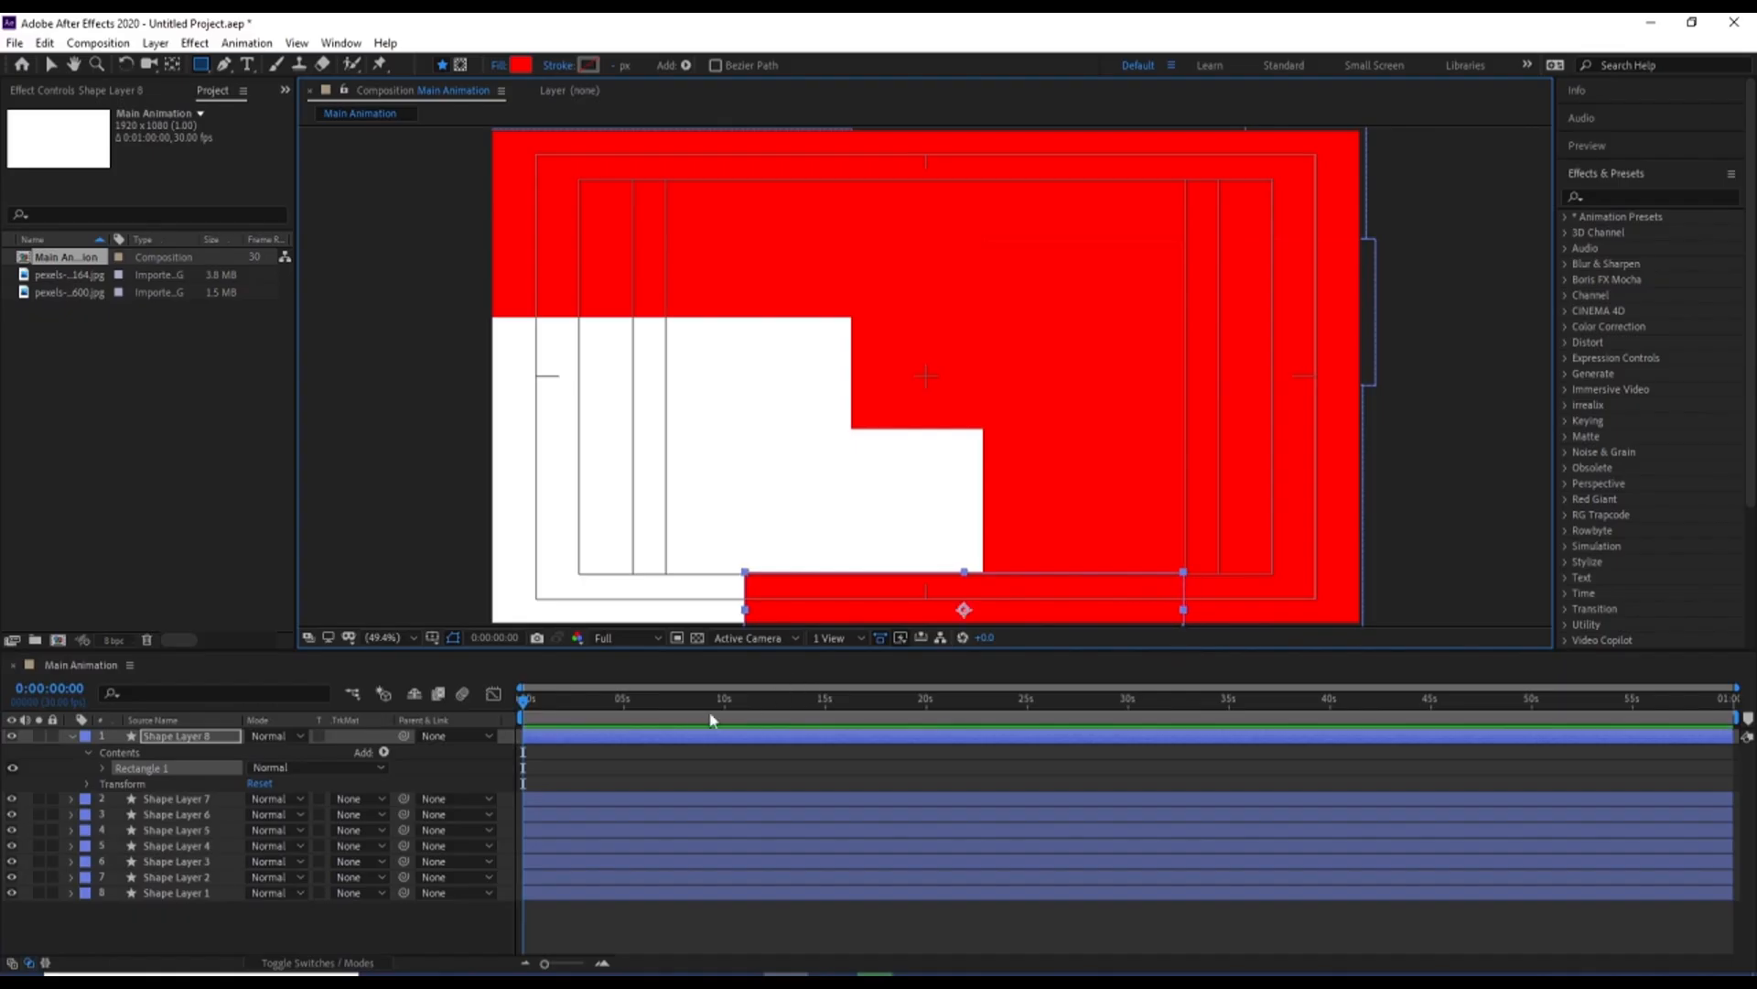
click(578, 793)
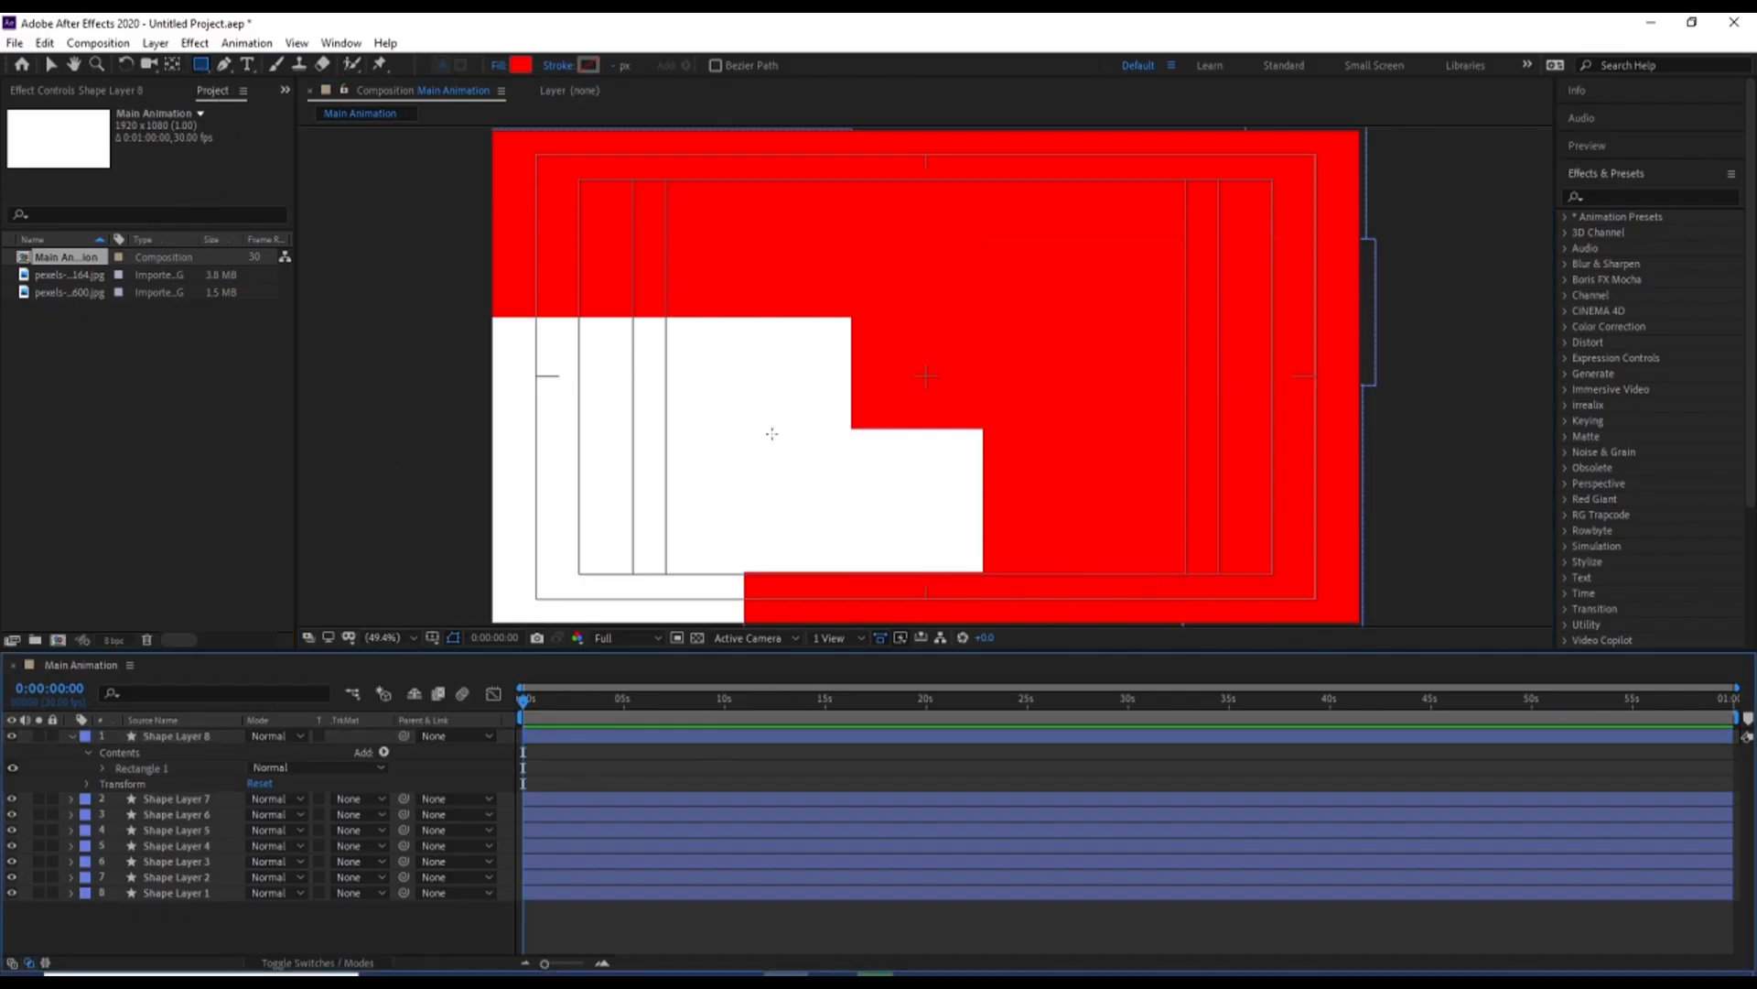
Draw a red rectangle above the bottom strip and a taller one covering the frame's left side, each on its own shape layer
drag(711, 423, 985, 576)
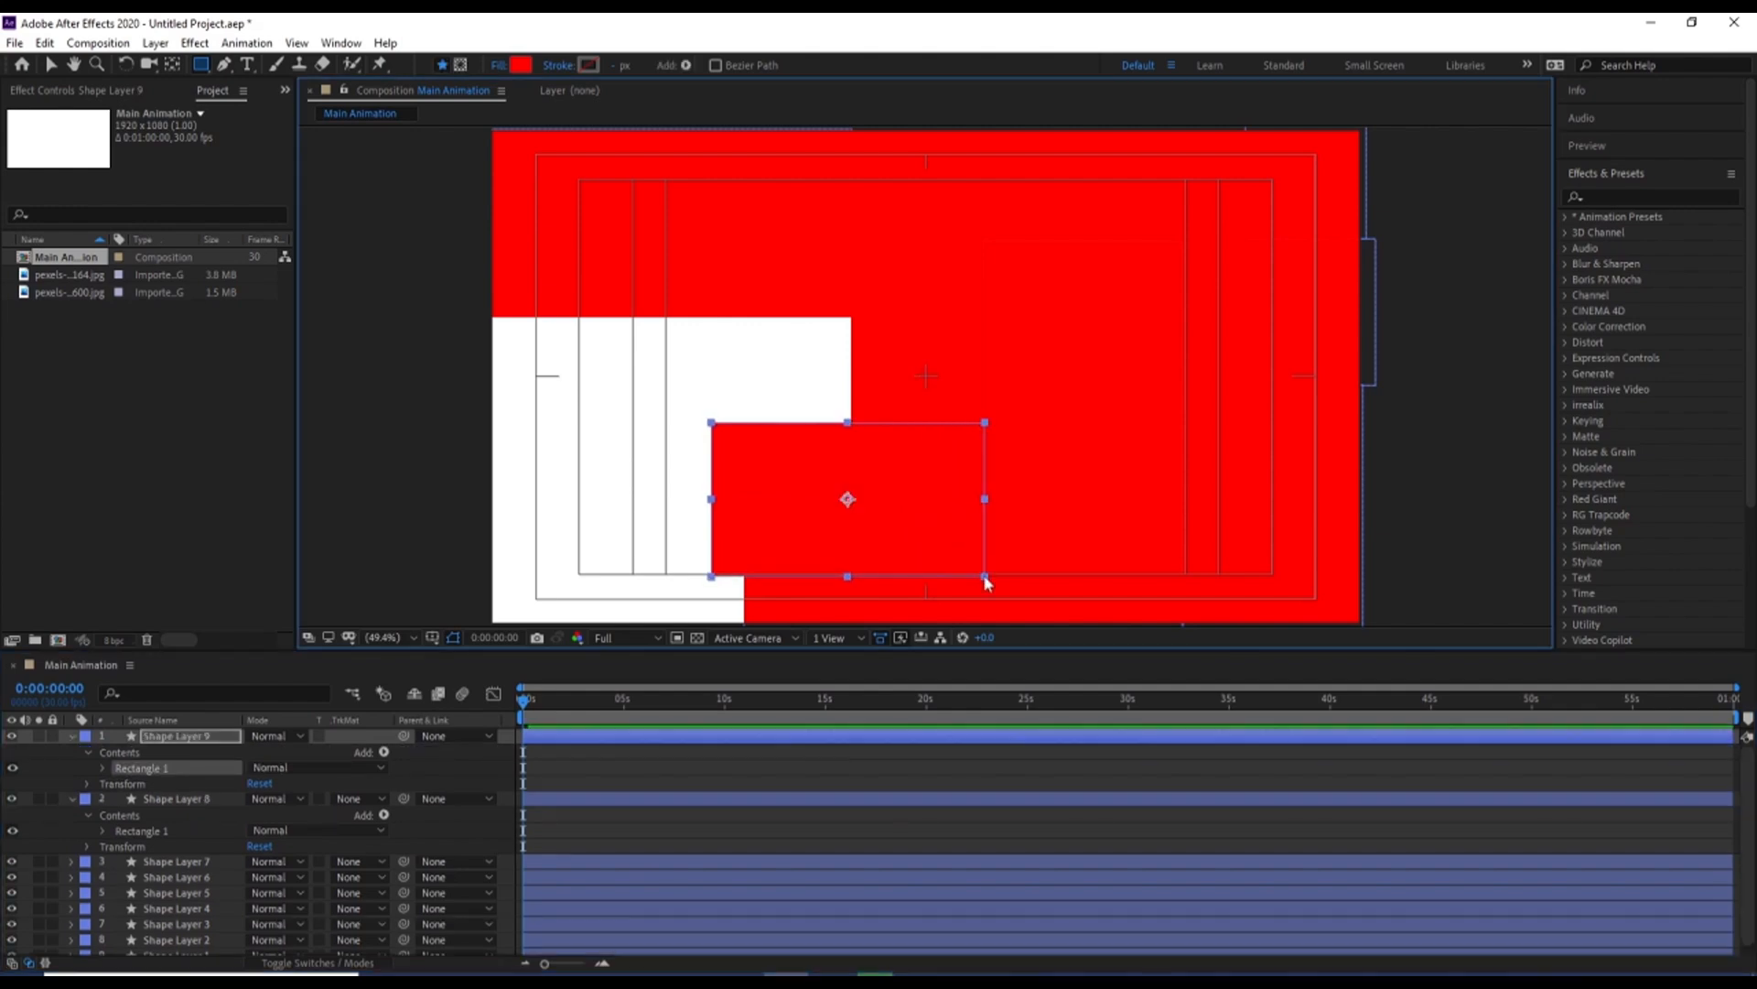
click(612, 747)
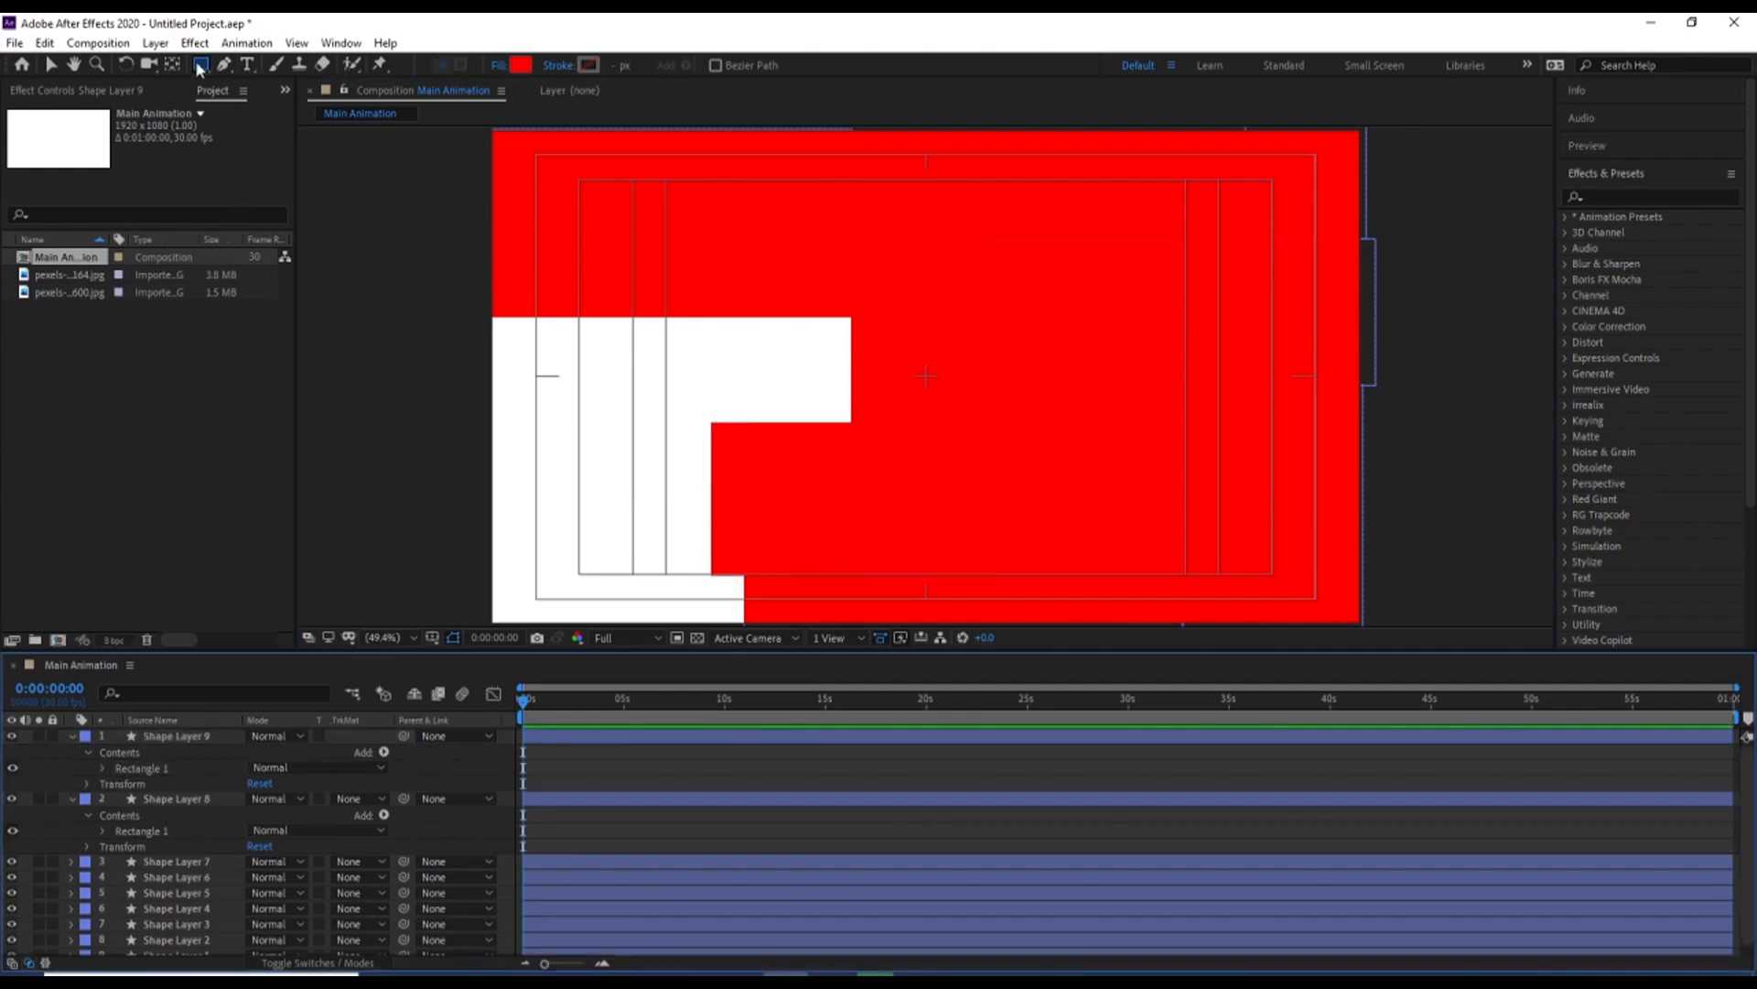
click(200, 66)
drag(465, 303, 713, 575)
click(576, 755)
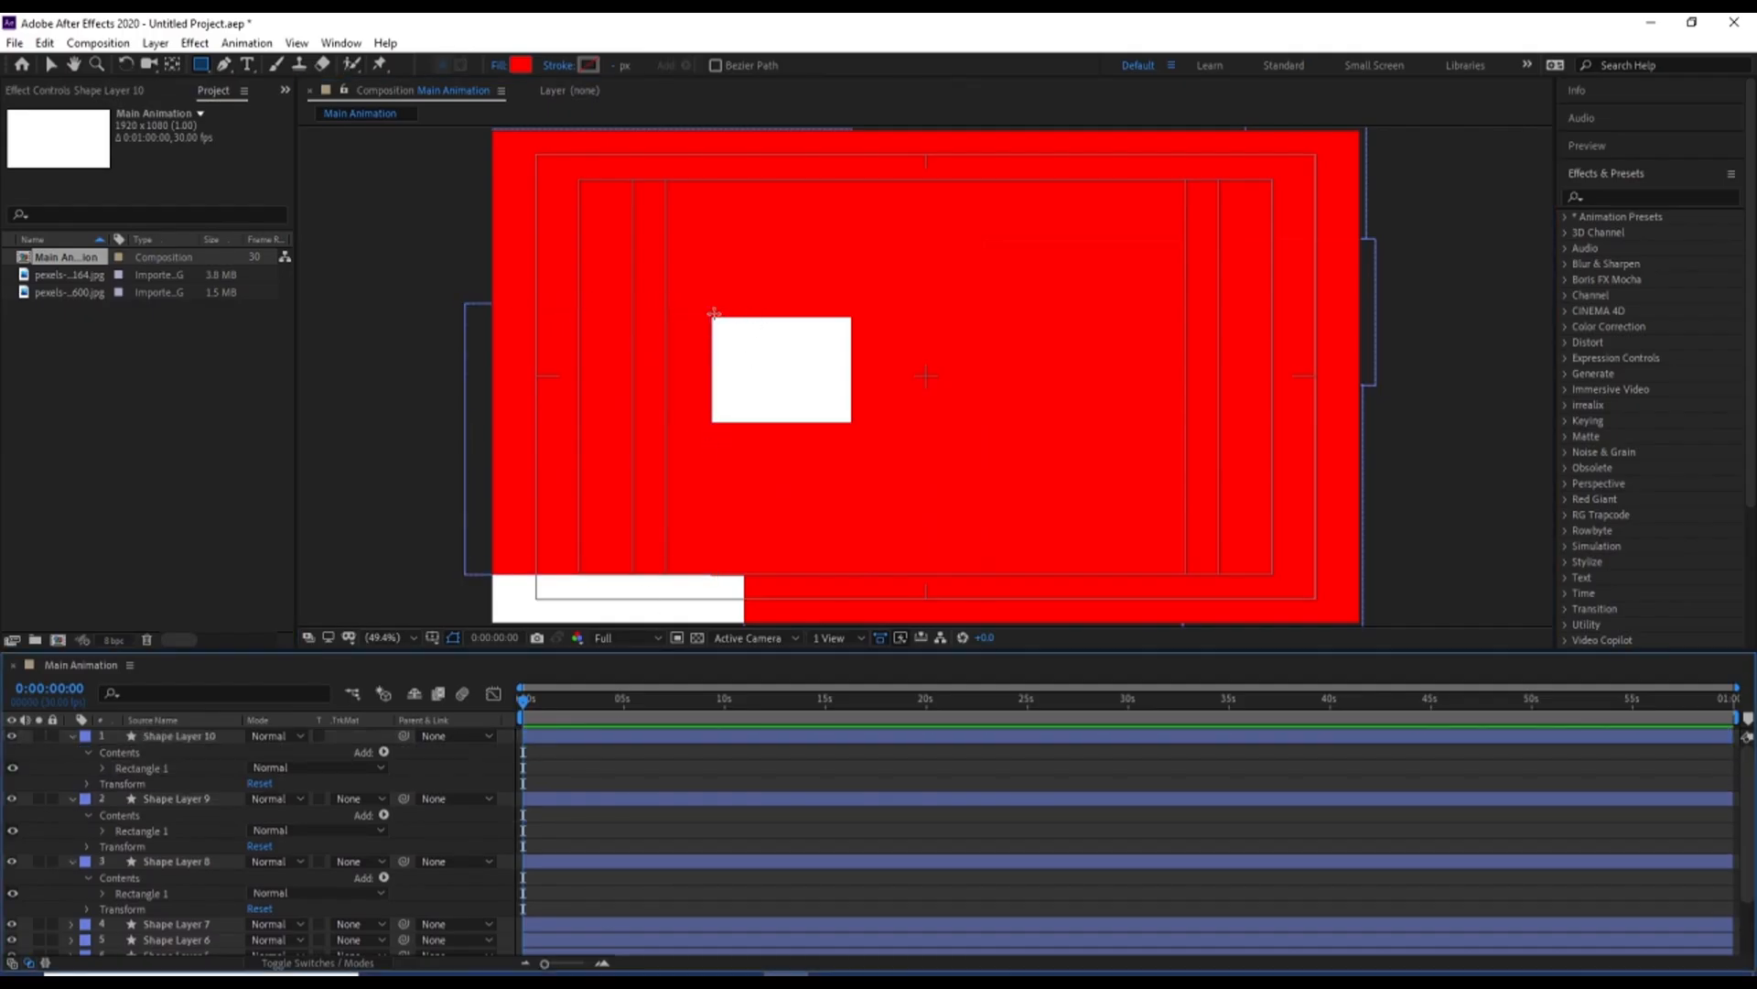
Fill the remaining white gap left of centre and the frame's lower-left corner with red rectangles on separate new shape layers
drag(714, 314, 860, 423)
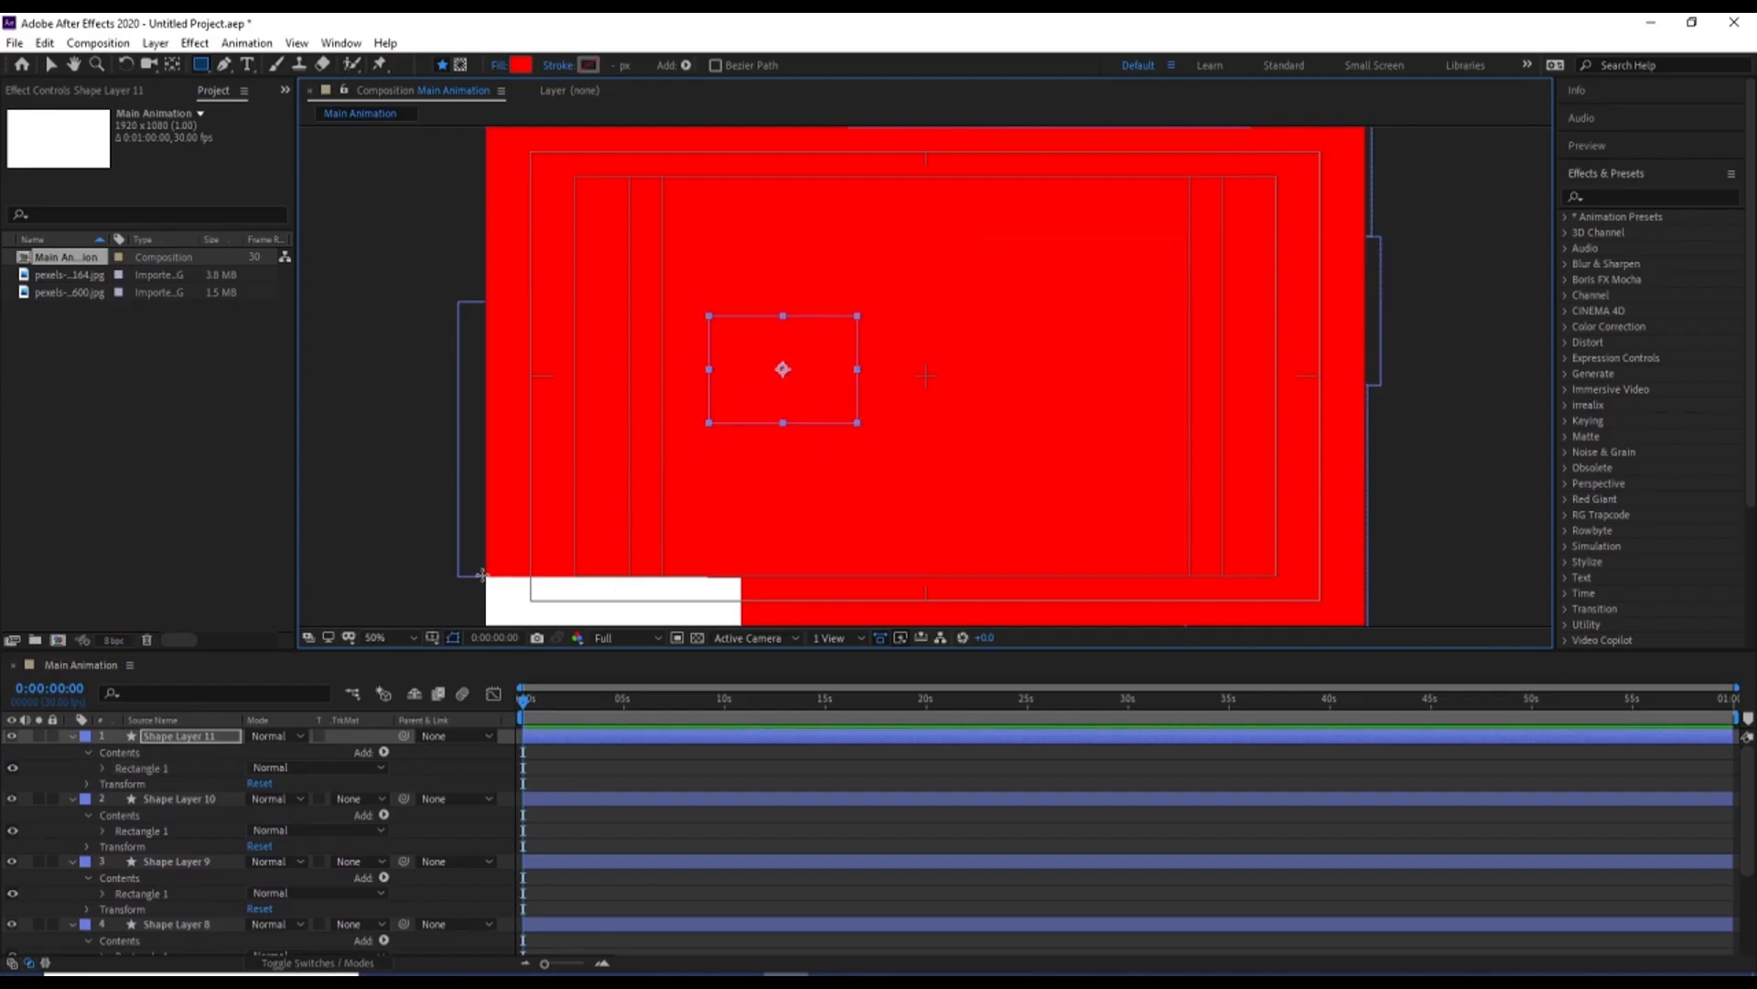
drag(482, 575, 732, 629)
key(ctrl+z)
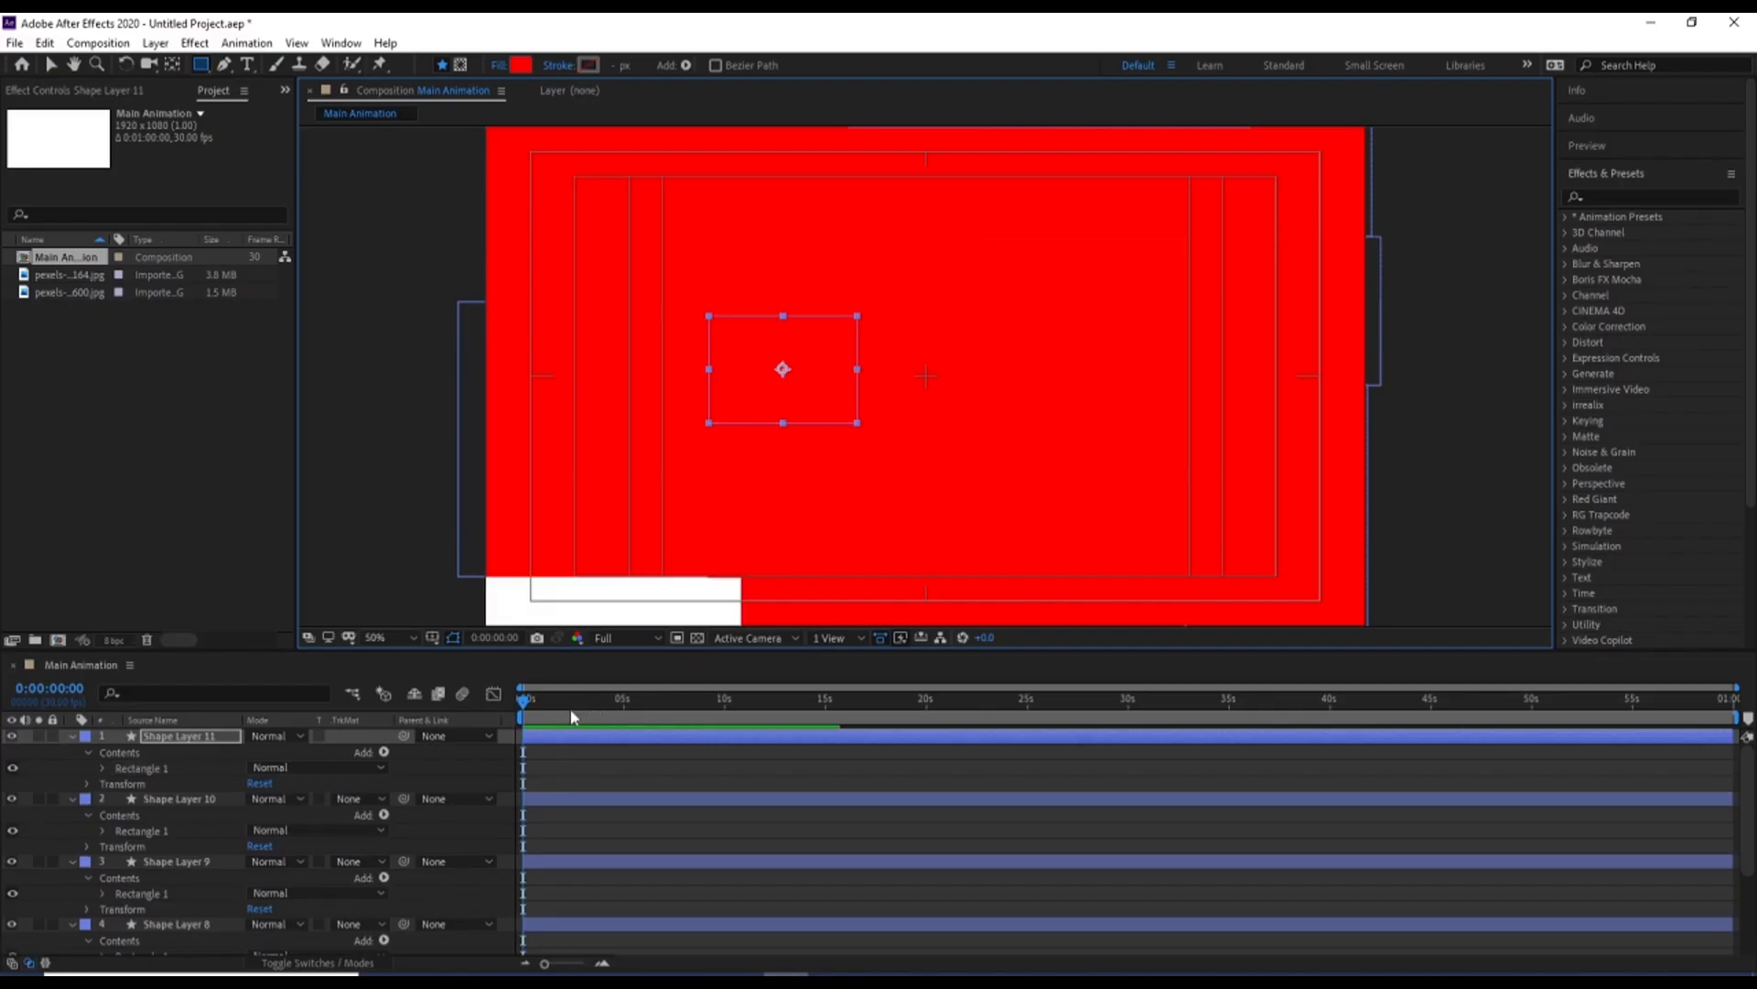
click(536, 760)
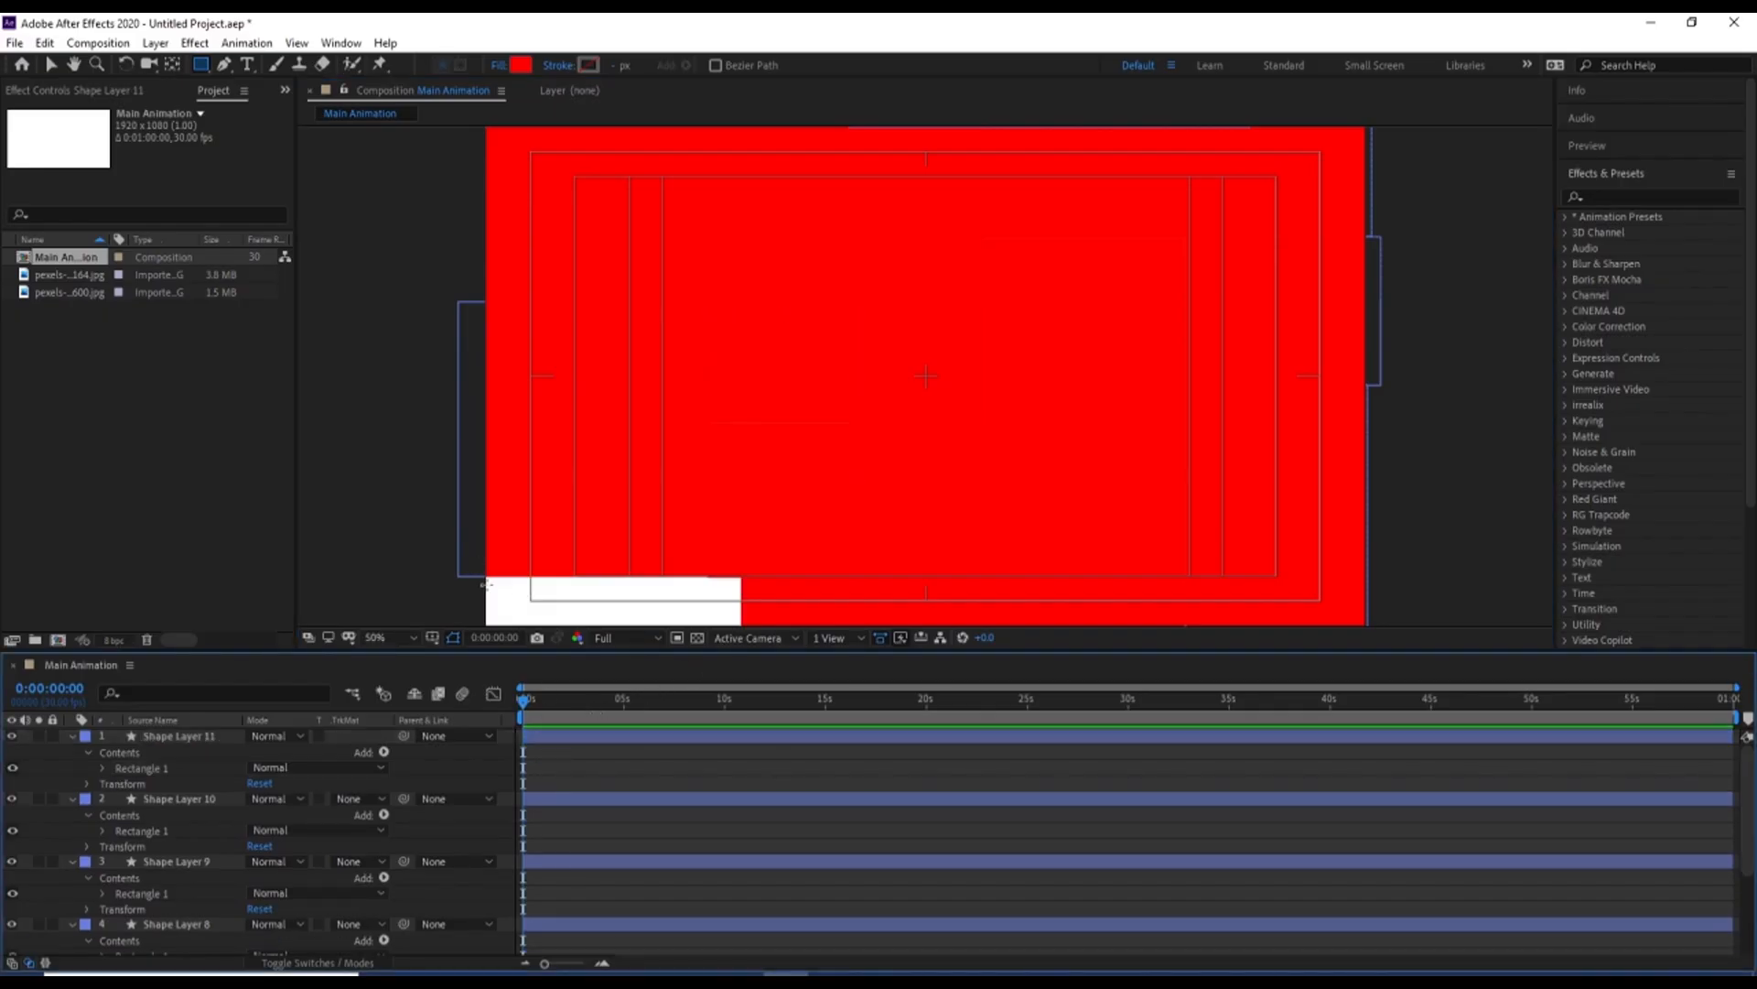
drag(618, 629, 742, 630)
click(568, 756)
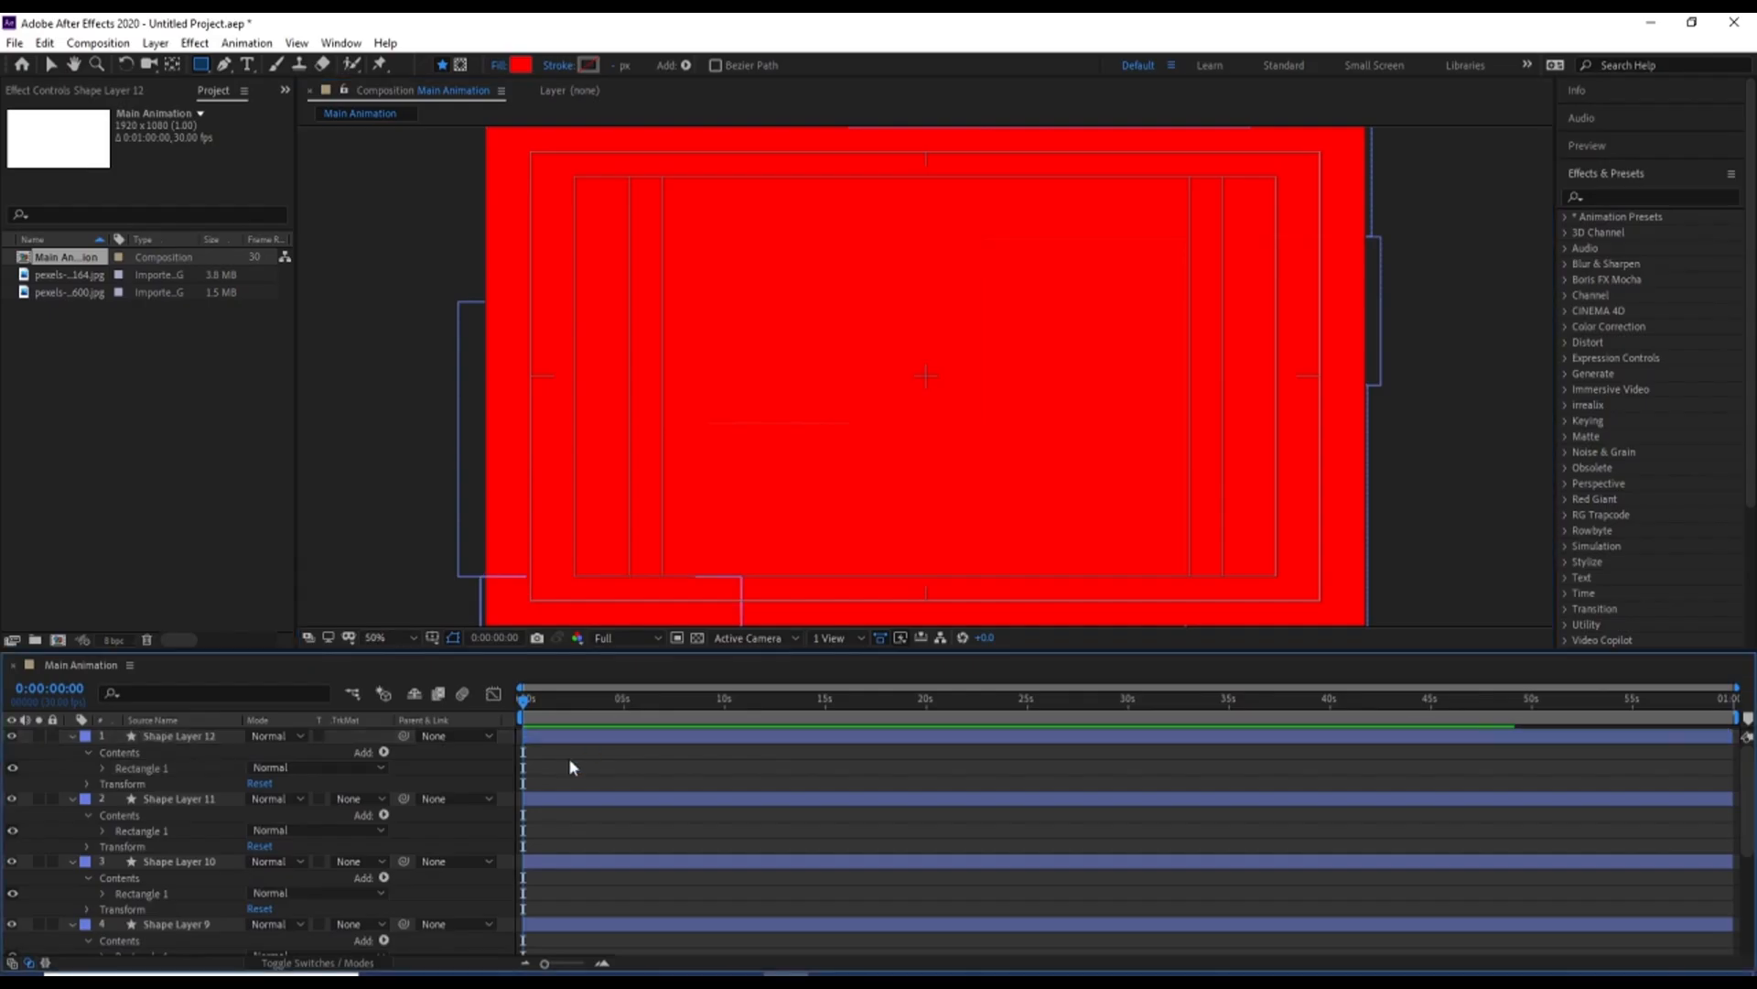
key(u)
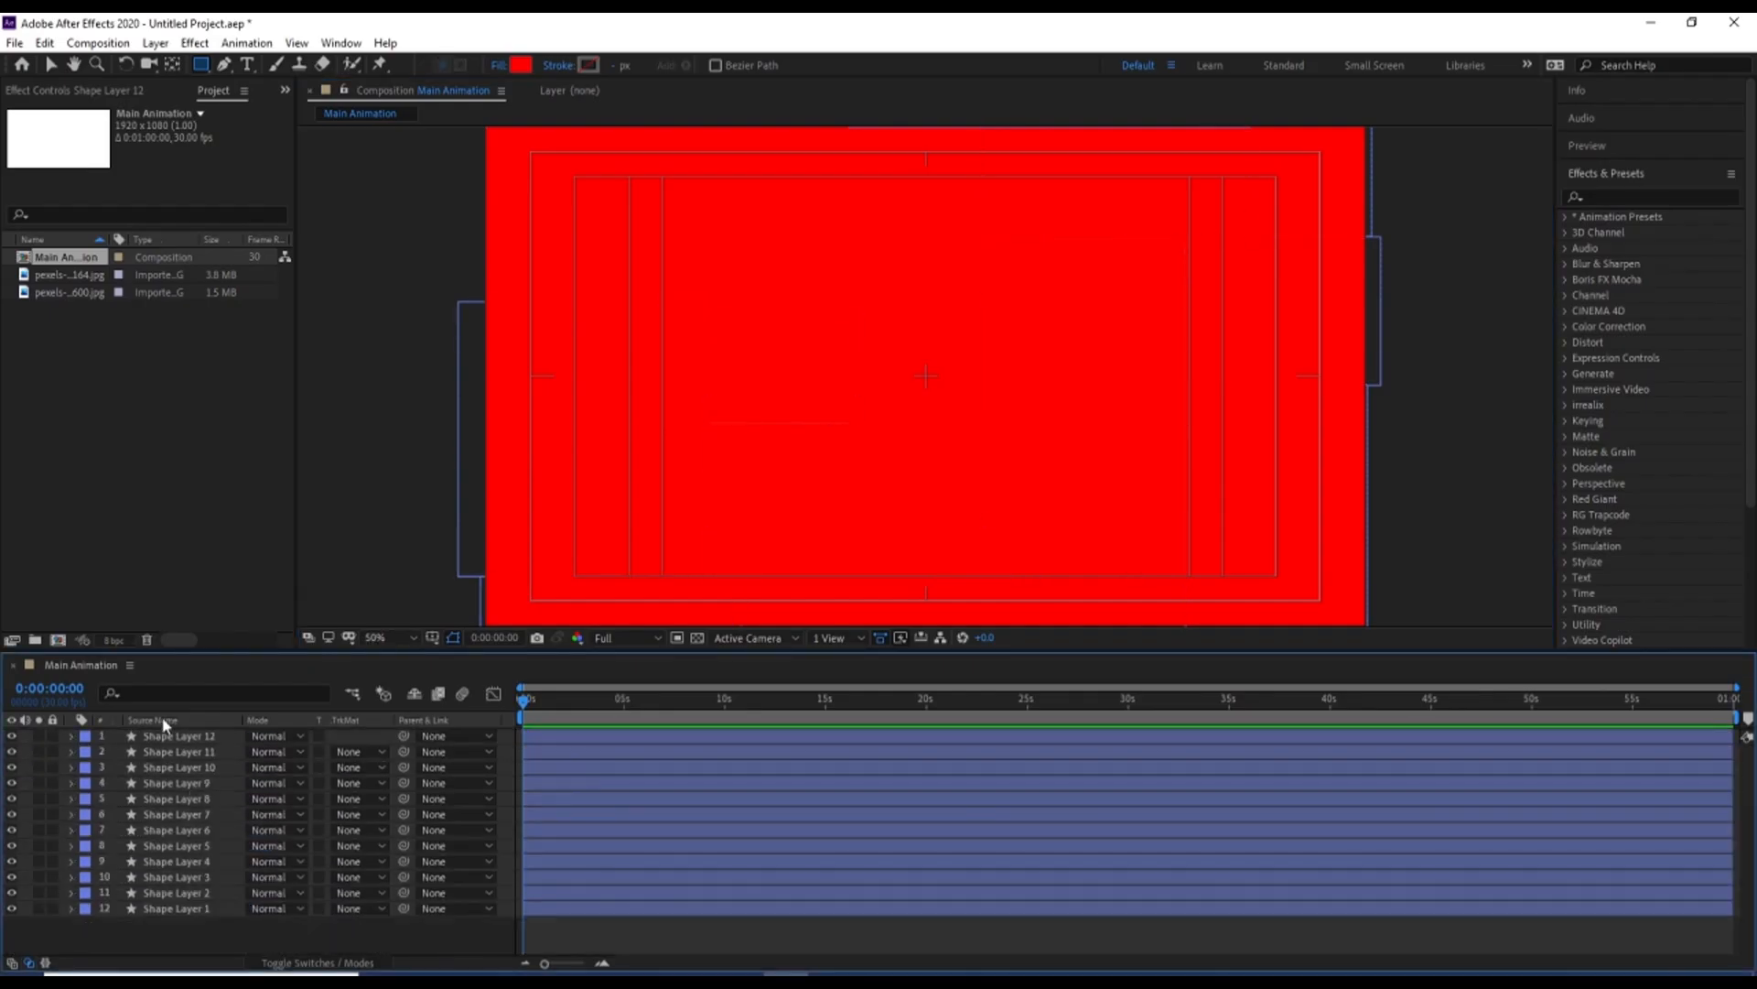
Add Position keyframes to all twelve shape layers at 0 and 2 seconds
drag(168, 926, 126, 735)
key(p)
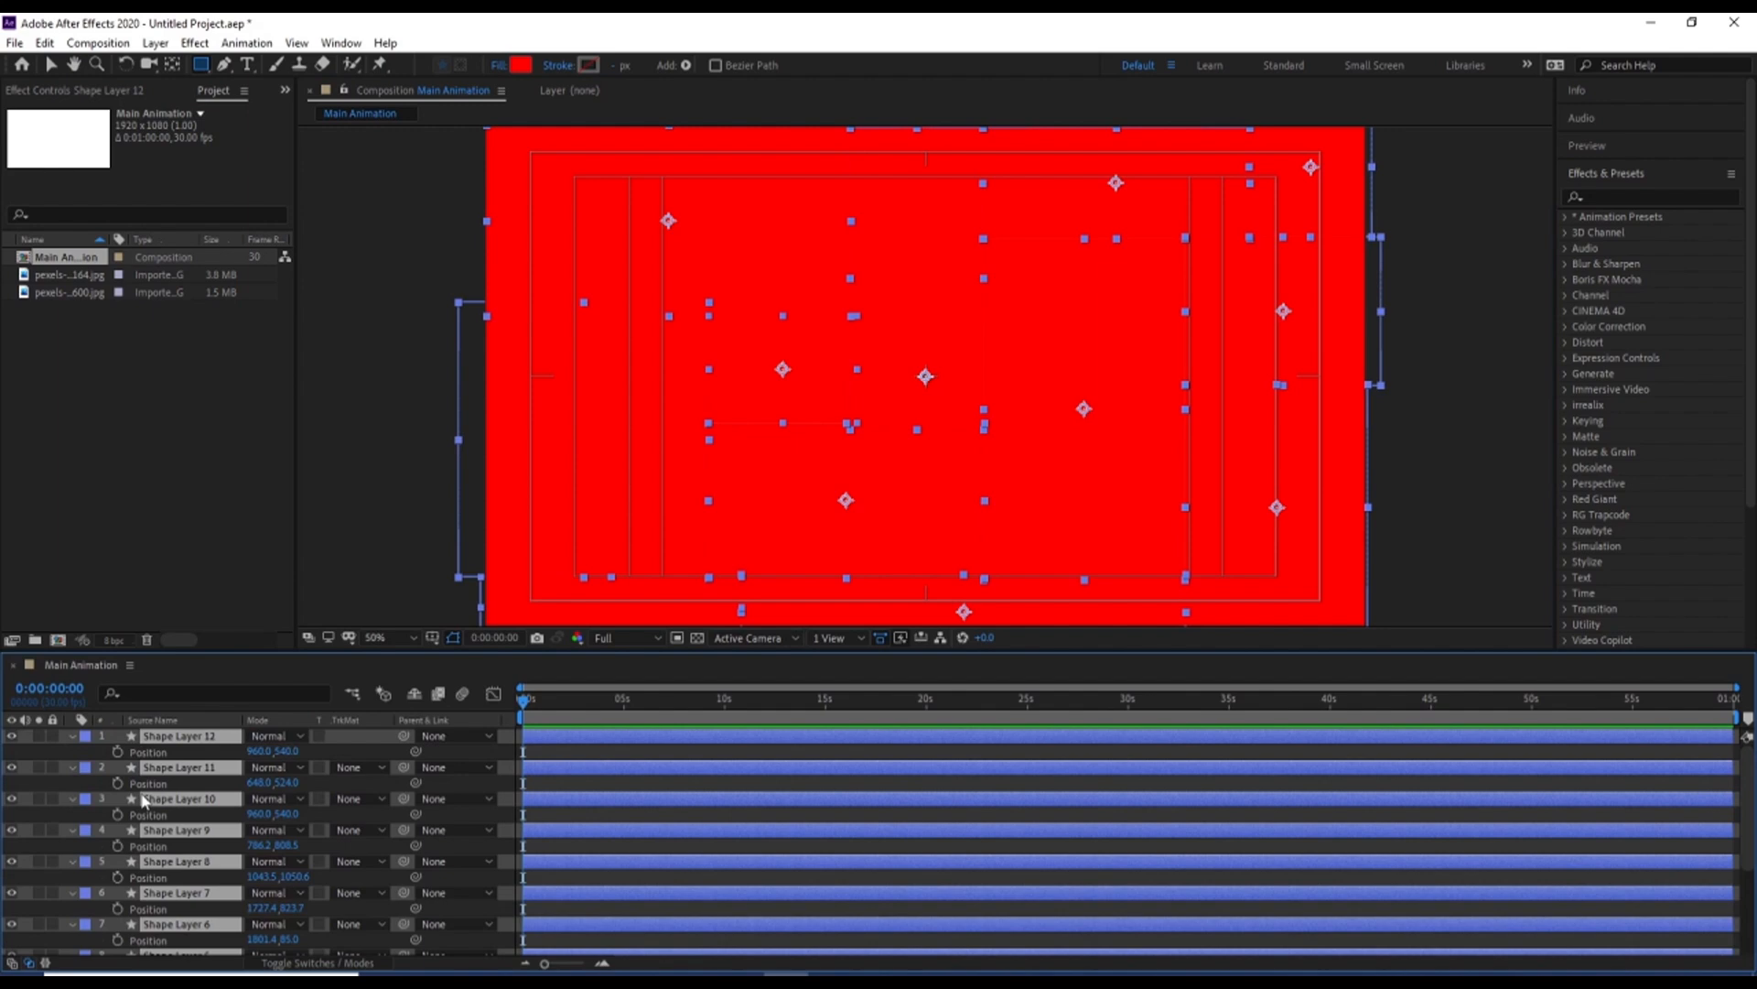
click(118, 752)
key(equal)
key(equal)
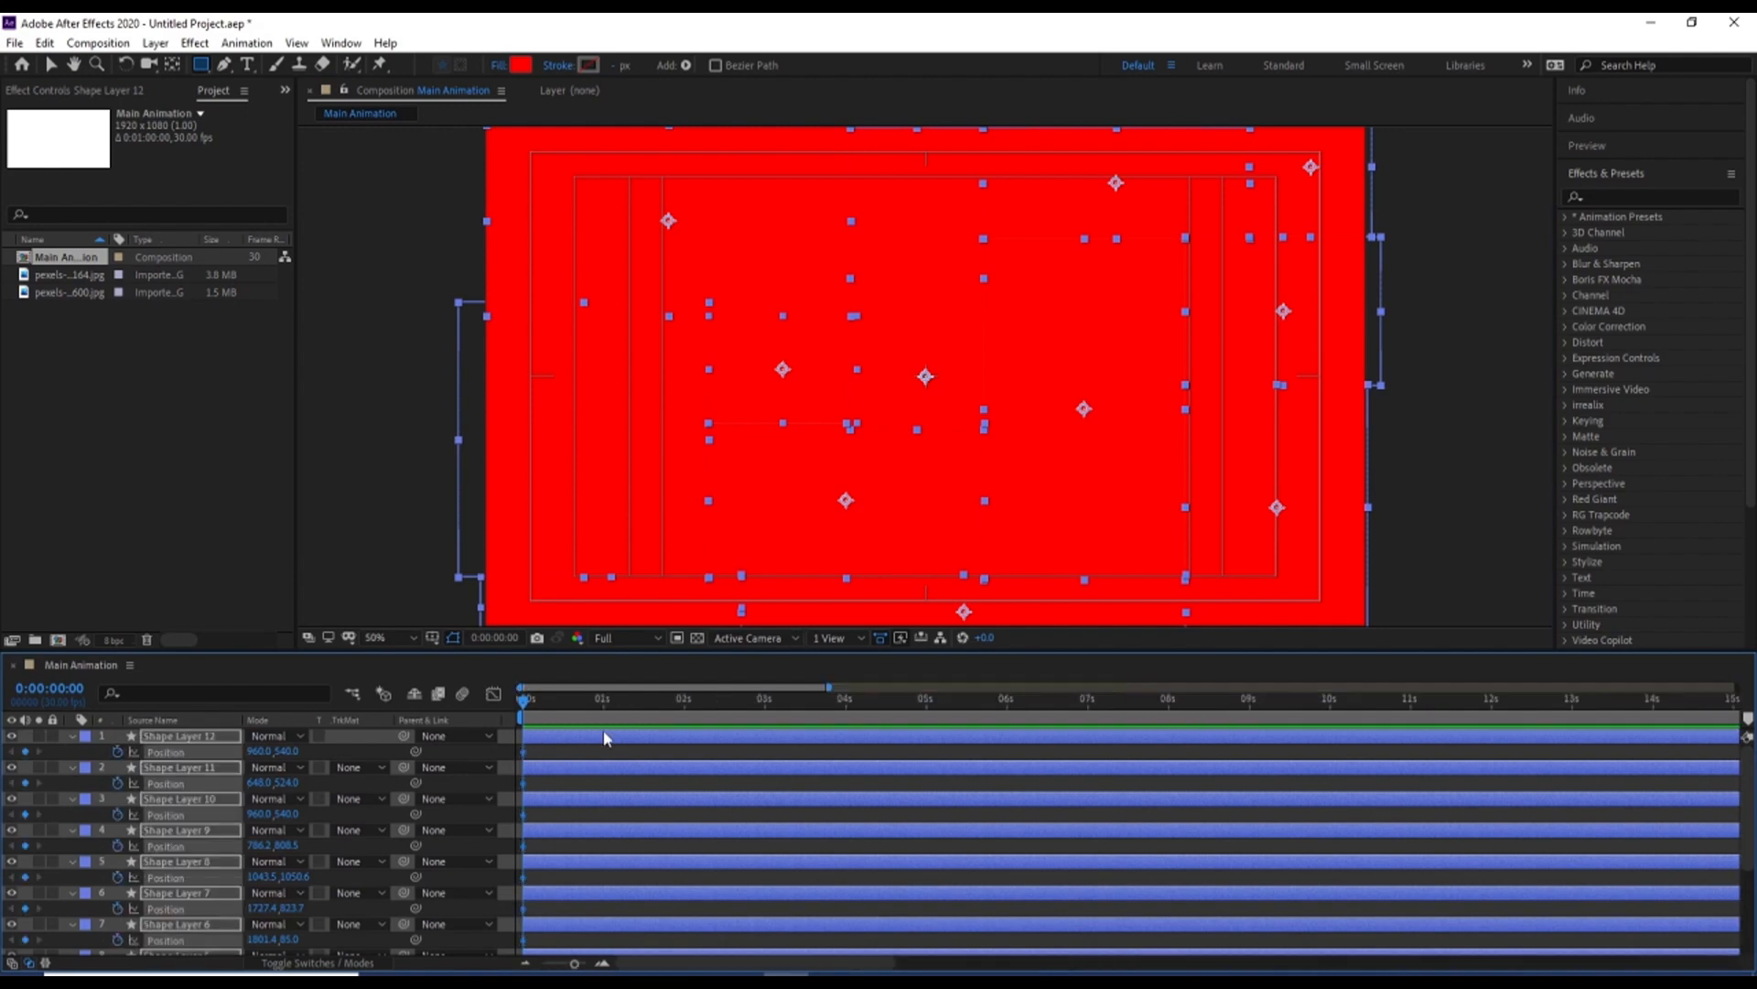
click(685, 699)
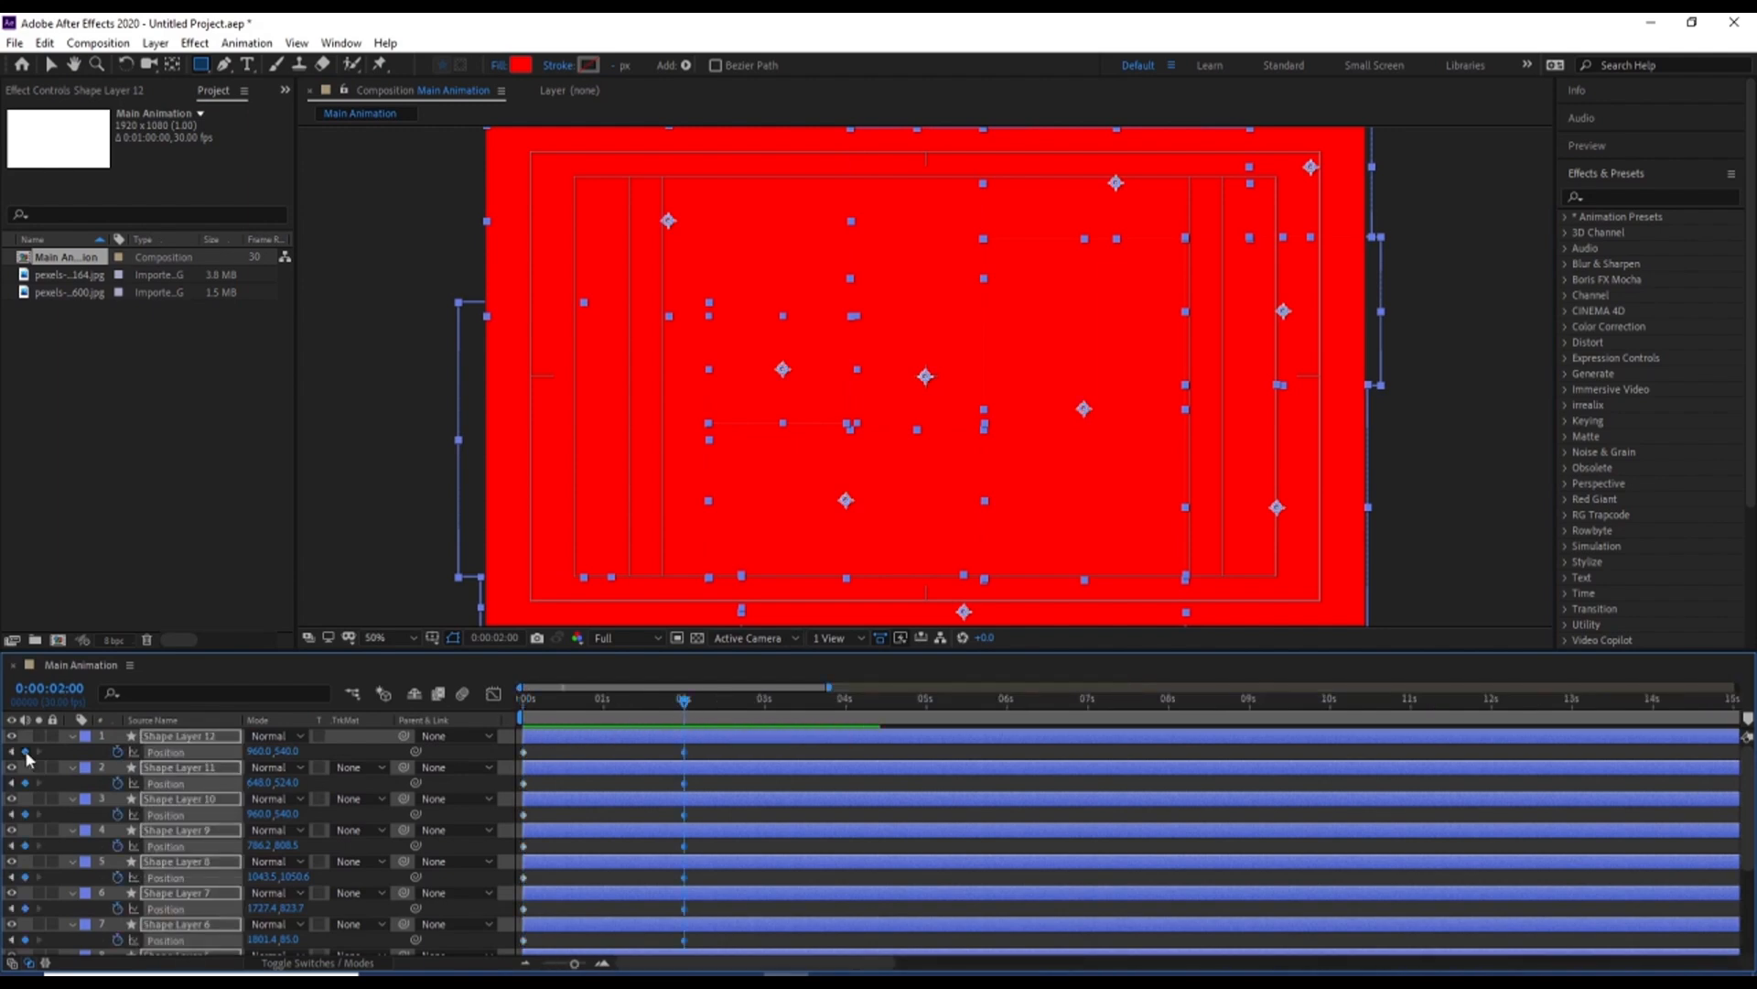
click(26, 751)
At the first frame, align all shape layers to their horizontal centre and move them together out past the frame's right side
key(Home)
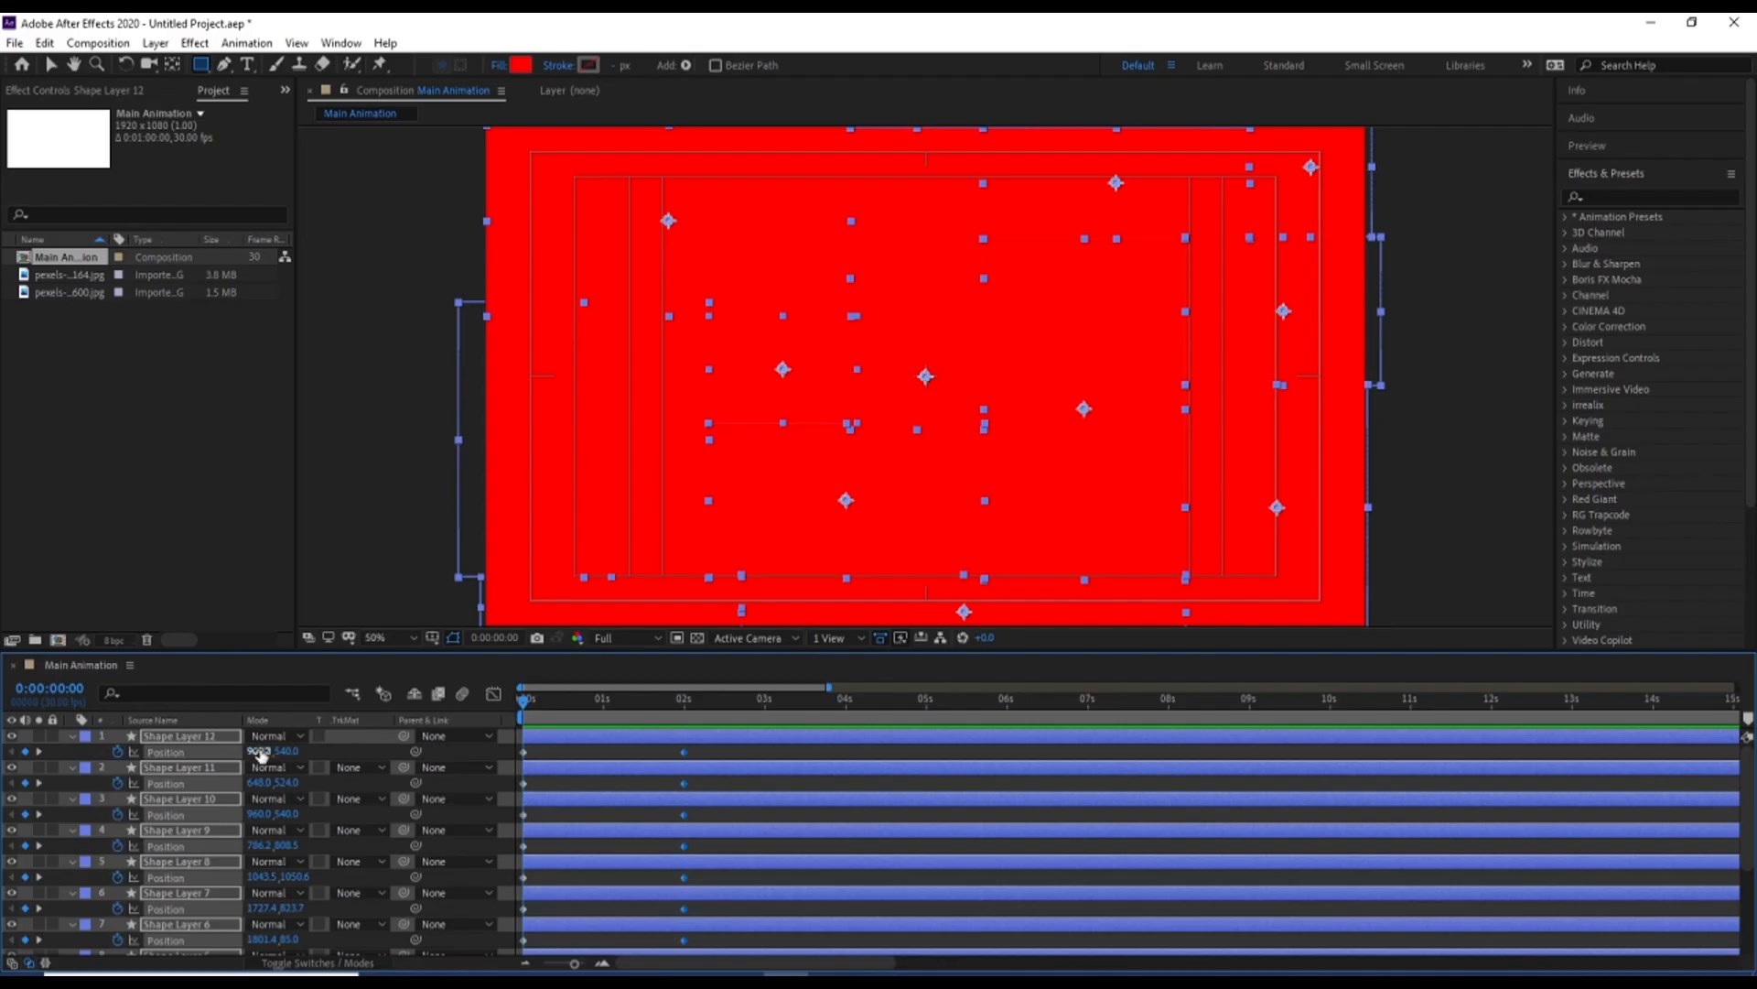
click(1610, 174)
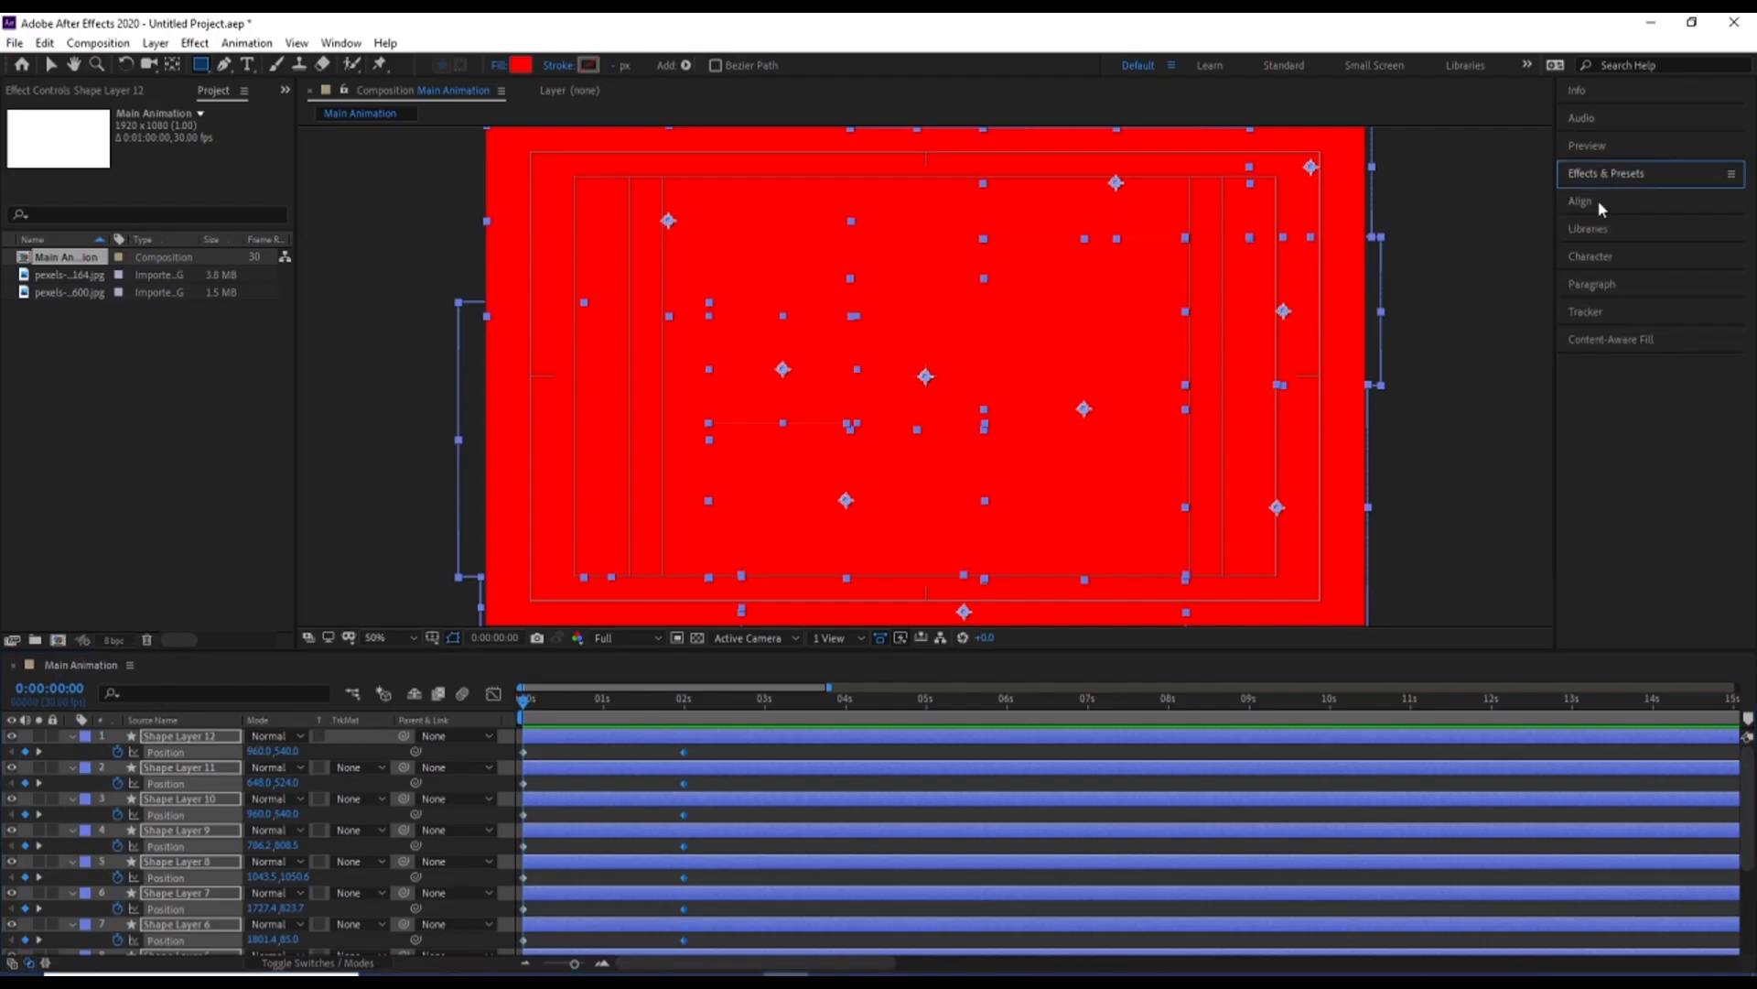
click(1598, 200)
click(1607, 248)
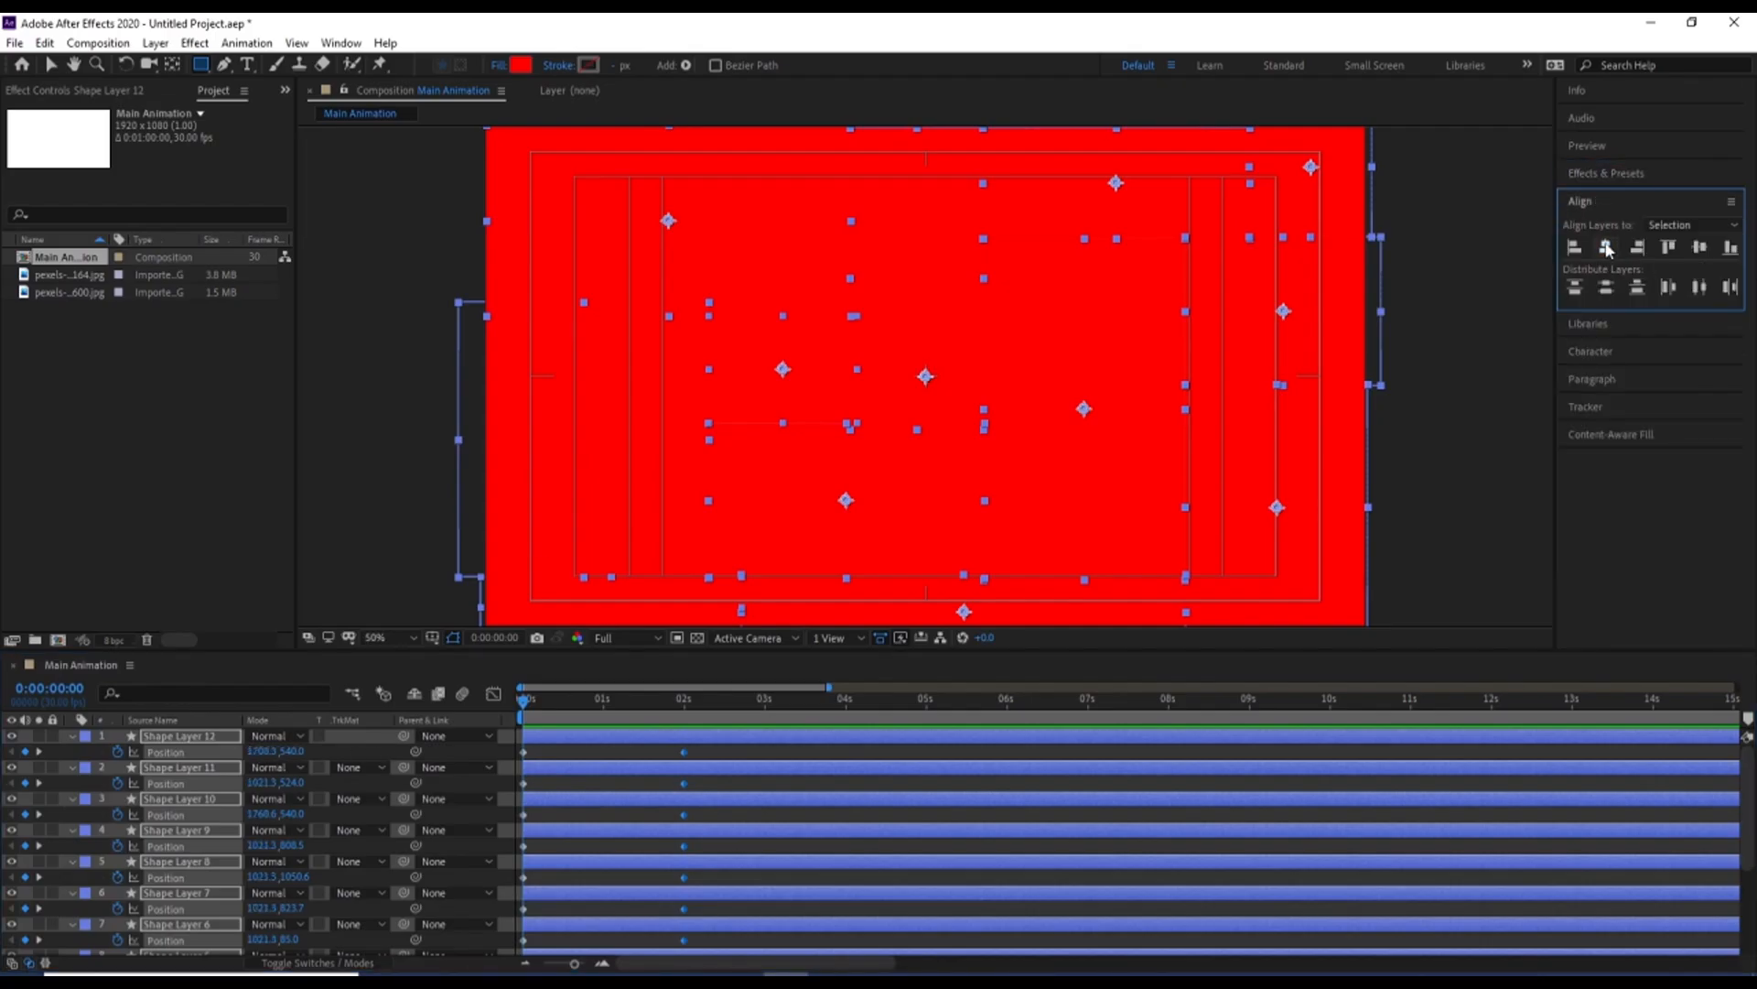
drag(272, 813, 1444, 651)
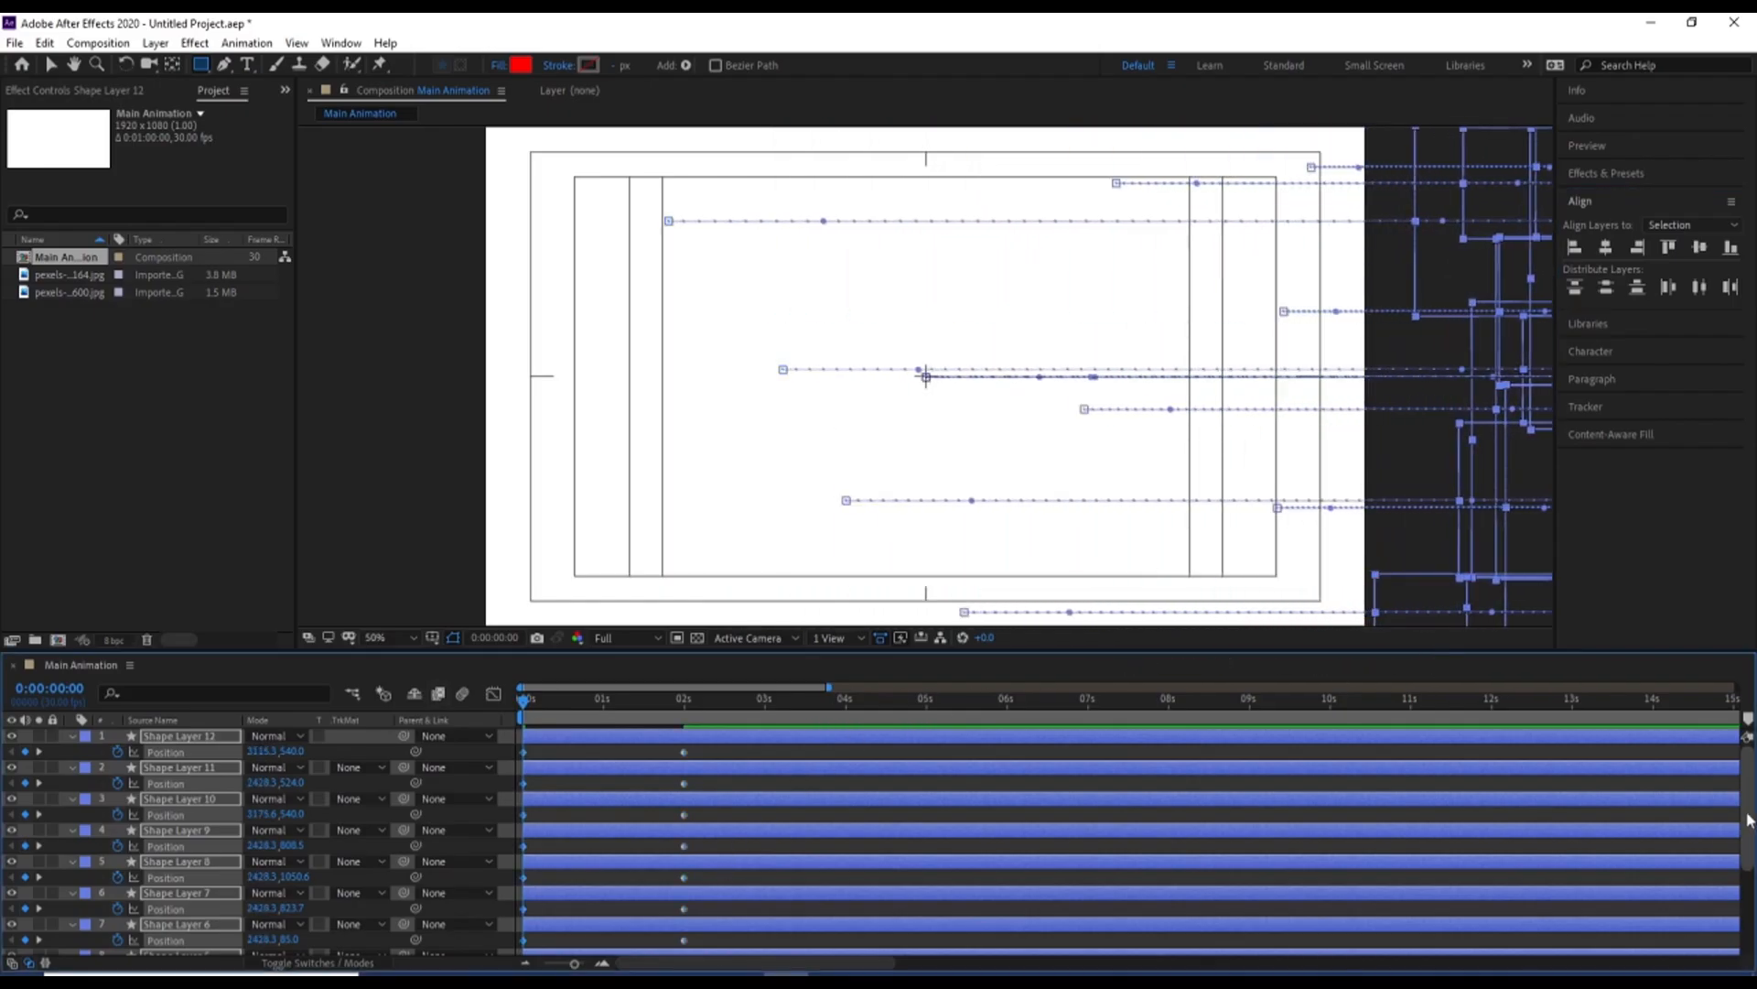
Apply Easy Ease to all Position keyframes of the shape layers
scroll(731, 877, down, 5)
drag(715, 953, 440, 511)
key(F9)
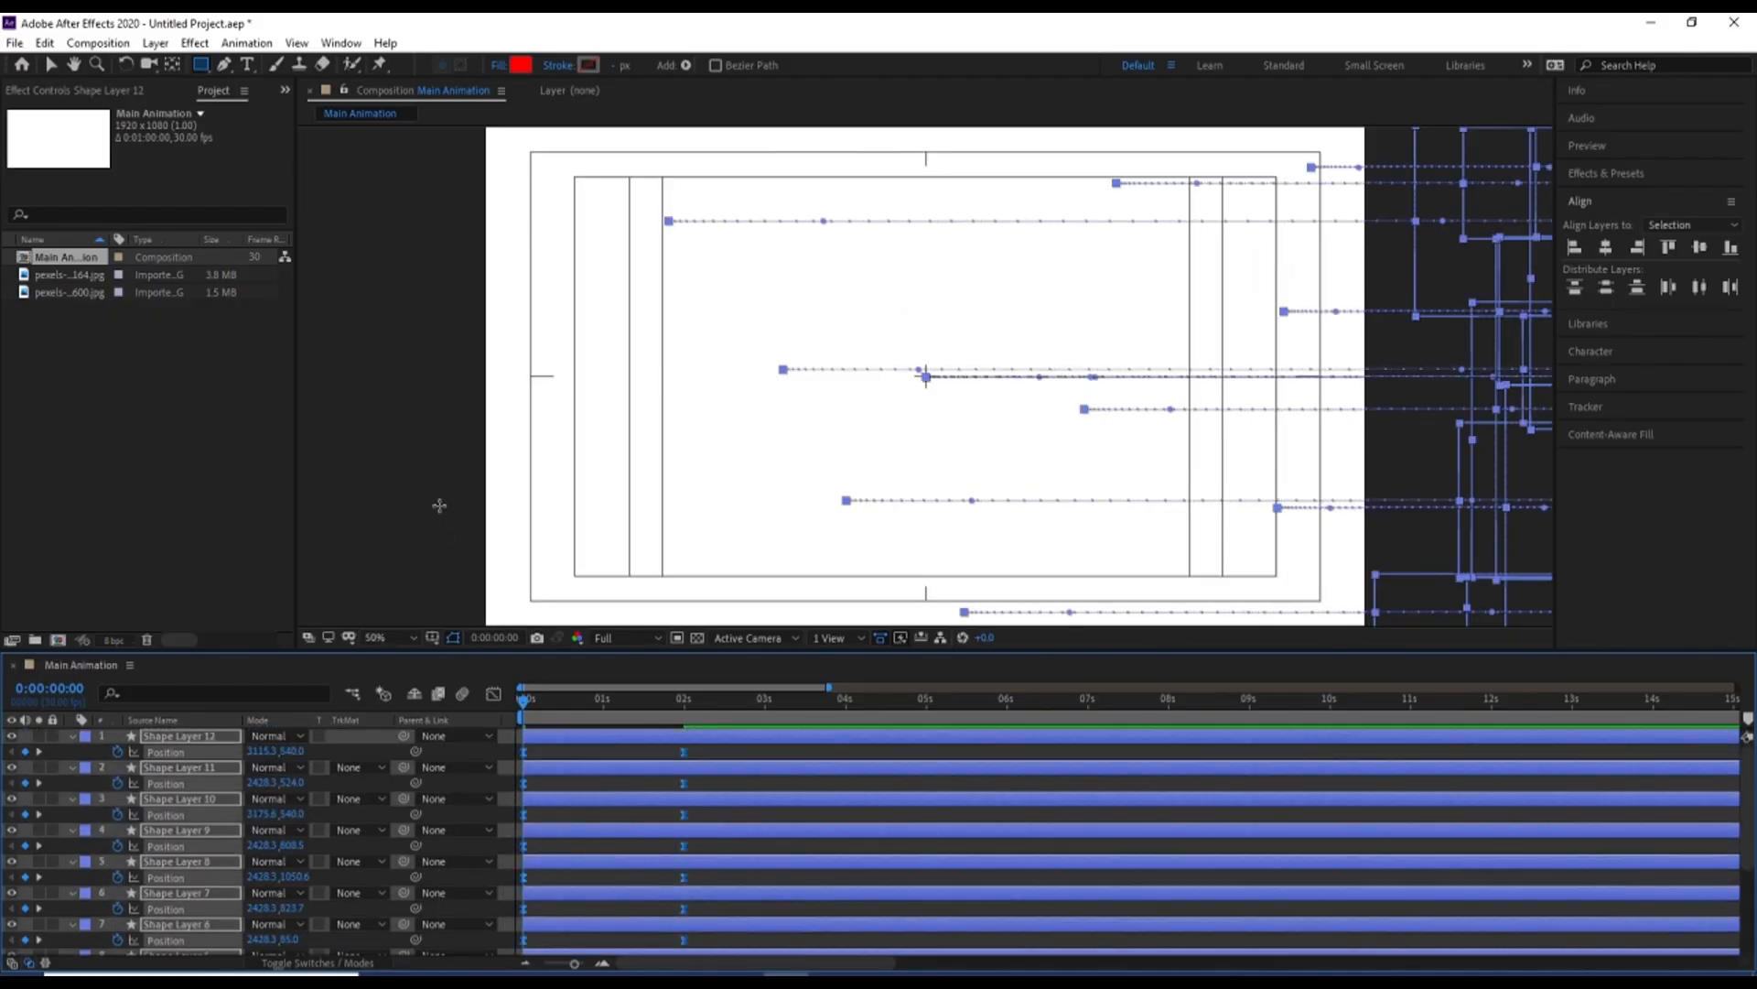
Reshape the Position speed curves in the Graph Editor so the rectangles start fast and decelerate gradually into place
click(493, 693)
drag(717, 765, 566, 906)
click(494, 694)
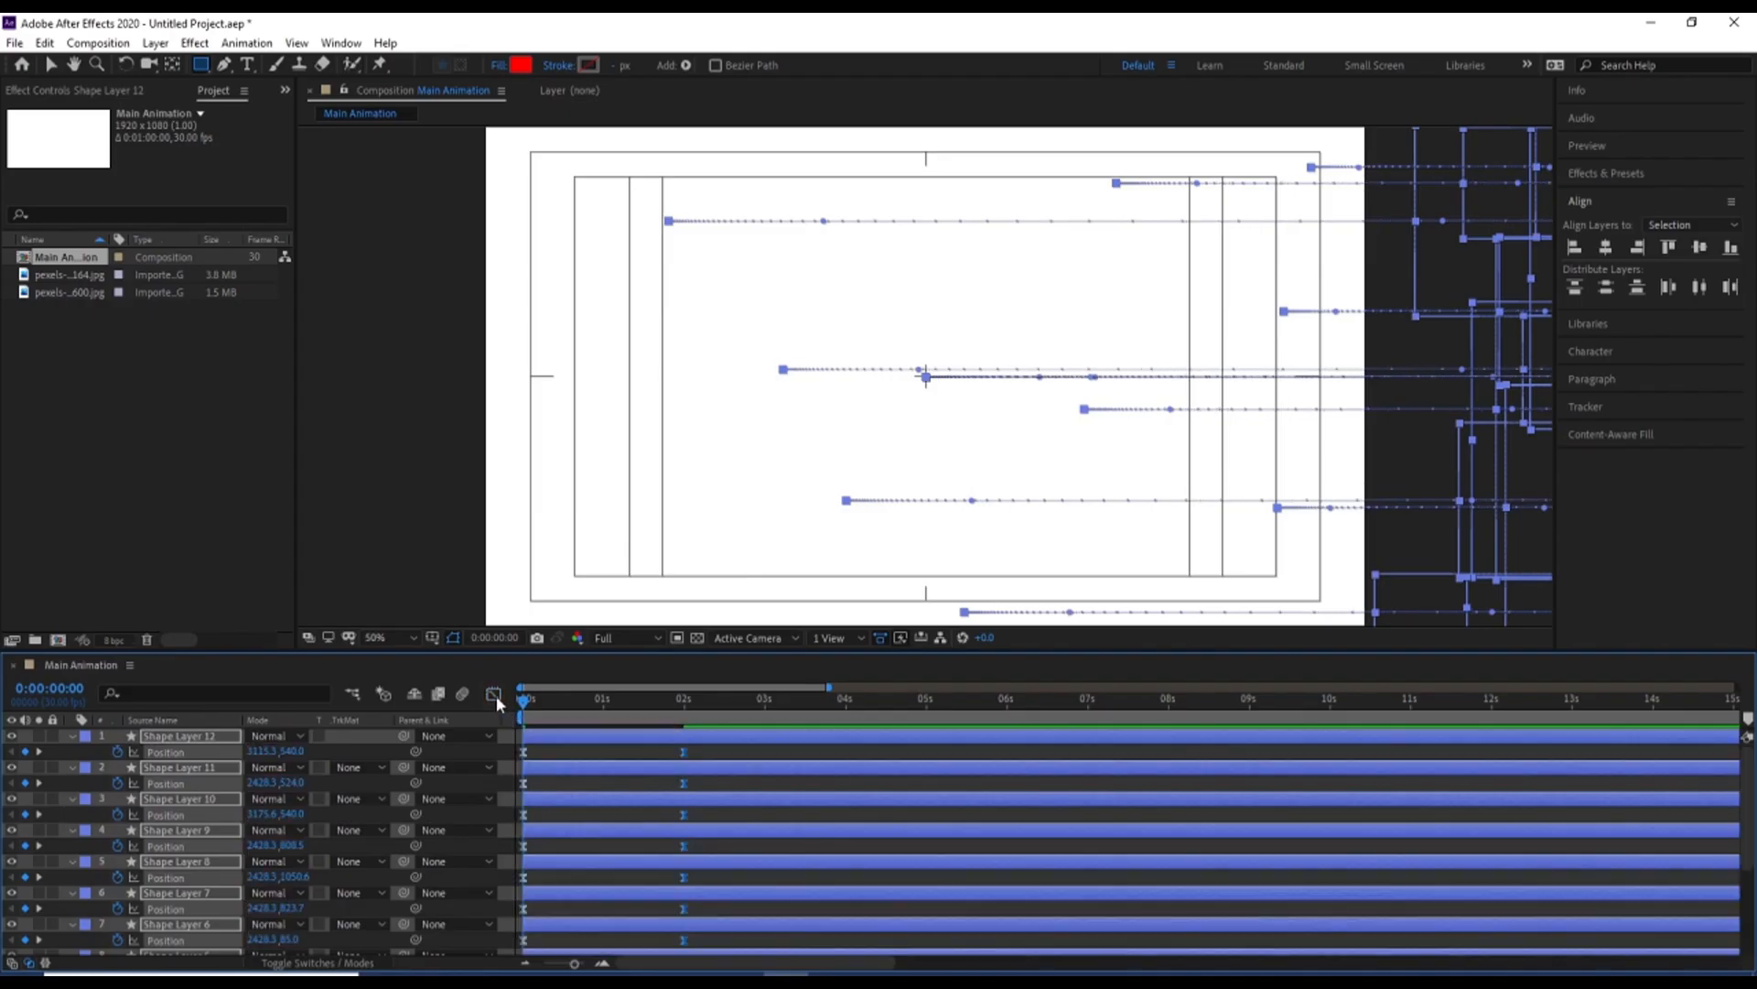
click(544, 753)
Duplicate all twelve shape layers and give the duplicates a yellow label
key(ctrl+a)
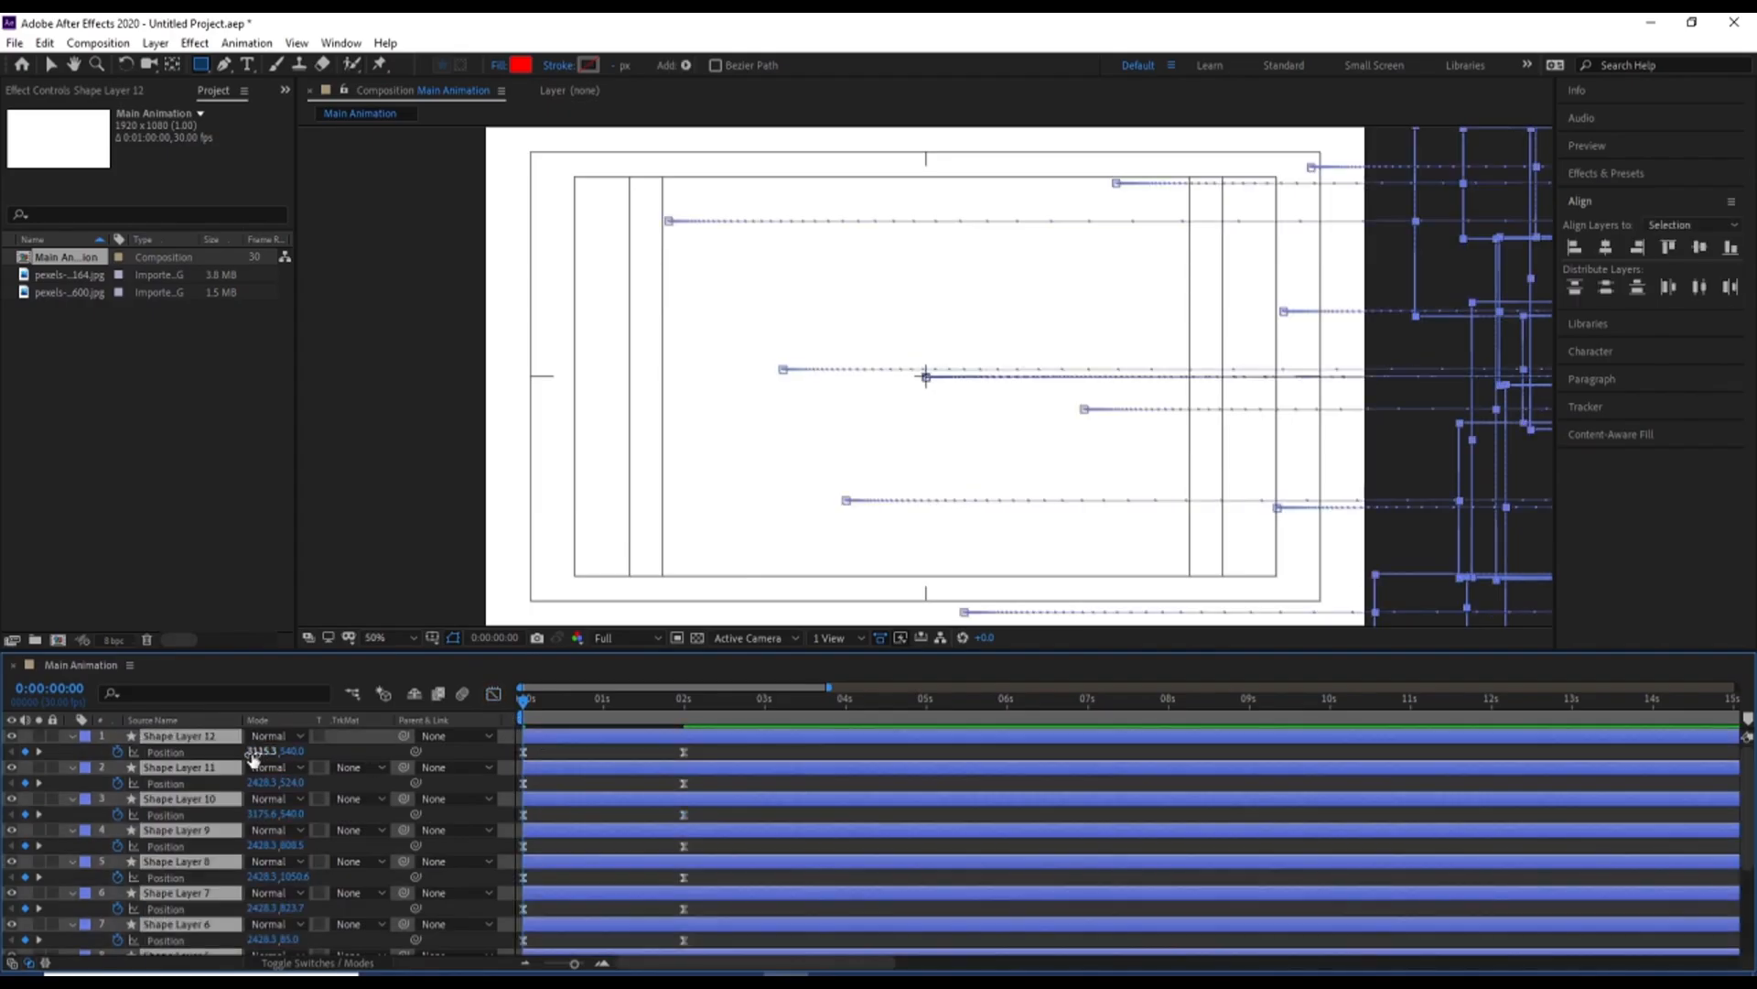
key(ctrl+d)
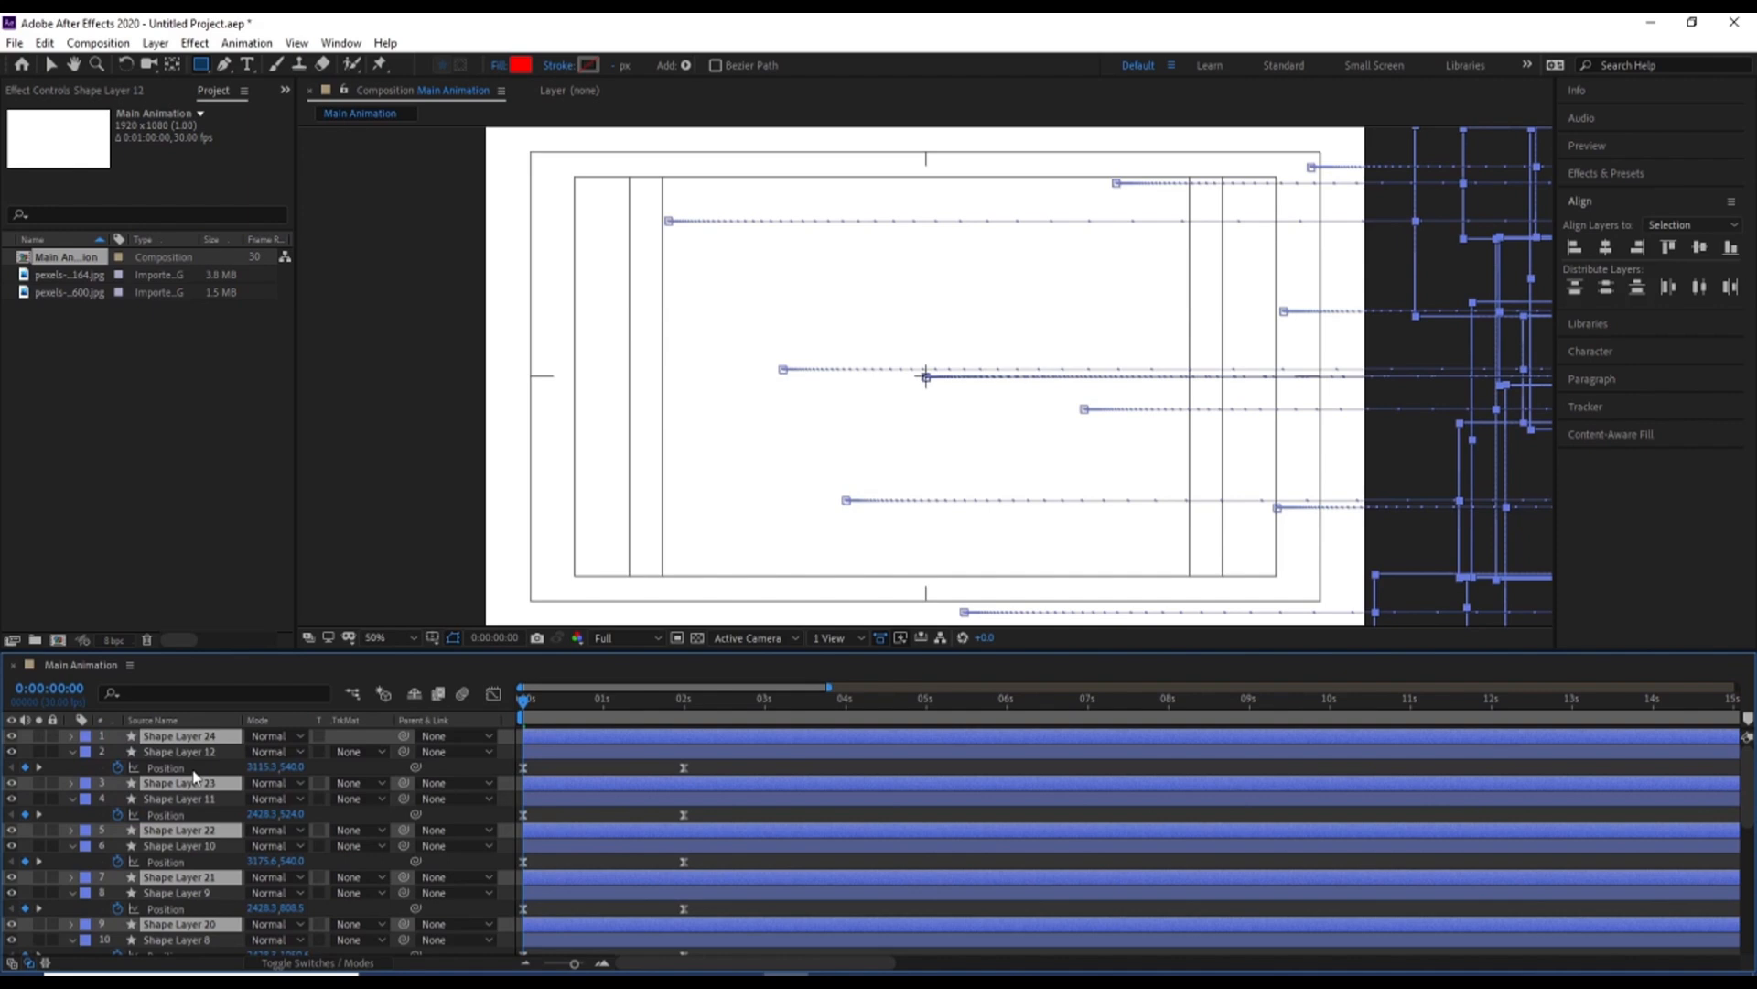
click(85, 737)
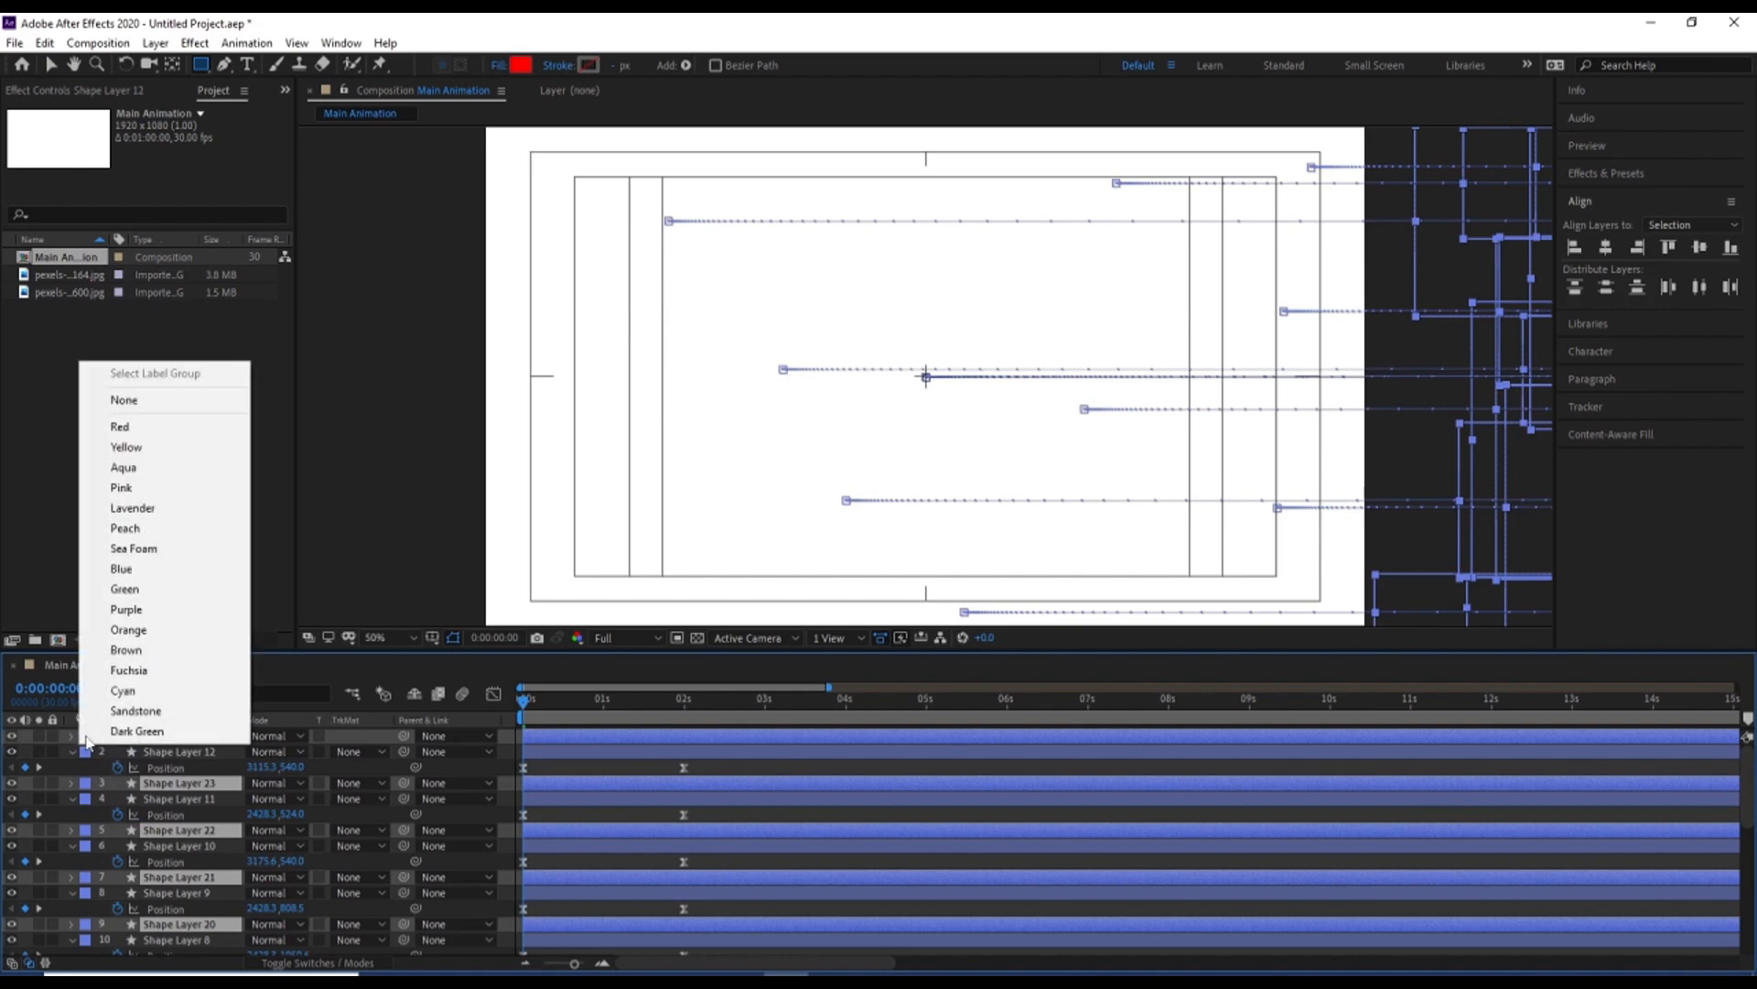
click(127, 446)
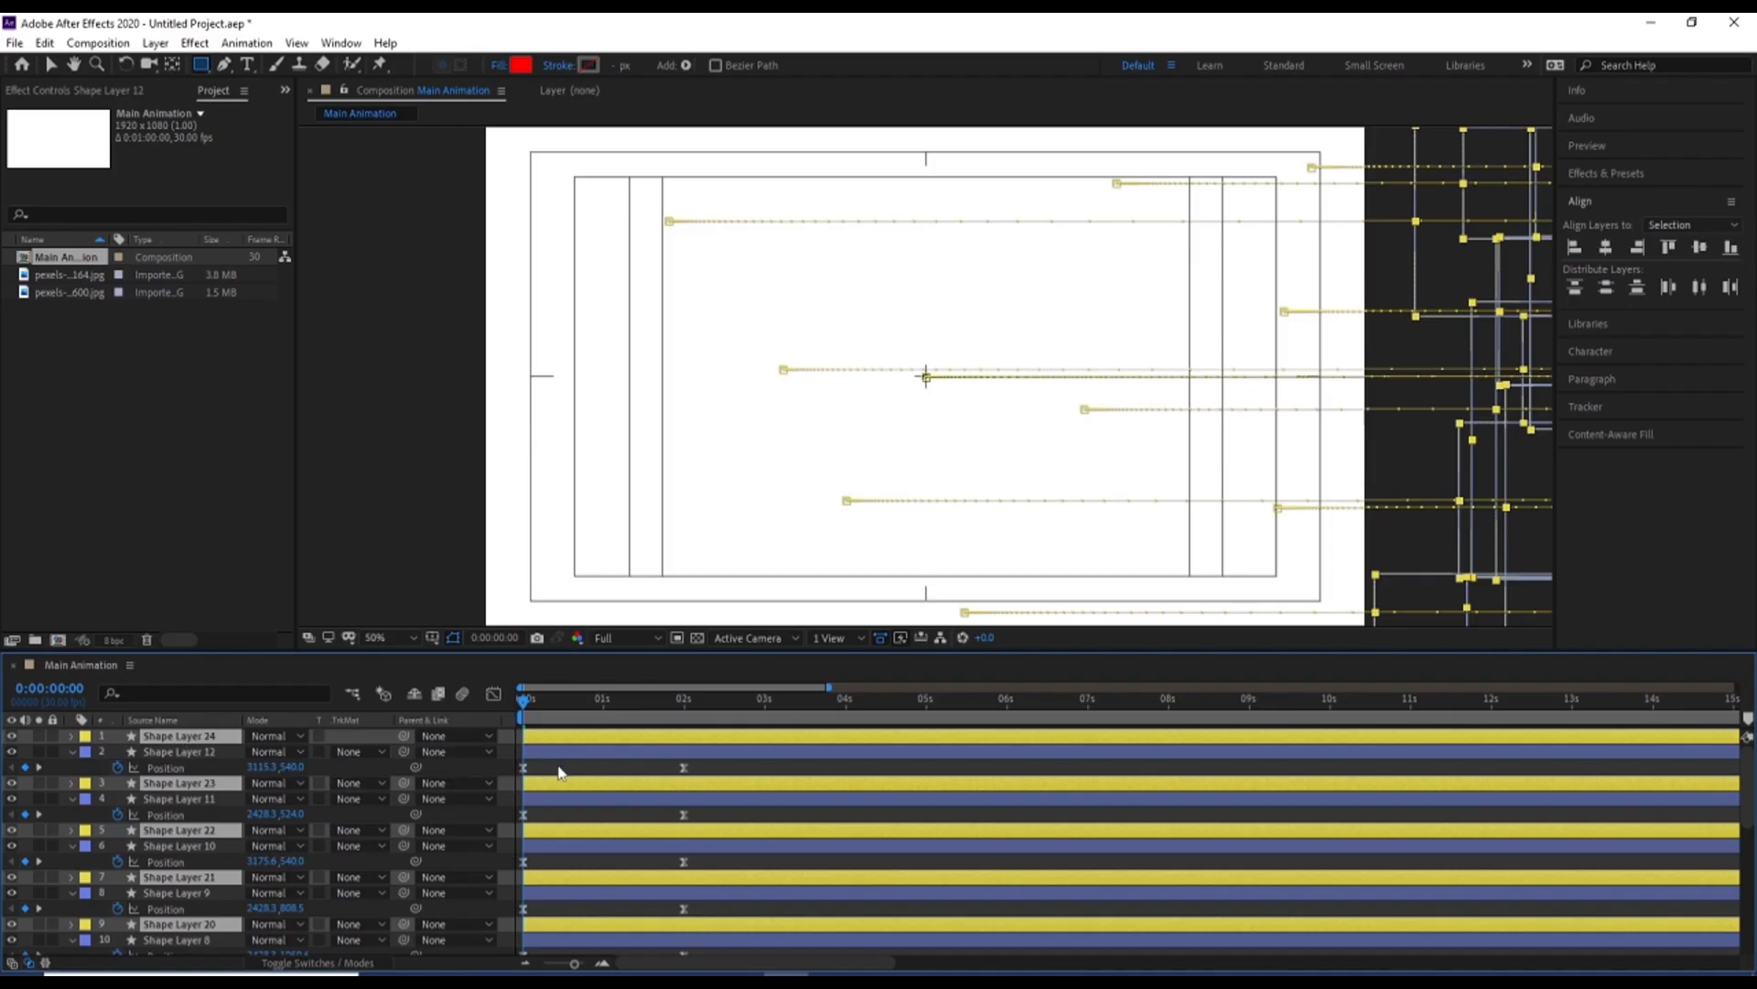
key(ctrl+shift+a)
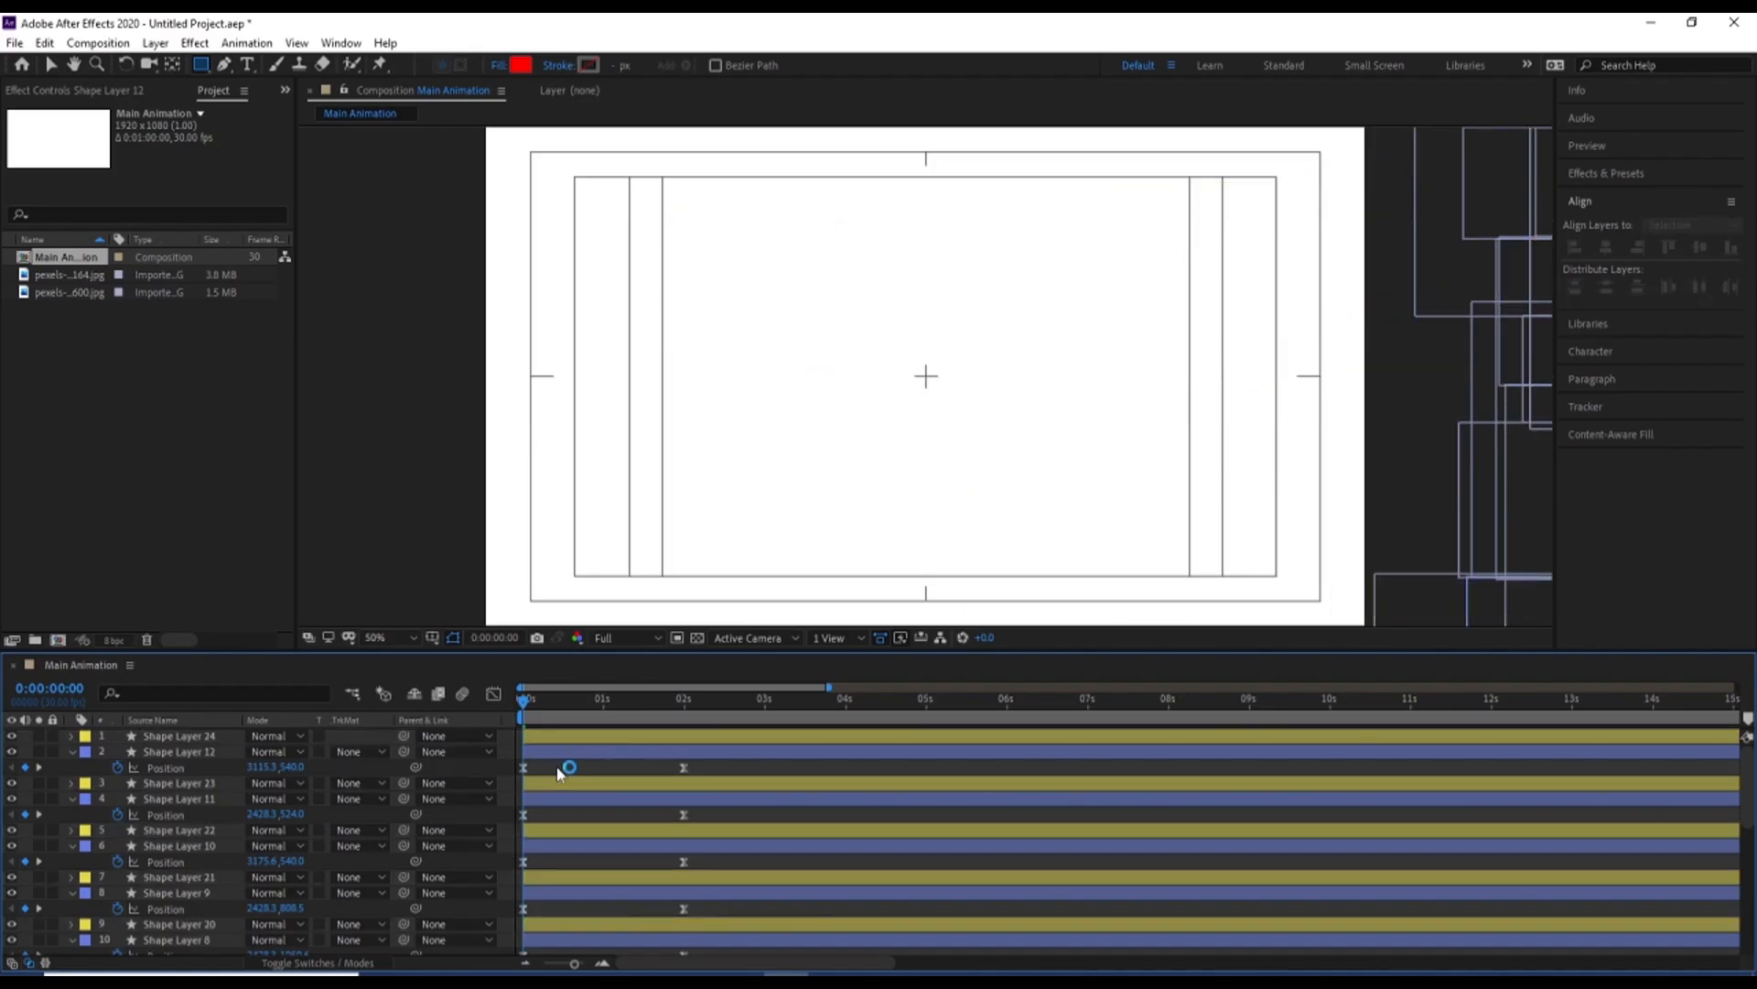
Remove the fill from all twelve original blue-labelled shape layers, Shape Layer 1 to Shape Layer 12
key(u)
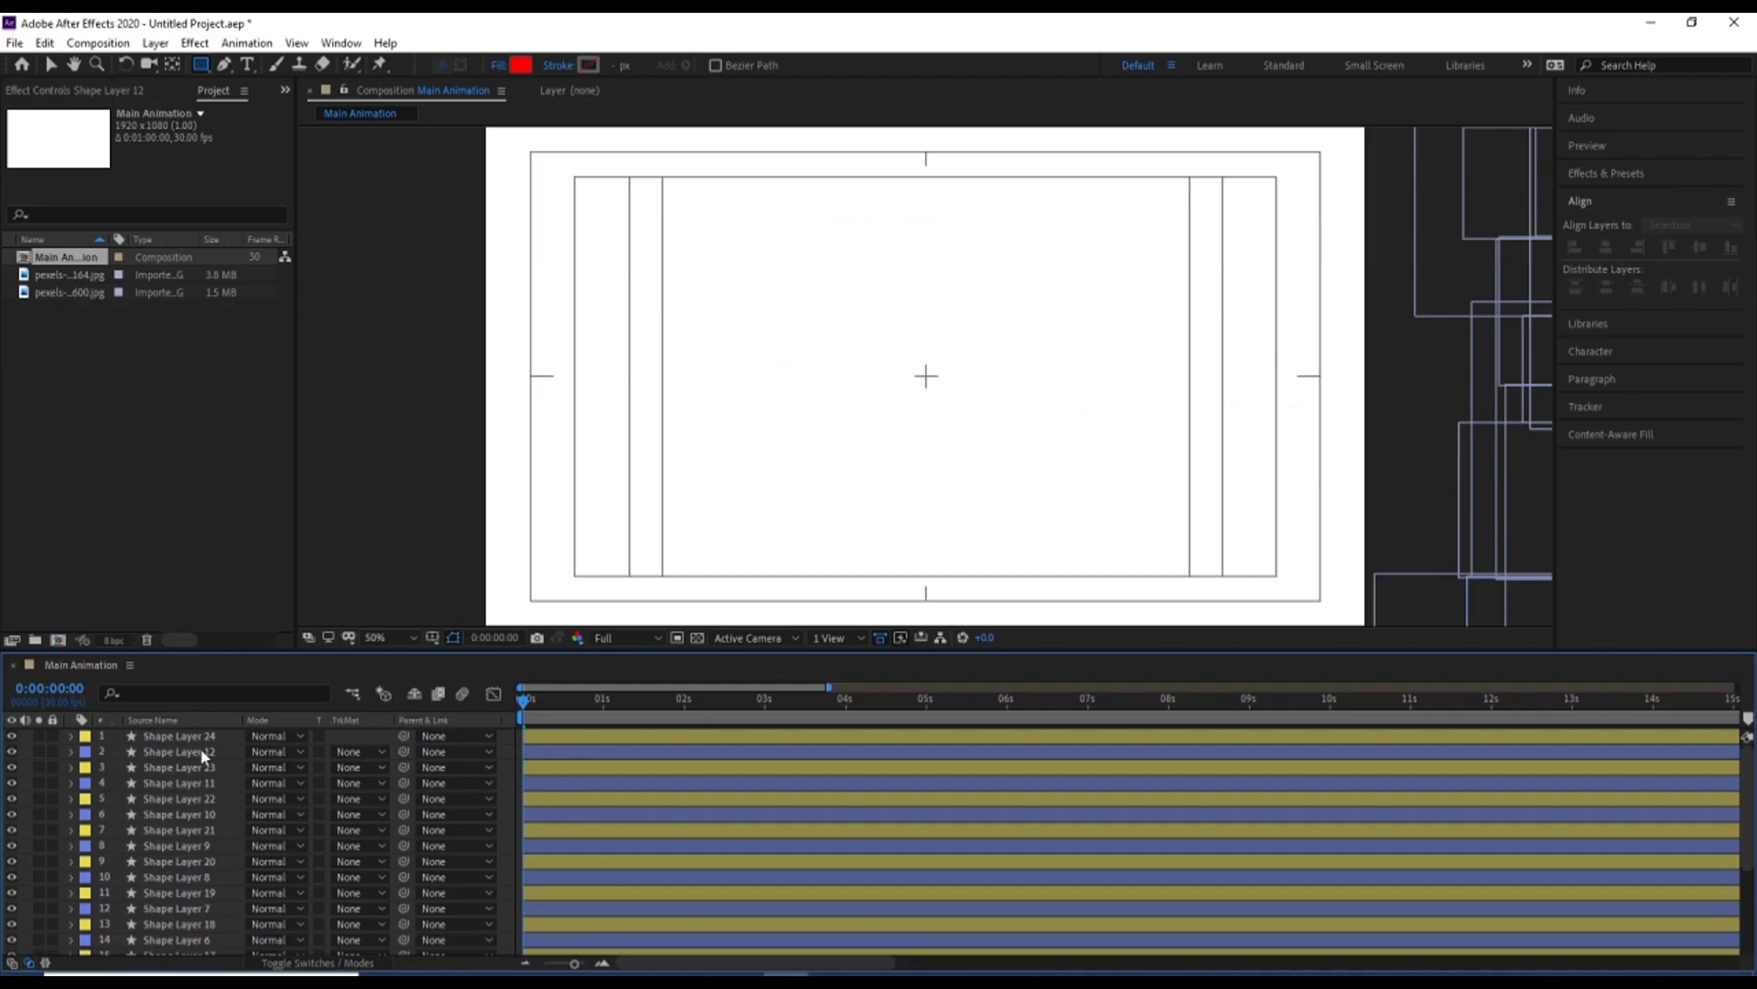
key(grave)
click(167, 523)
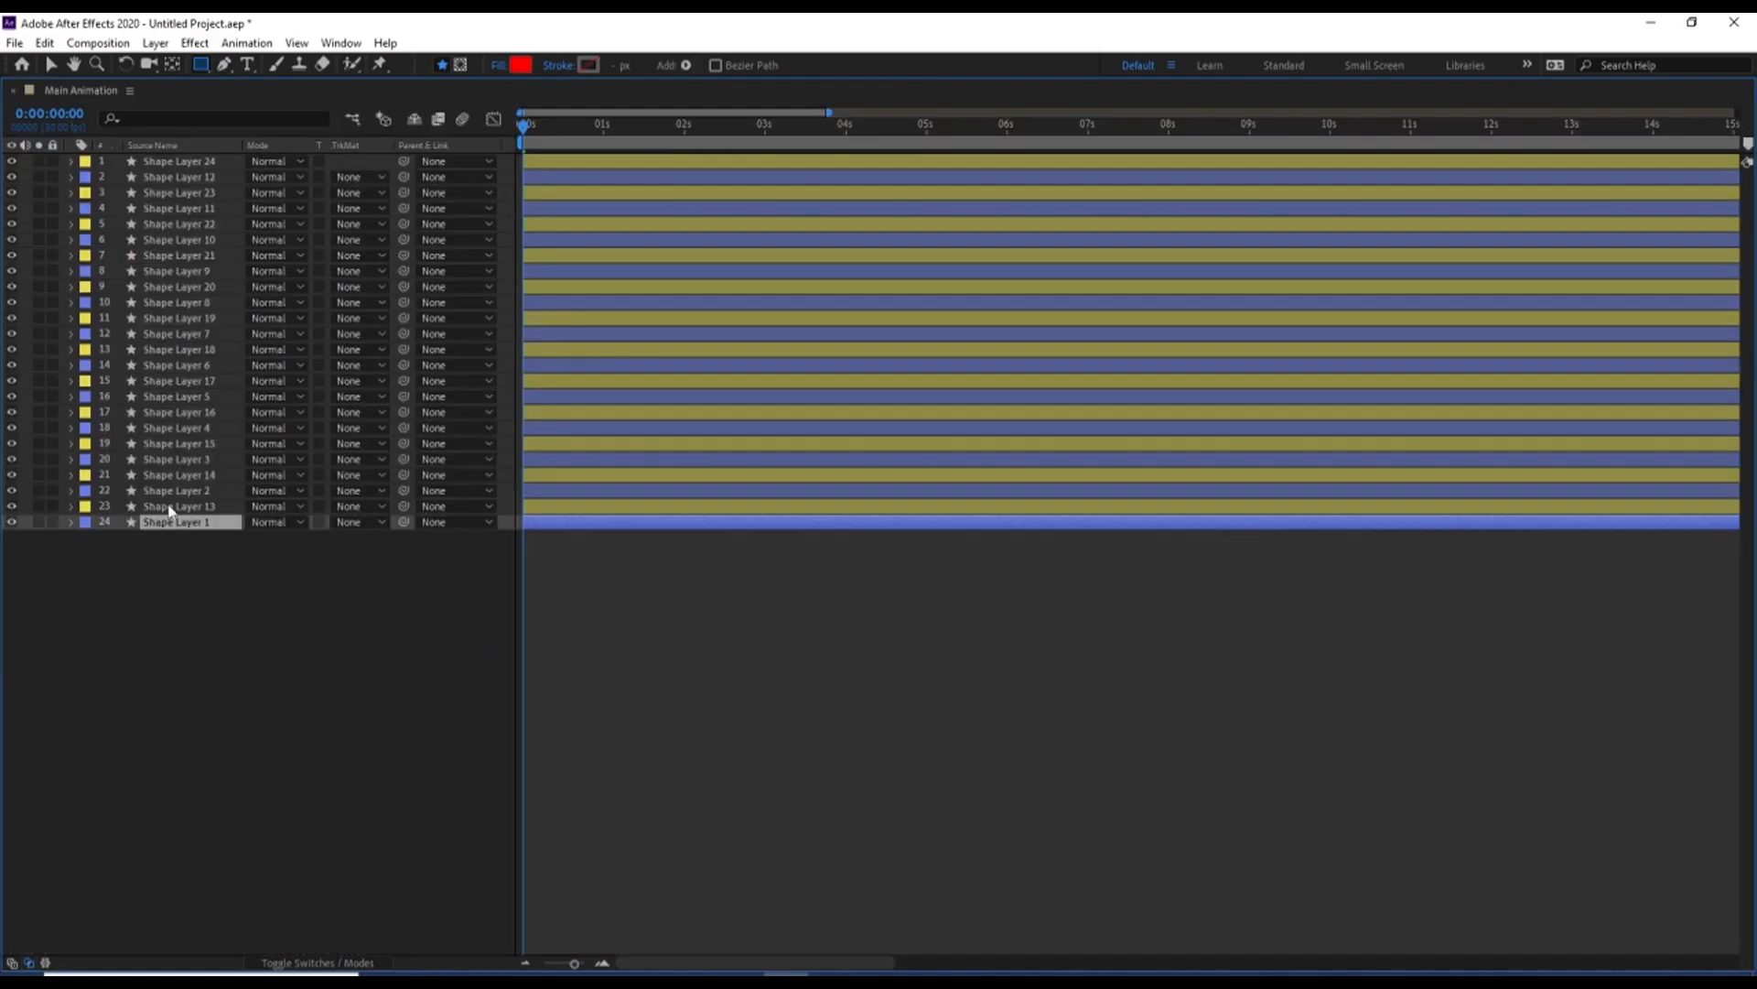
ctrl+click(169, 491)
ctrl+click(162, 459)
ctrl+click(165, 428)
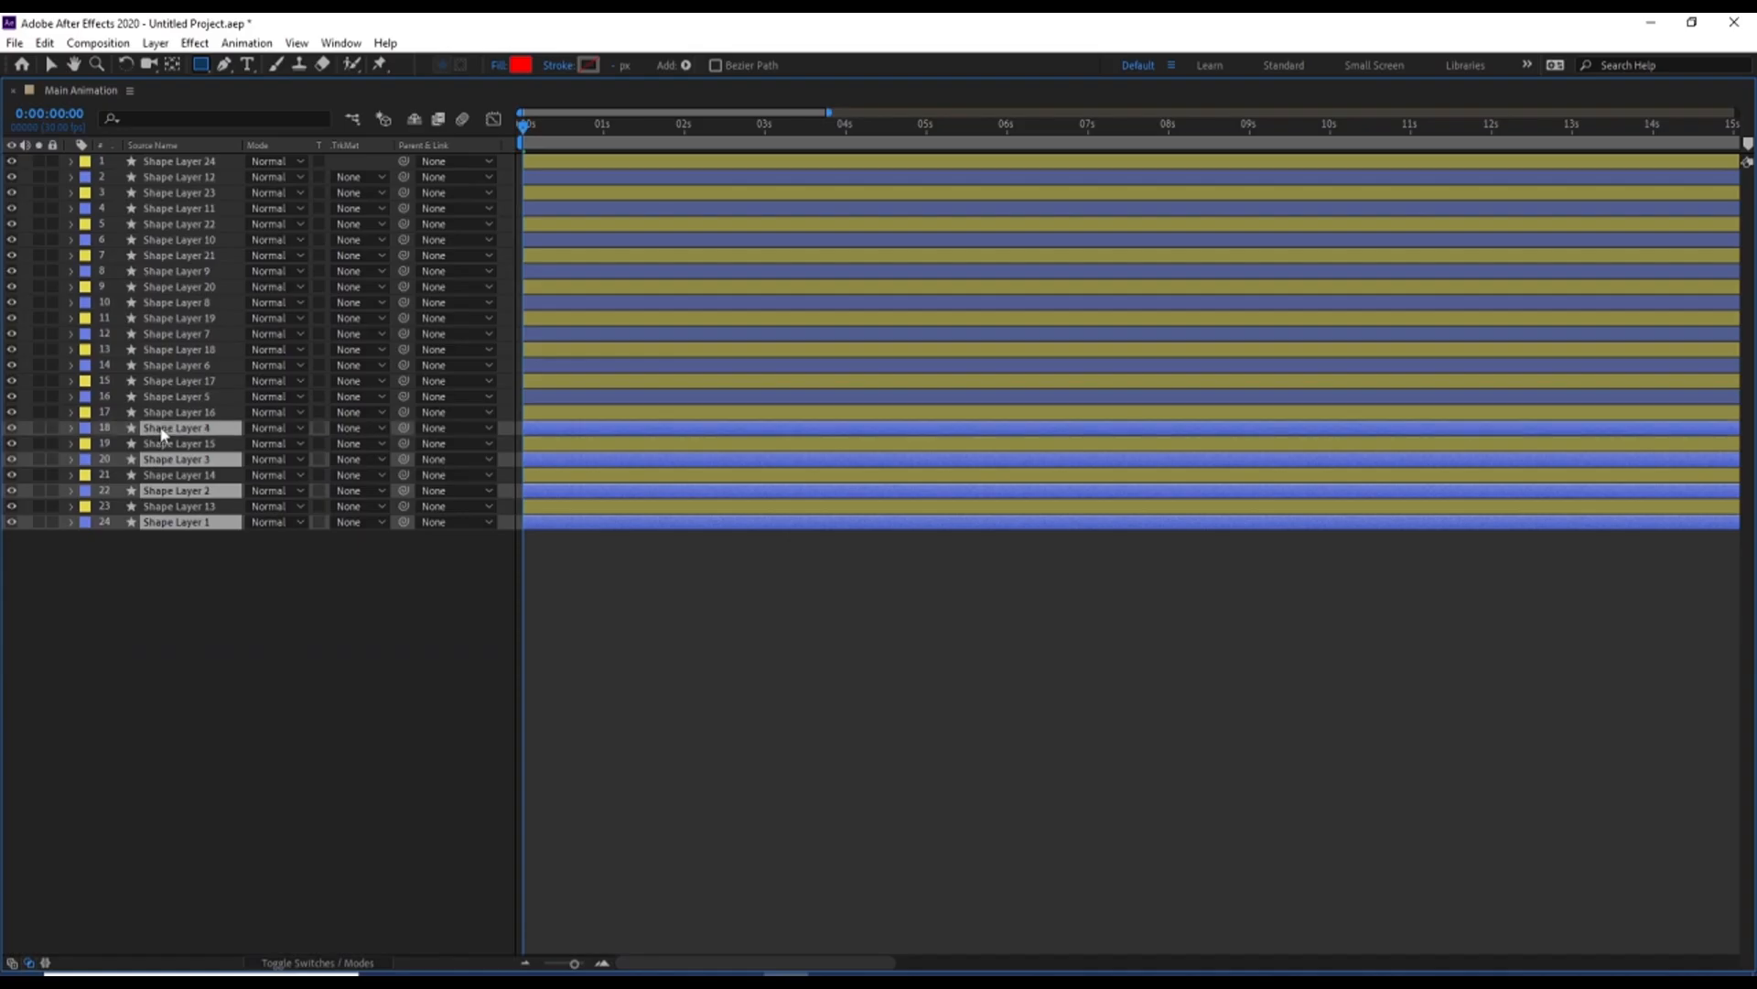
ctrl+click(167, 396)
ctrl+click(167, 366)
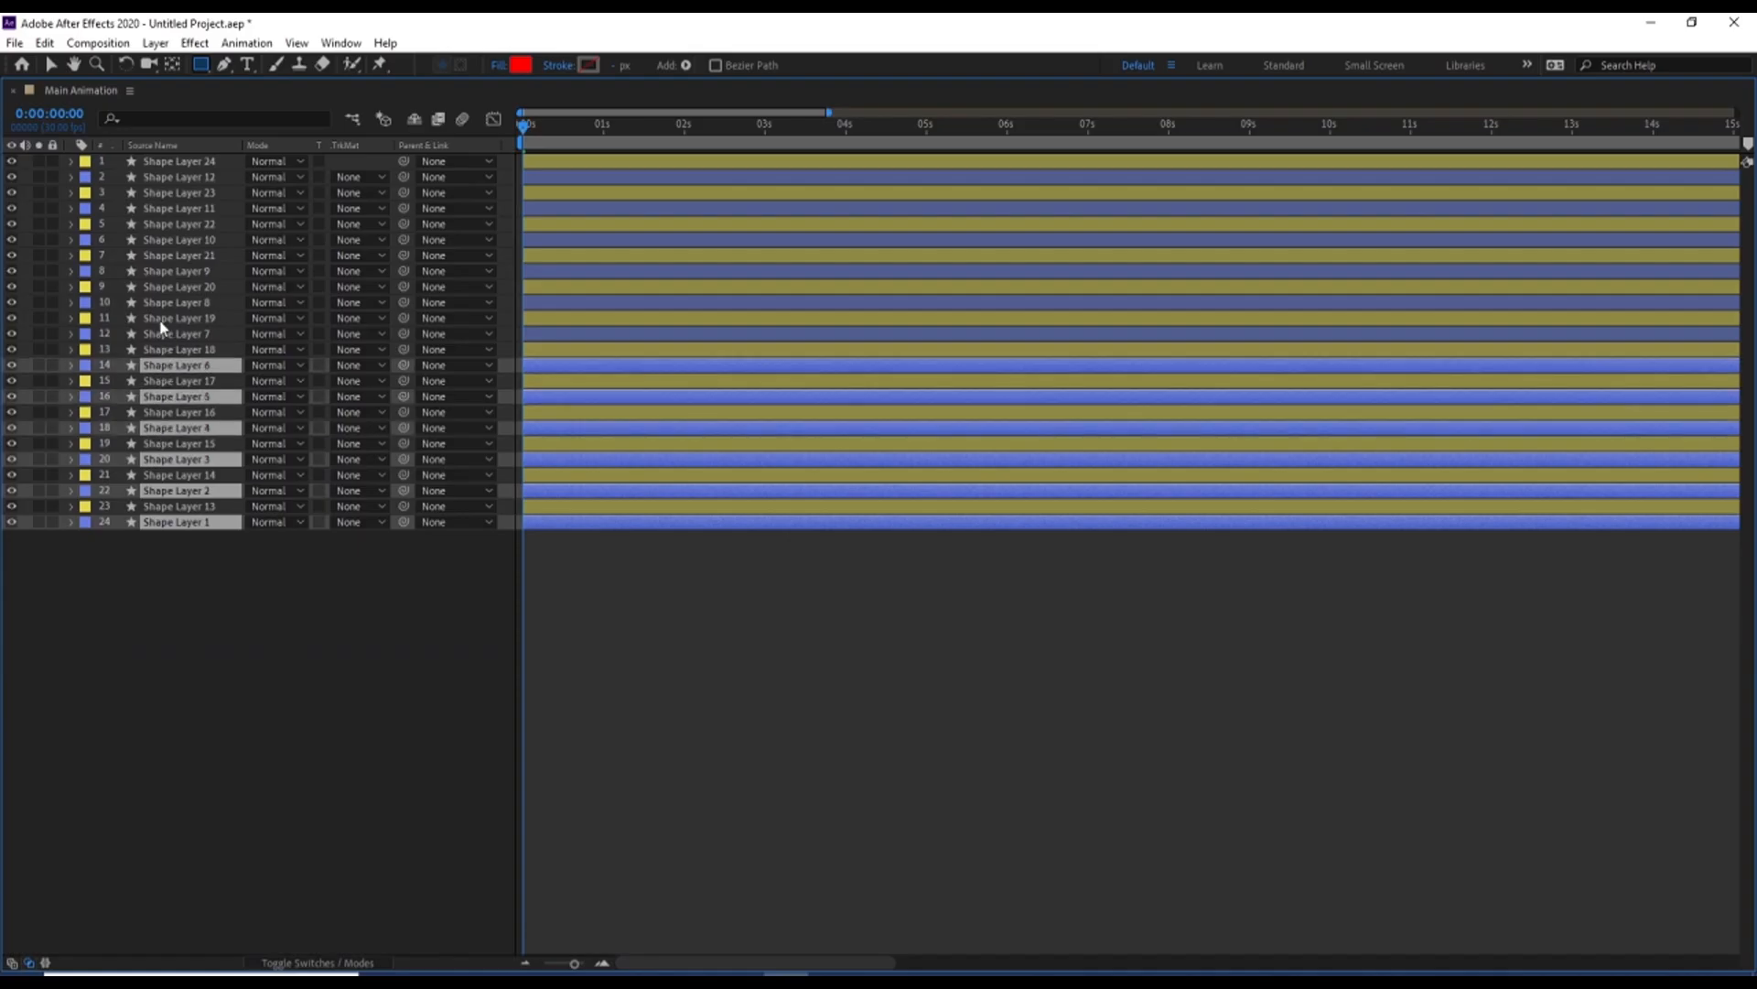
ctrl+click(158, 336)
ctrl+click(160, 303)
ctrl+click(158, 272)
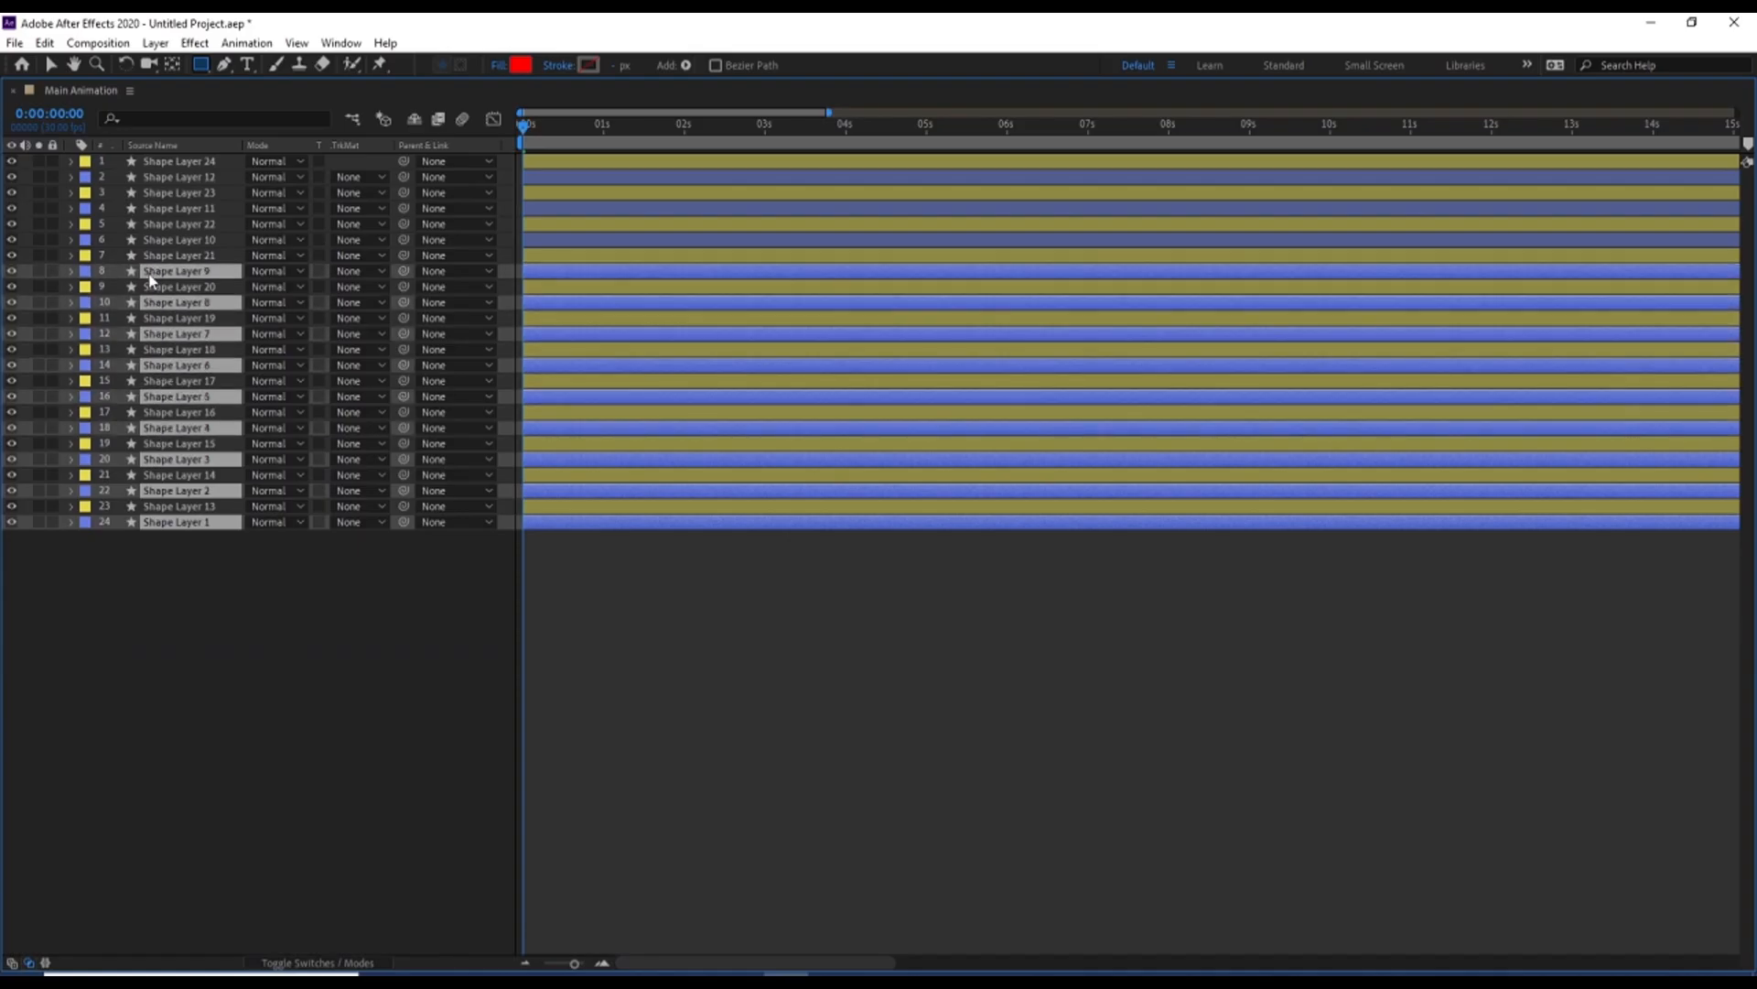
ctrl+click(155, 240)
ctrl+click(161, 210)
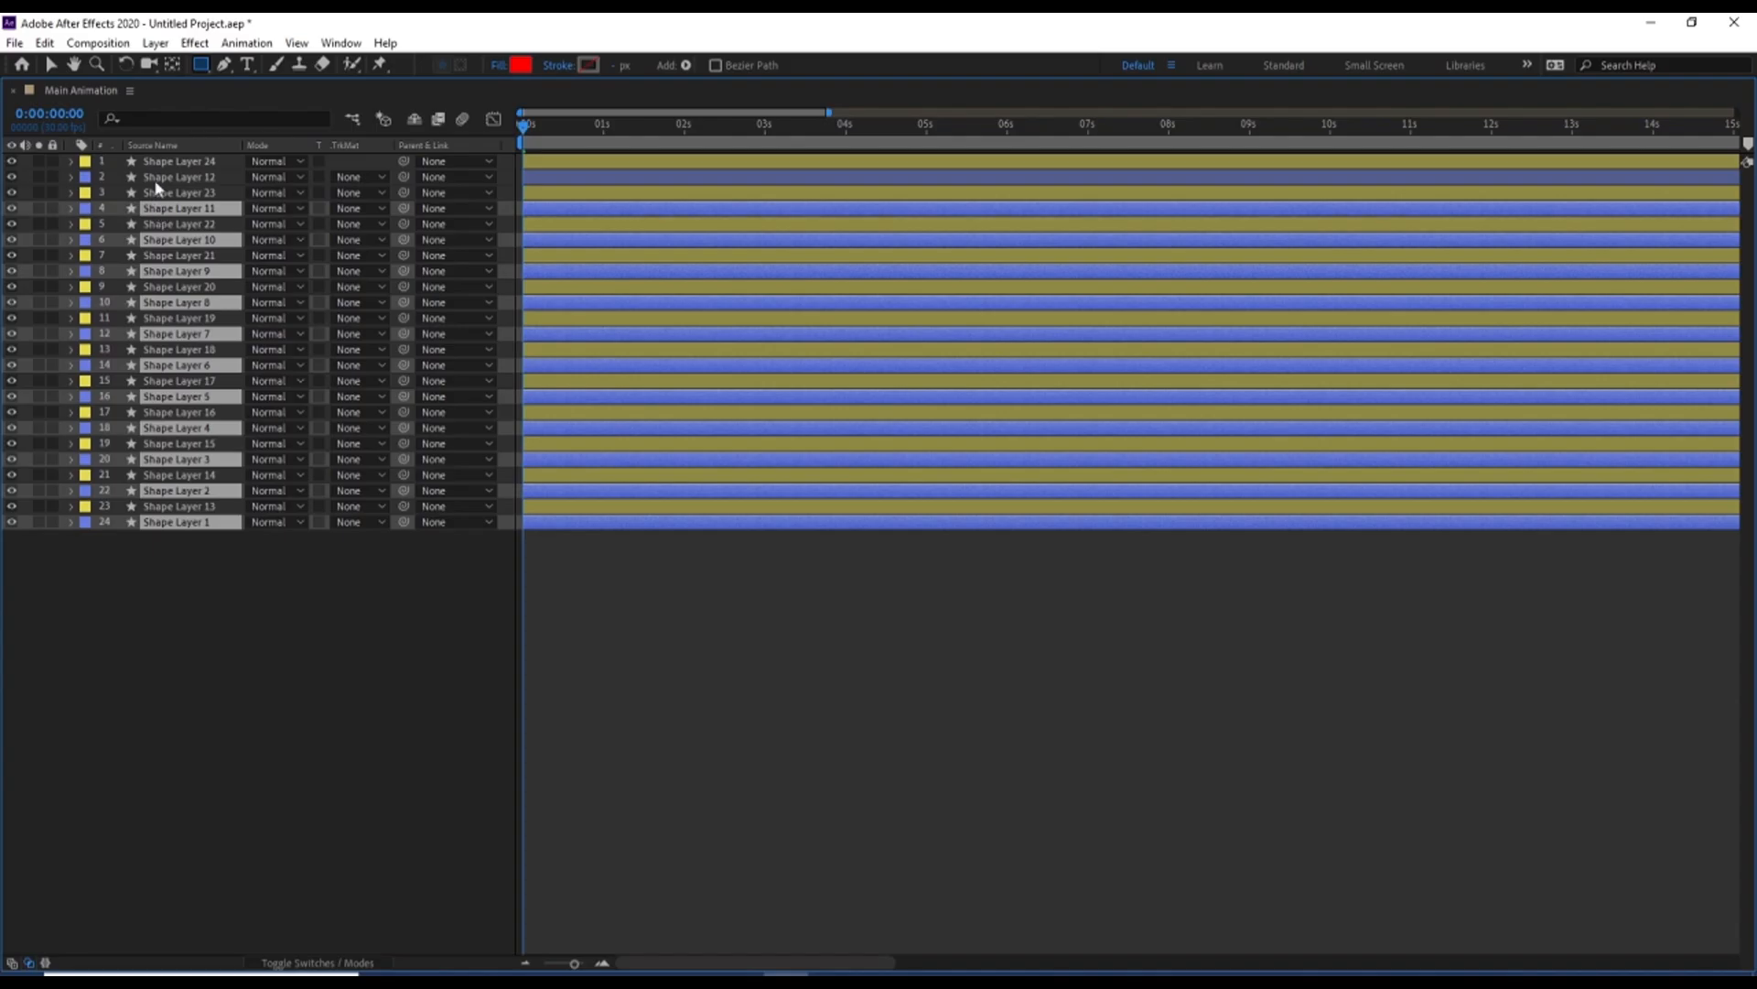
ctrl+click(157, 180)
click(500, 66)
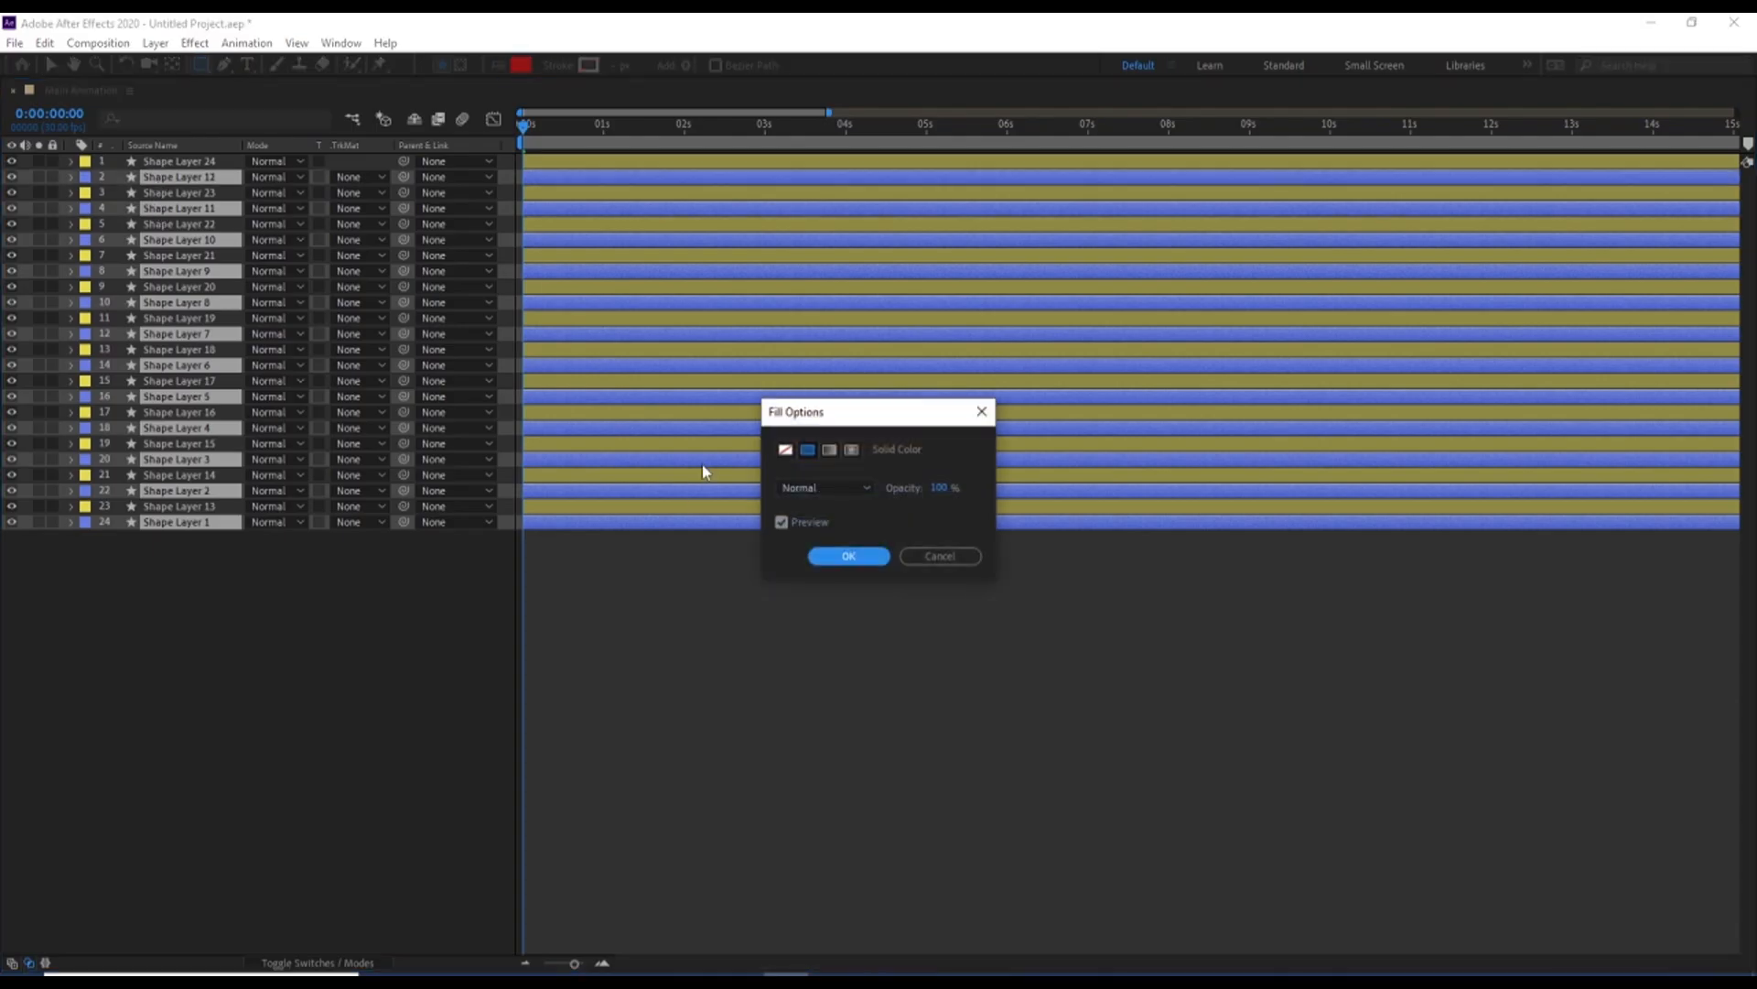
click(785, 450)
click(844, 557)
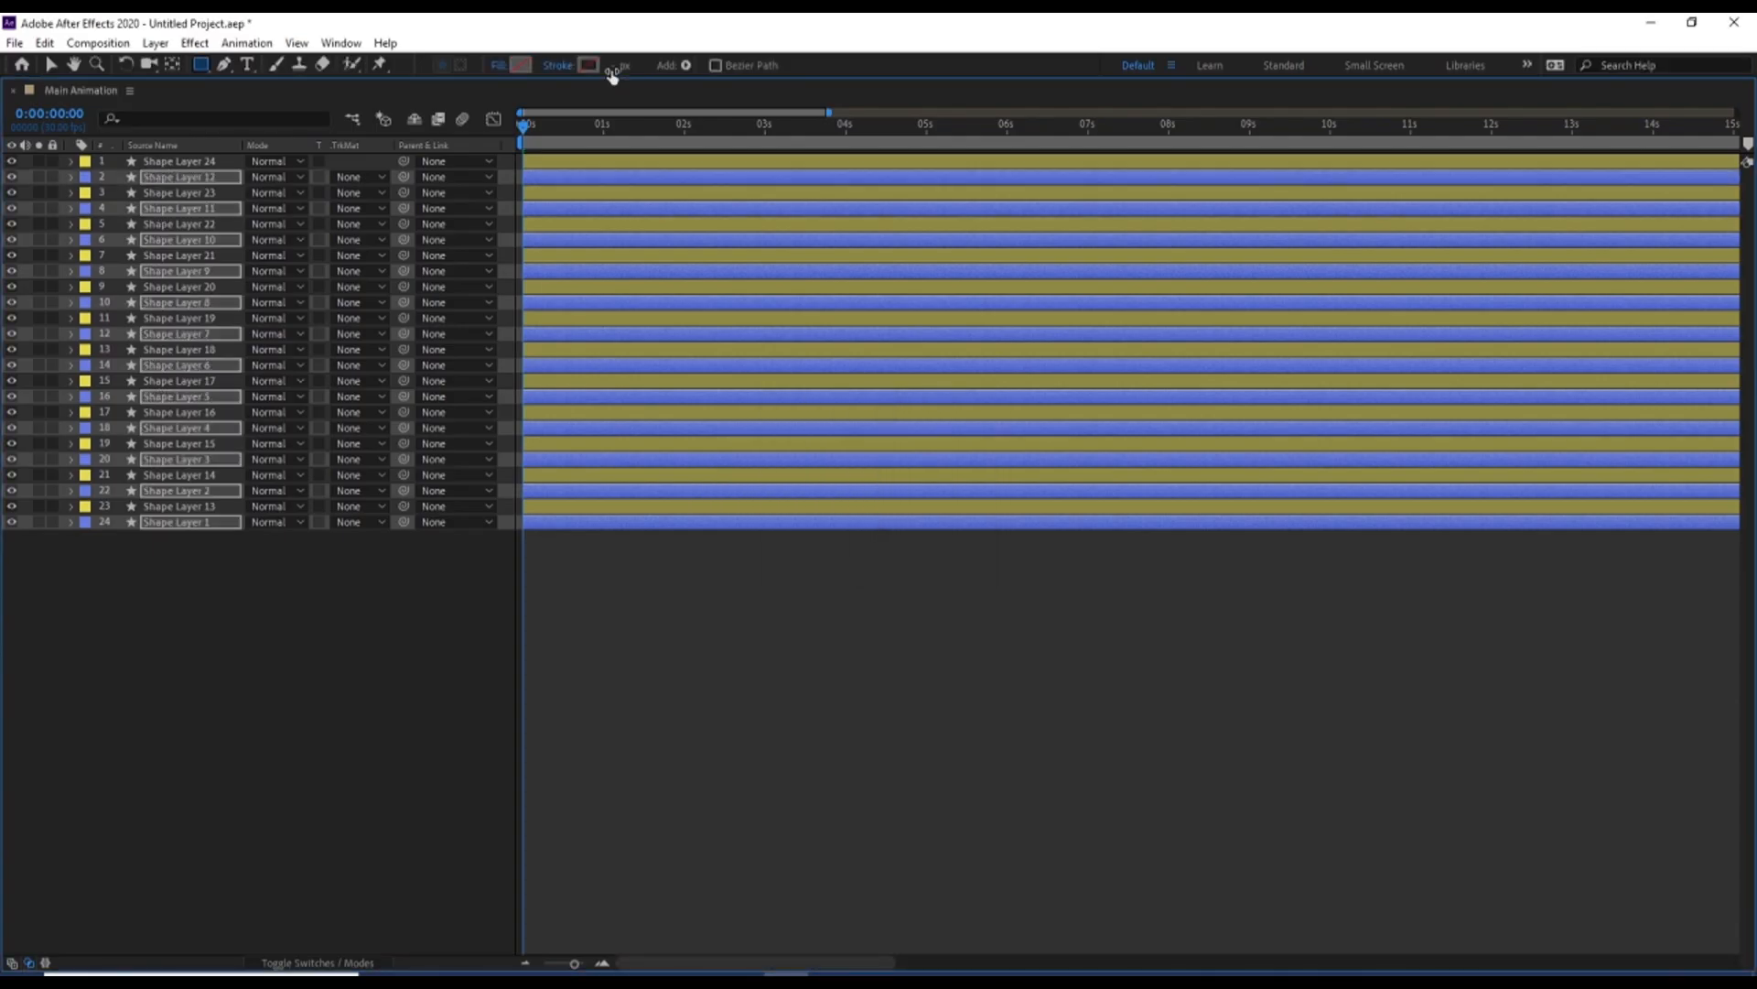
Give the blue-labelled shape layers a black 5 px stroke and preview their slide-in with only these layers soloed
click(589, 65)
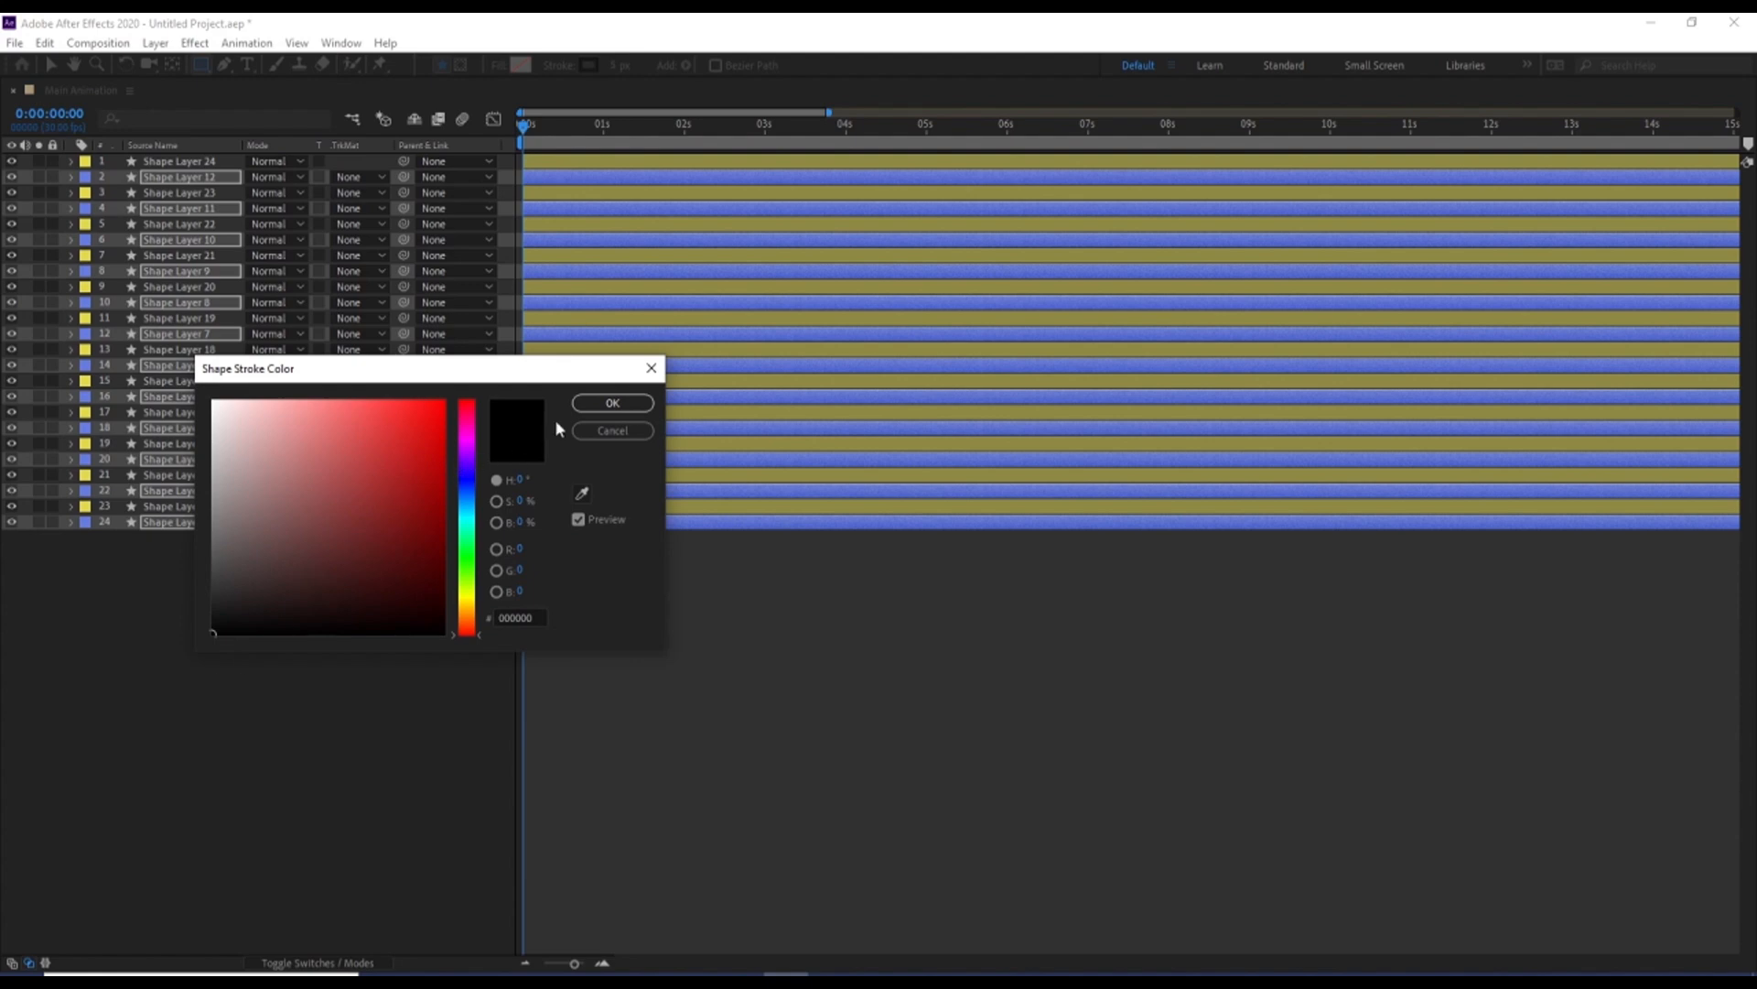
click(589, 402)
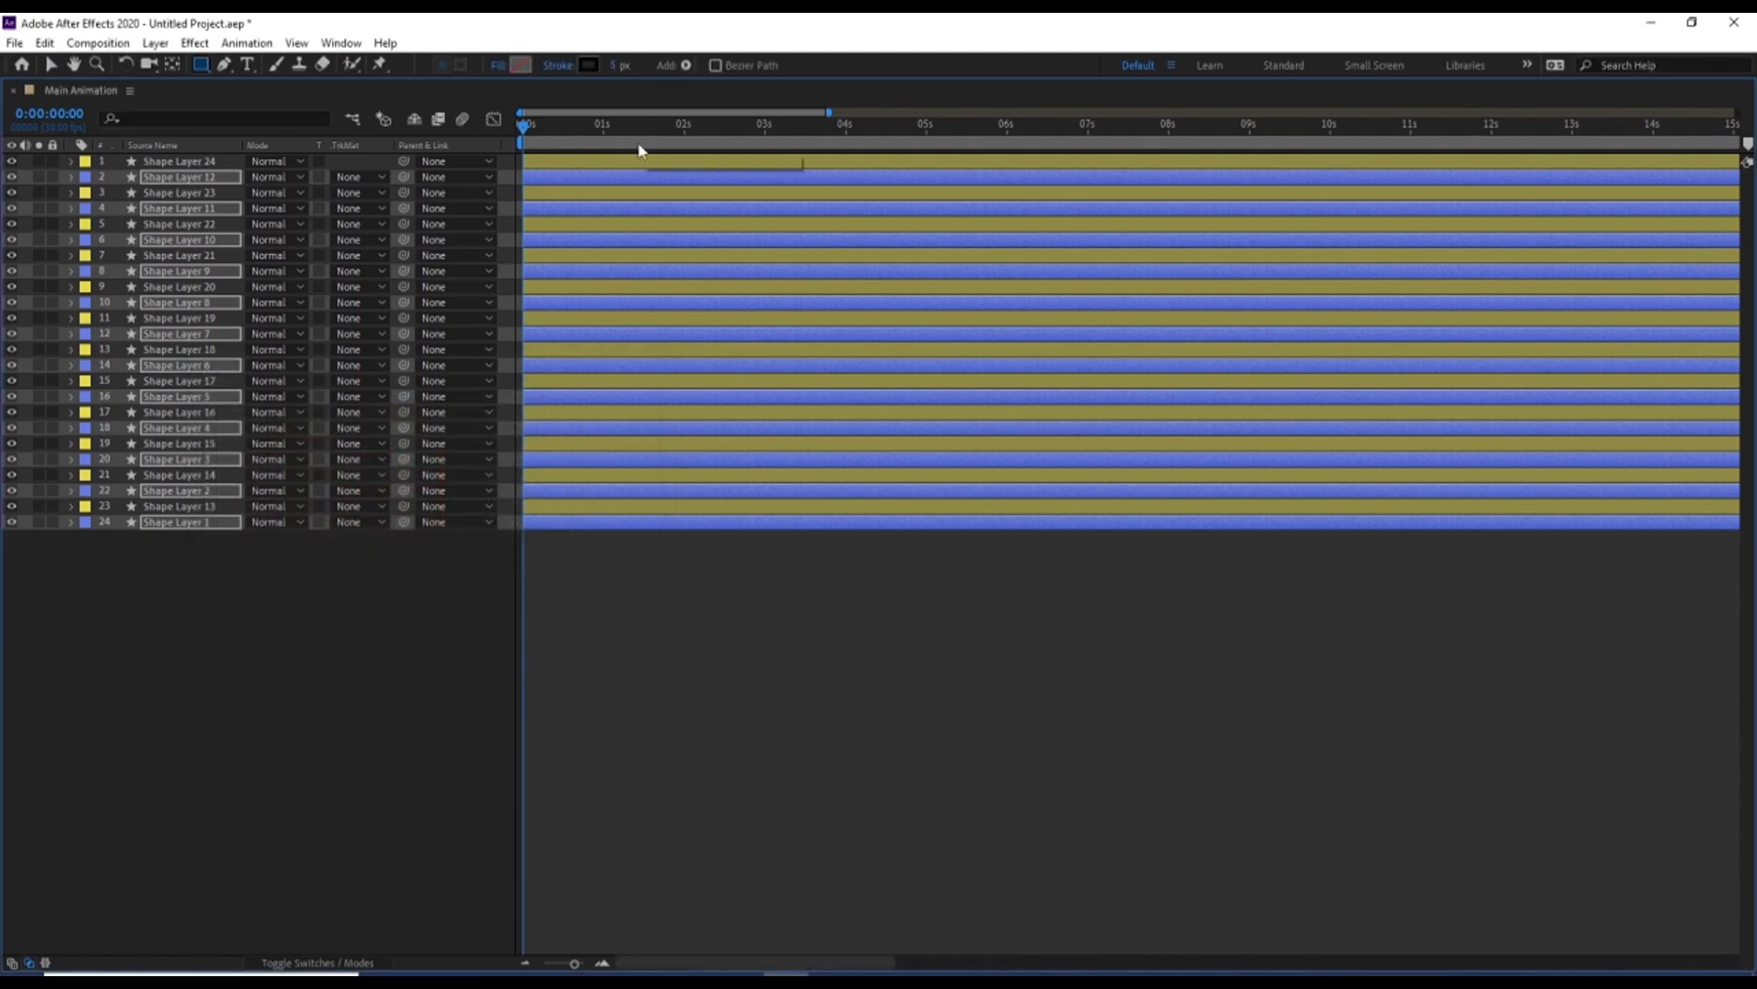
key(grave)
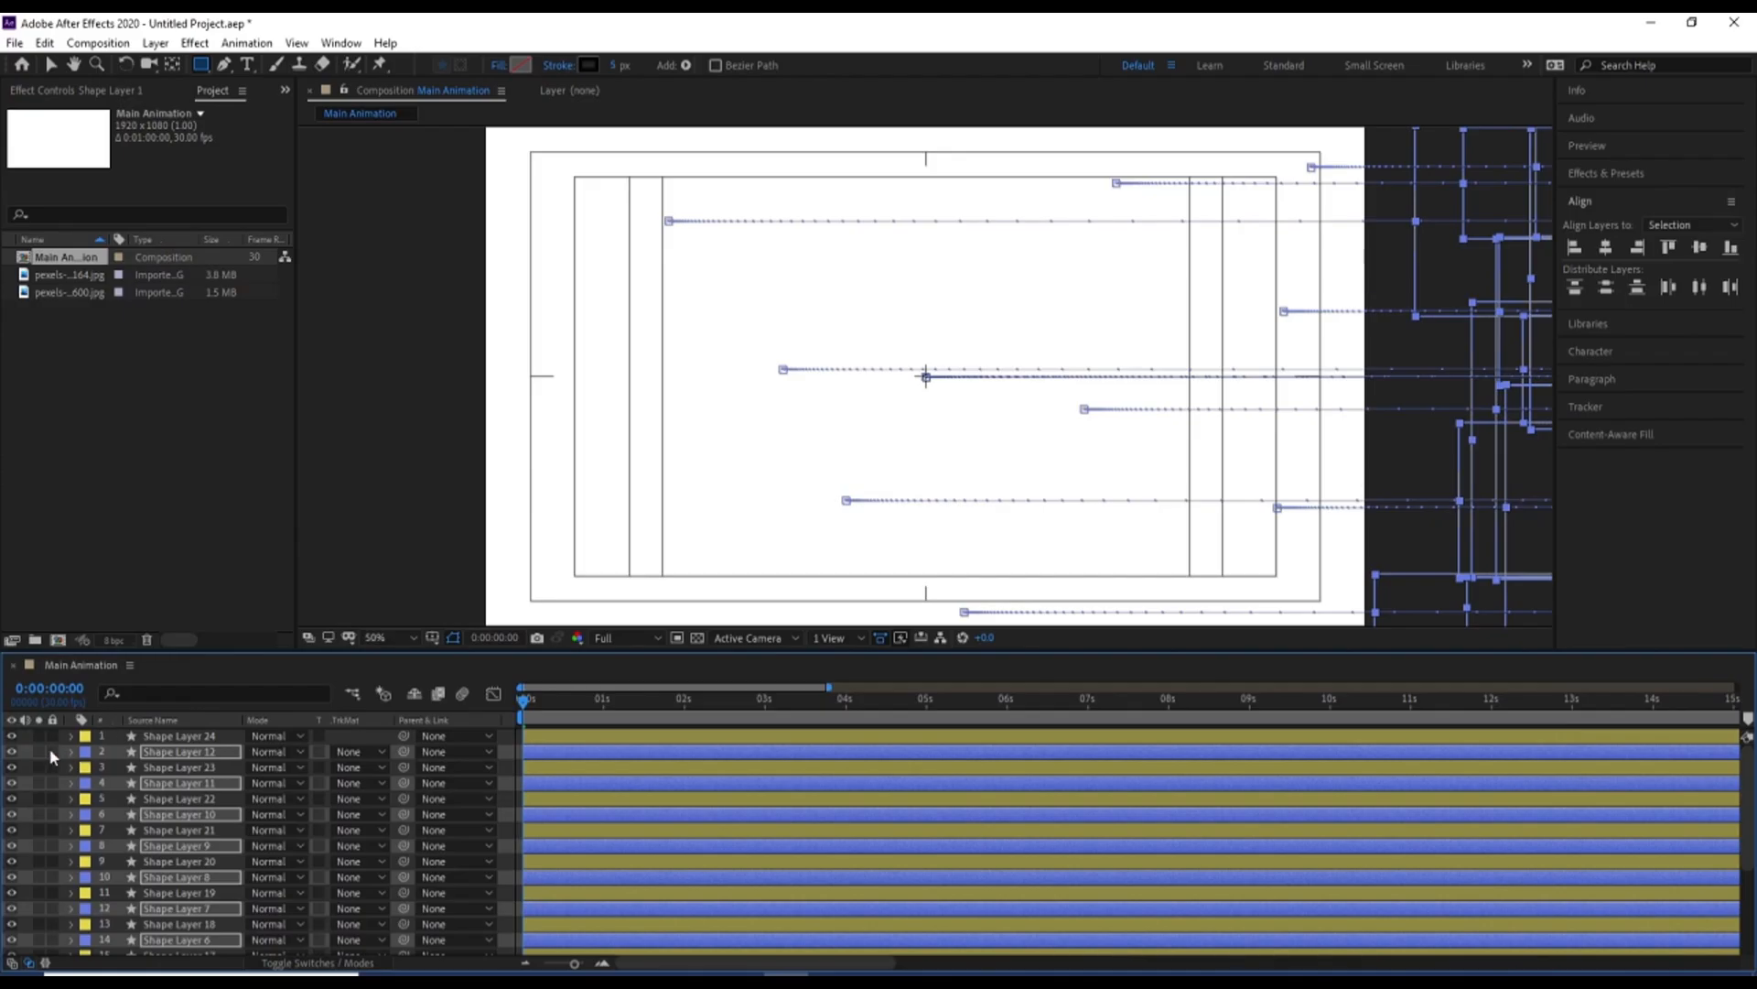
key(space)
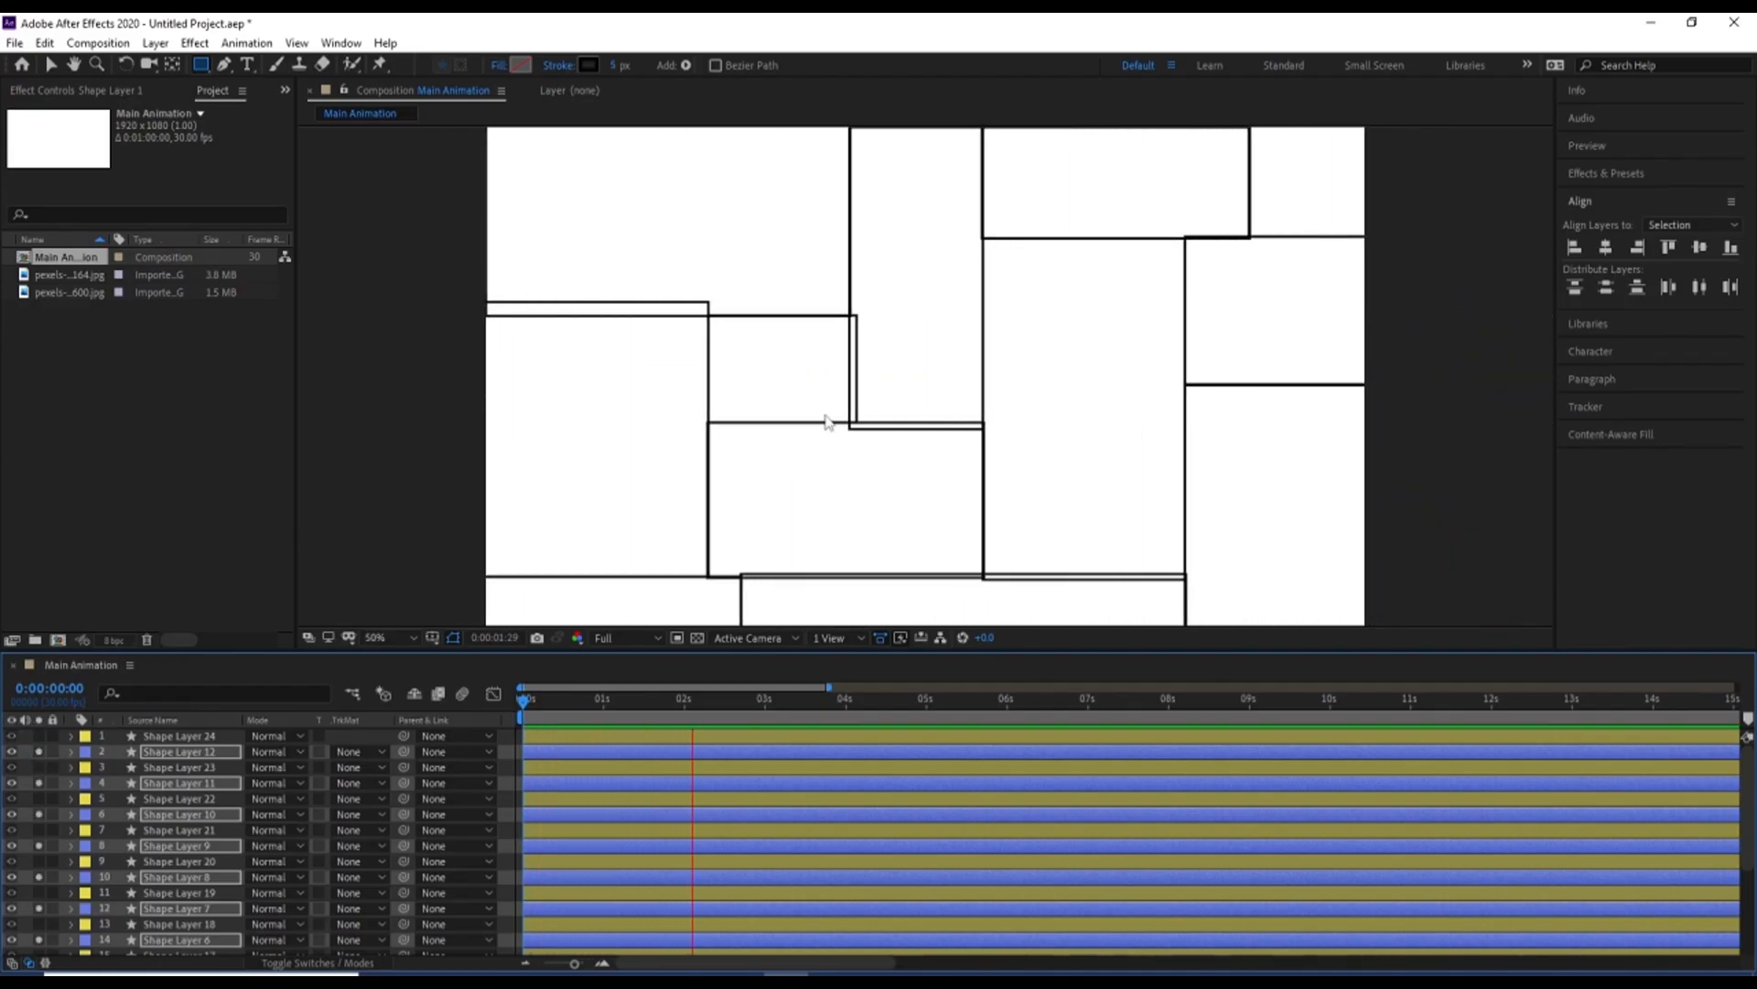
key(space)
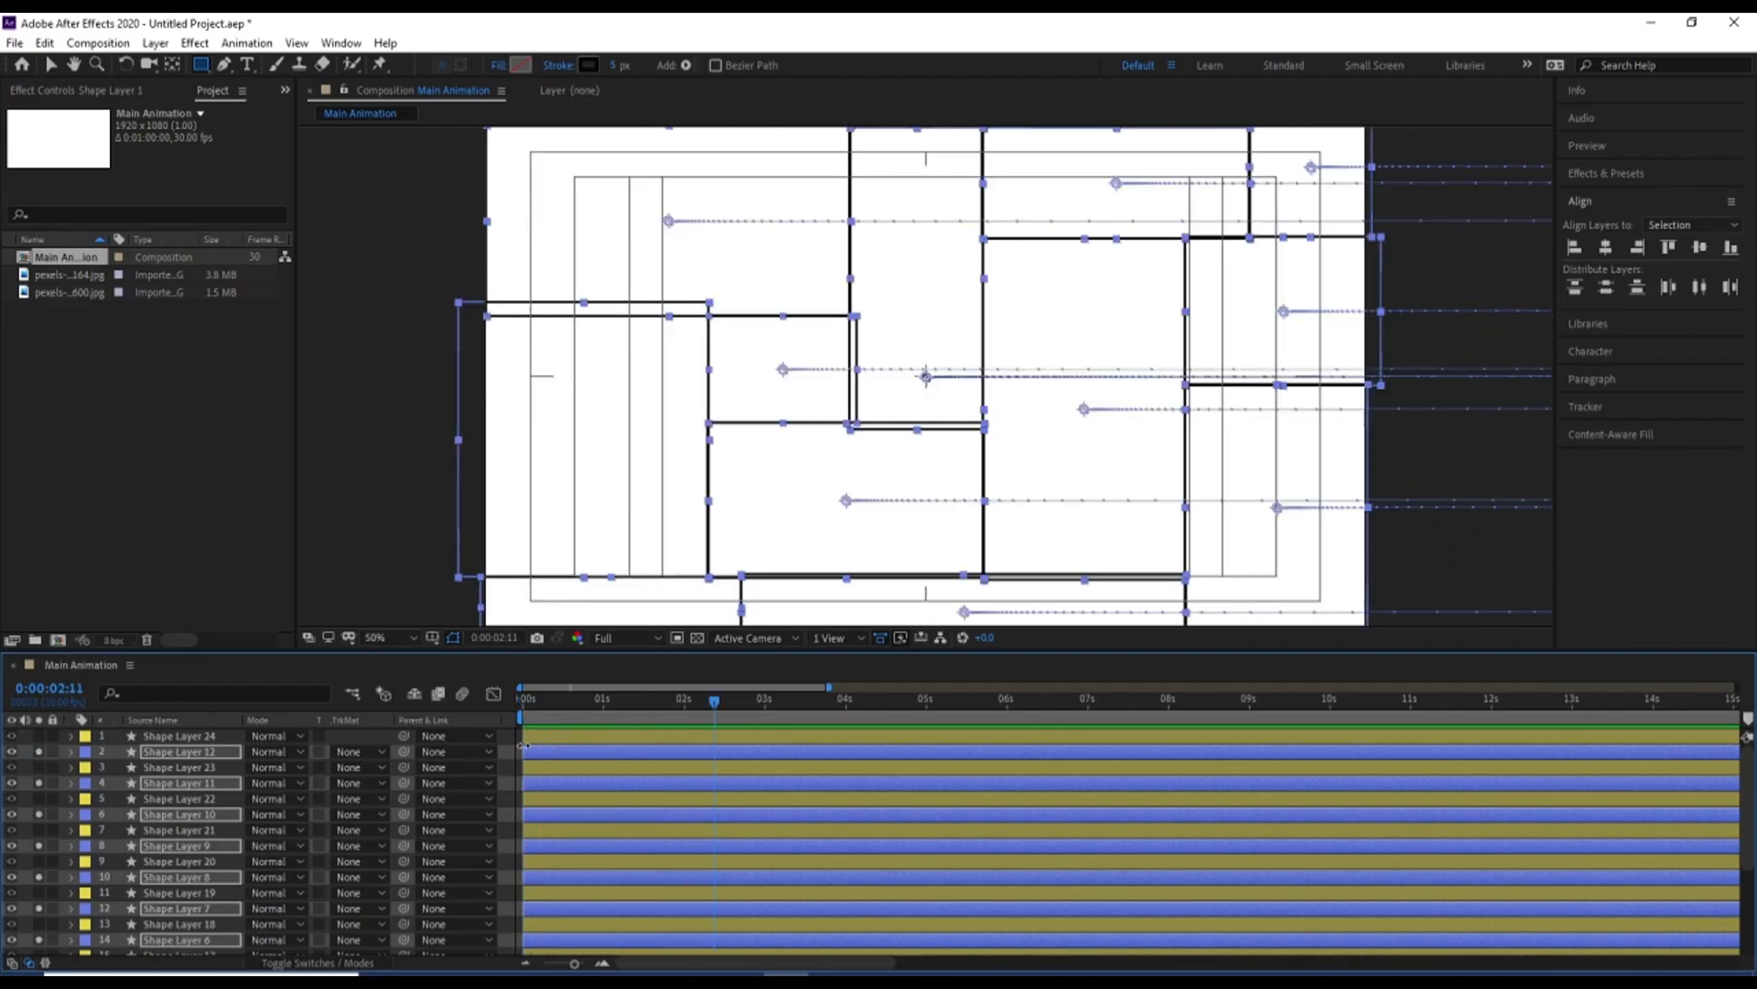
Apply a Gaussian Blur effect to Shape Layer 12 and set its Blurriness to 85
click(210, 752)
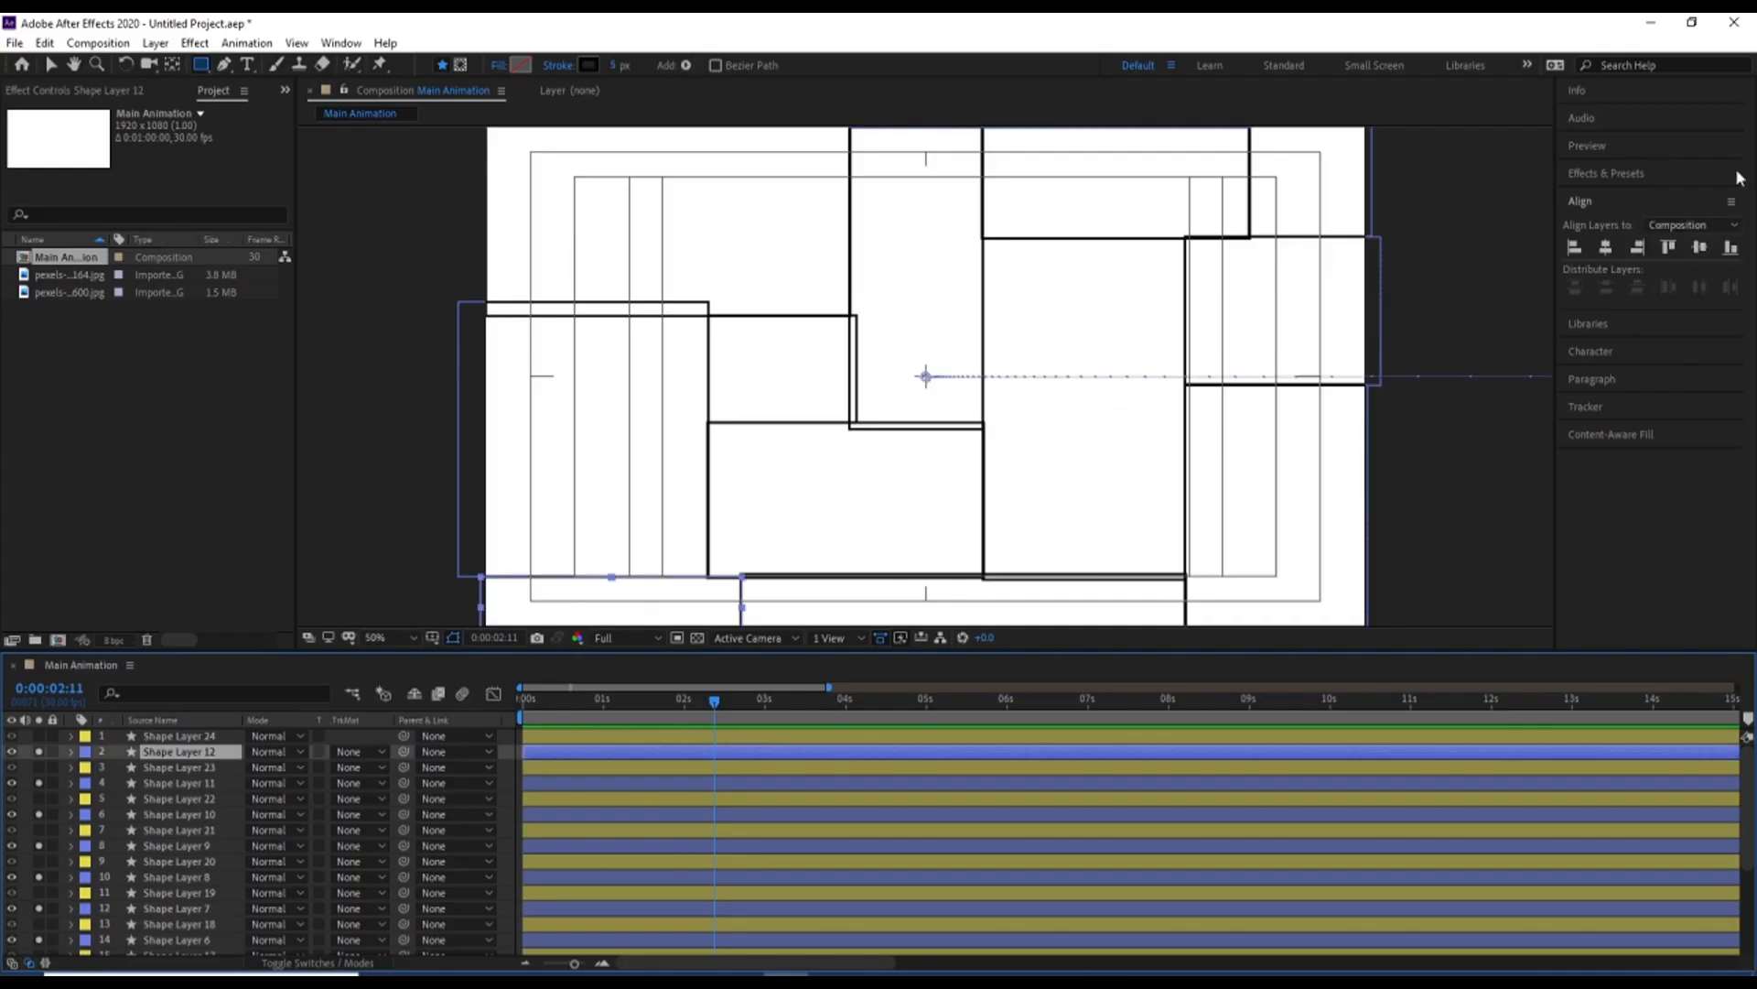
click(1606, 178)
click(1614, 198)
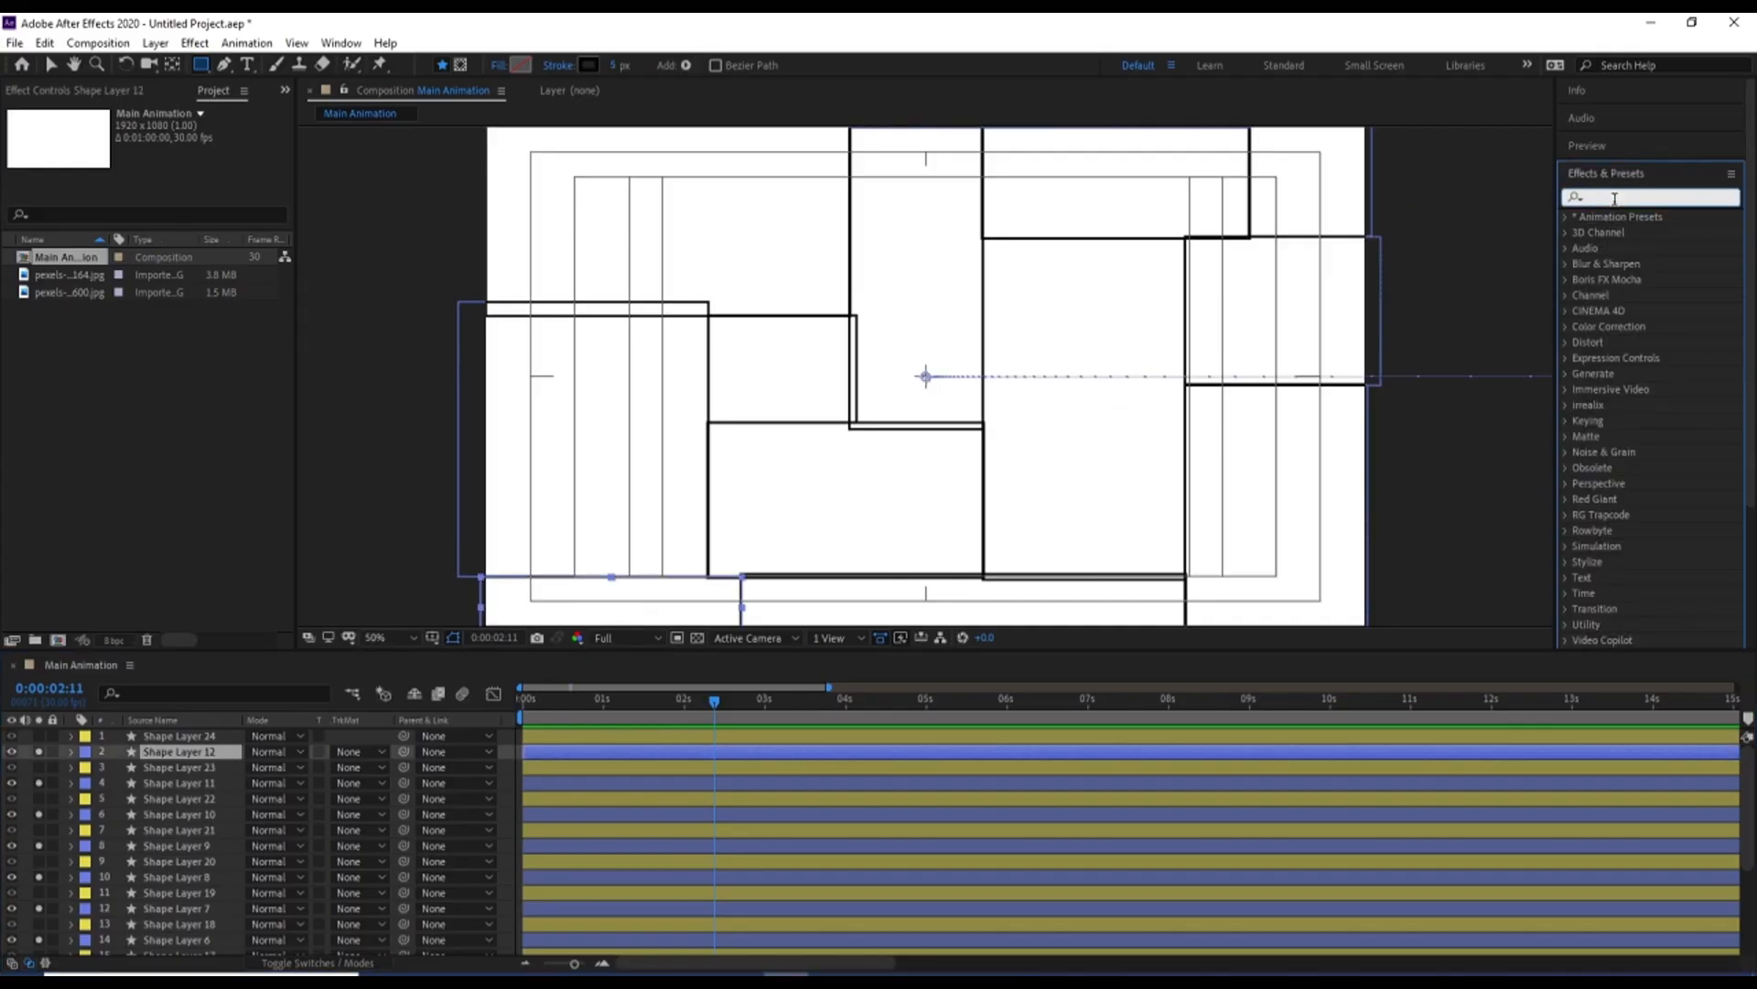
text(blur)
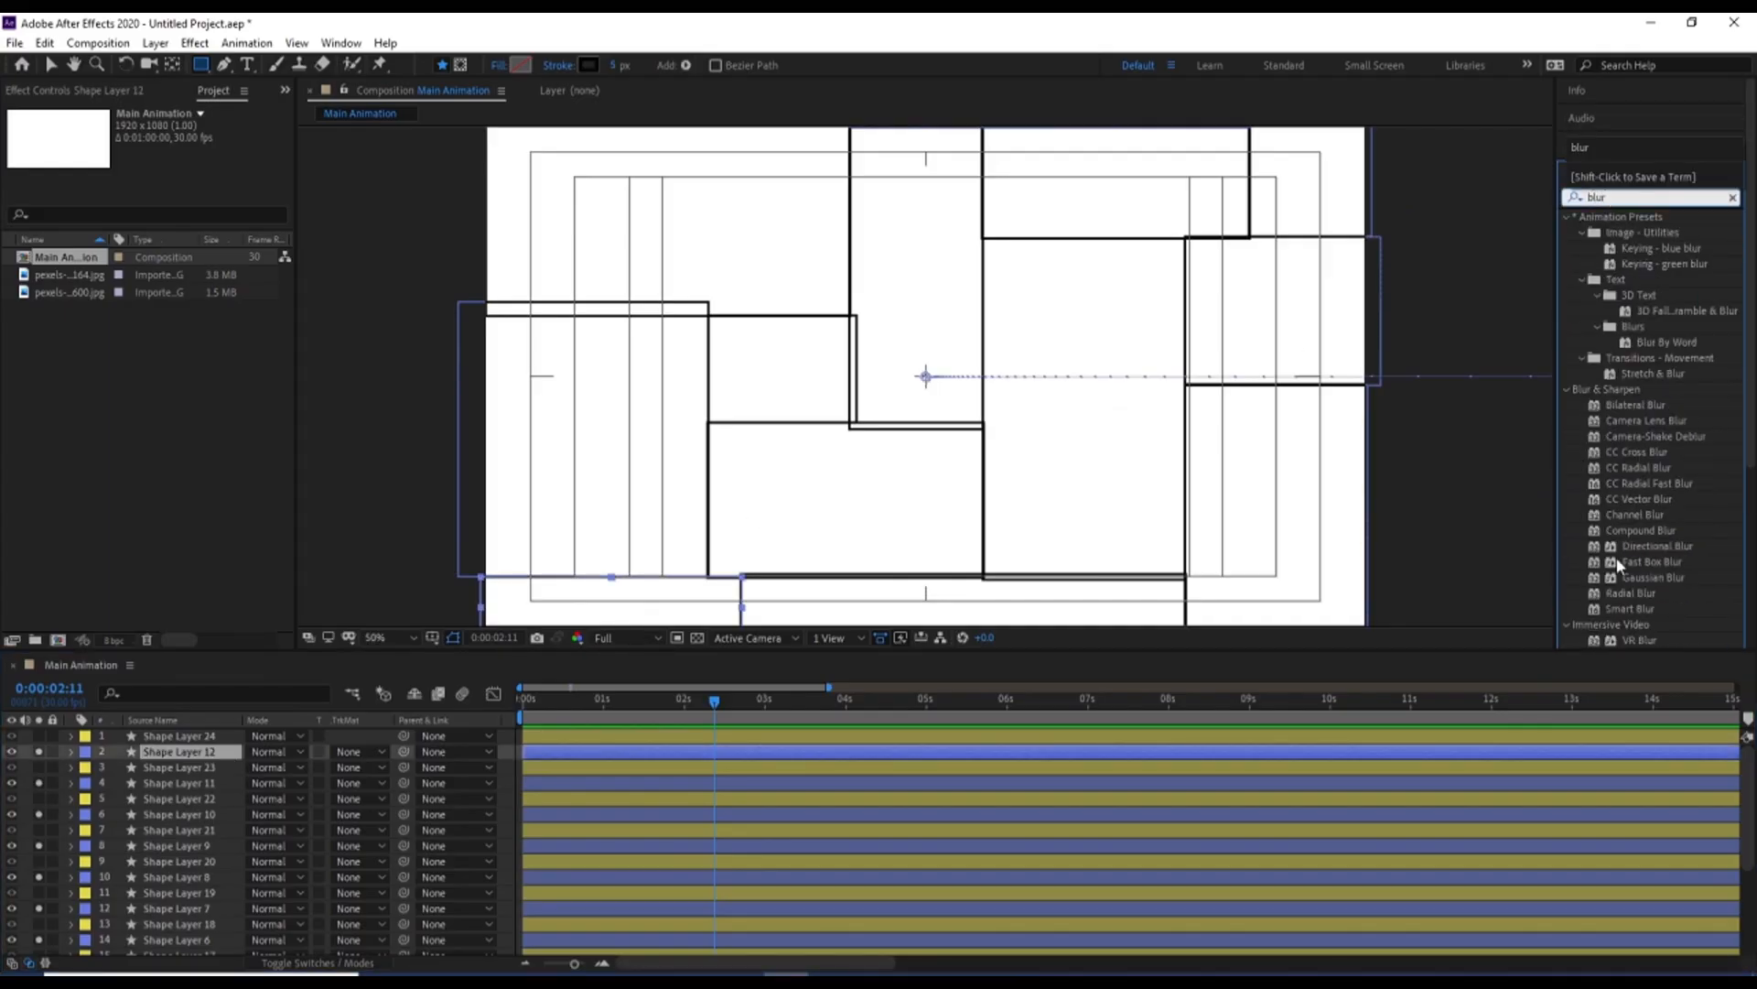
double_click(1639, 576)
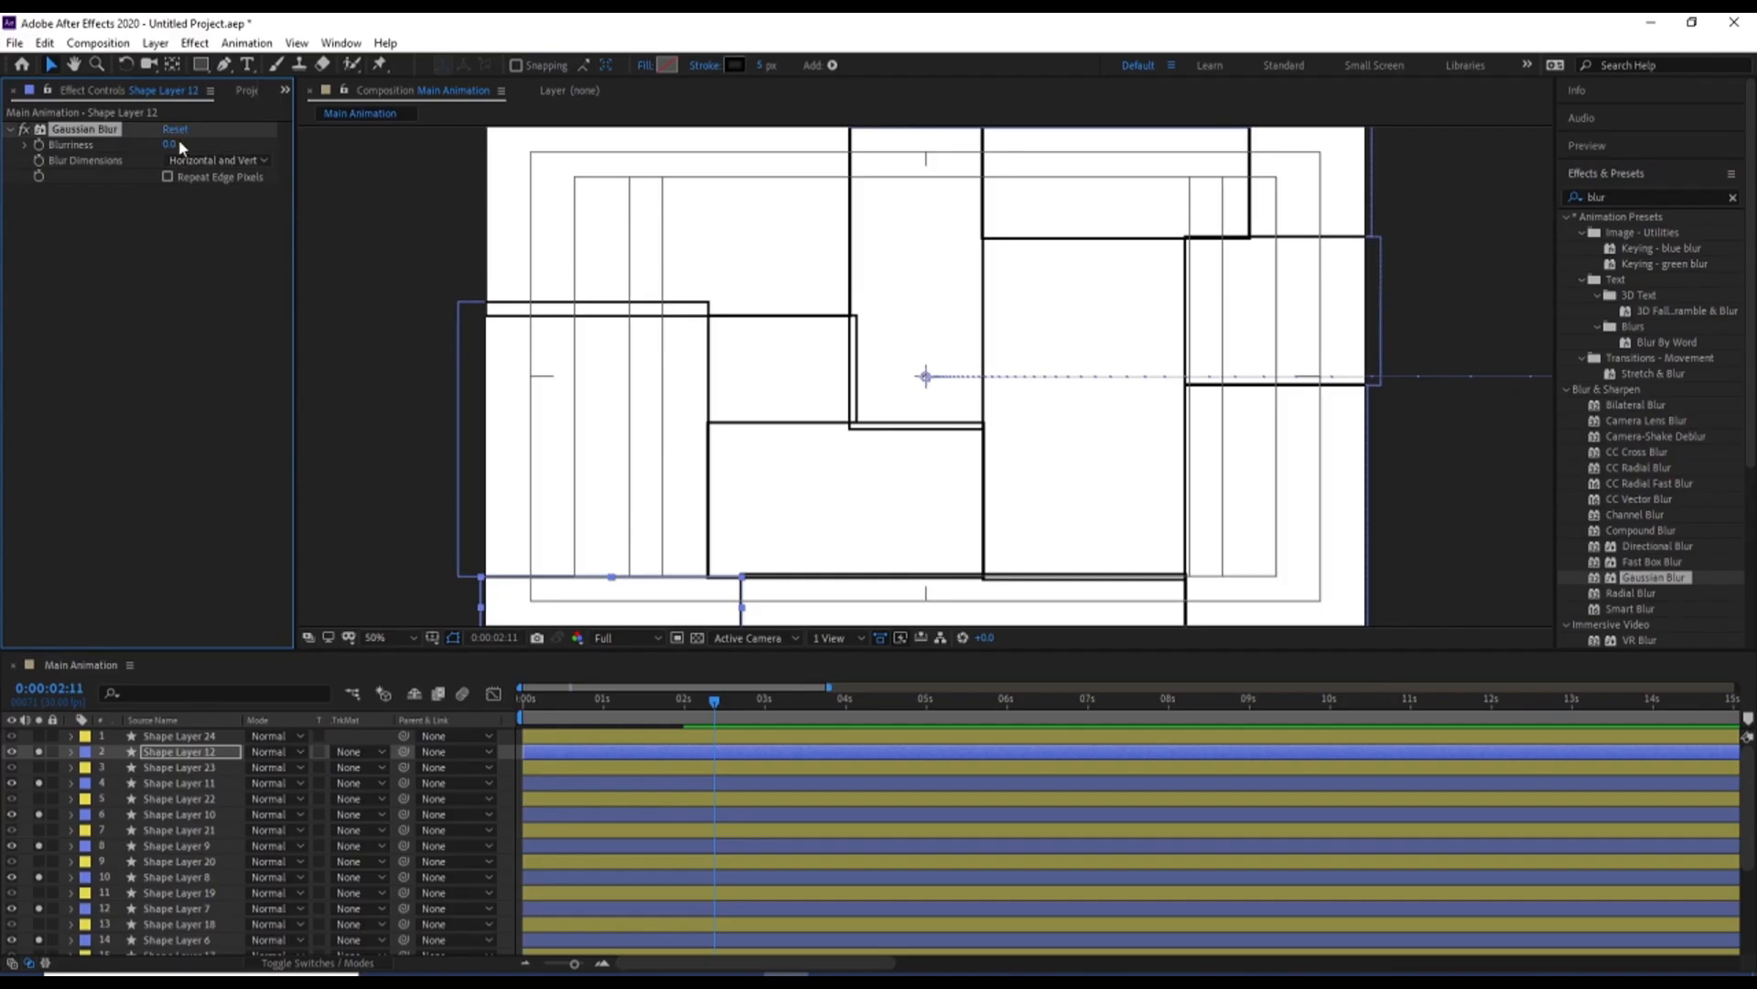
click(171, 144)
key(Return)
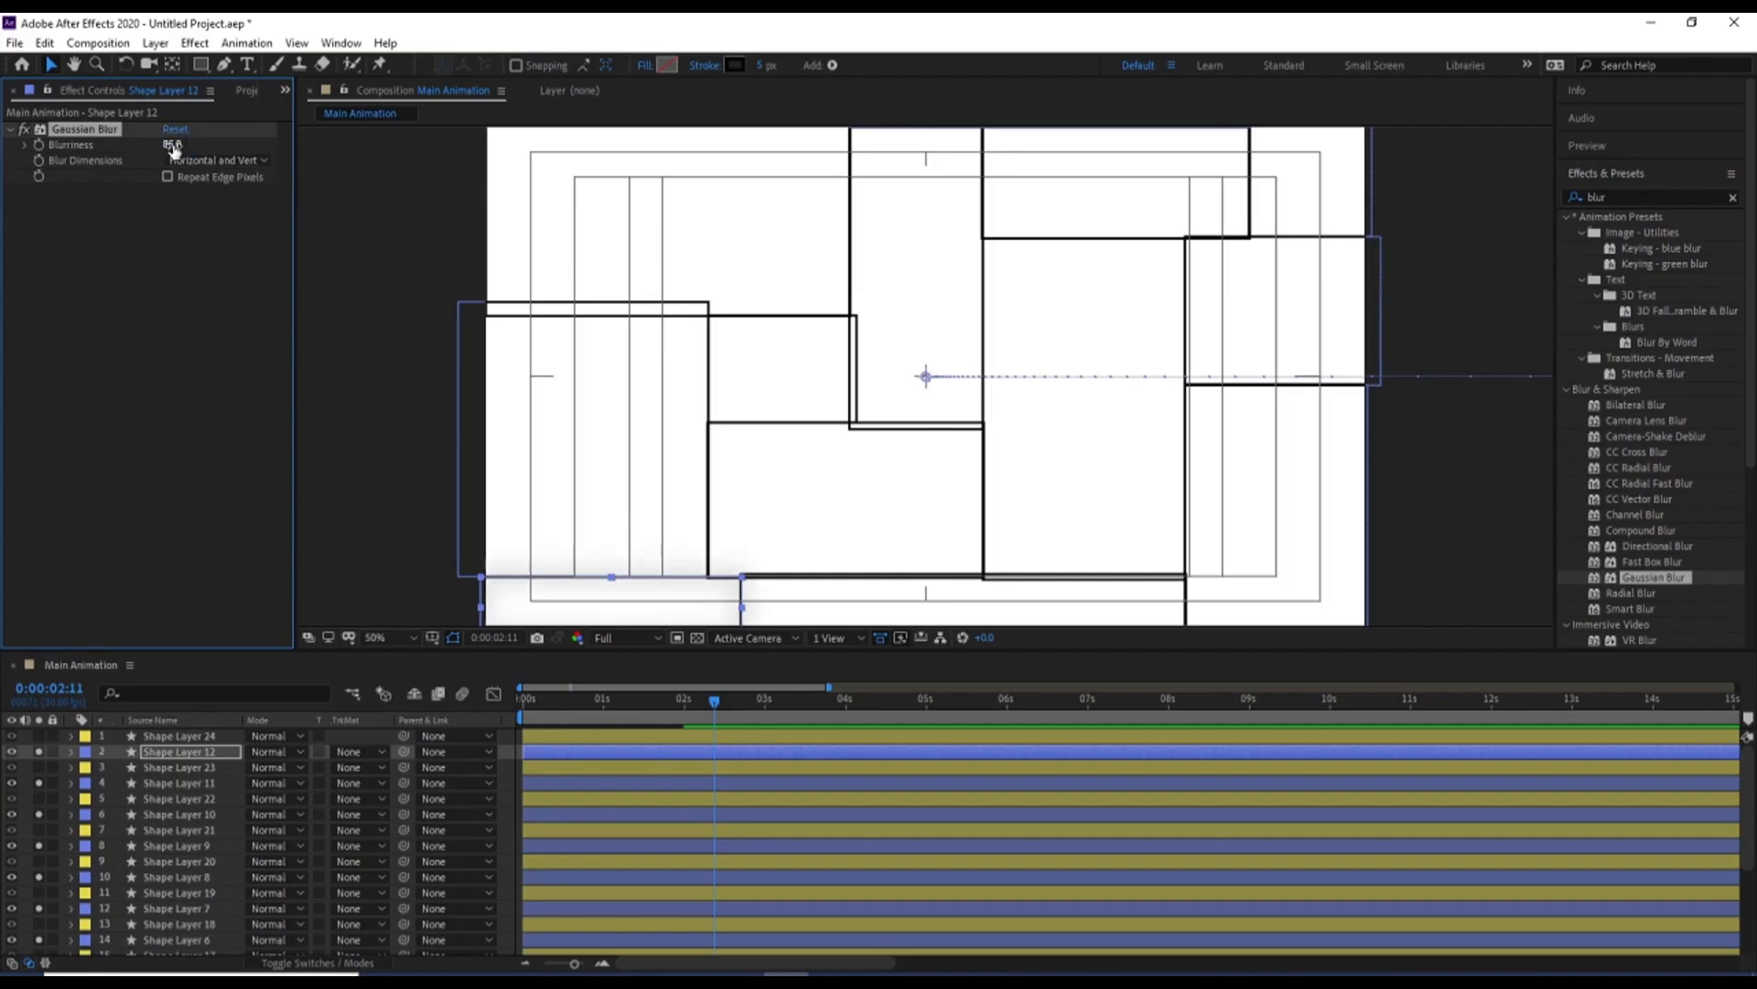
click(217, 328)
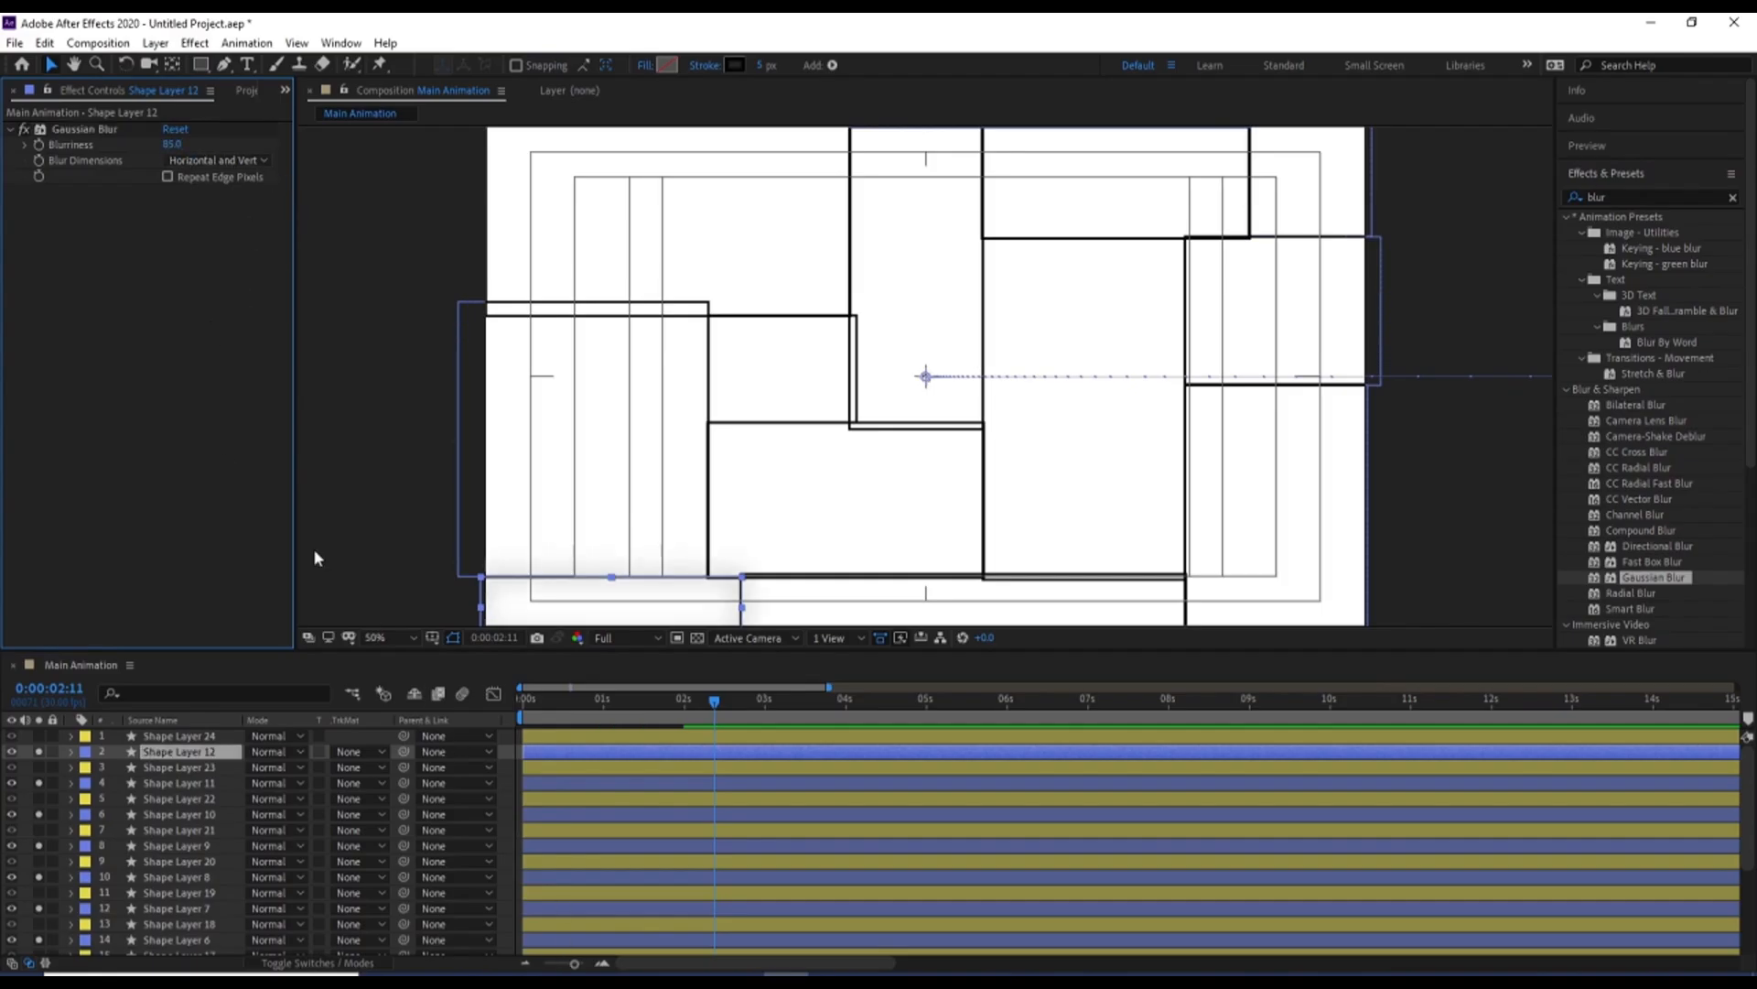
Copy the Gaussian Blur from Shape Layer 12 onto the other eleven blue-labelled layers, Shape Layer 11 to Shape Layer 1
click(95, 130)
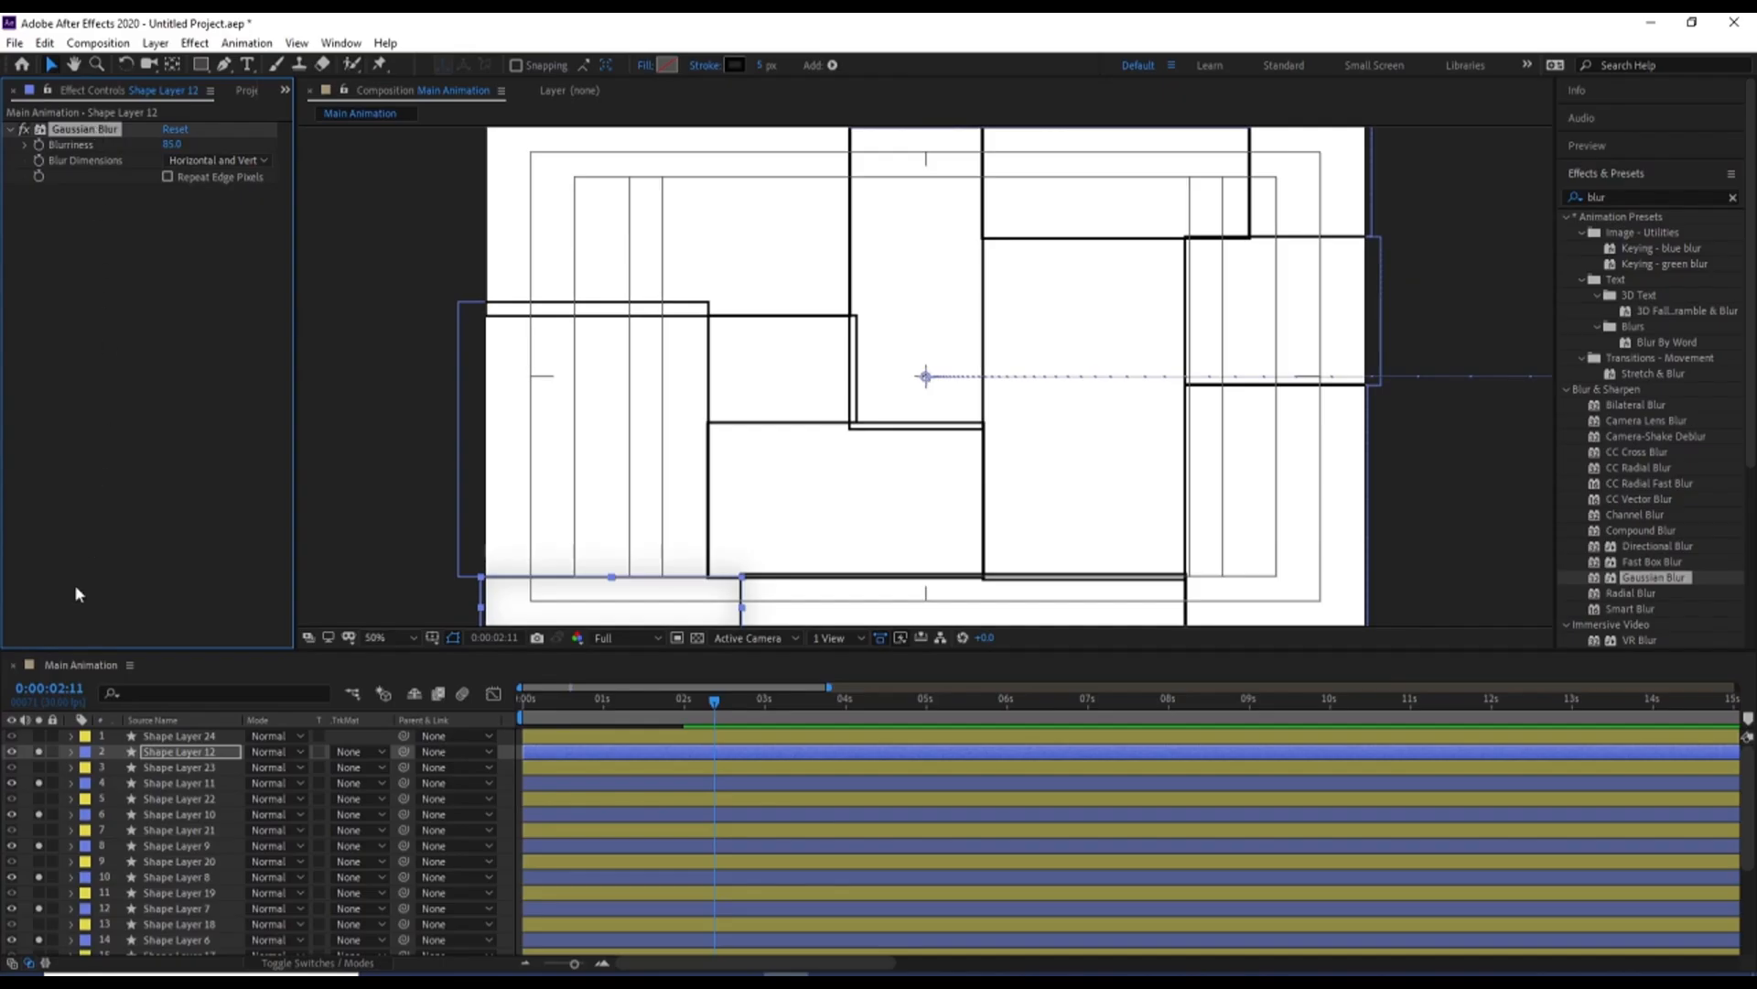
key(grave)
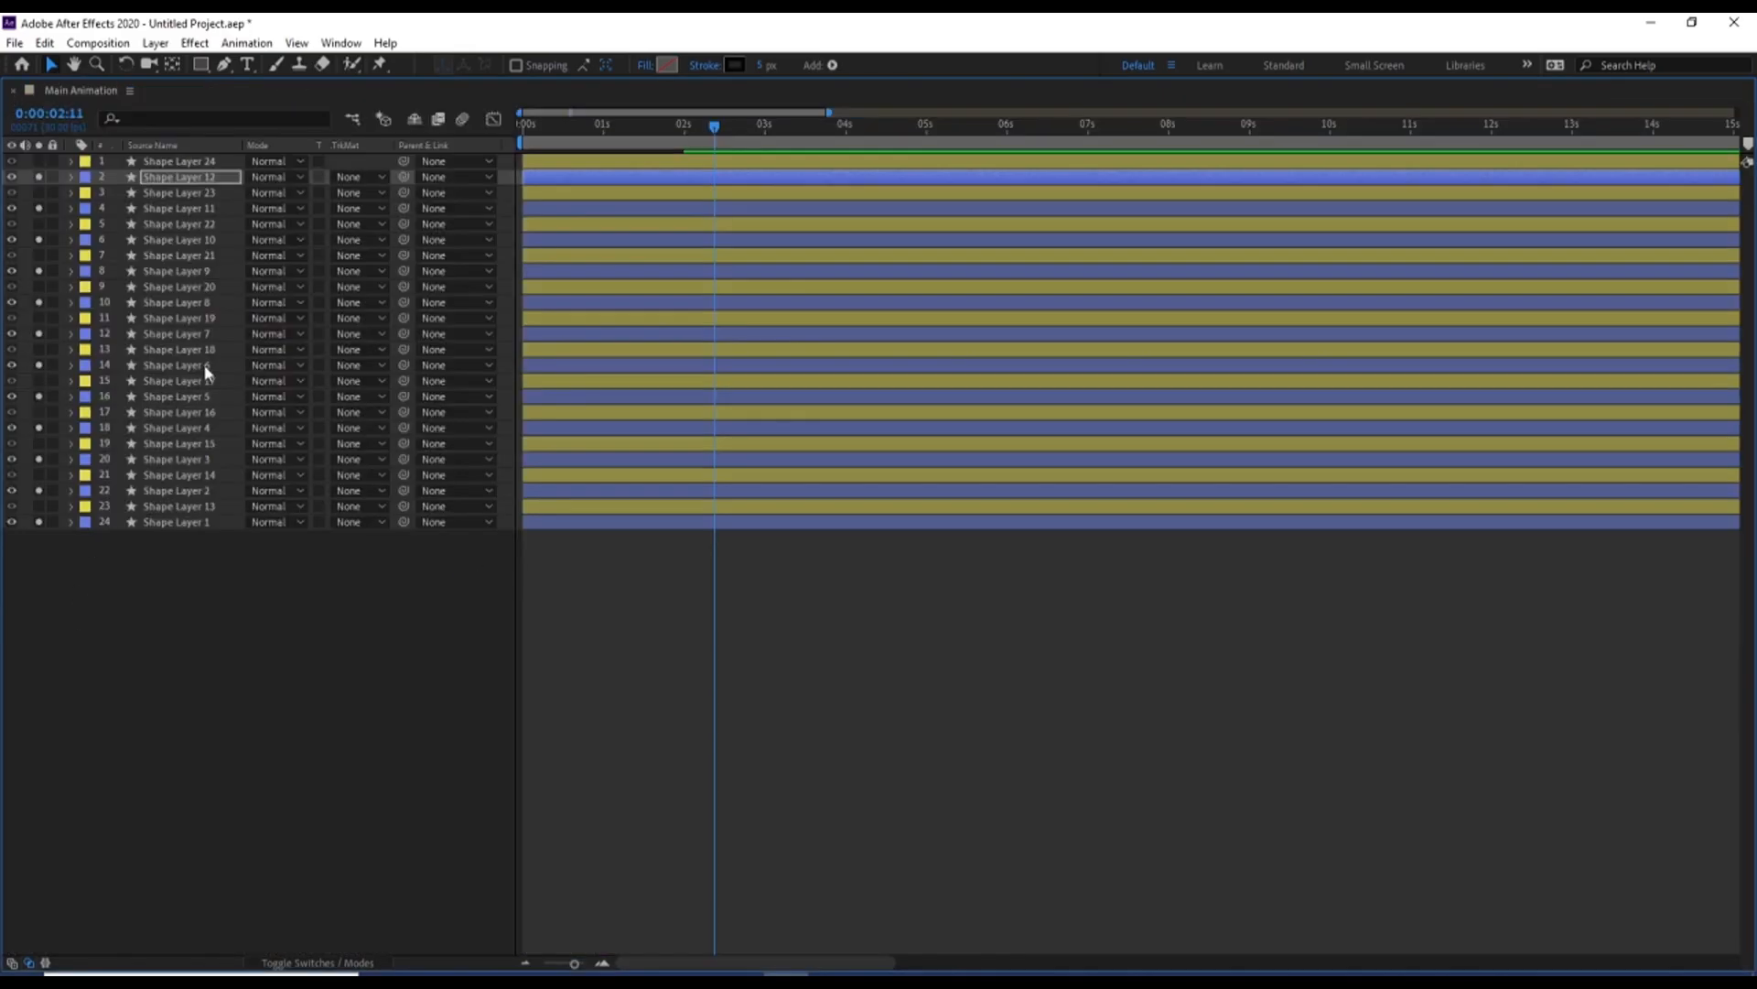
click(151, 209)
ctrl+click(160, 255)
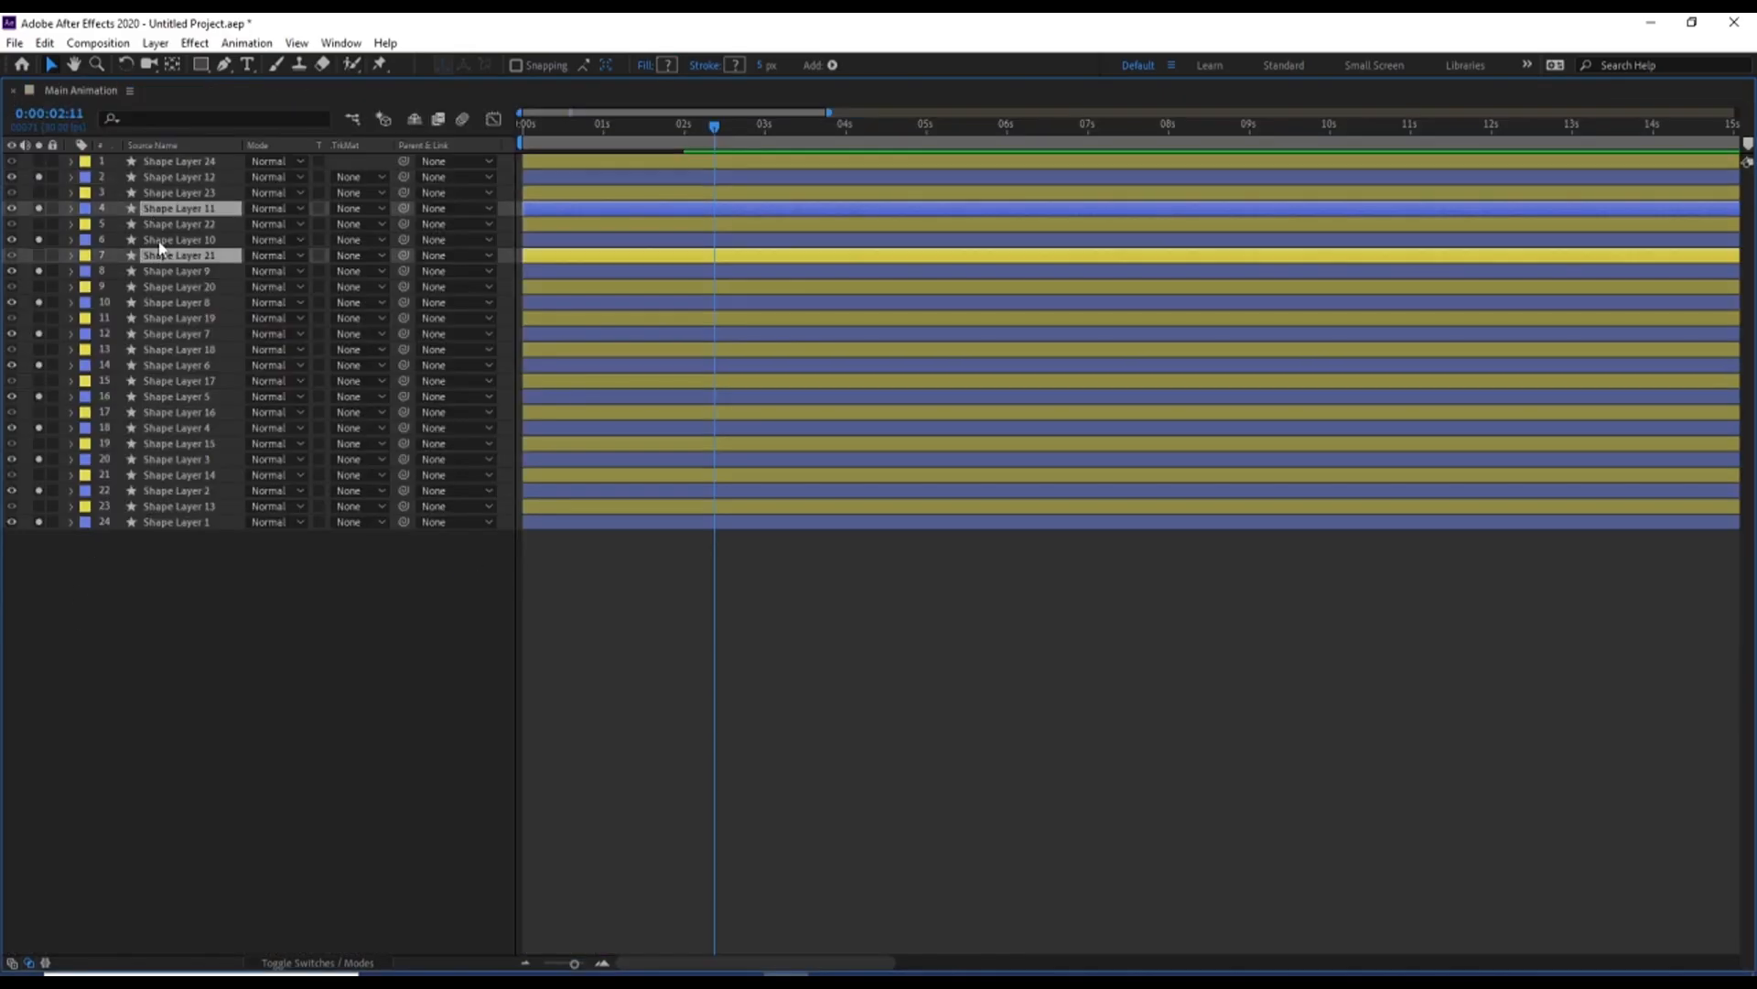
click(159, 240)
ctrl+click(156, 209)
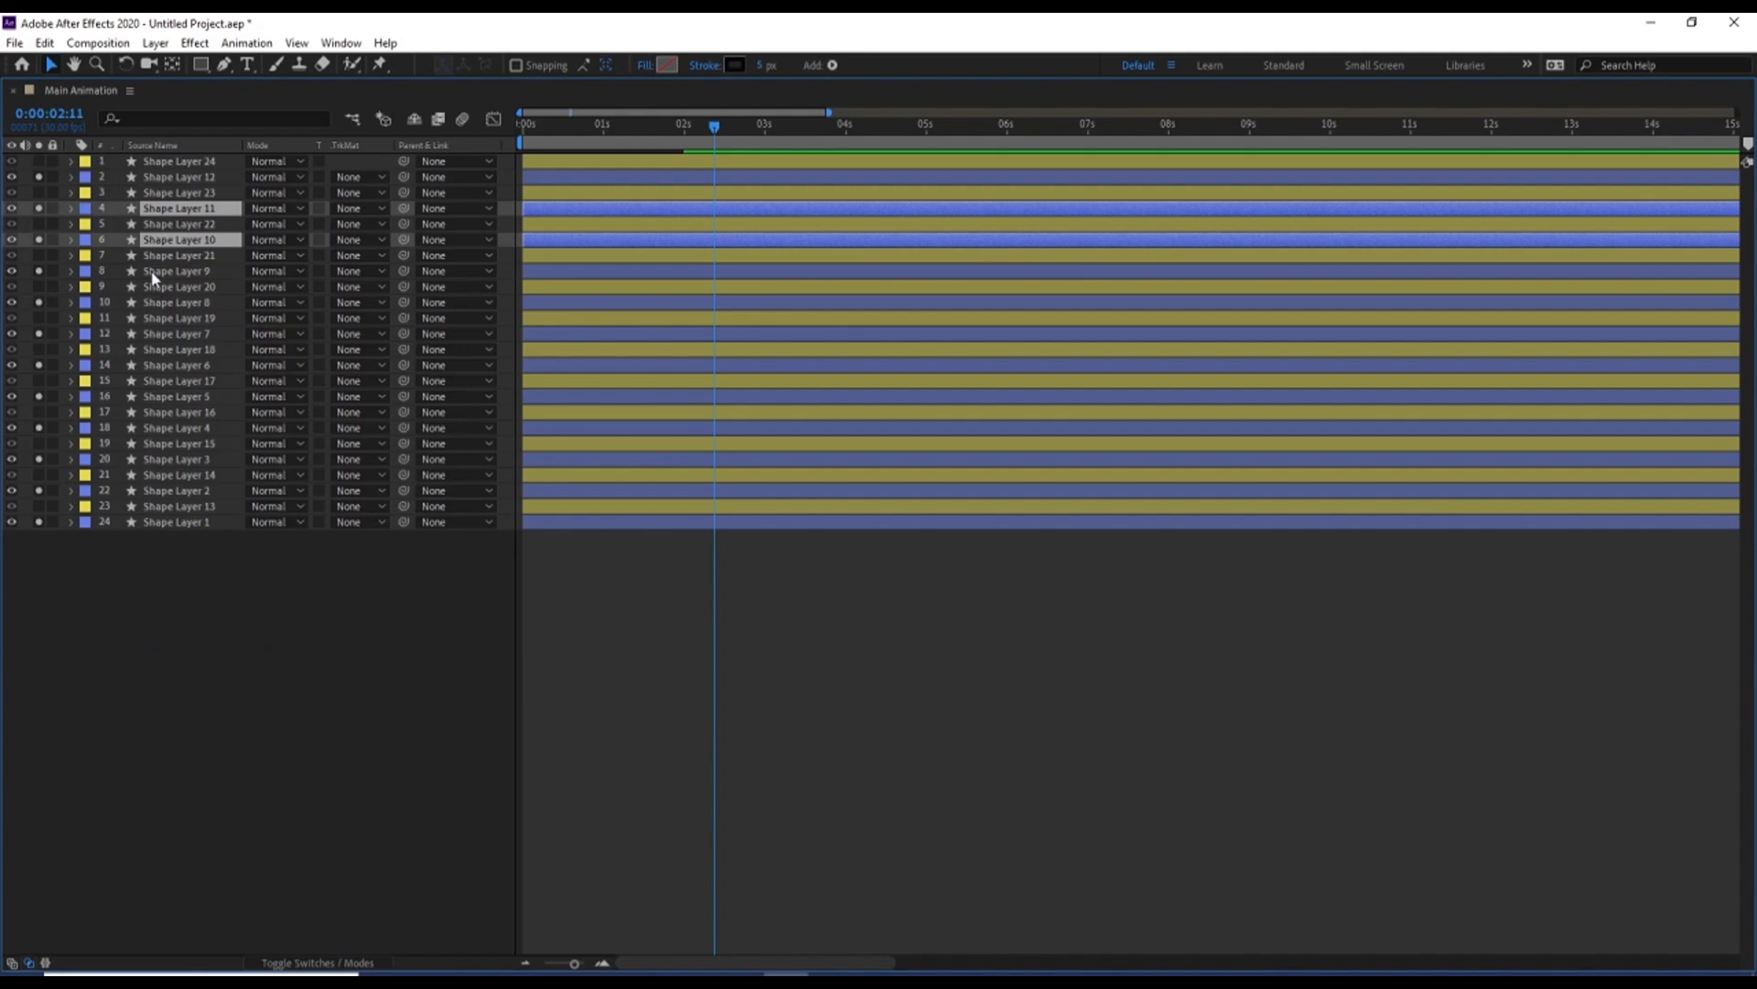
ctrl+click(153, 273)
ctrl+click(156, 303)
ctrl+click(153, 335)
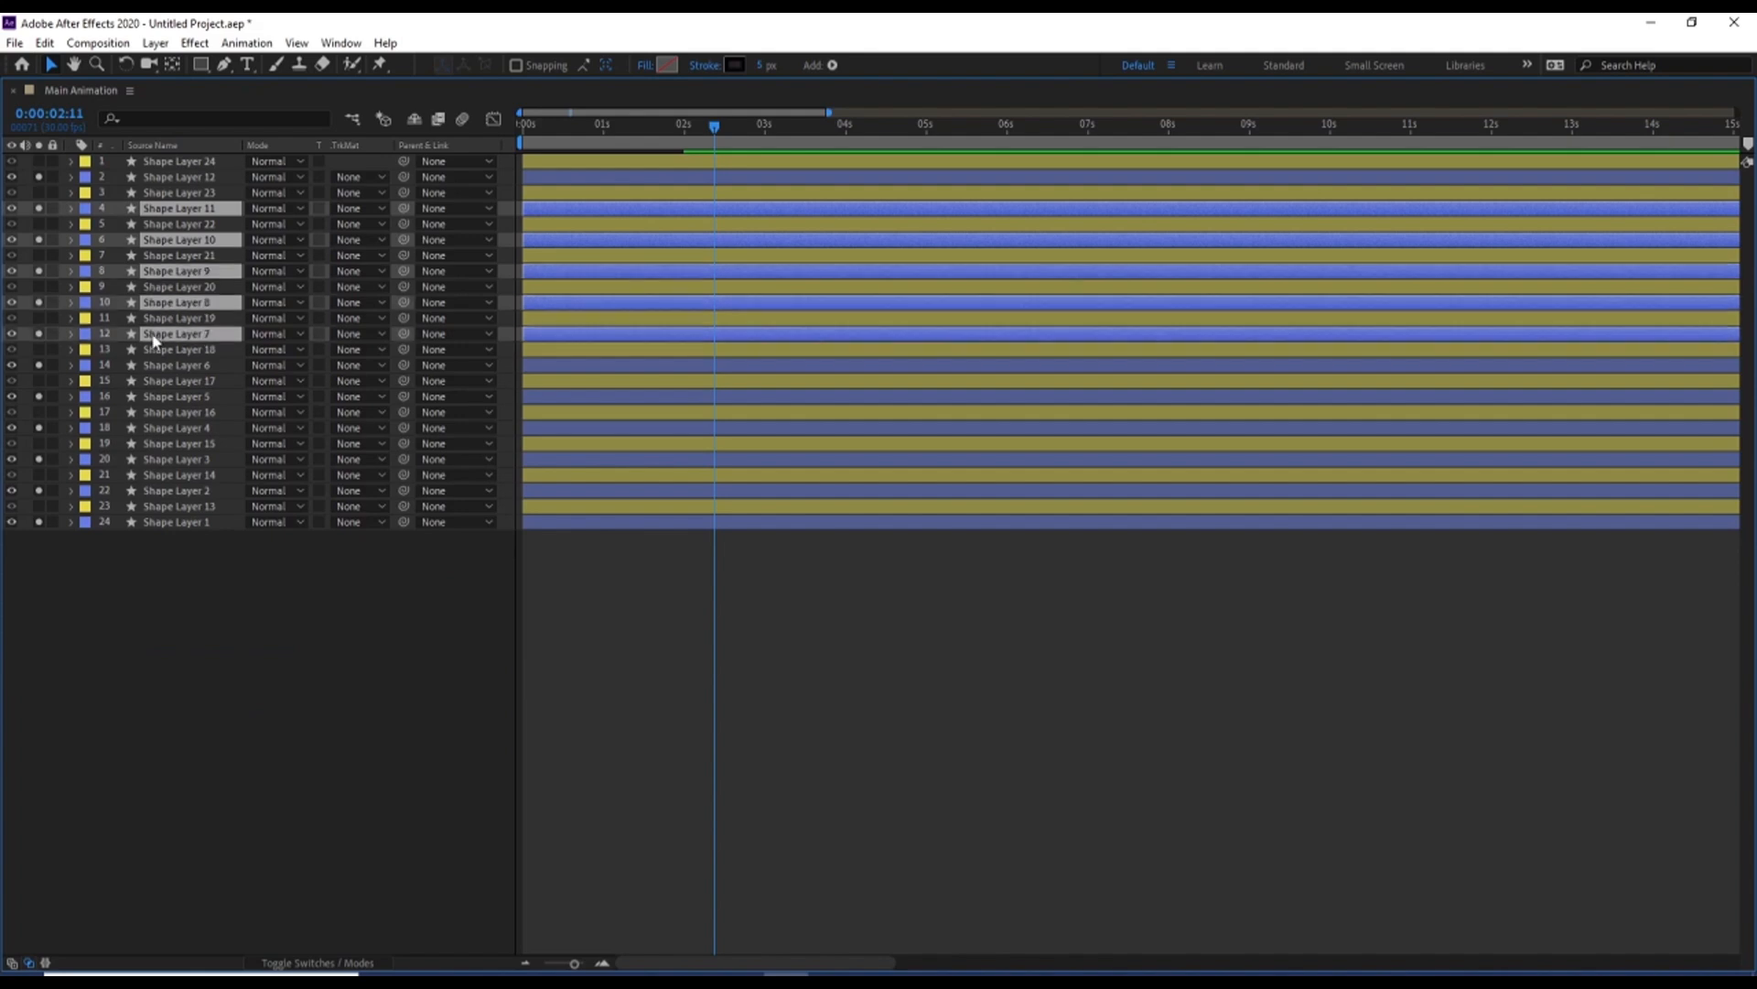
ctrl+click(156, 366)
ctrl+click(157, 397)
ctrl+click(161, 429)
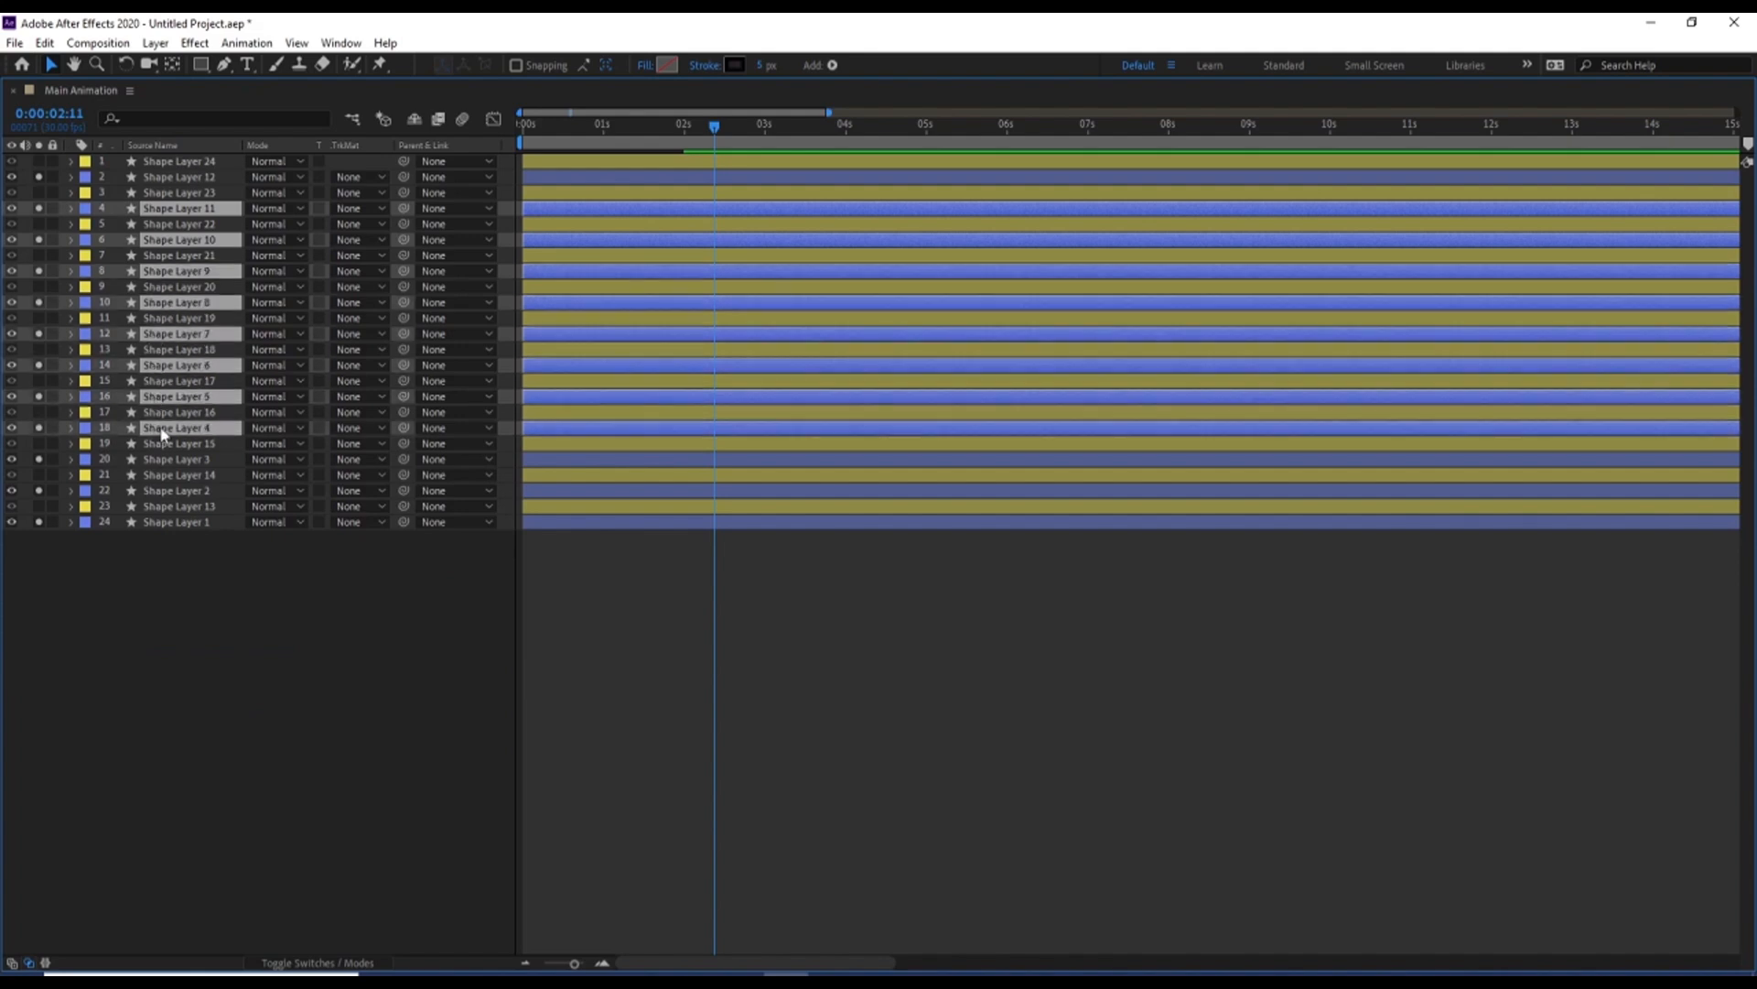
ctrl+click(152, 463)
ctrl+click(148, 494)
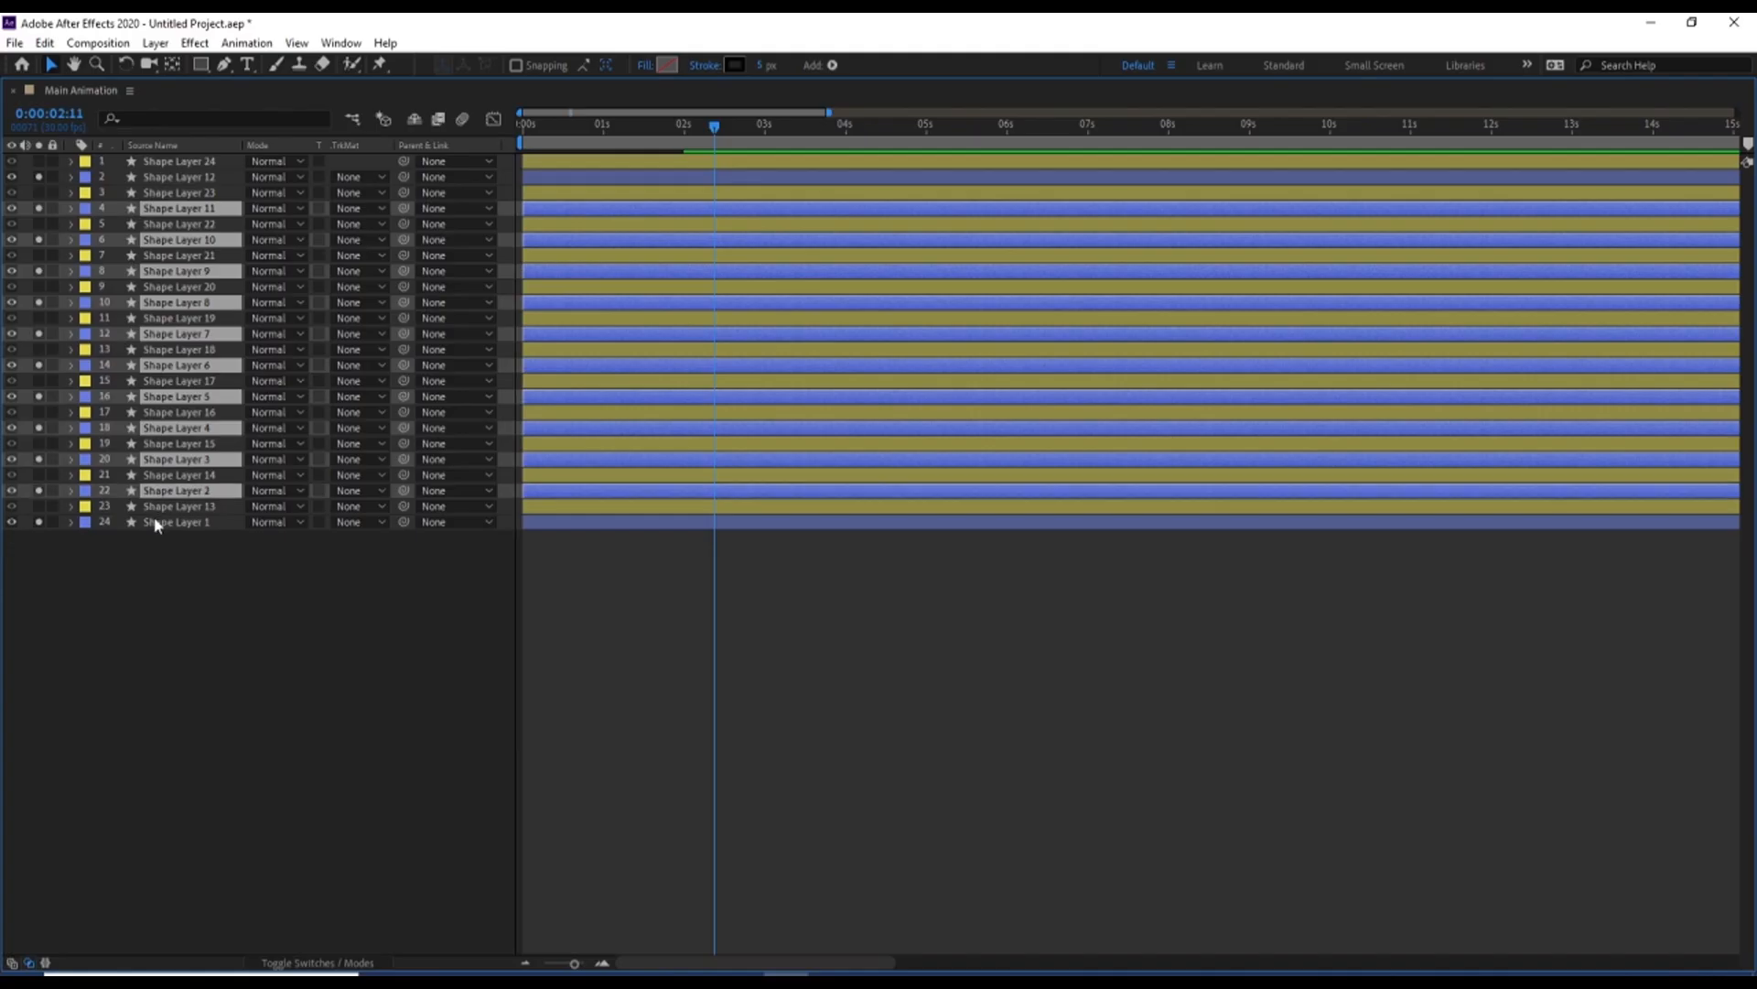
ctrl+click(154, 521)
key(ctrl+v)
key(grave)
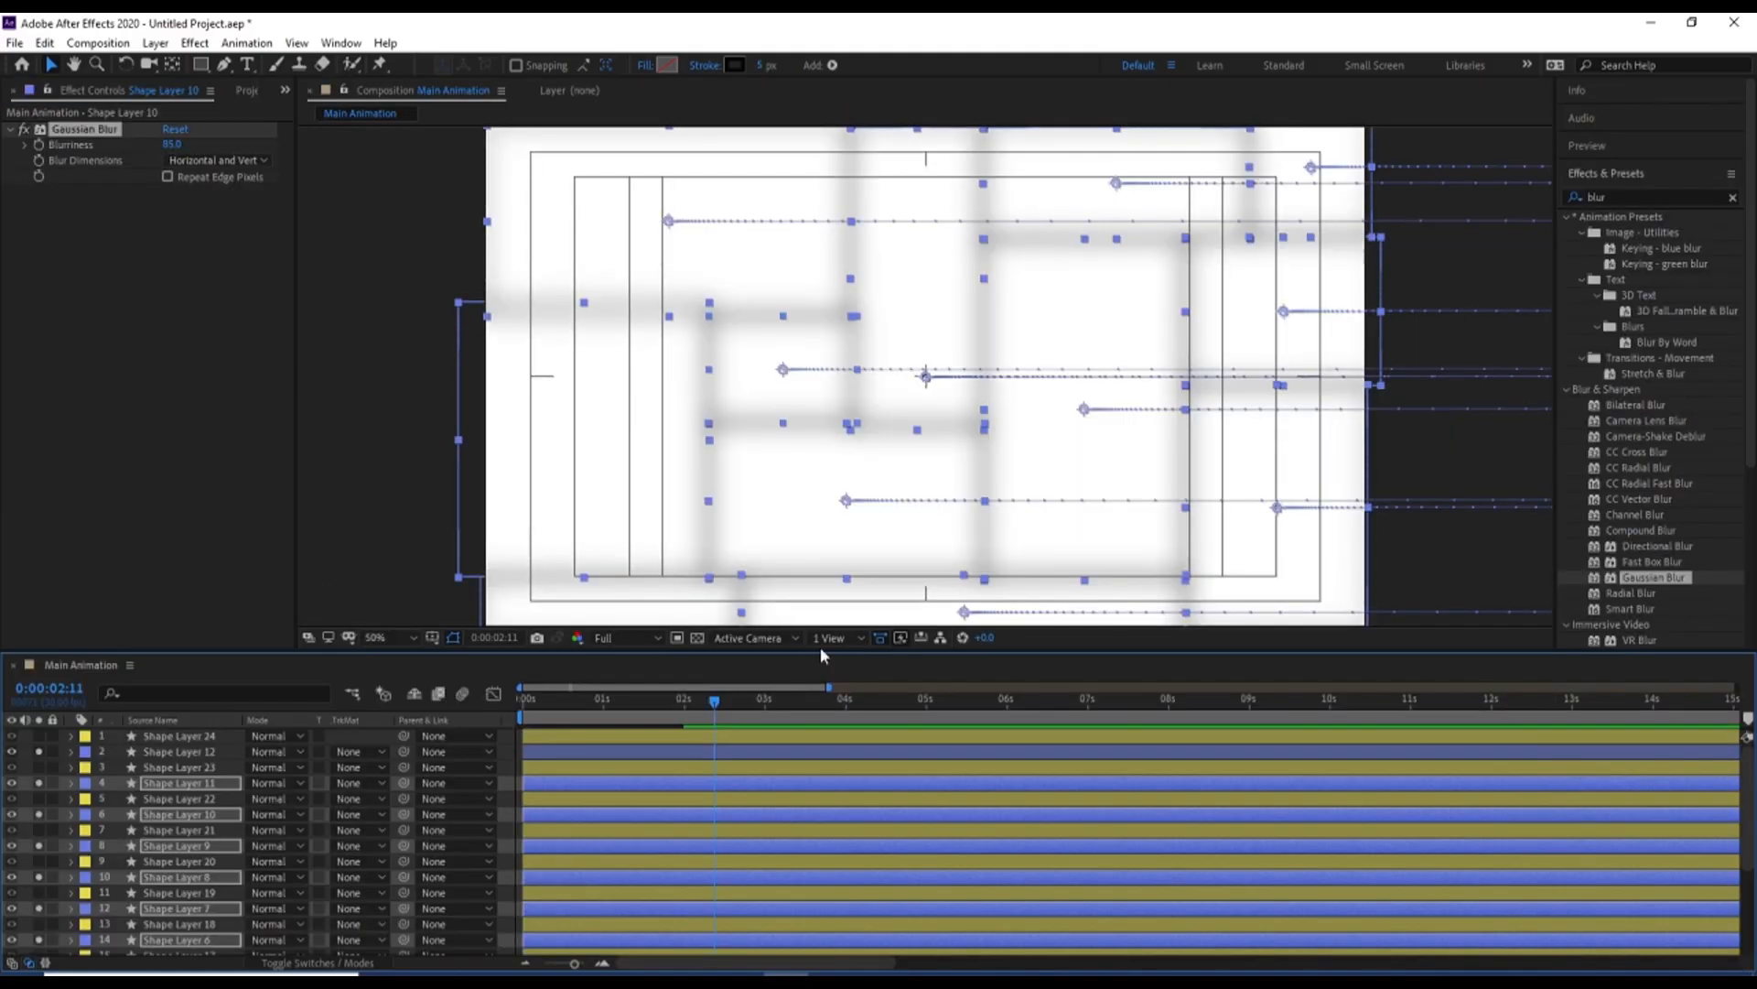
Turn off solo so that the yellow-labelled rectangles and the blurred outlines are shown together, and deselect all layers
key(space)
key(ctrl+a)
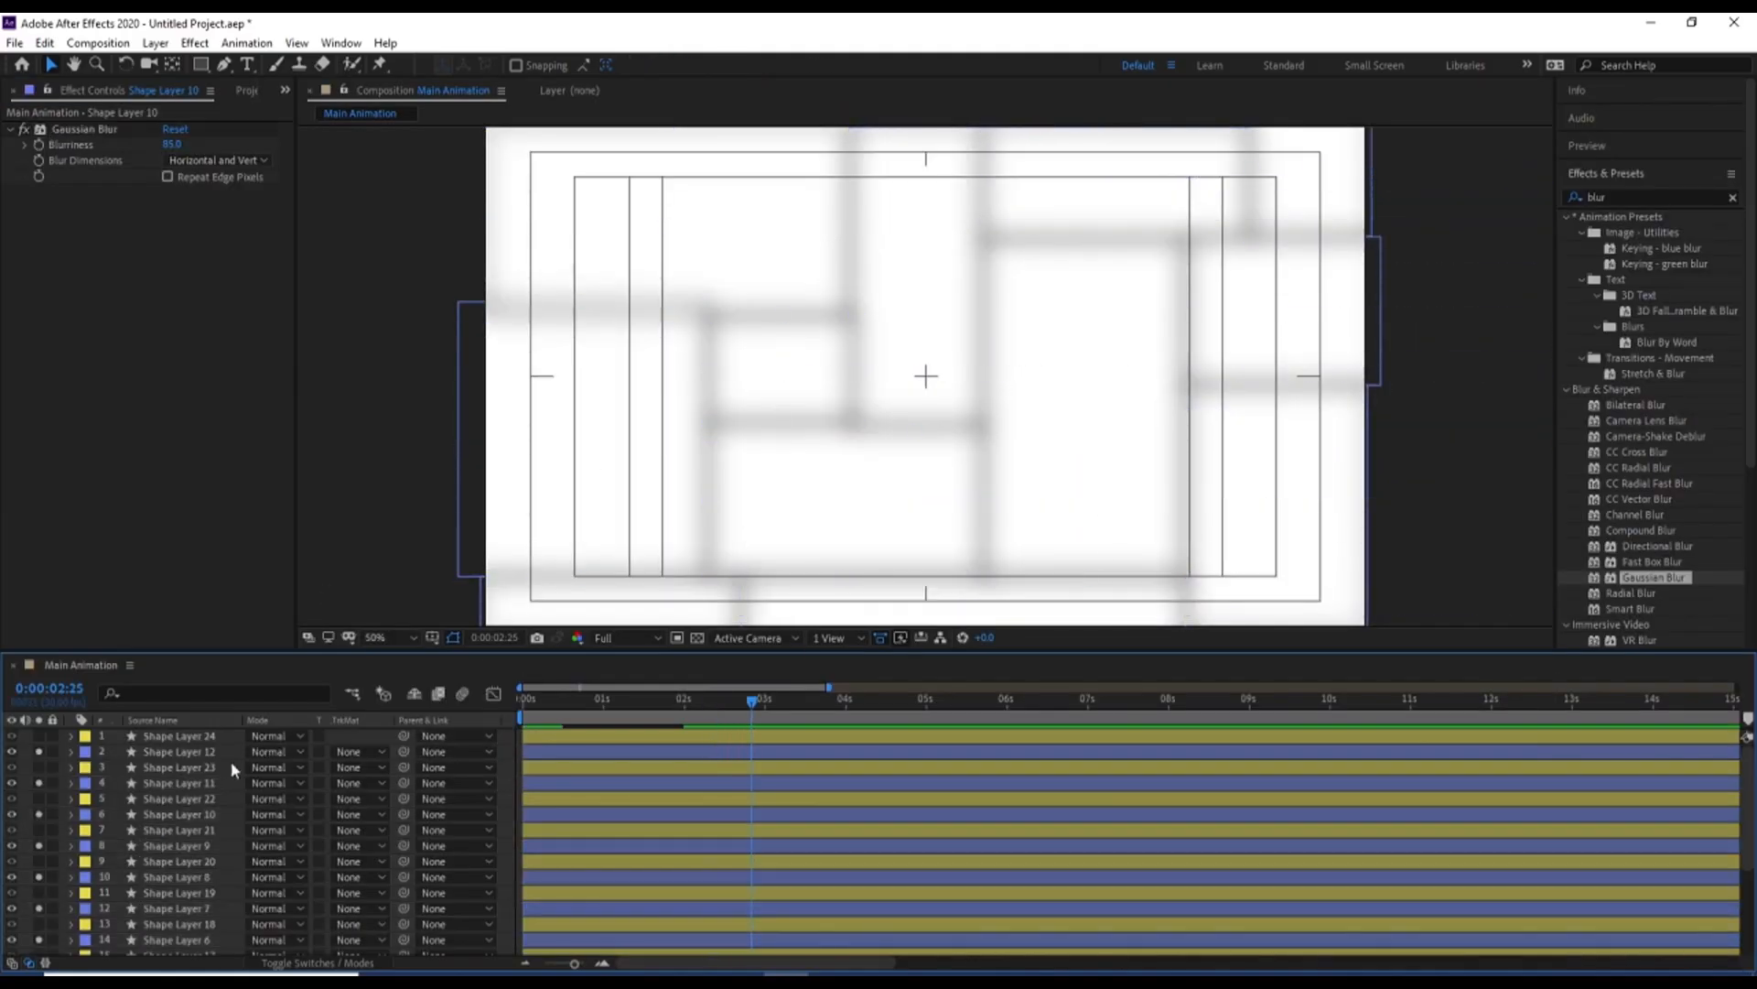
click(38, 751)
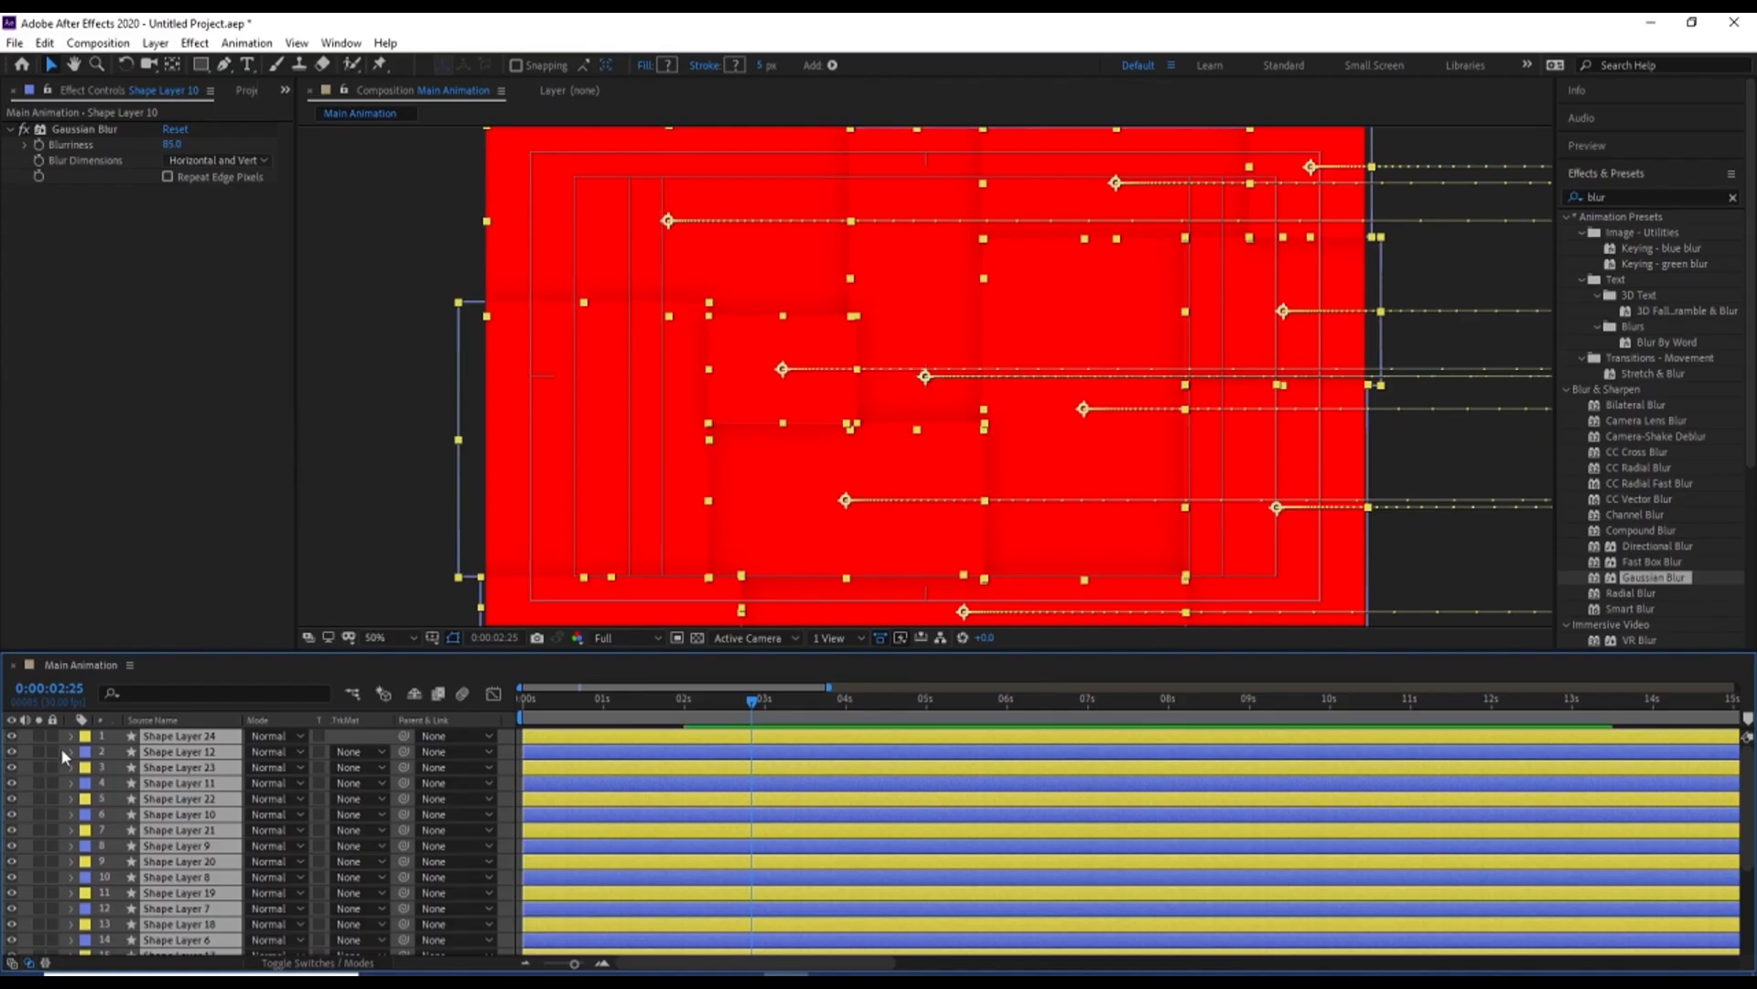
click(66, 736)
click(72, 736)
click(359, 744)
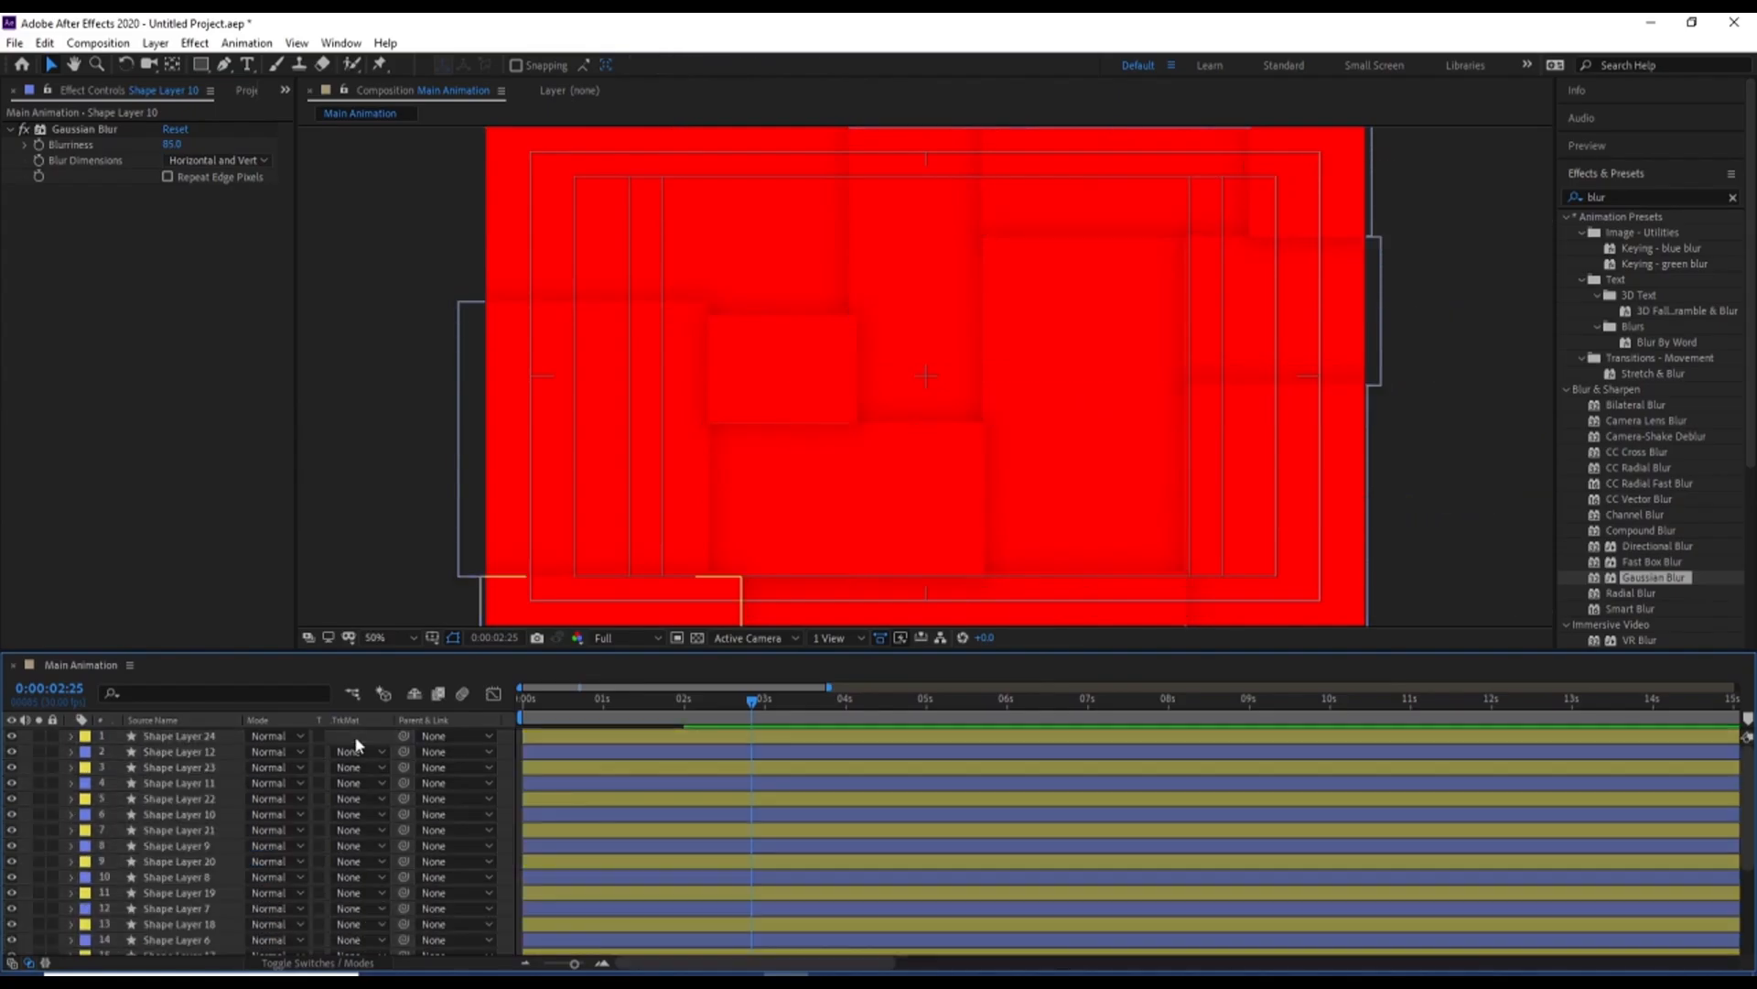
Preview the rectangles sliding in with their blurred shadows from the first frame, and return to the start
click(174, 738)
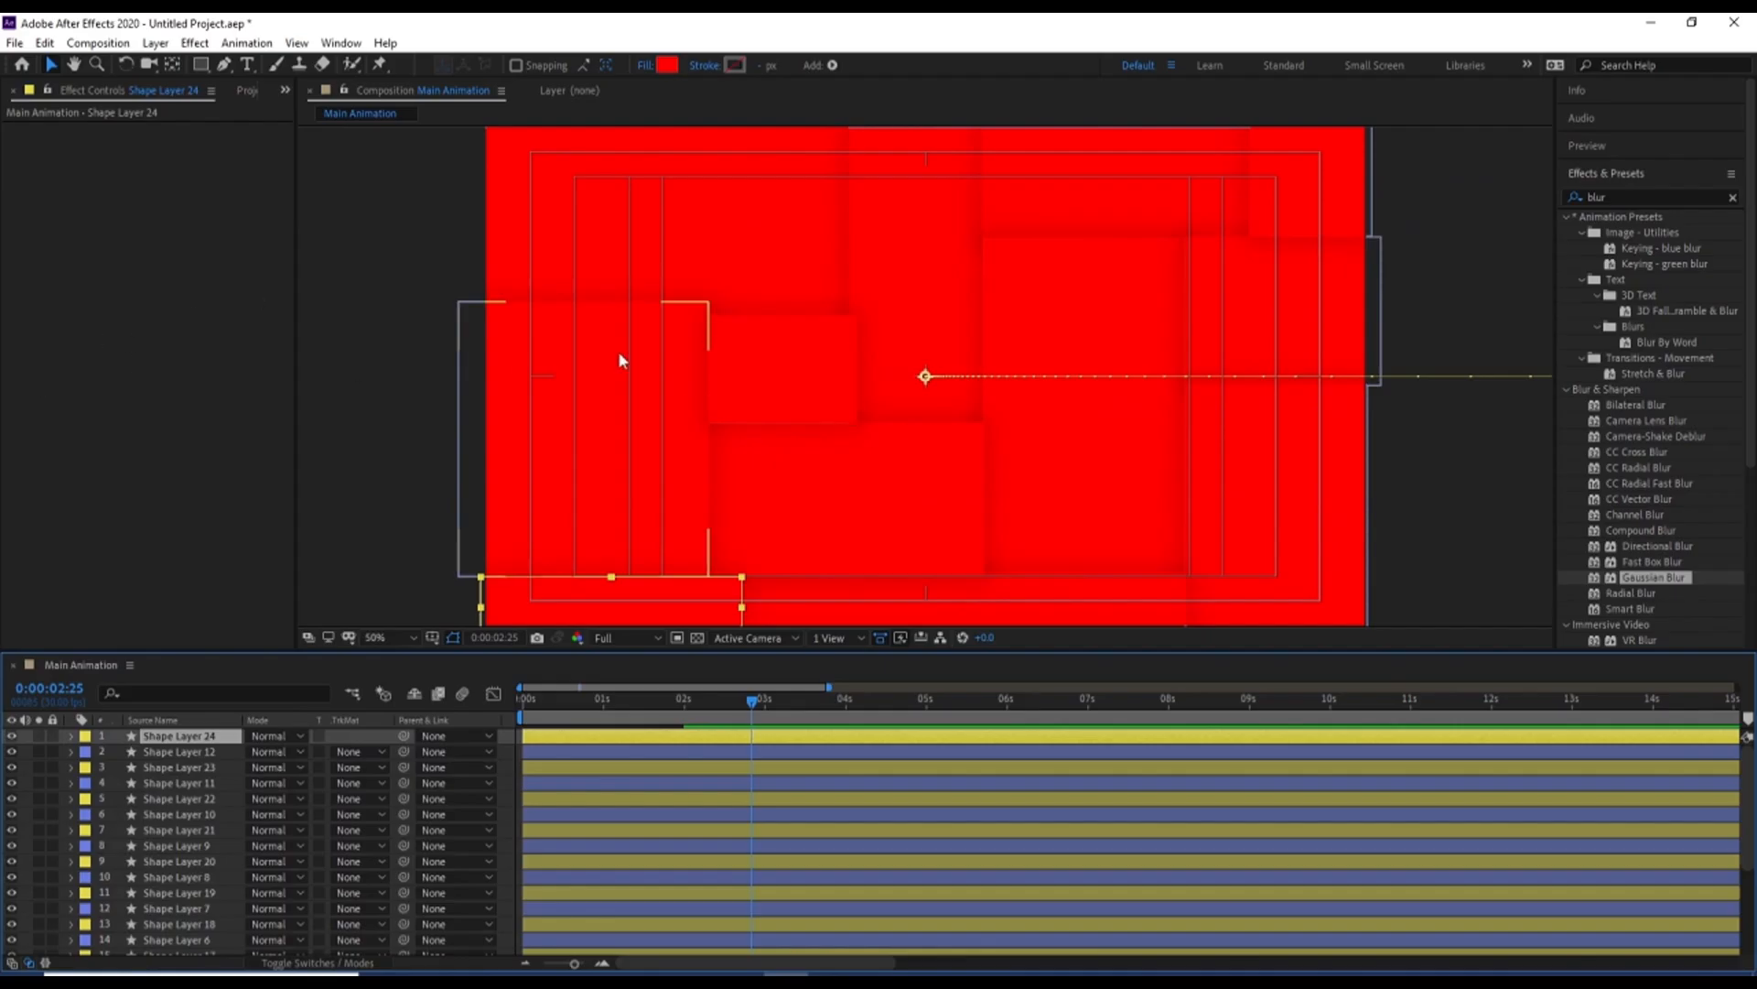
drag(568, 708, 463, 711)
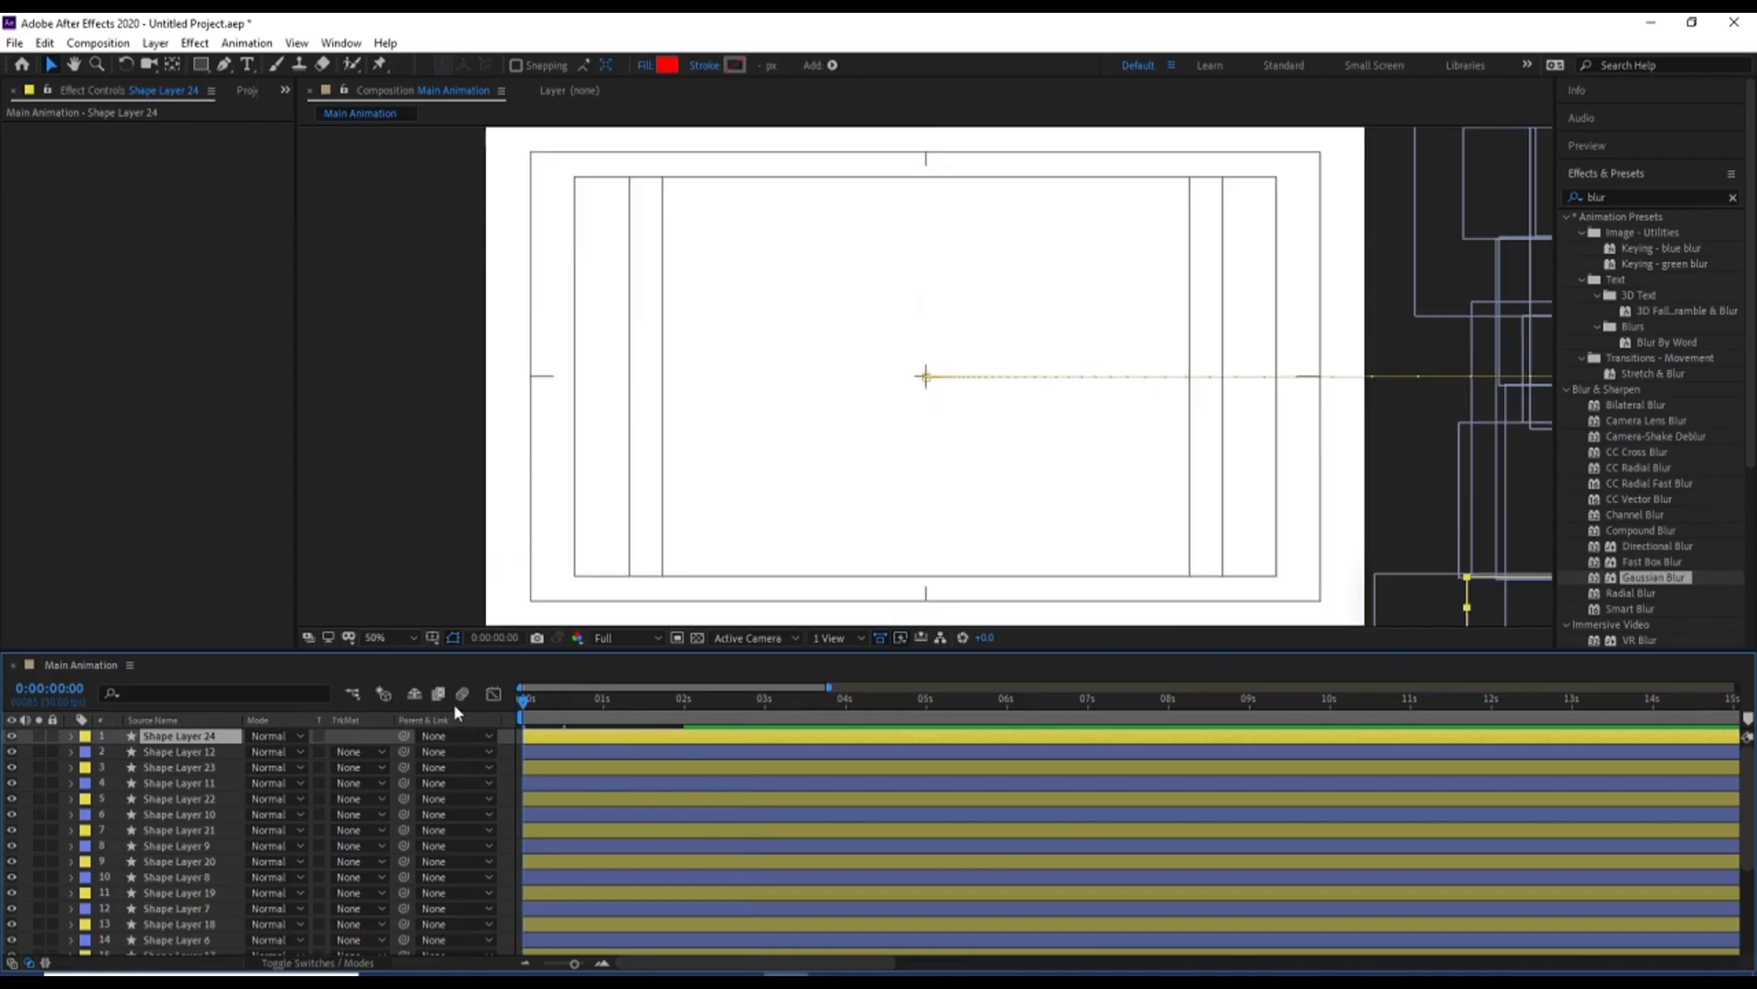
key(space)
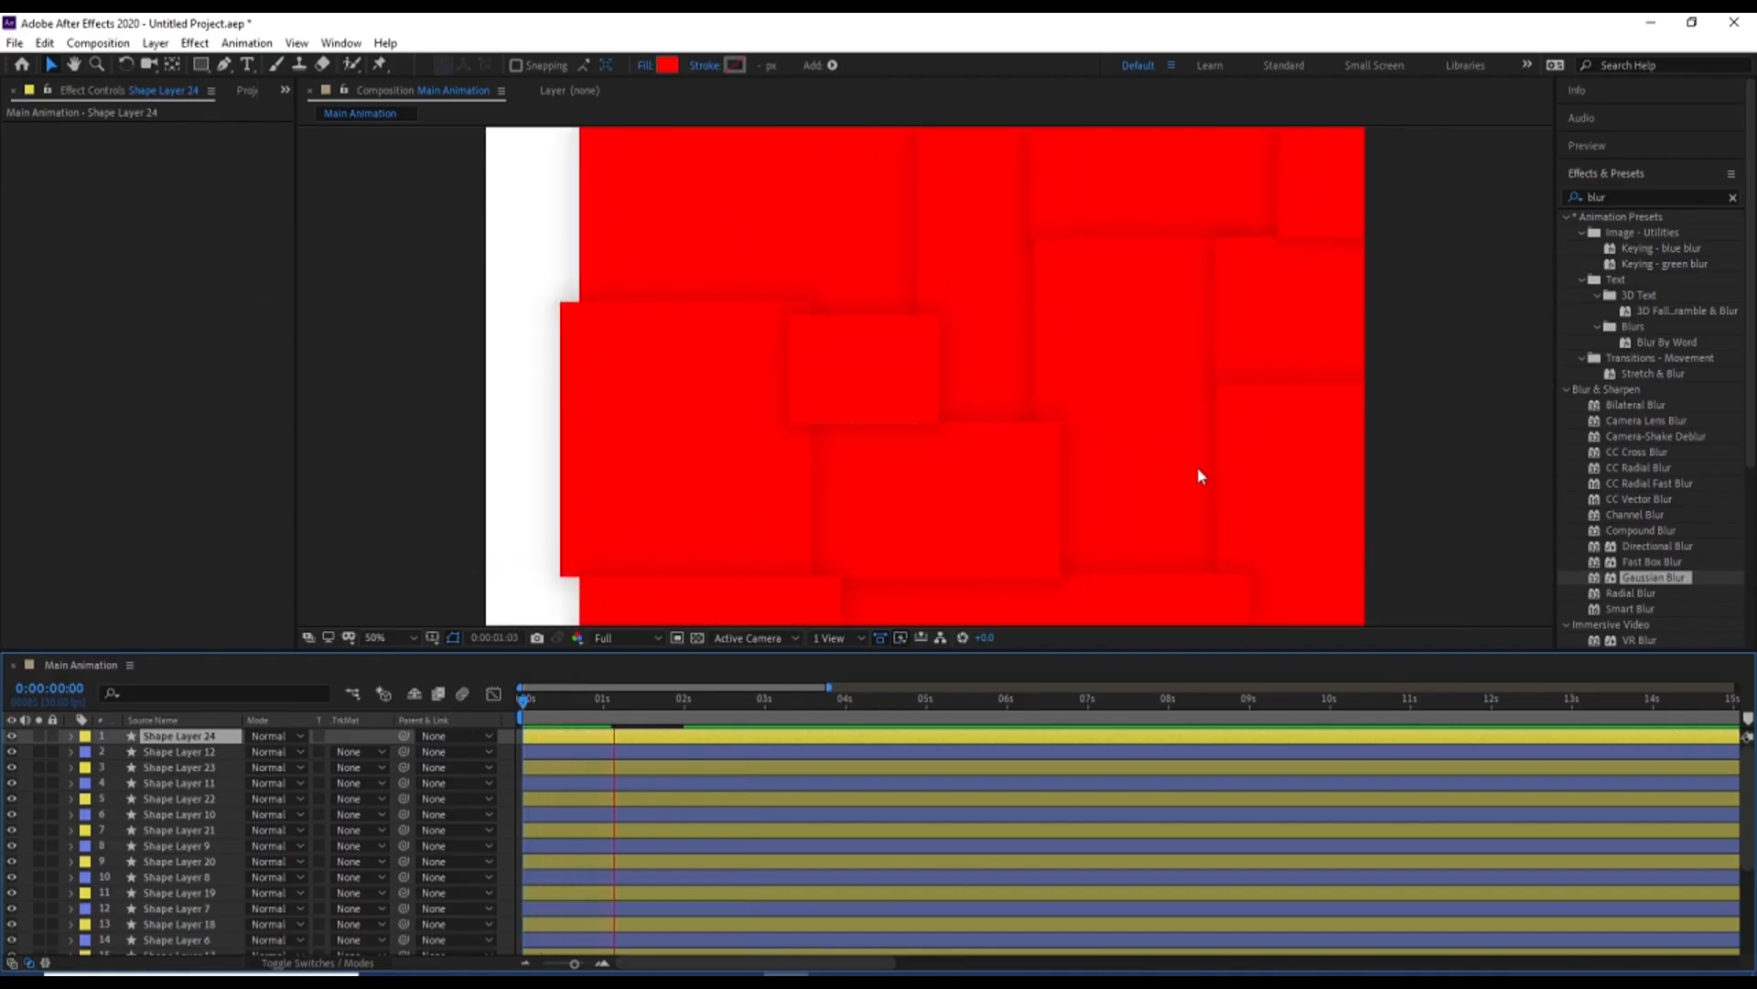
key(space)
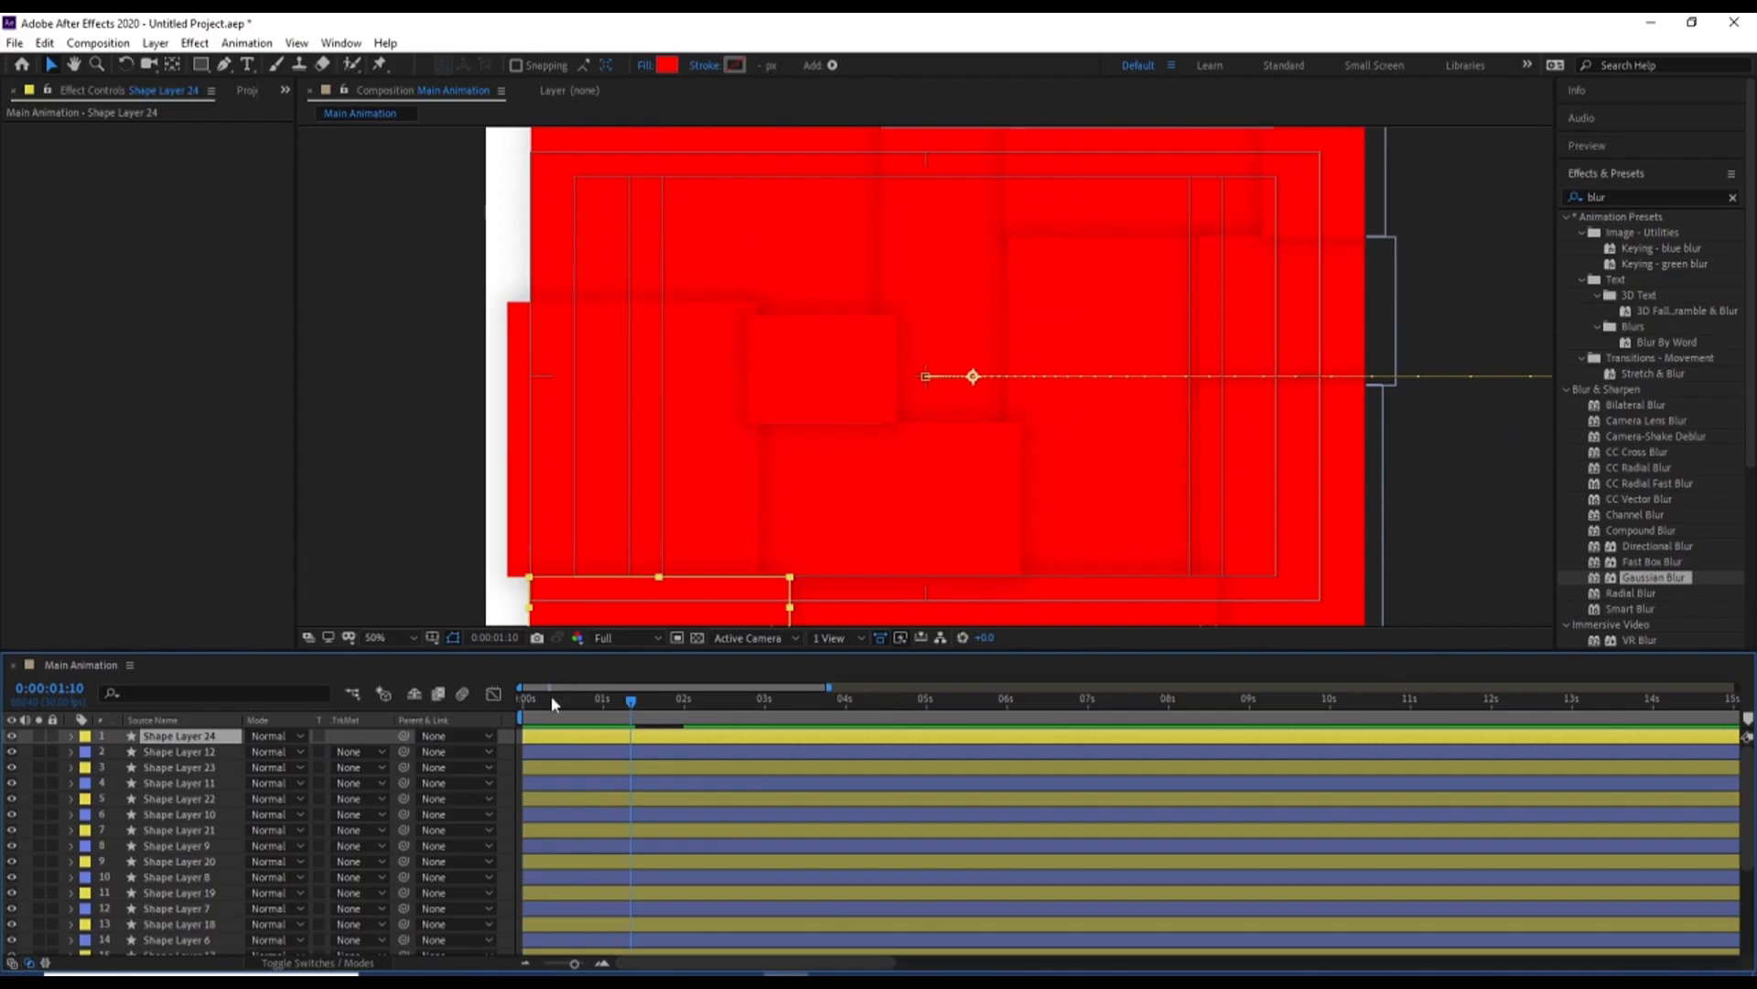
drag(553, 703, 372, 726)
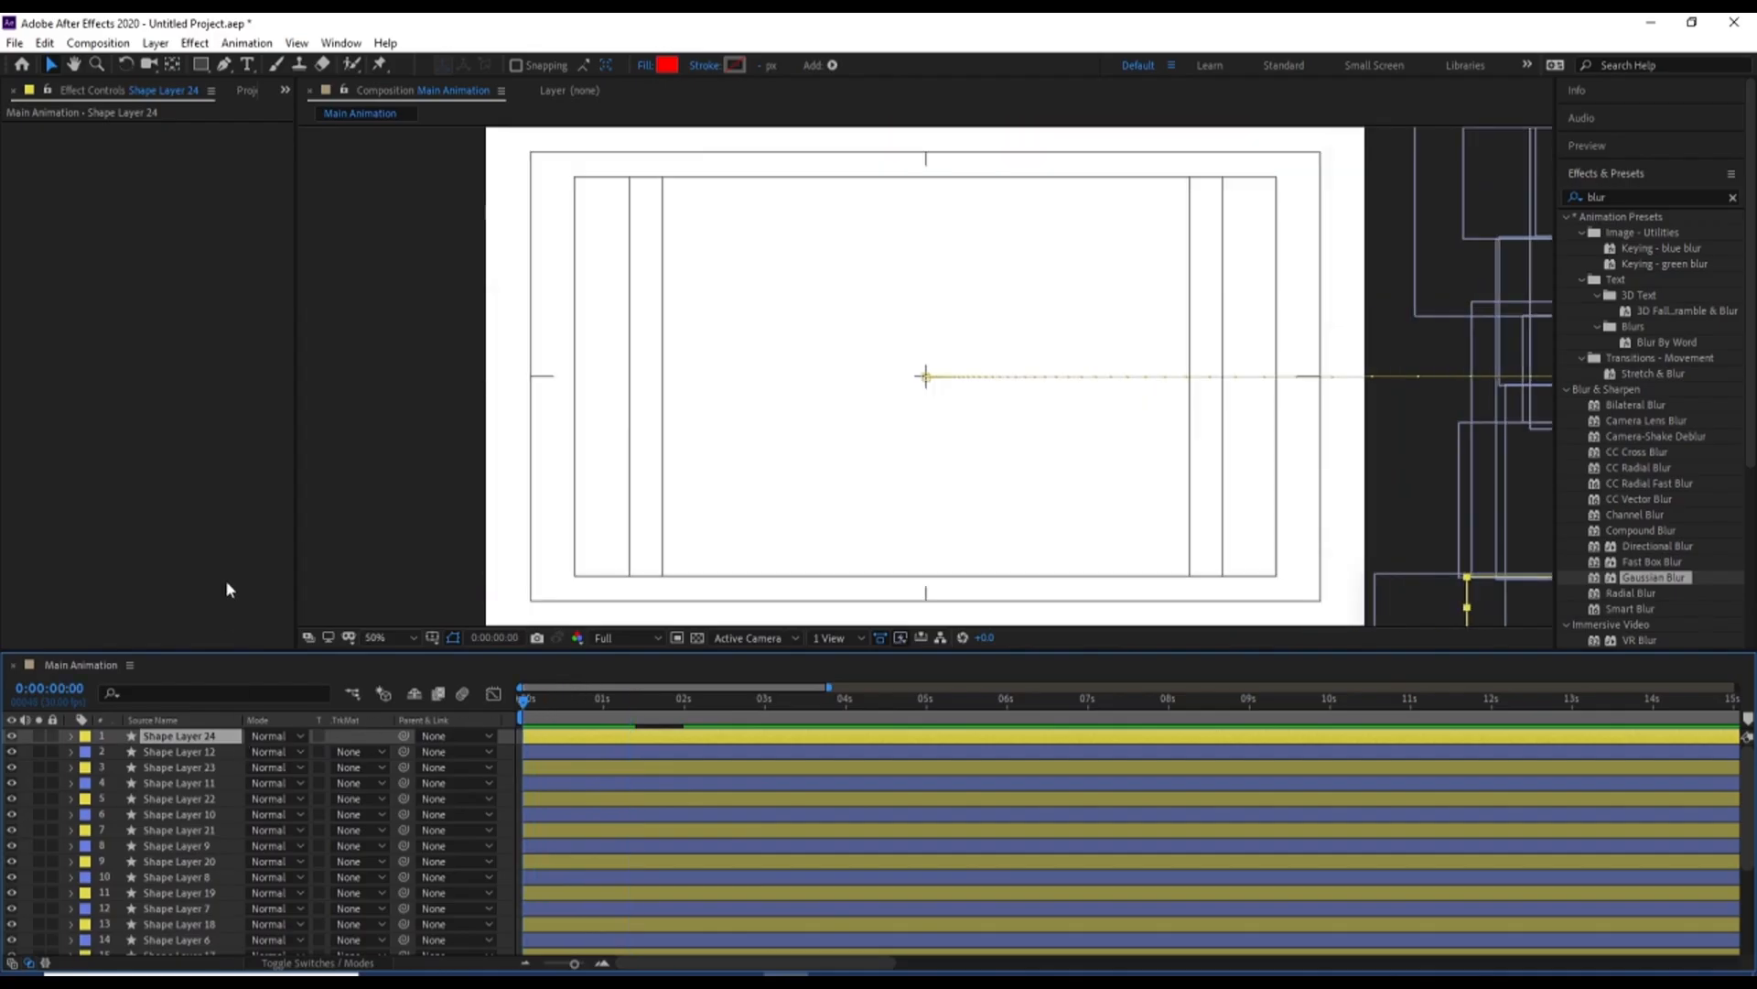
Show the project's items, select the imported mountain lake photo ending in 534164, and maximize the Main Animation timeline
key(ctrl+0)
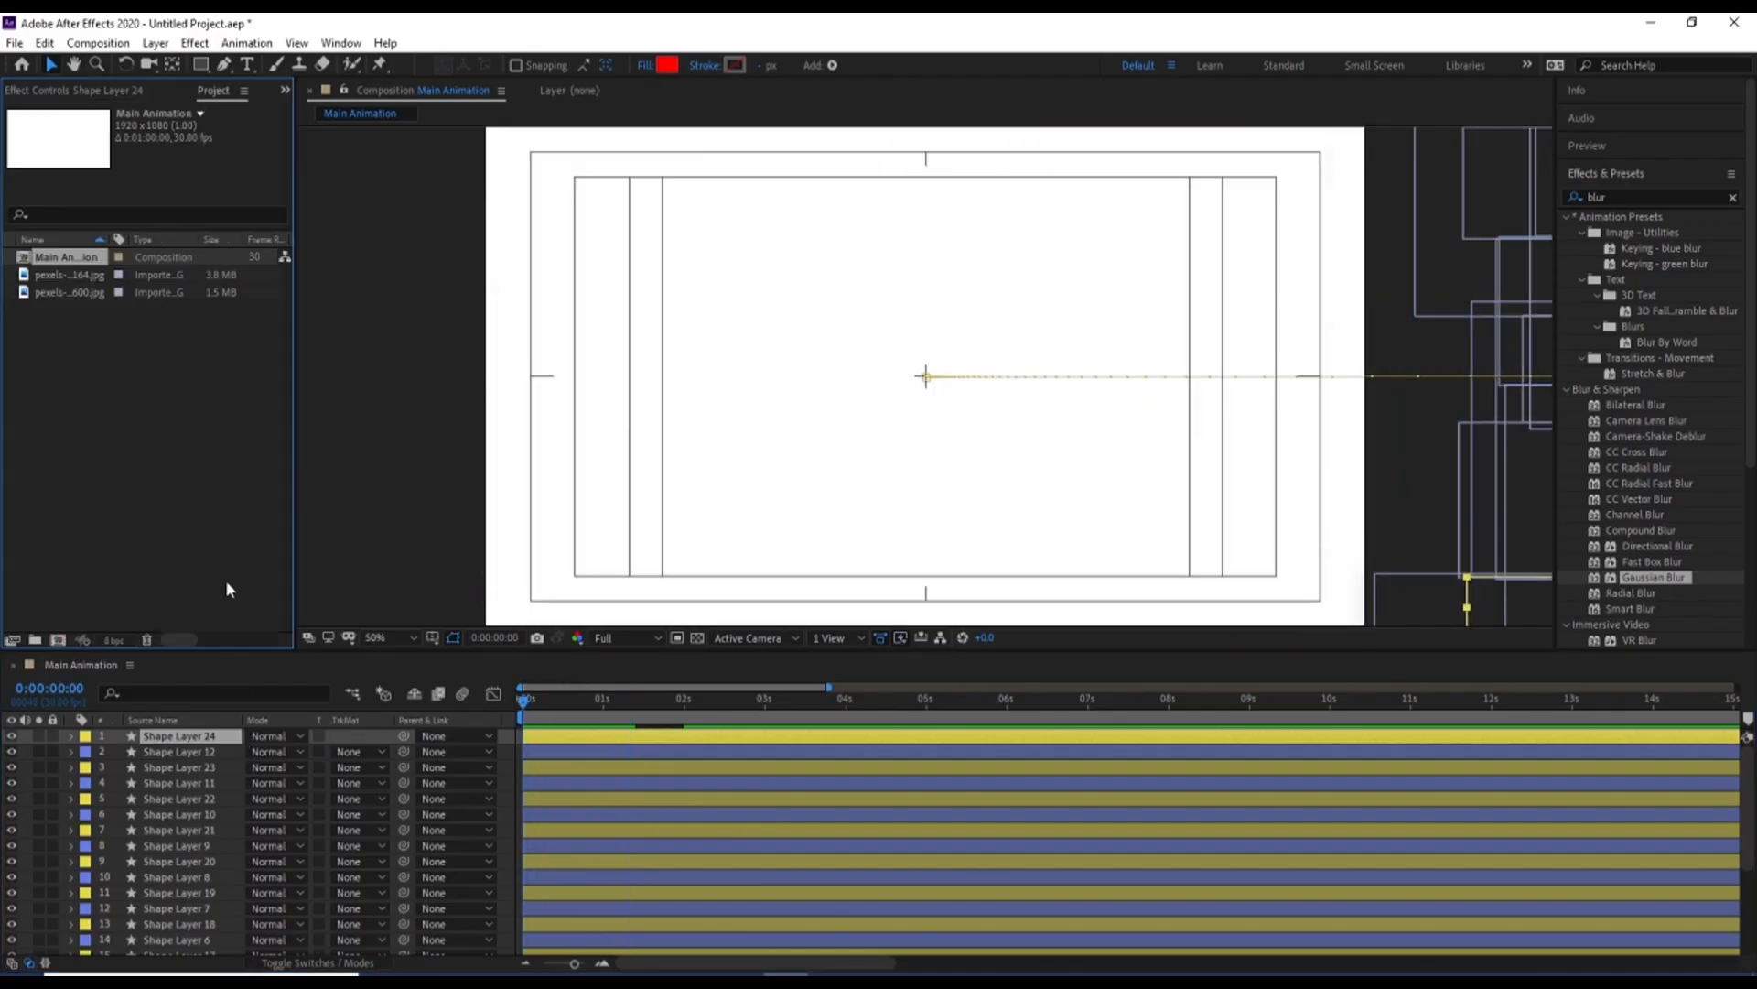
click(55, 282)
key(grave)
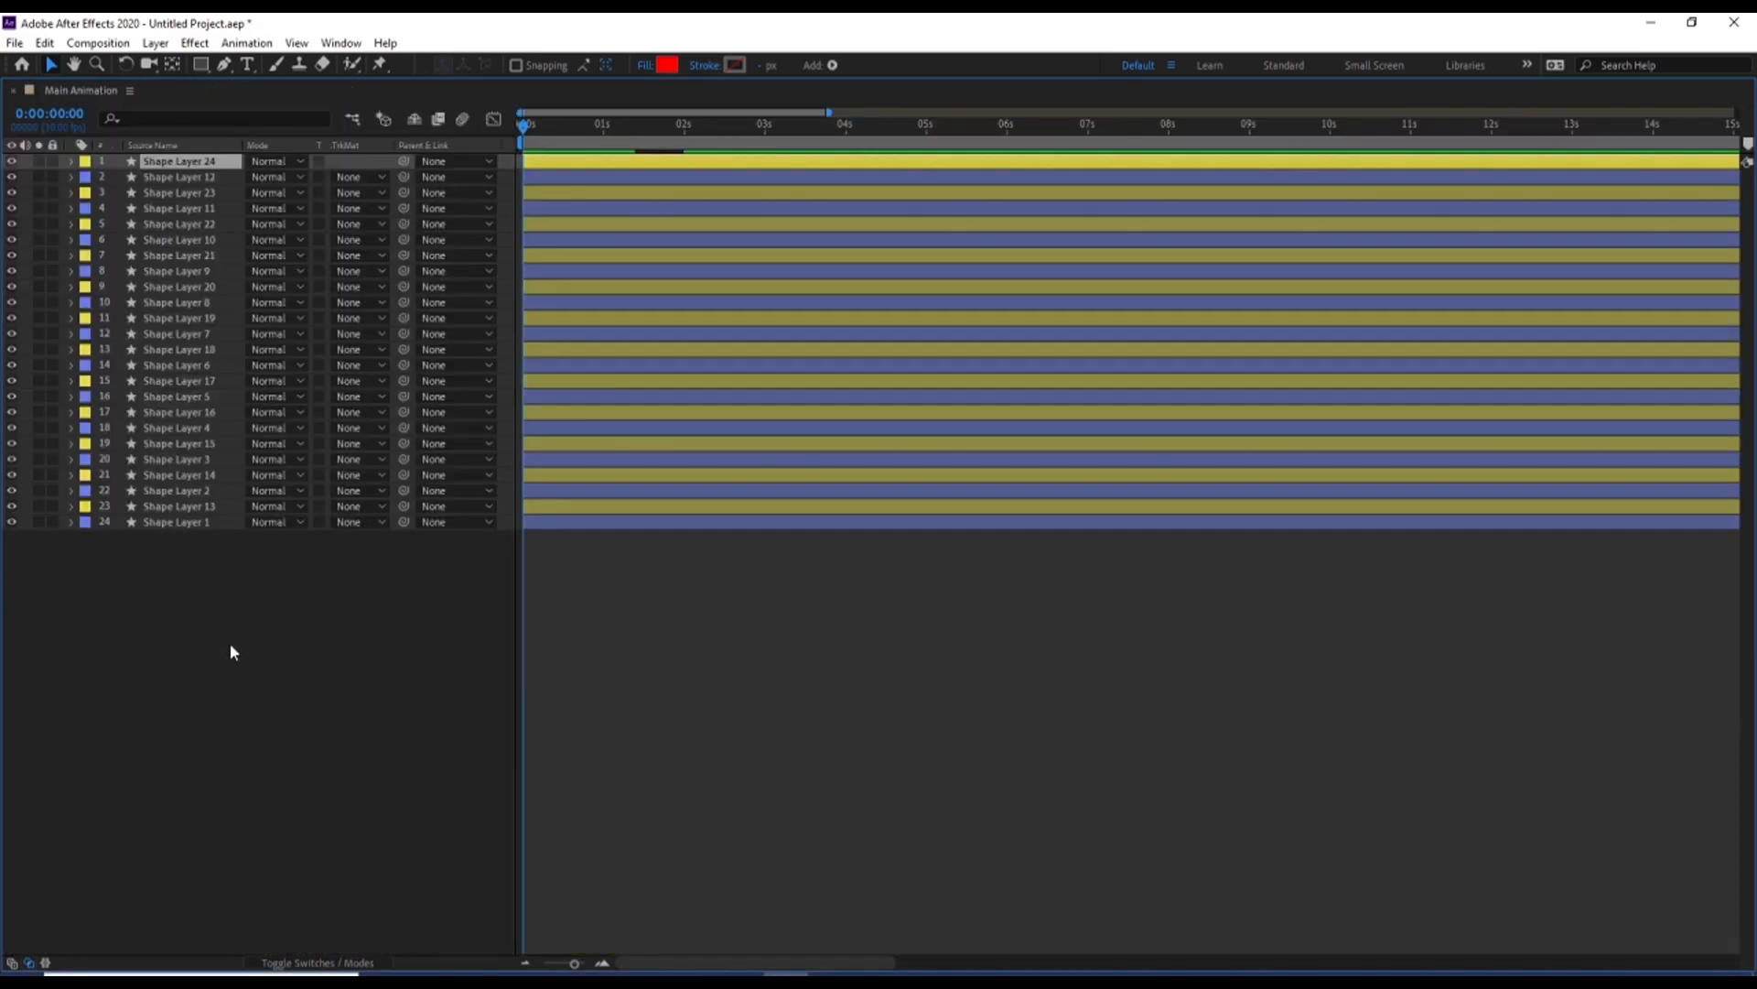
click(149, 180)
ctrl+click(158, 210)
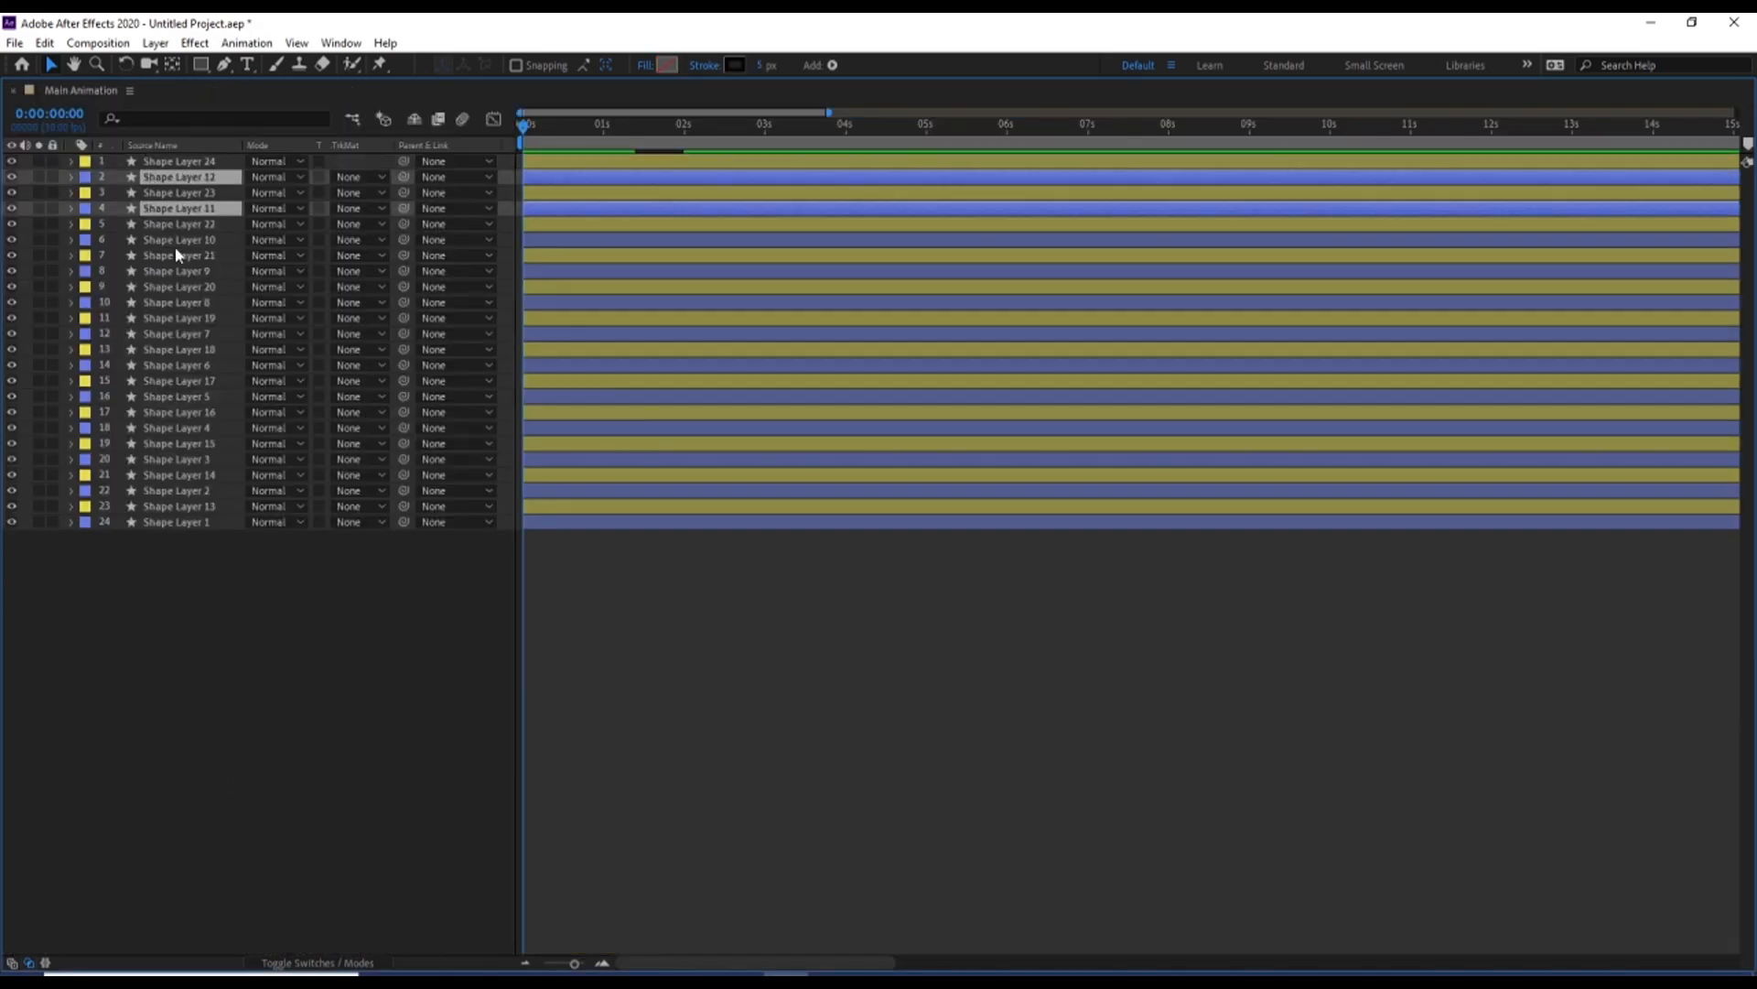
ctrl+click(173, 240)
ctrl+click(167, 272)
ctrl+click(164, 303)
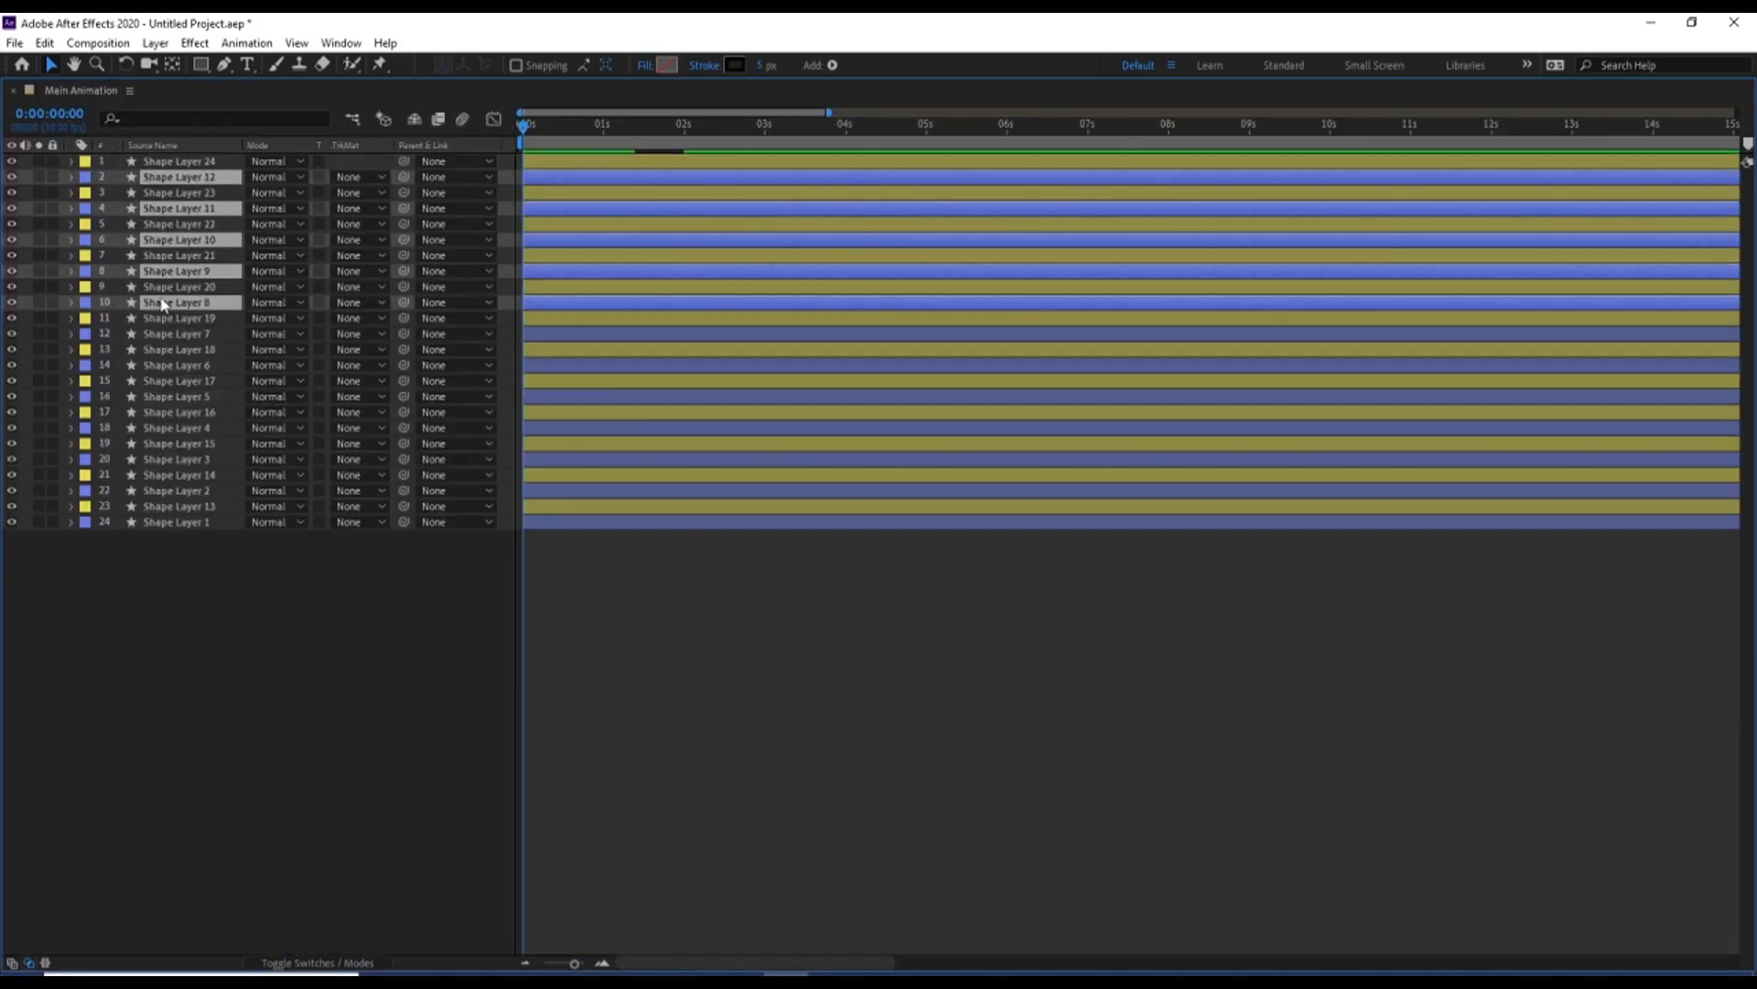
ctrl+click(156, 335)
ctrl+click(163, 366)
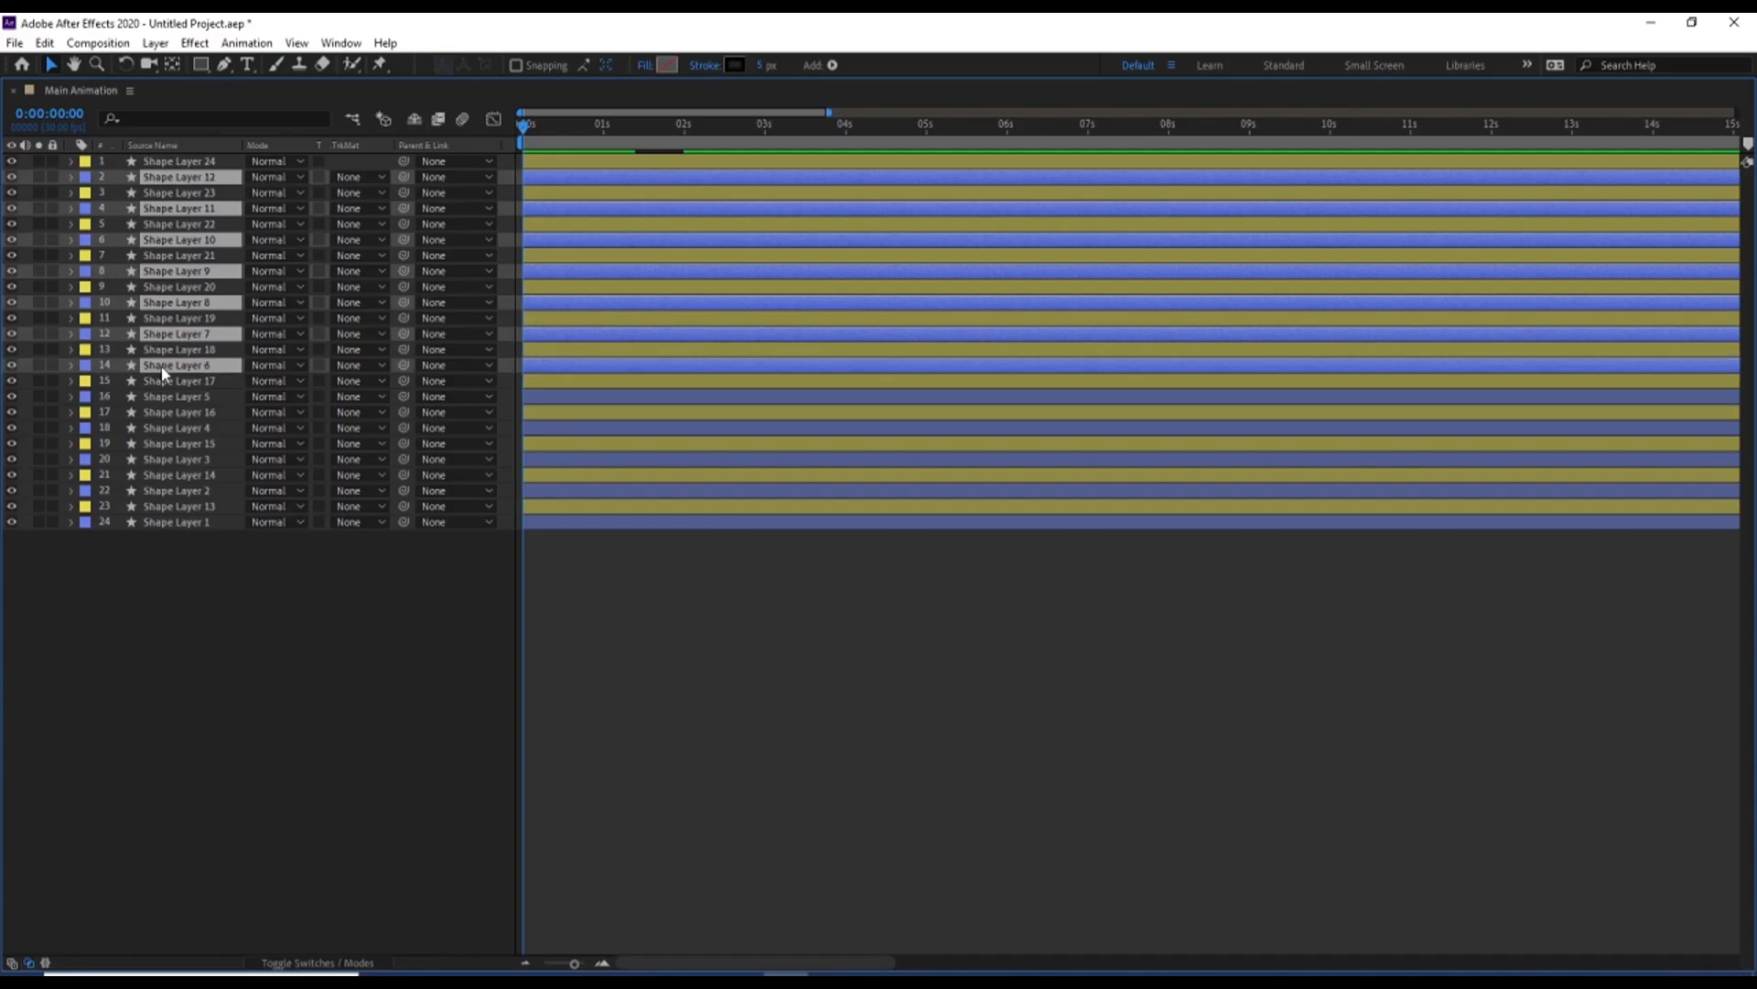
click(211, 585)
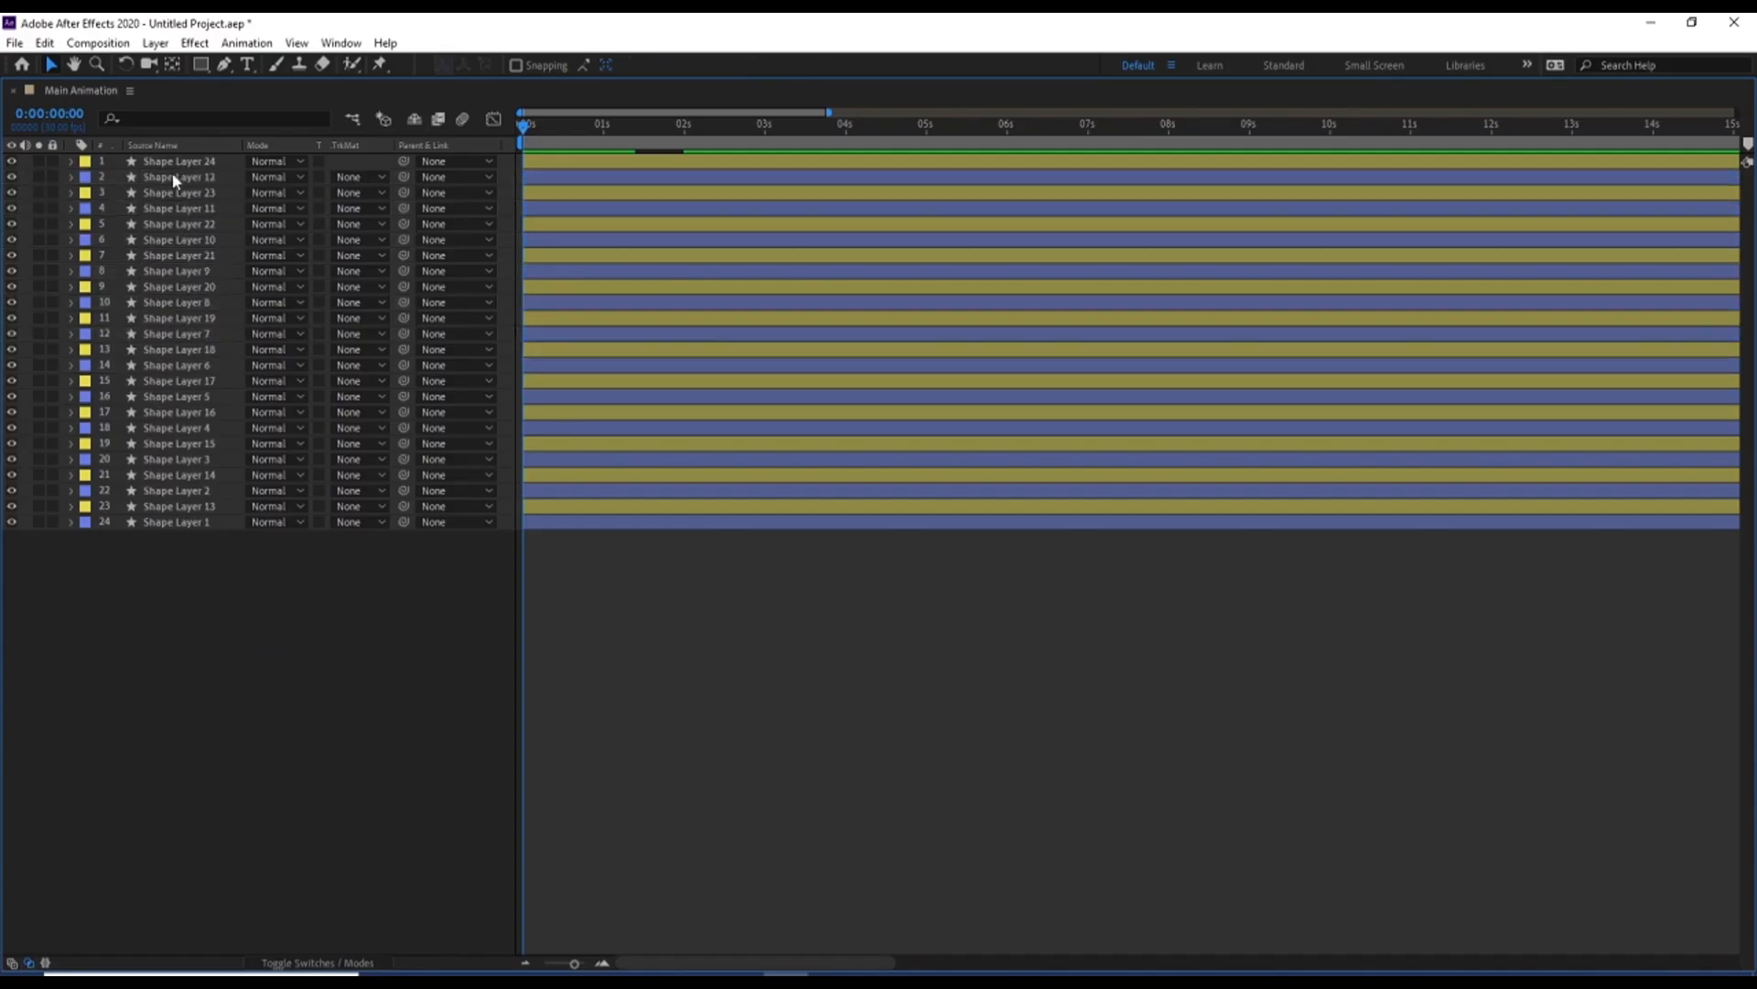
Animate Shape Layer 12's Opacity from 100% at 0 seconds to 0% at 2 seconds, with Easy Ease on both keyframes
click(160, 179)
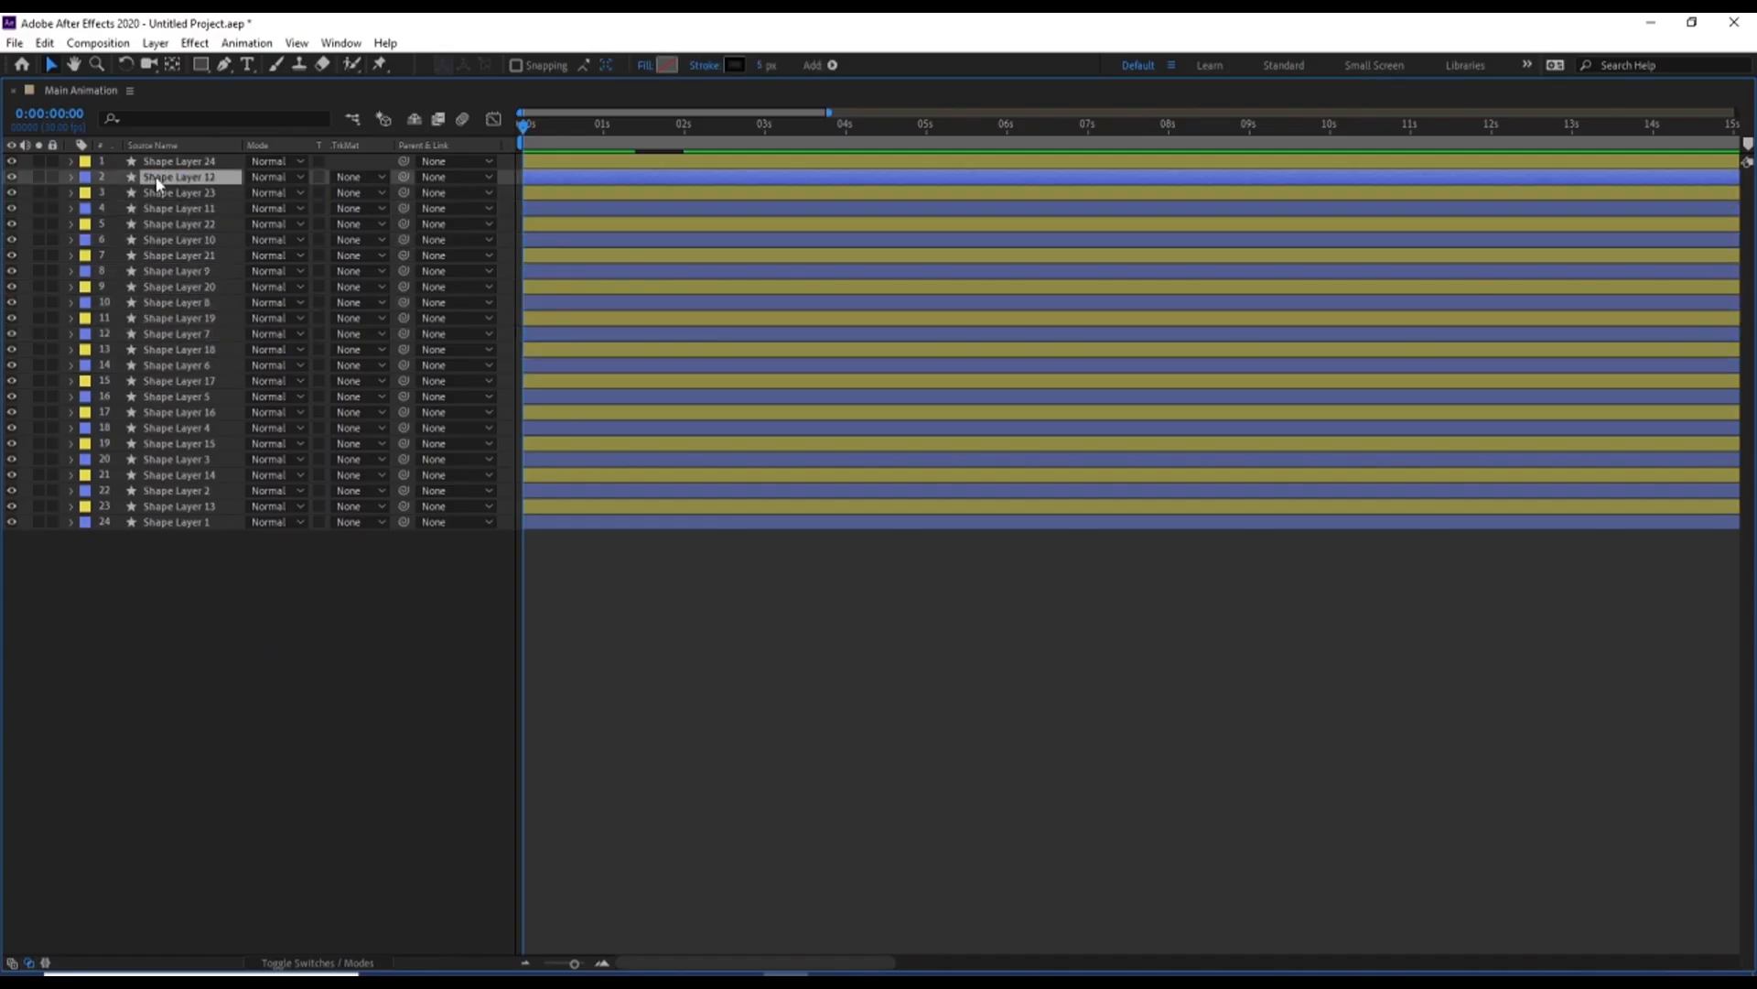
key(t)
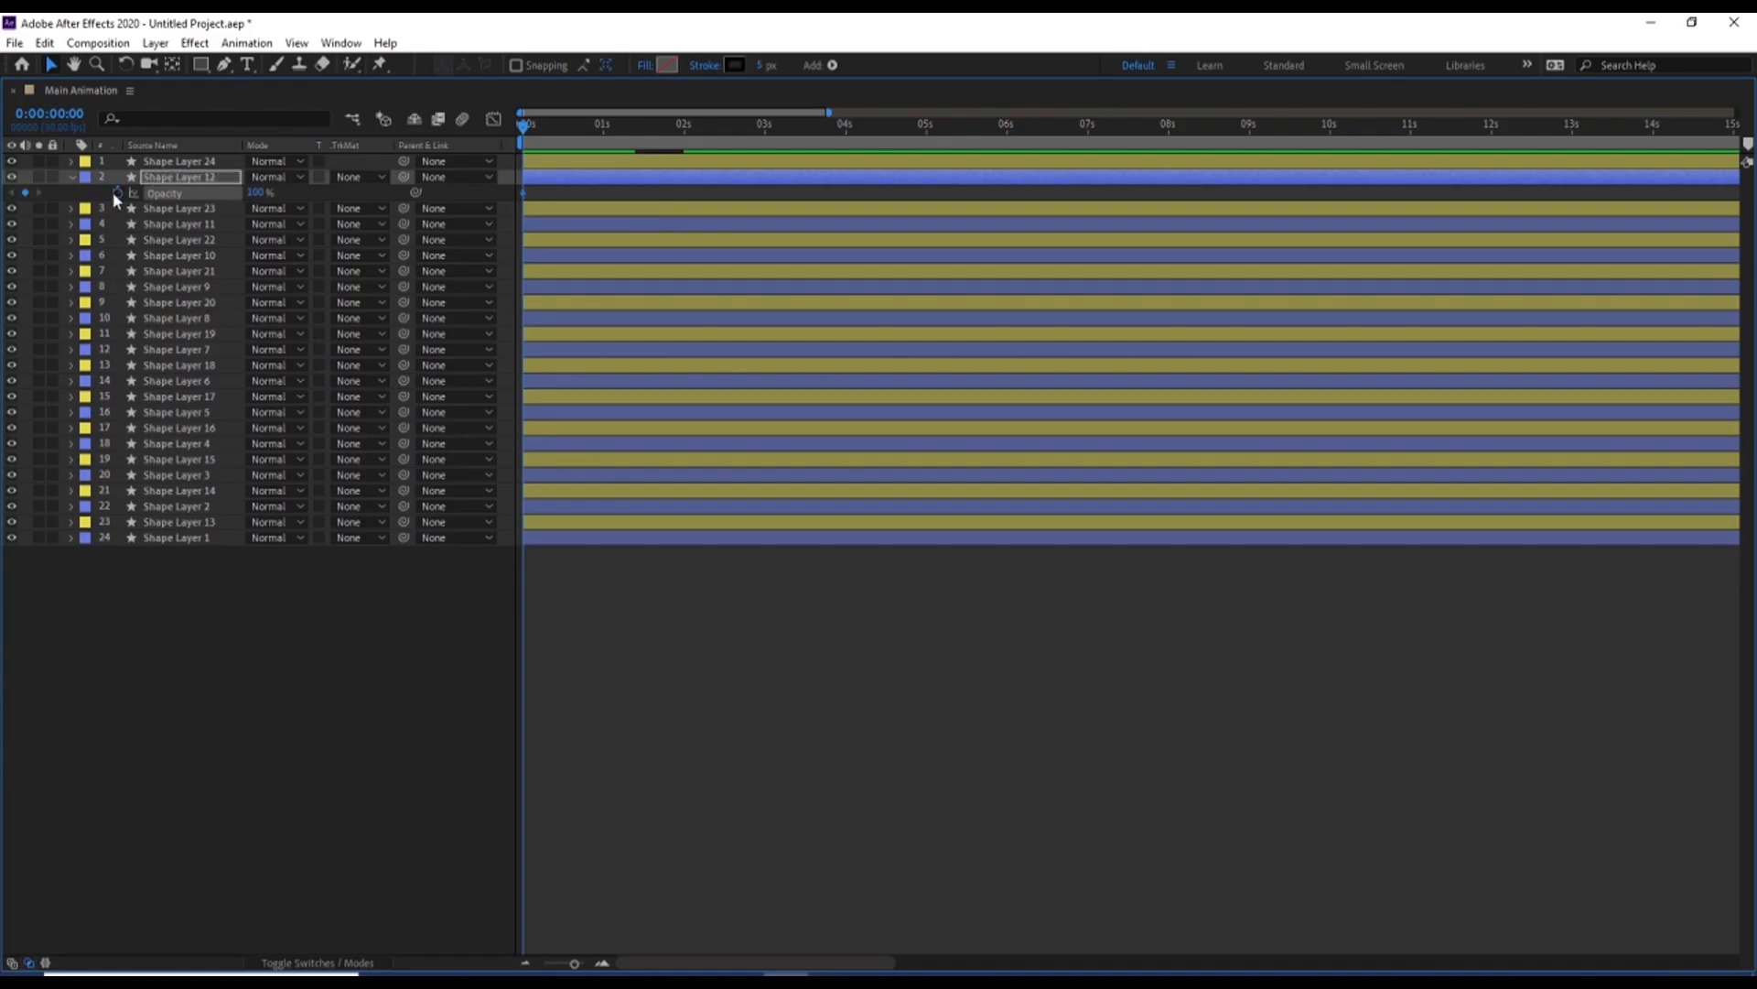
click(682, 135)
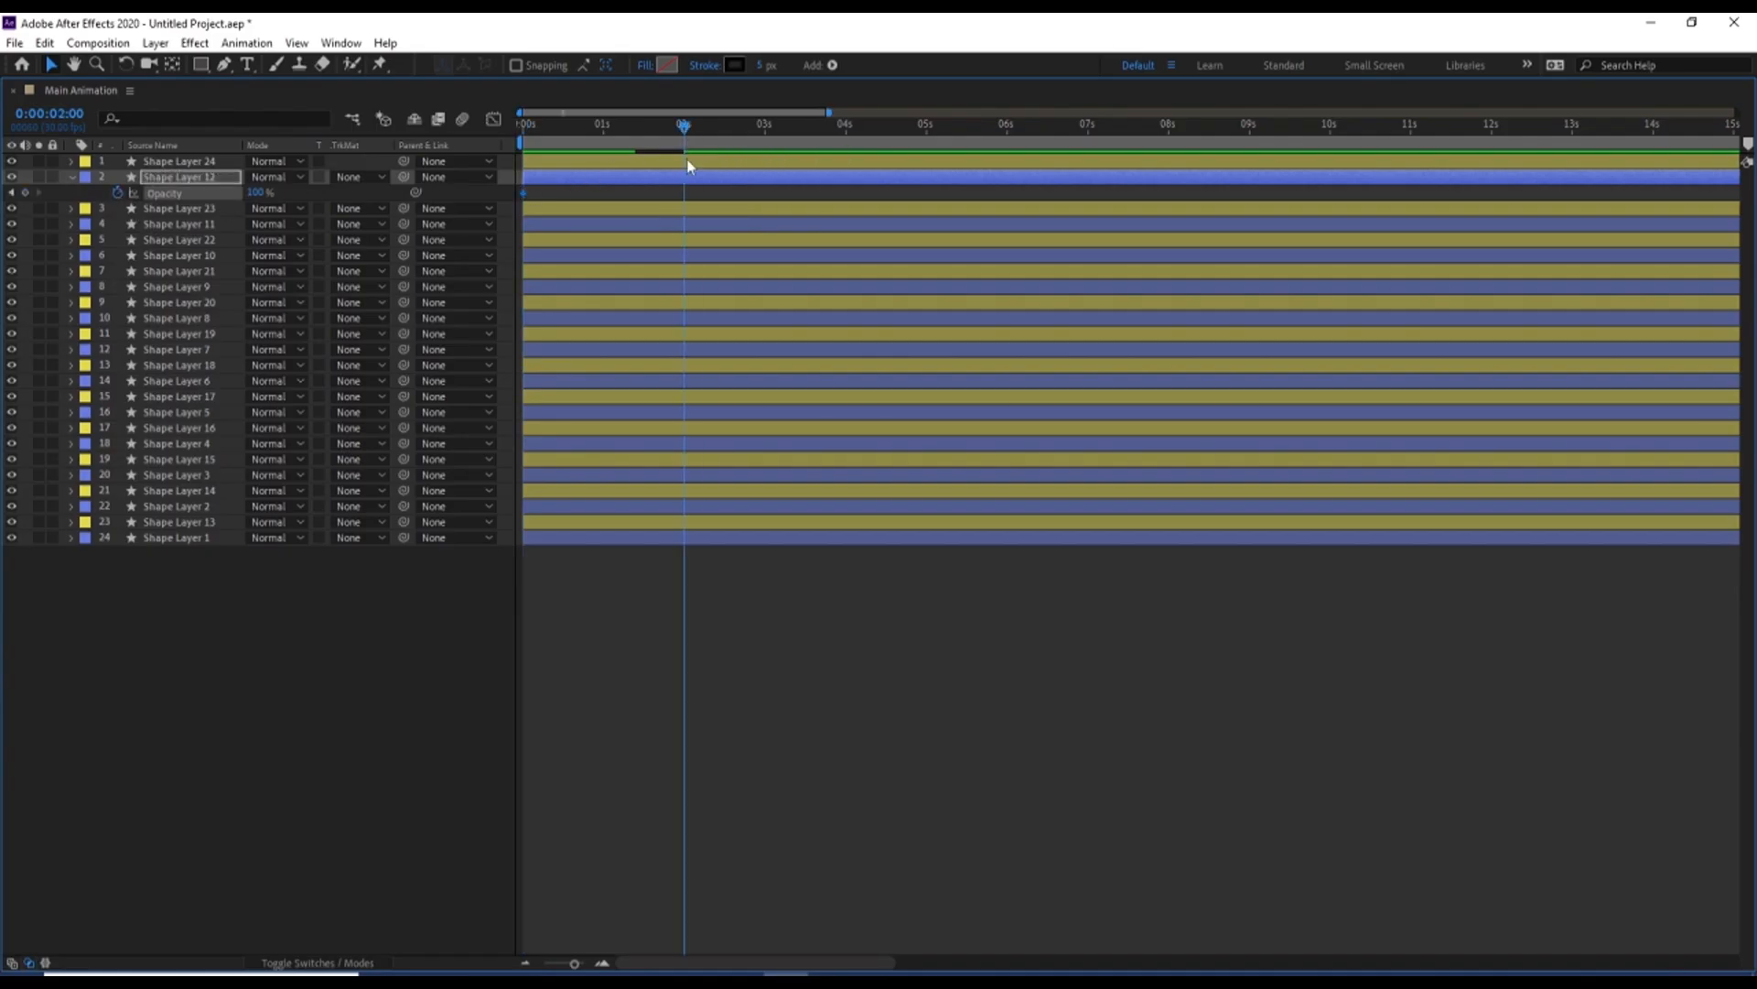
drag(256, 193, 7, 198)
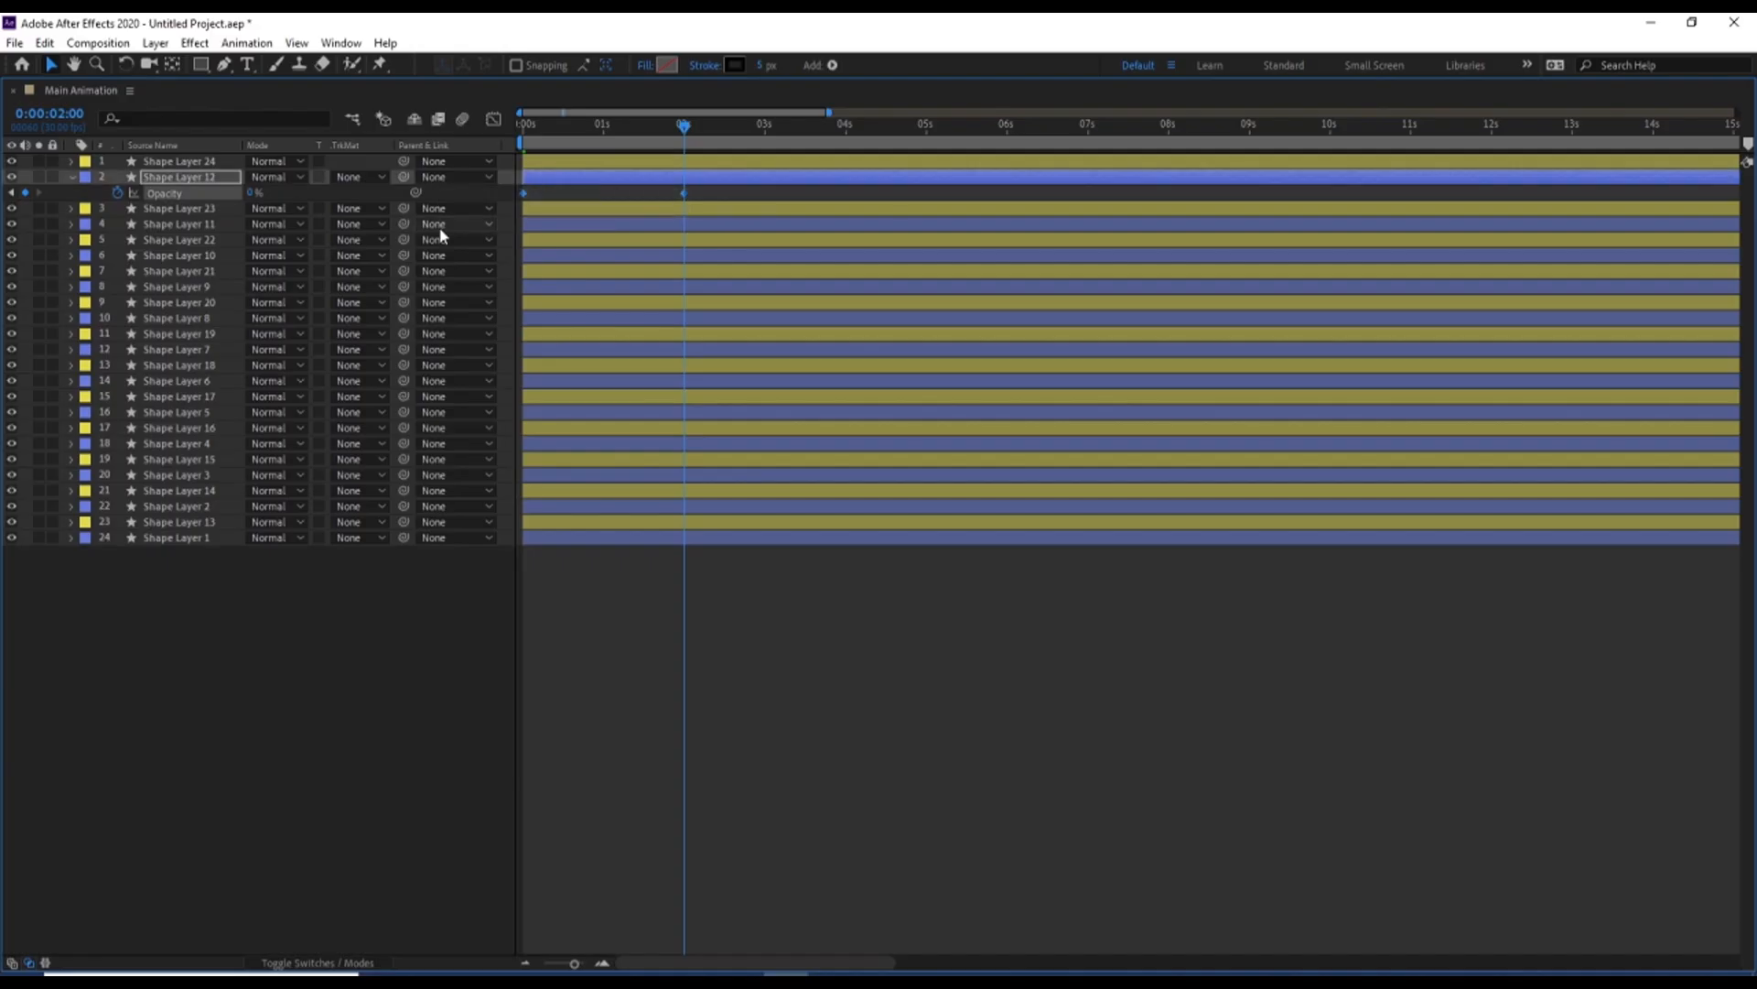
key(F9)
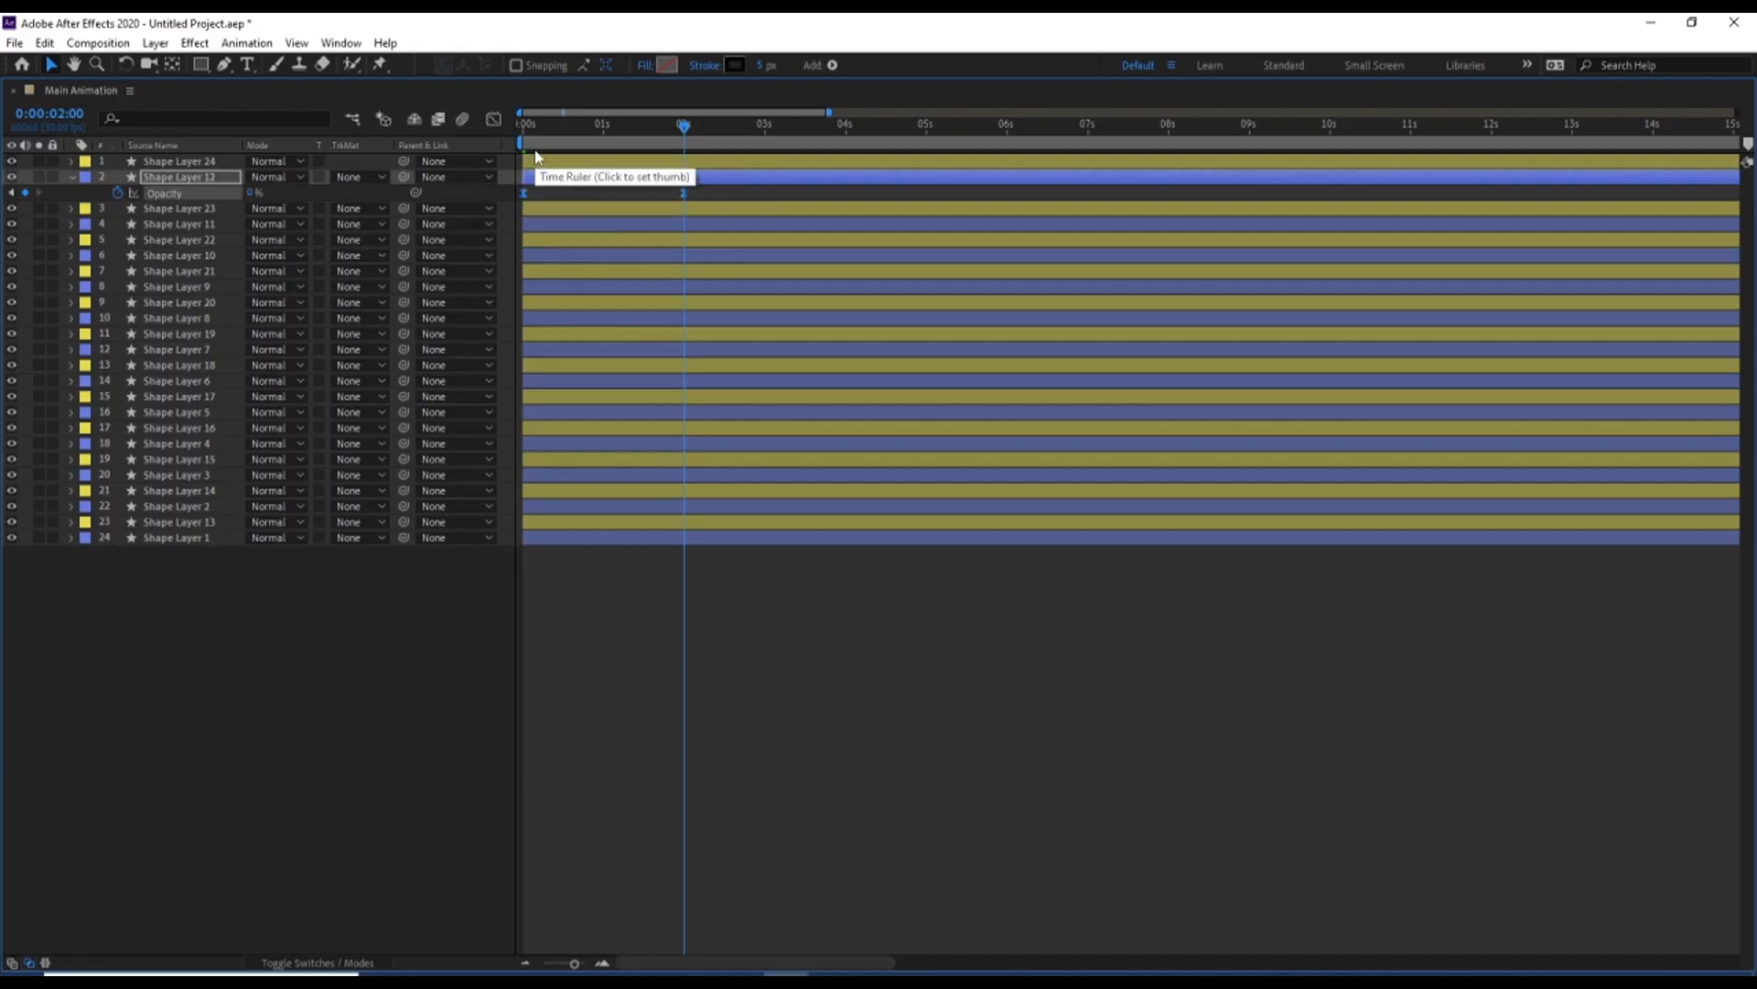
Copy Shape Layer 12's Opacity animation onto the other eleven blue-labelled layers, Shape Layer 11 to Shape Layer 1, starting at the first frame
key(Home)
click(311, 189)
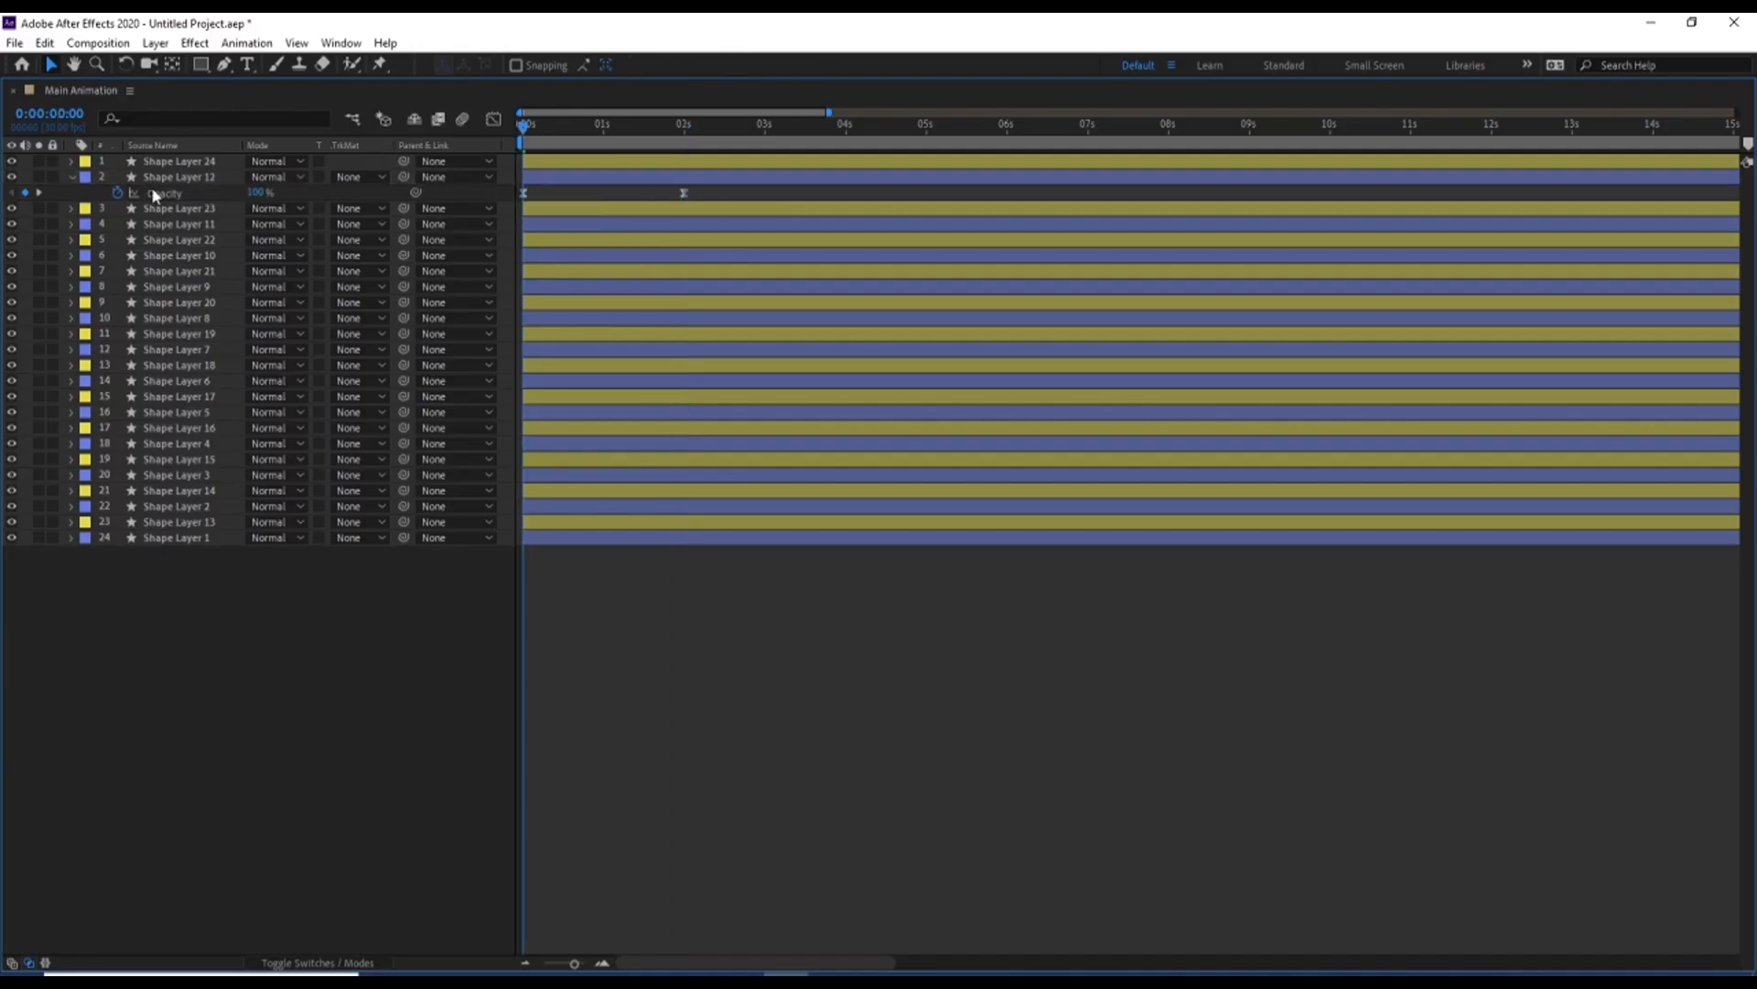
click(161, 193)
click(179, 226)
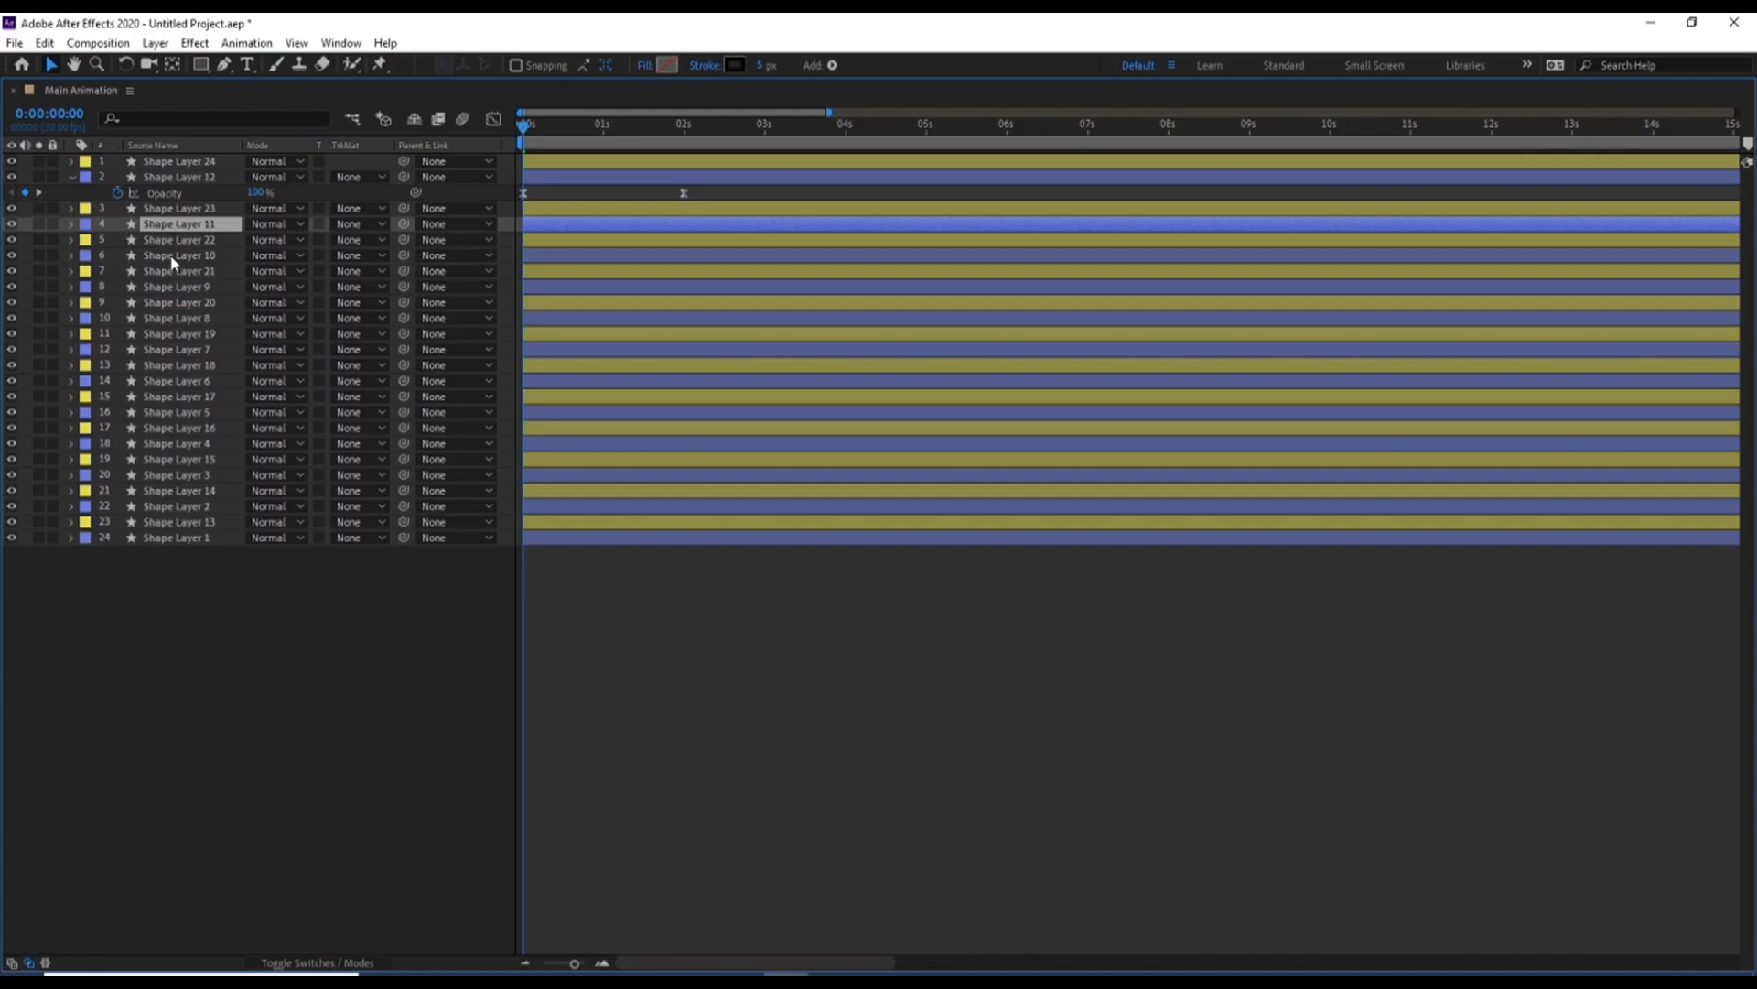
ctrl+click(174, 257)
ctrl+click(167, 288)
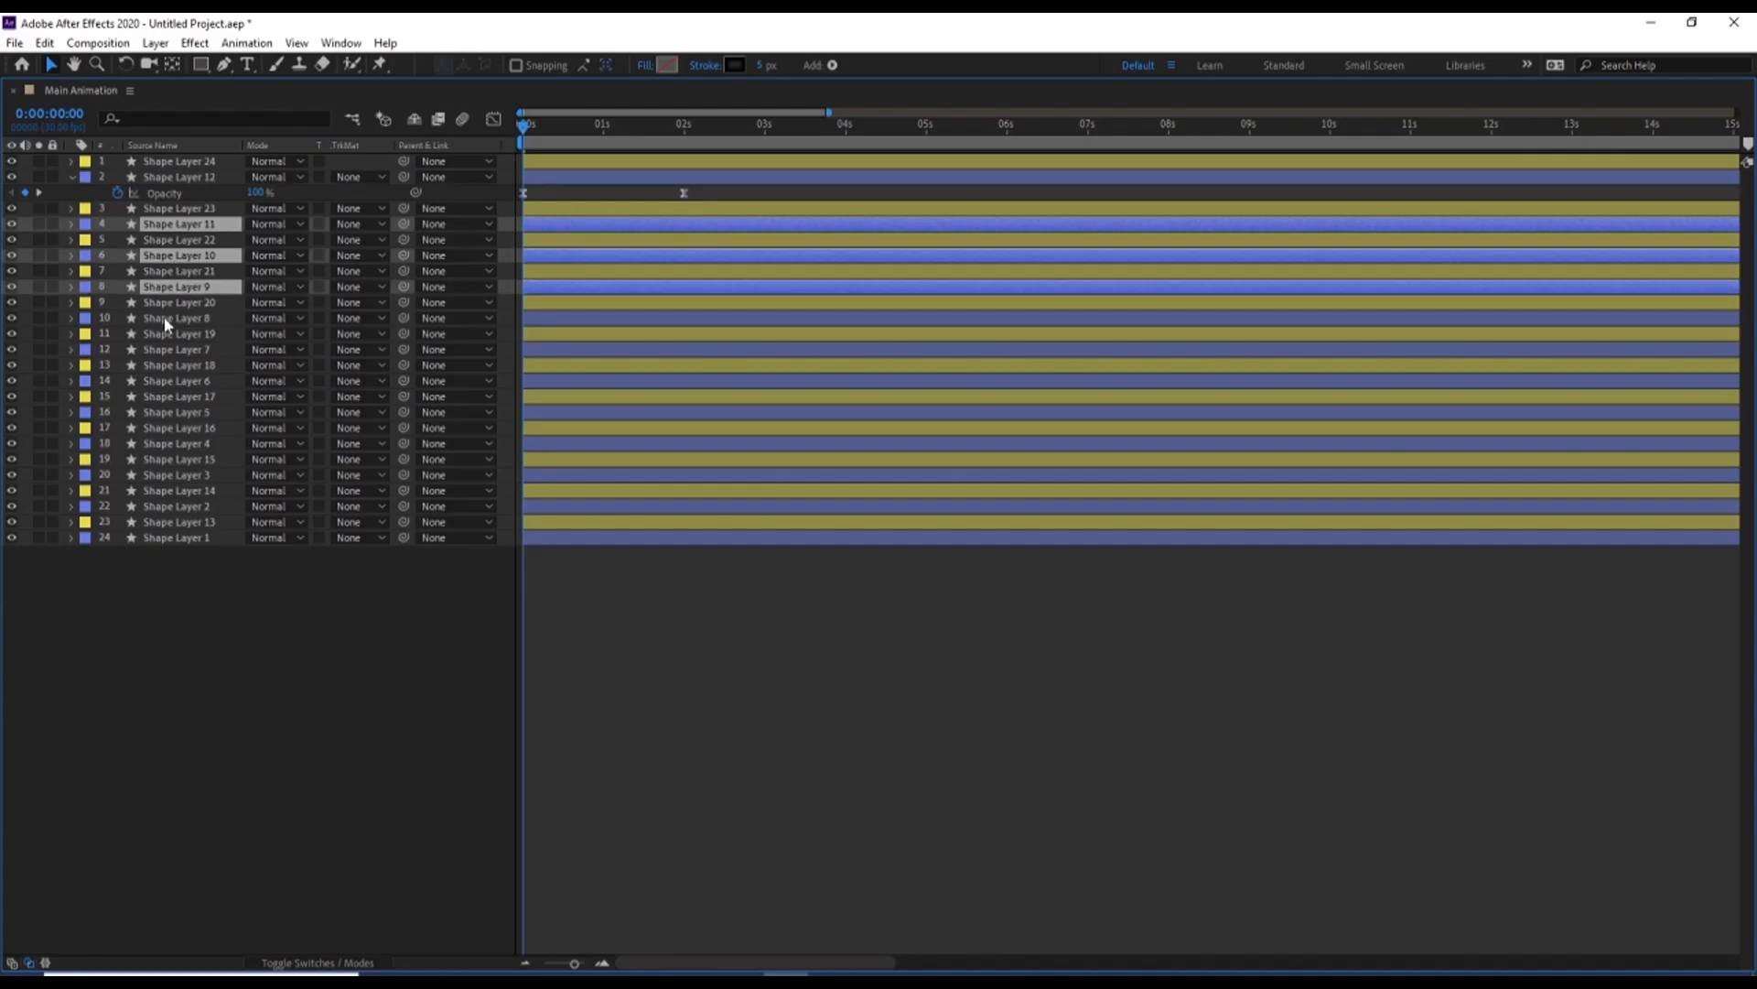
ctrl+click(163, 318)
ctrl+click(171, 350)
ctrl+click(172, 381)
ctrl+click(169, 412)
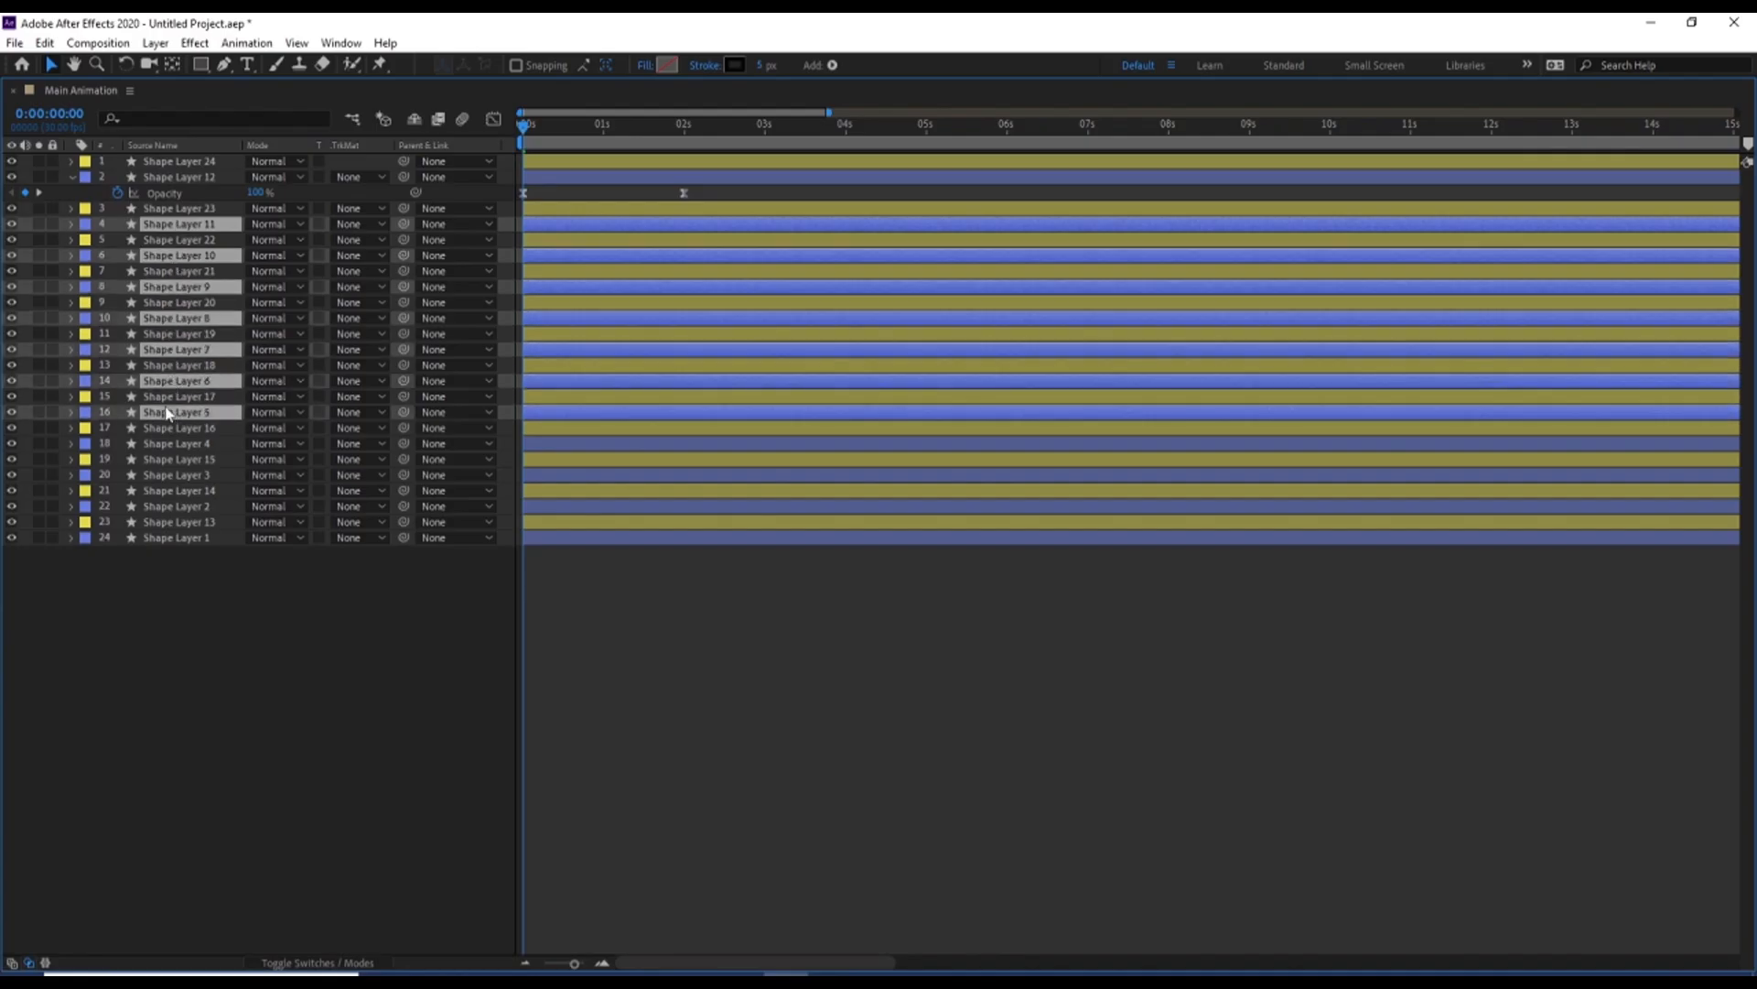
ctrl+click(170, 443)
ctrl+click(166, 475)
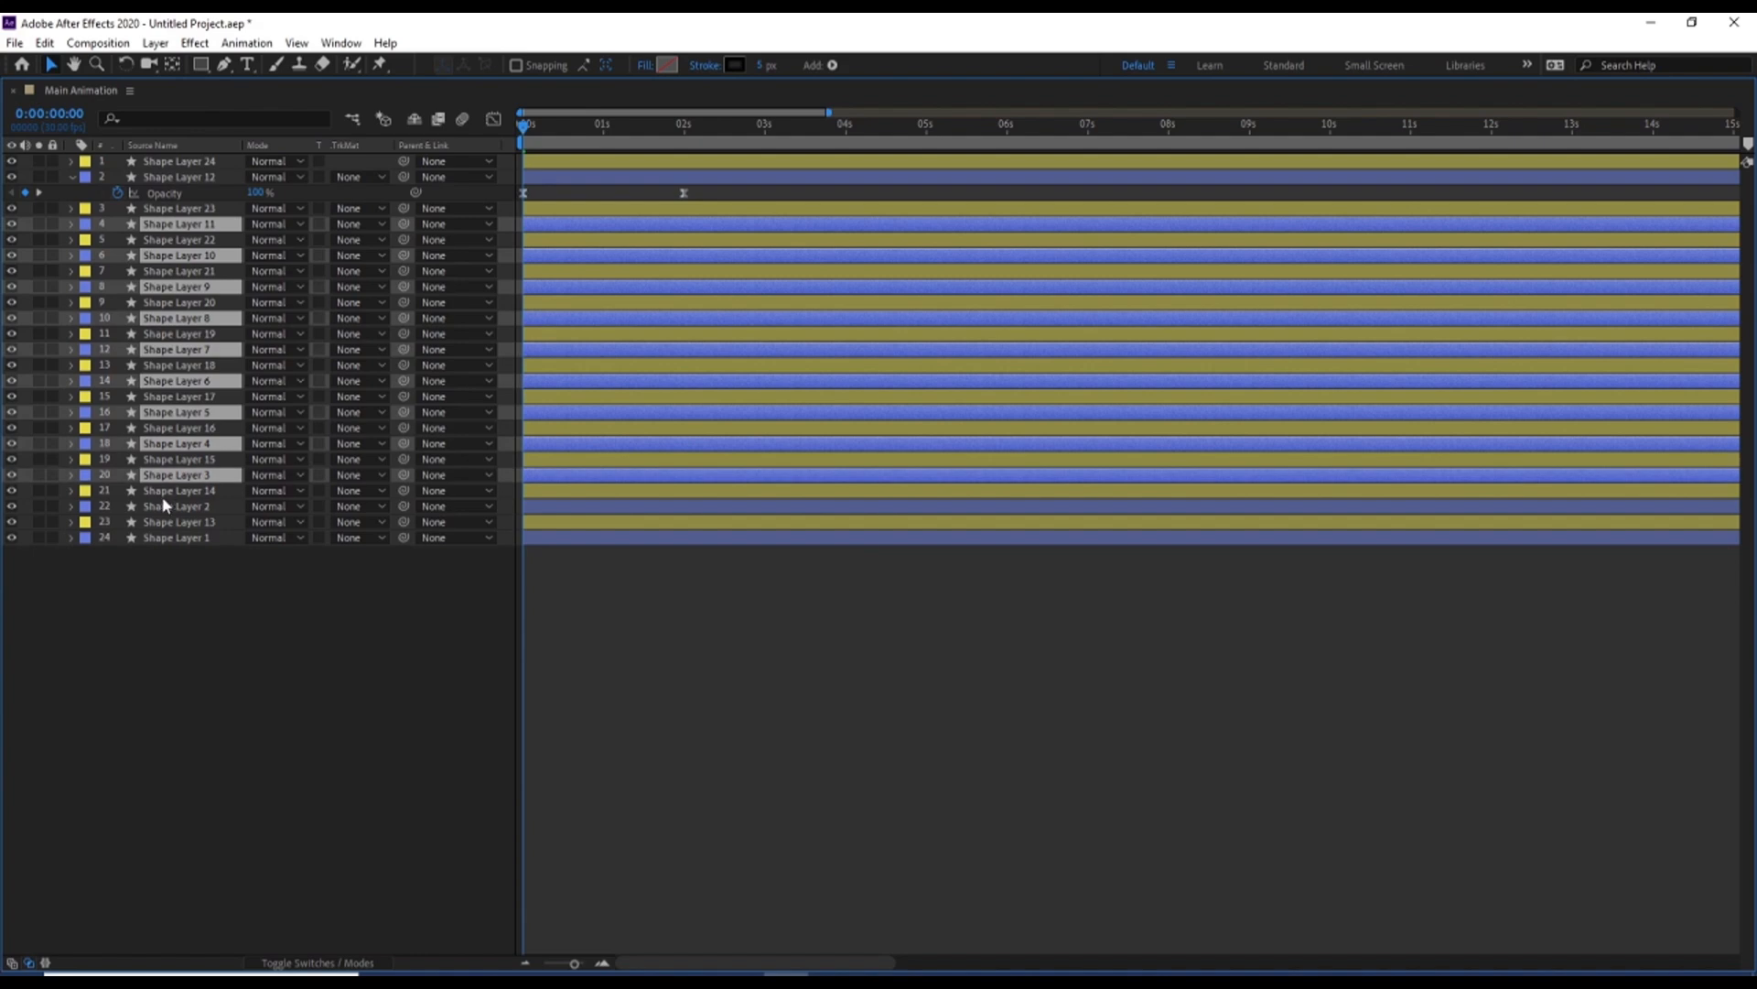
ctrl+click(160, 507)
ctrl+click(162, 538)
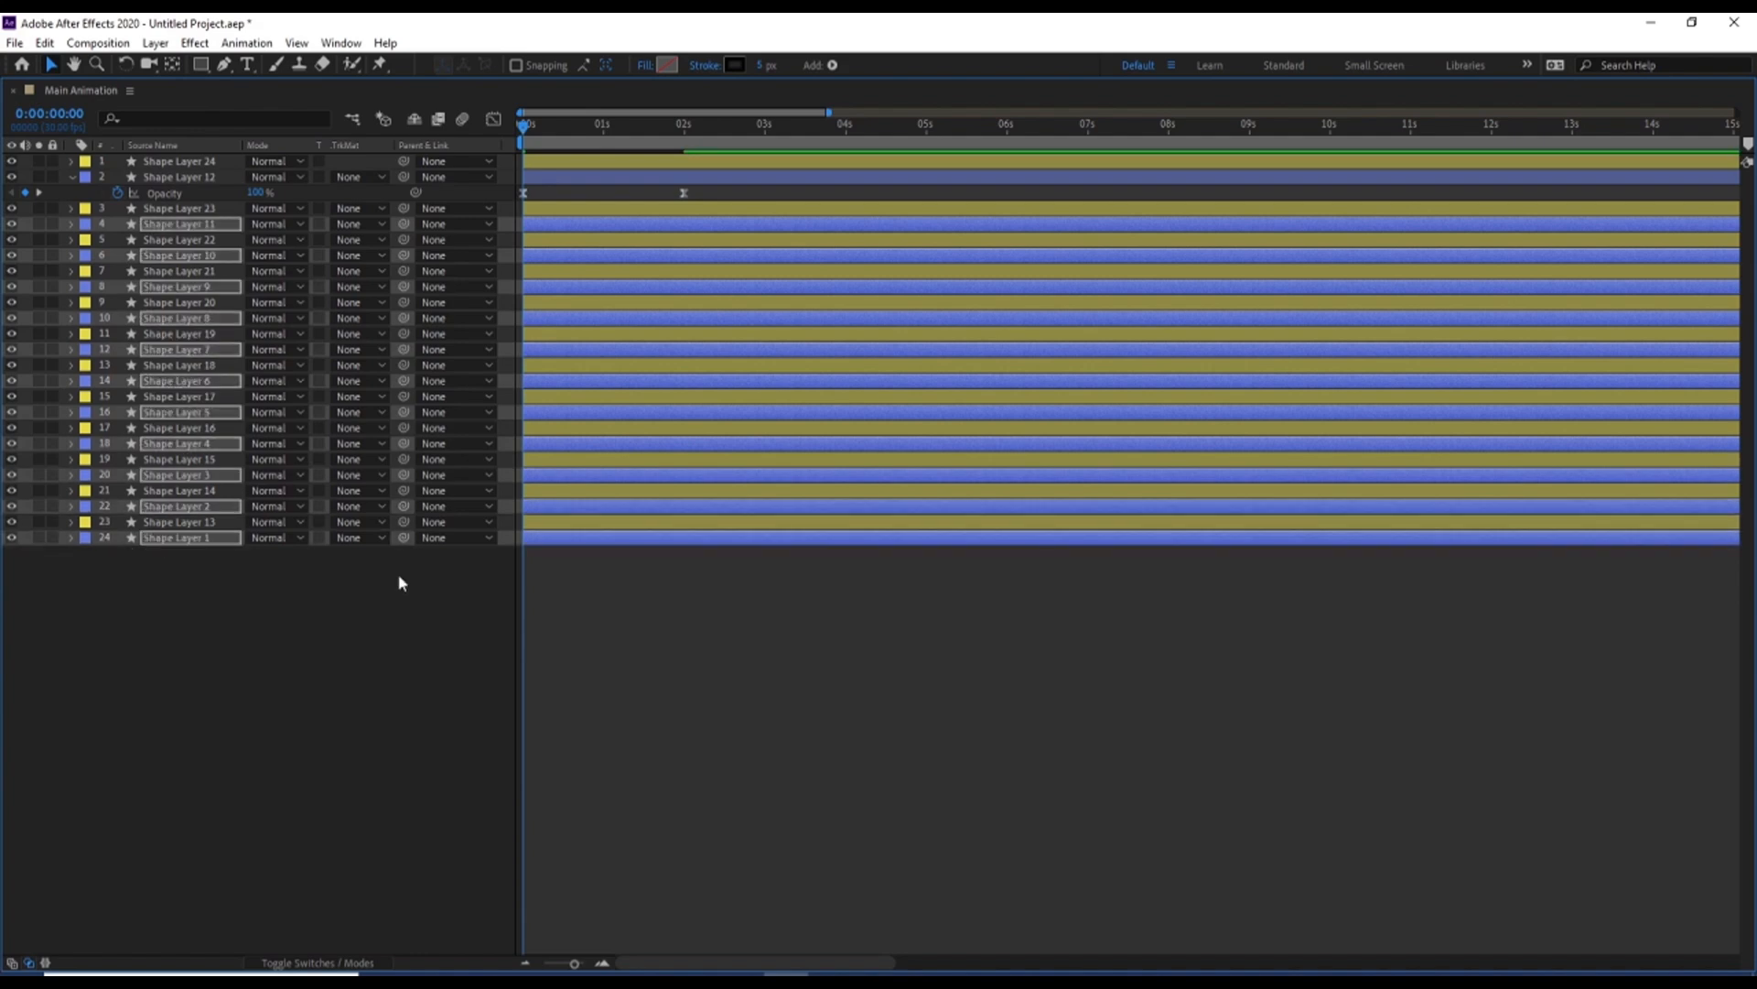
key(t)
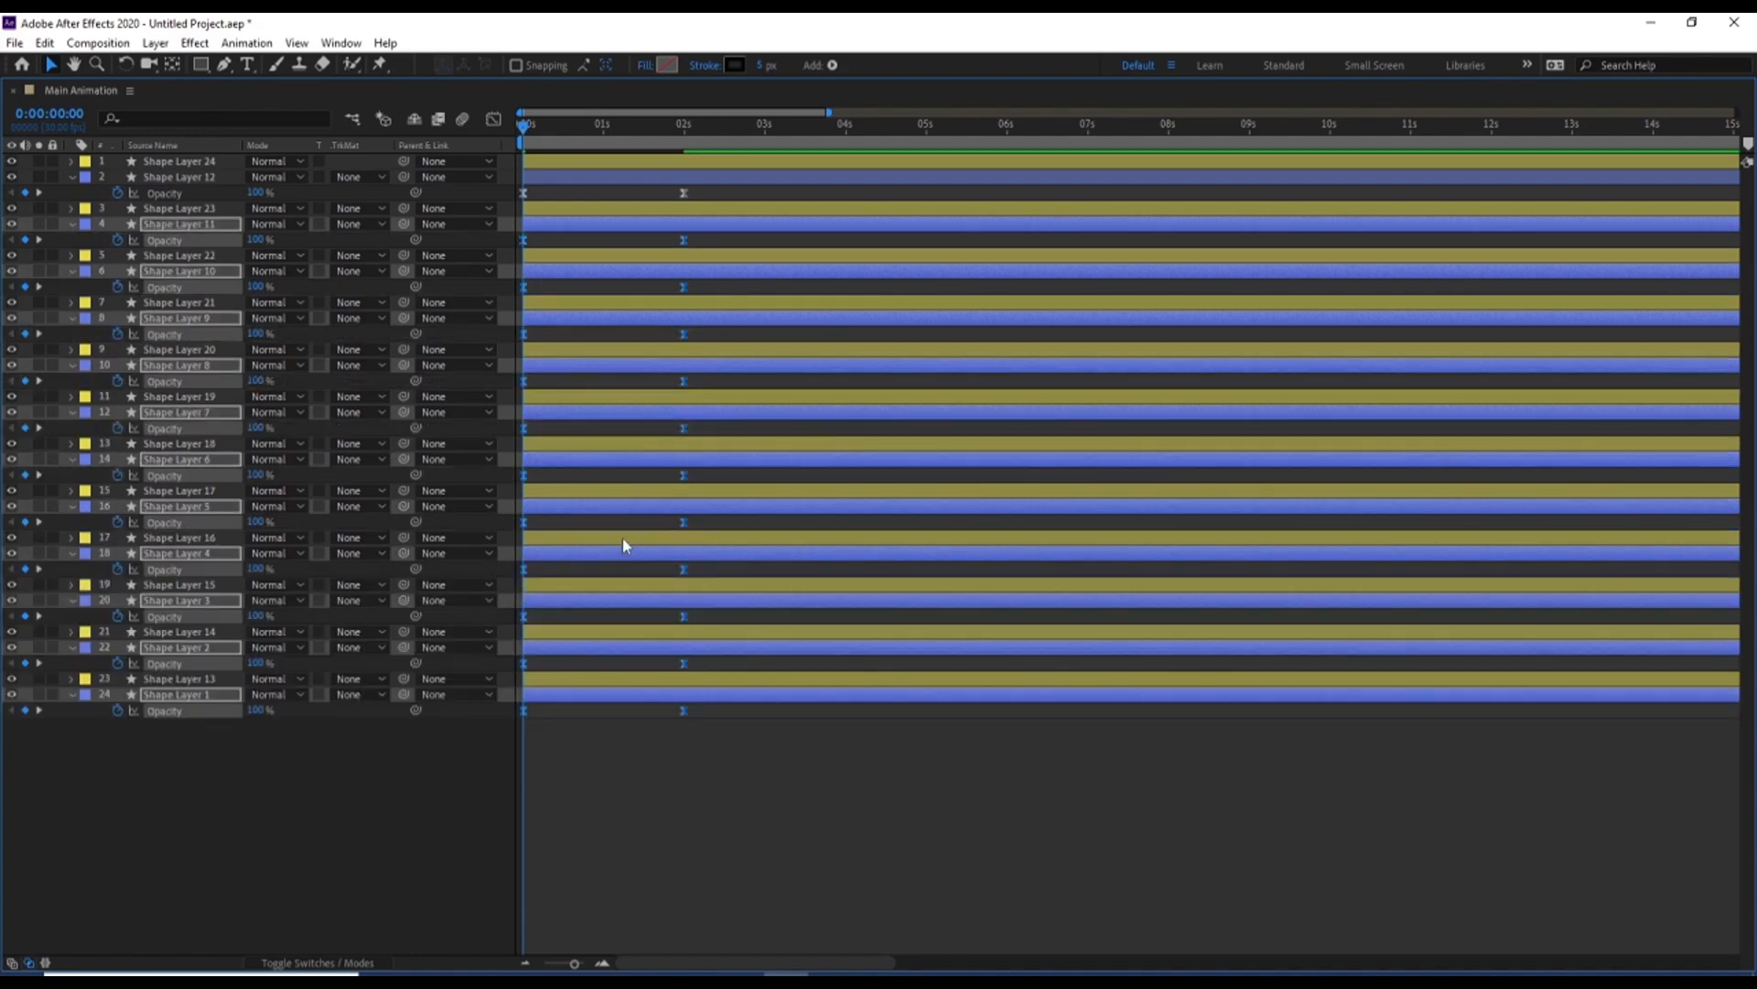
Restore the full workspace, preview the sliding rectangles with their fading shadows, and collapse all layer properties
key(grave)
key(space)
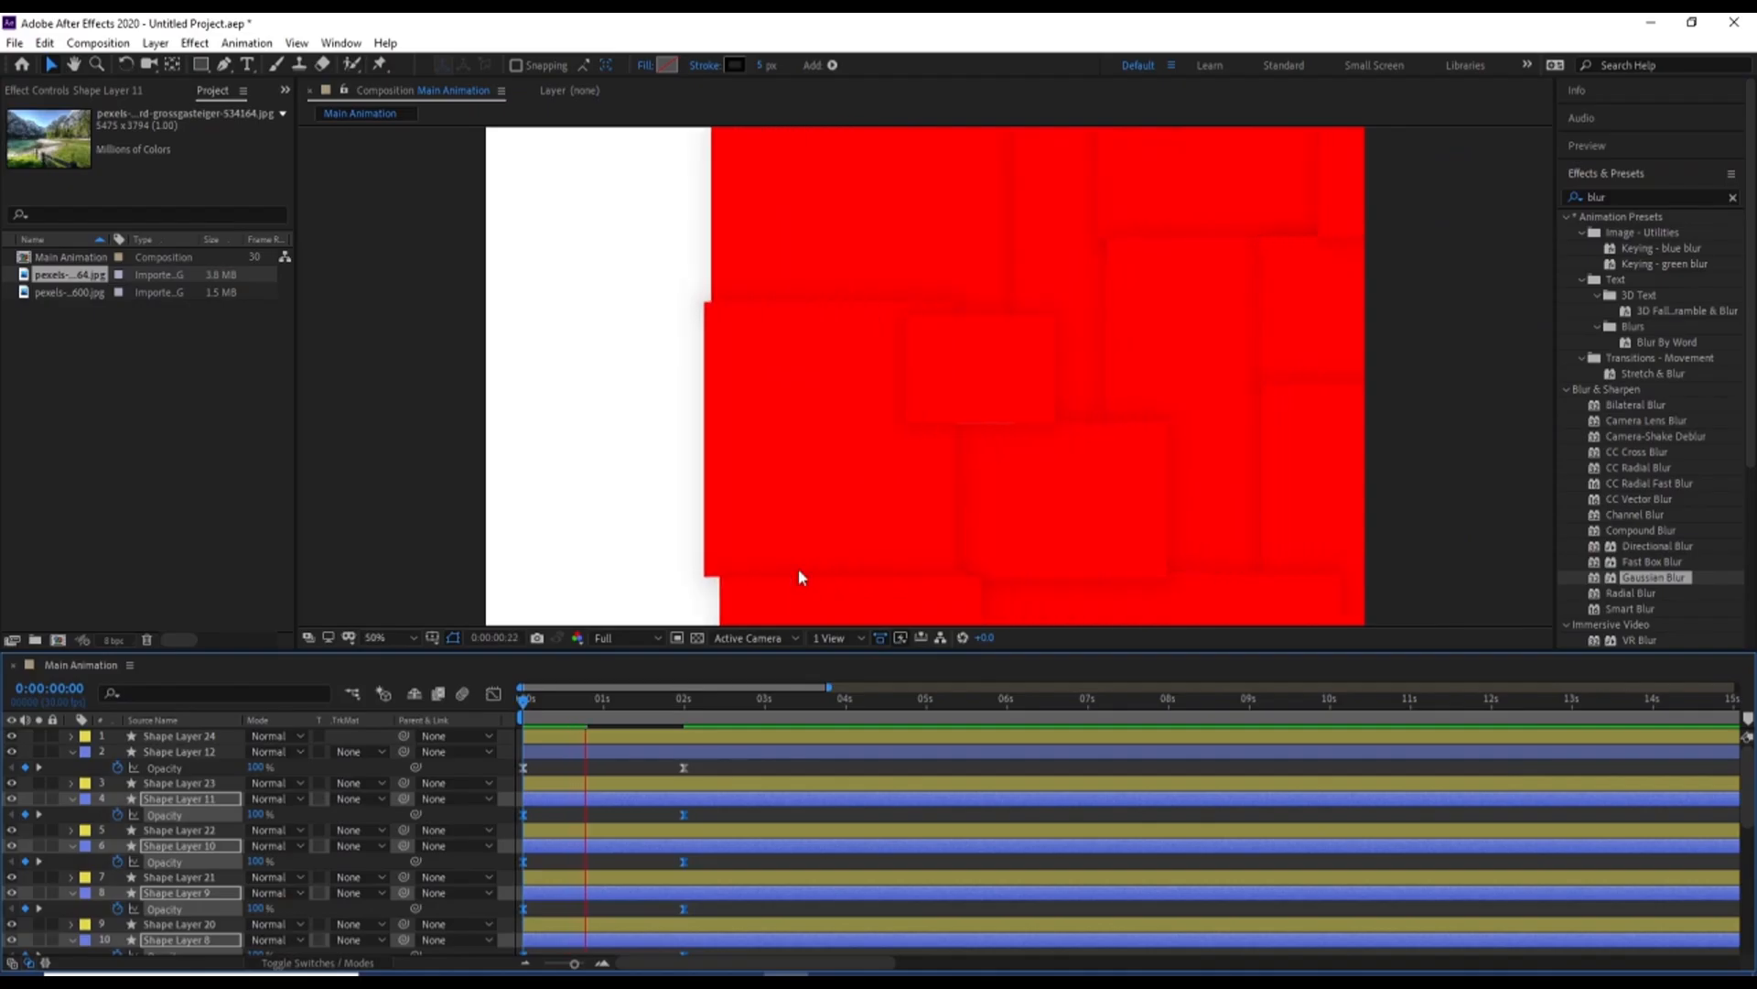
key(space)
click(547, 771)
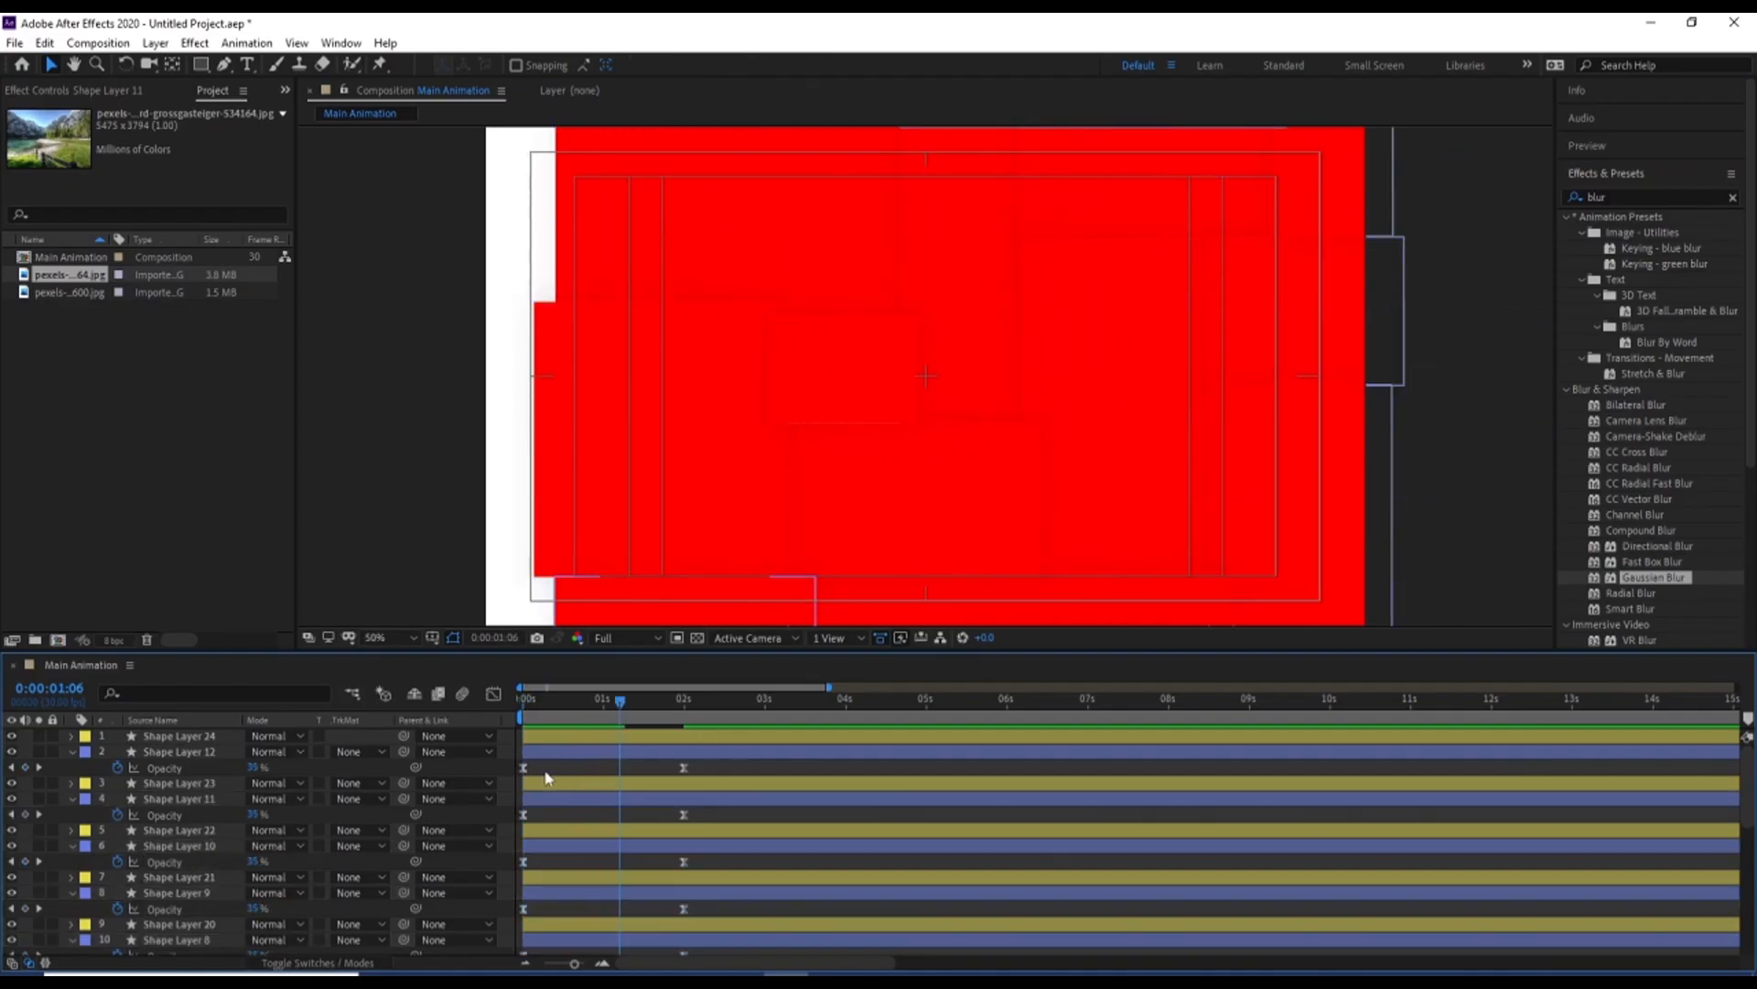
key(u)
key(u)
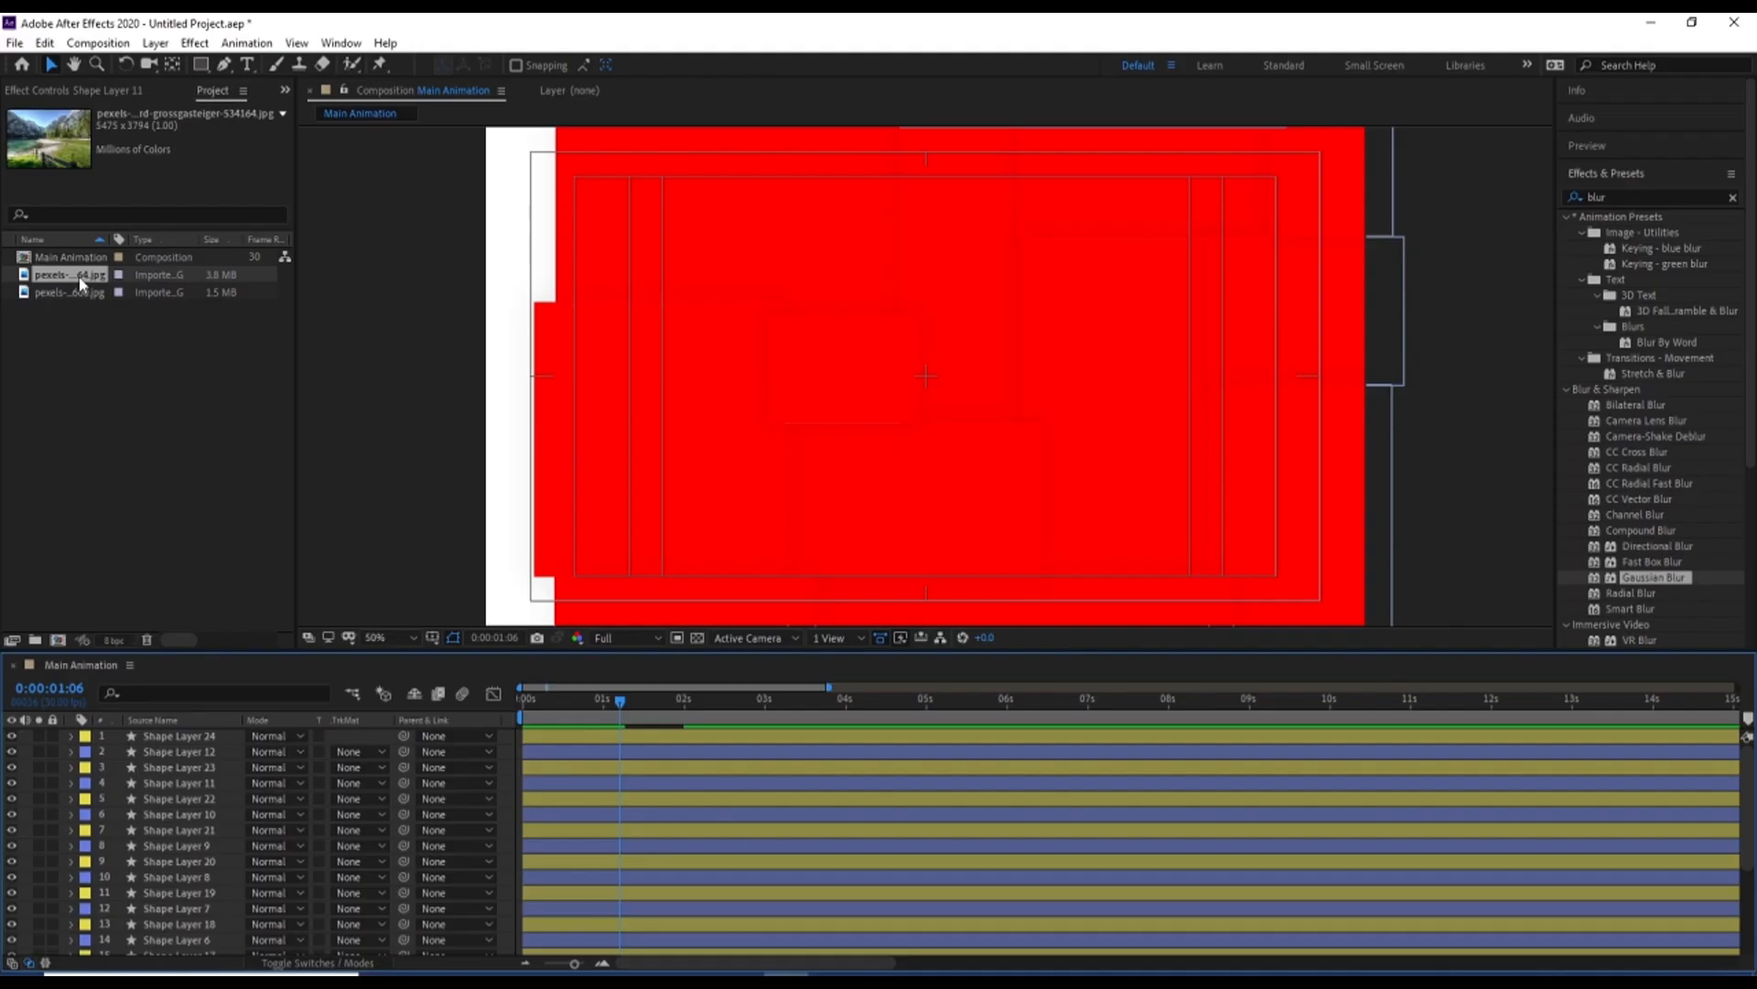
Place the mountain lake photo directly beneath Shape Layer 24 and set its Scale to 40%
drag(81, 283, 145, 746)
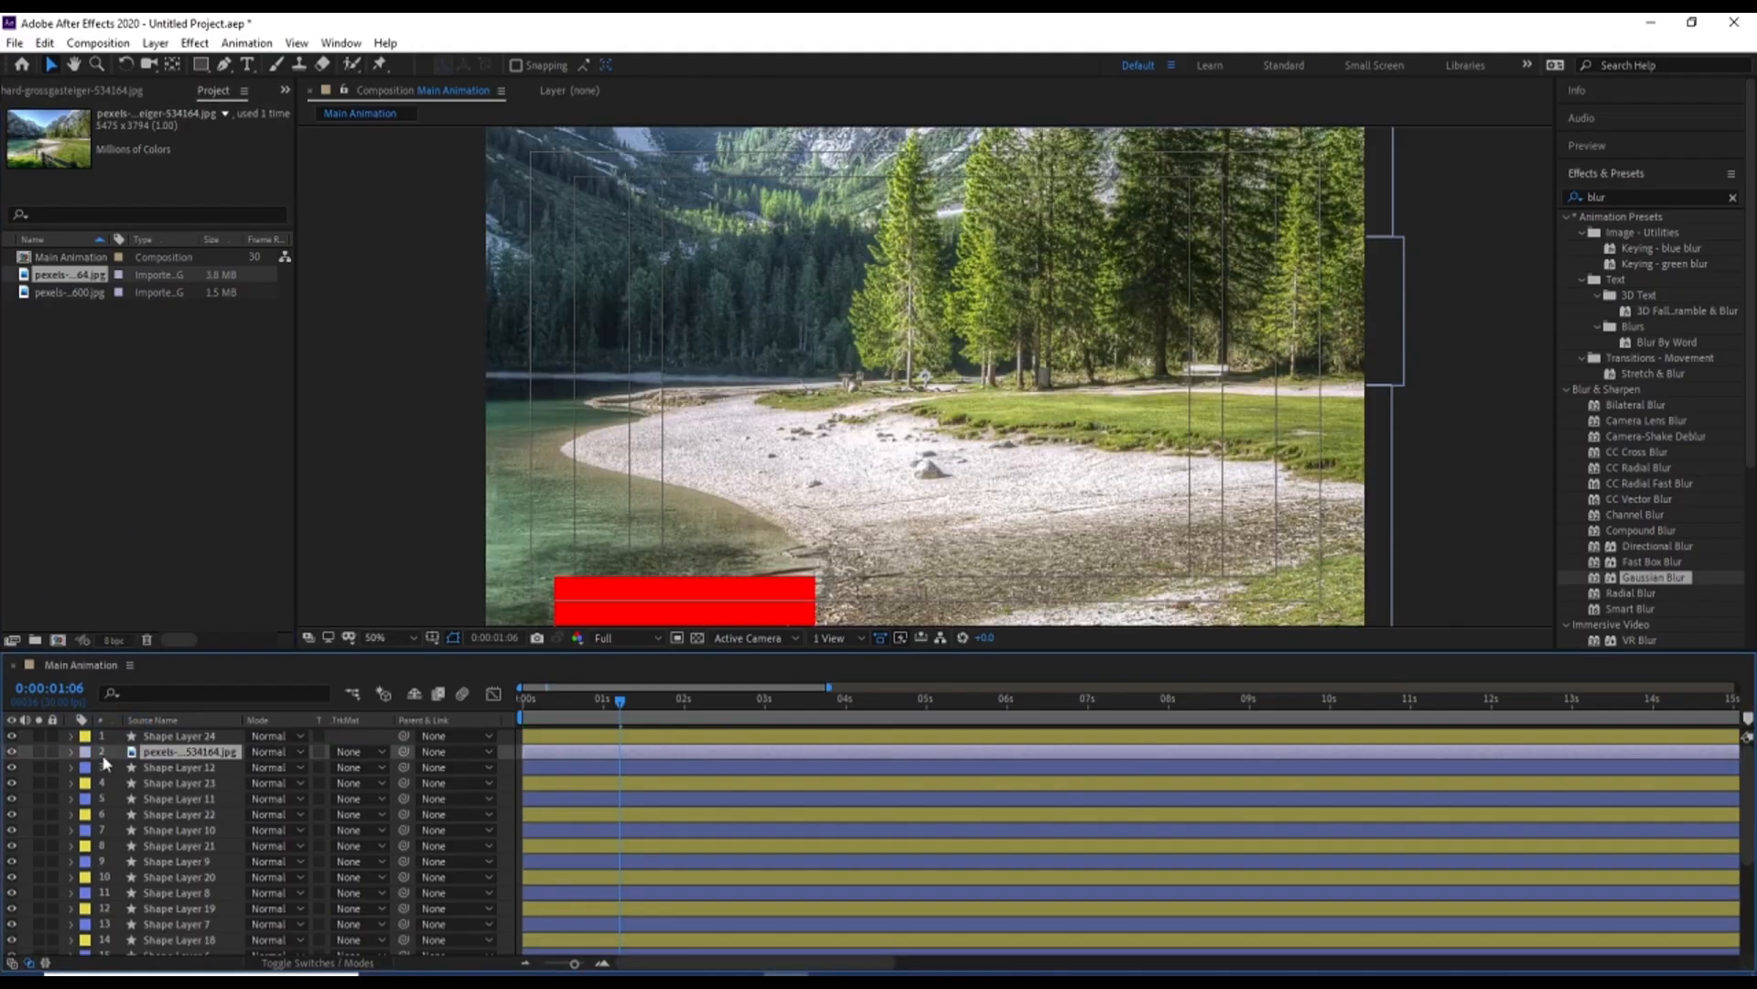
key(s)
drag(271, 768, 212, 764)
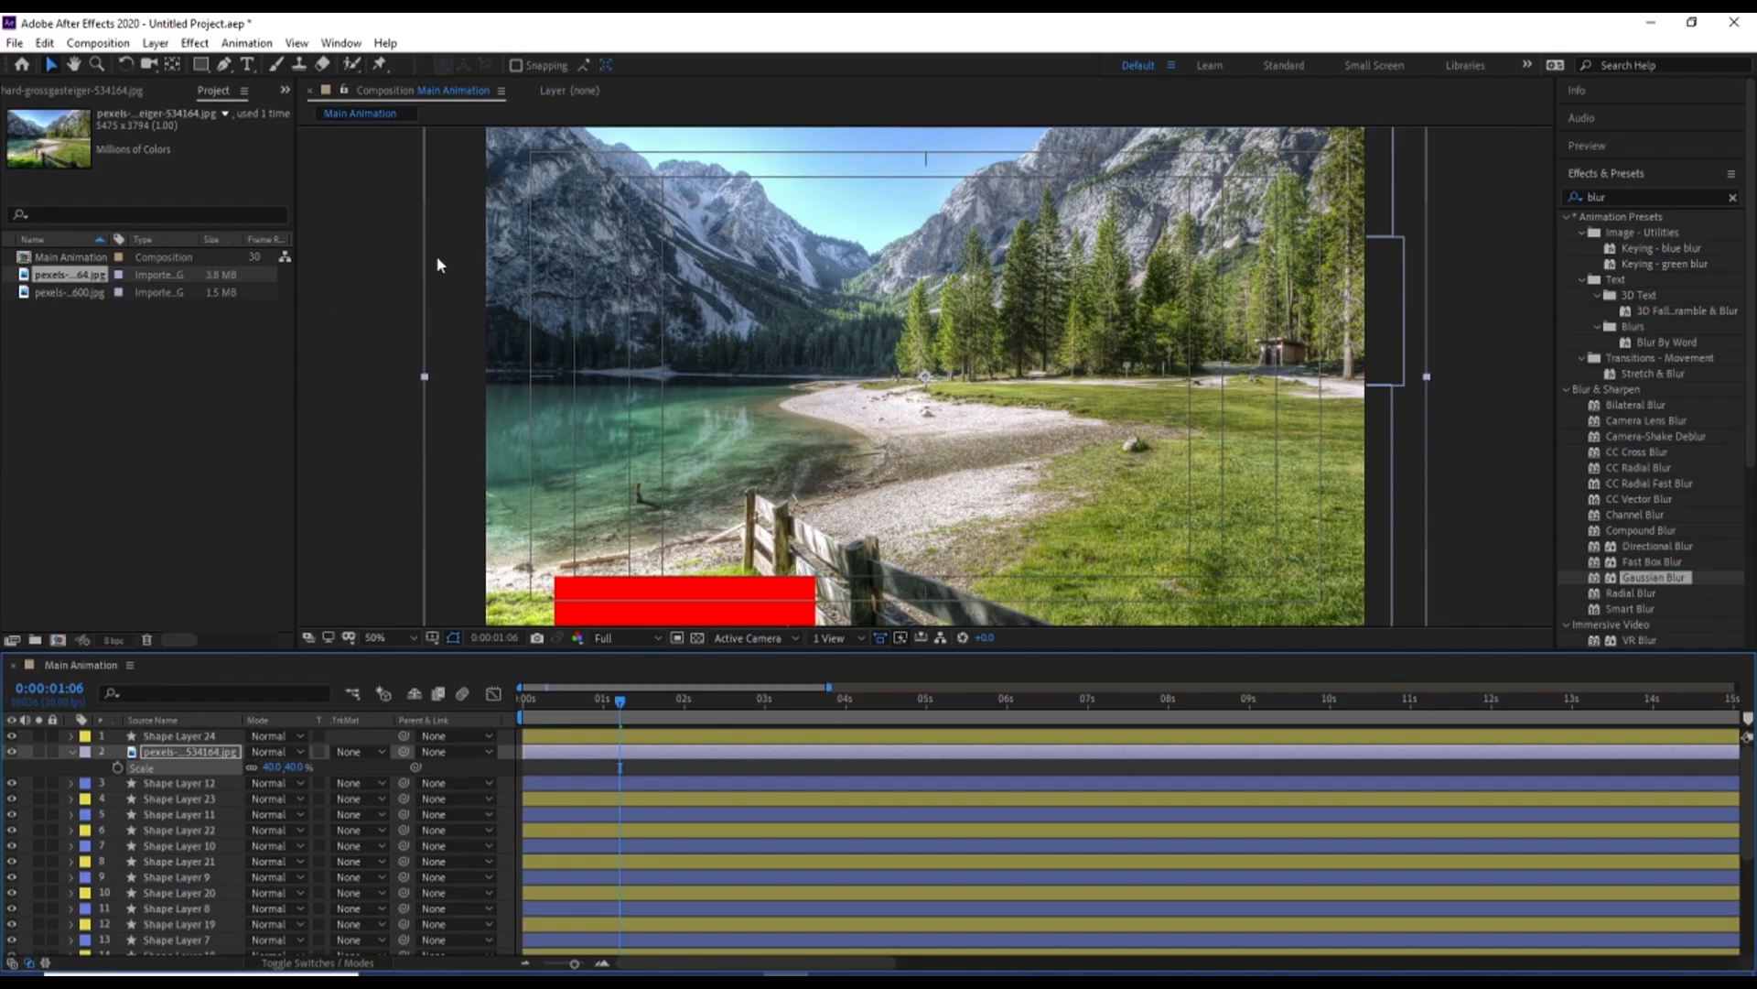
Set the photo's track matte to Alpha Matte "Shape Layer 24" and collapse its properties in the maximized timeline
click(352, 752)
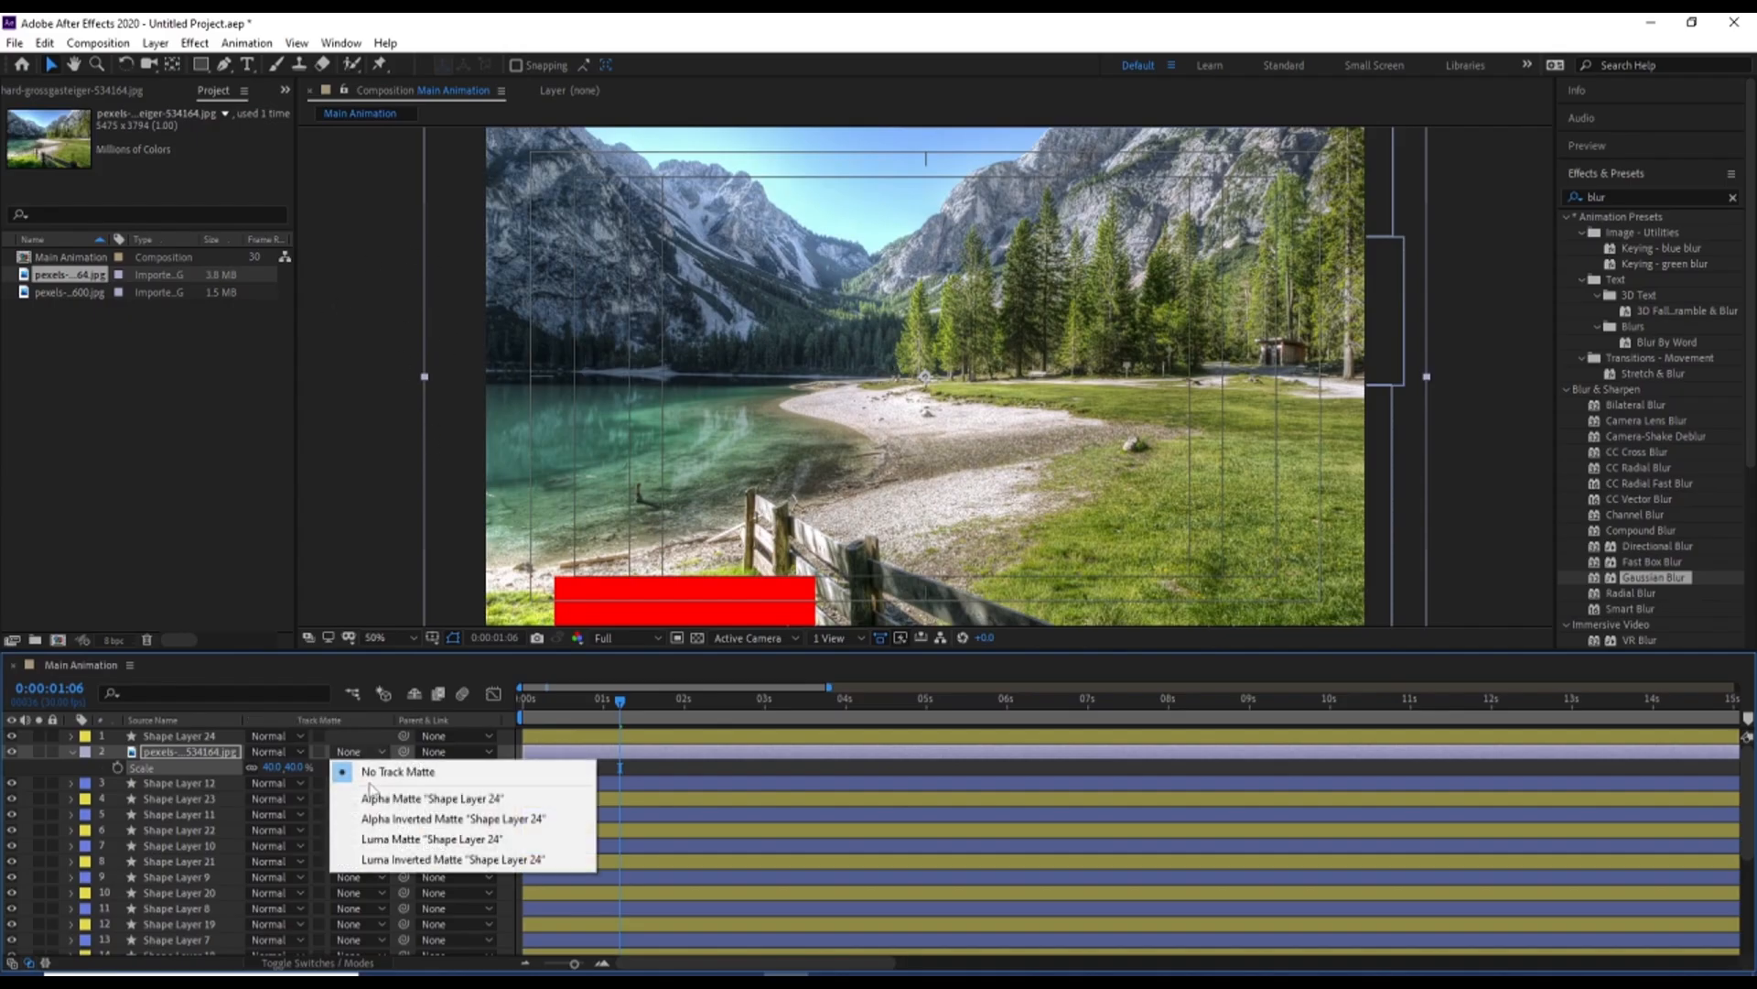
click(388, 799)
key(grave)
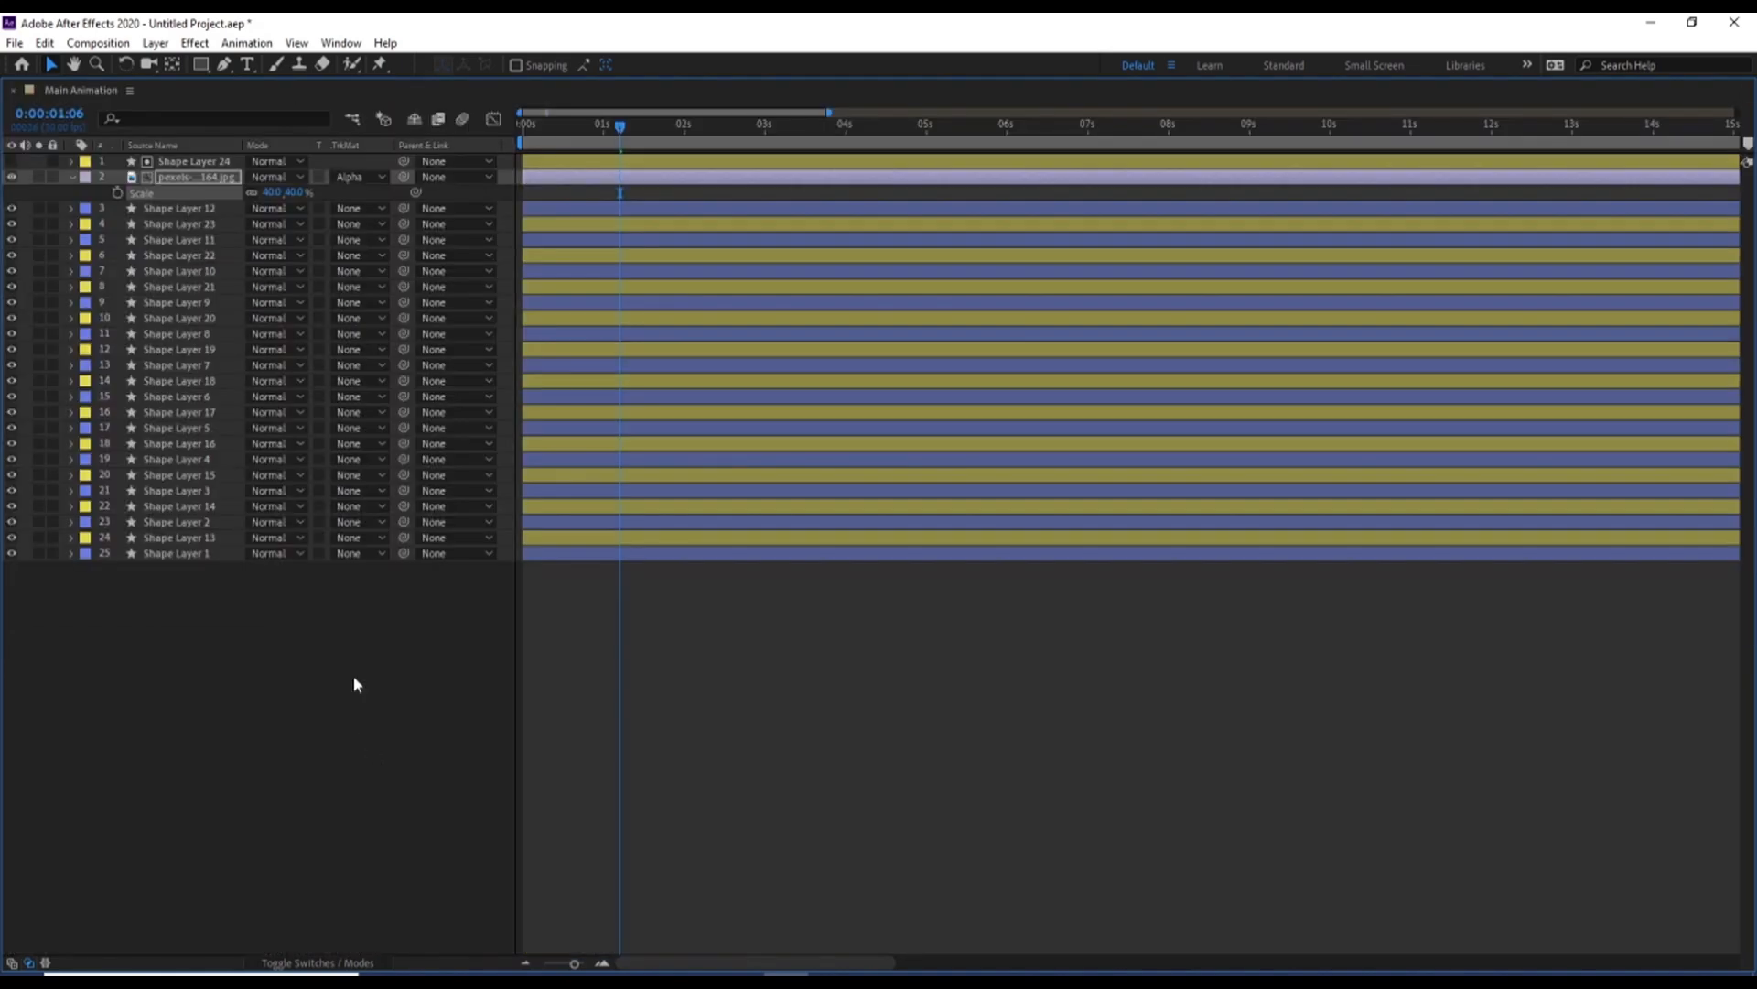
click(73, 177)
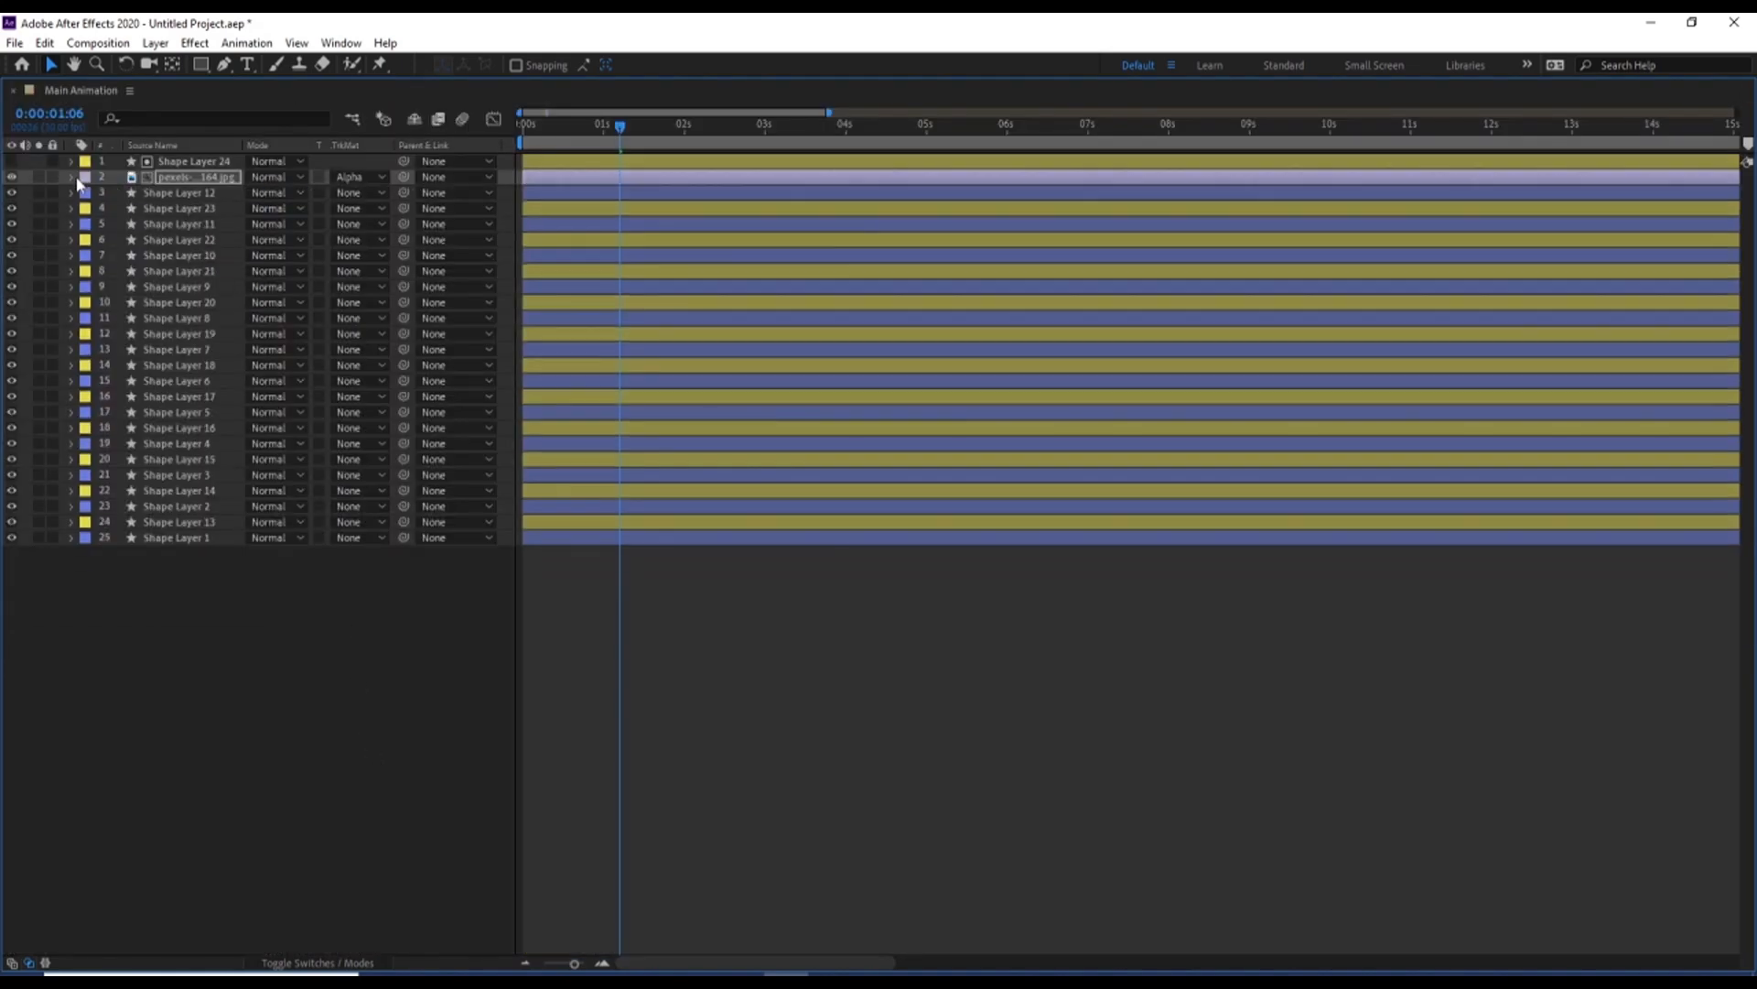
Duplicate the photo layer and place the copy beneath Shape Layer 23 as its alpha-matted fill, with Shape Layer 23 hidden
click(164, 181)
key(ctrl+d)
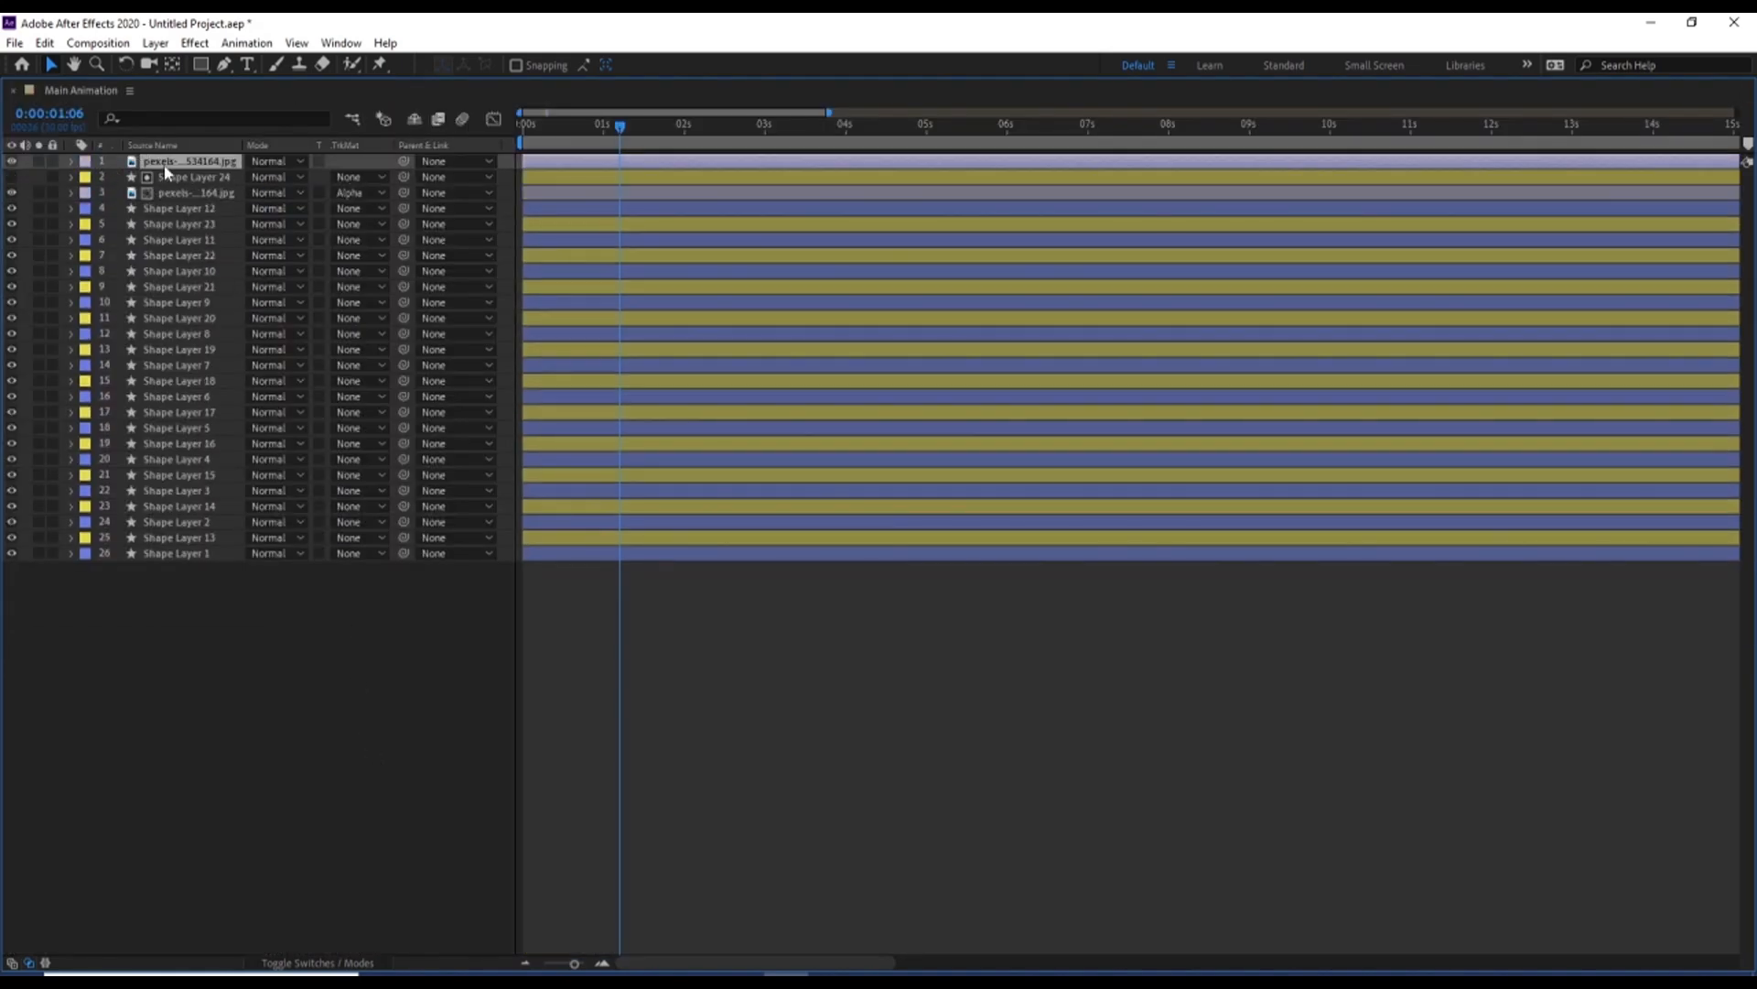
drag(166, 171, 179, 228)
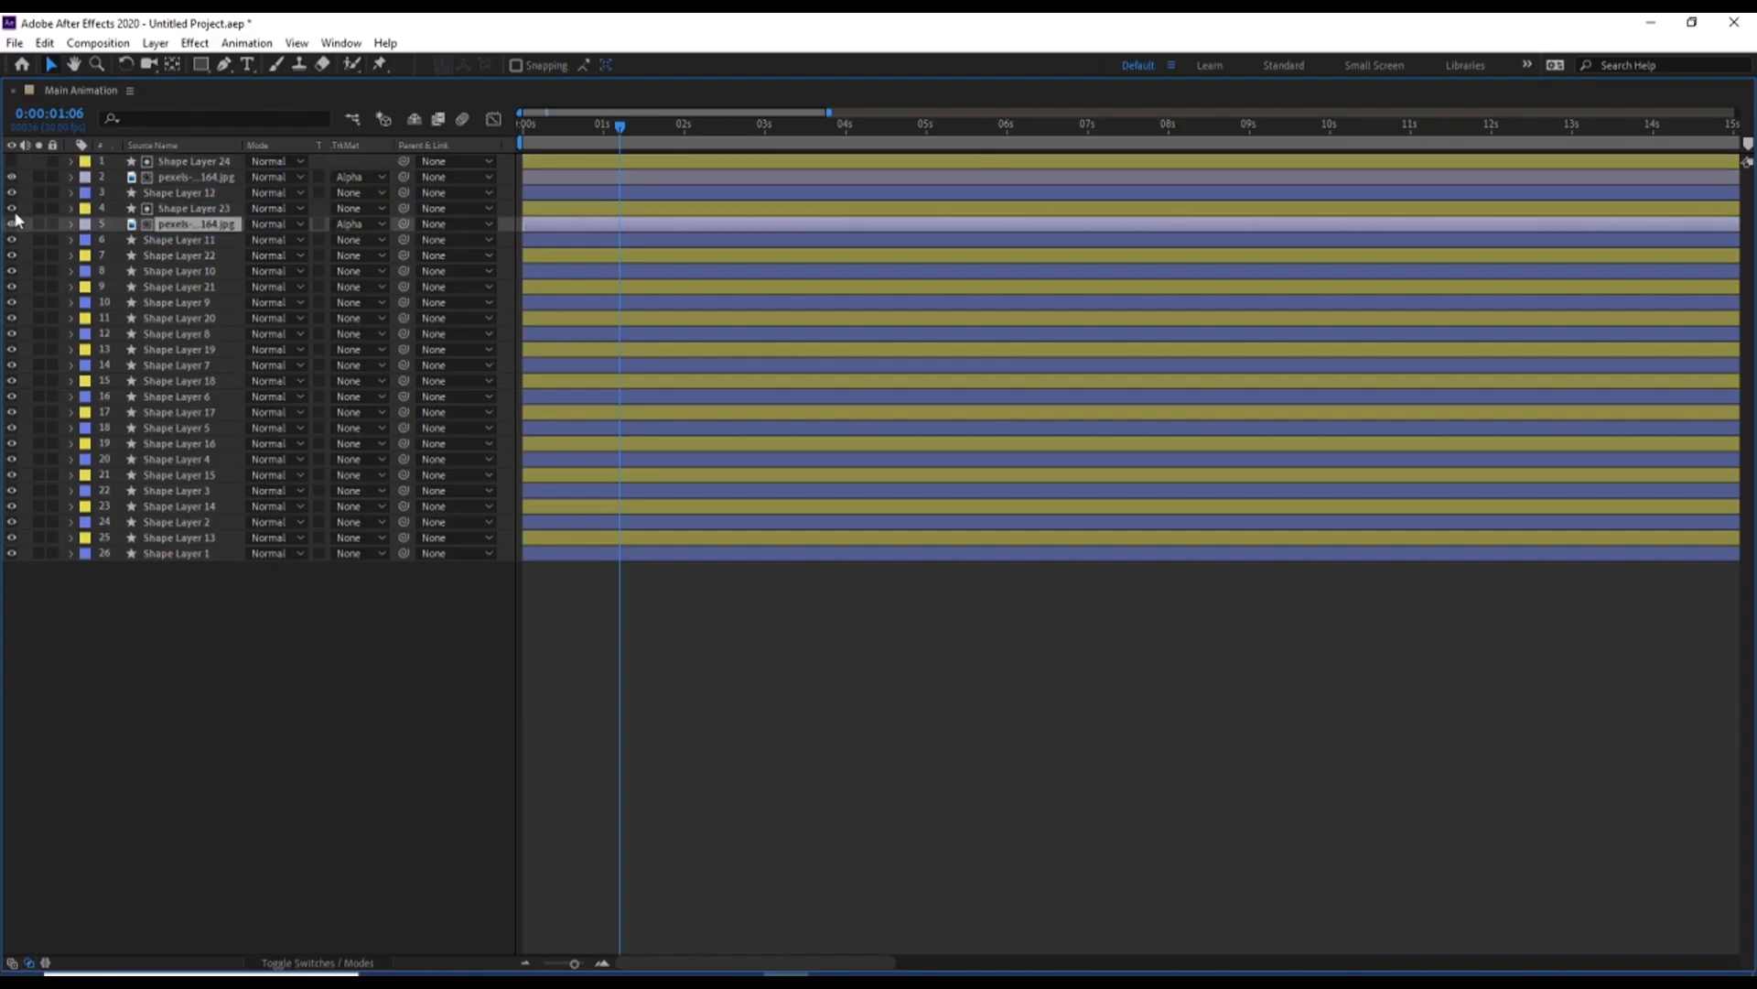
Change the label colour of both photo layers to red
click(90, 178)
click(120, 250)
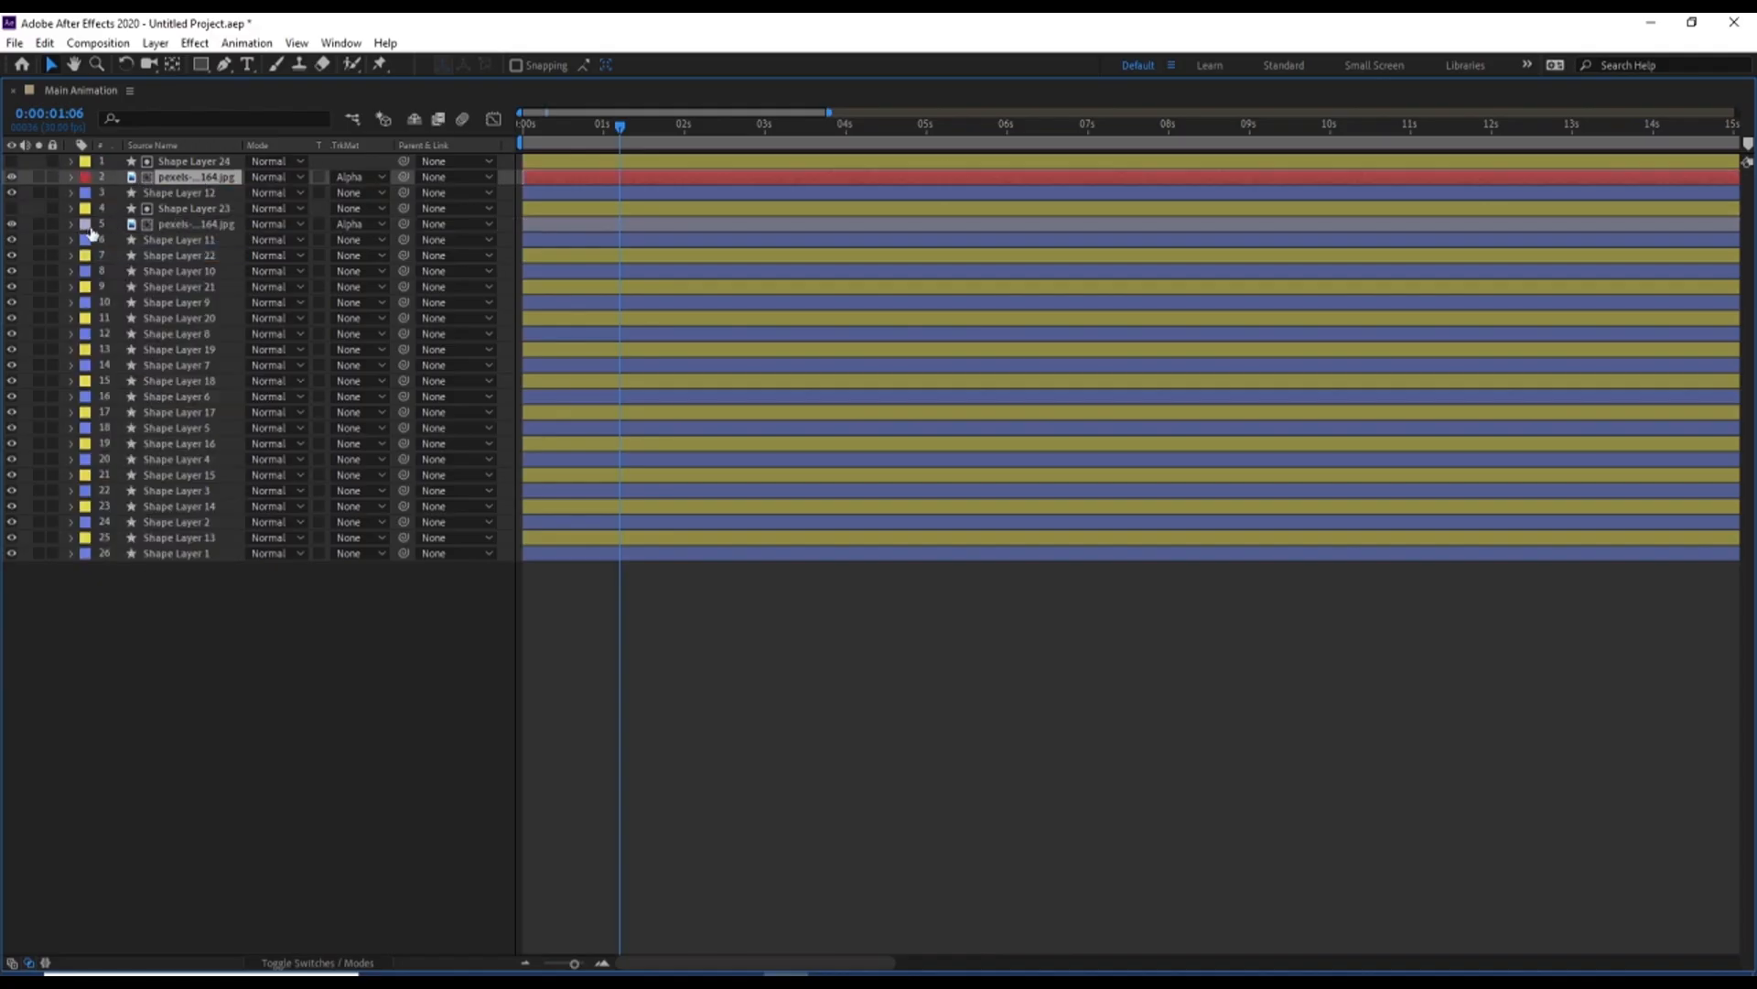
click(89, 226)
click(110, 272)
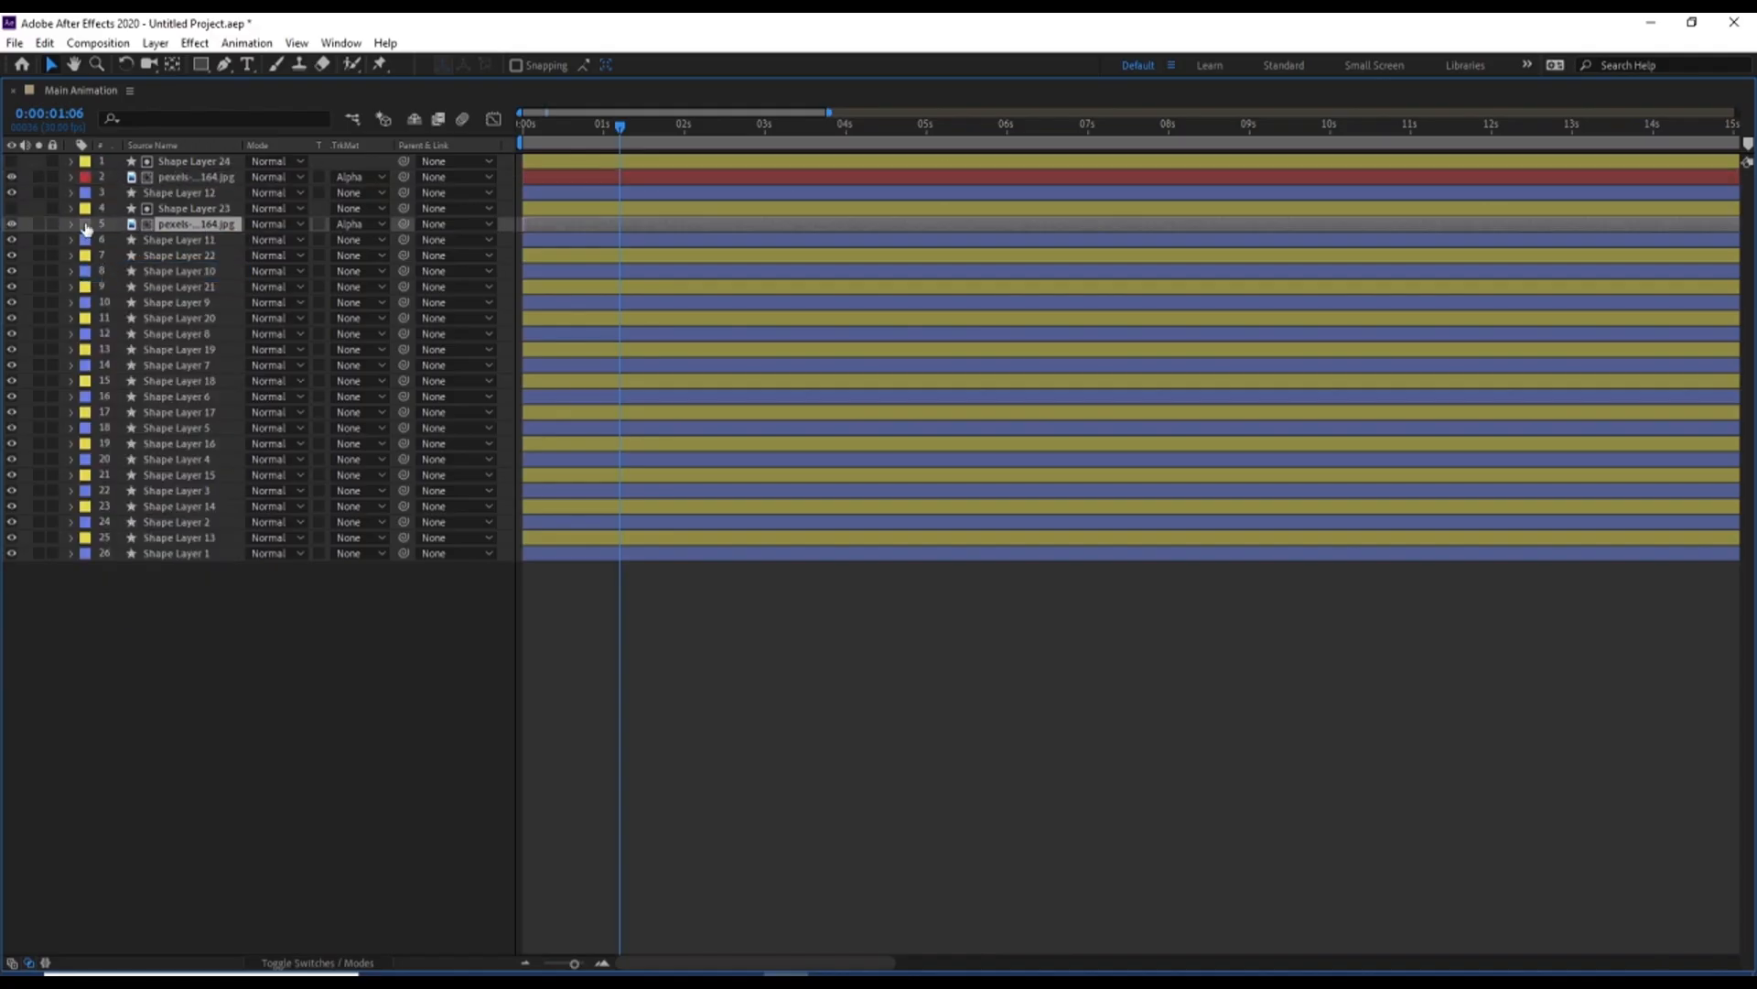
click(89, 225)
click(117, 298)
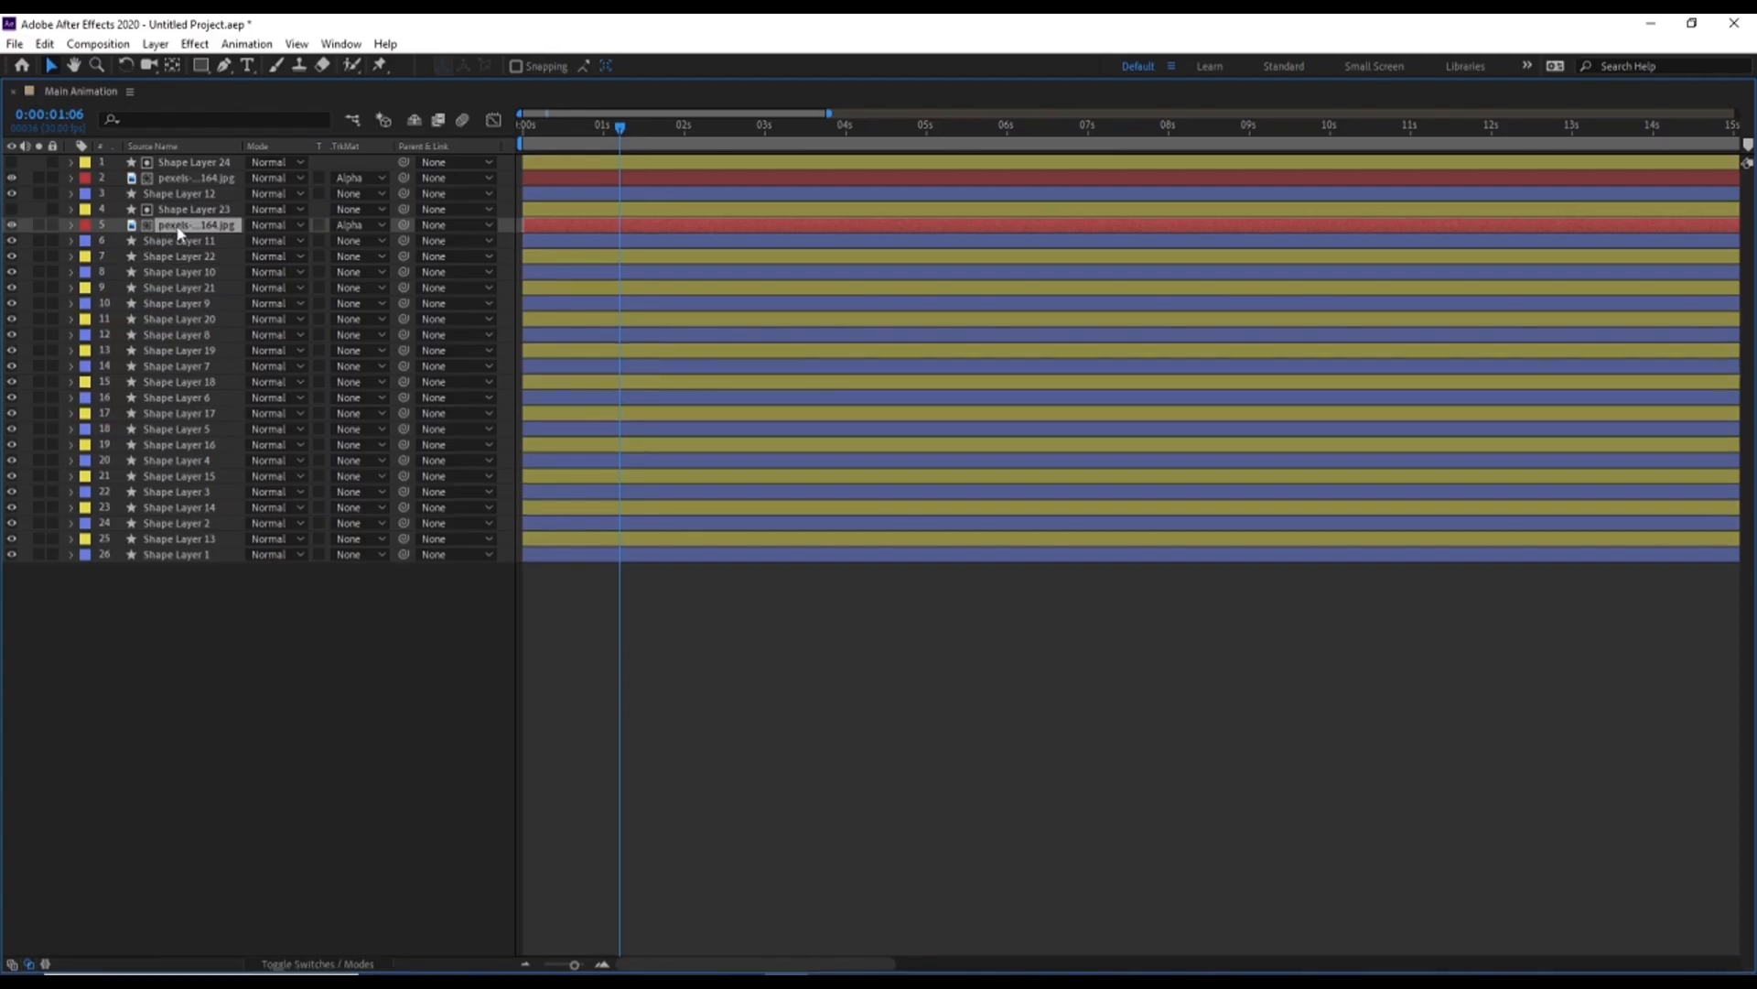
Duplicate the red-labelled photo beneath Shape Layer 22 and Shape Layer 21 as their alpha-matted fills, and hide both shape layers
key(ctrl+d)
drag(172, 212, 183, 286)
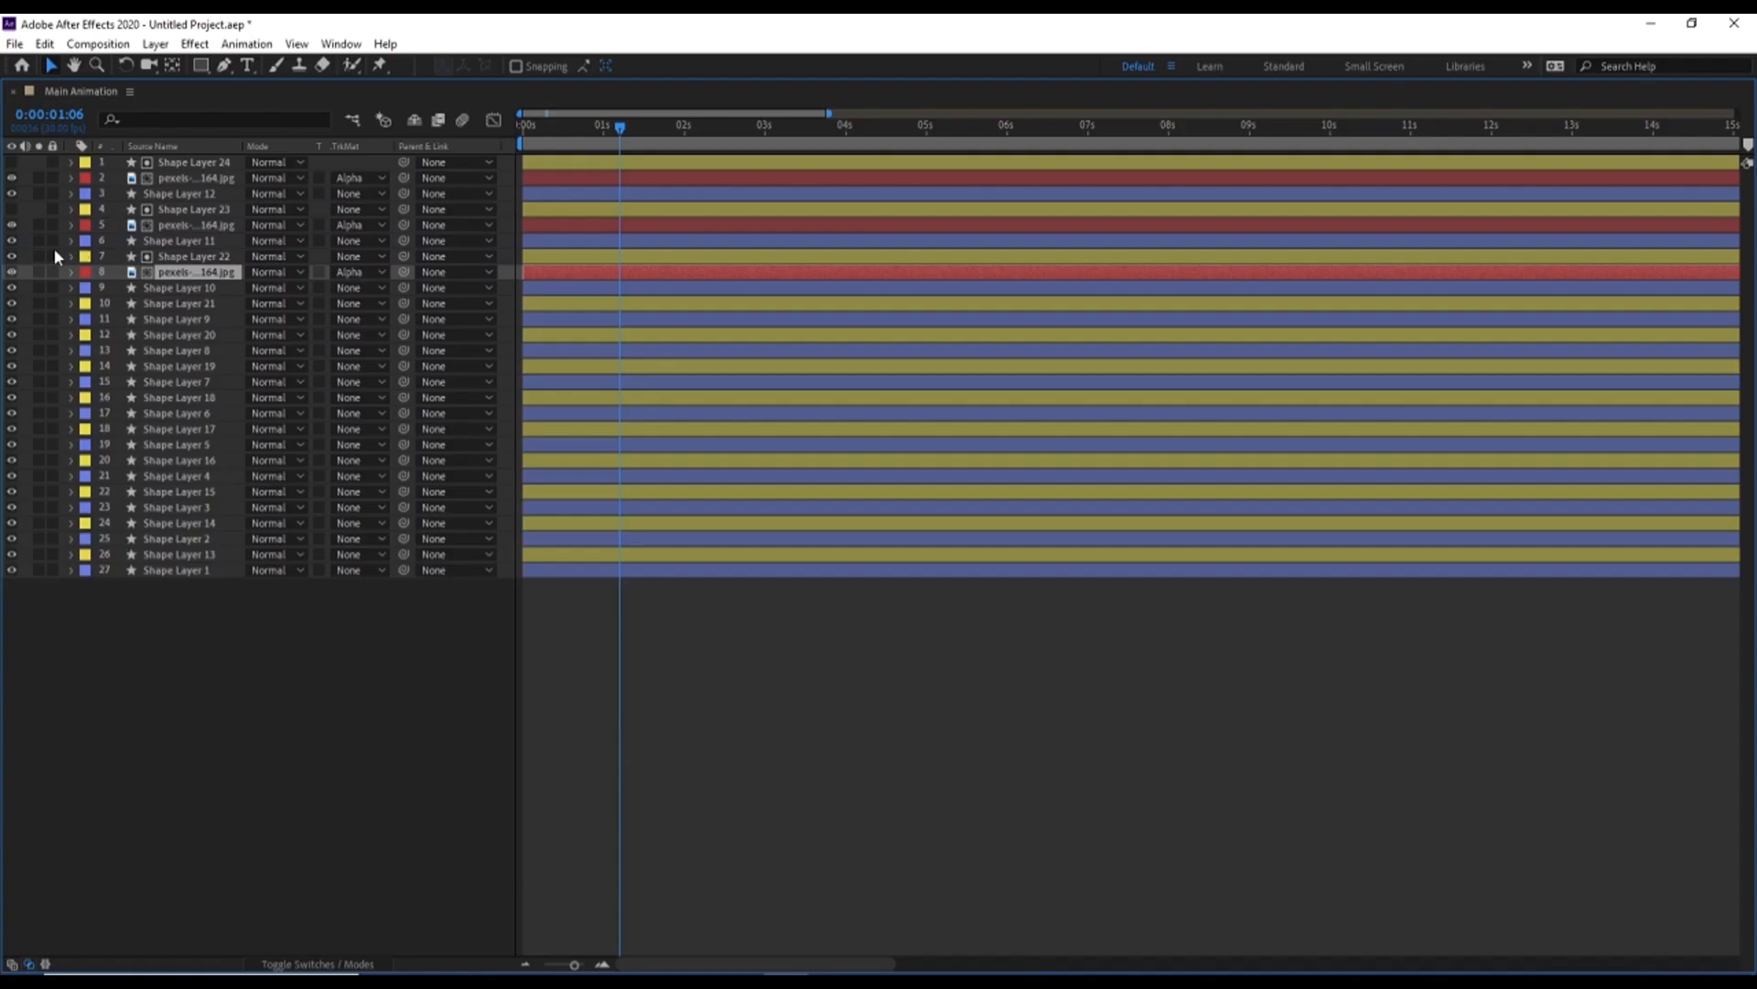
click(11, 256)
key(ctrl+d)
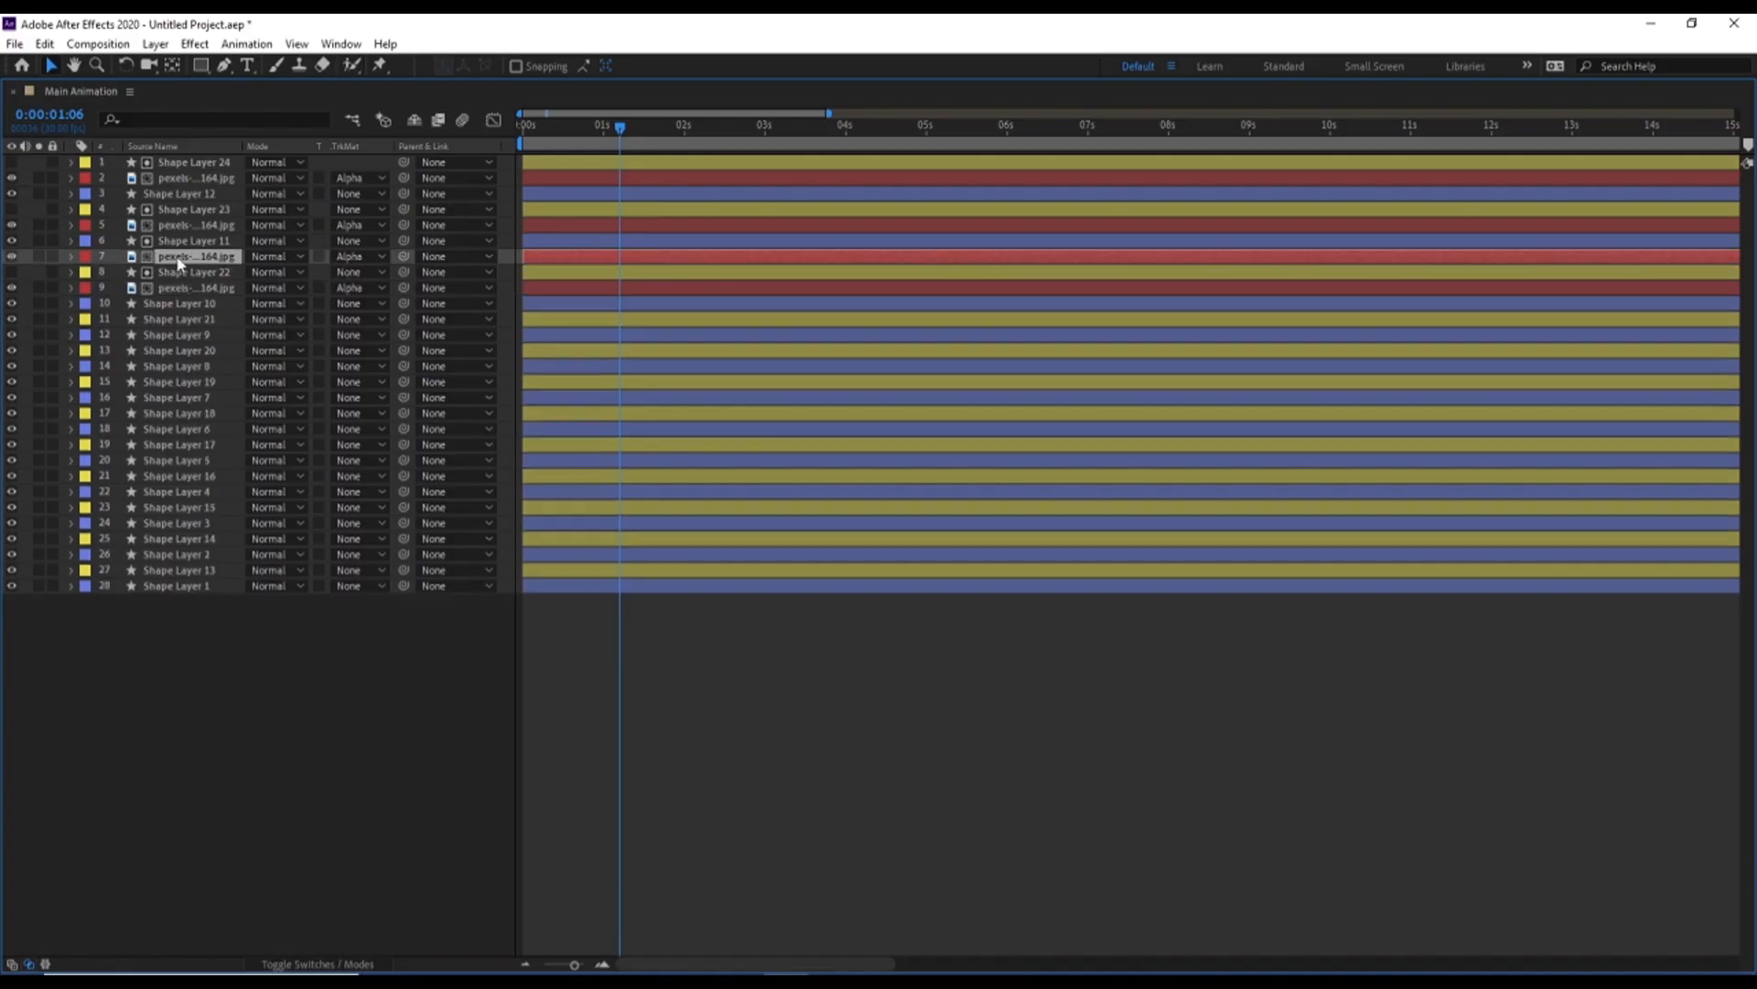
drag(180, 264, 178, 319)
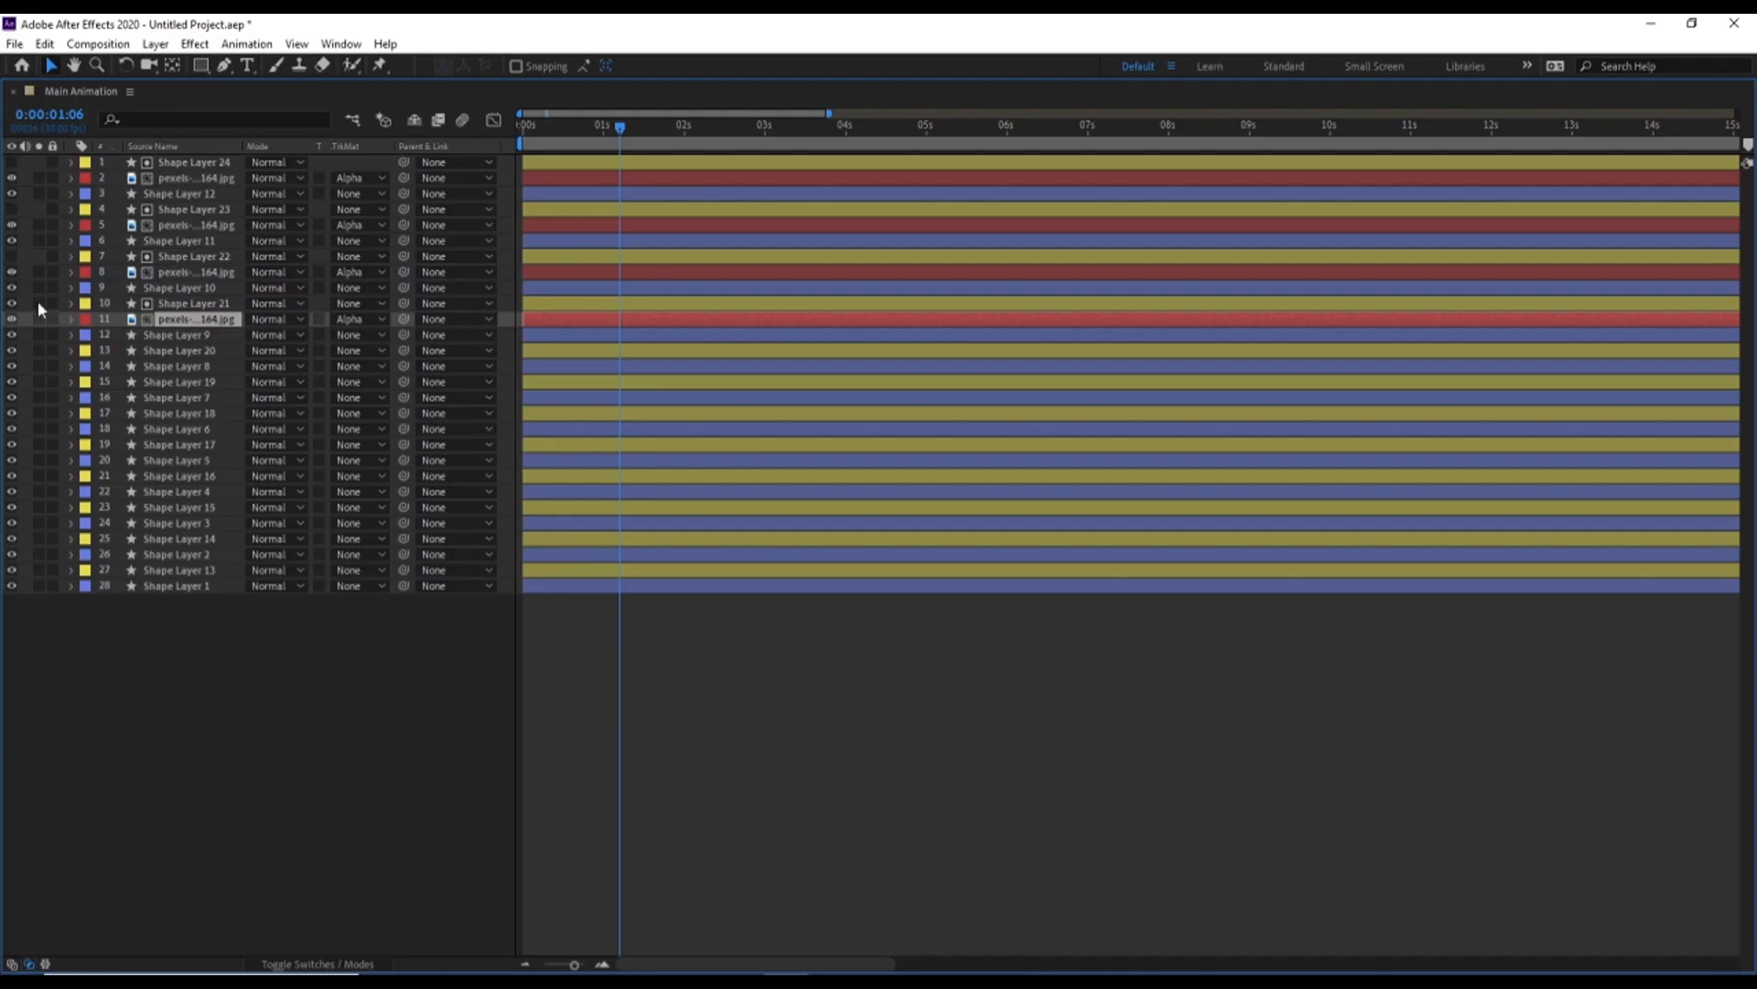
click(11, 303)
Duplicate the red-labelled photo beneath Shape Layers 20, 19, 18 and 17 as their alpha-matted fills, and hide those four shape layers
key(ctrl+d)
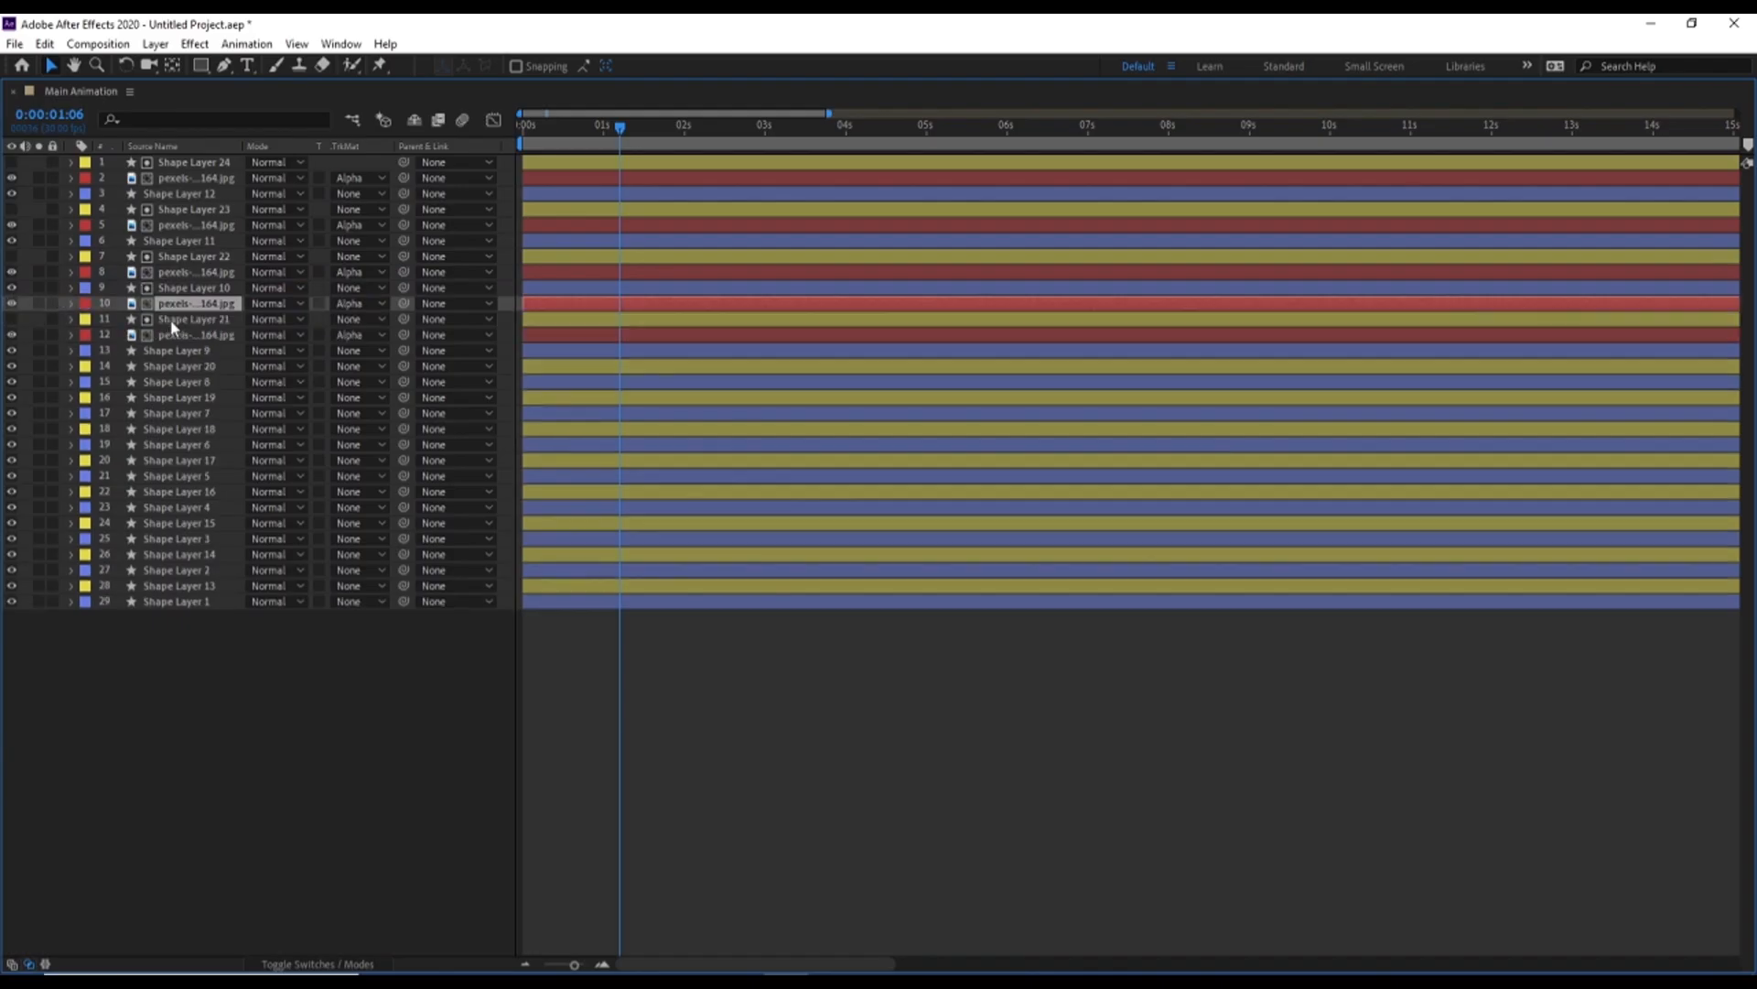
drag(183, 309, 99, 358)
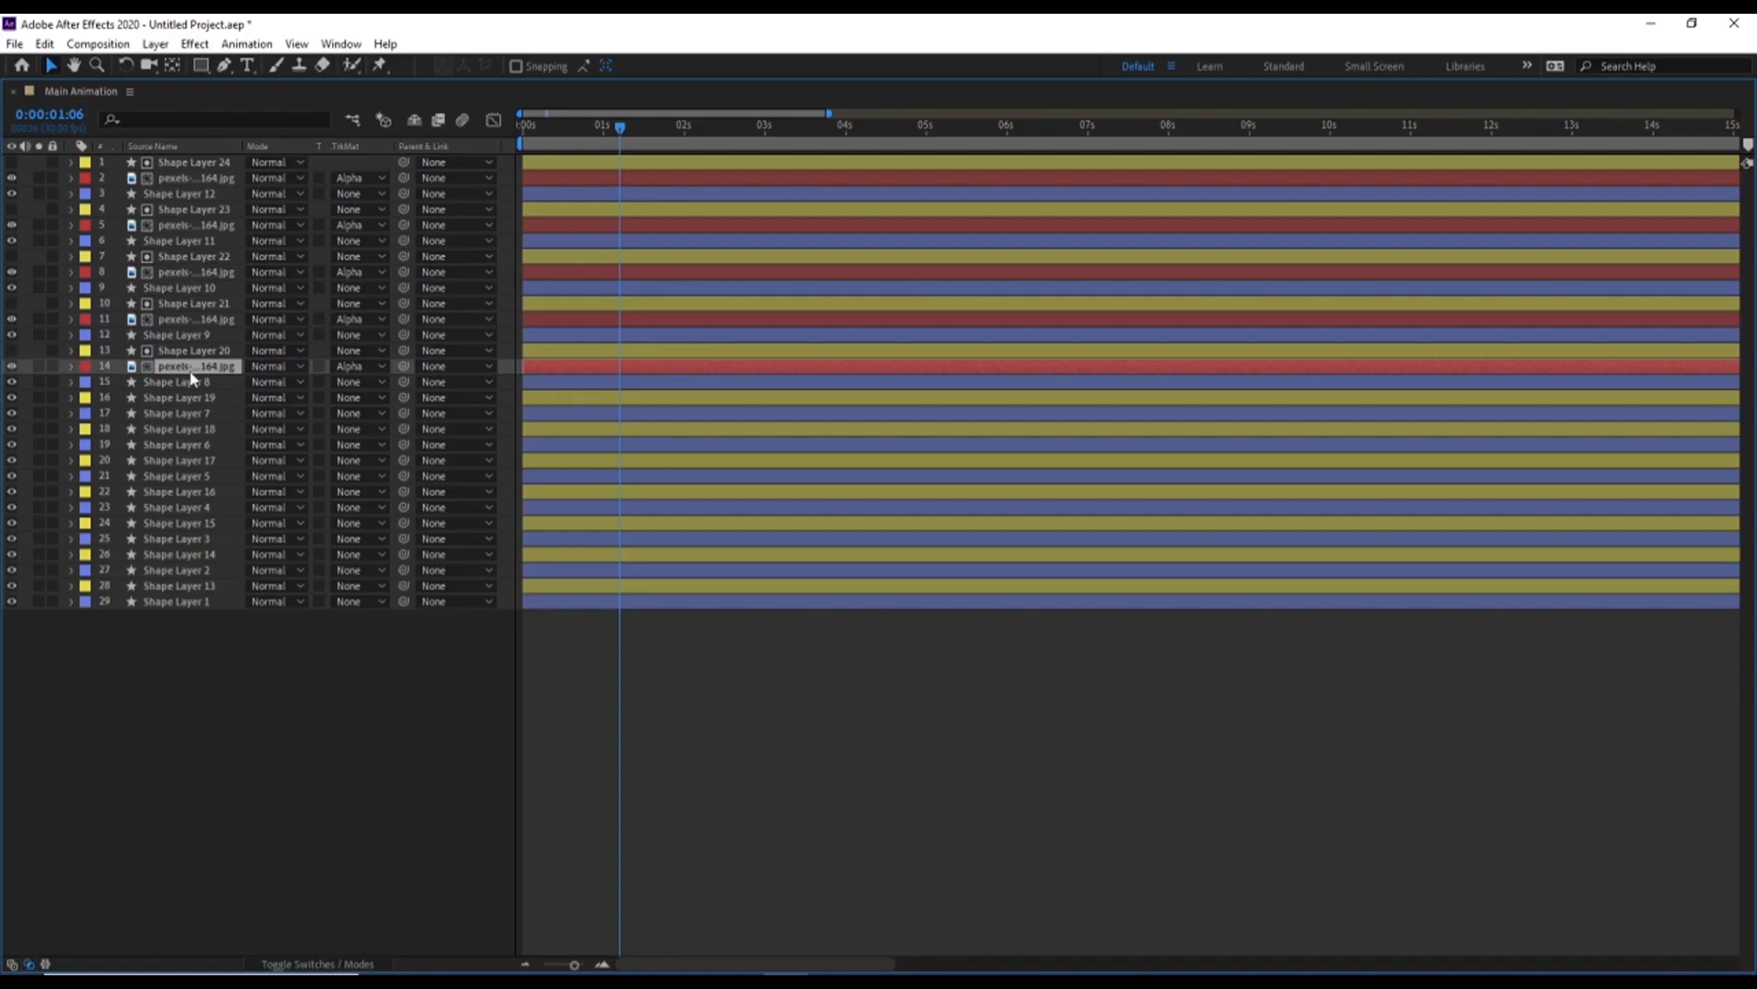
key(ctrl+d)
drag(179, 361, 147, 412)
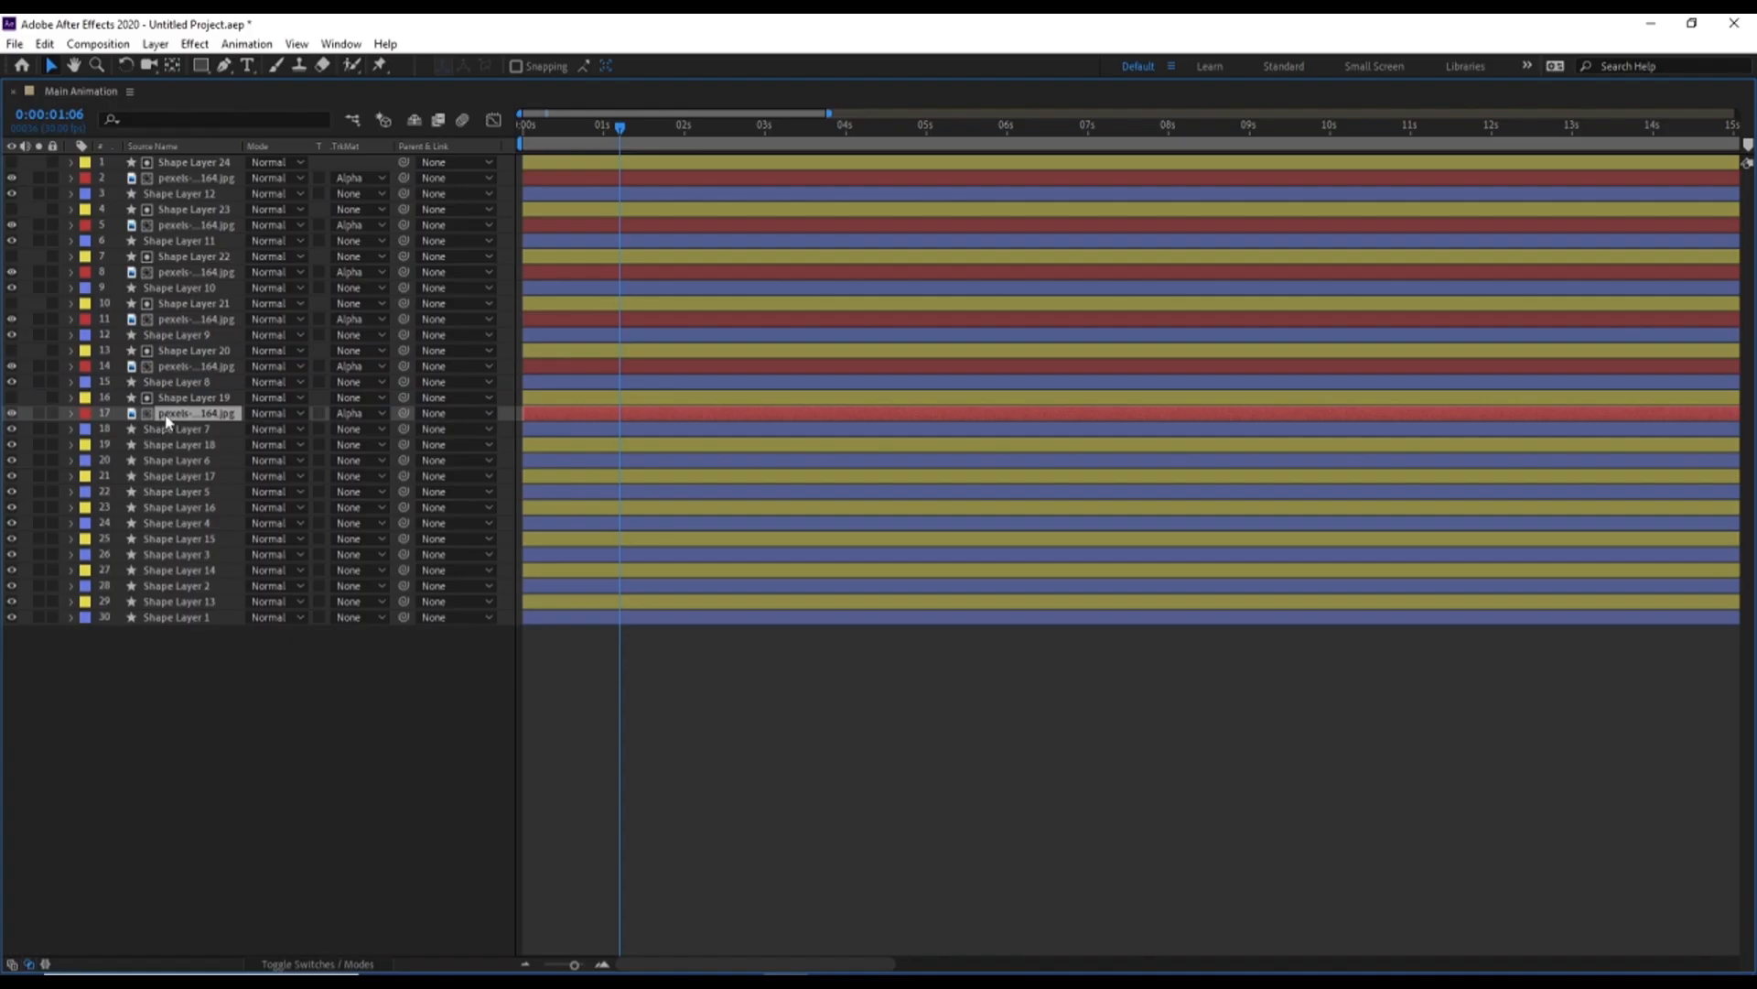
key(ctrl+d)
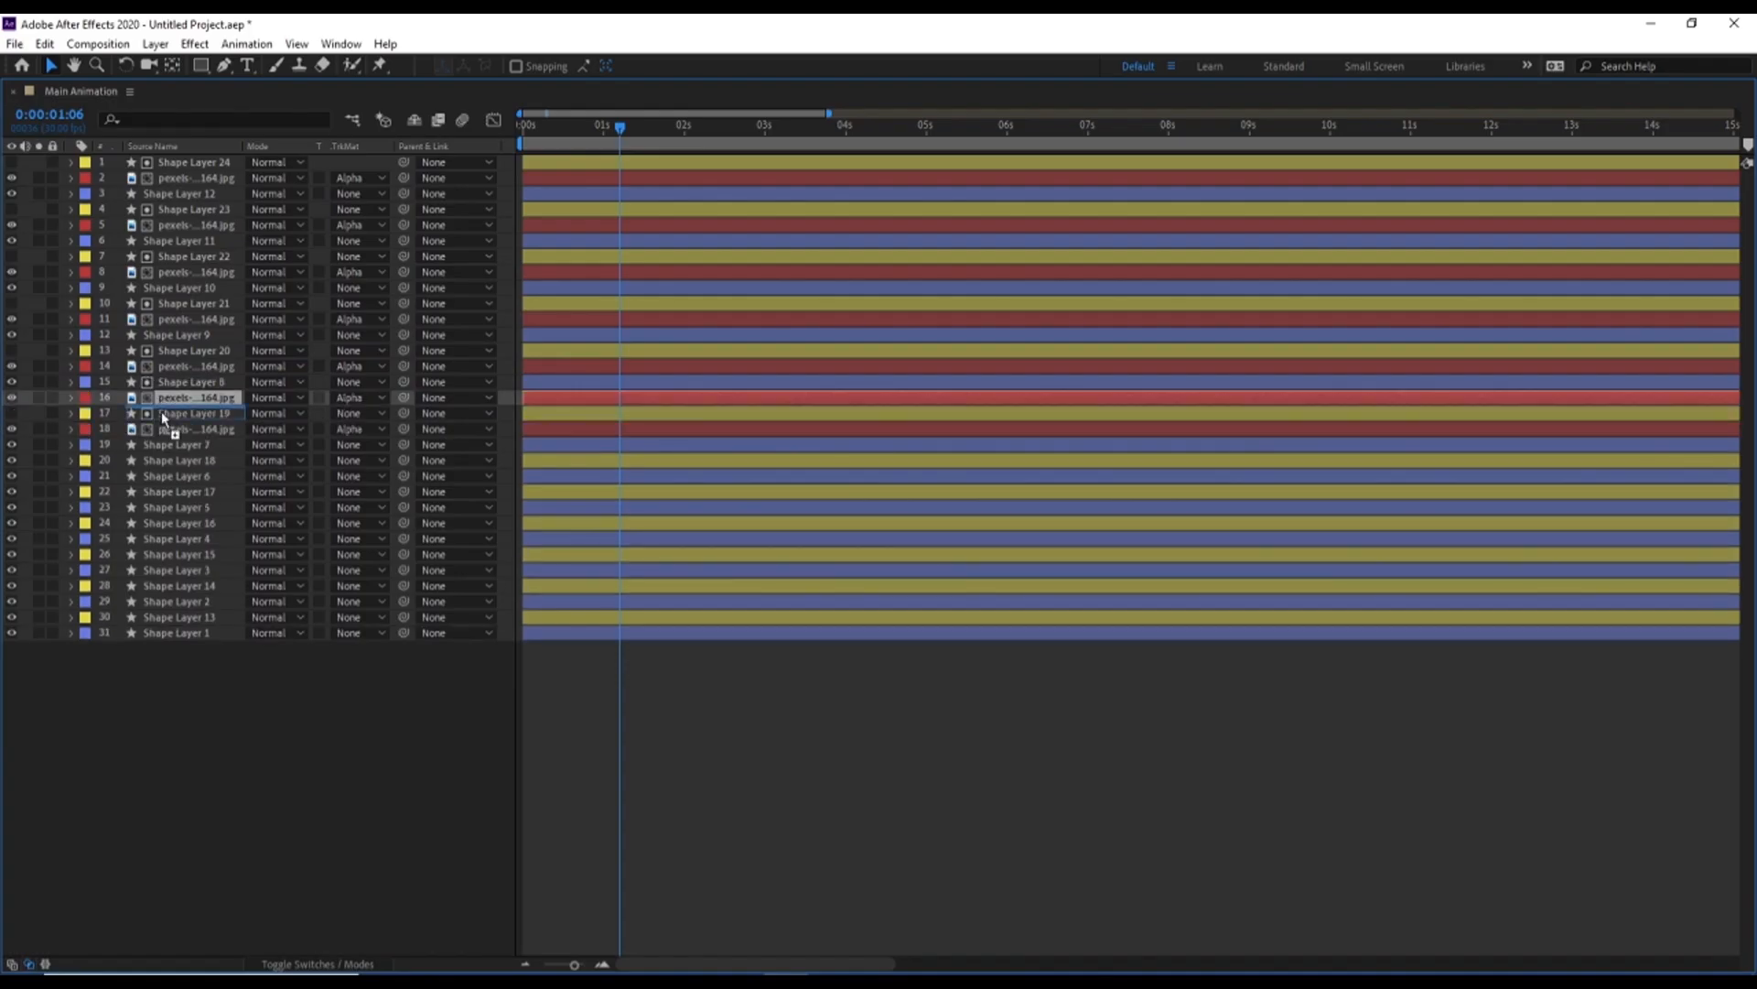
drag(163, 416, 172, 456)
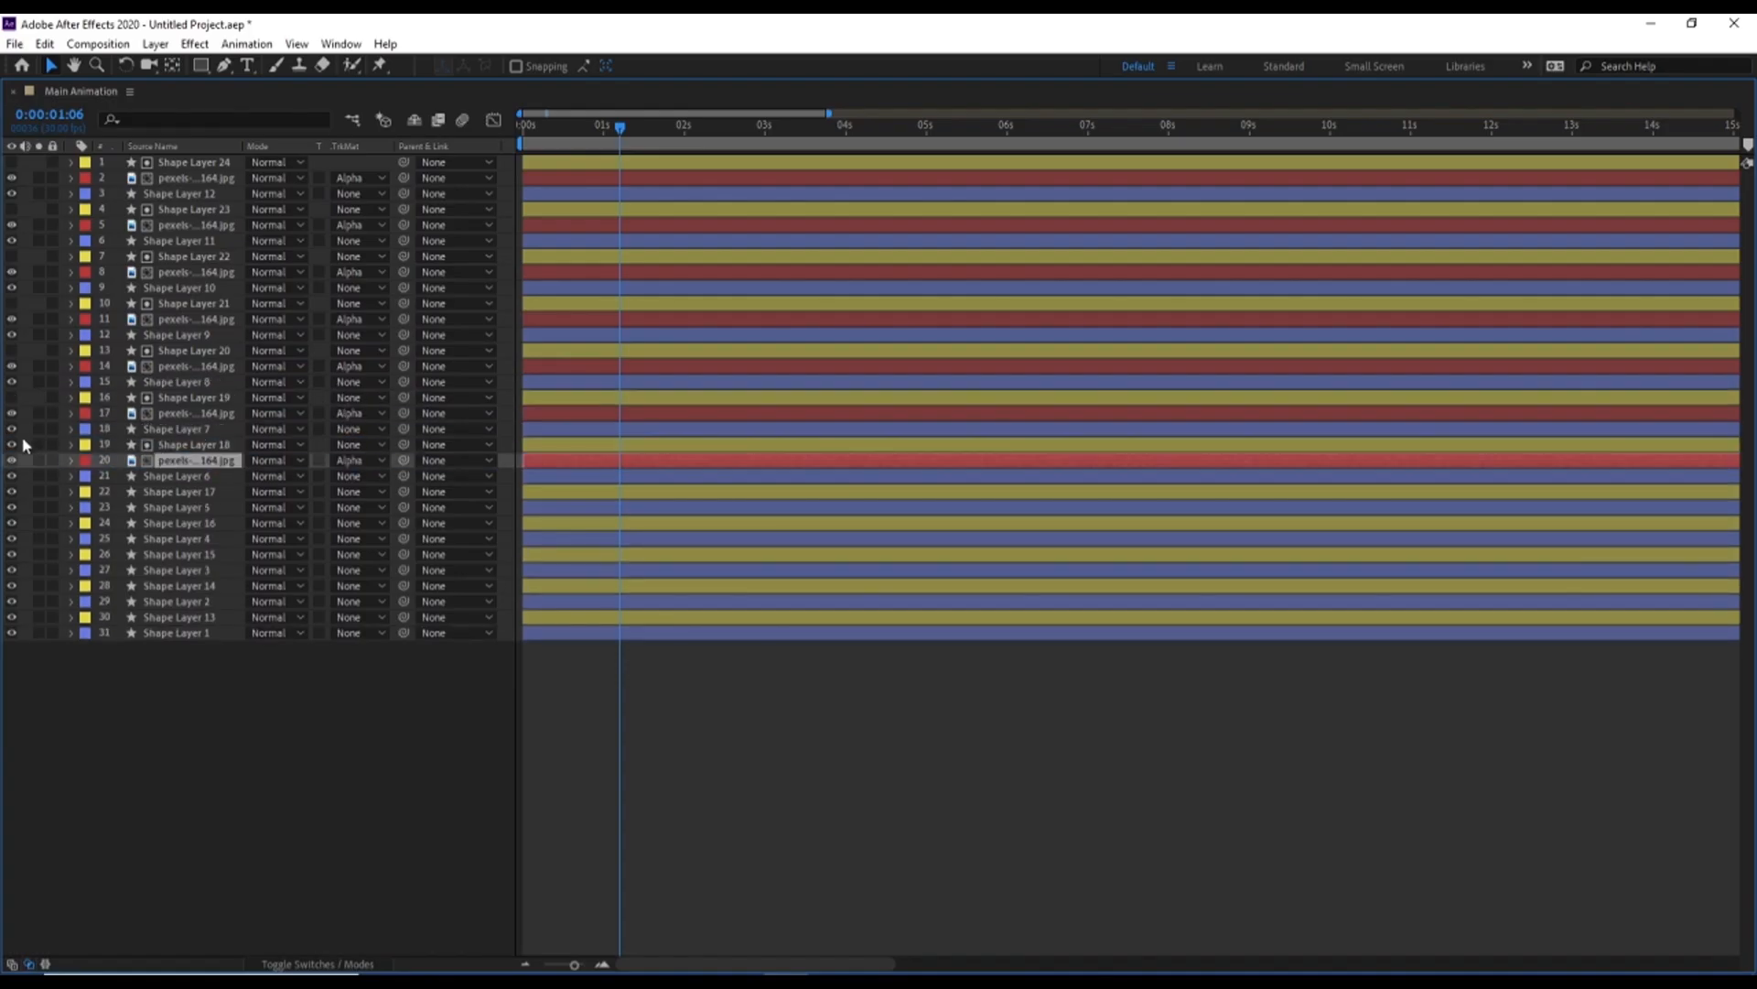
key(ctrl+d)
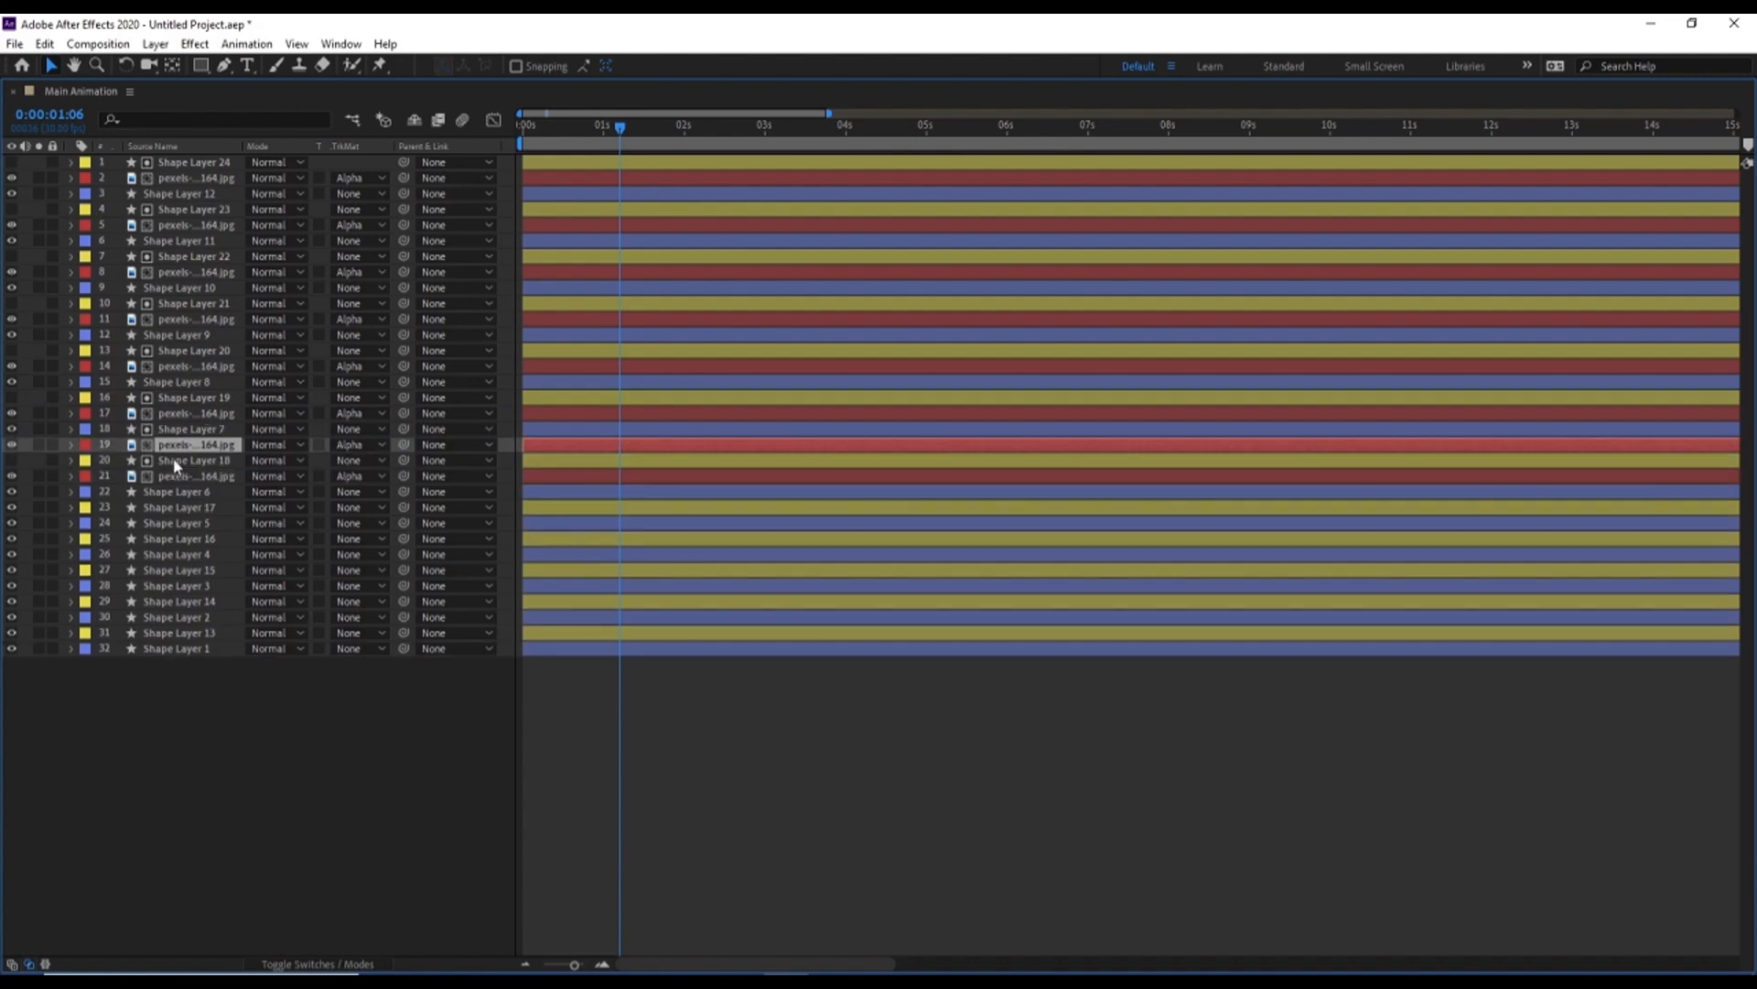
drag(180, 463, 183, 516)
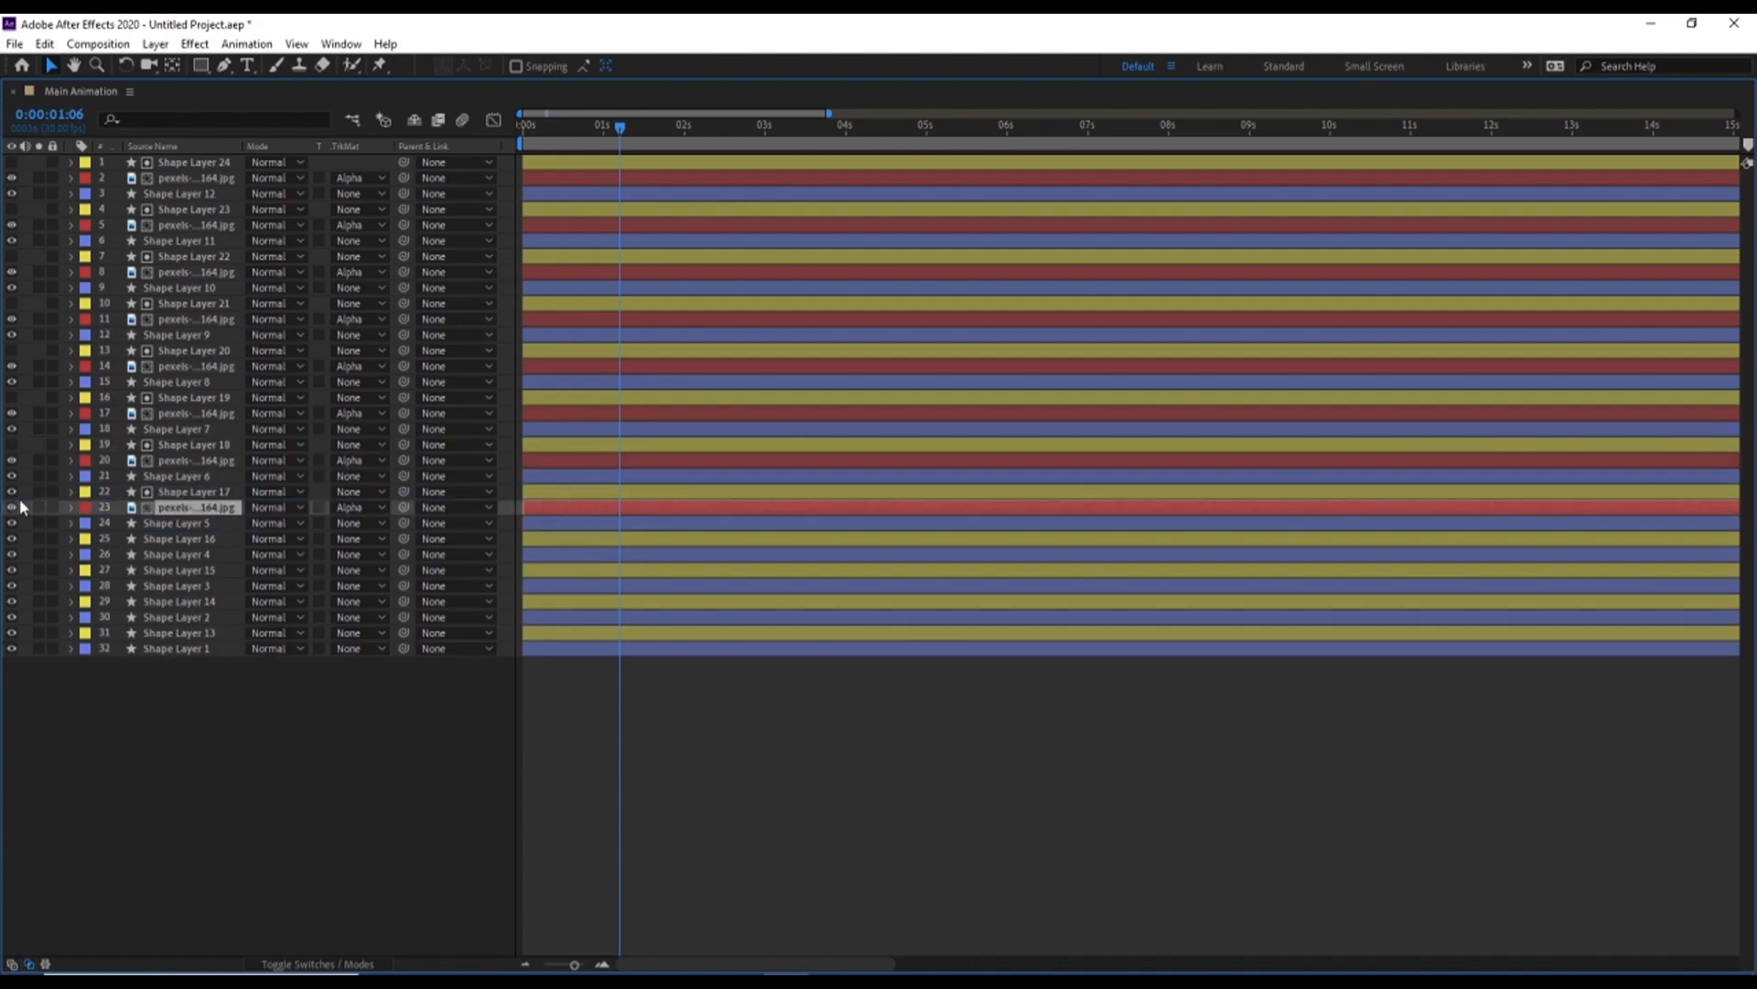
Duplicate the red-labelled photo beneath Shape Layer 16 and Shape Layer 15 as their alpha-matted fills, and hide both shape layers
key(ctrl+d)
key(ctrl+bracketright)
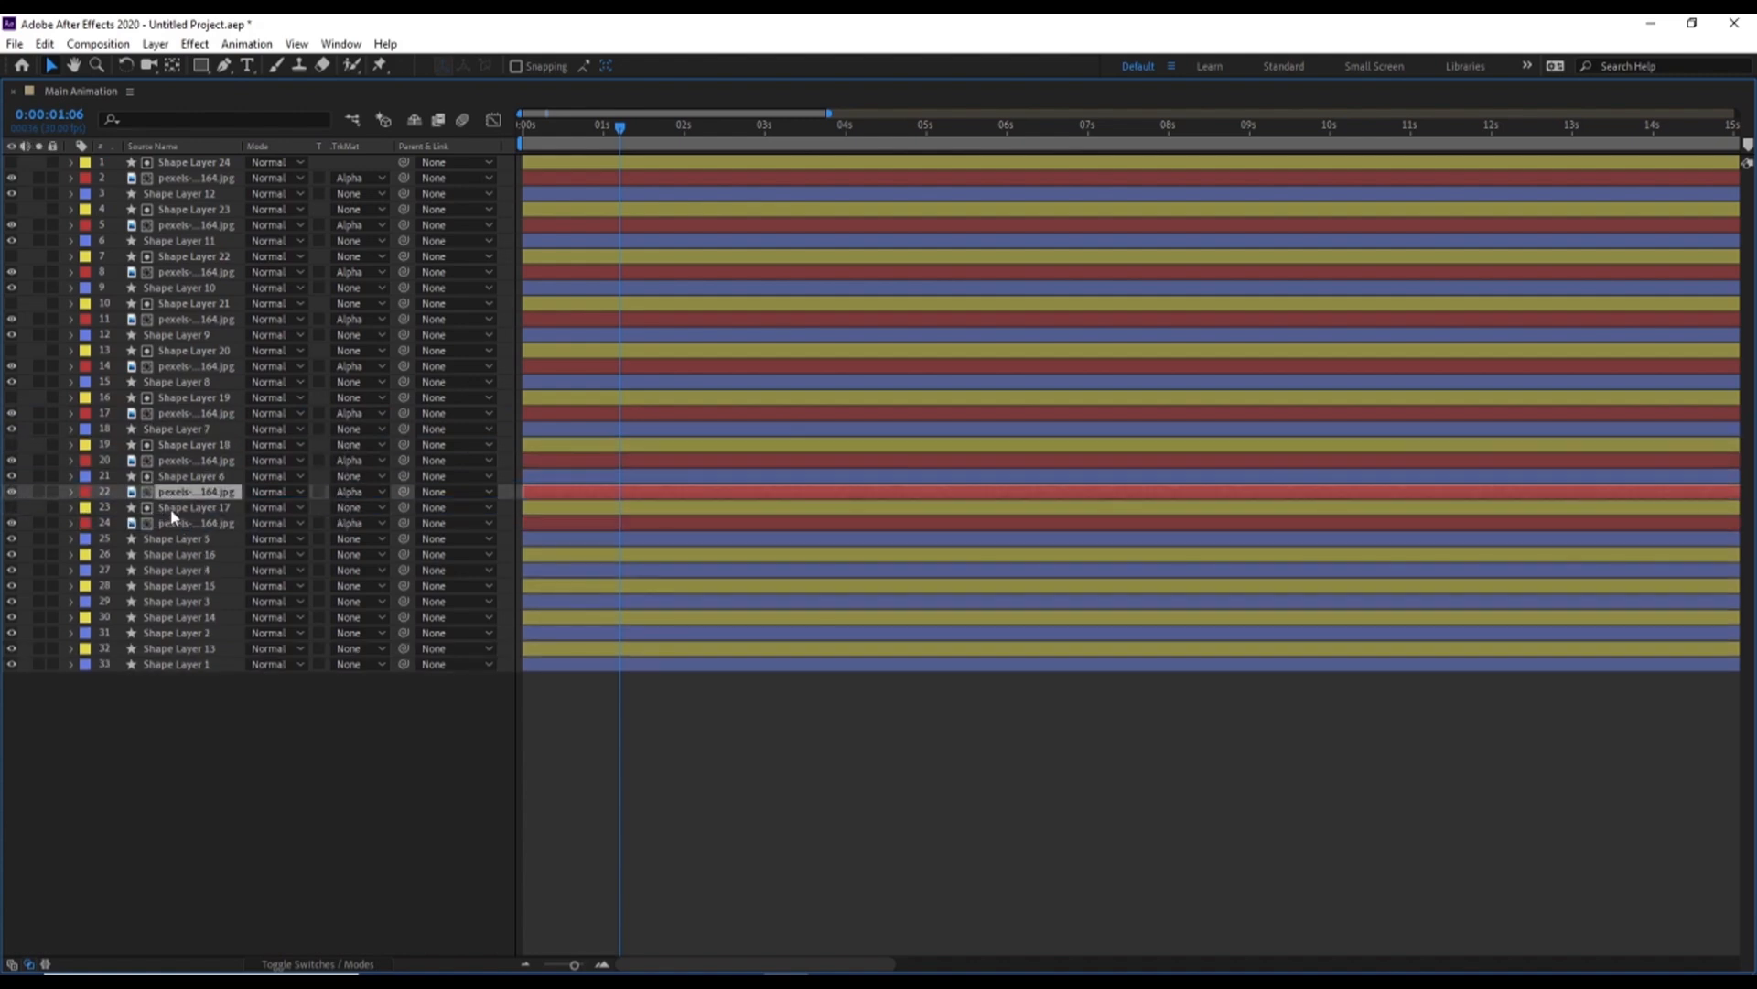
drag(174, 503, 194, 560)
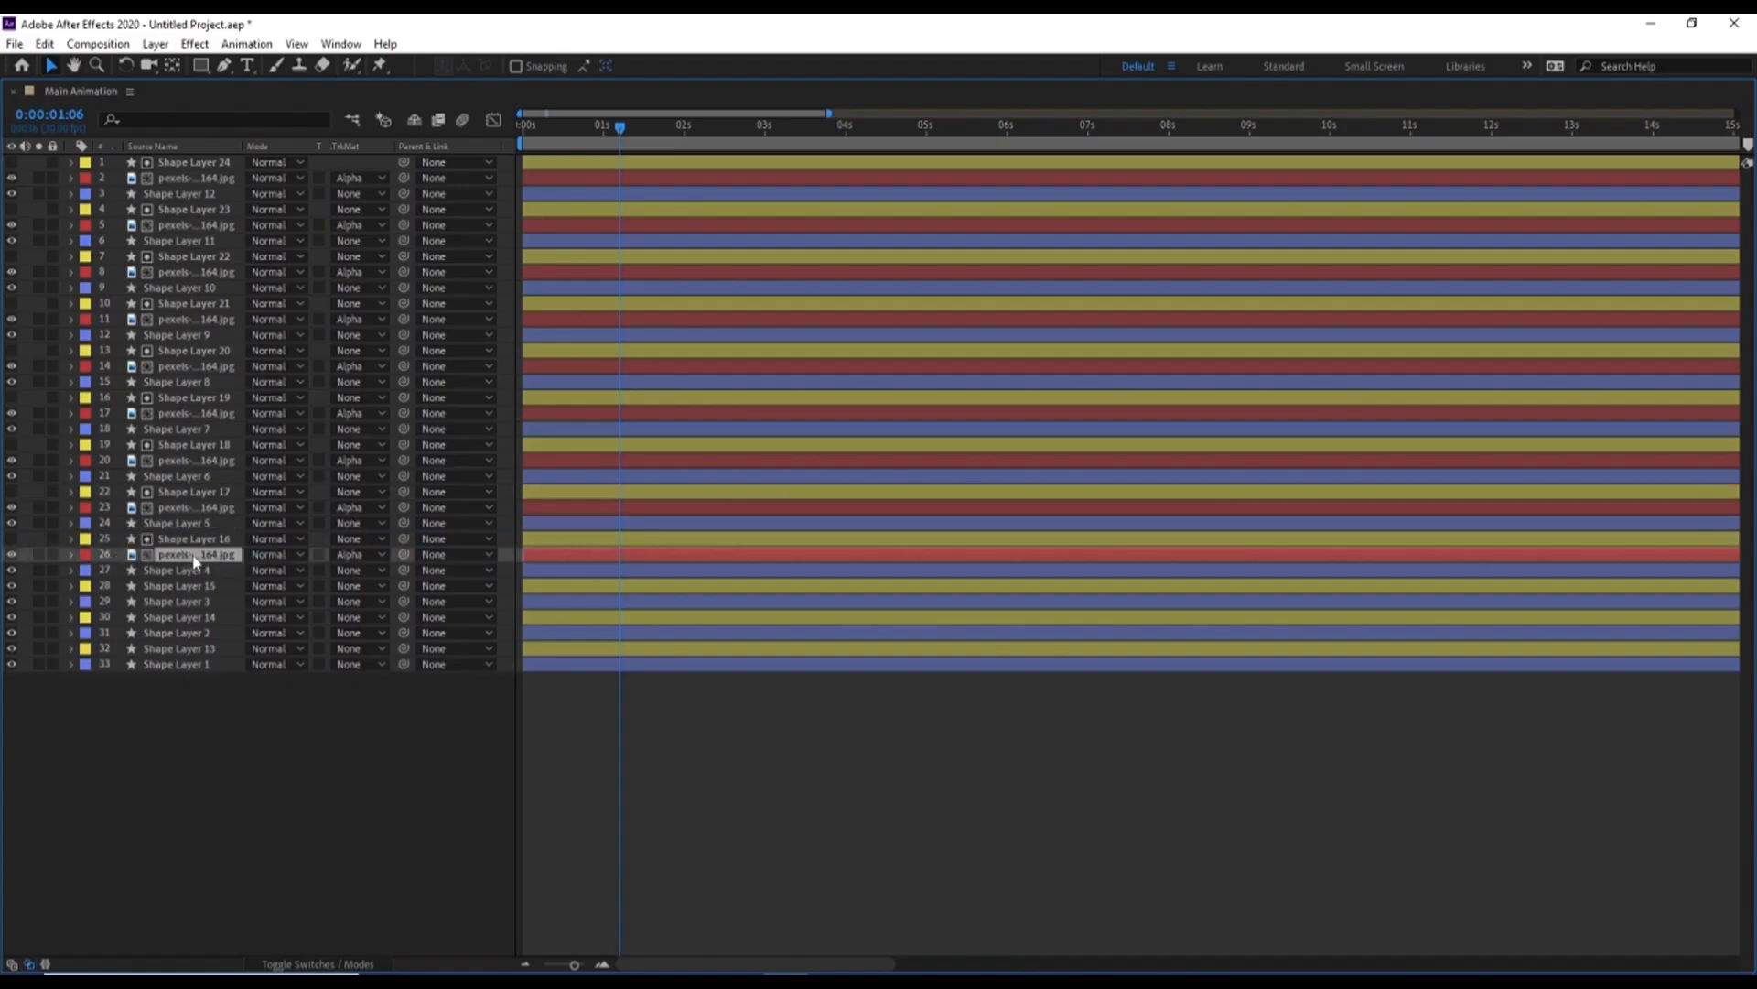
key(ctrl+d)
key(ctrl+bracketright)
drag(190, 546, 108, 606)
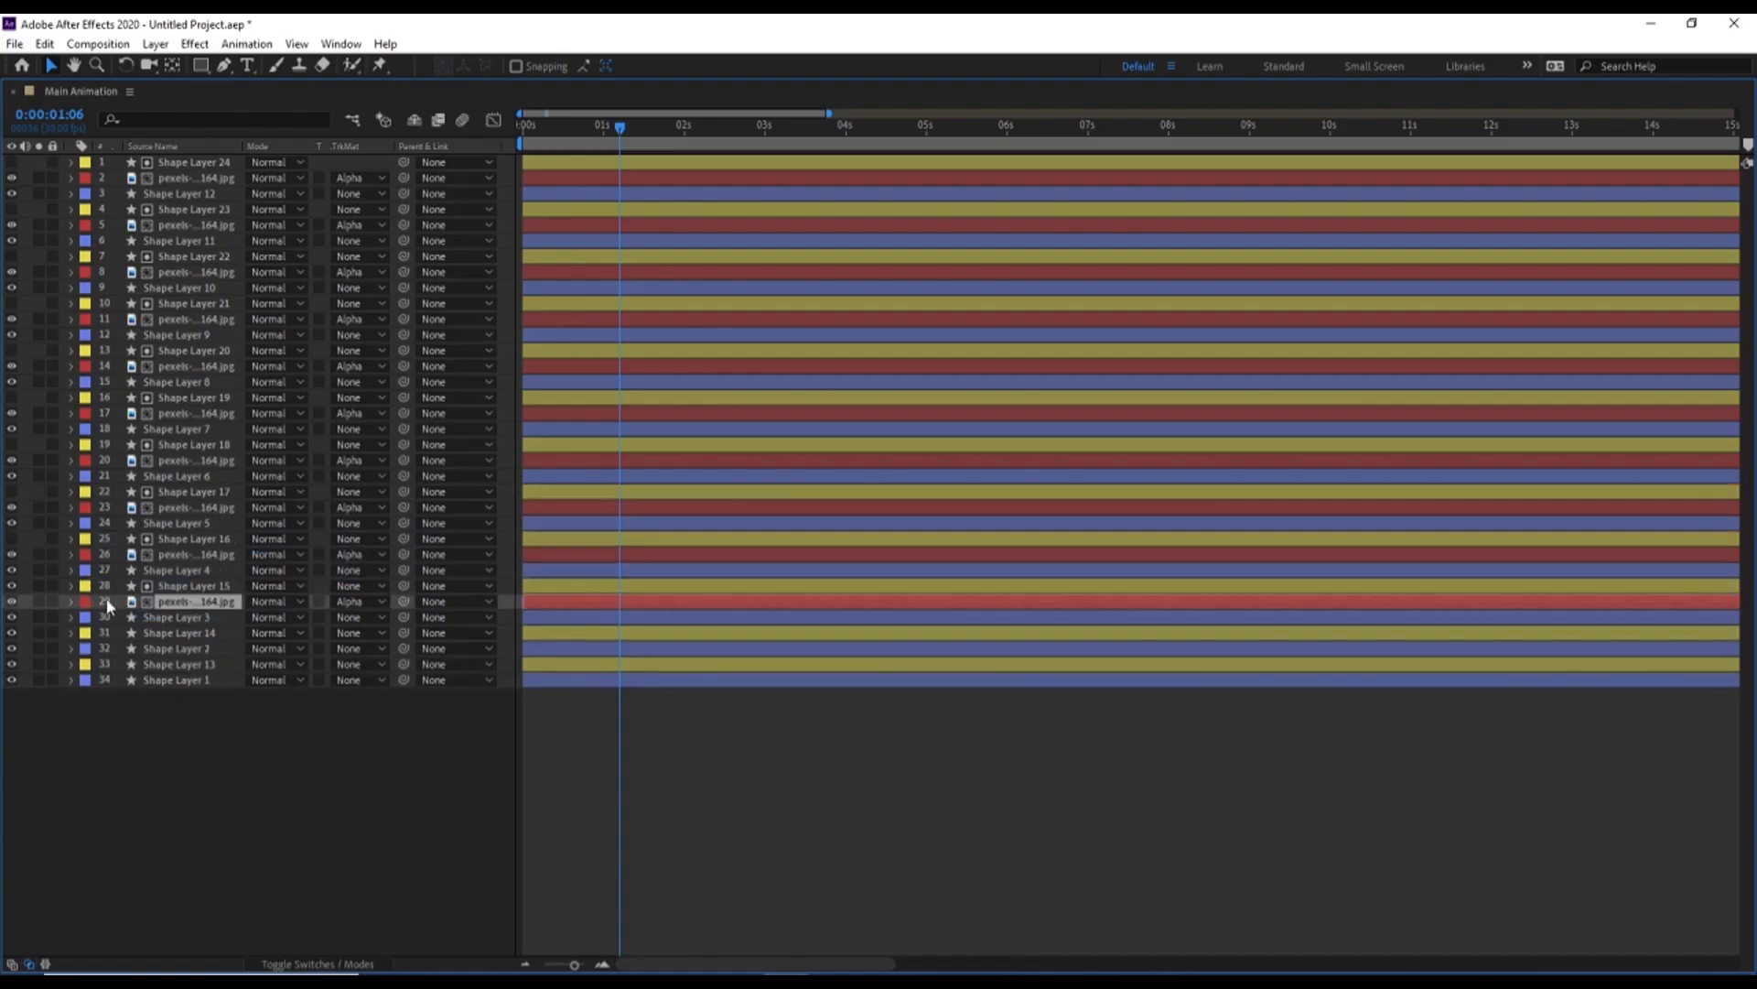
click(11, 585)
Duplicate the red-labelled photo beneath Shape Layer 14 and Shape Layer 13 as their alpha-matted fills, and hide both shape layers
key(ctrl+d)
key(ctrl+bracketright)
drag(188, 590, 75, 686)
click(11, 632)
key(ctrl+d)
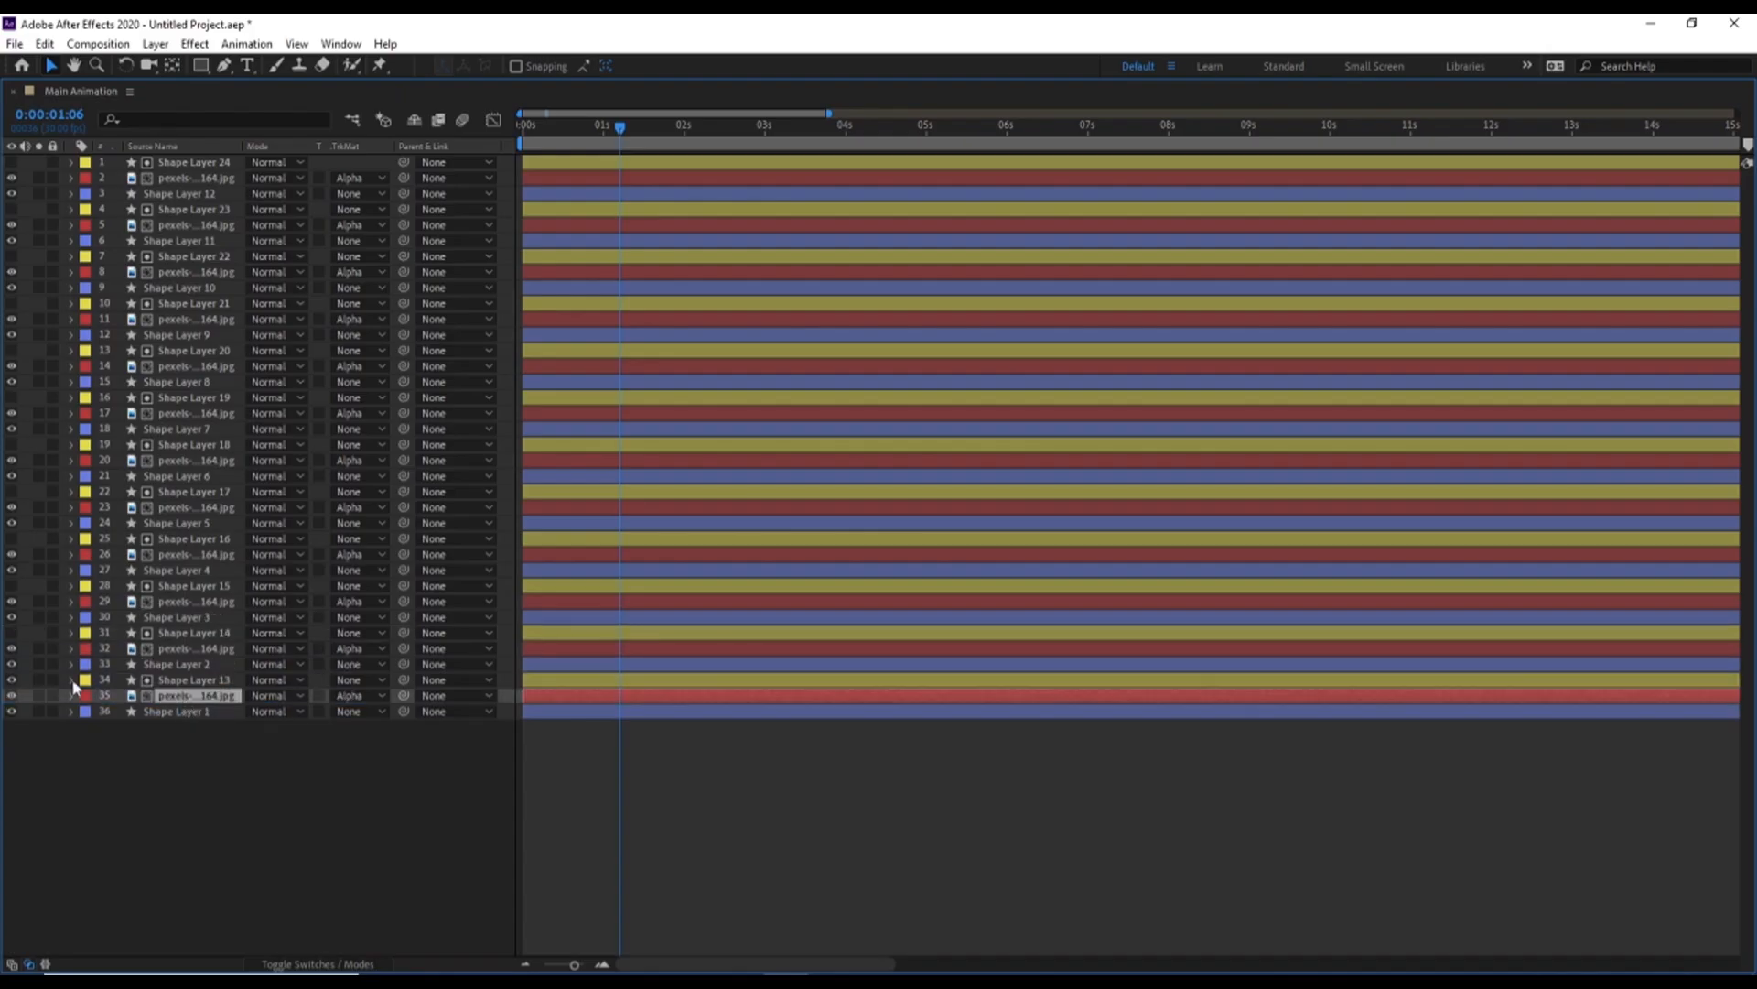
click(11, 681)
Restore the timeline to its normal size and preview the photo reveal from 0:00
key(grave)
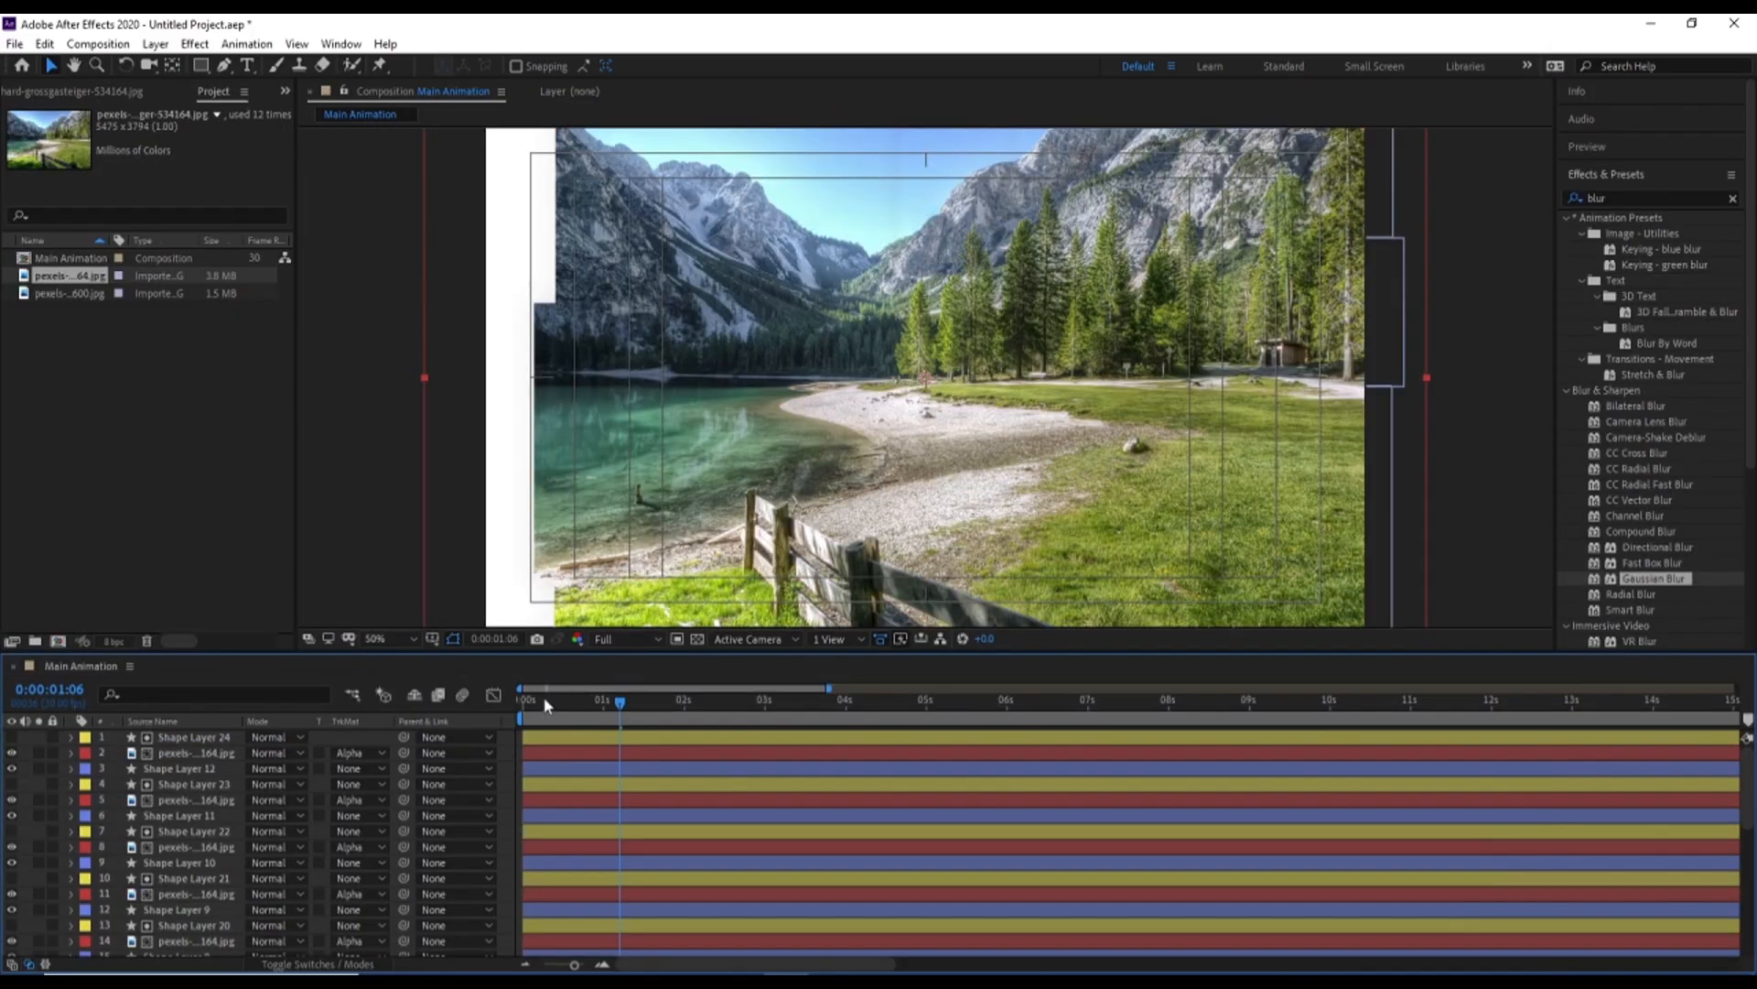
drag(544, 703, 419, 721)
key(space)
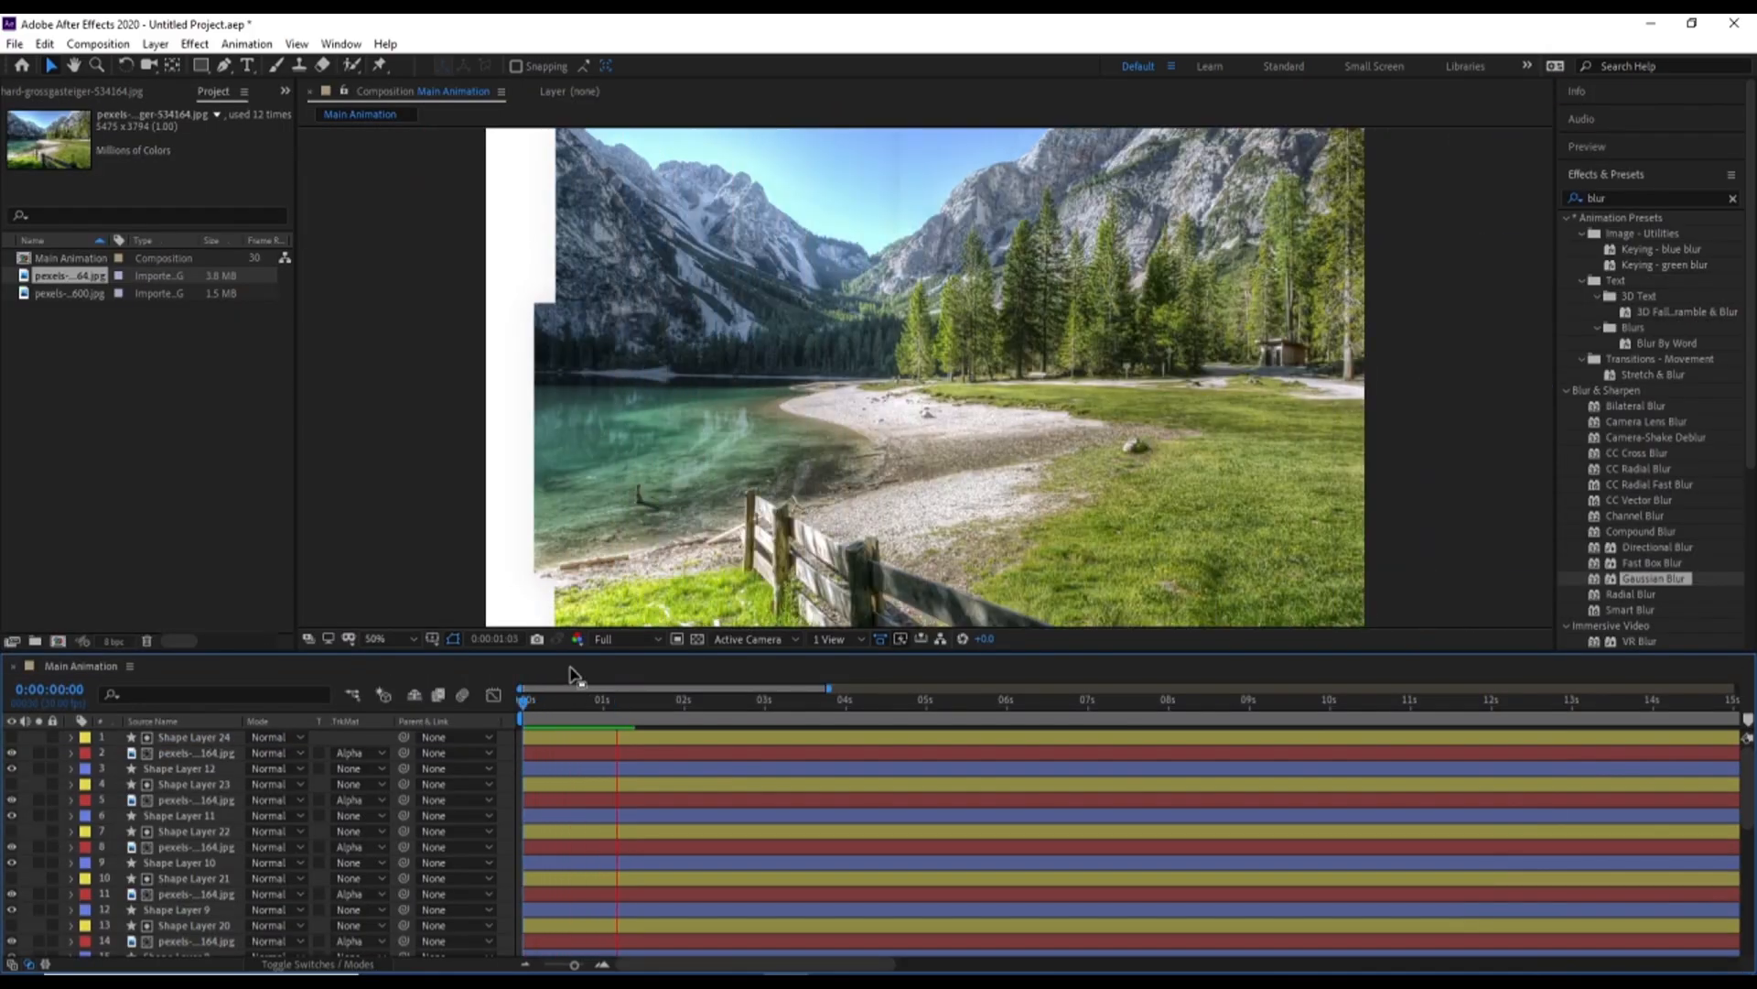
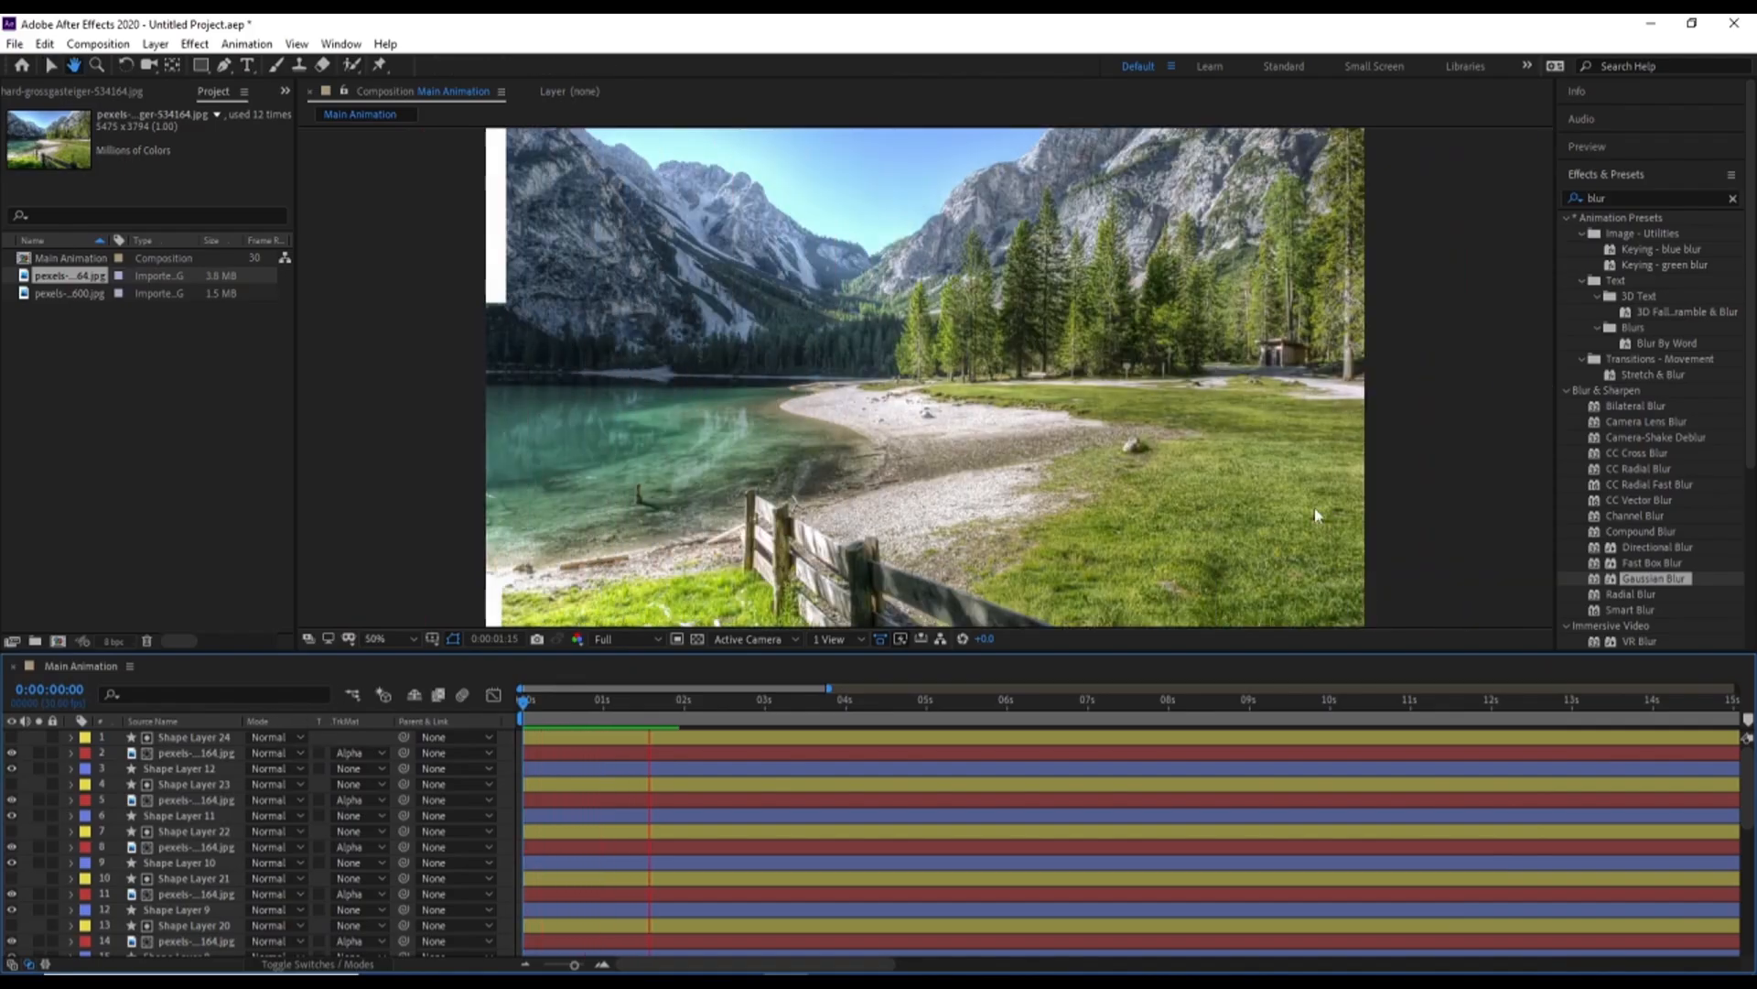
Stop the preview and keyframe the Position of the photo beneath Shape Layer 24 at 0:00 and 2:00
key(space)
drag(625, 705, 518, 711)
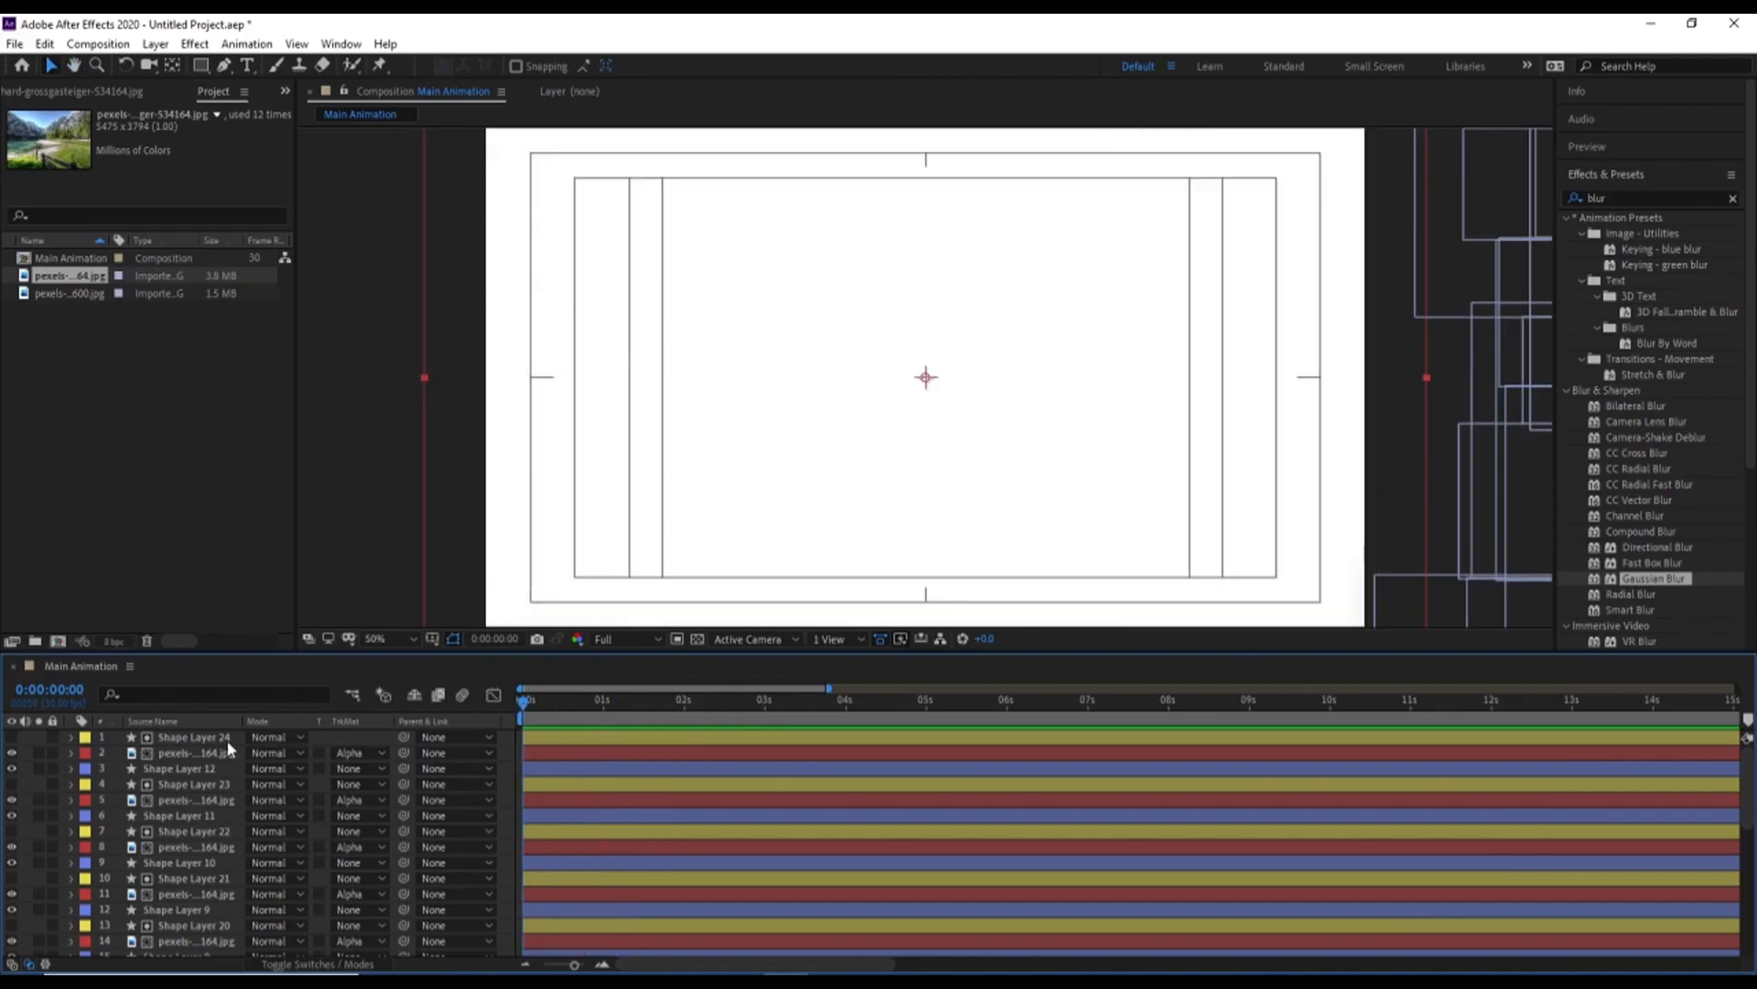
key(grave)
click(196, 746)
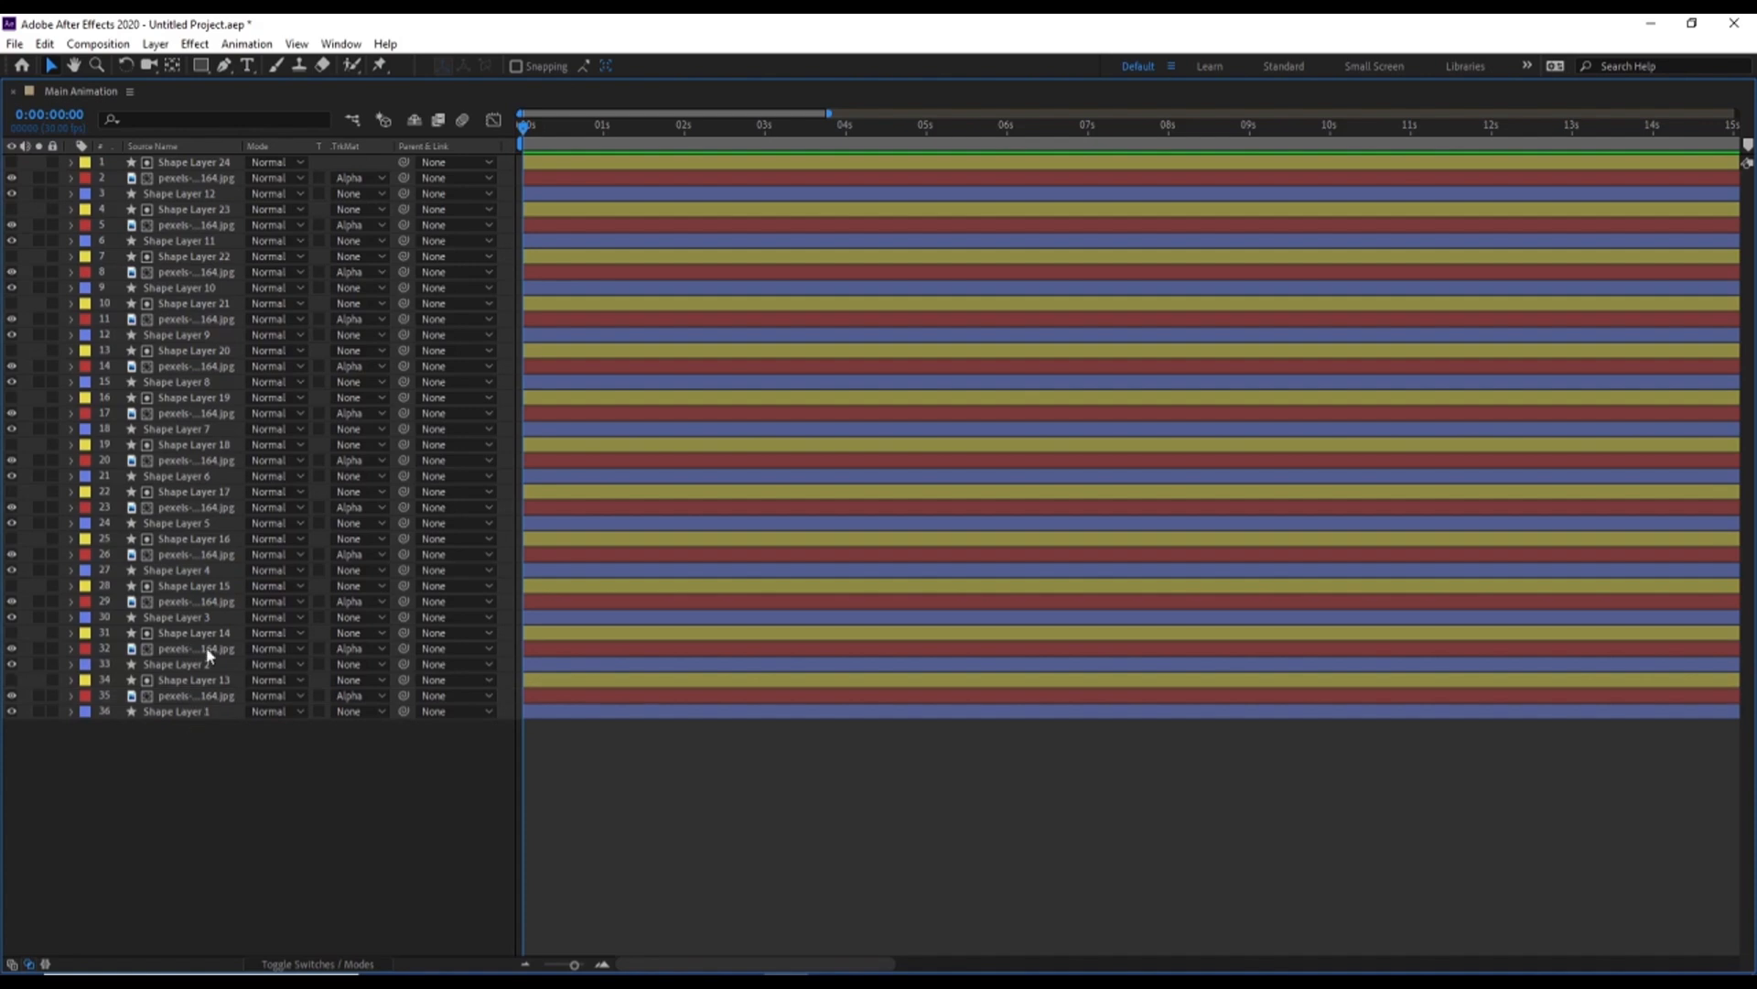
click(189, 180)
key(p)
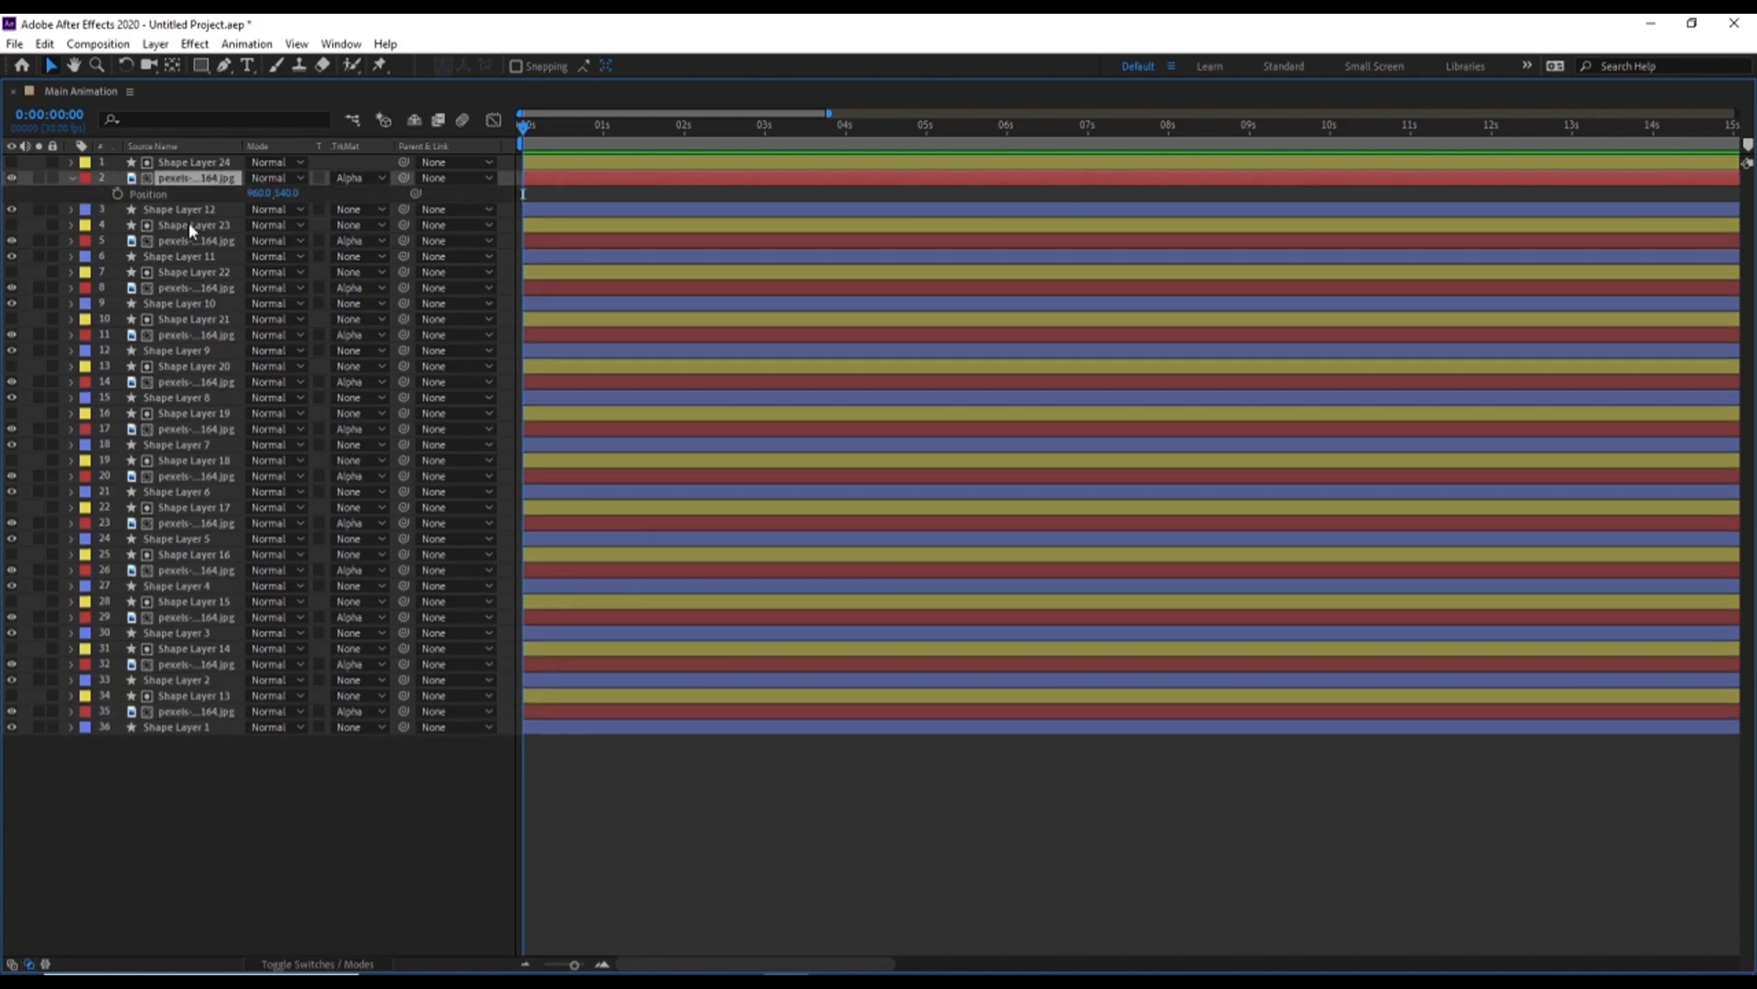
click(117, 194)
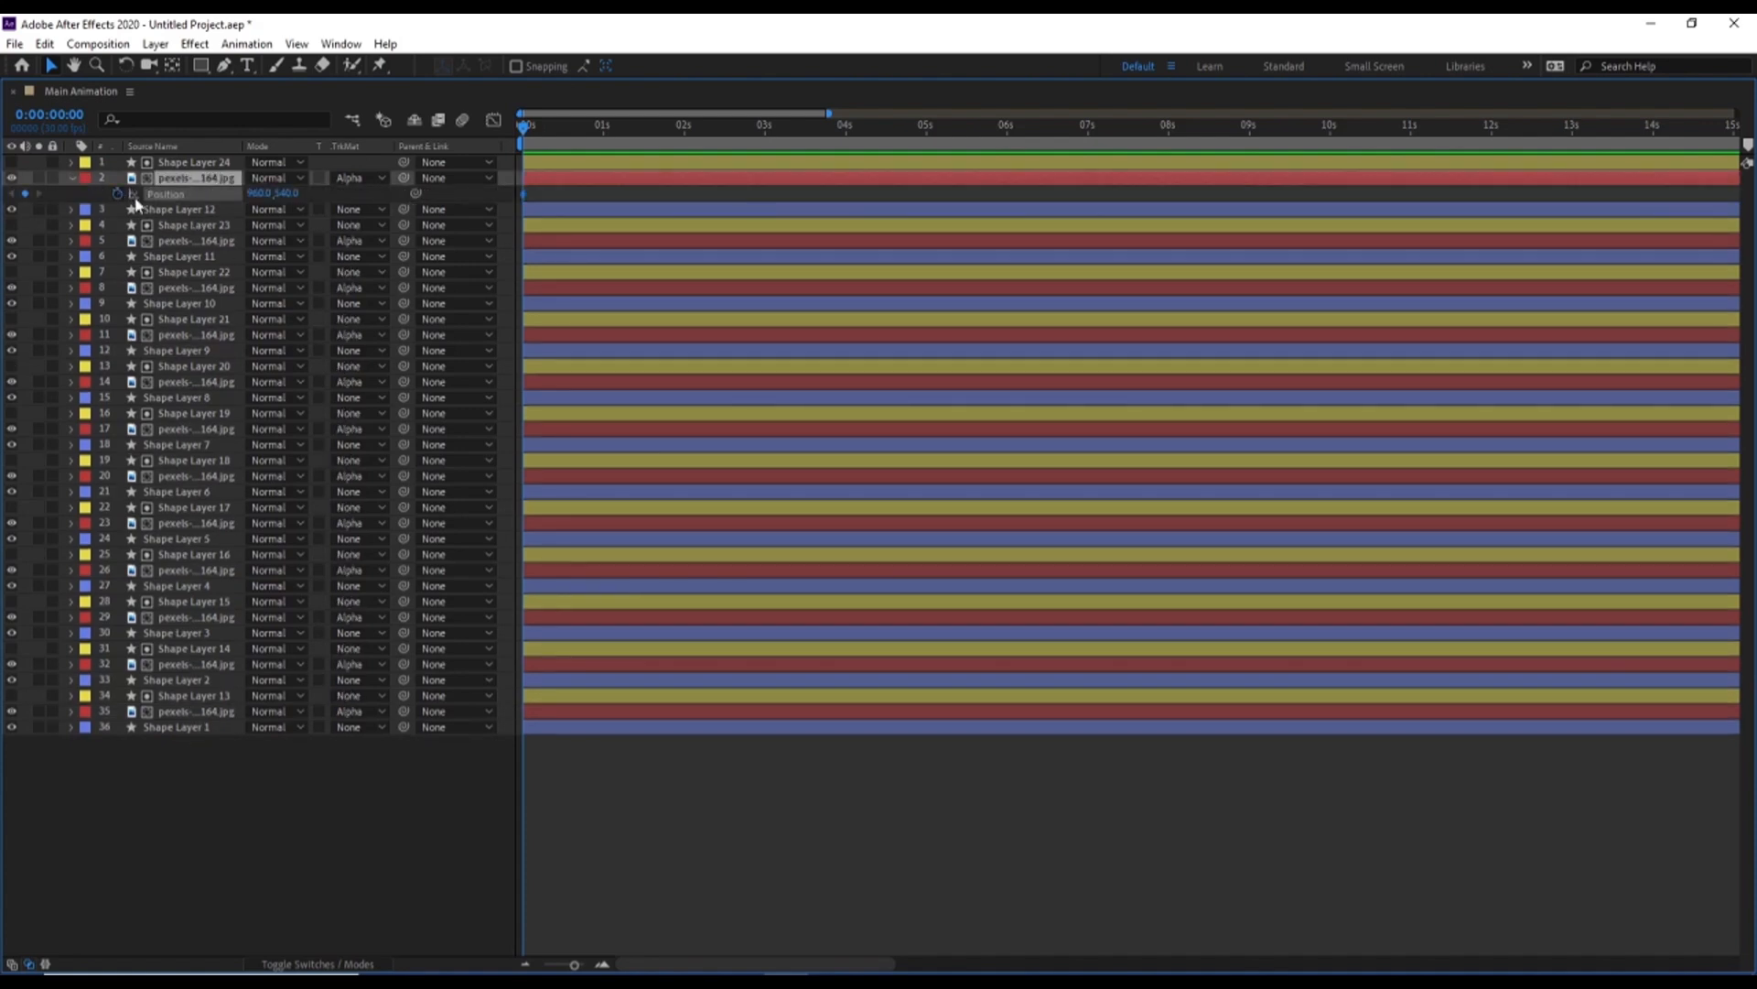
click(684, 130)
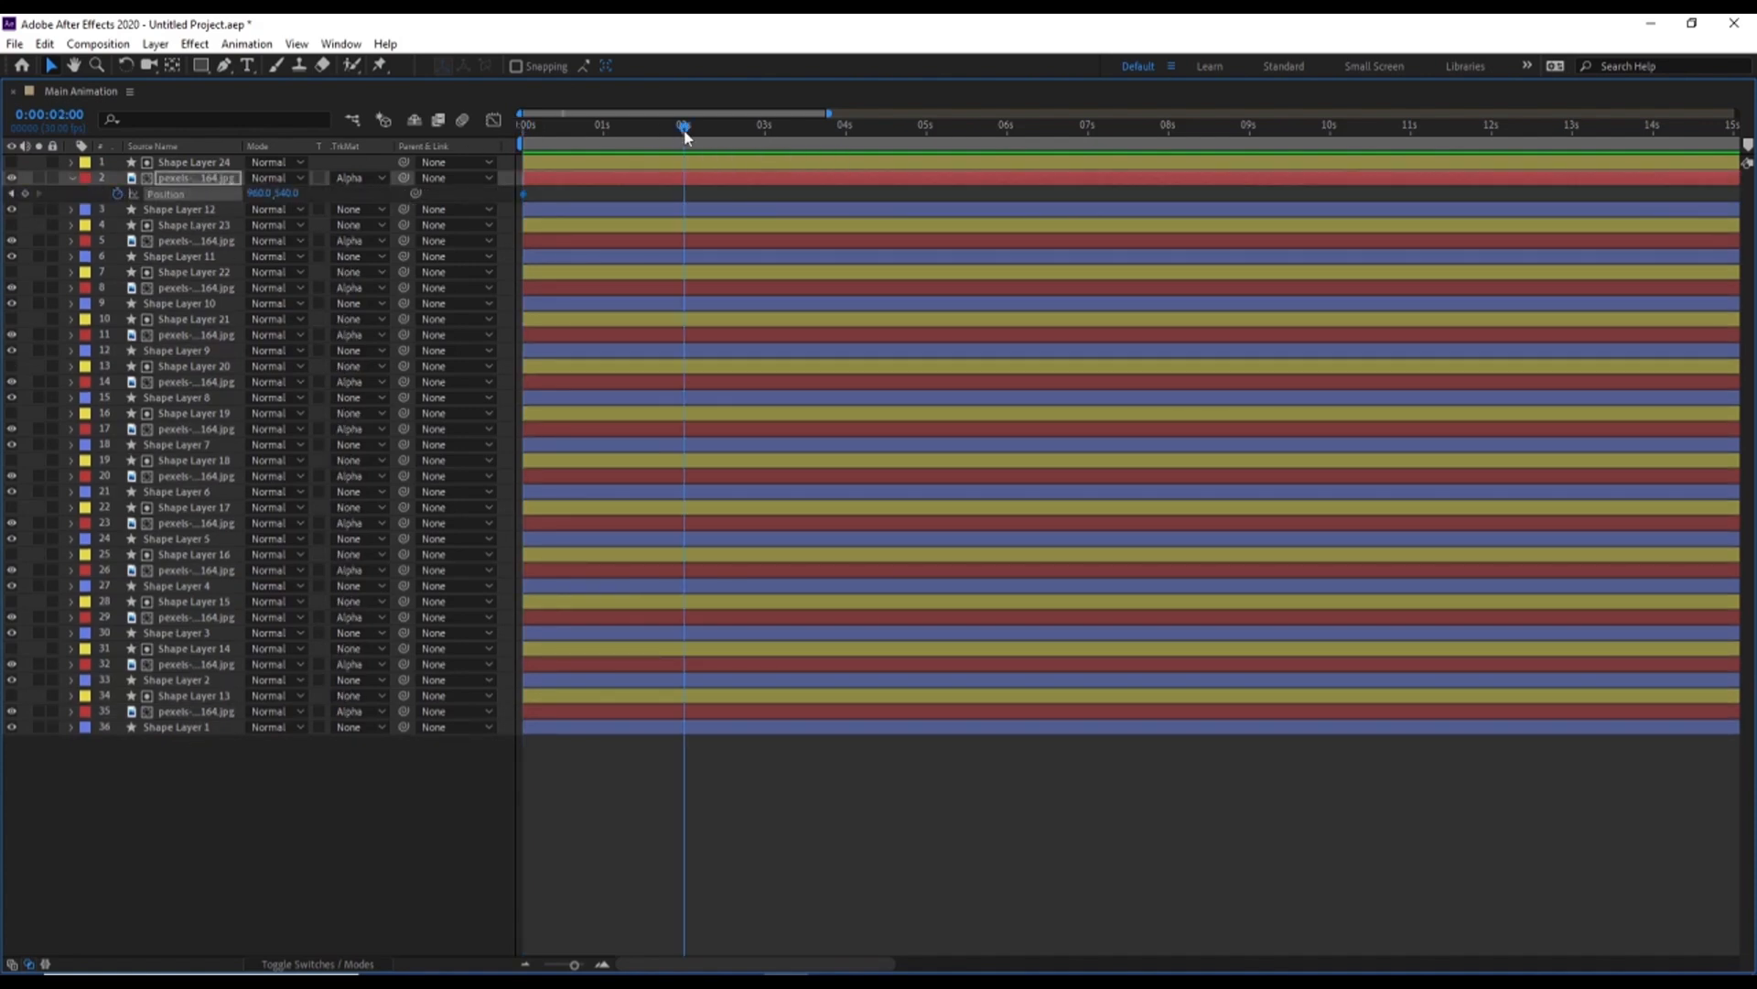
click(25, 193)
At 0:00, set that photo's horizontal position to 1334 so it slides in from the right
key(Home)
key(grave)
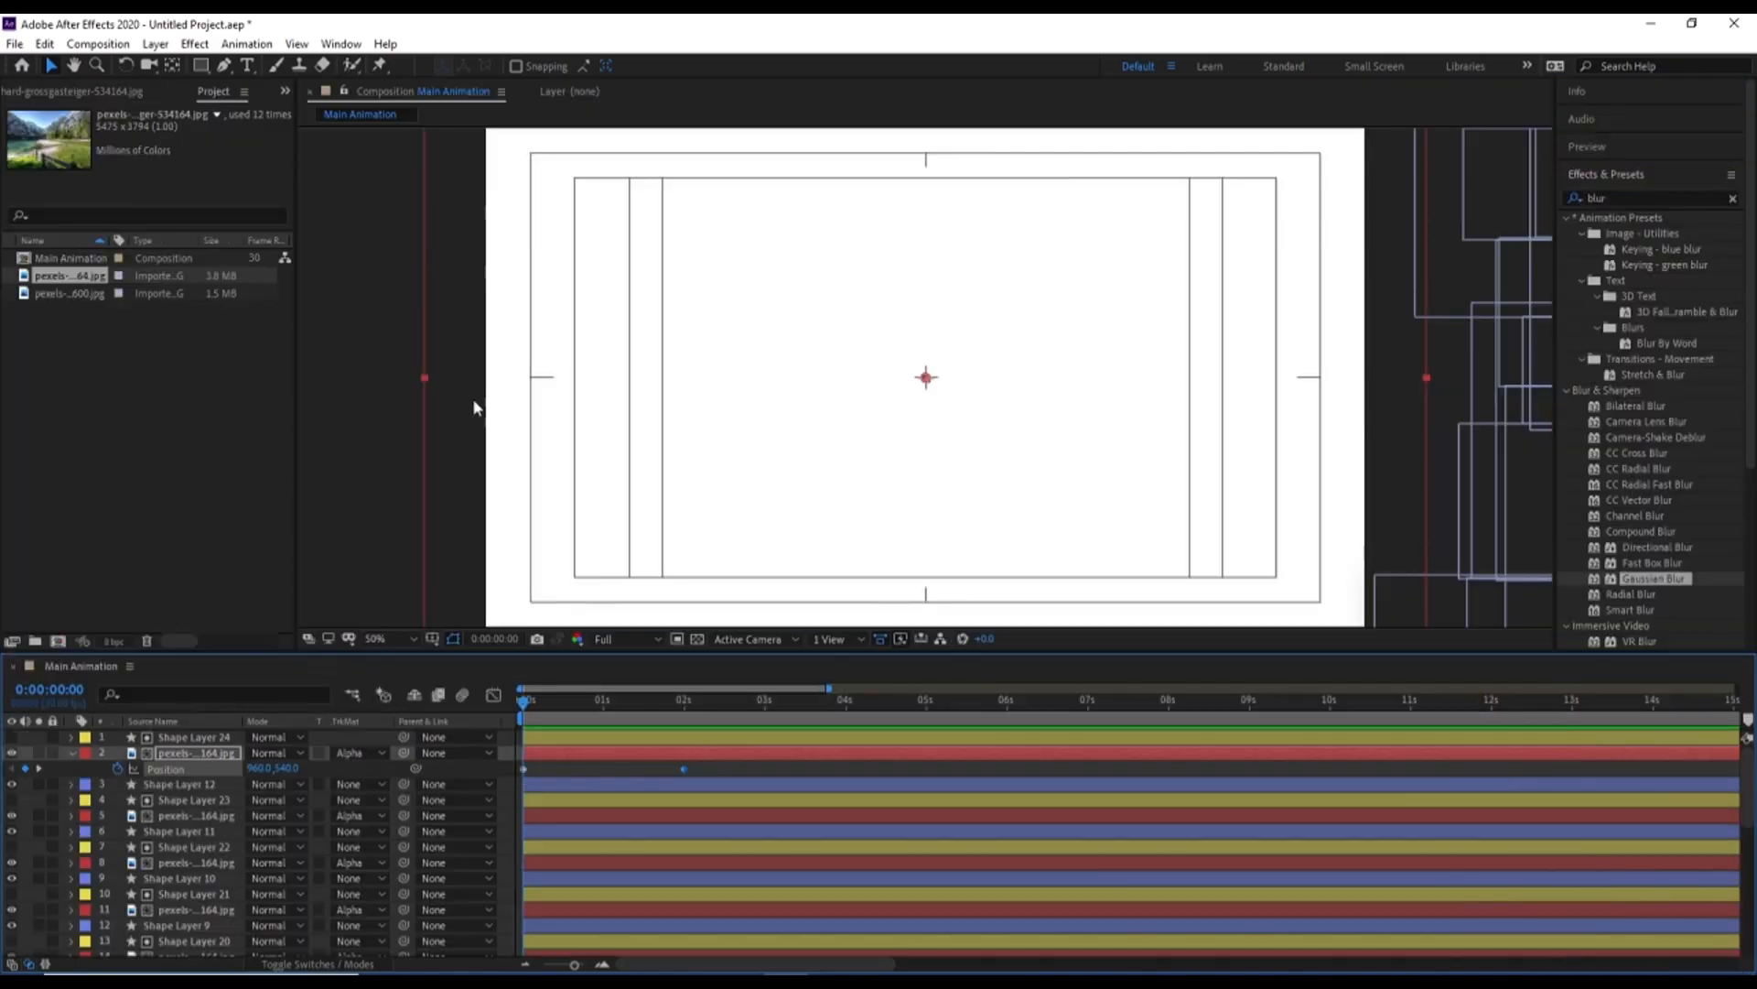
drag(267, 768, 591, 724)
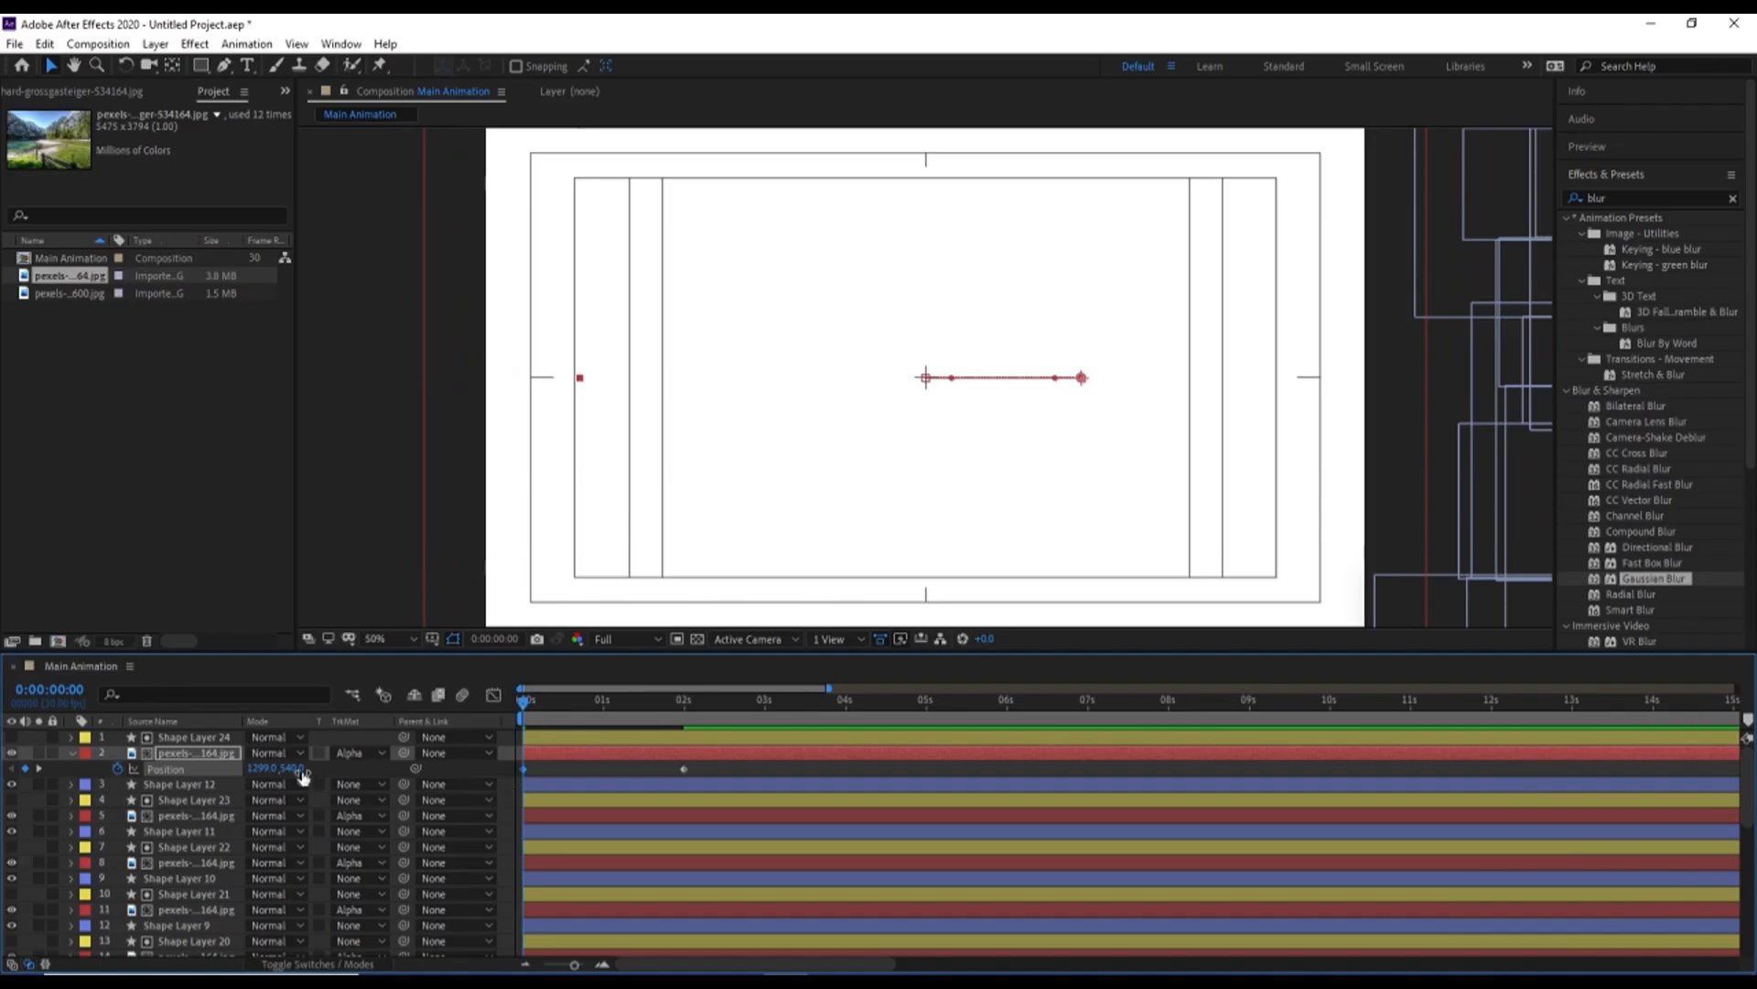
drag(305, 771, 311, 771)
Ease both Position keyframes and reshape the speed curve so the photo moves fast early and slows gradually towards 2:00
click(494, 696)
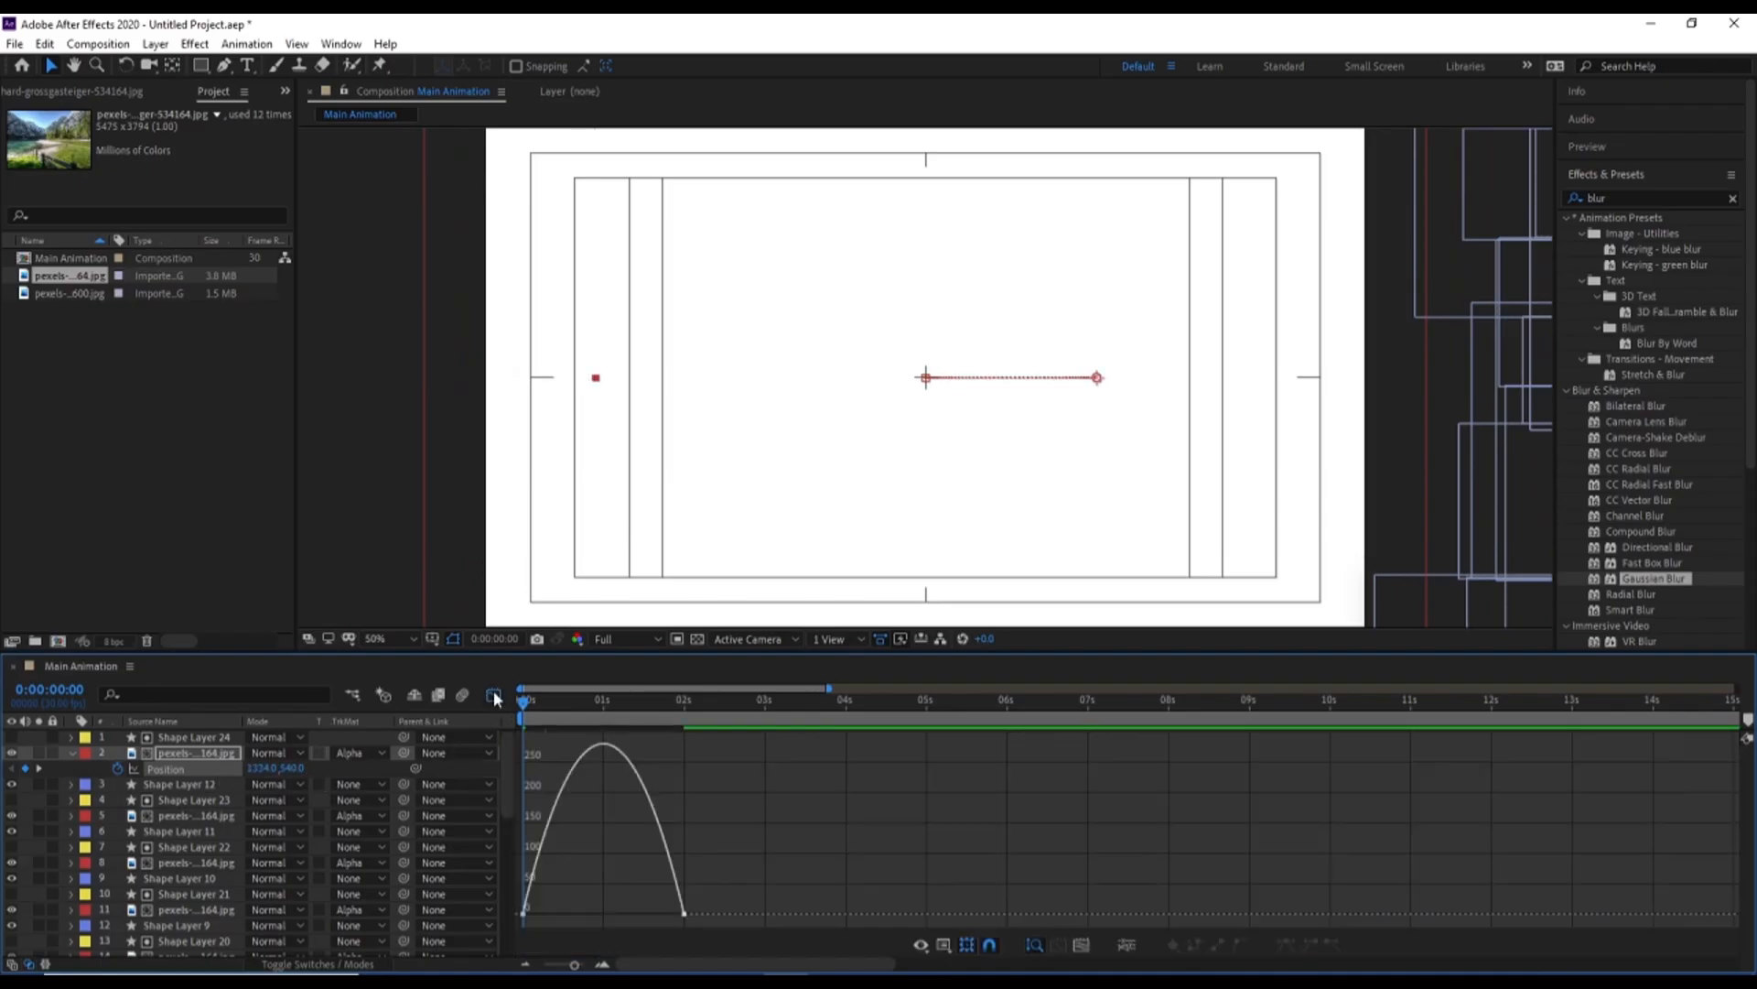
drag(719, 928, 515, 729)
drag(657, 915, 604, 914)
click(493, 696)
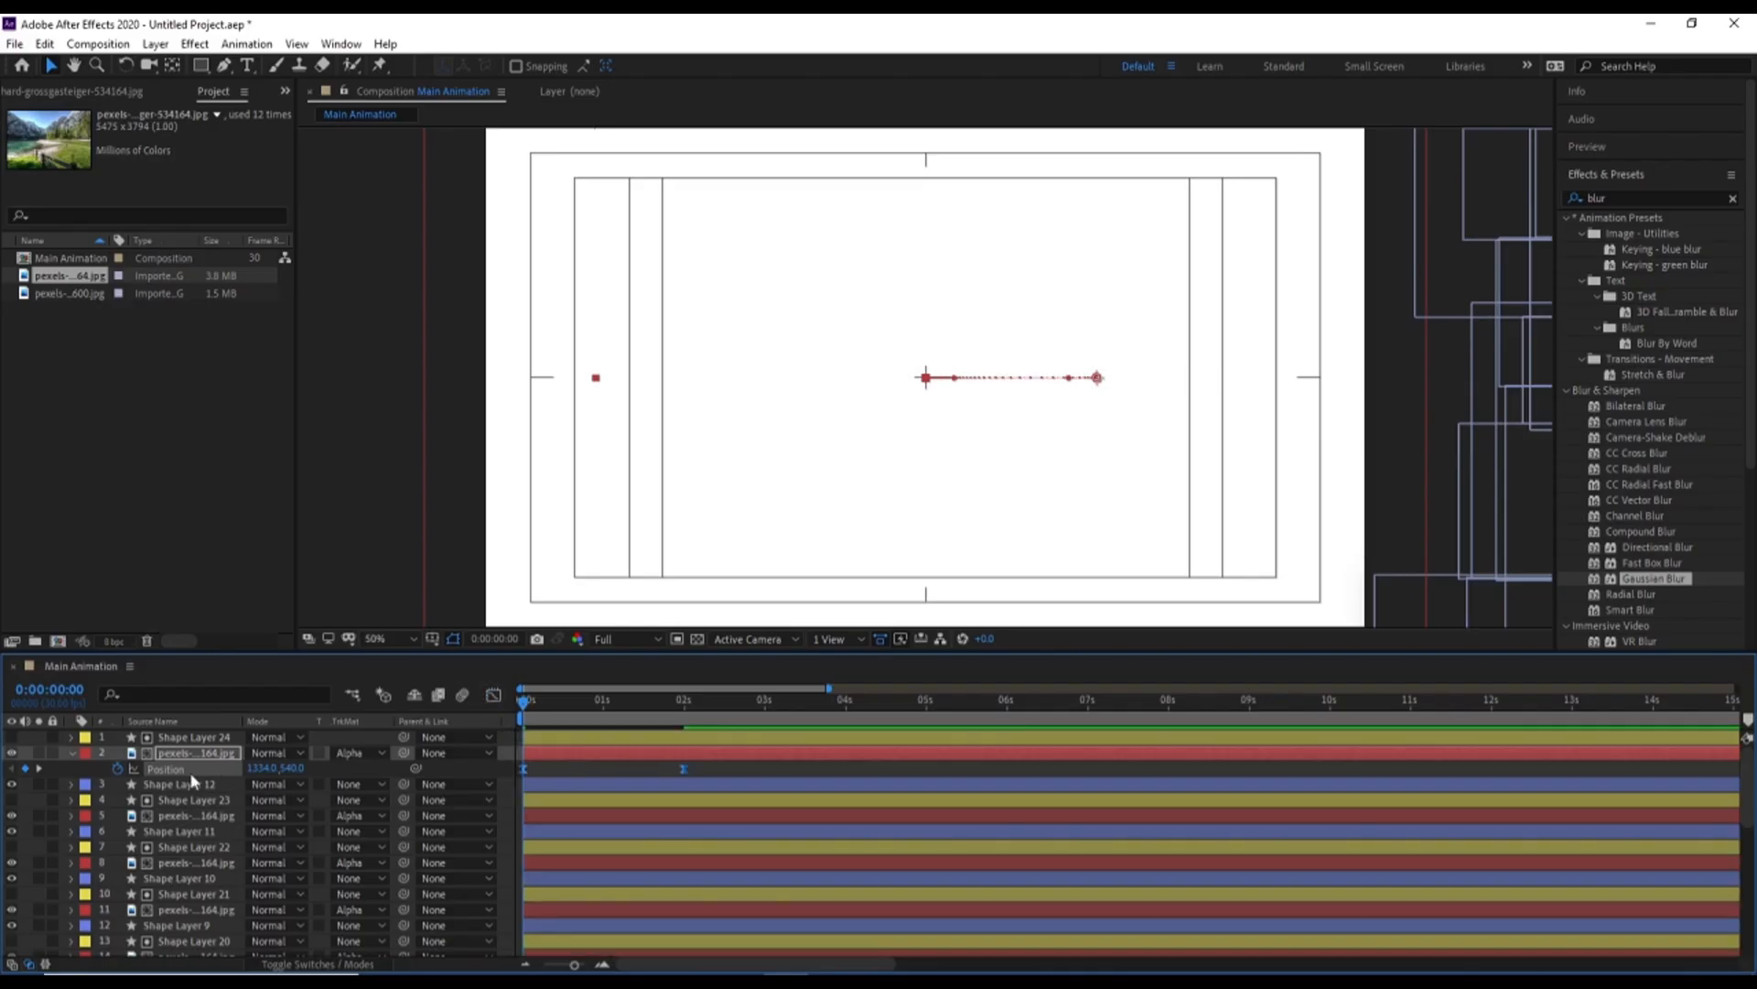
Copy the eased Position keyframes to the other eleven photo layers at 0:00 and display their Position properties
key(grave)
click(174, 241)
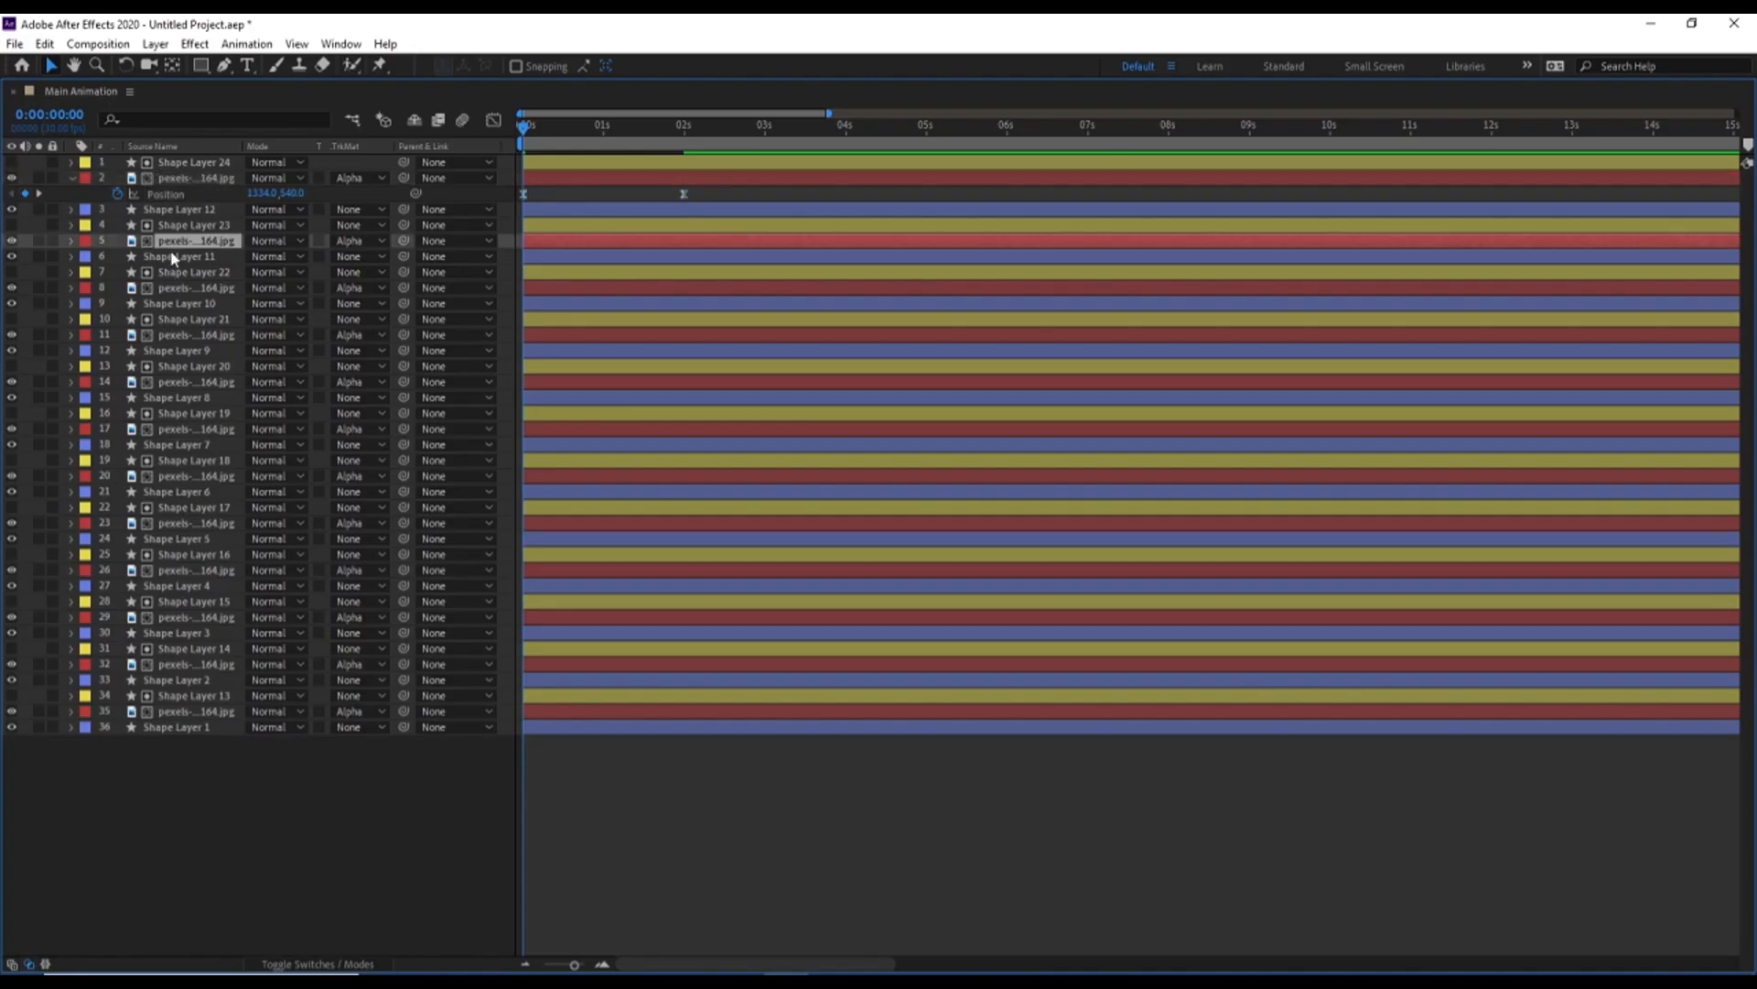
ctrl+click(173, 288)
ctrl+click(170, 335)
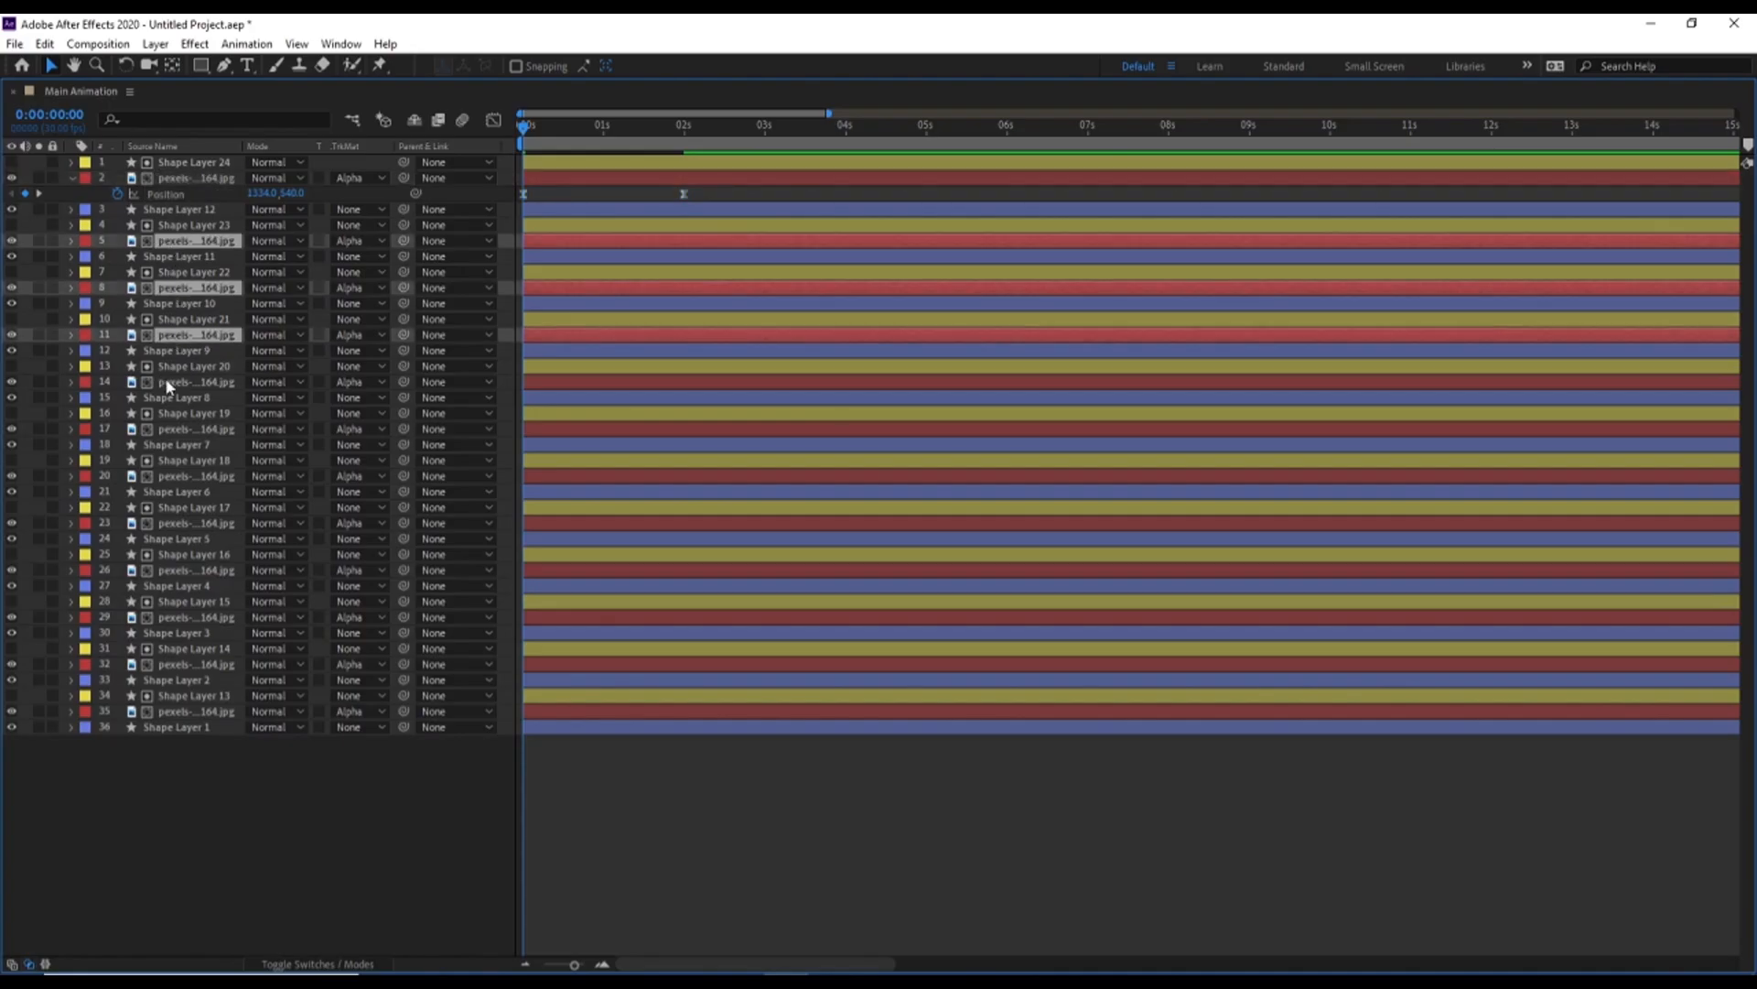
ctrl+click(167, 381)
ctrl+click(180, 430)
ctrl+click(178, 476)
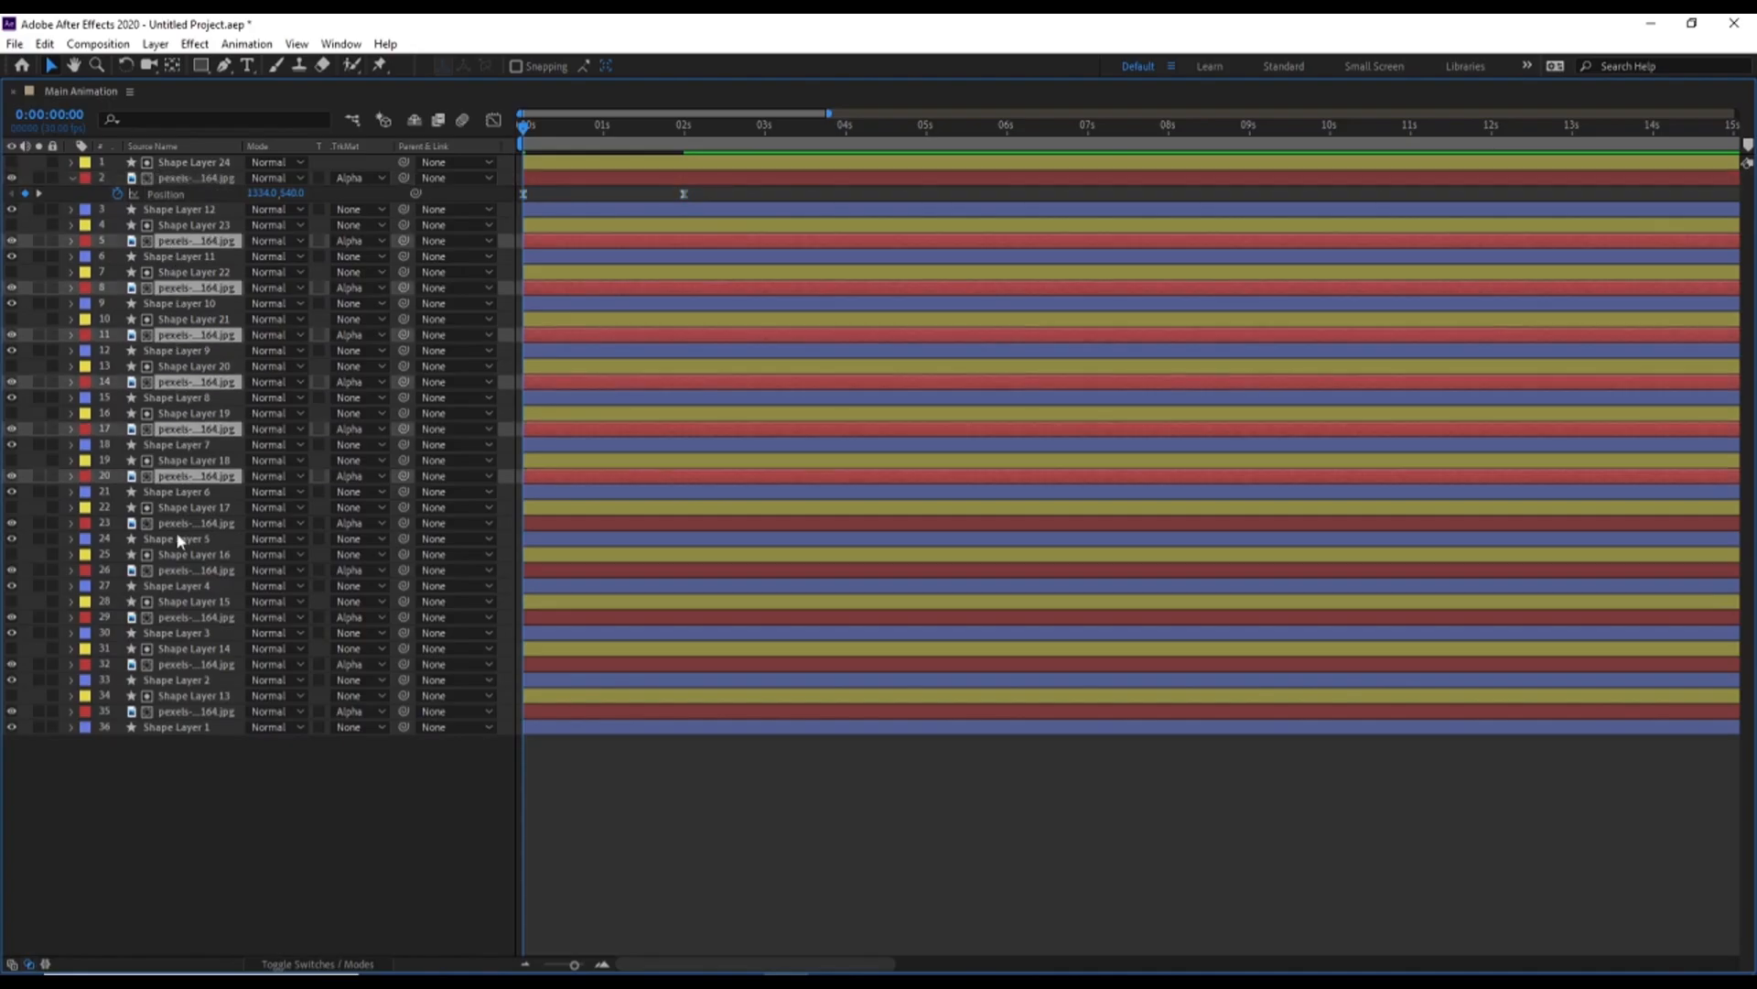
ctrl+click(174, 524)
ctrl+click(173, 570)
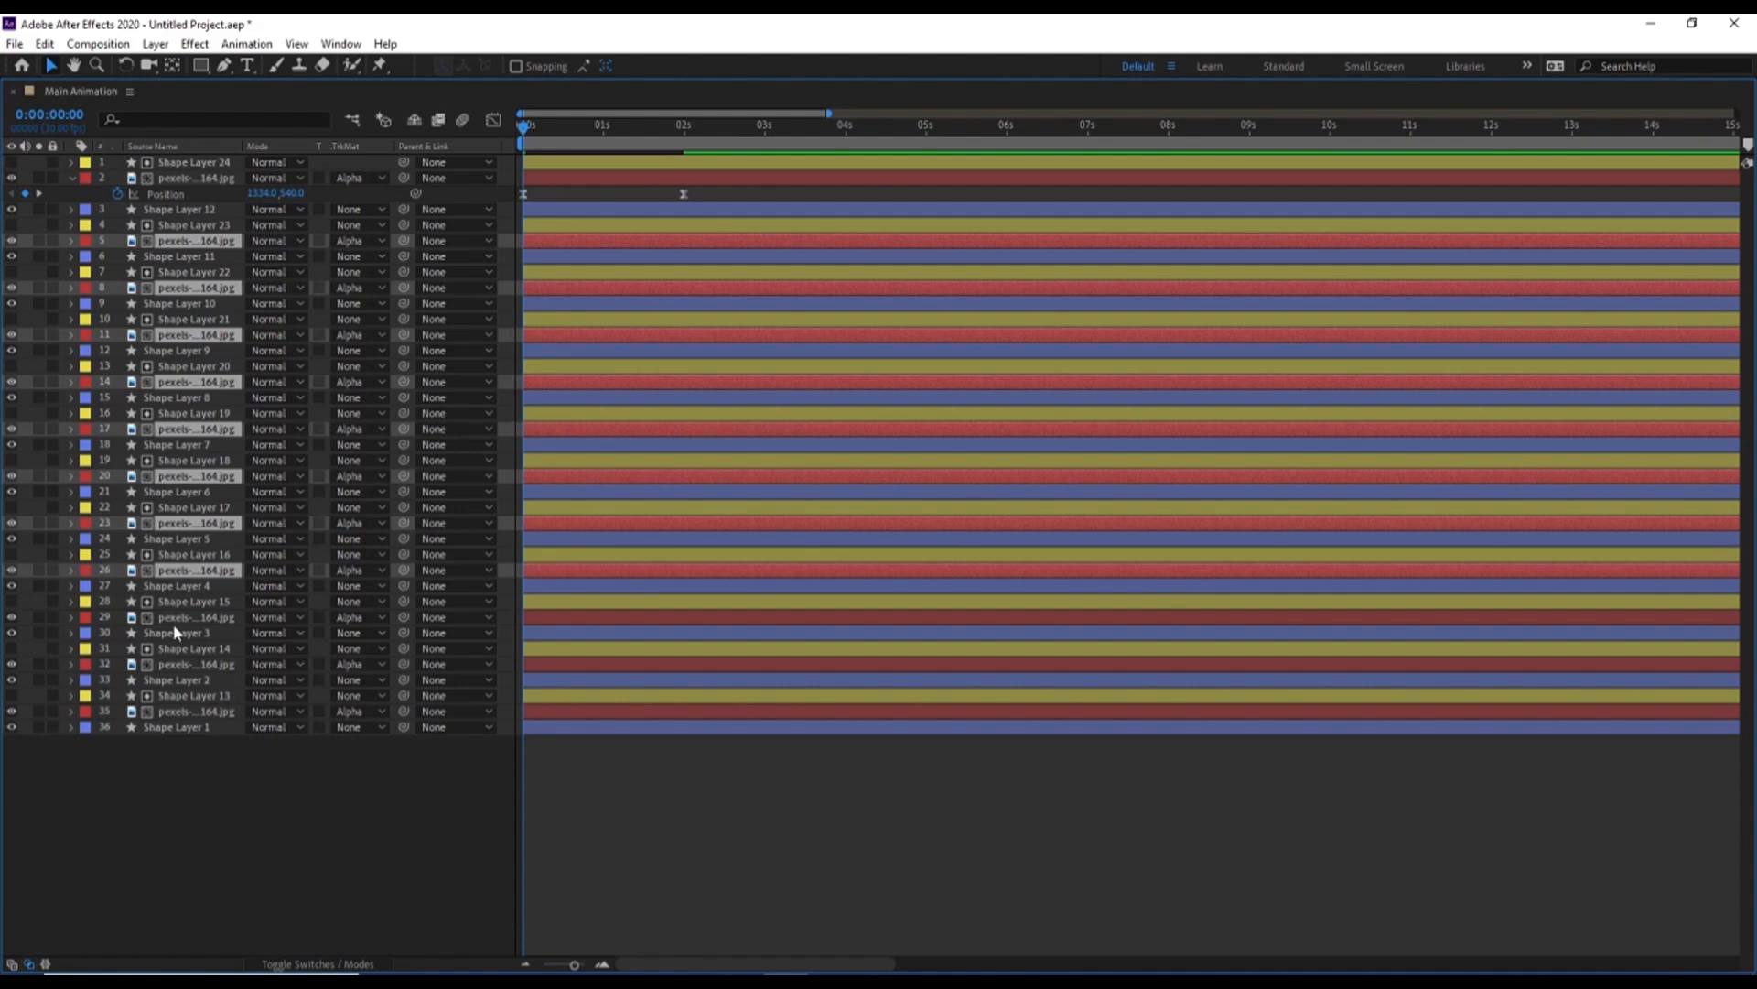
ctrl+click(173, 619)
ctrl+click(173, 665)
ctrl+click(174, 714)
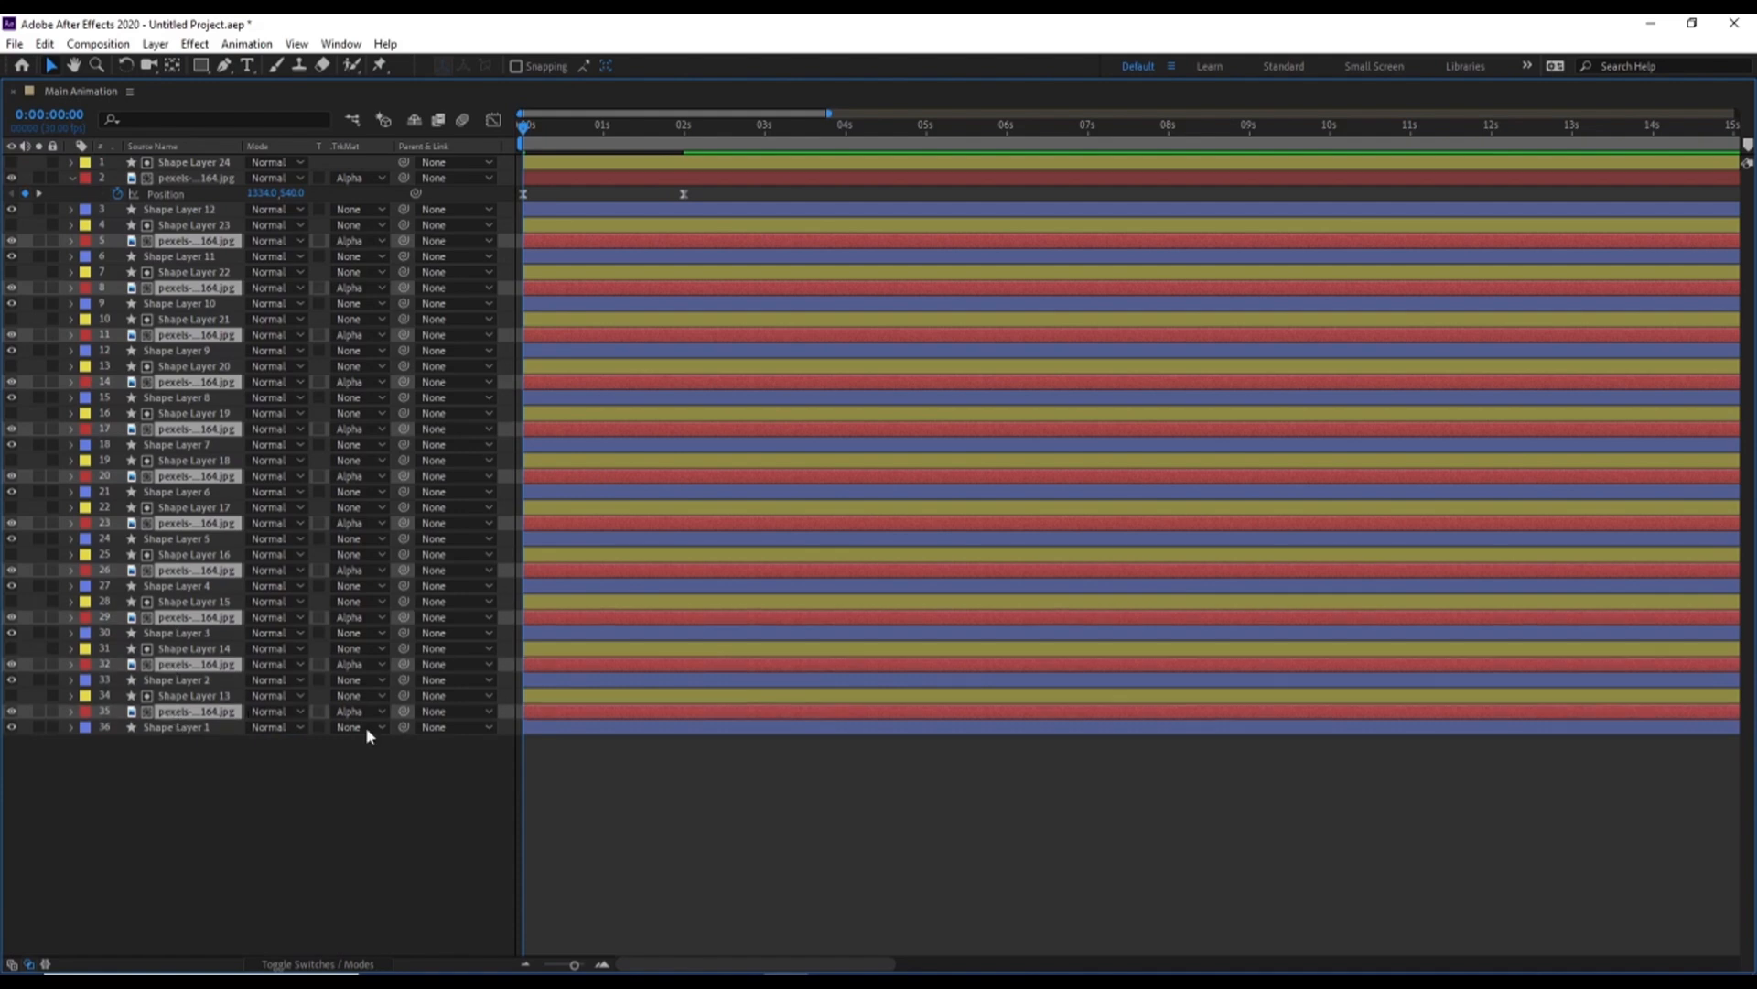
key(p)
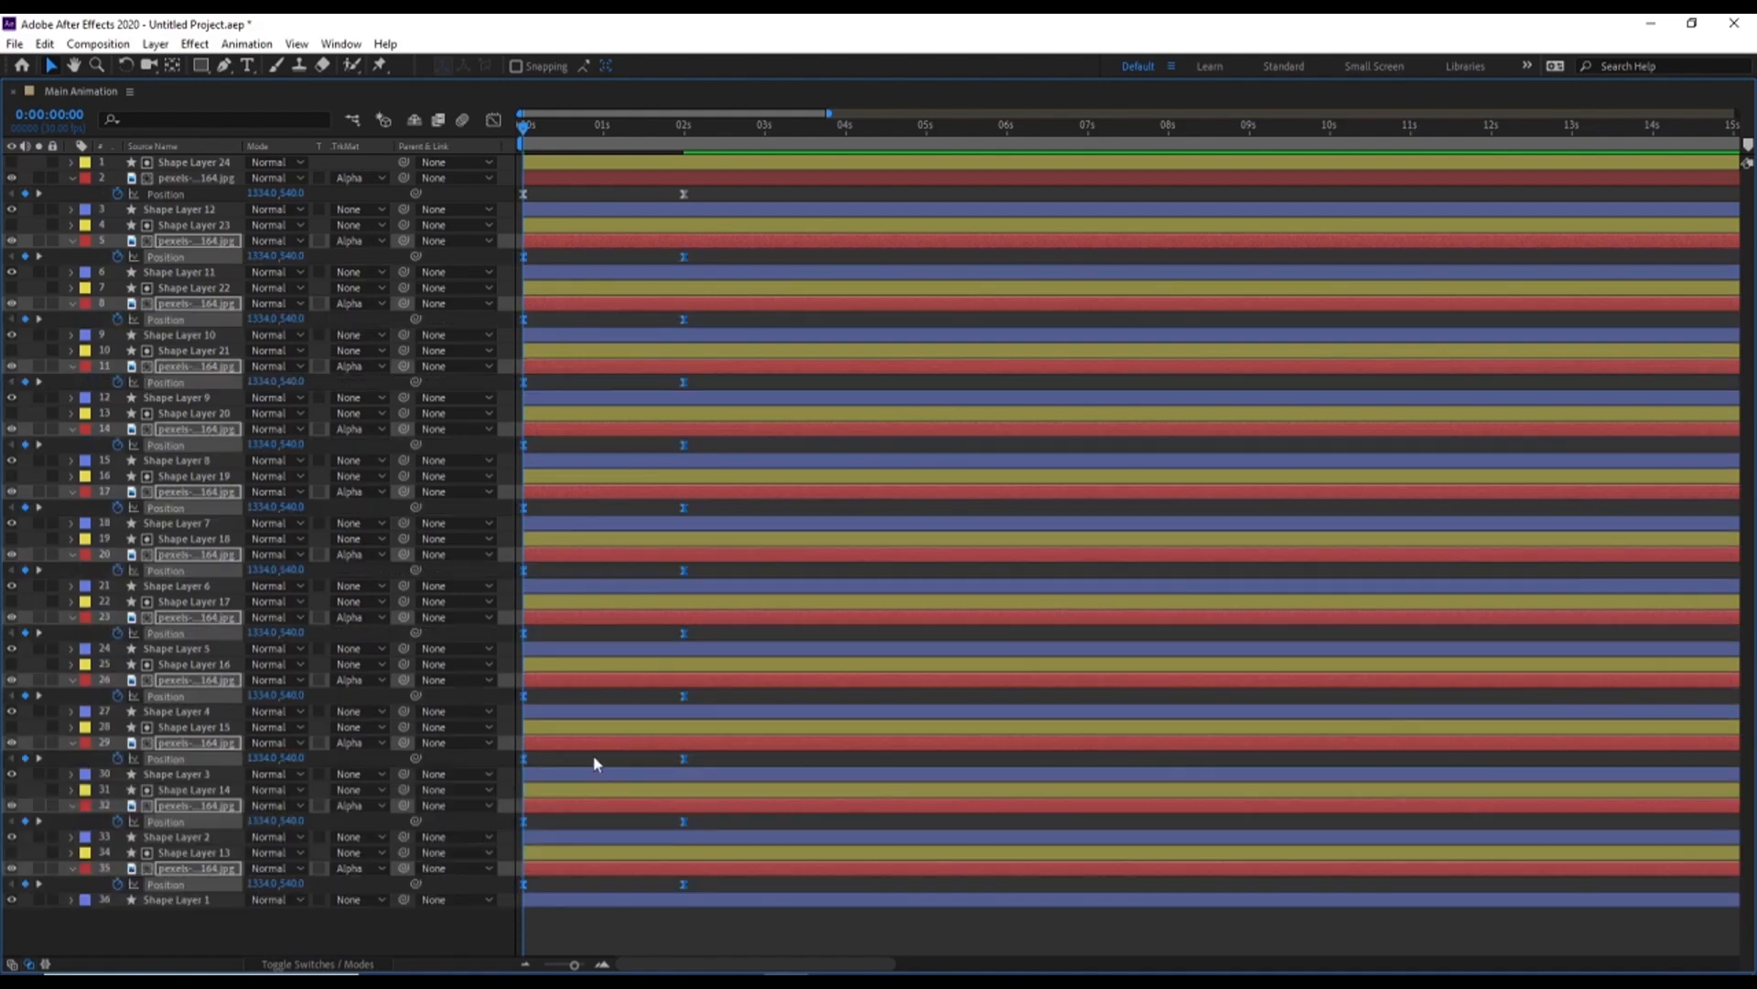
Preview the sliding photo animation from 0:00
key(grave)
key(space)
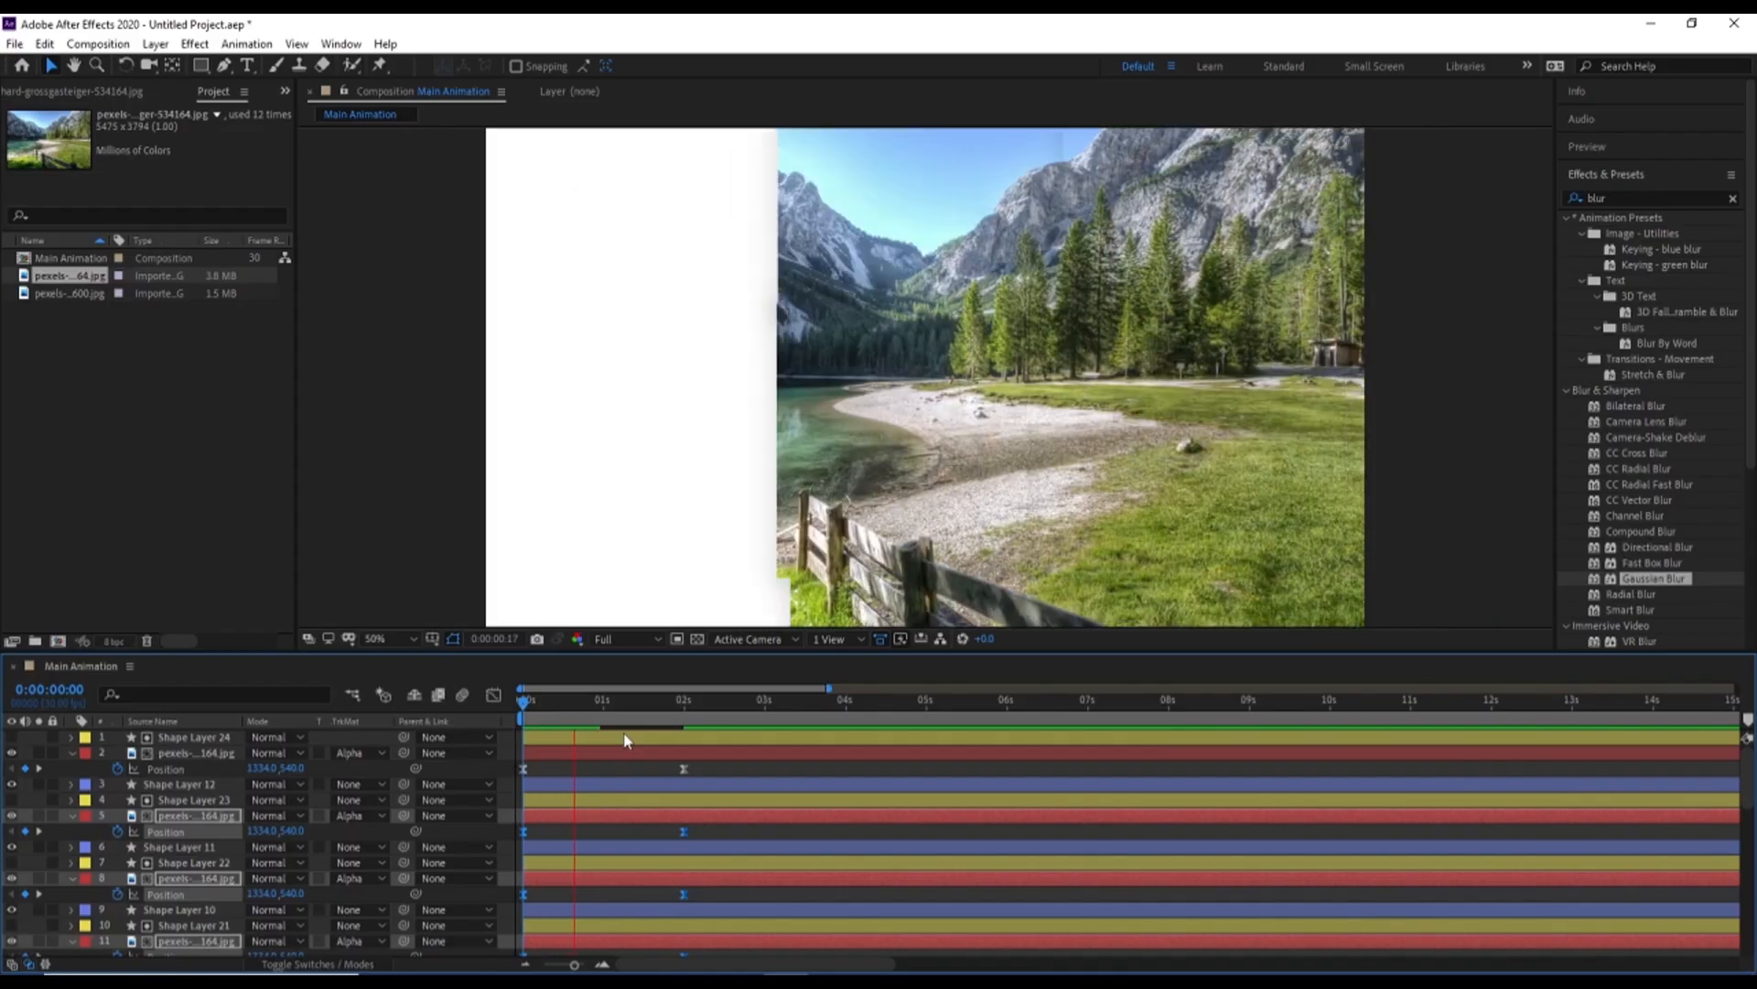
key(space)
Return to 0:00 in the enlarged timeline, deselect everything, and collapse the keyframed properties of all layers
key(grave)
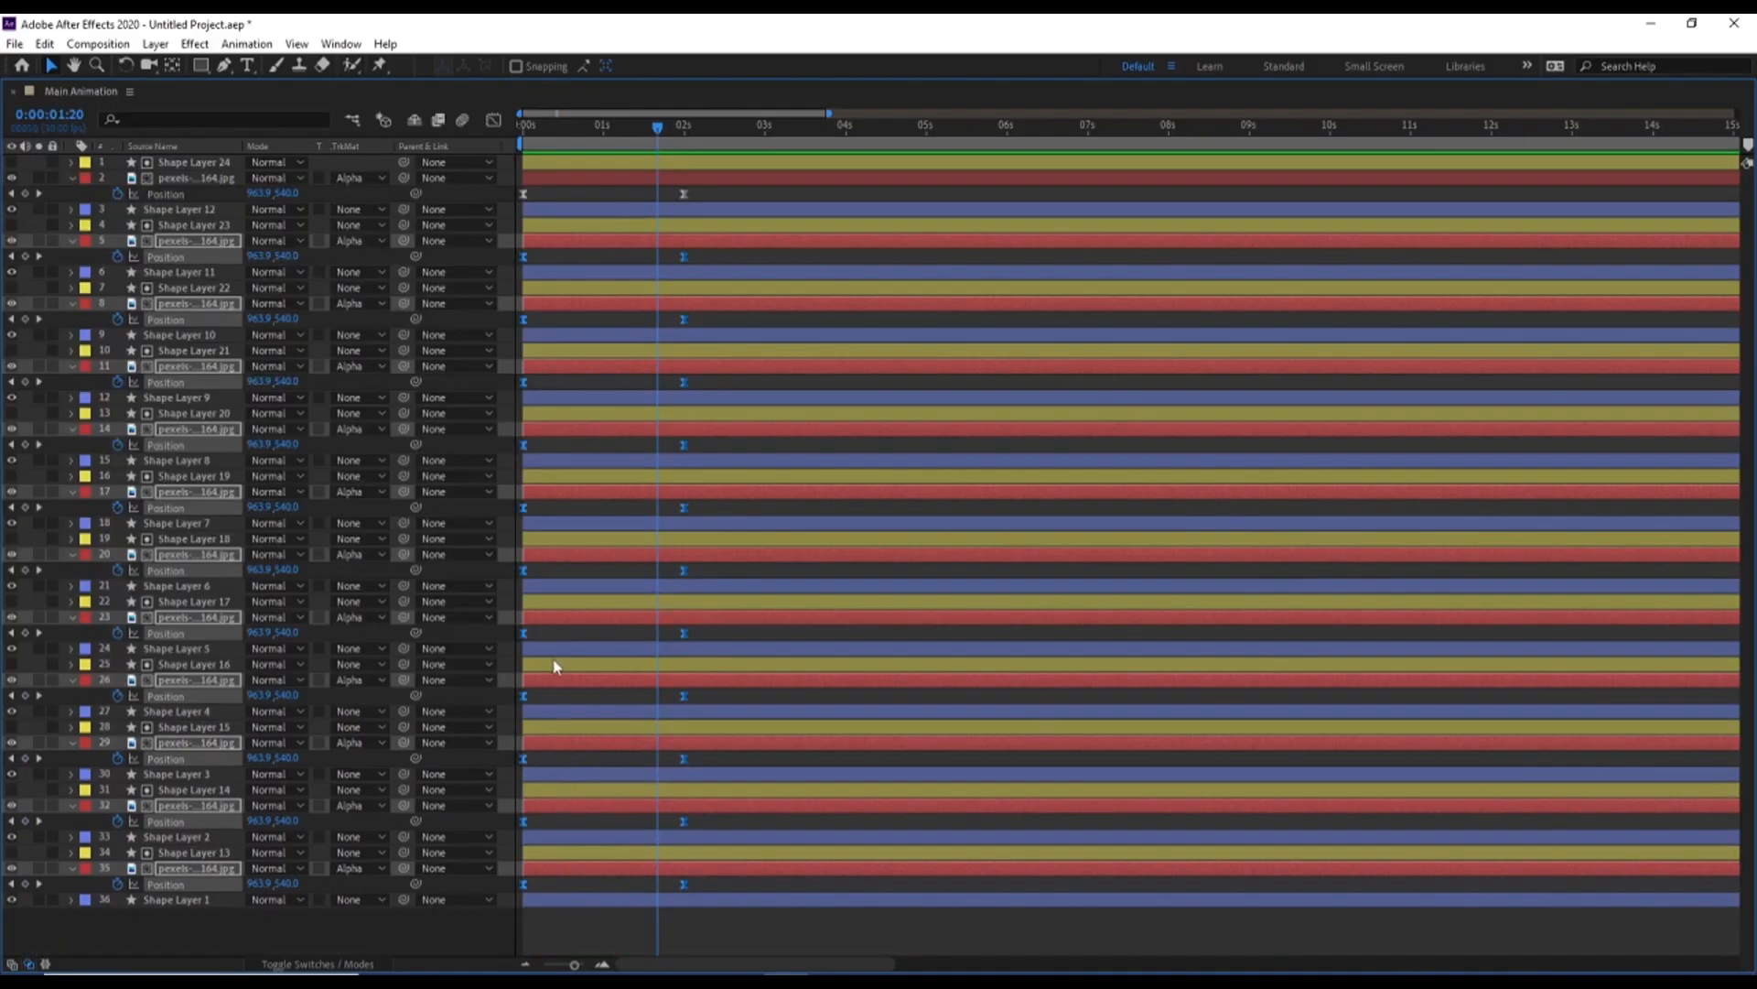
key(Home)
key(F2)
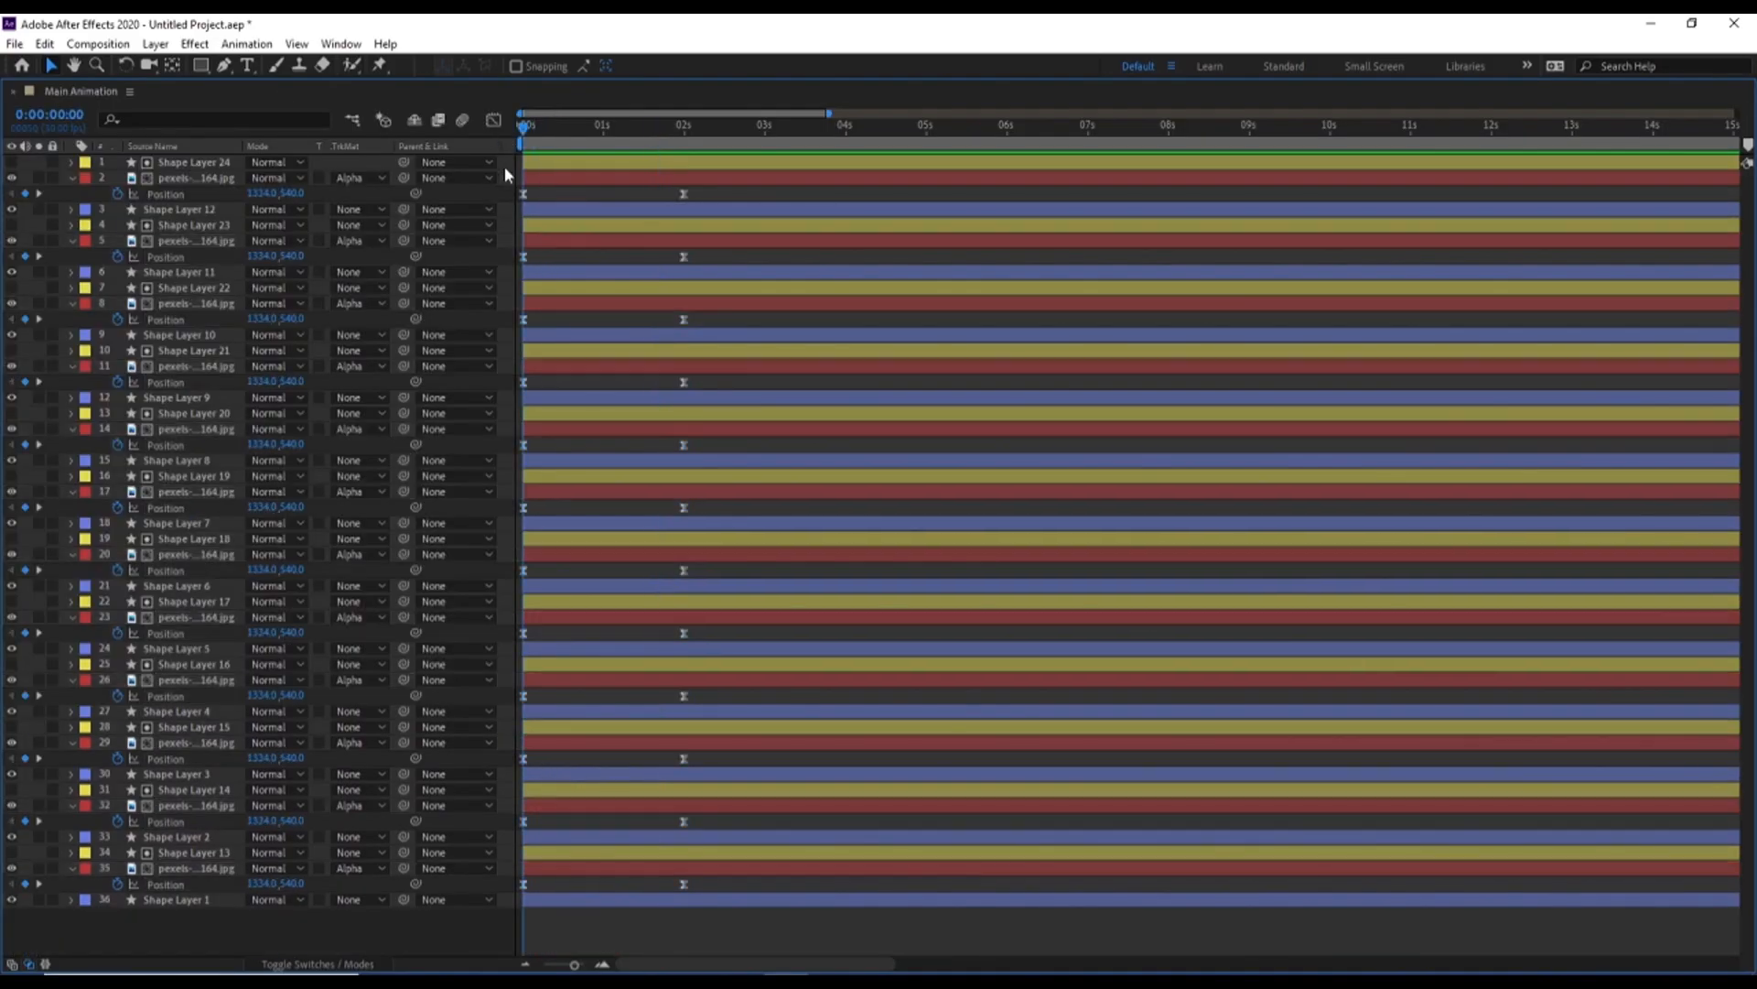
key(u)
key(u)
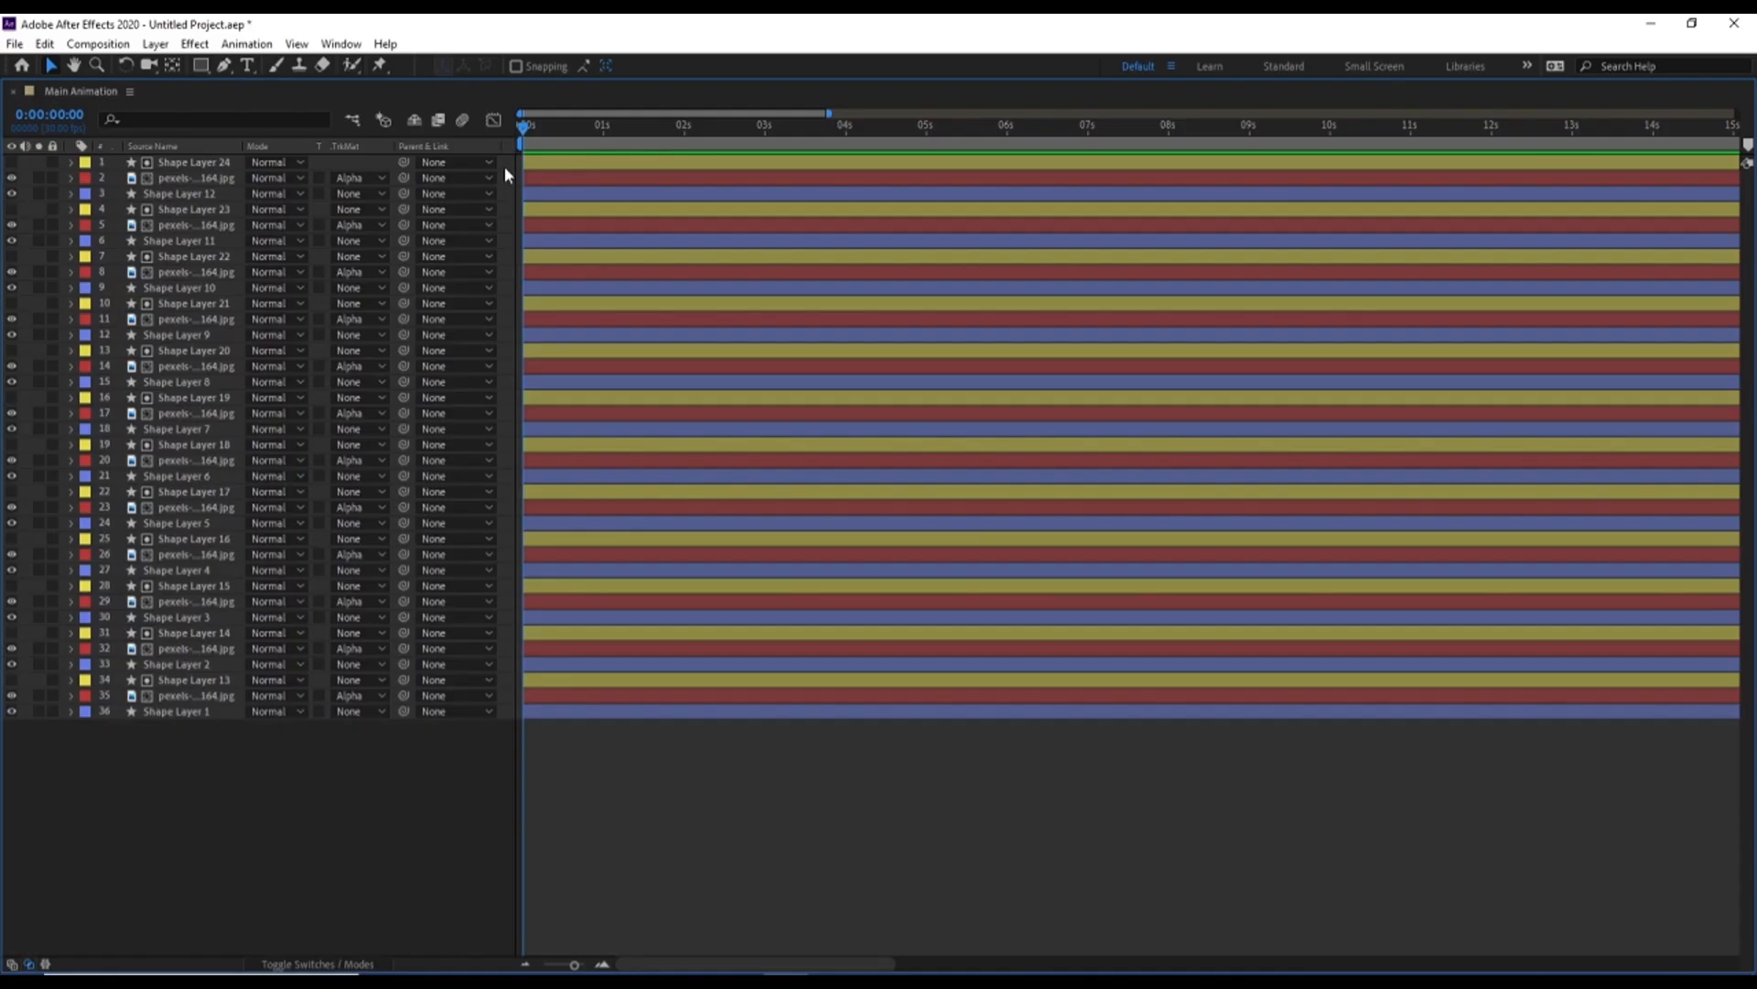
Shift Shape Layer 14, its photo and Shape Layer 2 to start at 0:00:00:05
key(equal)
key(equal)
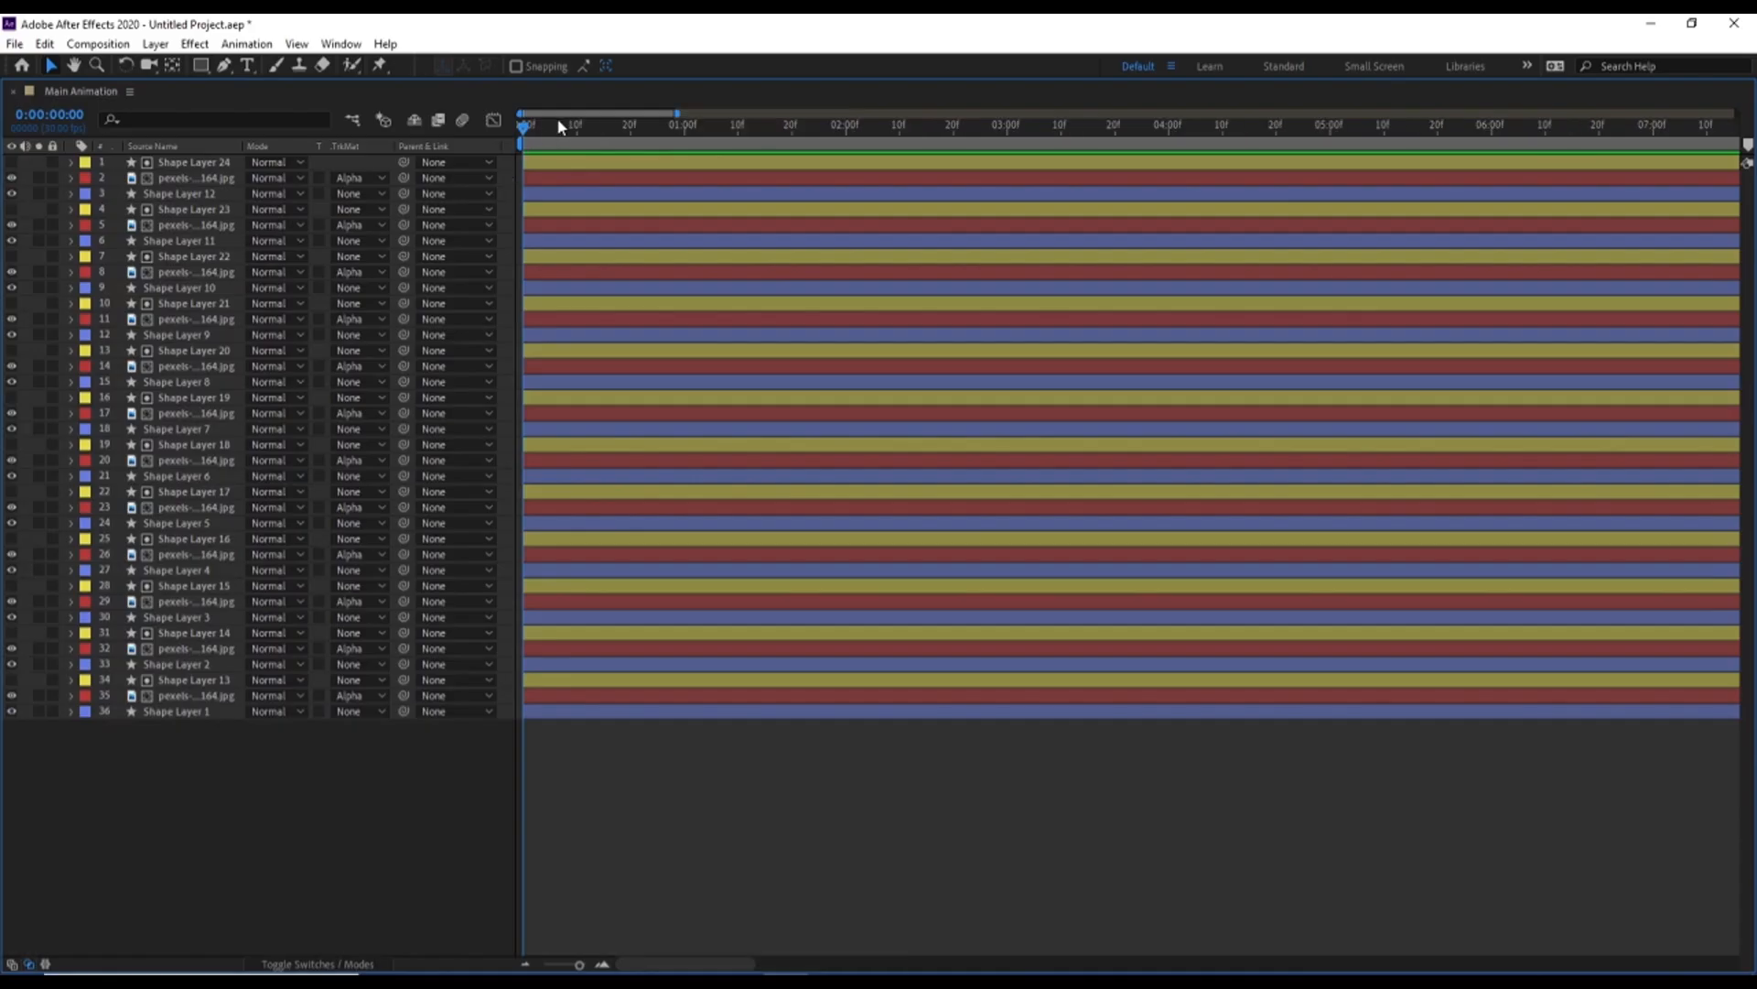
click(579, 130)
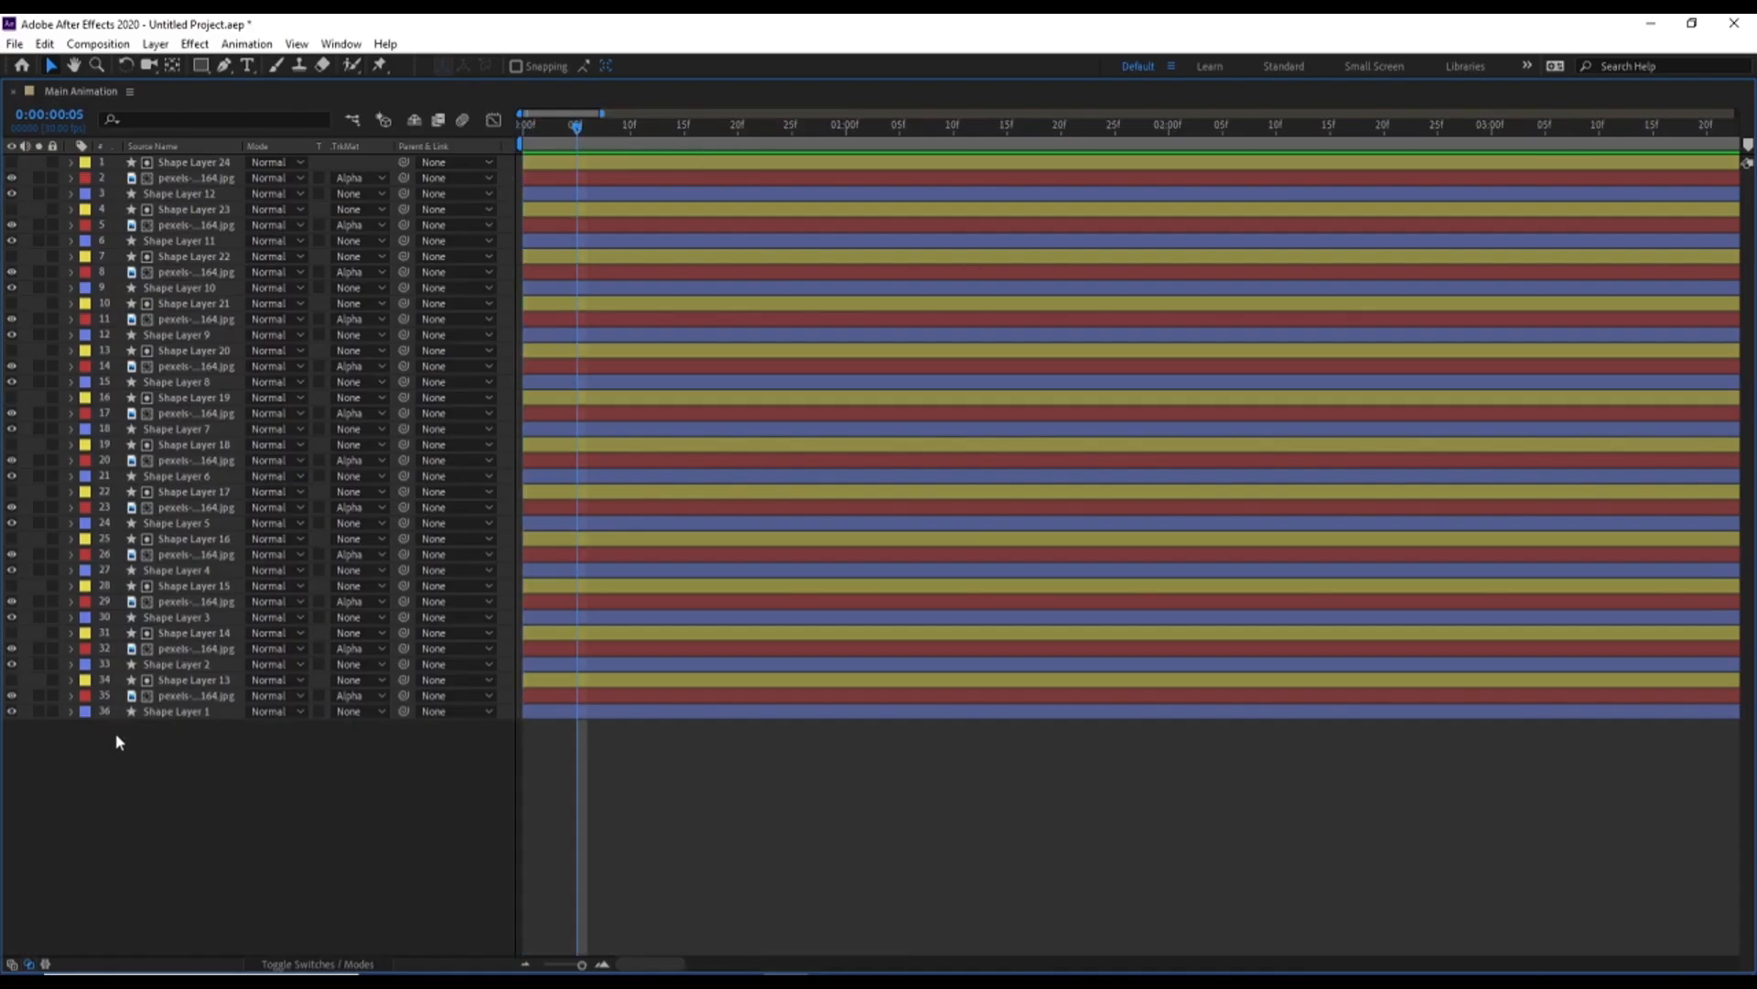
click(162, 665)
shift+click(161, 635)
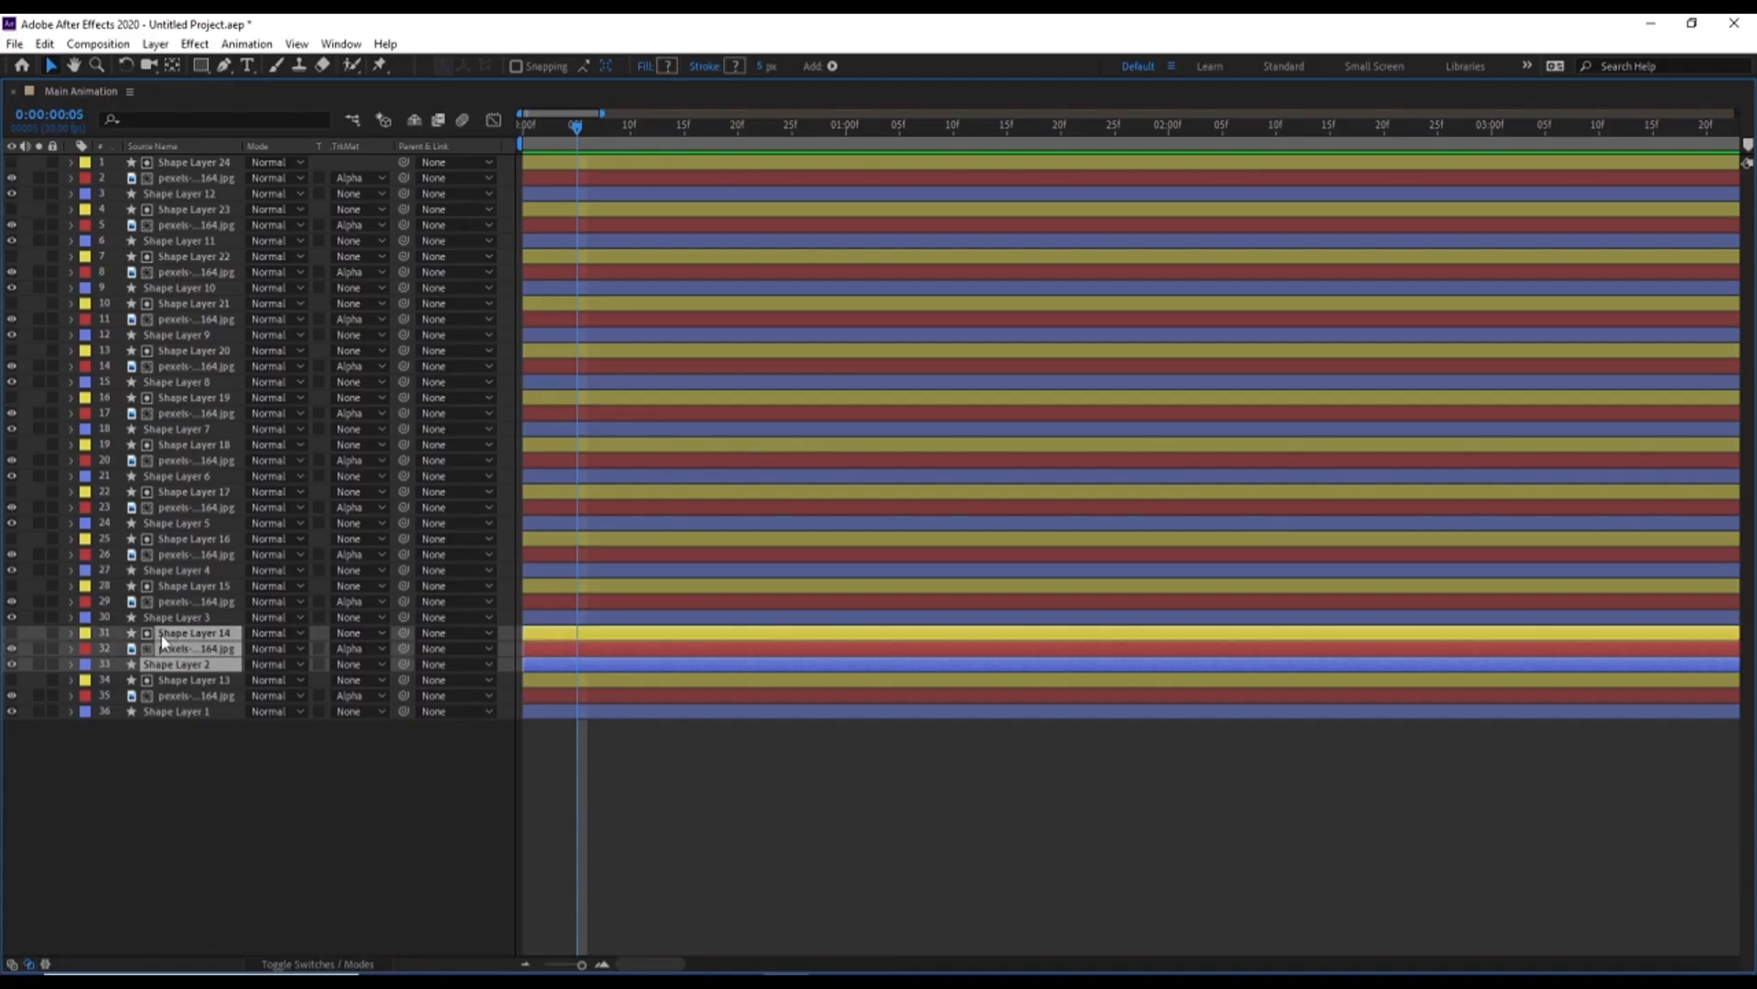
key(alt+bracketleft)
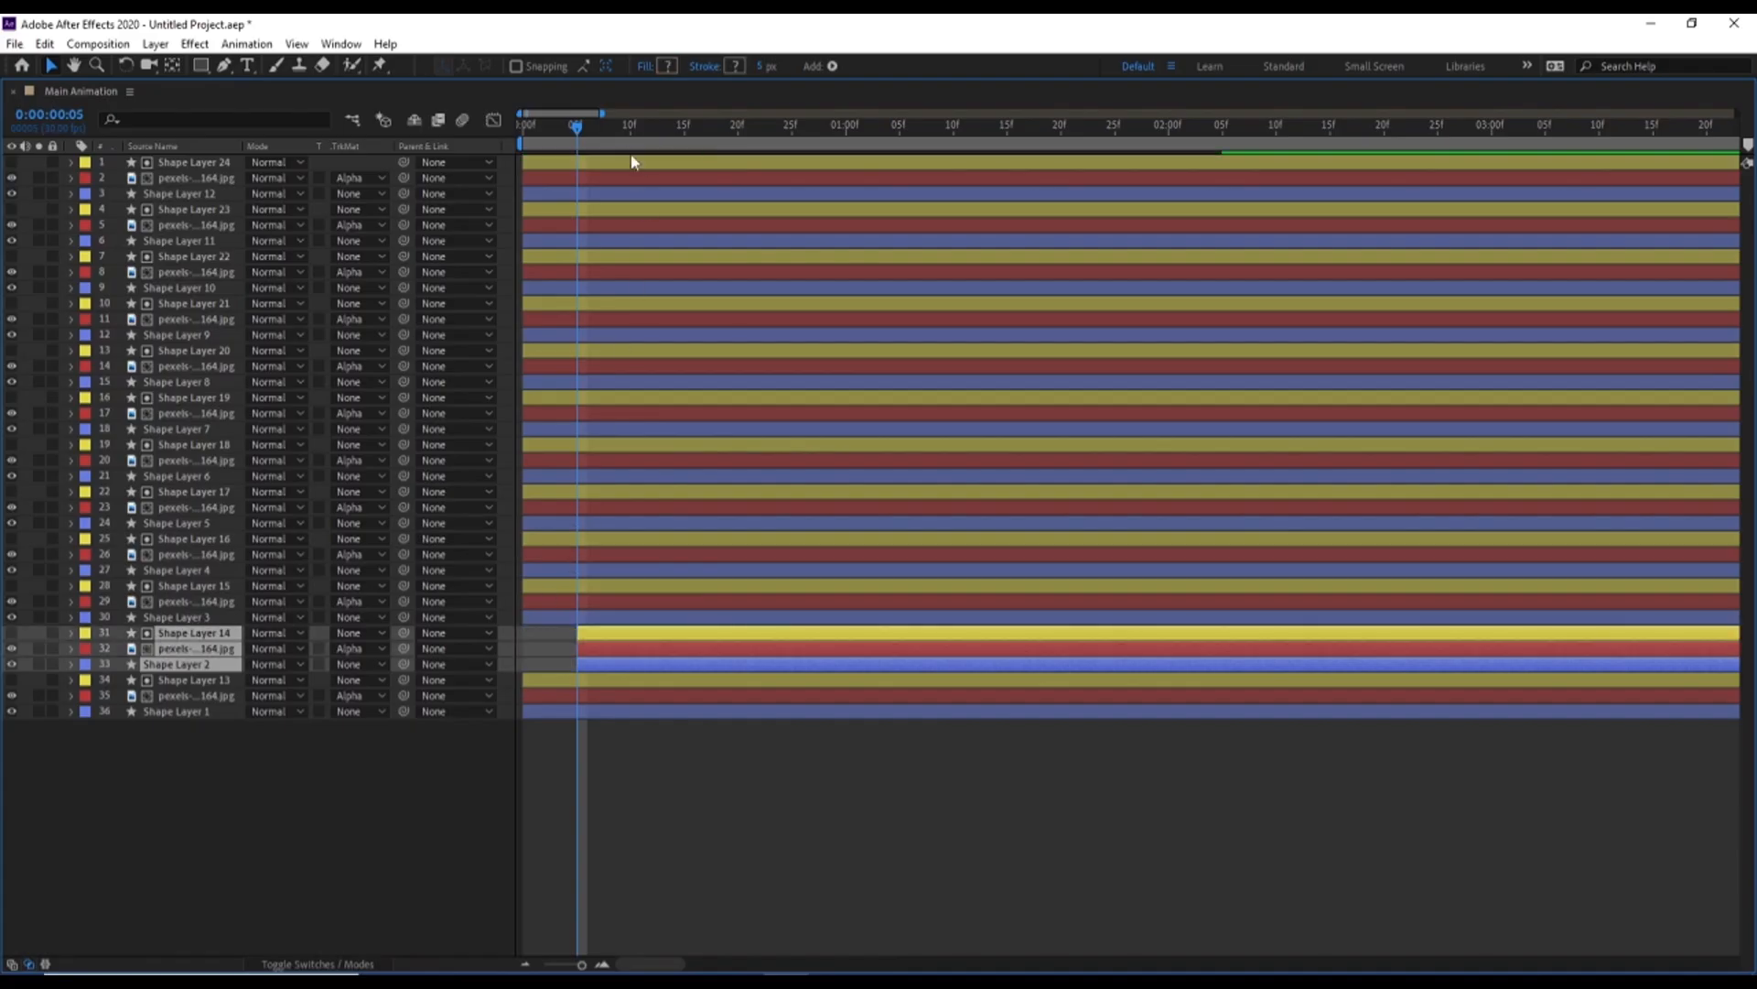
Shift Shape Layer 15, its photo and Shape Layer 3 to start at 0:00:00:10, and the Shape Layer 16 and 4 group at 0:00:00:15
click(629, 131)
click(194, 617)
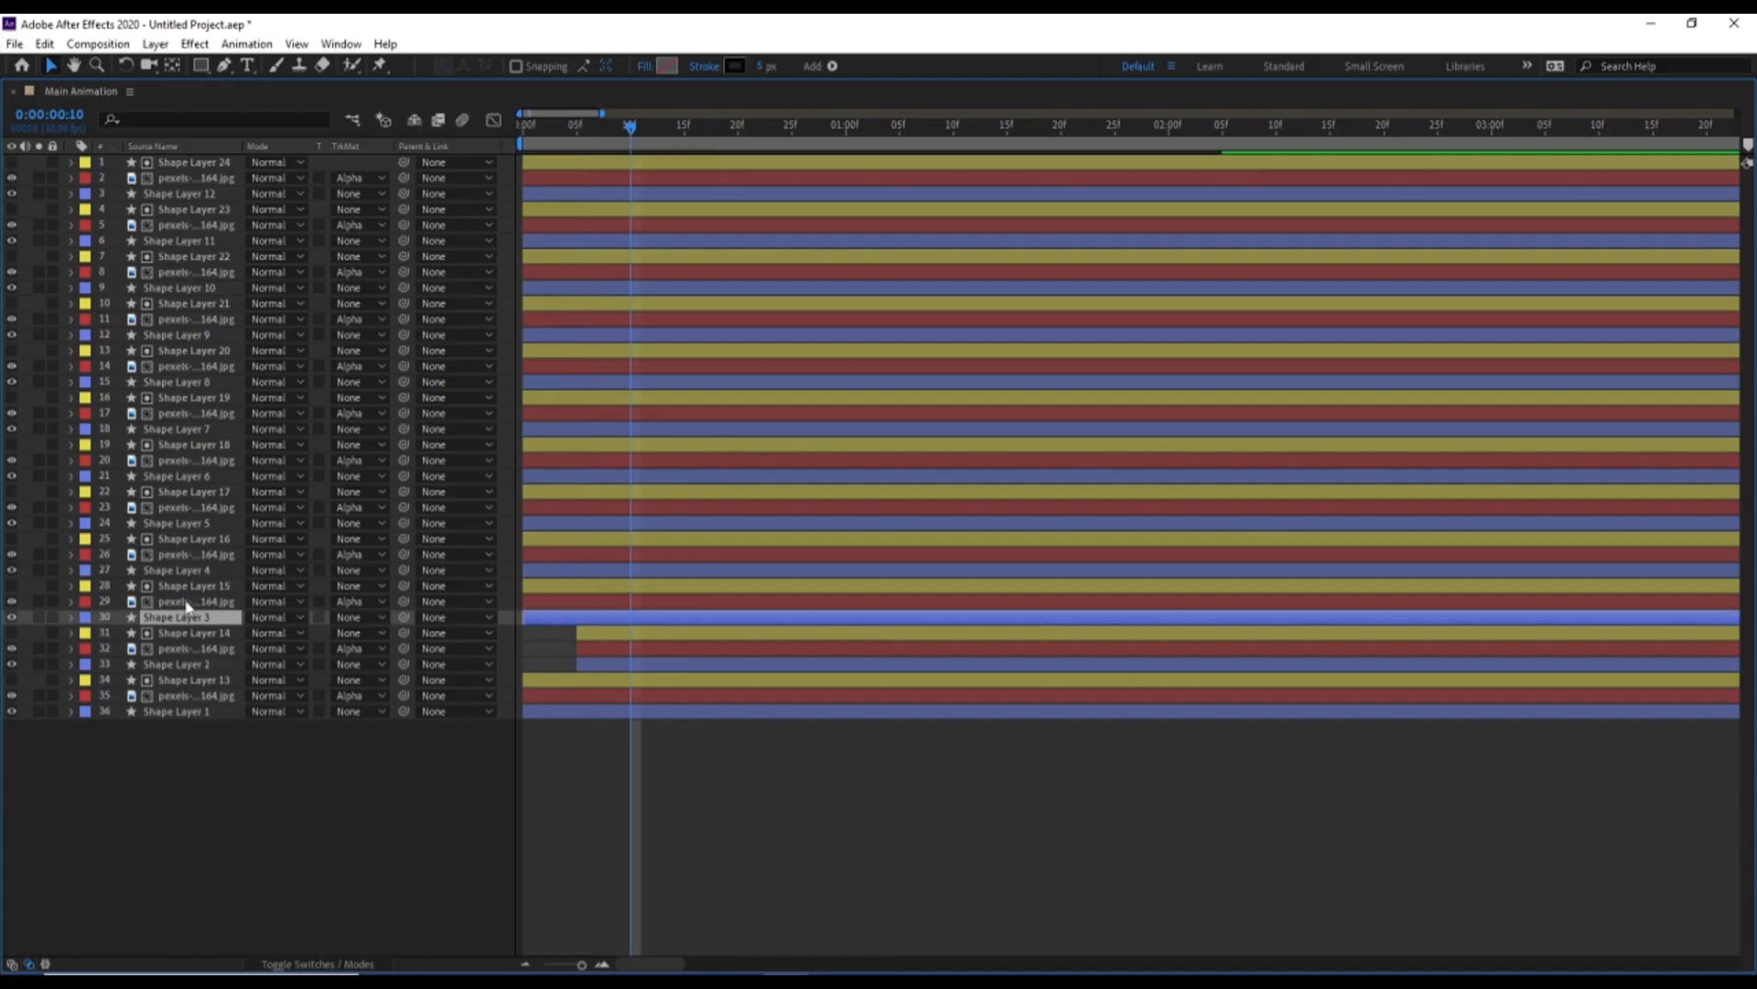
shift+click(172, 590)
key(alt+bracketleft)
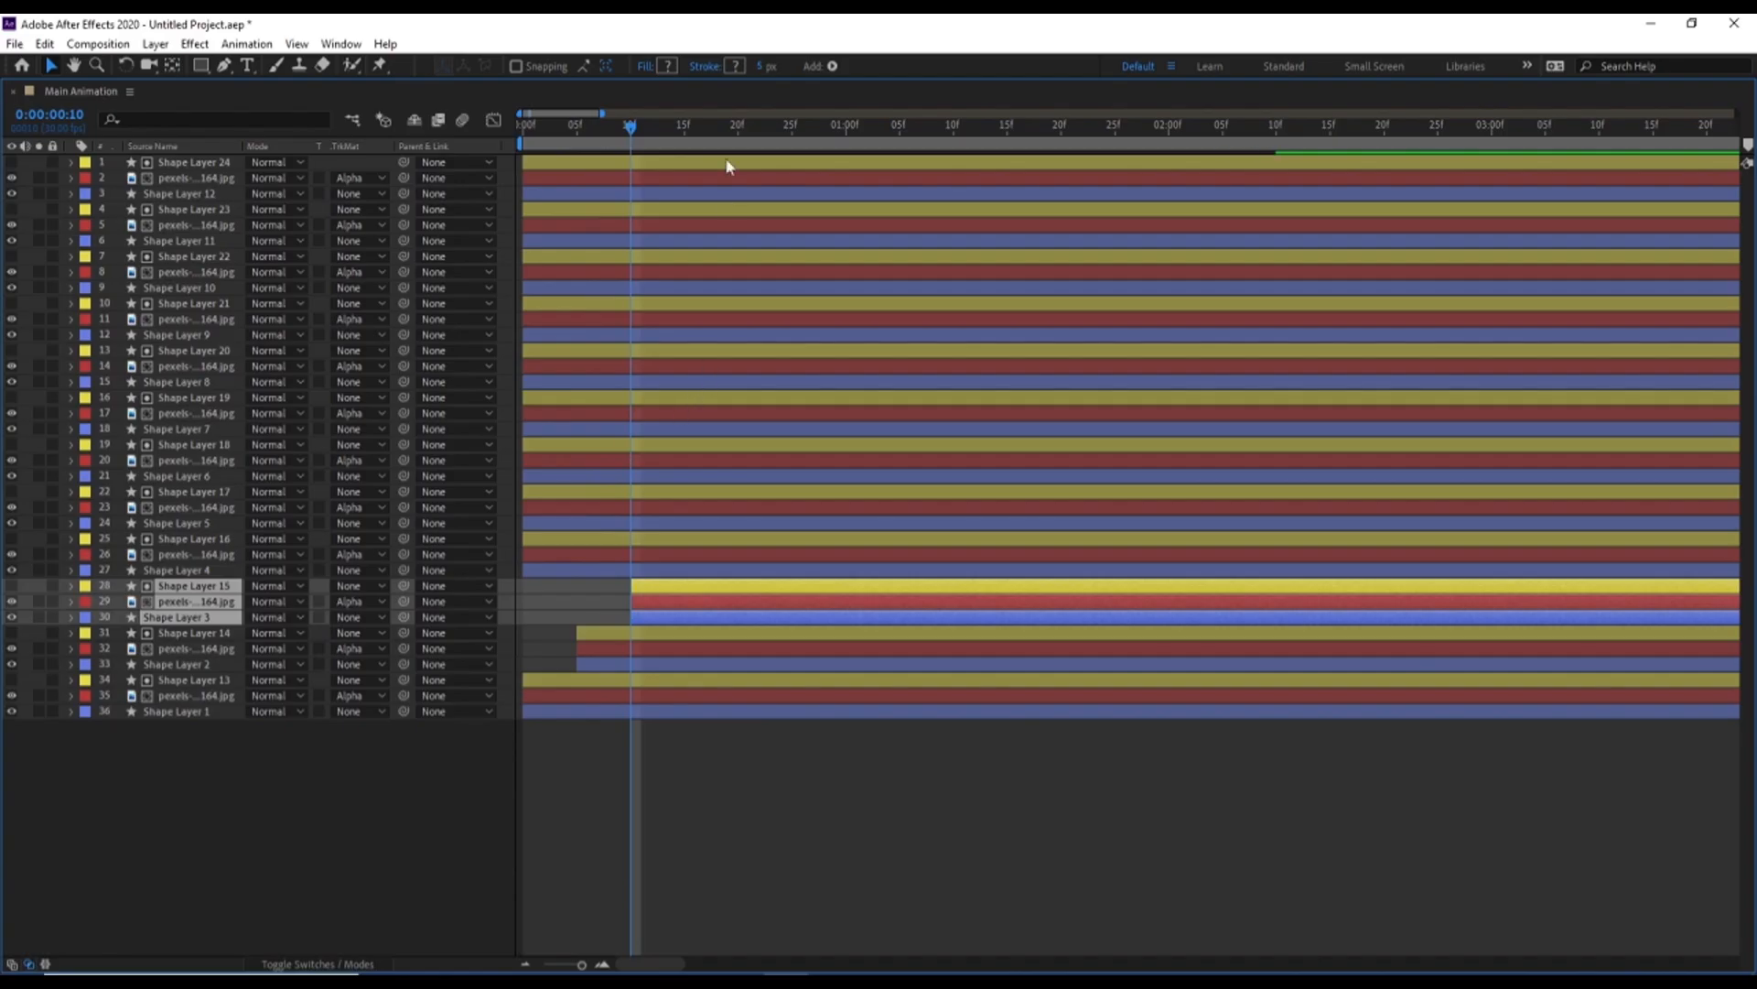
click(684, 128)
click(170, 571)
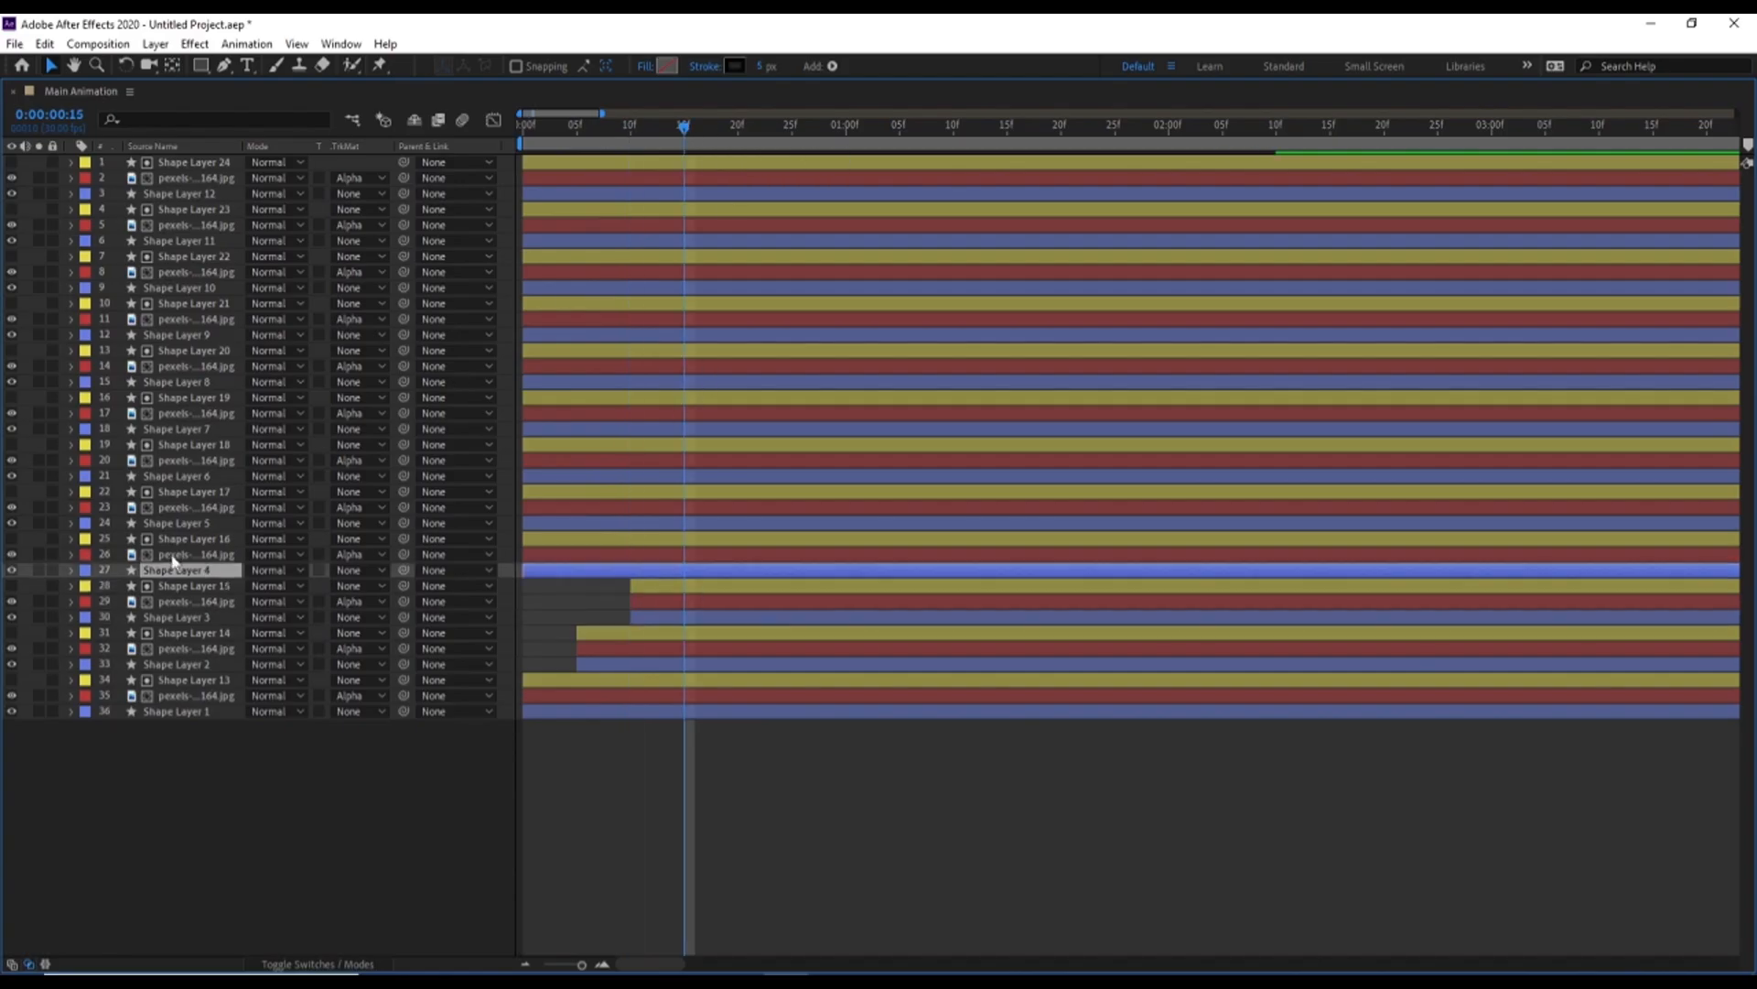
shift+click(174, 538)
key(alt+bracketleft)
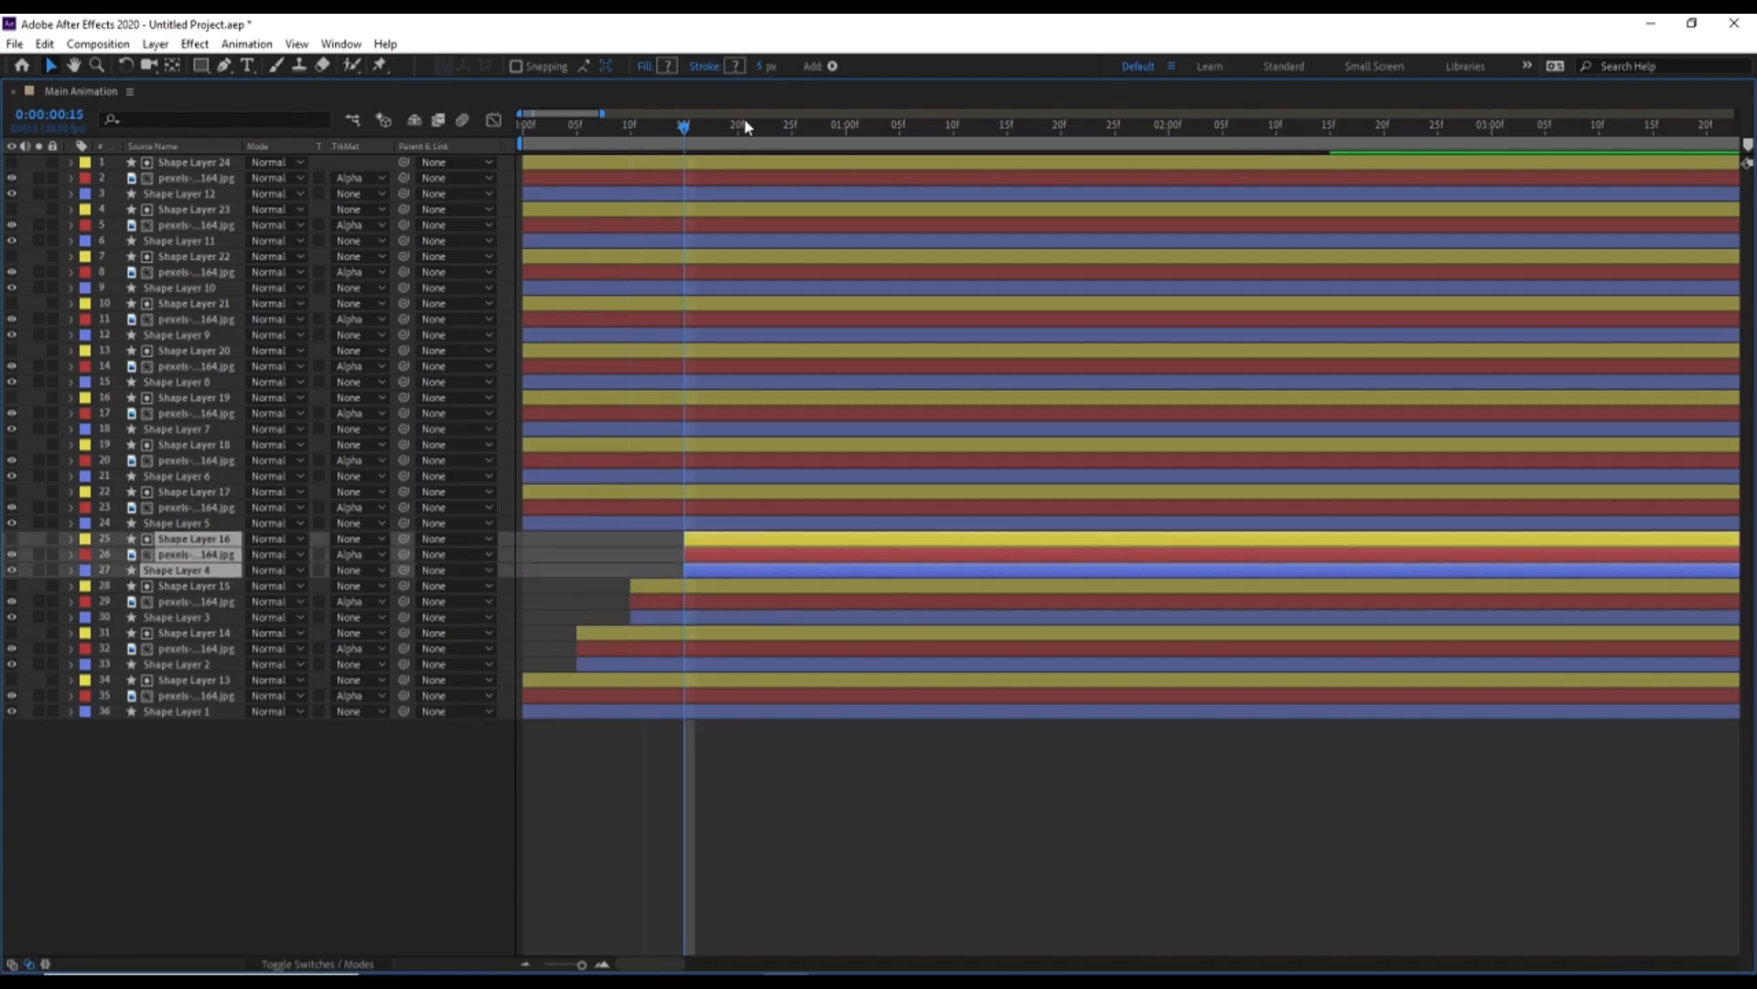
Shift Shape Layer 17, its photo and Shape Layer 5 to start at 0:00:00:20, and the Shape Layer 18 and 6 group at 0:00:00:25
click(738, 128)
click(170, 523)
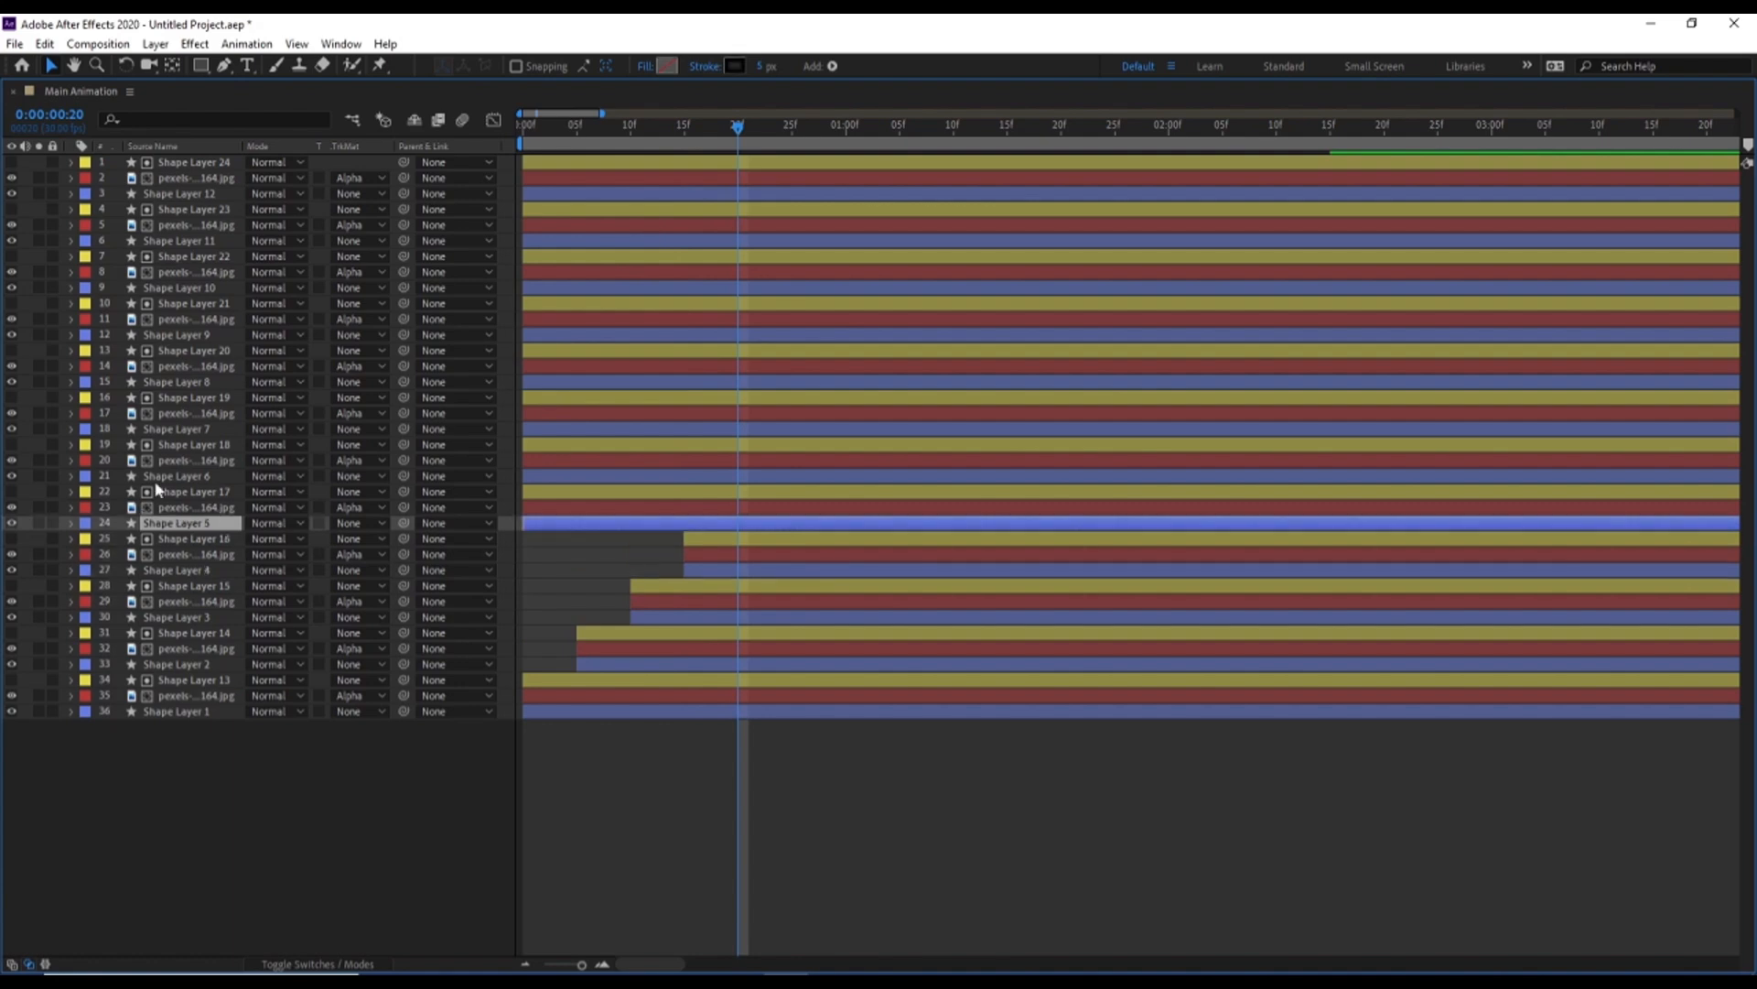
shift+click(179, 495)
key(alt+bracketleft)
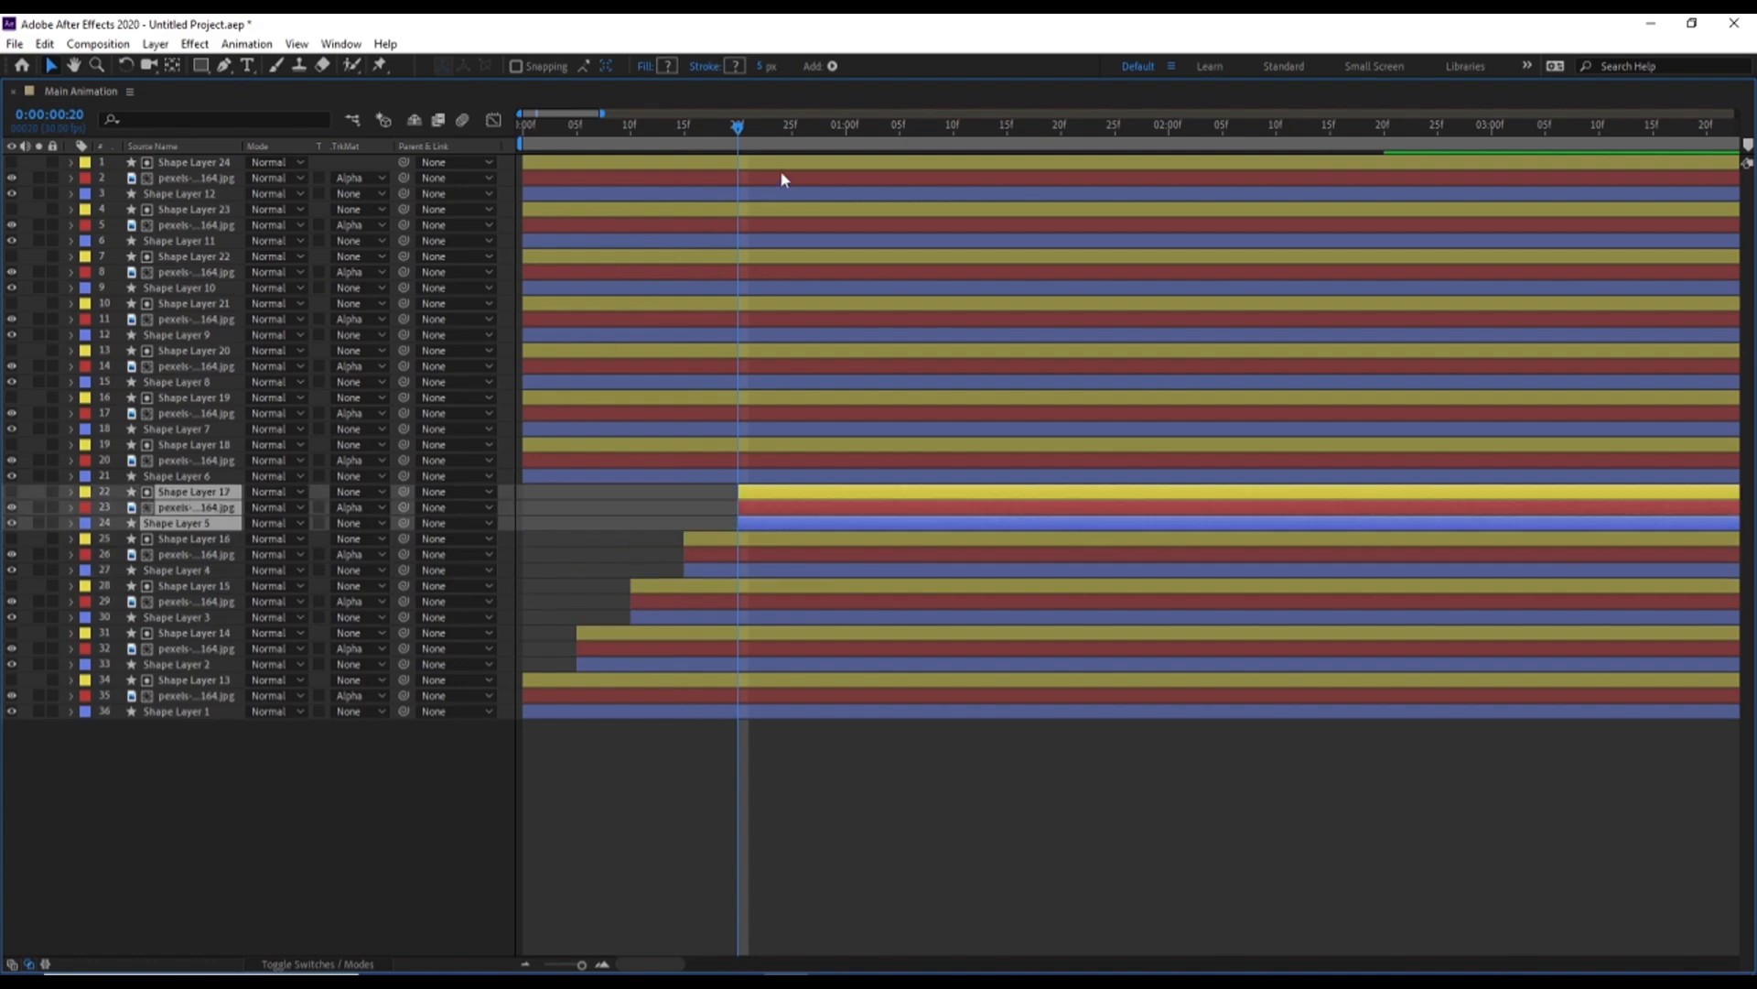
click(788, 131)
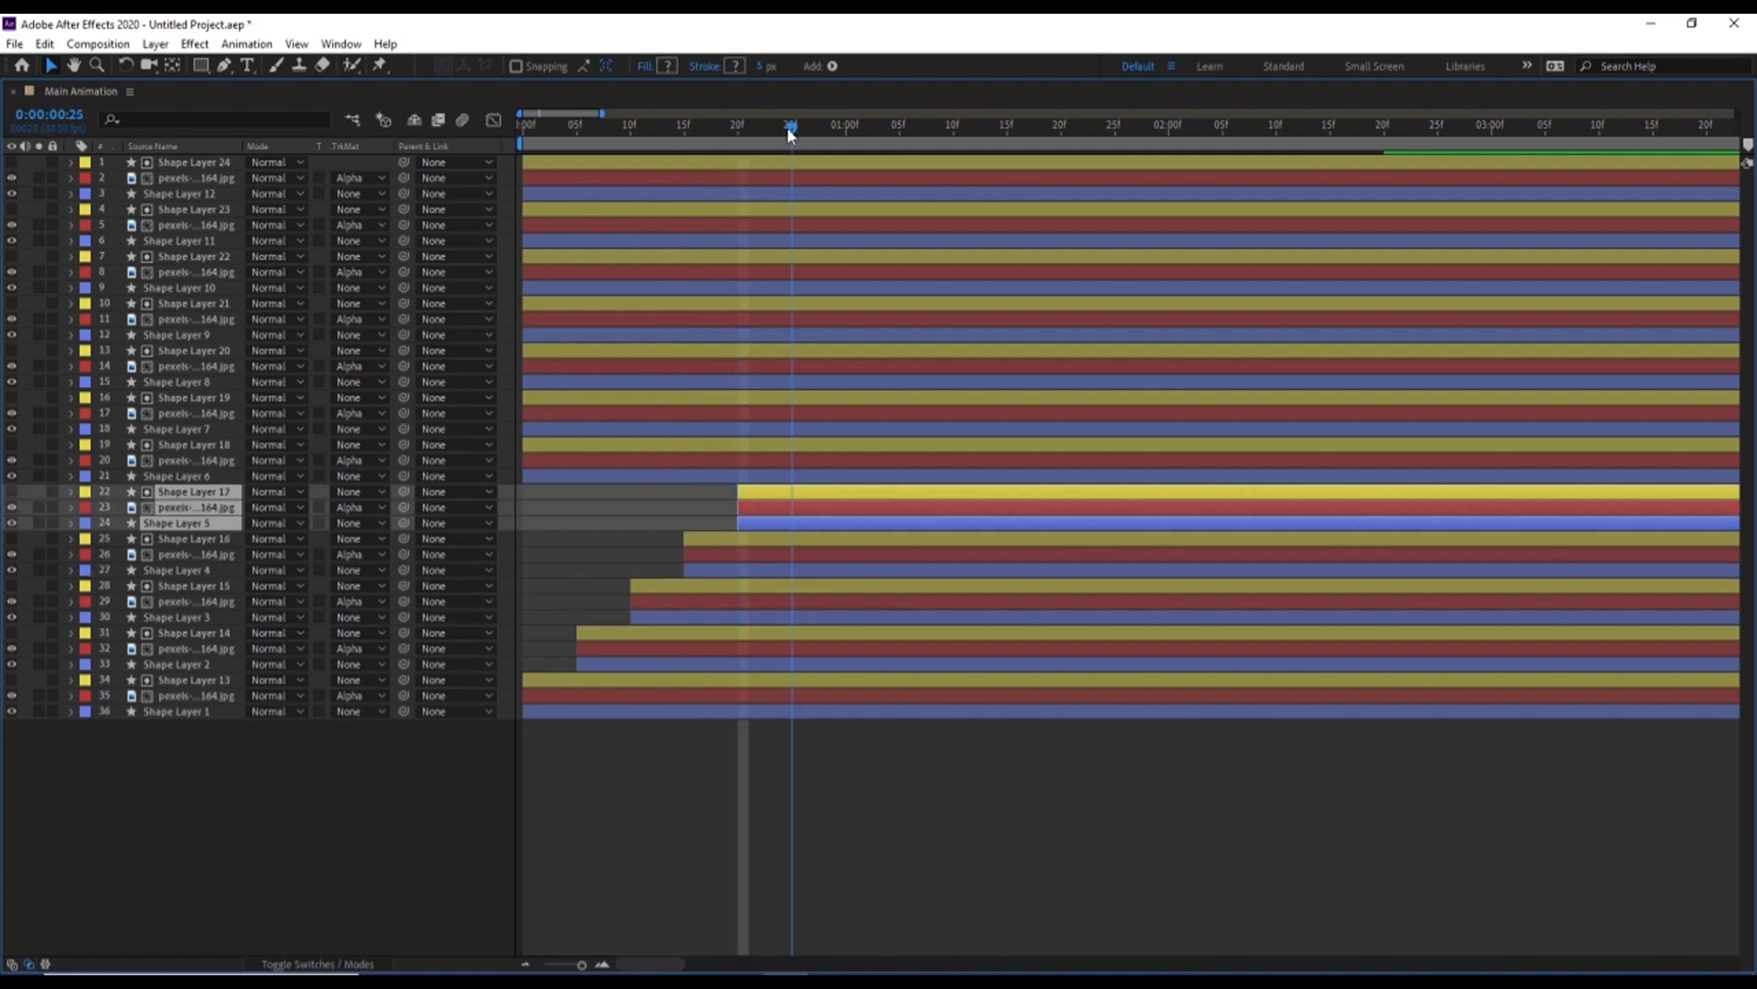
click(161, 479)
shift+click(178, 445)
key(alt+bracketleft)
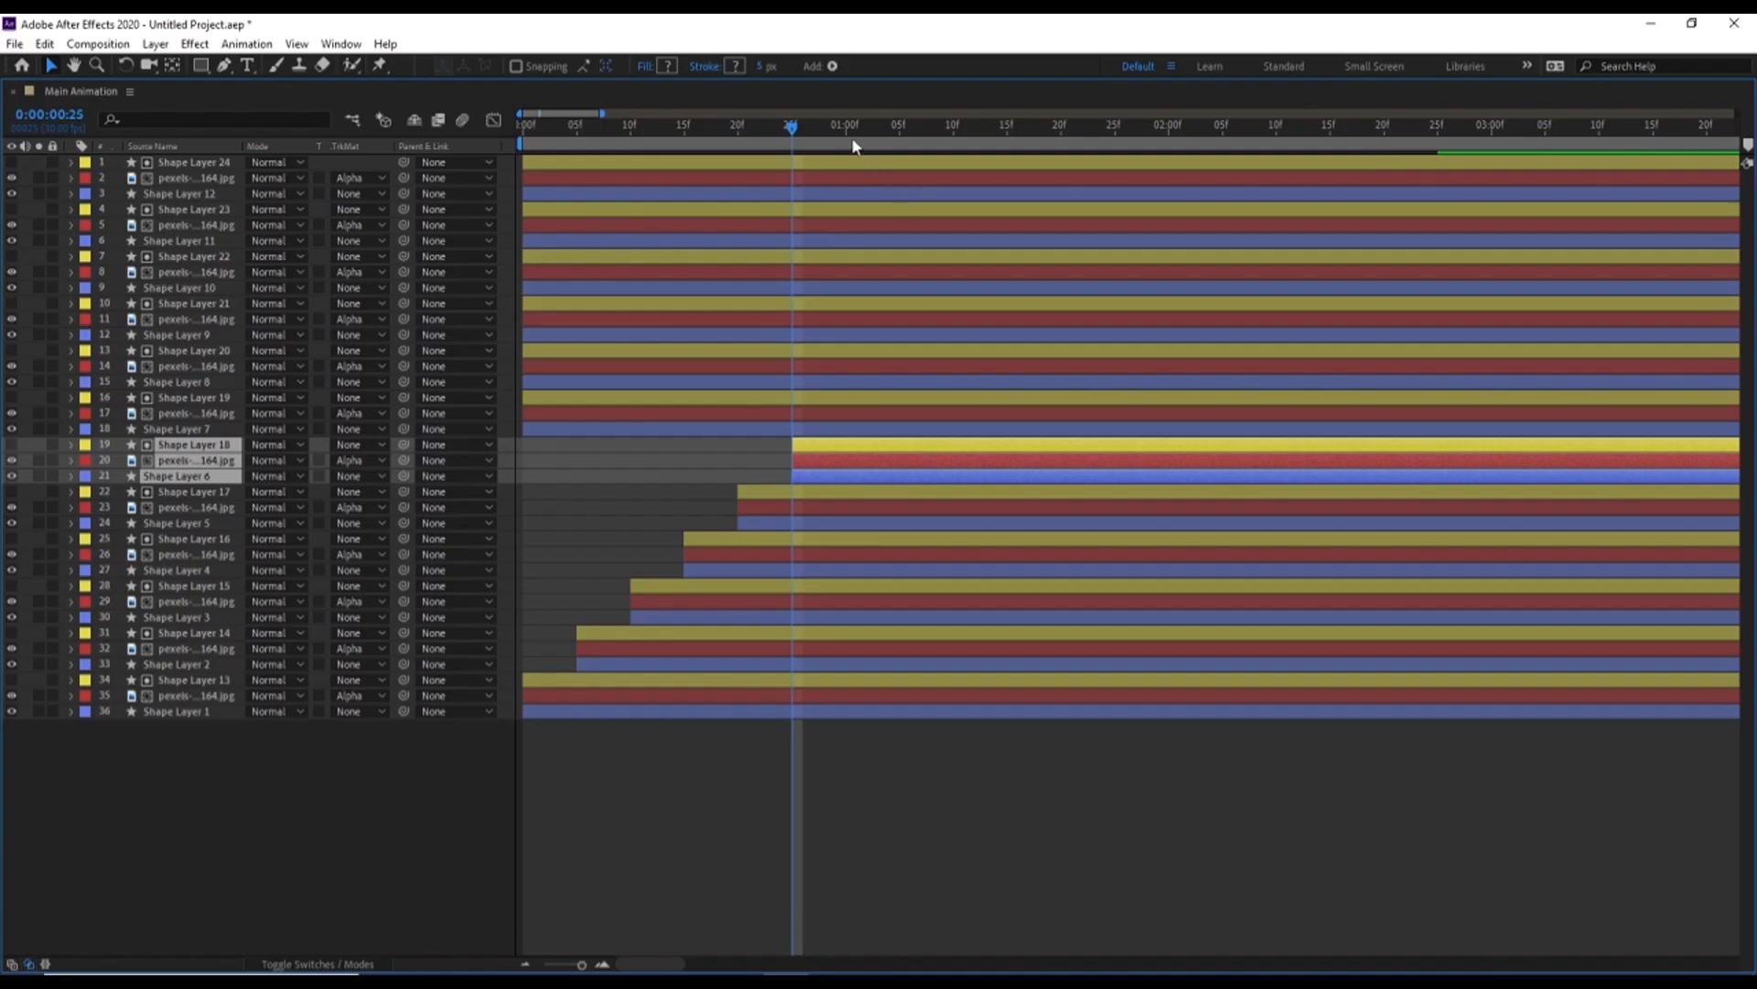
Shift Shape Layer 19, its photo and Shape Layer 7 to start at 0:00:01:00, and the Shape Layer 20 and 8 group at 0:00:01:05
click(847, 130)
click(168, 397)
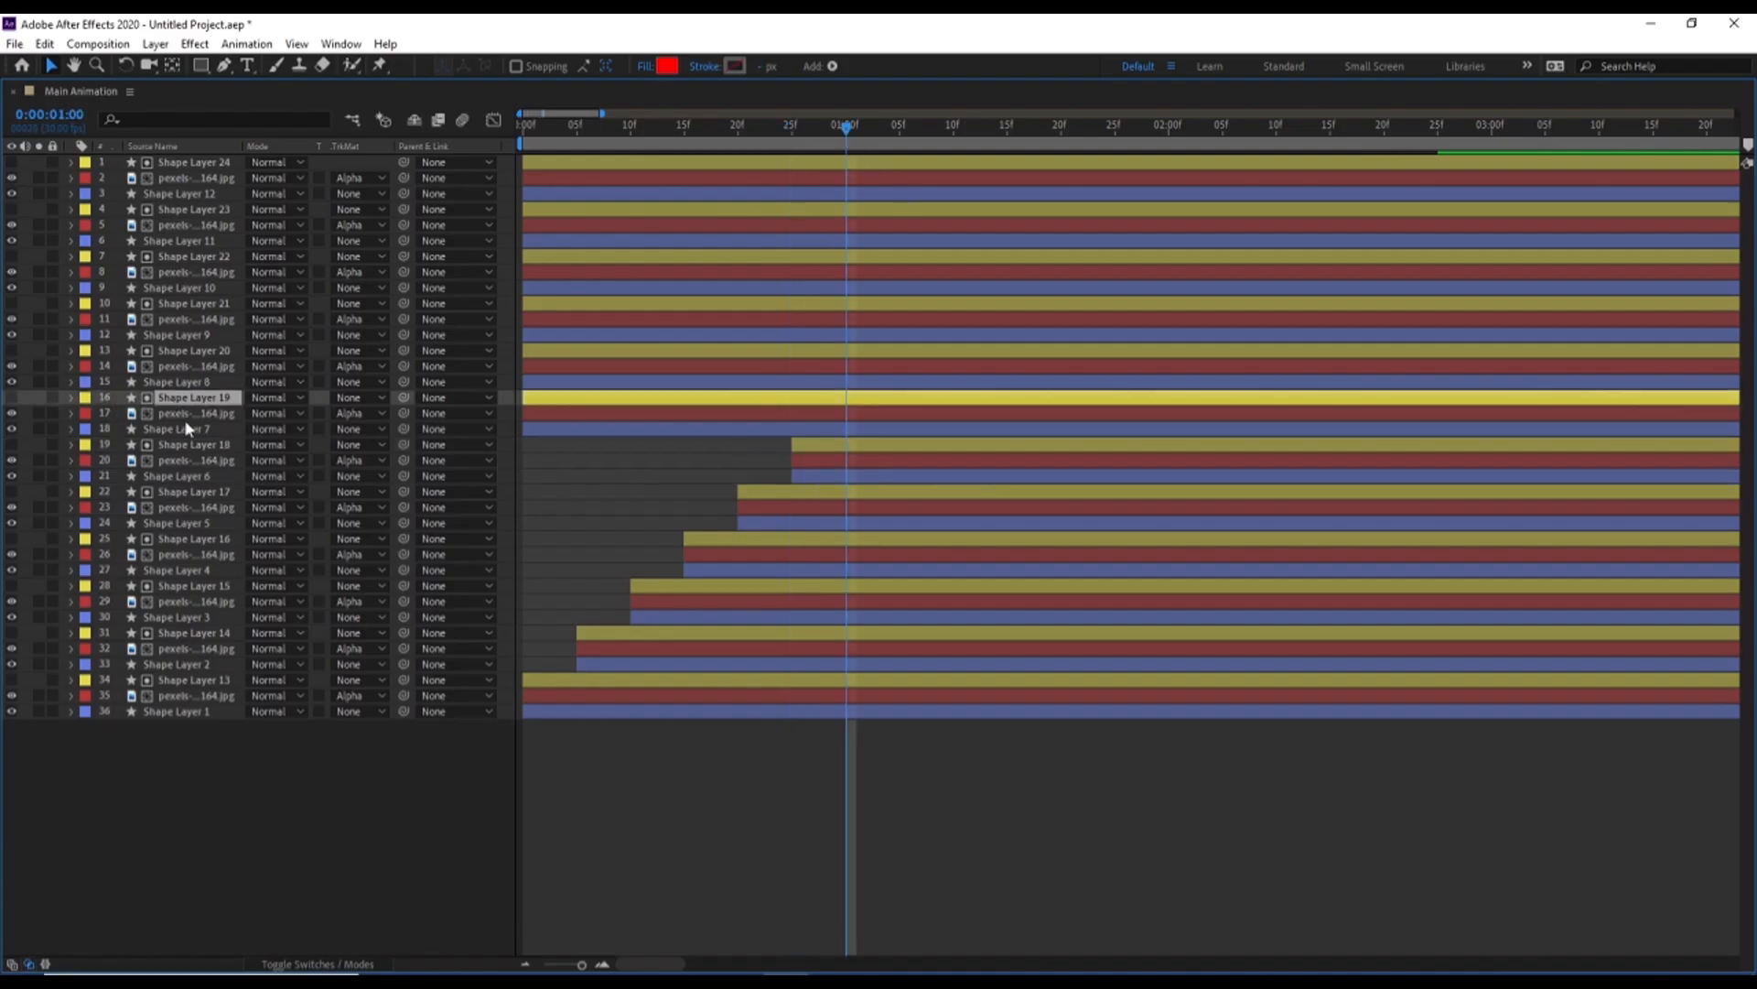
shift+click(184, 418)
shift+click(198, 430)
key(alt+bracketleft)
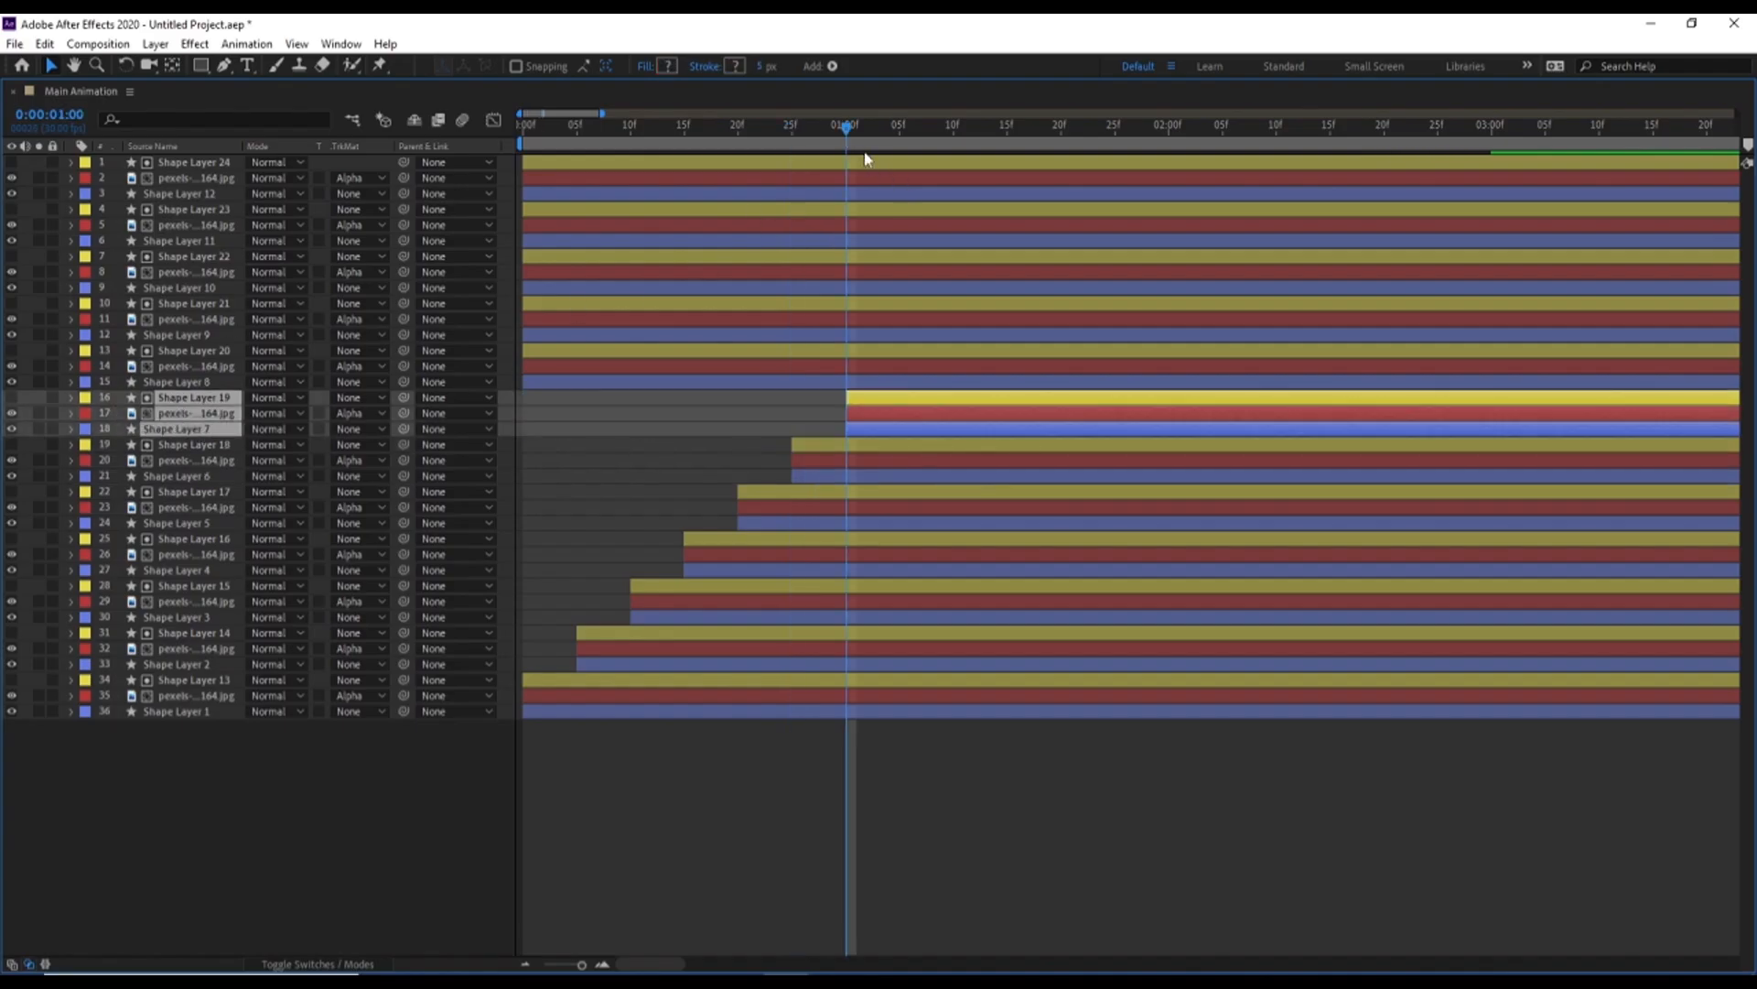
click(902, 130)
click(875, 379)
shift+click(879, 353)
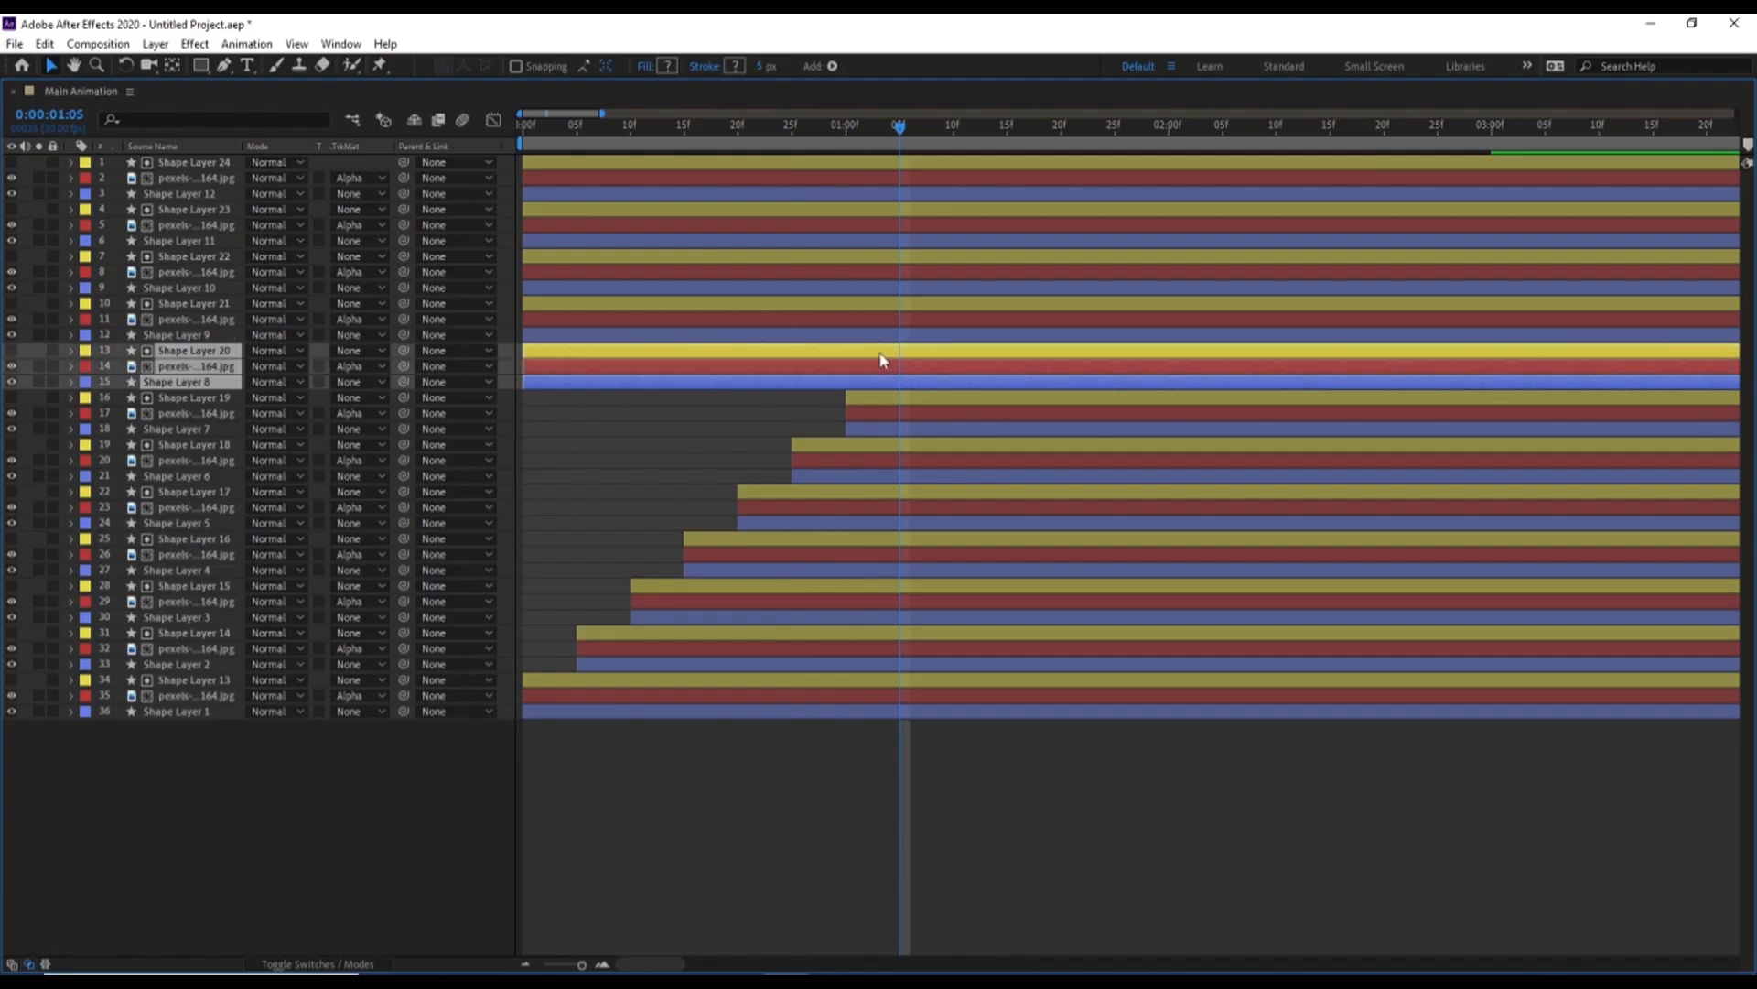
key(alt+bracketleft)
Shift Shape Layer 21, its photo and Shape Layer 9 to start at 0:00:01:10, and the Shape Layer 22 and 10 group at 0:00:01:15
click(953, 132)
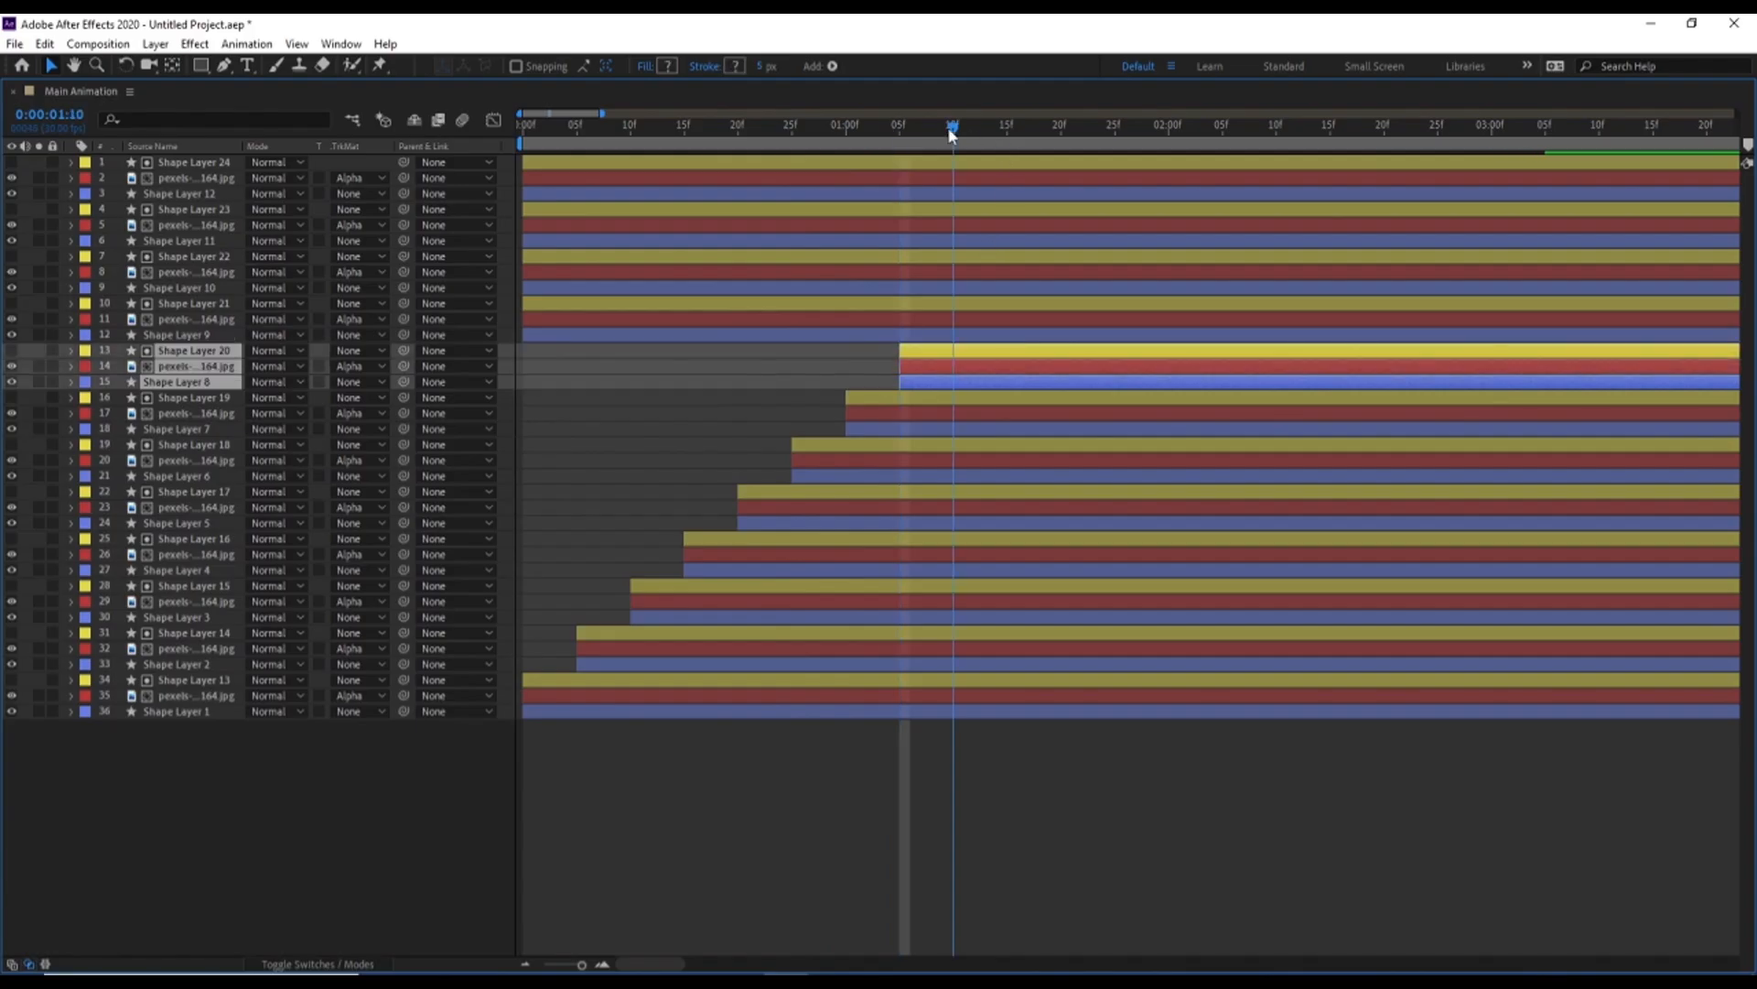
click(920, 335)
shift+click(927, 305)
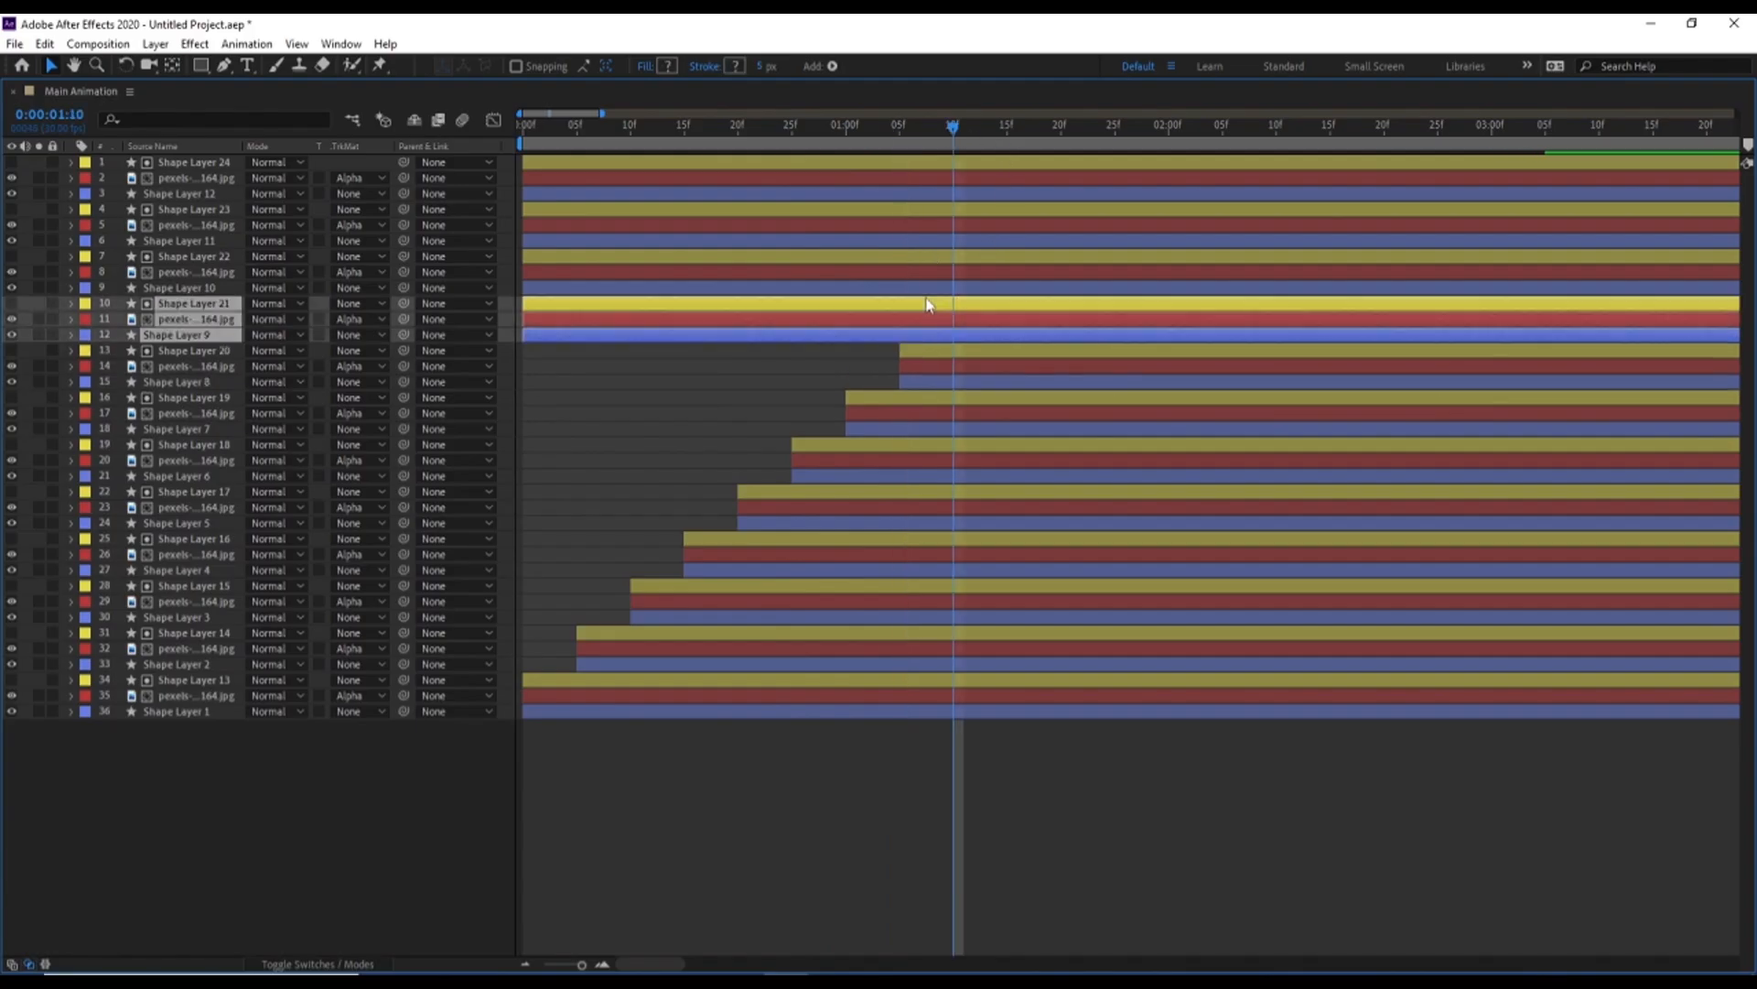
key(alt+bracketleft)
click(1008, 131)
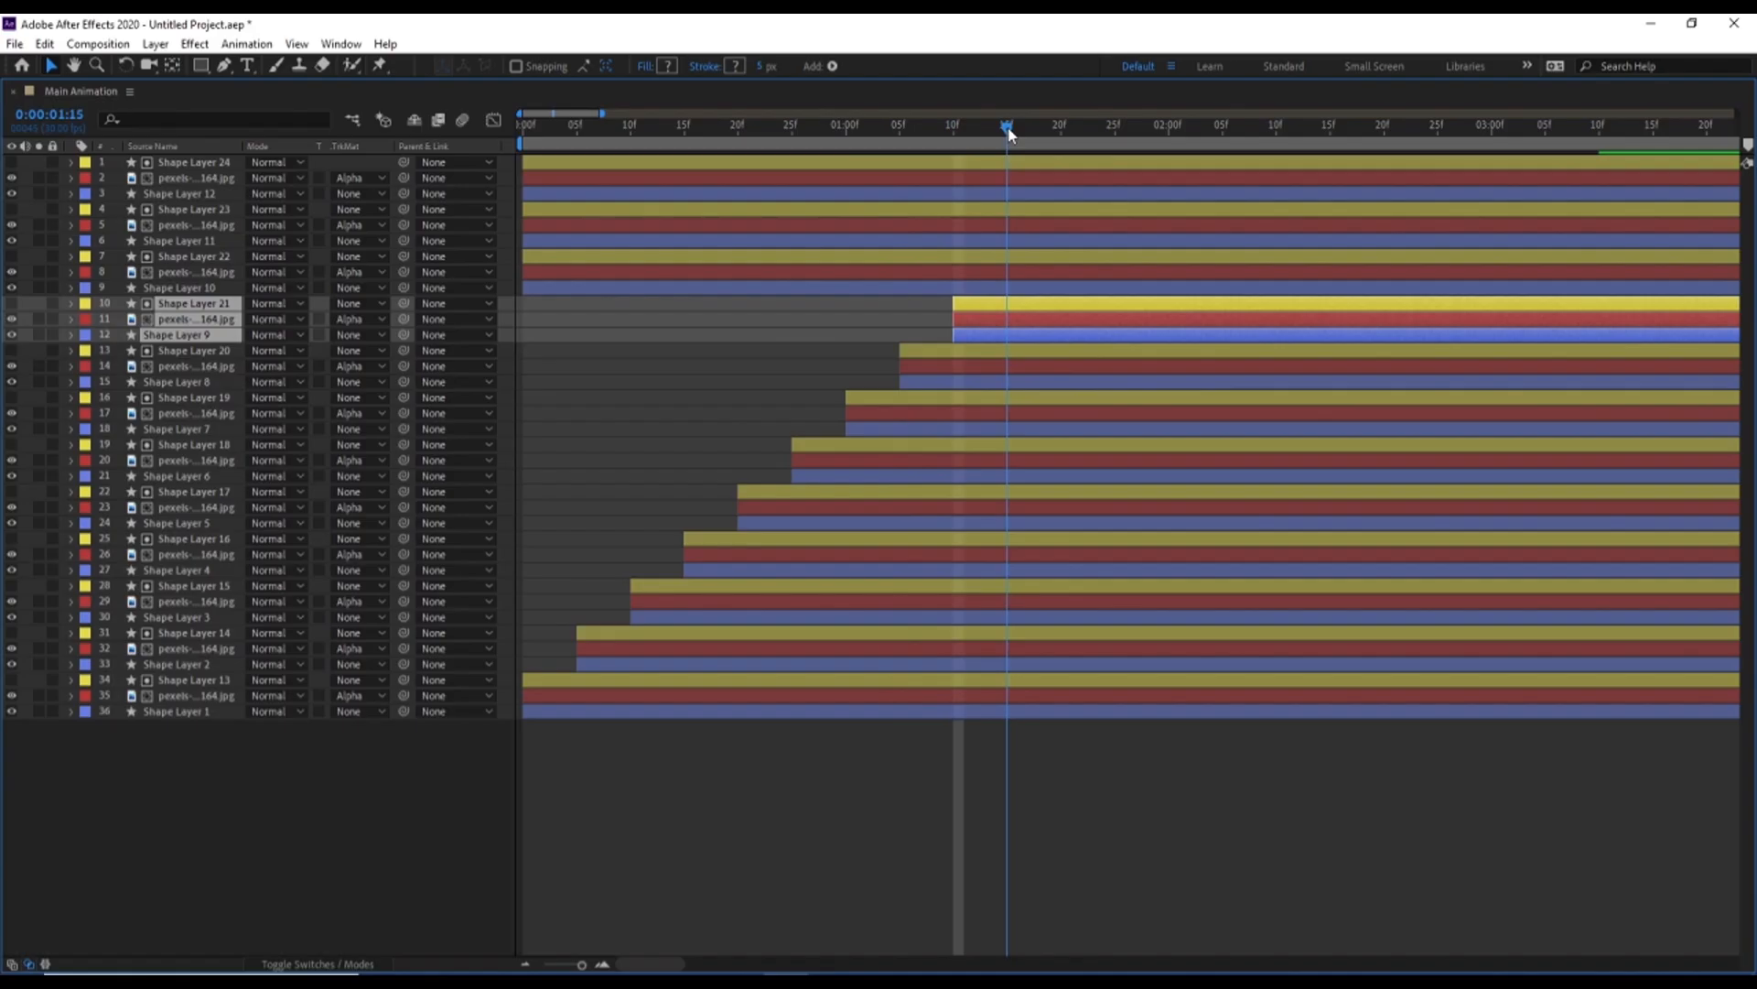
click(982, 287)
shift+click(984, 262)
key(alt+bracketleft)
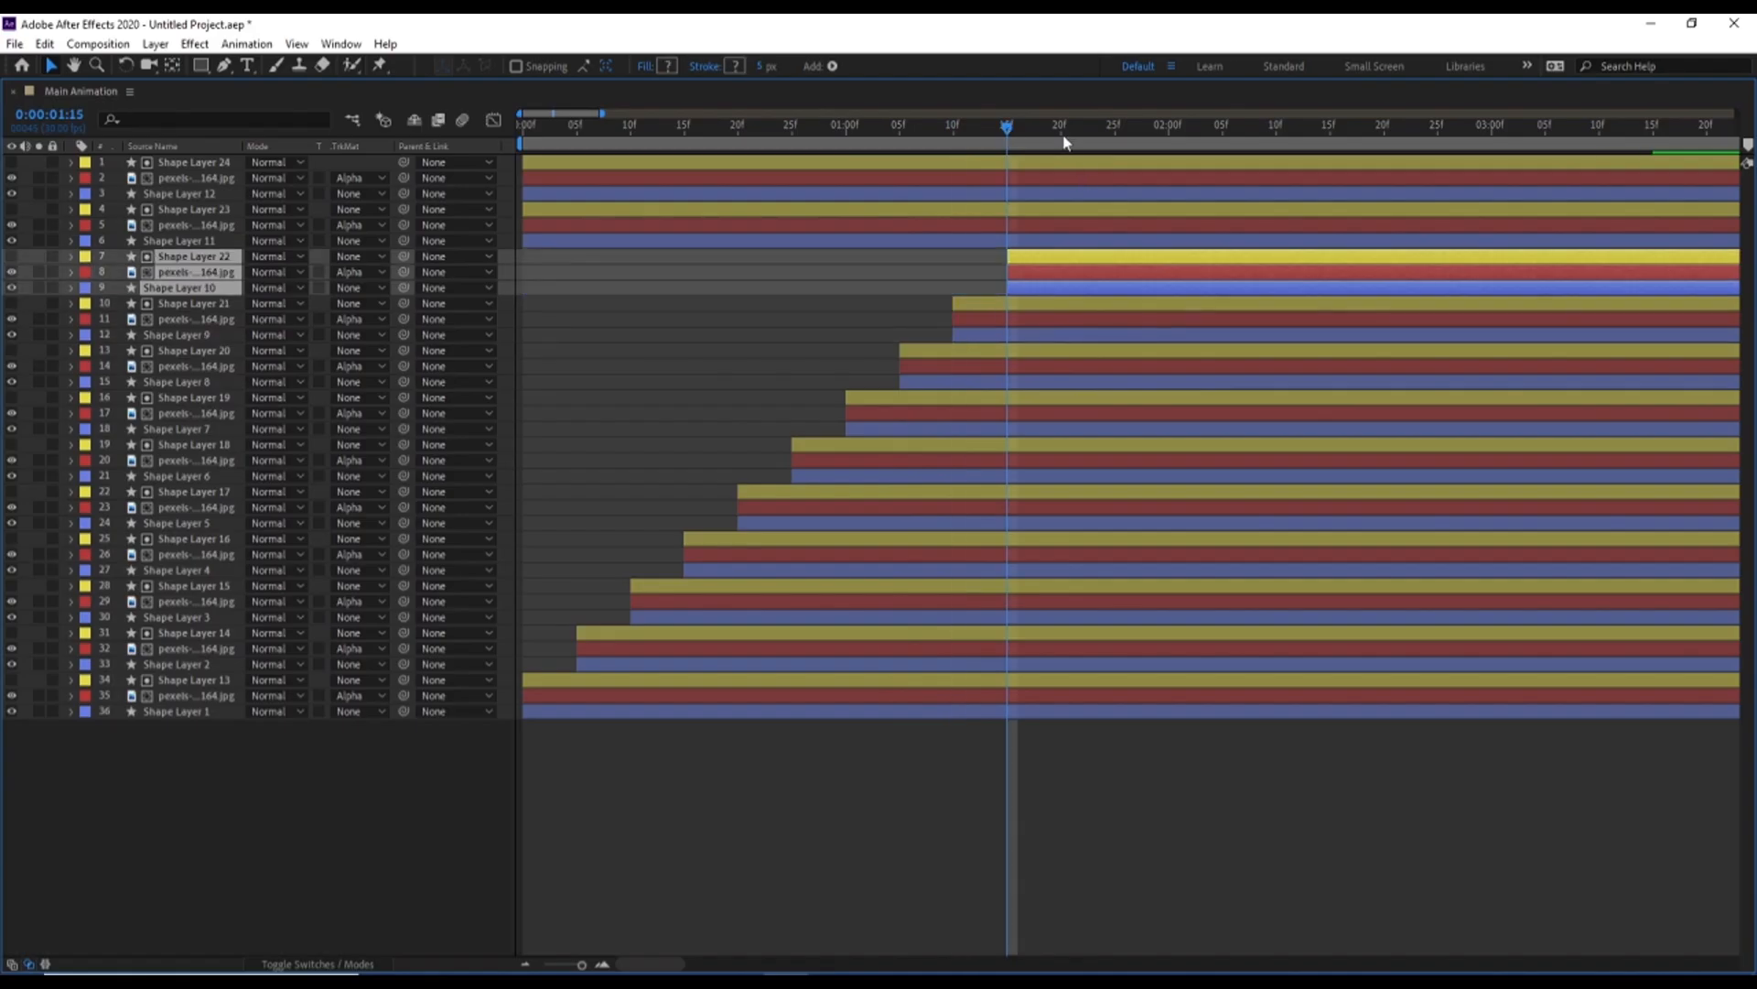
Shift Shape Layer 23, its photo and Shape Layer 11 to start at 0:00:01:20, and the Shape Layer 24 and 12 group at 0:00:01:25
click(1061, 130)
click(1051, 240)
shift+click(1051, 210)
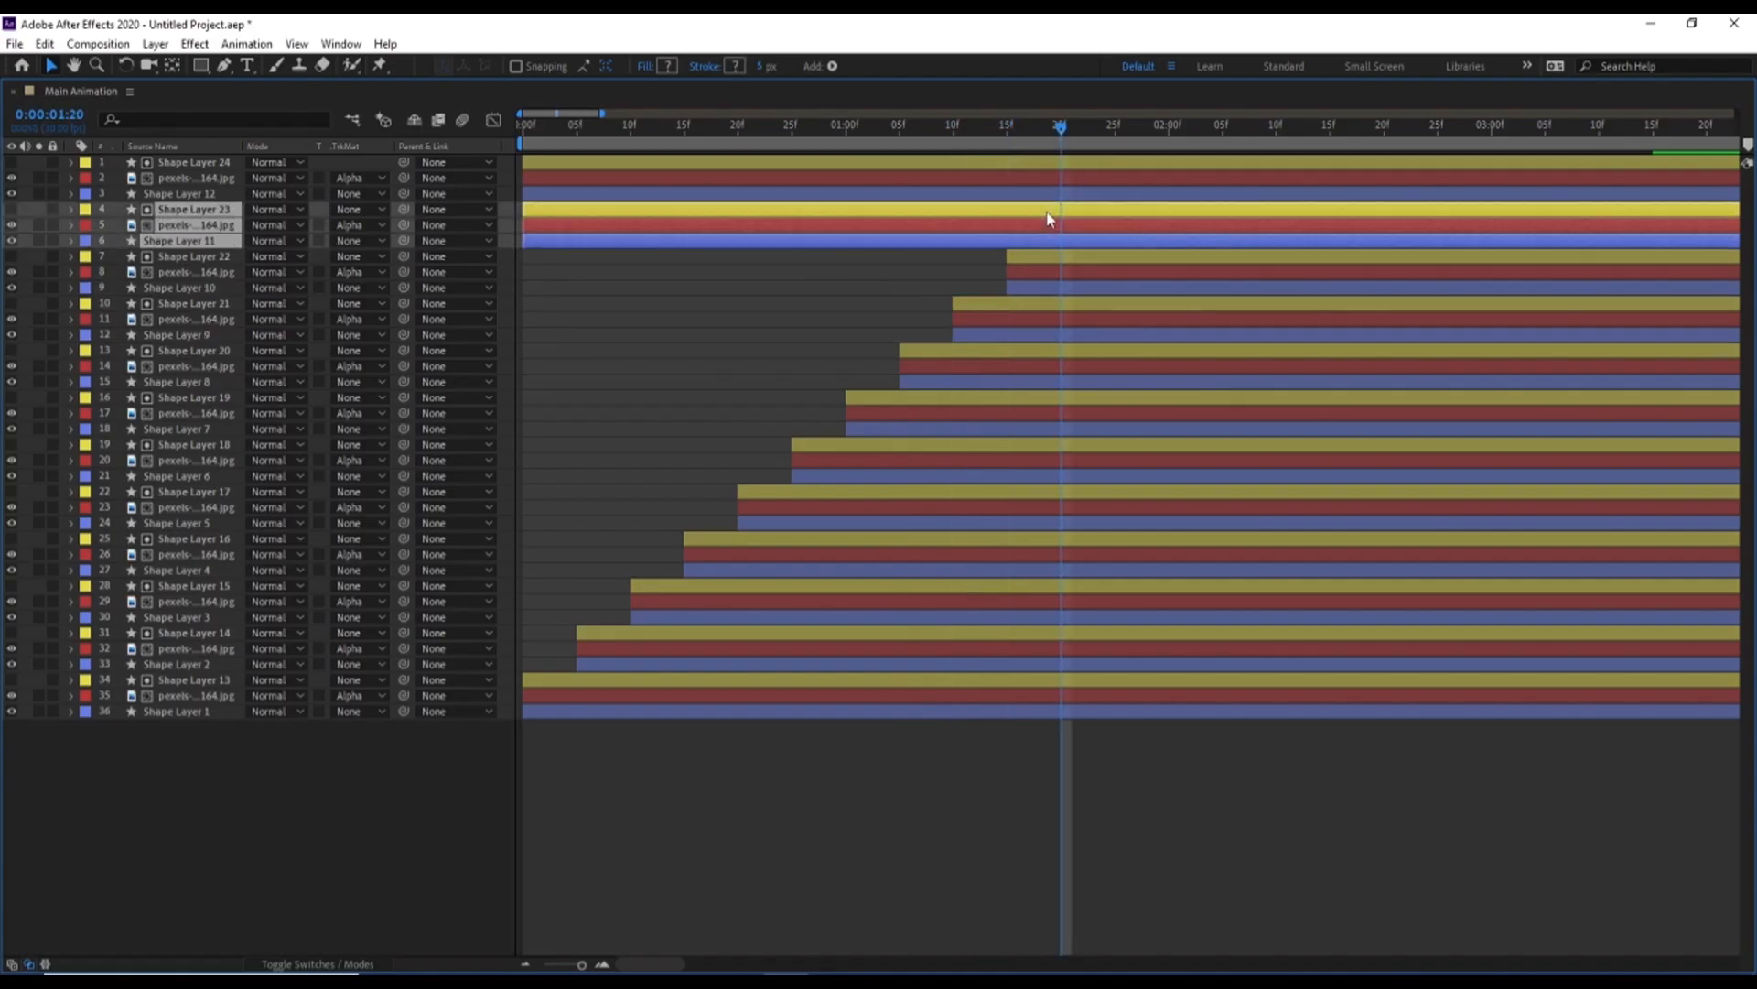
key(alt+bracketleft)
click(1112, 131)
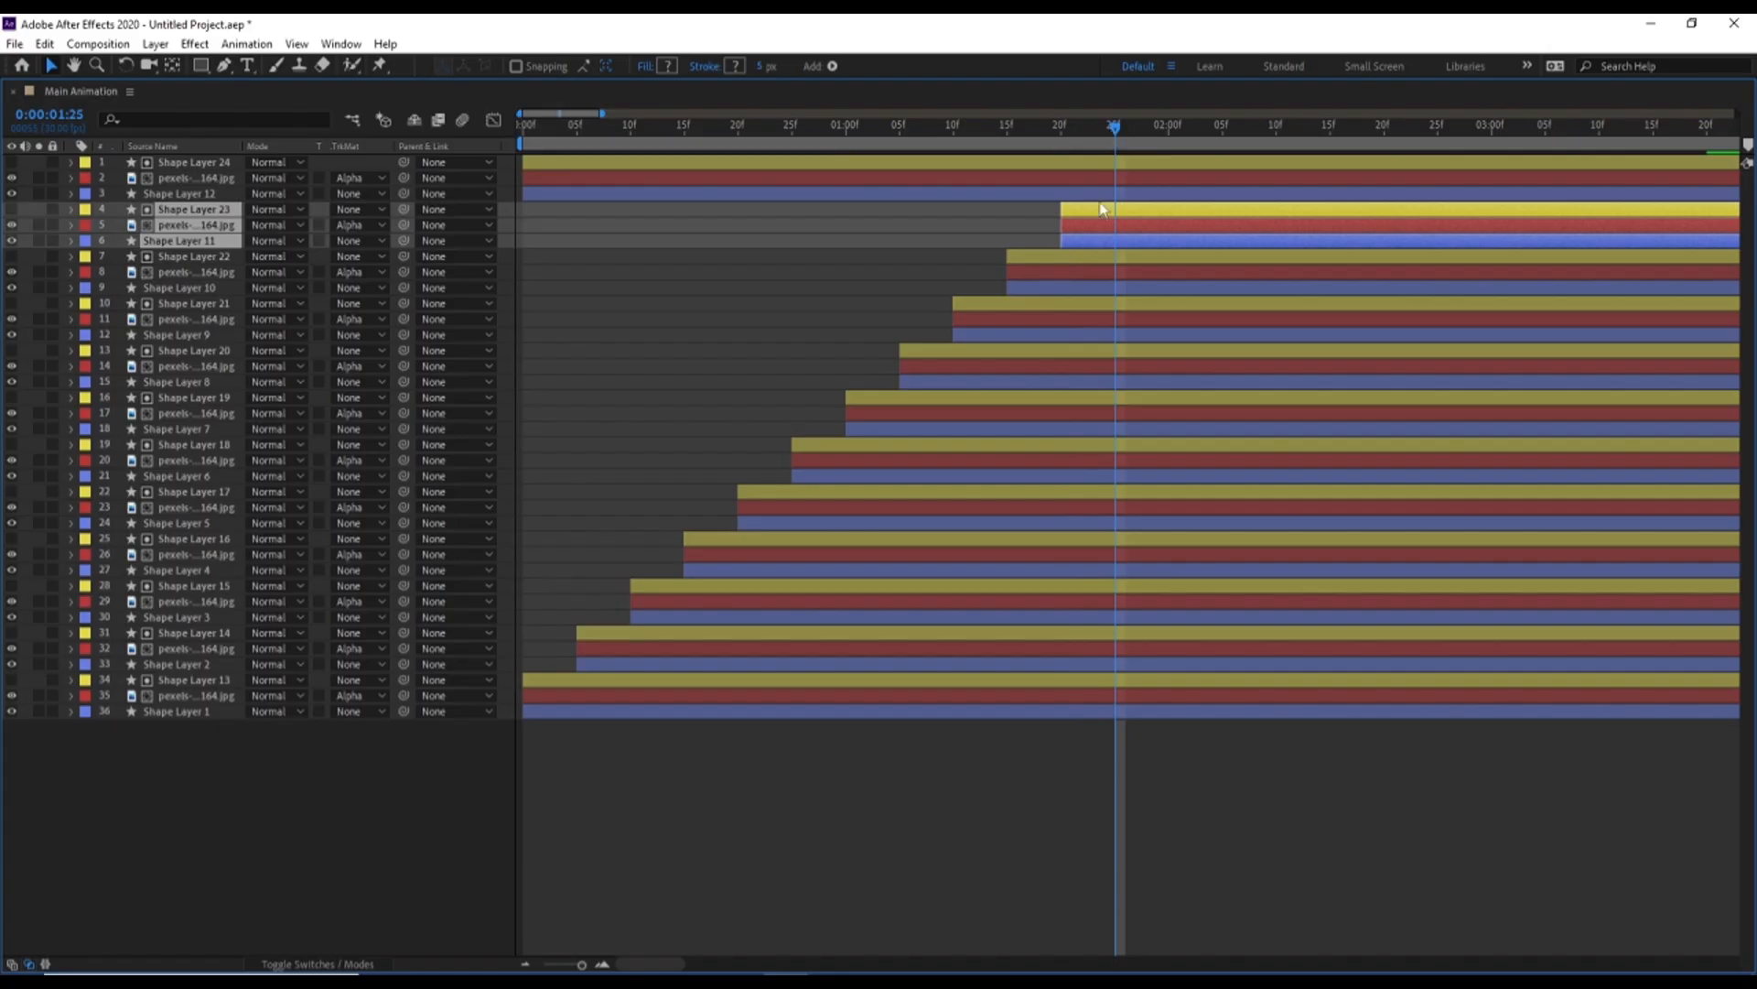
click(1100, 193)
shift+click(1094, 163)
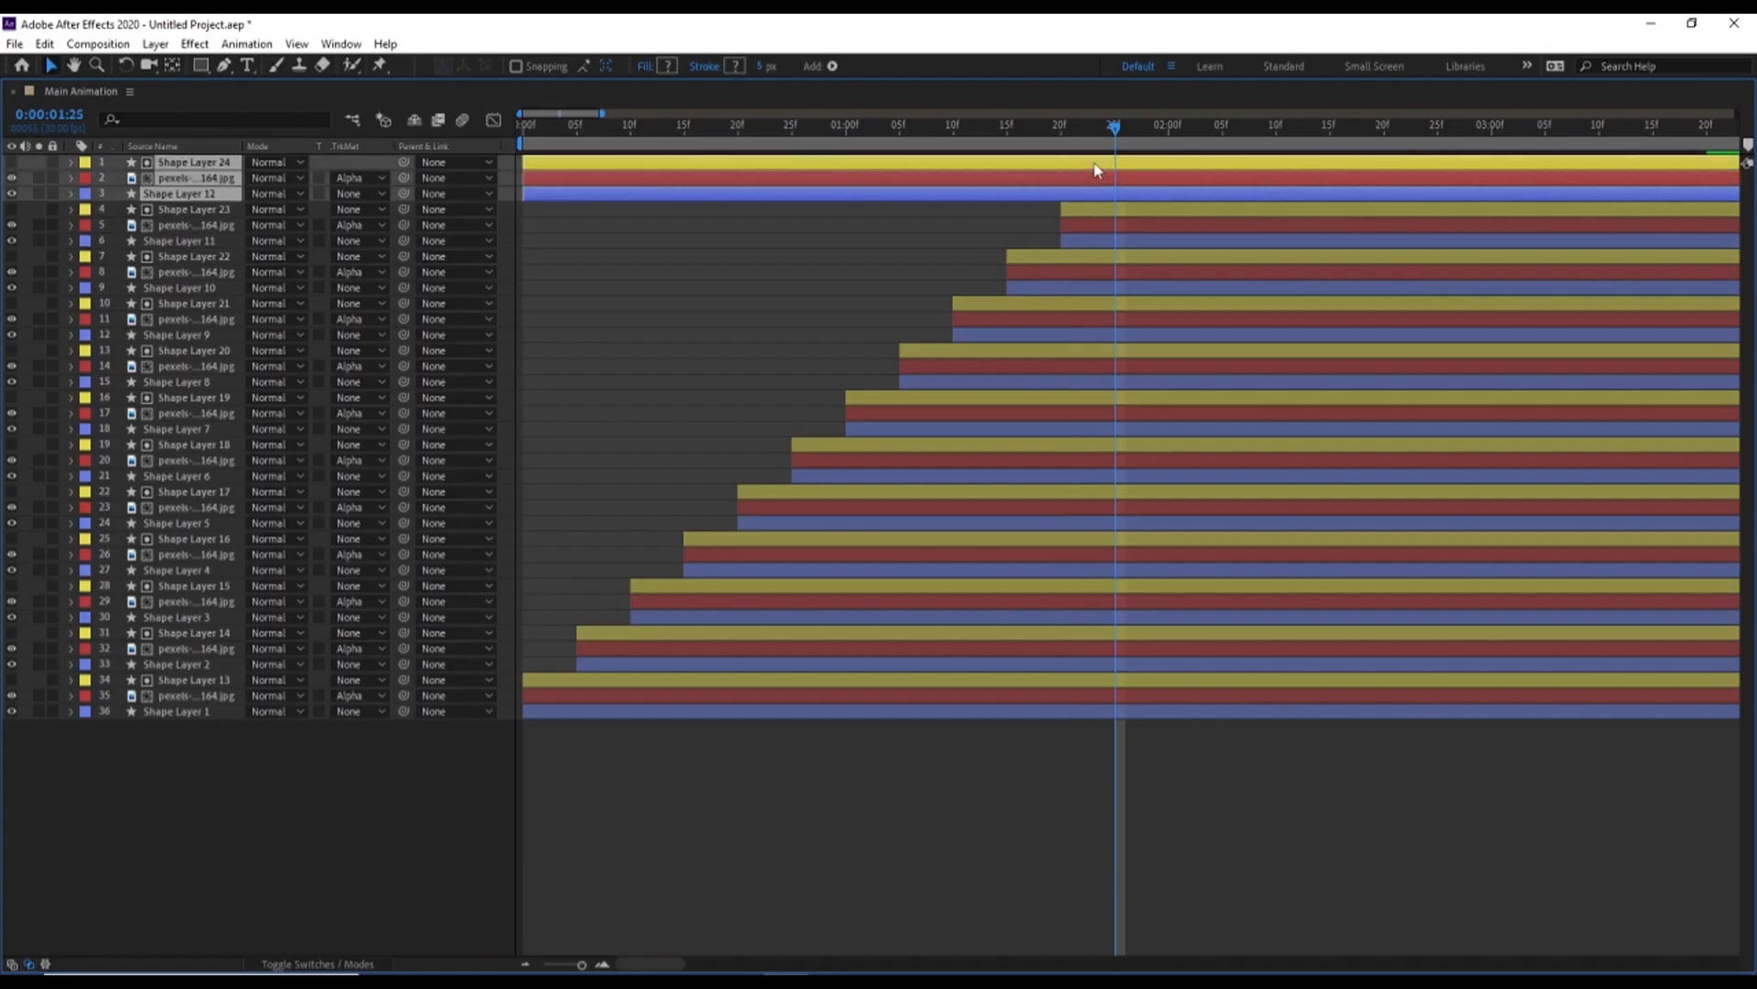
key(alt+bracketleft)
Restore the full workspace and preview the photo reveal from the beginning and again from 0:00:01:25
key(grave)
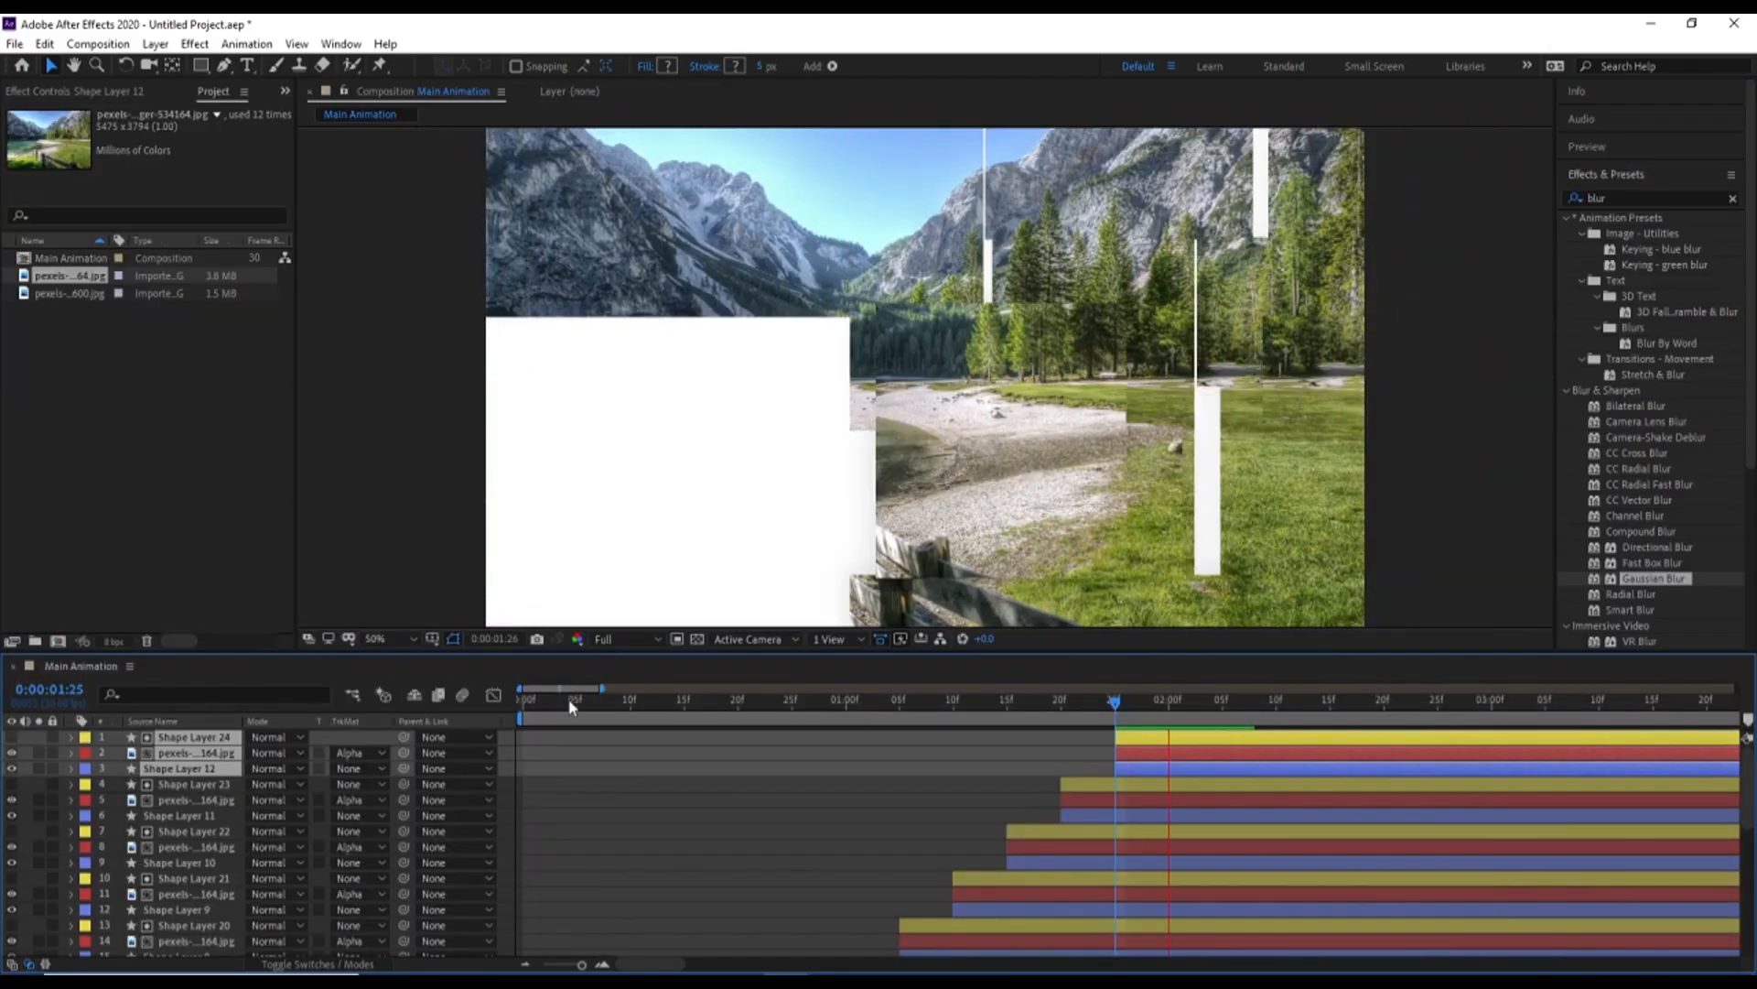
click(527, 705)
key(space)
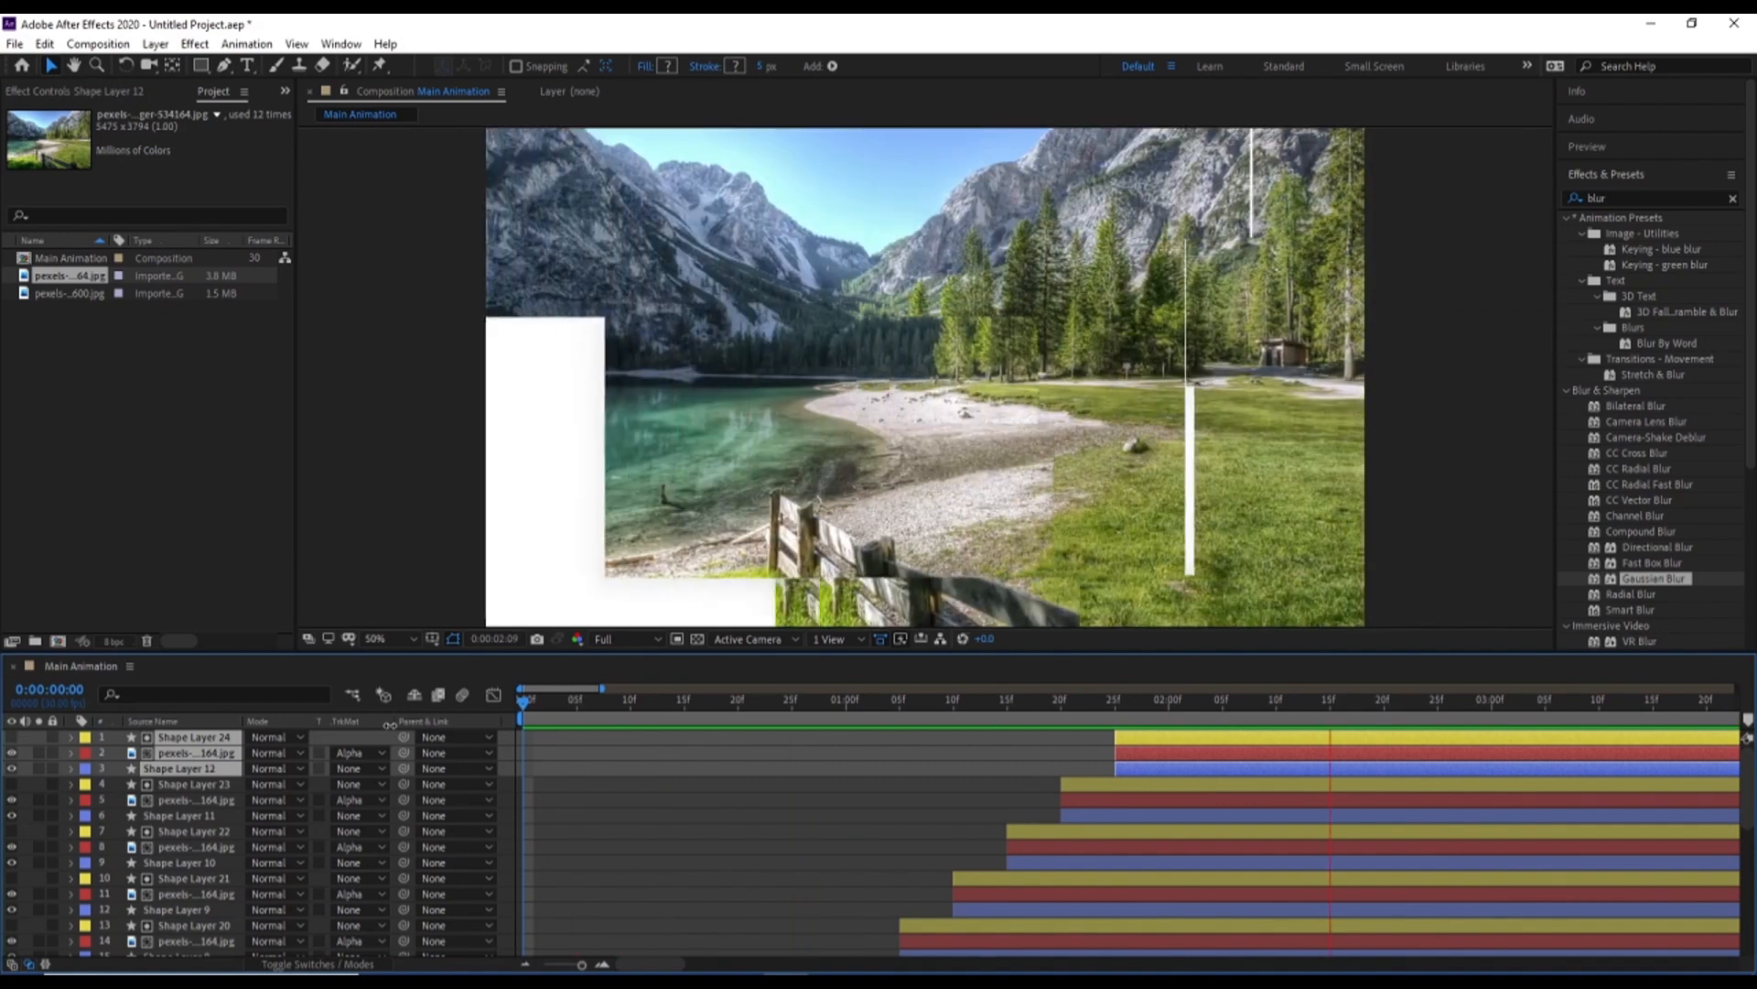
key(space)
click(1144, 705)
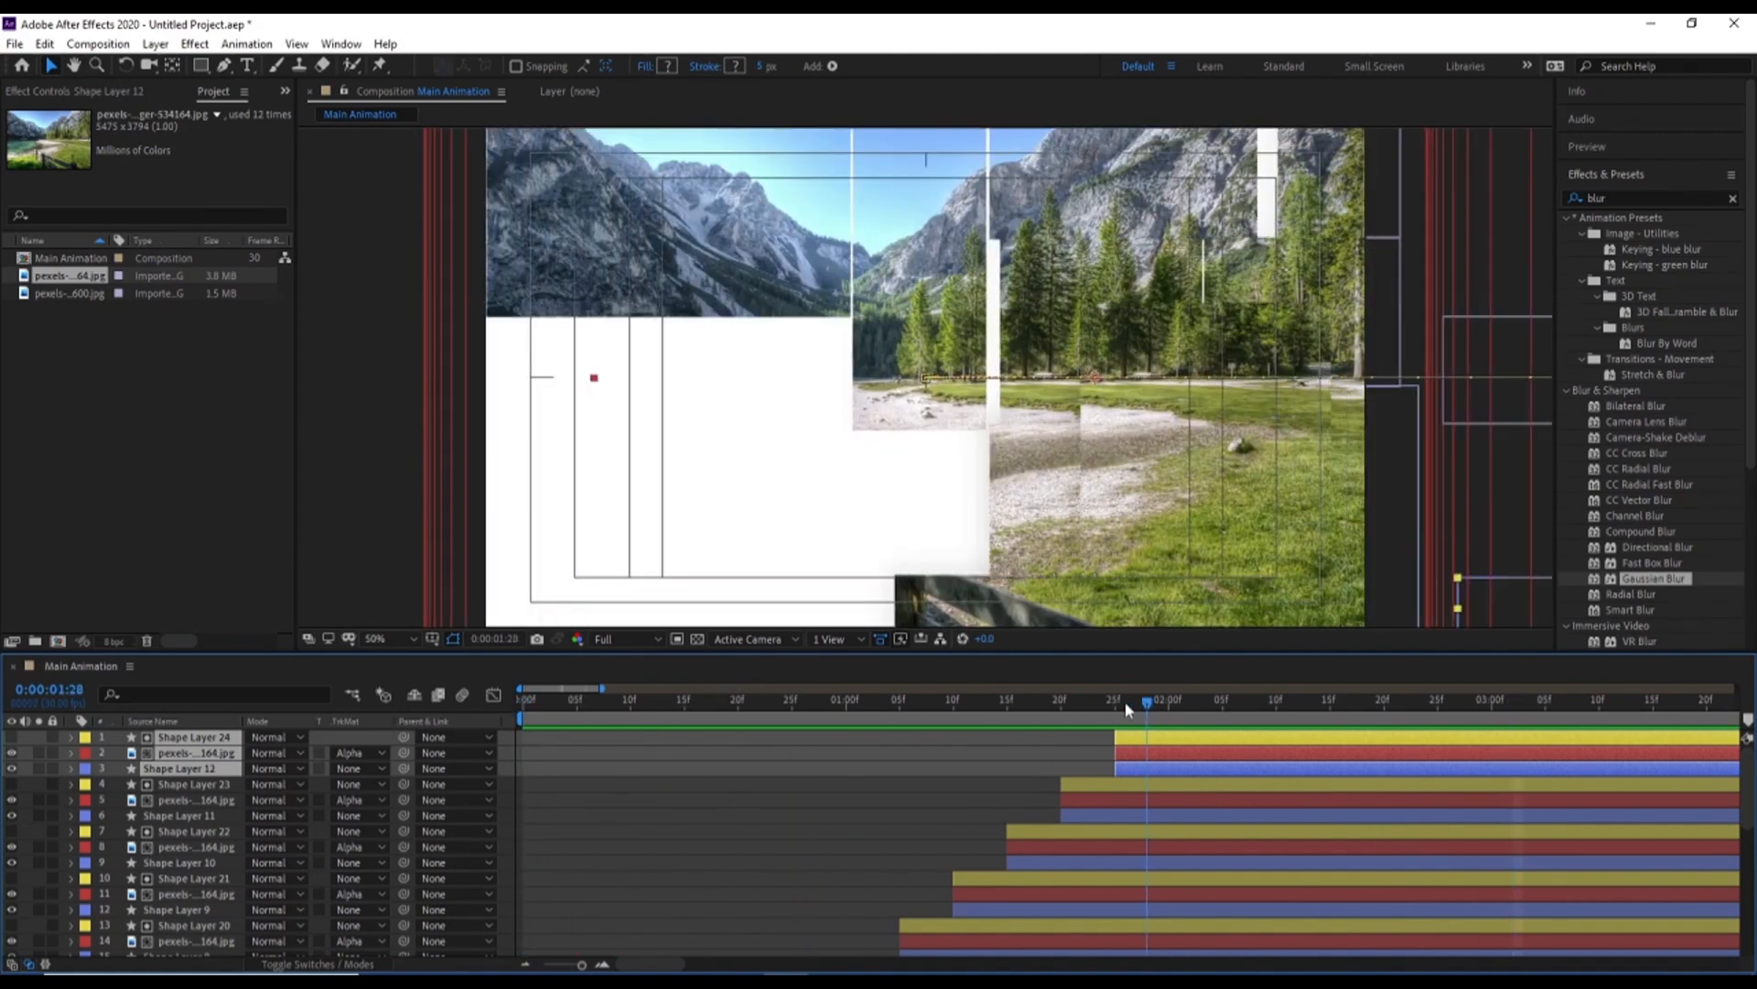
click(1115, 704)
key(space)
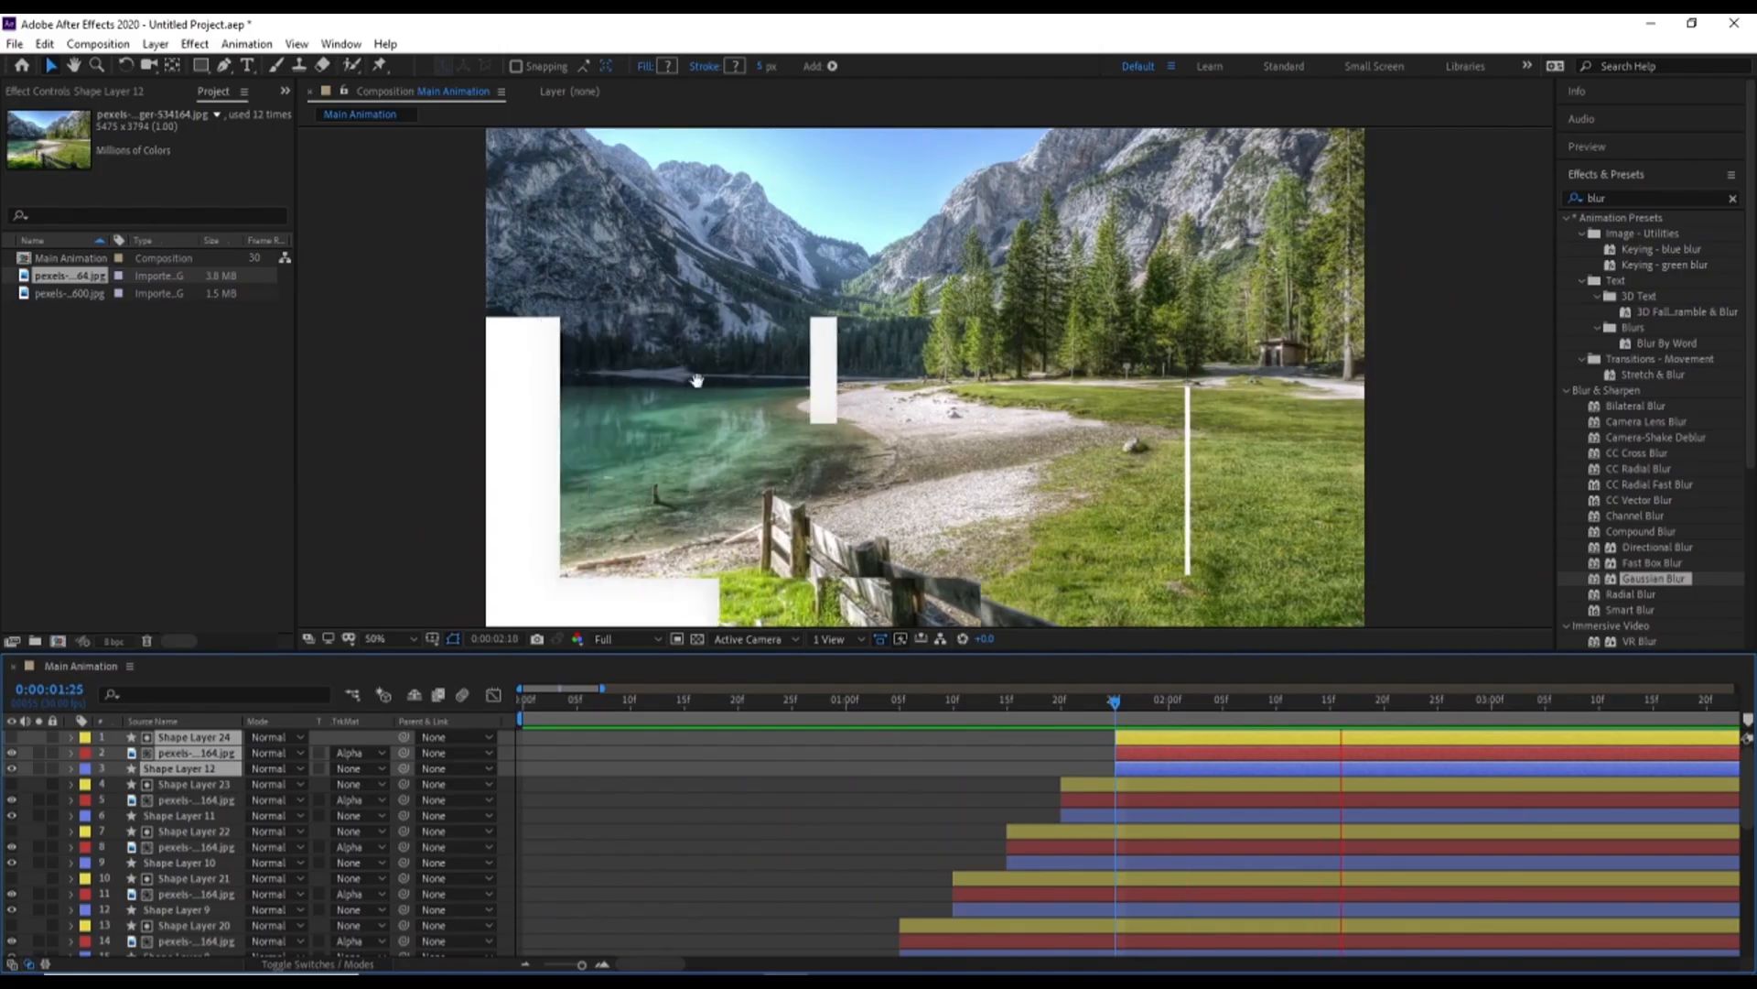
key(space)
Move the Shape Layer 22, 23 and 24 groups earlier to start at about 0:00:00:14, 0:00:00:19 and 0:00:00:24, and preview the reveal
shift+click(1059, 860)
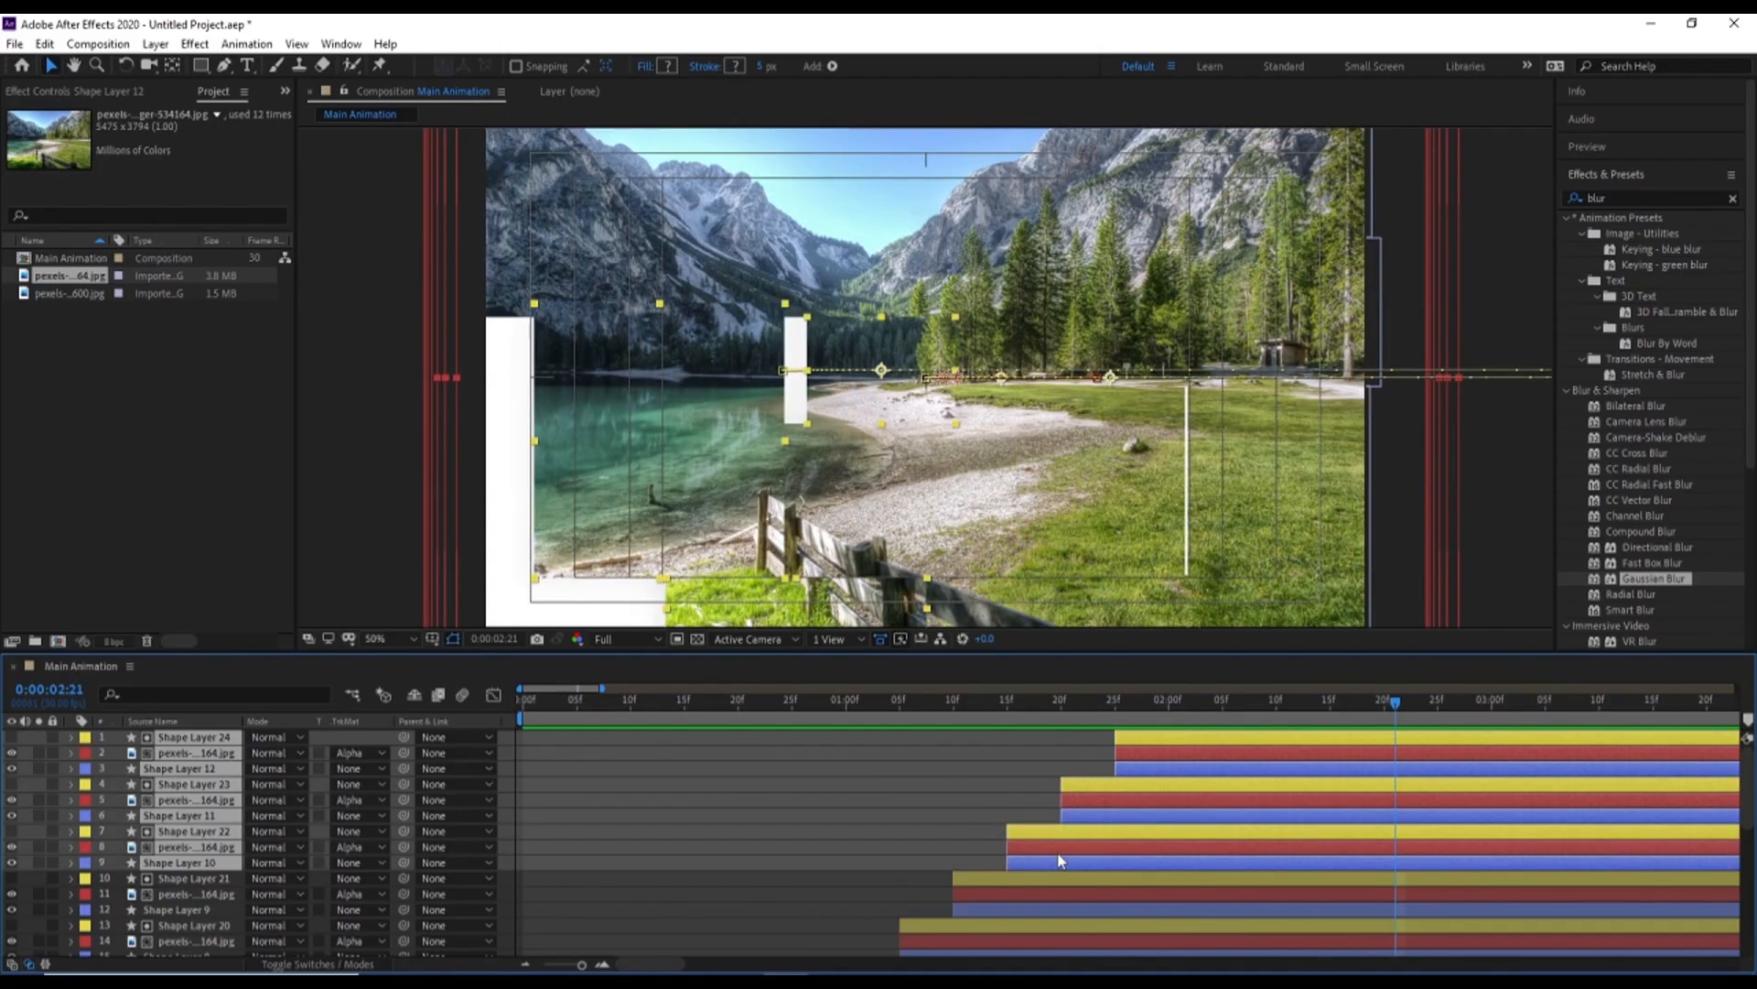
drag(1060, 860, 857, 830)
key(Home)
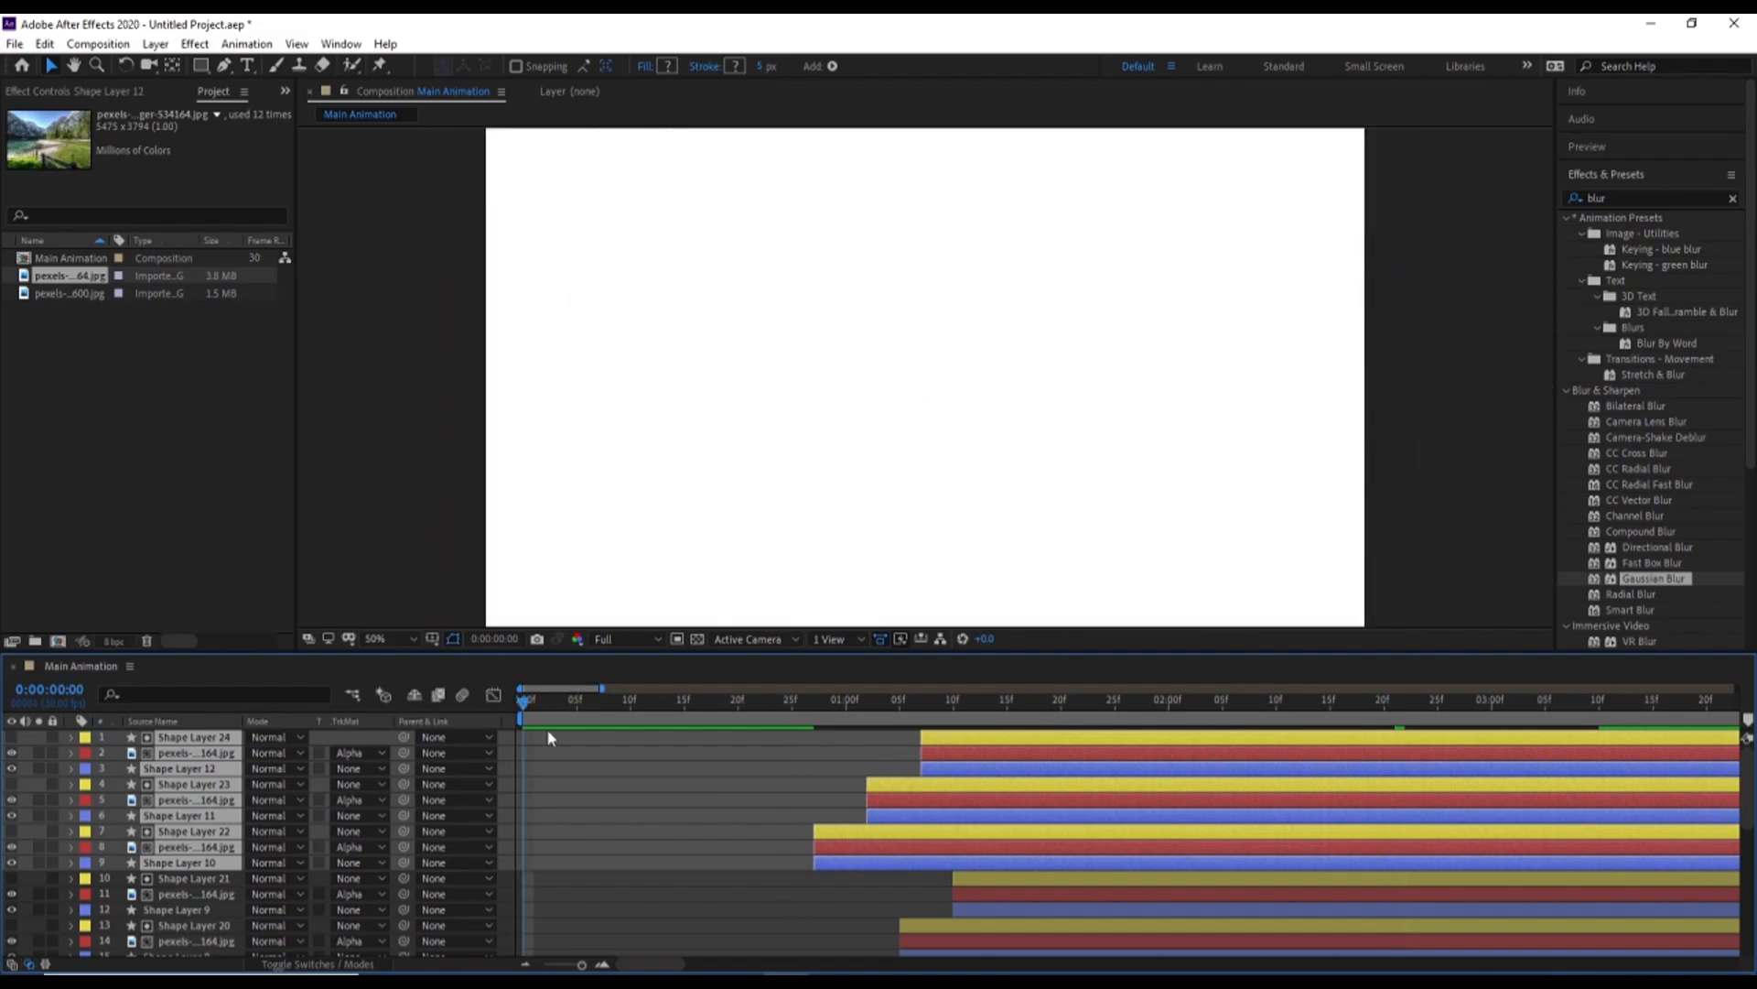
key(space)
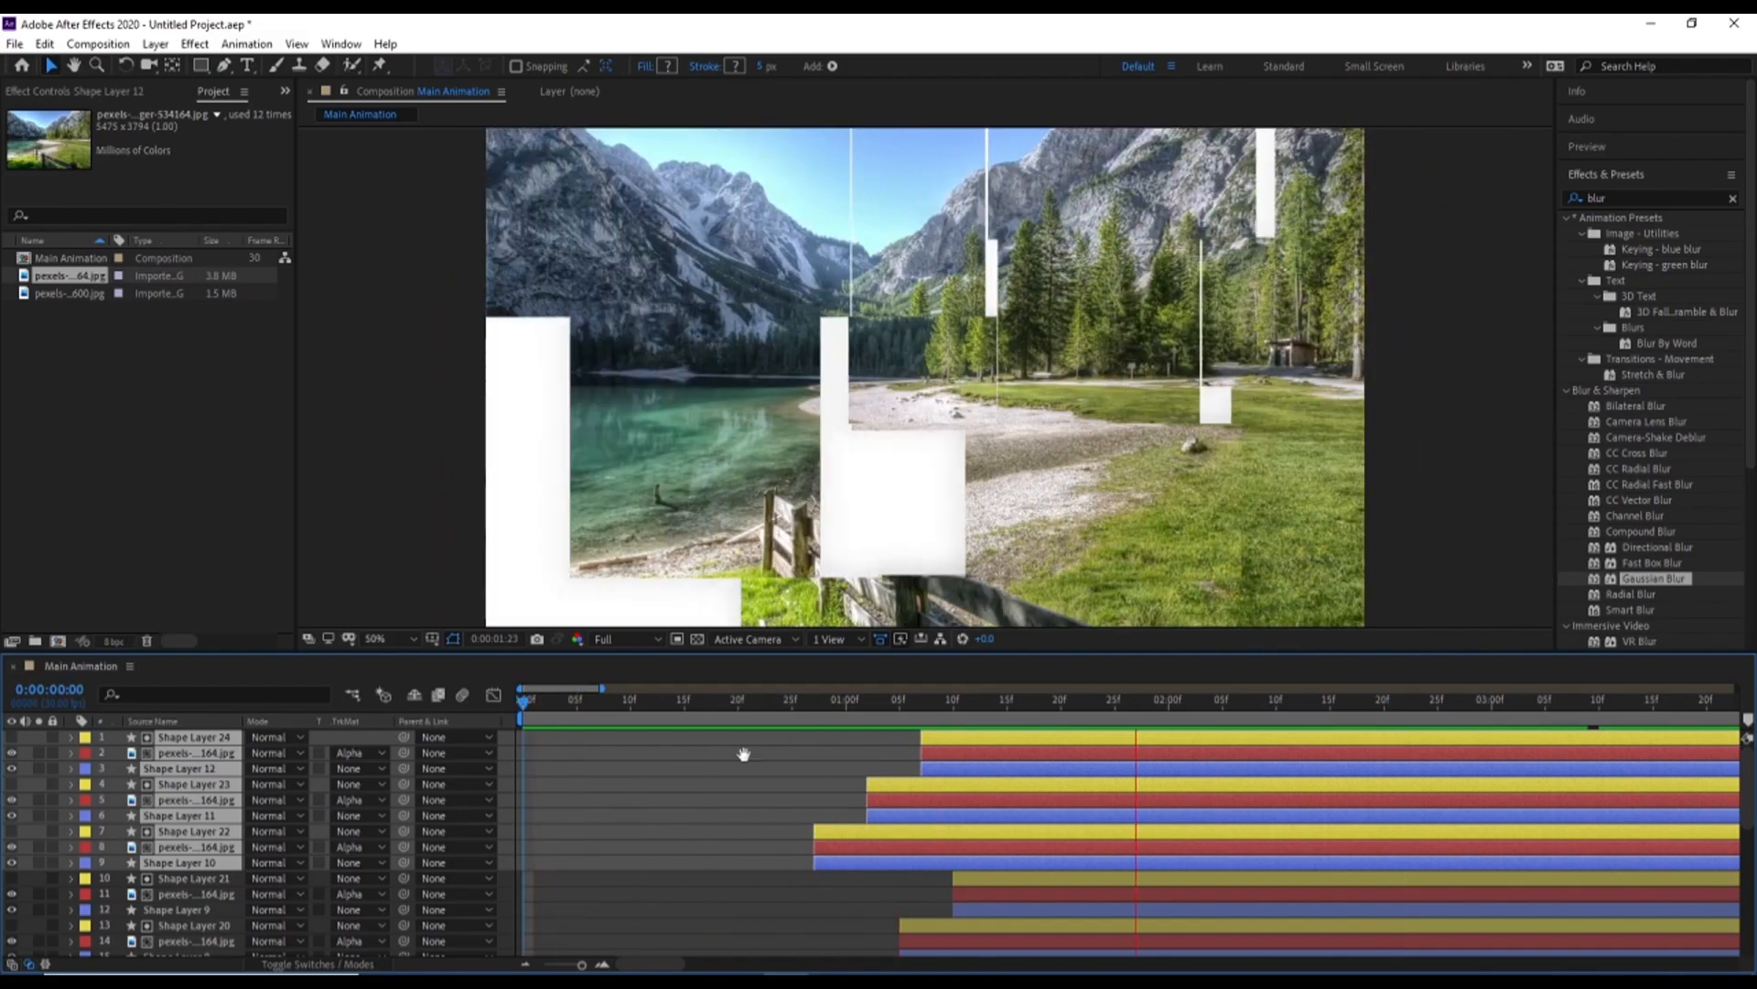
key(space)
drag(897, 804, 723, 837)
key(space)
key(Home)
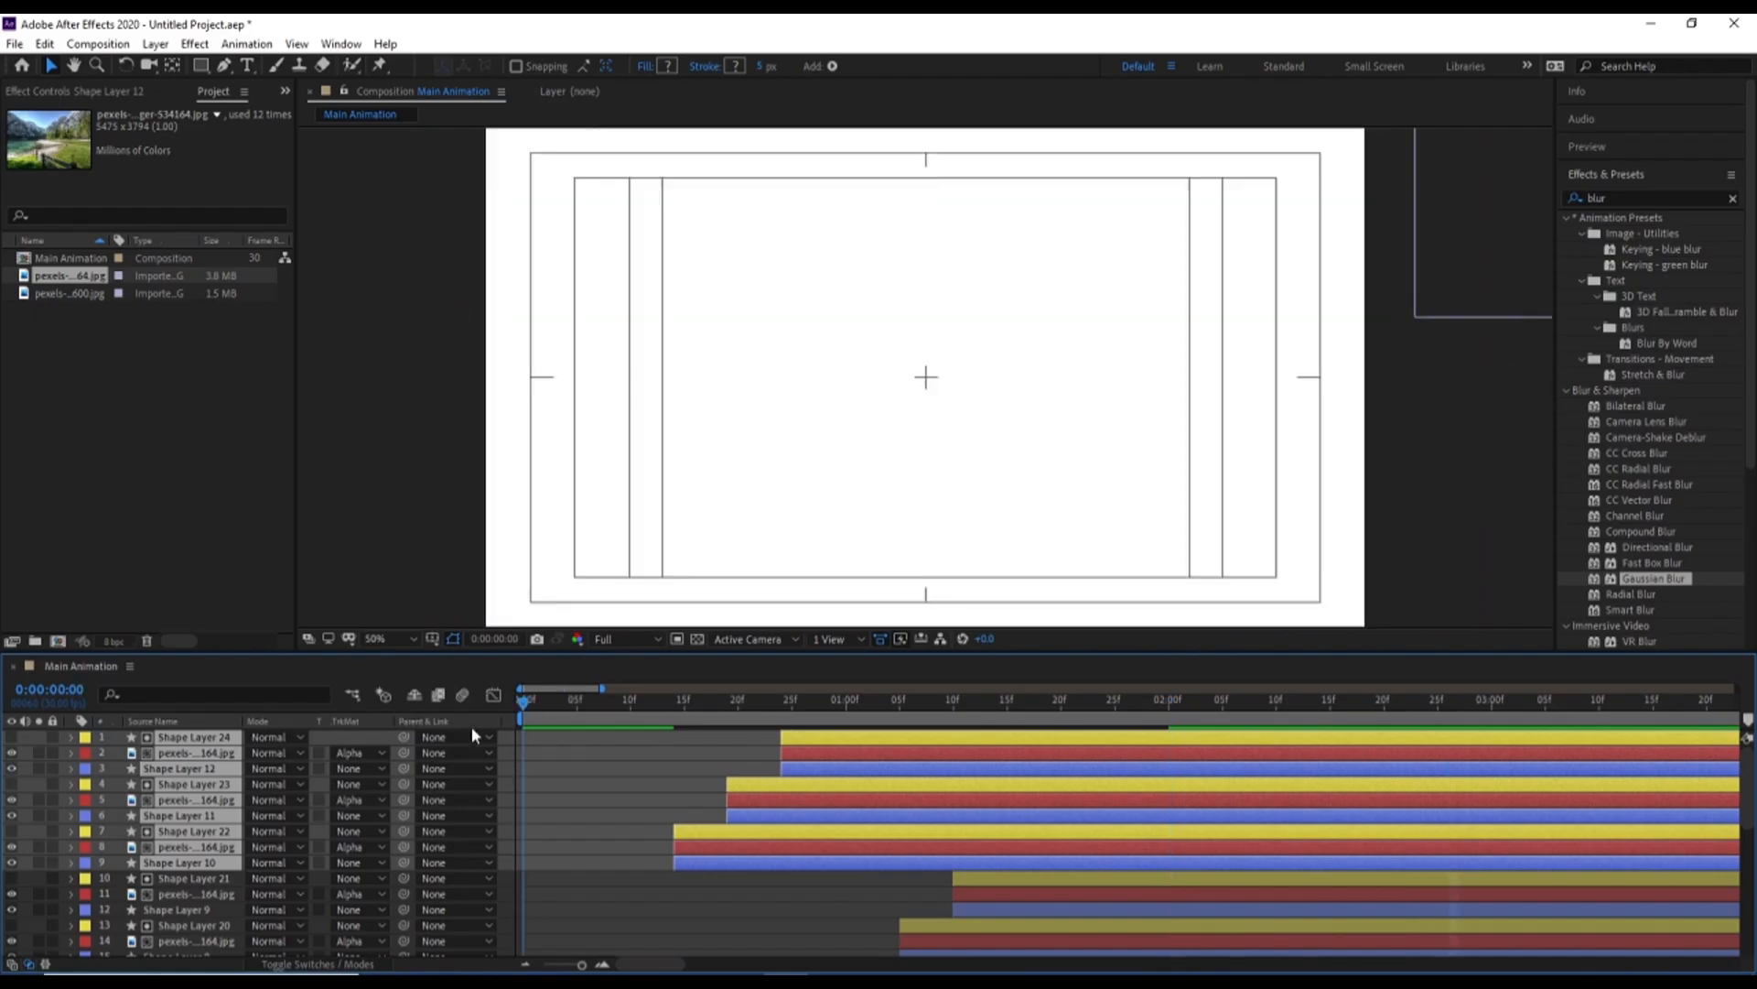
key(space)
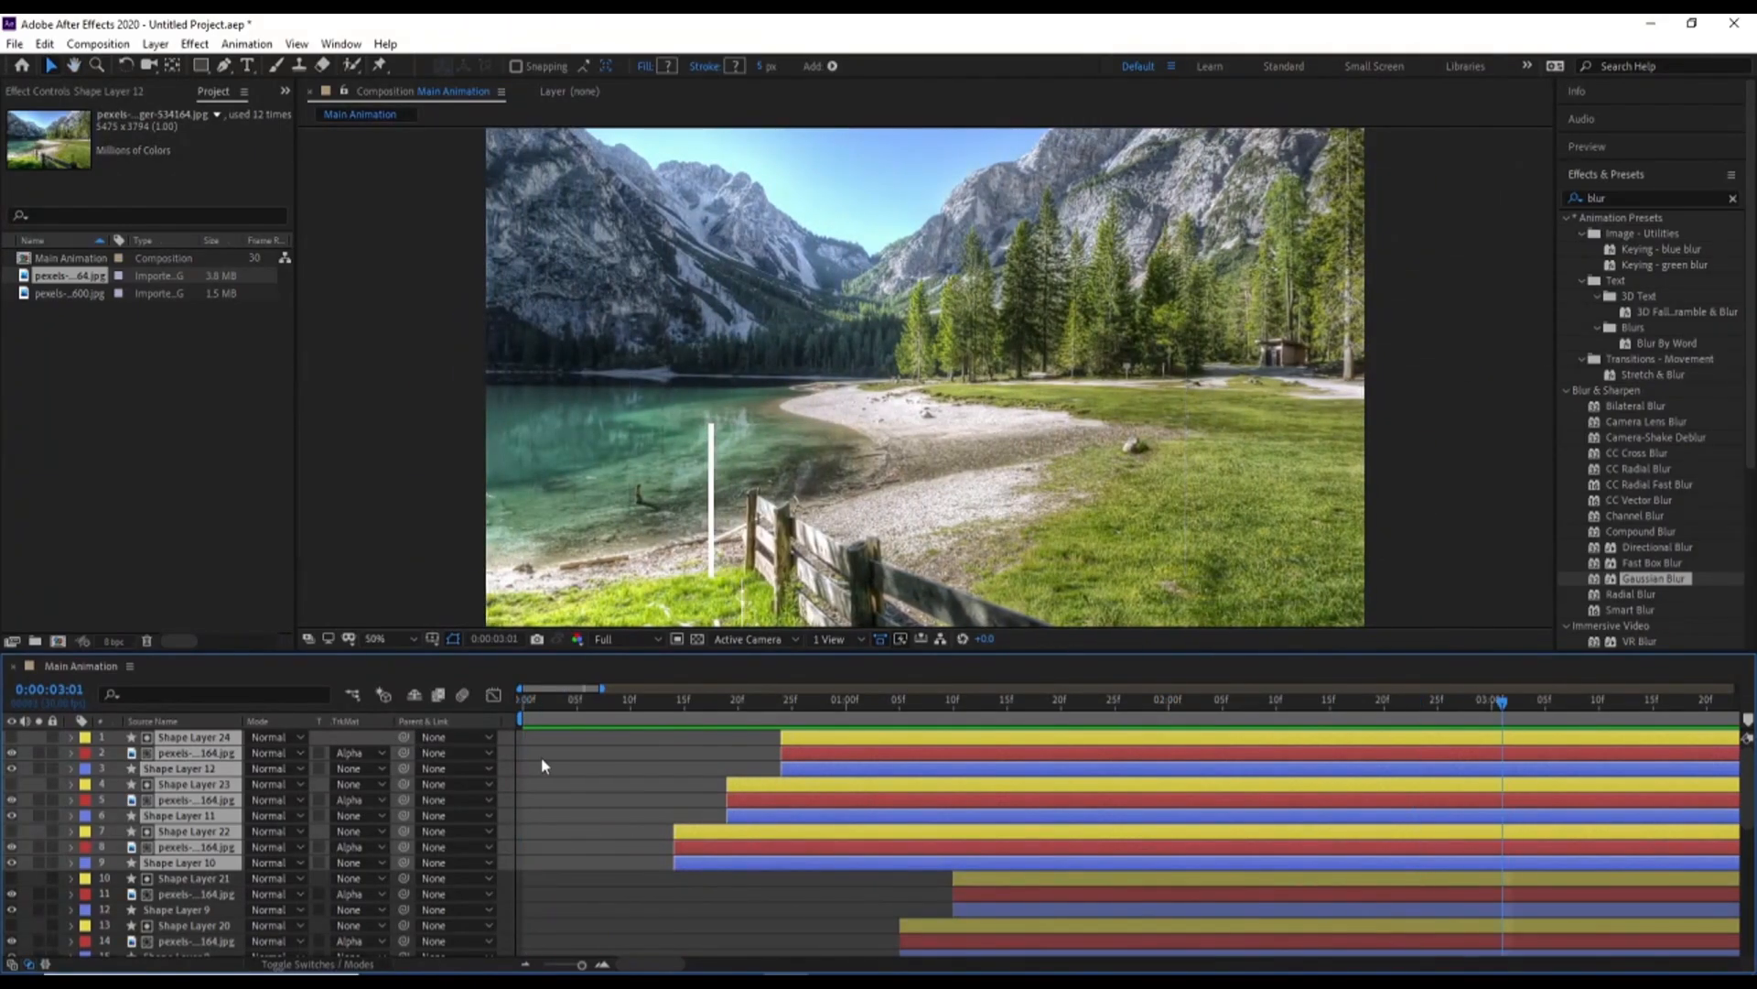
key(space)
Add a new null object to the Main Animation composition
right_click(502, 740)
mouse_move(567, 751)
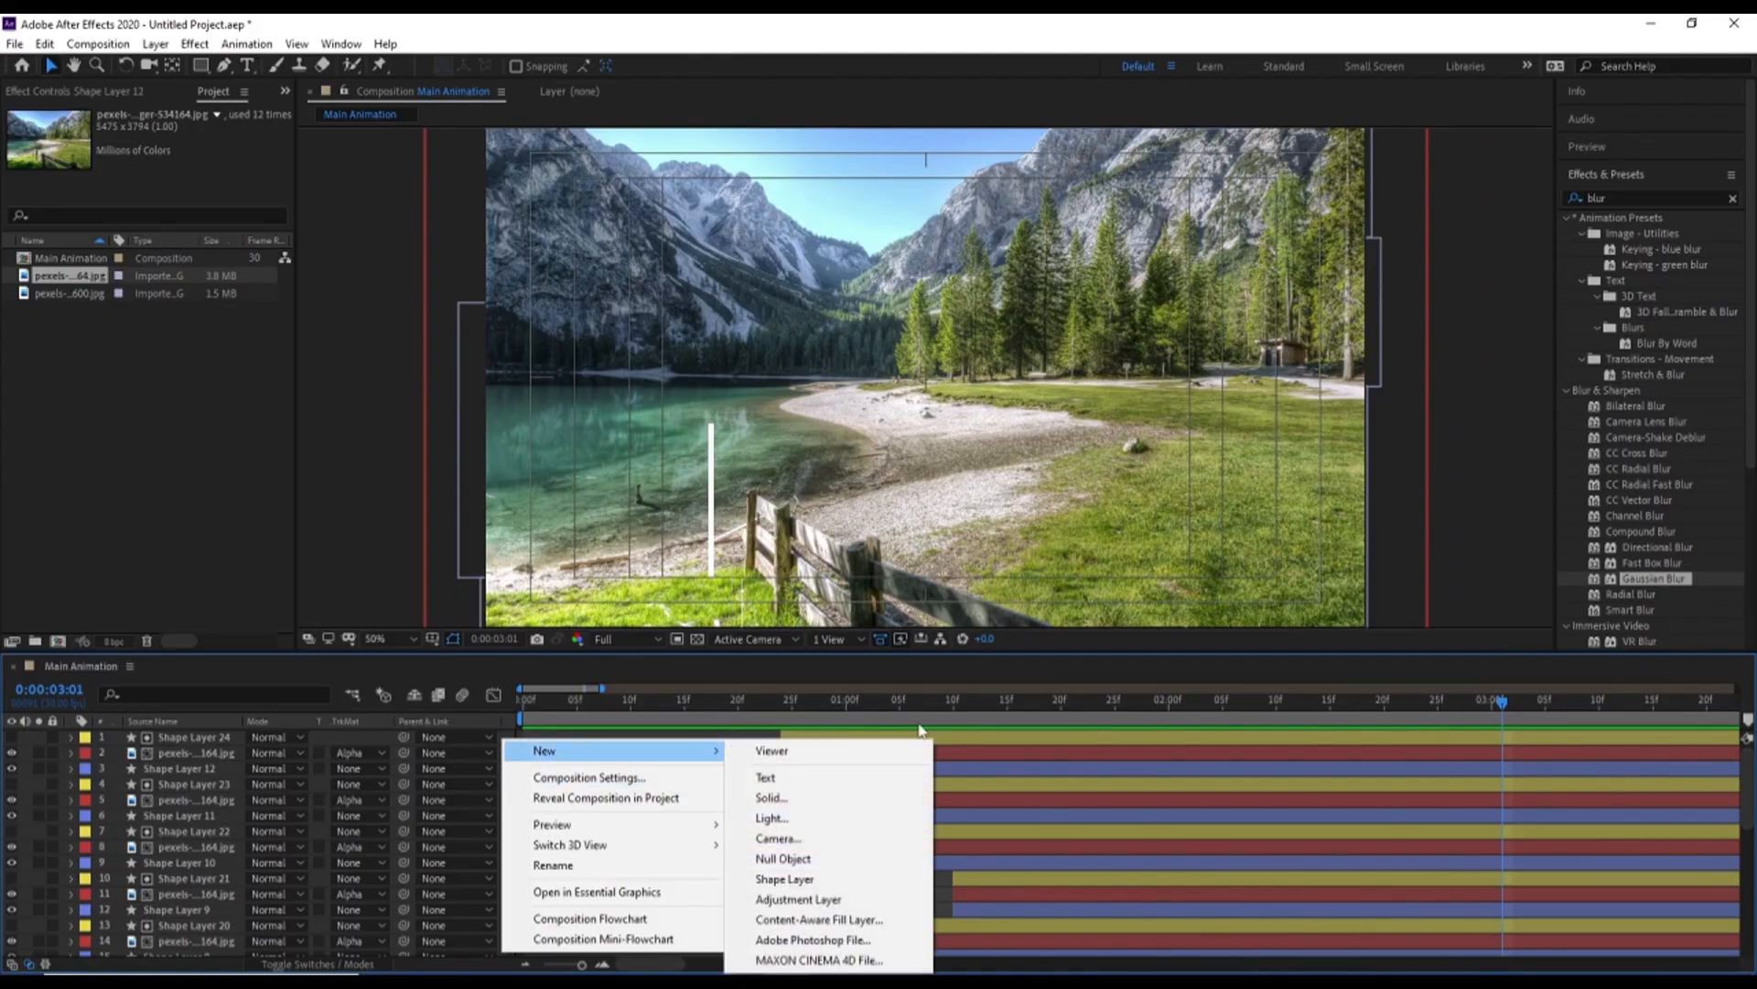
click(769, 858)
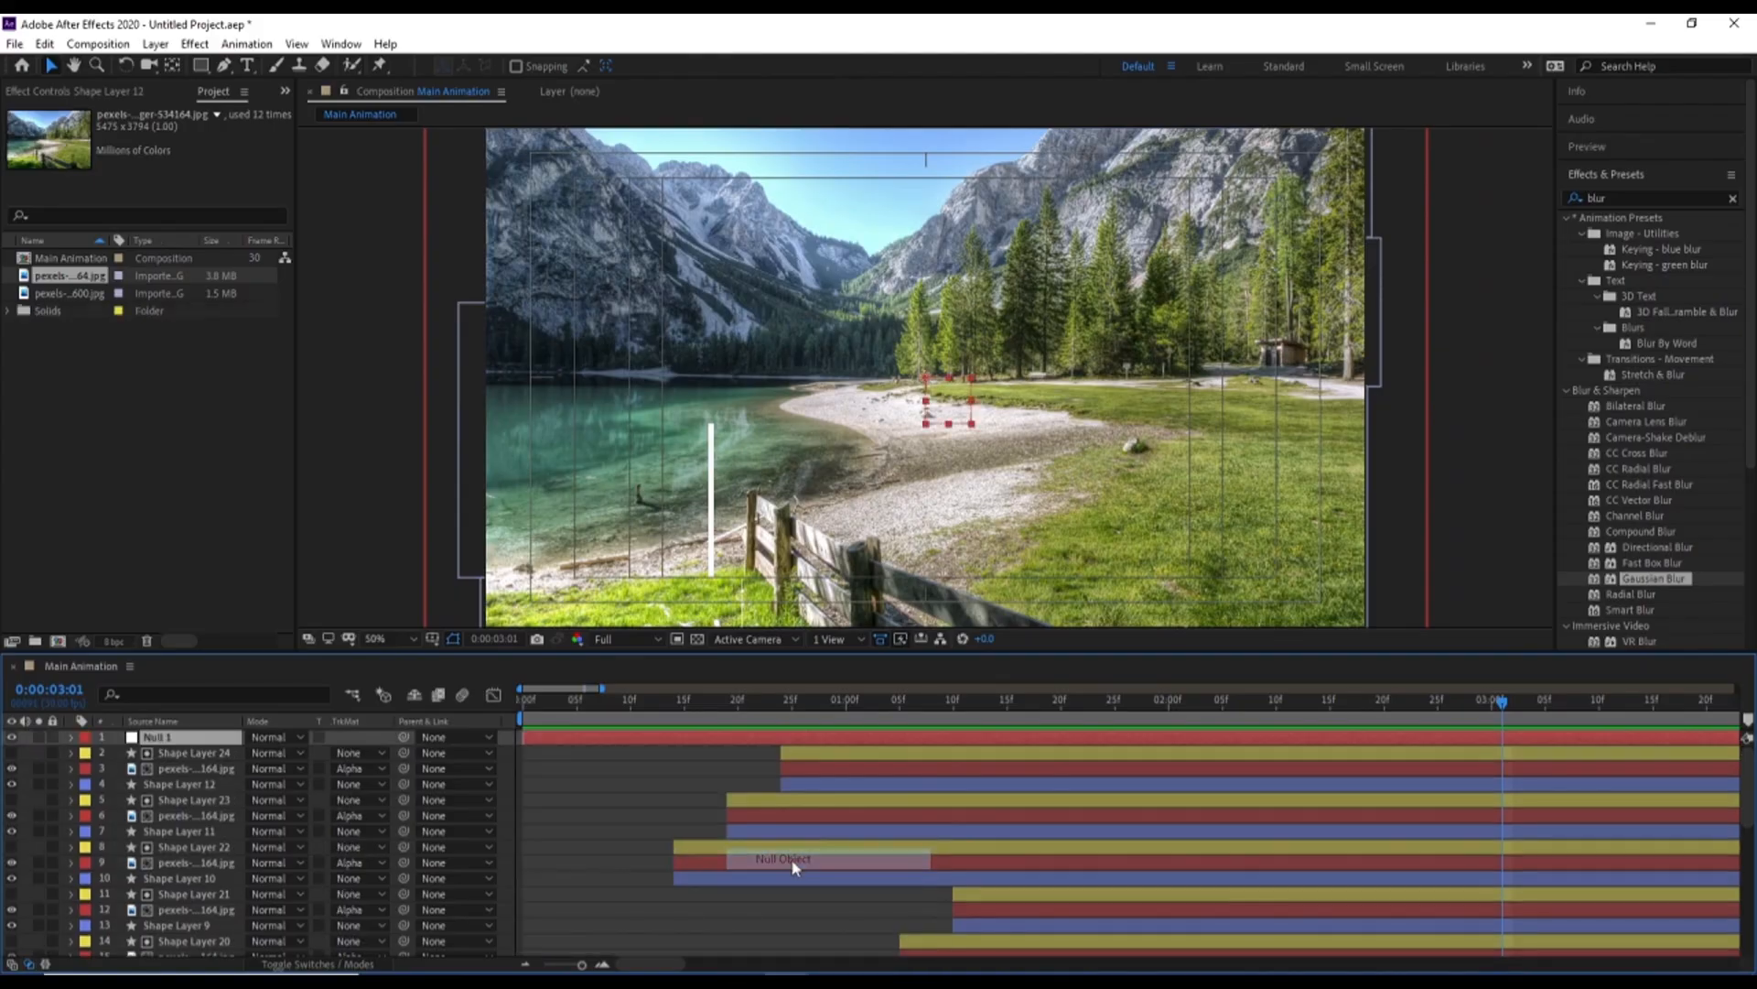
Parent all twelve lake photo layers to Null 1
key(grave)
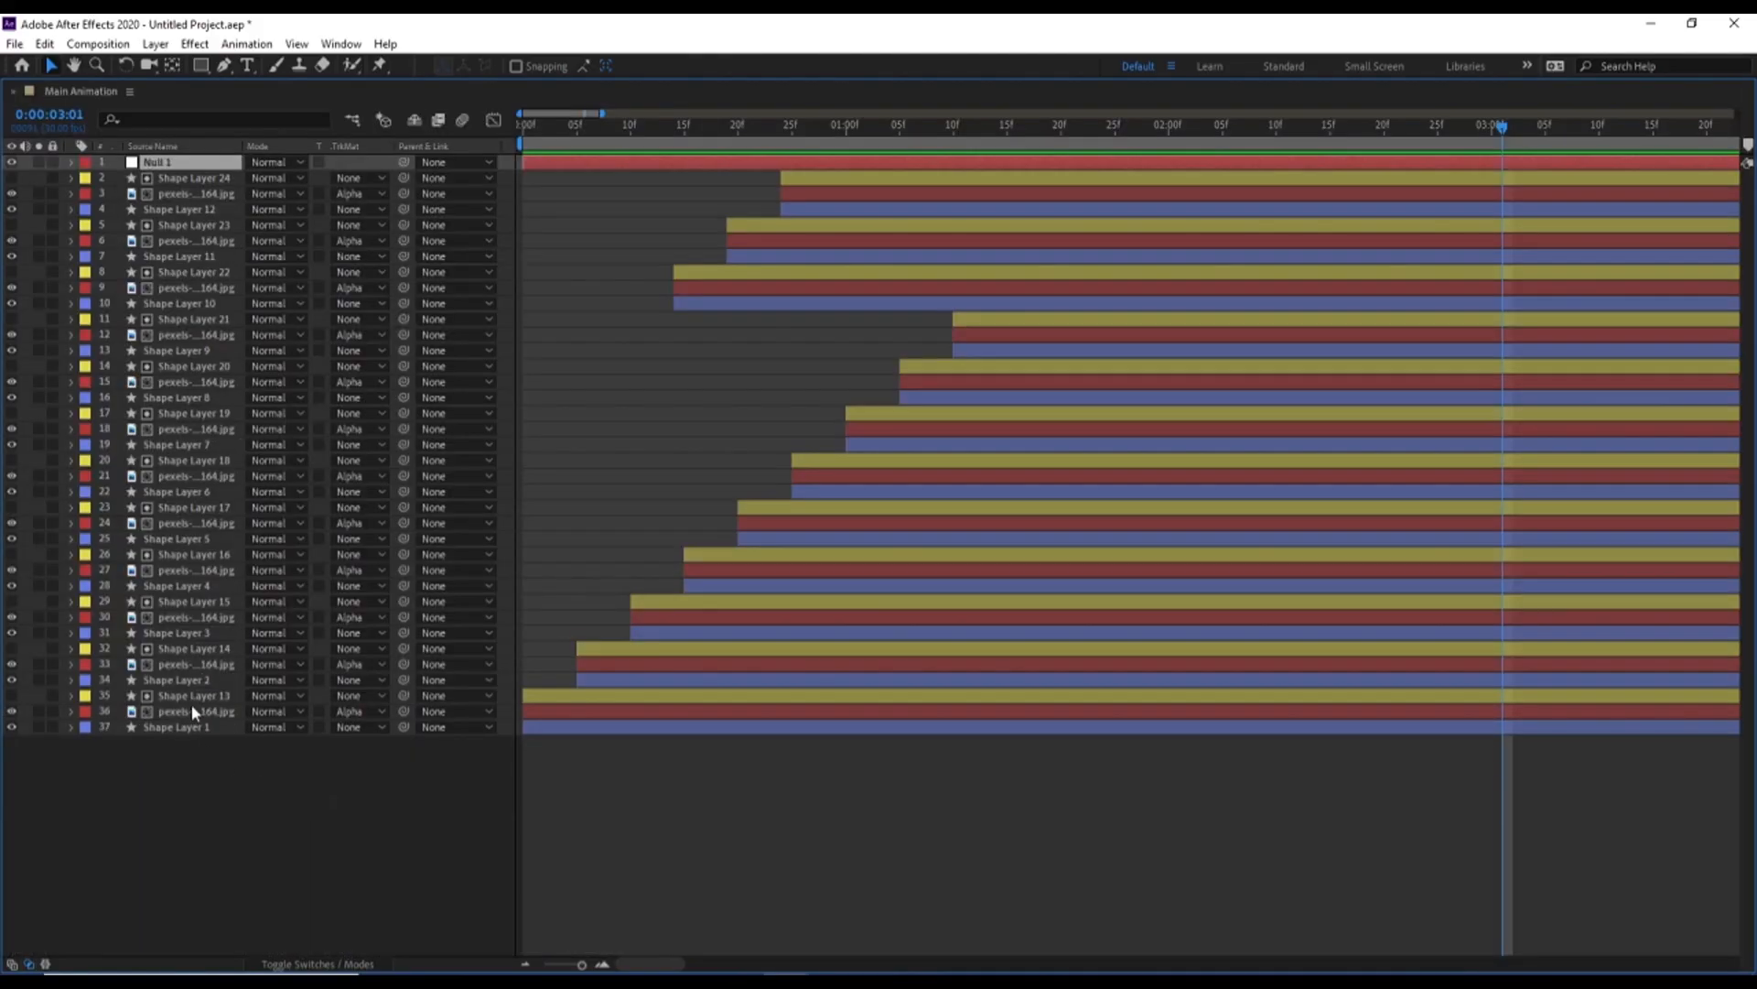
click(192, 710)
ctrl+click(184, 668)
ctrl+click(180, 614)
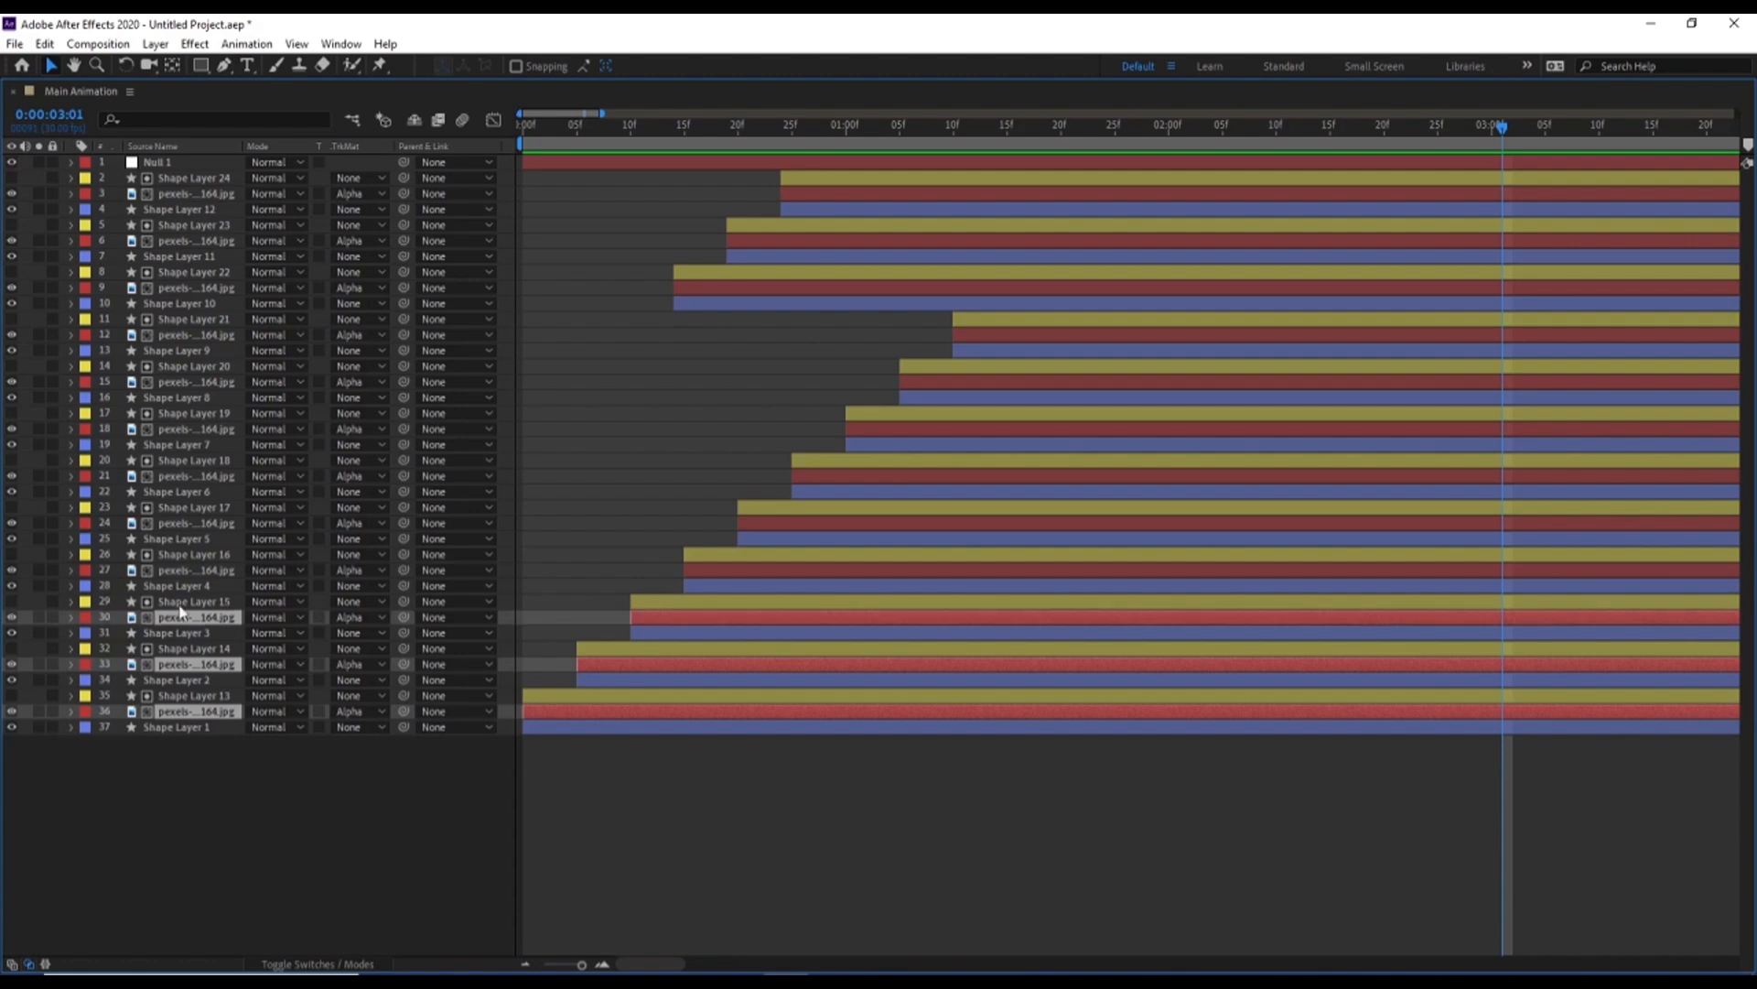
ctrl+click(178, 571)
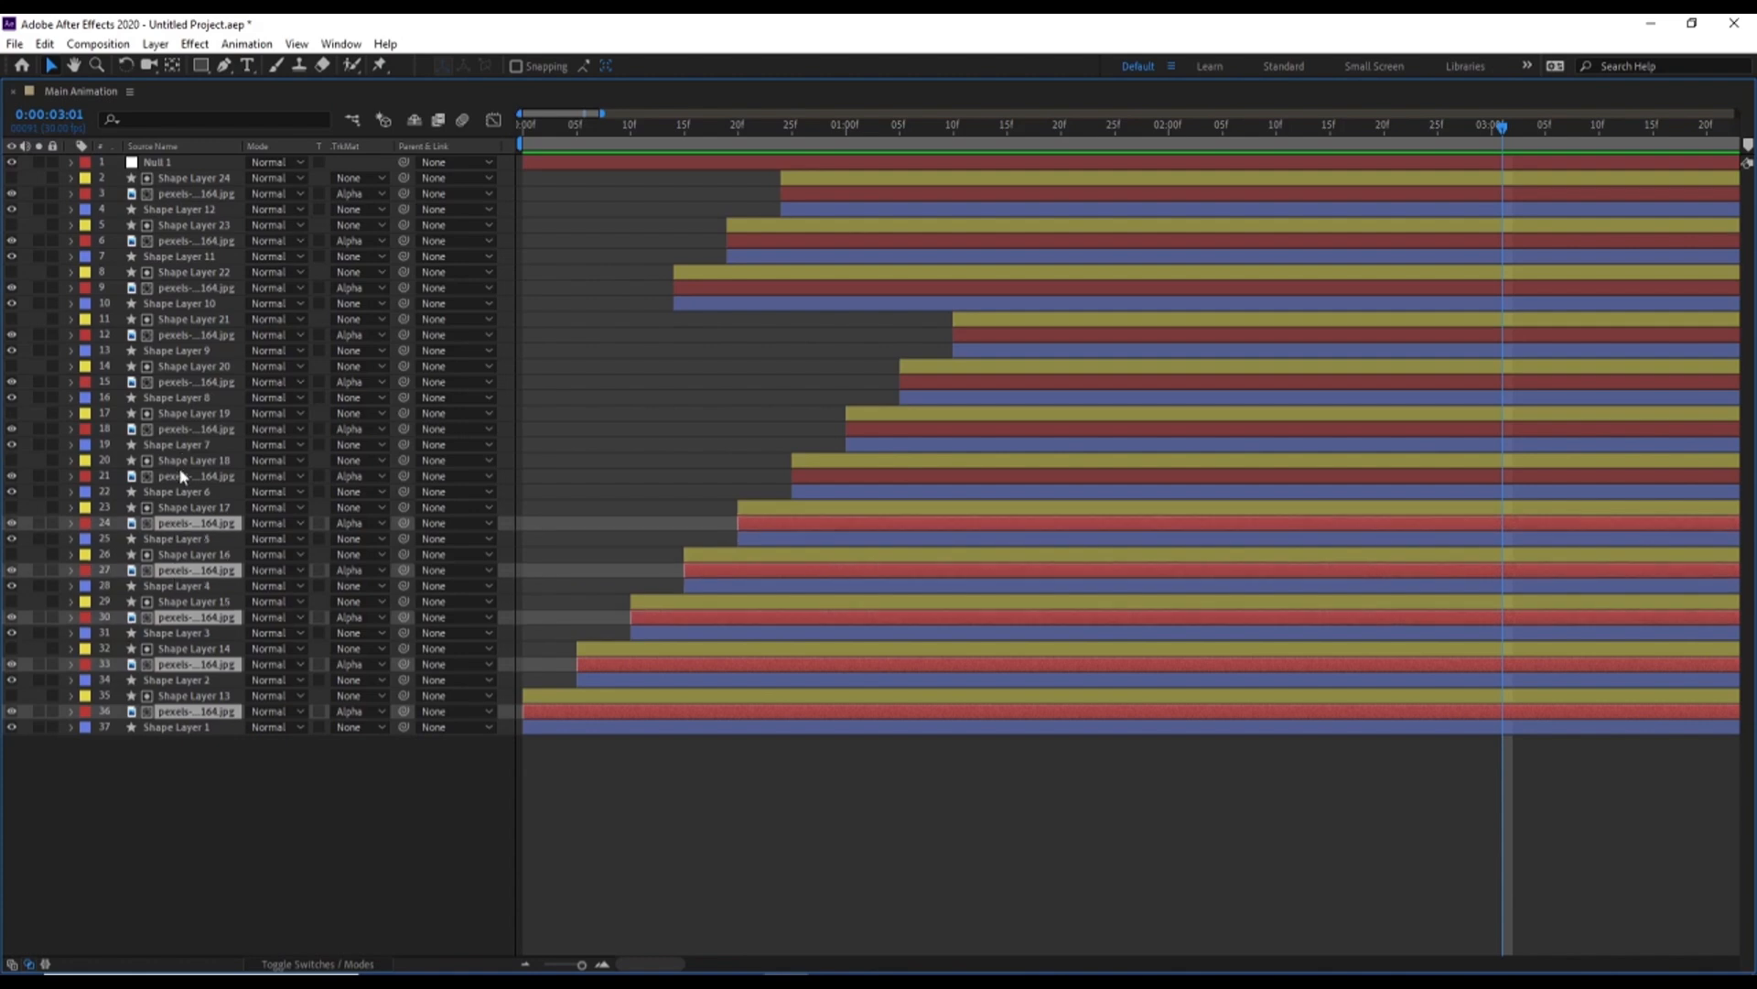
ctrl+click(180, 475)
ctrl+click(174, 428)
ctrl+click(167, 383)
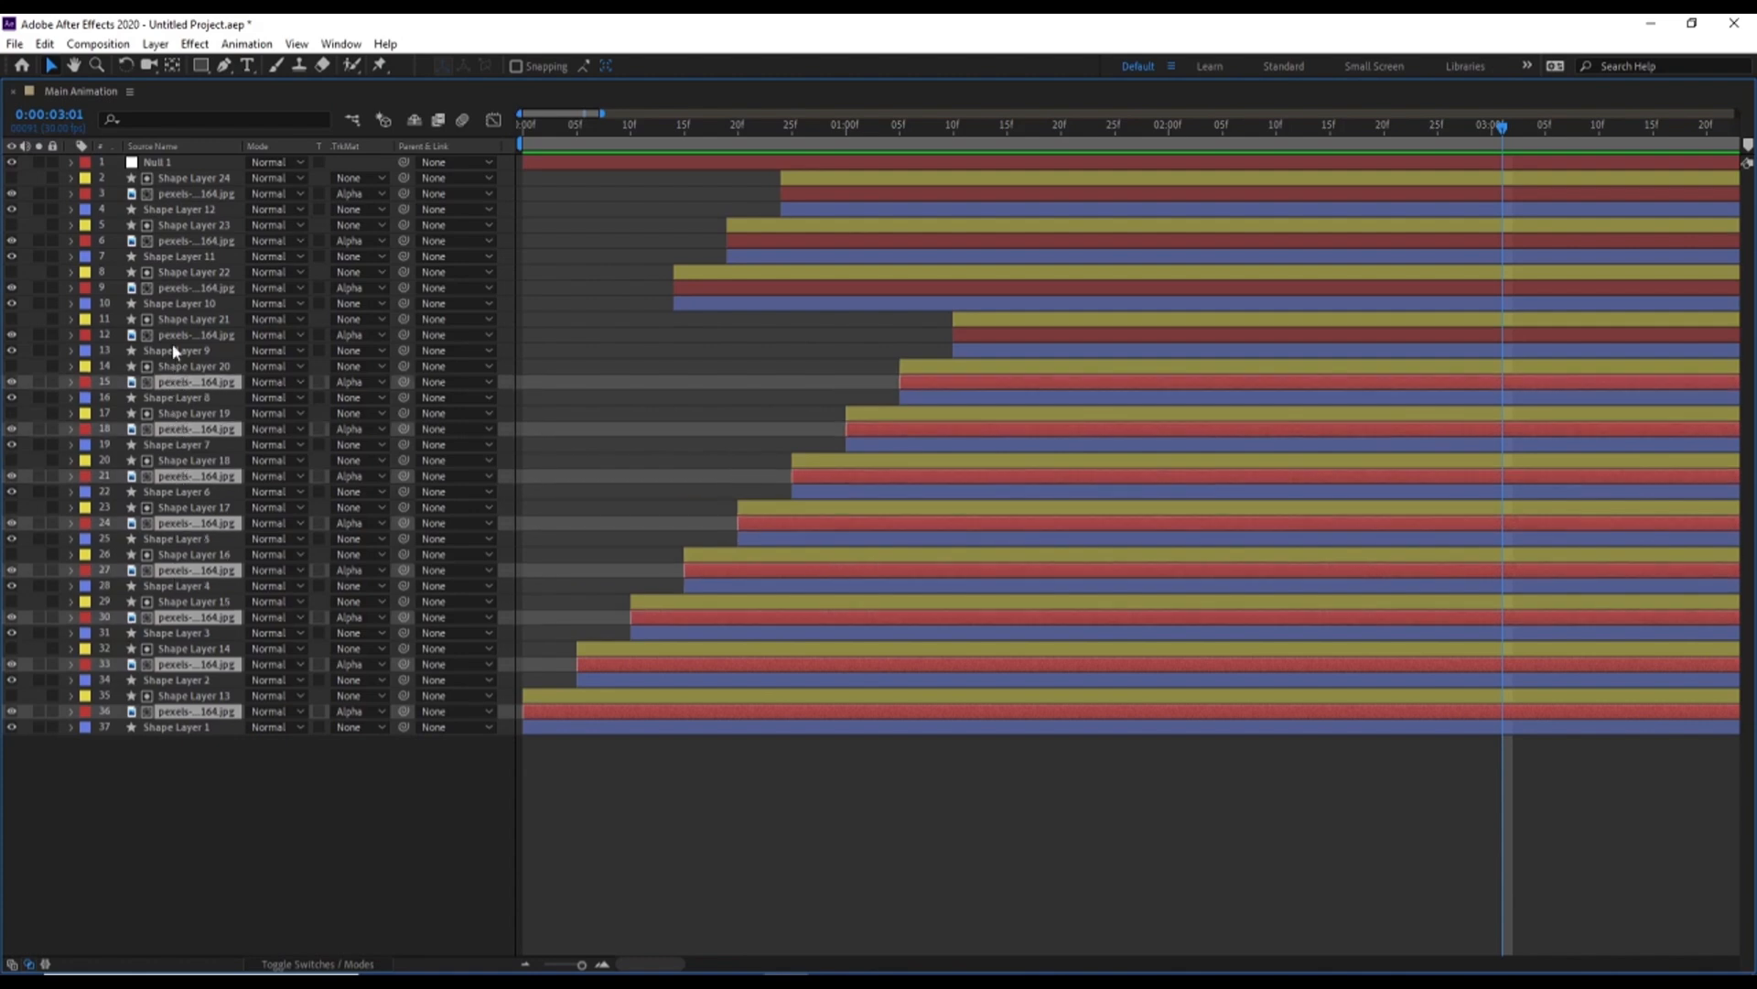
ctrl+click(168, 336)
ctrl+click(171, 287)
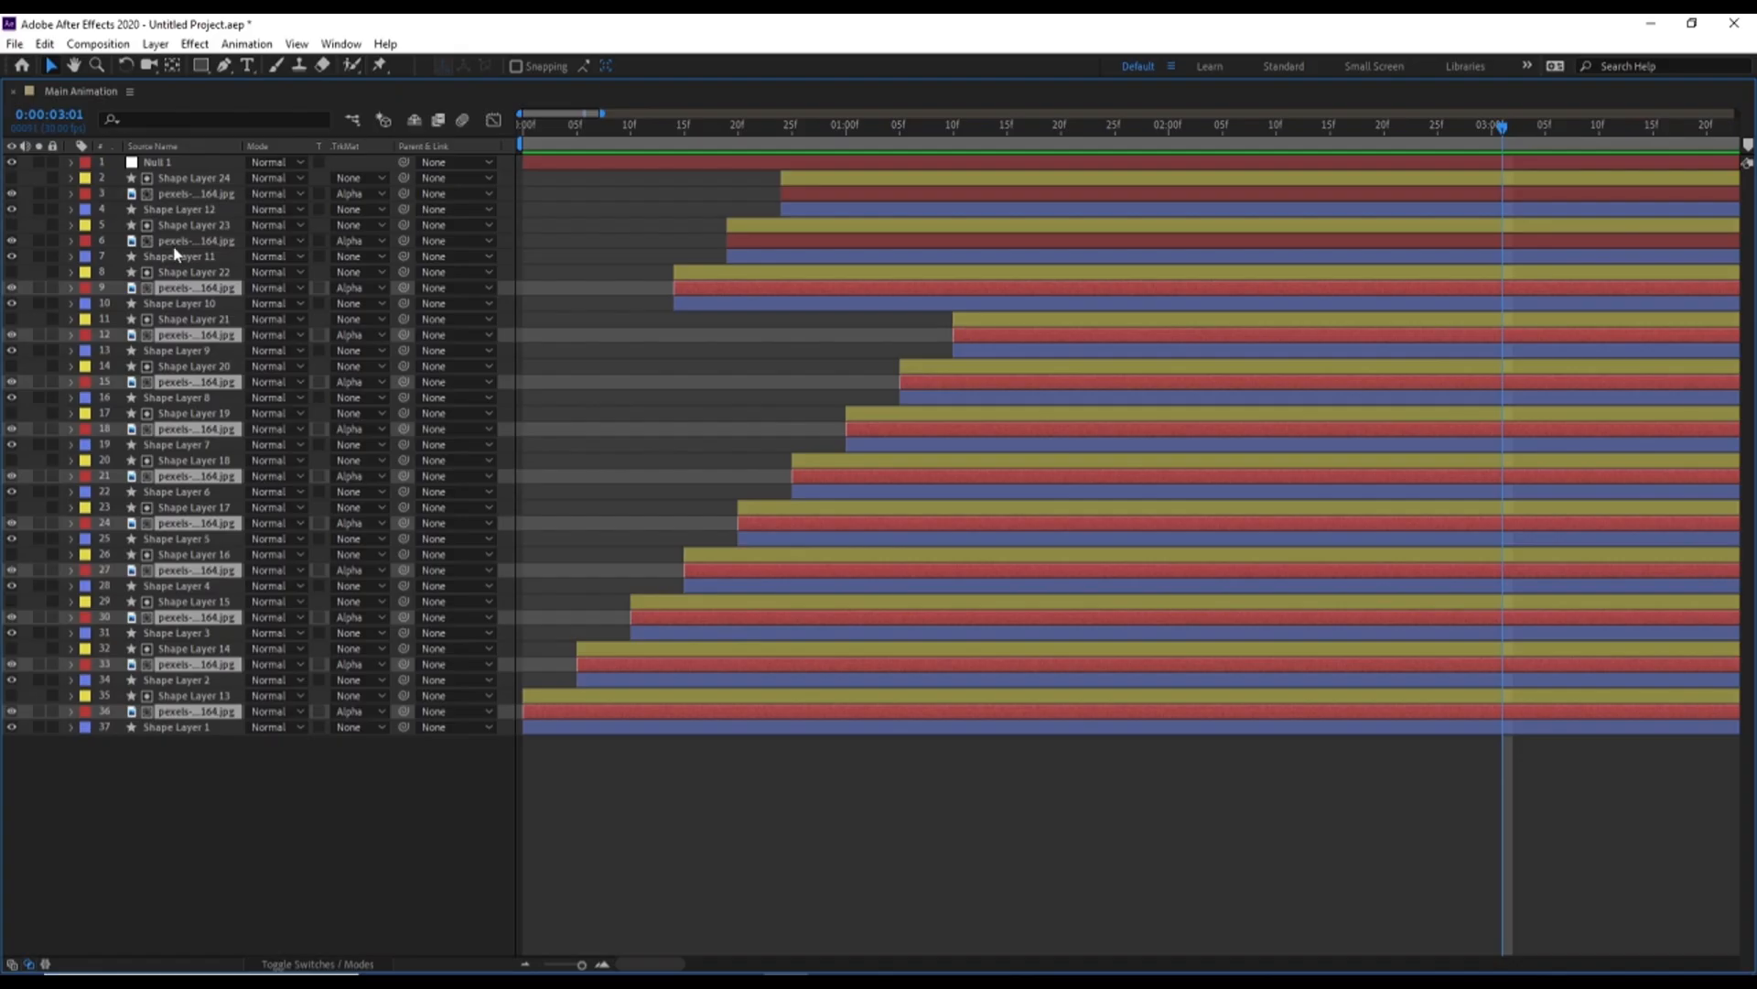
ctrl+click(179, 239)
ctrl+click(187, 194)
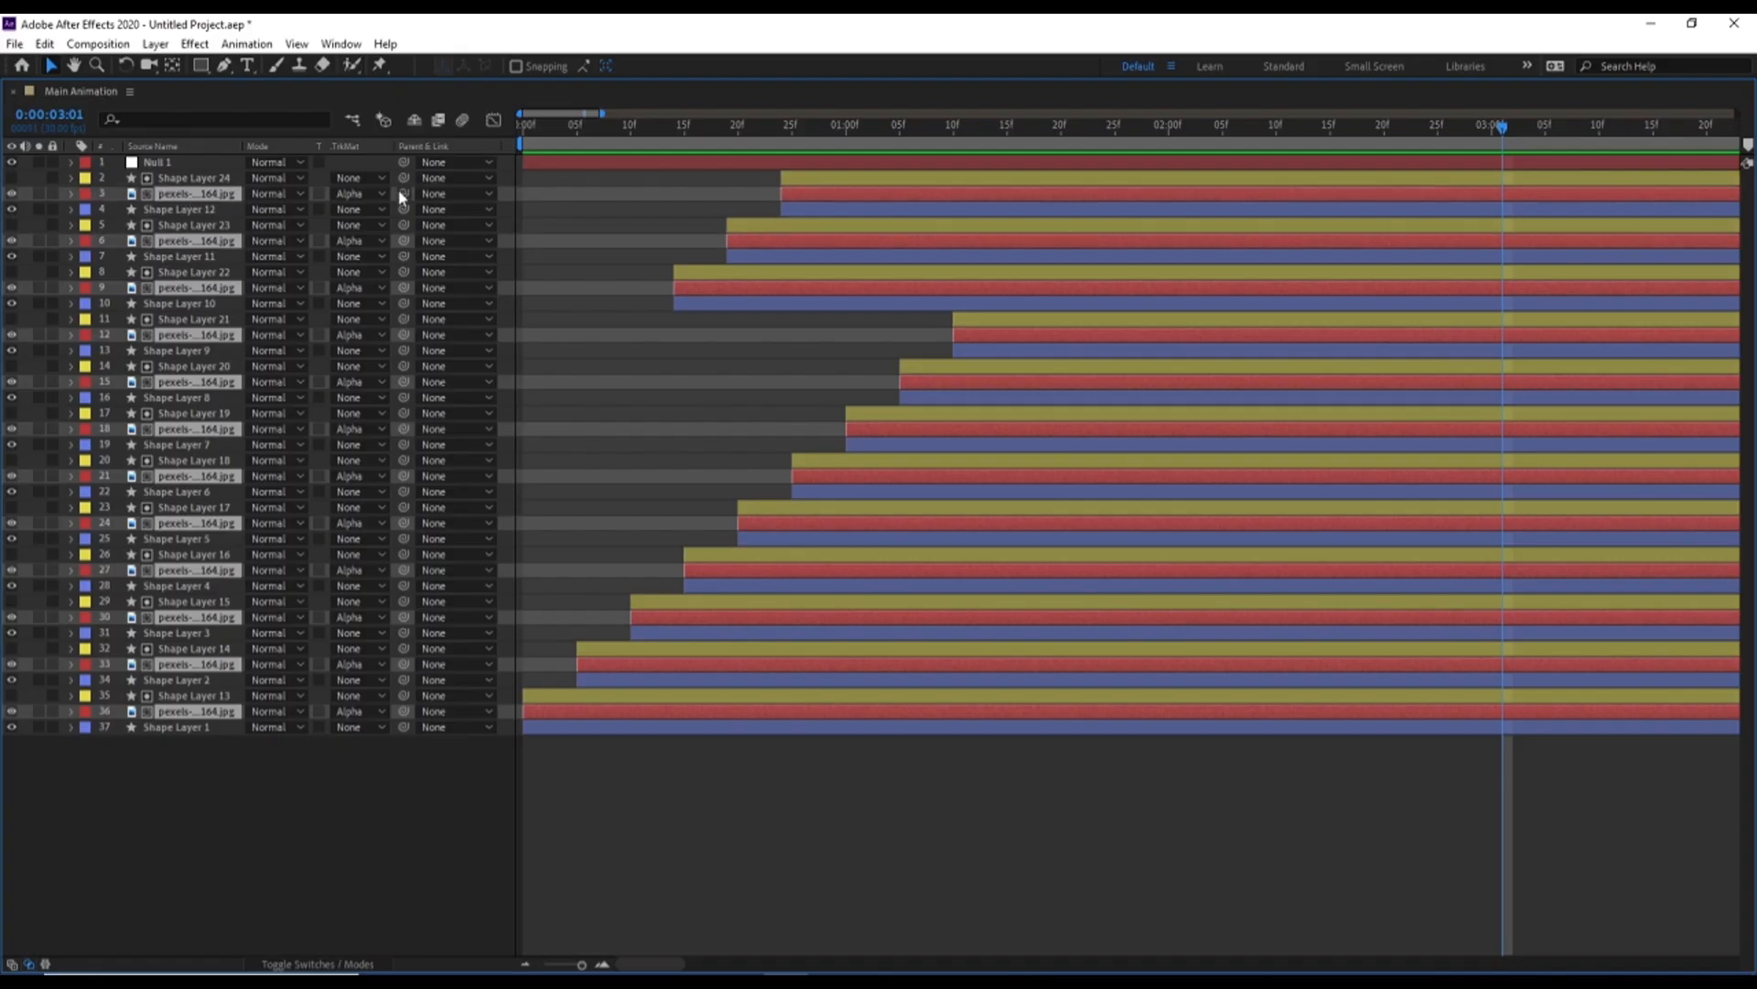
drag(149, 195, 153, 163)
key(grave)
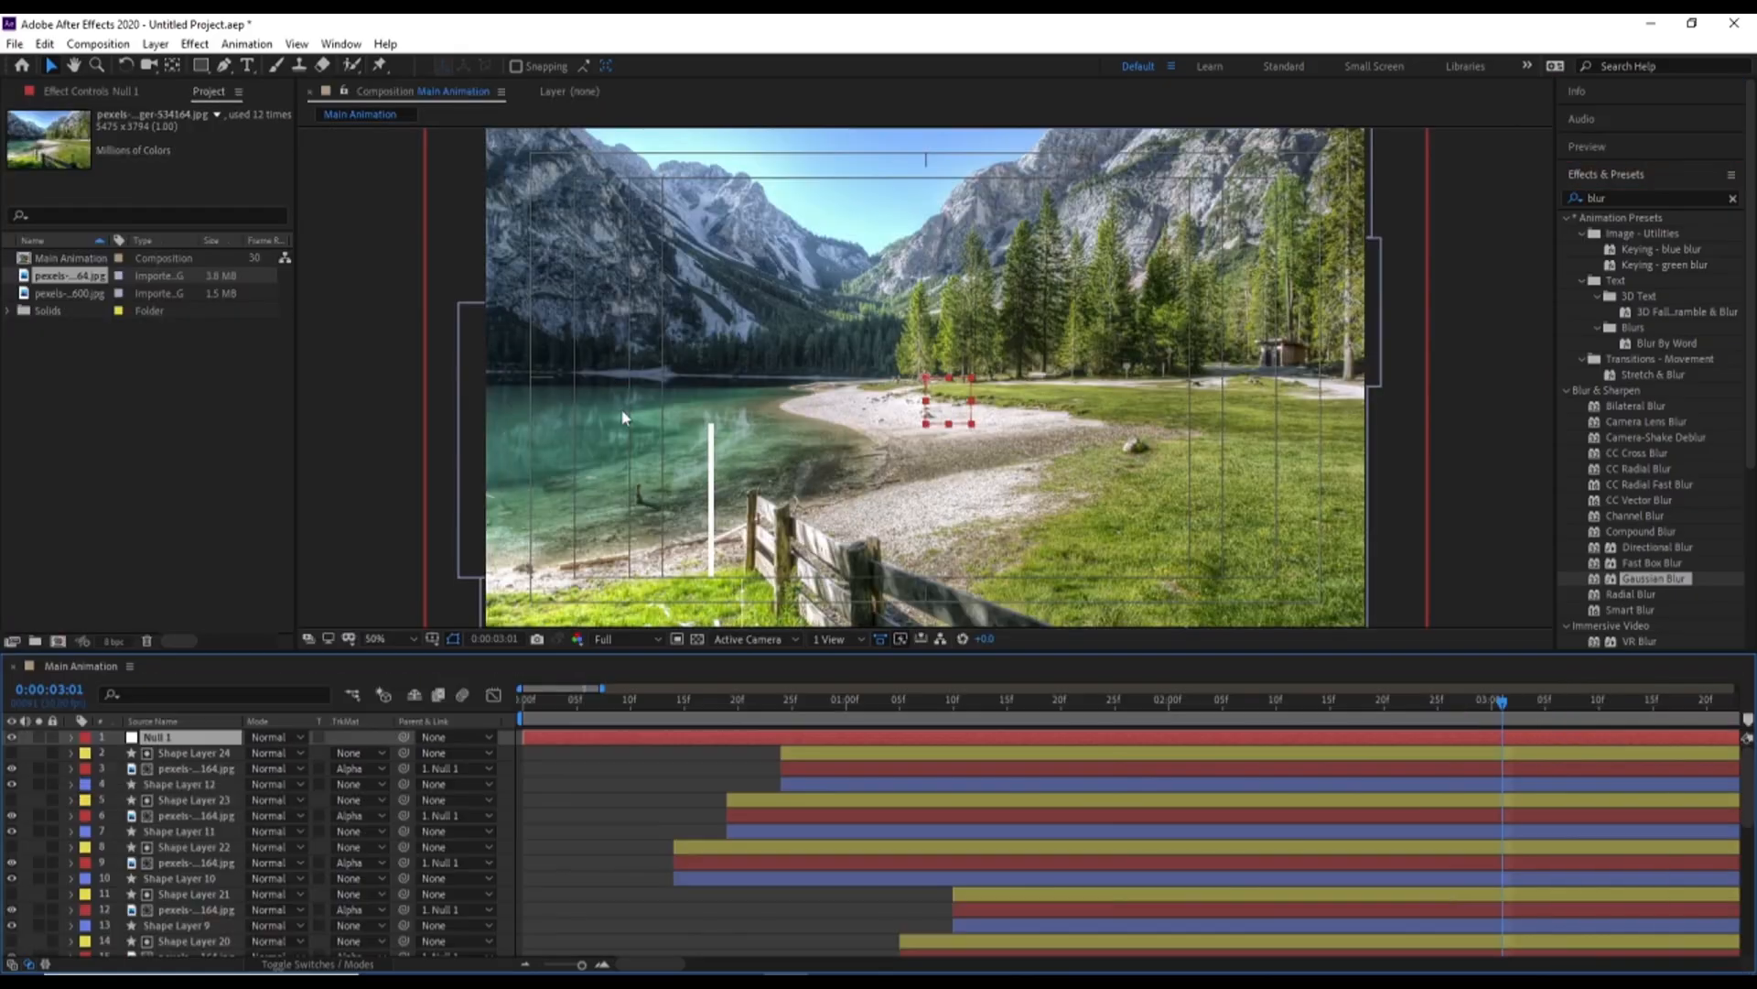
Keyframe Null 1's scale from 100% at 0:00:00:00 to 110% at 0:00:07:00, and preview the slow zoom
key(Home)
key(s)
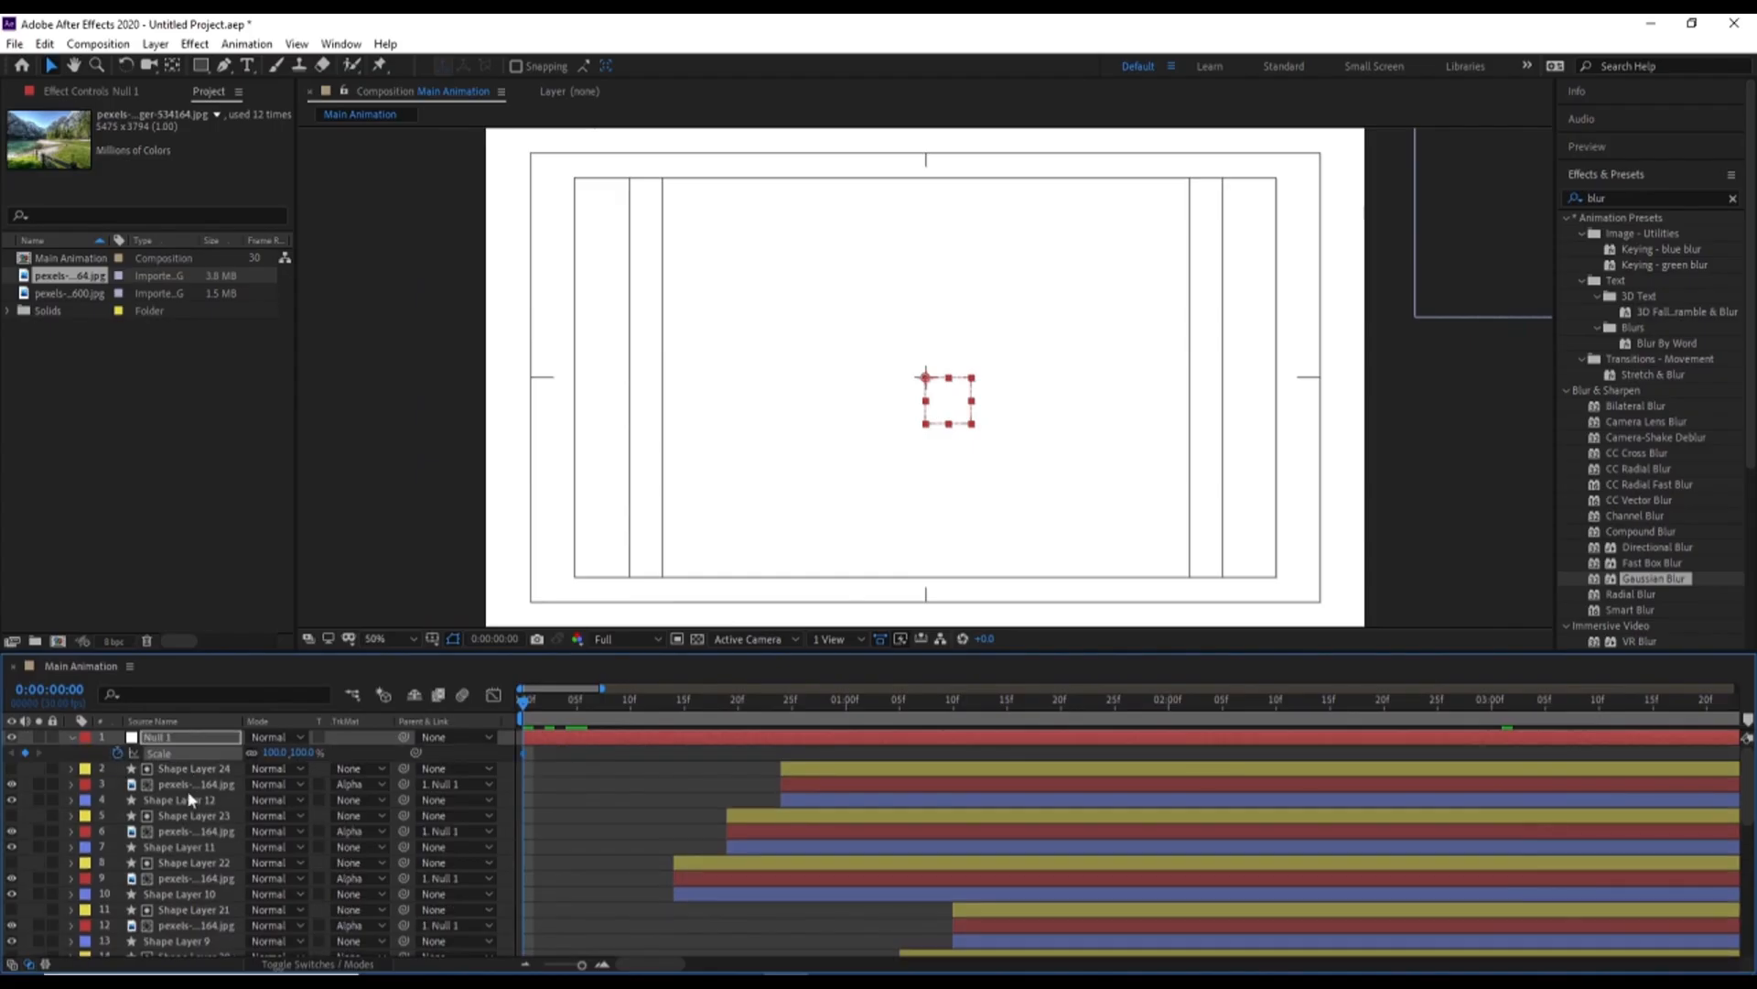
key(minus)
key(minus)
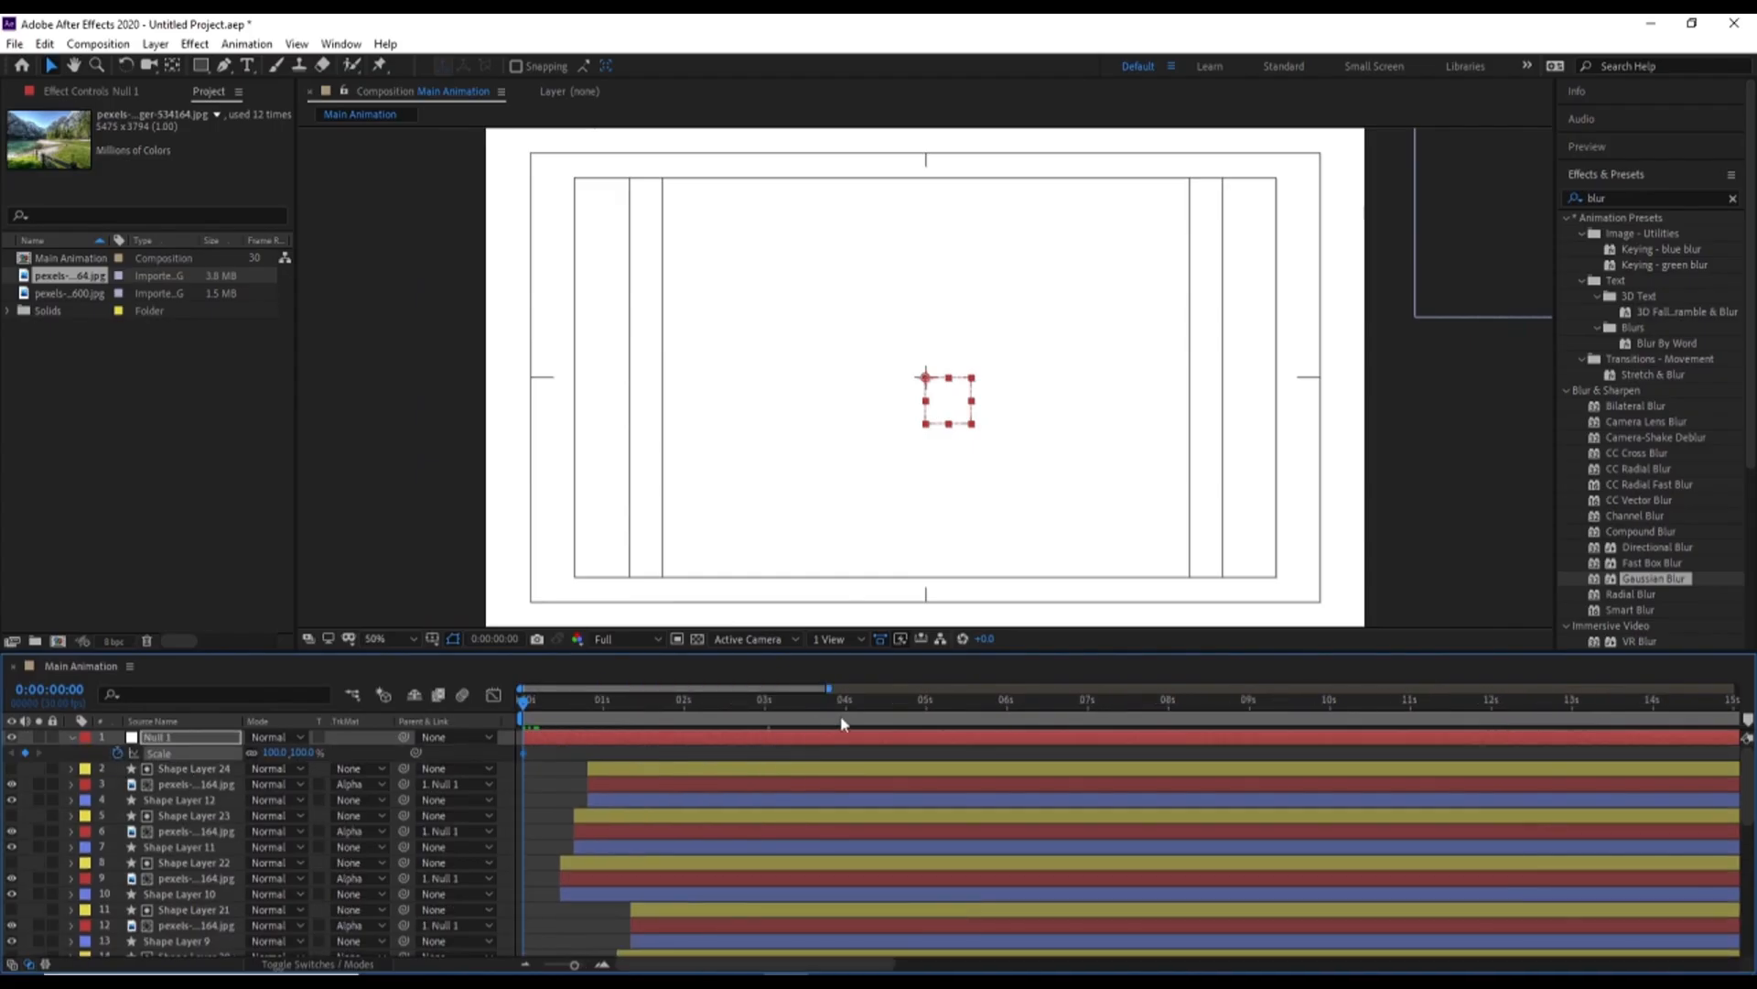
click(1086, 701)
click(269, 769)
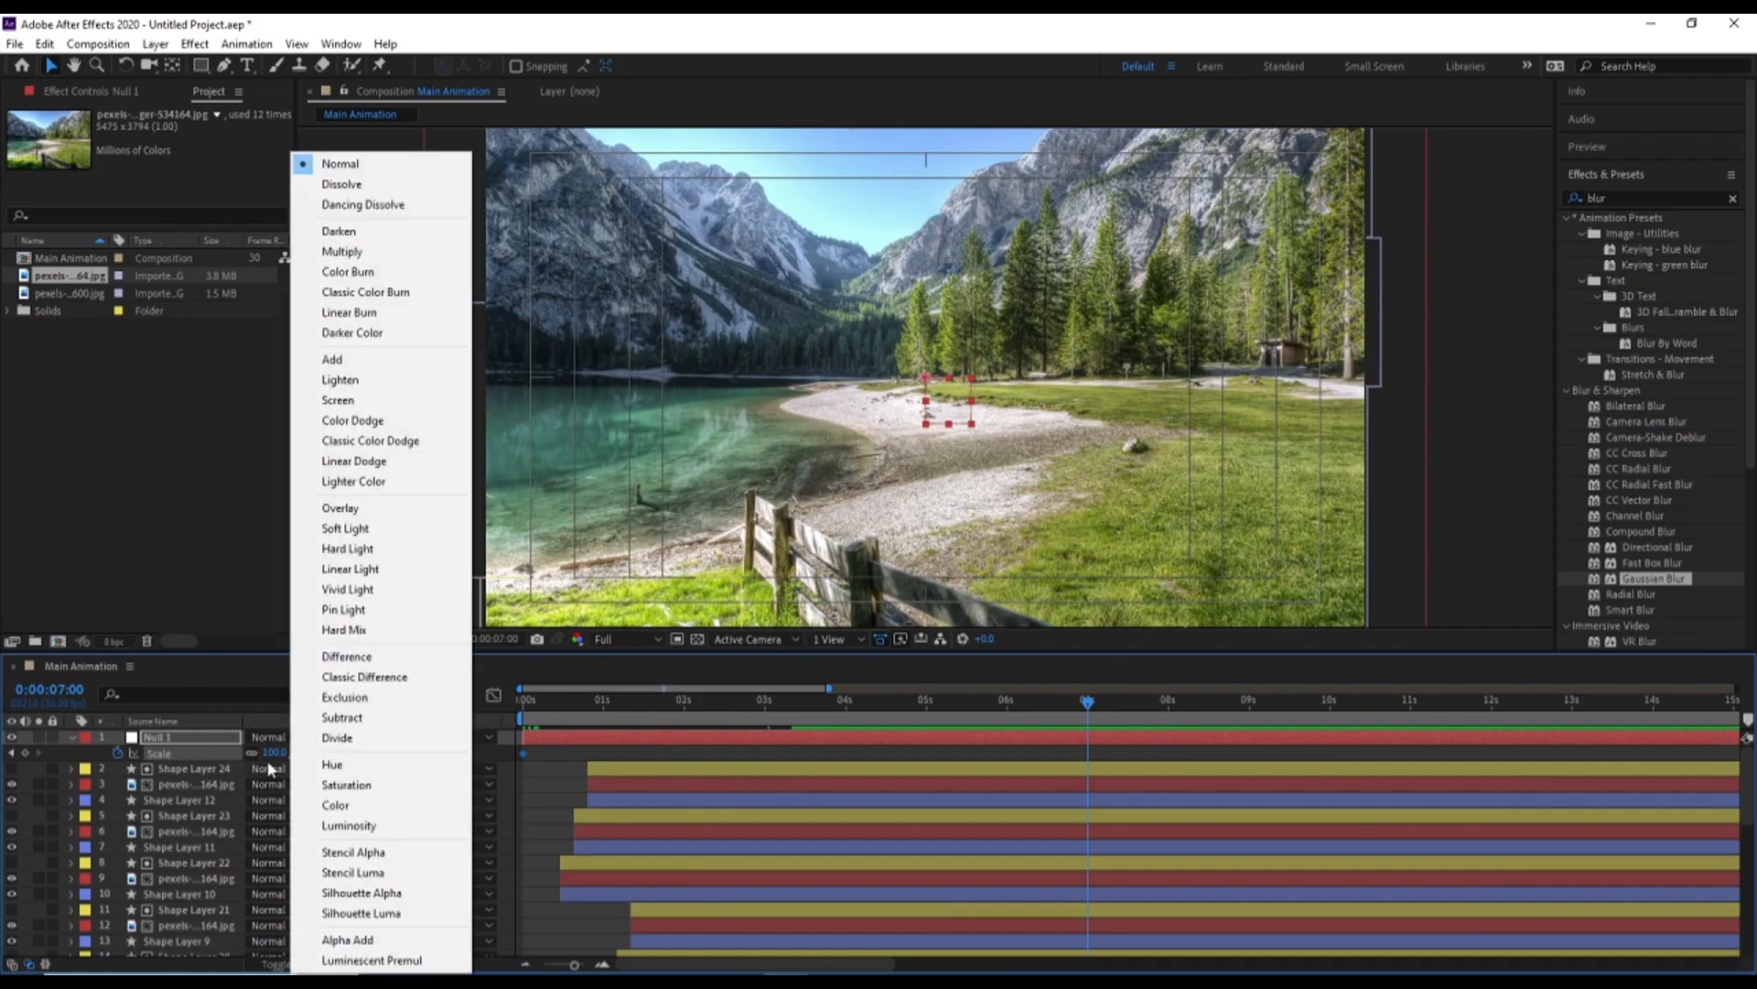
click(271, 752)
key(Return)
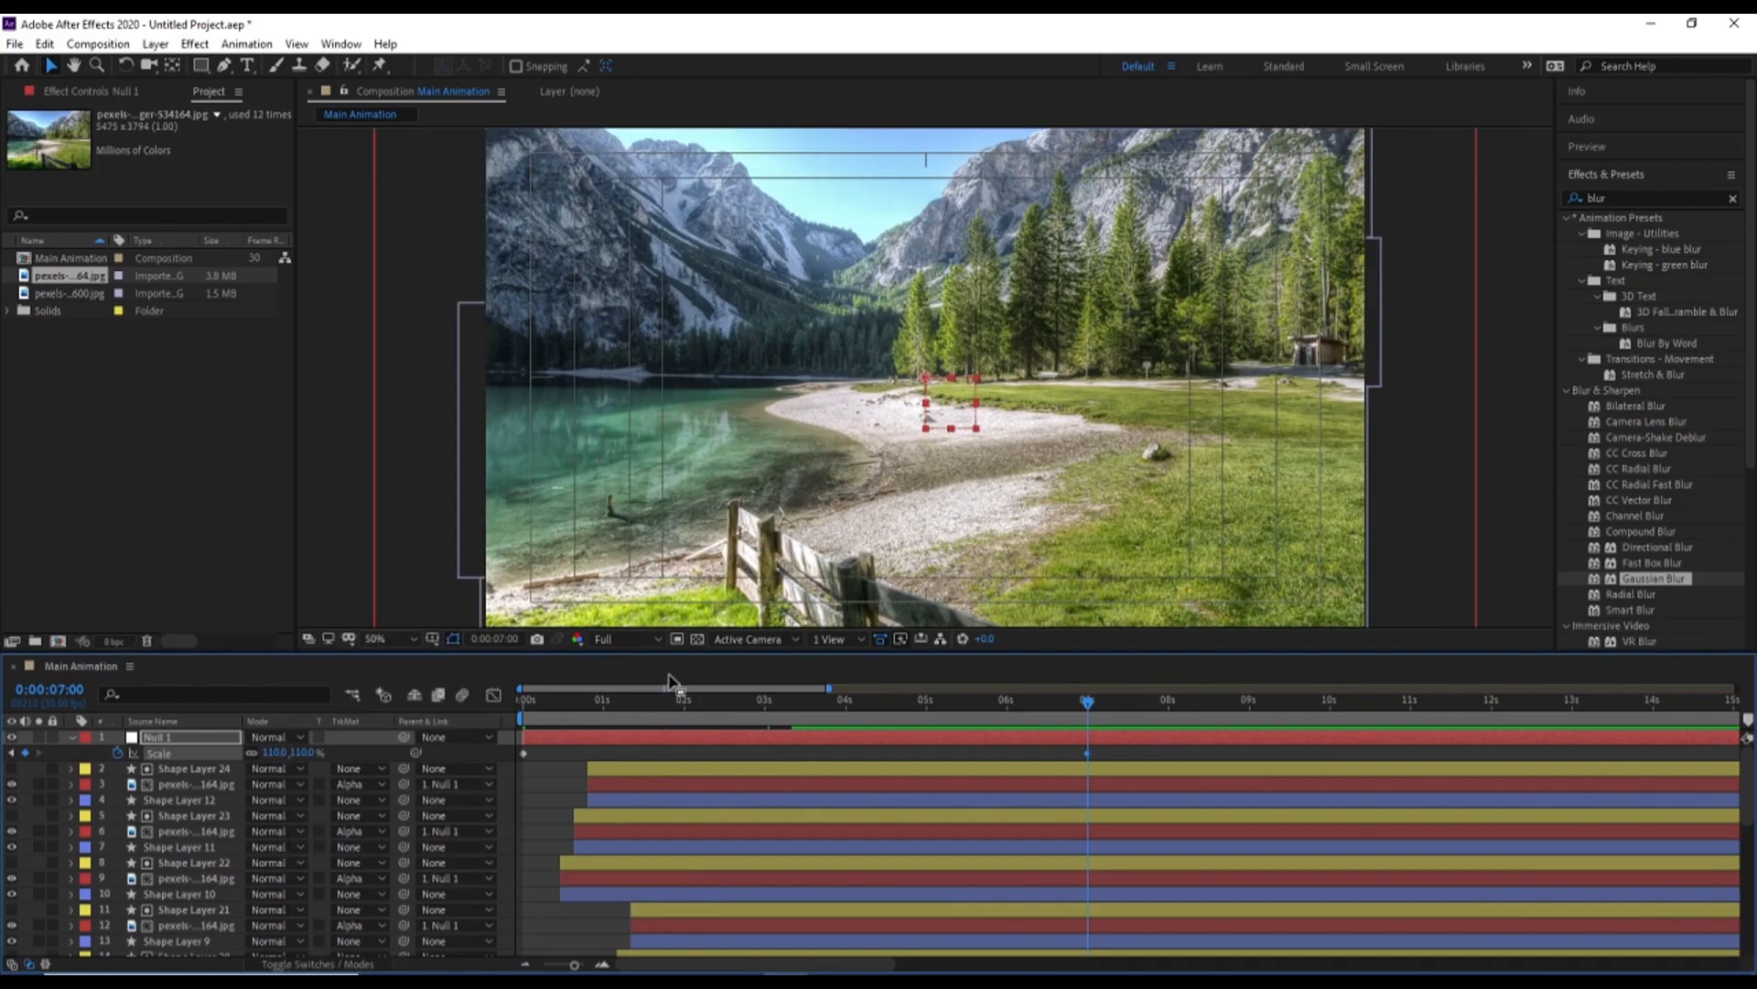
key(Home)
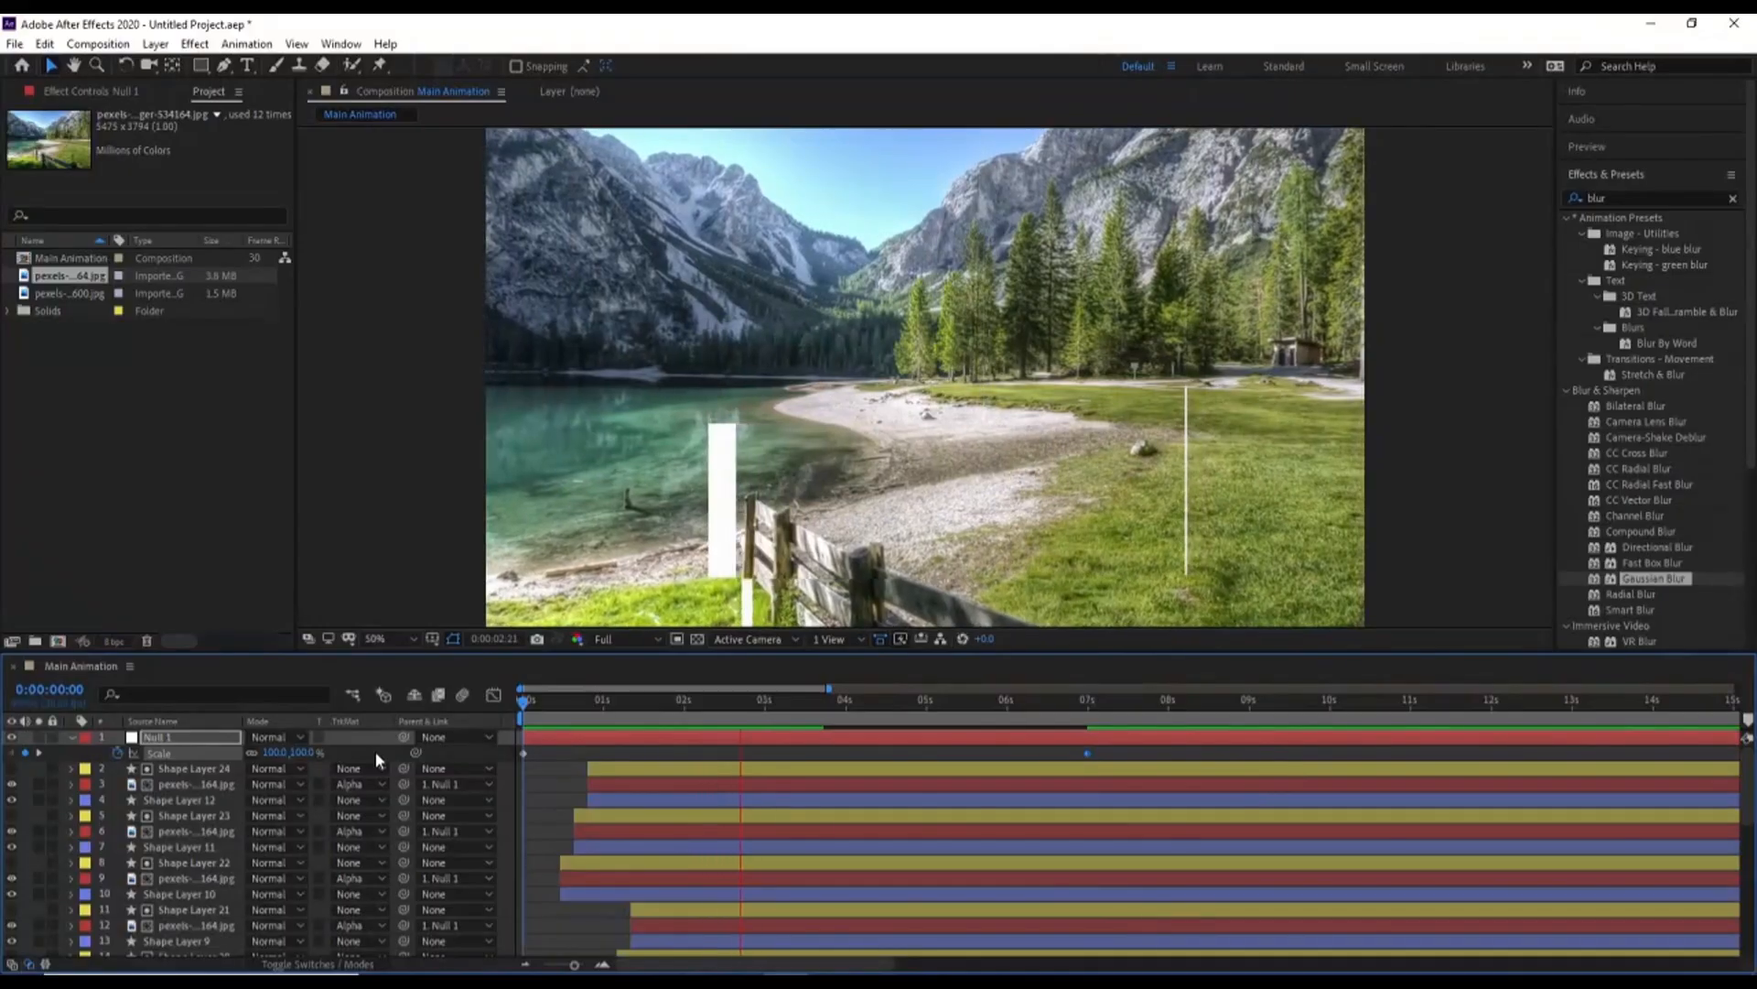
key(space)
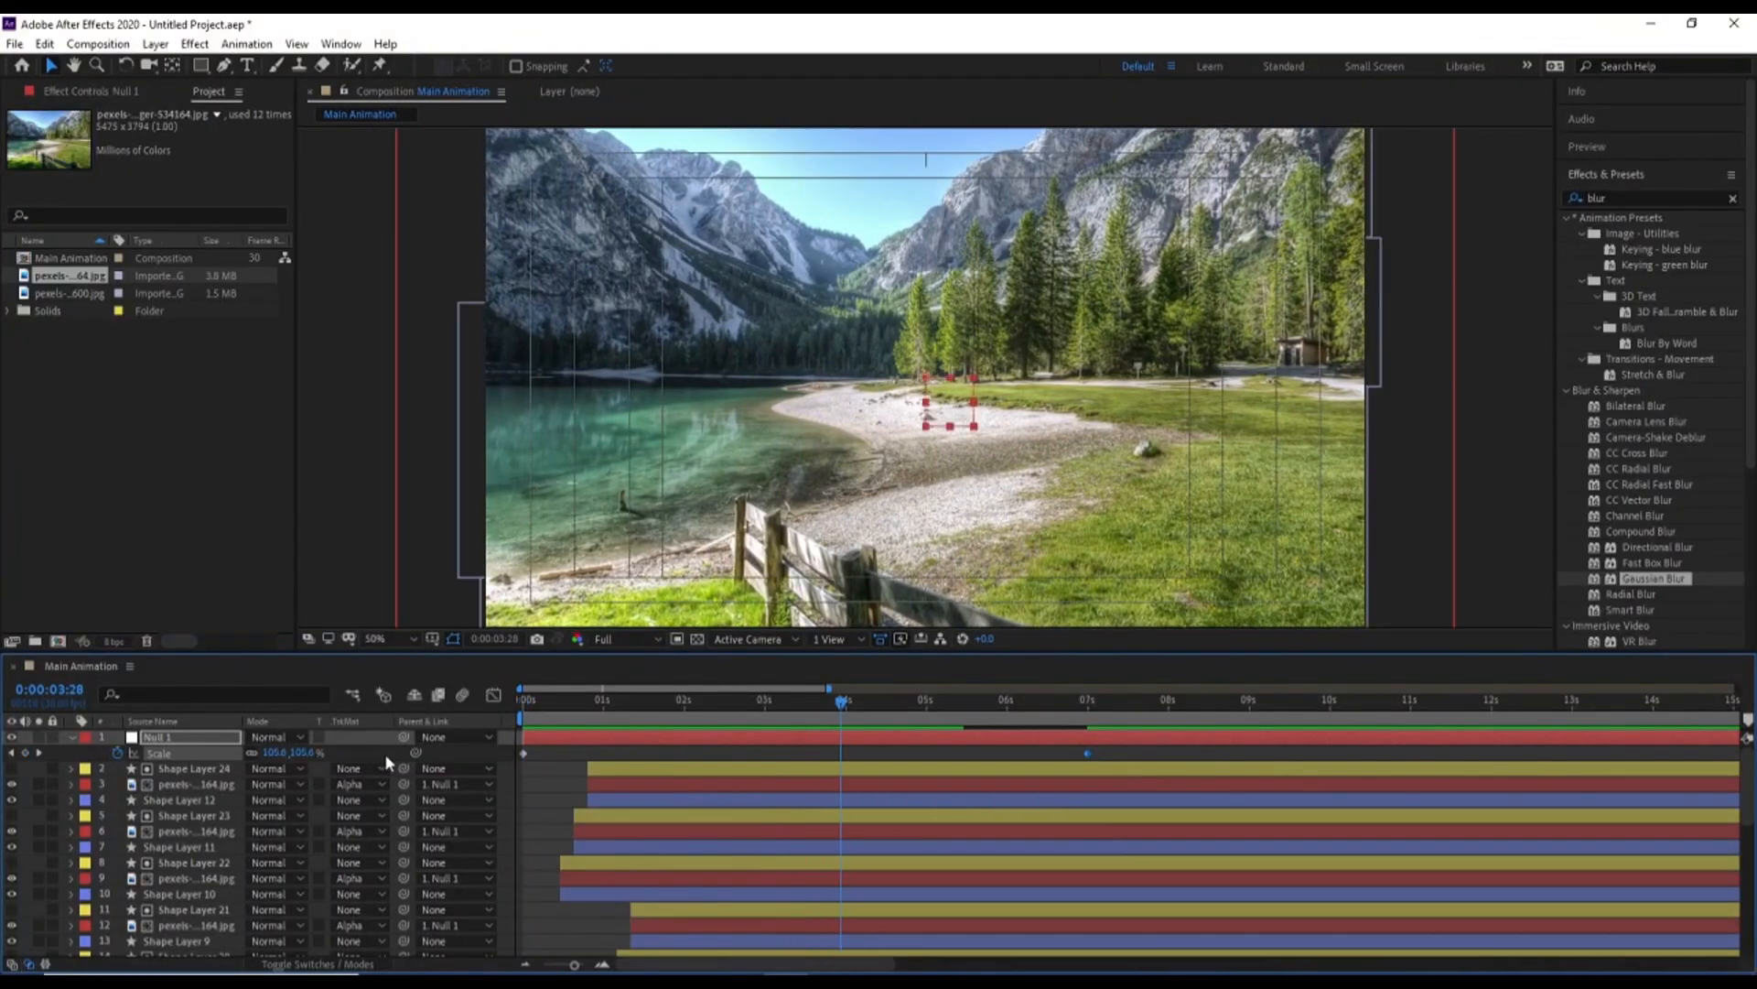
Pre-compose all layers of Main Animation into a composition named 1
click(544, 762)
key(ctrl+a)
key(ctrl+shift+c)
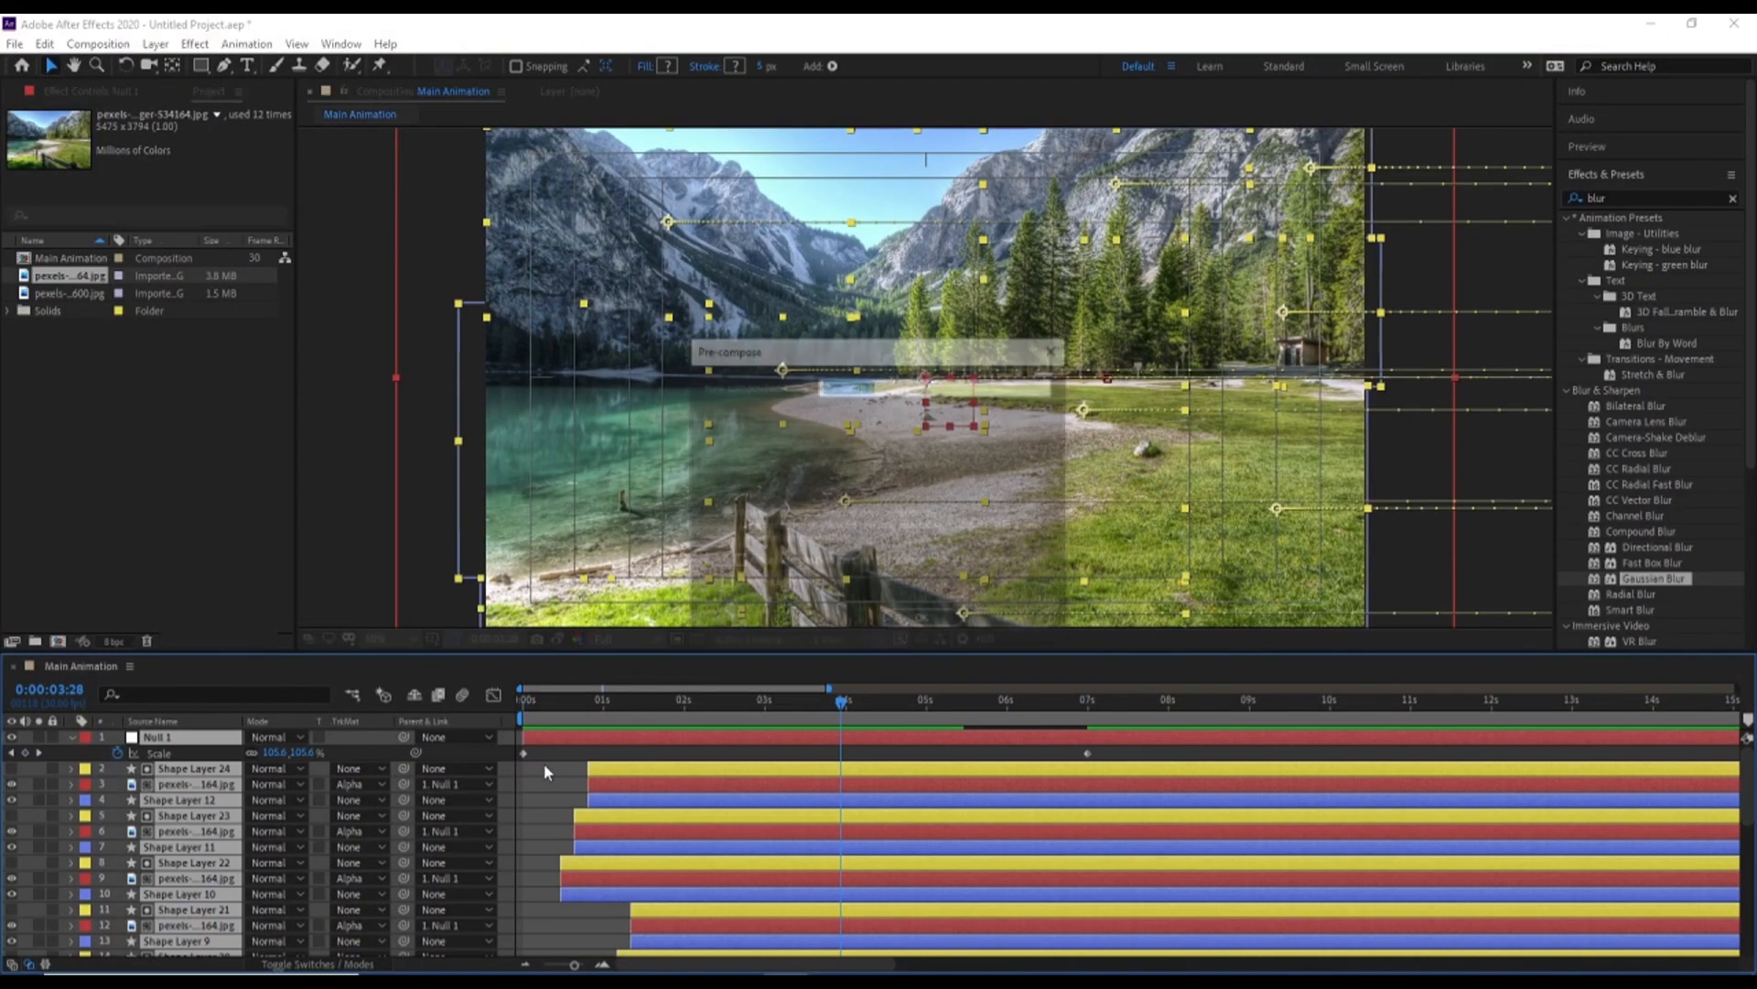
text(1)
key(Return)
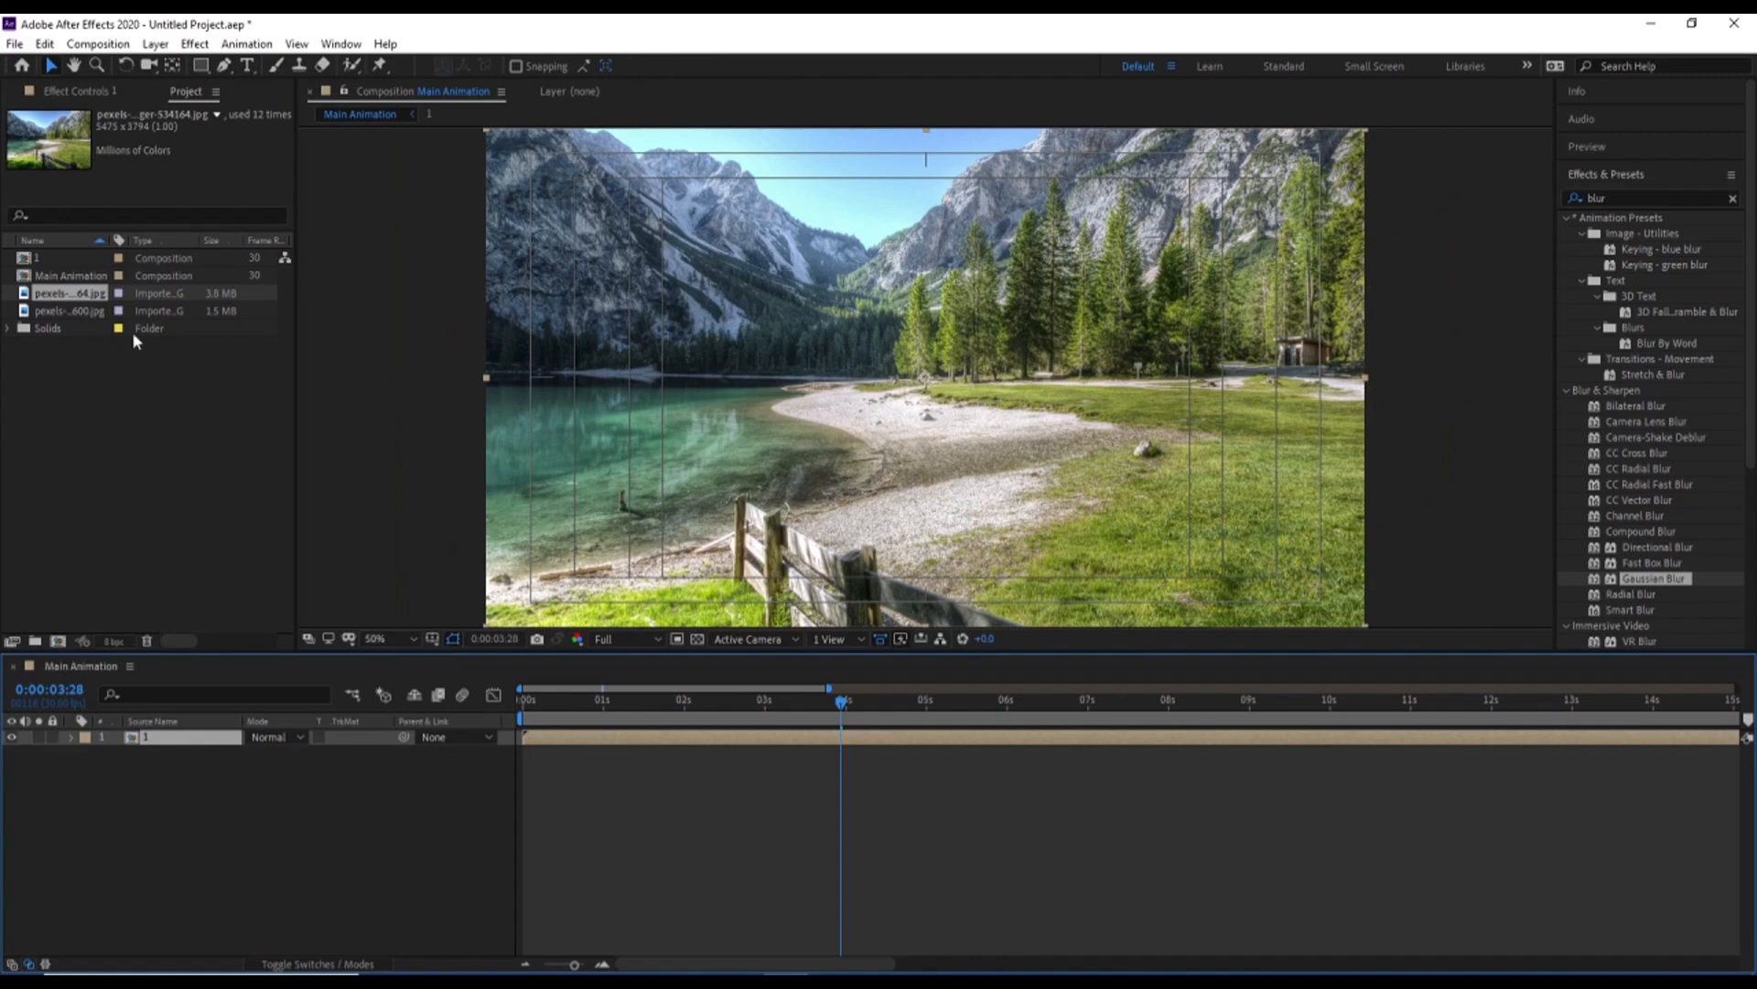
Duplicate composition 1 in the project and place the copy above layer 1 in the Main Animation timeline
click(56, 259)
key(ctrl+d)
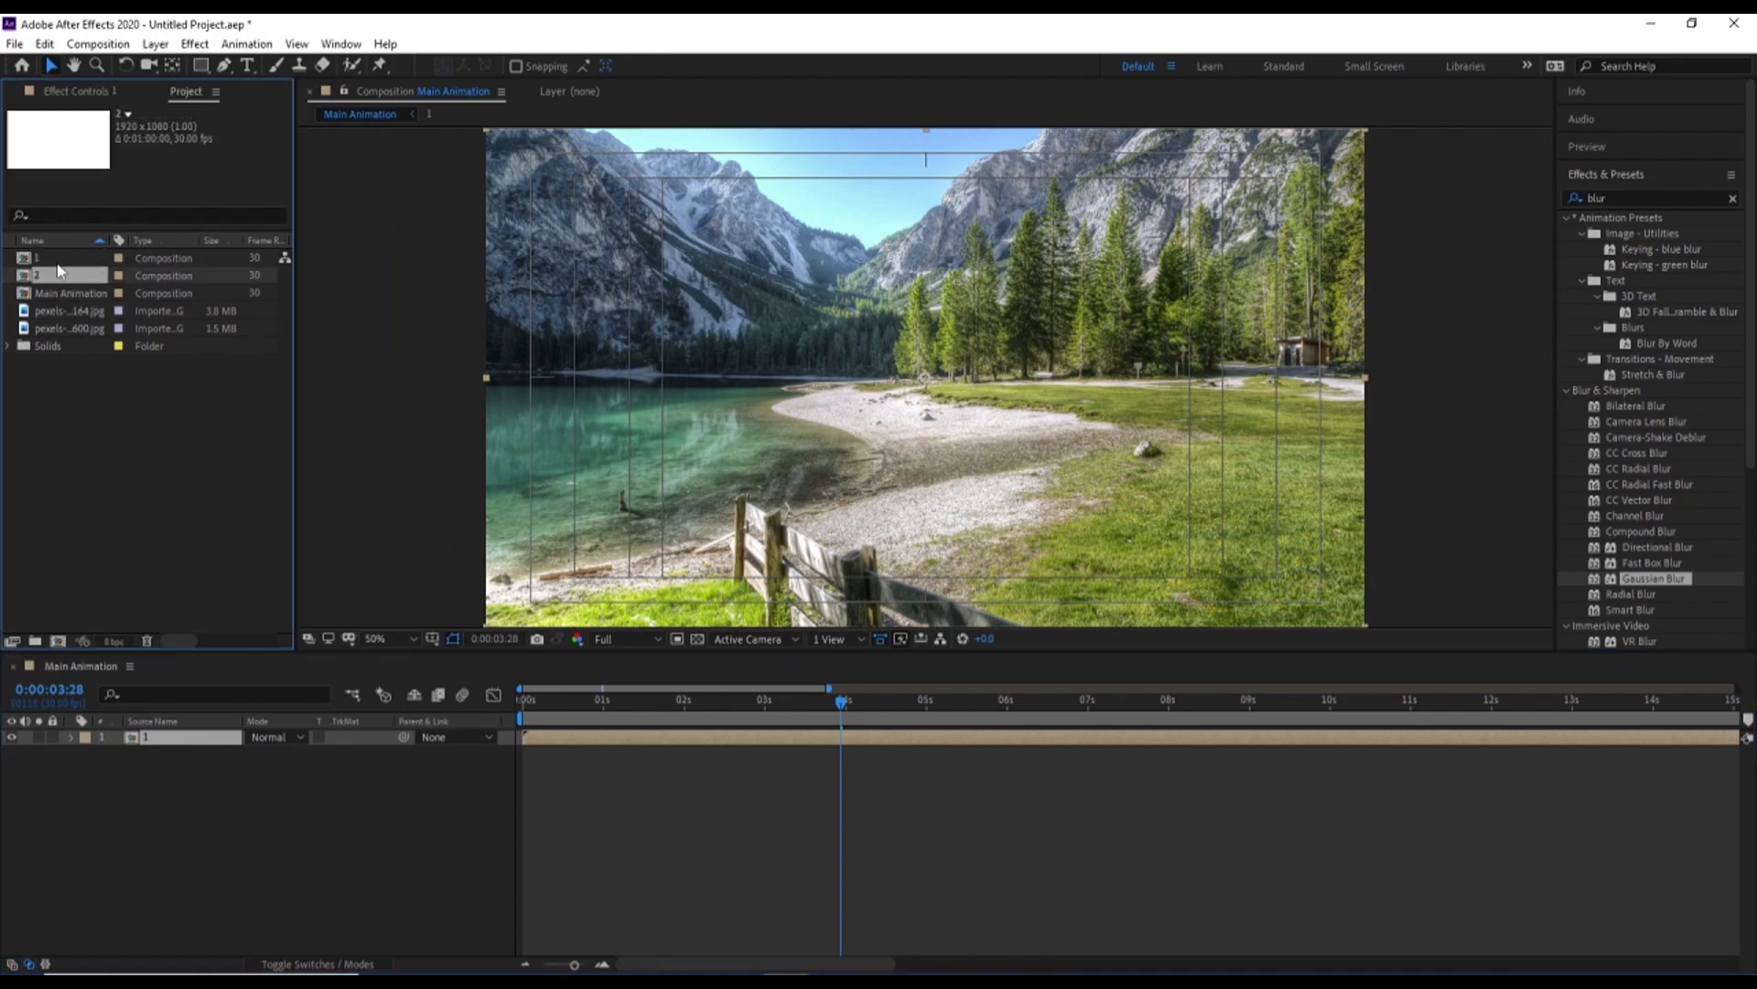
drag(52, 275, 189, 738)
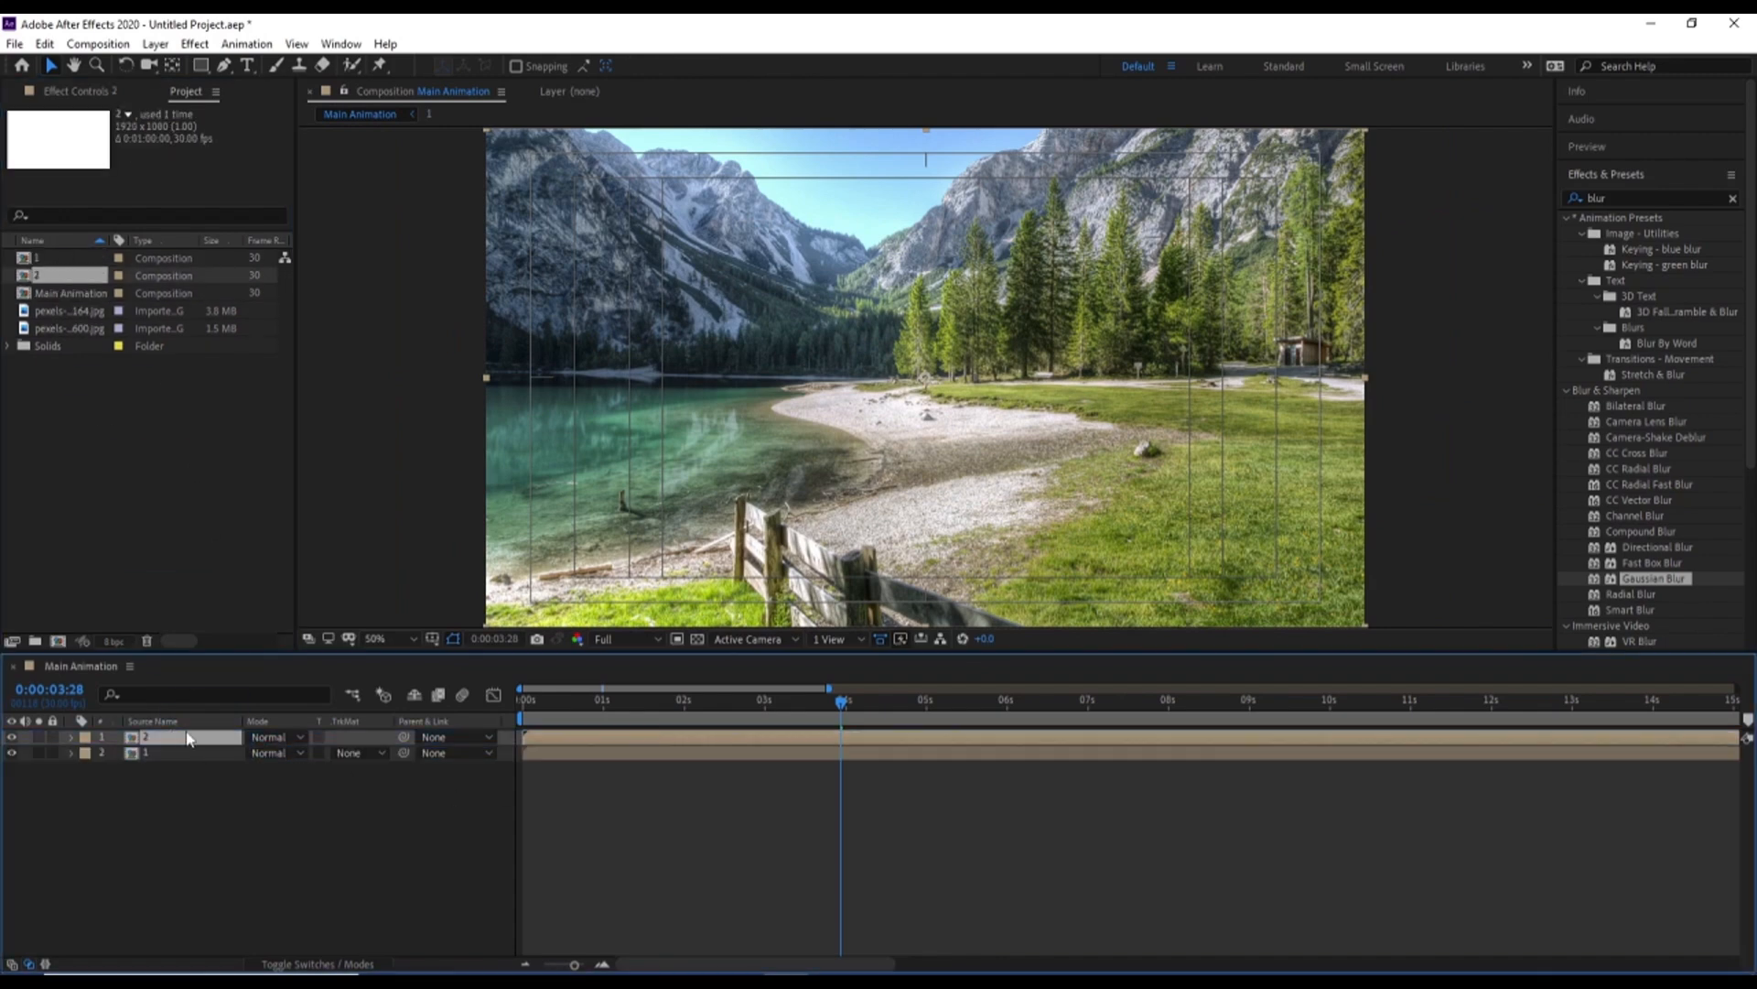
In composition 2, replace the source of all twelve photo layers with pexels-pixabay-247600.jpg
double_click(168, 742)
click(76, 330)
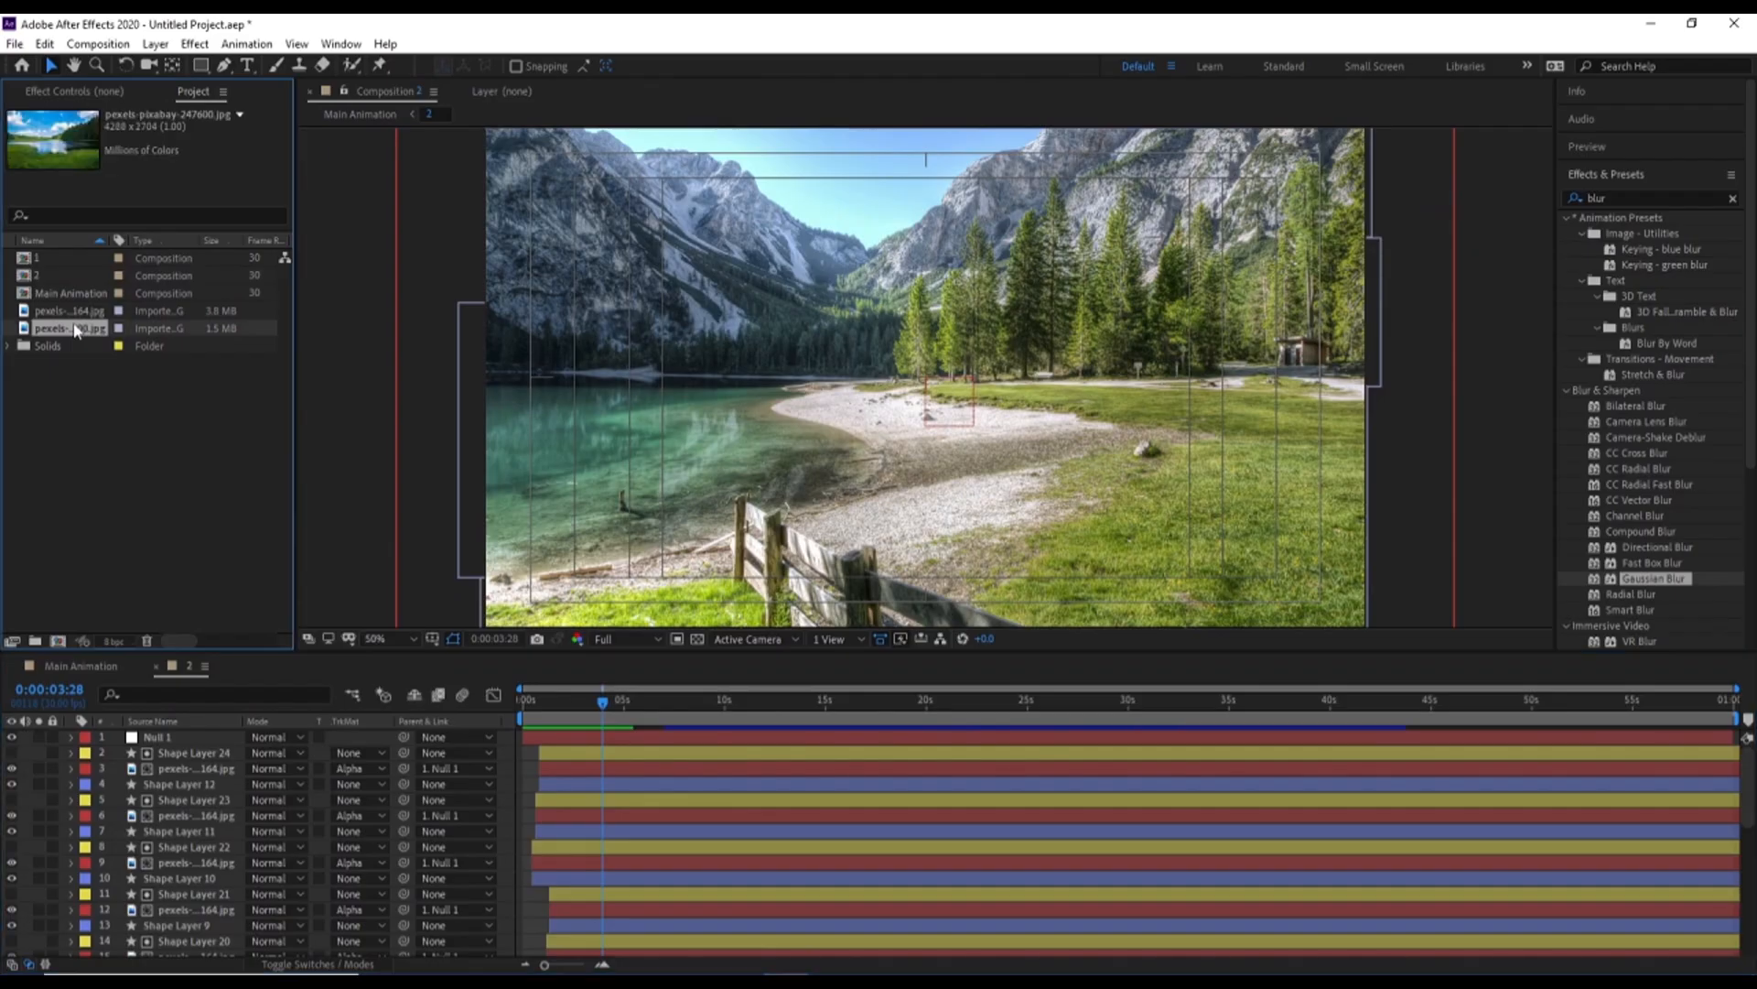
key(grave)
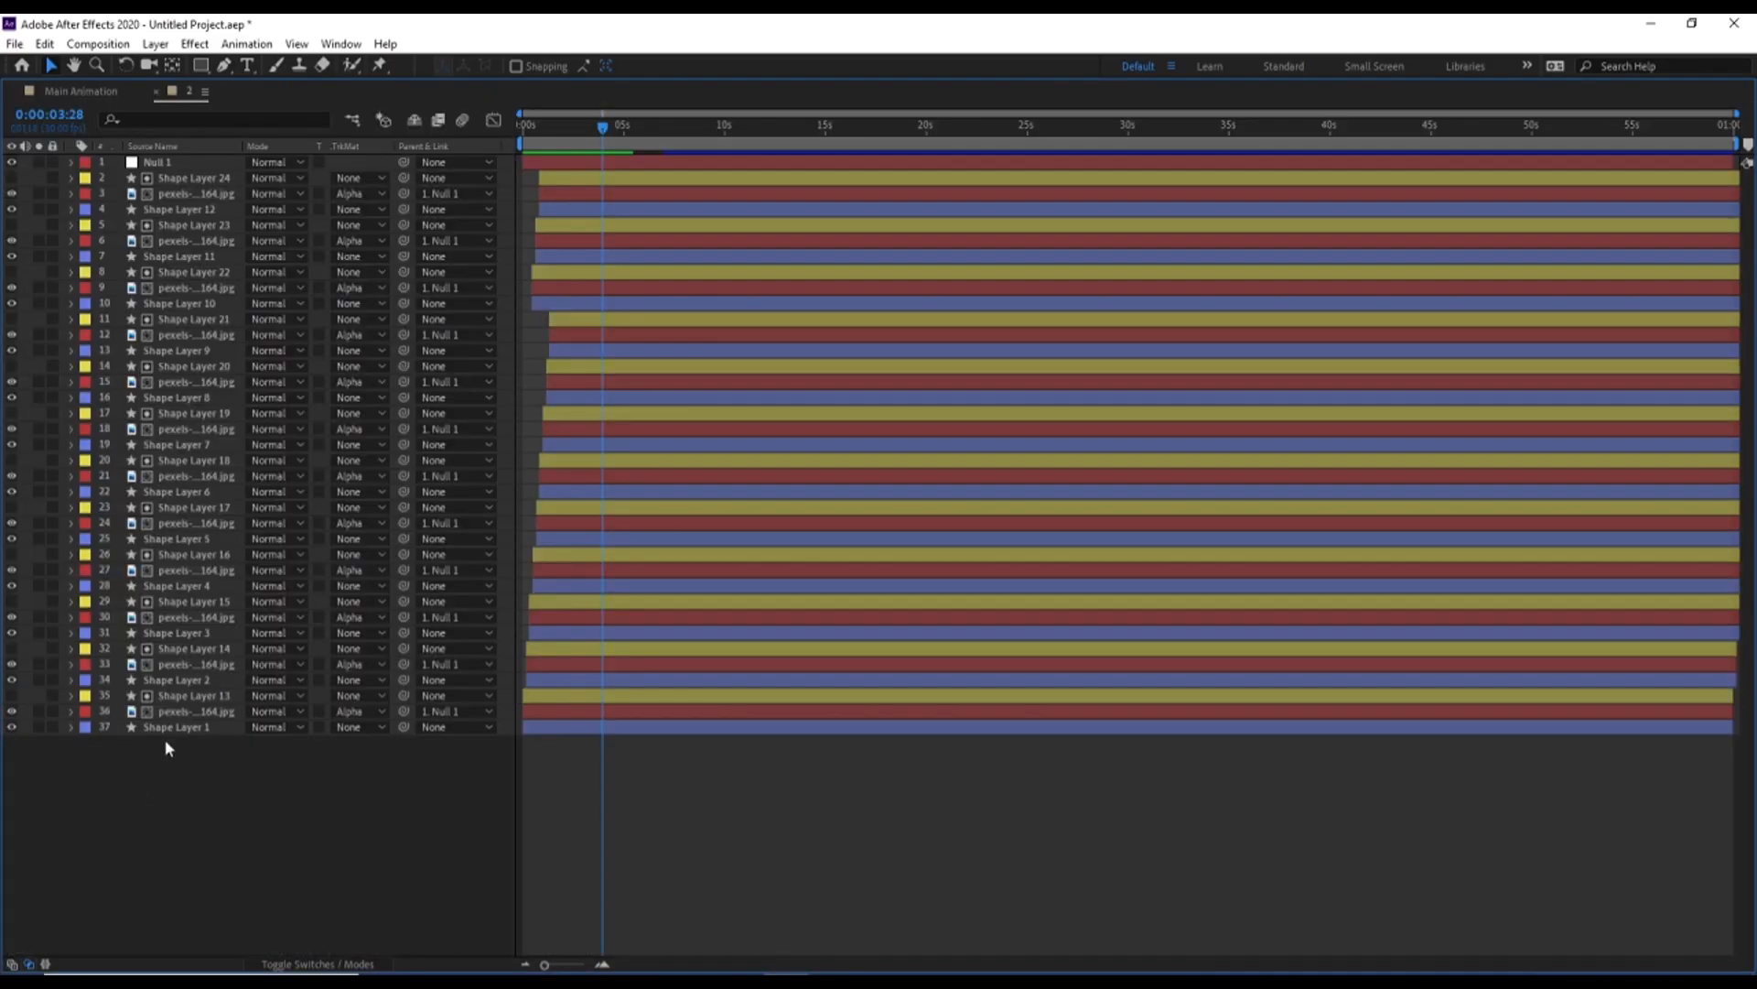
click(168, 714)
ctrl+click(165, 666)
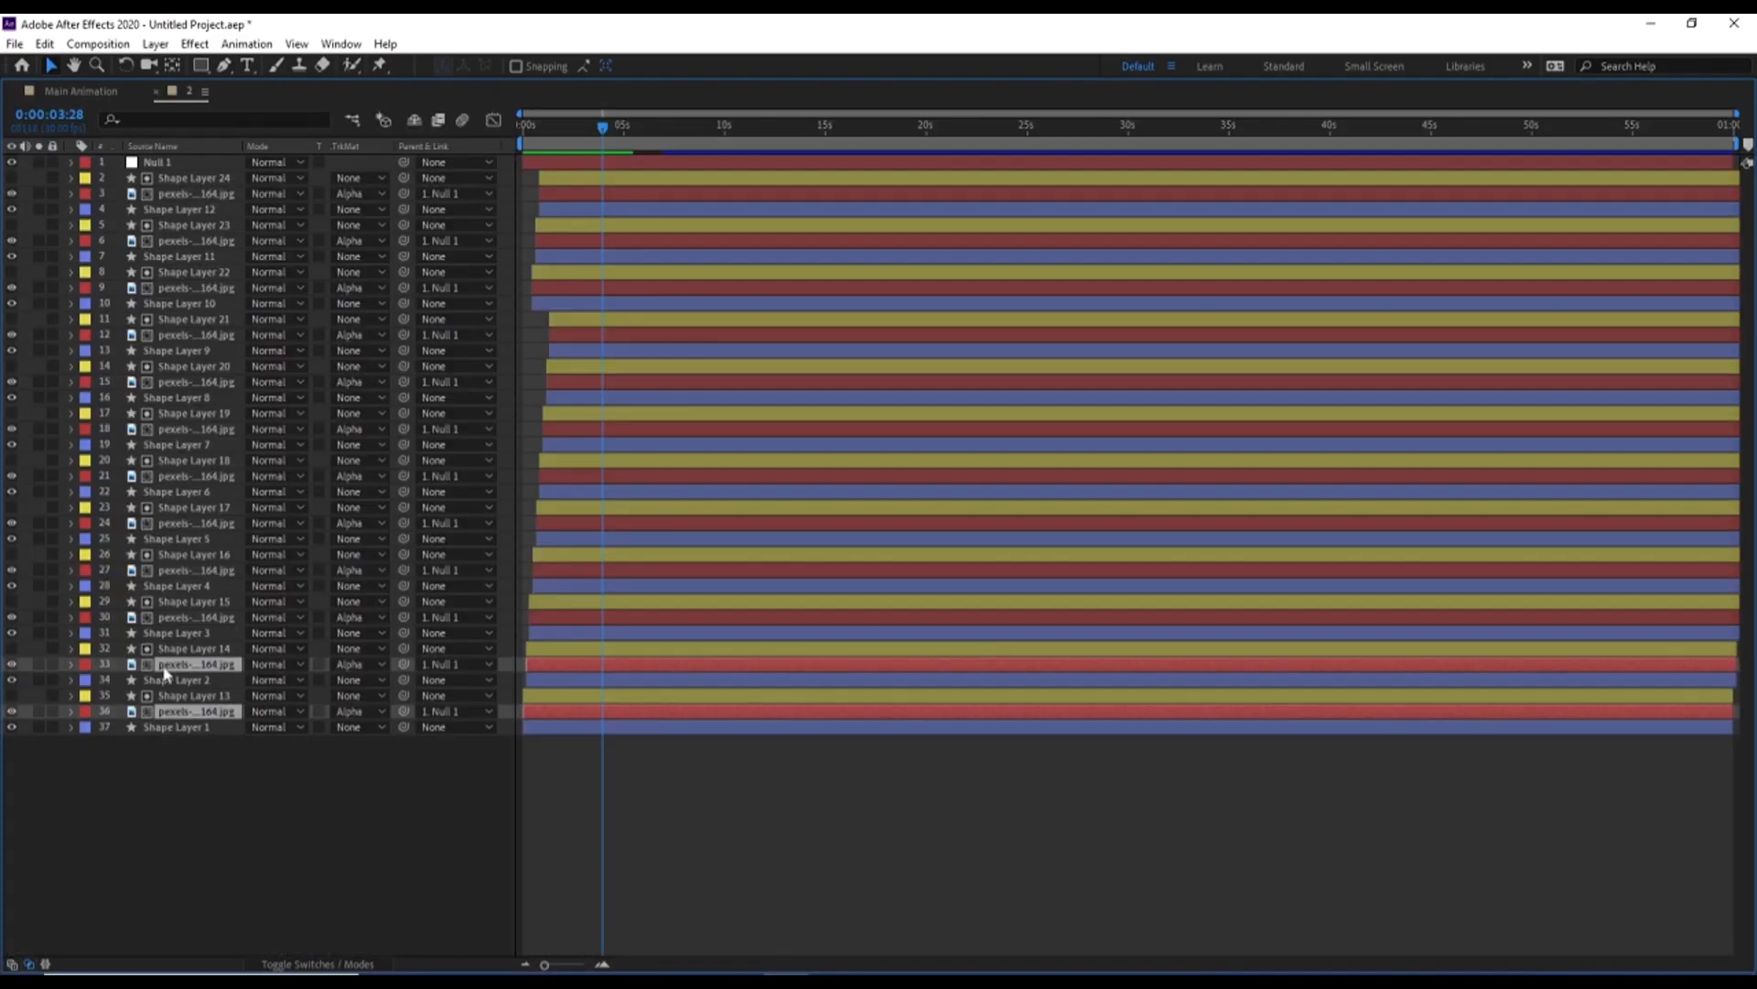
ctrl+click(163, 619)
ctrl+click(167, 572)
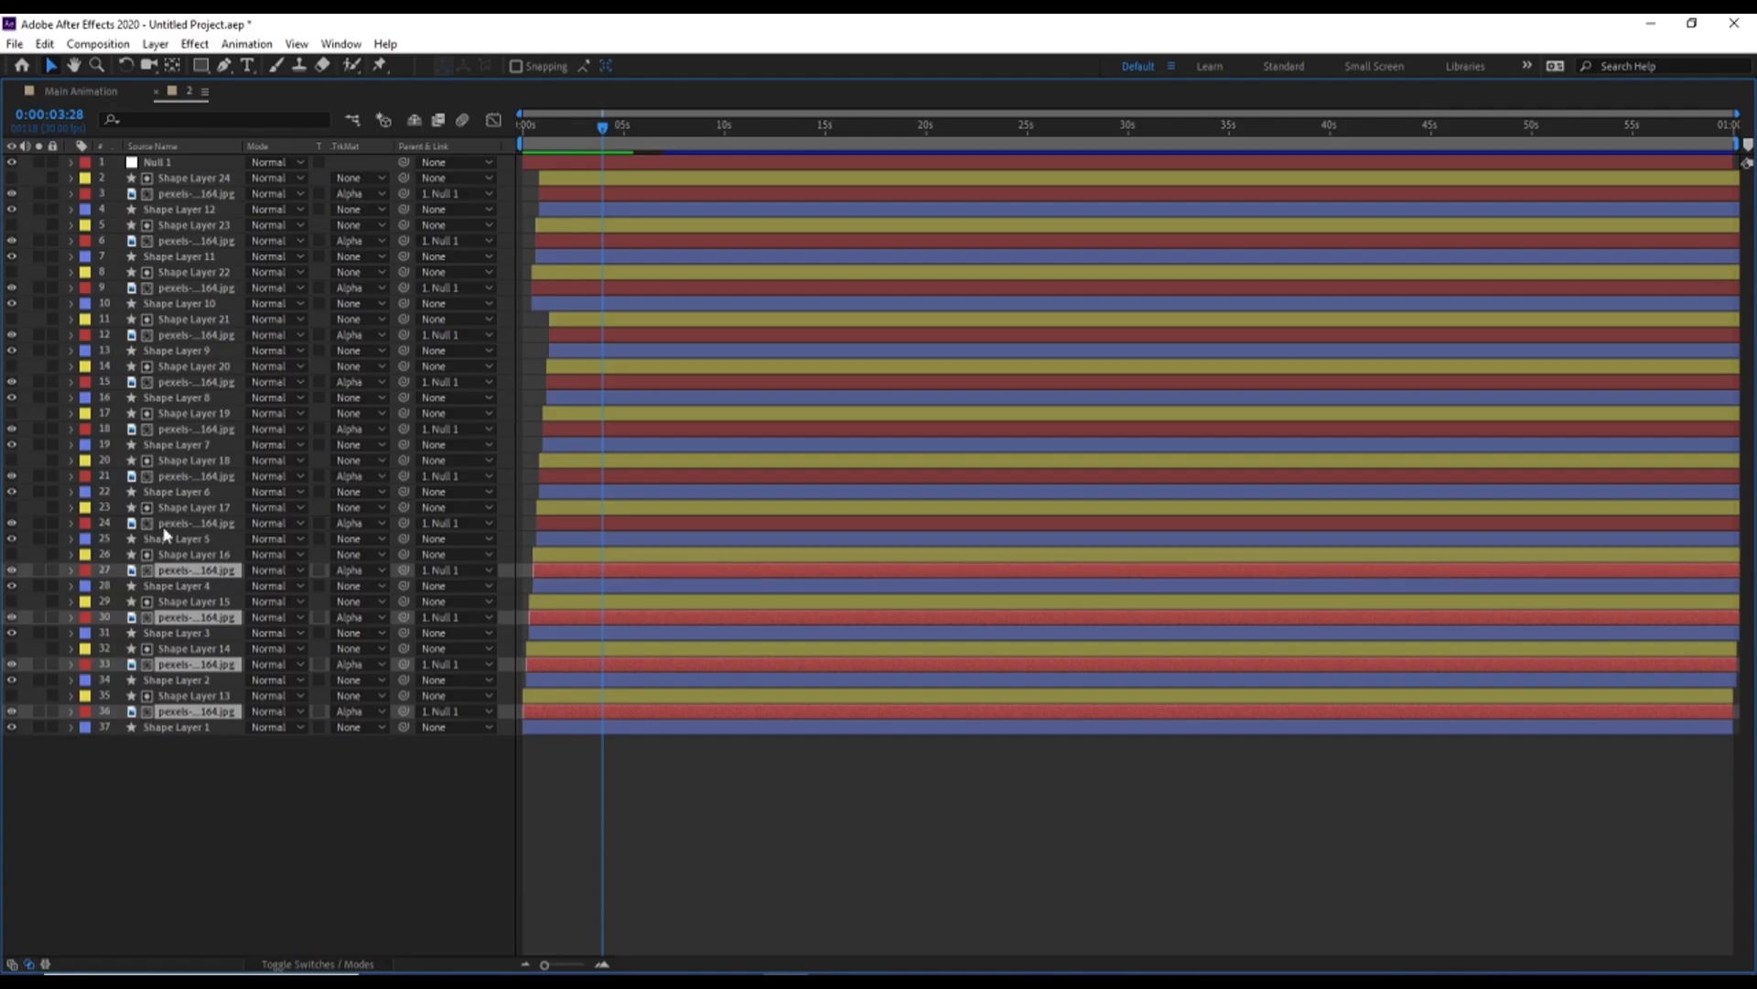
ctrl+click(167, 524)
ctrl+click(171, 478)
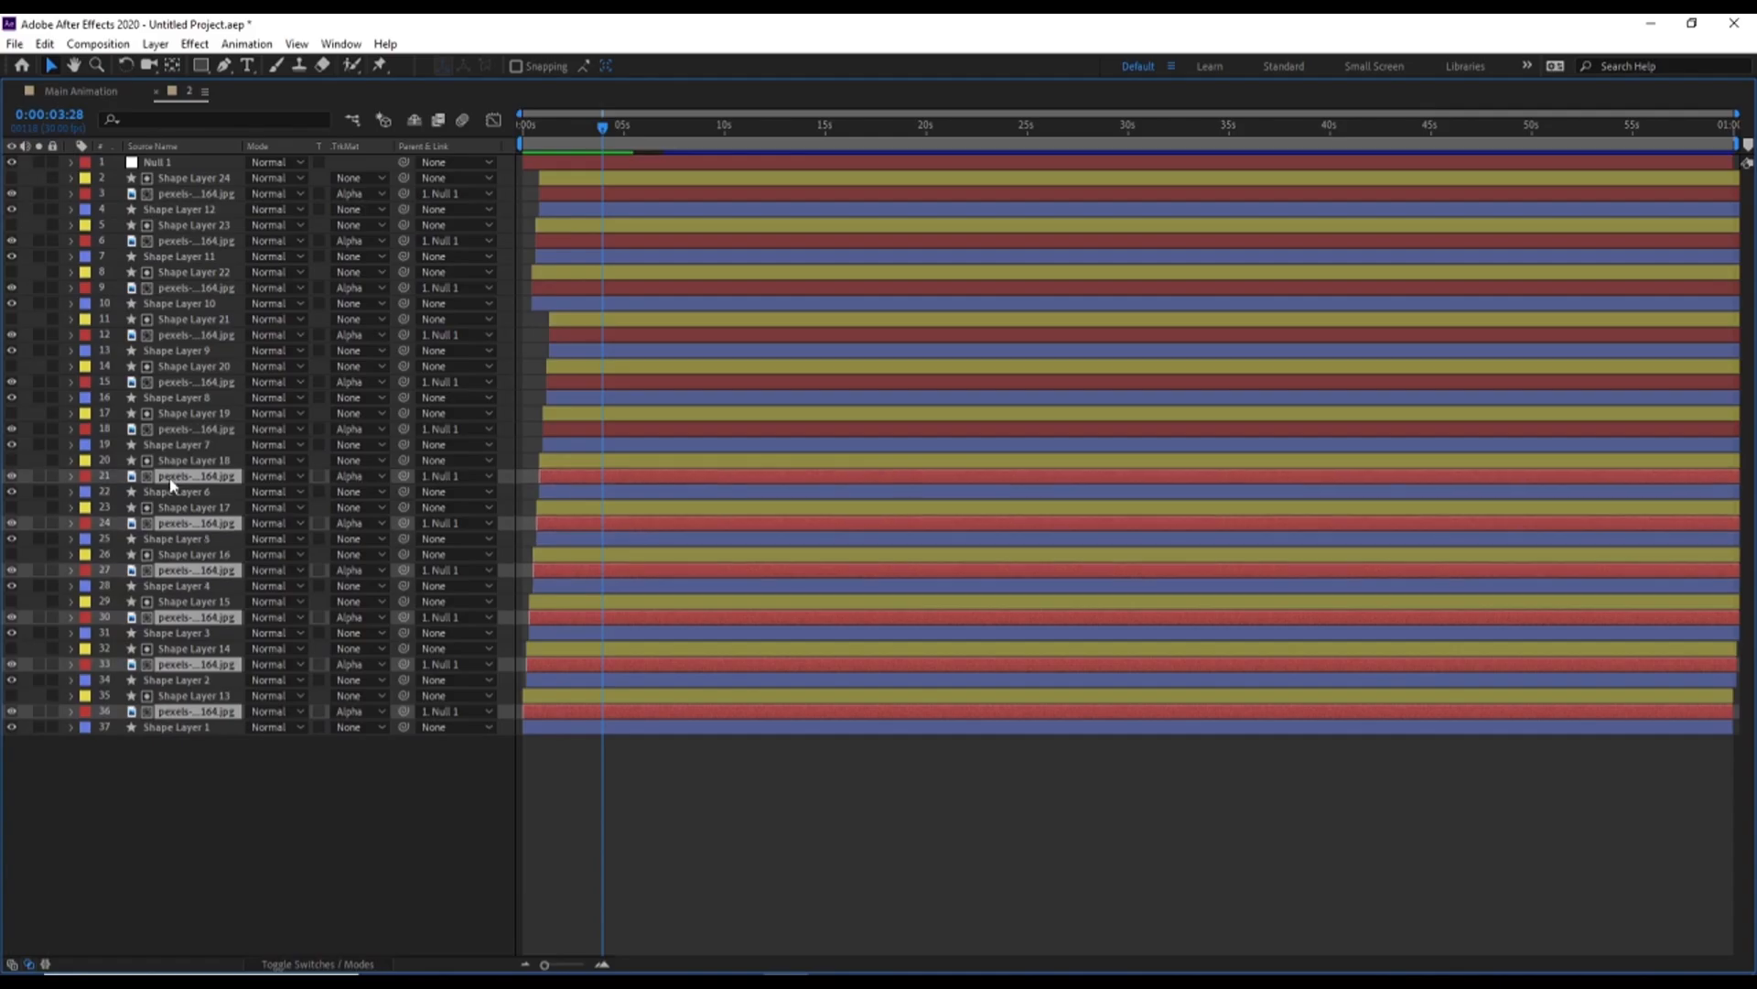
ctrl+click(165, 427)
ctrl+click(162, 384)
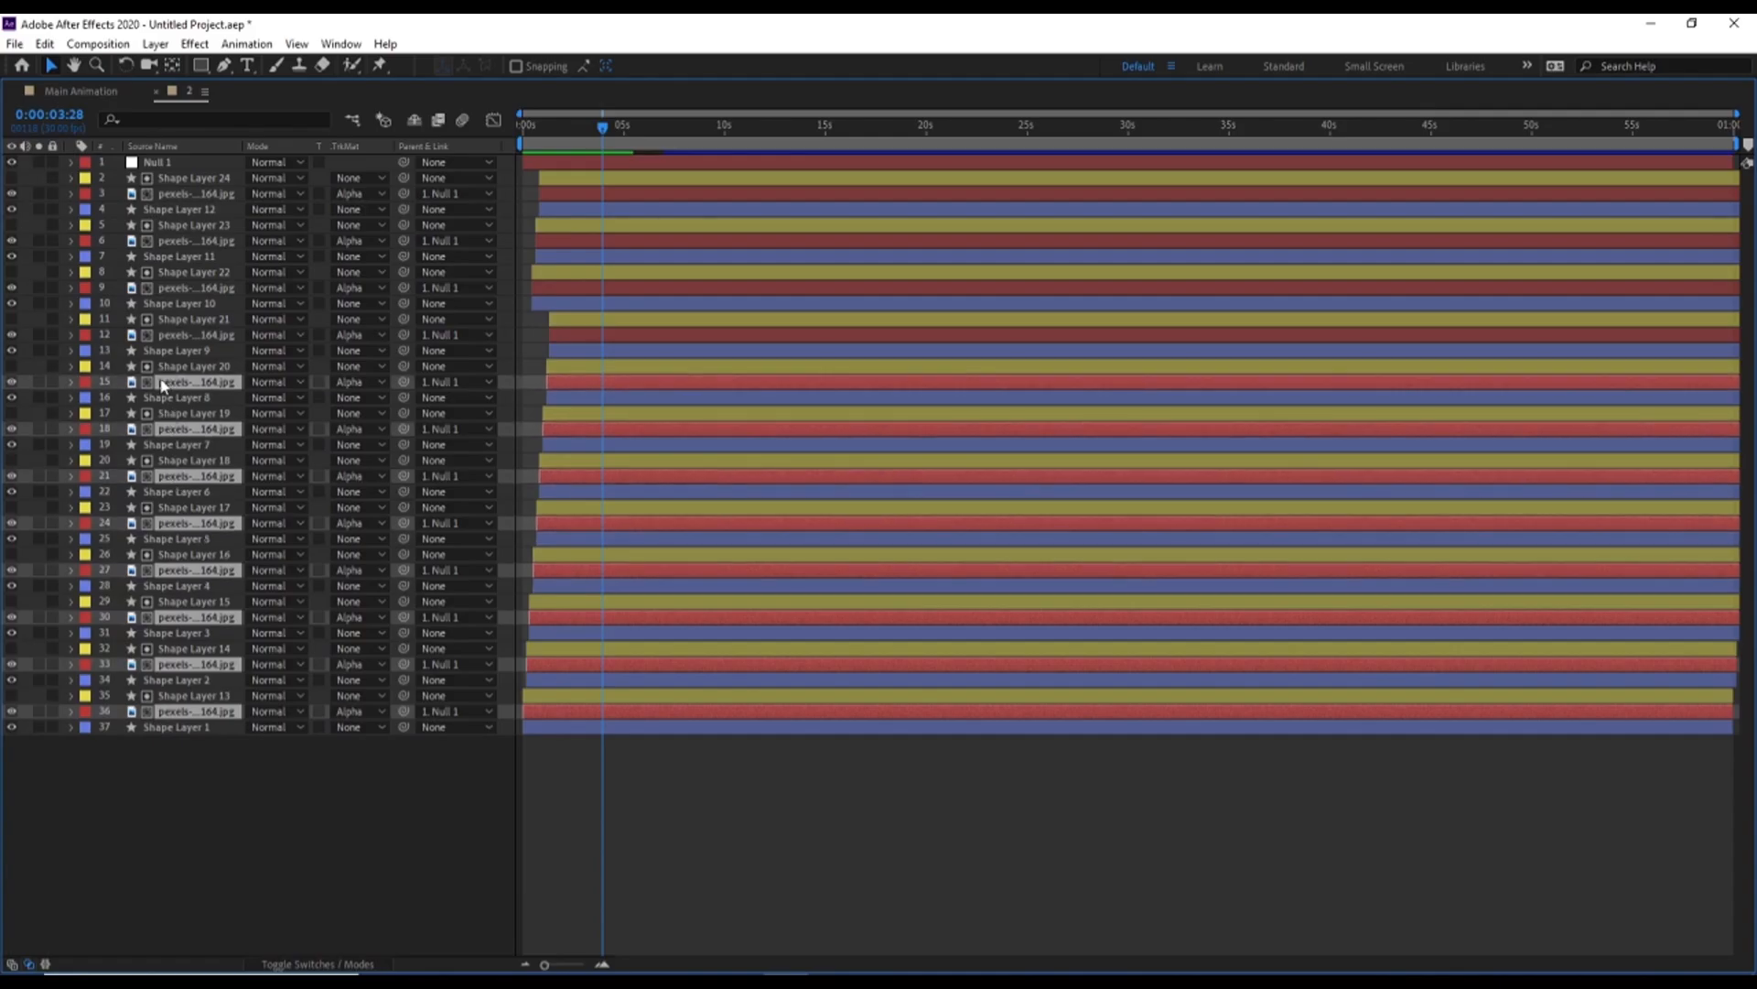
ctrl+click(173, 333)
ctrl+click(168, 289)
ctrl+click(170, 242)
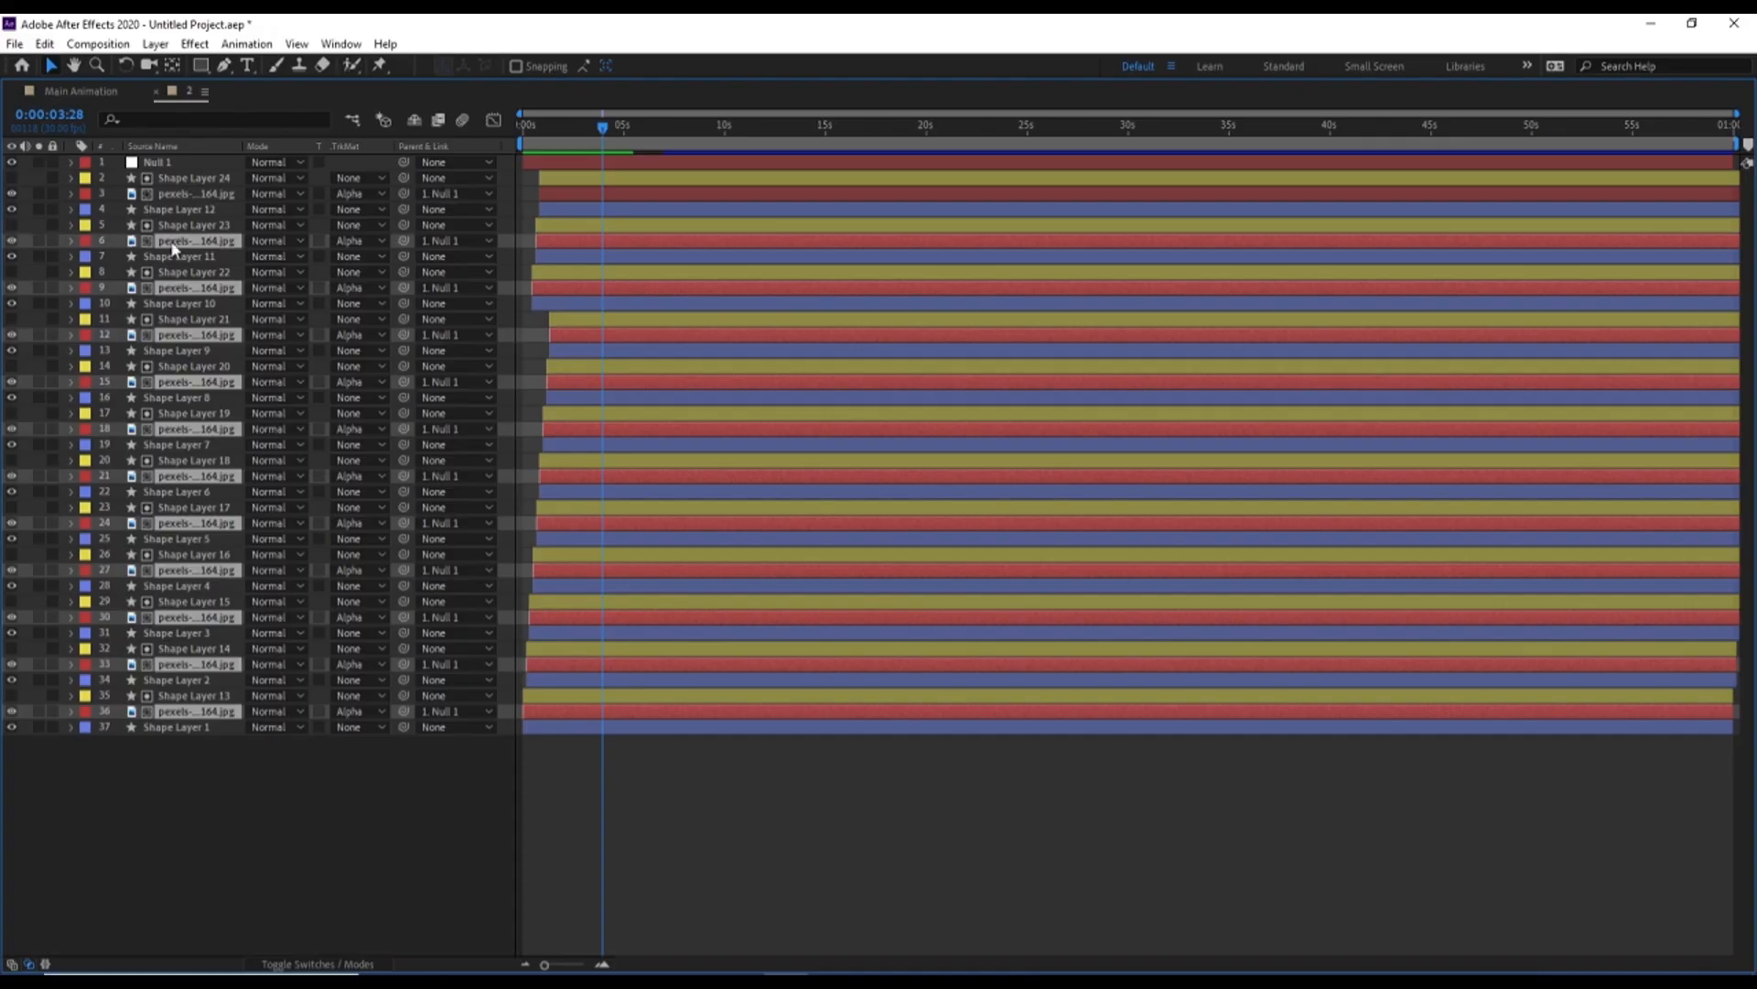
ctrl+click(174, 194)
key(grave)
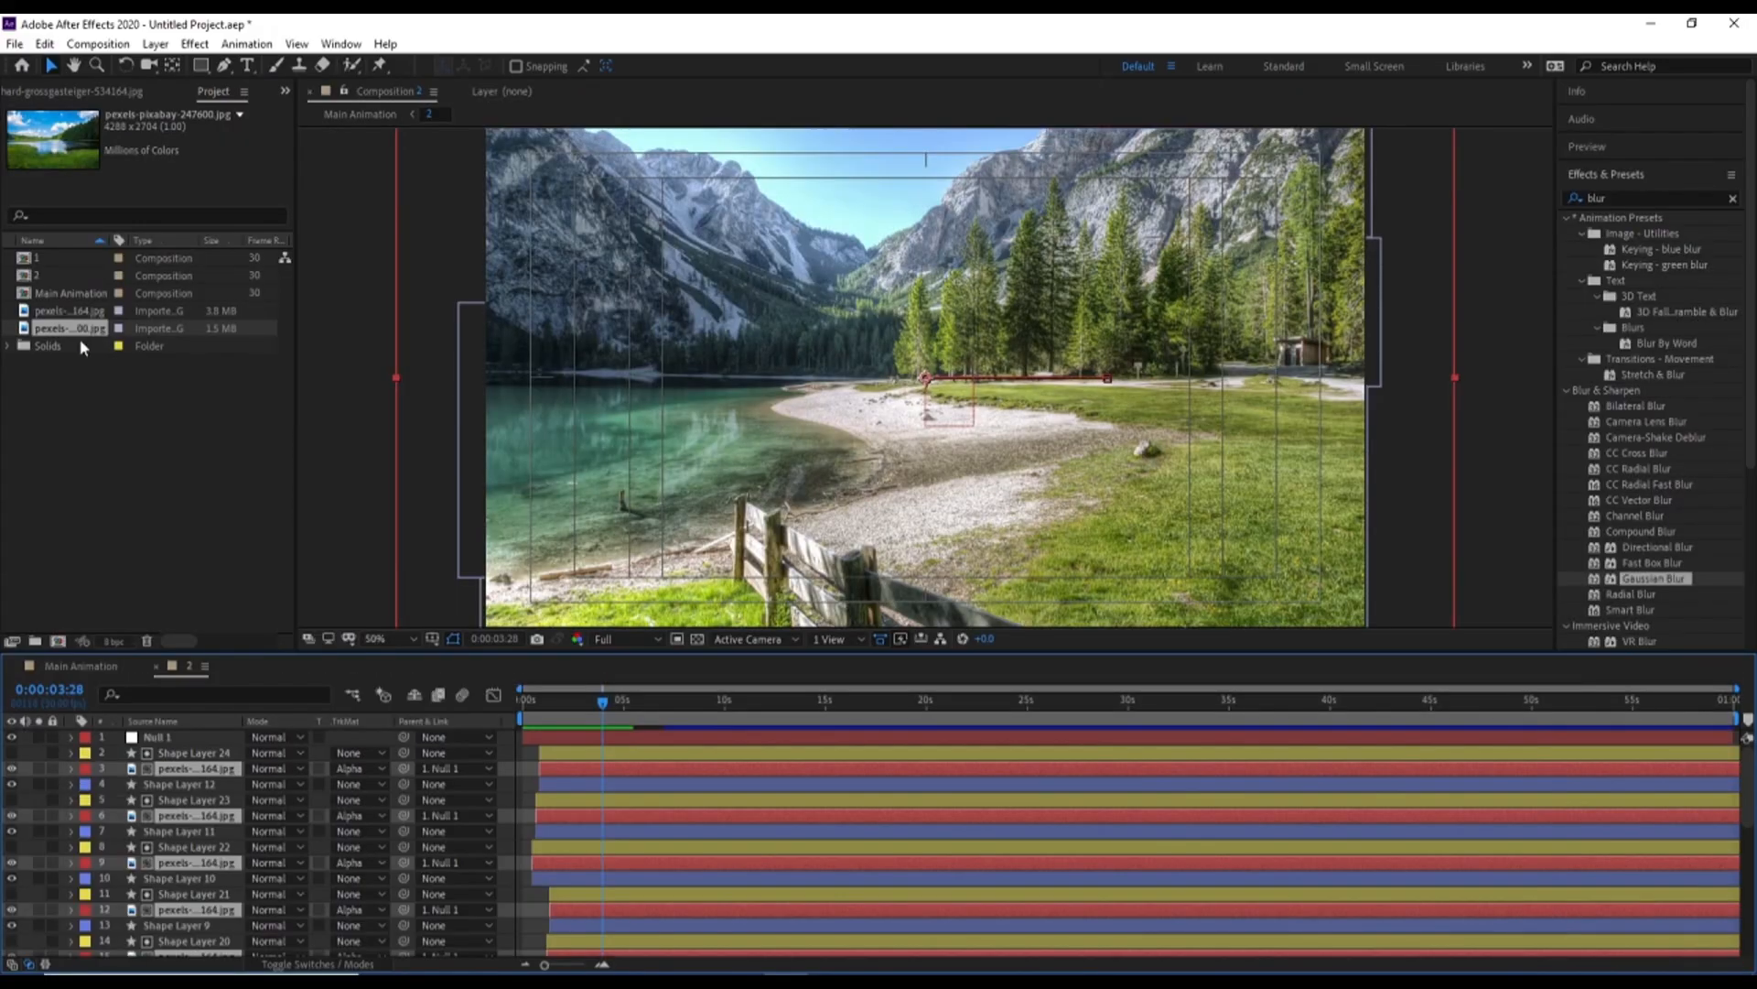
drag(64, 335, 217, 773)
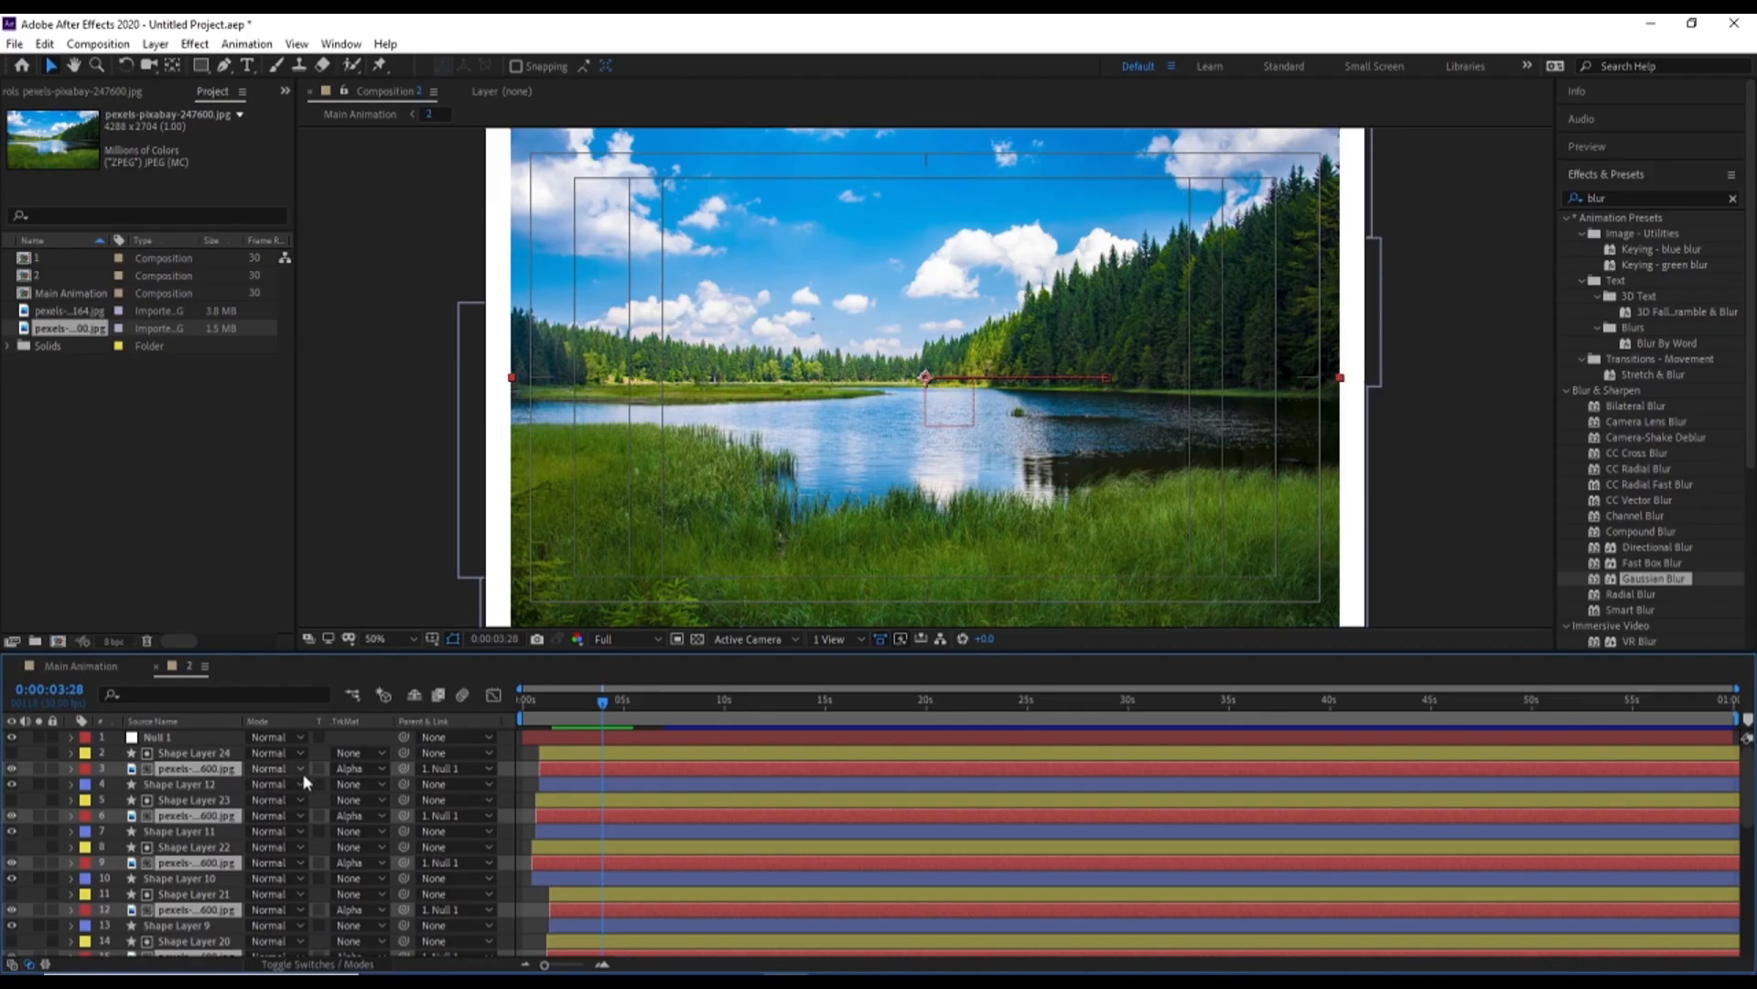
Set the scale of the twelve replaced photo layers to 47% and return to the start of composition 2
key(s)
drag(272, 758, 362, 763)
key(Home)
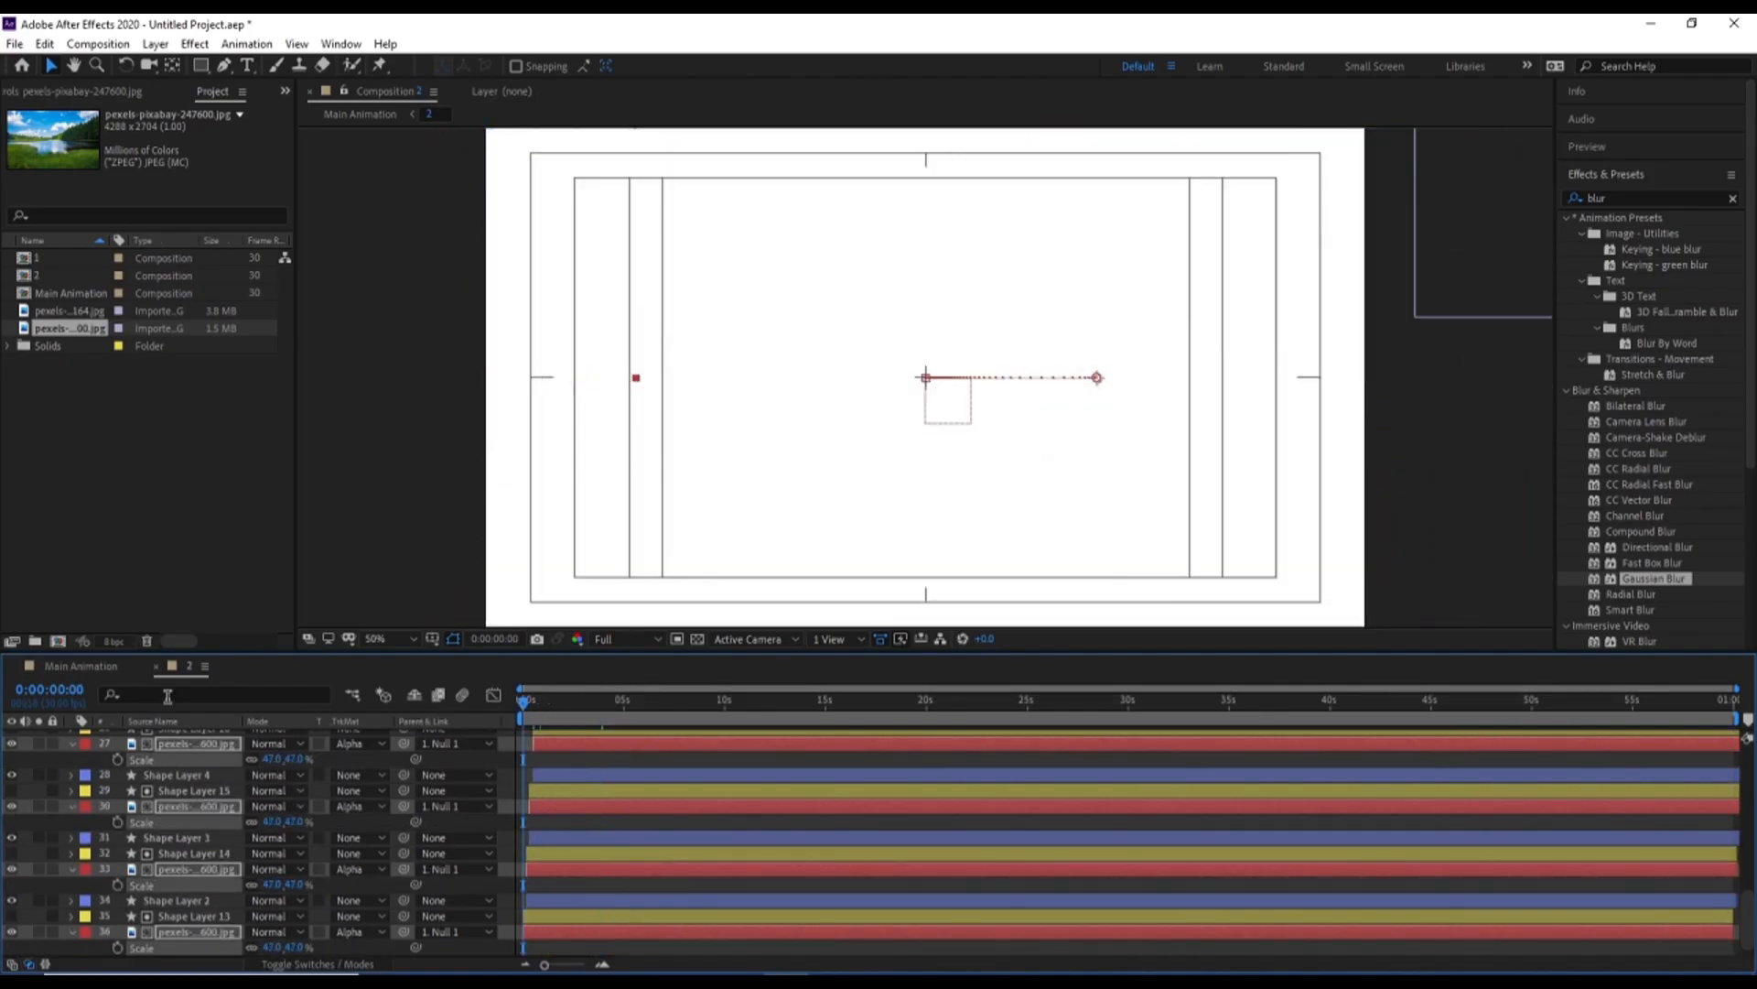
In Main Animation, shift layer 2 to start at 0:00:04:00, begin the work area there, and preview the transition
click(108, 667)
key(space)
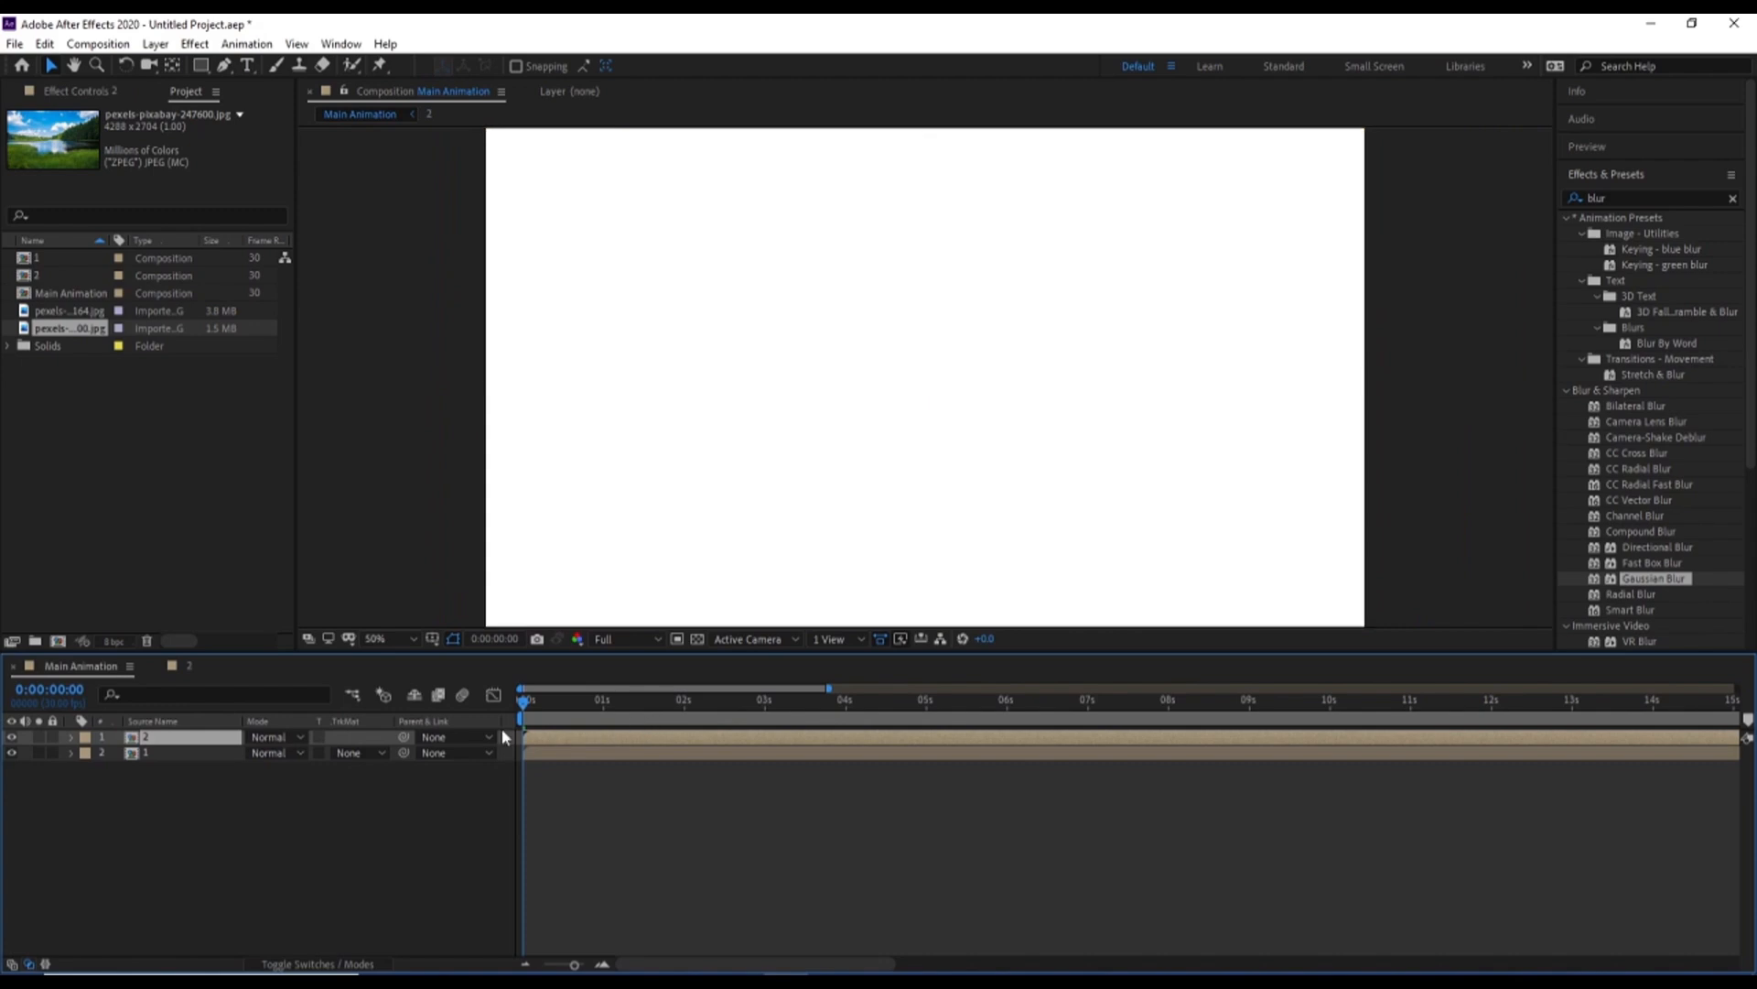
key(space)
key(space)
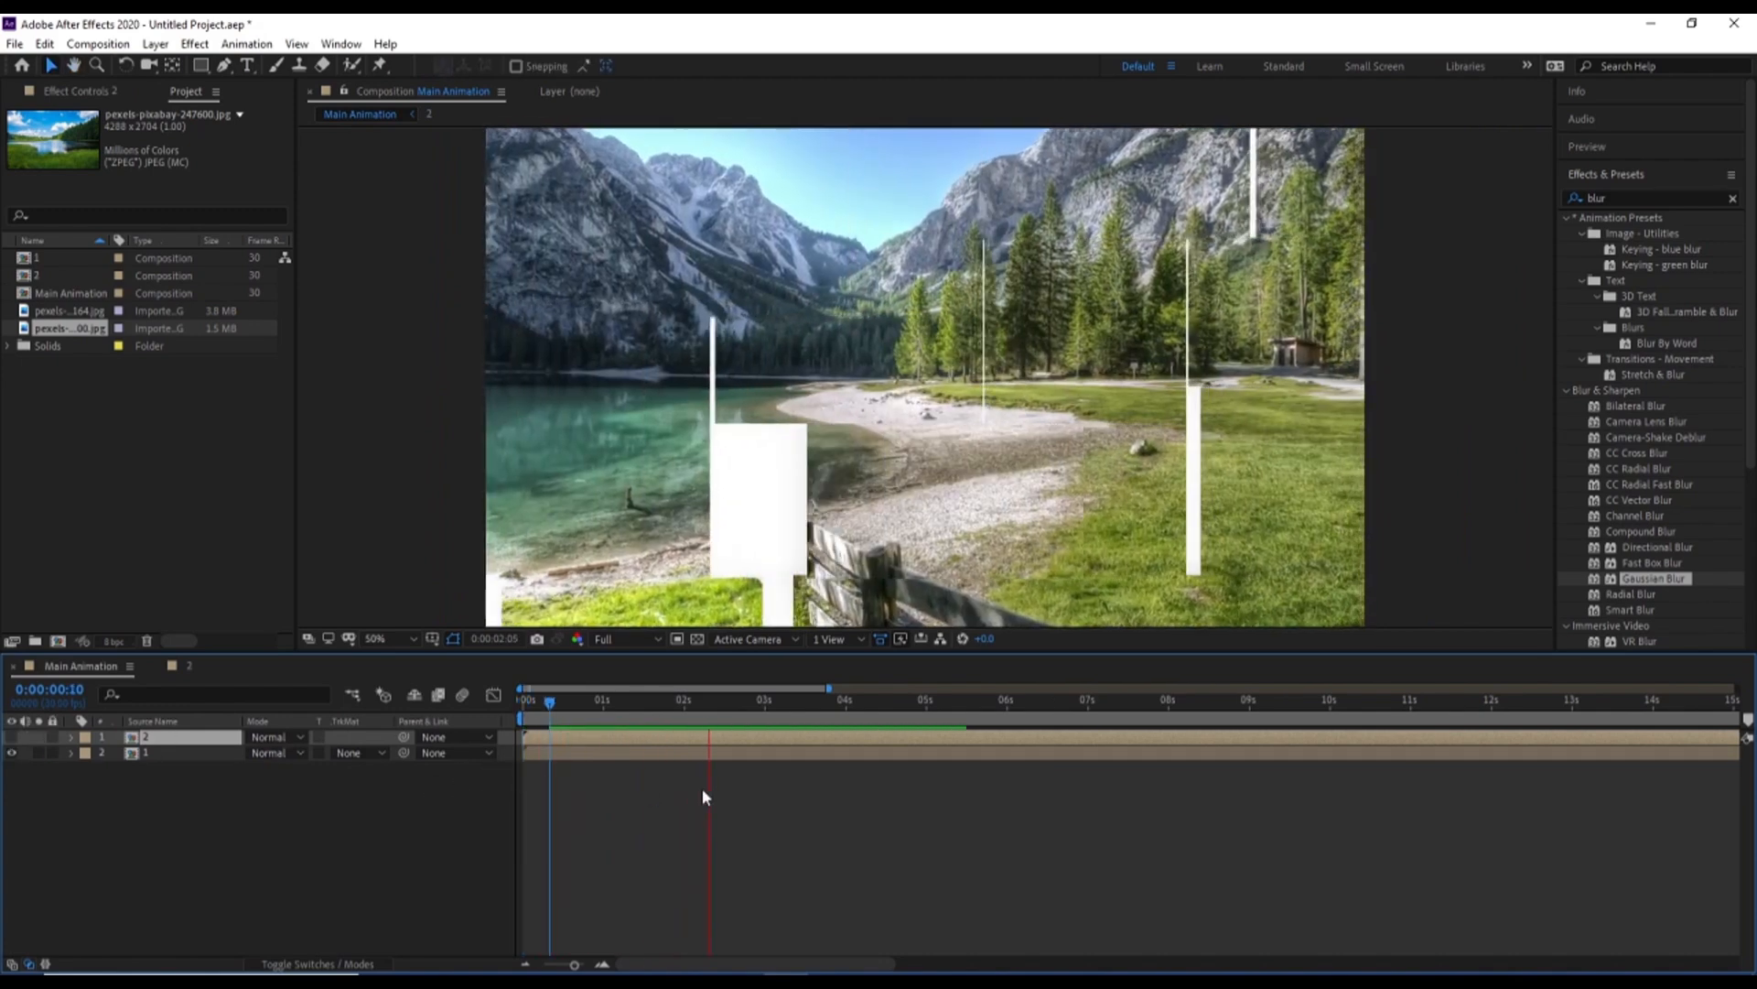
click(778, 720)
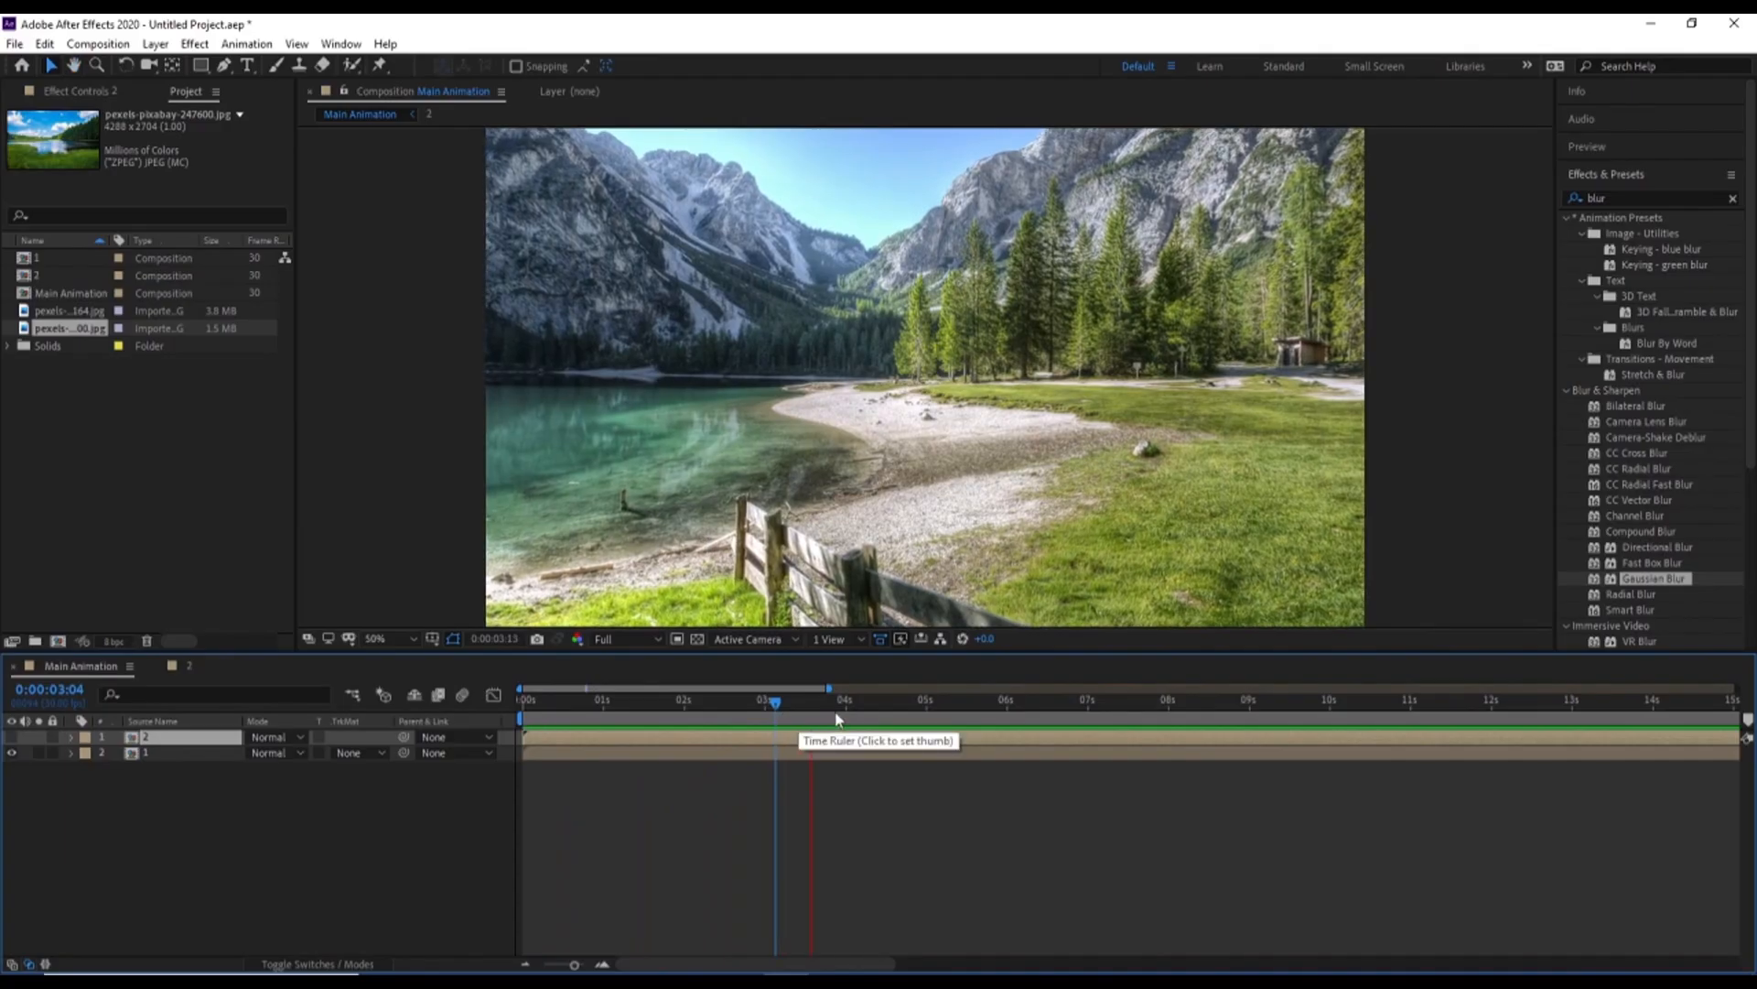
drag(833, 702, 846, 703)
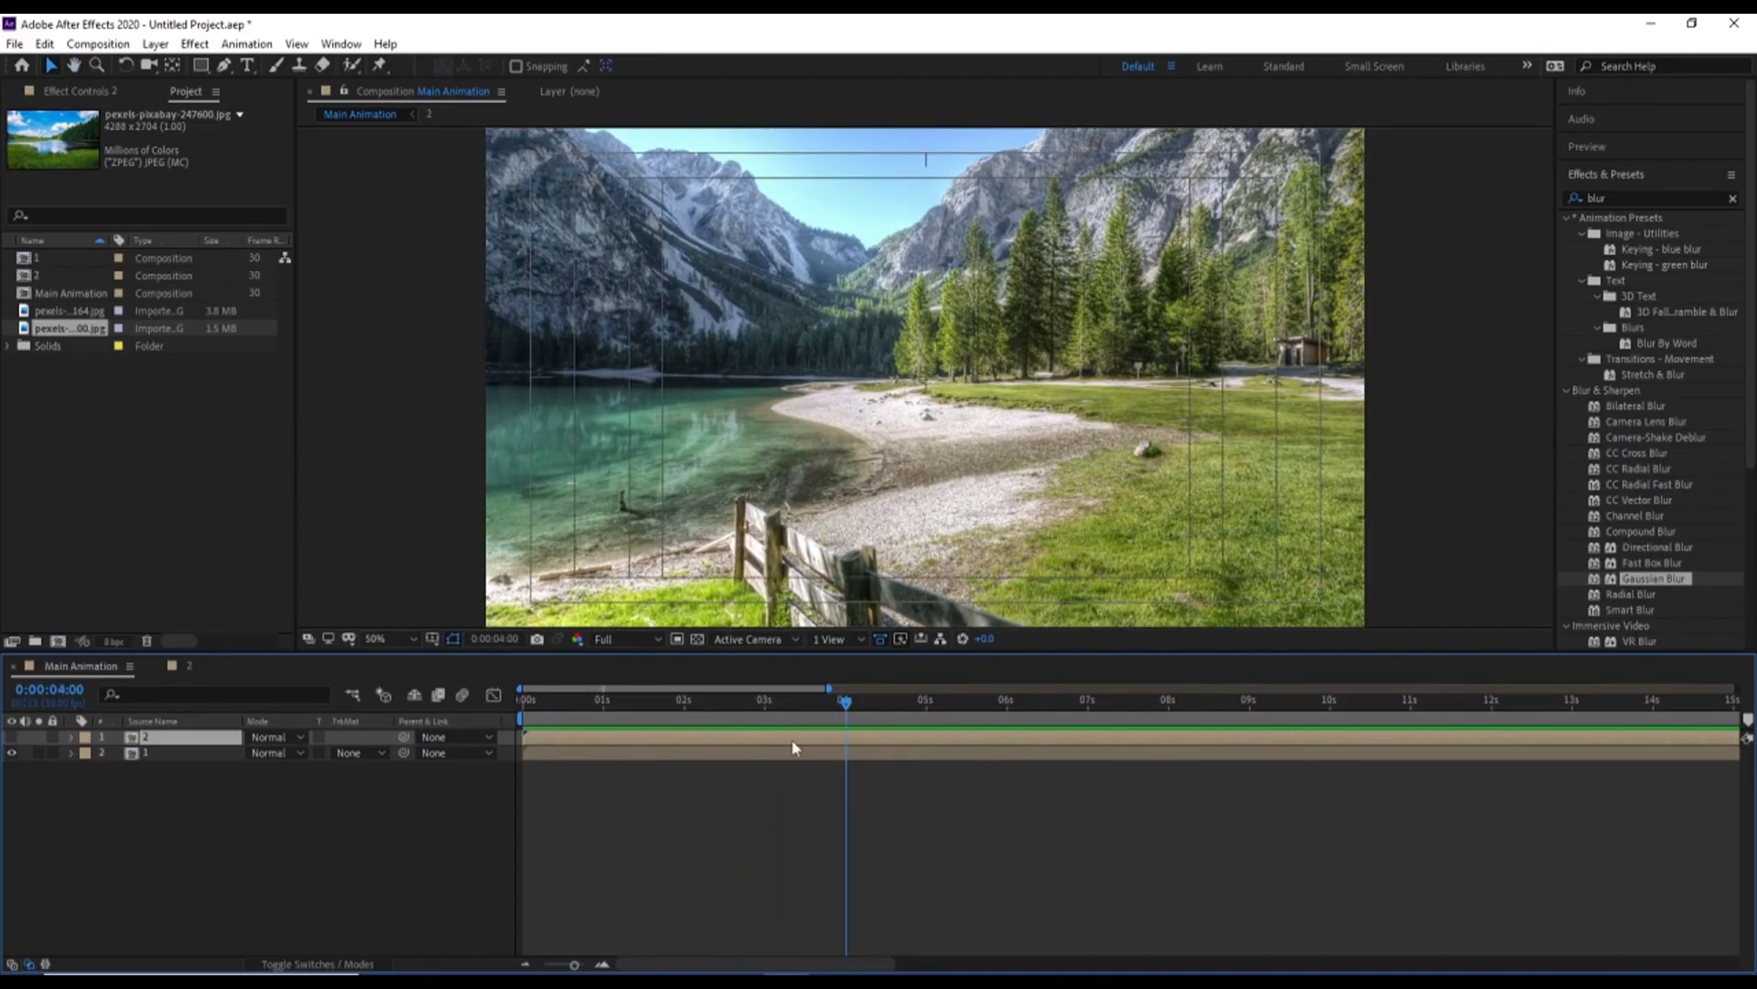
key(alt+bracketleft)
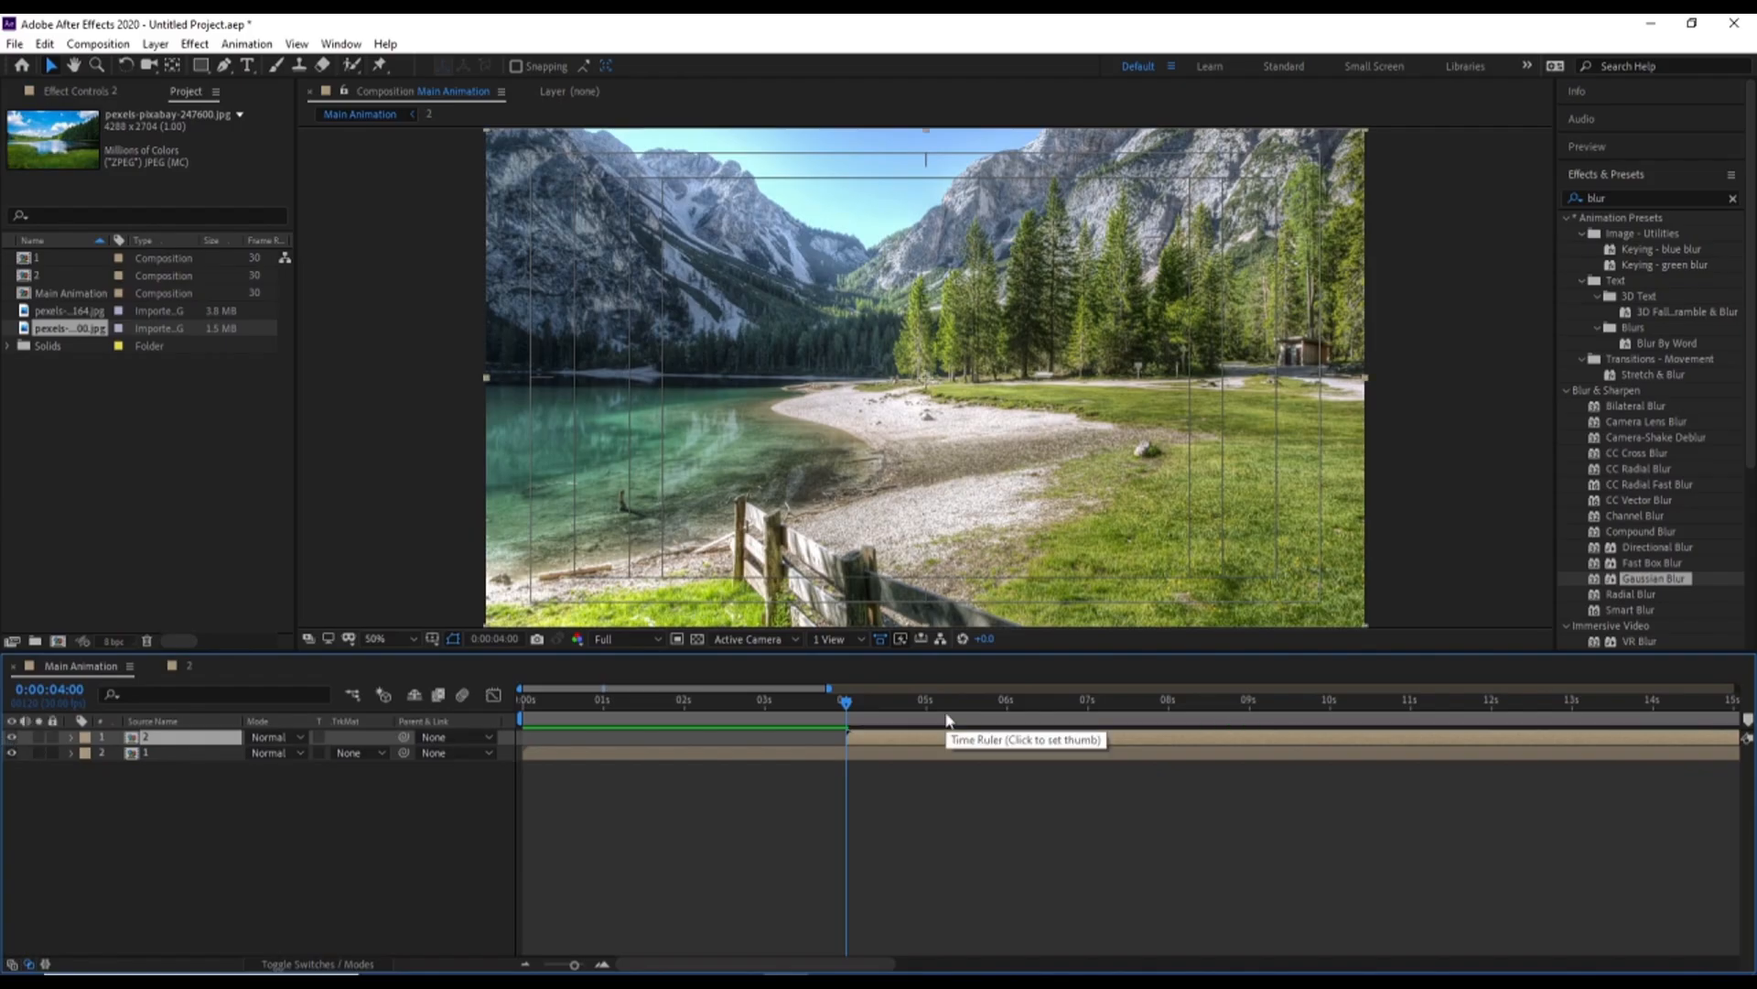
key(b)
key(space)
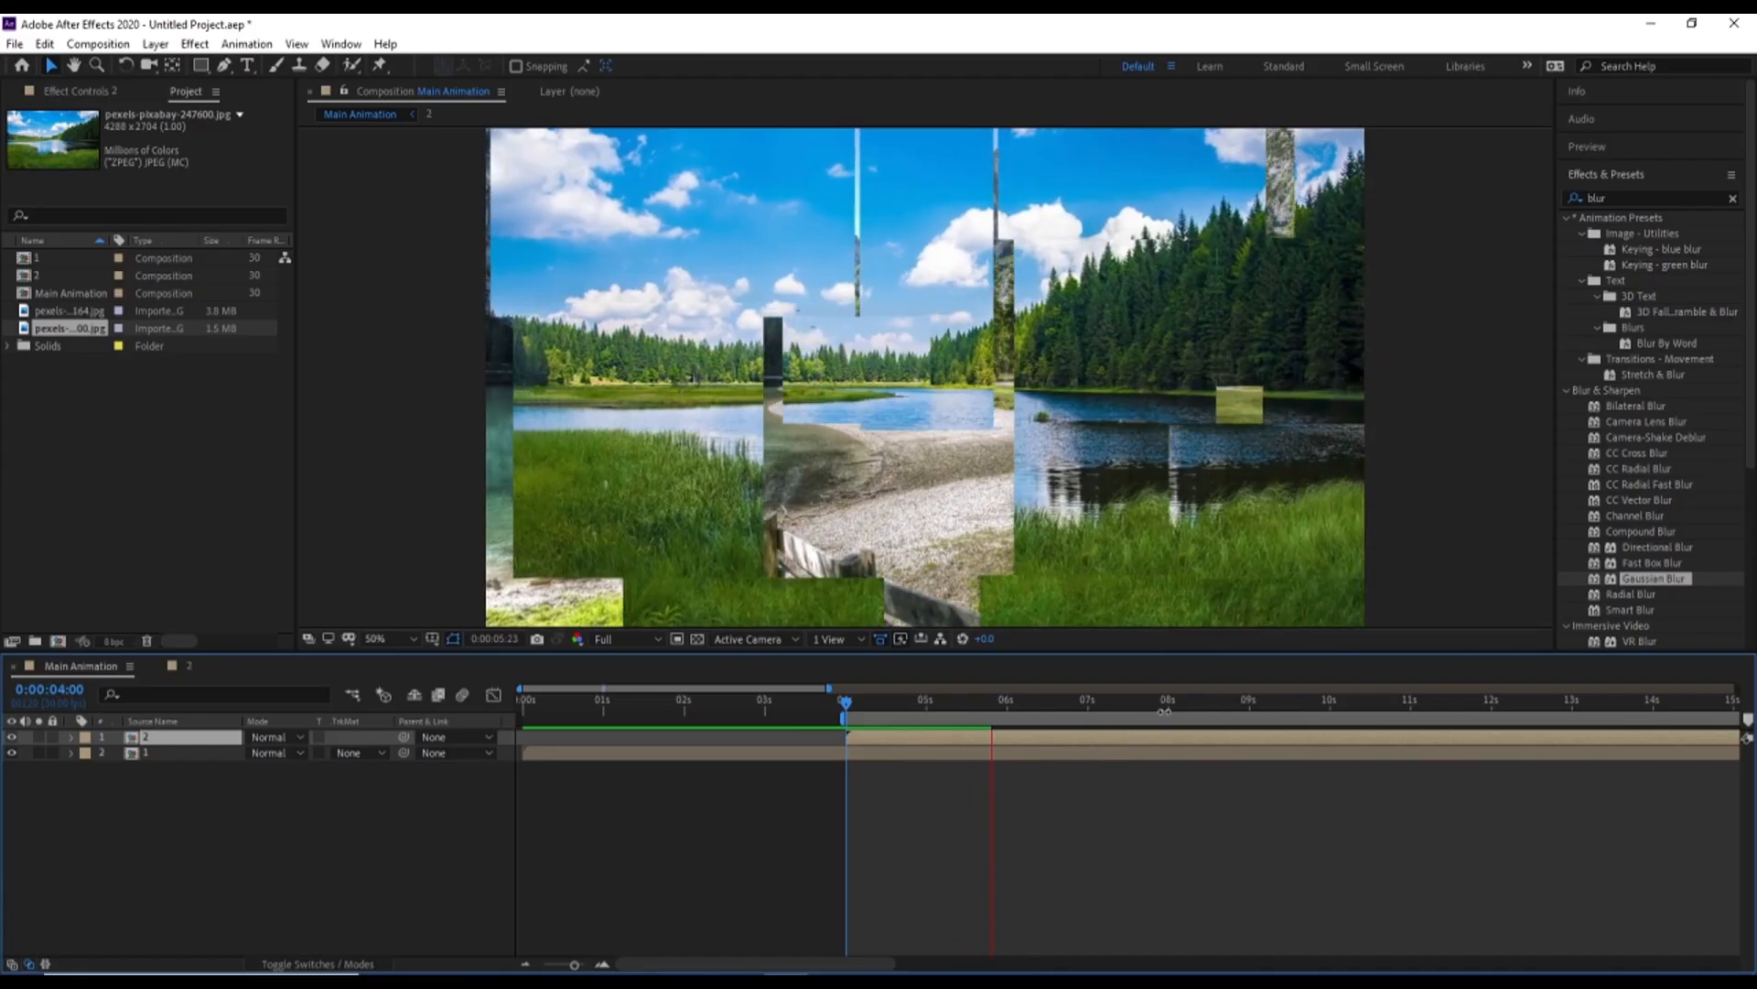
Duplicate layer 1, place the copy above layer 2, and shift it to start at 0:00:08:00
click(1169, 707)
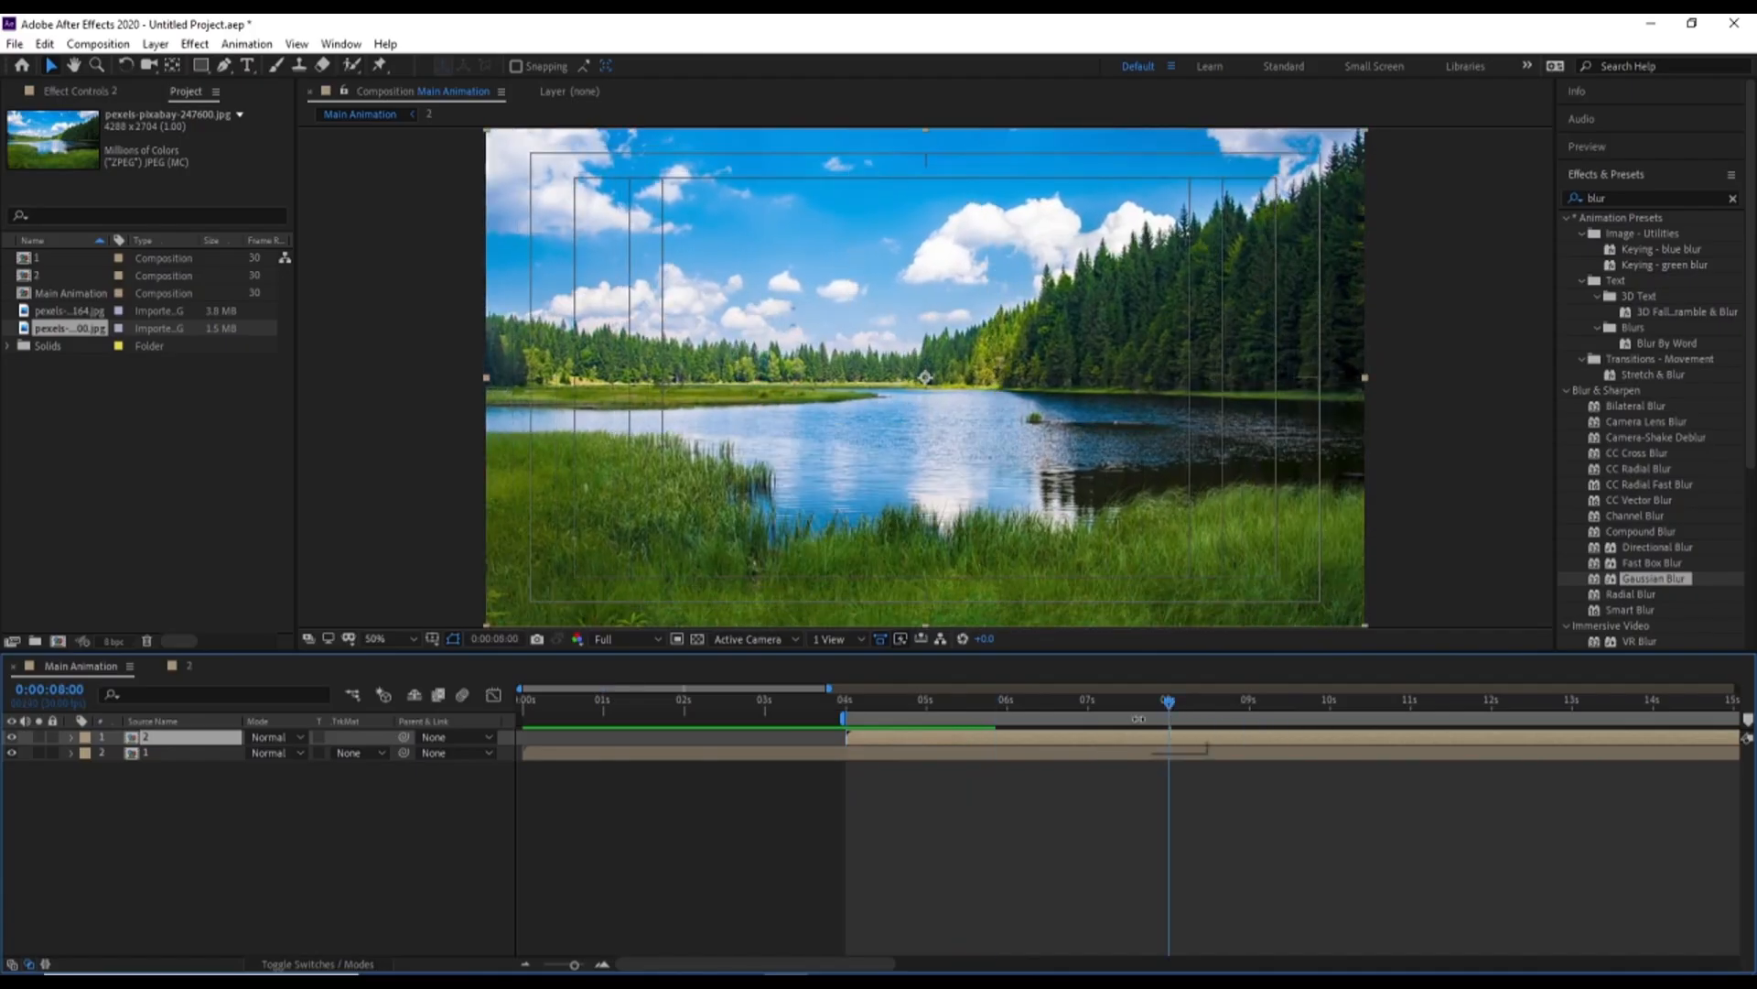
click(563, 757)
key(ctrl+d)
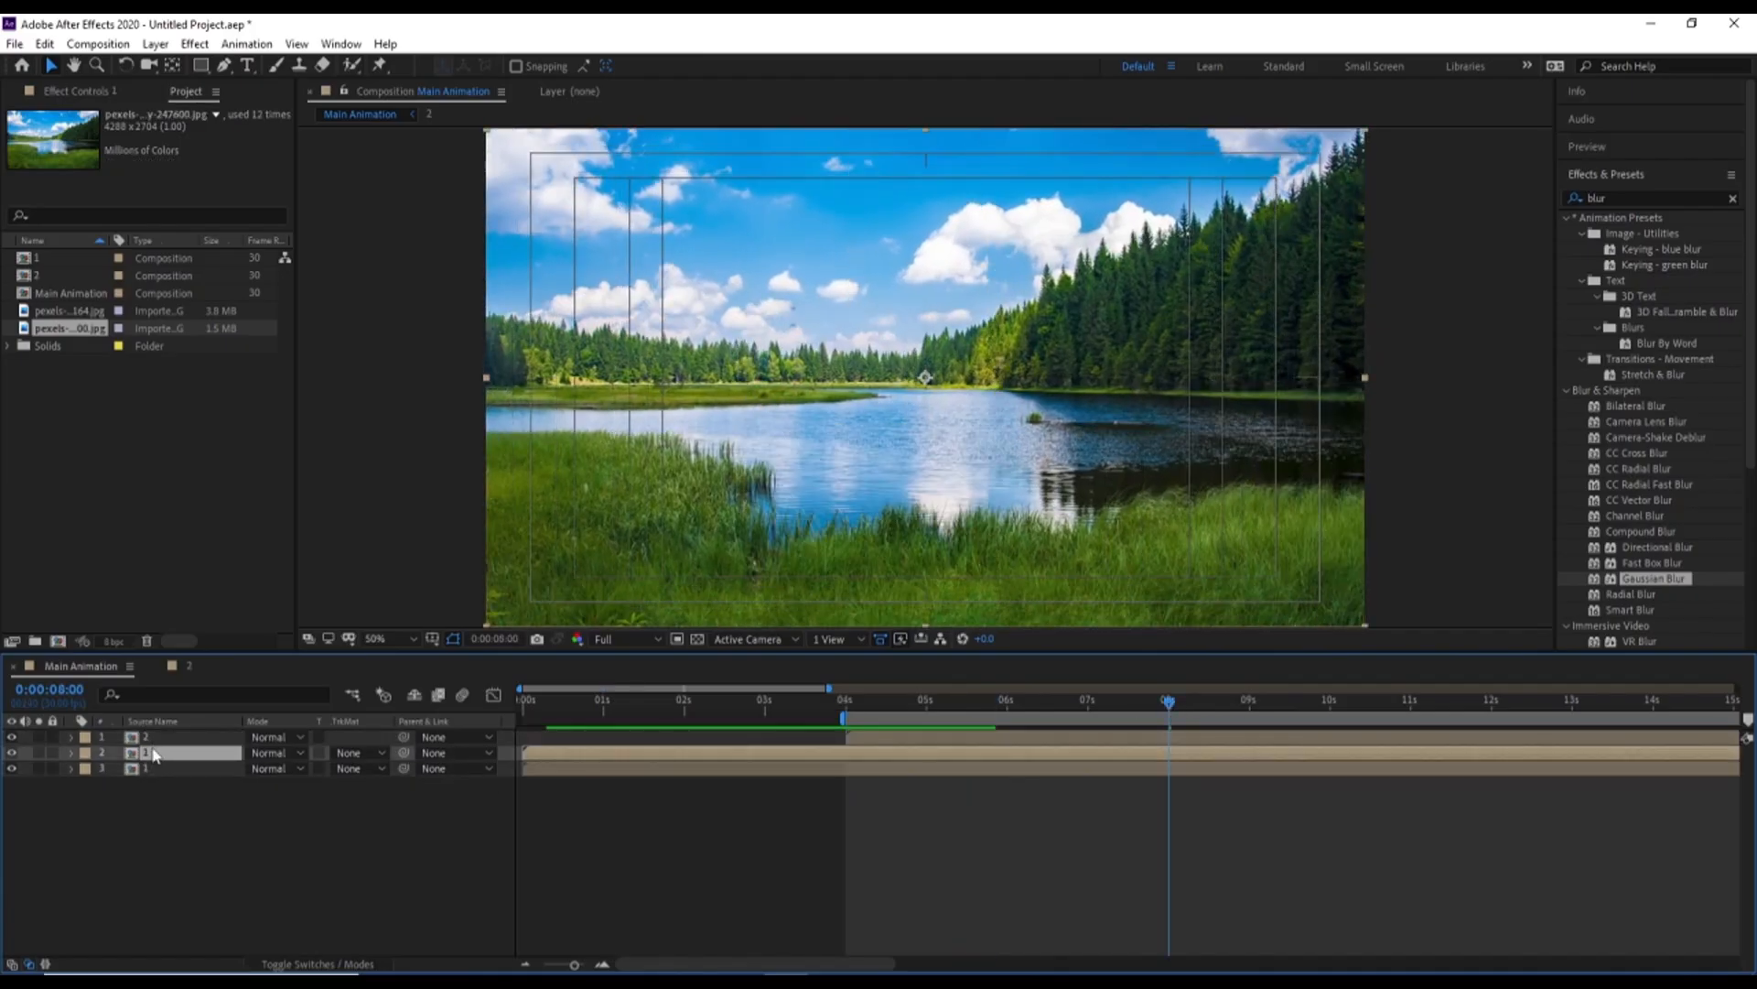
drag(154, 753, 185, 743)
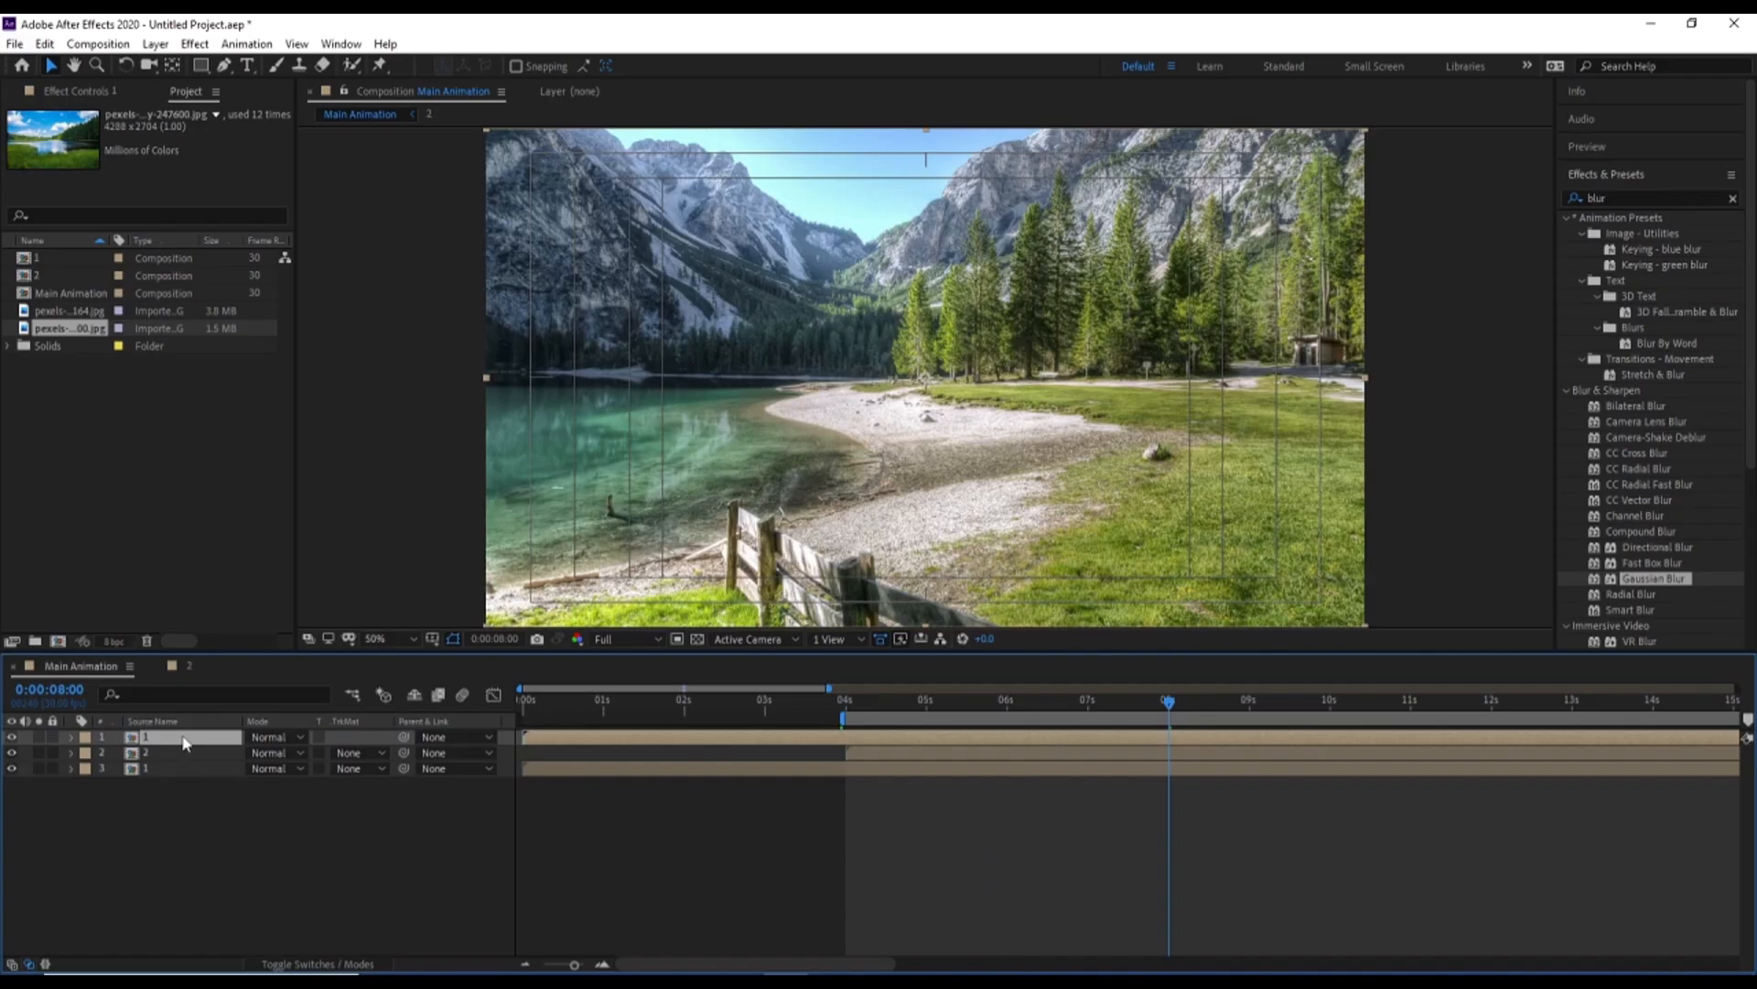
key(alt+[)
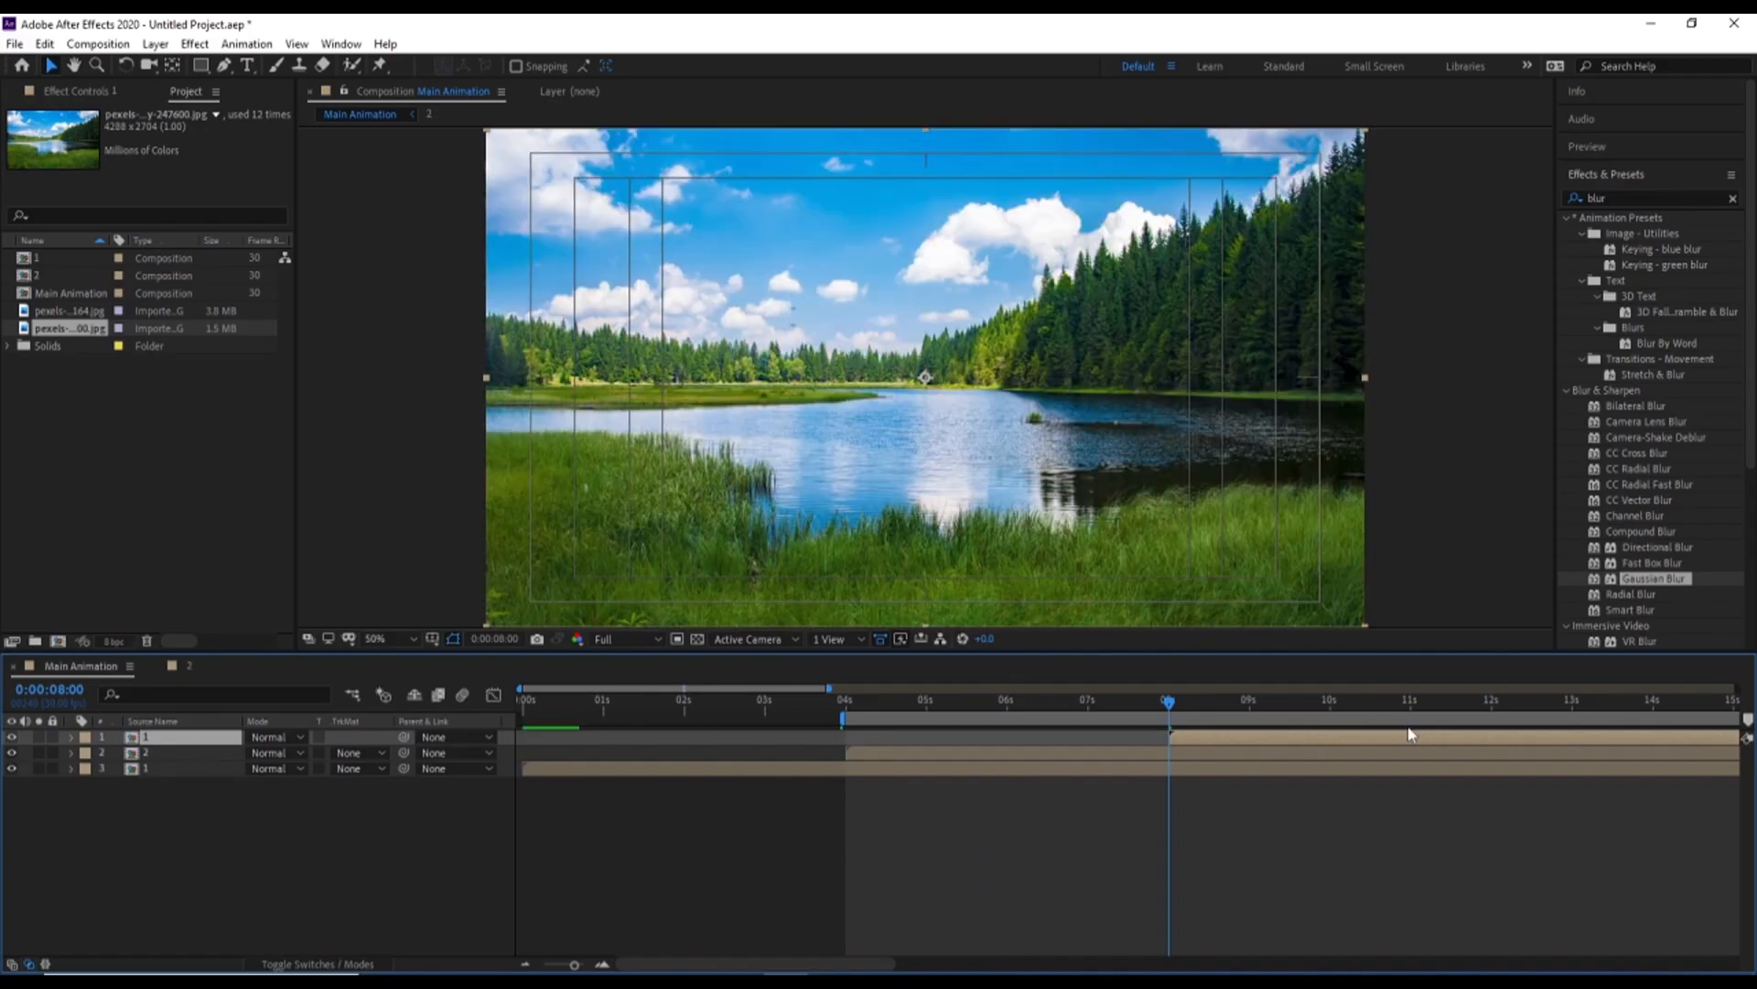
End the work area at 0:00:12:00 and preview the transitions between the scenes
click(1491, 704)
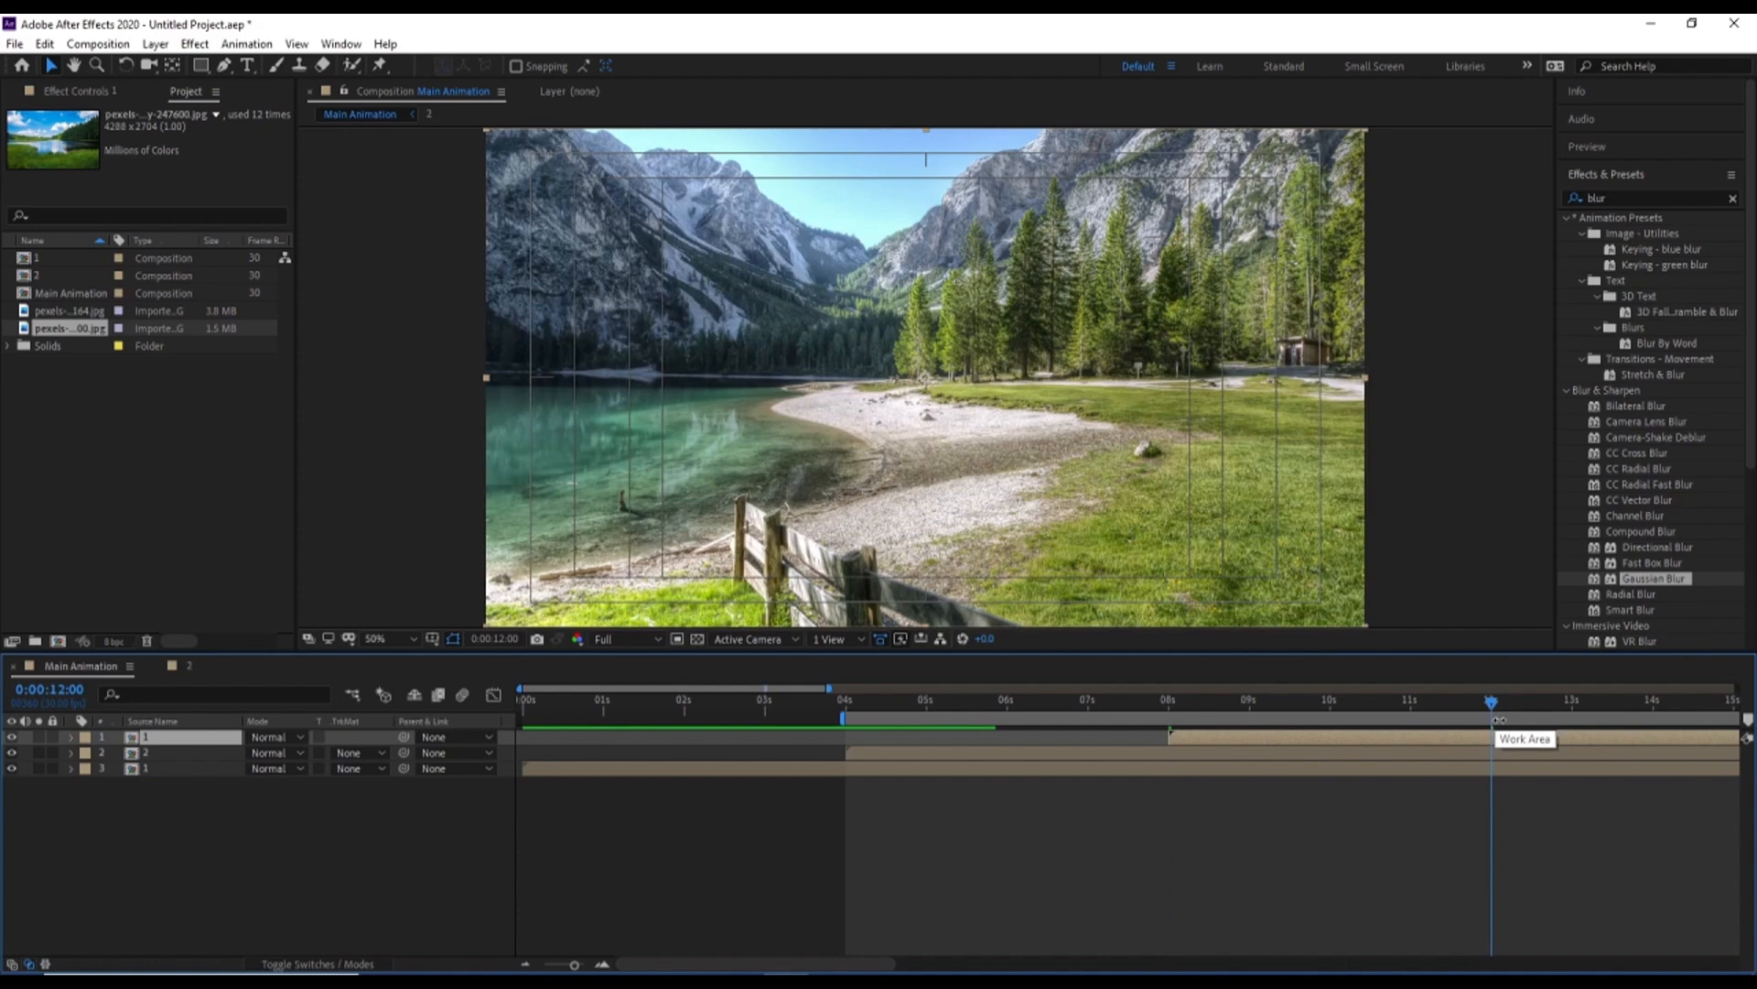
key(space)
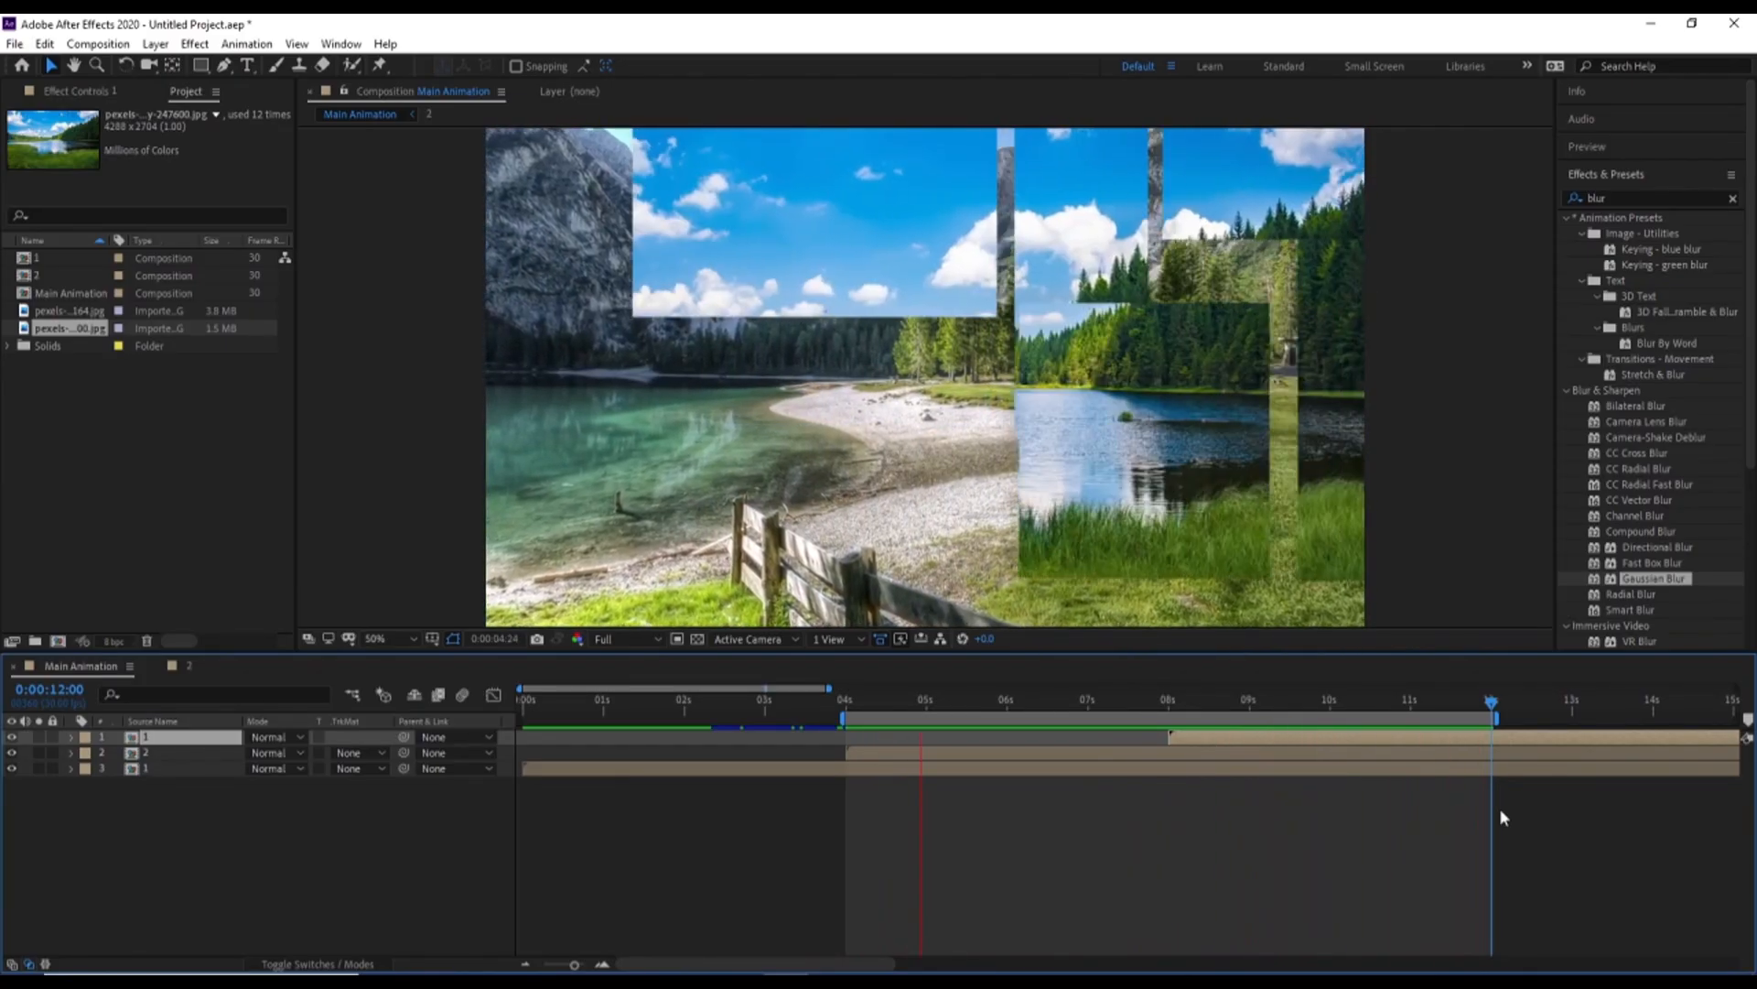
key(space)
Create a text layer starting with the letter S, with a white fill, no stroke and a 137 px font size
click(424, 832)
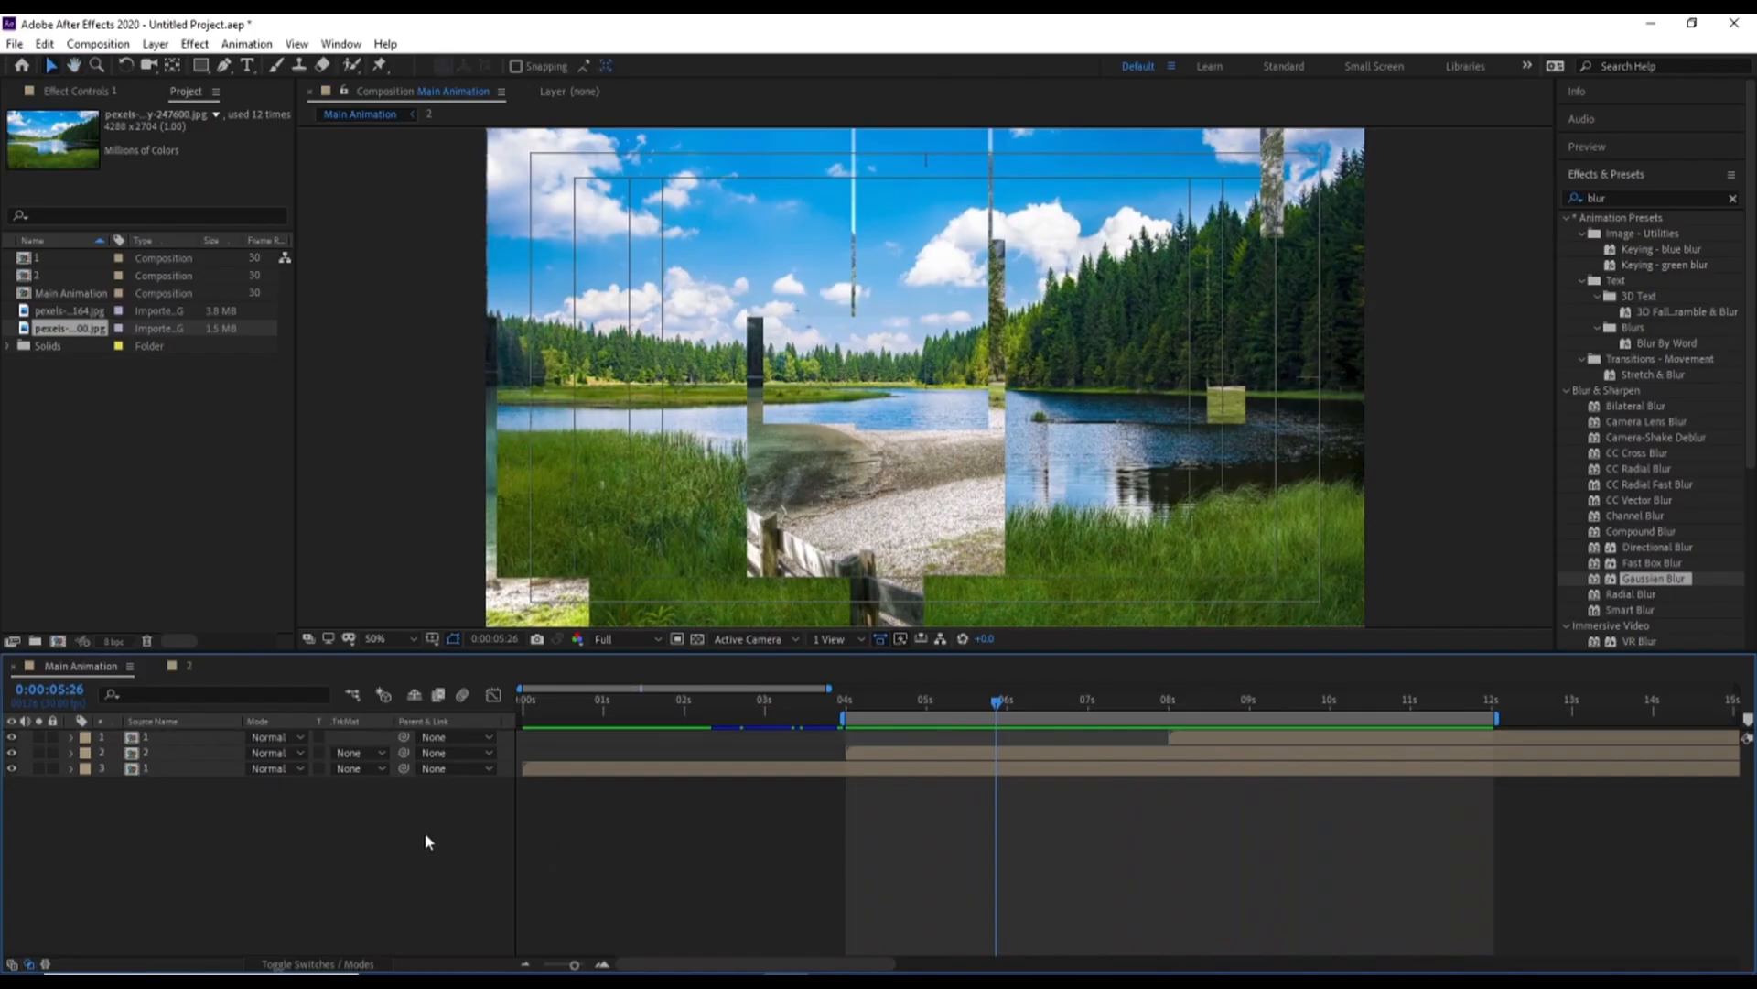
click(247, 65)
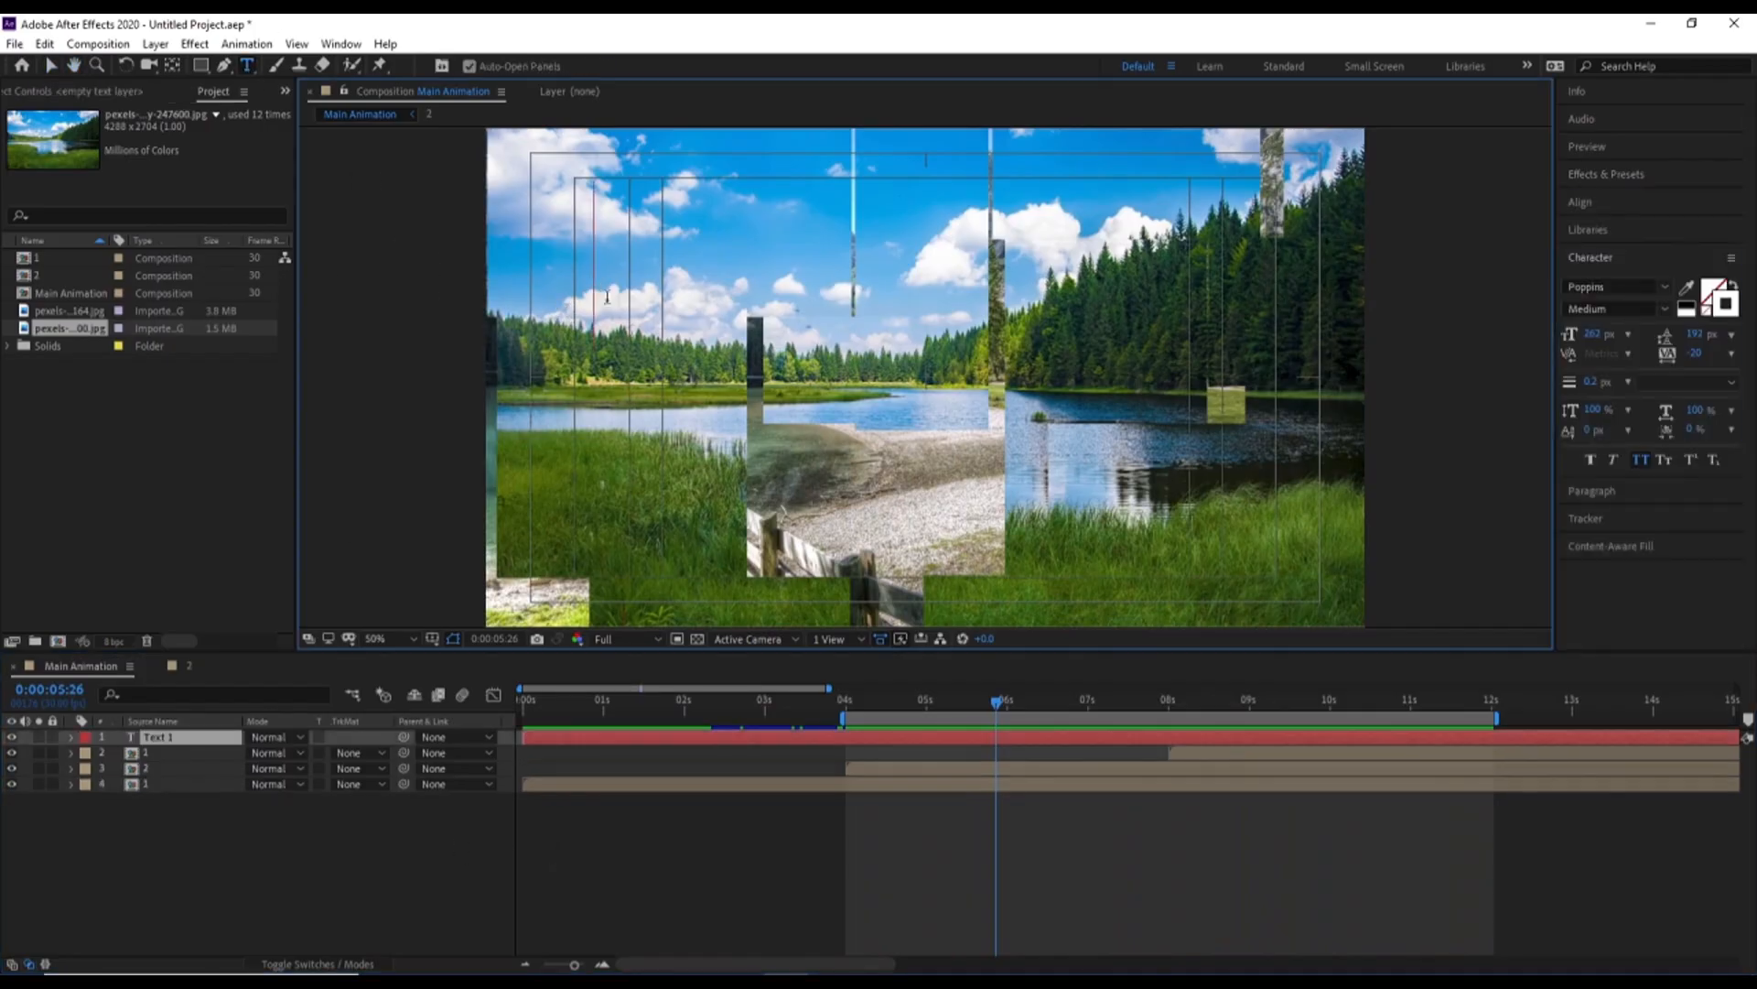
click(602, 295)
text(S)
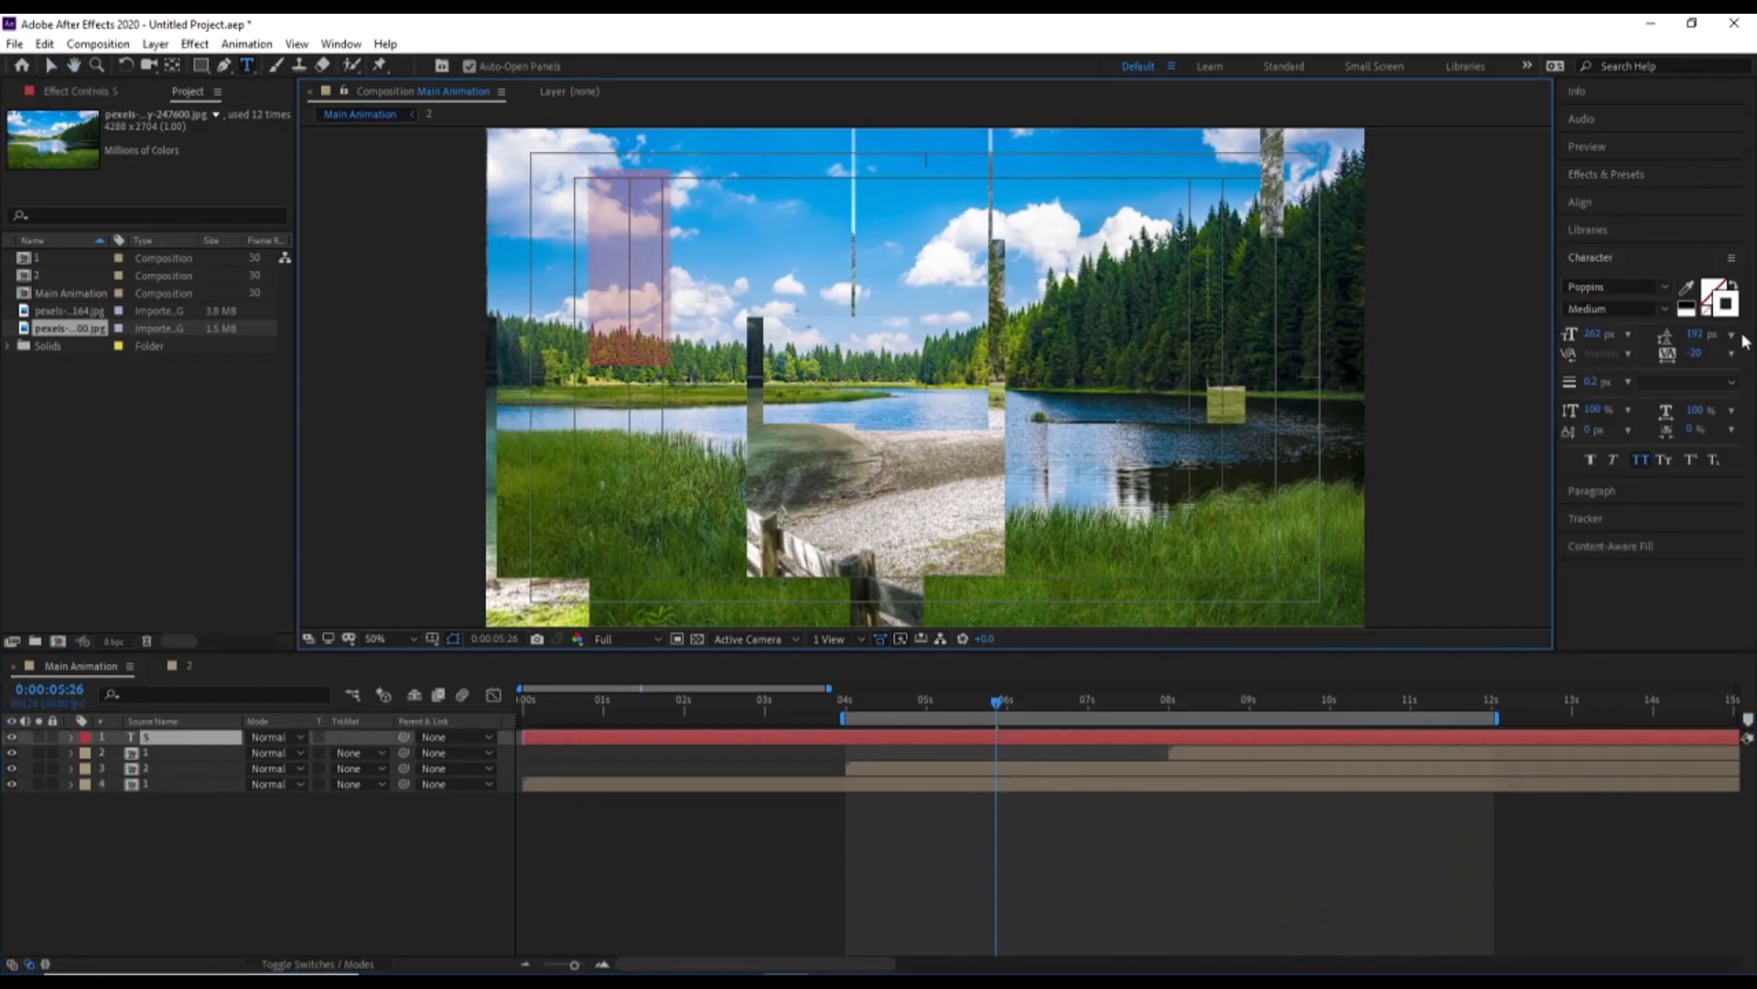
click(1708, 315)
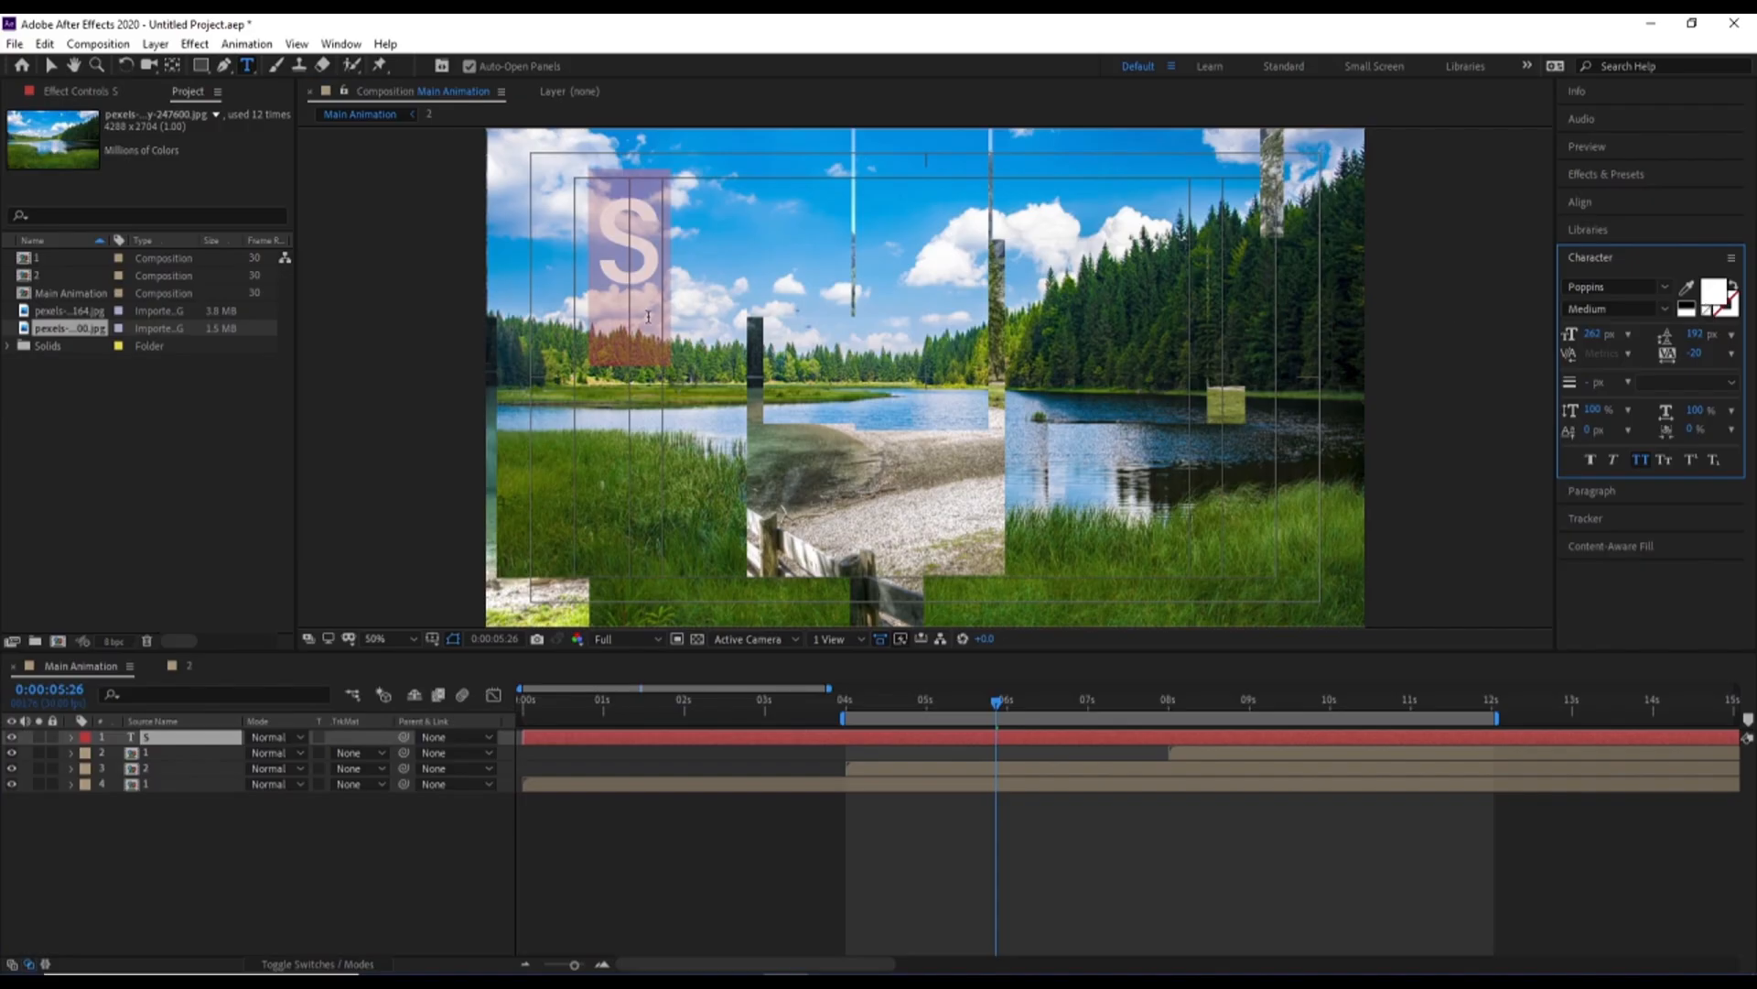
click(676, 245)
key(ctrl+a)
drag(1593, 344, 1480, 346)
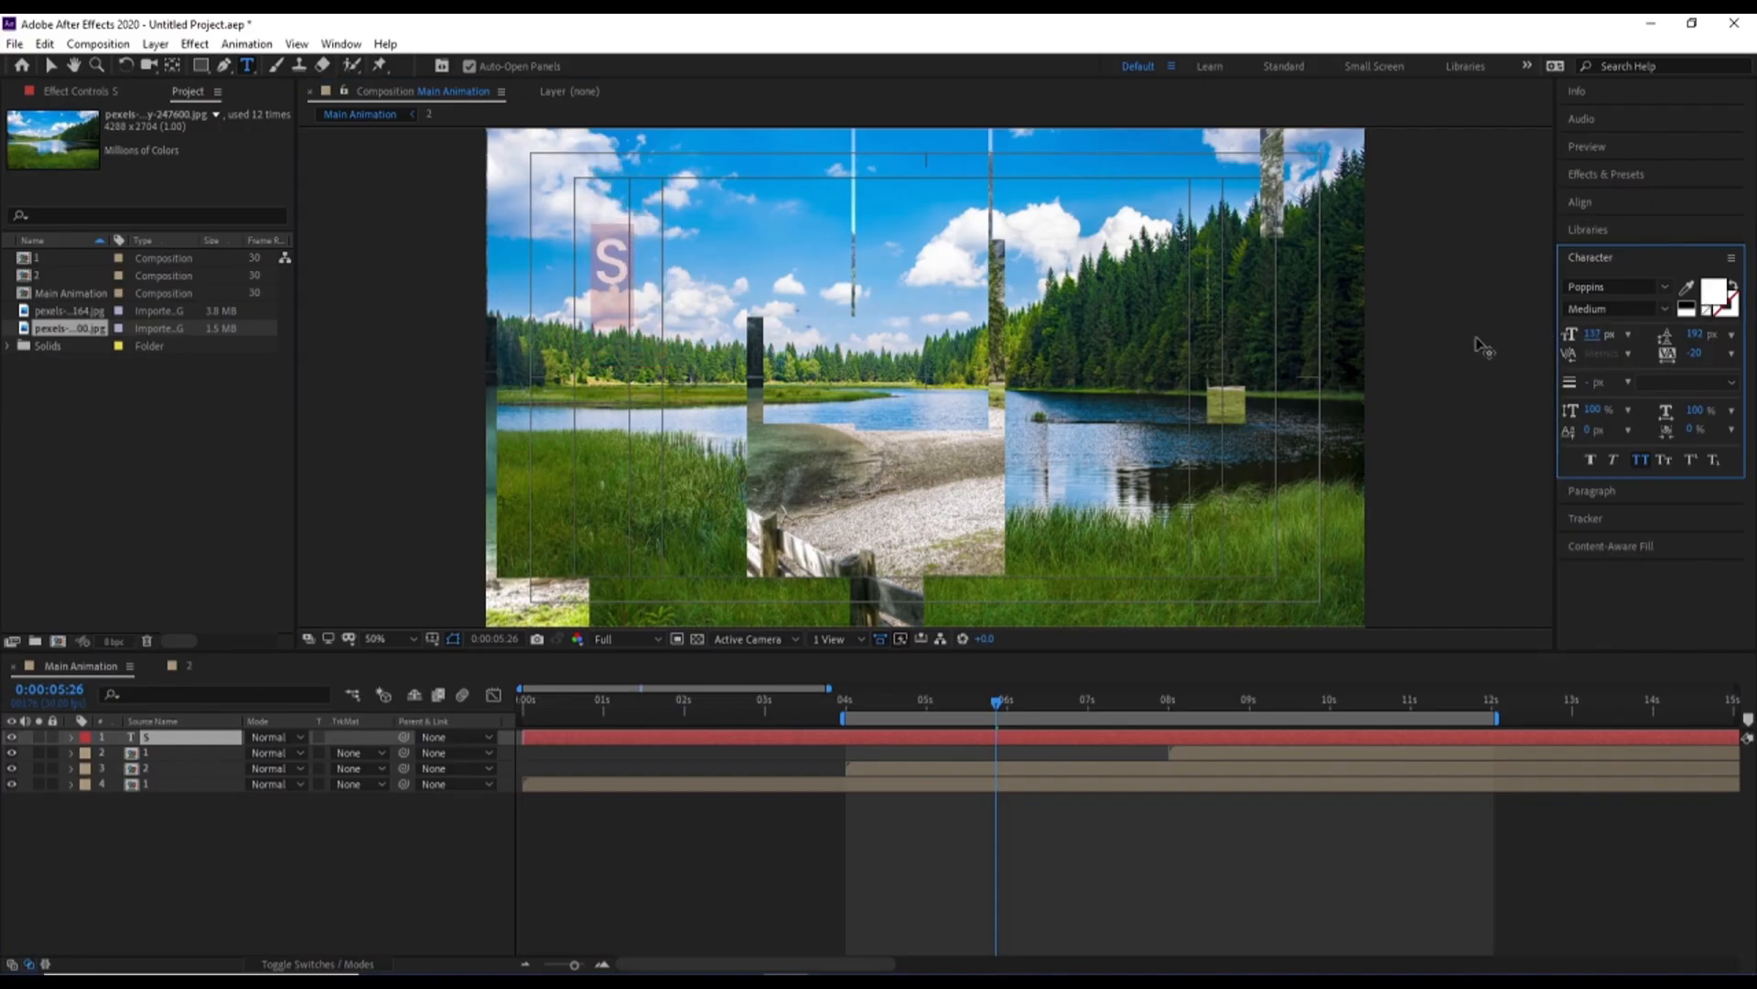
Complete the title text as "Slideshow" with "ANIMATION" on a second line
click(636, 252)
text(lide)
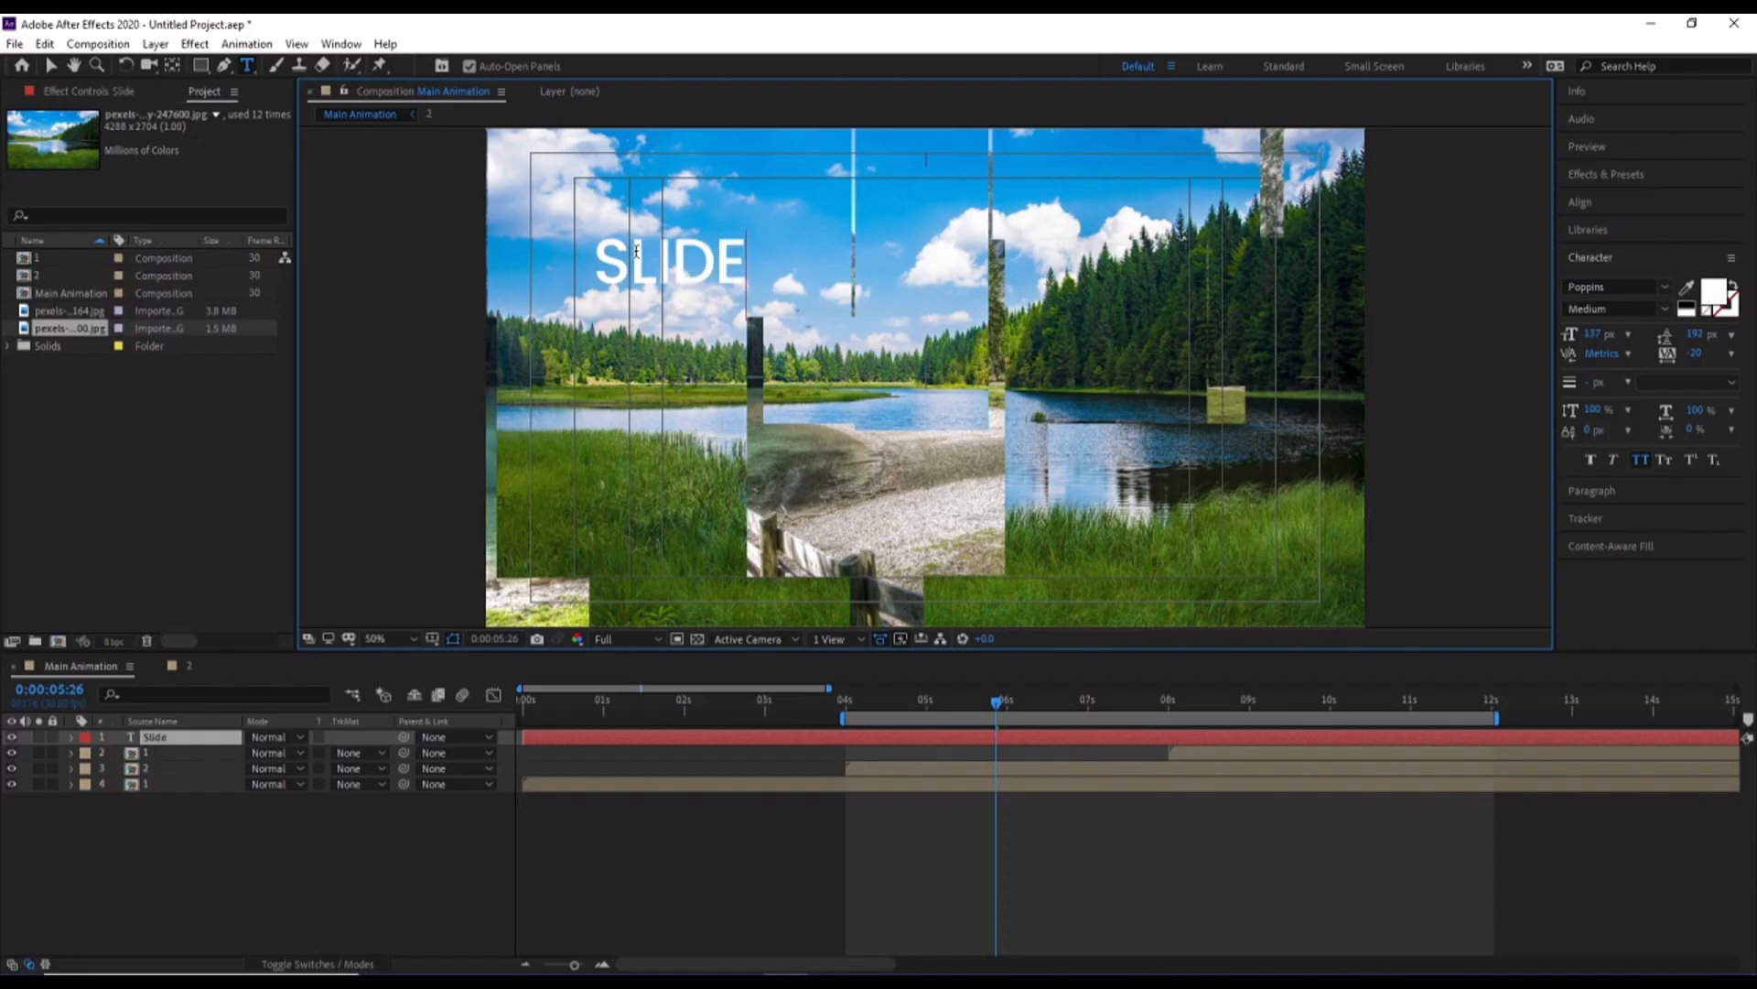
text(show)
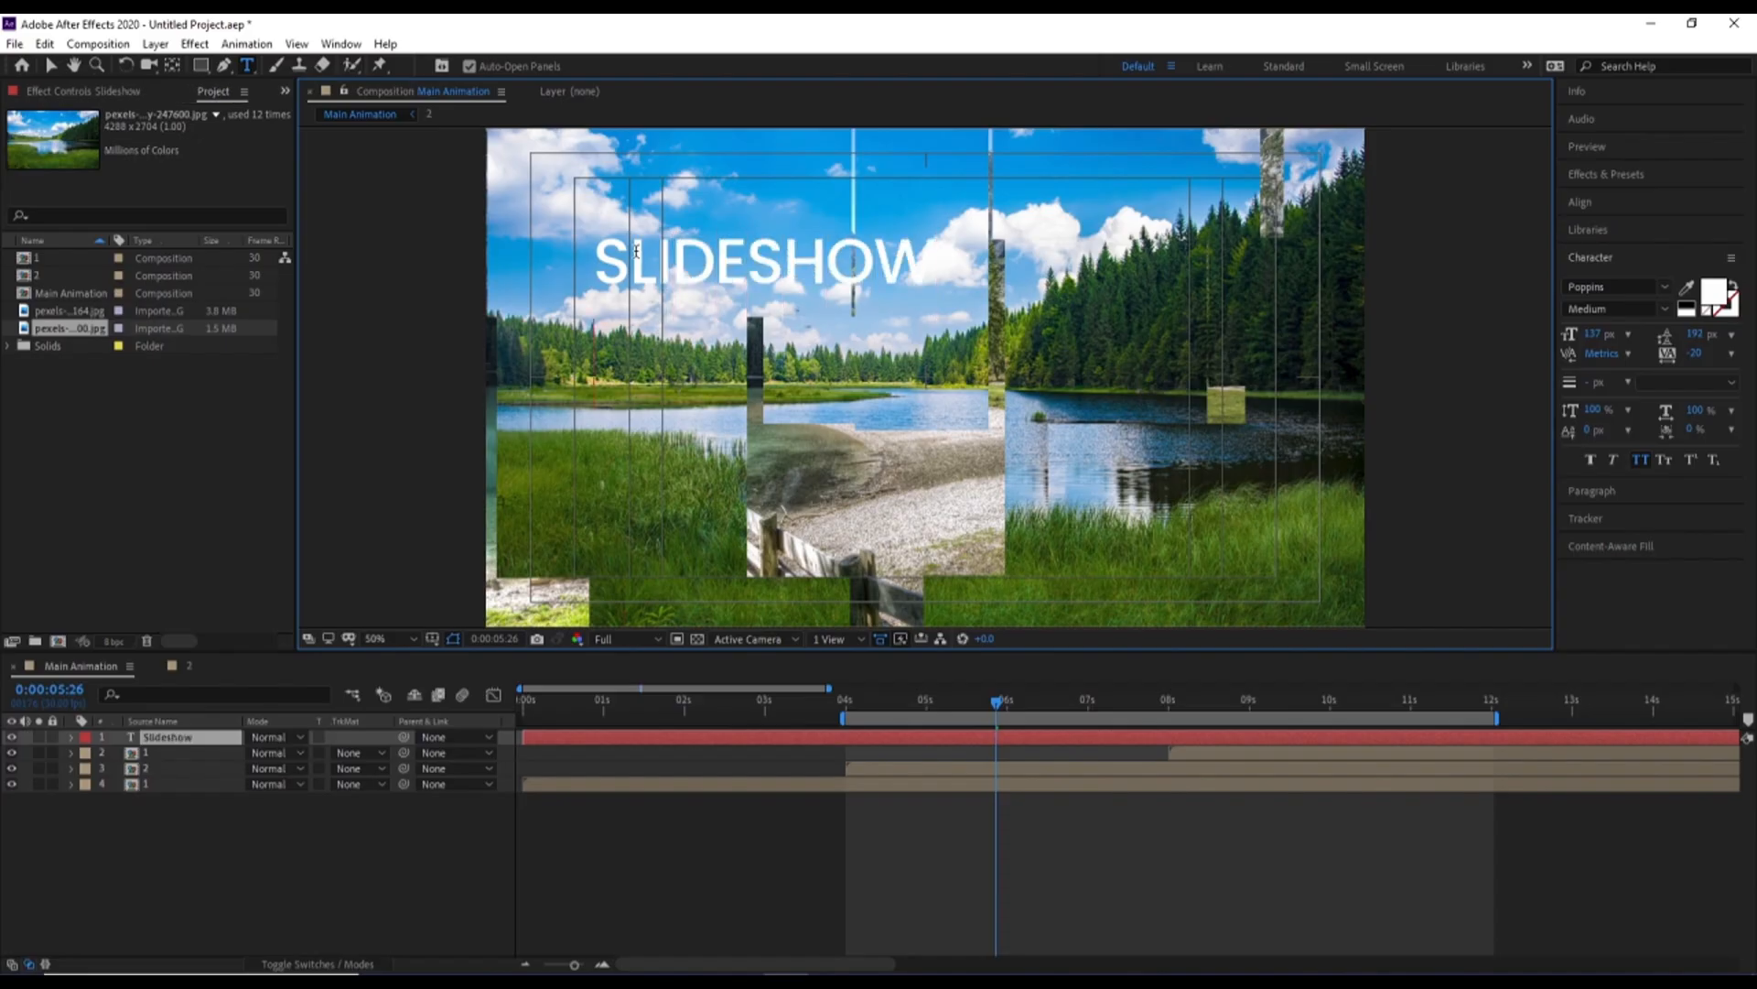
key(Return)
text(A)
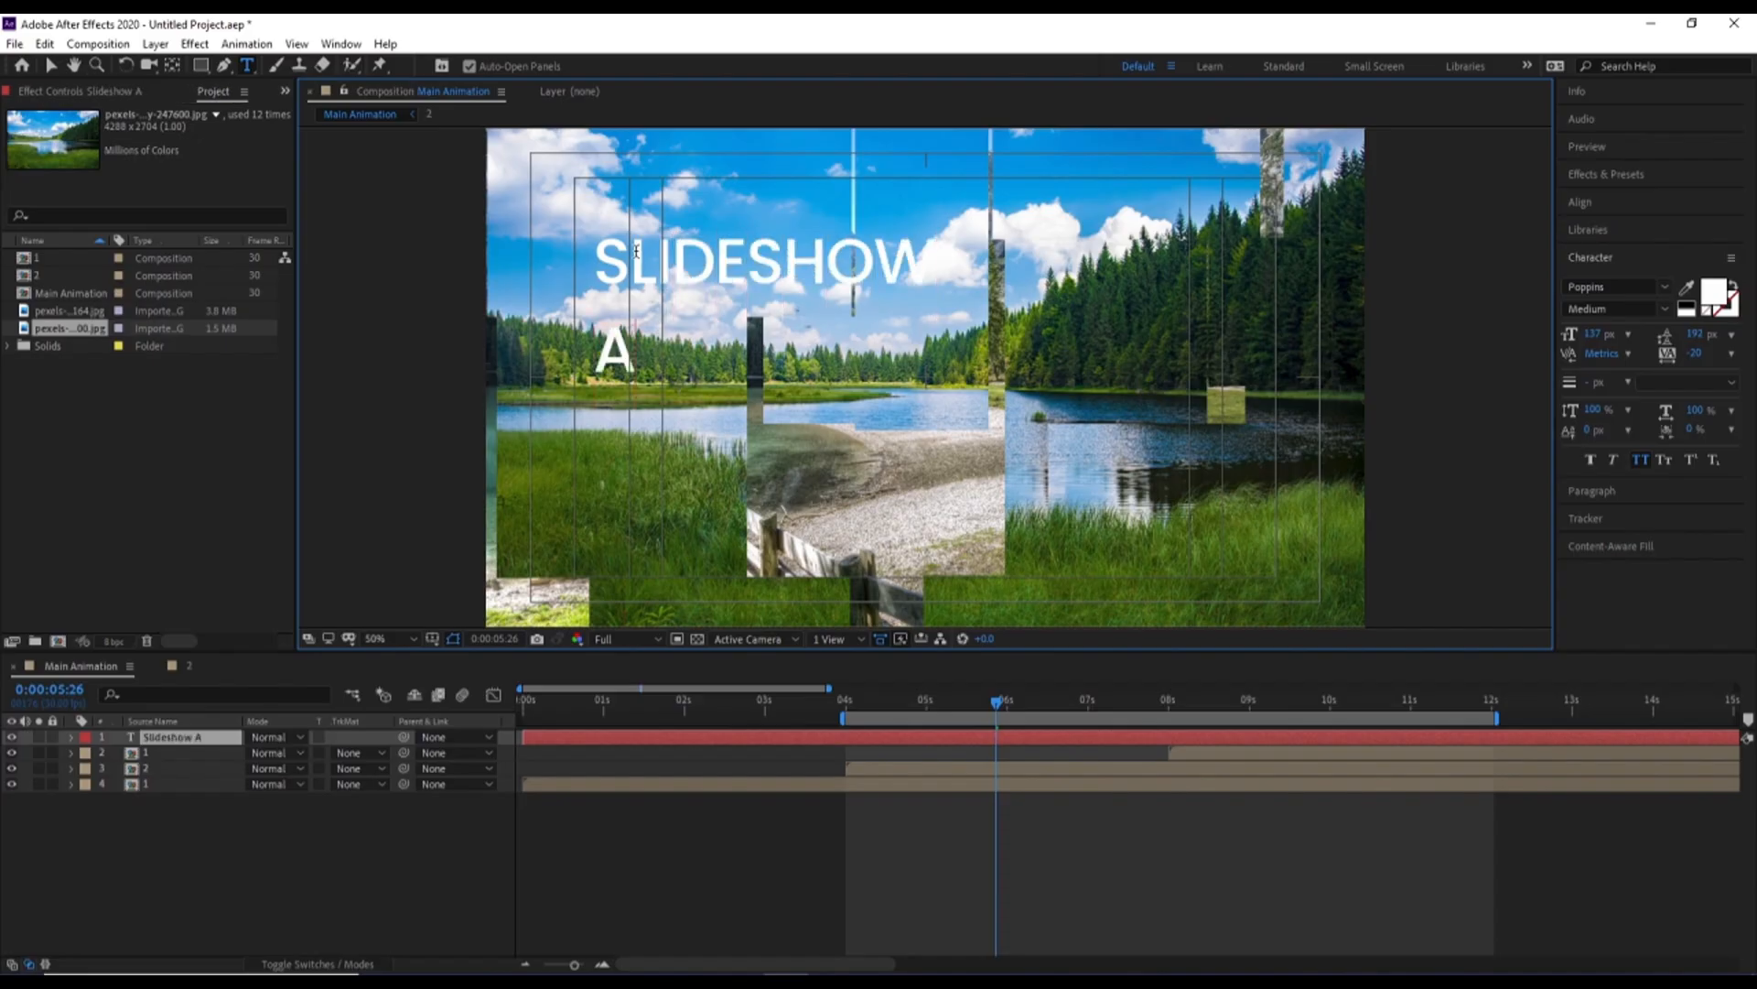
text(NIMATION)
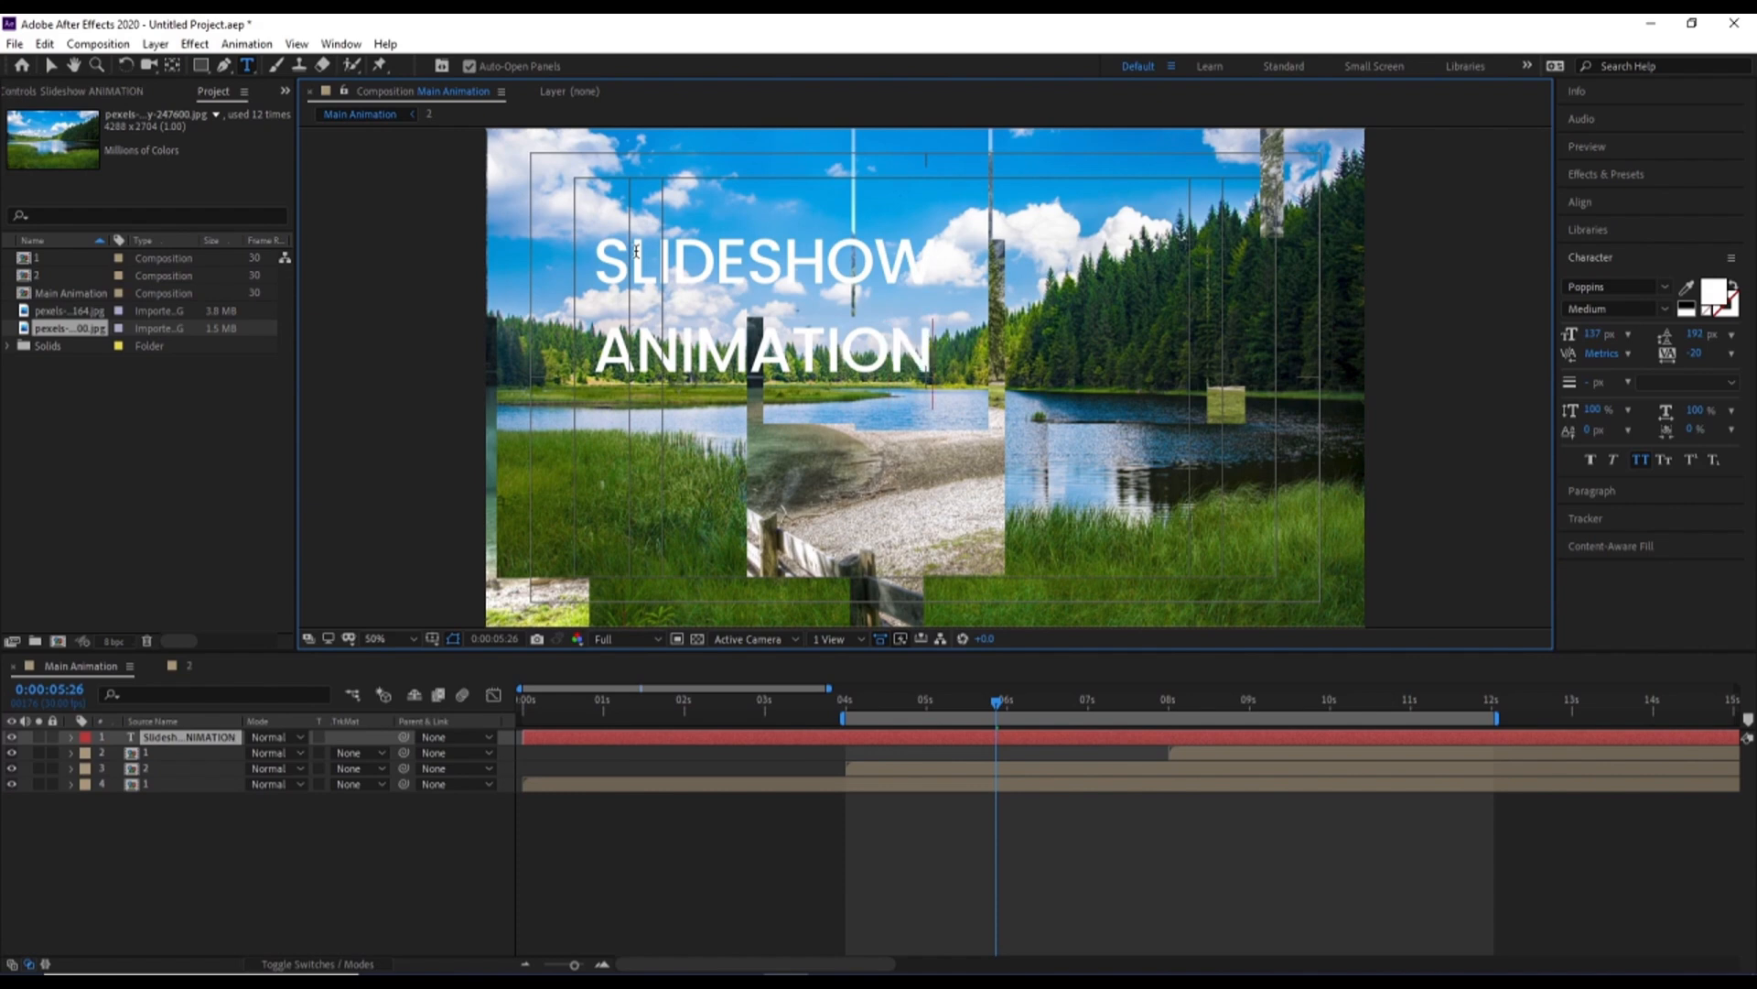
Enlarge the word ANIMATION to 201 px and set its leading to 157 px
key(shift+Home)
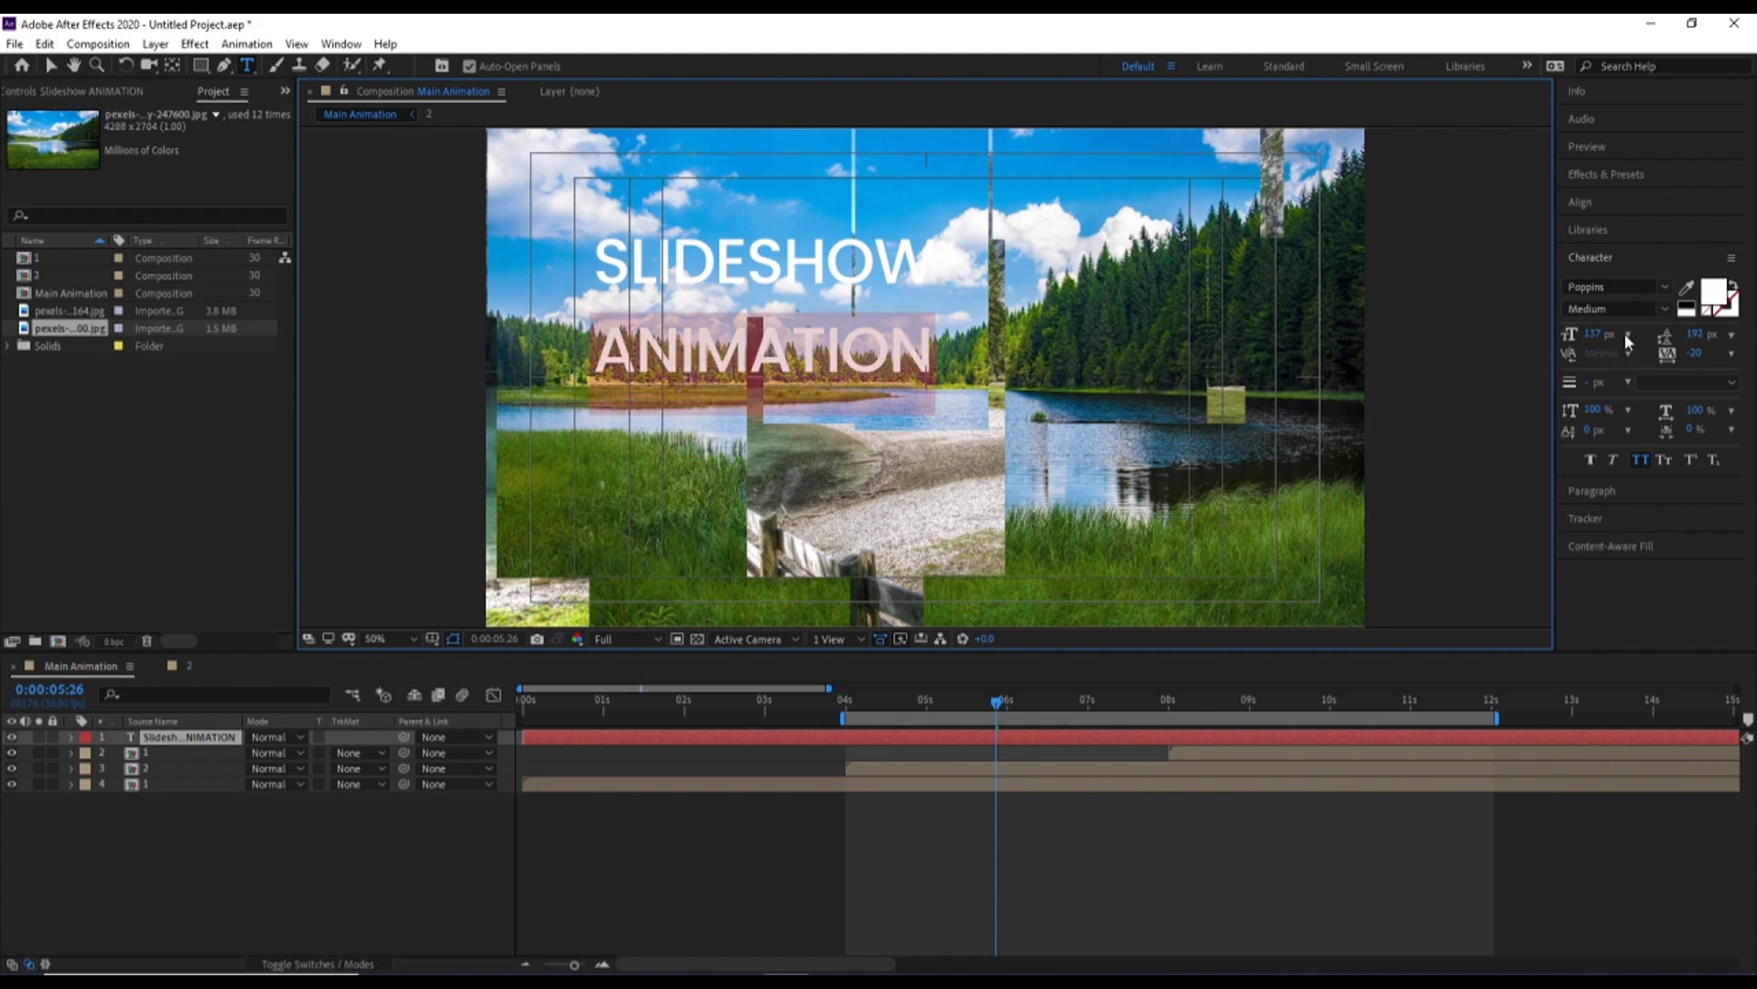
drag(1593, 333, 1662, 336)
click(247, 871)
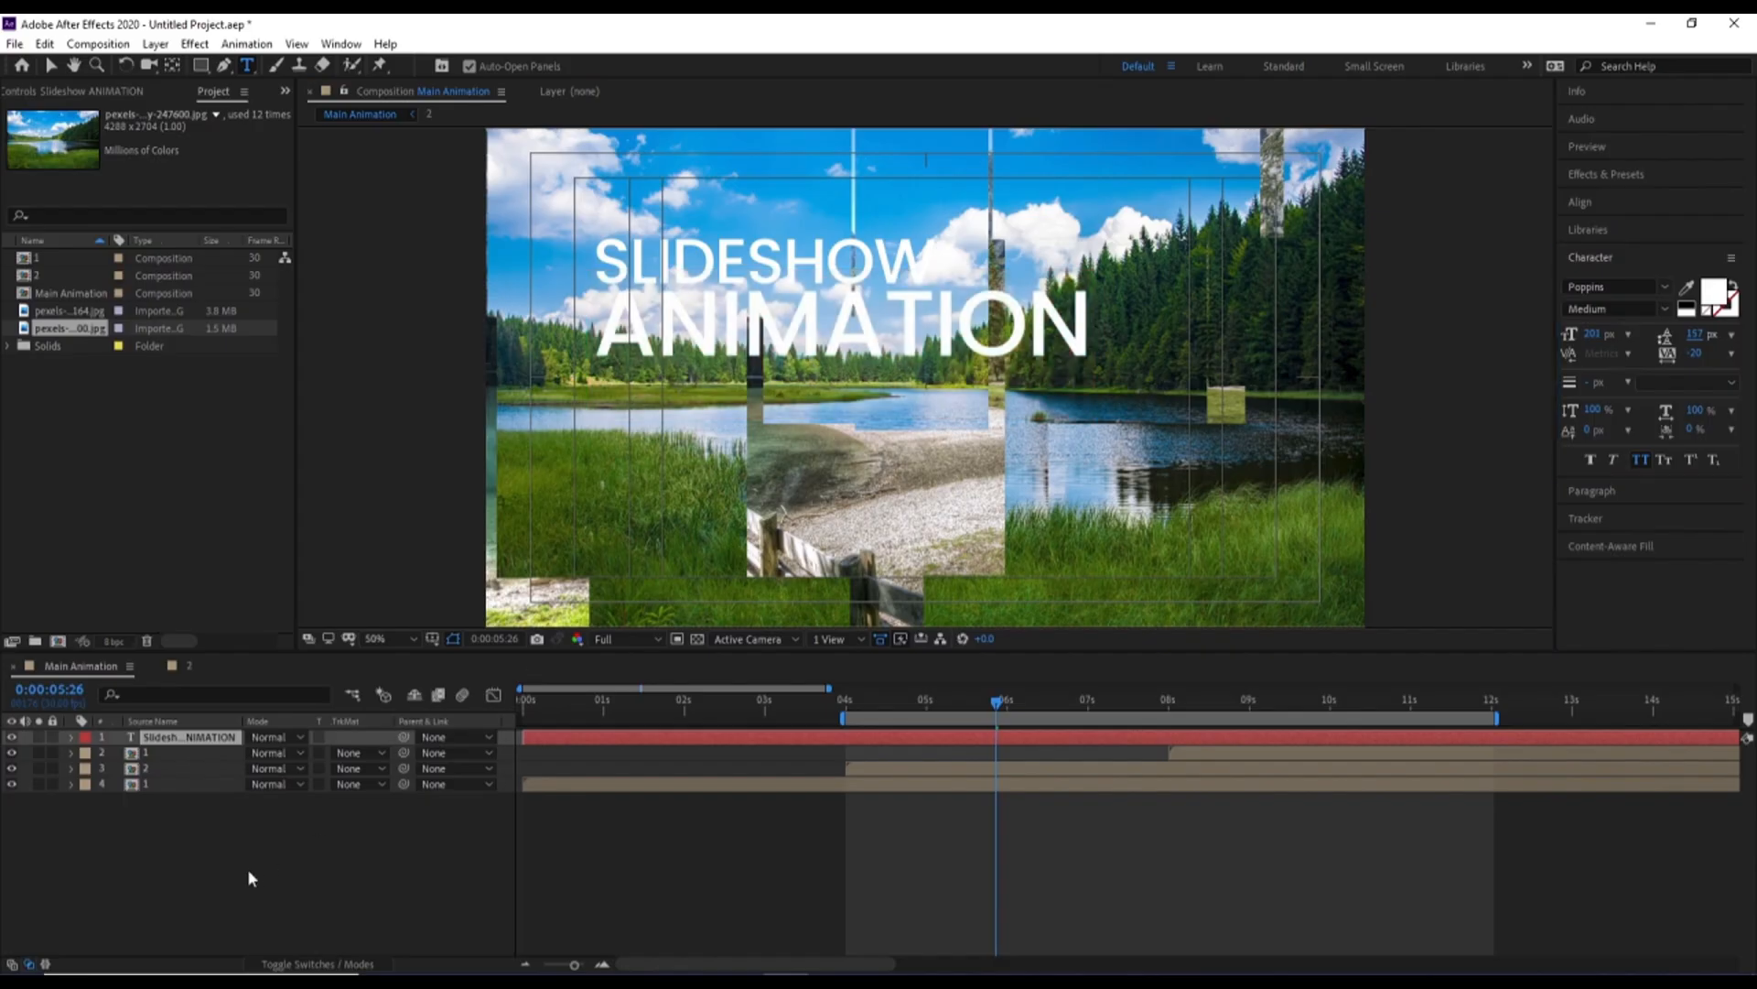
Centre the title text layer horizontally in the composition
click(213, 738)
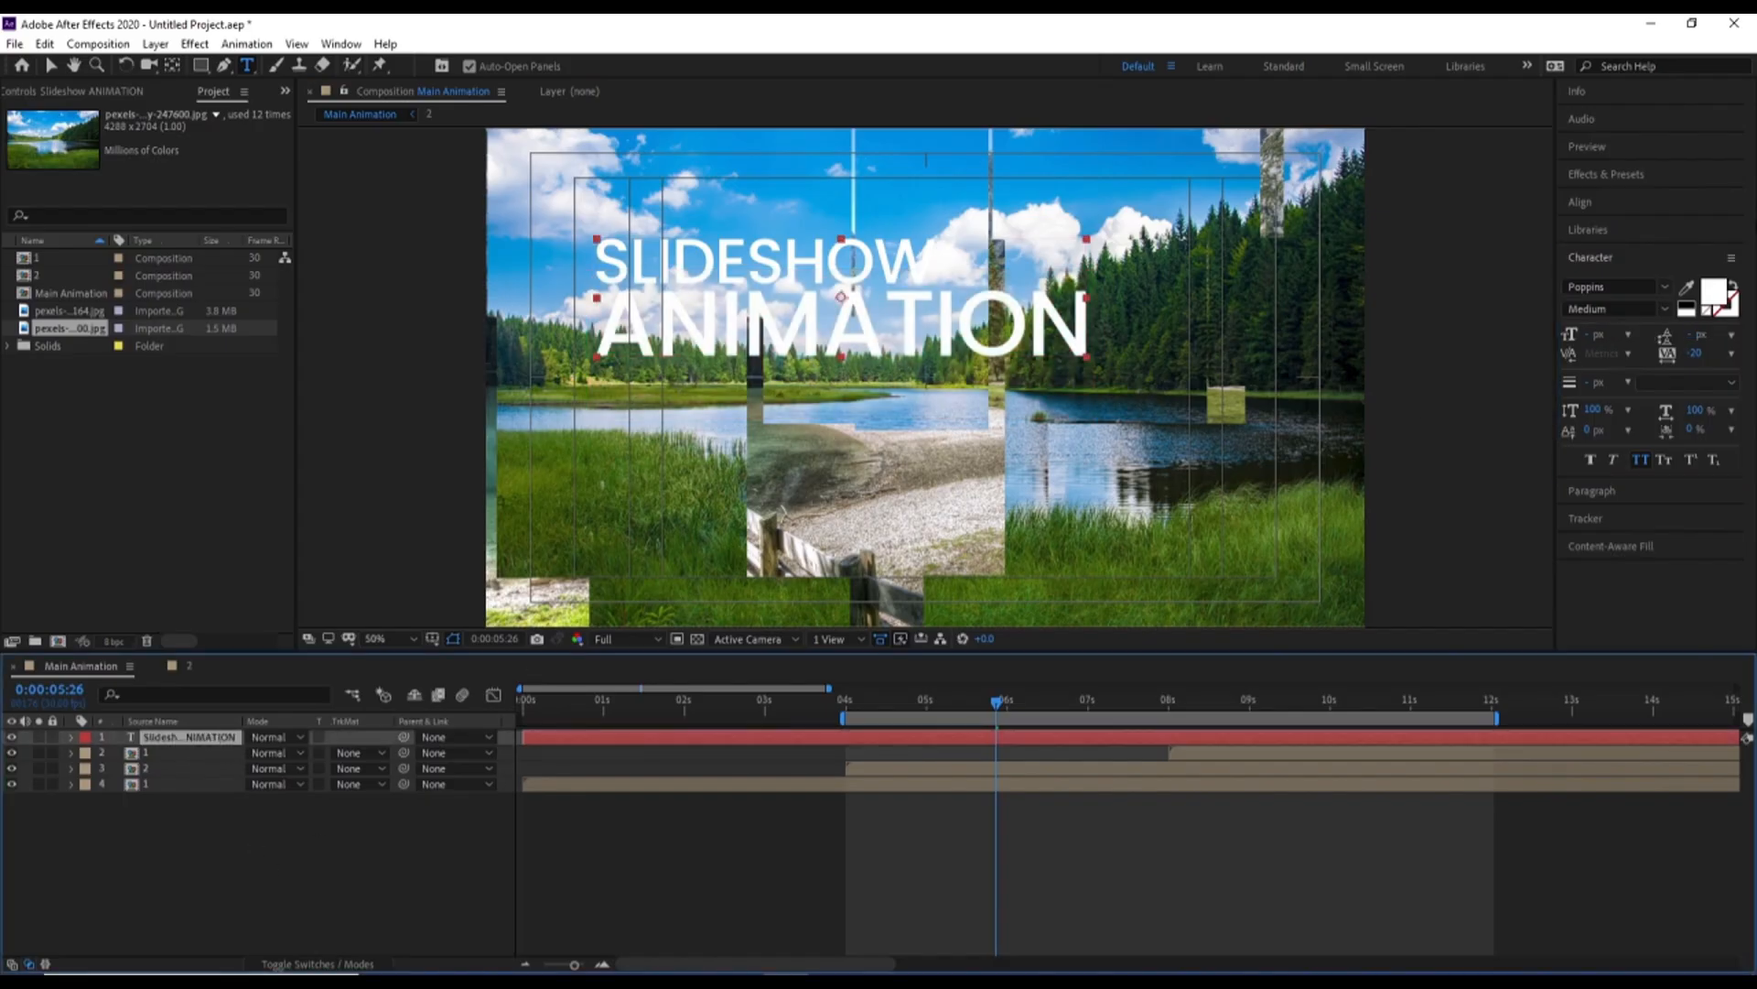
click(1593, 205)
click(1608, 247)
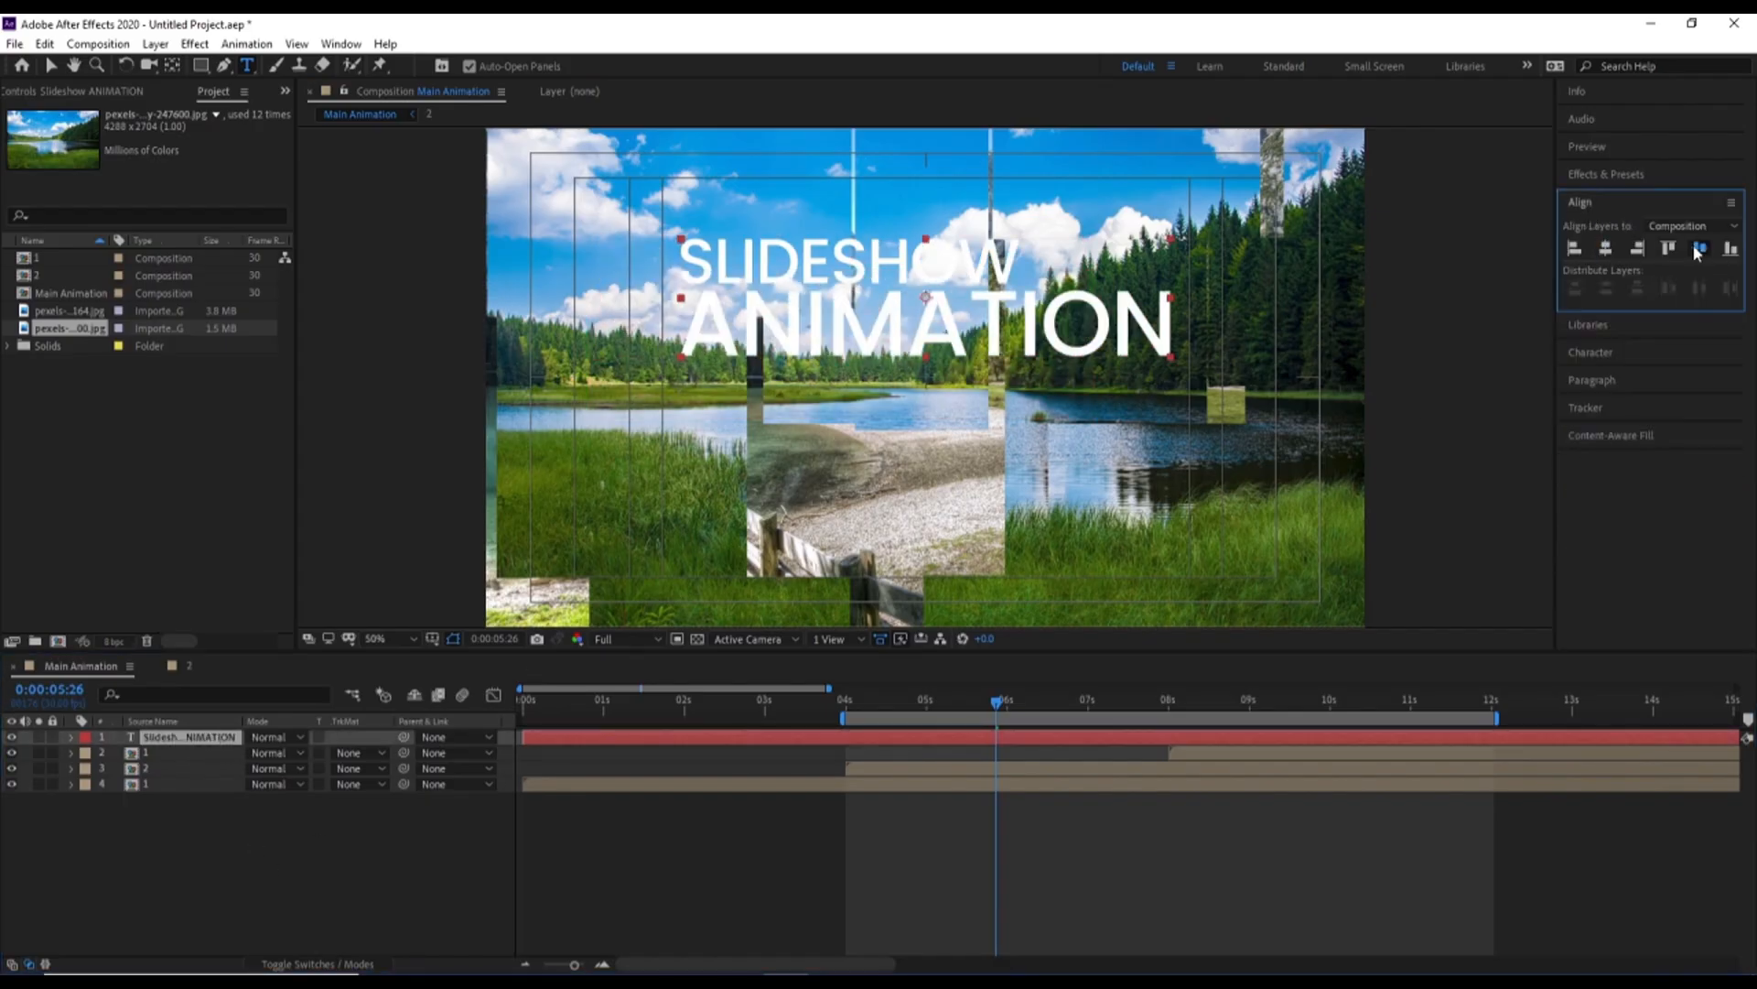
Centre the title text layer vertically in the composition and scale it to 87%
click(1699, 247)
key(s)
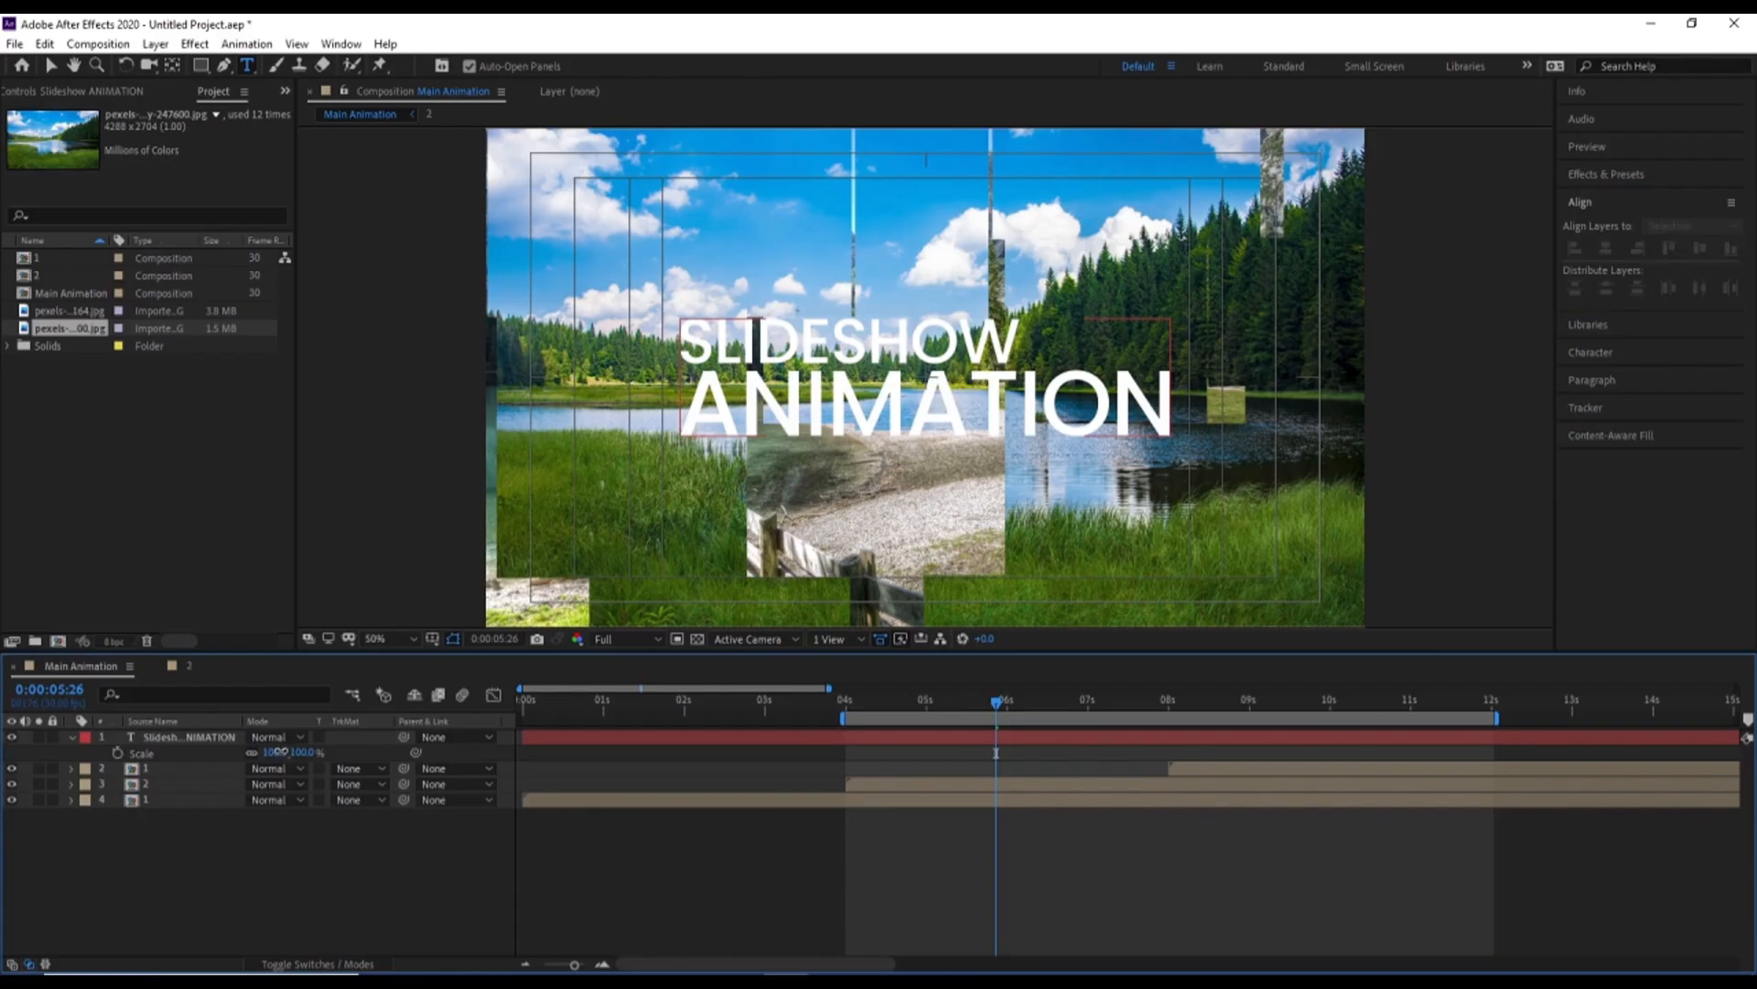
drag(282, 753, 270, 754)
Move the title text horizontally into the left half of the composition, keeping it vertically centred
key(v)
drag(767, 376, 615, 378)
click(273, 737)
Duplicate the title layer, scale the lower copy to 340% and shift it right so it fills the frame behind the title
click(223, 740)
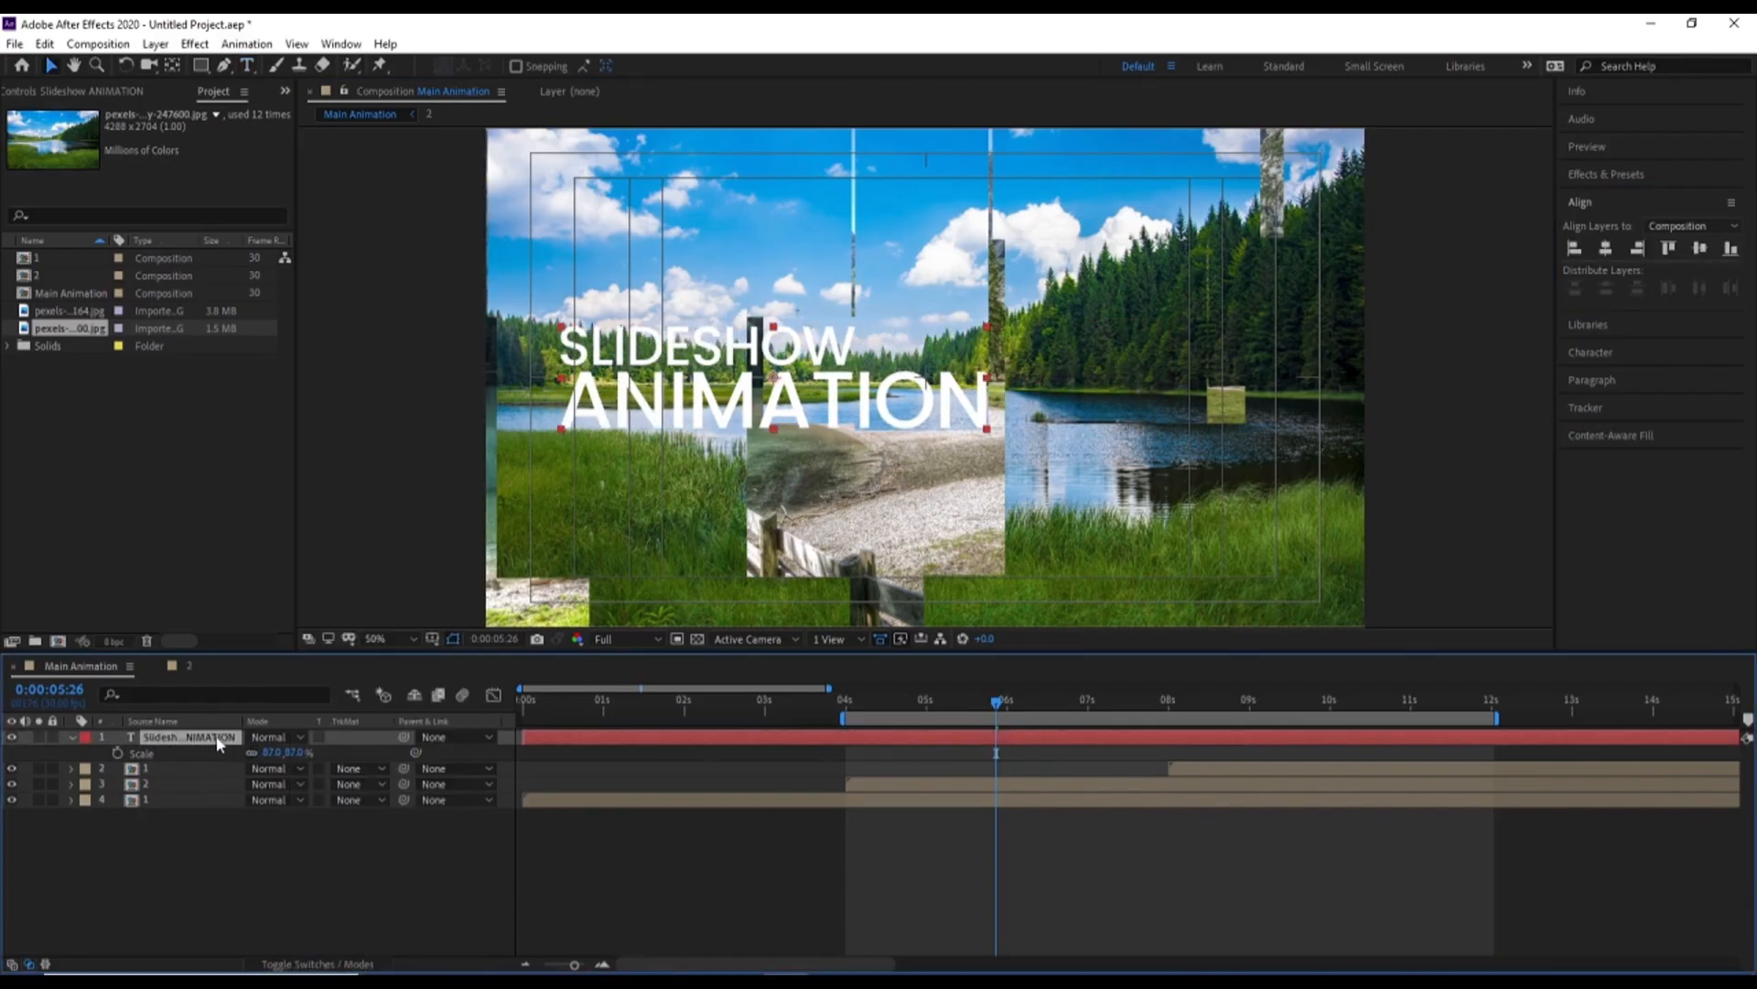
key(ctrl+d)
click(201, 750)
drag(276, 769, 507, 768)
drag(651, 448, 895, 447)
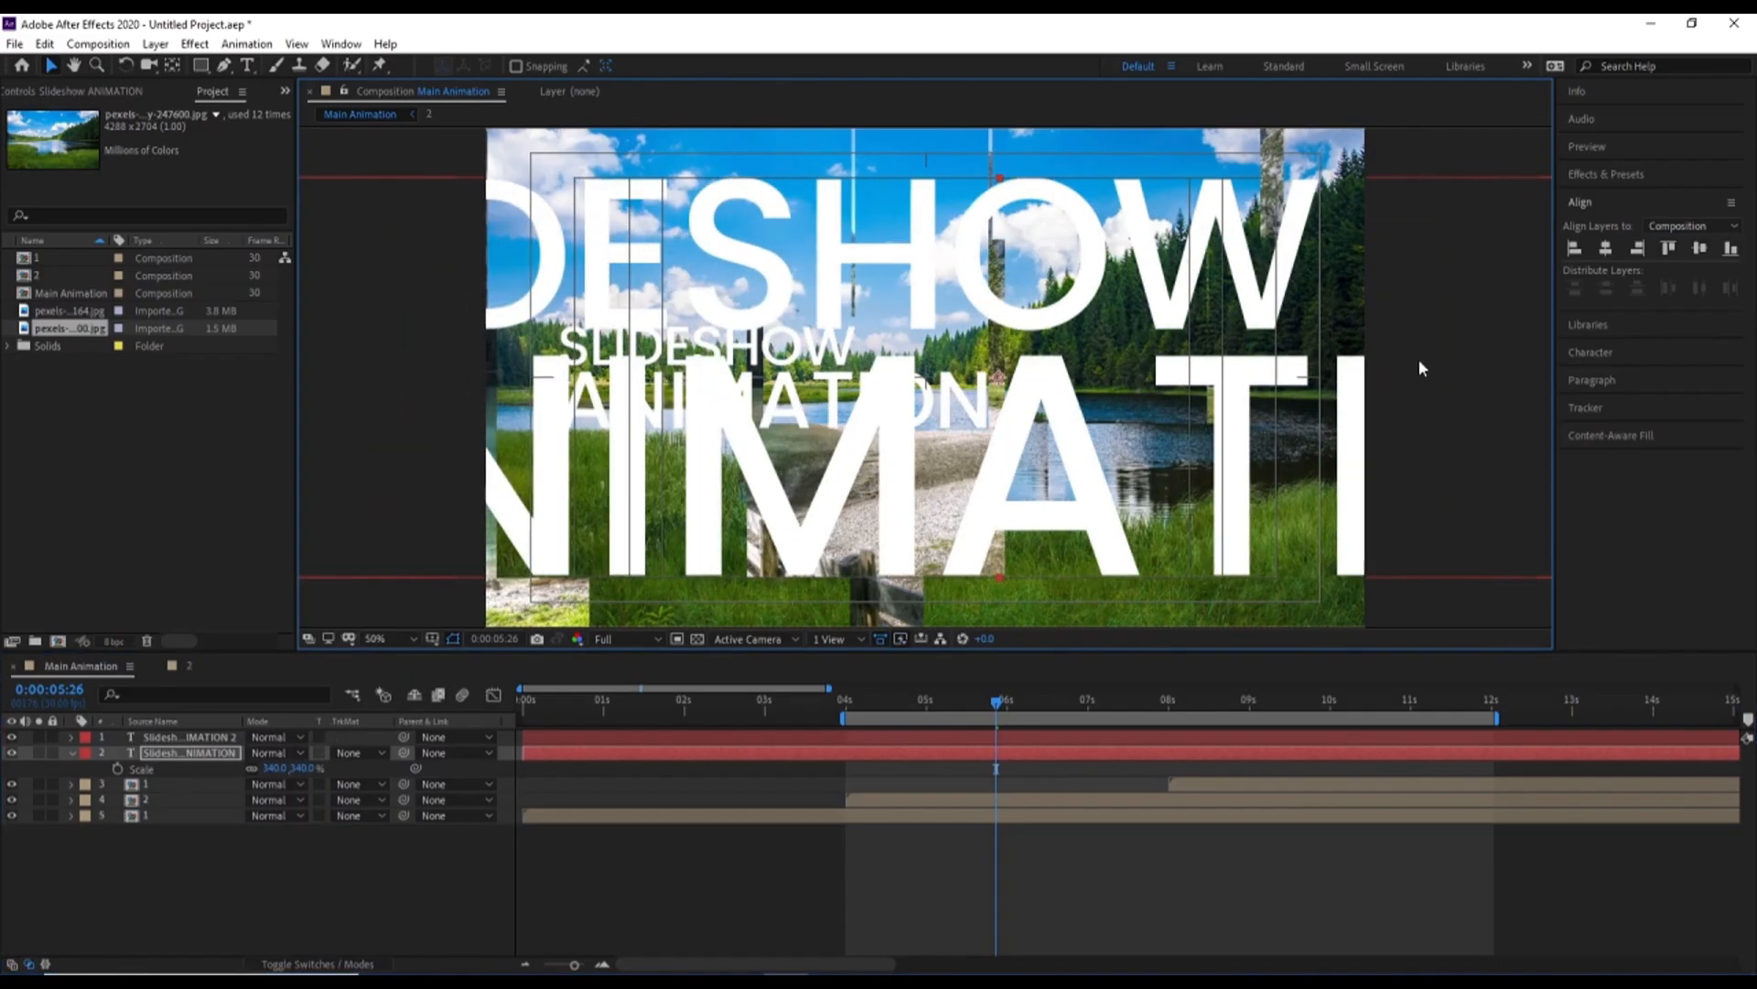
Swap the fill and stroke of the enlarged background title so it has a white outline and no fill
click(1589, 354)
click(1704, 313)
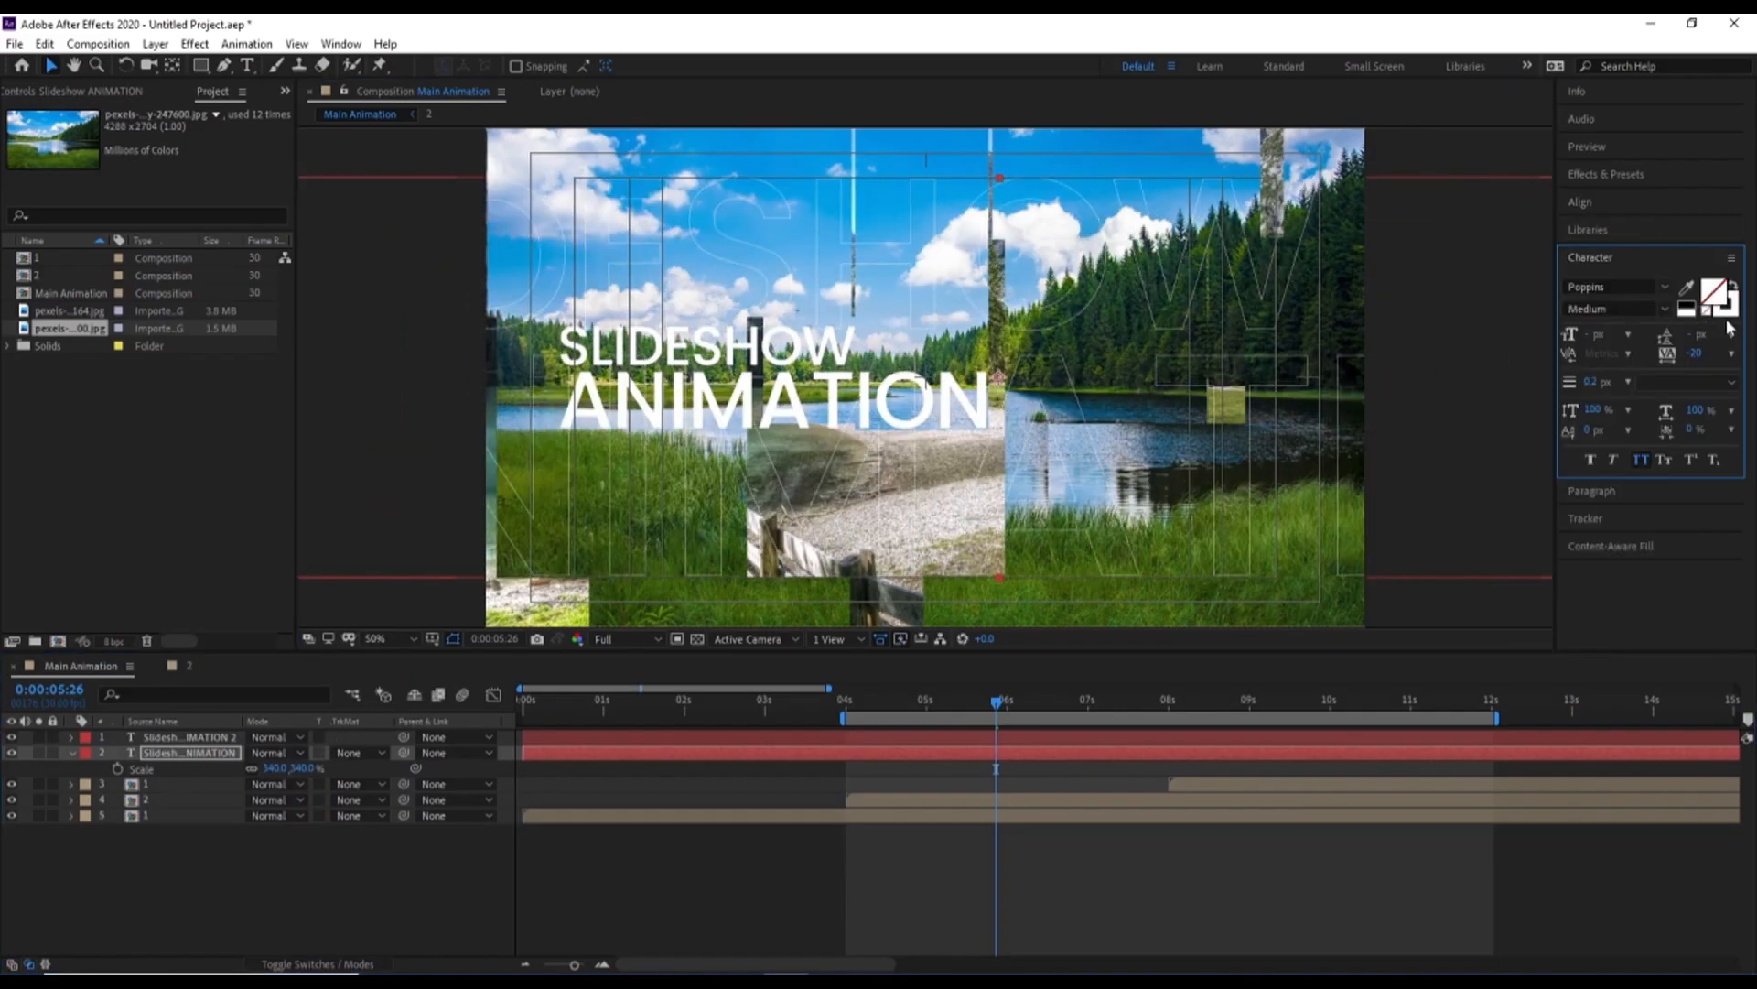
click(153, 722)
Apply a Drop Shadow effect to the small front title, set its softness to about 113 and preview the animation
click(174, 737)
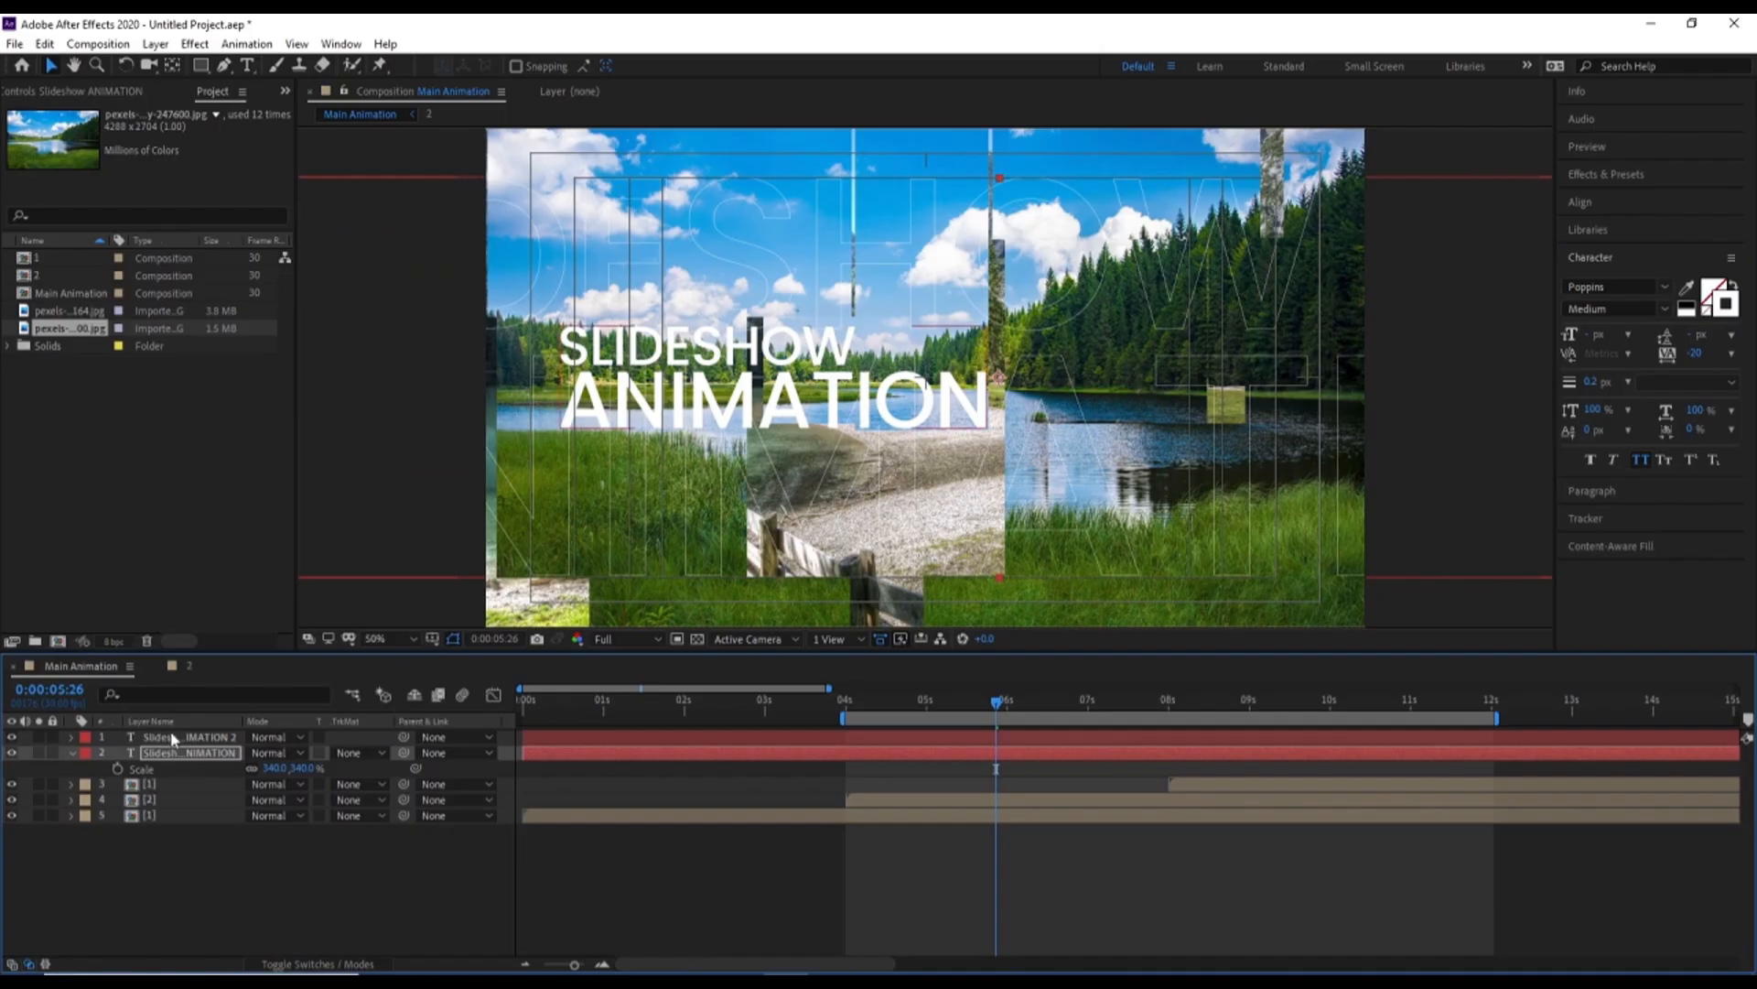
click(1617, 174)
click(1625, 198)
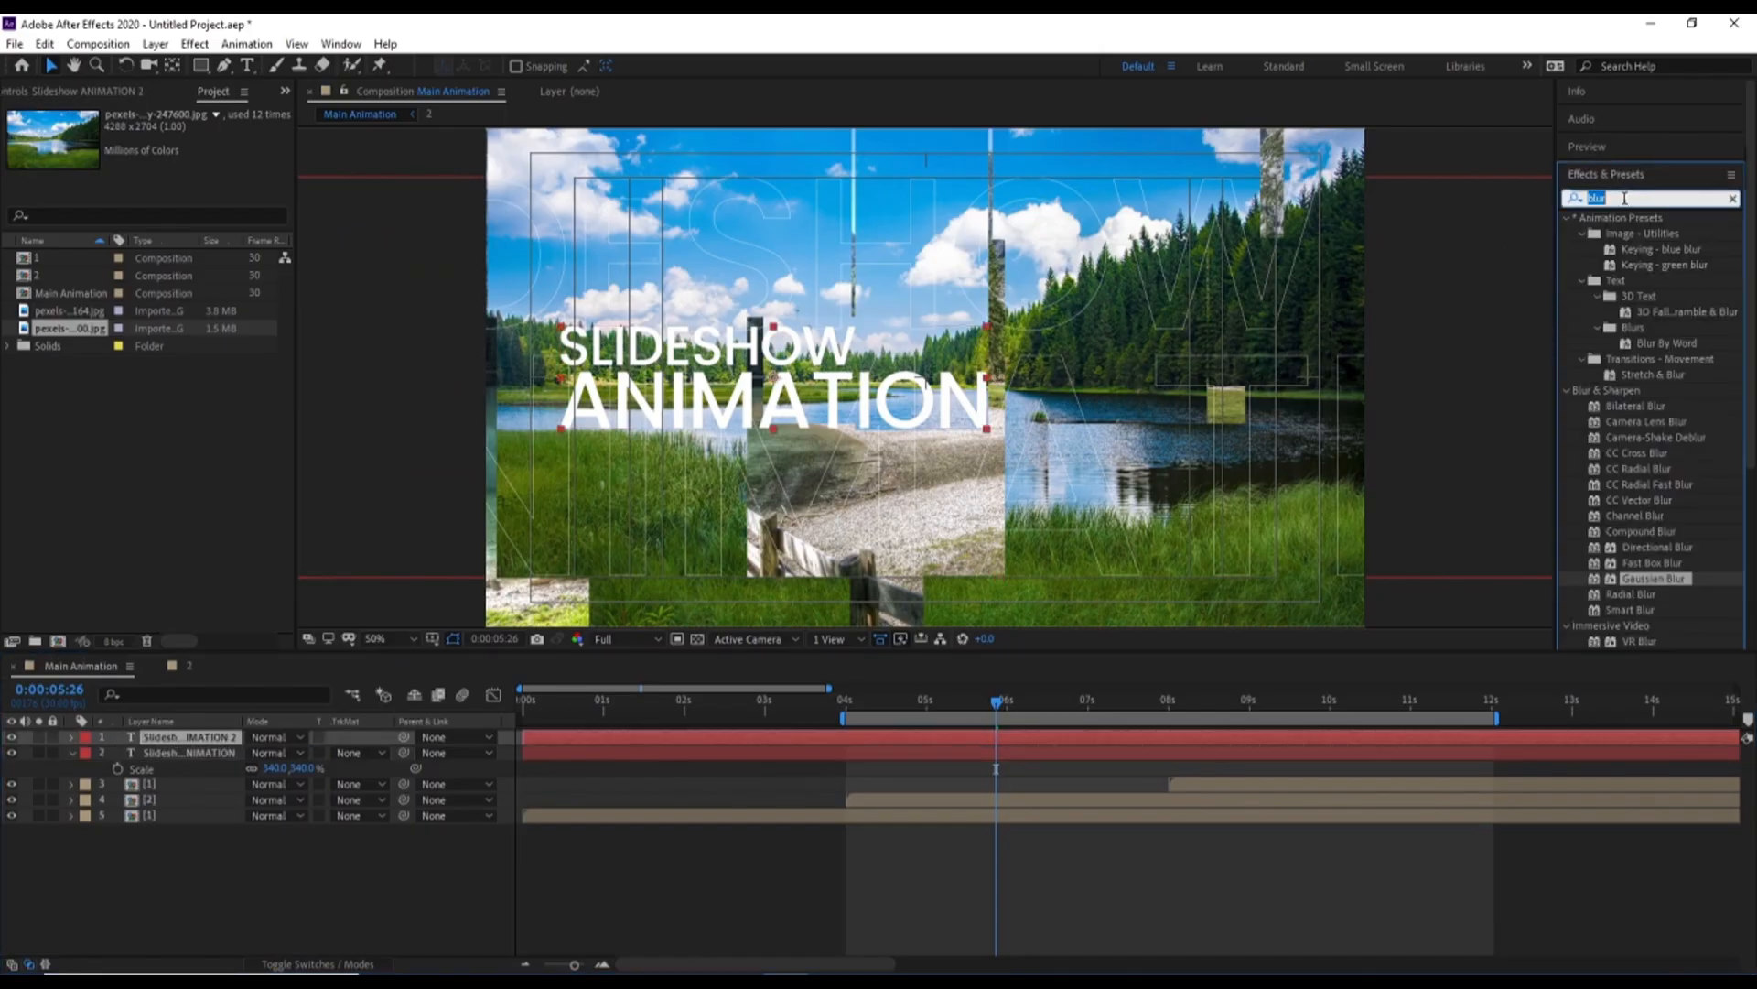
text(drop)
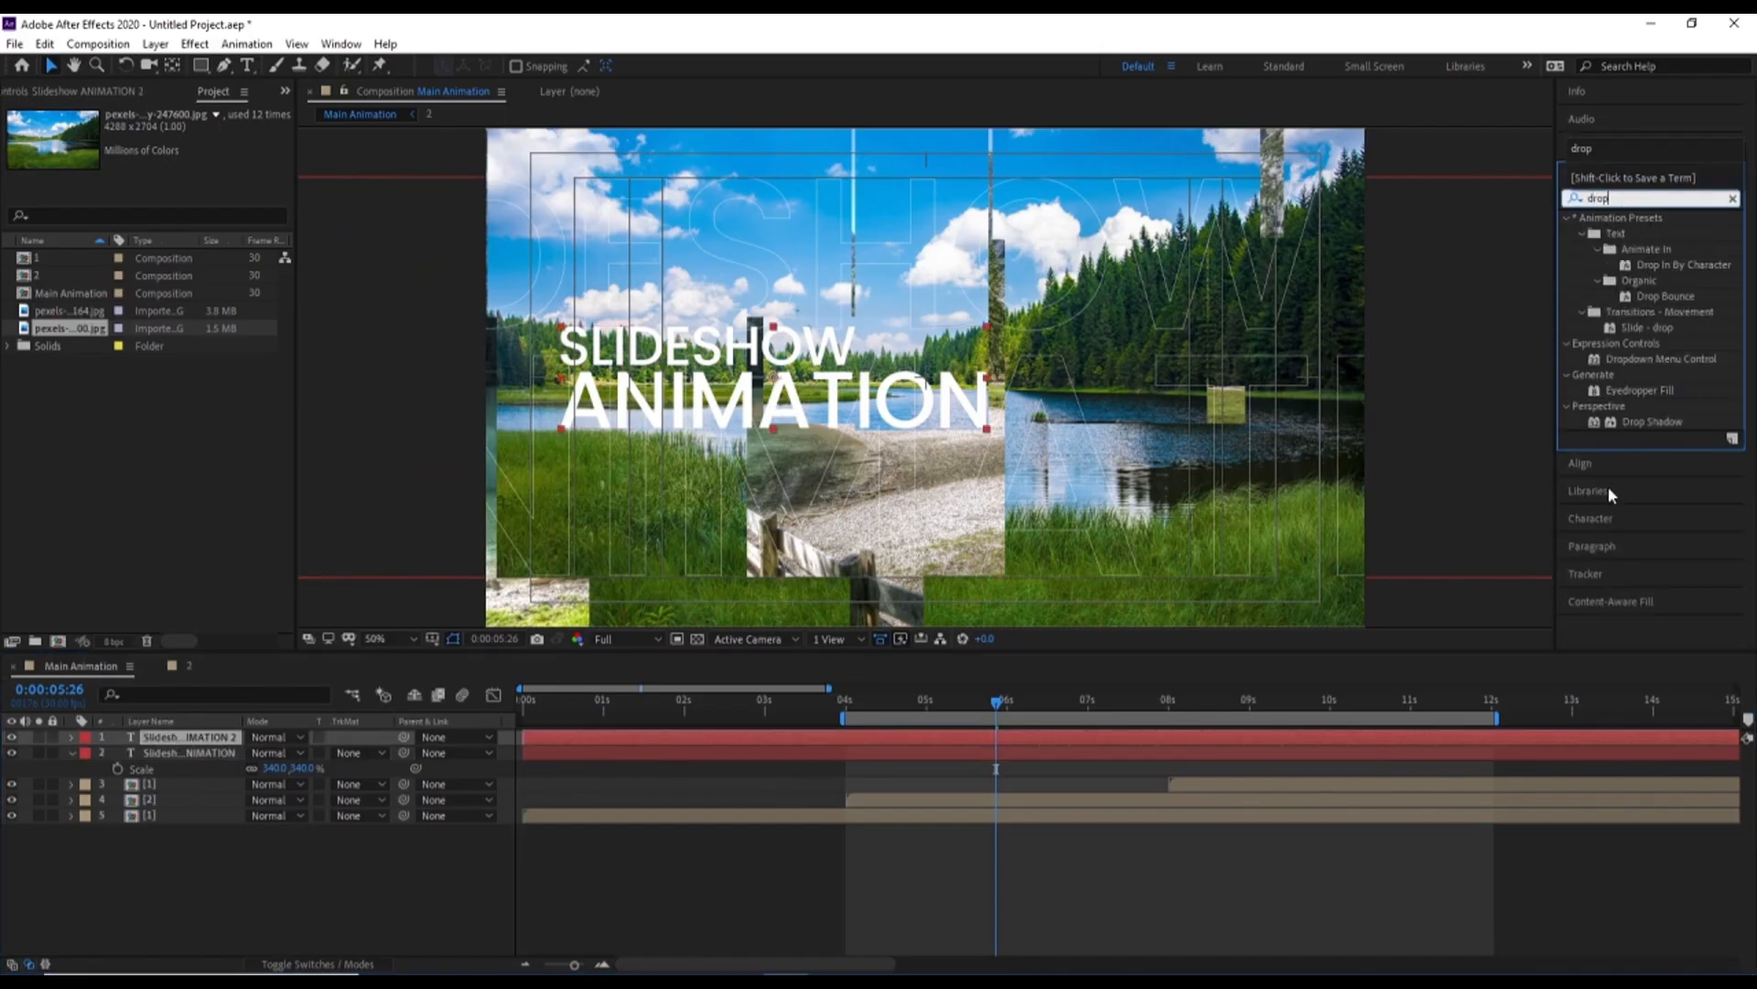
drag(1652, 422, 868, 506)
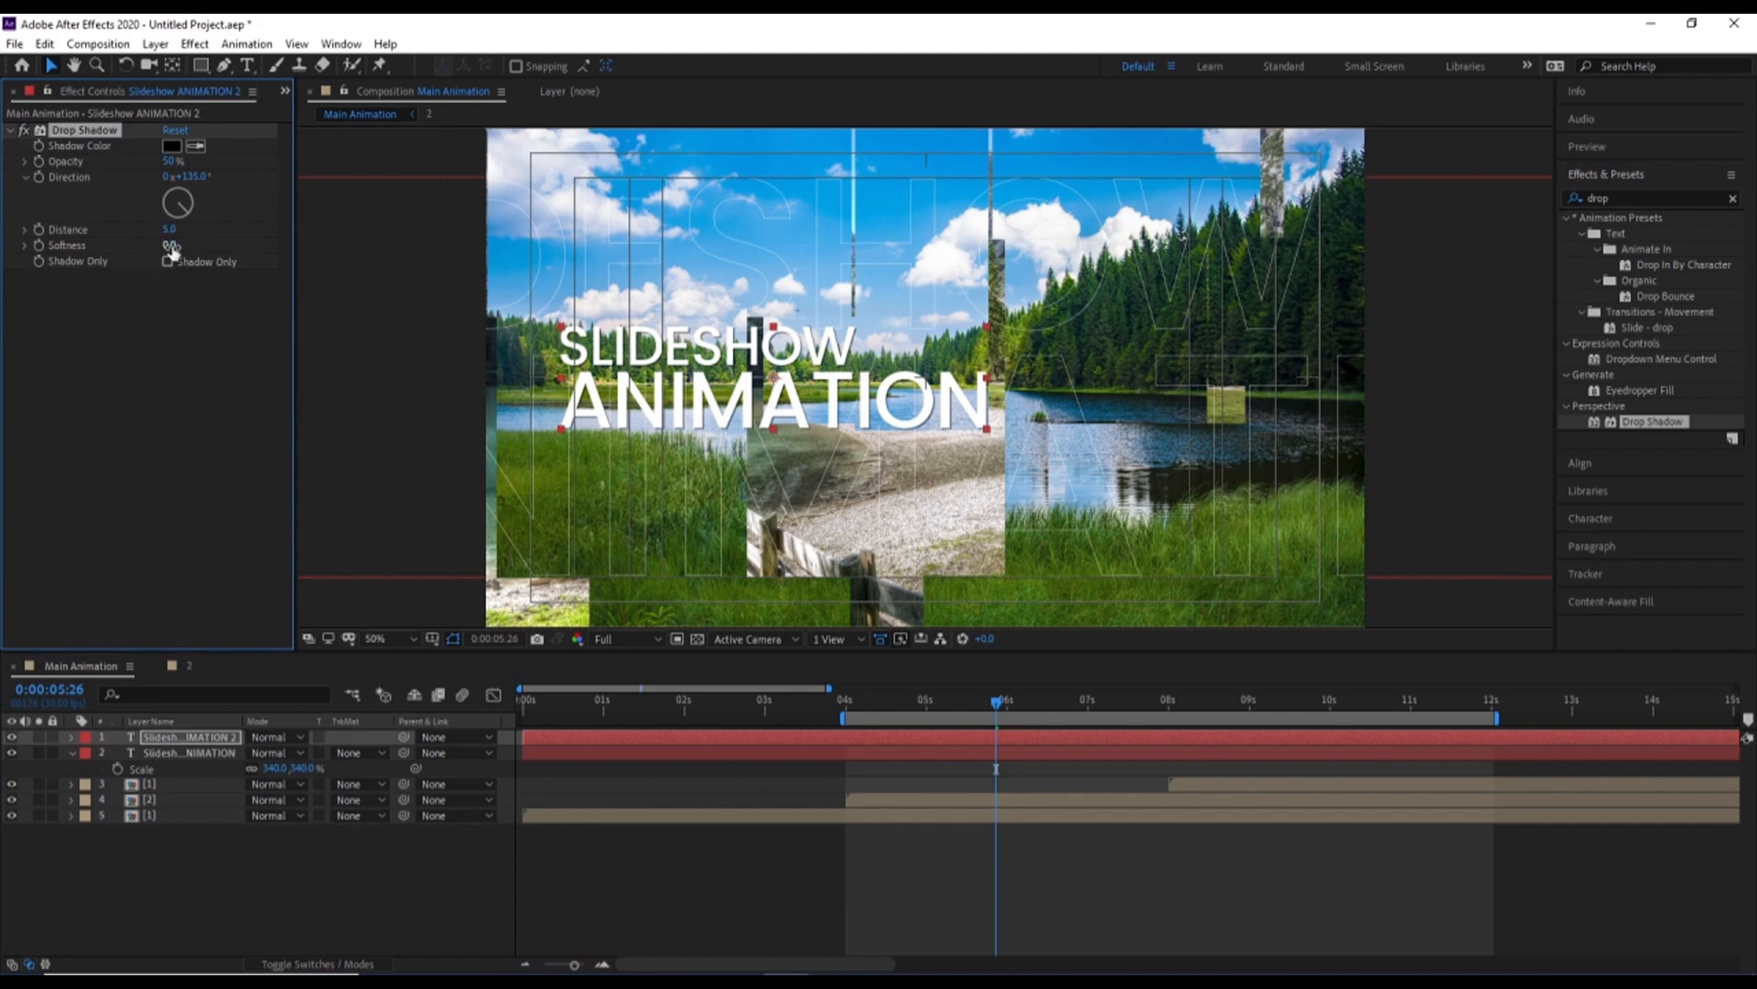
drag(172, 250, 281, 241)
key(space)
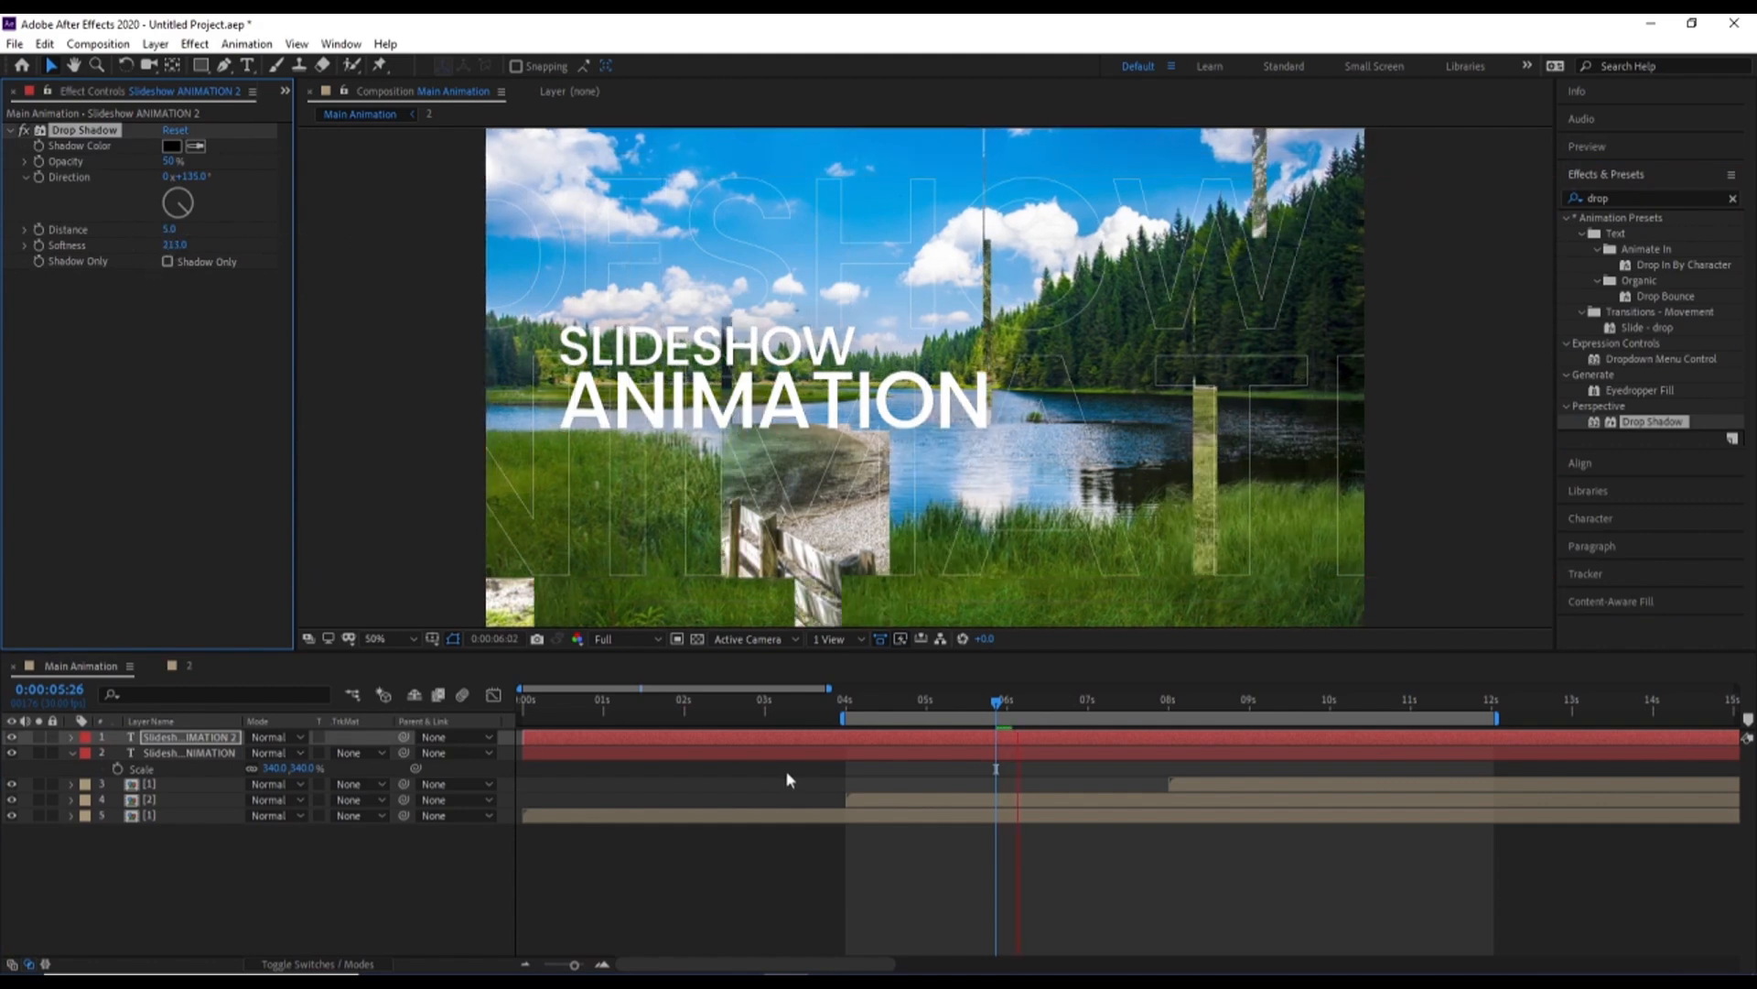